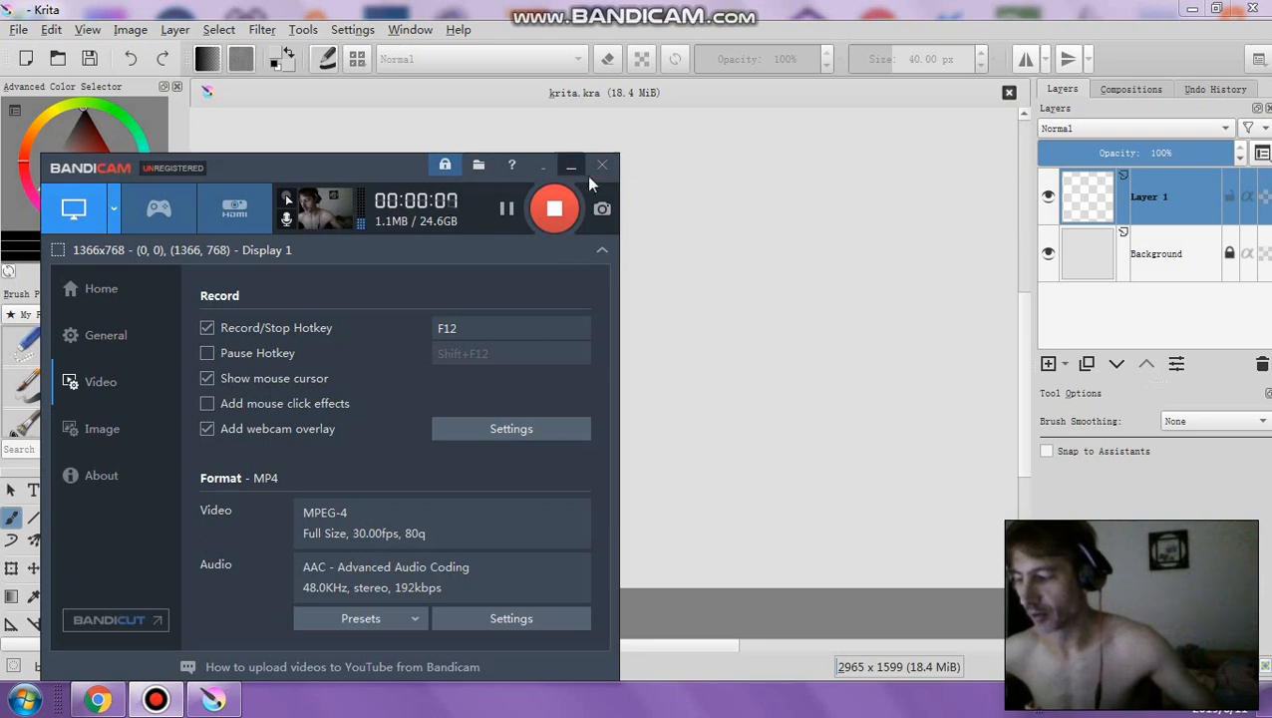
Choose the Ink-8 Sumi-e brush preset and set its size to 91.82 px
{"action": "left_click", "coordinate": [572, 167]}
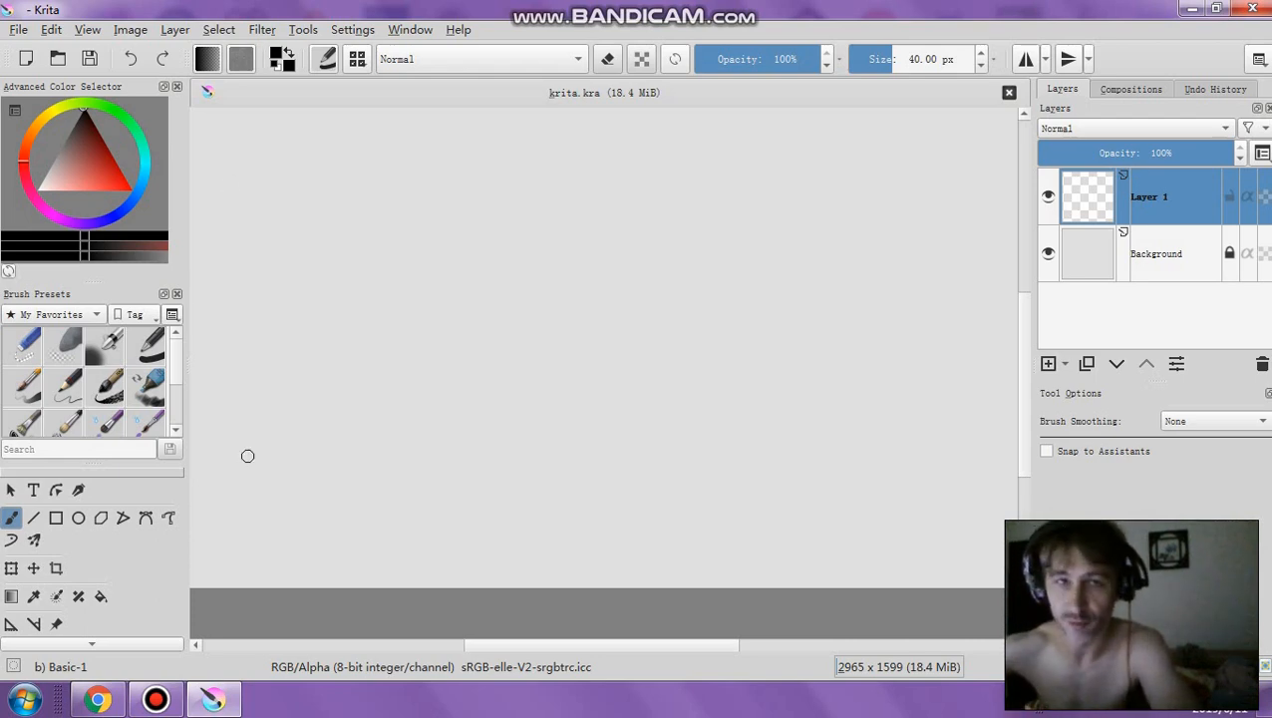
{"action": "key", "text": "e"}
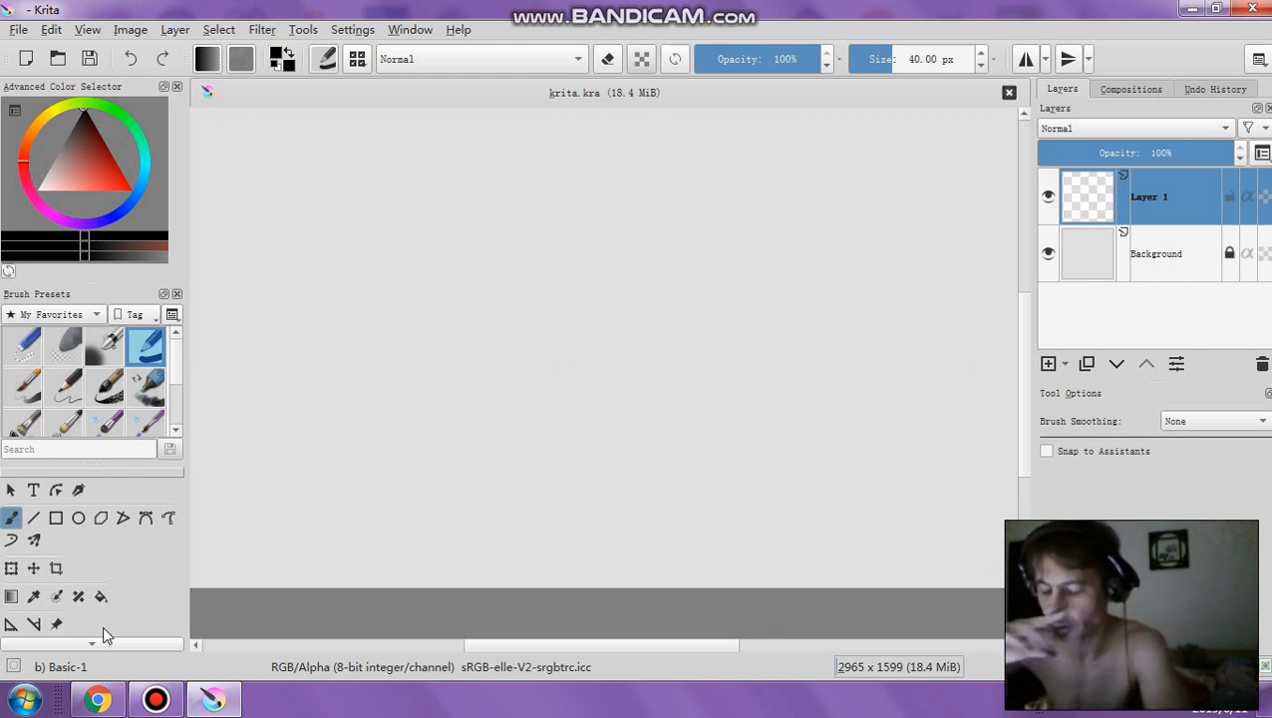
{"action": "left_click", "coordinate": [110, 389]}
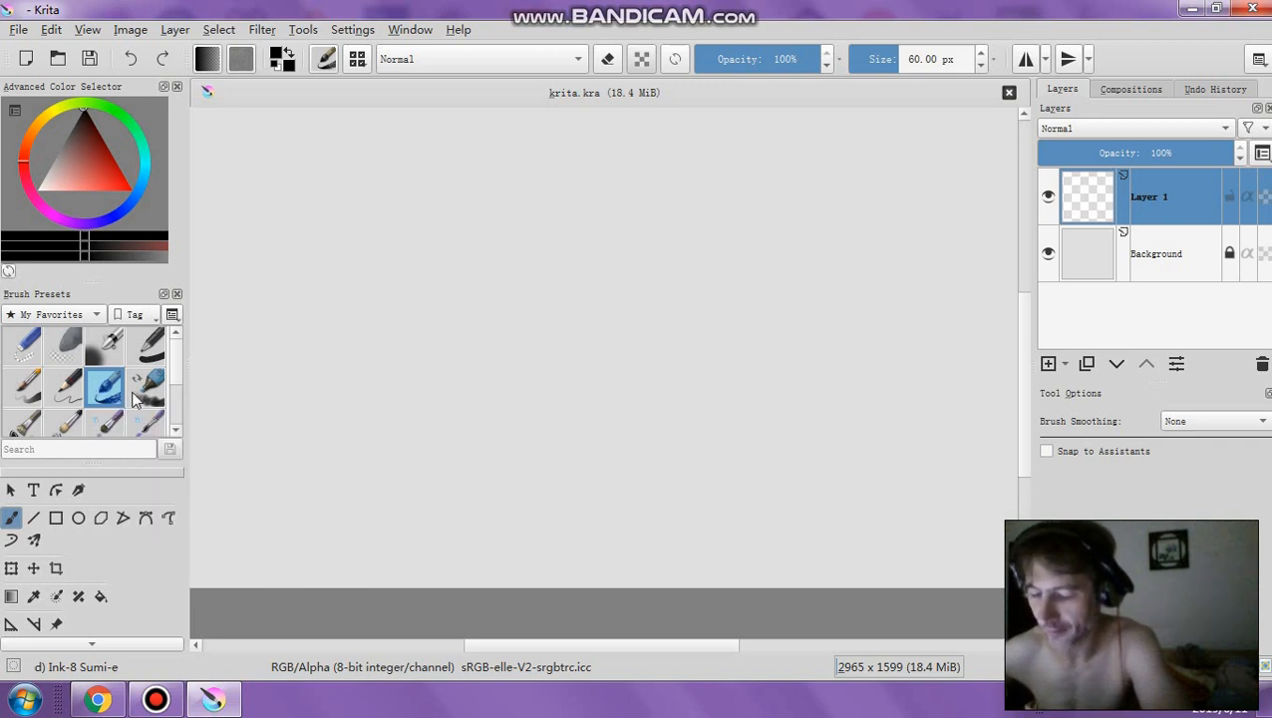
{"action": "left_click", "coordinate": [93, 315]}
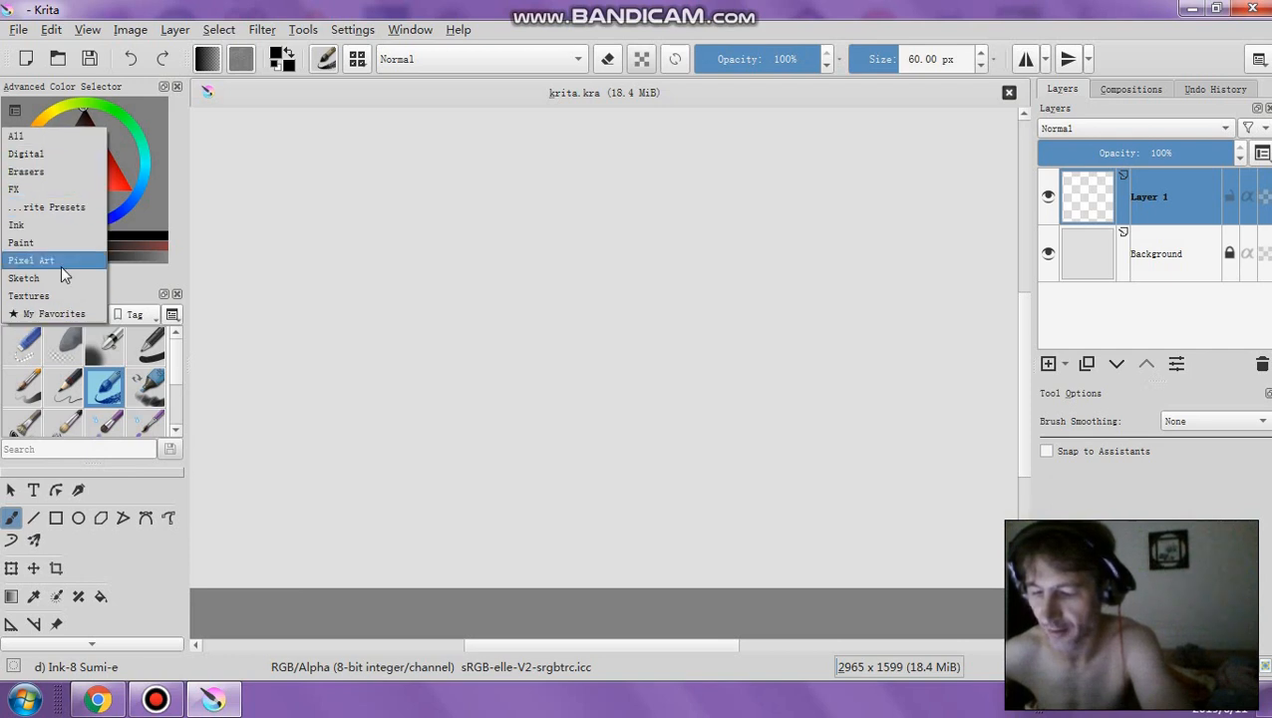
{"action": "left_click", "coordinate": [108, 399]}
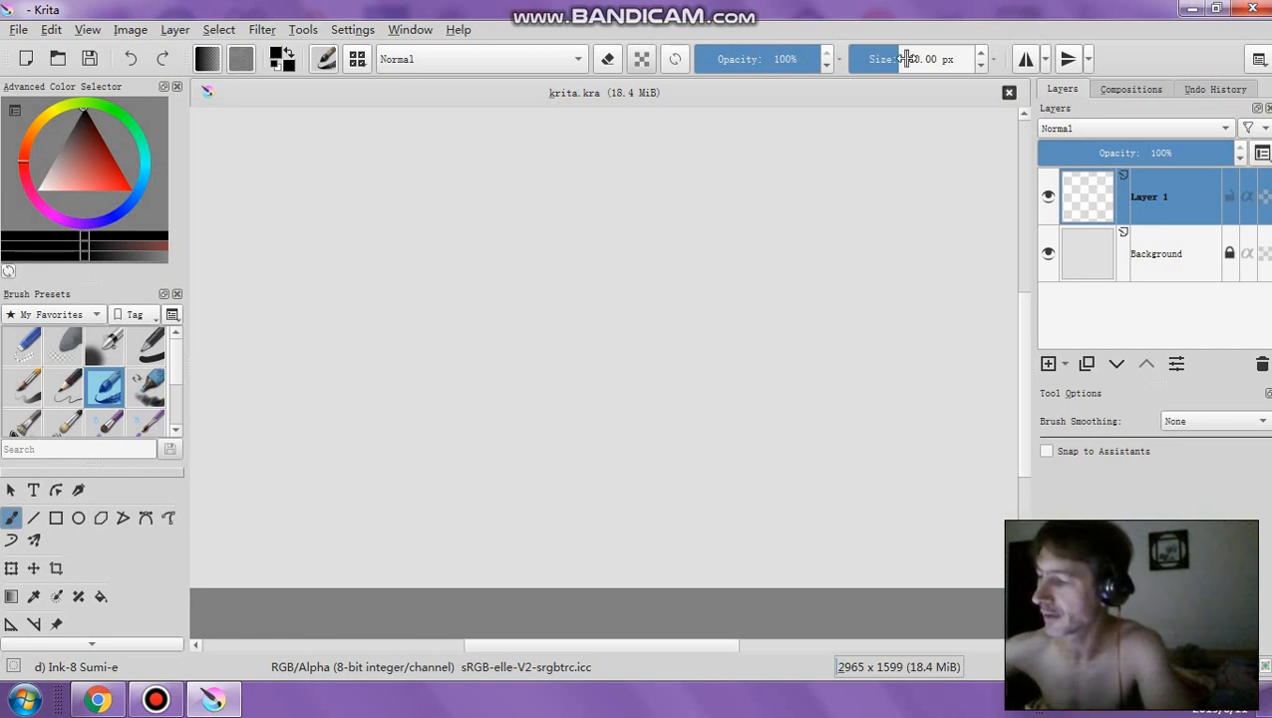
{"action": "left_click", "coordinate": [866, 57]}
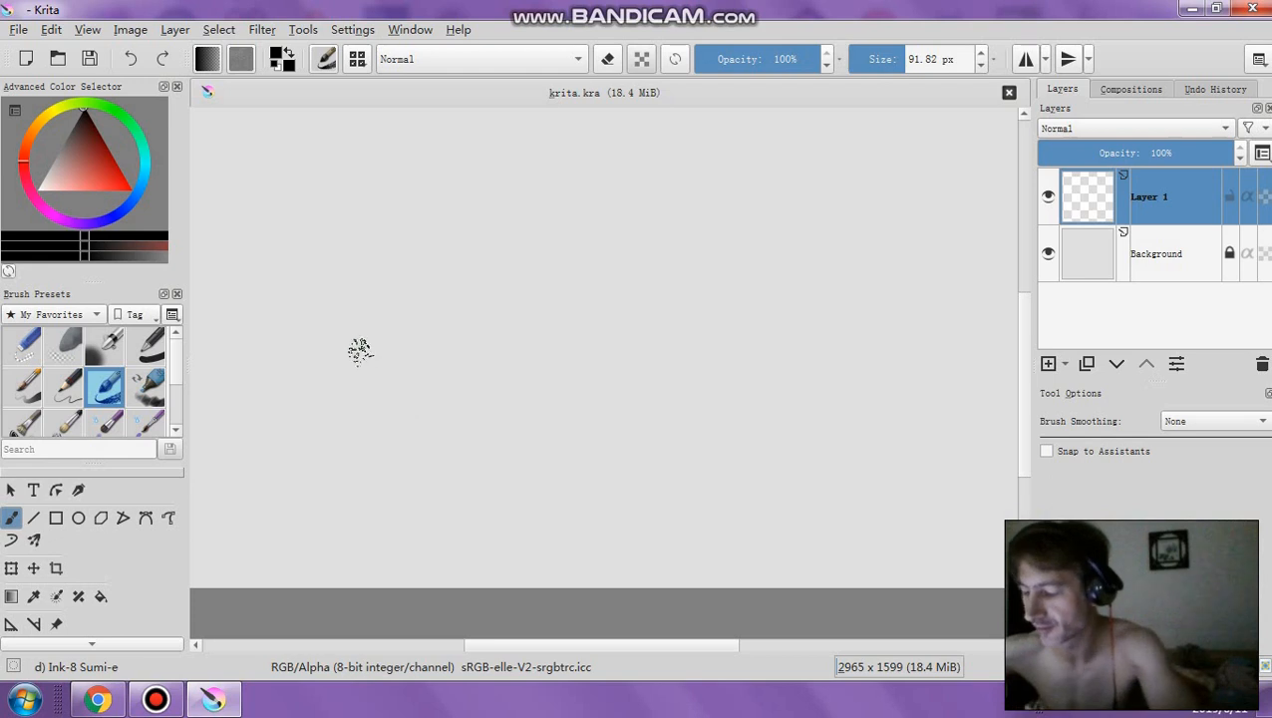
Paint heavy black diagonal test strokes across the canvas on Layer 1 with the Sumi-e brush
{"action": "mouse_move", "coordinate": [358, 349]}
{"action": "left_mouse_down"}
{"action": "mouse_move", "coordinate": [409, 401]}
{"action": "mouse_move", "coordinate": [495, 451]}
{"action": "mouse_move", "coordinate": [394, 325]}
{"action": "mouse_move", "coordinate": [455, 380]}
{"action": "mouse_move", "coordinate": [567, 396]}
{"action": "mouse_move", "coordinate": [551, 441]}
{"action": "mouse_move", "coordinate": [570, 320]}
{"action": "mouse_move", "coordinate": [522, 400]}
{"action": "left_mouse_up"}
{"action": "mouse_move", "coordinate": [348, 200]}
{"action": "left_mouse_down"}
{"action": "mouse_move", "coordinate": [321, 263]}
{"action": "mouse_move", "coordinate": [369, 324]}
{"action": "mouse_move", "coordinate": [375, 298]}
{"action": "mouse_move", "coordinate": [259, 194]}
{"action": "left_mouse_up"}
{"action": "mouse_move", "coordinate": [610, 454]}
{"action": "left_mouse_down"}
{"action": "mouse_move", "coordinate": [647, 411]}
{"action": "mouse_move", "coordinate": [698, 447]}
{"action": "mouse_move", "coordinate": [660, 492]}
{"action": "left_mouse_up"}
{"action": "mouse_move", "coordinate": [777, 205]}
{"action": "left_mouse_down"}
{"action": "mouse_move", "coordinate": [691, 329]}
{"action": "mouse_move", "coordinate": [653, 419]}
{"action": "left_mouse_up"}
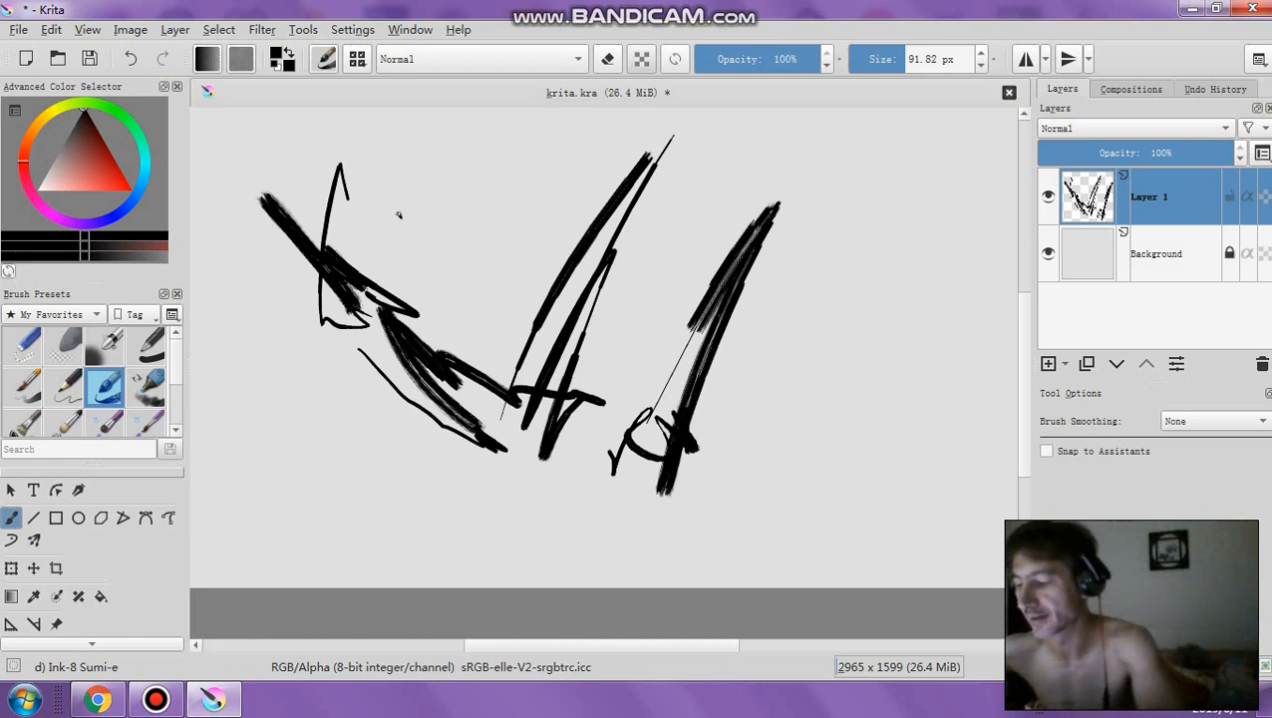
Add overlapping thick dabs, small loops and short strokes over and between the diagonal brush marks
{"action": "left_click_drag", "start_coordinate": [397, 212], "coordinate": [497, 268]}
{"action": "left_click_drag", "start_coordinate": [450, 254], "coordinate": [459, 347]}
{"action": "left_click_drag", "start_coordinate": [477, 231], "coordinate": [528, 284]}
{"action": "left_click_drag", "start_coordinate": [445, 261], "coordinate": [385, 295]}
{"action": "left_click_drag", "start_coordinate": [371, 195], "coordinate": [363, 275]}
{"action": "left_click_drag", "start_coordinate": [479, 337], "coordinate": [512, 369]}
{"action": "left_click", "coordinate": [556, 466]}
{"action": "mouse_move", "coordinate": [581, 419]}
{"action": "left_mouse_down"}
{"action": "mouse_move", "coordinate": [628, 444]}
{"action": "mouse_move", "coordinate": [668, 434]}
{"action": "mouse_move", "coordinate": [621, 359]}
{"action": "mouse_move", "coordinate": [627, 344]}
{"action": "left_mouse_up"}
{"action": "mouse_move", "coordinate": [648, 300]}
{"action": "left_mouse_down"}
{"action": "mouse_move", "coordinate": [674, 273]}
{"action": "mouse_move", "coordinate": [643, 321]}
{"action": "left_mouse_up"}
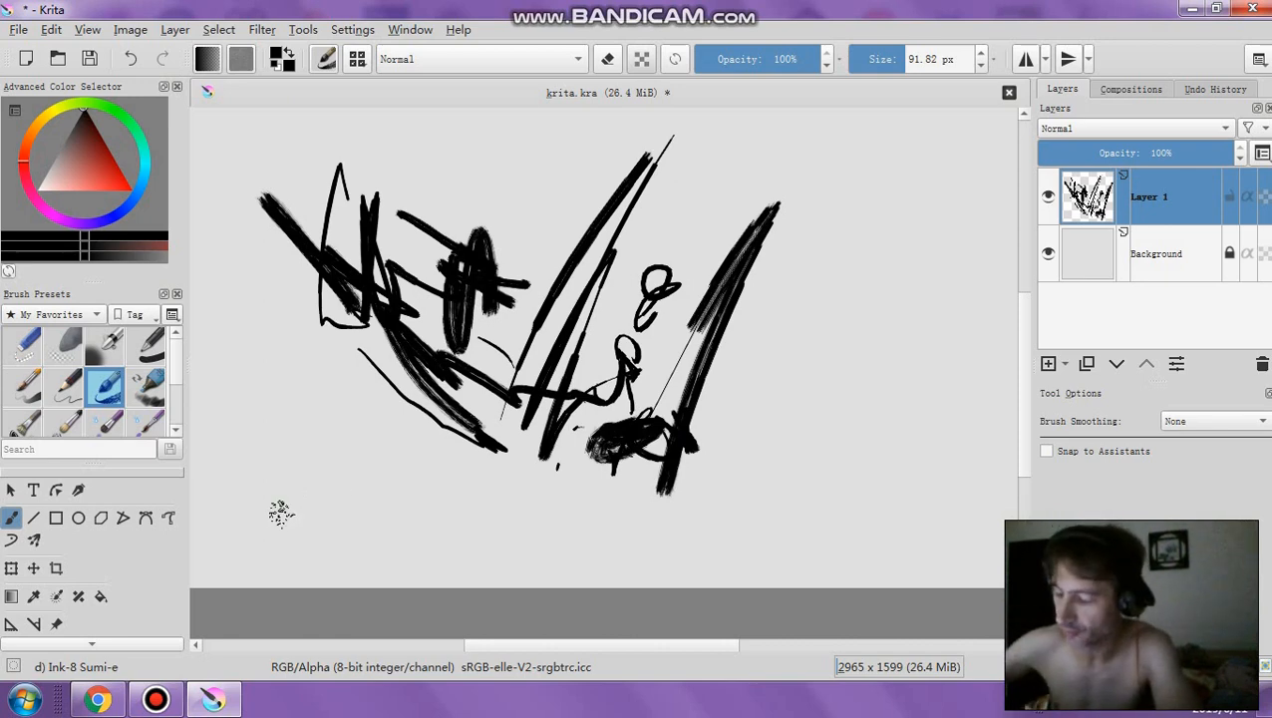
Draw thin diagonal lines in the canvas's lower-left area, cross them with a long line and add small curls
{"action": "left_click_drag", "start_coordinate": [357, 460], "coordinate": [387, 449]}
{"action": "left_click_drag", "start_coordinate": [291, 539], "coordinate": [439, 447]}
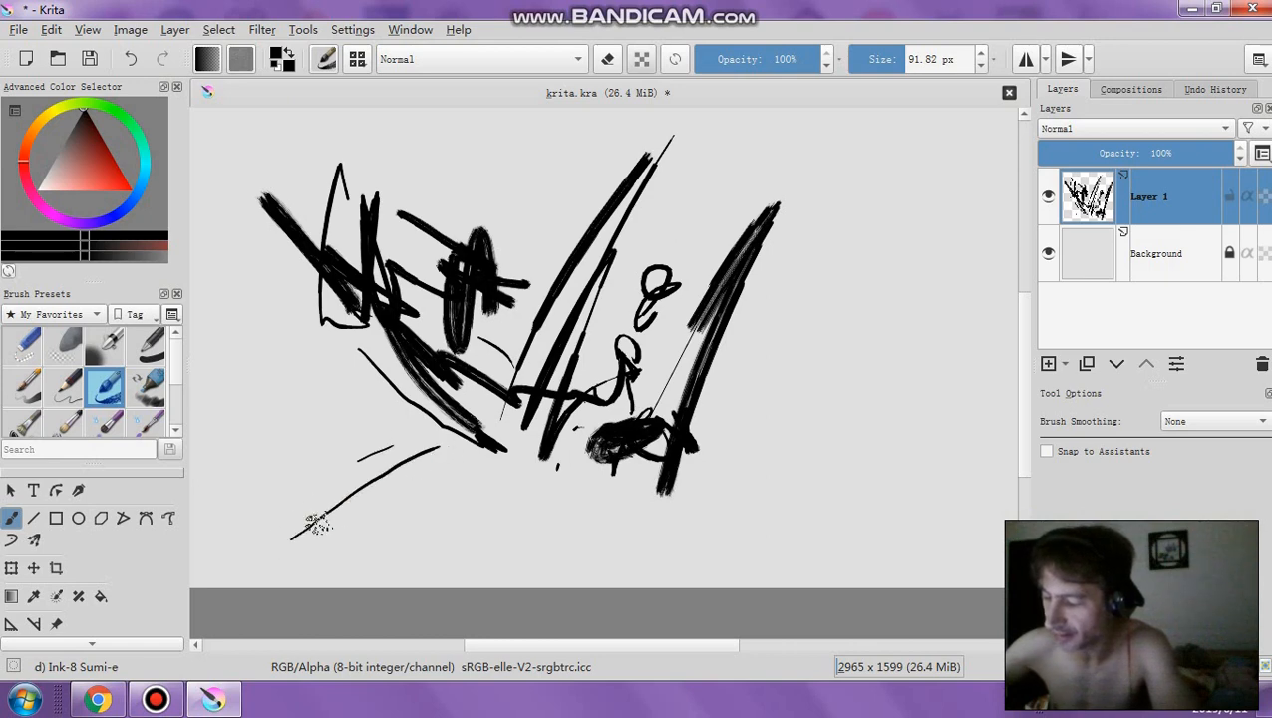
{"action": "left_click_drag", "start_coordinate": [230, 535], "coordinate": [387, 423]}
{"action": "left_click_drag", "start_coordinate": [335, 556], "coordinate": [457, 474]}
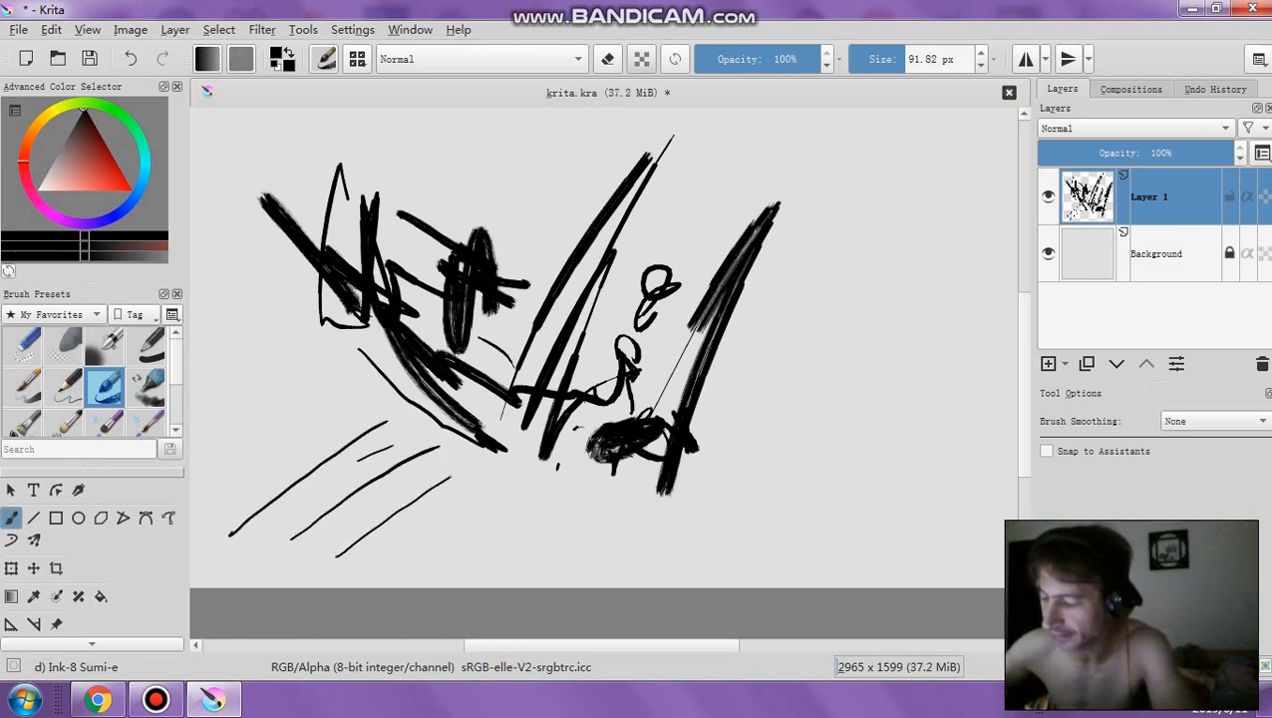
{"action": "left_click_drag", "start_coordinate": [252, 346], "coordinate": [382, 533]}
{"action": "left_click_drag", "start_coordinate": [257, 427], "coordinate": [305, 464]}
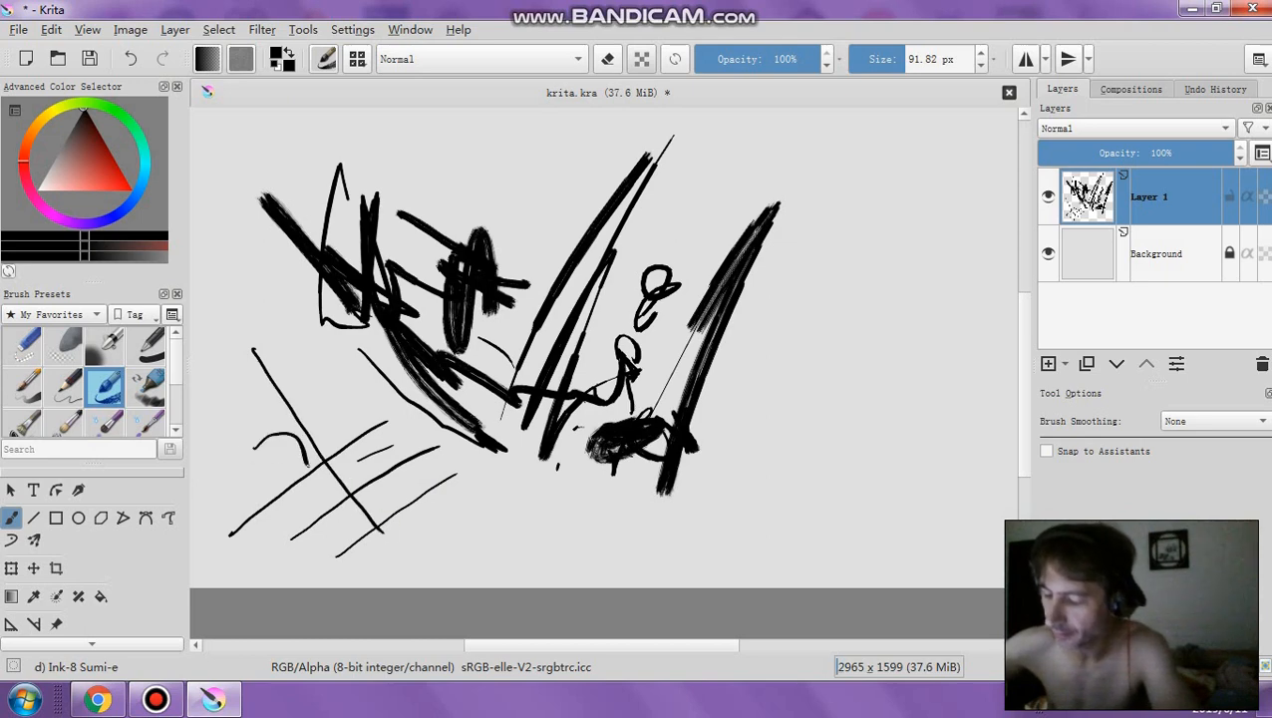
{"action": "mouse_move", "coordinate": [261, 415]}
{"action": "left_mouse_down"}
{"action": "mouse_move", "coordinate": [264, 377]}
{"action": "mouse_move", "coordinate": [271, 407]}
{"action": "mouse_move", "coordinate": [347, 433]}
{"action": "left_mouse_up"}
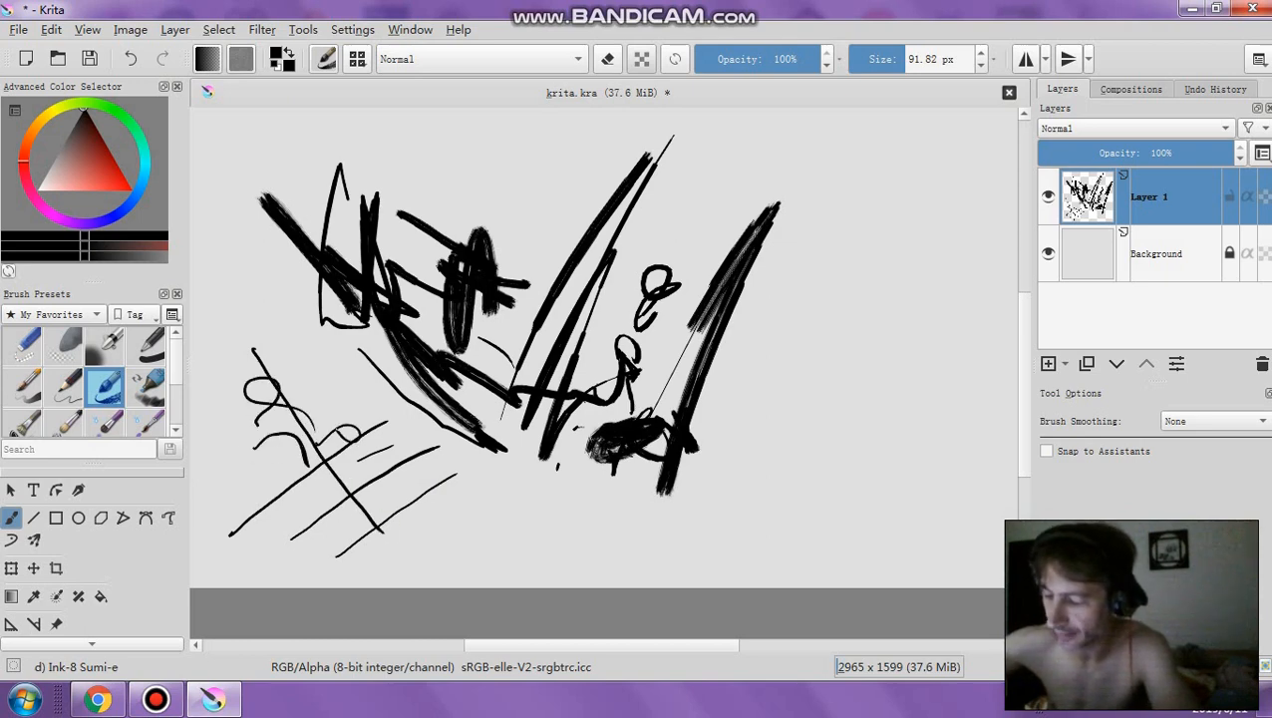
Paint thin squiggles near the canvas's lower edge, thick wavy strokes on its right side and sweeping curves over the centre
{"action": "mouse_move", "coordinate": [465, 516]}
{"action": "left_mouse_down"}
{"action": "mouse_move", "coordinate": [514, 510]}
{"action": "mouse_move", "coordinate": [540, 531]}
{"action": "mouse_move", "coordinate": [562, 520]}
{"action": "mouse_move", "coordinate": [503, 516]}
{"action": "mouse_move", "coordinate": [512, 494]}
{"action": "mouse_move", "coordinate": [624, 524]}
{"action": "mouse_move", "coordinate": [628, 502]}
{"action": "mouse_move", "coordinate": [520, 468]}
{"action": "left_mouse_up"}
{"action": "mouse_move", "coordinate": [723, 498]}
{"action": "left_mouse_down"}
{"action": "mouse_move", "coordinate": [778, 471]}
{"action": "mouse_move", "coordinate": [798, 434]}
{"action": "mouse_move", "coordinate": [810, 485]}
{"action": "left_mouse_up"}
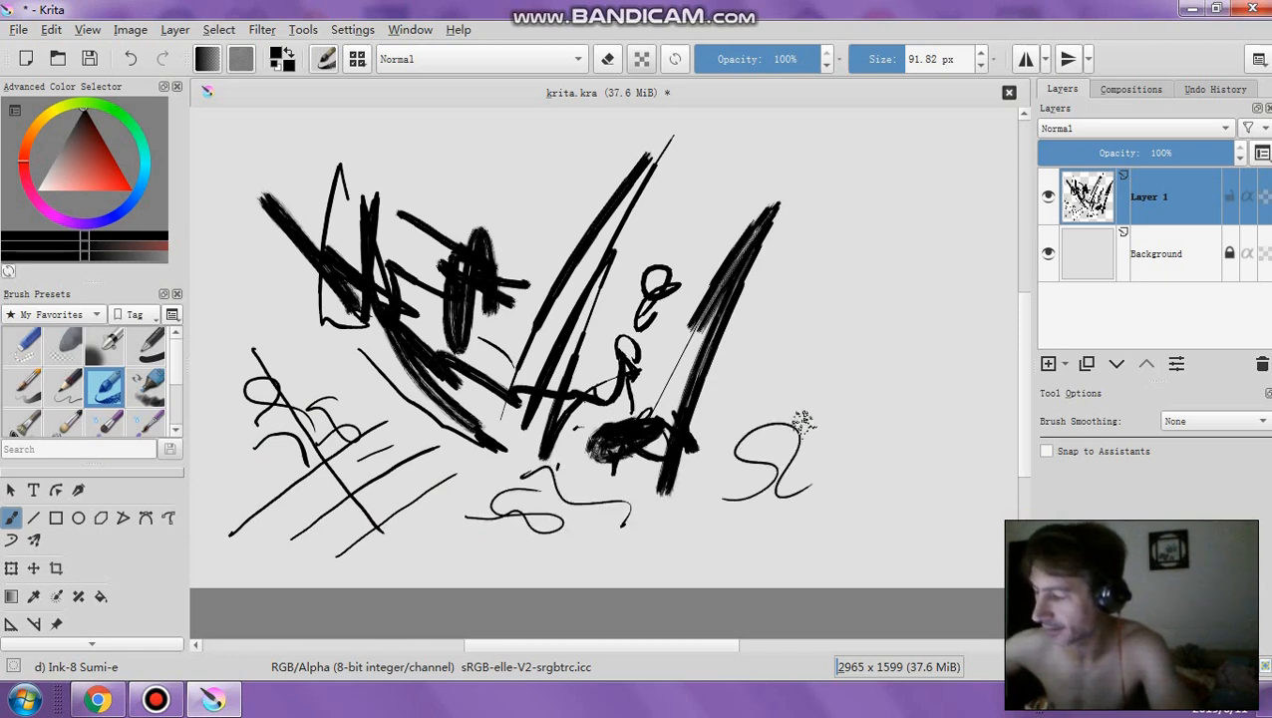
{"action": "mouse_move", "coordinate": [779, 380]}
{"action": "left_mouse_down"}
{"action": "mouse_move", "coordinate": [818, 396]}
{"action": "mouse_move", "coordinate": [824, 419]}
{"action": "mouse_move", "coordinate": [845, 411]}
{"action": "mouse_move", "coordinate": [823, 351]}
{"action": "mouse_move", "coordinate": [855, 349]}
{"action": "left_mouse_up"}
{"action": "mouse_move", "coordinate": [819, 239]}
{"action": "left_mouse_down"}
{"action": "mouse_move", "coordinate": [786, 267]}
{"action": "mouse_move", "coordinate": [758, 480]}
{"action": "left_mouse_up"}
{"action": "left_click_drag", "start_coordinate": [690, 188], "coordinate": [668, 267]}
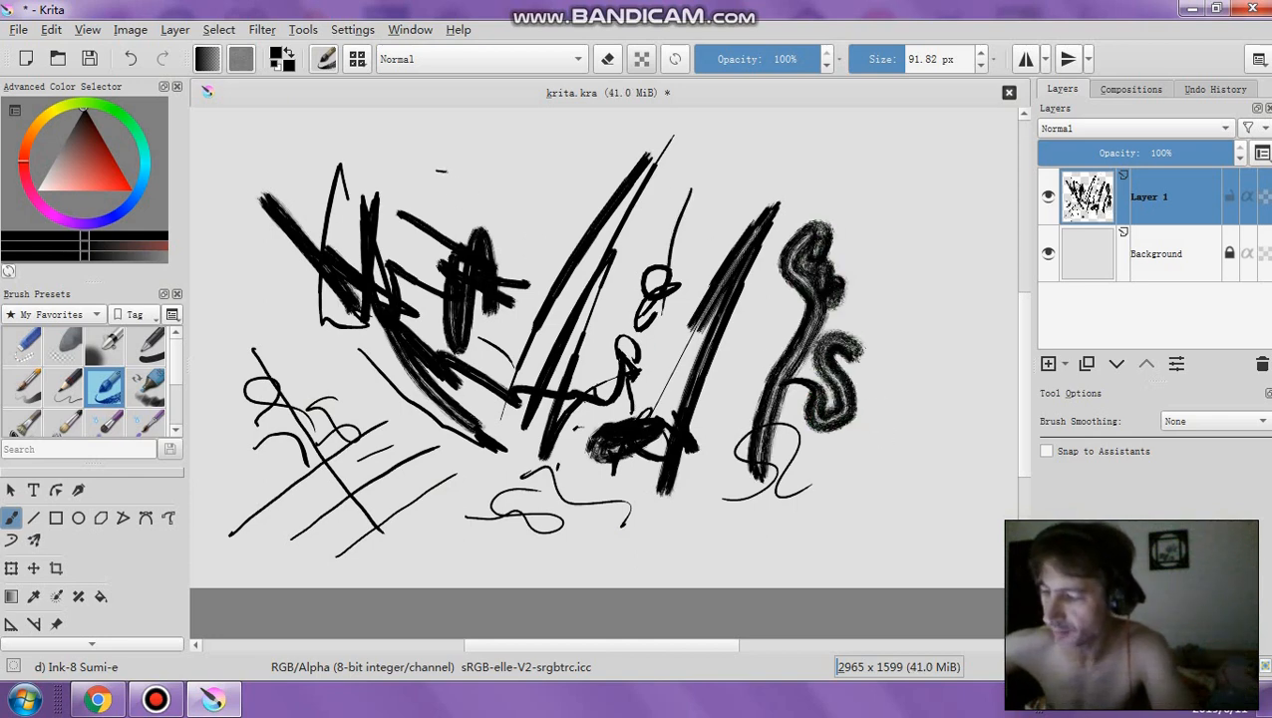
{"action": "mouse_move", "coordinate": [527, 171]}
{"action": "left_mouse_down"}
{"action": "mouse_move", "coordinate": [537, 250]}
{"action": "mouse_move", "coordinate": [578, 361]}
{"action": "mouse_move", "coordinate": [321, 214]}
{"action": "mouse_move", "coordinate": [406, 388]}
{"action": "left_mouse_up"}
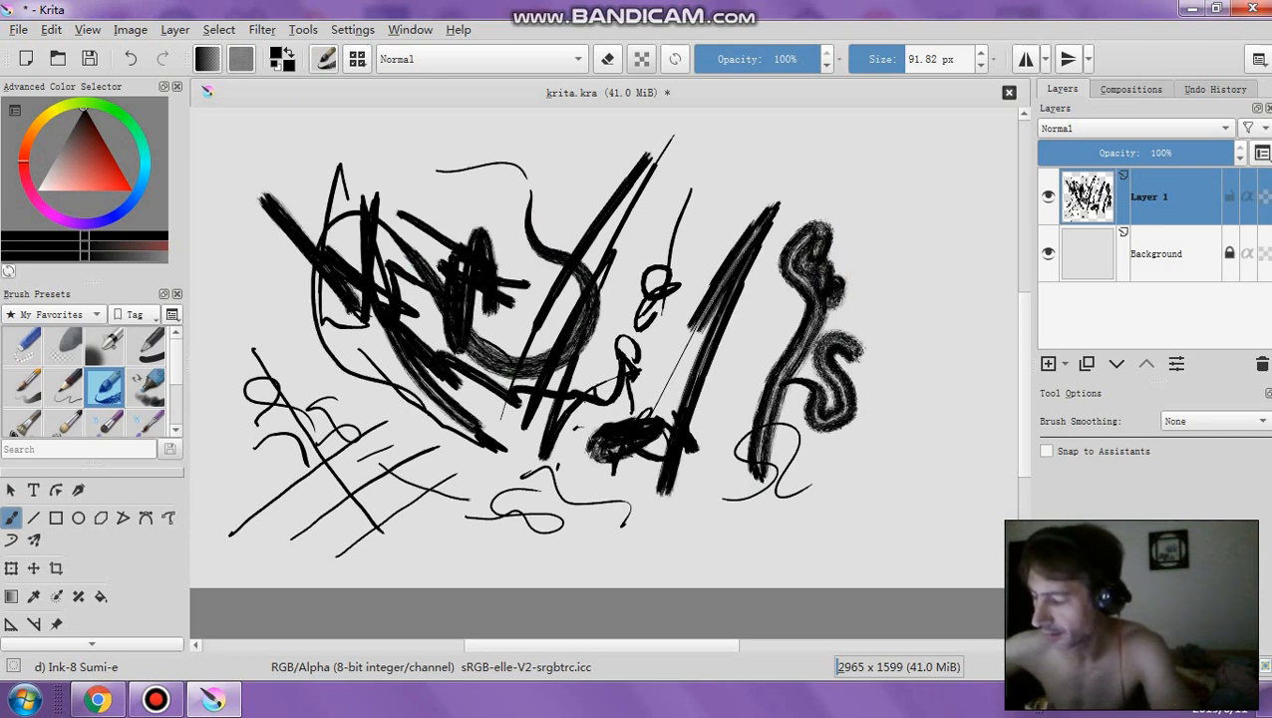
Undo all the test strokes until the canvas is empty
{"action": "left_click", "coordinate": [130, 59]}
{"action": "left_click", "coordinate": [130, 59]}
{"action": "left_click", "coordinate": [130, 58]}
{"action": "left_click", "coordinate": [130, 59]}
{"action": "left_click", "coordinate": [131, 59]}
{"action": "left_click", "coordinate": [131, 58]}
{"action": "left_click", "coordinate": [130, 58]}
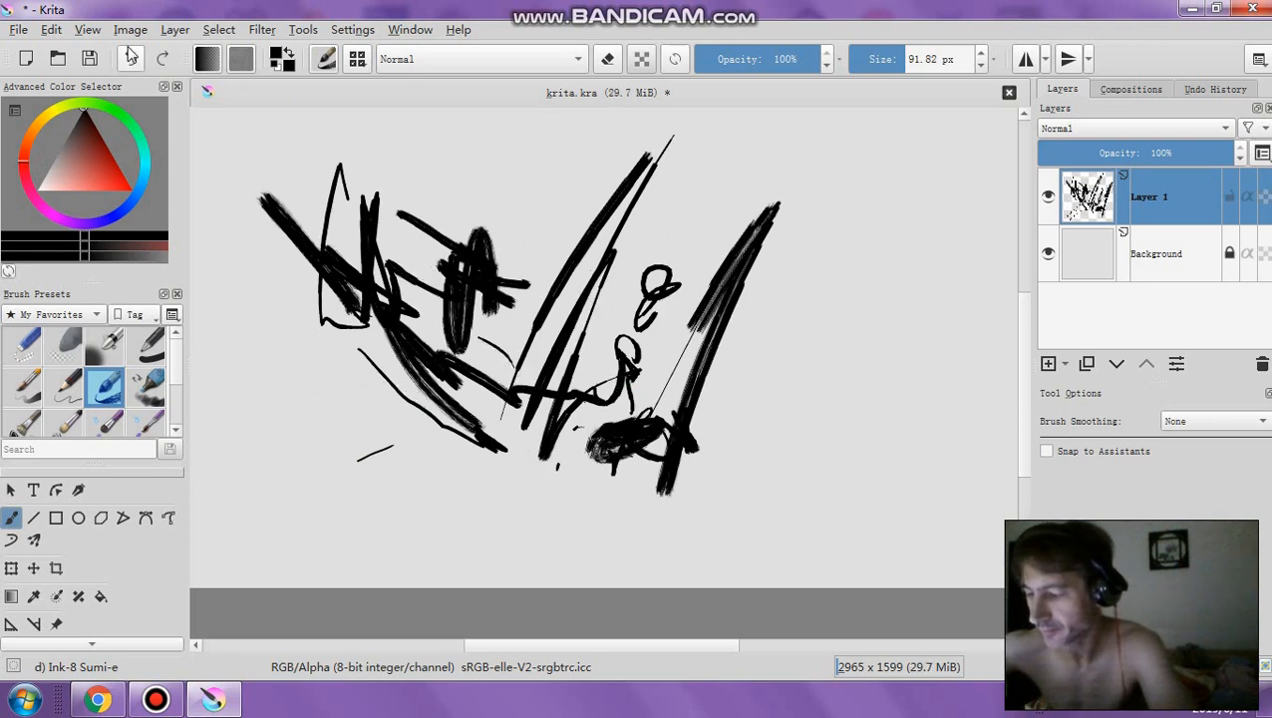
{"action": "left_click", "coordinate": [131, 57]}
{"action": "left_click", "coordinate": [131, 56]}
{"action": "left_click", "coordinate": [131, 59]}
{"action": "left_click", "coordinate": [131, 59]}
{"action": "left_click", "coordinate": [131, 59]}
{"action": "left_click", "coordinate": [131, 58]}
{"action": "left_click", "coordinate": [131, 59]}
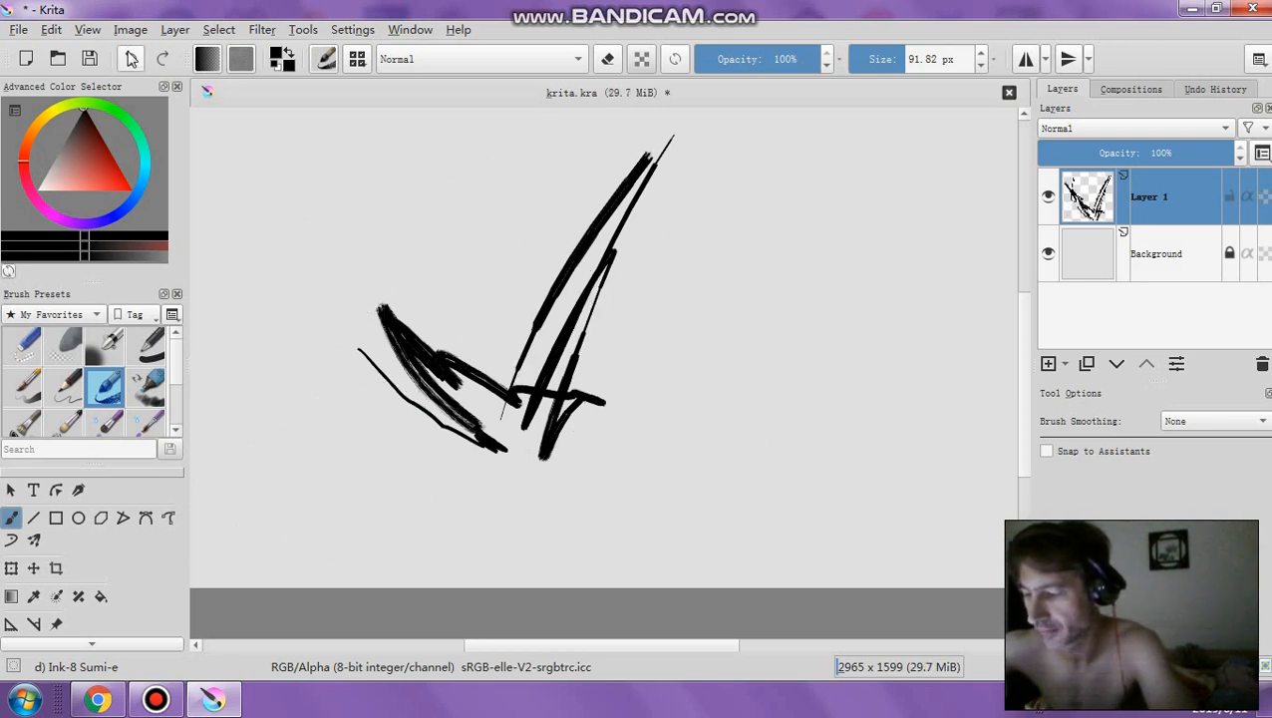
{"action": "left_click", "coordinate": [130, 59]}
{"action": "left_click", "coordinate": [131, 59]}
{"action": "left_click", "coordinate": [130, 59]}
Paint long horizontal strokes of varying thickness, followed by a spiral and a curved stroke below them
{"action": "left_click_drag", "start_coordinate": [297, 243], "coordinate": [578, 221]}
{"action": "mouse_move", "coordinate": [299, 208]}
{"action": "left_mouse_down"}
{"action": "mouse_move", "coordinate": [537, 194]}
{"action": "mouse_move", "coordinate": [395, 186]}
{"action": "left_mouse_up"}
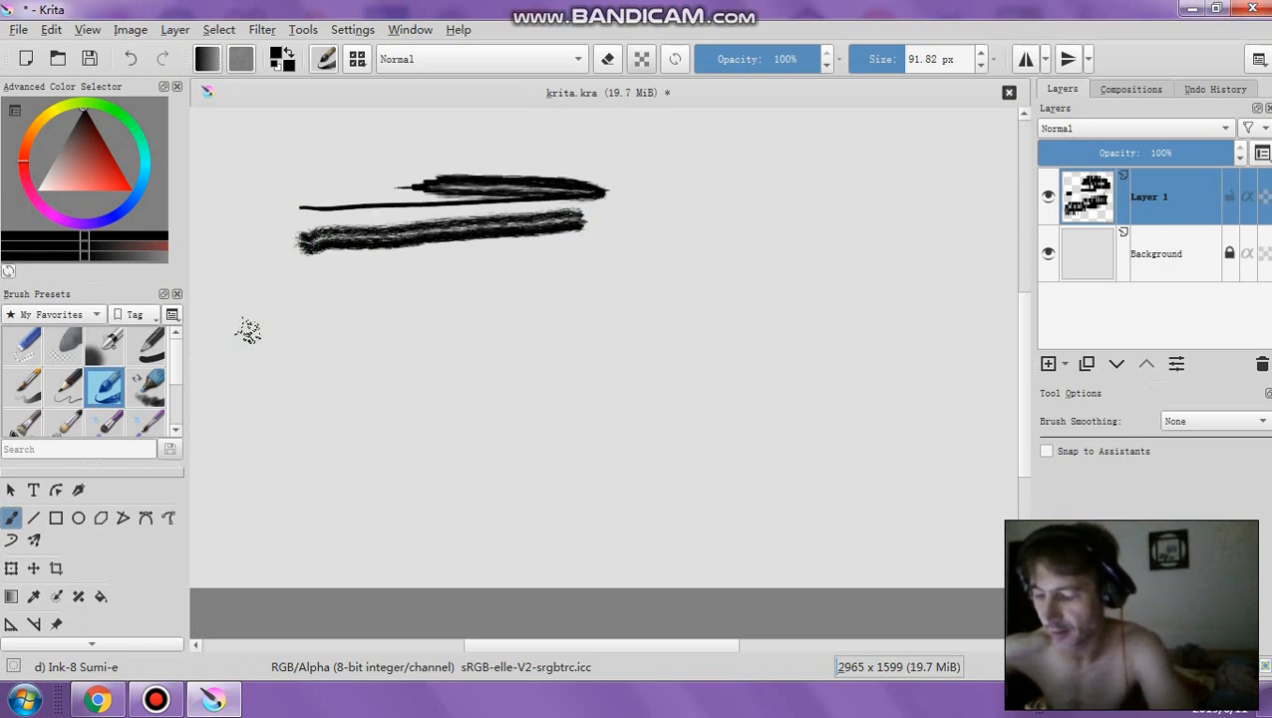
{"action": "left_click_drag", "start_coordinate": [290, 333], "coordinate": [656, 351]}
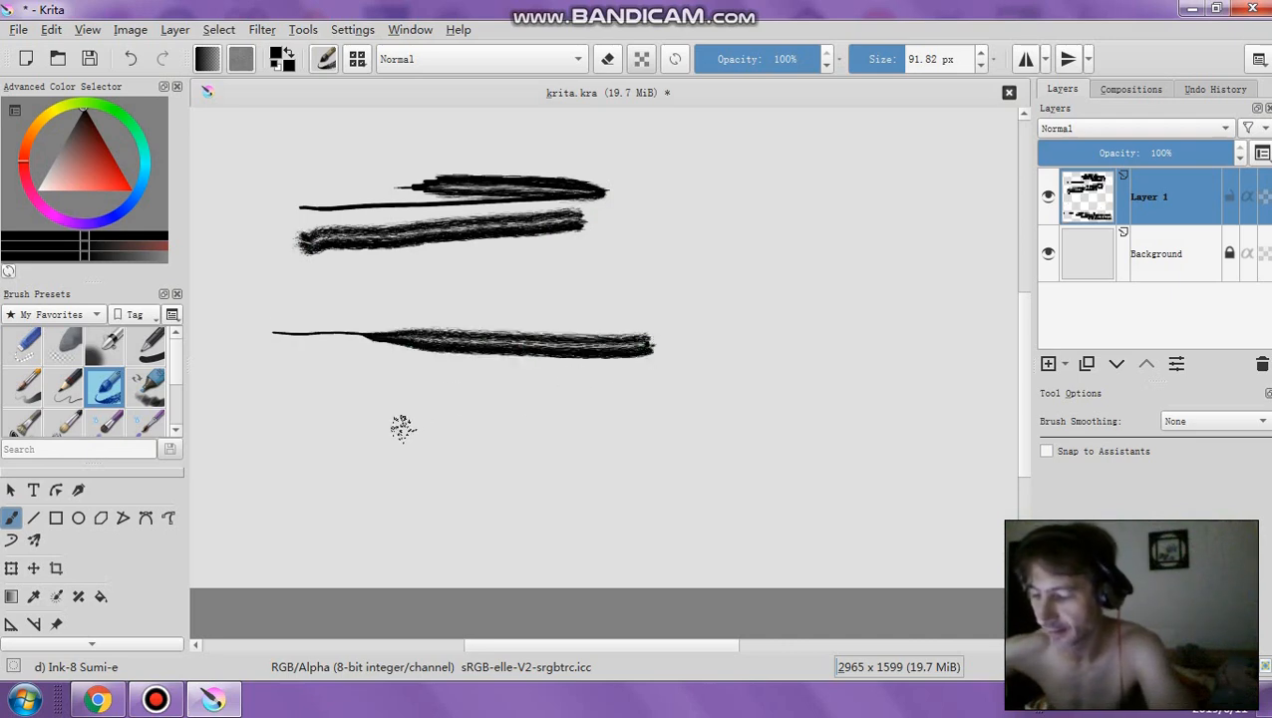
{"action": "mouse_move", "coordinate": [446, 332]}
{"action": "left_mouse_down"}
{"action": "mouse_move", "coordinate": [431, 409]}
{"action": "mouse_move", "coordinate": [465, 493]}
{"action": "mouse_move", "coordinate": [535, 519]}
{"action": "mouse_move", "coordinate": [593, 512]}
{"action": "left_mouse_up"}
{"action": "mouse_move", "coordinate": [615, 464]}
{"action": "left_mouse_down"}
{"action": "mouse_move", "coordinate": [569, 420]}
{"action": "mouse_move", "coordinate": [509, 469]}
{"action": "mouse_move", "coordinate": [538, 479]}
{"action": "left_mouse_up"}
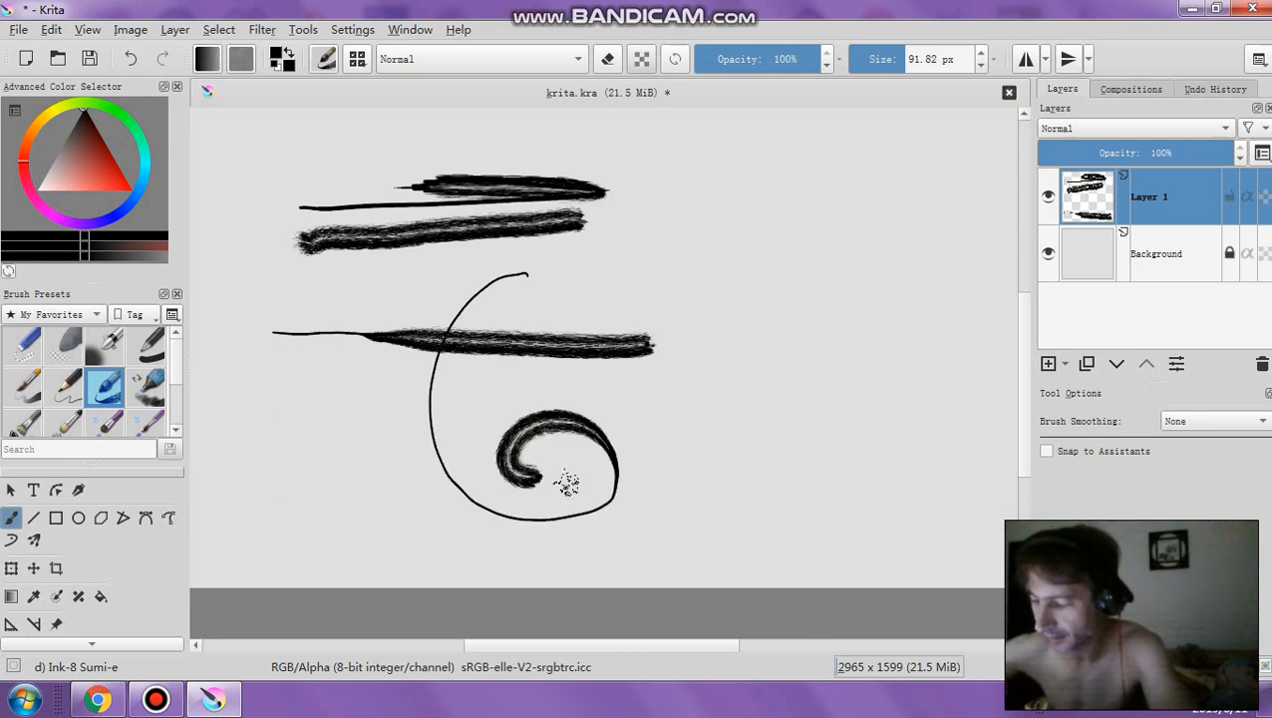
{"action": "mouse_move", "coordinate": [353, 511]}
{"action": "left_mouse_down"}
{"action": "mouse_move", "coordinate": [524, 317]}
{"action": "mouse_move", "coordinate": [543, 433]}
{"action": "left_mouse_up"}
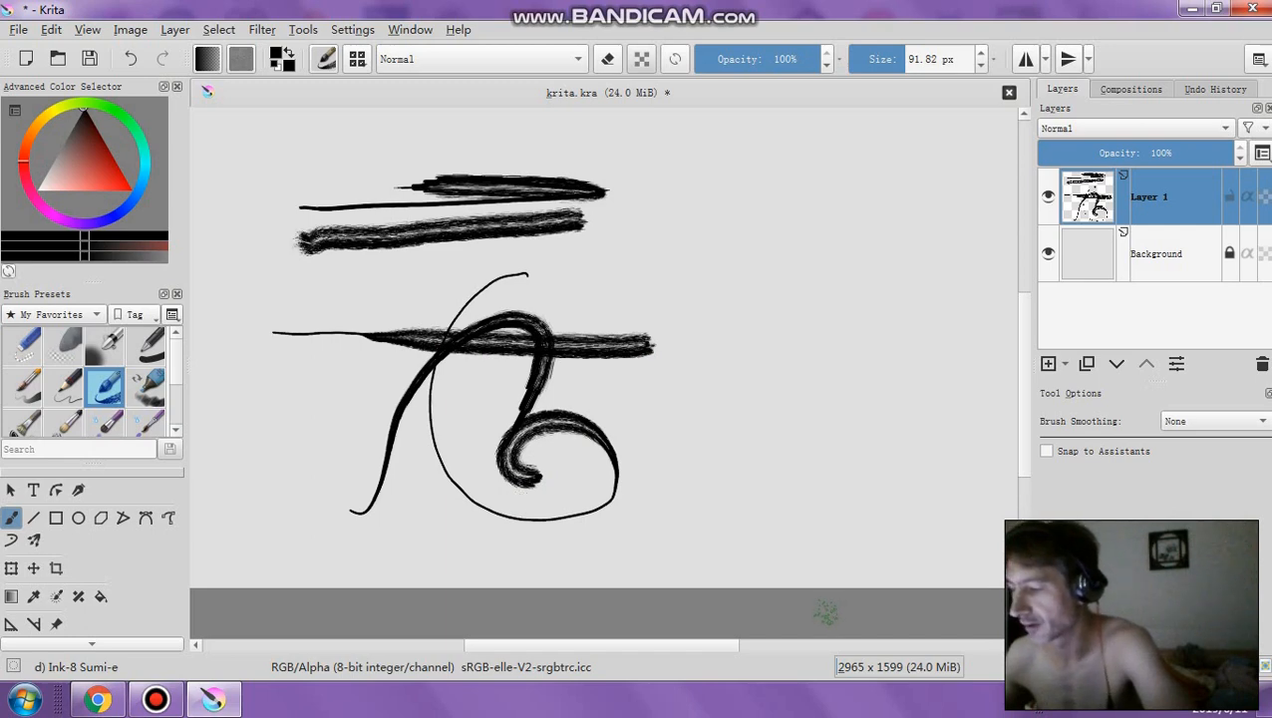
Undo the horizontal strokes, the spiral and the curved stroke
{"action": "left_click", "coordinate": [131, 58]}
{"action": "left_click", "coordinate": [131, 59]}
{"action": "left_click", "coordinate": [130, 59]}
{"action": "left_click", "coordinate": [130, 59]}
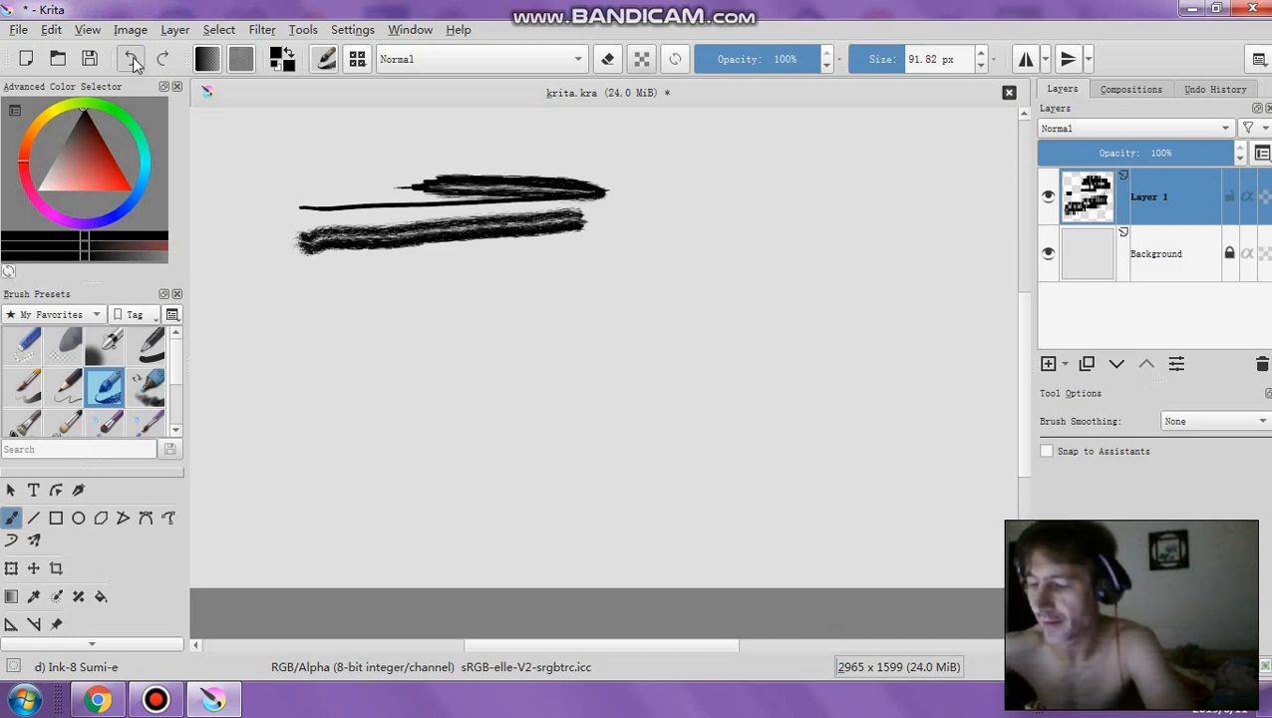
{"action": "left_click", "coordinate": [131, 59]}
{"action": "left_click", "coordinate": [131, 59]}
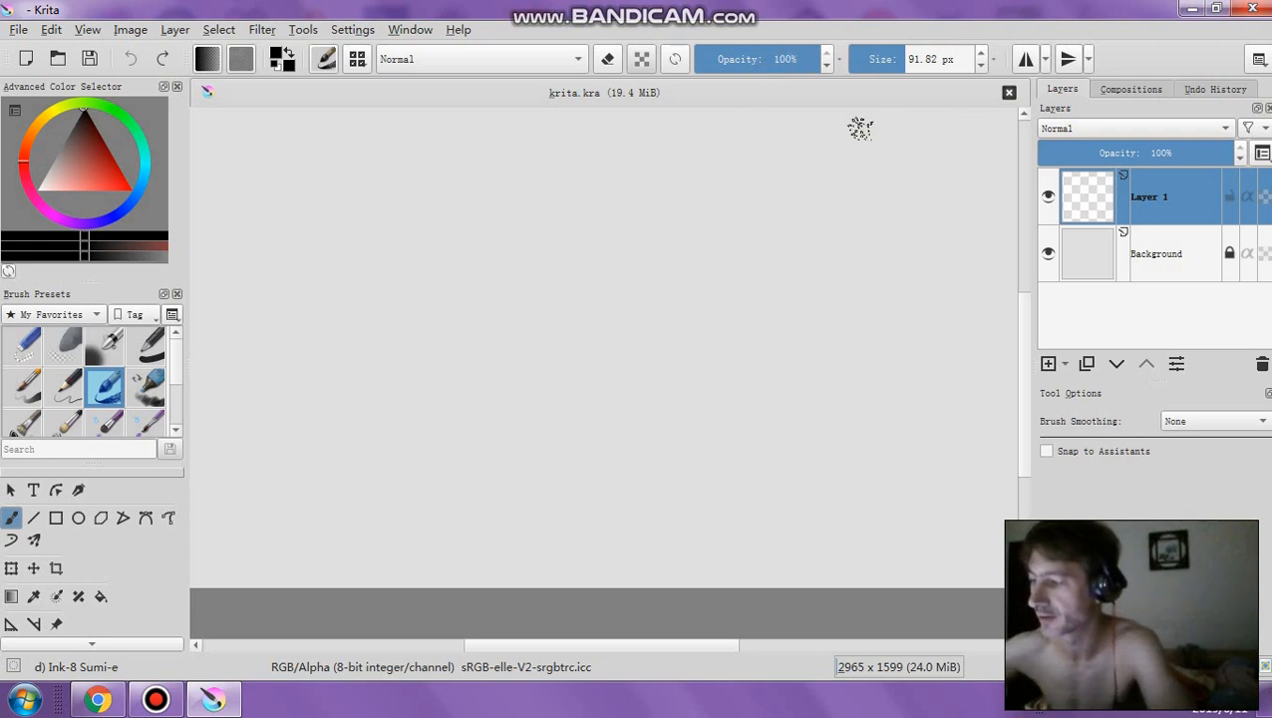
Lower the brush opacity to 68%
{"action": "left_click", "coordinate": [756, 65]}
{"action": "left_click", "coordinate": [730, 62]}
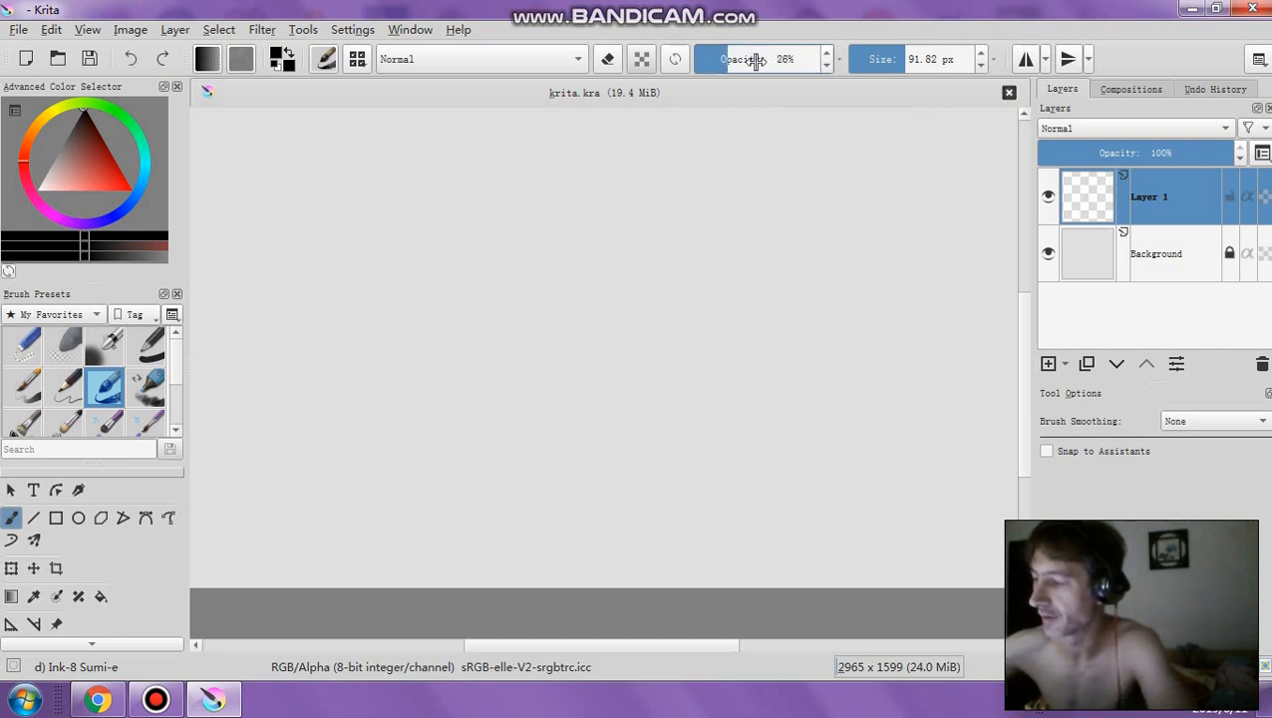
{"action": "left_click", "coordinate": [780, 64]}
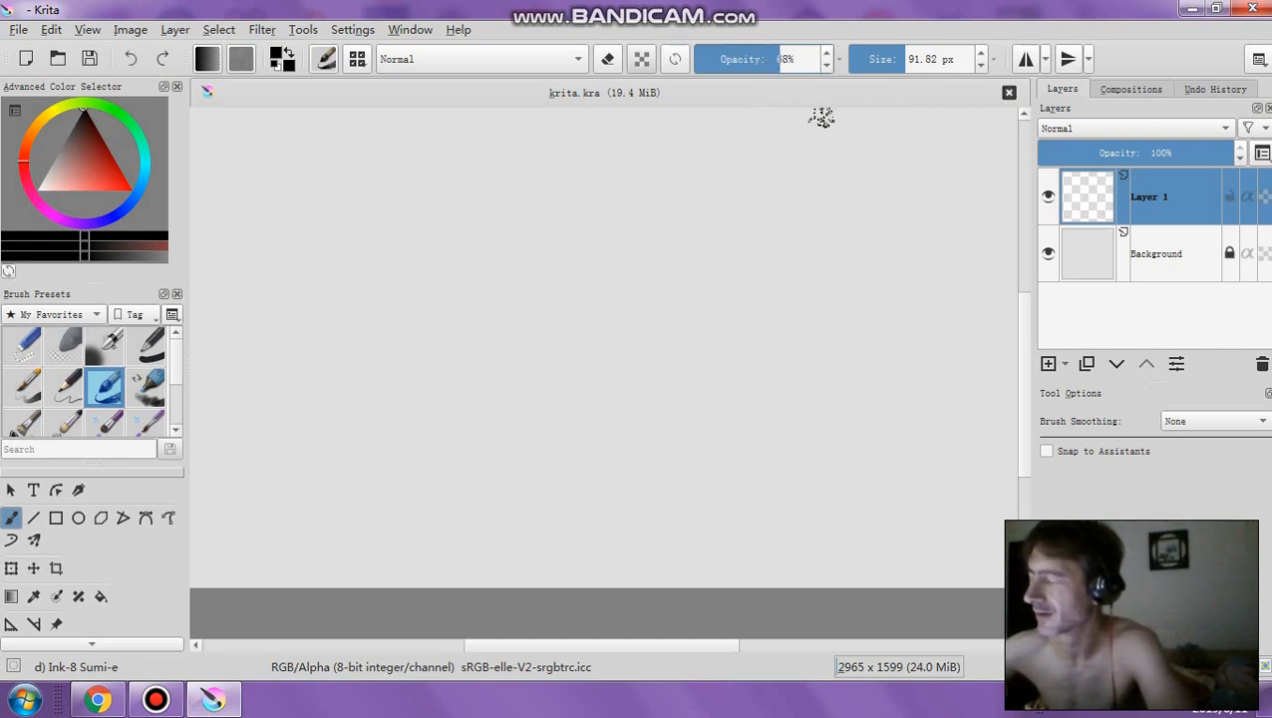
Enlarge the brush to 376.06 px and paint a few semi-transparent grey test scribbles across the canvas
{"action": "left_click", "coordinate": [938, 62]}
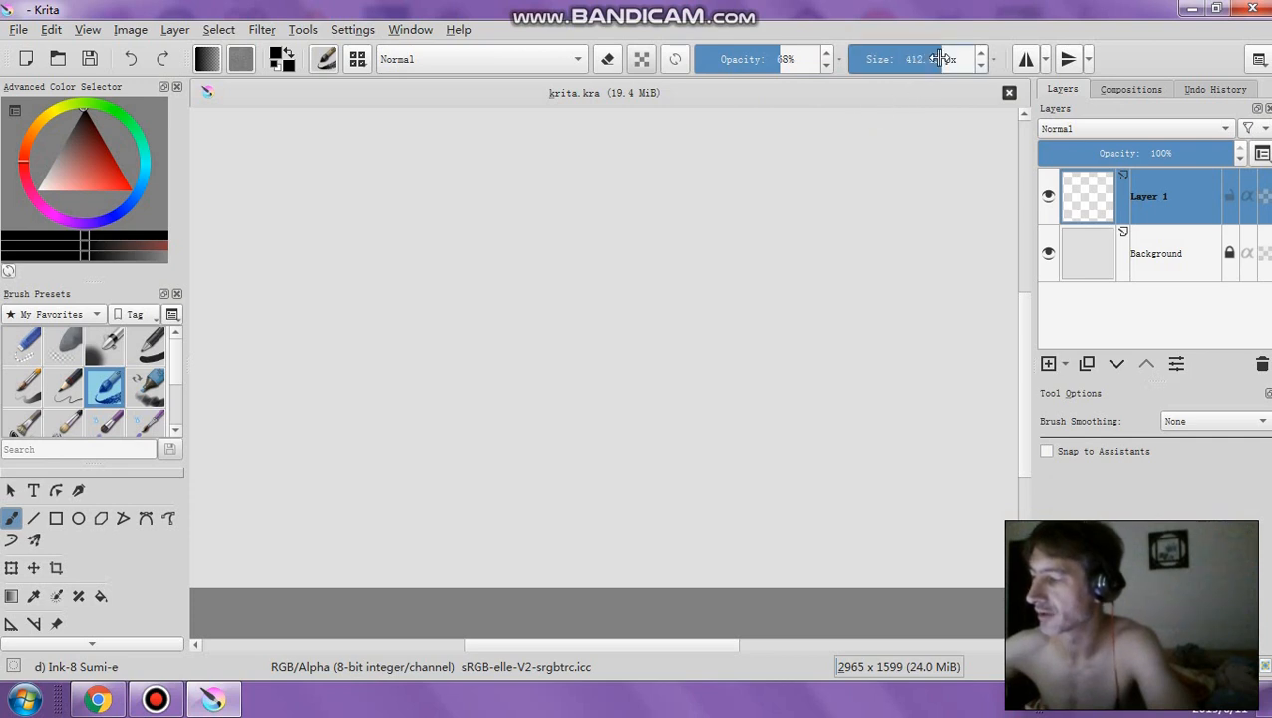
{"action": "left_click", "coordinate": [885, 63]}
{"action": "left_click", "coordinate": [939, 63]}
{"action": "mouse_move", "coordinate": [626, 183]}
{"action": "left_mouse_down"}
{"action": "mouse_move", "coordinate": [489, 344]}
{"action": "mouse_move", "coordinate": [512, 372]}
{"action": "mouse_move", "coordinate": [583, 348]}
{"action": "mouse_move", "coordinate": [617, 357]}
{"action": "mouse_move", "coordinate": [653, 399]}
{"action": "mouse_move", "coordinate": [674, 401]}
{"action": "mouse_move", "coordinate": [658, 449]}
{"action": "mouse_move", "coordinate": [806, 456]}
{"action": "mouse_move", "coordinate": [772, 430]}
{"action": "left_mouse_up"}
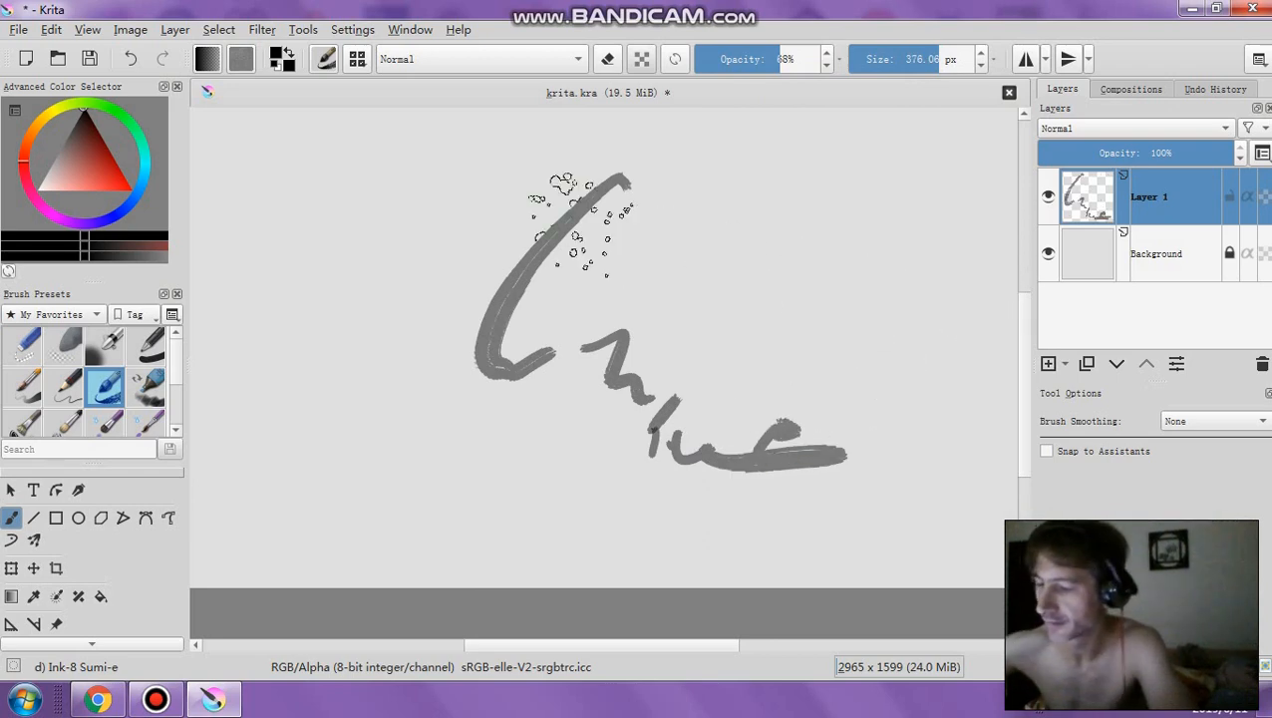
Undo the grey scribbles made with the enlarged brush
{"action": "left_click", "coordinate": [134, 59]}
{"action": "left_click", "coordinate": [134, 59]}
{"action": "left_click", "coordinate": [134, 59]}
{"action": "left_click", "coordinate": [133, 59]}
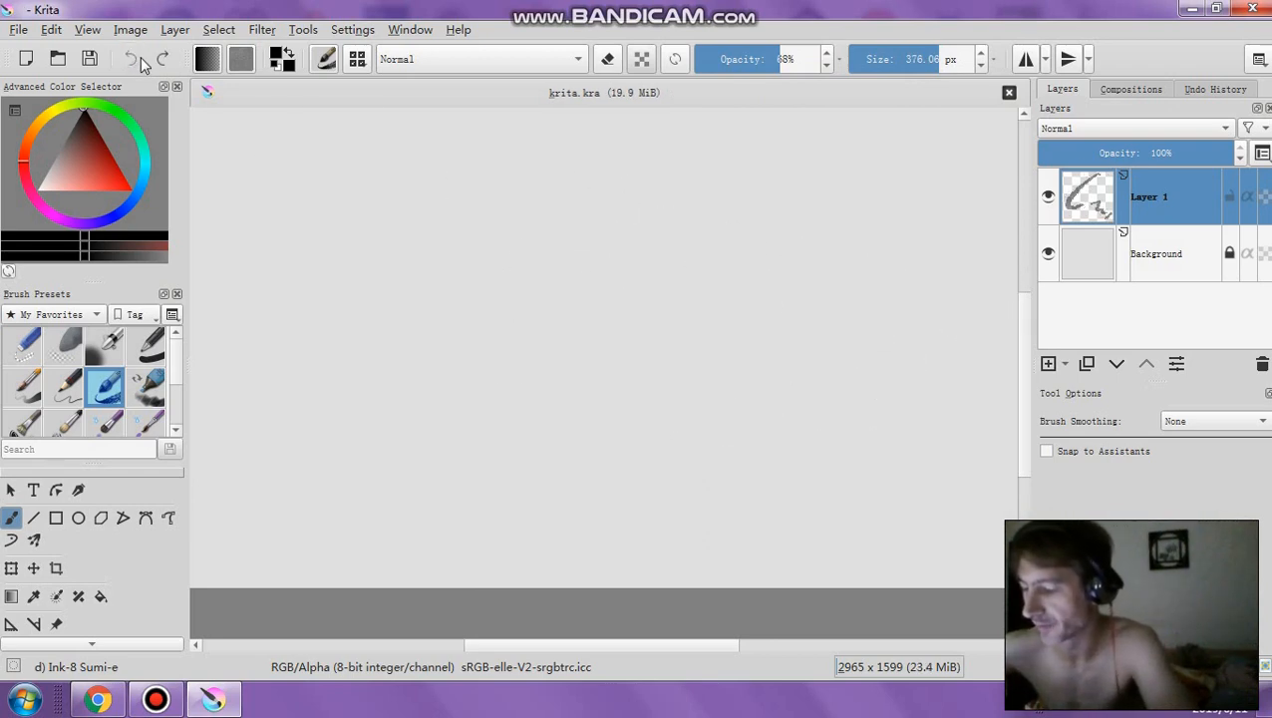
Reduce the brush size to 66.94 px
{"action": "left_click_drag", "start_coordinate": [942, 60], "coordinate": [877, 60]}
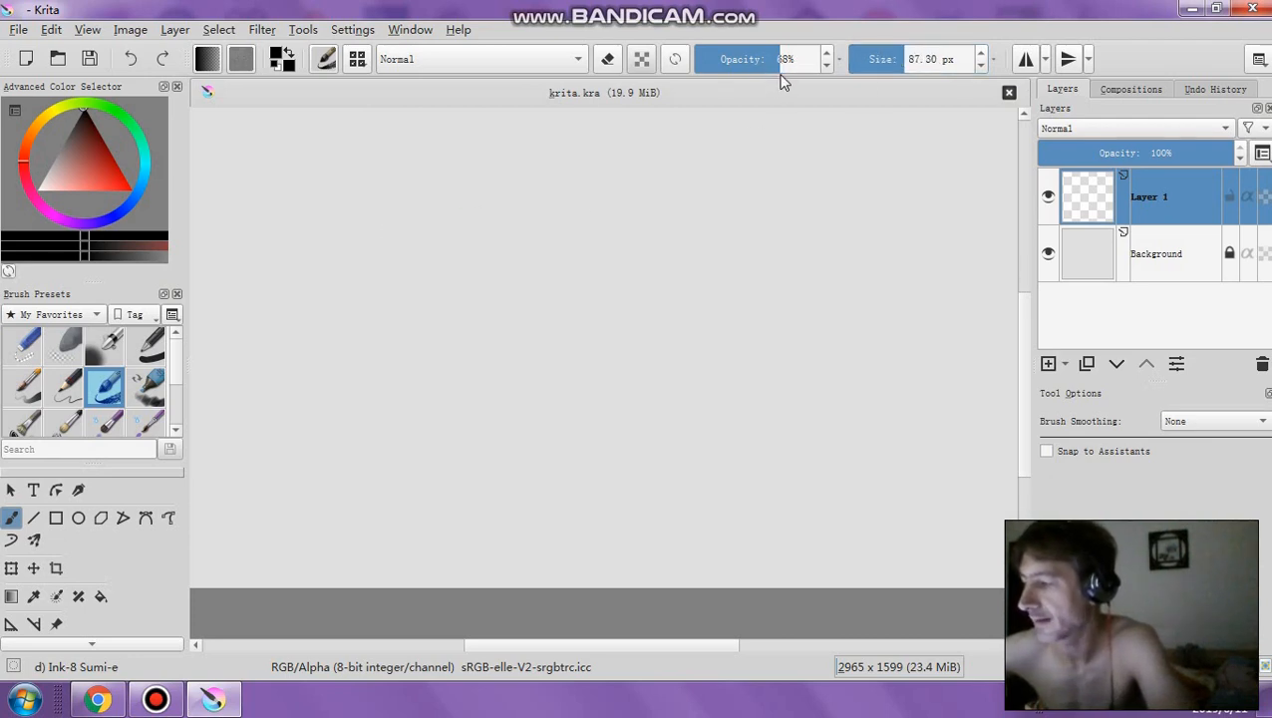
{"action": "mouse_move", "coordinate": [897, 72]}
{"action": "left_mouse_down"}
{"action": "mouse_move", "coordinate": [883, 72]}
{"action": "mouse_move", "coordinate": [910, 60]}
{"action": "left_mouse_up"}
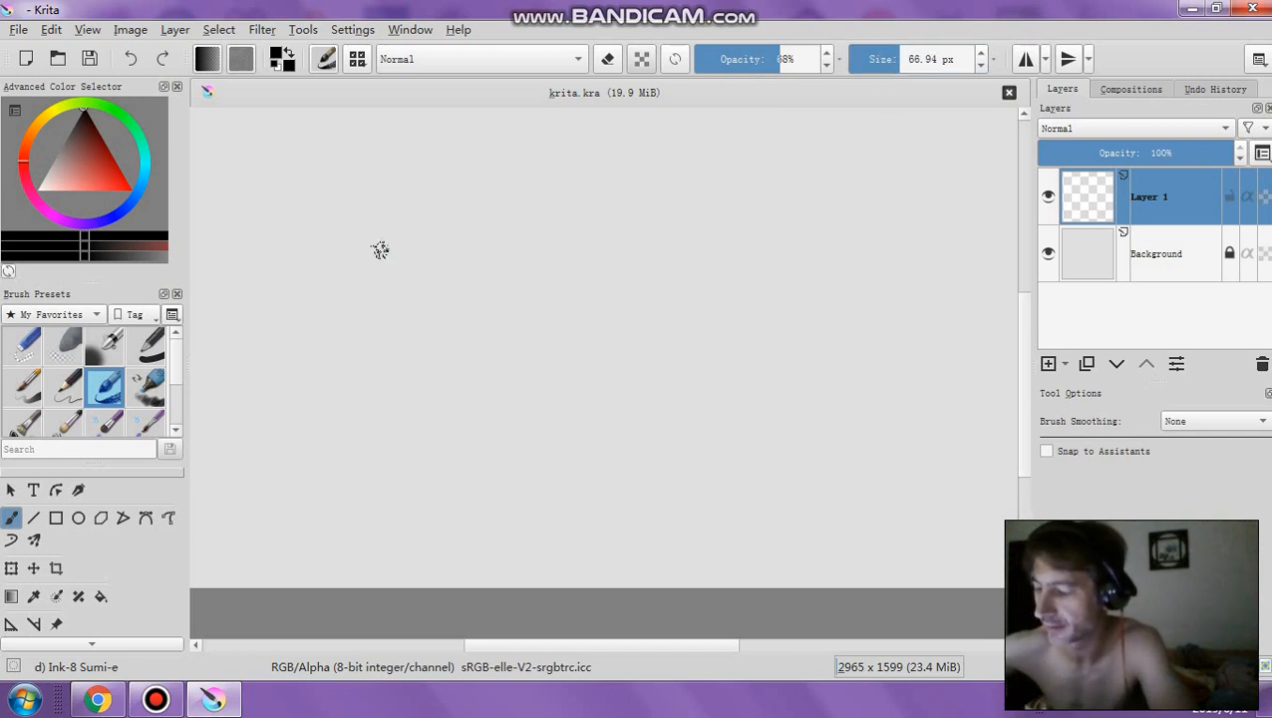
Draw a short thin line, a thin looping curve and a thicker grey zigzag stroke across the canvas centre
{"action": "left_click_drag", "start_coordinate": [414, 312], "coordinate": [458, 391]}
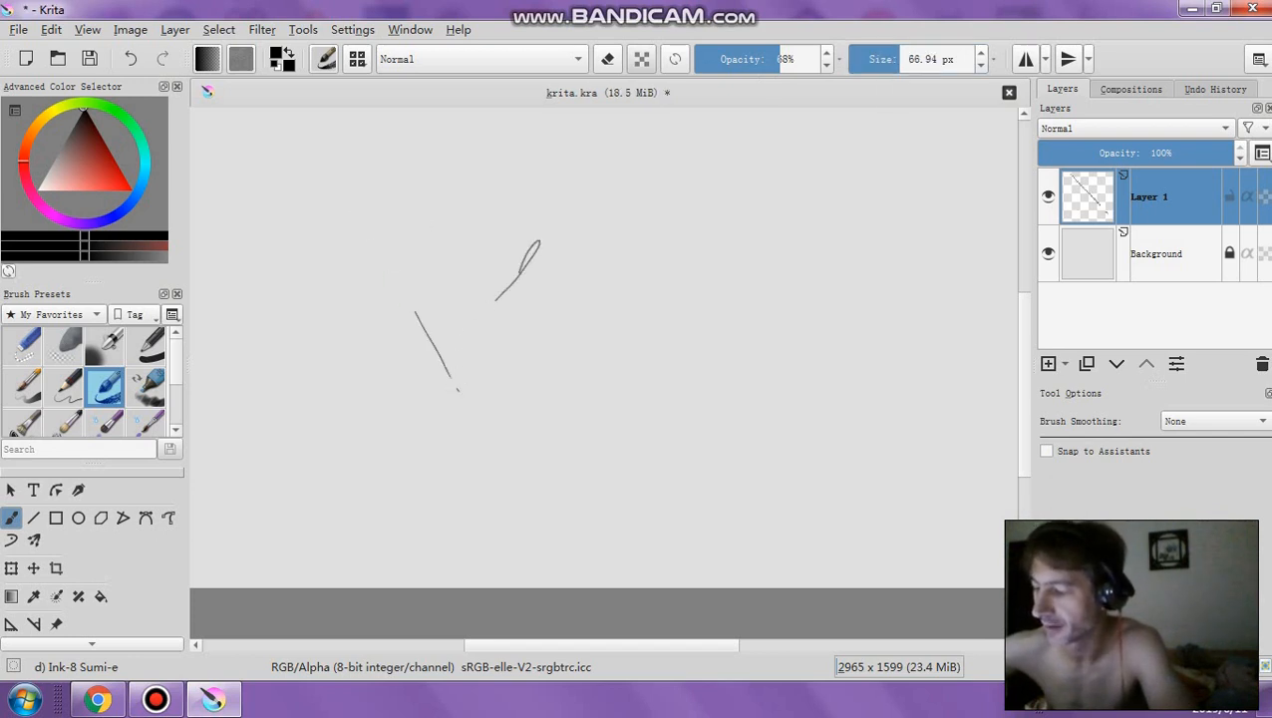
{"action": "left_click_drag", "start_coordinate": [515, 466], "coordinate": [546, 466]}
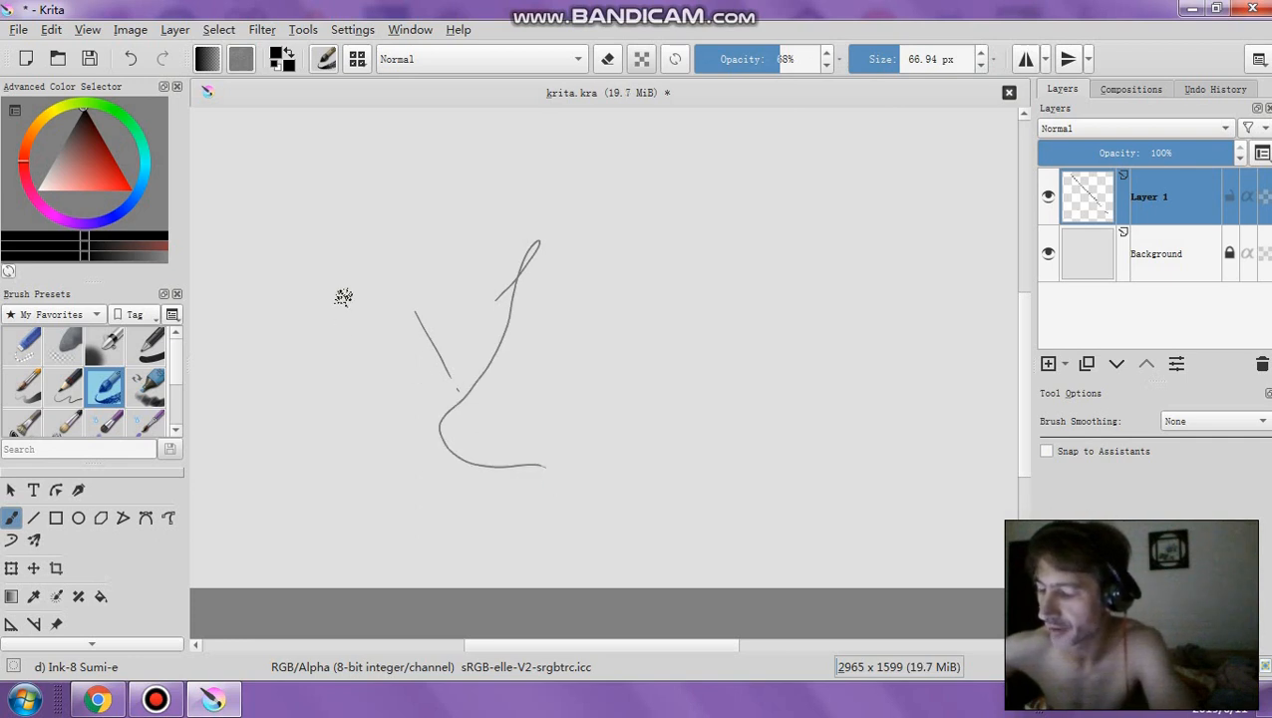
{"action": "mouse_move", "coordinate": [341, 377]}
{"action": "left_mouse_down"}
{"action": "mouse_move", "coordinate": [463, 312]}
{"action": "mouse_move", "coordinate": [635, 321]}
{"action": "left_mouse_up"}
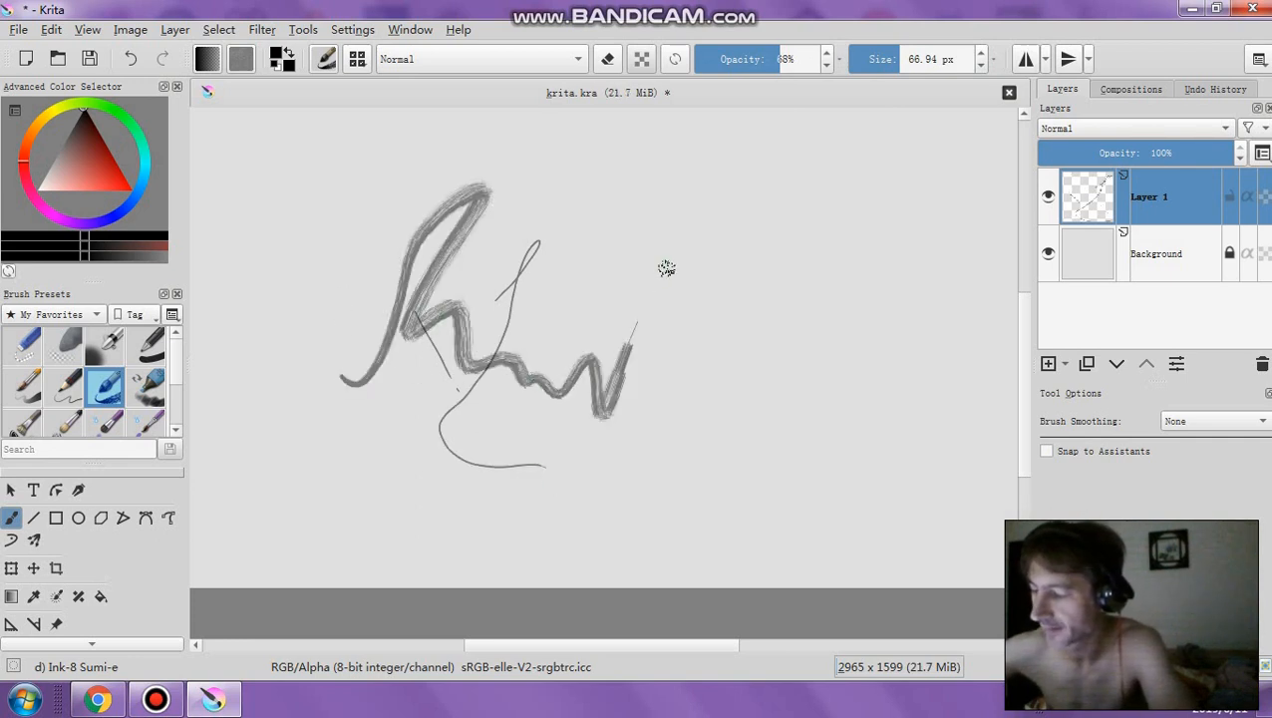
Undo the thin line, the looping curve and the zigzag stroke
{"action": "left_click", "coordinate": [132, 59]}
{"action": "left_click", "coordinate": [132, 59]}
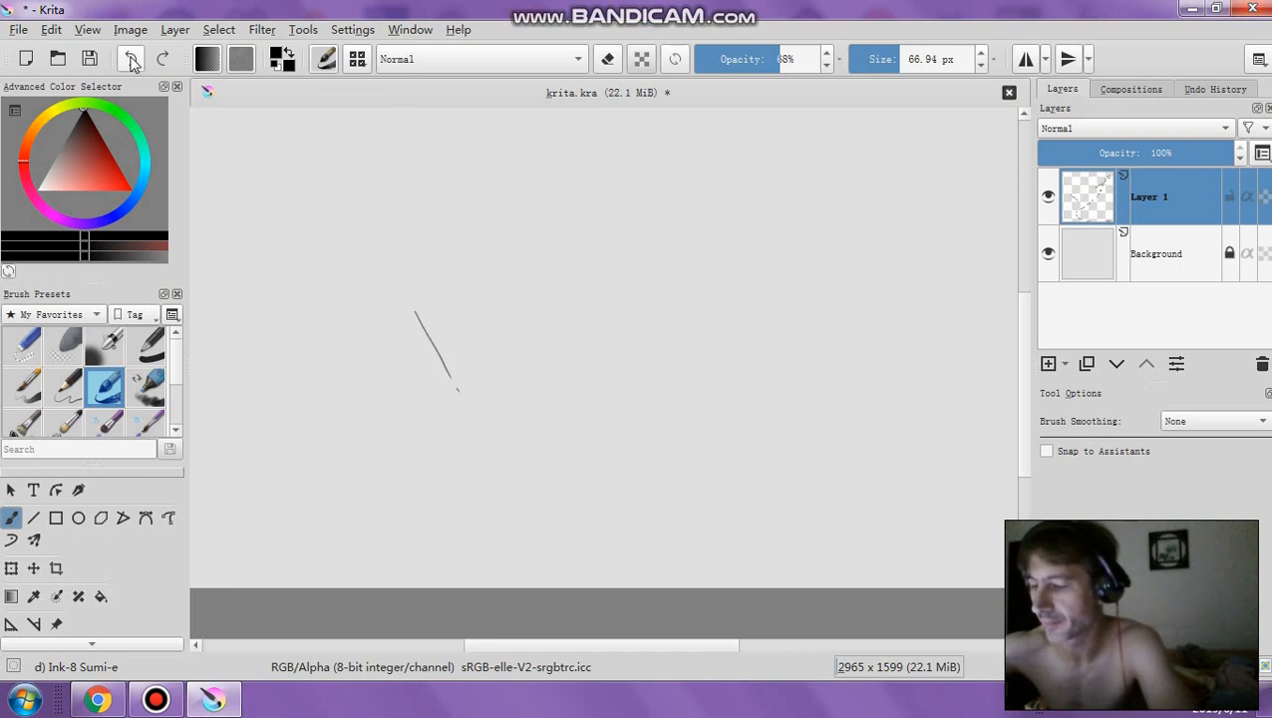
{"action": "left_click", "coordinate": [137, 61]}
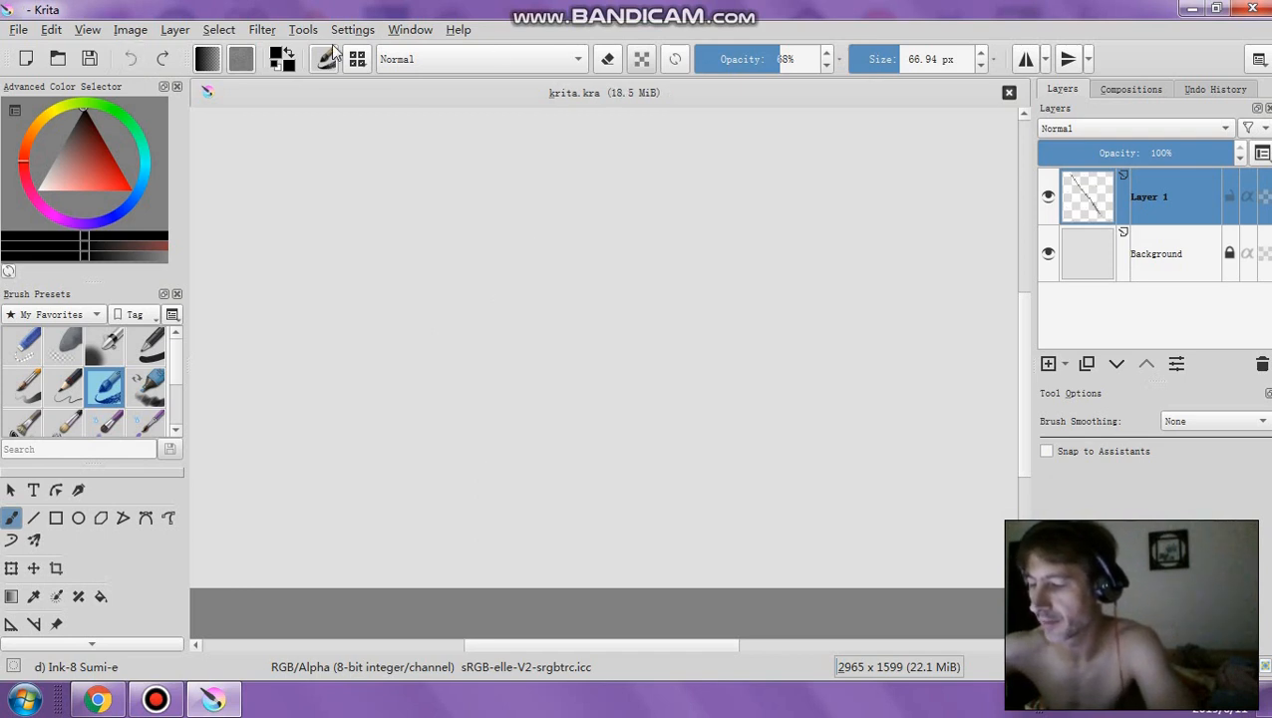
Lower the brush opacity to 22% and draw several faint overlapping curved strokes on the canvas's left part
{"action": "left_click", "coordinate": [790, 60]}
{"action": "left_click_drag", "start_coordinate": [751, 60], "coordinate": [719, 61]}
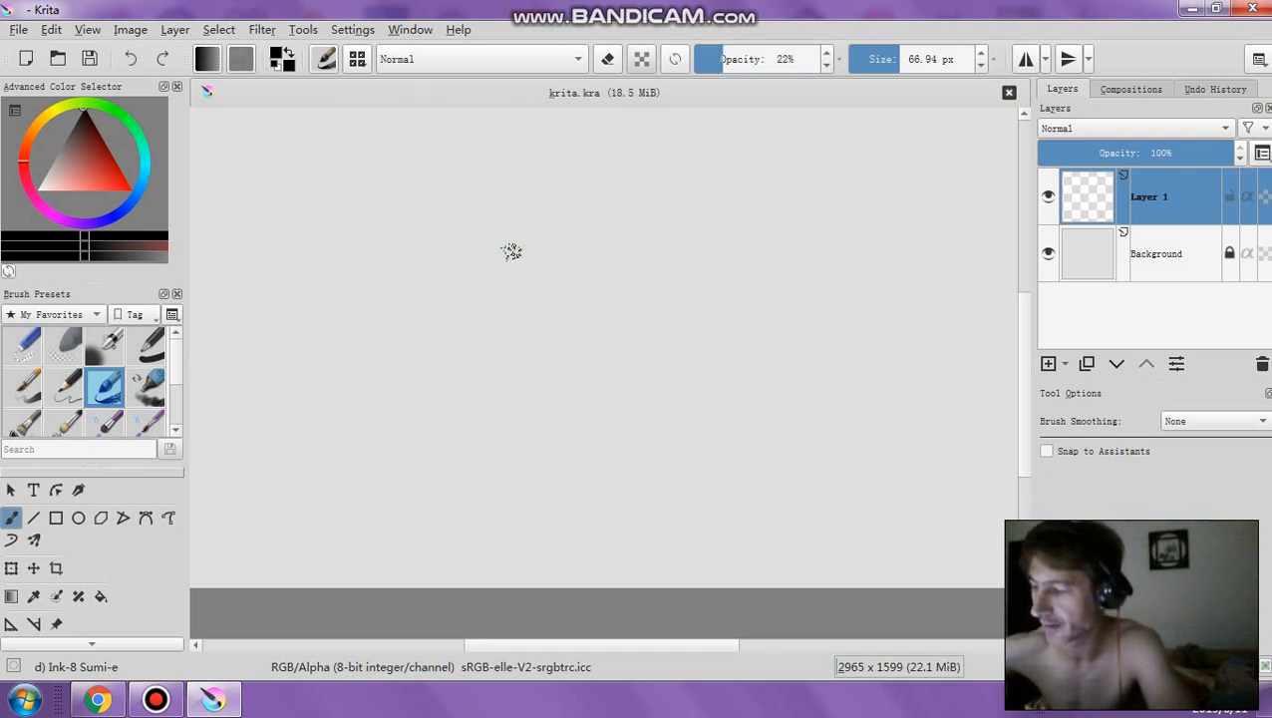
{"action": "mouse_move", "coordinate": [354, 227]}
{"action": "left_mouse_down"}
{"action": "mouse_move", "coordinate": [500, 430]}
{"action": "mouse_move", "coordinate": [356, 229]}
{"action": "left_mouse_up"}
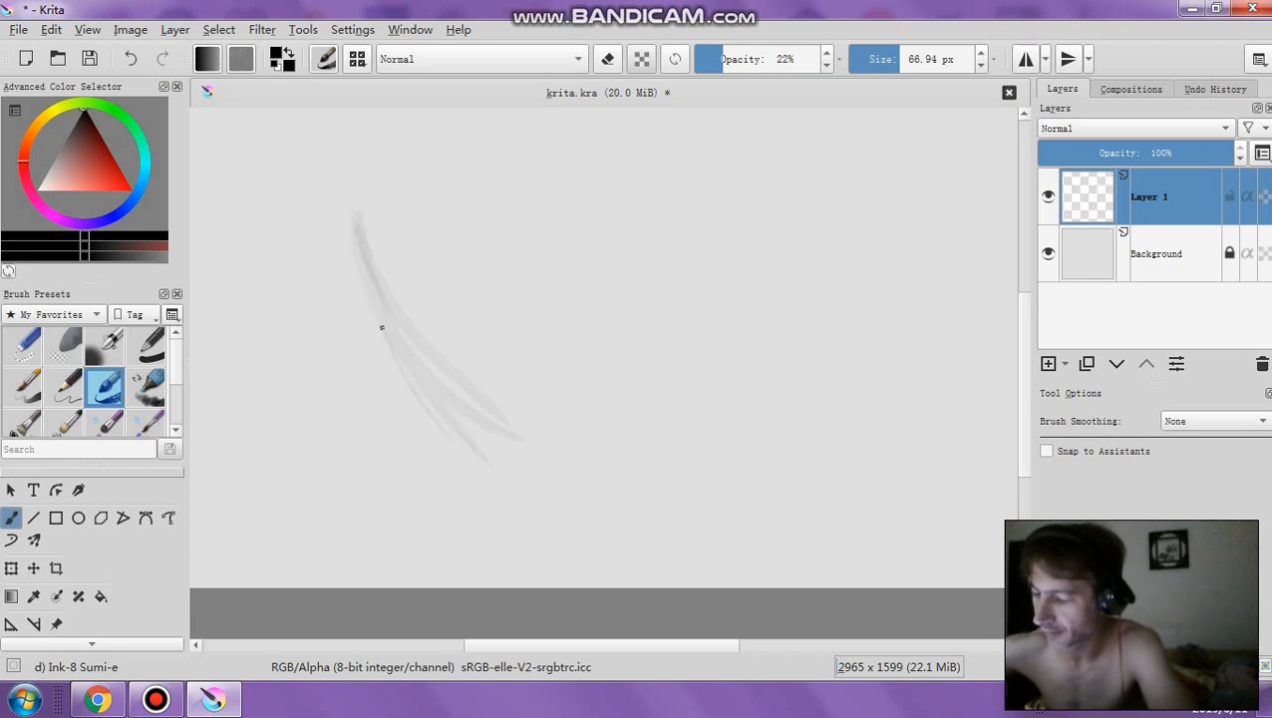
{"action": "mouse_move", "coordinate": [382, 327]}
{"action": "left_mouse_down"}
{"action": "mouse_move", "coordinate": [386, 378]}
{"action": "mouse_move", "coordinate": [352, 252]}
{"action": "mouse_move", "coordinate": [517, 502]}
{"action": "mouse_move", "coordinate": [342, 302]}
{"action": "mouse_move", "coordinate": [318, 216]}
{"action": "mouse_move", "coordinate": [499, 523]}
{"action": "mouse_move", "coordinate": [372, 406]}
{"action": "mouse_move", "coordinate": [550, 531]}
{"action": "left_mouse_up"}
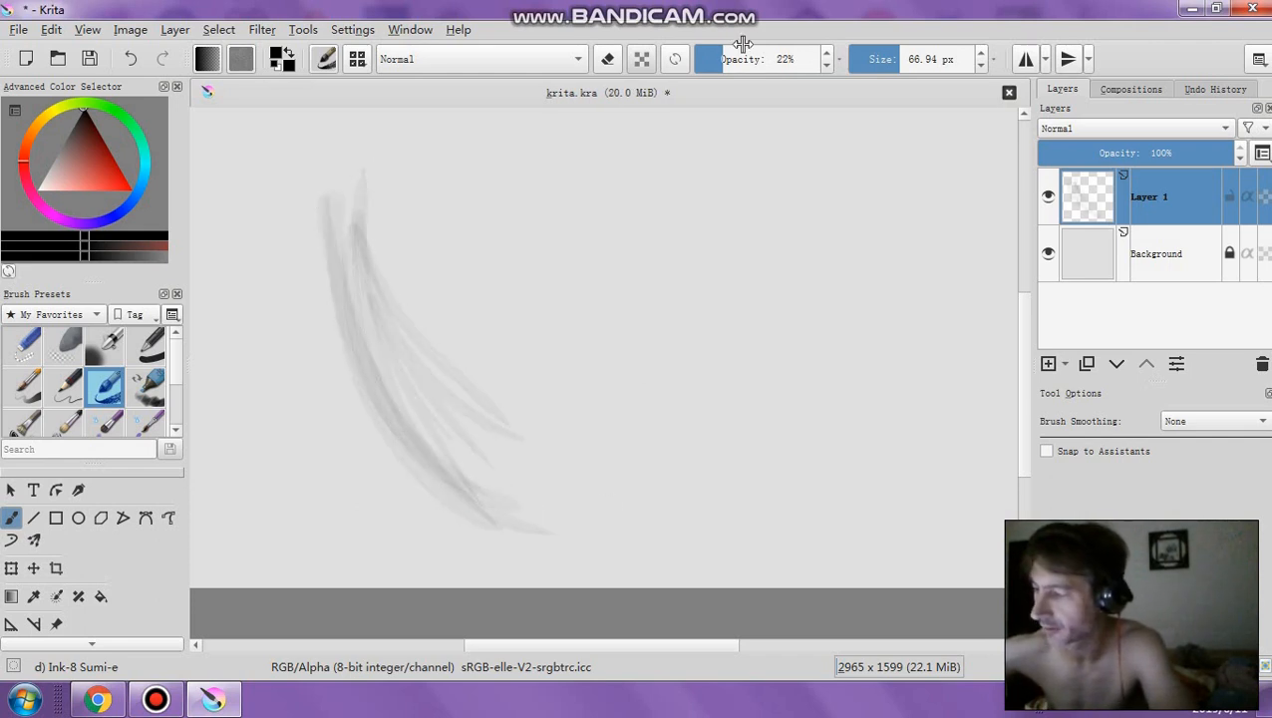
Set the brush opacity to 39% and draw a thick curve, thin angled lines and a dense overlapping zigzag
{"action": "left_click", "coordinate": [748, 56]}
{"action": "mouse_move", "coordinate": [321, 256]}
{"action": "left_mouse_down"}
{"action": "mouse_move", "coordinate": [414, 466]}
{"action": "mouse_move", "coordinate": [320, 169]}
{"action": "mouse_move", "coordinate": [390, 429]}
{"action": "mouse_move", "coordinate": [527, 543]}
{"action": "mouse_move", "coordinate": [369, 284]}
{"action": "mouse_move", "coordinate": [464, 462]}
{"action": "mouse_move", "coordinate": [445, 262]}
{"action": "mouse_move", "coordinate": [519, 461]}
{"action": "mouse_move", "coordinate": [501, 404]}
{"action": "mouse_move", "coordinate": [719, 168]}
{"action": "left_mouse_up"}
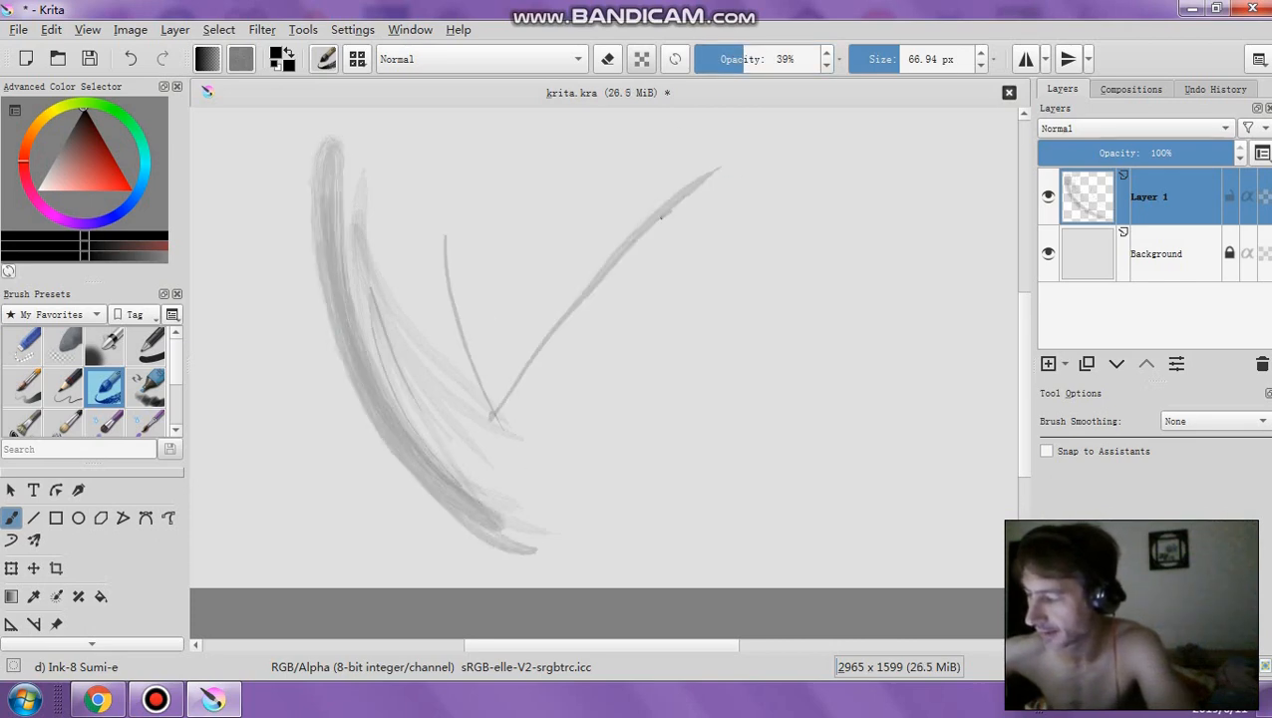
{"action": "mouse_move", "coordinate": [660, 217]}
{"action": "left_mouse_down"}
{"action": "mouse_move", "coordinate": [687, 264]}
{"action": "mouse_move", "coordinate": [758, 198]}
{"action": "left_mouse_up"}
{"action": "mouse_move", "coordinate": [577, 453]}
{"action": "left_mouse_down"}
{"action": "mouse_move", "coordinate": [777, 247]}
{"action": "mouse_move", "coordinate": [788, 494]}
{"action": "mouse_move", "coordinate": [670, 448]}
{"action": "mouse_move", "coordinate": [719, 378]}
{"action": "mouse_move", "coordinate": [727, 420]}
{"action": "mouse_move", "coordinate": [711, 467]}
{"action": "mouse_move", "coordinate": [723, 469]}
{"action": "mouse_move", "coordinate": [750, 364]}
{"action": "mouse_move", "coordinate": [756, 492]}
{"action": "mouse_move", "coordinate": [755, 308]}
{"action": "mouse_move", "coordinate": [816, 252]}
{"action": "left_mouse_up"}
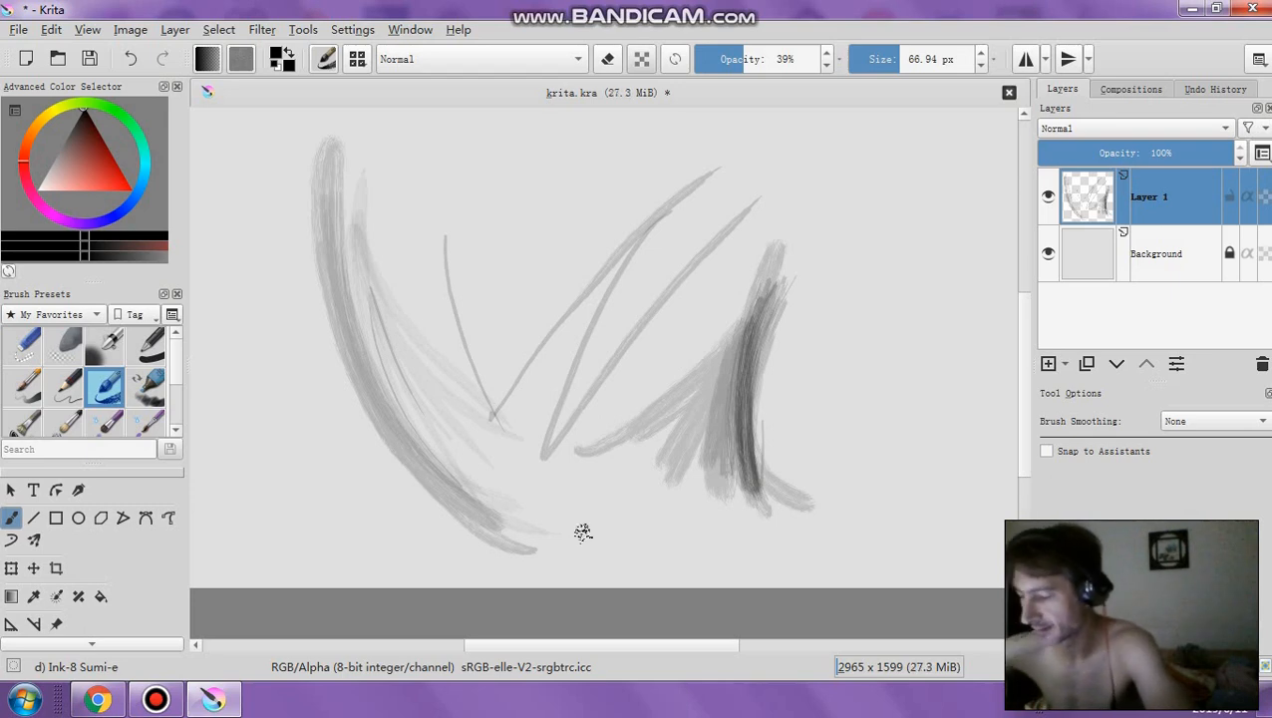
Scribble more grey lines, curves and a loop over the existing strokes across the whole canvas
{"action": "mouse_move", "coordinate": [389, 408]}
{"action": "left_mouse_down"}
{"action": "mouse_move", "coordinate": [811, 505]}
{"action": "mouse_move", "coordinate": [954, 557]}
{"action": "left_mouse_up"}
{"action": "left_click_drag", "start_coordinate": [548, 441], "coordinate": [572, 165]}
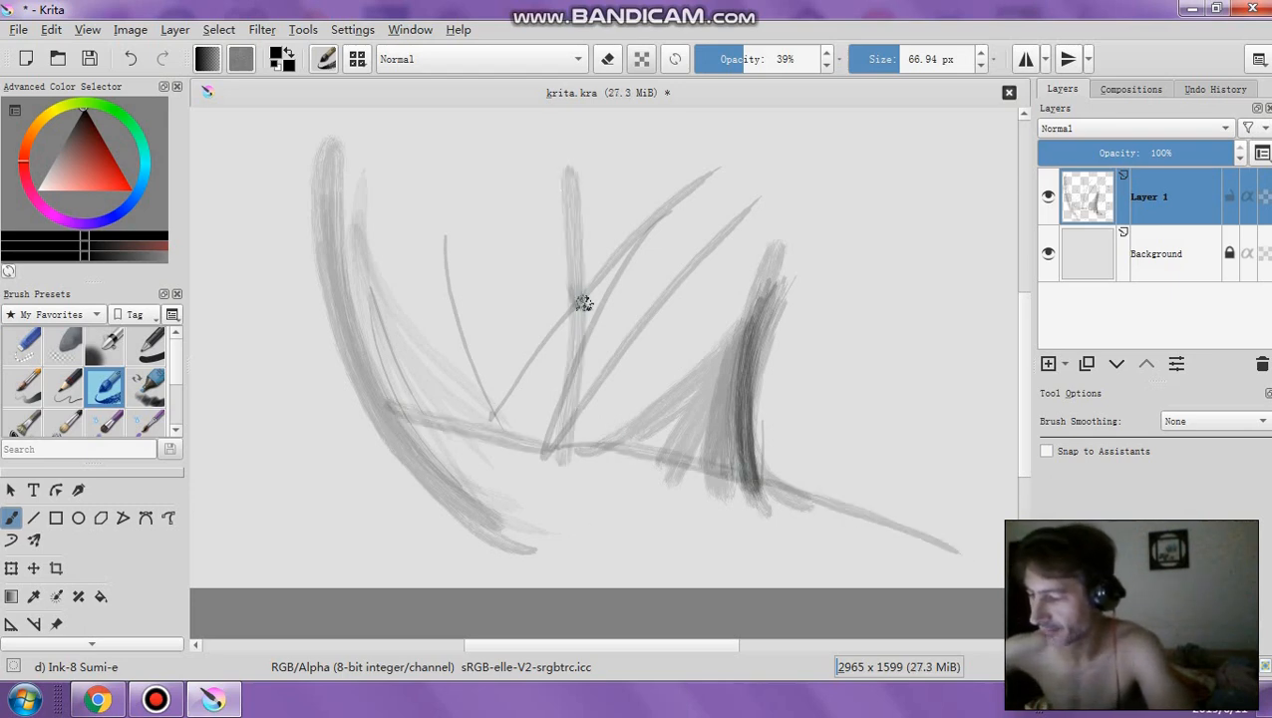
{"action": "left_click_drag", "start_coordinate": [582, 301], "coordinate": [813, 160]}
{"action": "left_click_drag", "start_coordinate": [618, 244], "coordinate": [622, 109]}
{"action": "left_click_drag", "start_coordinate": [836, 531], "coordinate": [920, 186]}
{"action": "mouse_move", "coordinate": [416, 291]}
{"action": "left_mouse_down"}
{"action": "mouse_move", "coordinate": [395, 235]}
{"action": "mouse_move", "coordinate": [525, 215]}
{"action": "mouse_move", "coordinate": [432, 406]}
{"action": "mouse_move", "coordinate": [519, 314]}
{"action": "mouse_move", "coordinate": [559, 239]}
{"action": "left_mouse_up"}
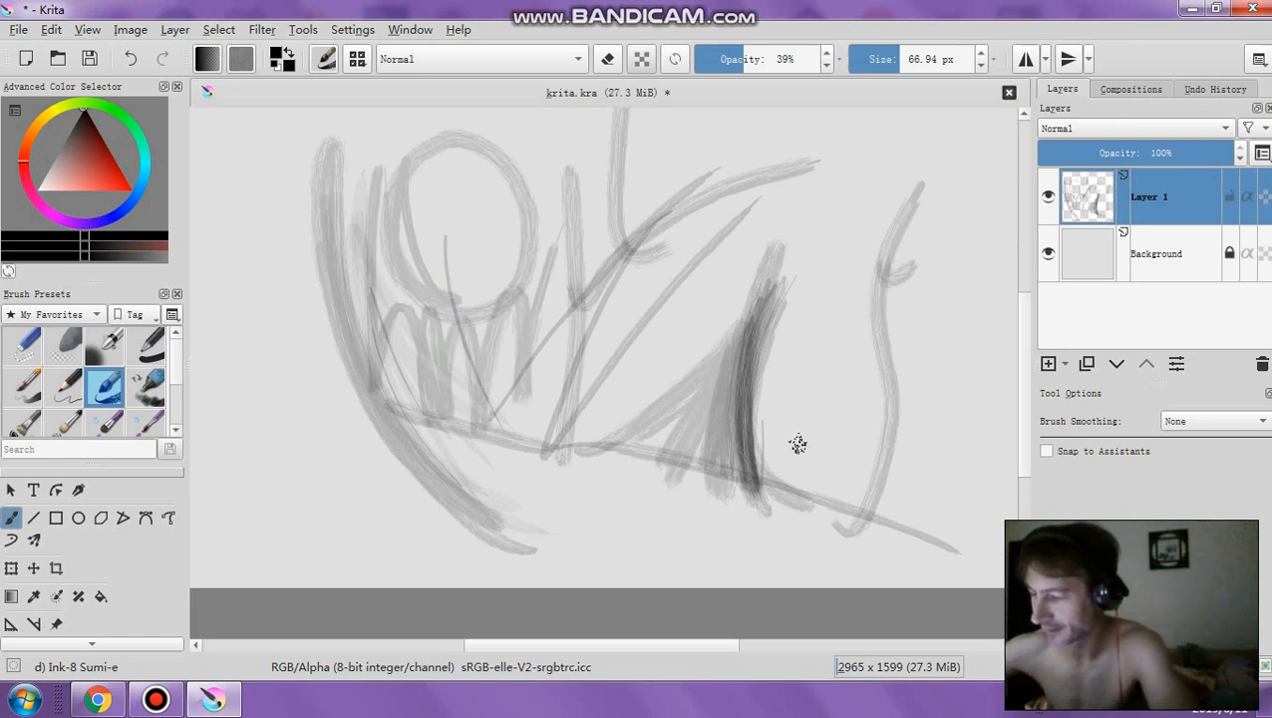
{"action": "left_click_drag", "start_coordinate": [795, 440], "coordinate": [848, 474]}
Undo all the grey test strokes until the canvas is empty
{"action": "left_click", "coordinate": [134, 60]}
{"action": "left_click", "coordinate": [134, 60]}
{"action": "left_click", "coordinate": [133, 60]}
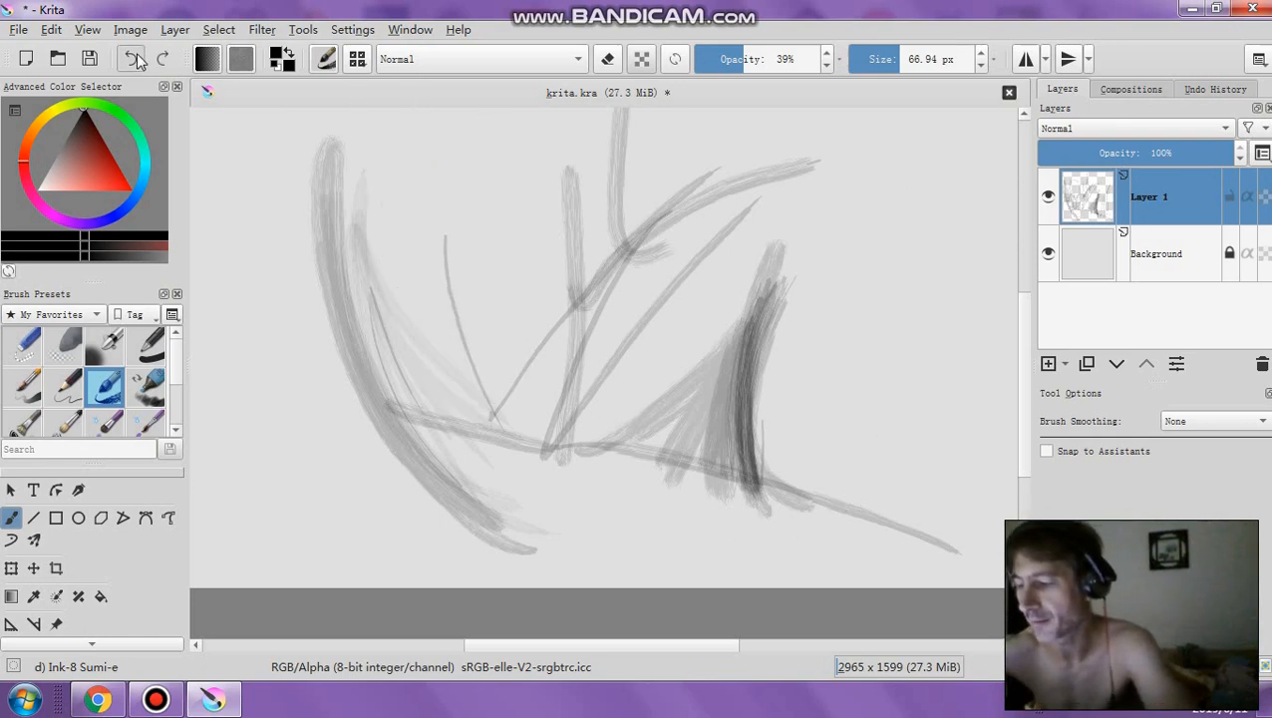
{"action": "left_click", "coordinate": [134, 60]}
{"action": "left_click", "coordinate": [133, 60]}
{"action": "left_click", "coordinate": [133, 60]}
{"action": "left_click", "coordinate": [134, 60]}
{"action": "left_click", "coordinate": [133, 60]}
{"action": "left_click", "coordinate": [134, 60]}
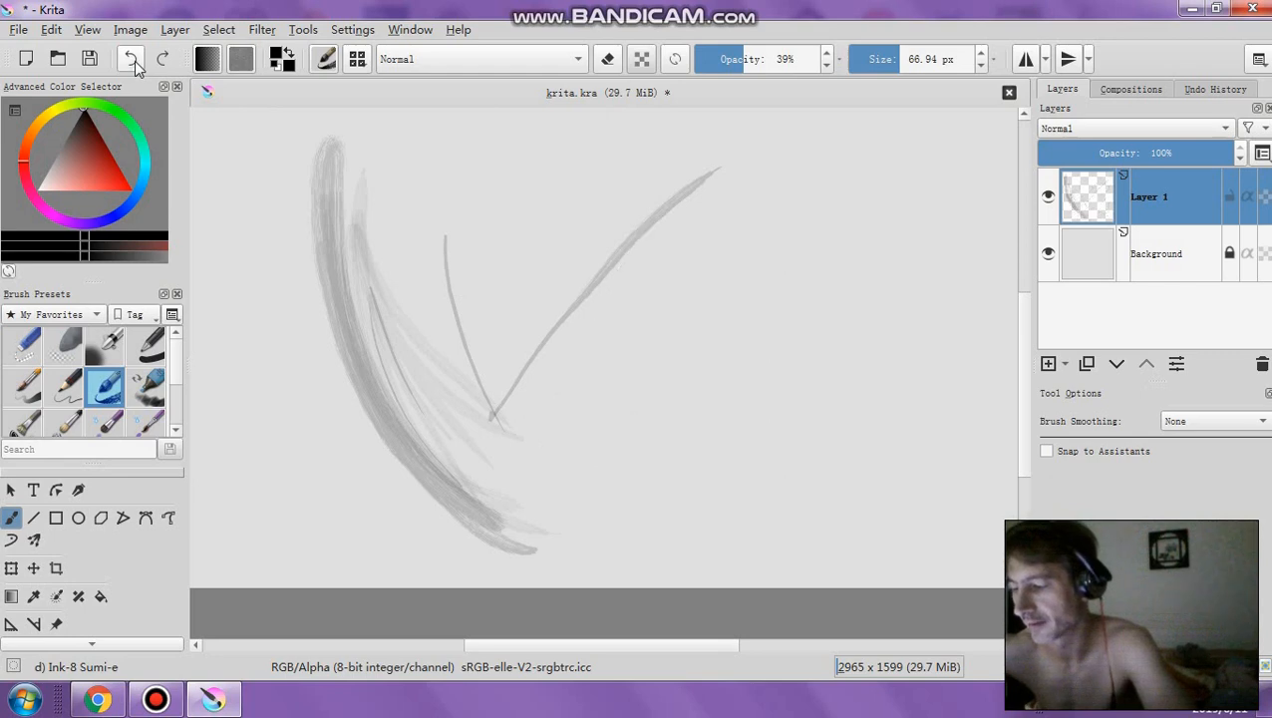
{"action": "left_click", "coordinate": [133, 59]}
{"action": "left_click", "coordinate": [133, 60]}
{"action": "left_click", "coordinate": [133, 60]}
{"action": "left_click", "coordinate": [134, 59]}
{"action": "left_click", "coordinate": [133, 60]}
{"action": "left_click", "coordinate": [133, 60]}
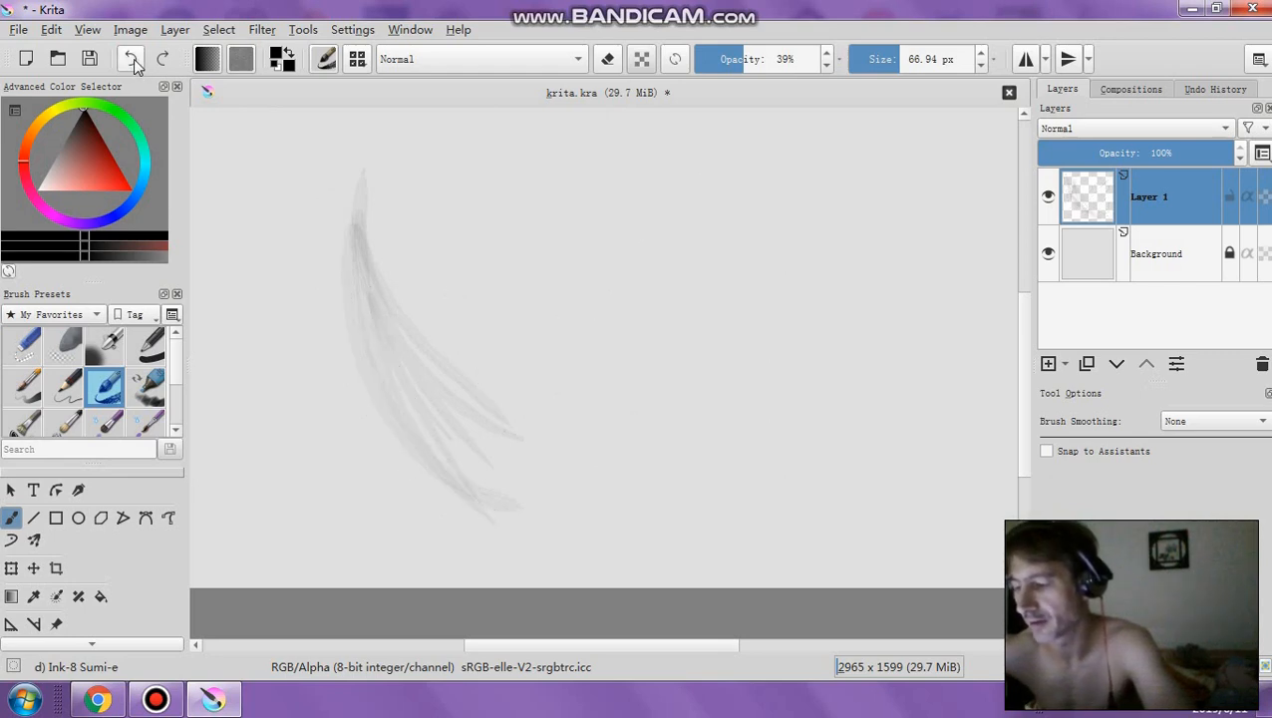
{"action": "left_click", "coordinate": [134, 60]}
{"action": "left_click", "coordinate": [134, 60]}
{"action": "left_click", "coordinate": [134, 60]}
{"action": "left_click", "coordinate": [133, 60]}
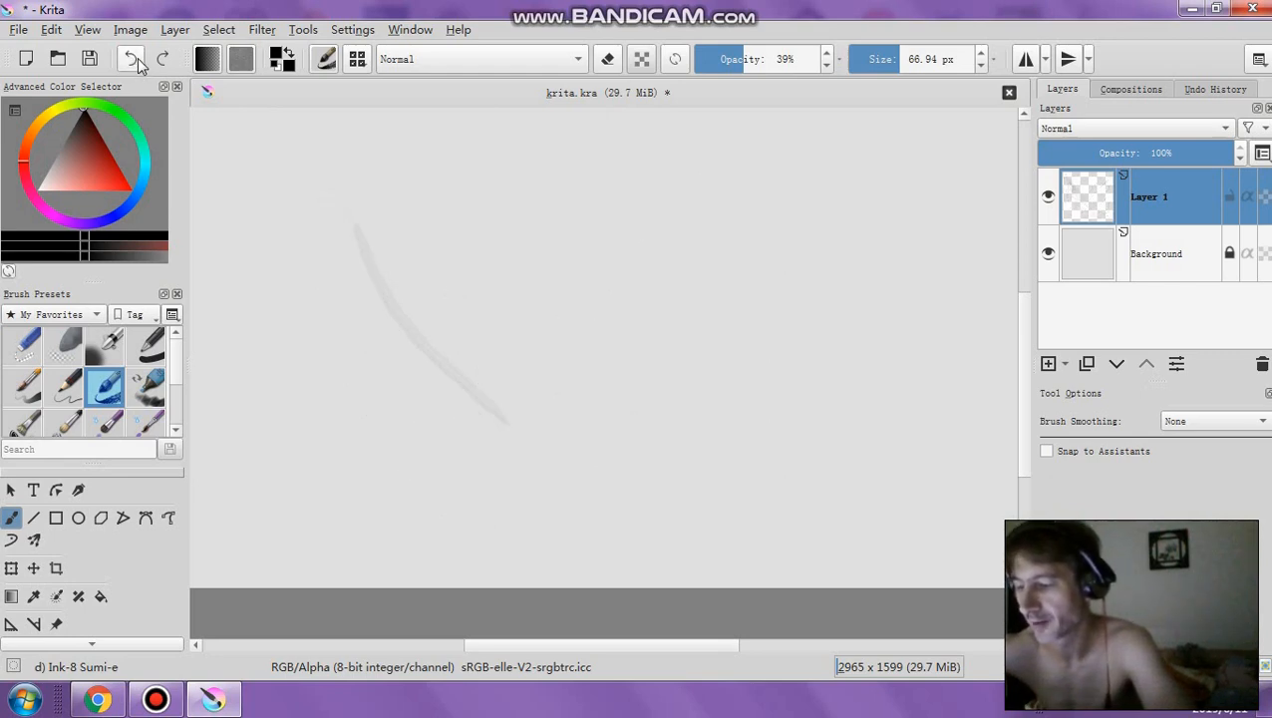
{"action": "left_click", "coordinate": [133, 60]}
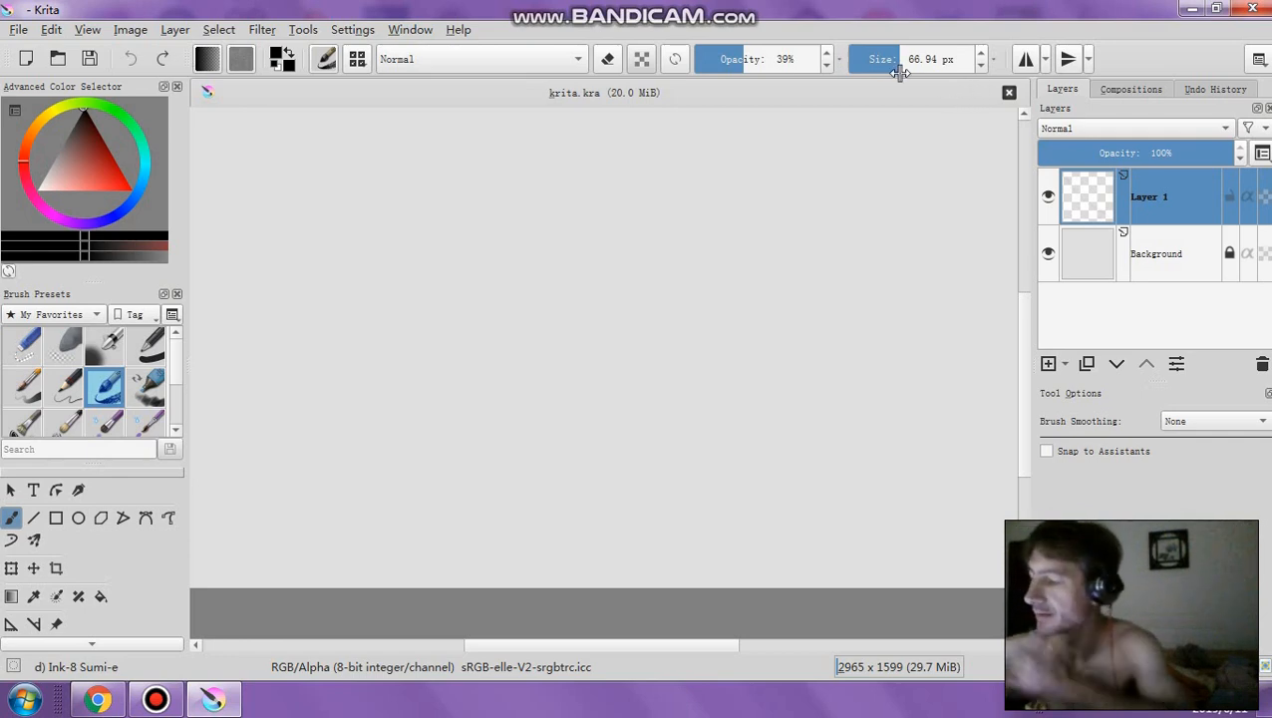
Switch to the Basic-1 brush and paint the head, torso and arms of a solid black human silhouette
{"action": "left_click", "coordinate": [752, 58]}
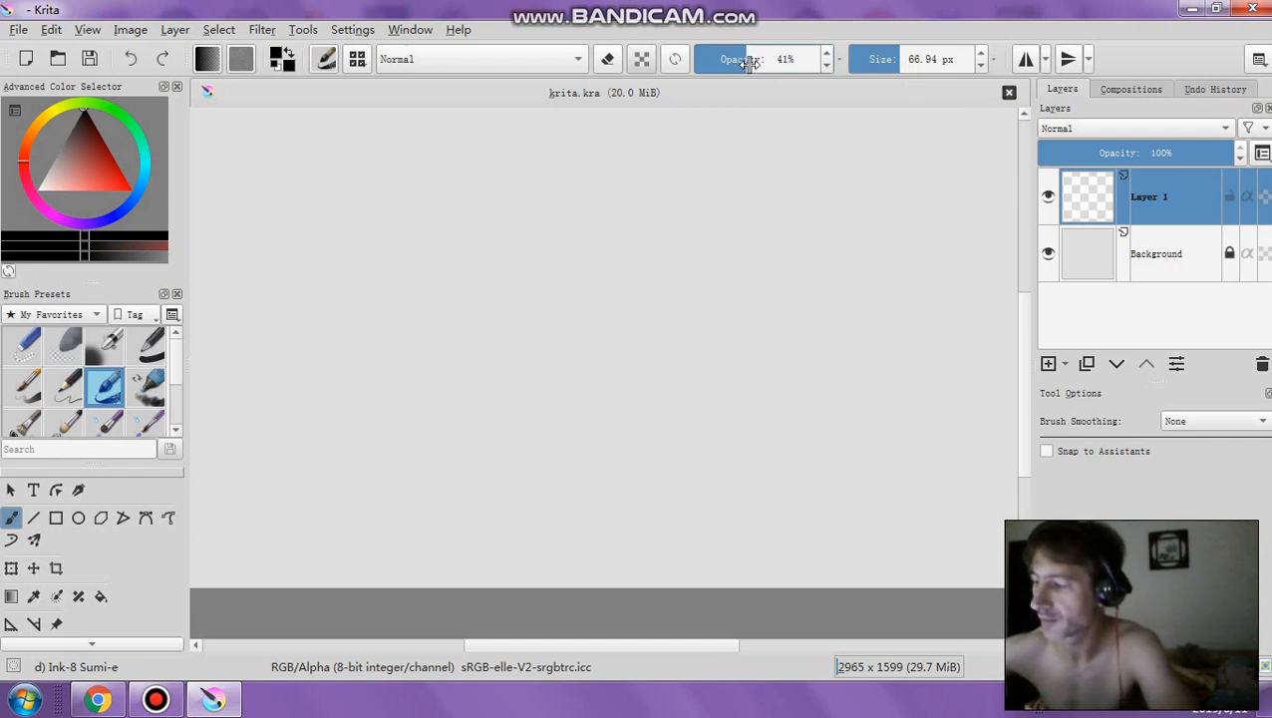
{"action": "left_click", "coordinate": [146, 347]}
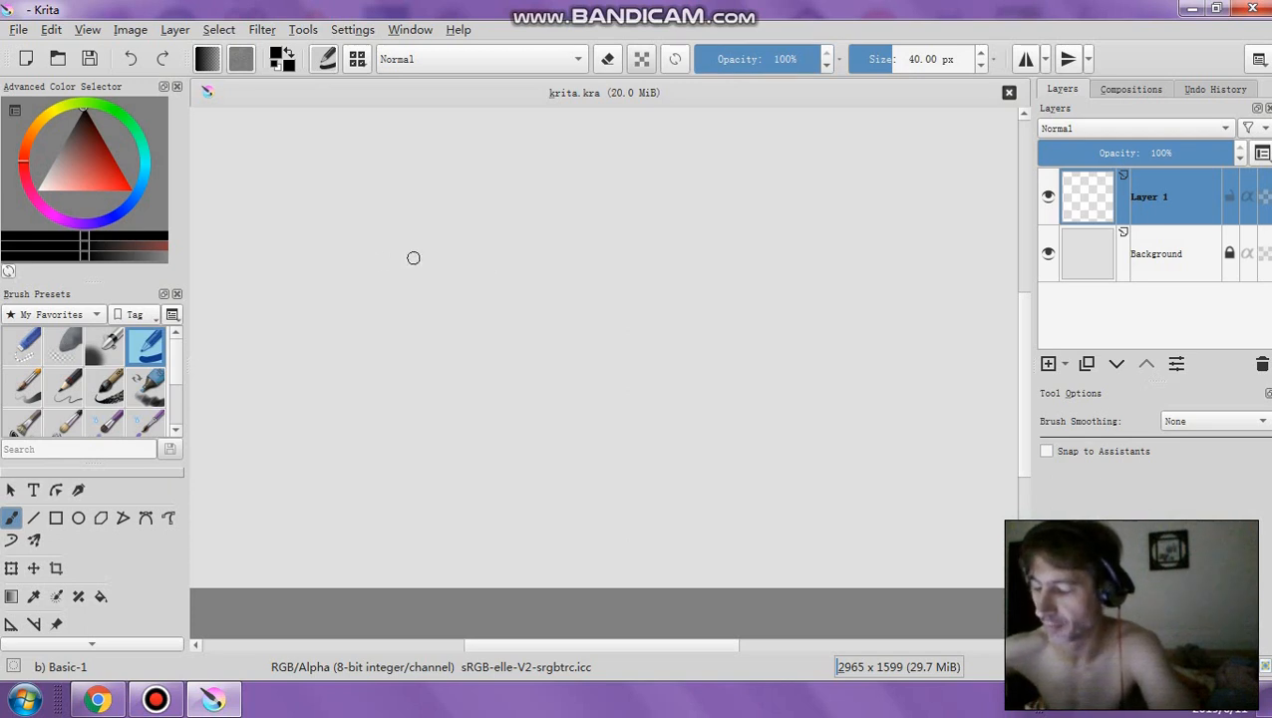
{"action": "mouse_move", "coordinate": [414, 258]}
{"action": "left_mouse_down"}
{"action": "mouse_move", "coordinate": [413, 219]}
{"action": "mouse_move", "coordinate": [417, 267]}
{"action": "mouse_move", "coordinate": [404, 267]}
{"action": "mouse_move", "coordinate": [372, 368]}
{"action": "mouse_move", "coordinate": [400, 285]}
{"action": "mouse_move", "coordinate": [400, 391]}
{"action": "mouse_move", "coordinate": [422, 275]}
{"action": "mouse_move", "coordinate": [434, 292]}
{"action": "mouse_move", "coordinate": [412, 394]}
{"action": "mouse_move", "coordinate": [397, 326]}
{"action": "mouse_move", "coordinate": [426, 396]}
{"action": "left_mouse_up"}
{"action": "mouse_move", "coordinate": [418, 271]}
{"action": "left_mouse_down"}
{"action": "mouse_move", "coordinate": [460, 305]}
{"action": "mouse_move", "coordinate": [451, 319]}
{"action": "left_mouse_up"}
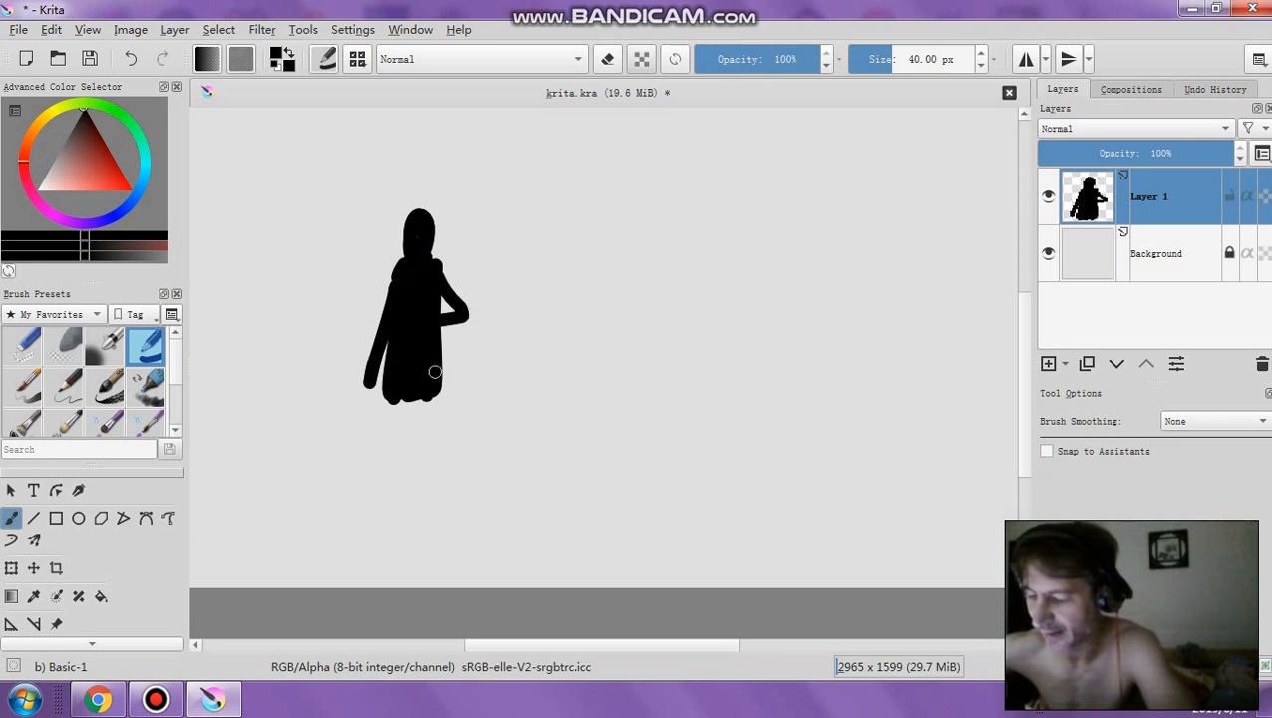
Add legs, feet and an oval bag hanging from the lowered hand to the black silhouette
{"action": "left_click_drag", "start_coordinate": [393, 378], "coordinate": [385, 517]}
{"action": "left_click_drag", "start_coordinate": [430, 395], "coordinate": [438, 507]}
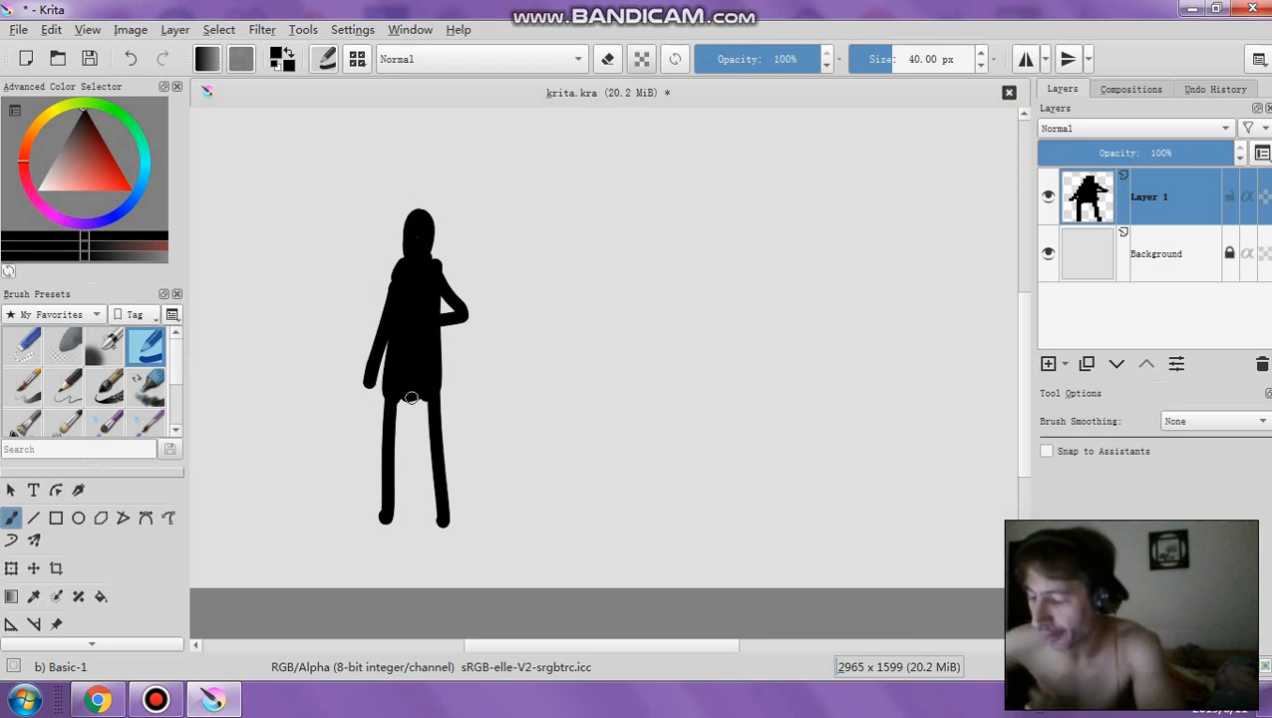
{"action": "mouse_move", "coordinate": [411, 398]}
{"action": "left_mouse_down"}
{"action": "mouse_move", "coordinate": [394, 459]}
{"action": "mouse_move", "coordinate": [402, 394]}
{"action": "mouse_move", "coordinate": [432, 450]}
{"action": "left_mouse_up"}
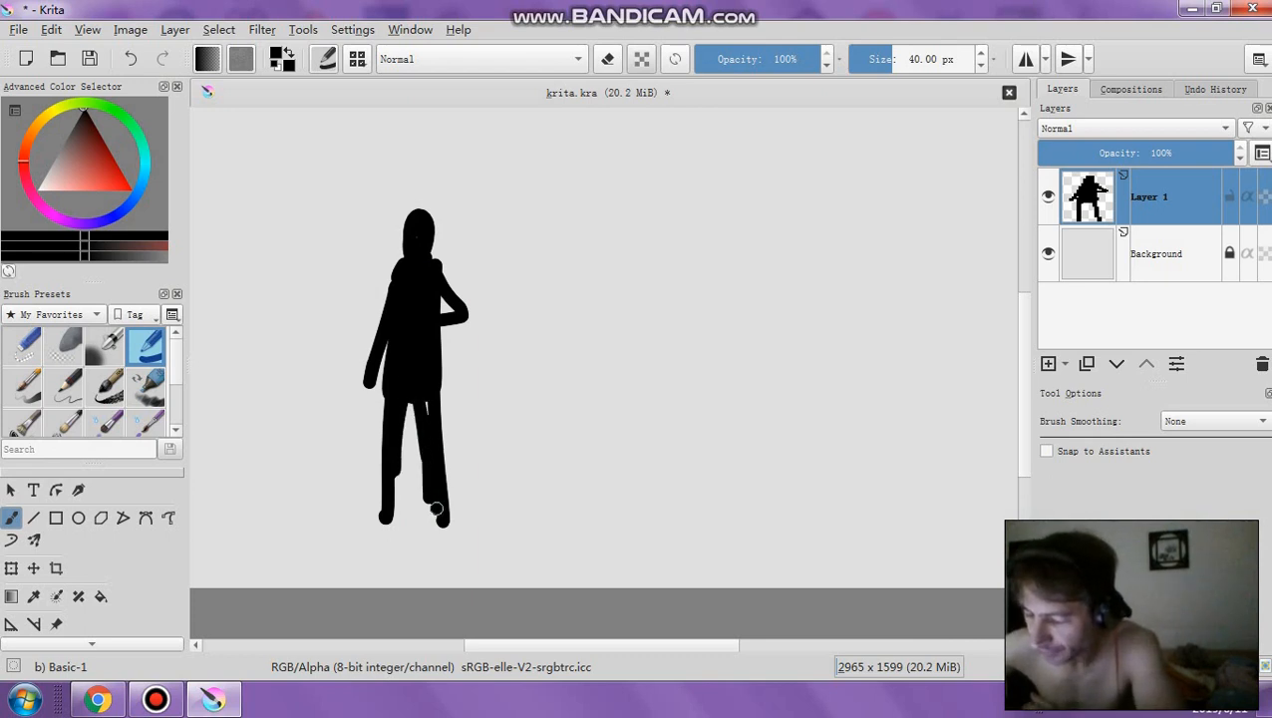
{"action": "left_click_drag", "start_coordinate": [435, 510], "coordinate": [455, 528]}
{"action": "left_click_drag", "start_coordinate": [389, 479], "coordinate": [377, 528]}
{"action": "left_click_drag", "start_coordinate": [397, 255], "coordinate": [382, 312]}
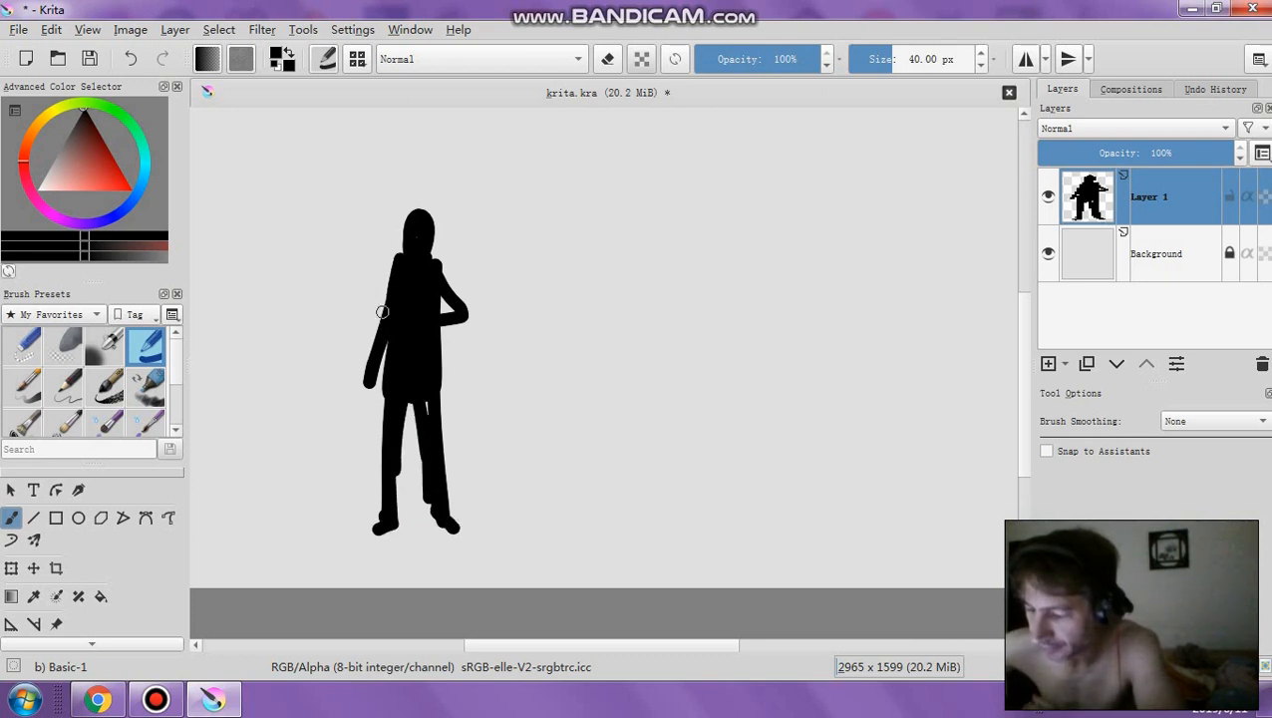
{"action": "left_click_drag", "start_coordinate": [379, 380], "coordinate": [358, 438]}
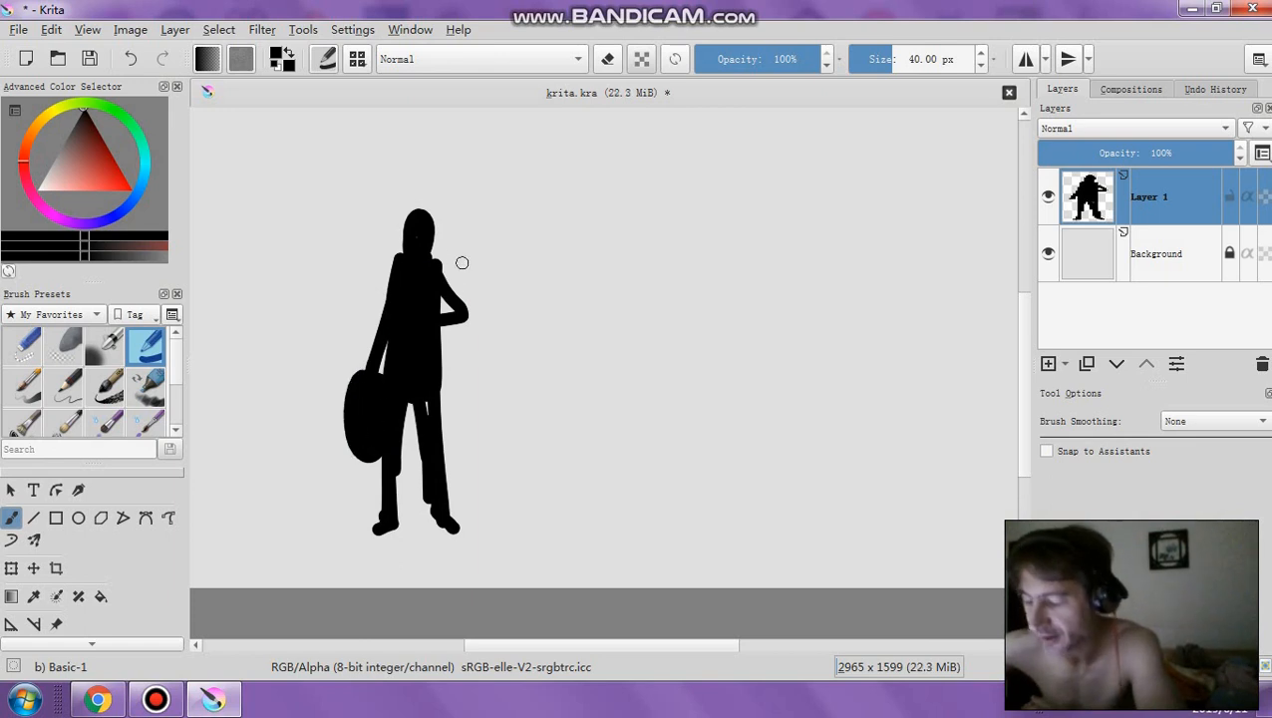
{"action": "left_click_drag", "start_coordinate": [458, 309], "coordinate": [466, 315]}
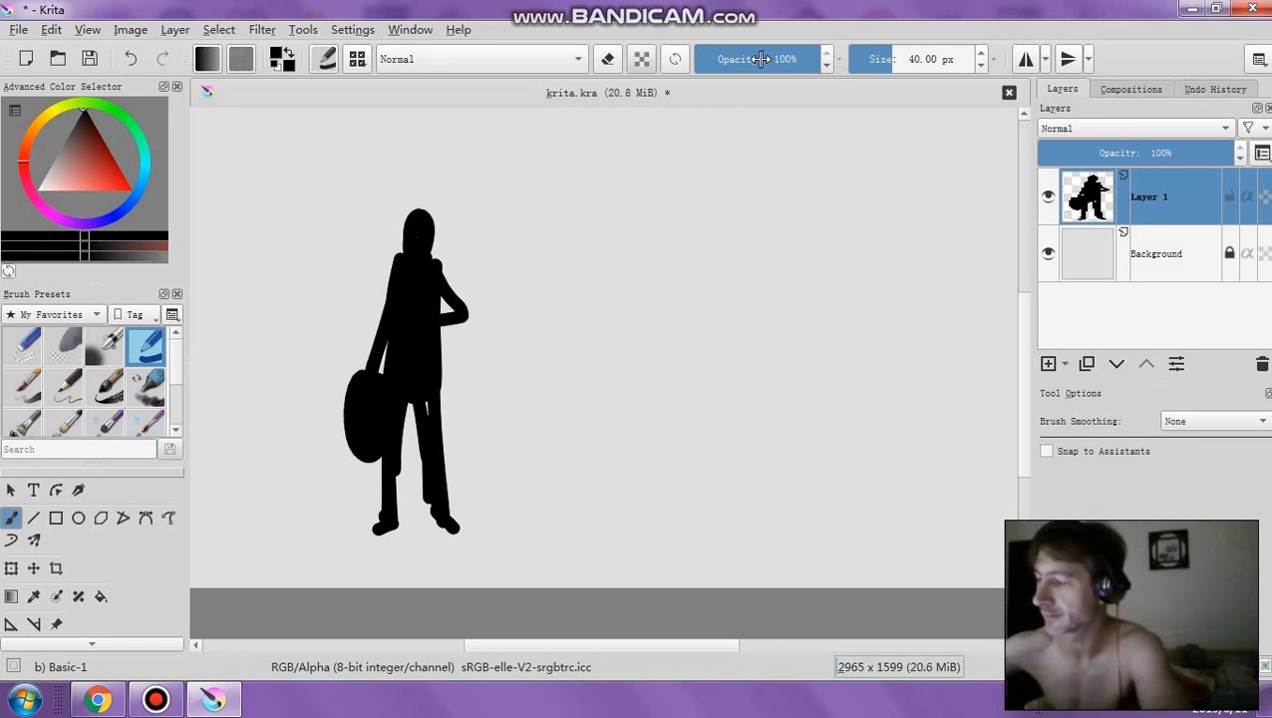
Set the brush opacity to 49% and paint a grey standing silhouette carrying a bag beside the black one
{"action": "left_click_drag", "start_coordinate": [754, 61], "coordinate": [764, 59]}
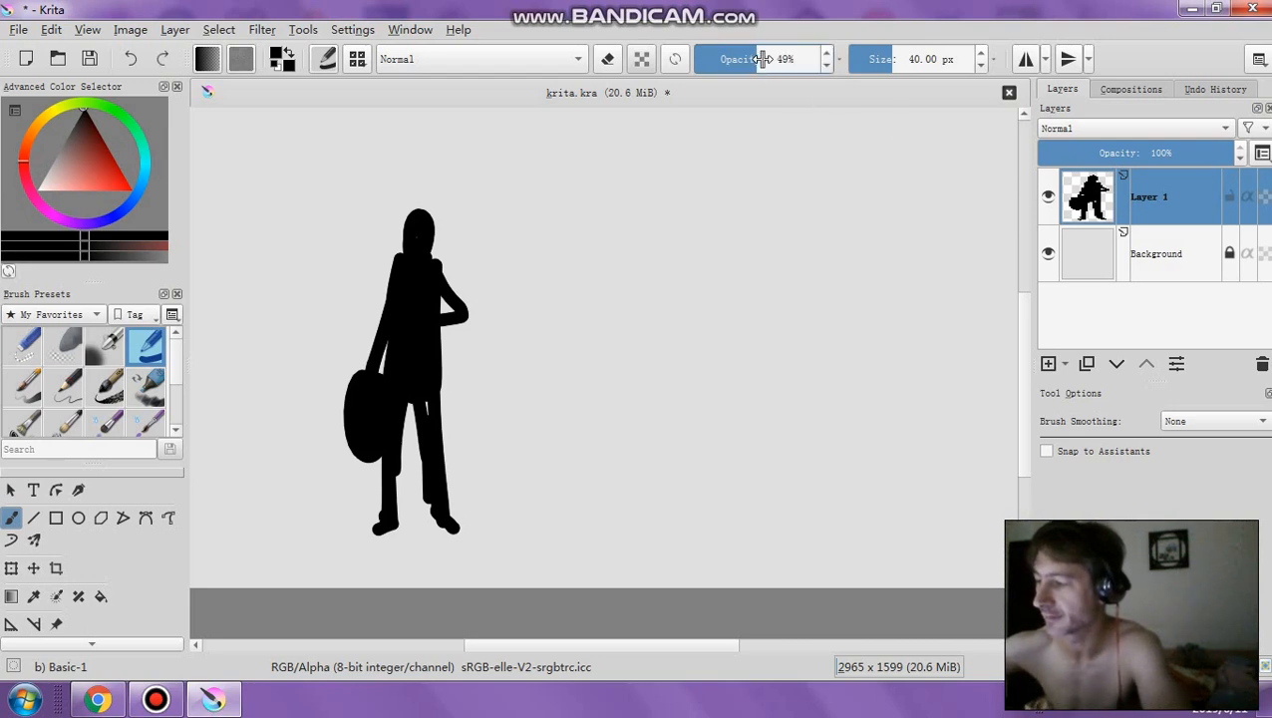
{"action": "mouse_move", "coordinate": [565, 235]}
{"action": "left_mouse_down"}
{"action": "mouse_move", "coordinate": [570, 209]}
{"action": "mouse_move", "coordinate": [580, 229]}
{"action": "mouse_move", "coordinate": [557, 250]}
{"action": "mouse_move", "coordinate": [539, 402]}
{"action": "mouse_move", "coordinate": [588, 249]}
{"action": "mouse_move", "coordinate": [558, 391]}
{"action": "mouse_move", "coordinate": [580, 359]}
{"action": "mouse_move", "coordinate": [527, 507]}
{"action": "mouse_move", "coordinate": [547, 411]}
{"action": "mouse_move", "coordinate": [576, 382]}
{"action": "left_mouse_up"}
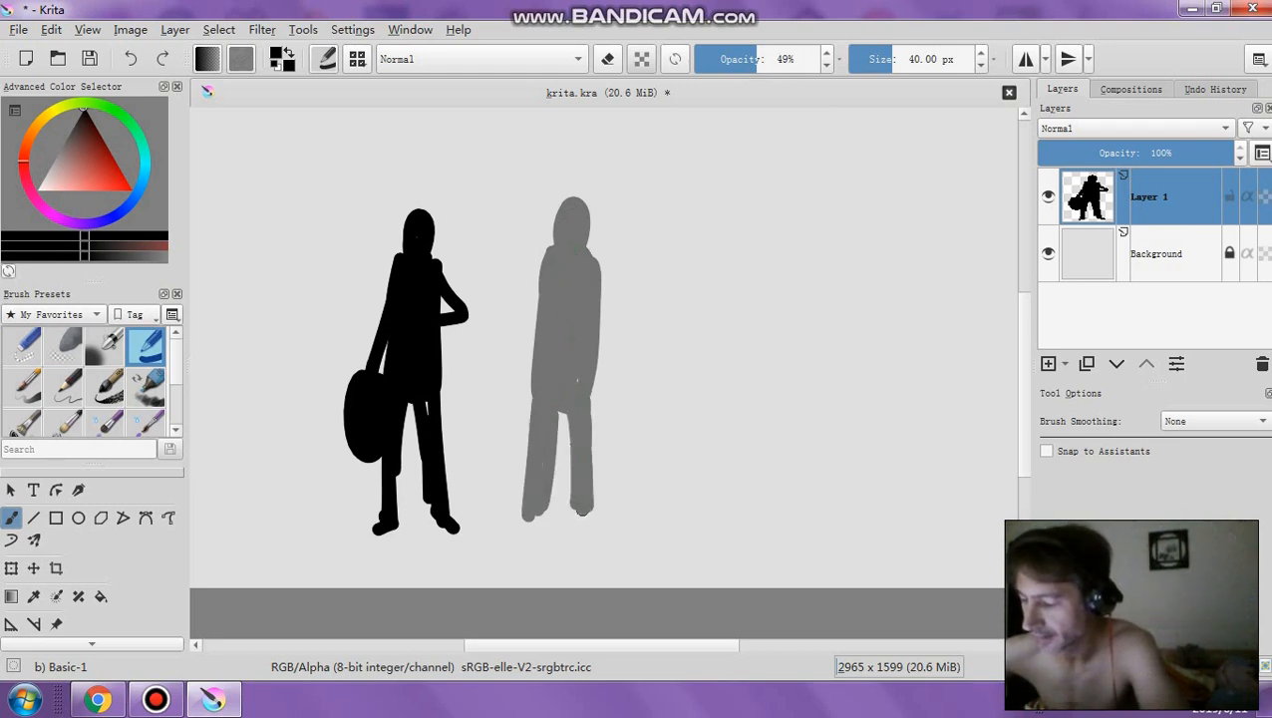
{"action": "left_click_drag", "start_coordinate": [574, 514], "coordinate": [592, 529]}
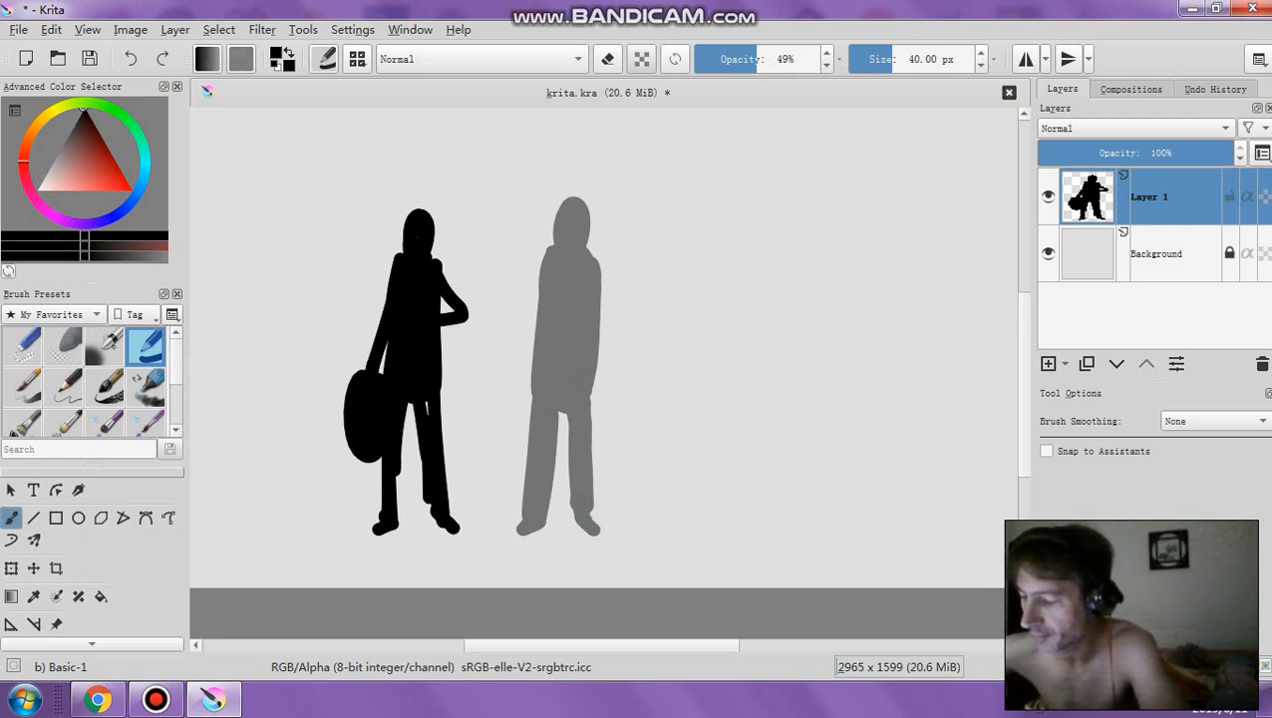
{"action": "left_click_drag", "start_coordinate": [535, 261], "coordinate": [512, 361]}
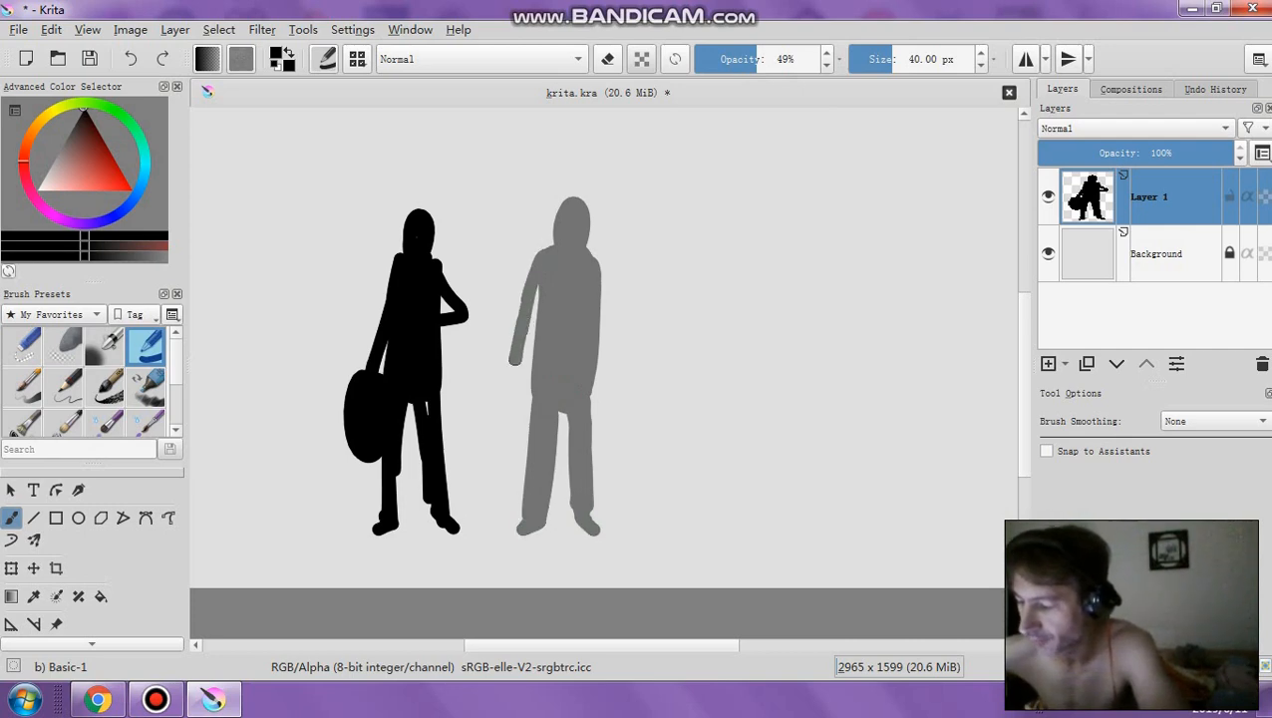
{"action": "mouse_move", "coordinate": [523, 449]}
{"action": "left_mouse_down"}
{"action": "mouse_move", "coordinate": [504, 380]}
{"action": "mouse_move", "coordinate": [507, 419]}
{"action": "mouse_move", "coordinate": [492, 381]}
{"action": "left_mouse_up"}
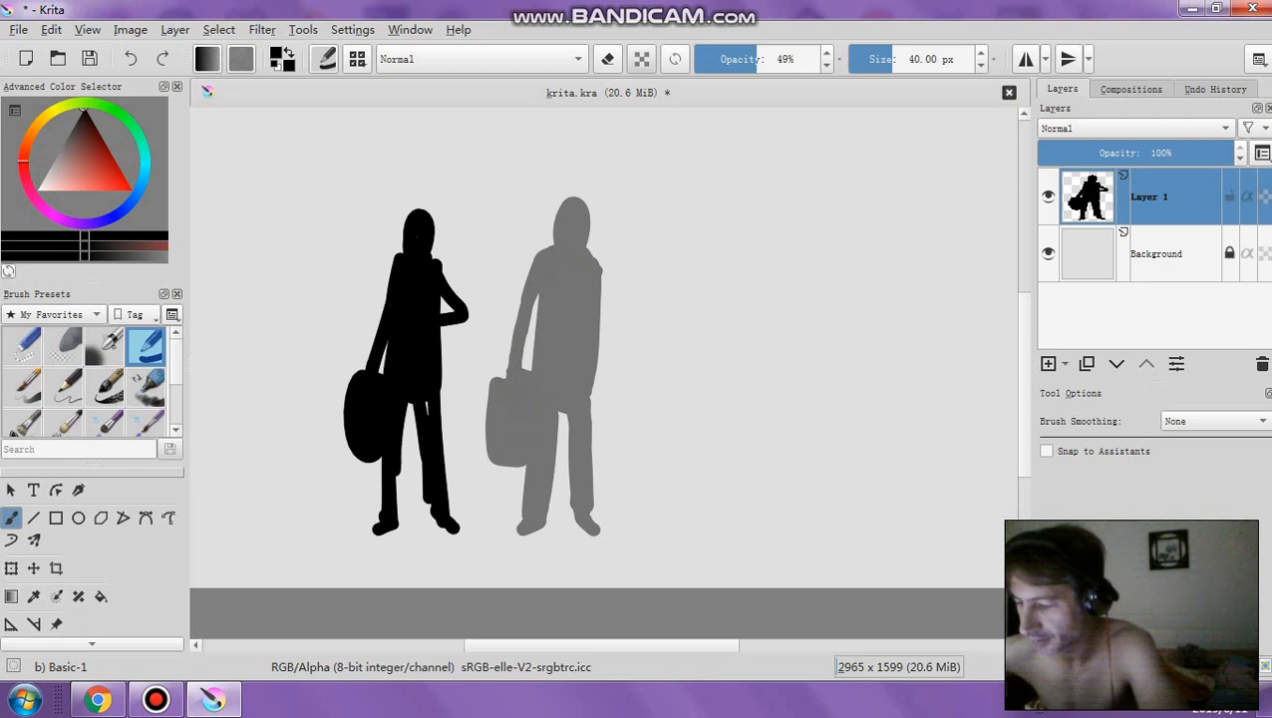
Paint the grey silhouette's bent arm and layer a second semi-transparent coat over that arm and the bag
{"action": "left_click_drag", "start_coordinate": [626, 317], "coordinate": [600, 321]}
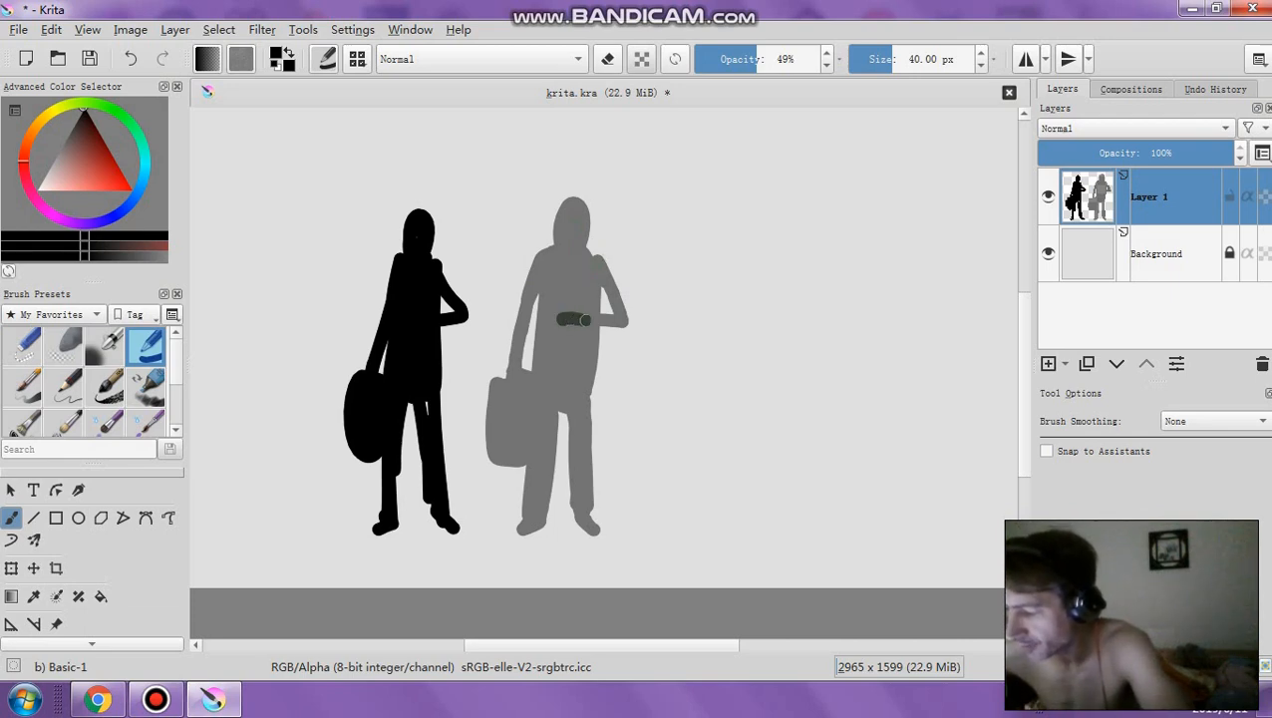
{"action": "left_click_drag", "start_coordinate": [617, 302], "coordinate": [600, 262]}
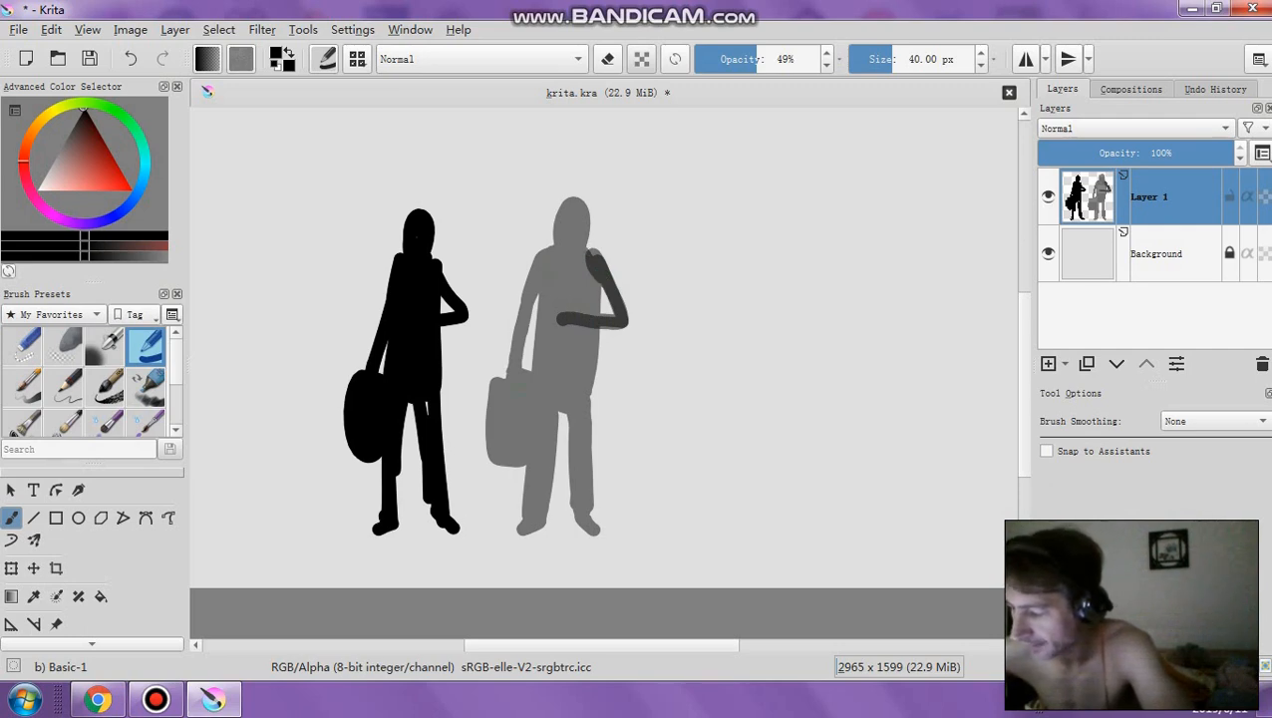
{"action": "mouse_move", "coordinate": [539, 389]}
{"action": "left_mouse_down"}
{"action": "mouse_move", "coordinate": [539, 448]}
{"action": "mouse_move", "coordinate": [502, 460]}
{"action": "mouse_move", "coordinate": [496, 389]}
{"action": "mouse_move", "coordinate": [528, 438]}
{"action": "left_mouse_up"}
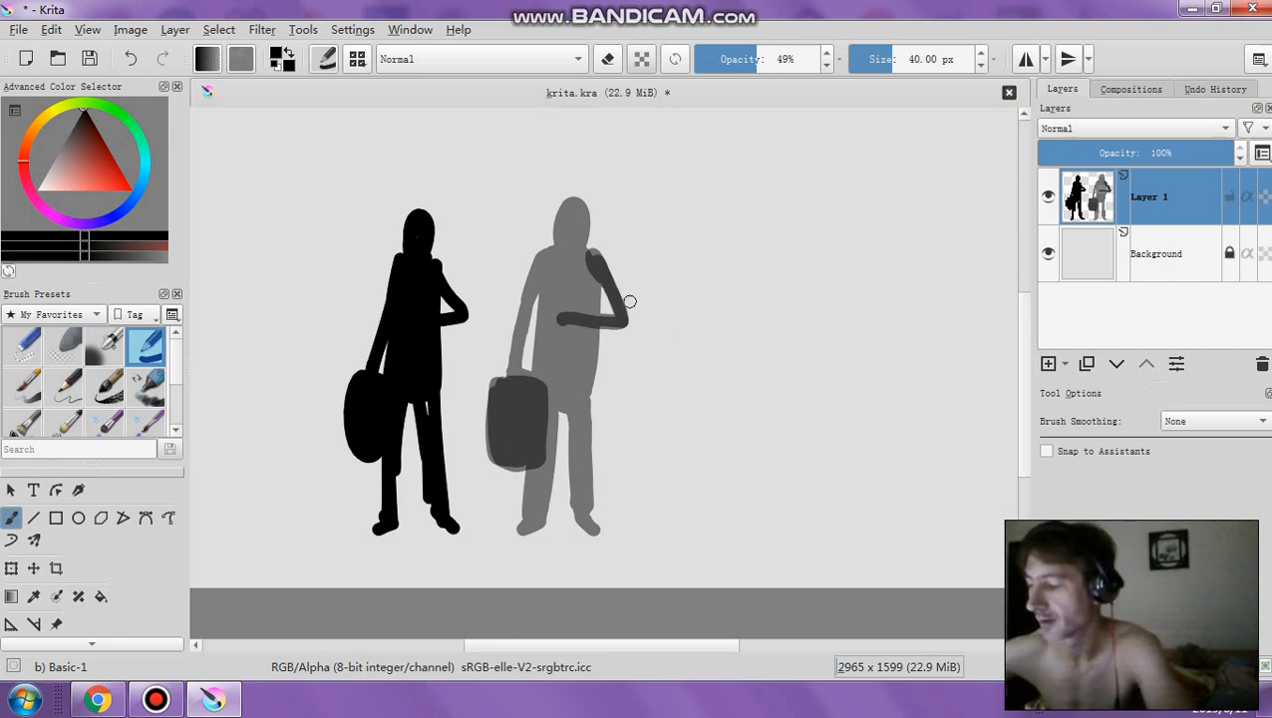
Try a darker horizontal stroke across the grey silhouette's chest and undo it, keeping the darkened arm and bag
{"action": "left_click_drag", "start_coordinate": [547, 282], "coordinate": [602, 284]}
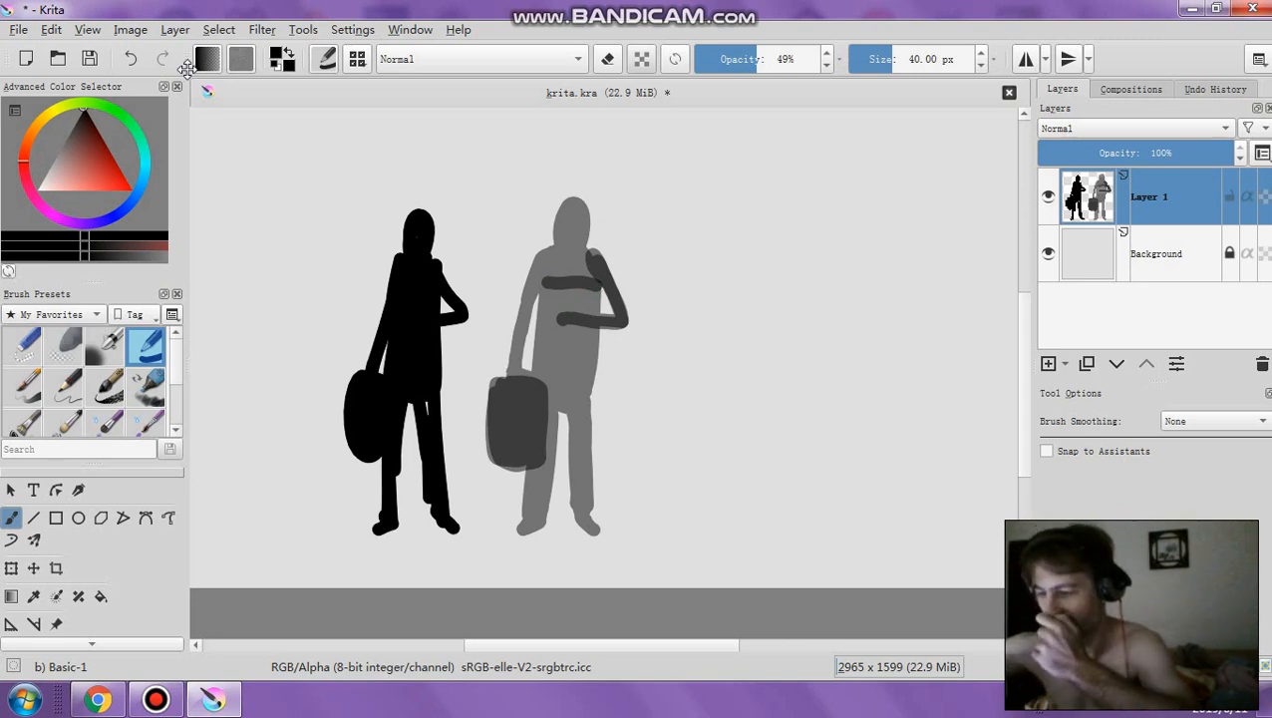
{"action": "left_click", "coordinate": [141, 64]}
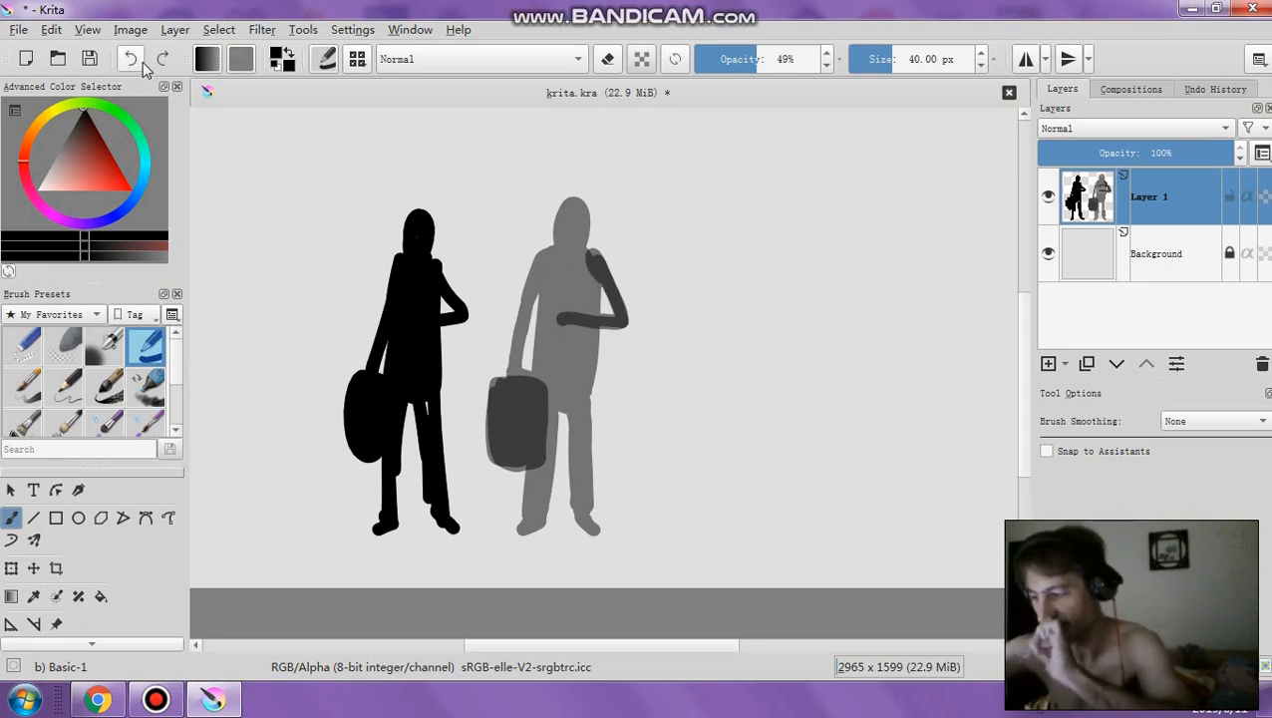
{"action": "left_click", "coordinate": [143, 62]}
{"action": "left_click", "coordinate": [162, 60]}
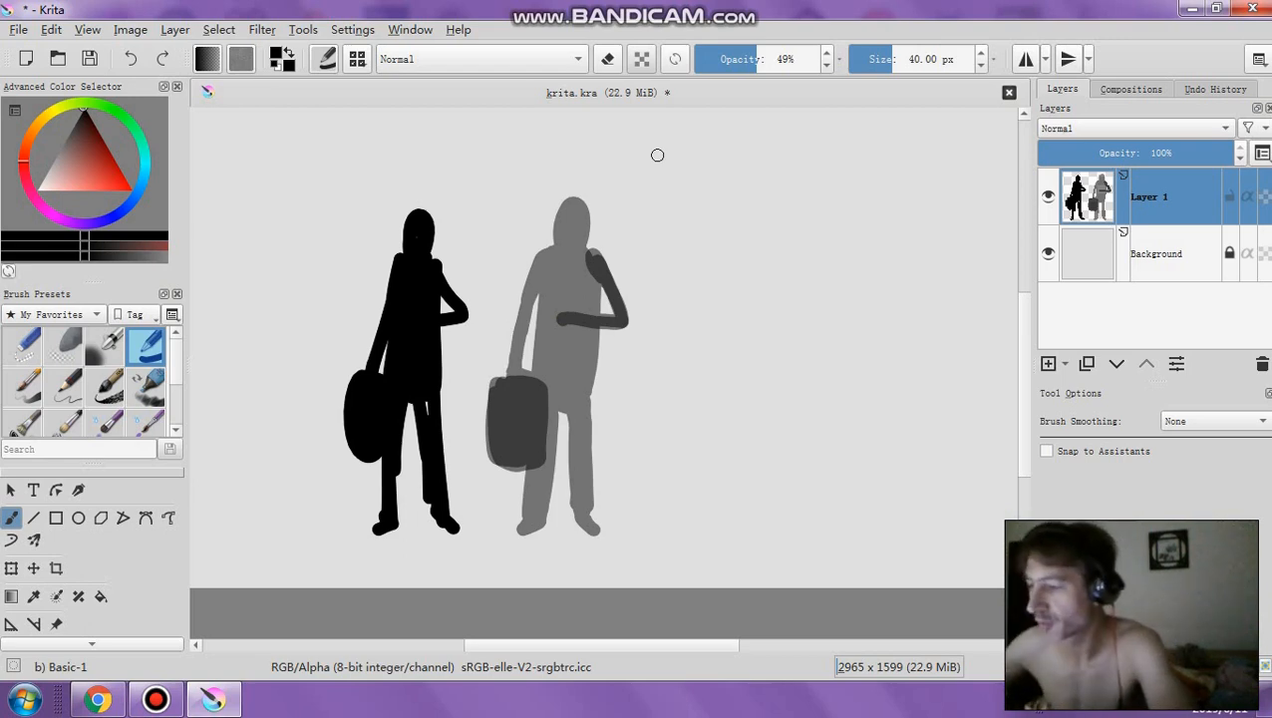
Select the Background layer, temporarily widening the Layers docker to show the layer list larger
{"action": "mouse_move", "coordinate": [511, 8]}
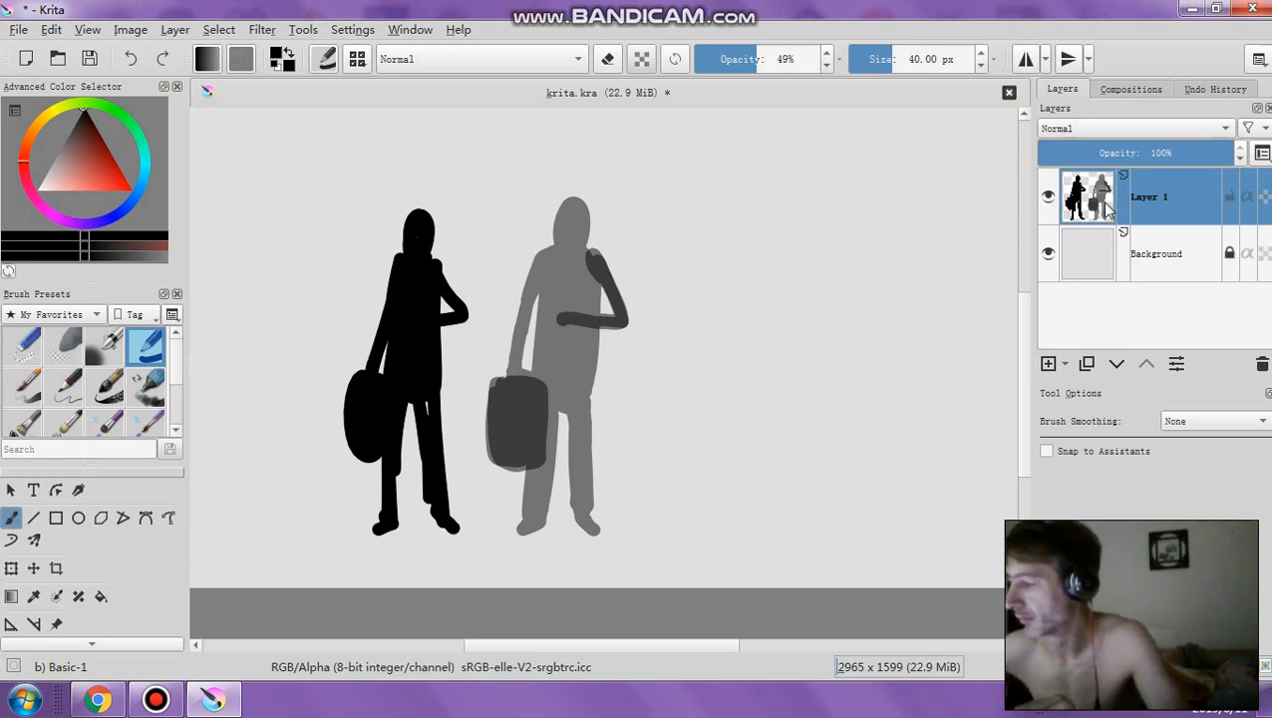
{"action": "left_click_drag", "start_coordinate": [1037, 193], "coordinate": [693, 195]}
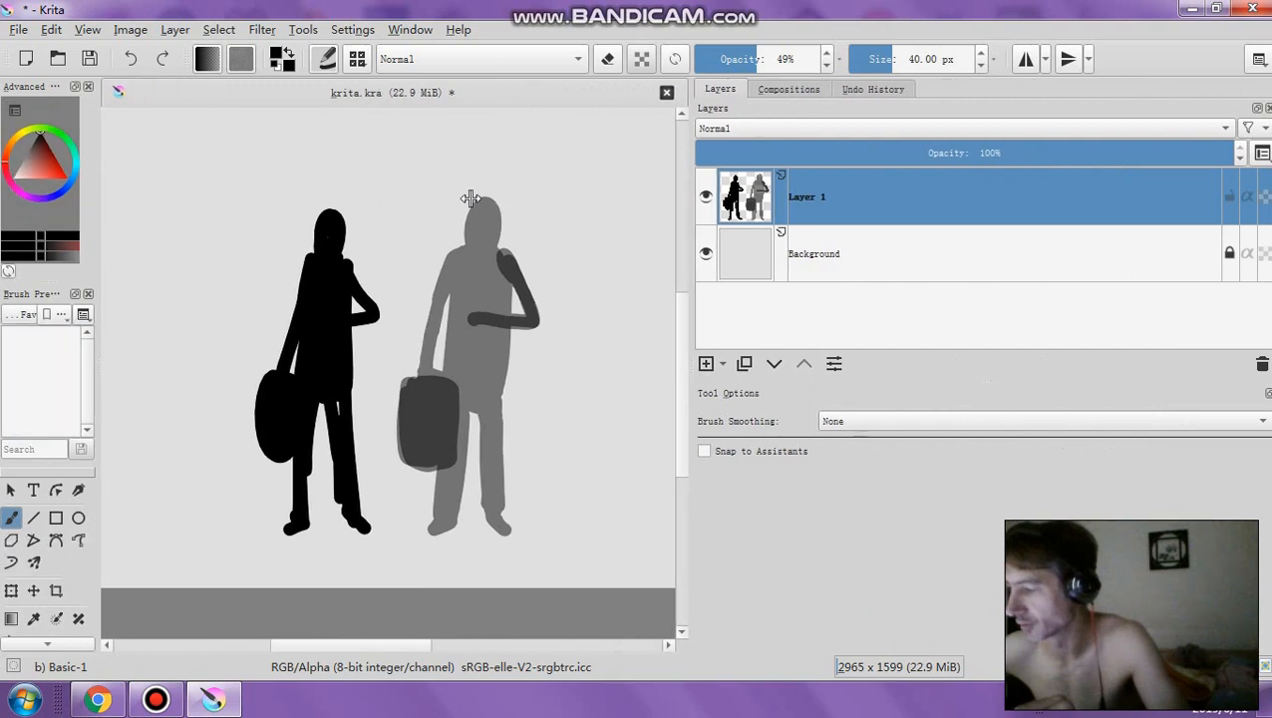
{"action": "left_click", "coordinate": [872, 259]}
{"action": "left_click", "coordinate": [877, 204]}
{"action": "left_click", "coordinate": [858, 261]}
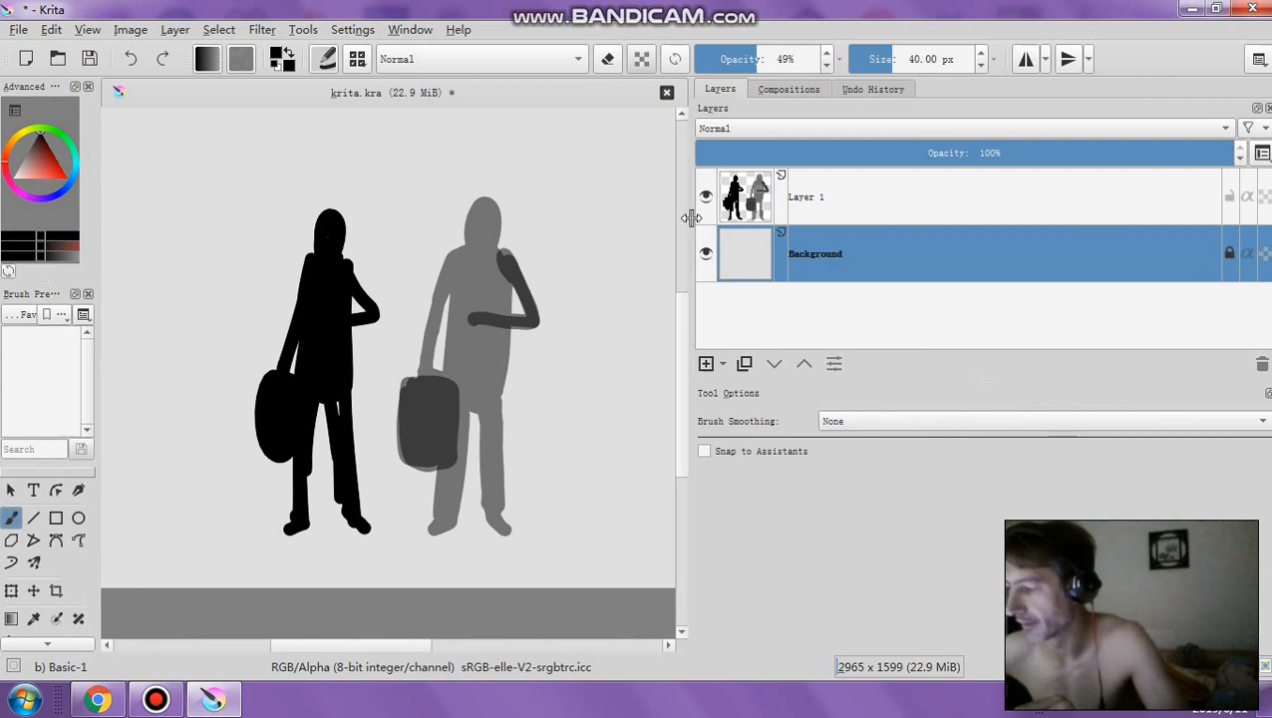
{"action": "left_click_drag", "start_coordinate": [690, 222], "coordinate": [1032, 227]}
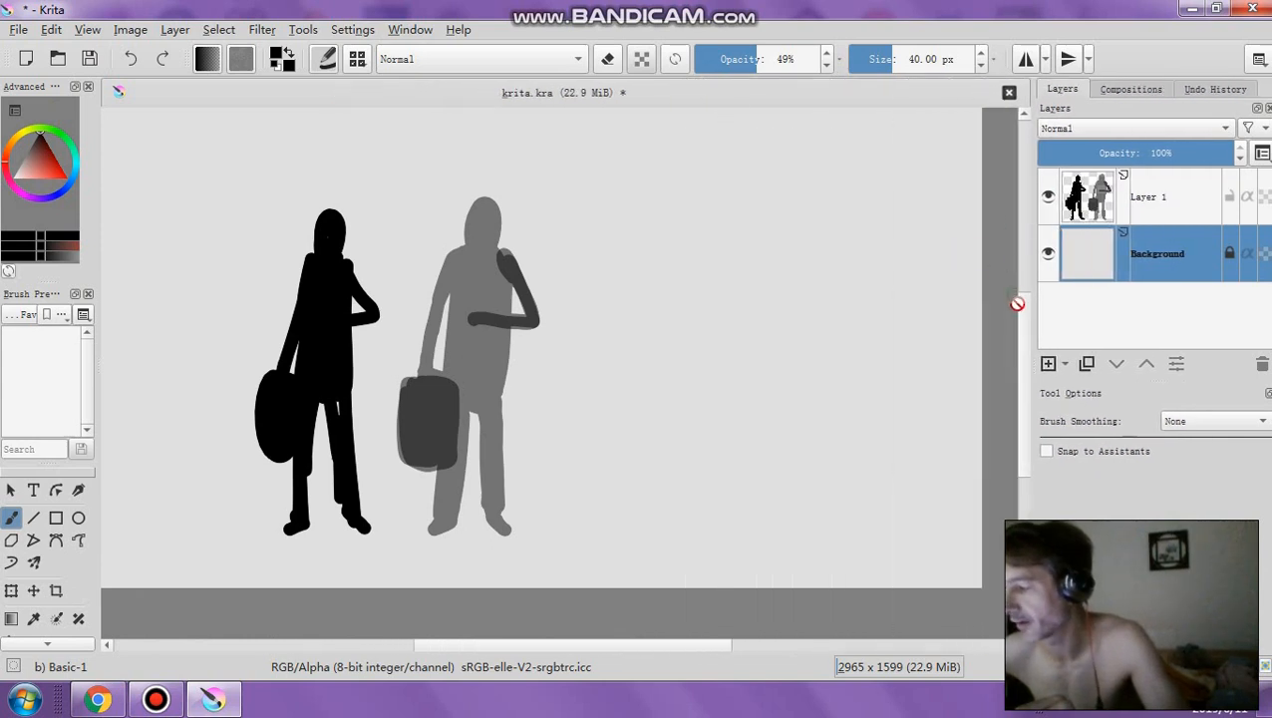
Unlock the Background layer and lock it again to demonstrate the layer lock
{"action": "scroll", "coordinate": [1024, 307], "scroll_direction": "up", "scroll_amount": 2}
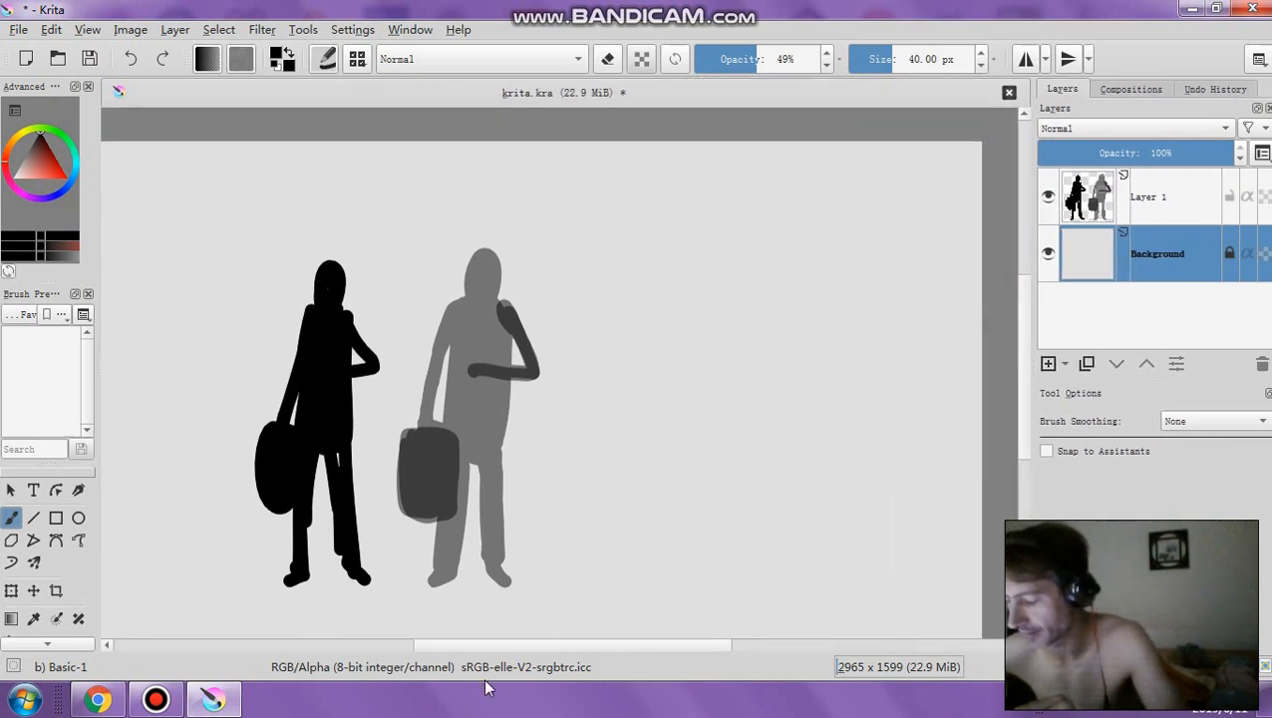
{"action": "scroll", "coordinate": [494, 638], "scroll_direction": "left", "scroll_amount": 2}
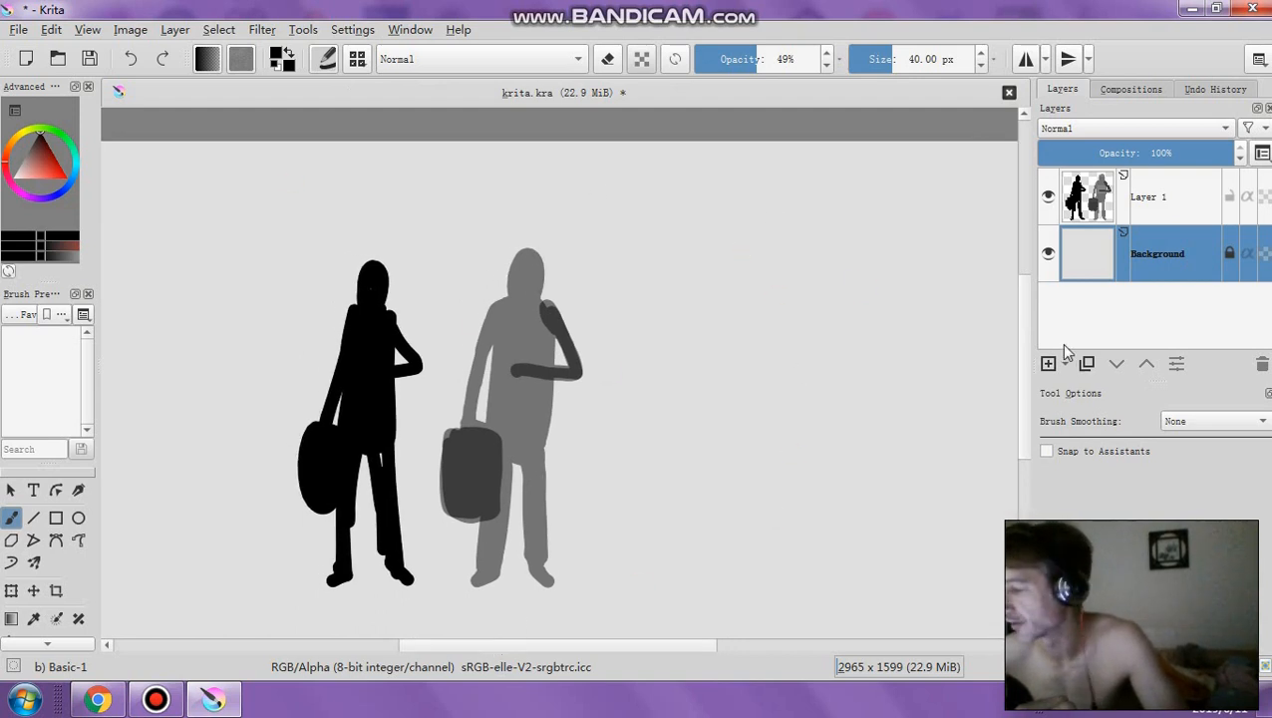
{"action": "scroll", "coordinate": [1027, 301], "scroll_direction": "down", "scroll_amount": 1}
{"action": "scroll", "coordinate": [1027, 301], "scroll_direction": "down", "scroll_amount": 1}
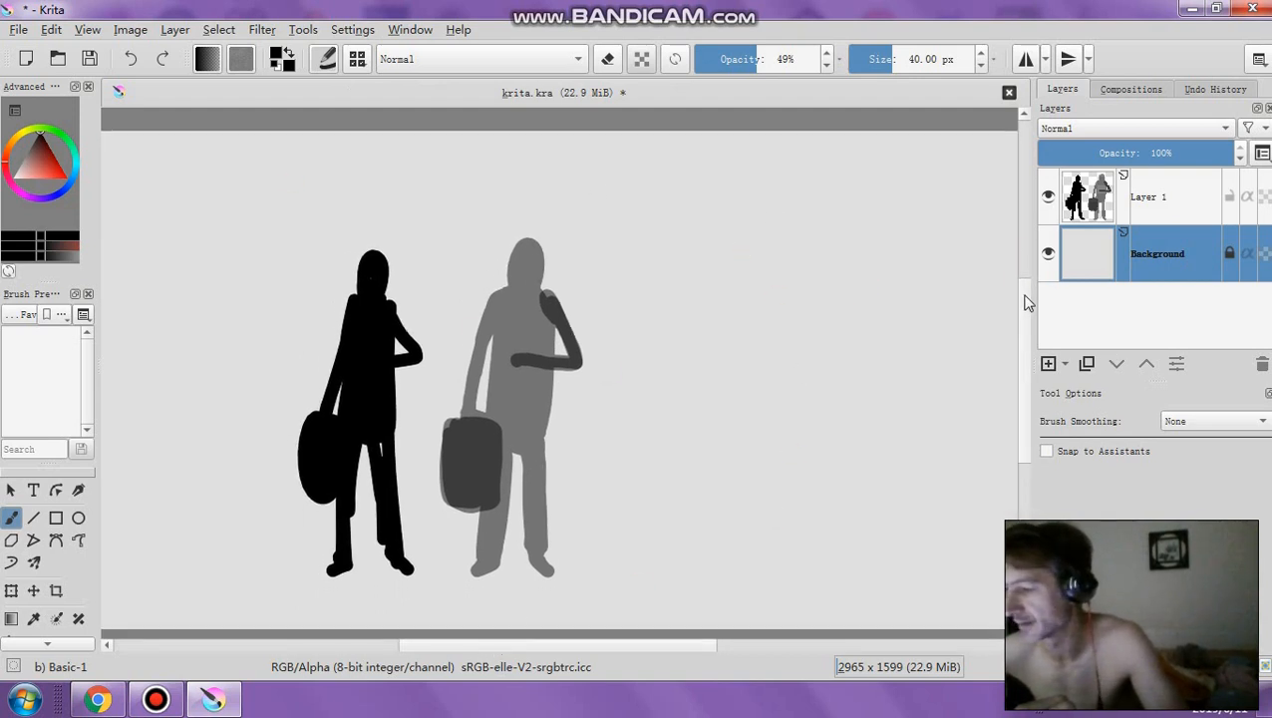
{"action": "left_click", "coordinate": [1229, 258]}
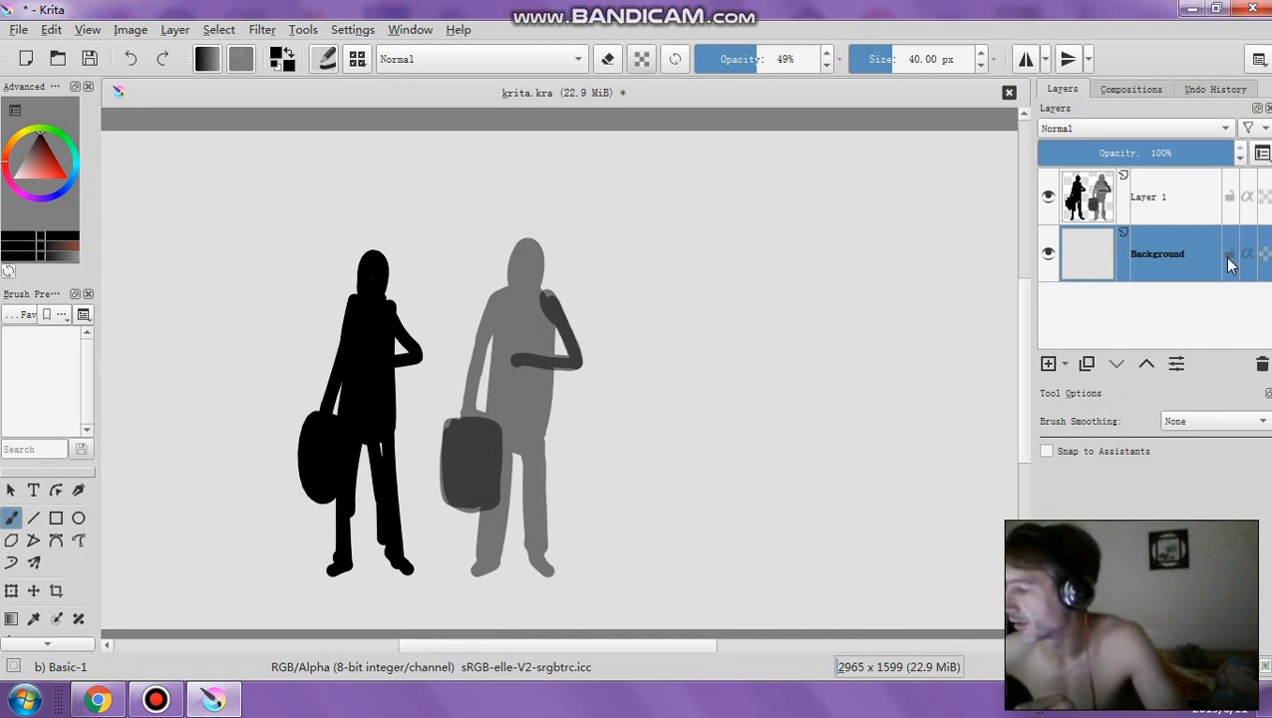
{"action": "left_click", "coordinate": [1228, 258]}
{"action": "left_click", "coordinate": [1228, 258]}
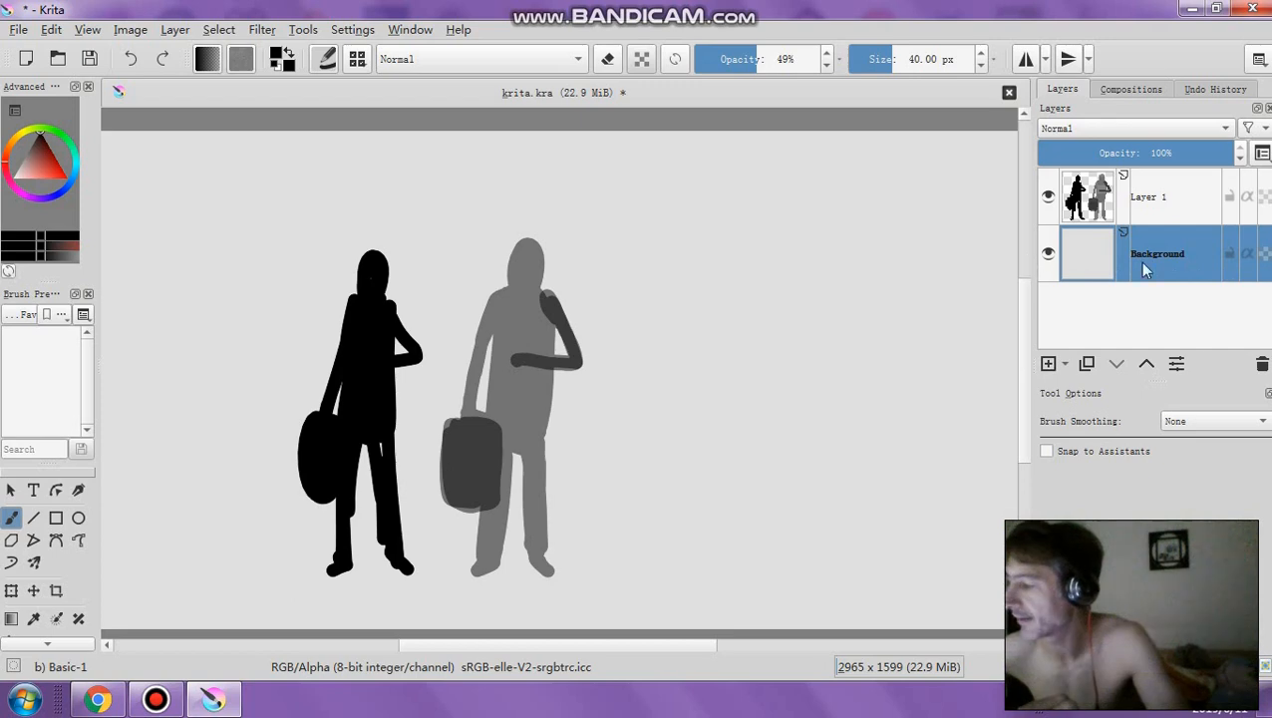
{"action": "left_click", "coordinate": [1228, 259]}
Hide the Background layer and show it again, and select Layer 1 containing the silhouettes
{"action": "left_click", "coordinate": [1050, 257]}
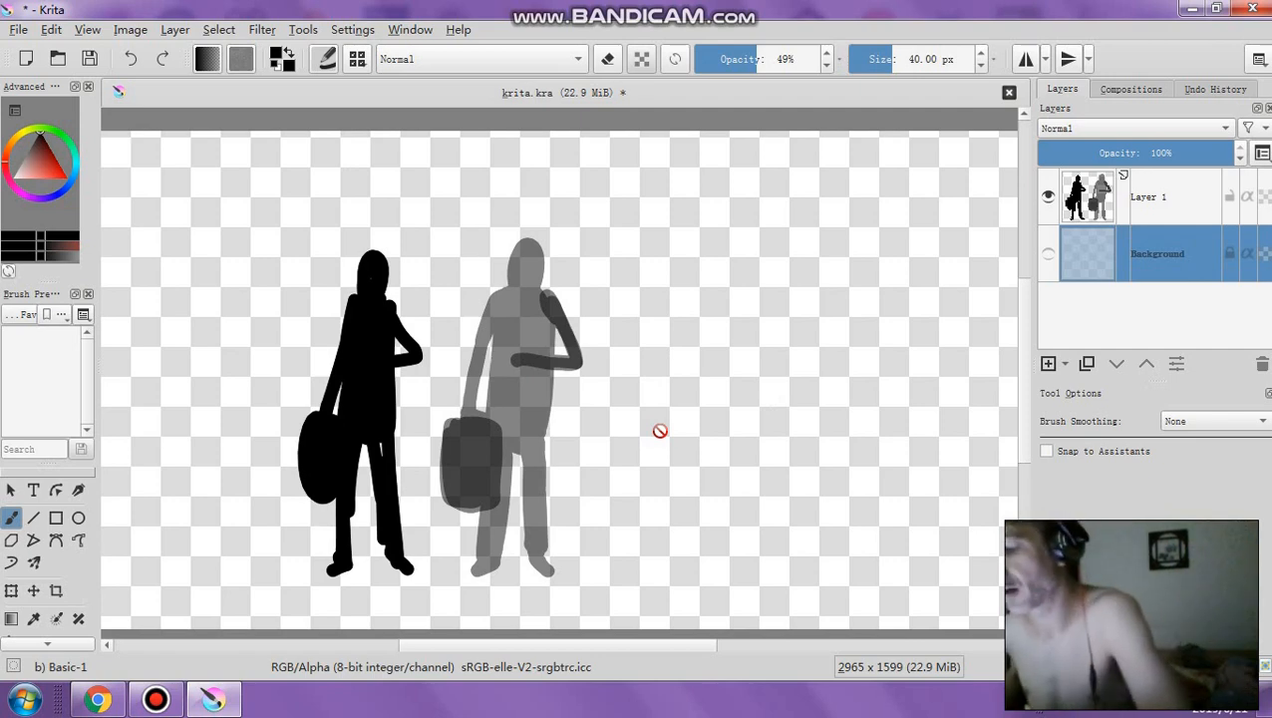
{"action": "left_click", "coordinate": [1048, 253]}
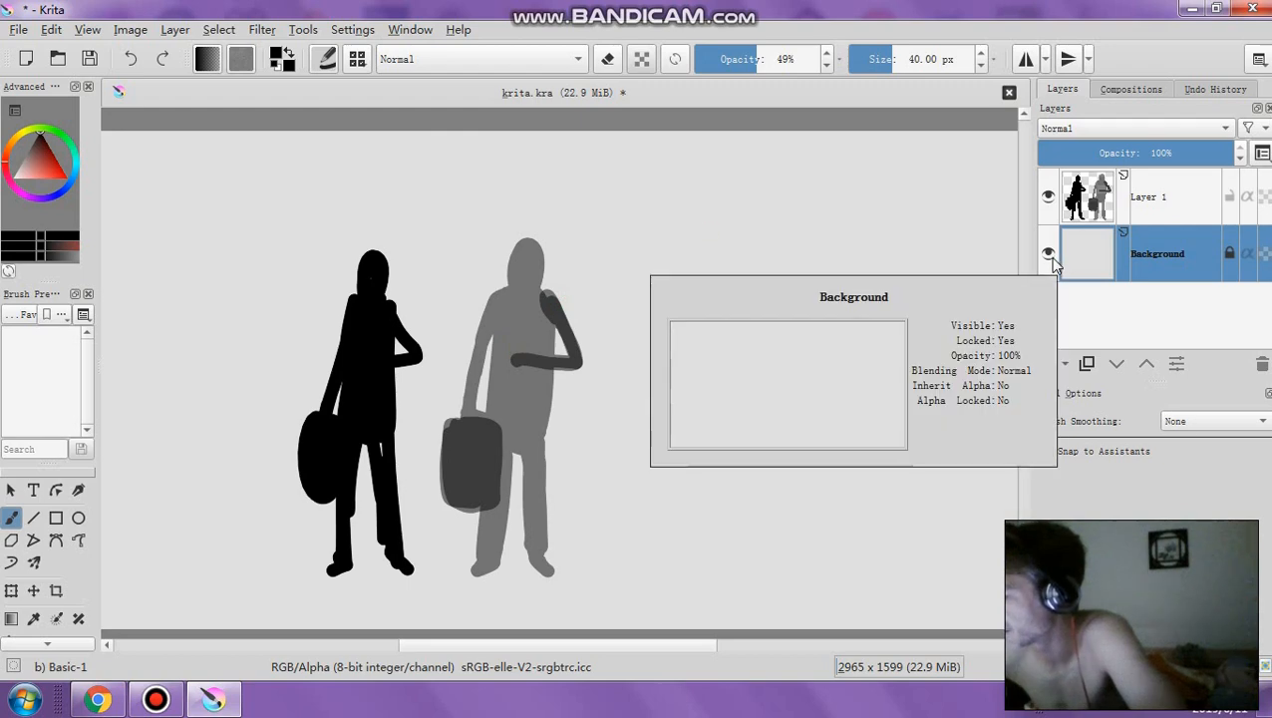
{"action": "mouse_move", "coordinate": [1075, 235]}
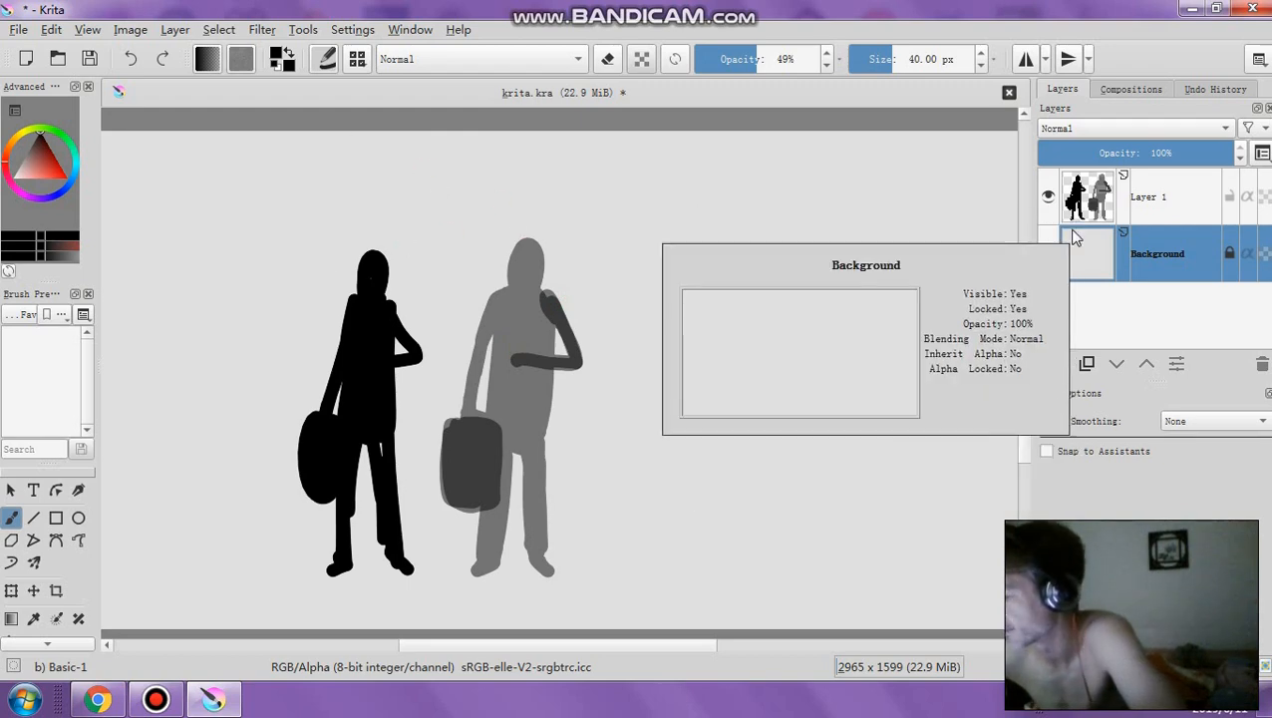
{"action": "mouse_move", "coordinate": [1152, 185]}
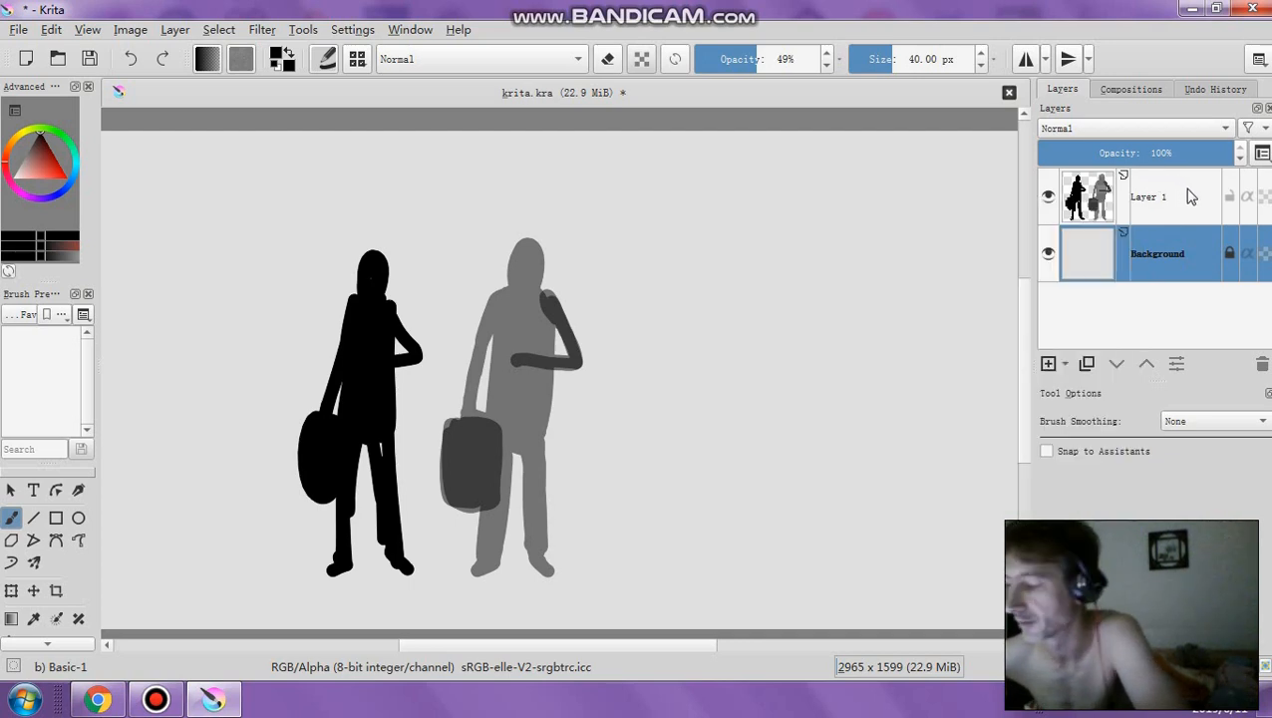
{"action": "mouse_move", "coordinate": [1192, 199]}
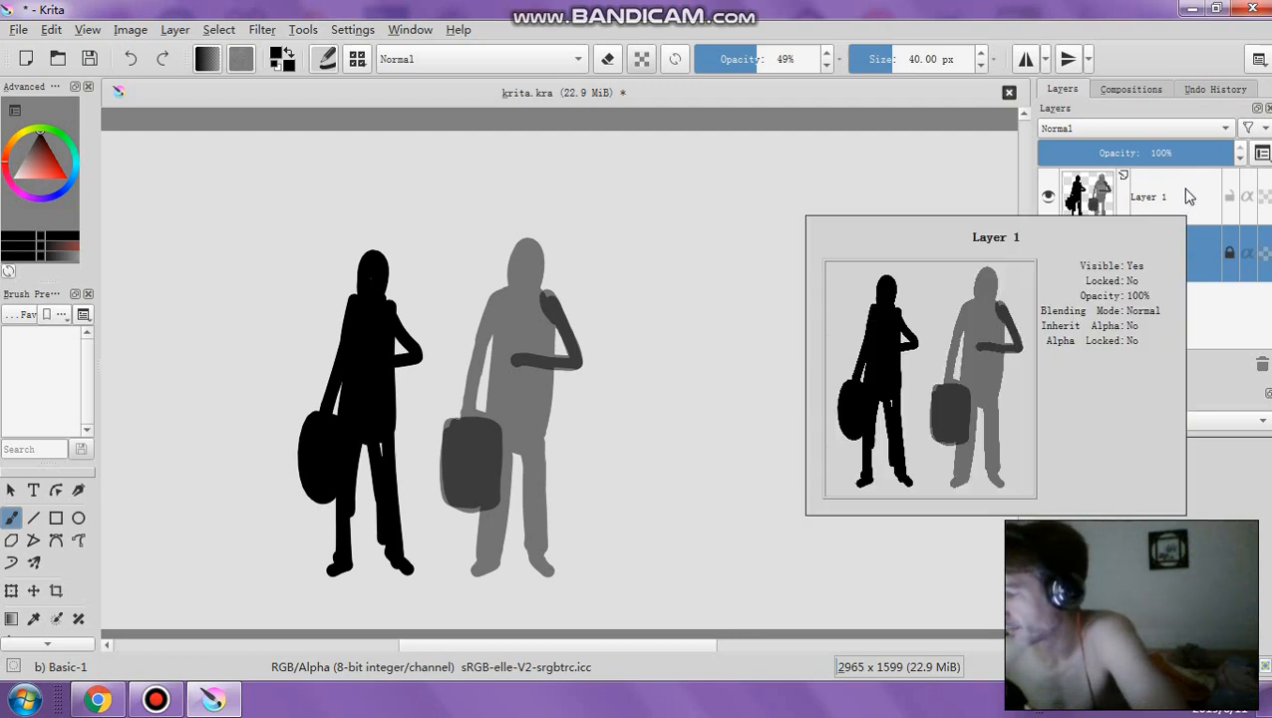
{"action": "left_click", "coordinate": [1188, 197]}
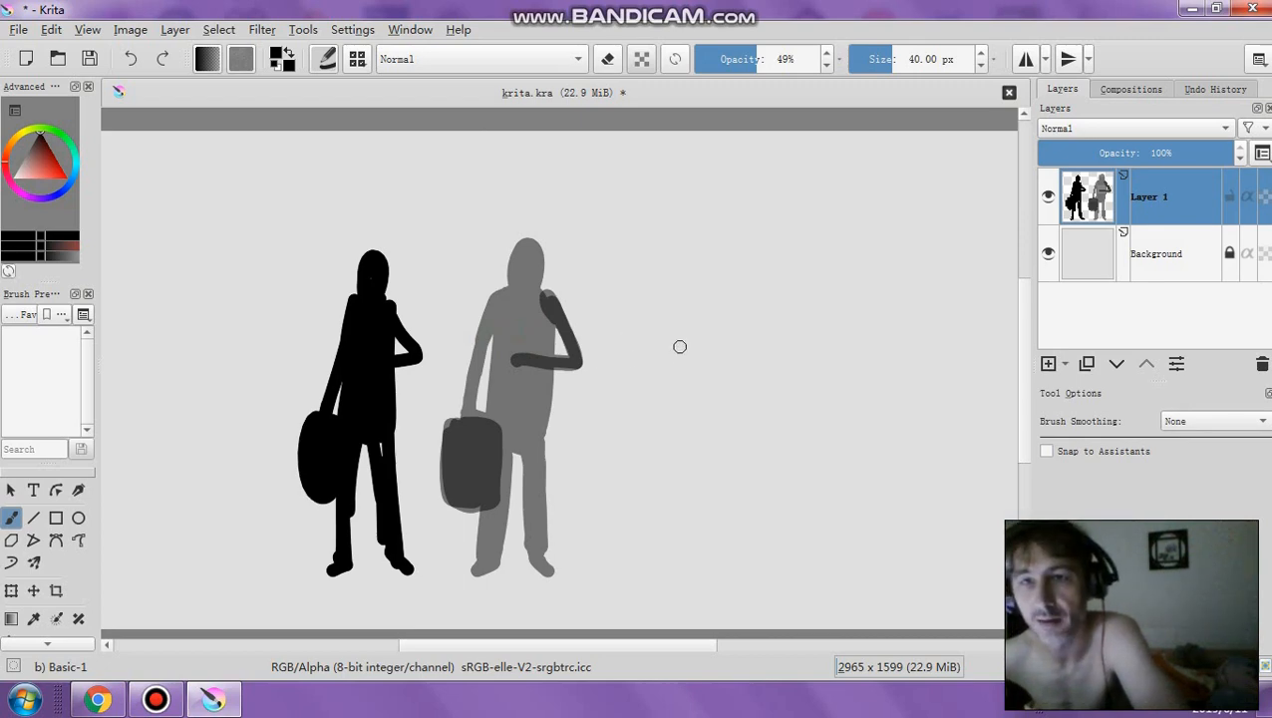
Paint a translucent reddish house with a 70.72 px brush on a new layer directly above Background, and delete that layer
{"action": "left_click", "coordinate": [1182, 255]}
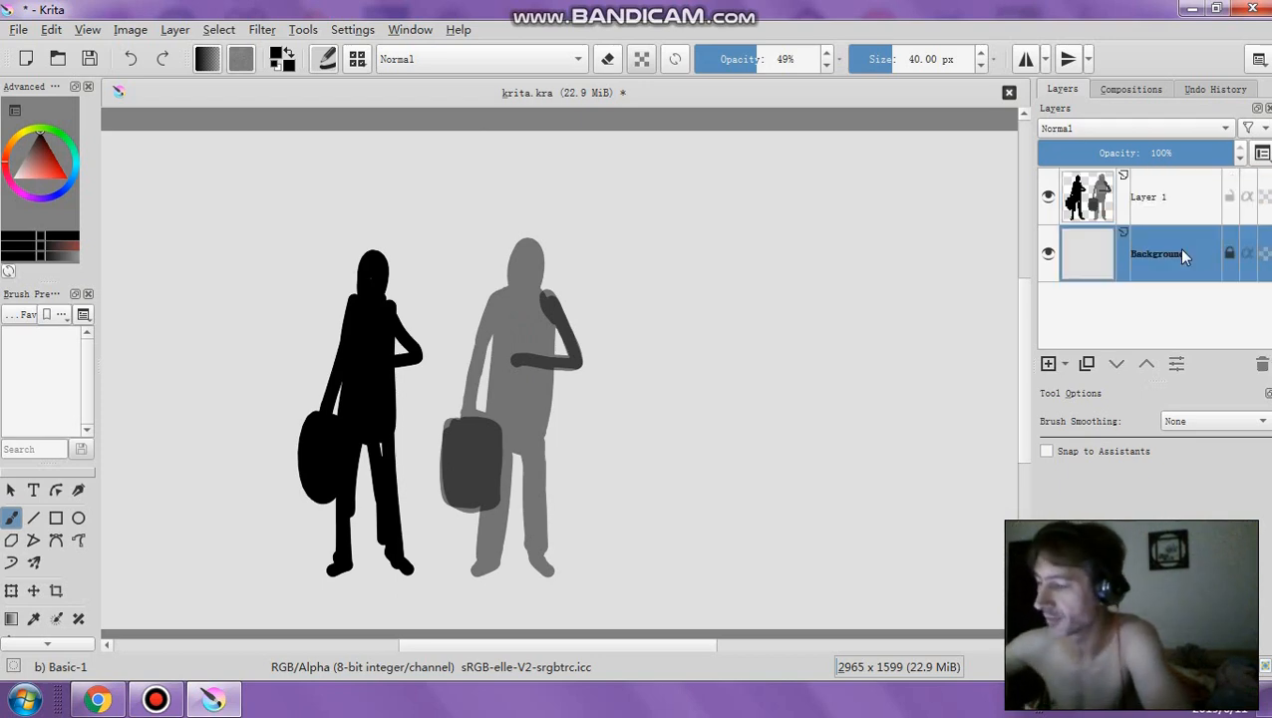
{"action": "left_click", "coordinate": [43, 155]}
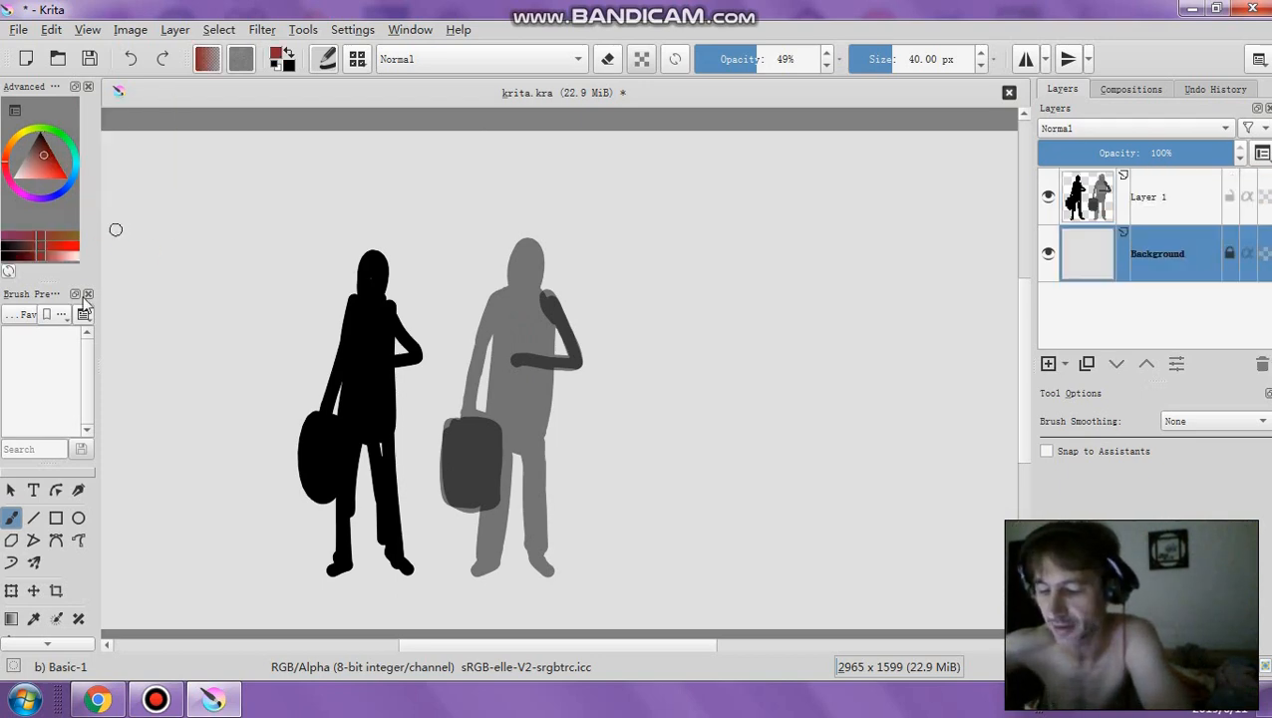
{"action": "left_click", "coordinate": [898, 57]}
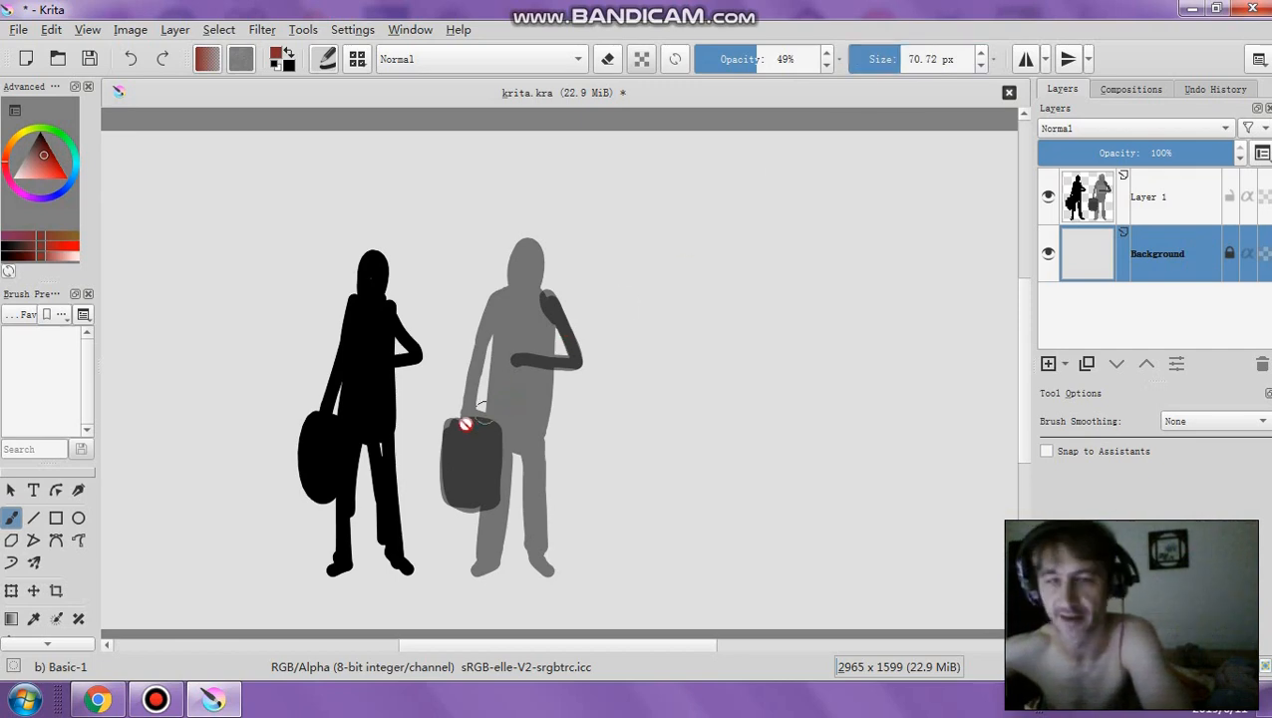
{"action": "left_click", "coordinate": [1048, 363]}
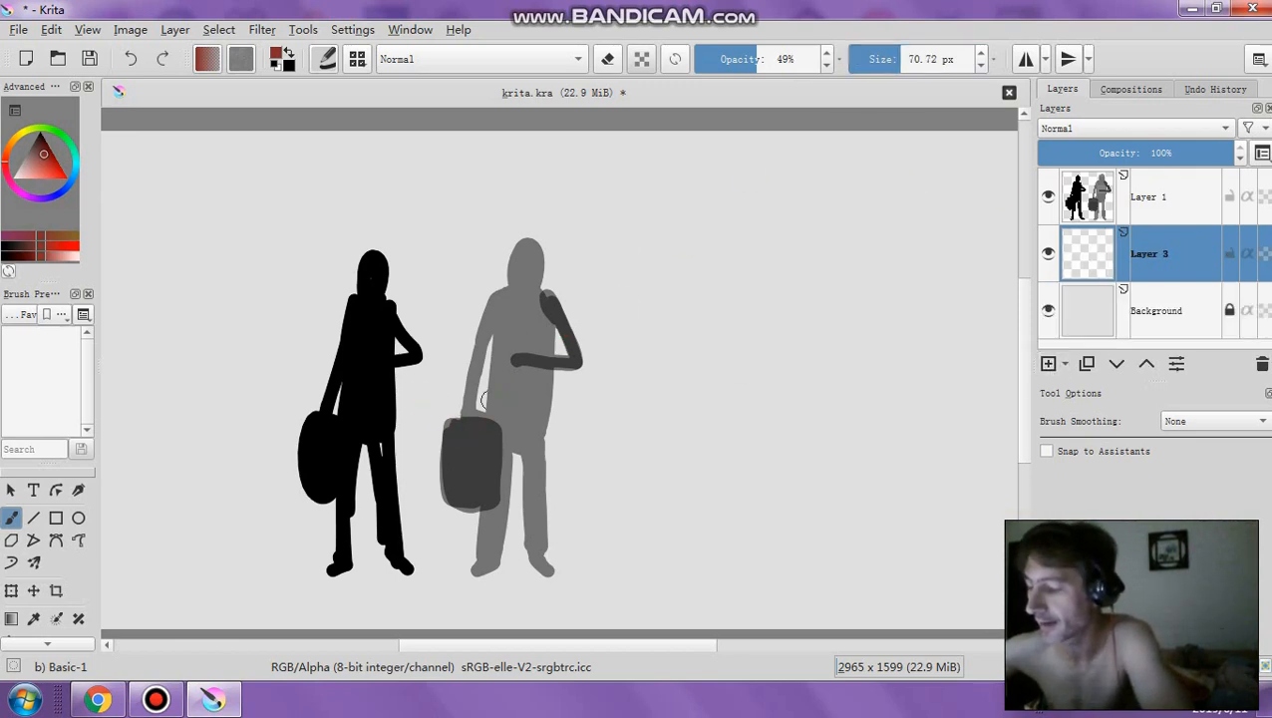
{"action": "mouse_move", "coordinate": [221, 479]}
{"action": "left_mouse_down"}
{"action": "mouse_move", "coordinate": [643, 435]}
{"action": "mouse_move", "coordinate": [551, 335]}
{"action": "mouse_move", "coordinate": [495, 404]}
{"action": "mouse_move", "coordinate": [531, 418]}
{"action": "mouse_move", "coordinate": [560, 373]}
{"action": "mouse_move", "coordinate": [551, 327]}
{"action": "mouse_move", "coordinate": [593, 393]}
{"action": "mouse_move", "coordinate": [403, 335]}
{"action": "mouse_move", "coordinate": [626, 317]}
{"action": "mouse_move", "coordinate": [516, 351]}
{"action": "mouse_move", "coordinate": [572, 310]}
{"action": "left_mouse_up"}
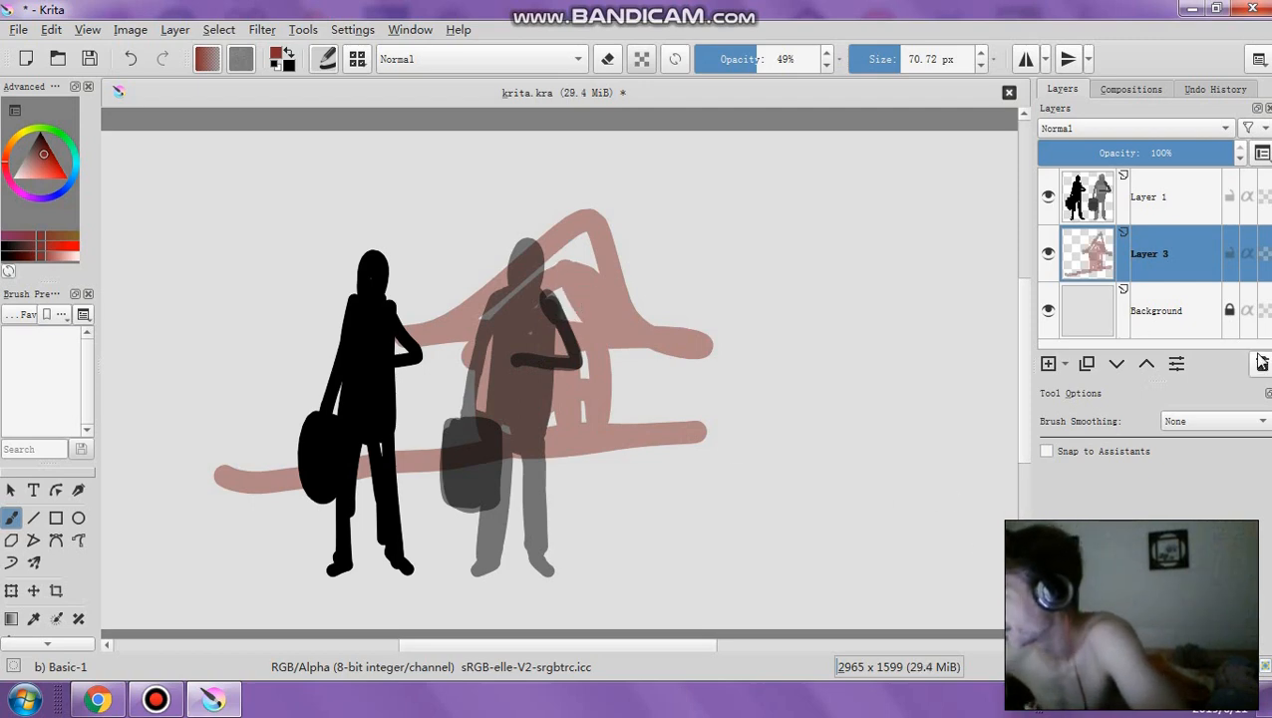
{"action": "key", "text": "shift+Delete"}
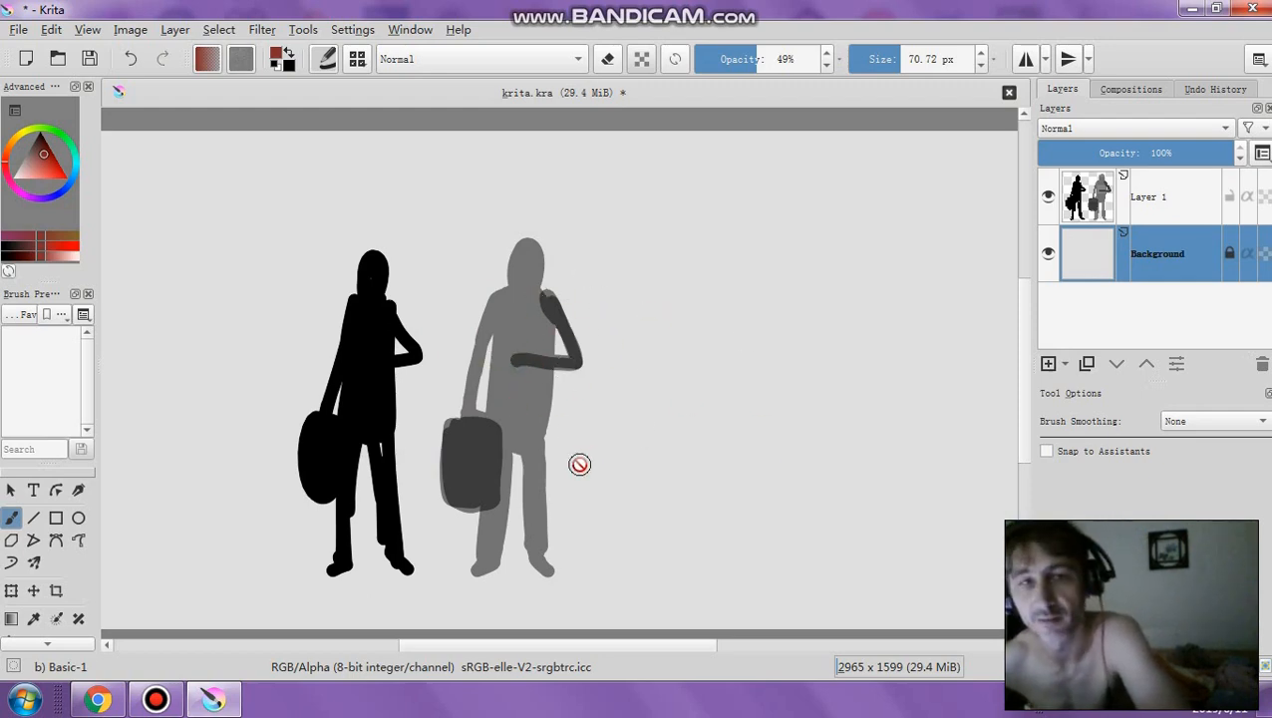
Select Layer 1 and set the brush to a neutral light grey at 100% opacity and 44.14 px size
{"action": "left_click", "coordinate": [1164, 216]}
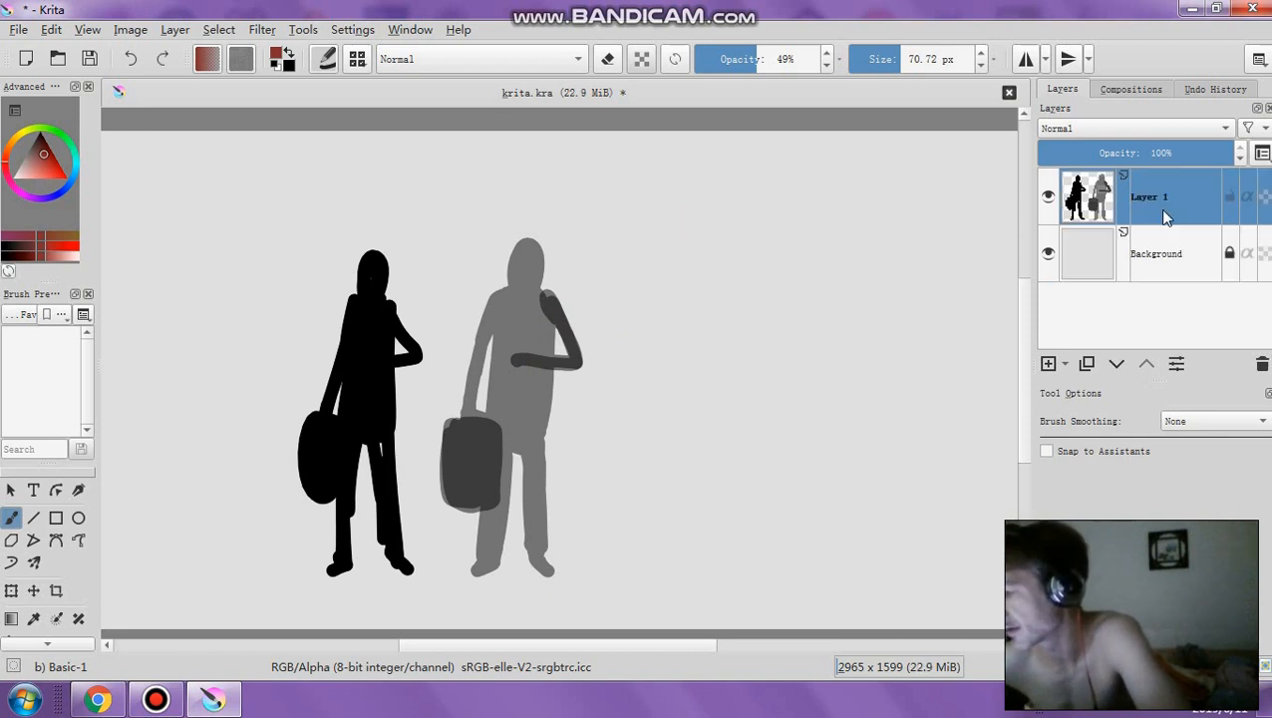
{"action": "left_click", "coordinate": [51, 165]}
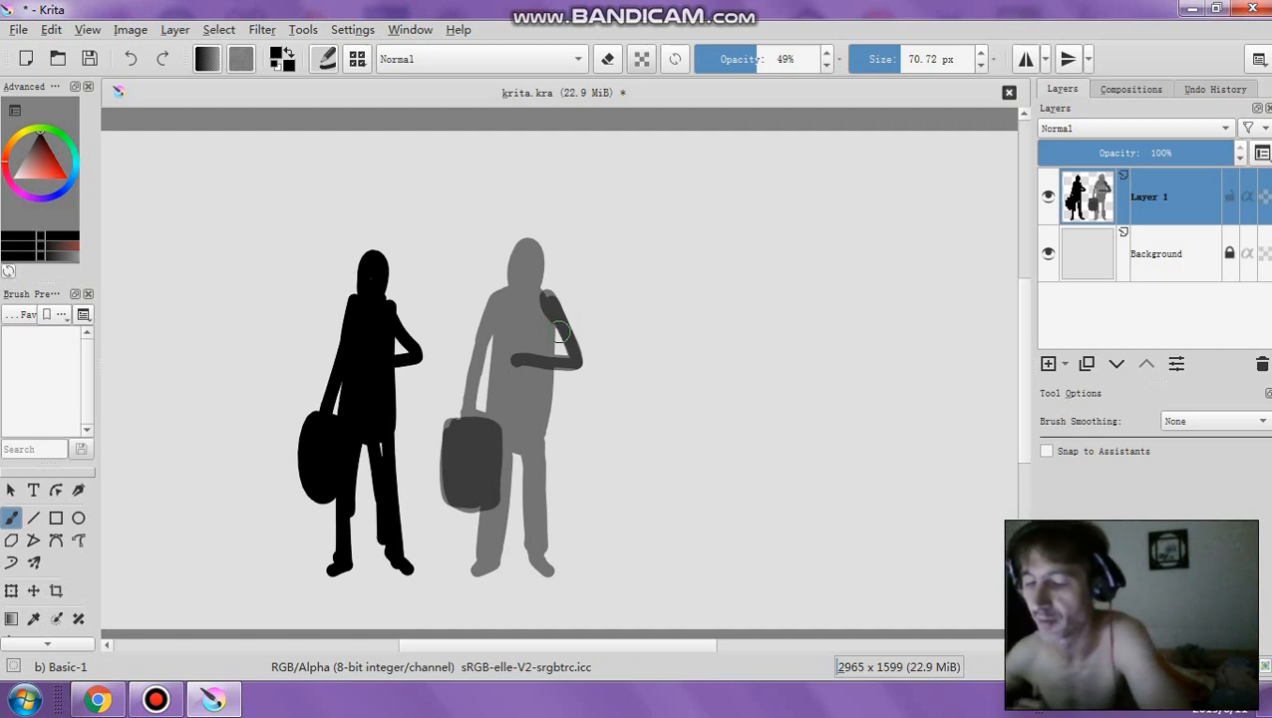
{"action": "left_click", "coordinate": [27, 158]}
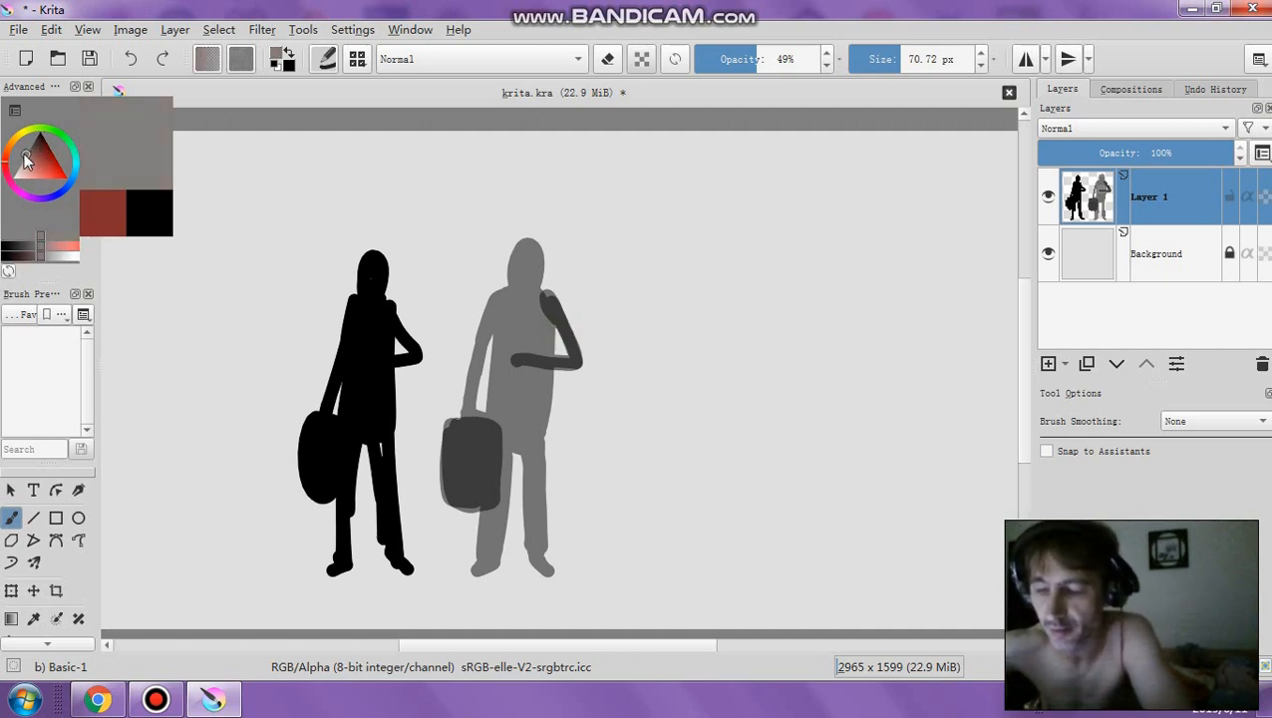
{"action": "left_click_drag", "start_coordinate": [27, 158], "coordinate": [22, 165]}
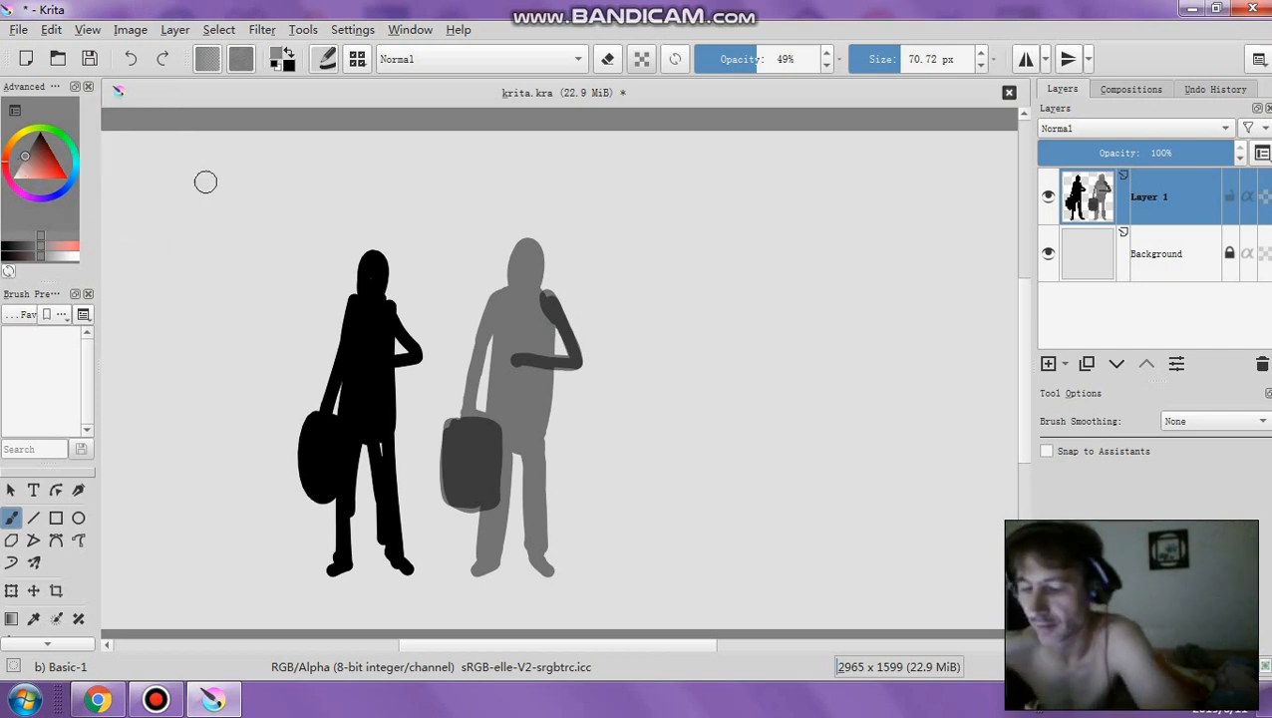
{"action": "left_click", "coordinate": [26, 162]}
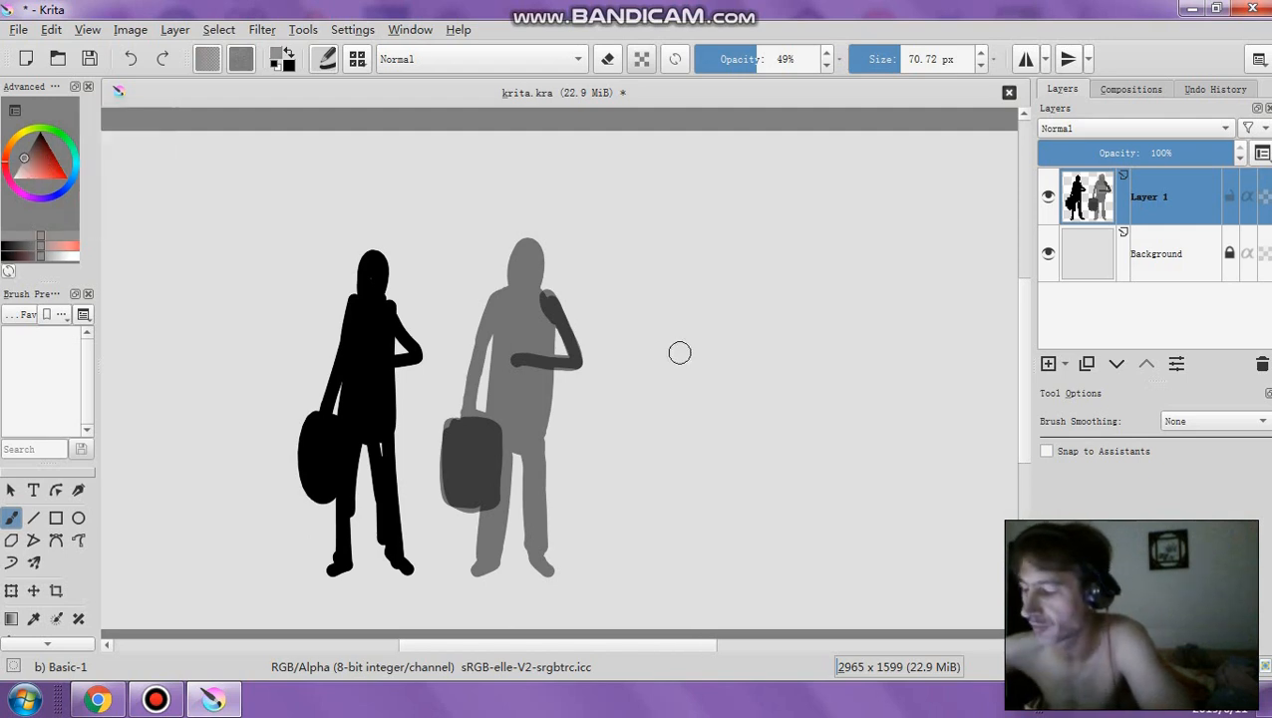
{"action": "left_click_drag", "start_coordinate": [755, 62], "coordinate": [866, 63]}
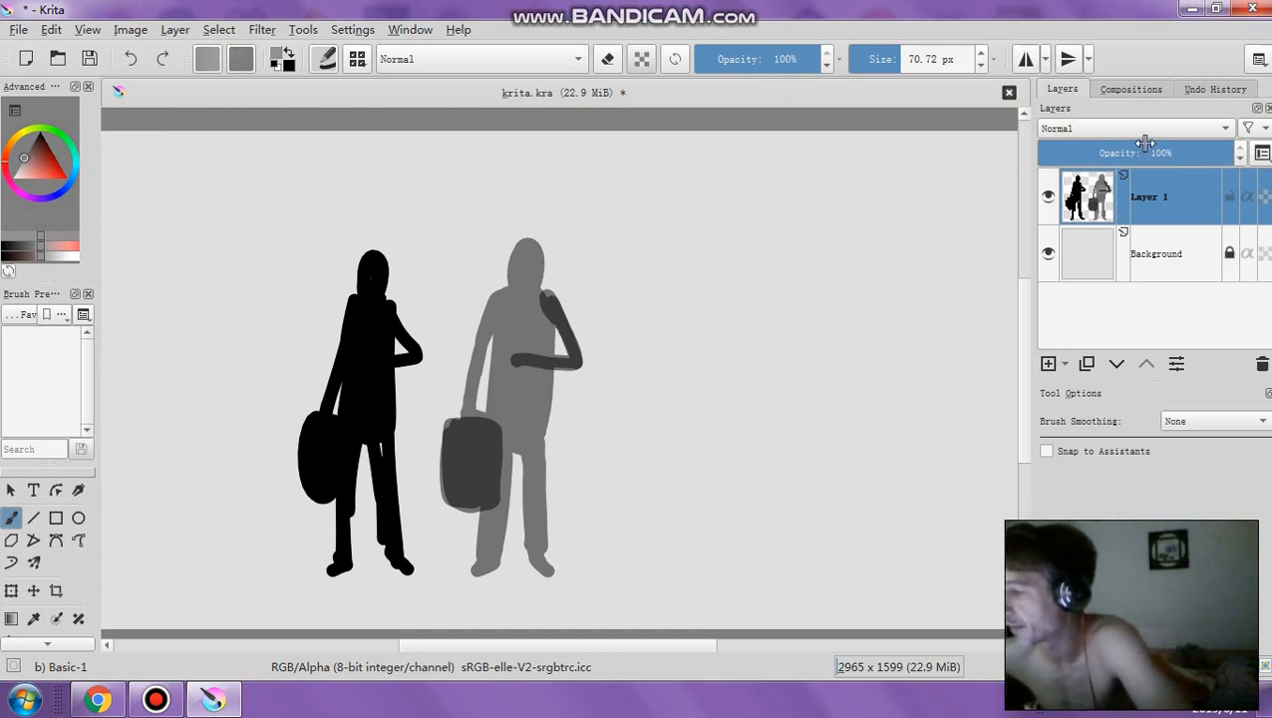
{"action": "left_click", "coordinate": [897, 60]}
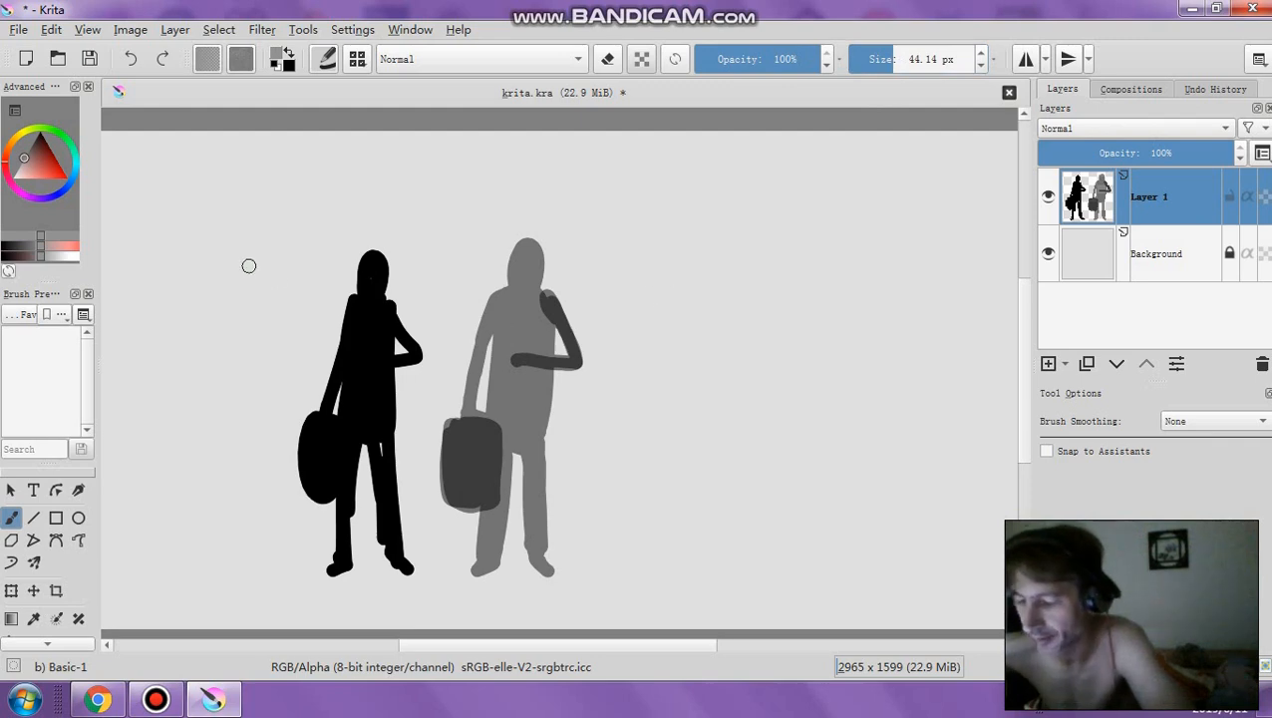
Paint an opaque light grey standing silhouette carrying a bag to the left of the black one, and trim its head with the eraser
{"action": "mouse_move", "coordinate": [227, 274]}
{"action": "left_mouse_down"}
{"action": "mouse_move", "coordinate": [238, 227]}
{"action": "mouse_move", "coordinate": [232, 295]}
{"action": "mouse_move", "coordinate": [212, 325]}
{"action": "mouse_move", "coordinate": [234, 403]}
{"action": "mouse_move", "coordinate": [246, 398]}
{"action": "mouse_move", "coordinate": [219, 399]}
{"action": "mouse_move", "coordinate": [218, 353]}
{"action": "mouse_move", "coordinate": [241, 285]}
{"action": "mouse_move", "coordinate": [280, 353]}
{"action": "mouse_move", "coordinate": [245, 354]}
{"action": "left_mouse_up"}
{"action": "mouse_move", "coordinate": [209, 294]}
{"action": "left_mouse_down"}
{"action": "mouse_move", "coordinate": [179, 403]}
{"action": "mouse_move", "coordinate": [174, 390]}
{"action": "mouse_move", "coordinate": [185, 493]}
{"action": "mouse_move", "coordinate": [180, 438]}
{"action": "left_mouse_up"}
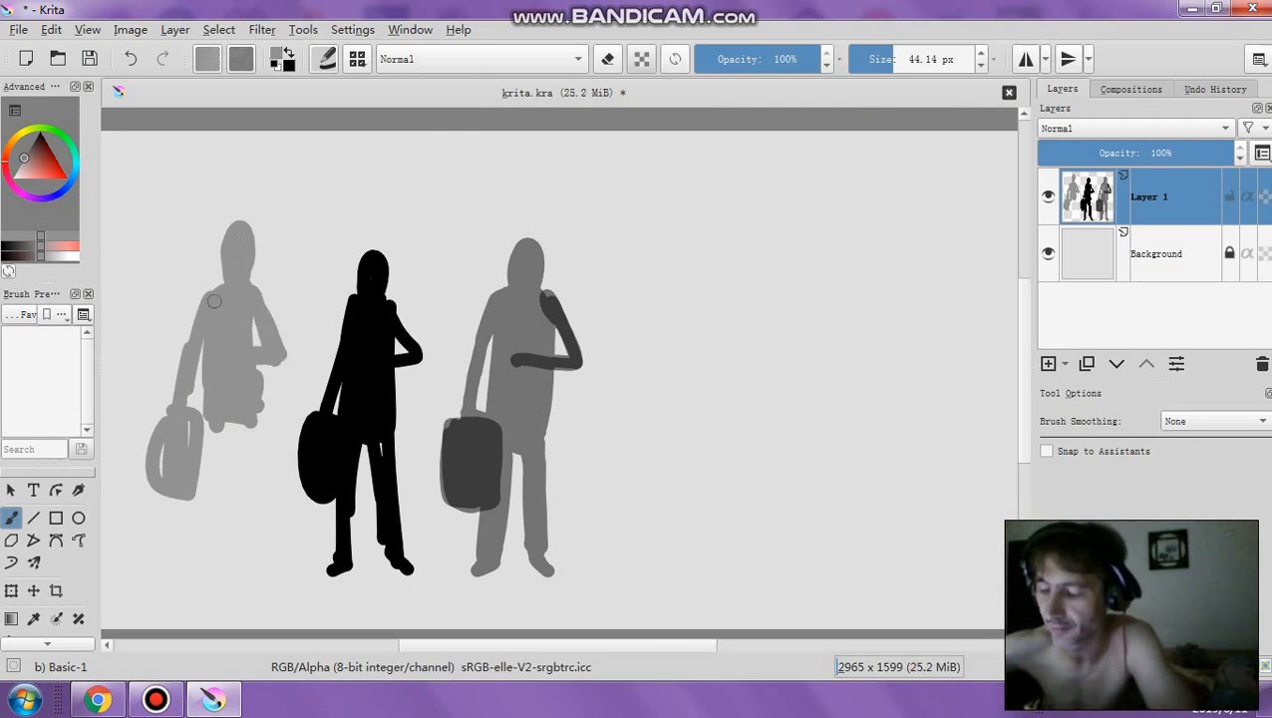
{"action": "mouse_move", "coordinate": [178, 395]}
{"action": "left_mouse_down"}
{"action": "mouse_move", "coordinate": [163, 461]}
{"action": "mouse_move", "coordinate": [162, 420]}
{"action": "mouse_move", "coordinate": [180, 463]}
{"action": "left_mouse_up"}
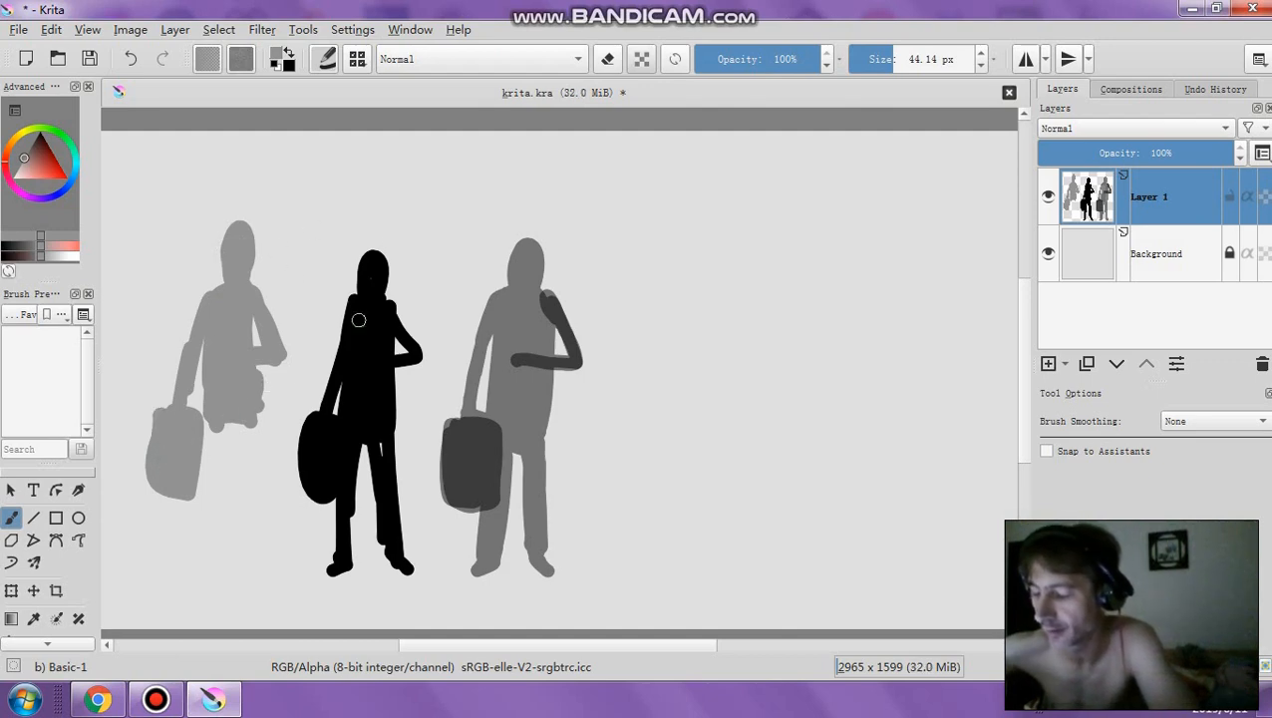
{"action": "mouse_move", "coordinate": [216, 413]}
{"action": "left_mouse_down"}
{"action": "mouse_move", "coordinate": [258, 407]}
{"action": "mouse_move", "coordinate": [250, 355]}
{"action": "mouse_move", "coordinate": [271, 353]}
{"action": "mouse_move", "coordinate": [216, 430]}
{"action": "mouse_move", "coordinate": [213, 420]}
{"action": "mouse_move", "coordinate": [210, 470]}
{"action": "left_mouse_up"}
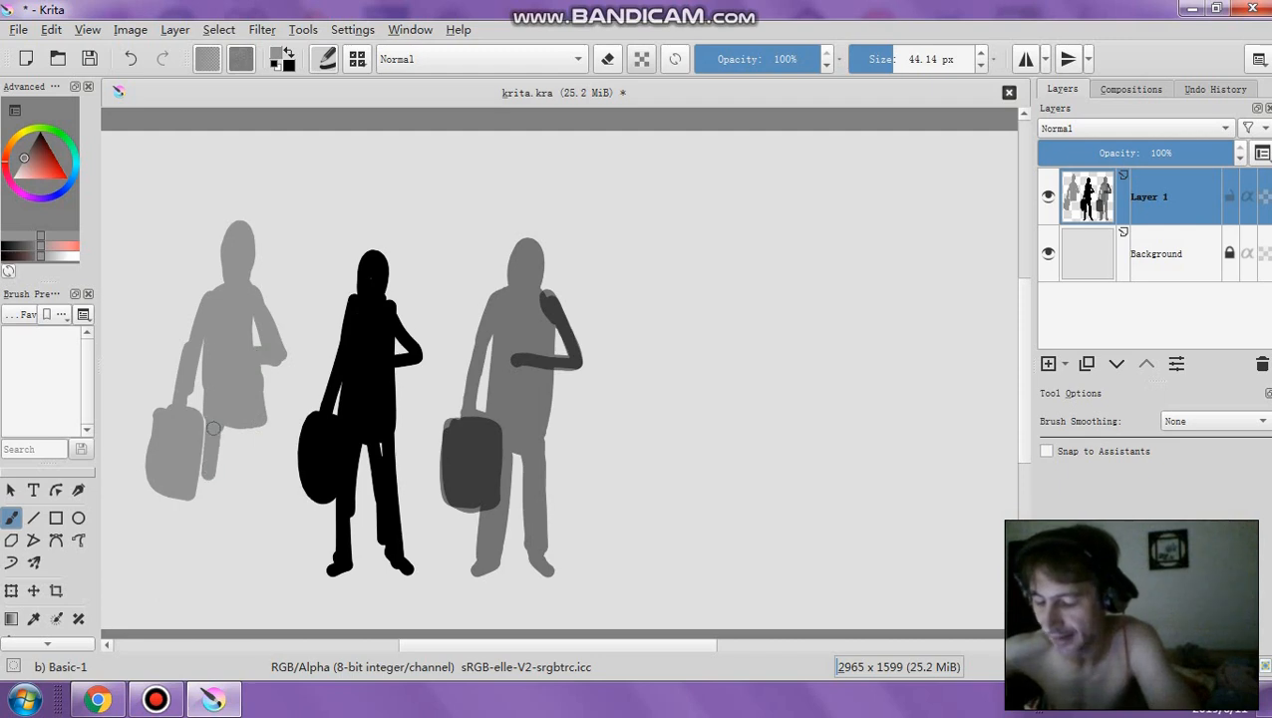
{"action": "left_click_drag", "start_coordinate": [201, 426], "coordinate": [196, 491]}
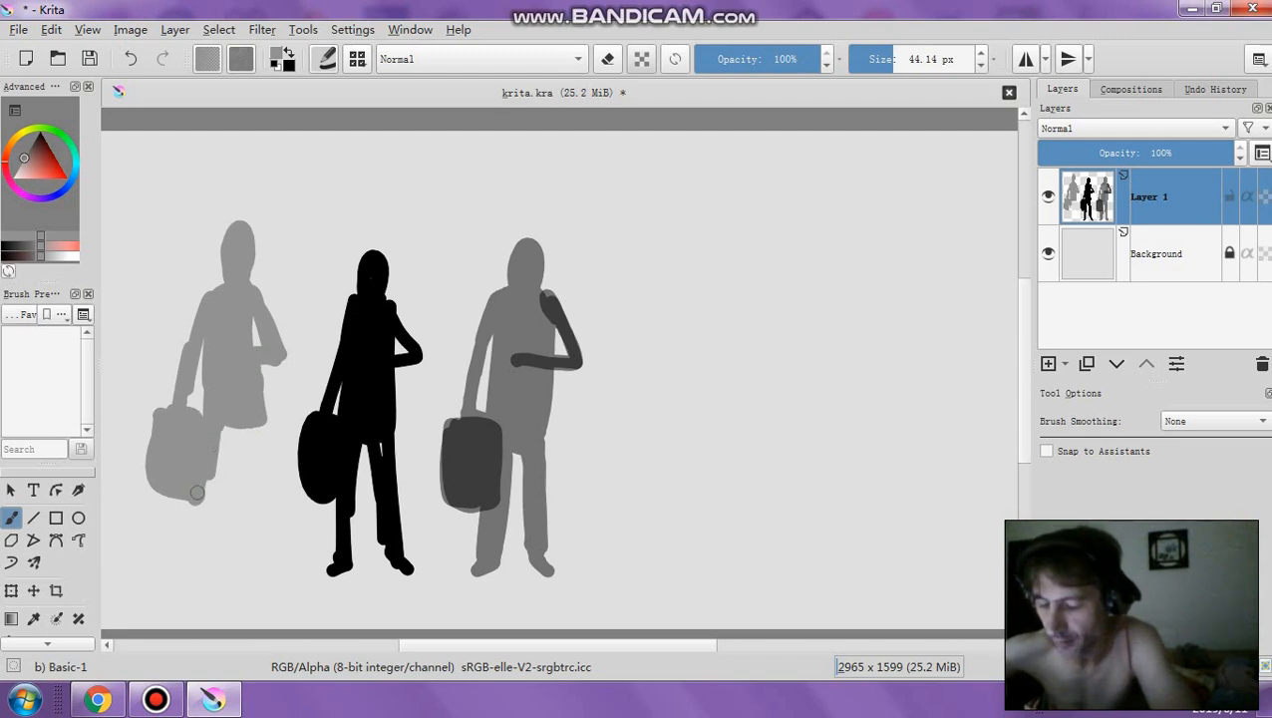
{"action": "mouse_move", "coordinate": [211, 443]}
{"action": "left_mouse_down"}
{"action": "mouse_move", "coordinate": [213, 531]}
{"action": "mouse_move", "coordinate": [239, 415]}
{"action": "mouse_move", "coordinate": [260, 529]}
{"action": "mouse_move", "coordinate": [253, 428]}
{"action": "mouse_move", "coordinate": [261, 519]}
{"action": "mouse_move", "coordinate": [228, 444]}
{"action": "mouse_move", "coordinate": [271, 566]}
{"action": "left_mouse_up"}
{"action": "left_click_drag", "start_coordinate": [209, 531], "coordinate": [197, 565]}
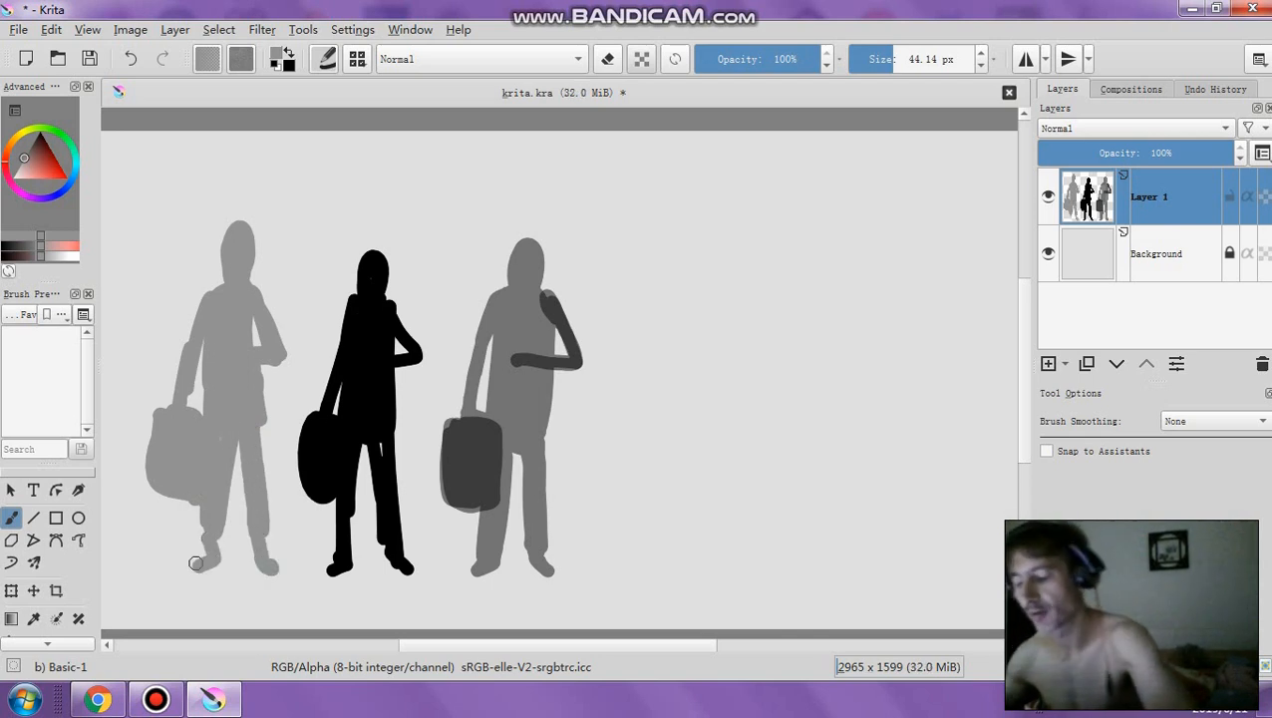
{"action": "left_click", "coordinate": [609, 59]}
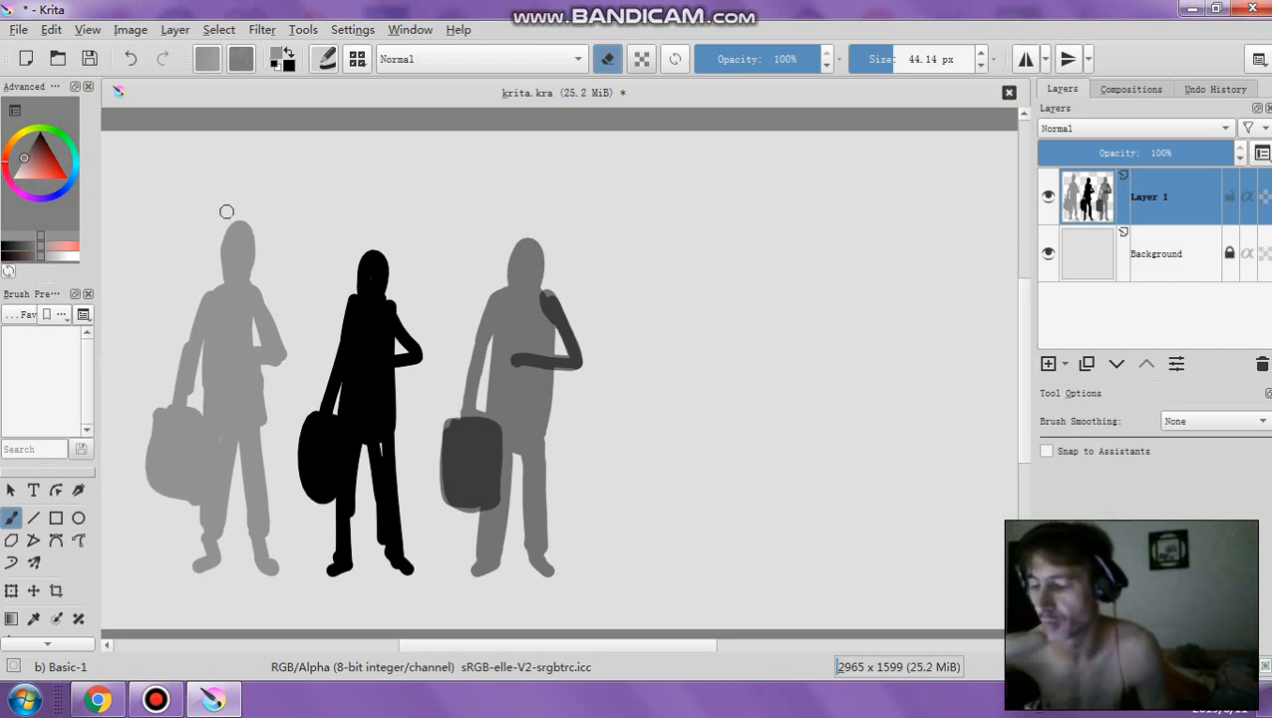
{"action": "mouse_move", "coordinate": [231, 218]}
{"action": "left_mouse_down"}
{"action": "mouse_move", "coordinate": [250, 222]}
{"action": "mouse_move", "coordinate": [215, 236]}
{"action": "mouse_move", "coordinate": [255, 228]}
{"action": "mouse_move", "coordinate": [261, 239]}
{"action": "left_mouse_up"}
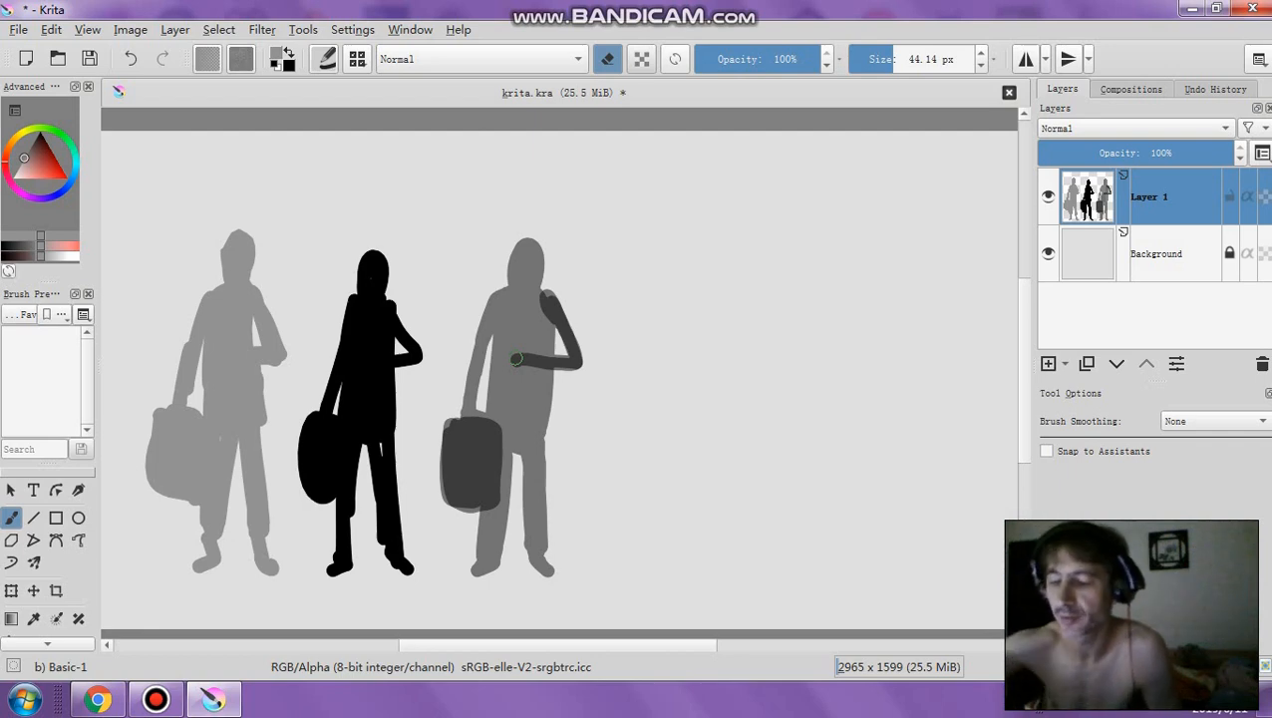
Choose a darker grey and paint over the light grey silhouette's bent arm and bag
{"action": "left_click_drag", "start_coordinate": [27, 158], "coordinate": [28, 148]}
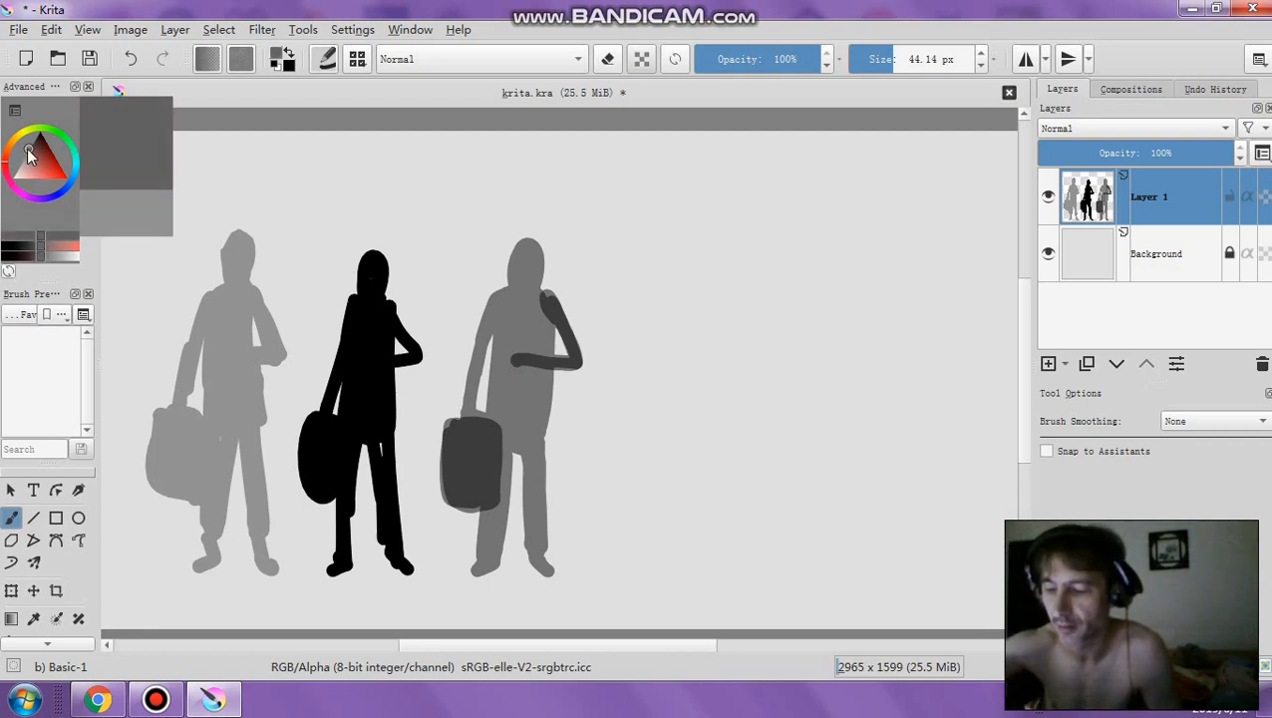
{"action": "mouse_move", "coordinate": [253, 296]}
{"action": "left_mouse_down"}
{"action": "mouse_move", "coordinate": [274, 355]}
{"action": "mouse_move", "coordinate": [229, 350]}
{"action": "left_mouse_up"}
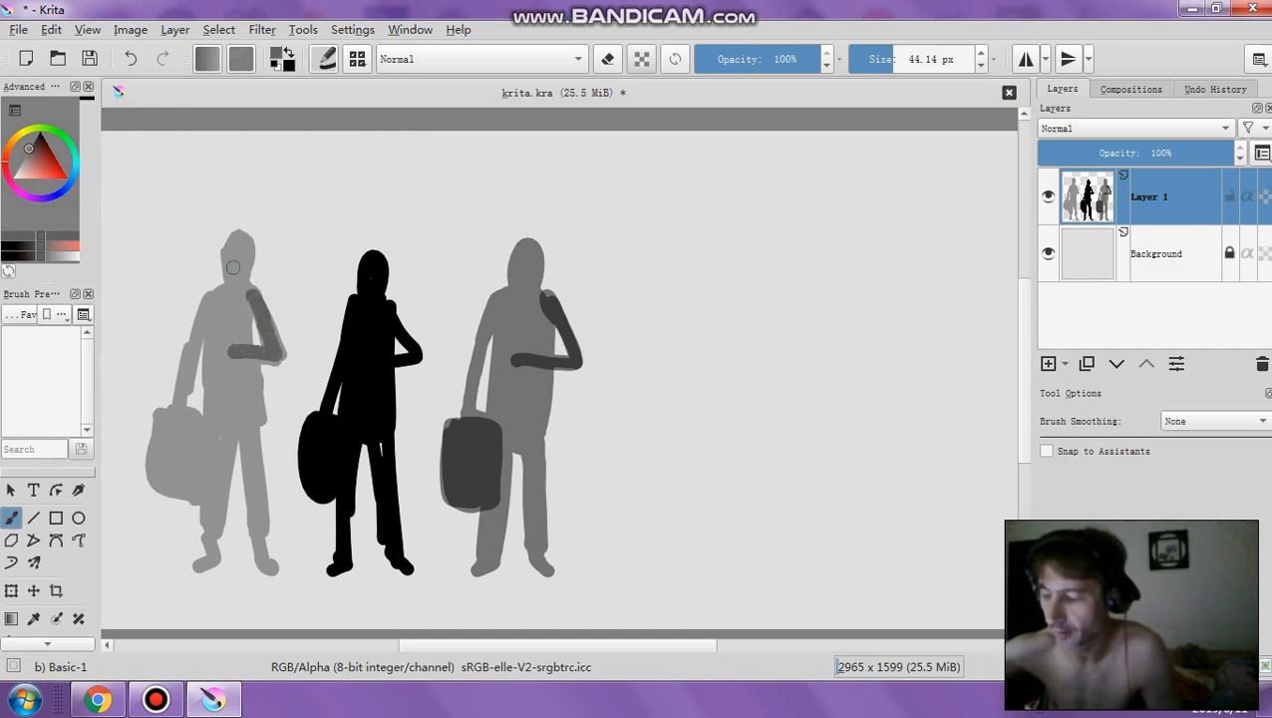
{"action": "mouse_move", "coordinate": [156, 410]}
{"action": "left_mouse_down"}
{"action": "mouse_move", "coordinate": [199, 422]}
{"action": "mouse_move", "coordinate": [203, 497]}
{"action": "mouse_move", "coordinate": [155, 471]}
{"action": "mouse_move", "coordinate": [159, 435]}
{"action": "mouse_move", "coordinate": [193, 490]}
{"action": "left_mouse_up"}
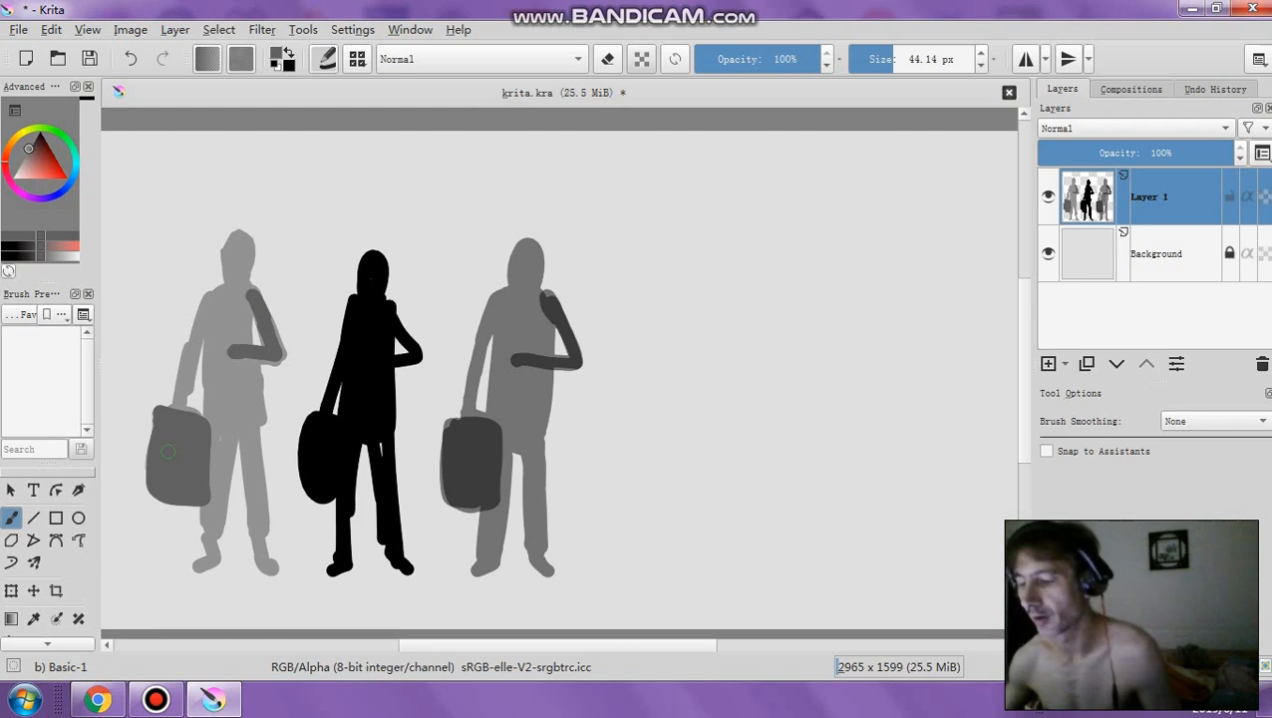
Set the brush to black at 11.48 px and number the three silhouettes 1, 2 and 3 above their heads
{"action": "left_click_drag", "start_coordinate": [41, 149], "coordinate": [105, 107]}
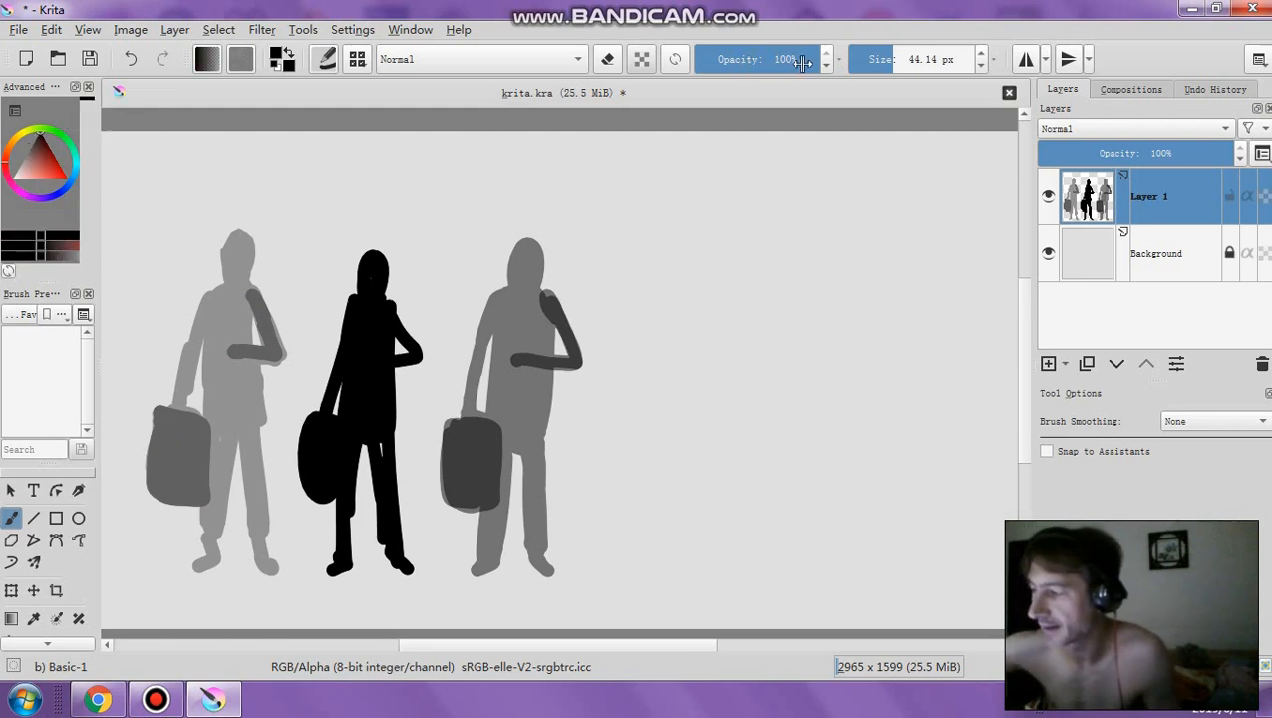
{"action": "left_click_drag", "start_coordinate": [862, 58], "coordinate": [877, 60]}
{"action": "left_click_drag", "start_coordinate": [199, 133], "coordinate": [201, 161]}
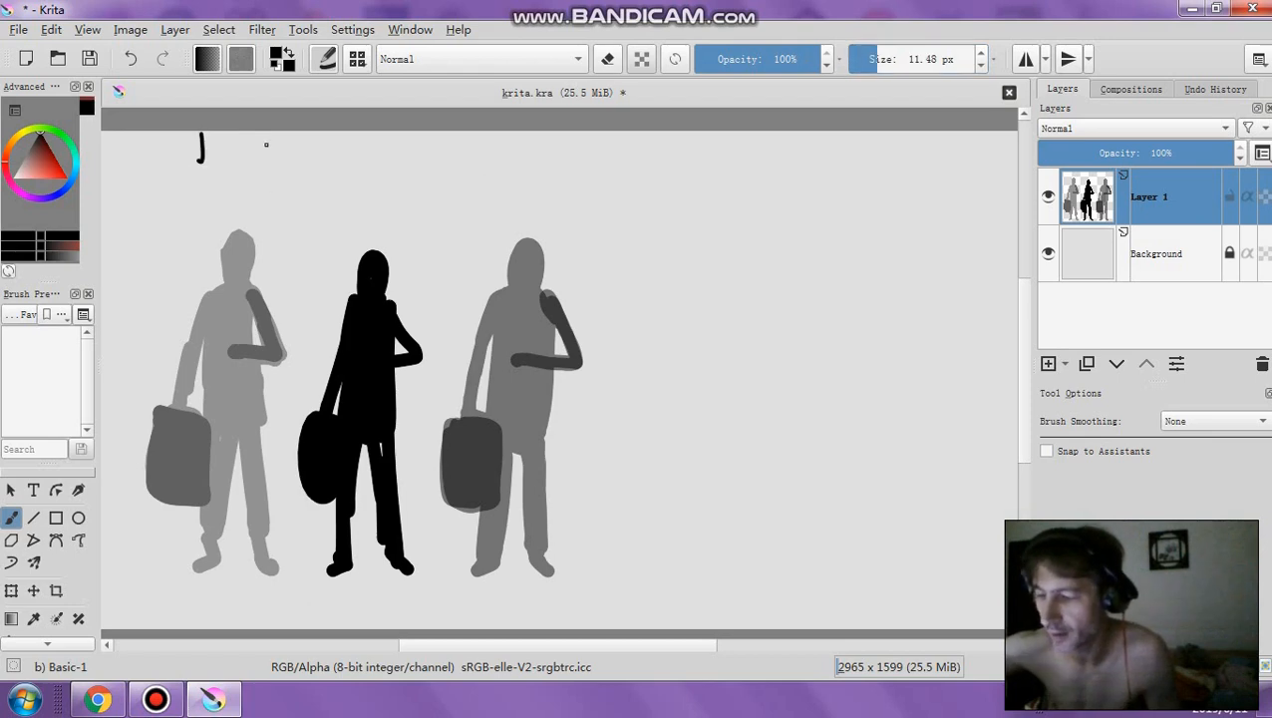
{"action": "left_click_drag", "start_coordinate": [365, 136], "coordinate": [395, 173]}
{"action": "mouse_move", "coordinate": [520, 136]}
{"action": "left_mouse_down"}
{"action": "mouse_move", "coordinate": [538, 165]}
{"action": "mouse_move", "coordinate": [522, 176]}
{"action": "left_mouse_up"}
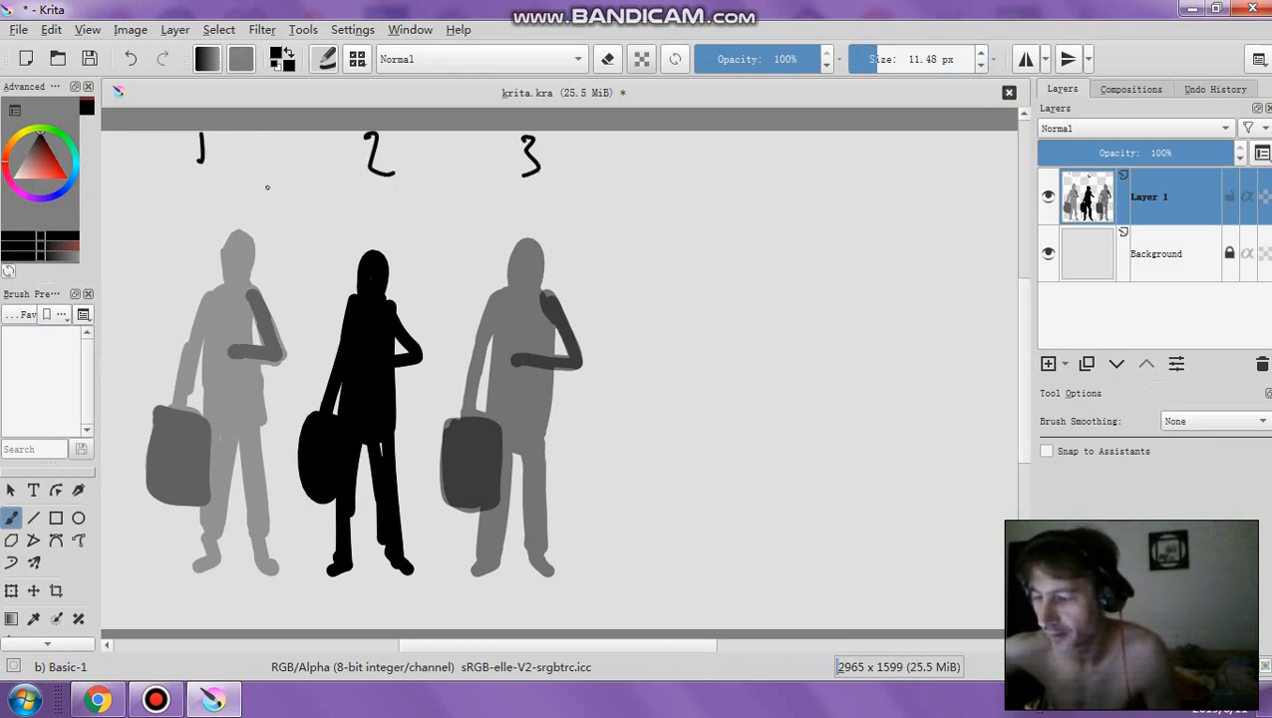
Handwrite "Grey Not" with a circled T above the first silhouette and start the second caption with "Bl"
{"action": "mouse_move", "coordinate": [133, 181]}
{"action": "left_mouse_down"}
{"action": "mouse_move", "coordinate": [139, 206]}
{"action": "mouse_move", "coordinate": [154, 196]}
{"action": "mouse_move", "coordinate": [181, 212]}
{"action": "left_mouse_up"}
{"action": "mouse_move", "coordinate": [189, 193]}
{"action": "left_mouse_down"}
{"action": "mouse_move", "coordinate": [176, 240]}
{"action": "mouse_move", "coordinate": [230, 209]}
{"action": "mouse_move", "coordinate": [232, 180]}
{"action": "mouse_move", "coordinate": [259, 211]}
{"action": "mouse_move", "coordinate": [284, 175]}
{"action": "mouse_move", "coordinate": [285, 210]}
{"action": "mouse_move", "coordinate": [331, 224]}
{"action": "left_mouse_up"}
{"action": "left_click_drag", "start_coordinate": [349, 182], "coordinate": [348, 225]}
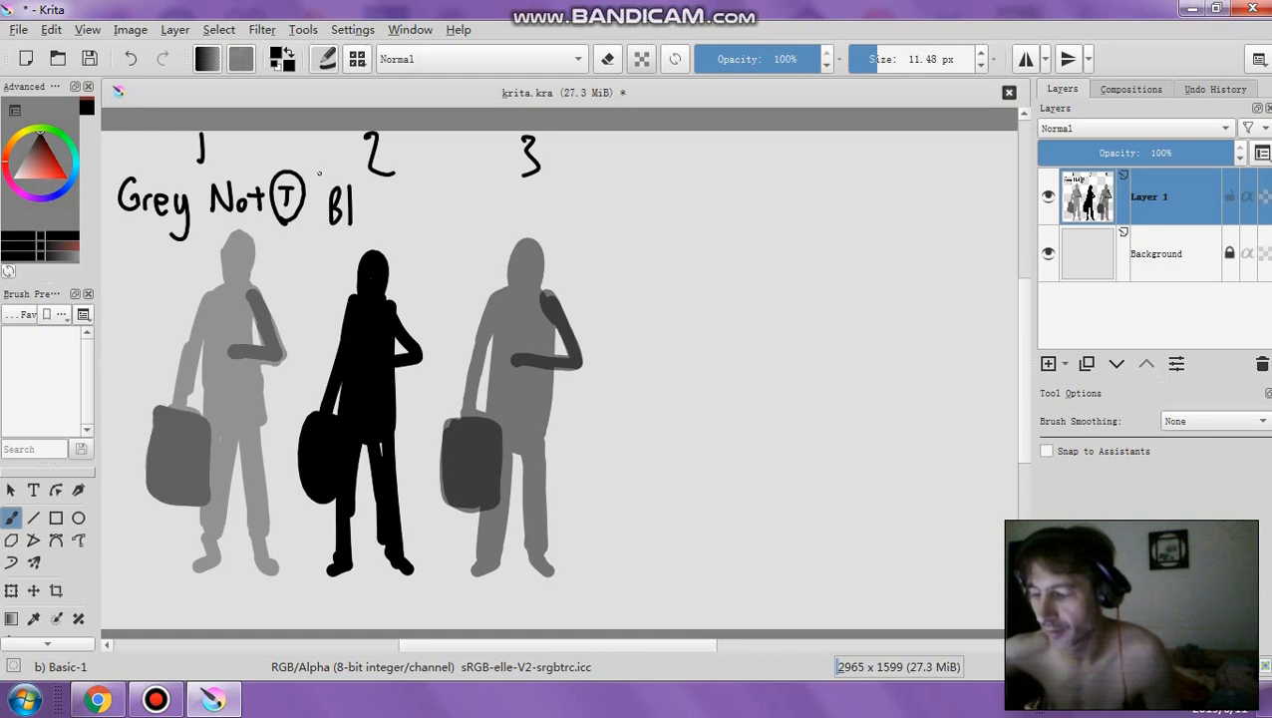
Draw three long, slanted black divider lines, one to the right of each silhouette
{"action": "left_click_drag", "start_coordinate": [319, 132], "coordinate": [287, 582]}
{"action": "left_click_drag", "start_coordinate": [494, 131], "coordinate": [427, 628]}
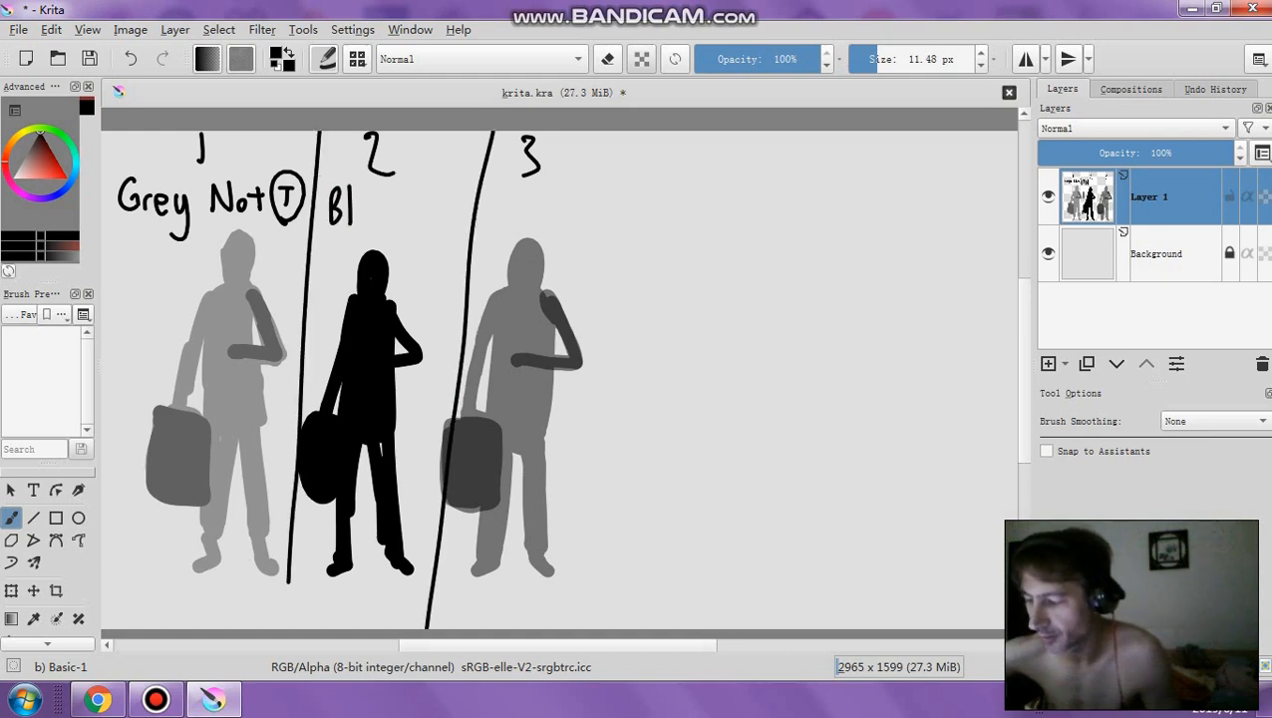
{"action": "mouse_move", "coordinate": [689, 130]}
{"action": "left_mouse_down"}
{"action": "mouse_move", "coordinate": [643, 495]}
{"action": "mouse_move", "coordinate": [646, 628]}
{"action": "left_mouse_up"}
Complete the second silhouette's handwritten caption as "Black Not" with a circled T below it
{"action": "left_click", "coordinate": [358, 202]}
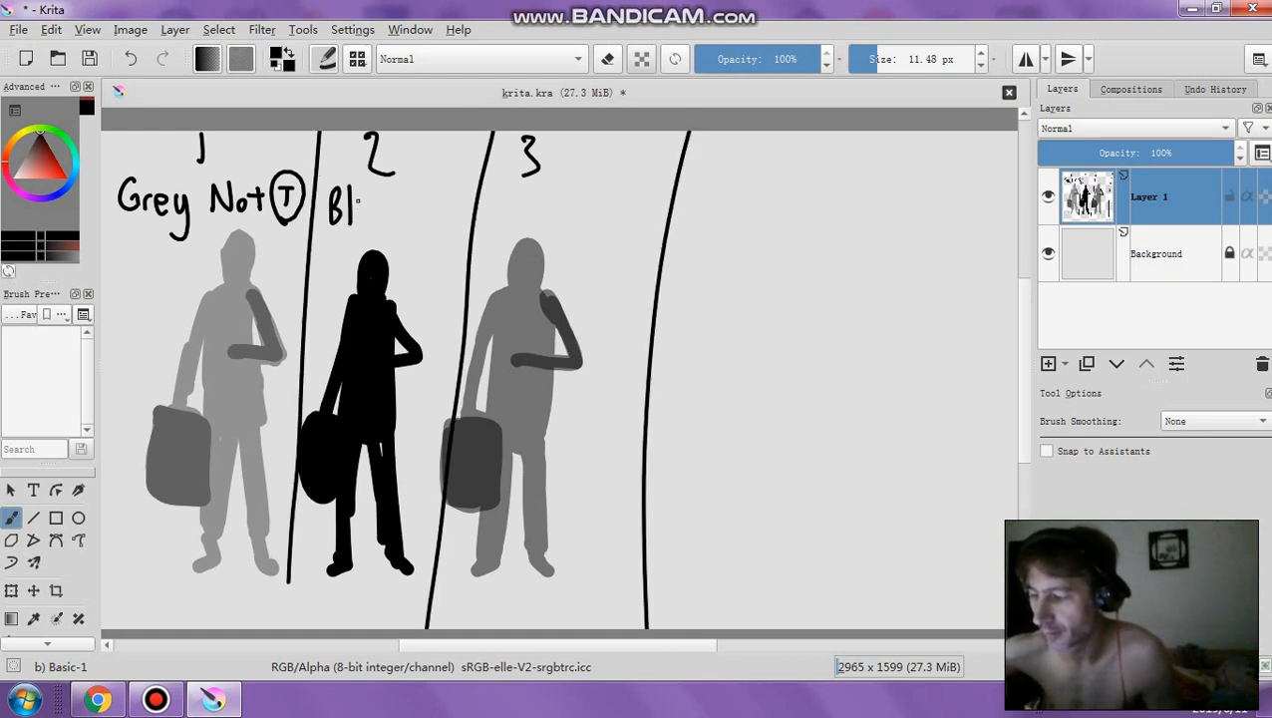
{"action": "left_click_drag", "start_coordinate": [363, 197], "coordinate": [367, 213]}
{"action": "left_click_drag", "start_coordinate": [377, 197], "coordinate": [380, 215]}
{"action": "mouse_move", "coordinate": [385, 182]}
{"action": "left_mouse_down"}
{"action": "mouse_move", "coordinate": [382, 213]}
{"action": "mouse_move", "coordinate": [395, 214]}
{"action": "mouse_move", "coordinate": [419, 209]}
{"action": "mouse_move", "coordinate": [424, 183]}
{"action": "left_mouse_up"}
{"action": "left_click_drag", "start_coordinate": [436, 197], "coordinate": [440, 199]}
{"action": "mouse_move", "coordinate": [445, 176]}
{"action": "left_mouse_down"}
{"action": "mouse_move", "coordinate": [445, 208]}
{"action": "mouse_move", "coordinate": [416, 249]}
{"action": "mouse_move", "coordinate": [437, 219]}
{"action": "left_mouse_up"}
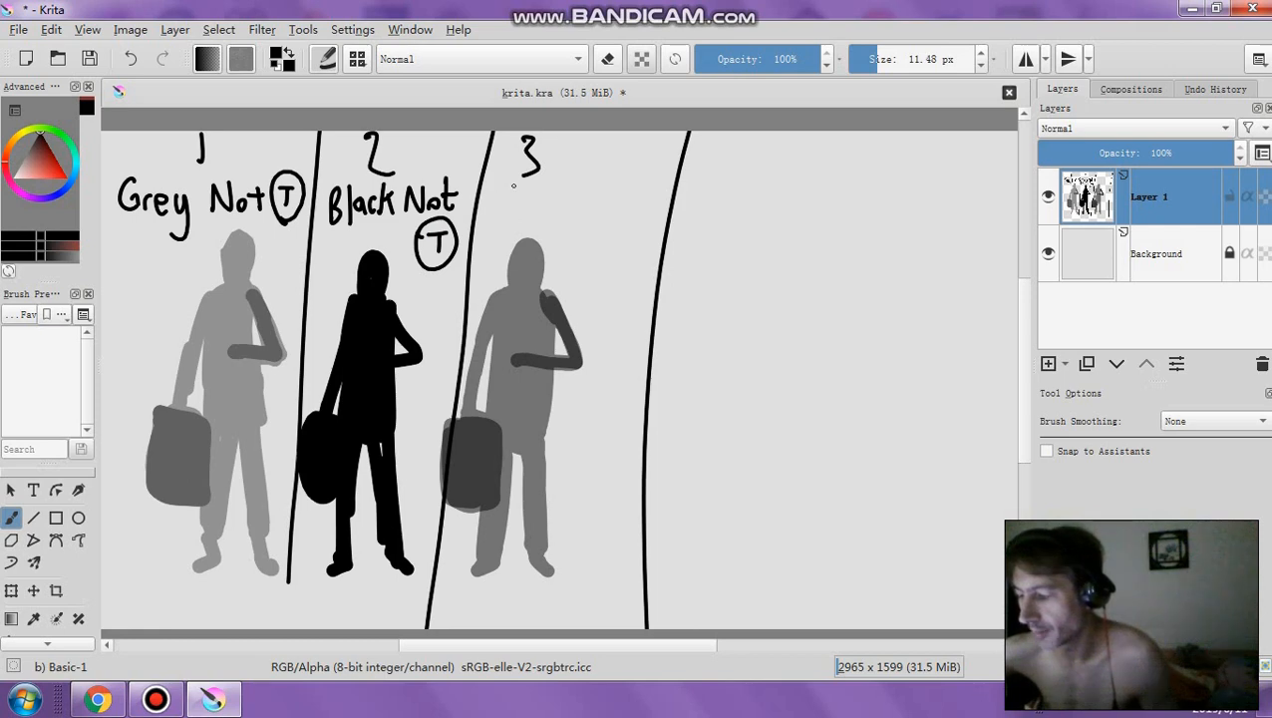
Handwrite "Black/Grey with" and a large outlined T beside the third silhouette, and add a check mark
{"action": "mouse_move", "coordinate": [491, 179]}
{"action": "left_mouse_down"}
{"action": "mouse_move", "coordinate": [541, 203]}
{"action": "mouse_move", "coordinate": [545, 176]}
{"action": "mouse_move", "coordinate": [561, 206]}
{"action": "left_mouse_up"}
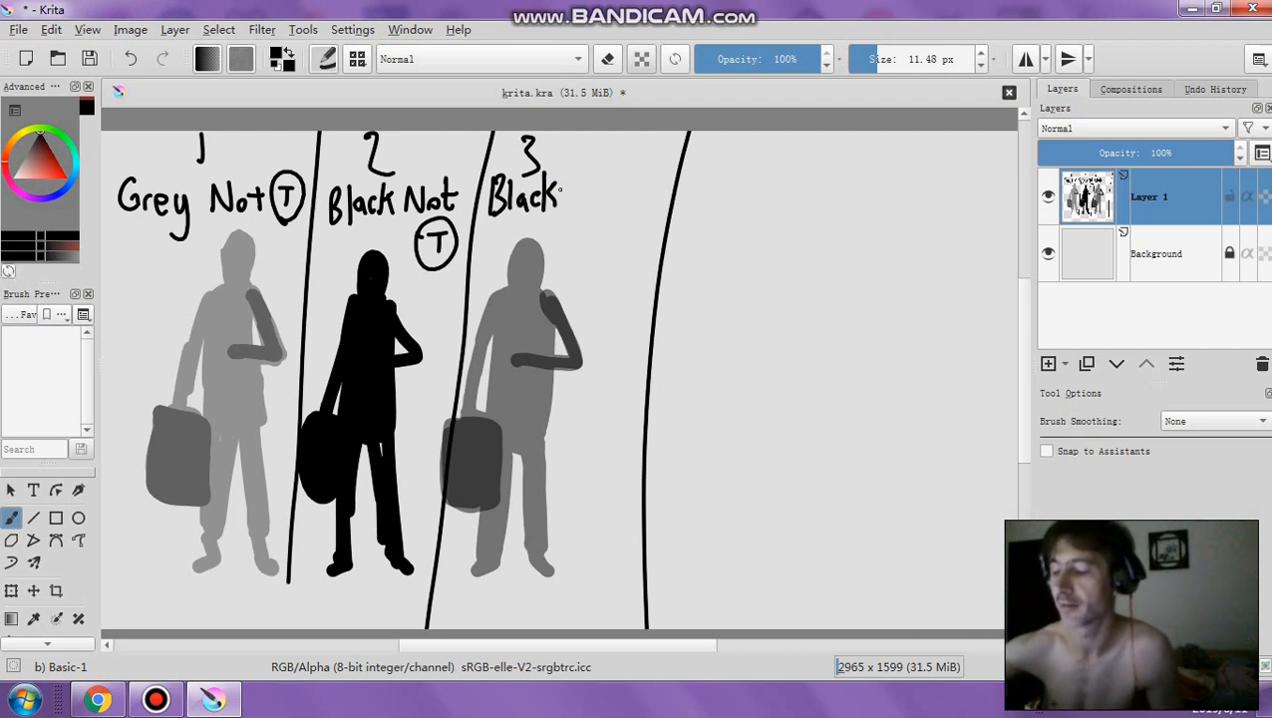
{"action": "mouse_move", "coordinate": [581, 146]}
{"action": "left_mouse_down"}
{"action": "mouse_move", "coordinate": [541, 220]}
{"action": "mouse_move", "coordinate": [616, 180]}
{"action": "mouse_move", "coordinate": [603, 217]}
{"action": "left_mouse_up"}
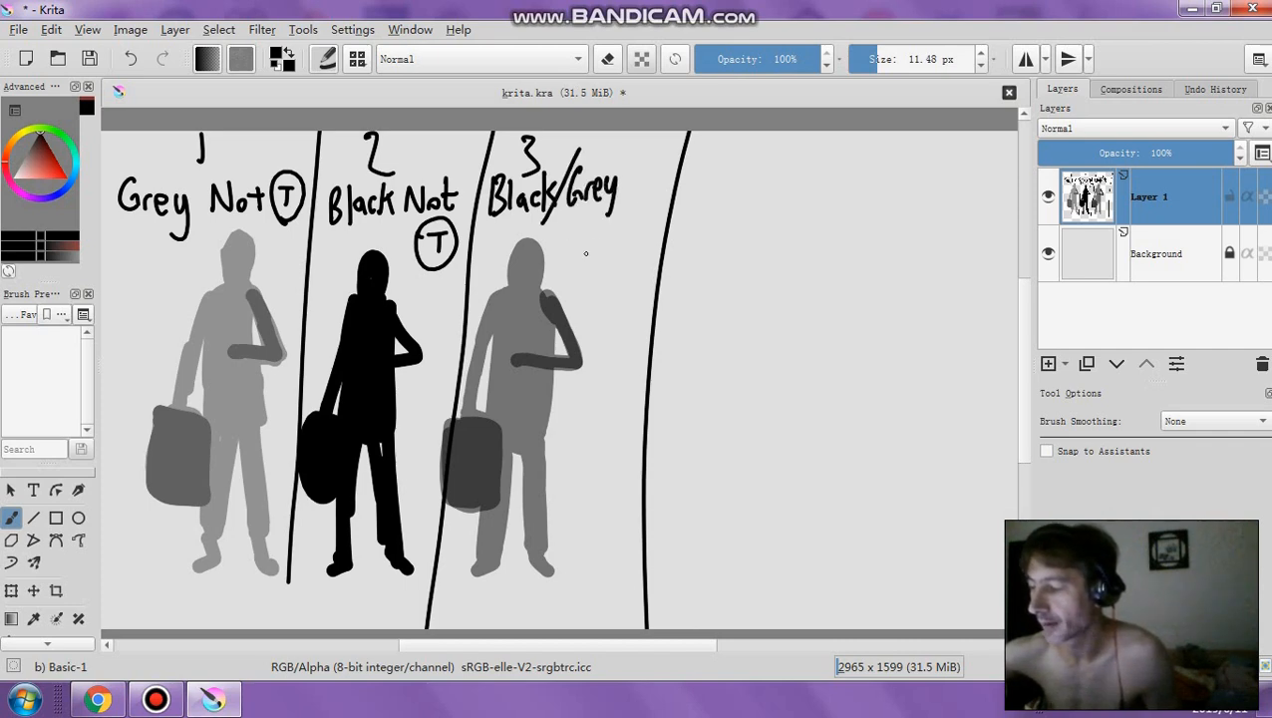
{"action": "mouse_move", "coordinate": [558, 240]}
{"action": "left_mouse_down"}
{"action": "mouse_move", "coordinate": [568, 253]}
{"action": "mouse_move", "coordinate": [586, 240]}
{"action": "left_mouse_up"}
{"action": "mouse_move", "coordinate": [594, 225]}
{"action": "left_mouse_down"}
{"action": "mouse_move", "coordinate": [582, 256]}
{"action": "mouse_move", "coordinate": [612, 227]}
{"action": "left_mouse_up"}
{"action": "mouse_move", "coordinate": [602, 229]}
{"action": "left_mouse_down"}
{"action": "mouse_move", "coordinate": [604, 254]}
{"action": "mouse_move", "coordinate": [624, 257]}
{"action": "mouse_move", "coordinate": [582, 291]}
{"action": "mouse_move", "coordinate": [594, 323]}
{"action": "mouse_move", "coordinate": [632, 269]}
{"action": "mouse_move", "coordinate": [596, 267]}
{"action": "left_mouse_up"}
{"action": "left_click_drag", "start_coordinate": [612, 347], "coordinate": [654, 296]}
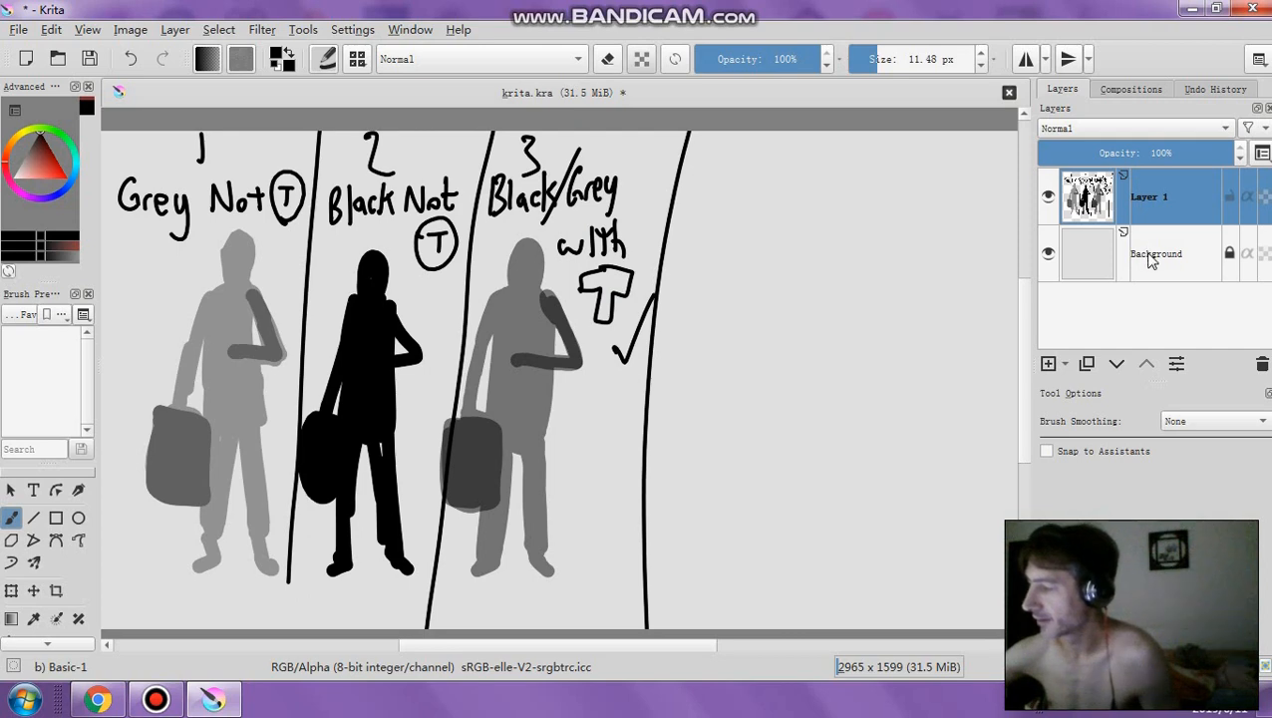
Unlock the Background layer and paint red discs on it behind the first two silhouettes with a 201.71 px brush
{"action": "left_click", "coordinate": [1150, 257]}
{"action": "left_click", "coordinate": [1231, 256]}
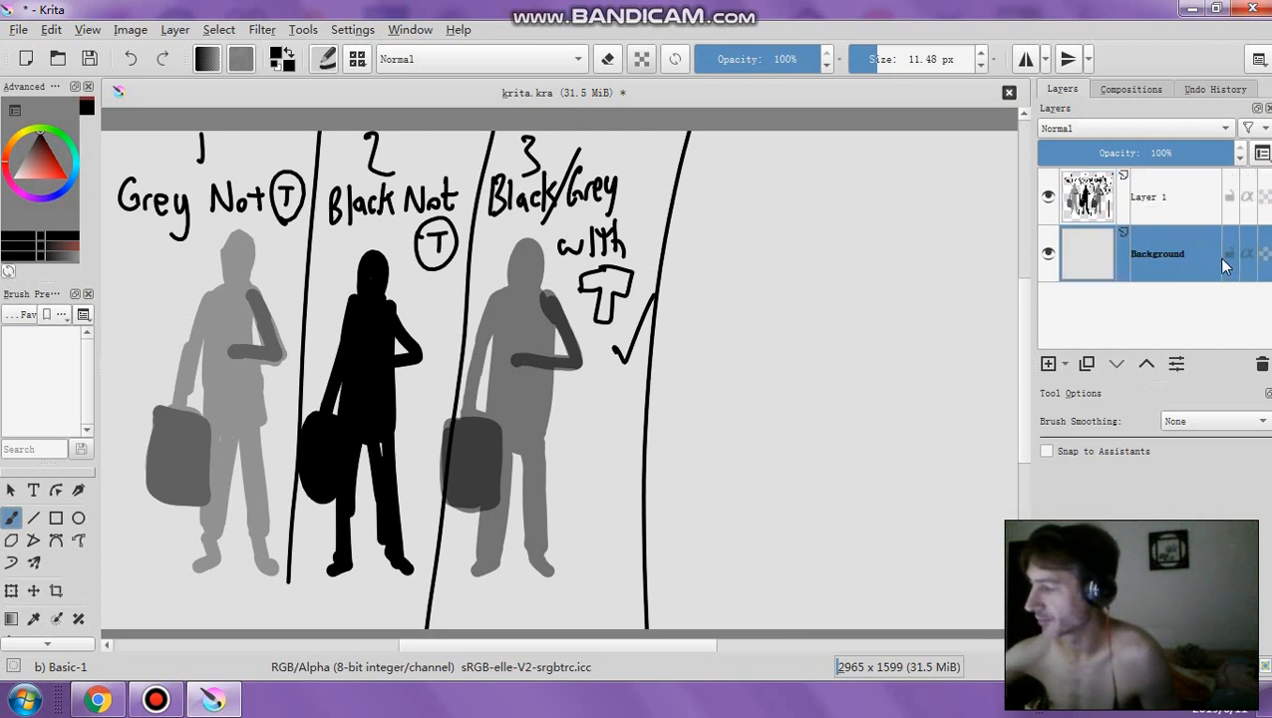
{"action": "left_click", "coordinate": [46, 156]}
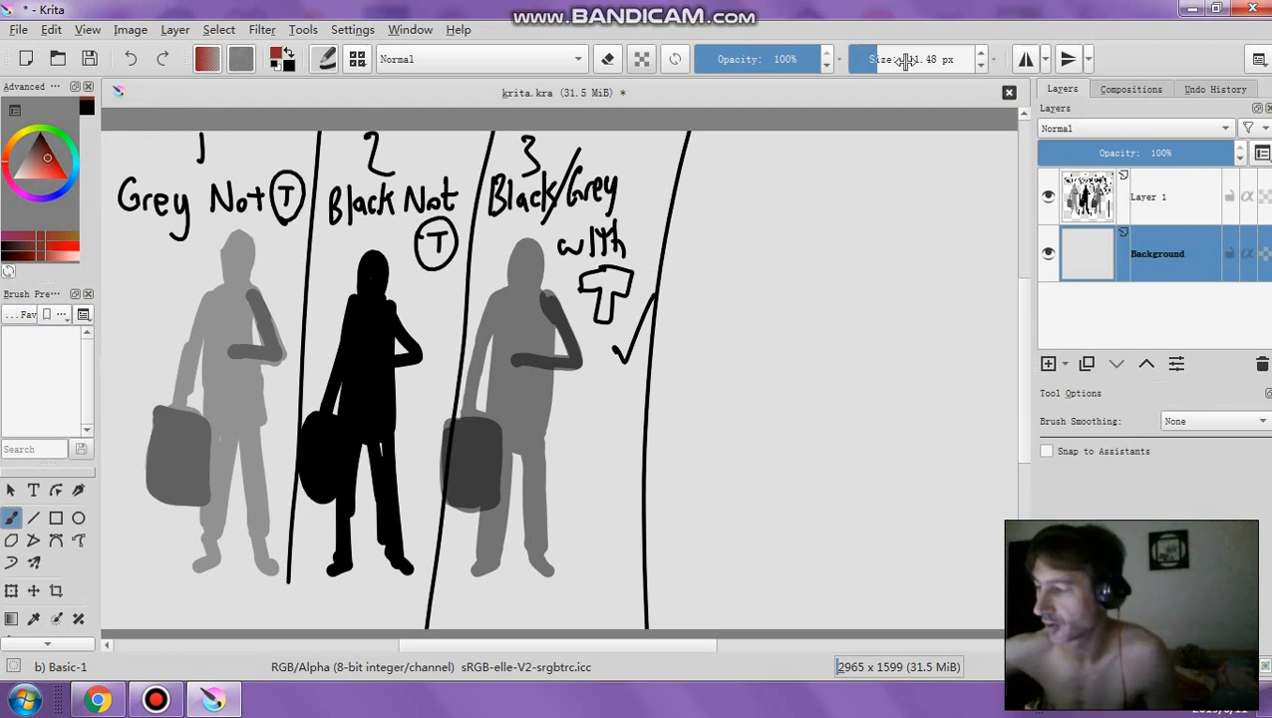
{"action": "left_click_drag", "start_coordinate": [902, 60], "coordinate": [925, 59]}
{"action": "mouse_move", "coordinate": [171, 335]}
{"action": "left_mouse_down"}
{"action": "mouse_move", "coordinate": [199, 347]}
{"action": "mouse_move", "coordinate": [165, 379]}
{"action": "mouse_move", "coordinate": [195, 320]}
{"action": "mouse_move", "coordinate": [196, 388]}
{"action": "mouse_move", "coordinate": [163, 318]}
{"action": "mouse_move", "coordinate": [216, 323]}
{"action": "mouse_move", "coordinate": [191, 408]}
{"action": "mouse_move", "coordinate": [155, 327]}
{"action": "mouse_move", "coordinate": [220, 319]}
{"action": "left_mouse_up"}
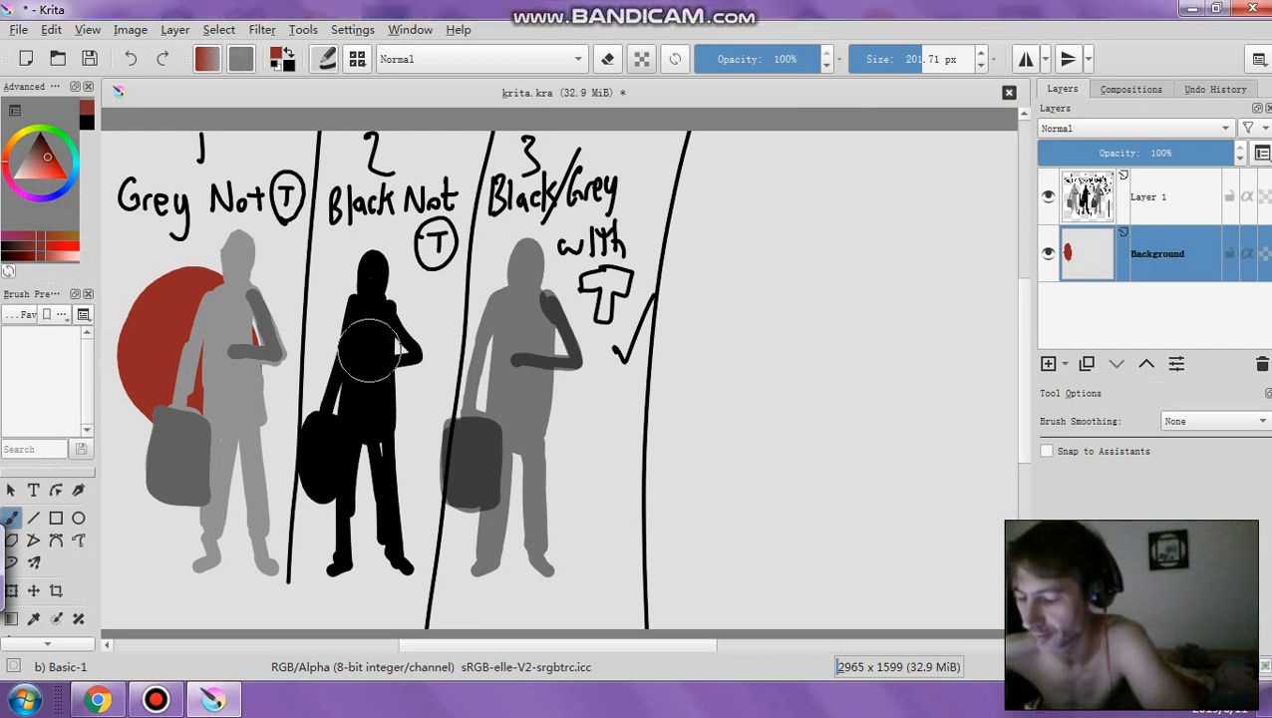
{"action": "mouse_move", "coordinate": [341, 307]}
{"action": "left_mouse_down"}
{"action": "mouse_move", "coordinate": [377, 313]}
{"action": "mouse_move", "coordinate": [405, 352]}
{"action": "mouse_move", "coordinate": [369, 425]}
{"action": "mouse_move", "coordinate": [325, 363]}
{"action": "mouse_move", "coordinate": [373, 326]}
{"action": "mouse_move", "coordinate": [401, 366]}
{"action": "mouse_move", "coordinate": [356, 400]}
{"action": "mouse_move", "coordinate": [329, 368]}
{"action": "mouse_move", "coordinate": [361, 324]}
{"action": "left_mouse_up"}
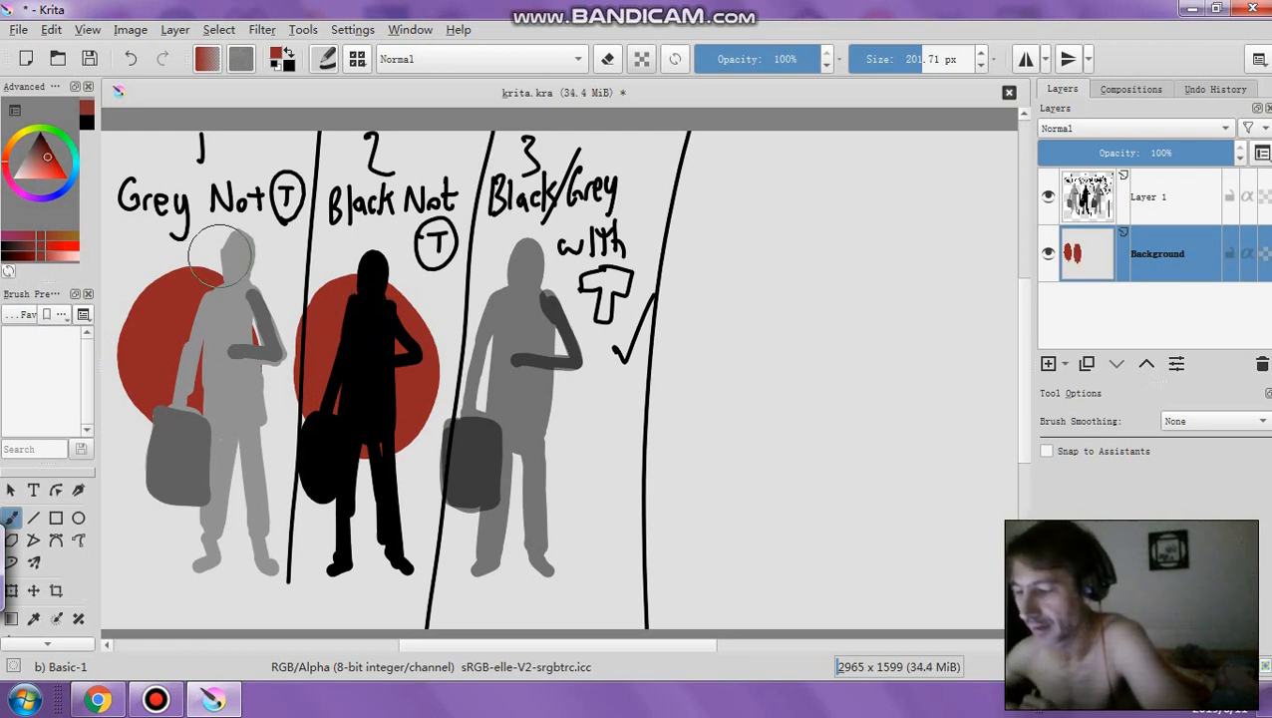
Reduce the brush to 8.37 px and underline in red the "Not" and circled T parts of the first two captions
{"action": "left_click", "coordinate": [875, 58]}
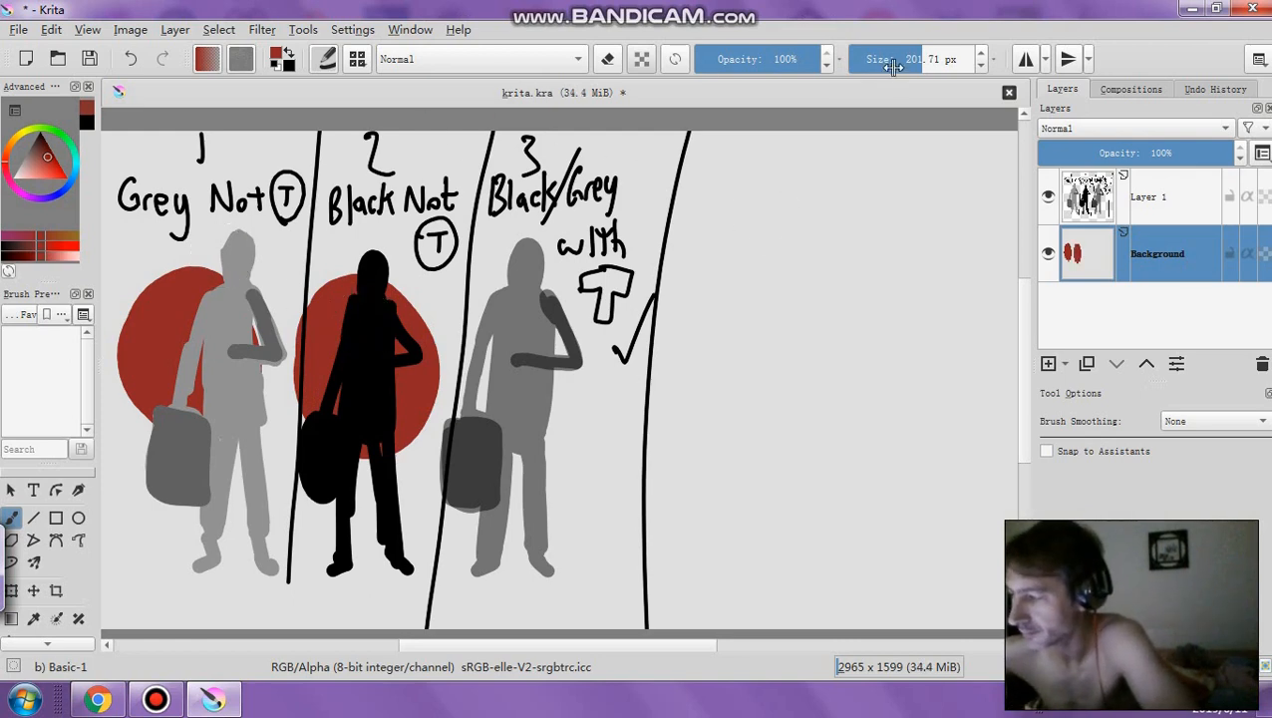
{"action": "left_click", "coordinate": [865, 59]}
{"action": "mouse_move", "coordinate": [213, 211]}
{"action": "left_mouse_down"}
{"action": "mouse_move", "coordinate": [275, 215]}
{"action": "mouse_move", "coordinate": [211, 213]}
{"action": "left_mouse_up"}
{"action": "left_click_drag", "start_coordinate": [405, 215], "coordinate": [458, 213]}
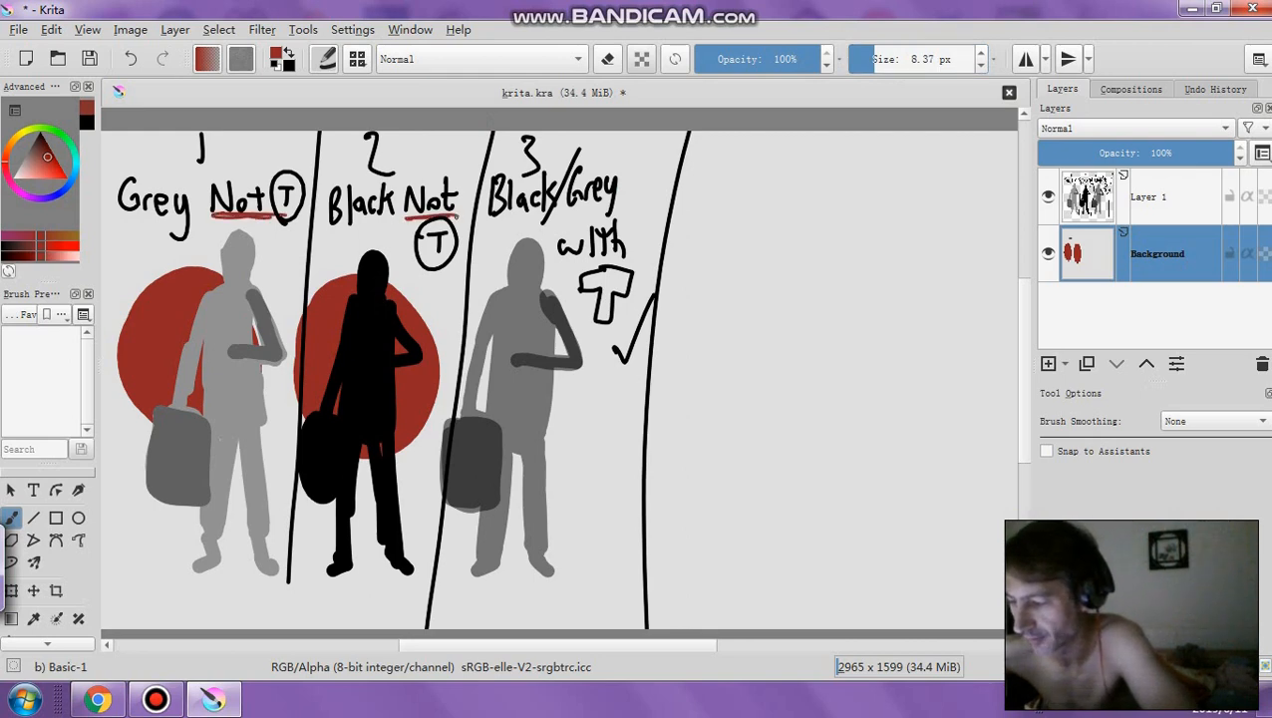
{"action": "left_click_drag", "start_coordinate": [417, 266], "coordinate": [466, 265]}
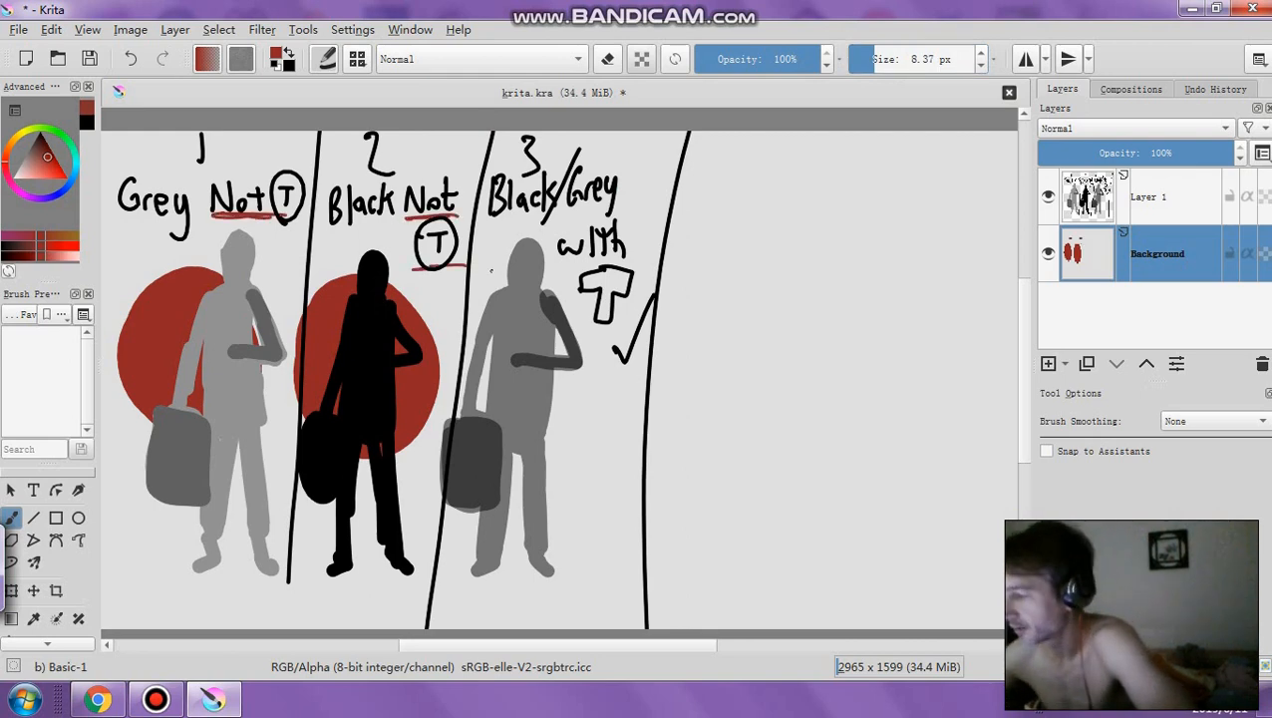
Set the brush size to 320.31 px and paint a red disc behind the third silhouette
{"action": "left_click_drag", "start_coordinate": [877, 59], "coordinate": [932, 60]}
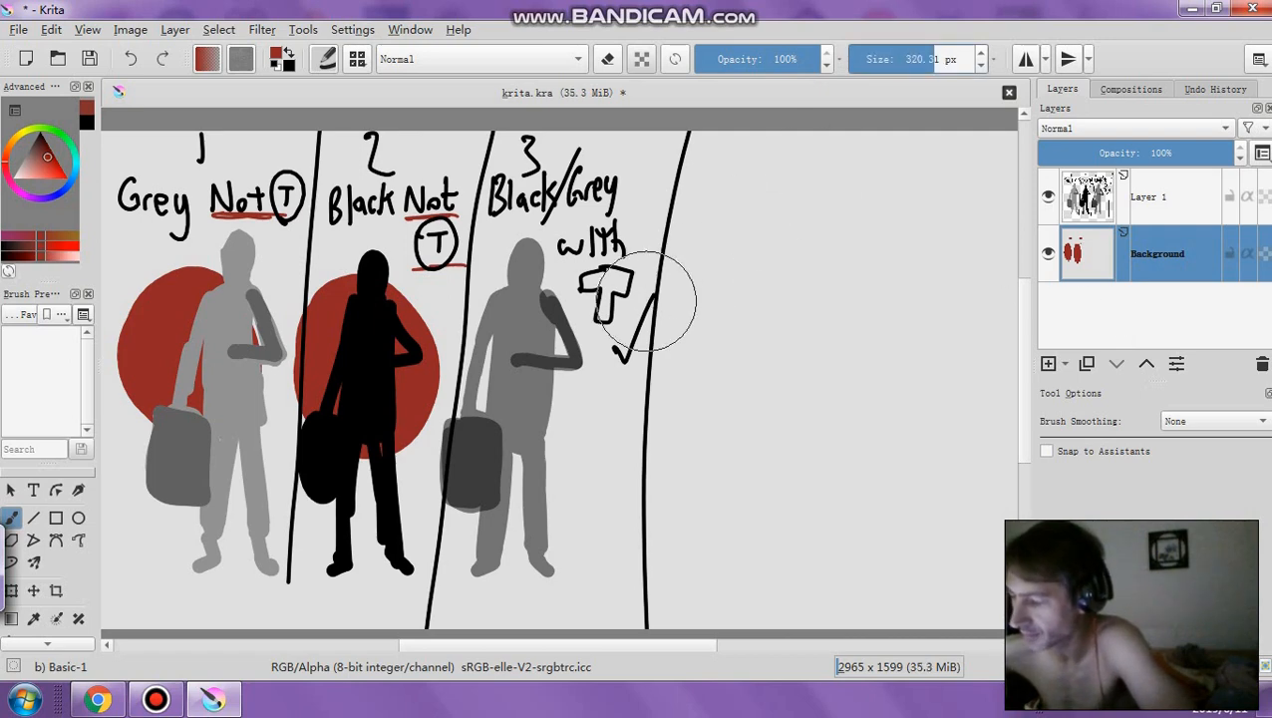
{"action": "mouse_move", "coordinate": [528, 309]}
{"action": "left_mouse_down"}
{"action": "mouse_move", "coordinate": [535, 410]}
{"action": "mouse_move", "coordinate": [522, 335]}
{"action": "mouse_move", "coordinate": [583, 366]}
{"action": "left_mouse_up"}
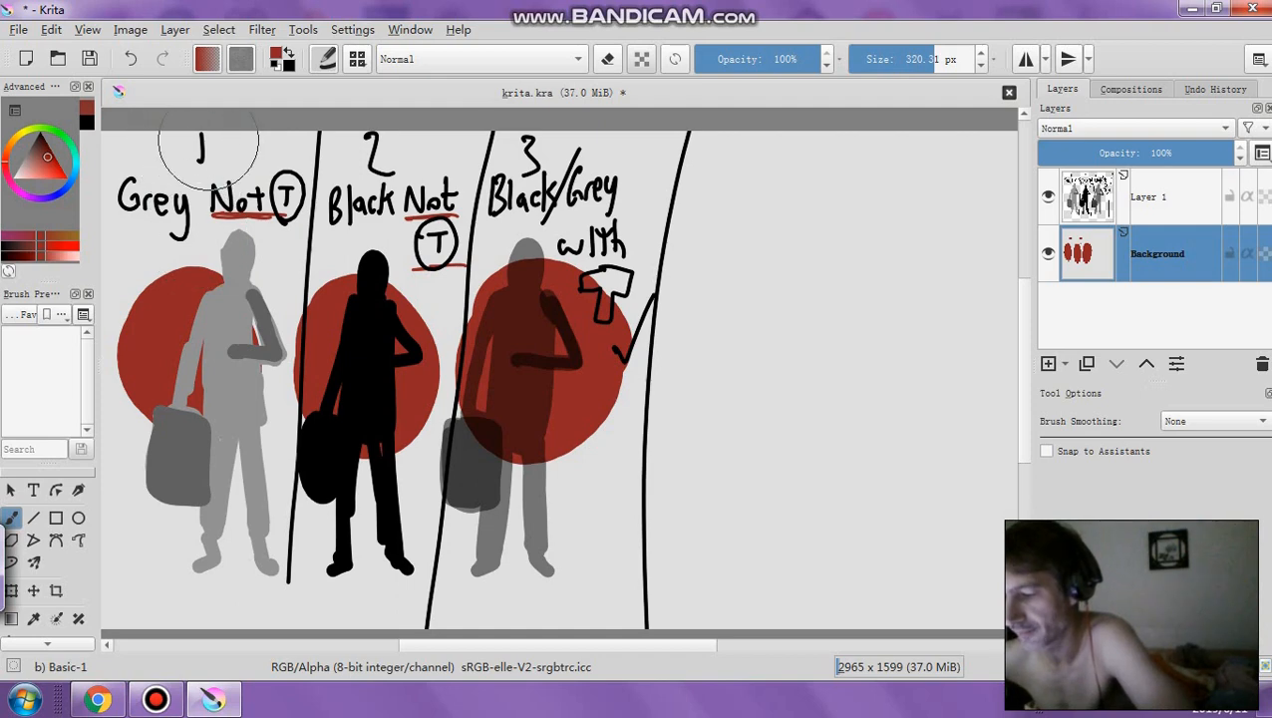
Switch to green at 50.01 px and paint rings around the numbers 1 and 3
{"action": "left_click", "coordinate": [894, 60]}
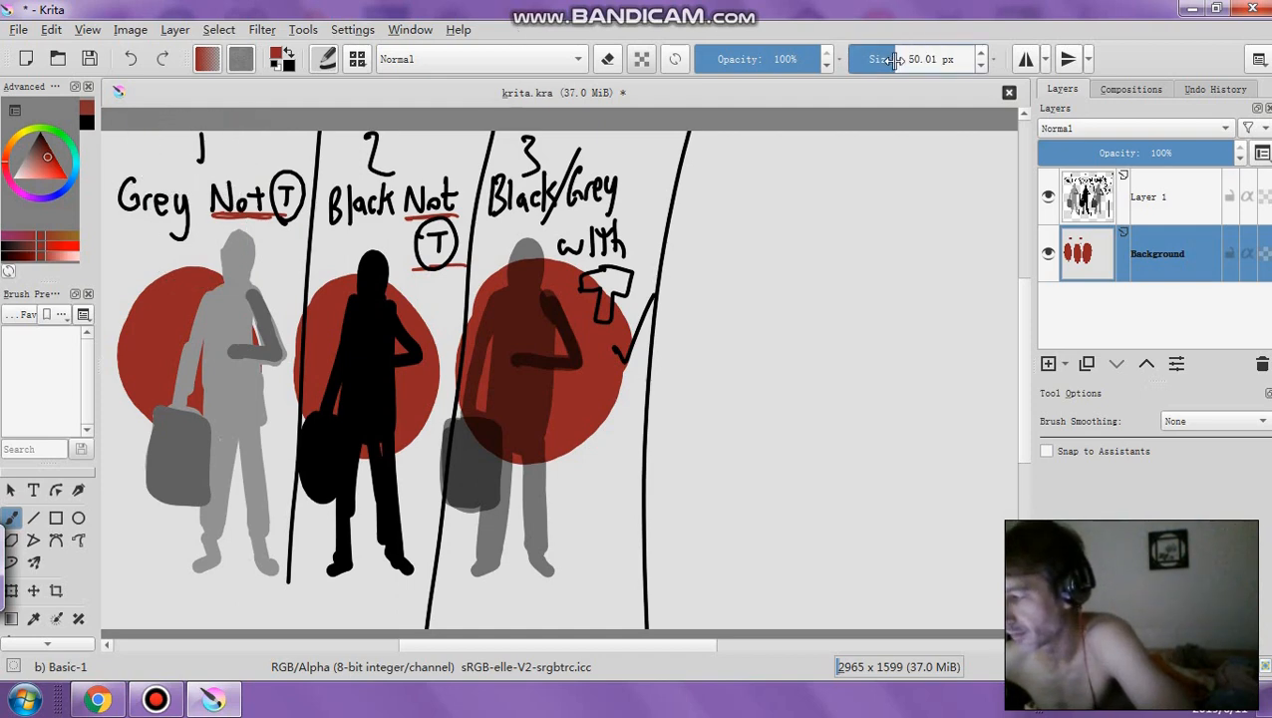
{"action": "mouse_move", "coordinate": [45, 130]}
{"action": "left_mouse_down"}
{"action": "mouse_move", "coordinate": [56, 161]}
{"action": "mouse_move", "coordinate": [165, 141]}
{"action": "left_mouse_up"}
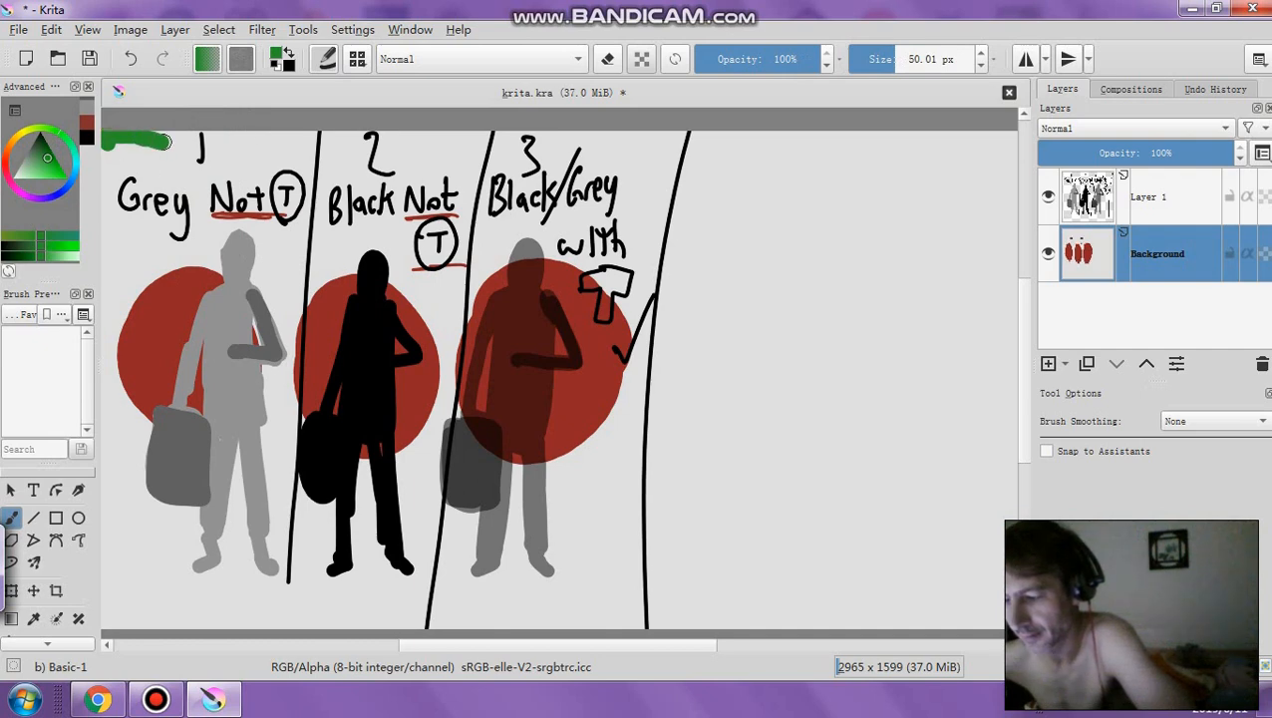
{"action": "mouse_move", "coordinate": [244, 142]}
{"action": "left_mouse_down"}
{"action": "mouse_move", "coordinate": [275, 142]}
{"action": "mouse_move", "coordinate": [214, 175]}
{"action": "mouse_move", "coordinate": [158, 146]}
{"action": "left_mouse_up"}
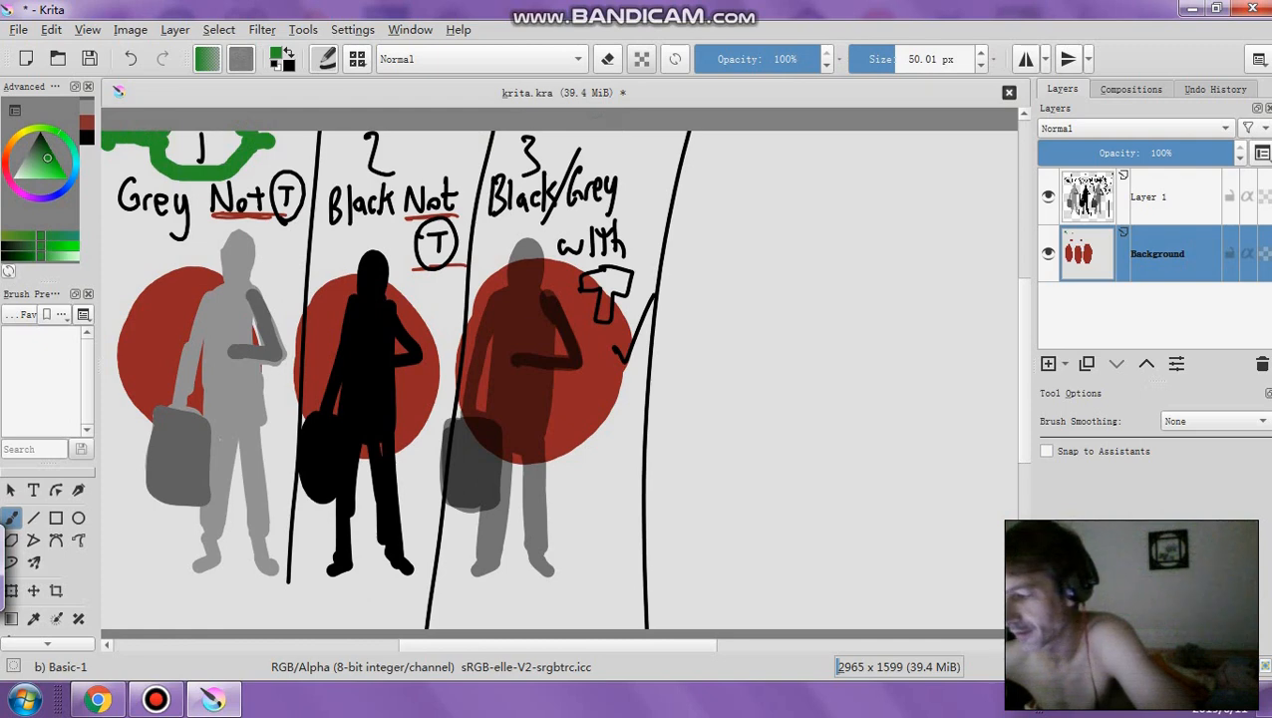
{"action": "mouse_move", "coordinate": [554, 130]}
{"action": "left_mouse_down"}
{"action": "mouse_move", "coordinate": [577, 165]}
{"action": "mouse_move", "coordinate": [545, 182]}
{"action": "mouse_move", "coordinate": [490, 157]}
{"action": "mouse_move", "coordinate": [558, 132]}
{"action": "left_mouse_up"}
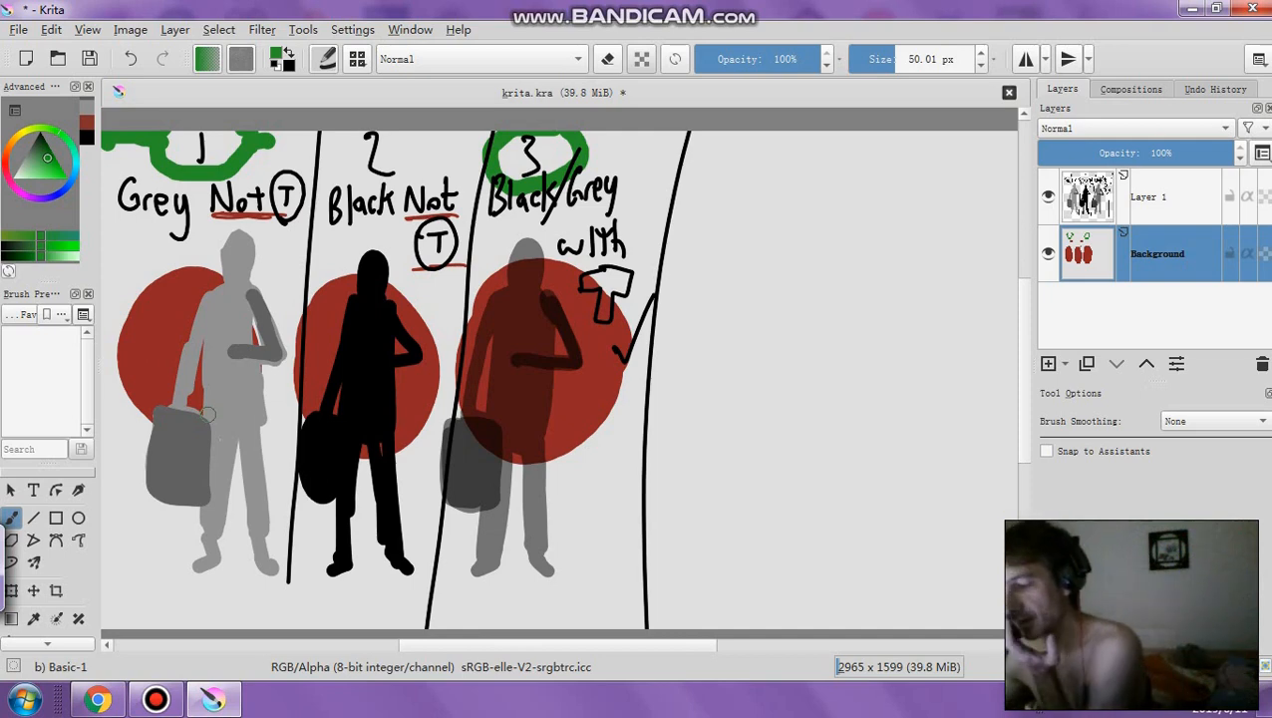
Set the brush to blue at 51% opacity and 6.65 px, and sketch large loops around the first two silhouettes
{"action": "mouse_move", "coordinate": [768, 57]}
{"action": "left_mouse_down"}
{"action": "mouse_move", "coordinate": [790, 55]}
{"action": "mouse_move", "coordinate": [738, 56]}
{"action": "mouse_move", "coordinate": [783, 57]}
{"action": "mouse_move", "coordinate": [765, 57]}
{"action": "left_mouse_up"}
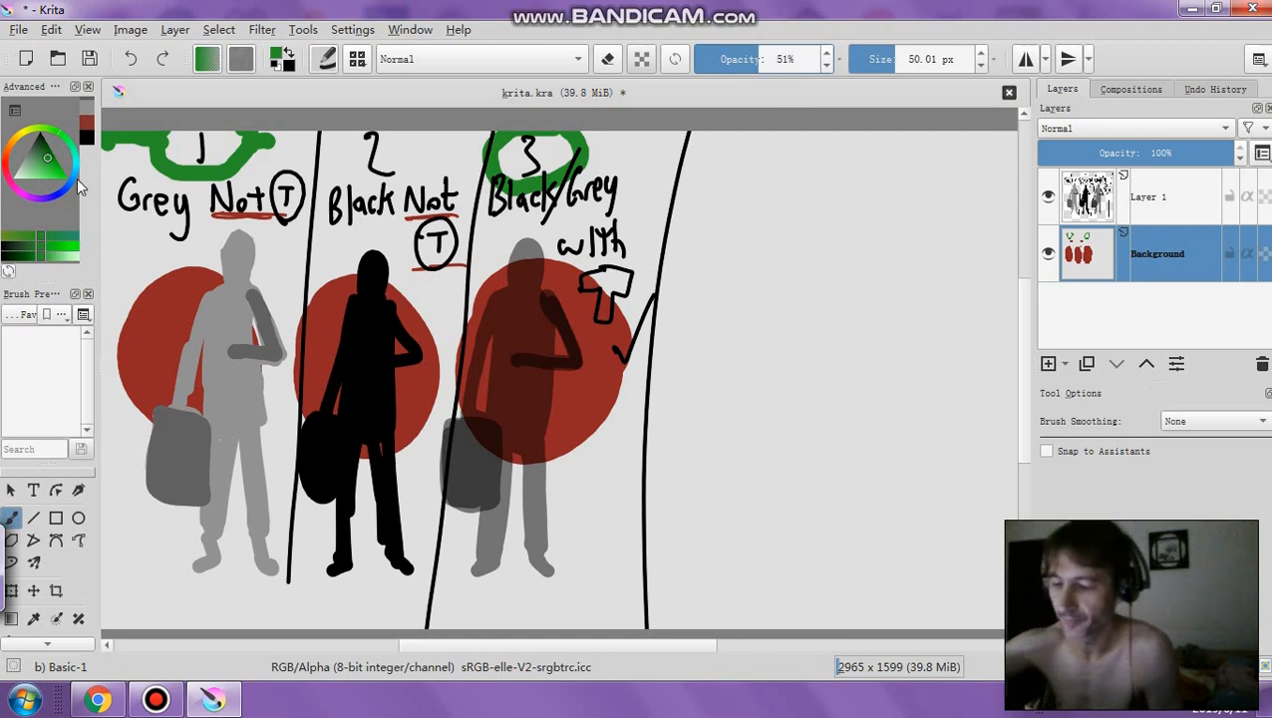
{"action": "left_click_drag", "start_coordinate": [77, 177], "coordinate": [70, 180]}
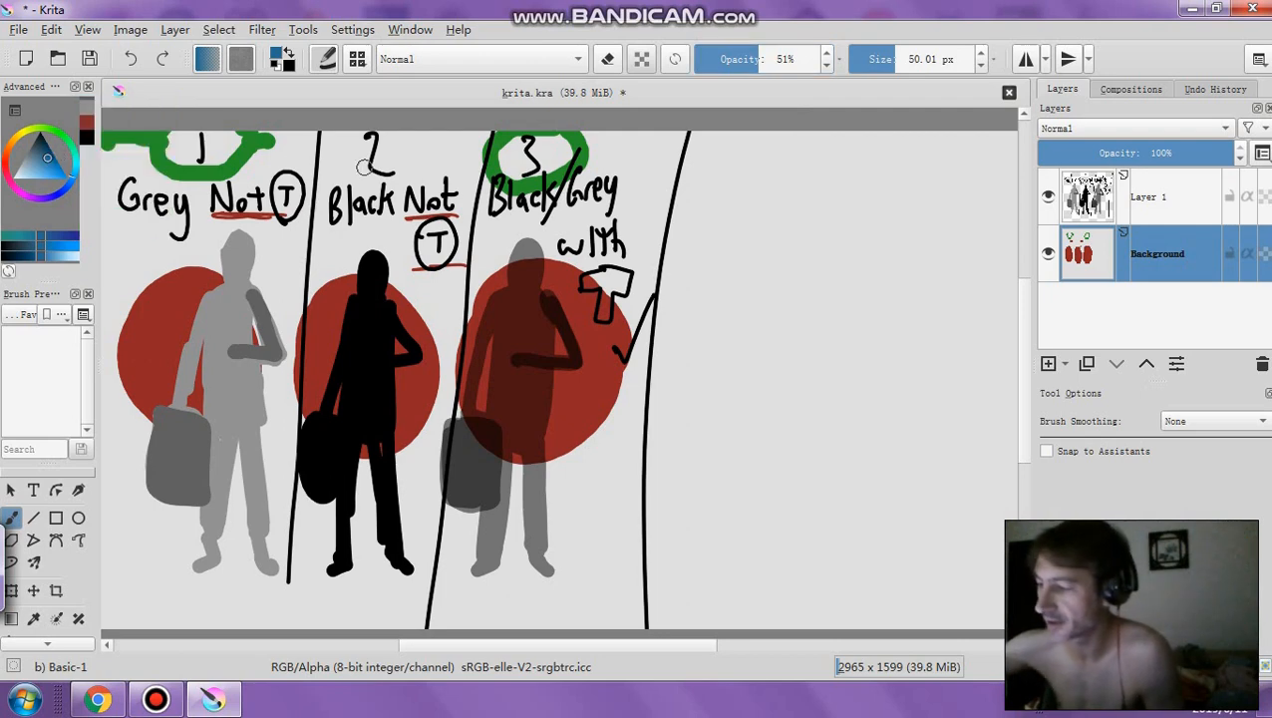
{"action": "left_click", "coordinate": [866, 57]}
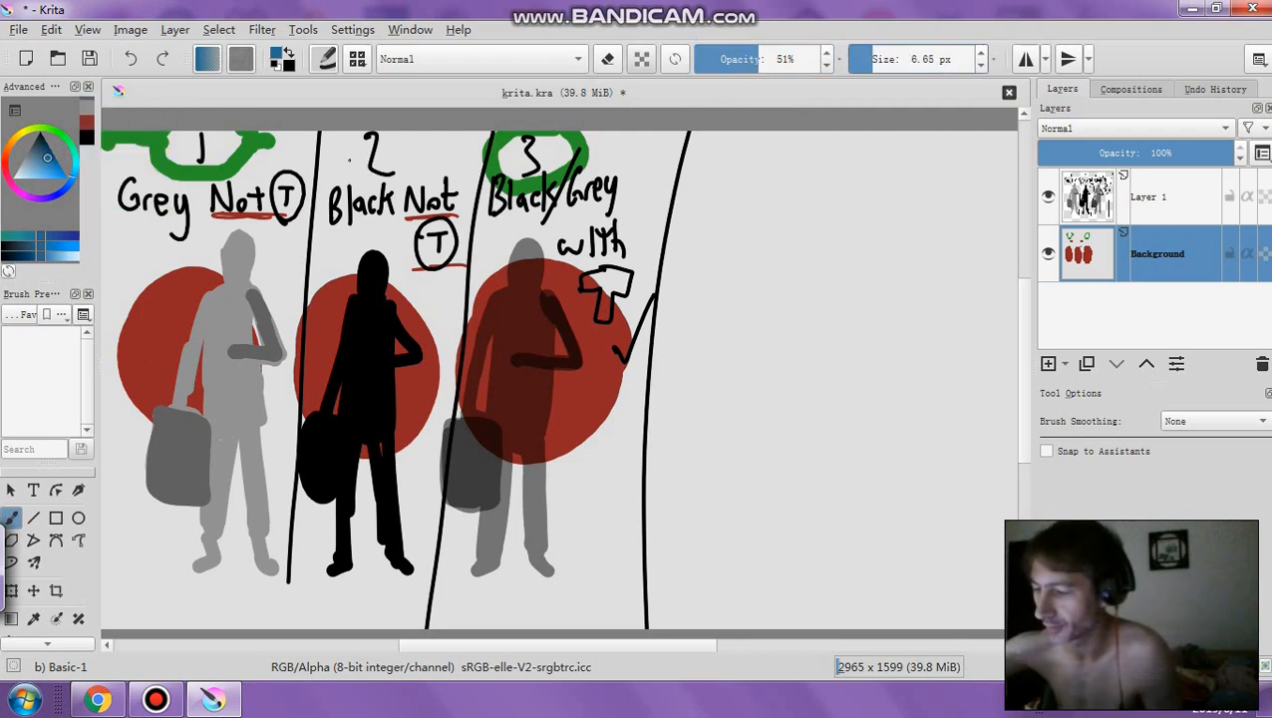
{"action": "mouse_move", "coordinate": [411, 130]}
{"action": "left_mouse_down"}
{"action": "mouse_move", "coordinate": [450, 171]}
{"action": "mouse_move", "coordinate": [439, 359]}
{"action": "mouse_move", "coordinate": [120, 351]}
{"action": "mouse_move", "coordinate": [448, 209]}
{"action": "mouse_move", "coordinate": [134, 399]}
{"action": "mouse_move", "coordinate": [429, 329]}
{"action": "mouse_move", "coordinate": [150, 214]}
{"action": "left_mouse_up"}
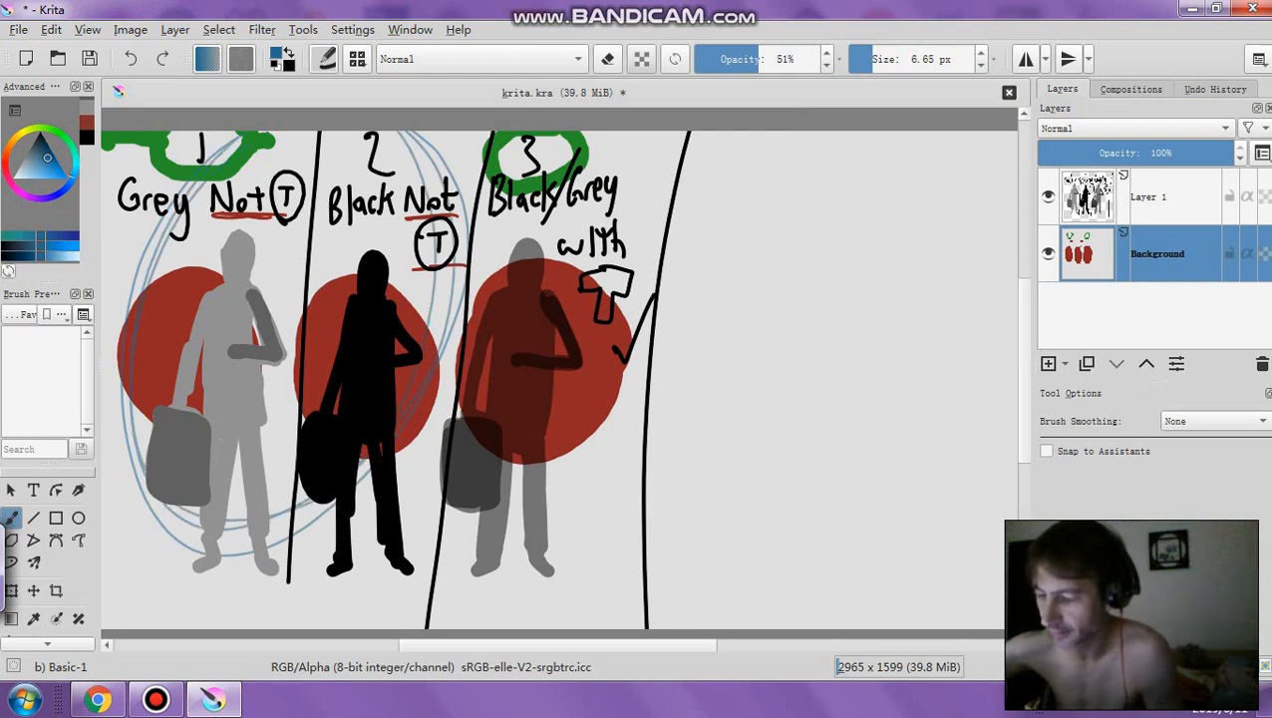
Increase the brush size to 19.84 px and go over the blue loops around the first two silhouettes
{"action": "key", "text": "bracketright"}
{"action": "key", "text": "bracketright"}
{"action": "key", "text": "bracketright"}
{"action": "key", "text": "bracketright"}
{"action": "key", "text": "bracketright"}
{"action": "key", "text": "bracketright"}
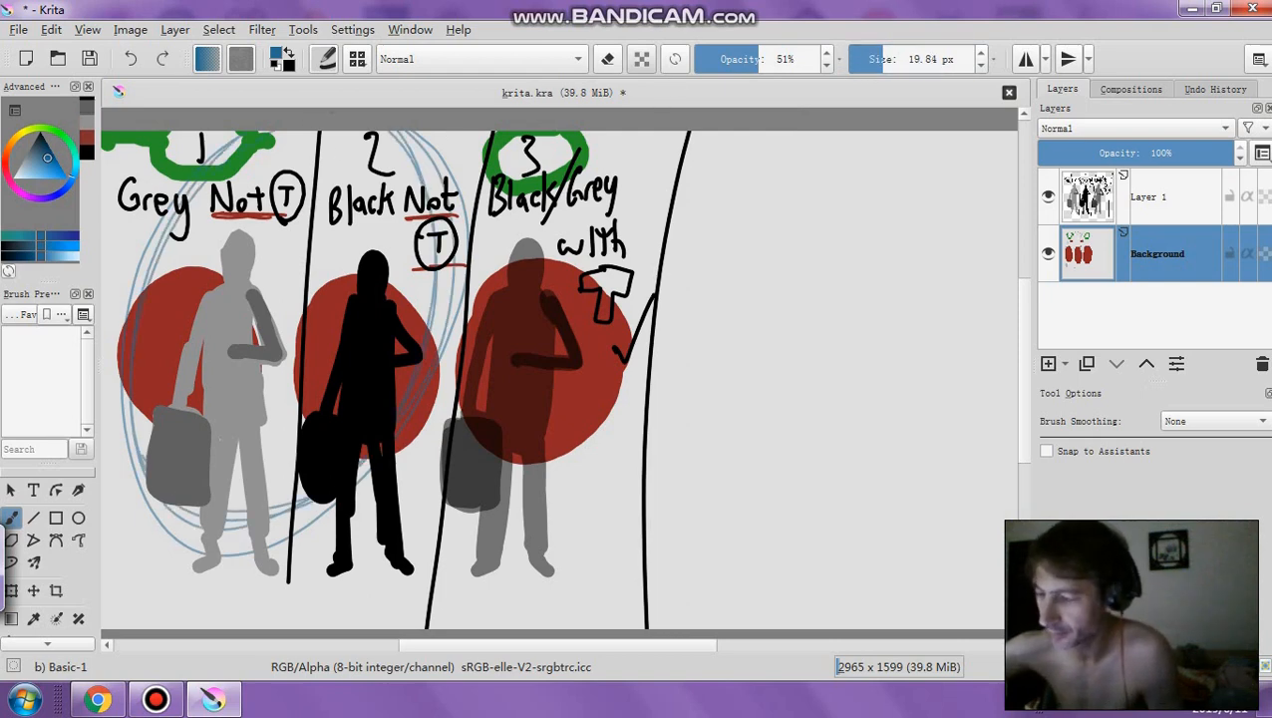
{"action": "mouse_move", "coordinate": [411, 131]}
{"action": "left_mouse_down"}
{"action": "mouse_move", "coordinate": [437, 299]}
{"action": "mouse_move", "coordinate": [185, 553]}
{"action": "mouse_move", "coordinate": [229, 140]}
{"action": "left_mouse_up"}
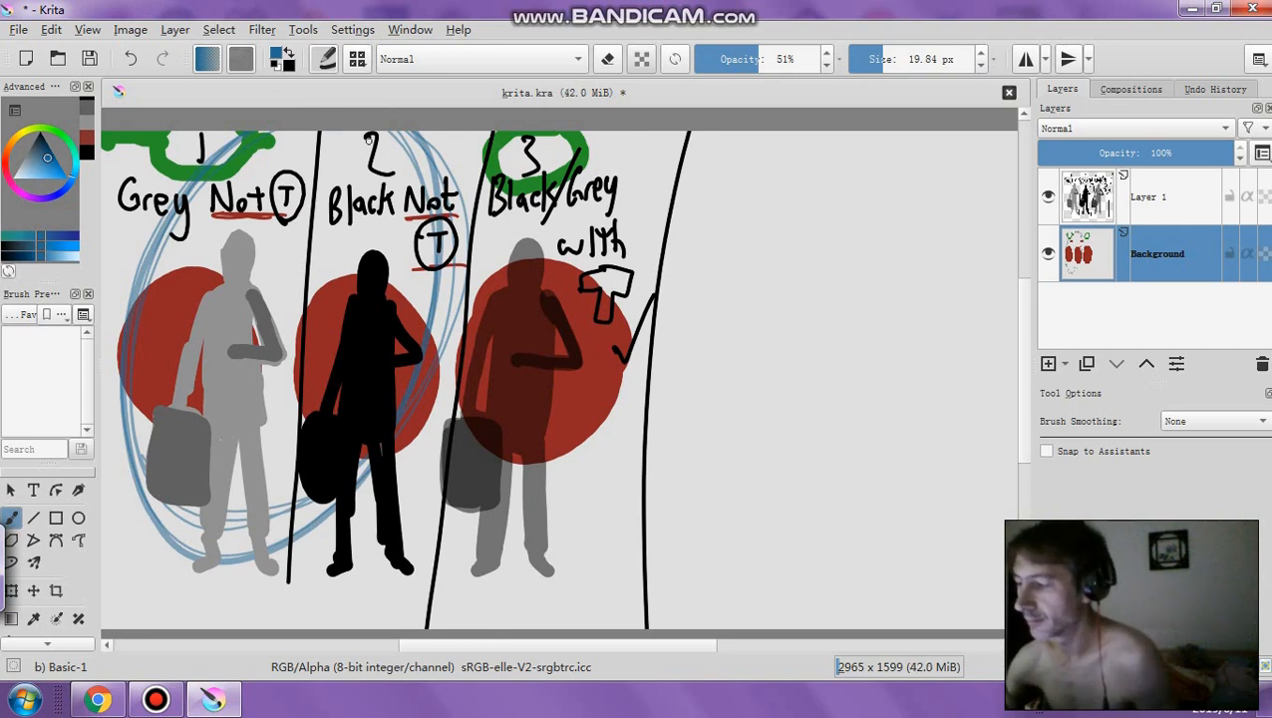
Set the brush to purple at 100% opacity and draw an arrow at the lower right of the third silhouette, pointing at it
{"action": "left_click_drag", "start_coordinate": [774, 59], "coordinate": [876, 40]}
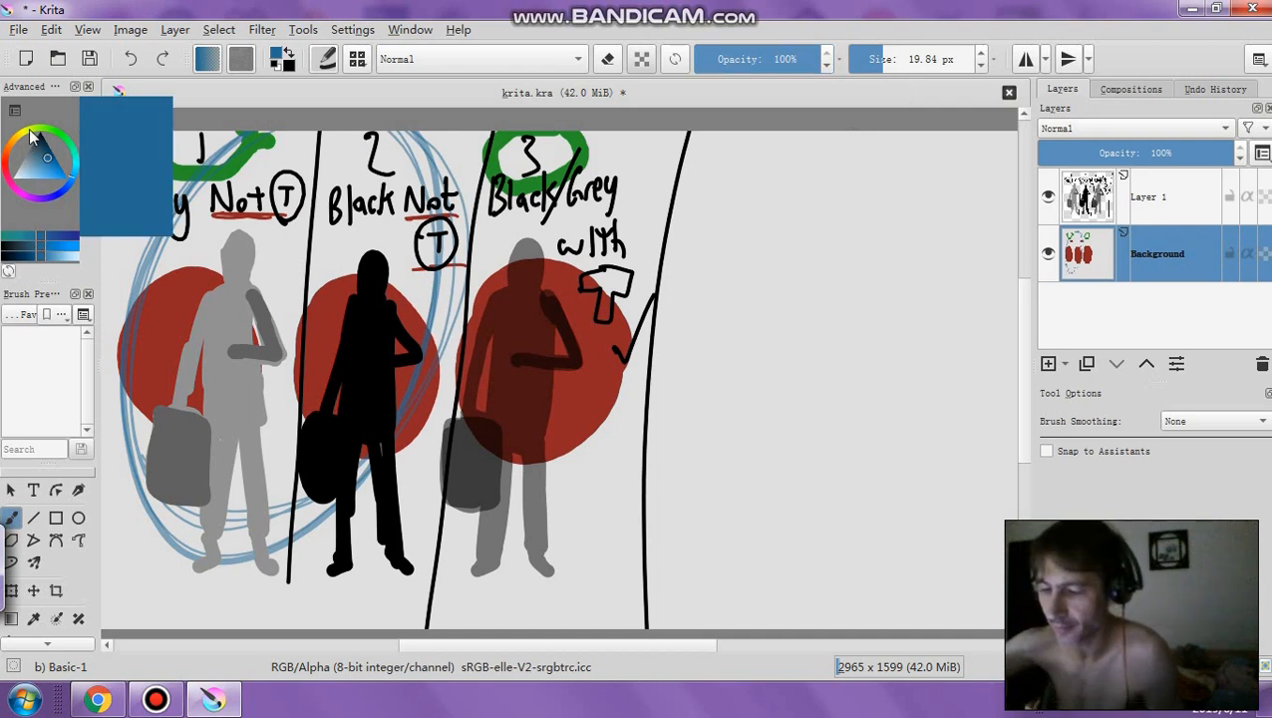
{"action": "left_click", "coordinate": [53, 198]}
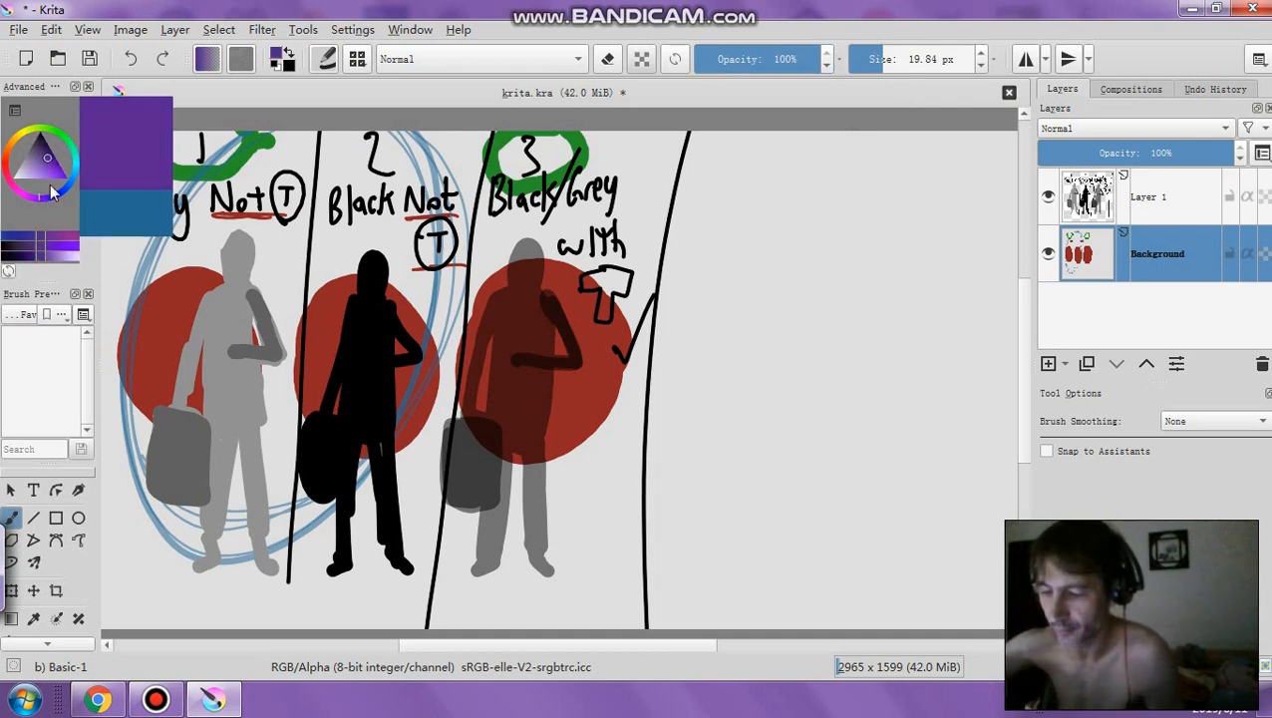
{"action": "mouse_move", "coordinate": [605, 532]}
{"action": "left_mouse_down"}
{"action": "mouse_move", "coordinate": [571, 489]}
{"action": "mouse_move", "coordinate": [576, 500]}
{"action": "mouse_move", "coordinate": [578, 483]}
{"action": "mouse_move", "coordinate": [598, 527]}
{"action": "mouse_move", "coordinate": [638, 560]}
{"action": "left_mouse_up"}
{"action": "left_click_drag", "start_coordinate": [583, 486], "coordinate": [577, 517]}
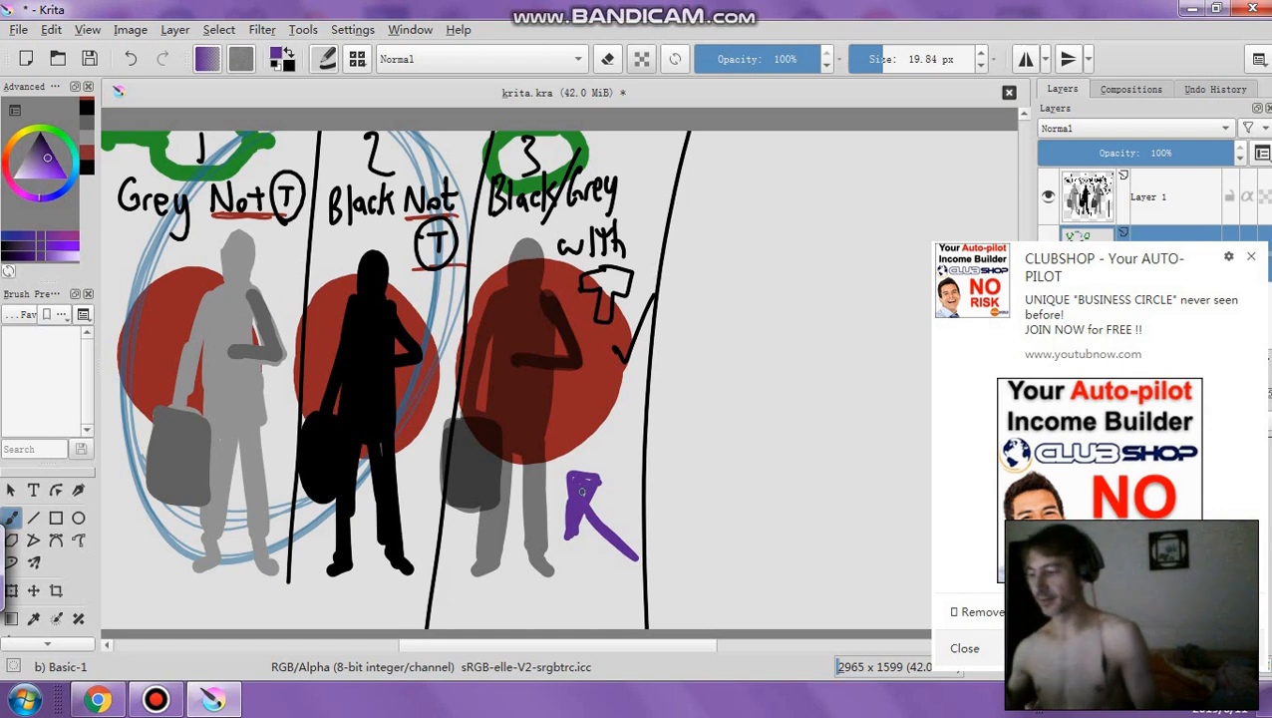
Dismiss the pop-up advertisement and change the brush colour to a neutral light grey
{"action": "left_click", "coordinate": [1250, 261]}
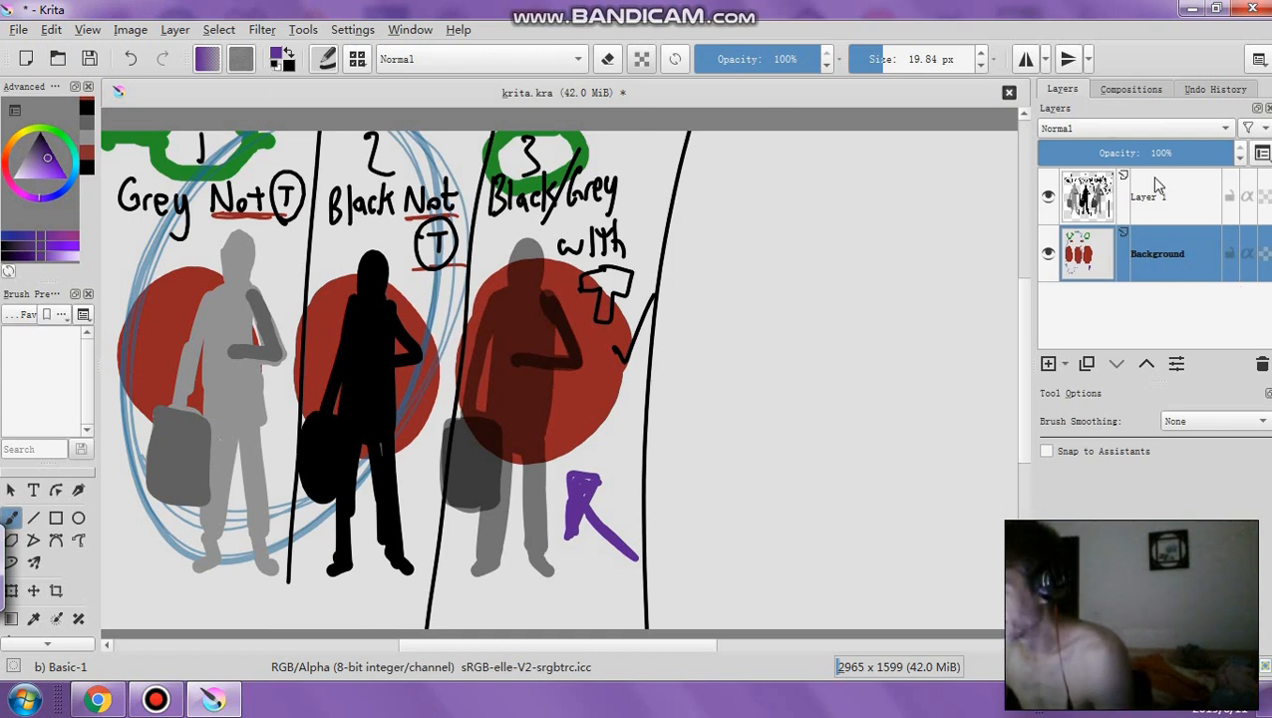
{"action": "left_click_drag", "start_coordinate": [64, 139], "coordinate": [2, 162]}
{"action": "left_click", "coordinate": [1251, 291]}
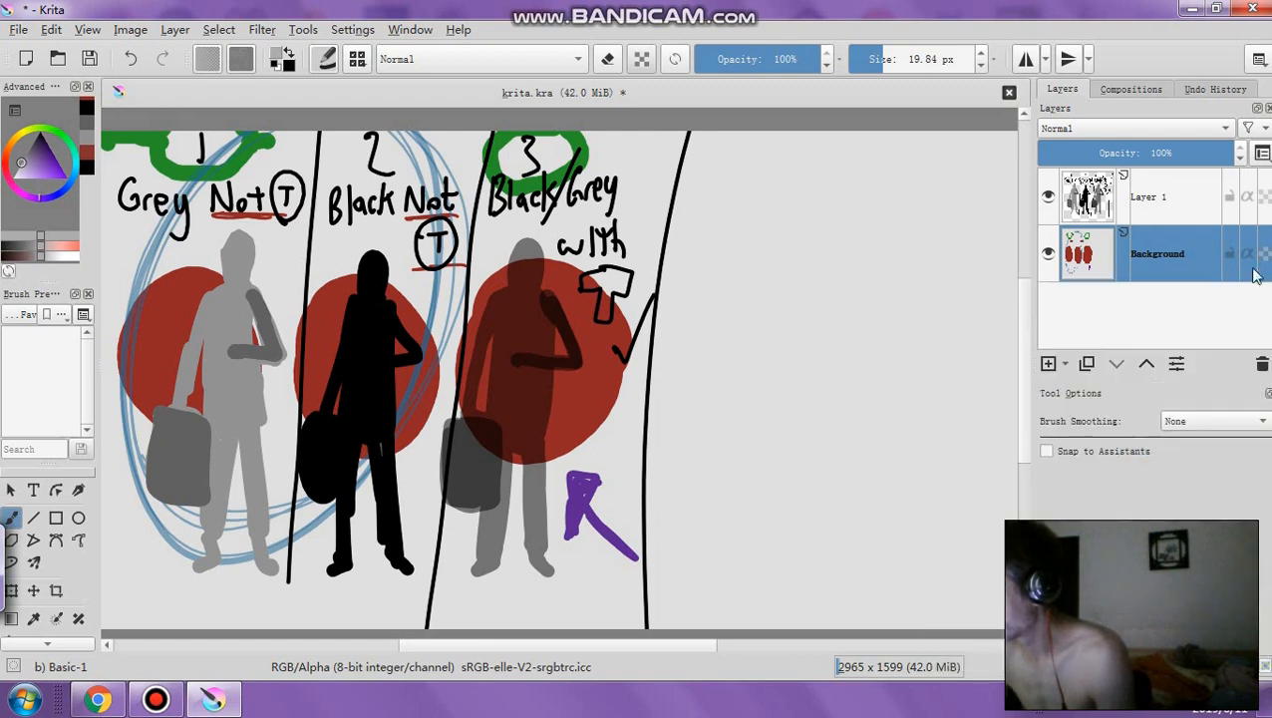
{"action": "left_click", "coordinate": [1250, 277]}
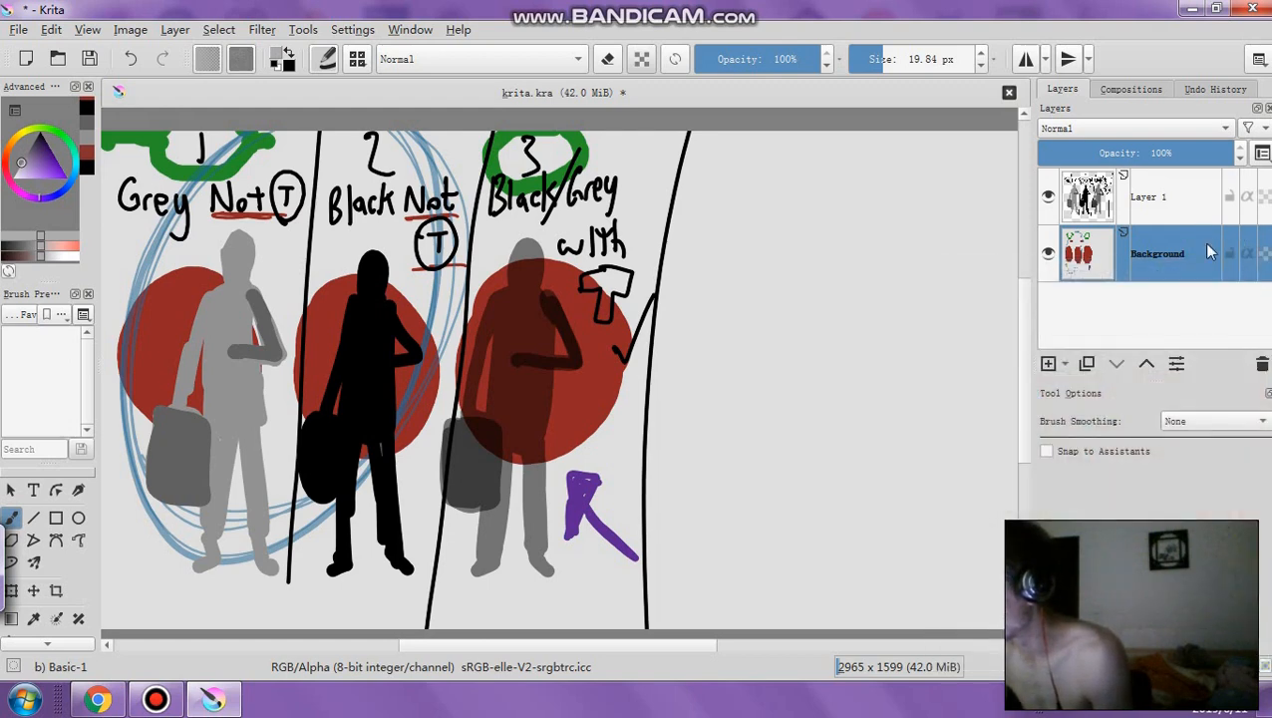
Remove Layer 1, which holds the silhouettes and their labels, from the image
{"action": "left_click", "coordinate": [1167, 198]}
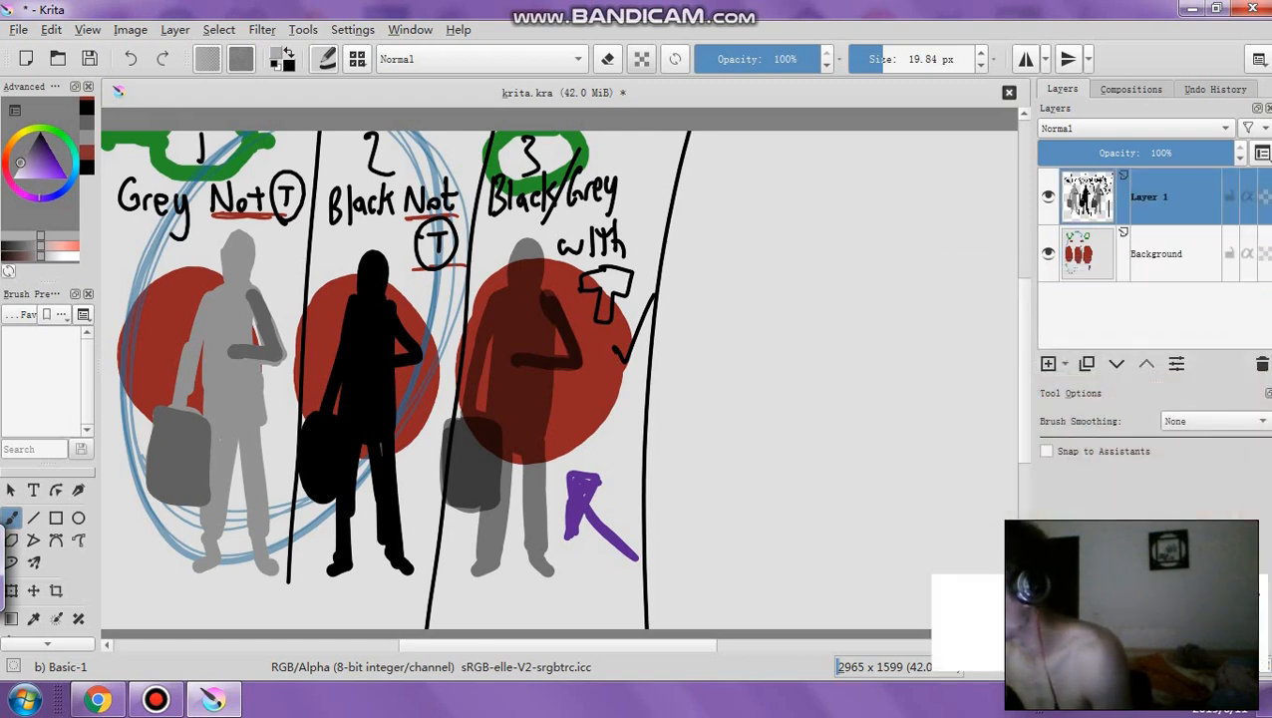
{"action": "right_click", "coordinate": [1170, 193]}
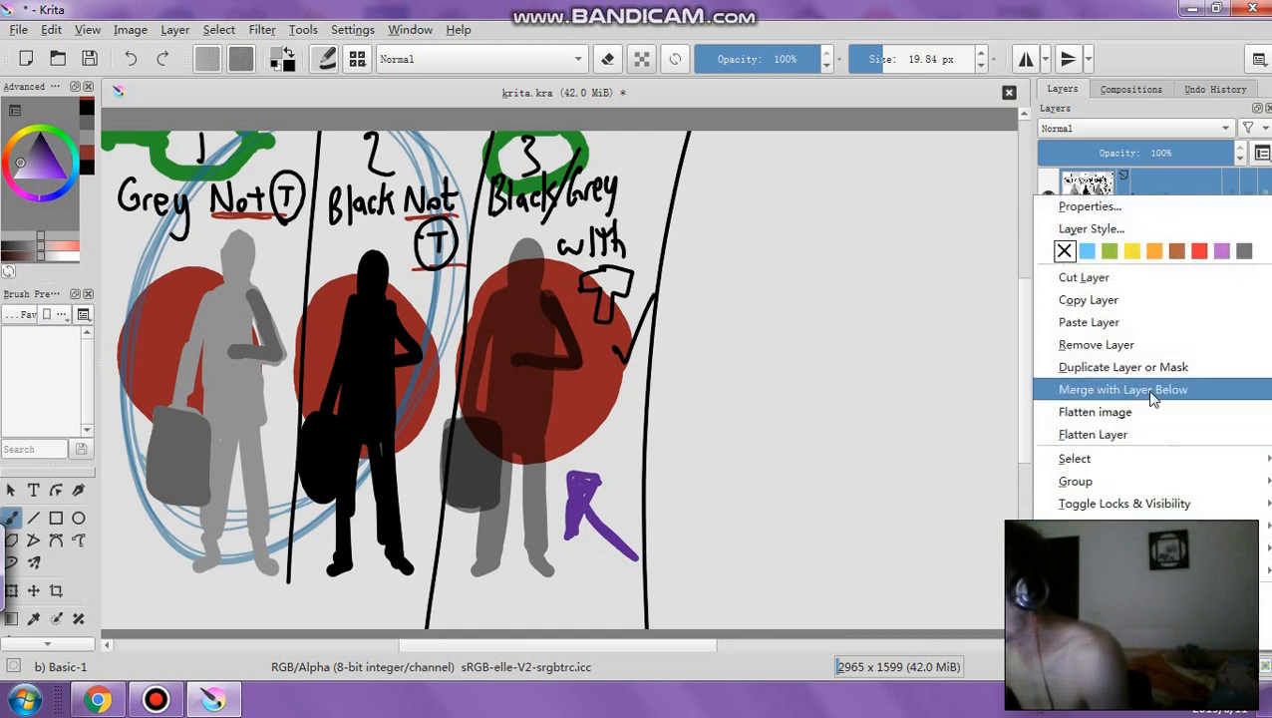
{"action": "left_click", "coordinate": [1146, 342]}
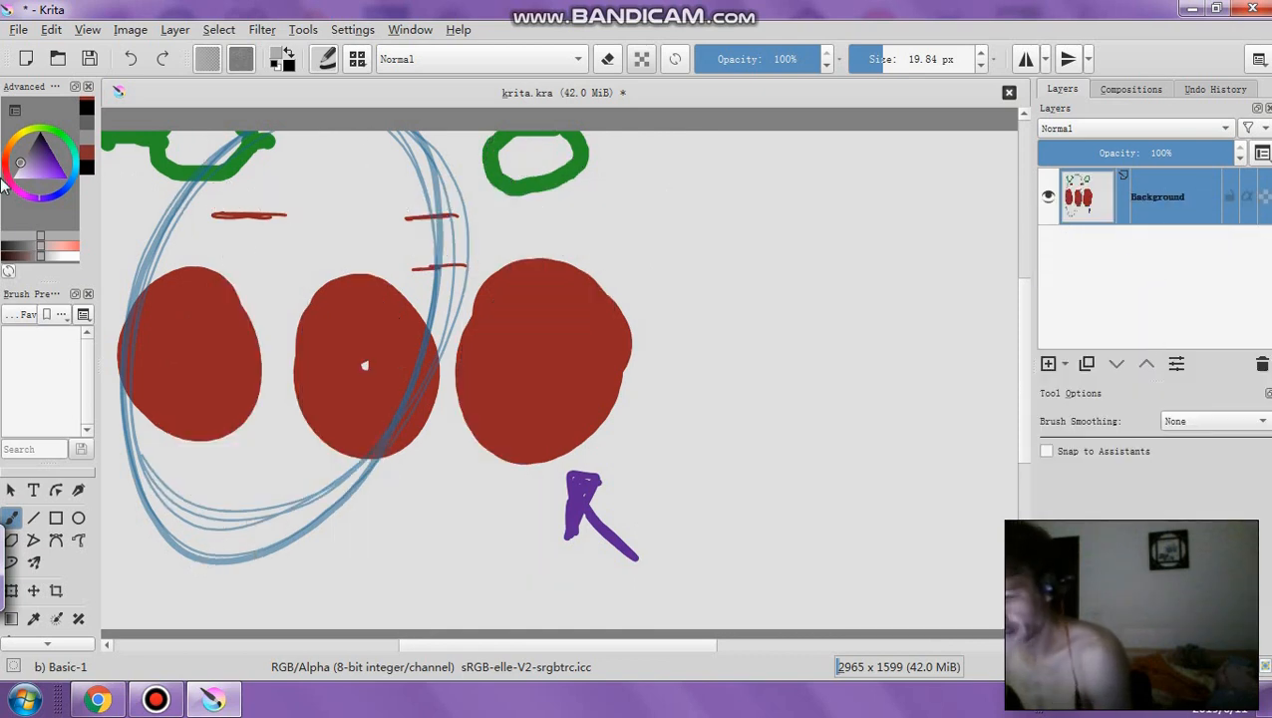
Enlarge the brush to 716.28 px and paint light grey over the remaining artwork on the Background layer
{"action": "left_click", "coordinate": [925, 59]}
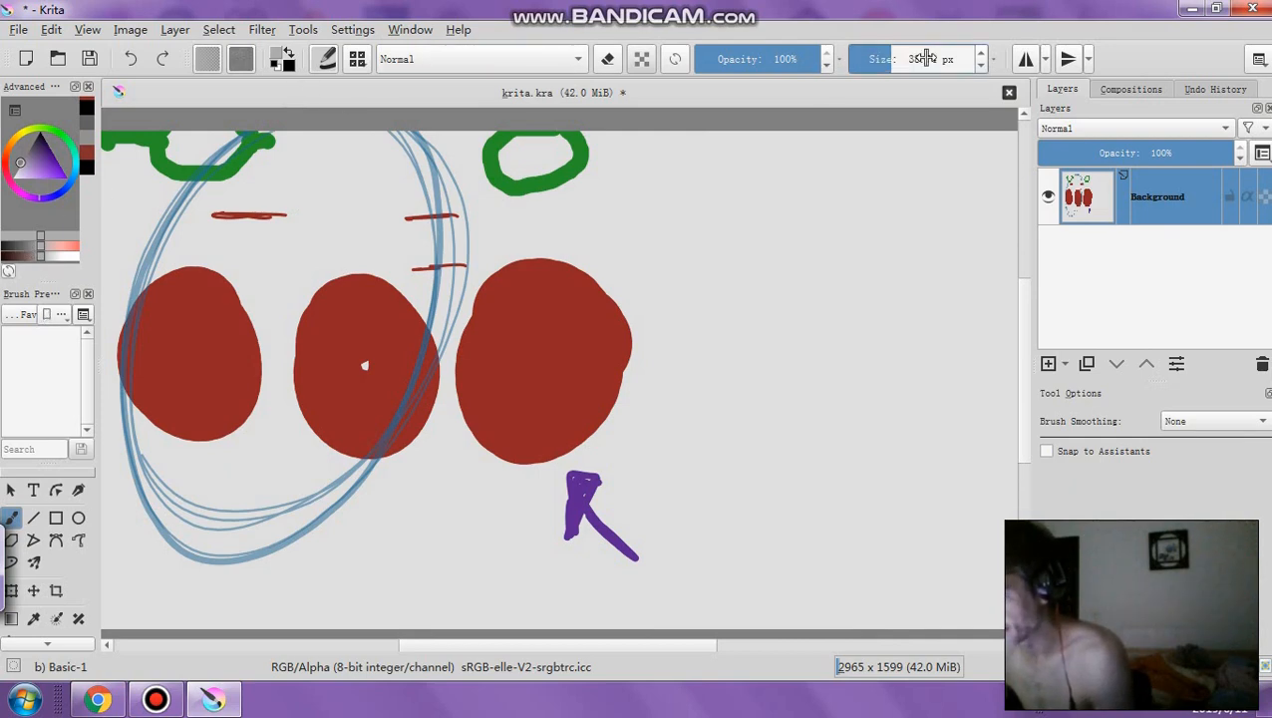
{"action": "left_click_drag", "start_coordinate": [926, 59], "coordinate": [960, 59]}
{"action": "mouse_move", "coordinate": [734, 182]}
{"action": "left_mouse_down"}
{"action": "mouse_move", "coordinate": [22, 195]}
{"action": "mouse_move", "coordinate": [920, 335]}
{"action": "mouse_move", "coordinate": [640, 436]}
{"action": "mouse_move", "coordinate": [817, 698]}
{"action": "mouse_move", "coordinate": [977, 638]}
{"action": "mouse_move", "coordinate": [1014, 534]}
{"action": "mouse_move", "coordinate": [653, 304]}
{"action": "mouse_move", "coordinate": [1027, 190]}
{"action": "mouse_move", "coordinate": [1057, 379]}
{"action": "left_mouse_up"}
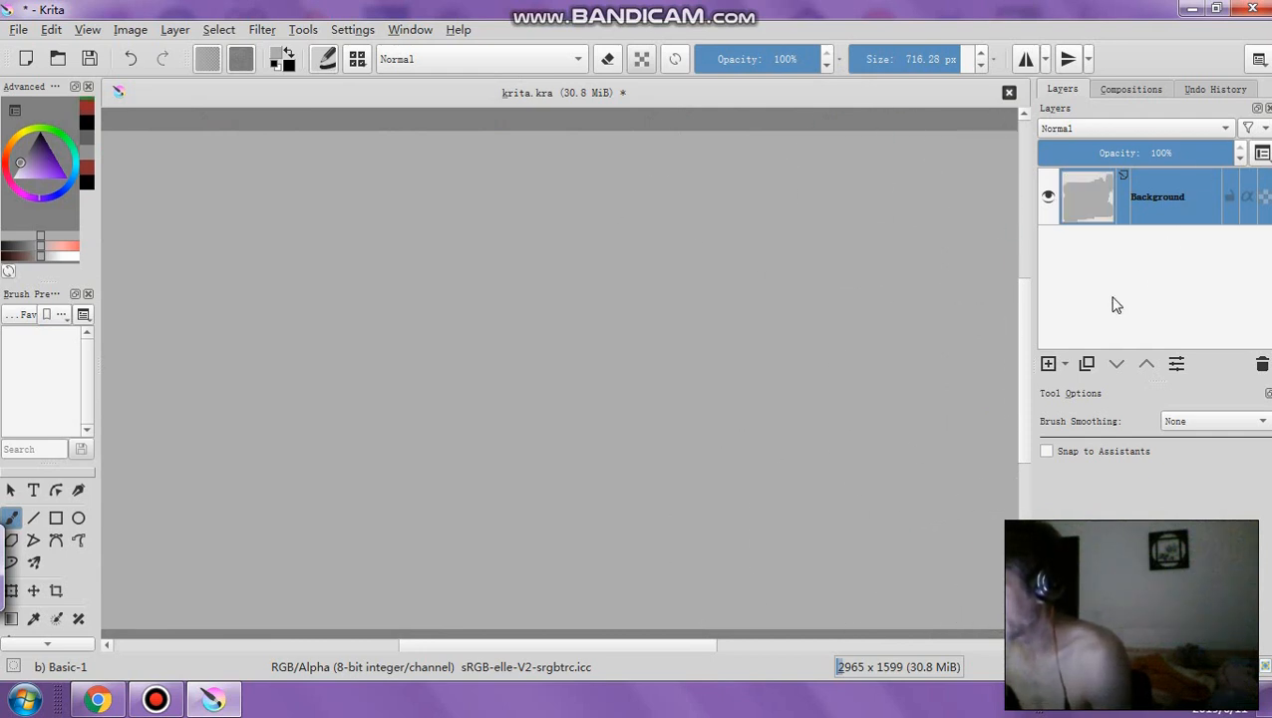
Add a new layer above the Background and set the brush to black at 78.72 px
{"action": "left_click", "coordinate": [1048, 364]}
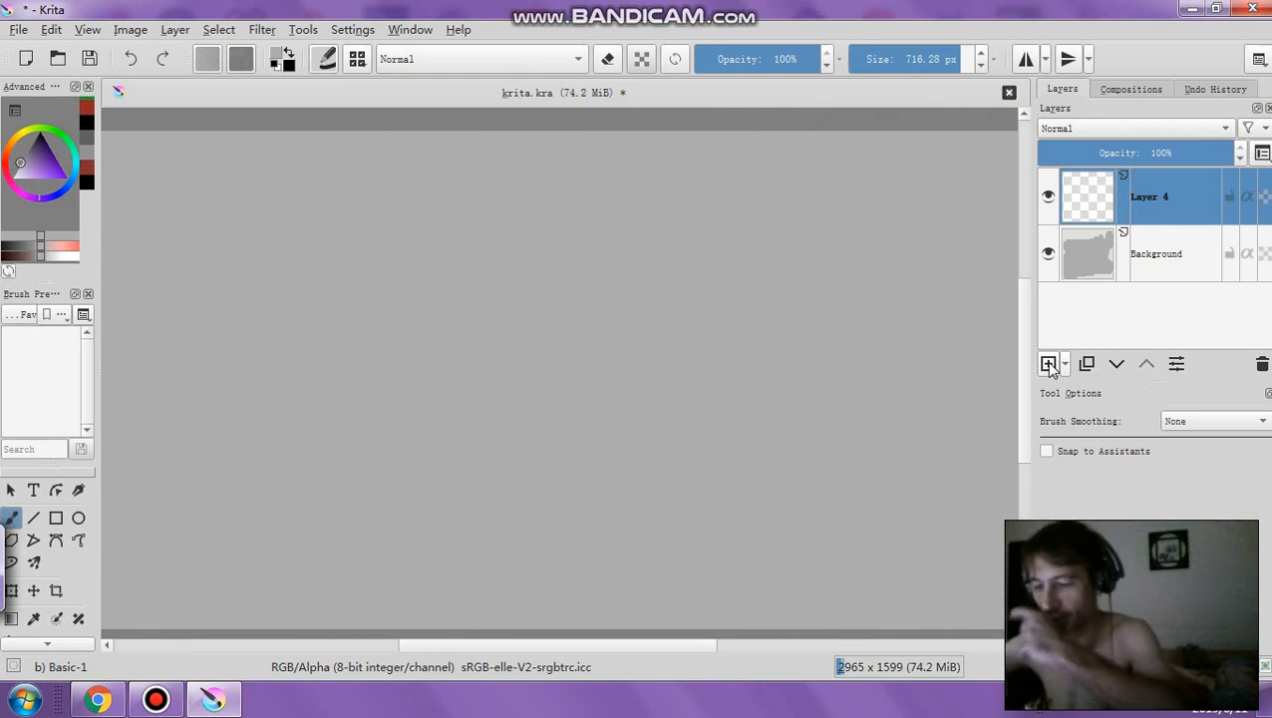
{"action": "left_click", "coordinate": [19, 170]}
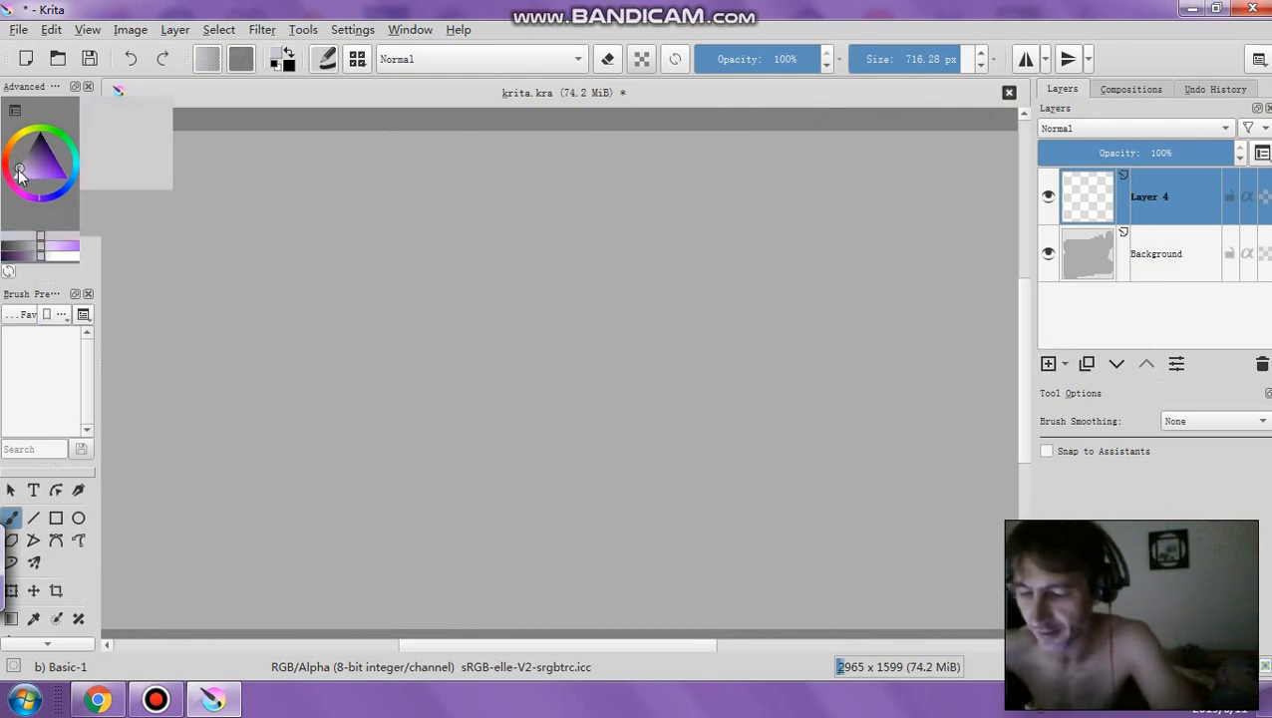
{"action": "left_click_drag", "start_coordinate": [19, 174], "coordinate": [41, 126]}
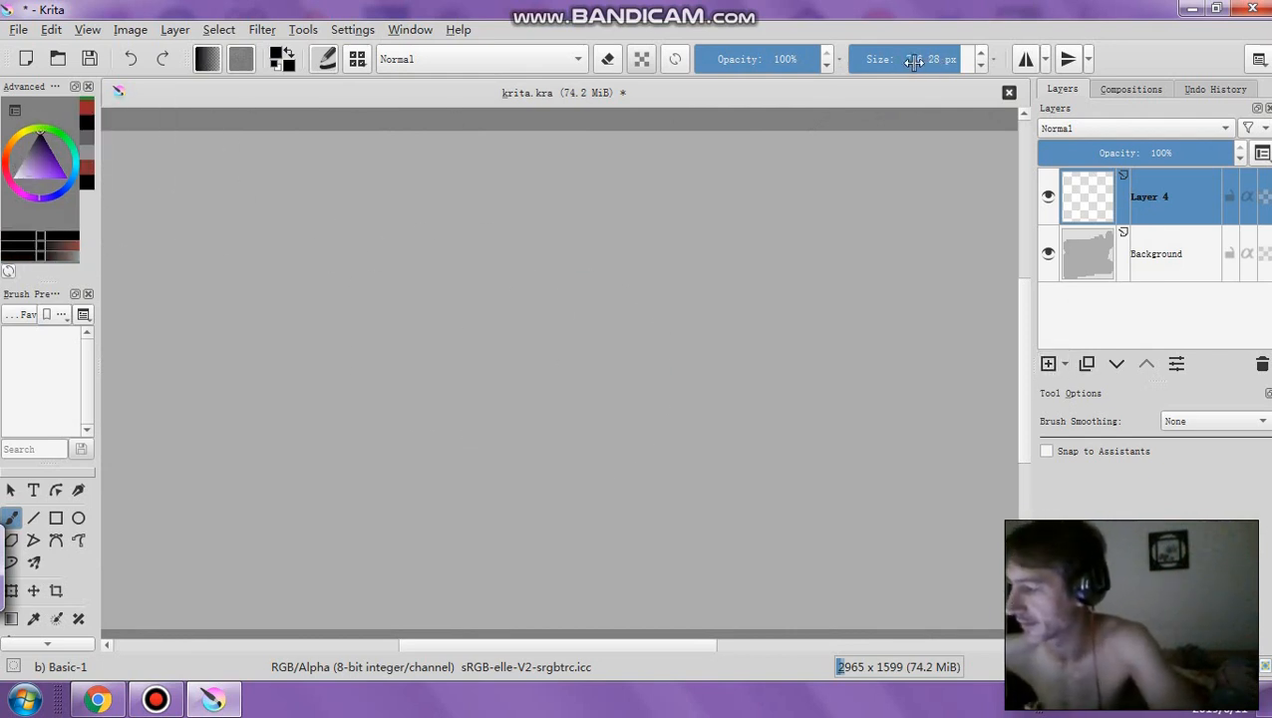
{"action": "left_click_drag", "start_coordinate": [913, 61], "coordinate": [892, 62]}
Lighten the Background layer with the Levels filter by raising the output black level to roughly the middle of the range
{"action": "left_click", "coordinate": [1161, 261]}
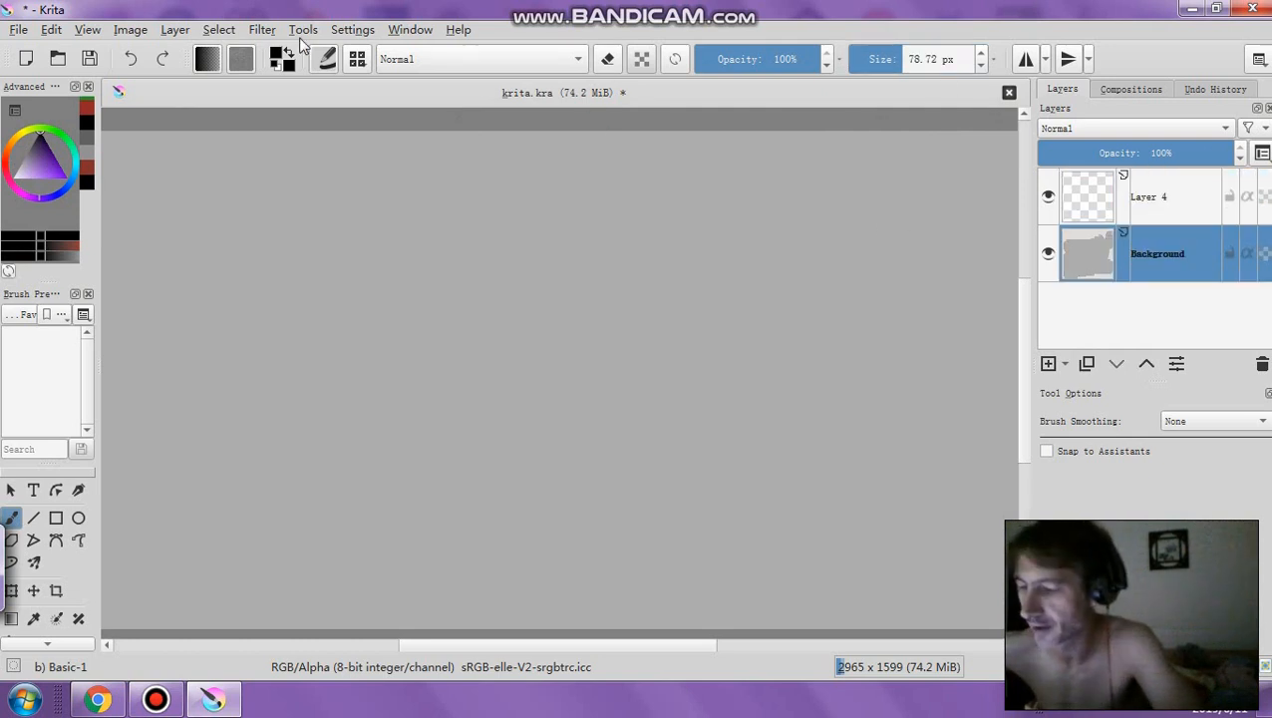
{"action": "left_click", "coordinate": [262, 29]}
{"action": "mouse_move", "coordinate": [404, 77]}
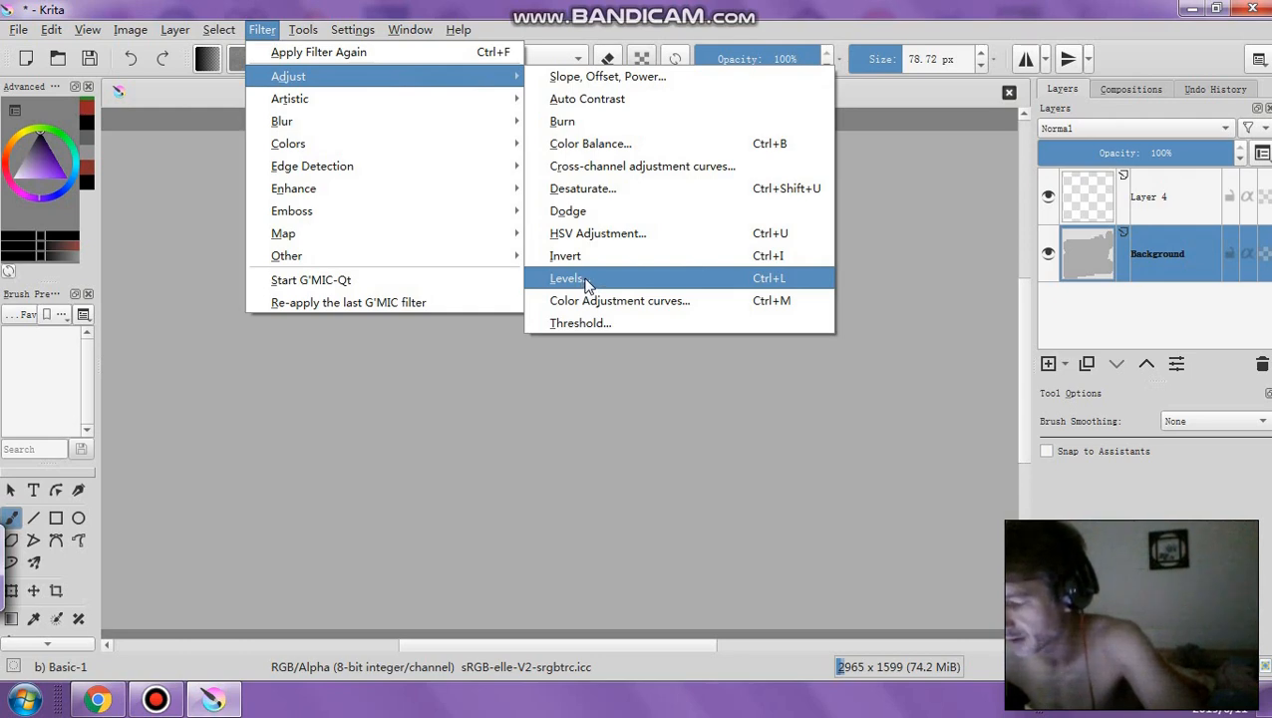
{"action": "left_click", "coordinate": [627, 280]}
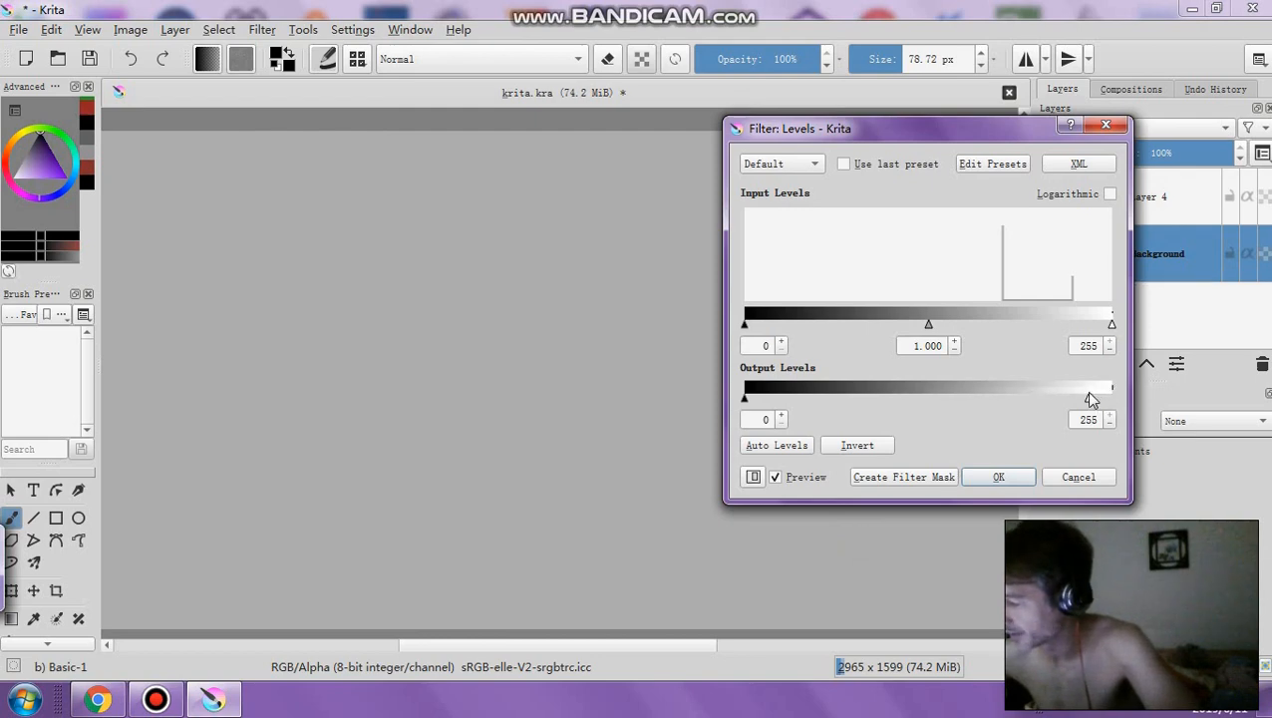
{"action": "left_click_drag", "start_coordinate": [1088, 396], "coordinate": [1115, 391]}
{"action": "left_click_drag", "start_coordinate": [744, 398], "coordinate": [924, 409]}
{"action": "left_click", "coordinate": [994, 477]}
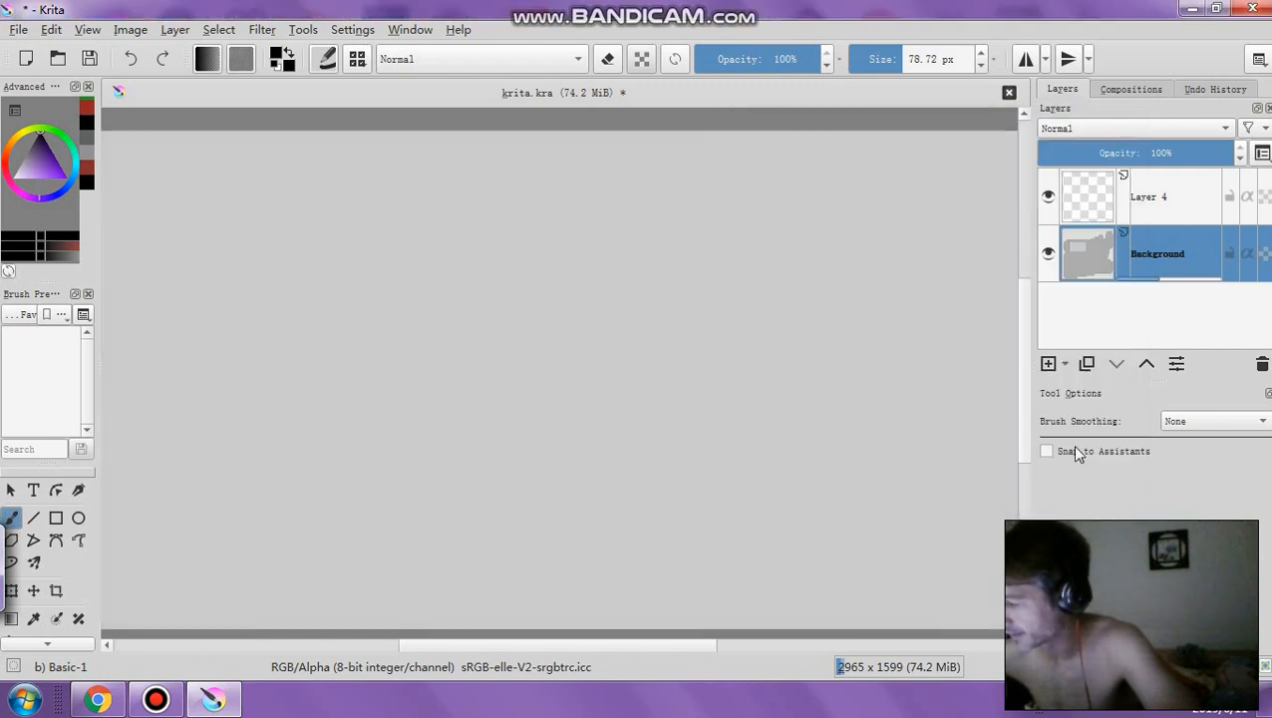
Make Layer 4 active, widen the colour selector and brush presets dockers, and set the brush size to 29.30 px
{"action": "left_click", "coordinate": [1162, 209]}
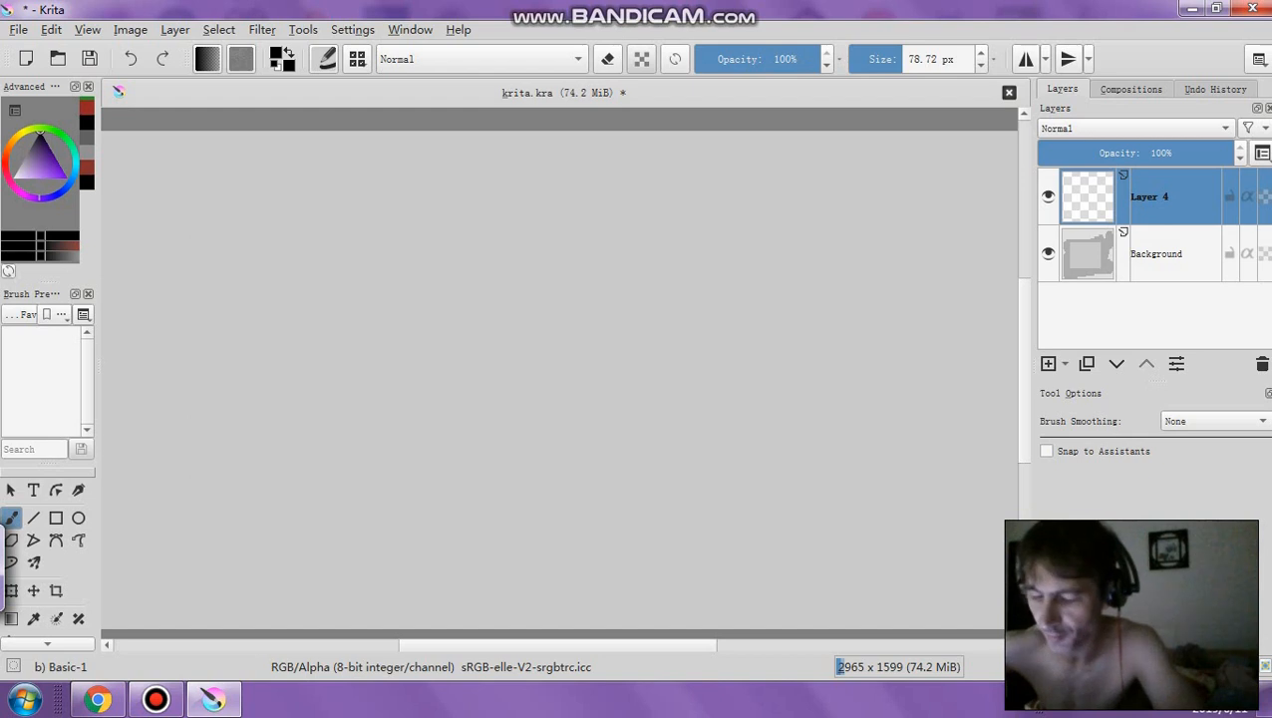
{"action": "left_click_drag", "start_coordinate": [925, 58], "coordinate": [864, 60]}
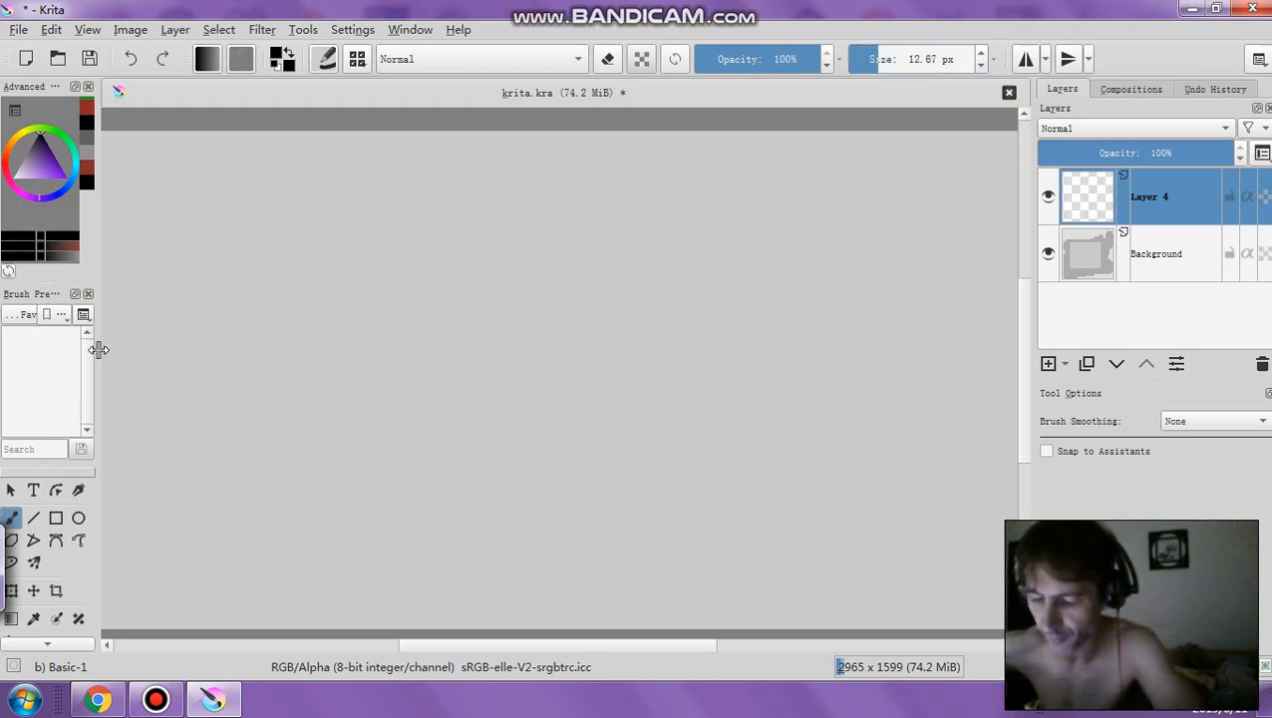
{"action": "left_click_drag", "start_coordinate": [97, 352], "coordinate": [232, 344]}
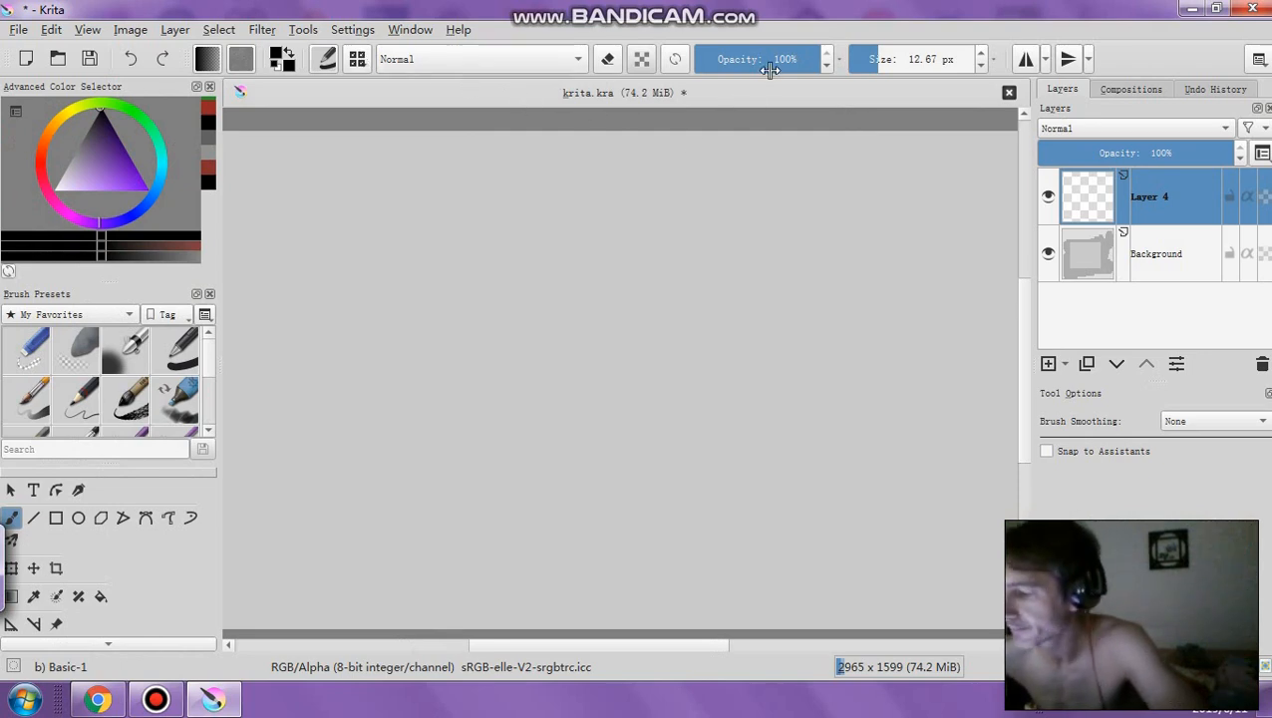
{"action": "left_click", "coordinate": [808, 59]}
{"action": "left_click", "coordinate": [820, 60]}
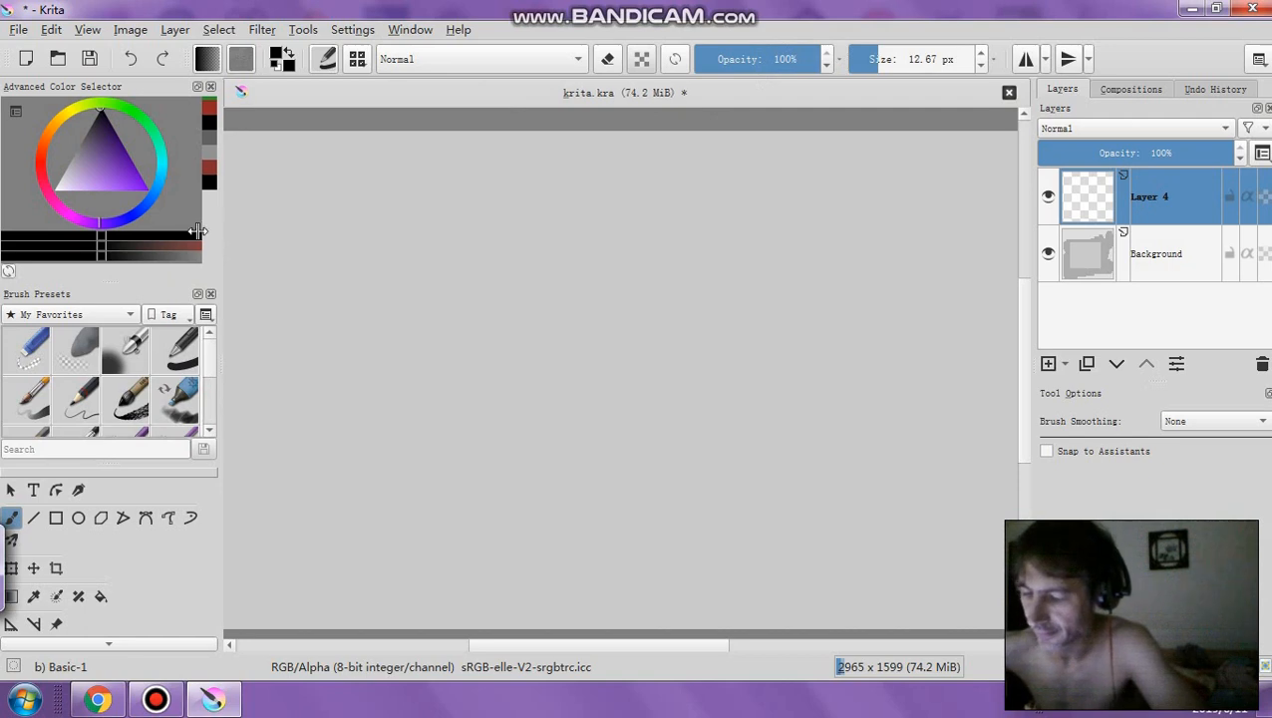
{"action": "left_click_drag", "start_coordinate": [217, 233], "coordinate": [117, 333]}
{"action": "key", "text": "bracketright"}
{"action": "key", "text": "bracketright"}
{"action": "key", "text": "bracketright"}
{"action": "key", "text": "bracketright"}
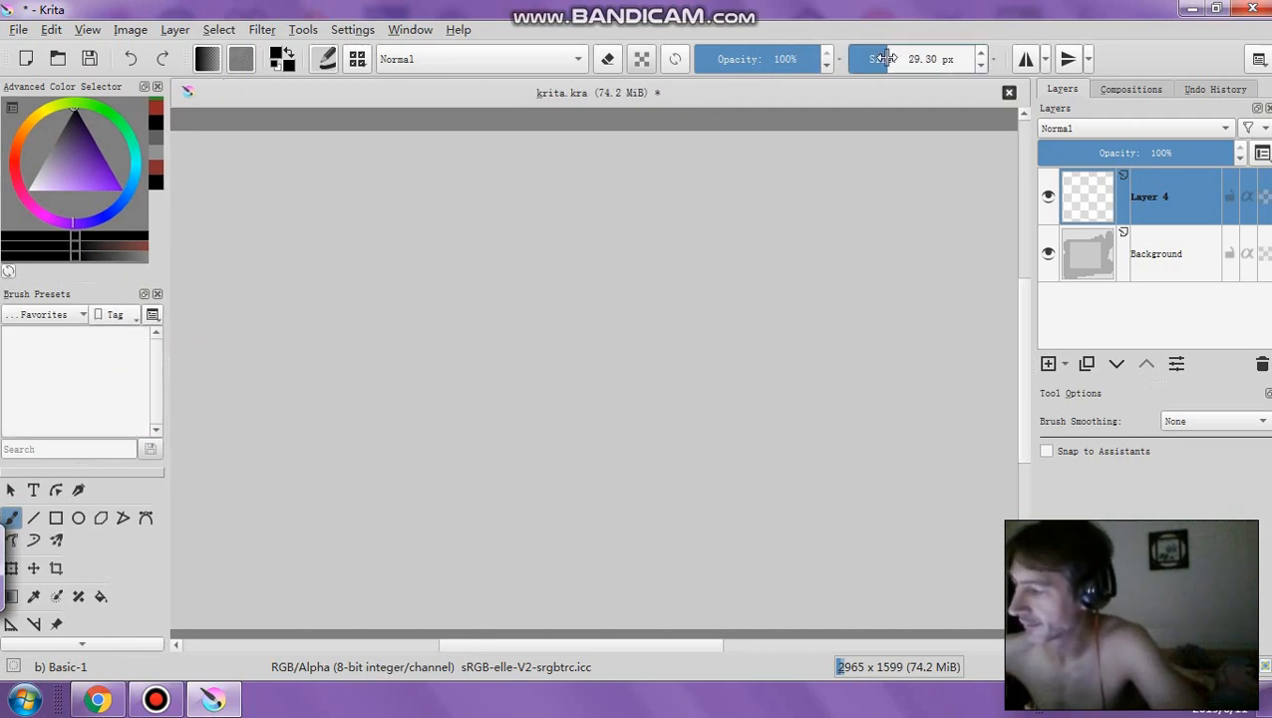
Paint a black silhouette of a wide-stanced warrior holding a horizontal sword overhead and a second blade low, using a 27.21 px brush
{"action": "mouse_move", "coordinate": [380, 281]}
{"action": "left_mouse_down"}
{"action": "mouse_move", "coordinate": [406, 313]}
{"action": "mouse_move", "coordinate": [391, 276]}
{"action": "mouse_move", "coordinate": [407, 320]}
{"action": "mouse_move", "coordinate": [442, 285]}
{"action": "mouse_move", "coordinate": [408, 312]}
{"action": "mouse_move", "coordinate": [404, 287]}
{"action": "mouse_move", "coordinate": [471, 276]}
{"action": "mouse_move", "coordinate": [431, 245]}
{"action": "mouse_move", "coordinate": [407, 246]}
{"action": "mouse_move", "coordinate": [423, 228]}
{"action": "mouse_move", "coordinate": [402, 212]}
{"action": "mouse_move", "coordinate": [431, 252]}
{"action": "mouse_move", "coordinate": [468, 251]}
{"action": "mouse_move", "coordinate": [391, 275]}
{"action": "mouse_move", "coordinate": [468, 294]}
{"action": "mouse_move", "coordinate": [453, 269]}
{"action": "mouse_move", "coordinate": [470, 290]}
{"action": "mouse_move", "coordinate": [482, 225]}
{"action": "mouse_move", "coordinate": [521, 241]}
{"action": "mouse_move", "coordinate": [520, 227]}
{"action": "mouse_move", "coordinate": [437, 220]}
{"action": "mouse_move", "coordinate": [471, 225]}
{"action": "left_mouse_up"}
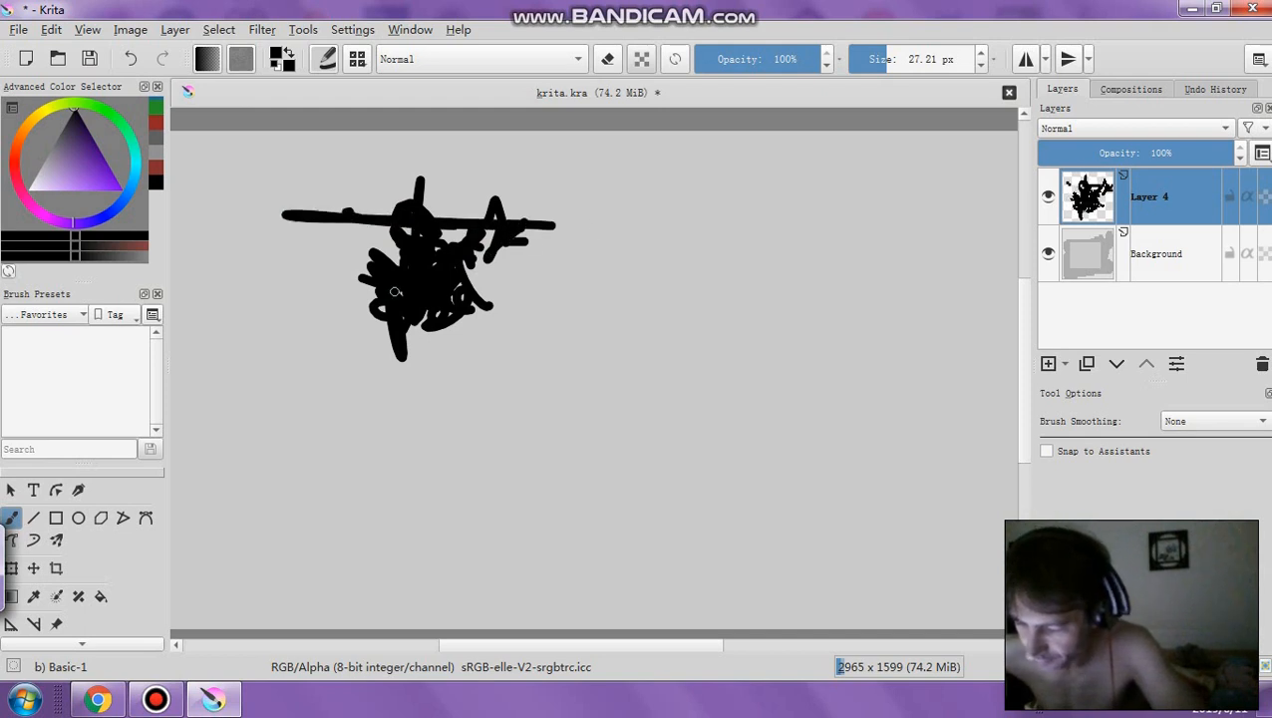
{"action": "mouse_move", "coordinate": [395, 291]}
{"action": "left_mouse_down"}
{"action": "mouse_move", "coordinate": [346, 306]}
{"action": "mouse_move", "coordinate": [330, 339]}
{"action": "mouse_move", "coordinate": [384, 364]}
{"action": "mouse_move", "coordinate": [324, 435]}
{"action": "left_mouse_up"}
{"action": "mouse_move", "coordinate": [414, 347]}
{"action": "left_mouse_down"}
{"action": "mouse_move", "coordinate": [487, 333]}
{"action": "mouse_move", "coordinate": [428, 323]}
{"action": "mouse_move", "coordinate": [448, 354]}
{"action": "mouse_move", "coordinate": [425, 357]}
{"action": "mouse_move", "coordinate": [446, 369]}
{"action": "mouse_move", "coordinate": [481, 345]}
{"action": "mouse_move", "coordinate": [465, 376]}
{"action": "mouse_move", "coordinate": [478, 367]}
{"action": "mouse_move", "coordinate": [518, 391]}
{"action": "mouse_move", "coordinate": [563, 468]}
{"action": "left_mouse_up"}
{"action": "mouse_move", "coordinate": [459, 395]}
{"action": "left_mouse_down"}
{"action": "mouse_move", "coordinate": [415, 430]}
{"action": "mouse_move", "coordinate": [423, 447]}
{"action": "mouse_move", "coordinate": [396, 475]}
{"action": "mouse_move", "coordinate": [419, 439]}
{"action": "left_mouse_up"}
{"action": "mouse_move", "coordinate": [511, 465]}
{"action": "left_mouse_down"}
{"action": "mouse_move", "coordinate": [488, 409]}
{"action": "mouse_move", "coordinate": [570, 498]}
{"action": "left_mouse_up"}
{"action": "left_click_drag", "start_coordinate": [444, 450], "coordinate": [464, 404]}
{"action": "left_click_drag", "start_coordinate": [391, 496], "coordinate": [393, 447]}
{"action": "mouse_move", "coordinate": [375, 490]}
{"action": "left_mouse_down"}
{"action": "mouse_move", "coordinate": [396, 450]}
{"action": "mouse_move", "coordinate": [433, 440]}
{"action": "mouse_move", "coordinate": [425, 391]}
{"action": "left_mouse_up"}
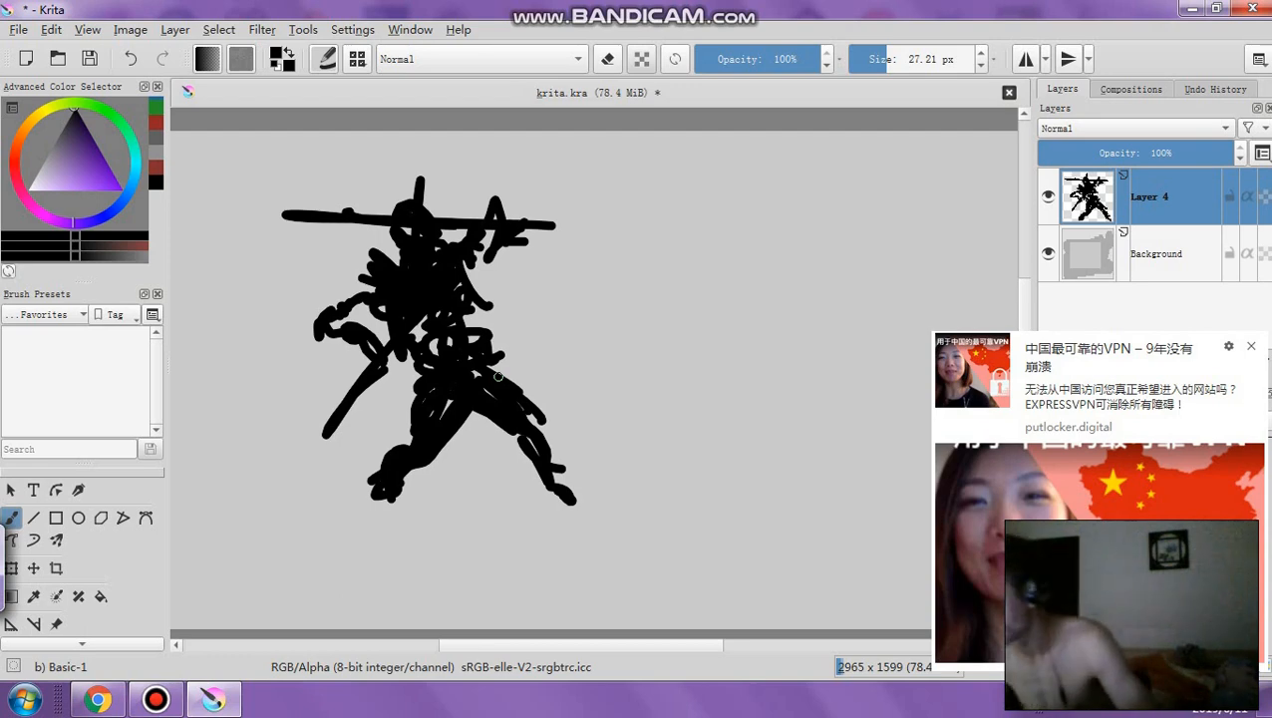
Dismiss the pop-up advertisement and extend both feet of the warrior silhouette with short black strokes
{"action": "left_click", "coordinate": [1252, 348]}
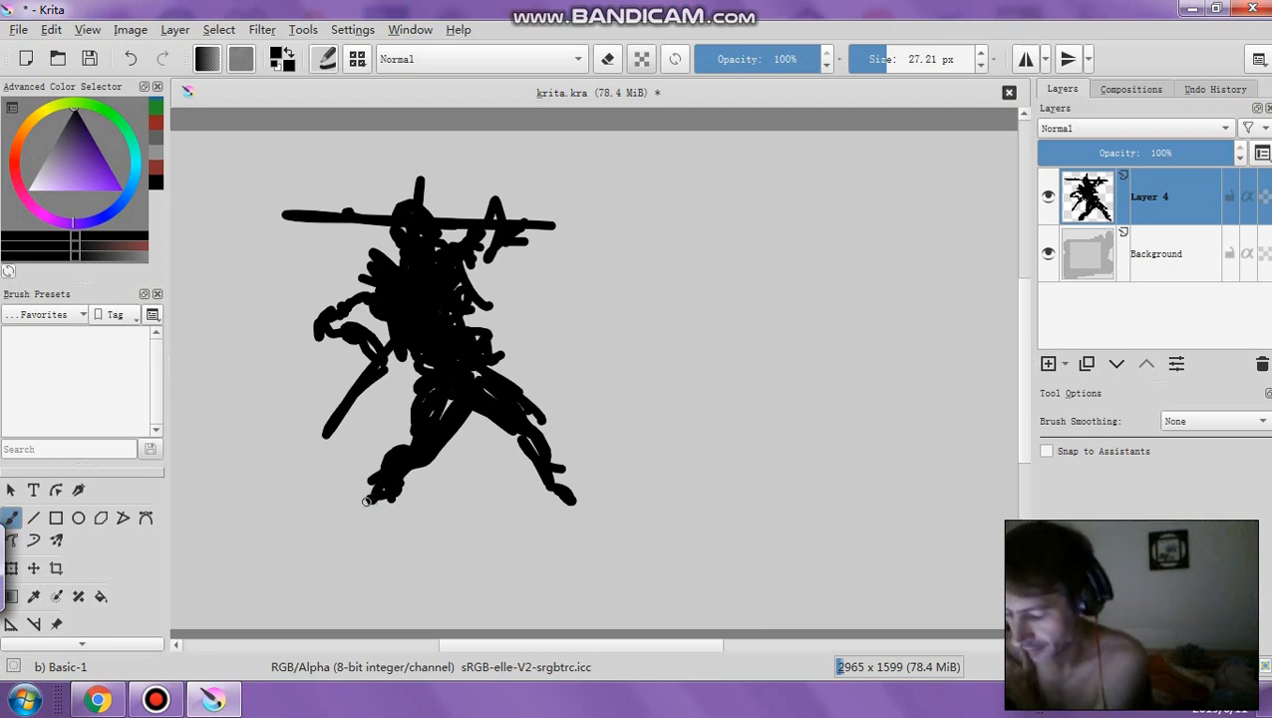
{"action": "left_click_drag", "start_coordinate": [367, 500], "coordinate": [379, 504]}
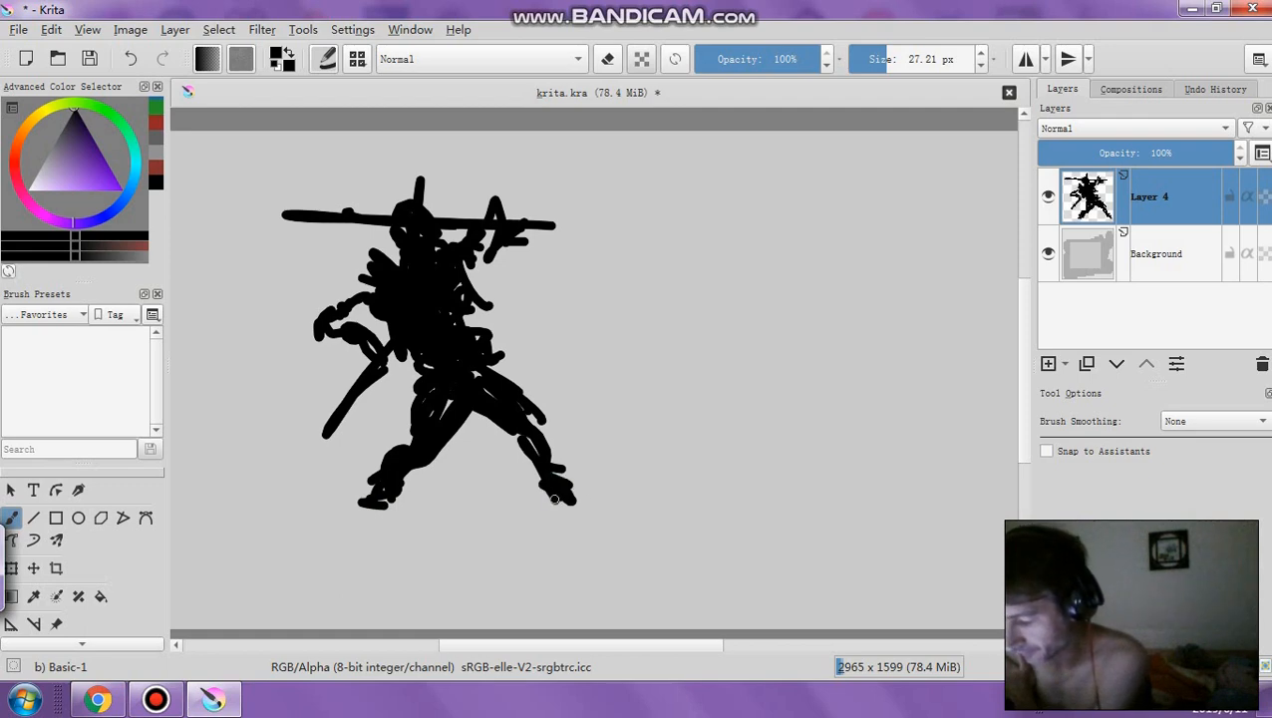
{"action": "left_click_drag", "start_coordinate": [554, 498], "coordinate": [589, 504]}
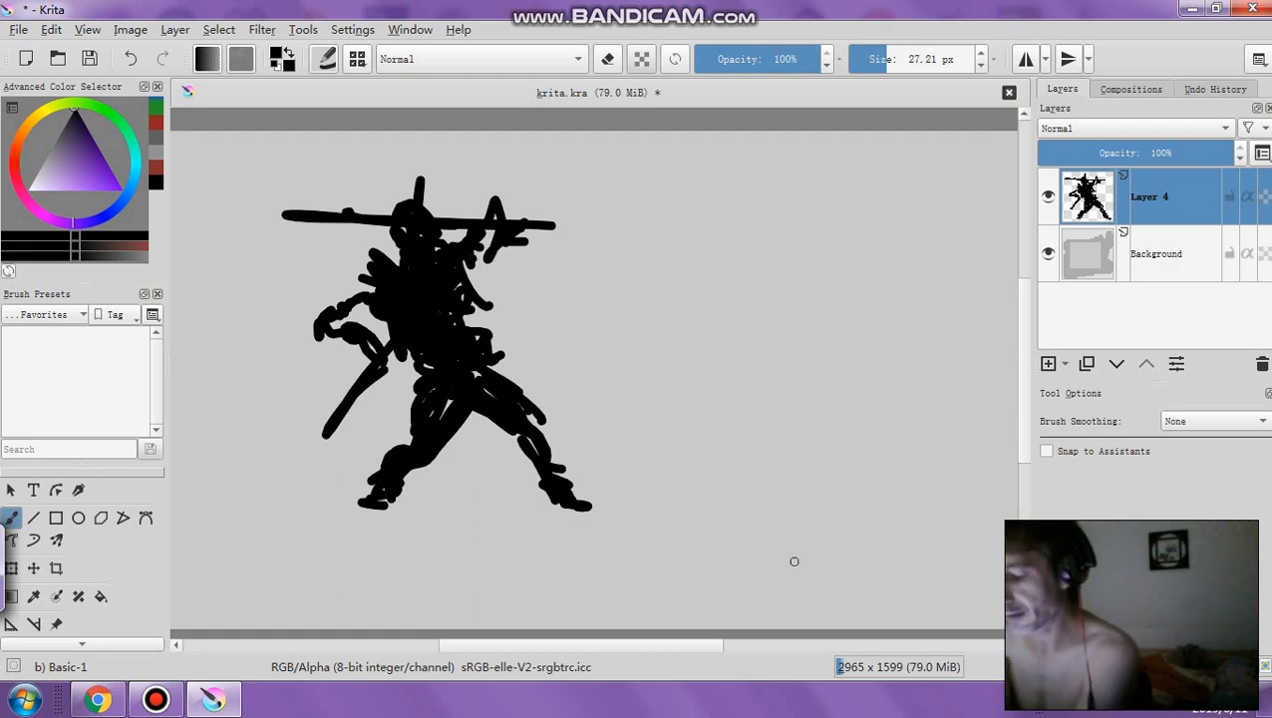
Erase the spikes above the warrior's head and raised hand, and return to painting with the brush colour set to white
{"action": "left_click", "coordinate": [607, 59]}
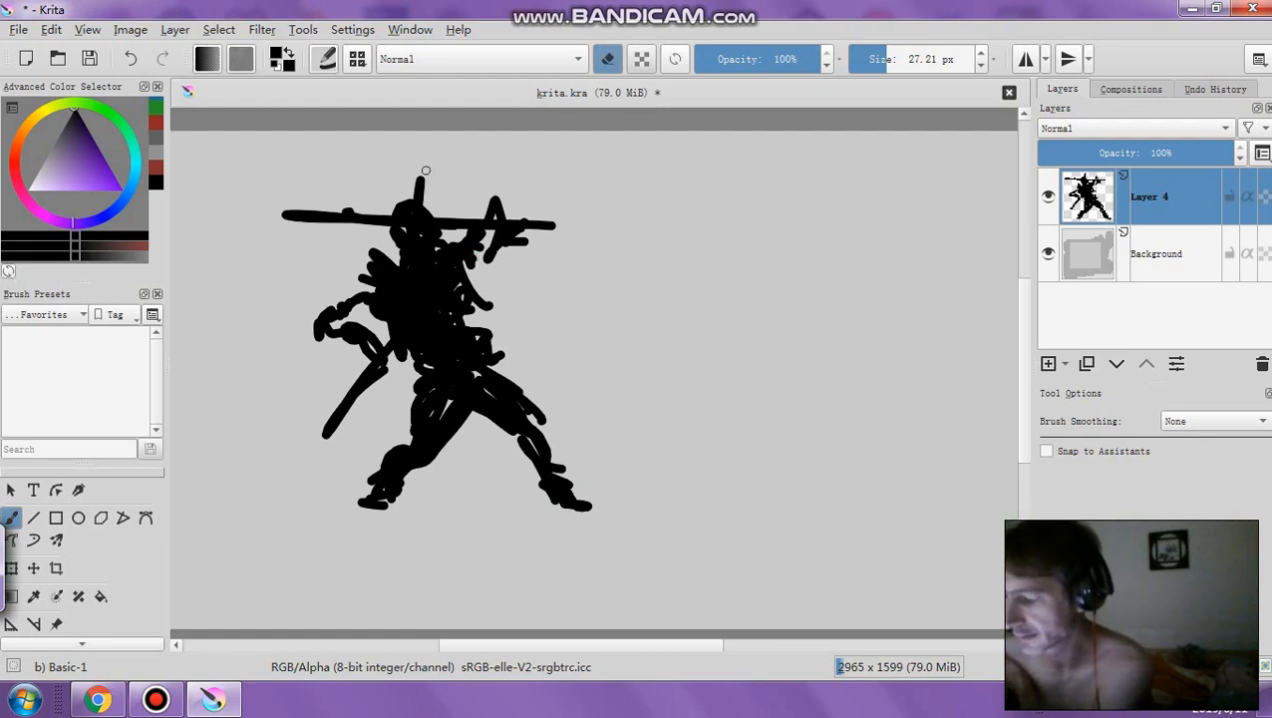
{"action": "mouse_move", "coordinate": [425, 171]}
{"action": "left_mouse_down"}
{"action": "mouse_move", "coordinate": [425, 203]}
{"action": "mouse_move", "coordinate": [492, 202]}
{"action": "left_mouse_up"}
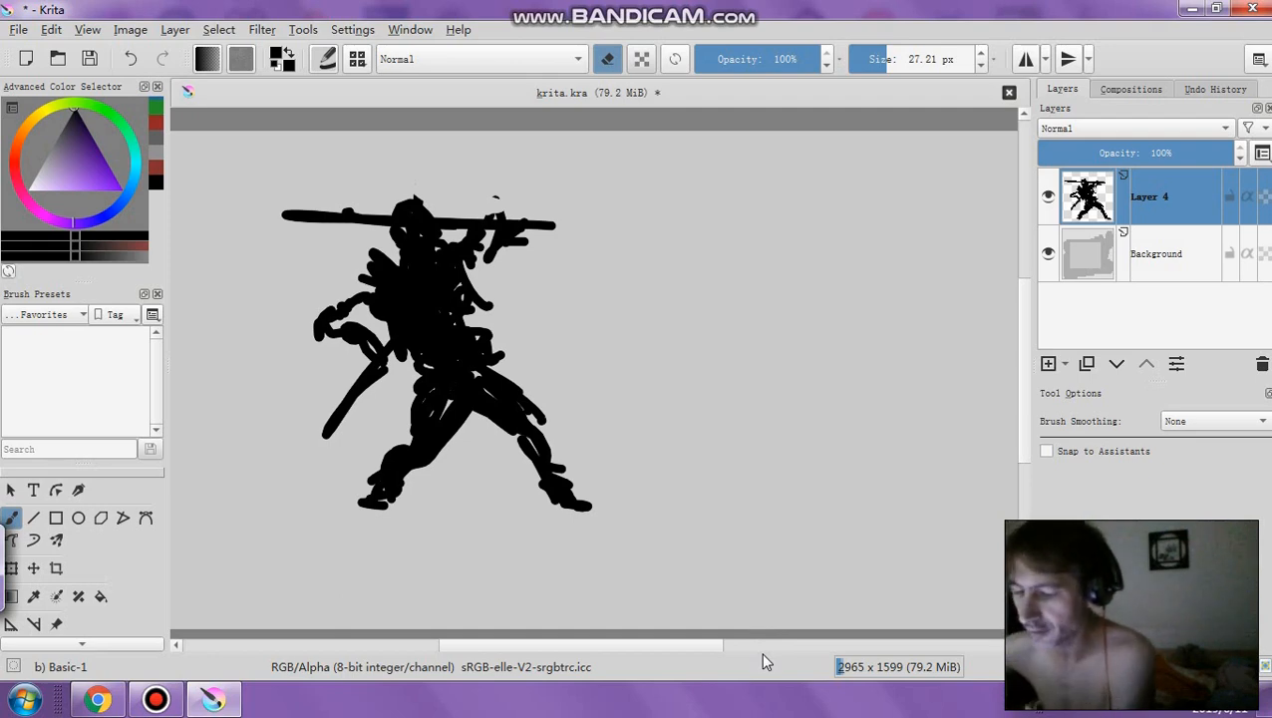
{"action": "key", "text": "e"}
{"action": "left_click", "coordinate": [26, 187]}
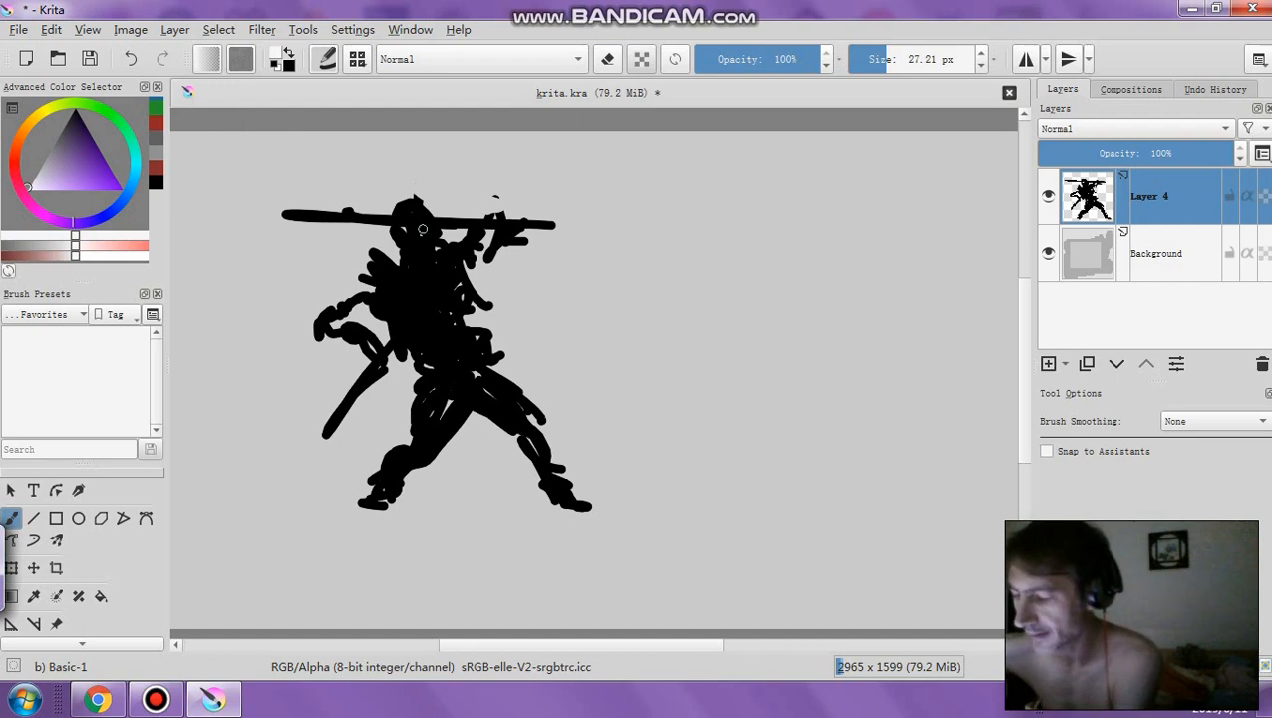
Try white strokes along both swords and diagonally across the warrior's torso, and undo them
{"action": "left_click_drag", "start_coordinate": [285, 216], "coordinate": [543, 224]}
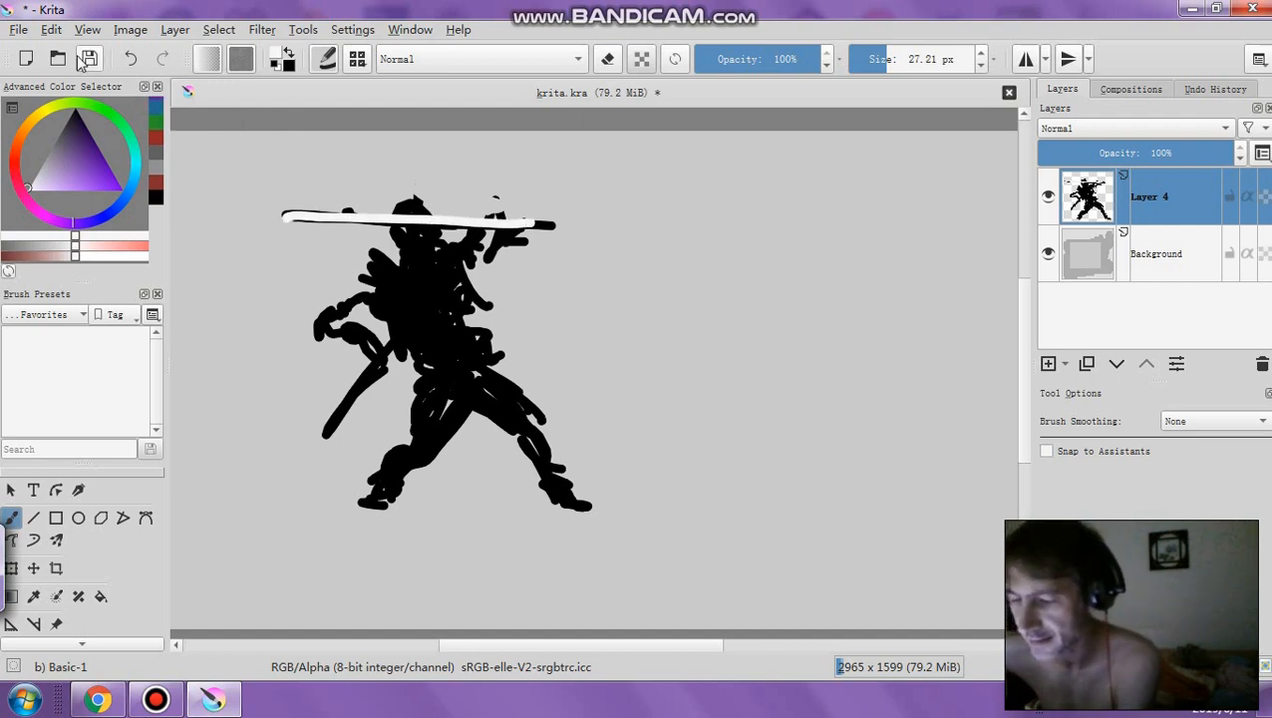
{"action": "left_click", "coordinate": [130, 58]}
{"action": "left_click_drag", "start_coordinate": [285, 216], "coordinate": [559, 223]}
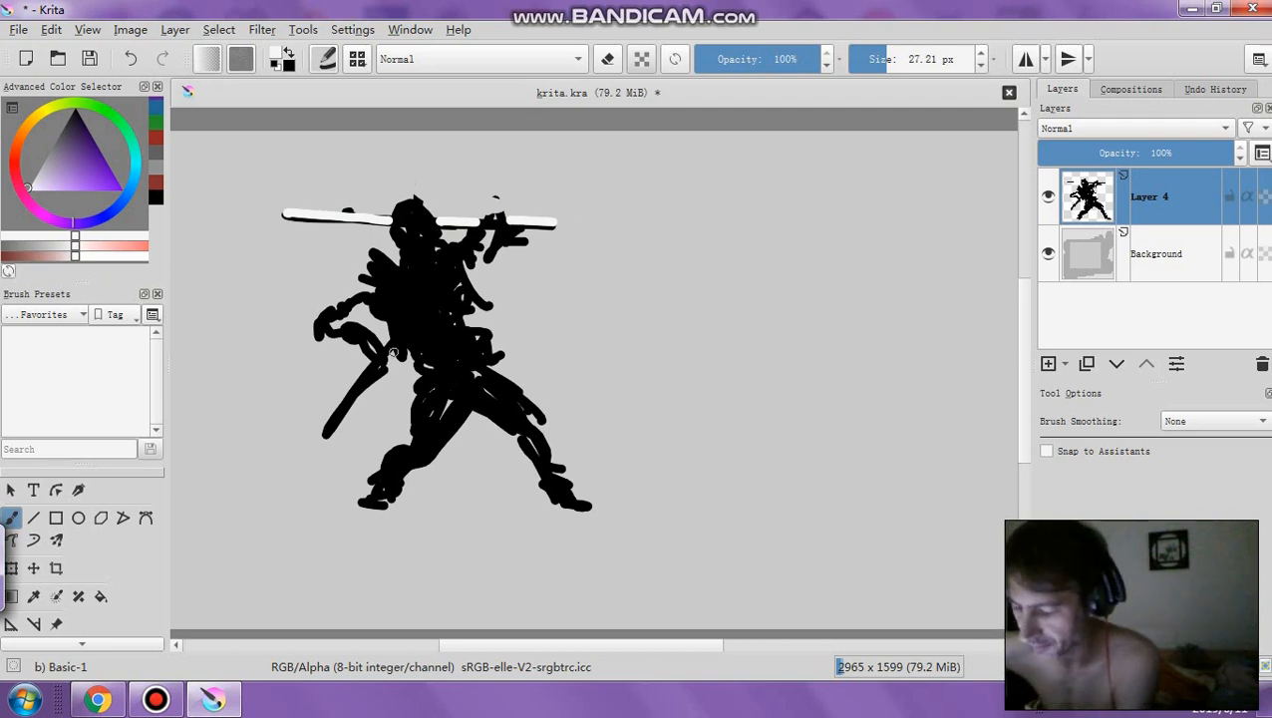
{"action": "mouse_move", "coordinate": [391, 350]}
{"action": "left_mouse_down"}
{"action": "mouse_move", "coordinate": [396, 339]}
{"action": "mouse_move", "coordinate": [323, 433]}
{"action": "left_mouse_up"}
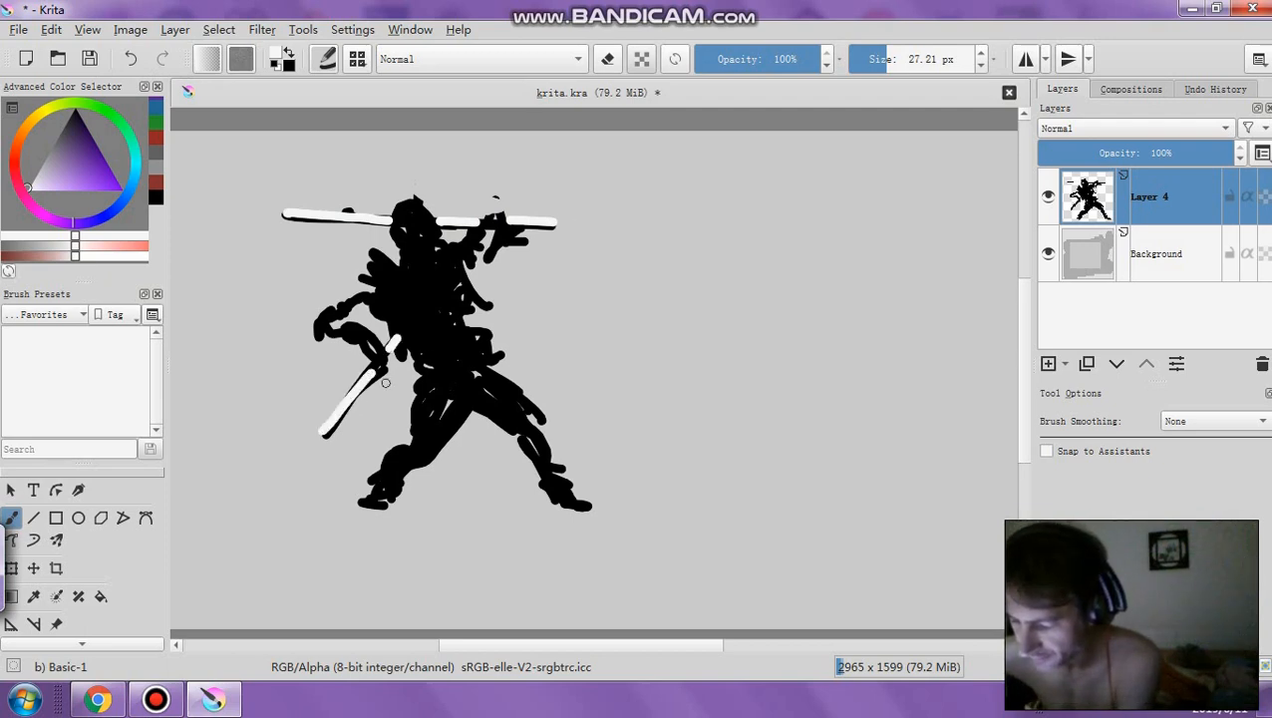
{"action": "left_click_drag", "start_coordinate": [384, 351], "coordinate": [475, 255]}
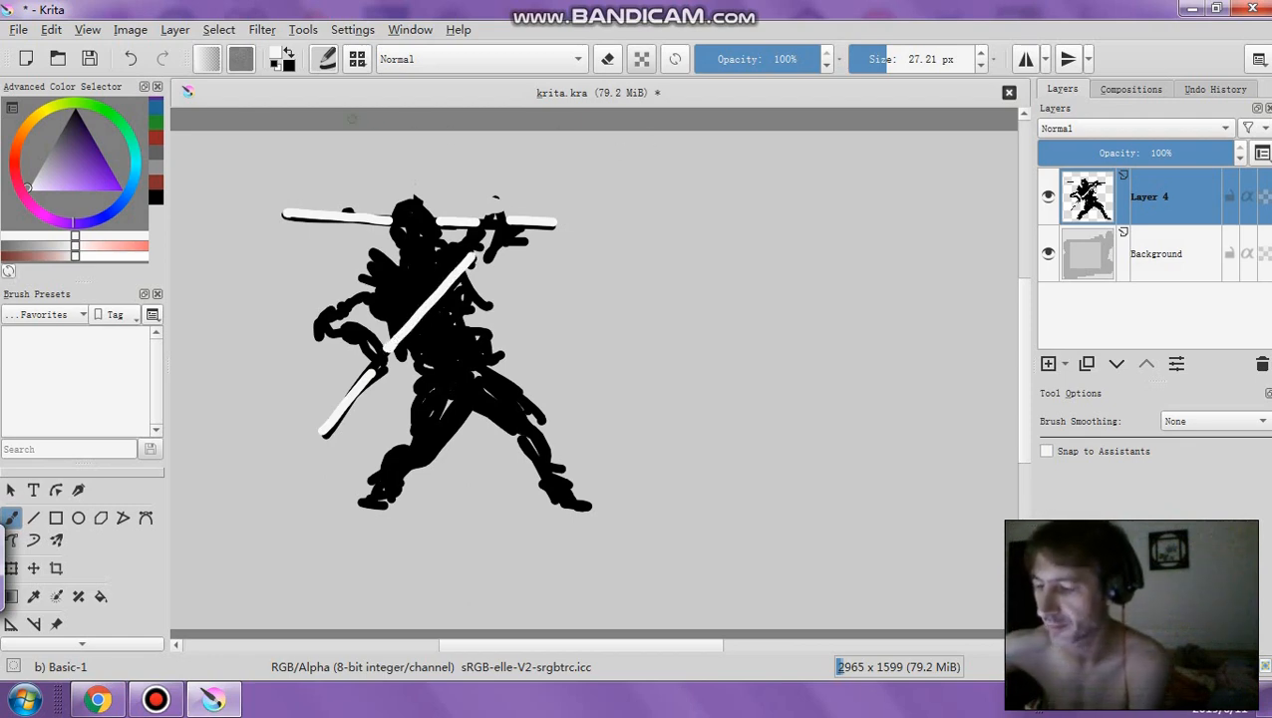
{"action": "left_click", "coordinate": [133, 59]}
{"action": "left_click", "coordinate": [133, 60]}
{"action": "left_click", "coordinate": [133, 59]}
{"action": "left_click", "coordinate": [132, 60]}
{"action": "left_click", "coordinate": [133, 60]}
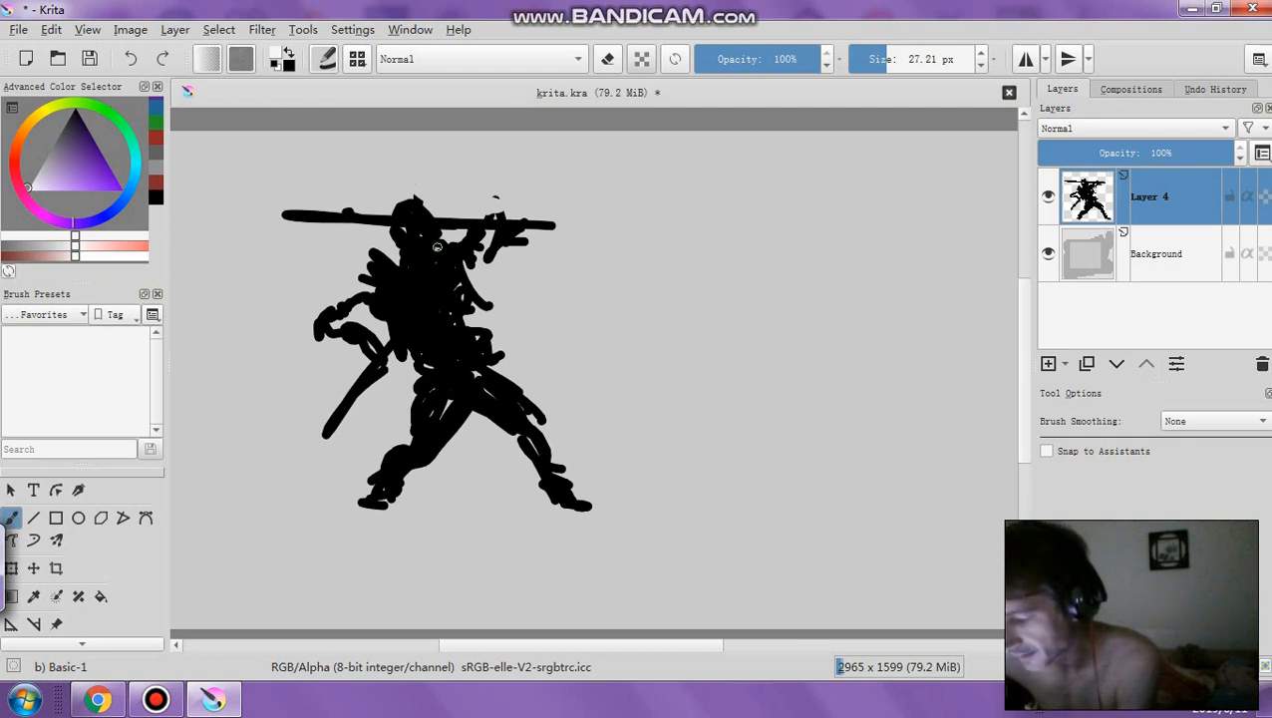
Try a white oval face and a white belt with two hanging ends on the warrior, and undo them
{"action": "left_click_drag", "start_coordinate": [425, 236], "coordinate": [417, 249]}
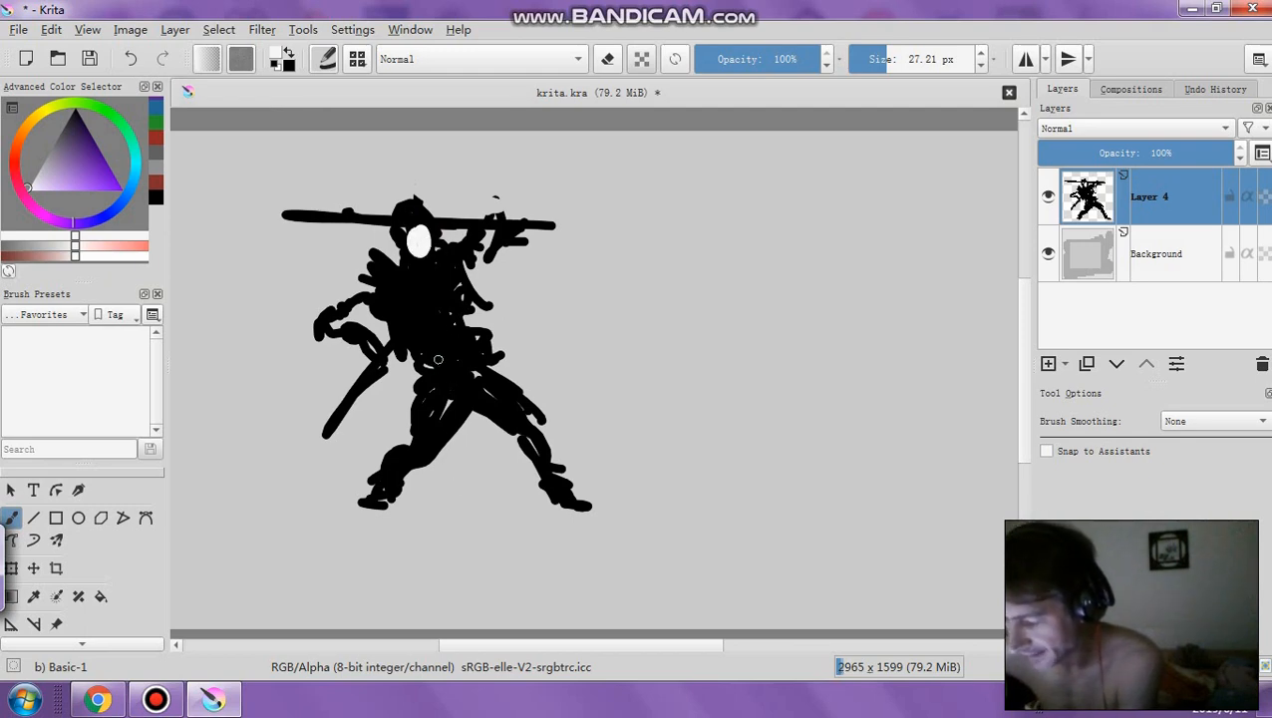
{"action": "mouse_move", "coordinate": [424, 357]}
{"action": "left_mouse_down"}
{"action": "mouse_move", "coordinate": [481, 359]}
{"action": "mouse_move", "coordinate": [439, 409]}
{"action": "left_mouse_up"}
{"action": "mouse_move", "coordinate": [458, 367]}
{"action": "left_mouse_down"}
{"action": "mouse_move", "coordinate": [441, 407]}
{"action": "mouse_move", "coordinate": [489, 399]}
{"action": "left_mouse_up"}
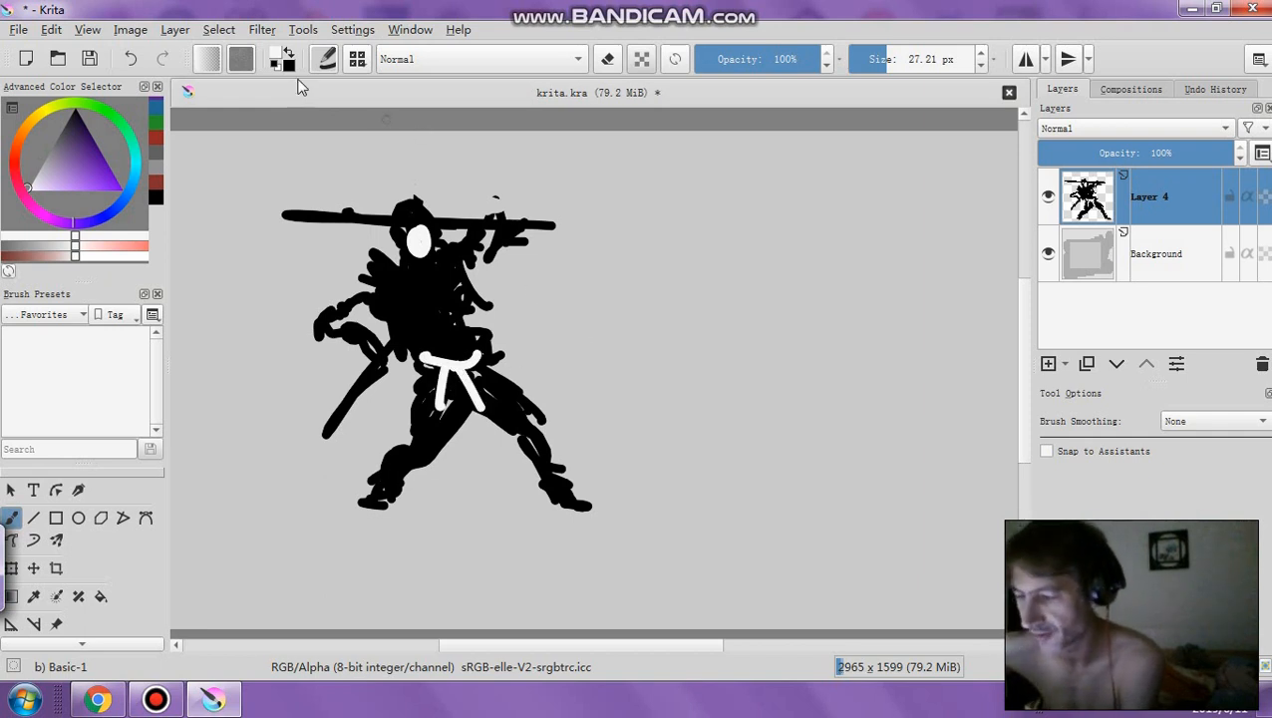
{"action": "left_click", "coordinate": [143, 59]}
{"action": "left_click", "coordinate": [143, 59]}
{"action": "left_click", "coordinate": [142, 59]}
{"action": "left_click", "coordinate": [143, 59]}
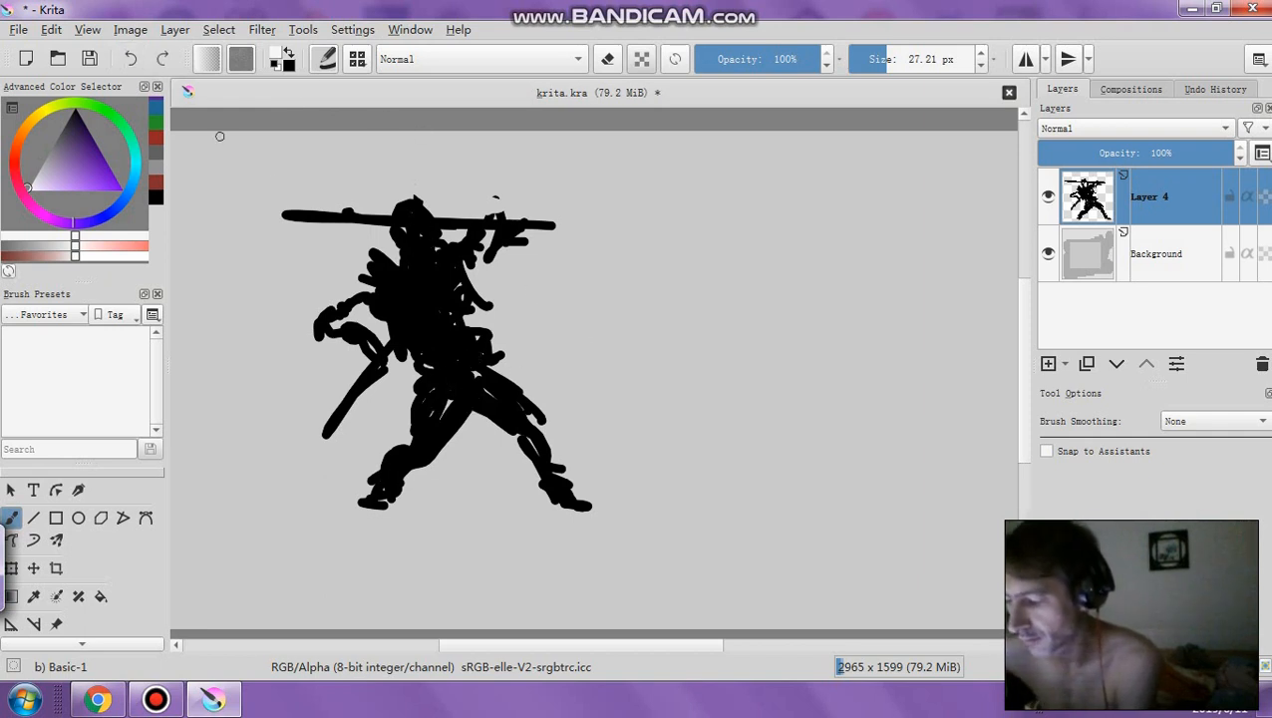
Try a white belt curve, a long diagonal sword and a white stick-figure opponent facing the warrior, and undo them
{"action": "left_click_drag", "start_coordinate": [411, 334], "coordinate": [471, 333]}
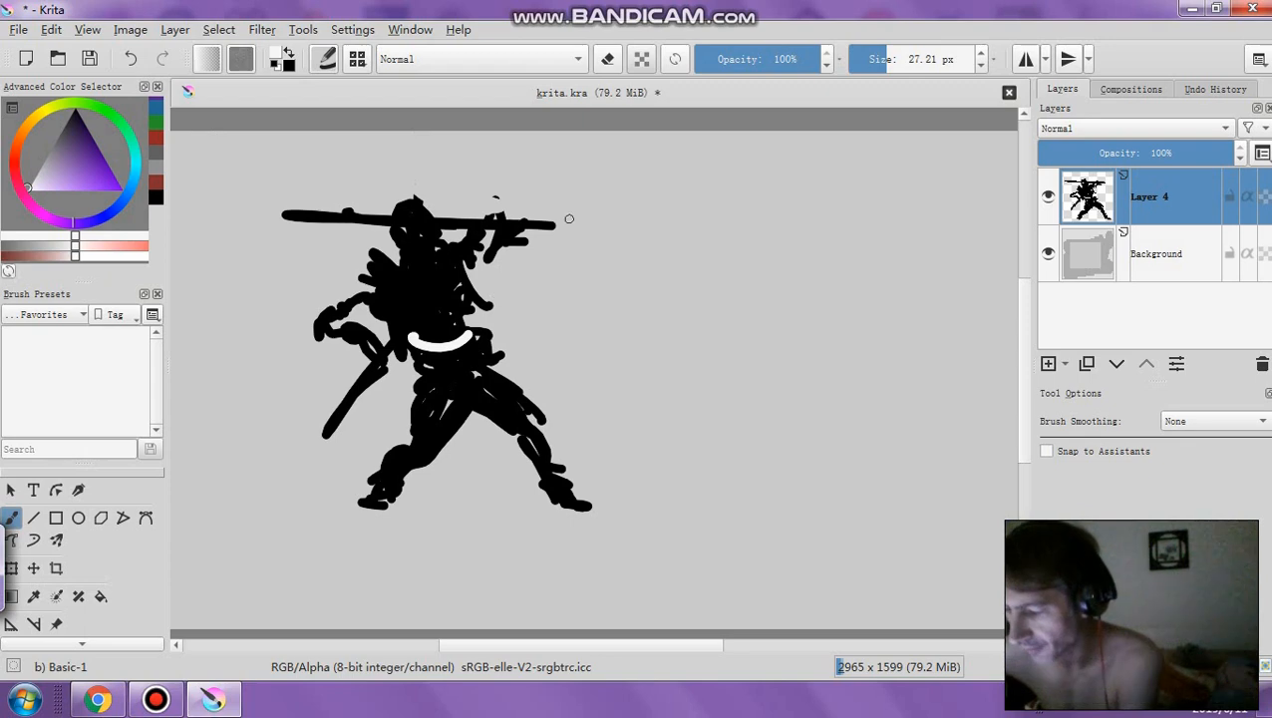
{"action": "left_click_drag", "start_coordinate": [407, 158], "coordinate": [618, 322]}
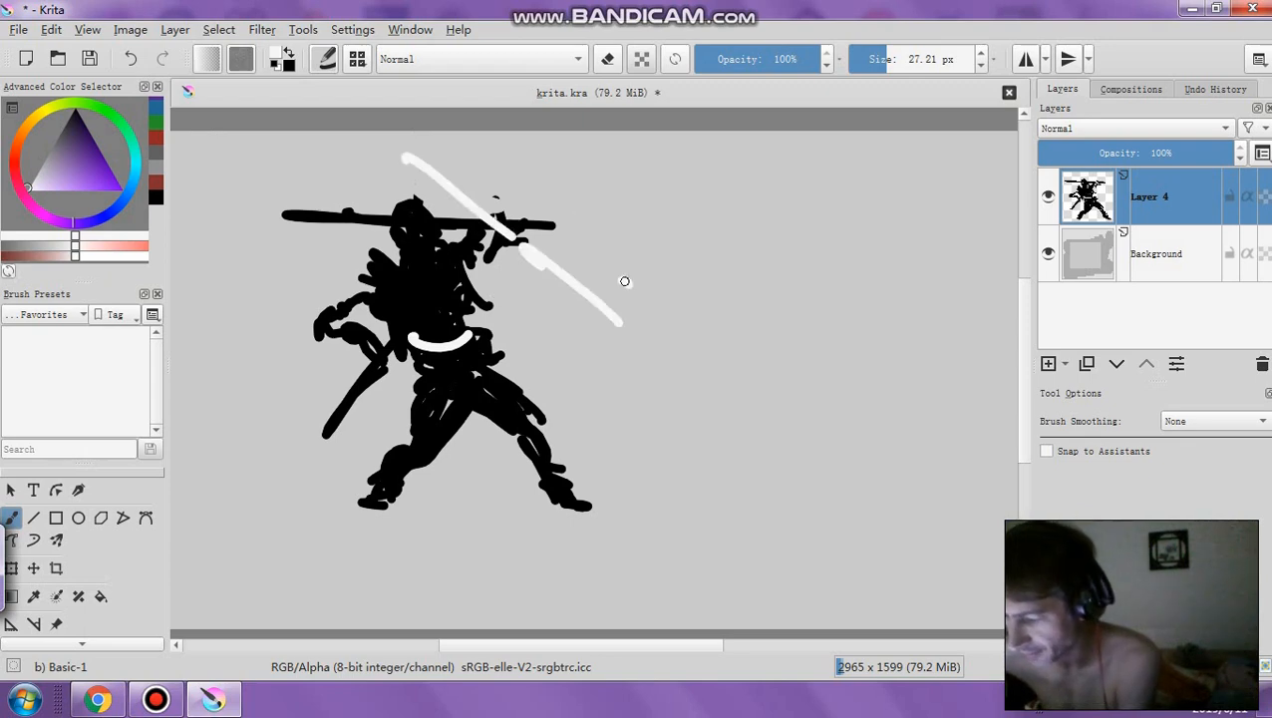
{"action": "left_click_drag", "start_coordinate": [623, 278], "coordinate": [624, 250]}
{"action": "mouse_move", "coordinate": [628, 270]}
{"action": "left_mouse_down"}
{"action": "mouse_move", "coordinate": [580, 355]}
{"action": "mouse_move", "coordinate": [583, 304]}
{"action": "mouse_move", "coordinate": [676, 343]}
{"action": "mouse_move", "coordinate": [643, 344]}
{"action": "mouse_move", "coordinate": [784, 489]}
{"action": "left_mouse_up"}
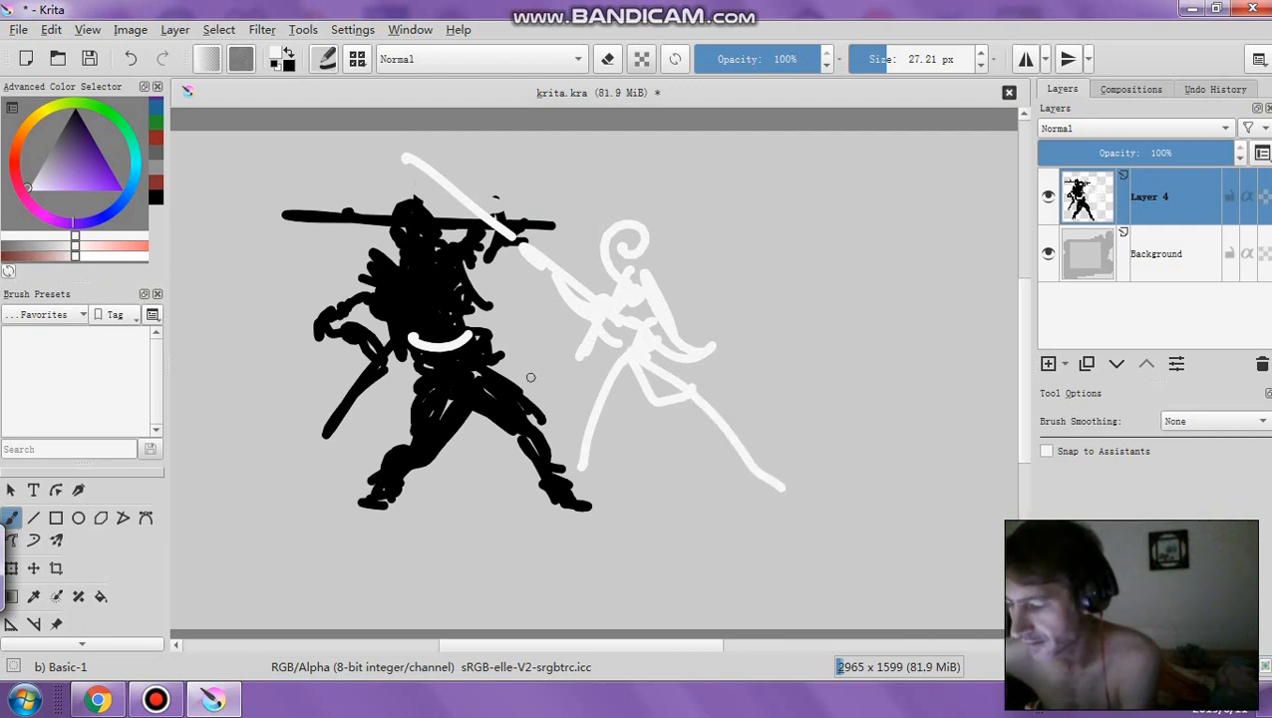
{"action": "left_click", "coordinate": [130, 58]}
{"action": "left_click", "coordinate": [130, 58]}
{"action": "left_click", "coordinate": [130, 58]}
{"action": "left_click", "coordinate": [131, 57]}
{"action": "left_click", "coordinate": [130, 57]}
{"action": "left_click", "coordinate": [131, 58]}
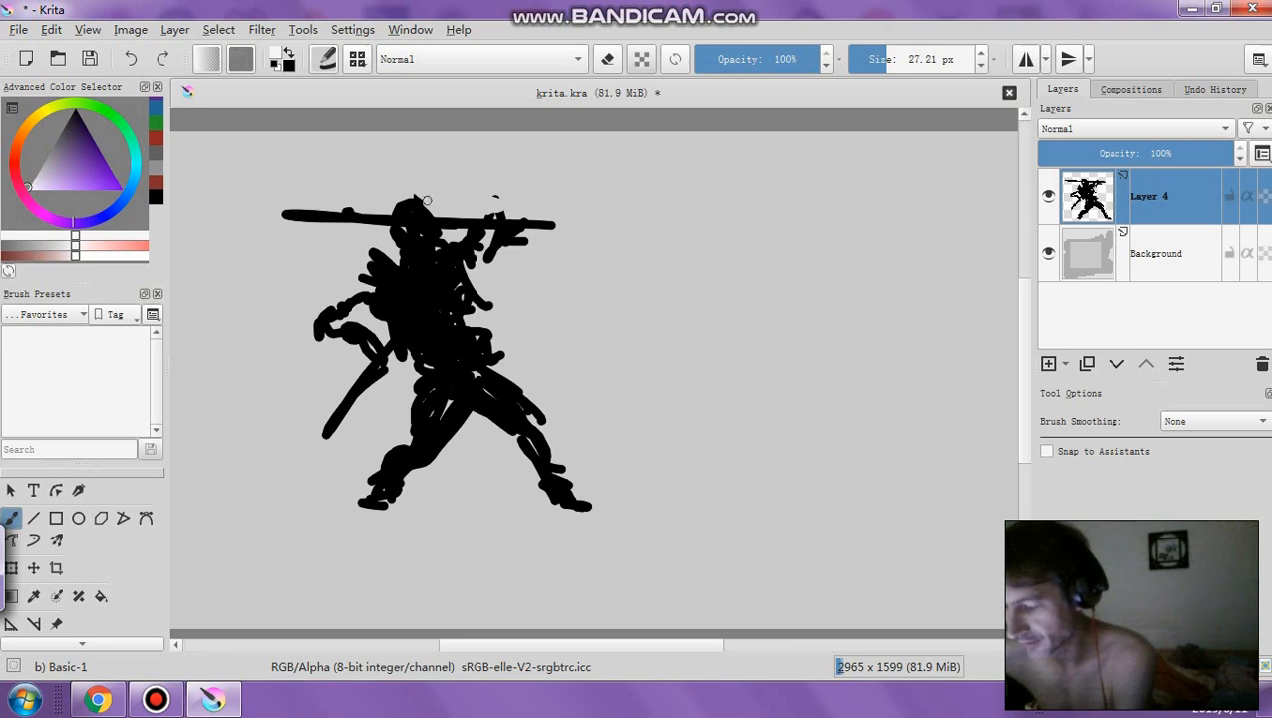
Try a longer diagonal white sword with a crouching opponent and a curved arrow above it, and undo them
{"action": "left_click_drag", "start_coordinate": [391, 165], "coordinate": [604, 355]}
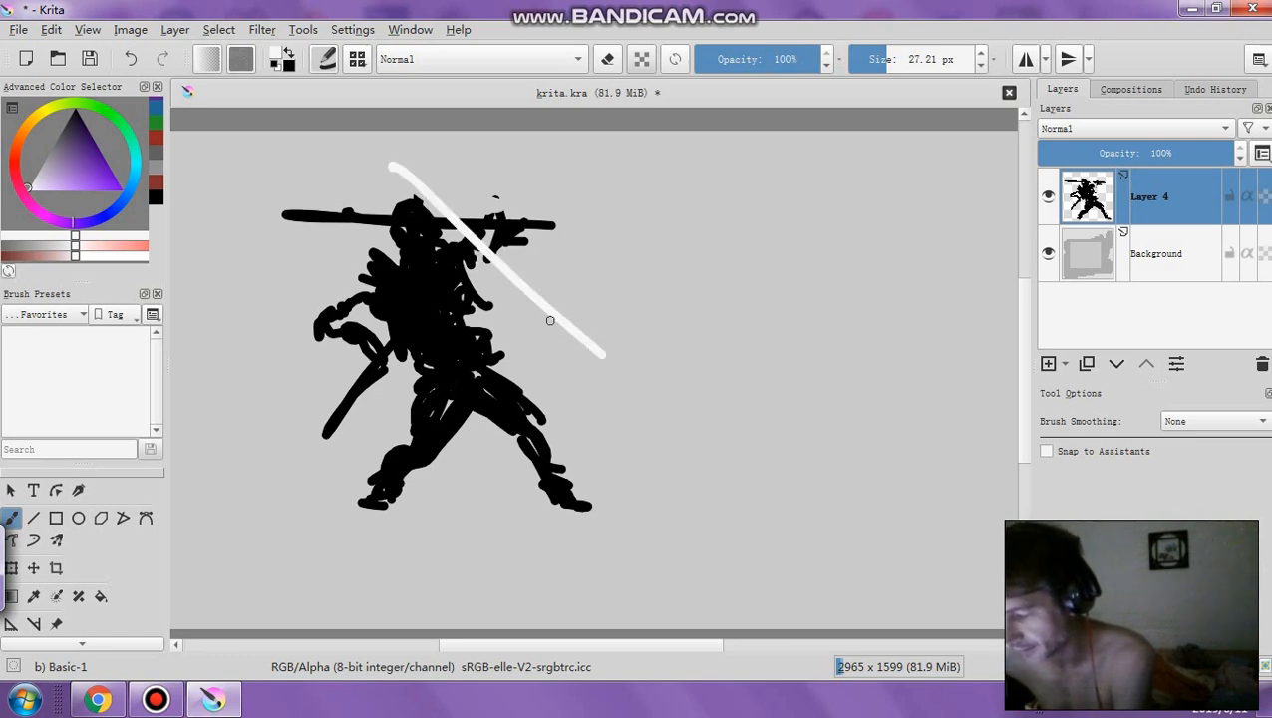
{"action": "mouse_move", "coordinate": [549, 320]}
{"action": "left_mouse_down"}
{"action": "mouse_move", "coordinate": [627, 352]}
{"action": "mouse_move", "coordinate": [667, 346]}
{"action": "mouse_move", "coordinate": [648, 401]}
{"action": "mouse_move", "coordinate": [649, 374]}
{"action": "mouse_move", "coordinate": [619, 534]}
{"action": "mouse_move", "coordinate": [634, 448]}
{"action": "mouse_move", "coordinate": [708, 419]}
{"action": "mouse_move", "coordinate": [681, 470]}
{"action": "left_mouse_up"}
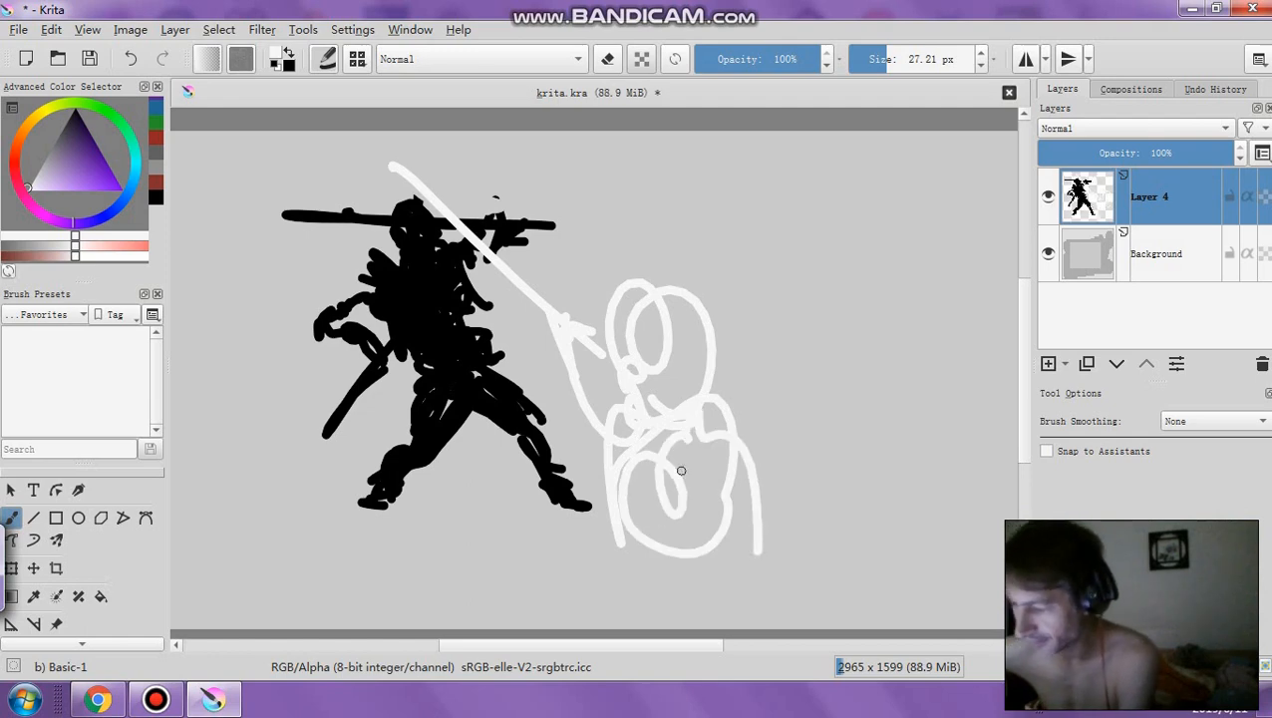
{"action": "mouse_move", "coordinate": [660, 139]}
{"action": "left_mouse_down"}
{"action": "mouse_move", "coordinate": [556, 187]}
{"action": "mouse_move", "coordinate": [593, 210]}
{"action": "left_mouse_up"}
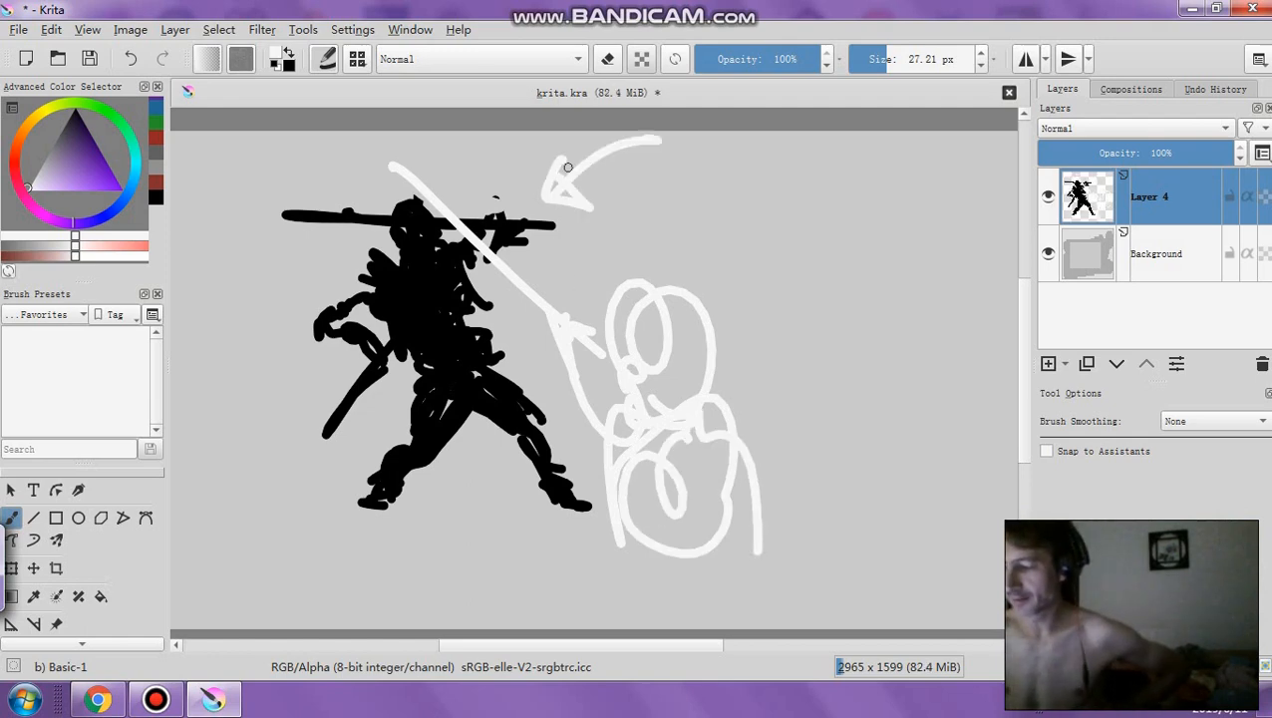
{"action": "left_click", "coordinate": [133, 60]}
{"action": "left_click", "coordinate": [132, 60]}
{"action": "left_click", "coordinate": [135, 60]}
{"action": "left_click", "coordinate": [133, 60]}
{"action": "left_click", "coordinate": [133, 60]}
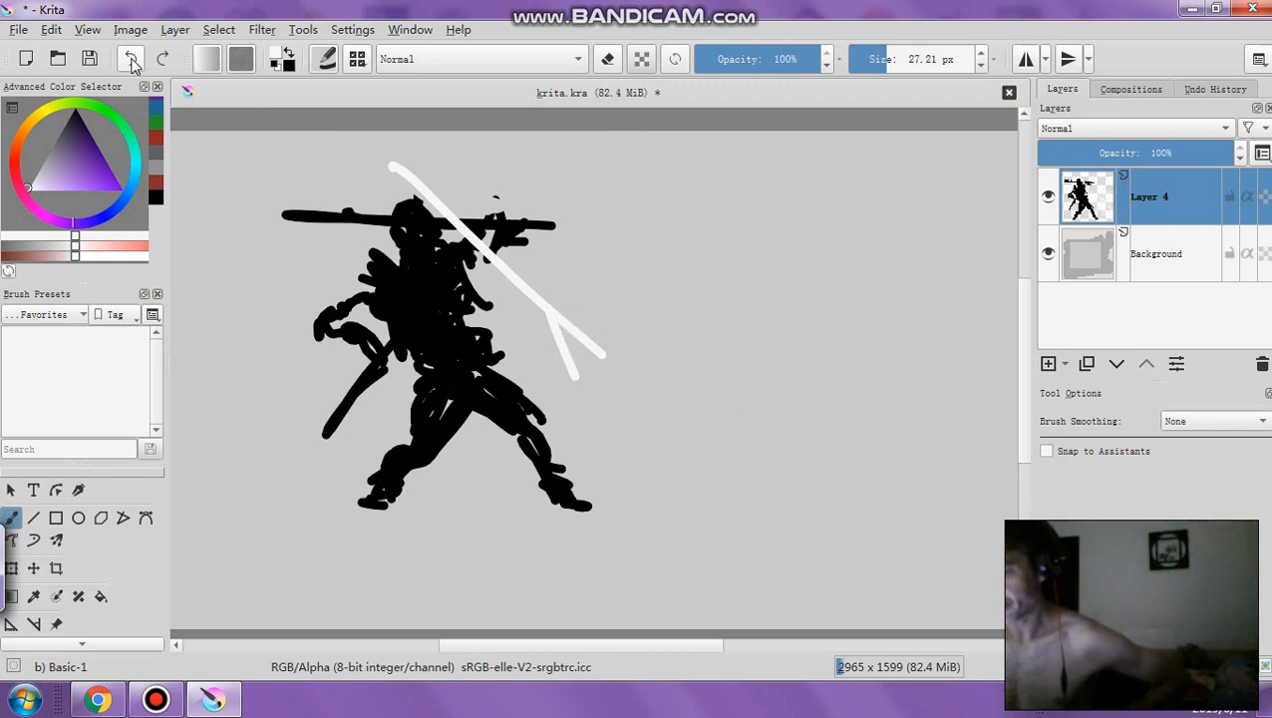
{"action": "left_click", "coordinate": [132, 60]}
{"action": "left_click", "coordinate": [133, 60]}
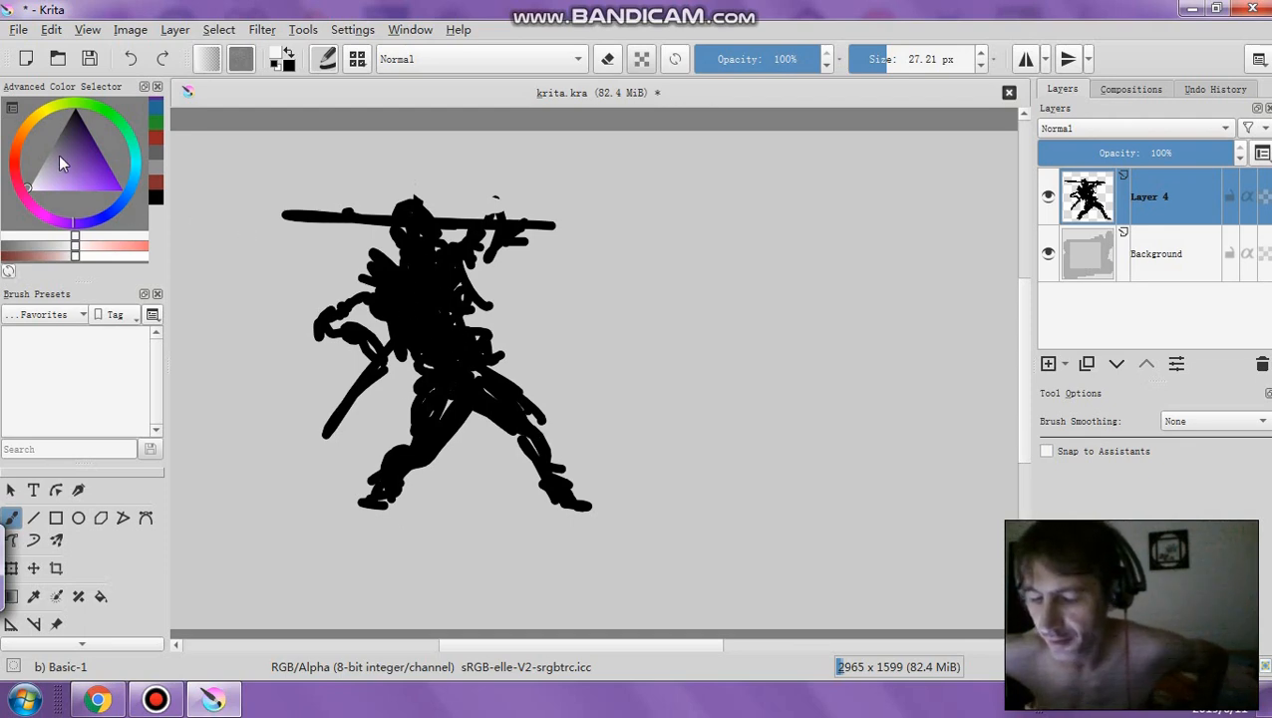
Try a small mid-grey sketch of the sword-bearing warrior in the empty space beside the black silhouette, and undo it
{"action": "mouse_move", "coordinate": [59, 155]}
{"action": "left_mouse_down"}
{"action": "mouse_move", "coordinate": [59, 136]}
{"action": "mouse_move", "coordinate": [37, 145]}
{"action": "left_mouse_up"}
{"action": "mouse_move", "coordinate": [698, 231]}
{"action": "left_mouse_down"}
{"action": "mouse_move", "coordinate": [723, 215]}
{"action": "mouse_move", "coordinate": [698, 282]}
{"action": "mouse_move", "coordinate": [728, 294]}
{"action": "mouse_move", "coordinate": [718, 319]}
{"action": "mouse_move", "coordinate": [743, 344]}
{"action": "mouse_move", "coordinate": [798, 269]}
{"action": "mouse_move", "coordinate": [831, 251]}
{"action": "left_mouse_up"}
{"action": "left_click_drag", "start_coordinate": [598, 239], "coordinate": [883, 218]}
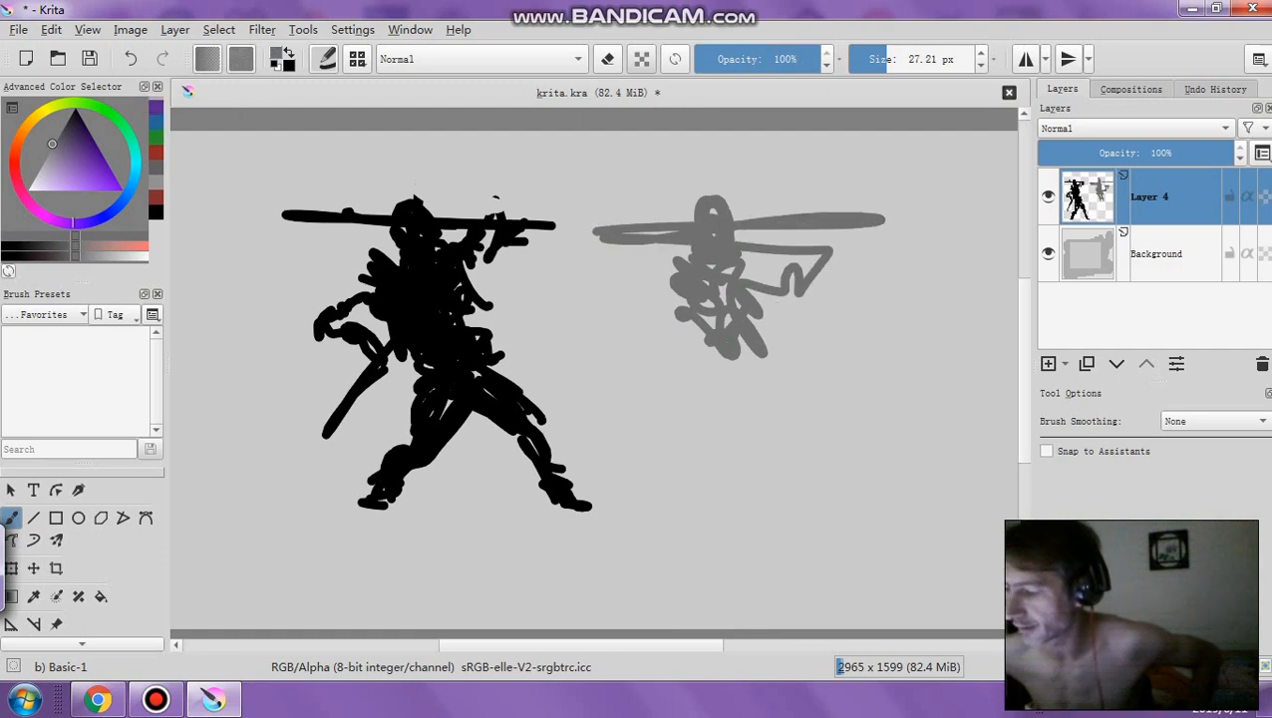
{"action": "left_click", "coordinate": [133, 59]}
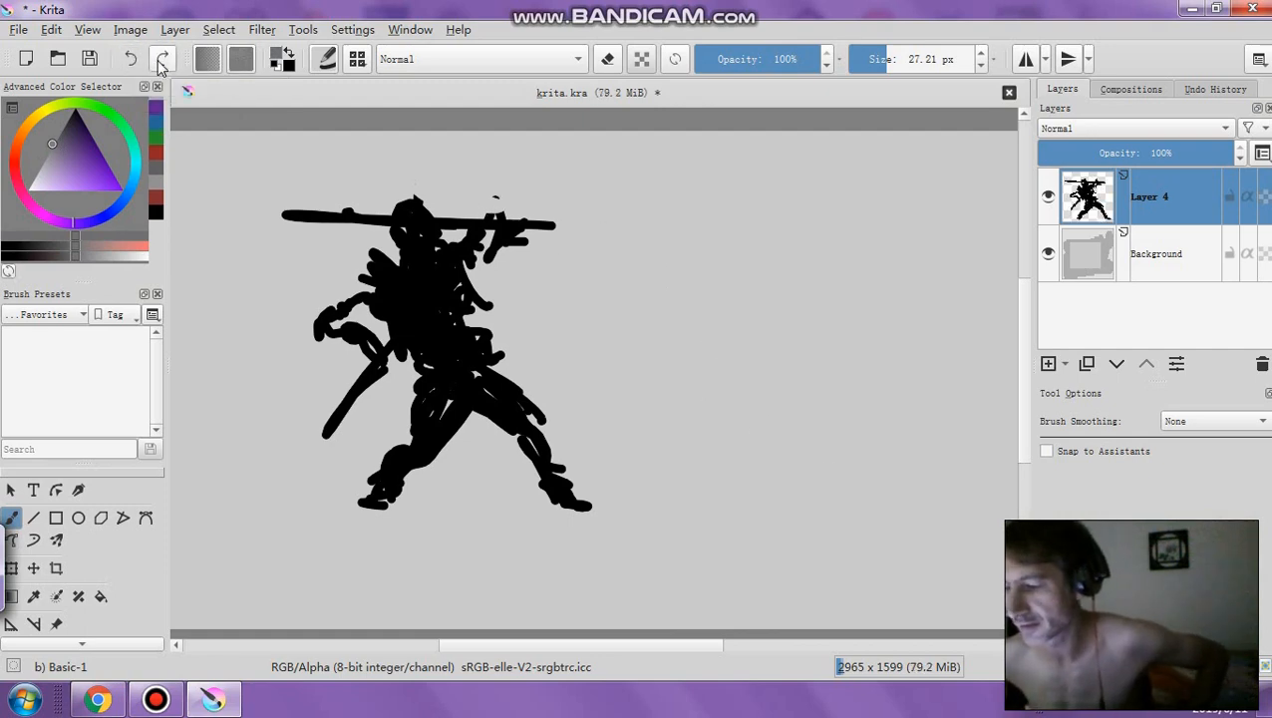
Use the Levels filter to lighten the warrior silhouette on Layer 4 to mid-grey
{"action": "left_click", "coordinate": [256, 32]}
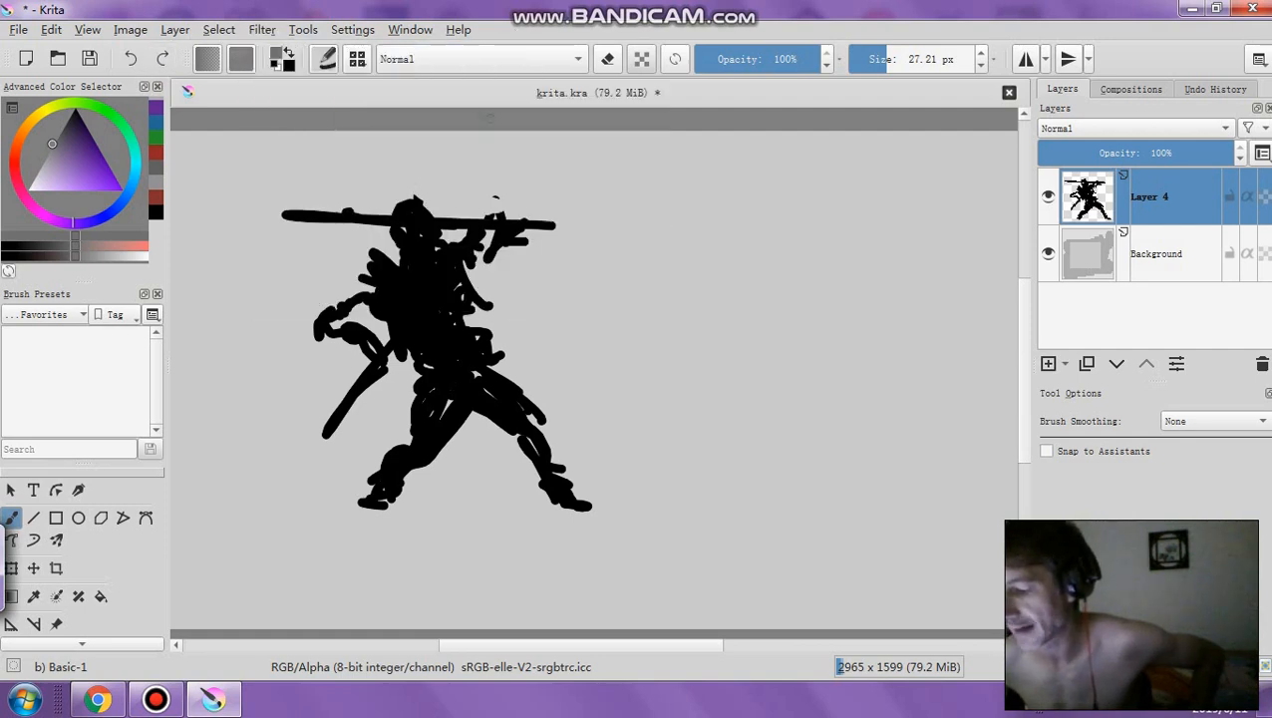
{"action": "left_click", "coordinate": [565, 10]}
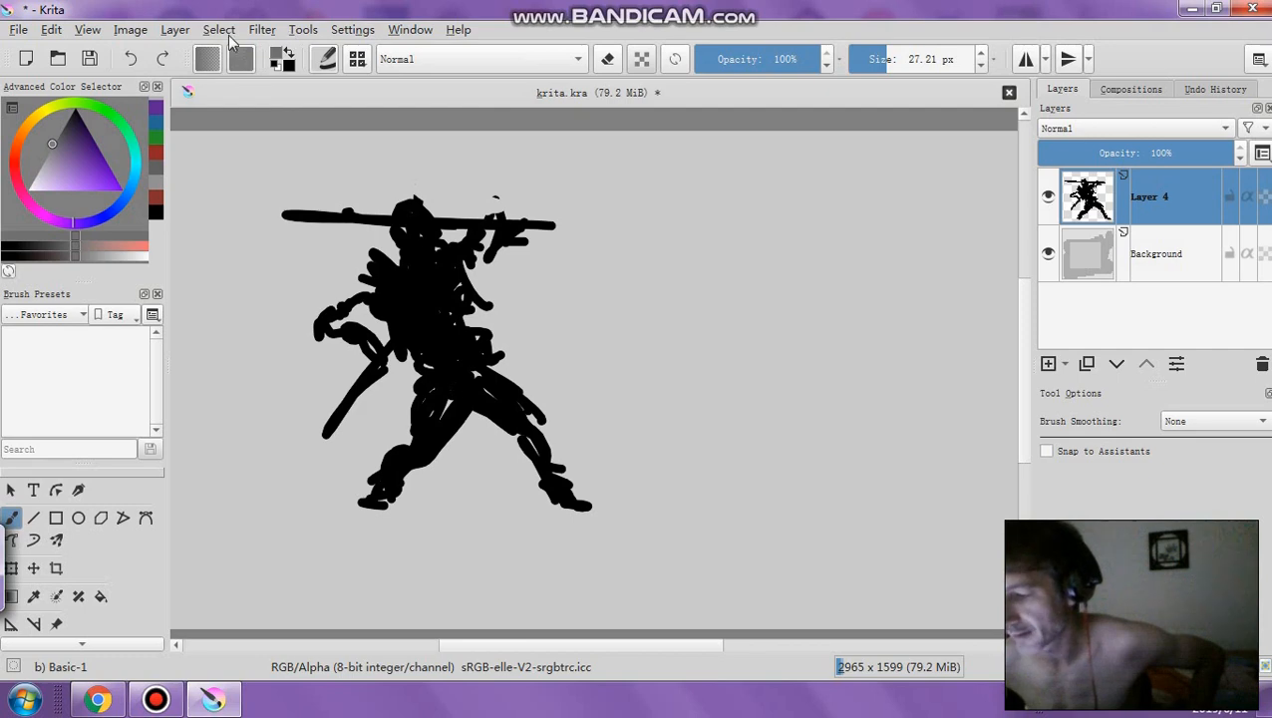
{"action": "left_click", "coordinate": [262, 35]}
{"action": "mouse_move", "coordinate": [403, 86]}
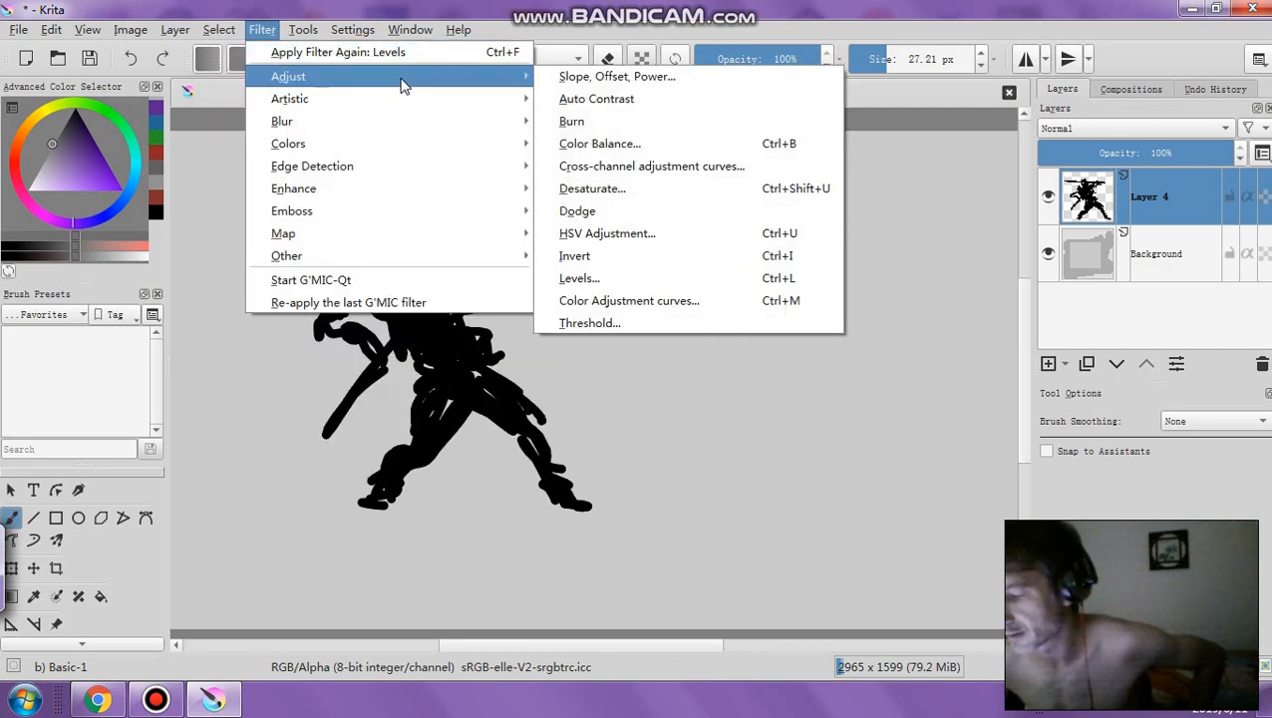
{"action": "left_click", "coordinate": [574, 281]}
{"action": "left_click_drag", "start_coordinate": [746, 398], "coordinate": [937, 398]}
{"action": "left_click", "coordinate": [999, 477]}
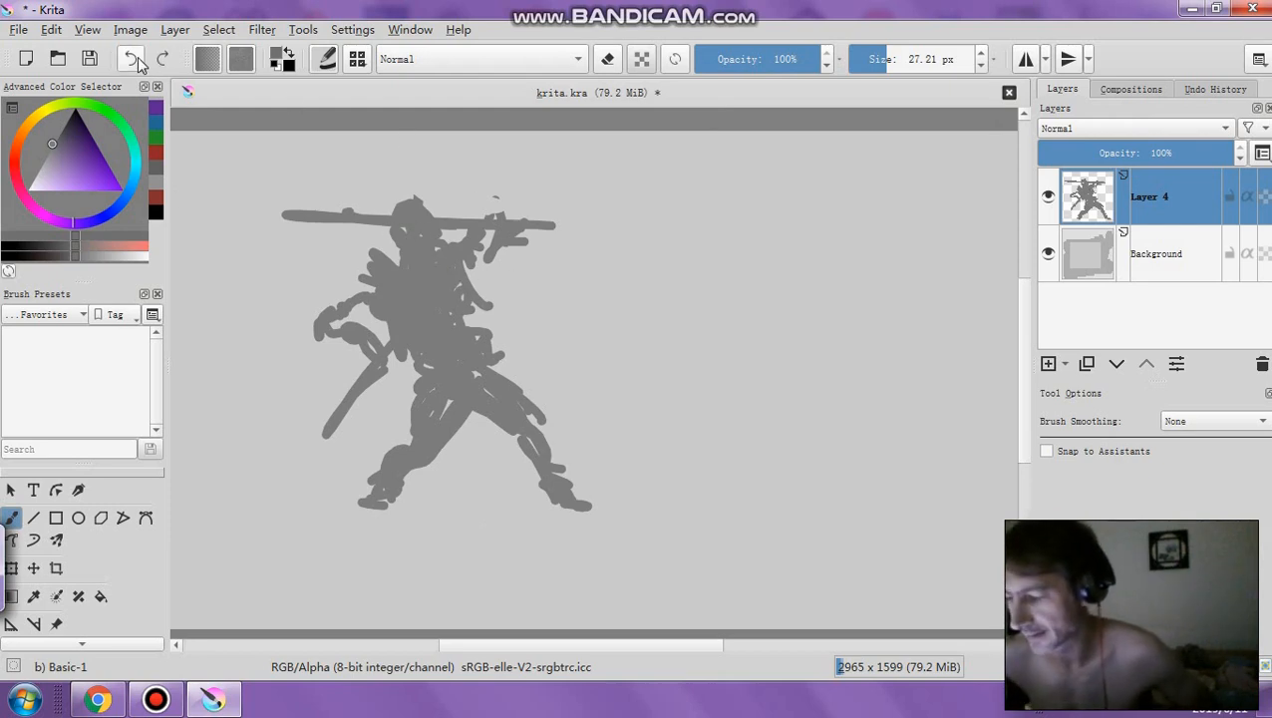
Set the brush colour to black, paint along the raised sword, and try two short vertical strokes beside it, undoing those two
{"action": "left_click_drag", "start_coordinate": [82, 133], "coordinate": [83, 70]}
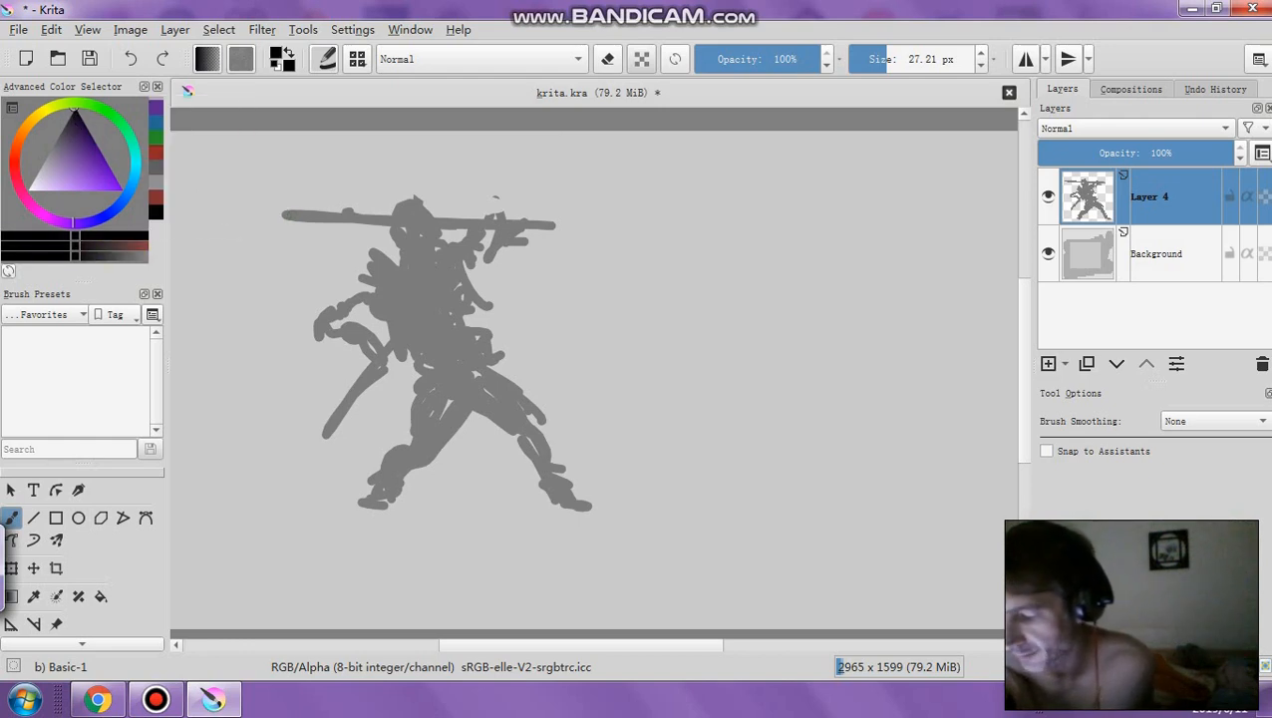
{"action": "left_click_drag", "start_coordinate": [282, 214], "coordinate": [553, 225]}
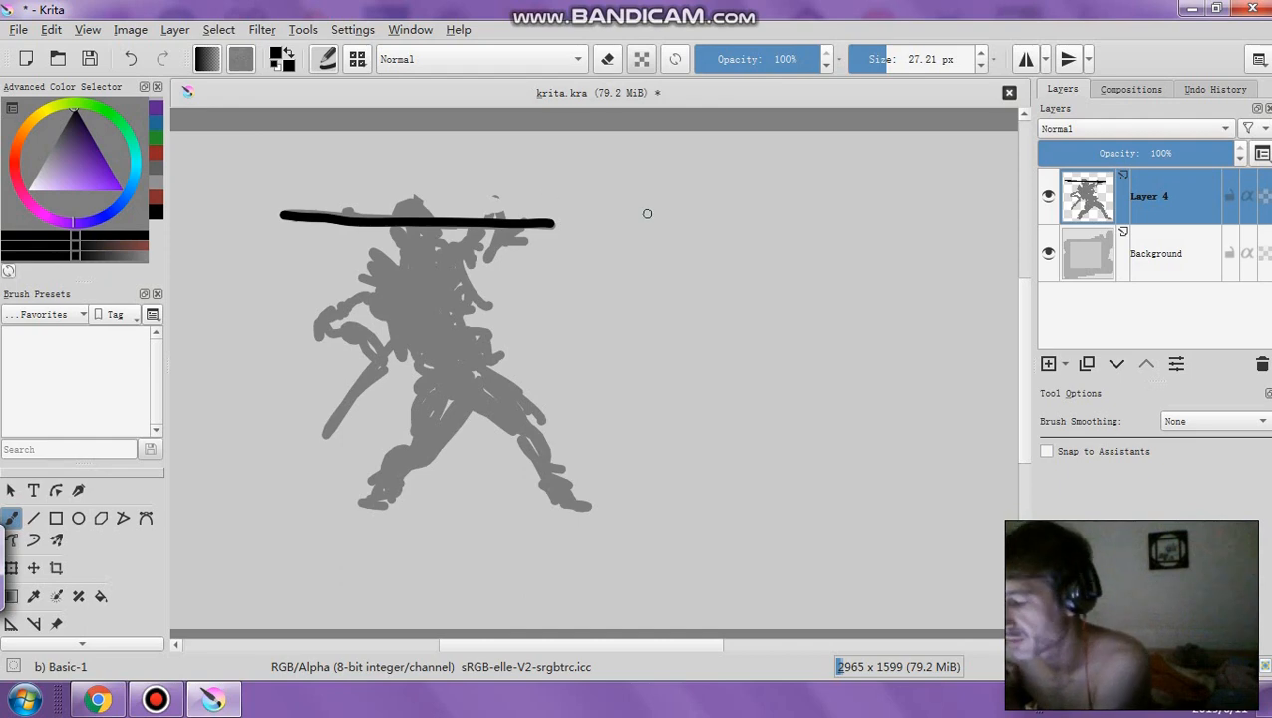
{"action": "left_click_drag", "start_coordinate": [639, 173], "coordinate": [640, 221]}
{"action": "left_click_drag", "start_coordinate": [690, 171], "coordinate": [686, 235]}
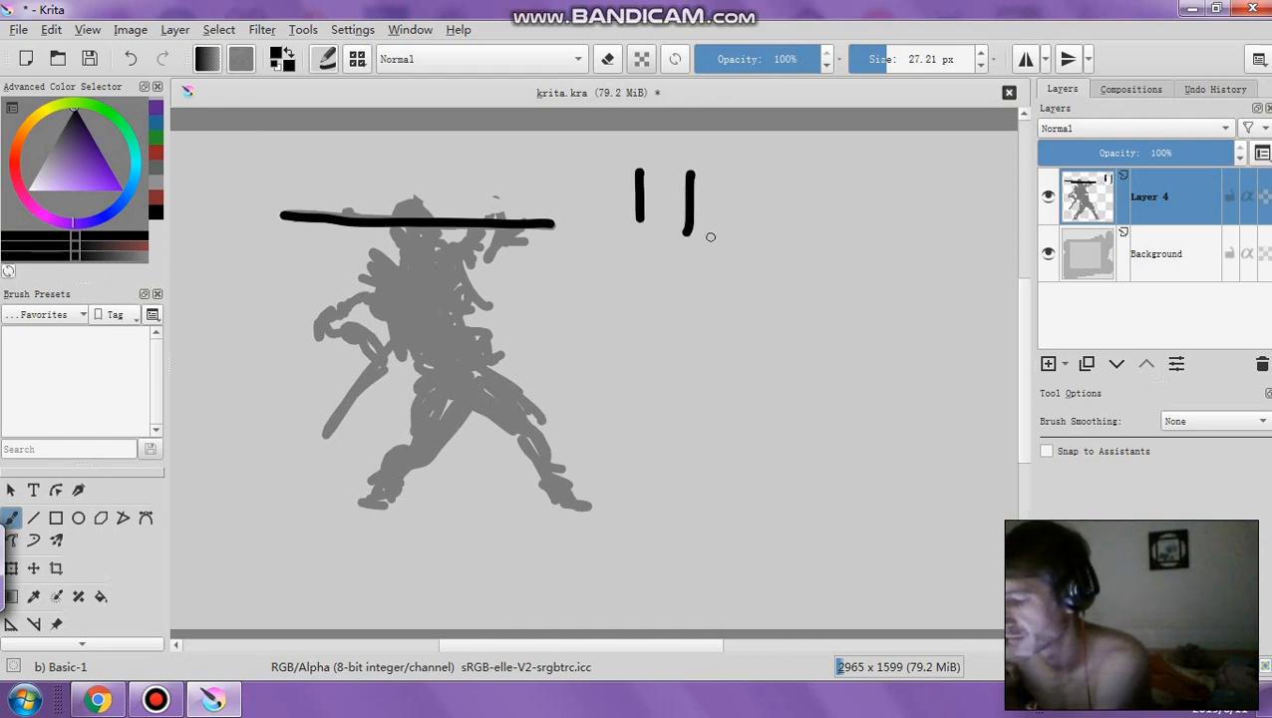
{"action": "double_click", "coordinate": [138, 60]}
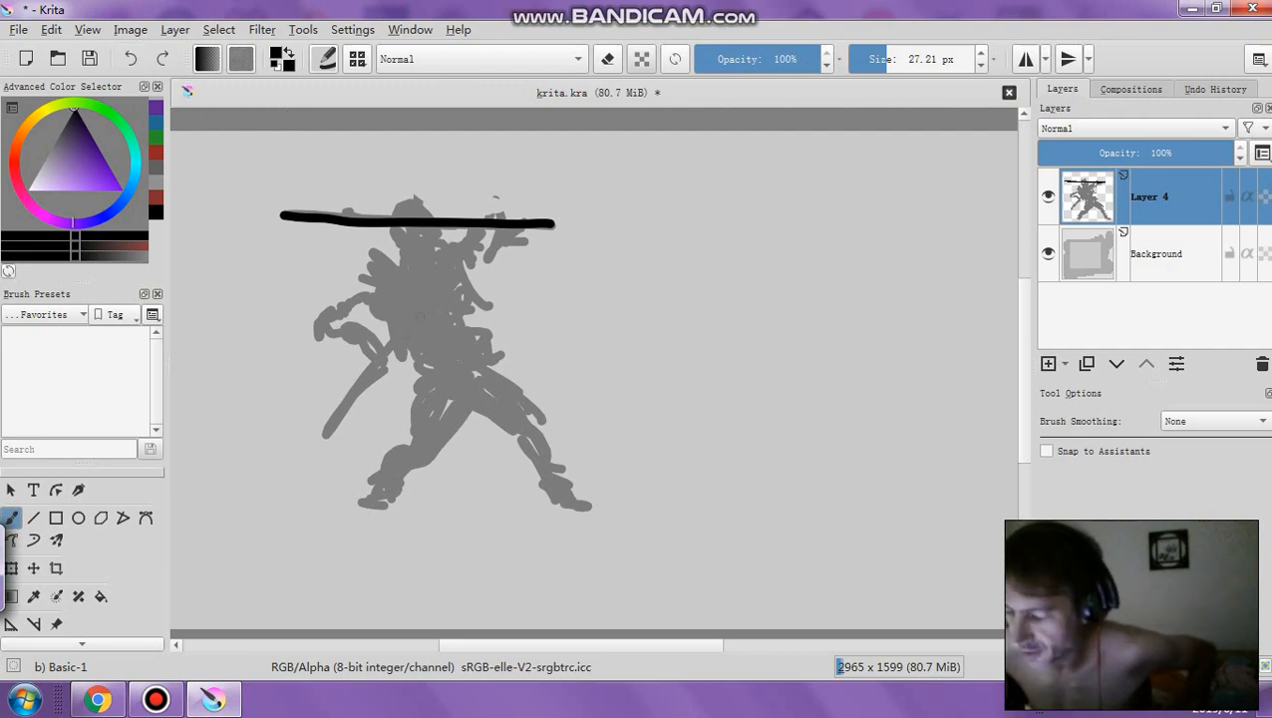
Paint a black lower sword, a filled face, a belt with two hanging ends and a diagonal torso line on the warrior
{"action": "left_click_drag", "start_coordinate": [439, 297], "coordinate": [329, 424]}
{"action": "left_click_drag", "start_coordinate": [422, 249], "coordinate": [419, 245]}
{"action": "left_click_drag", "start_coordinate": [412, 345], "coordinate": [466, 345]}
{"action": "left_click_drag", "start_coordinate": [442, 348], "coordinate": [431, 413]}
{"action": "left_click_drag", "start_coordinate": [439, 351], "coordinate": [471, 401]}
{"action": "left_click_drag", "start_coordinate": [398, 251], "coordinate": [448, 341]}
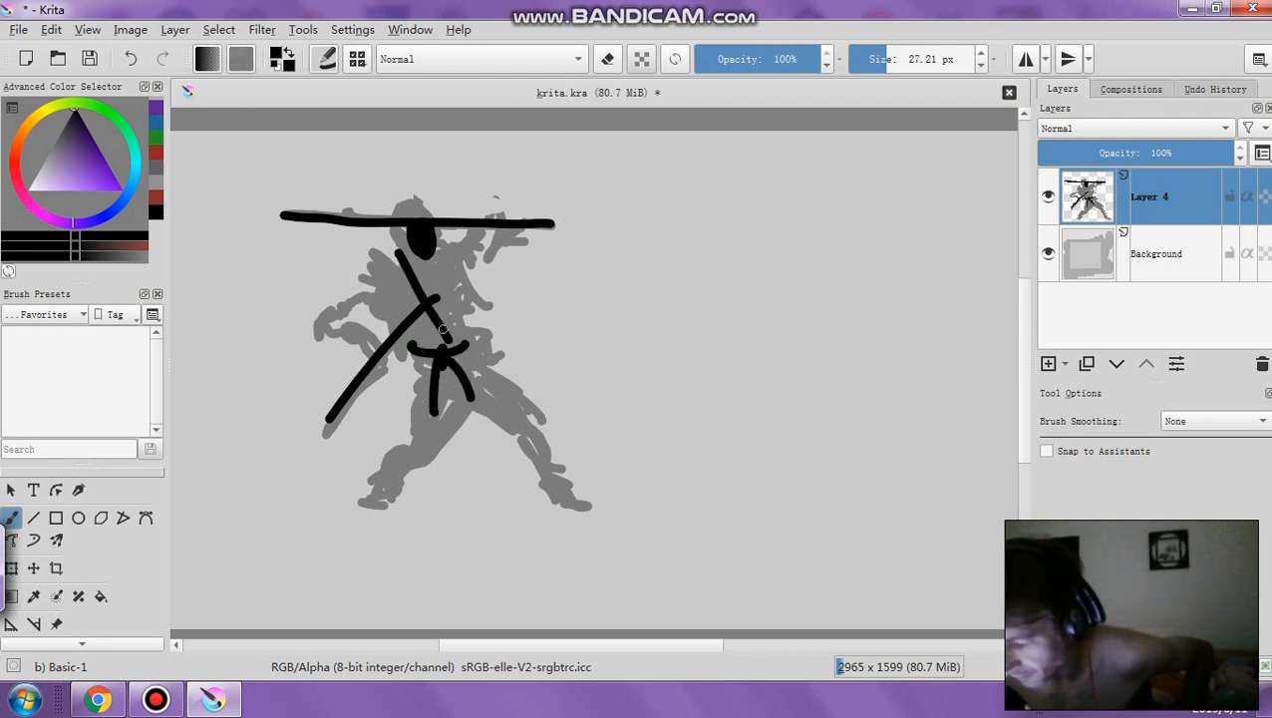
Outline the warrior's robe in black across the chest, shoulders and skirt
{"action": "left_click_drag", "start_coordinate": [438, 246], "coordinate": [438, 351]}
{"action": "left_click_drag", "start_coordinate": [403, 258], "coordinate": [372, 277]}
{"action": "left_click_drag", "start_coordinate": [438, 242], "coordinate": [466, 294]}
{"action": "mouse_move", "coordinate": [389, 282]}
{"action": "left_mouse_down"}
{"action": "mouse_move", "coordinate": [437, 452]}
{"action": "mouse_move", "coordinate": [518, 435]}
{"action": "left_mouse_up"}
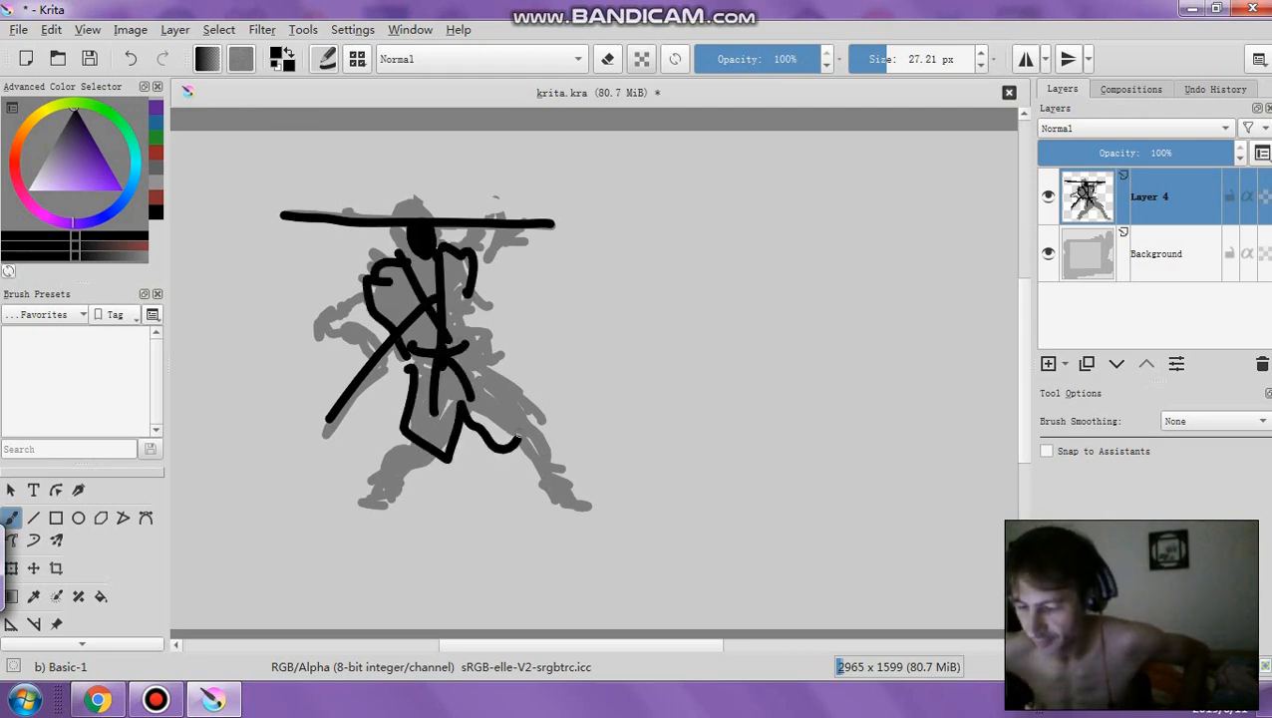
Undo all black detail strokes on the grey warrior, including the raised sword line, and set the brush colour to black
{"action": "left_click", "coordinate": [136, 61]}
{"action": "left_click", "coordinate": [138, 62]}
{"action": "left_click", "coordinate": [137, 61]}
{"action": "left_click", "coordinate": [137, 61]}
{"action": "left_click", "coordinate": [136, 60]}
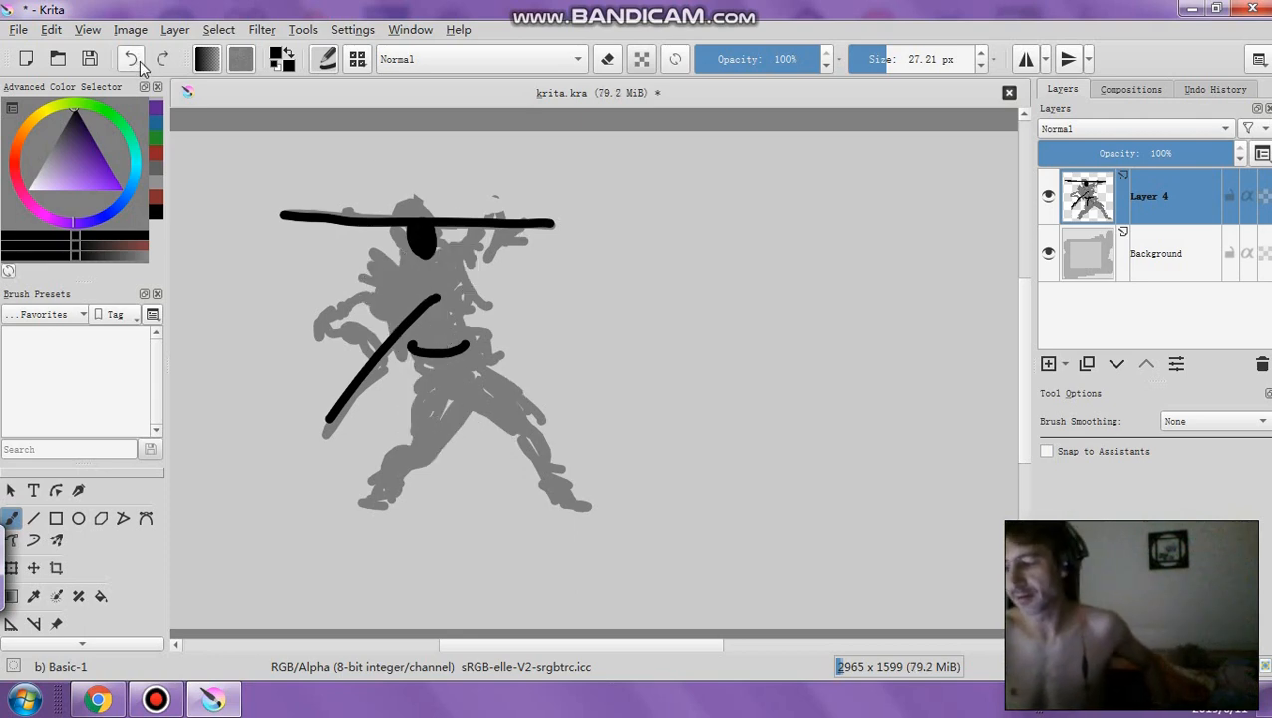
{"action": "left_click", "coordinate": [137, 61]}
{"action": "left_click", "coordinate": [137, 60]}
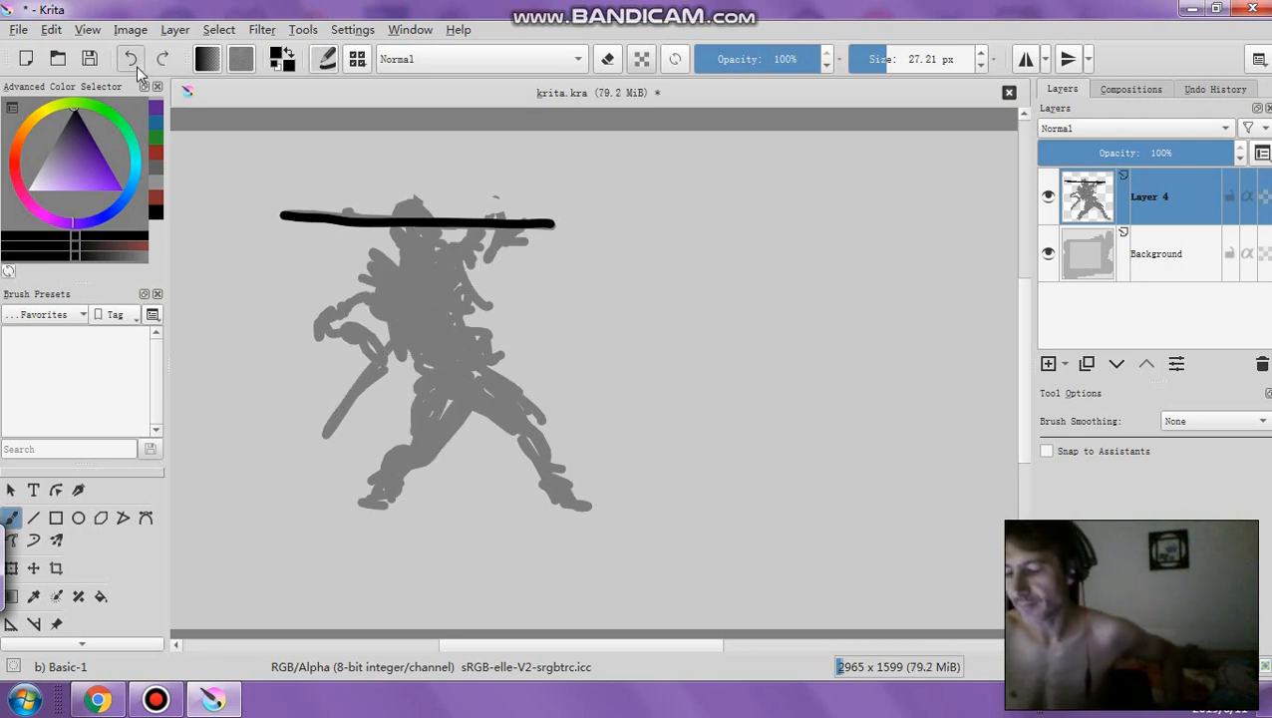
{"action": "left_click", "coordinate": [136, 61]}
{"action": "left_click_drag", "start_coordinate": [78, 147], "coordinate": [82, 85]}
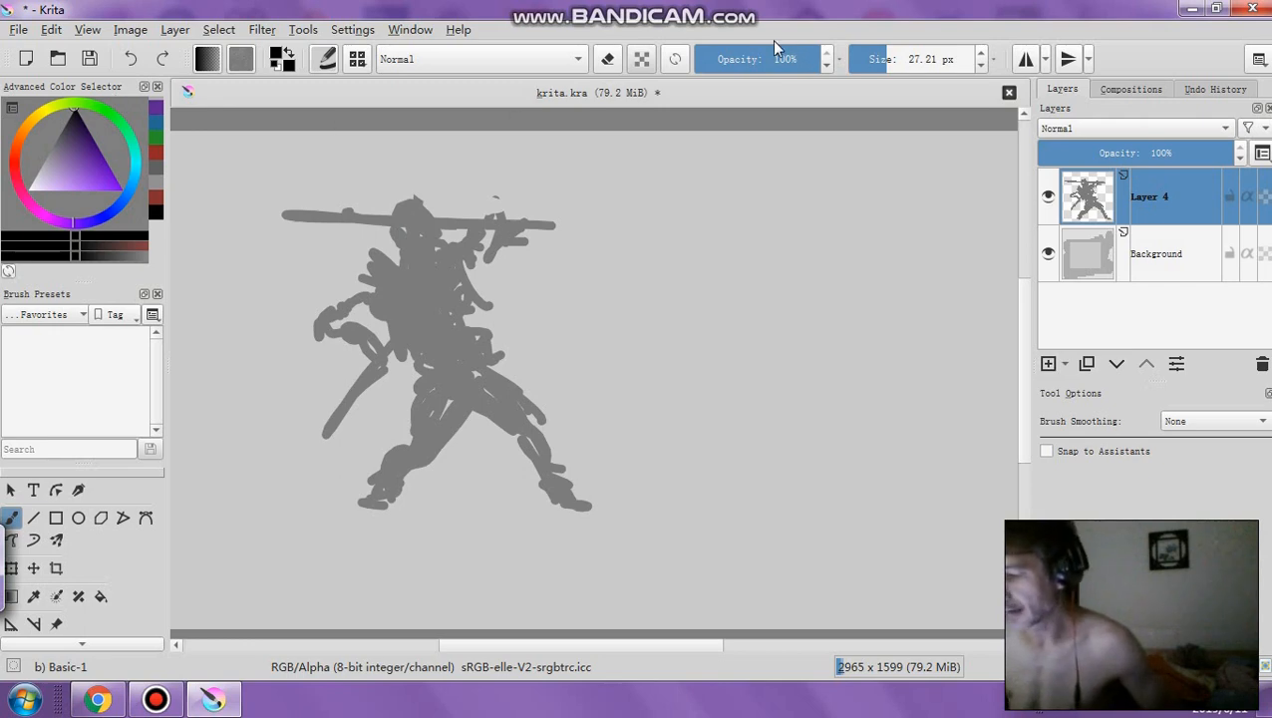
Add a layer above Background and paint a large red disc behind the warrior with a 270.36 px brush
{"action": "left_click", "coordinate": [1137, 258]}
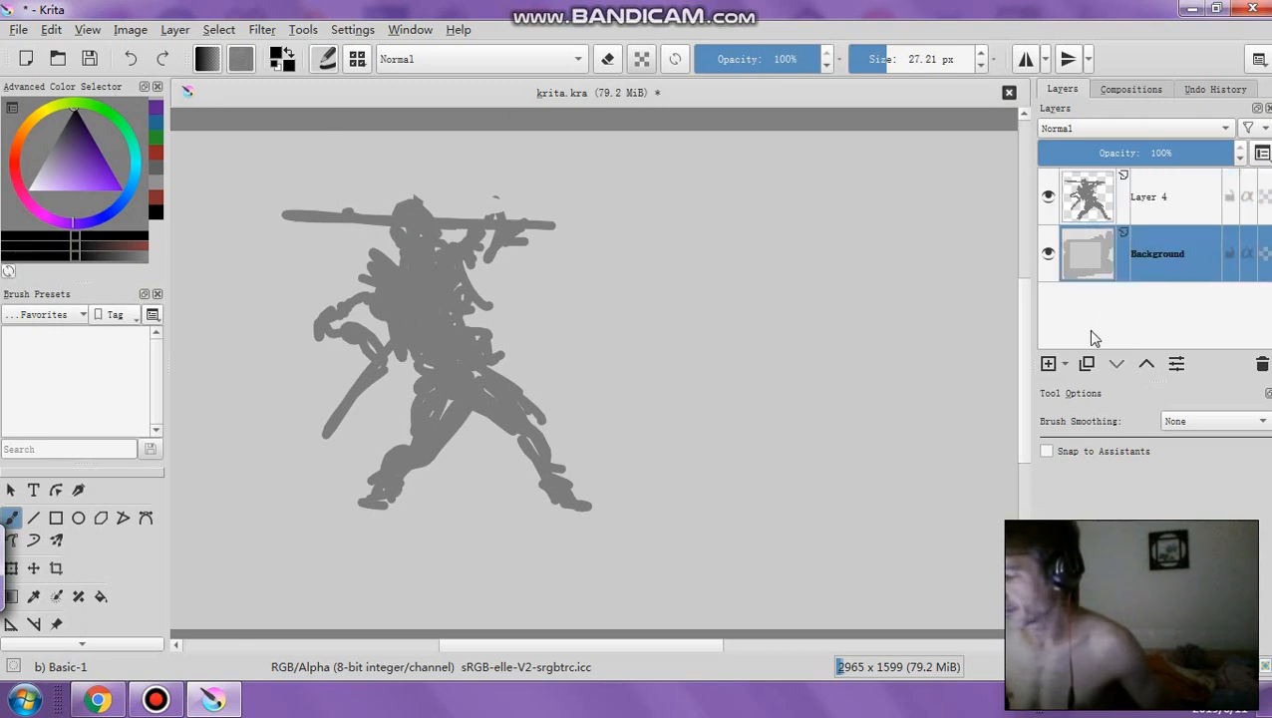
{"action": "left_click", "coordinate": [1048, 363]}
{"action": "left_click", "coordinate": [15, 166]}
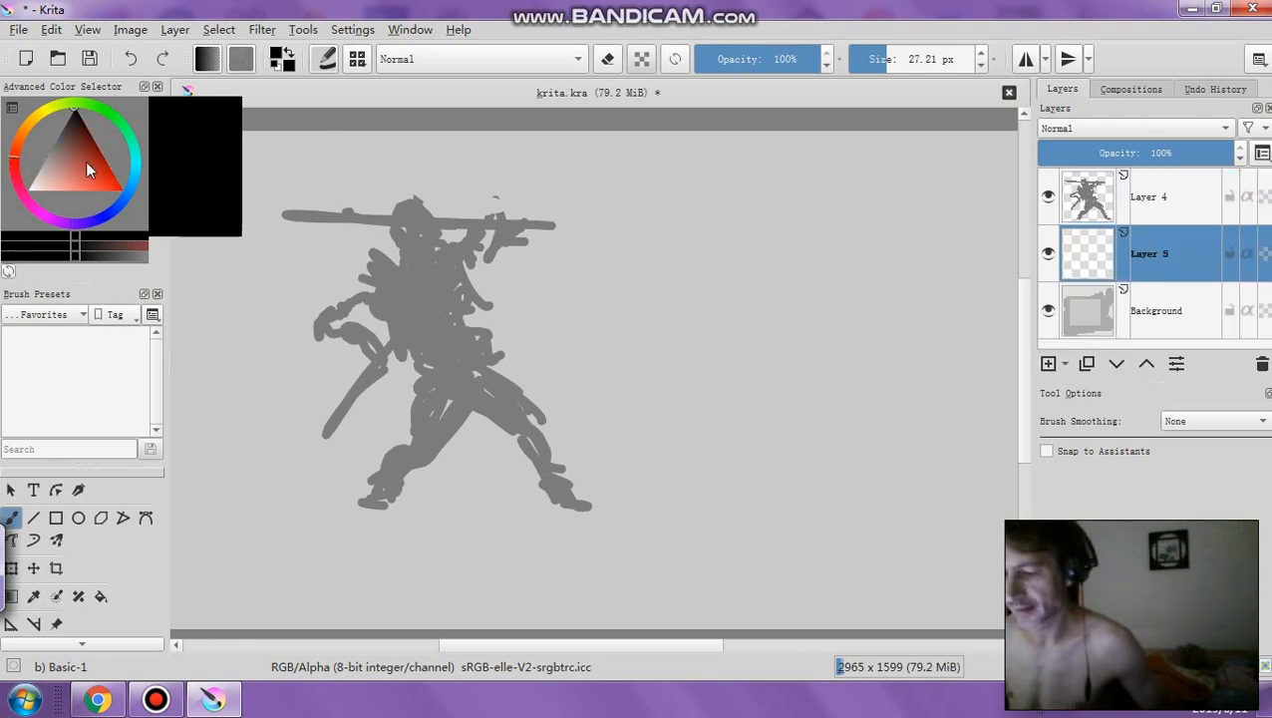
{"action": "left_click", "coordinate": [105, 163]}
{"action": "left_click_drag", "start_coordinate": [900, 59], "coordinate": [933, 59]}
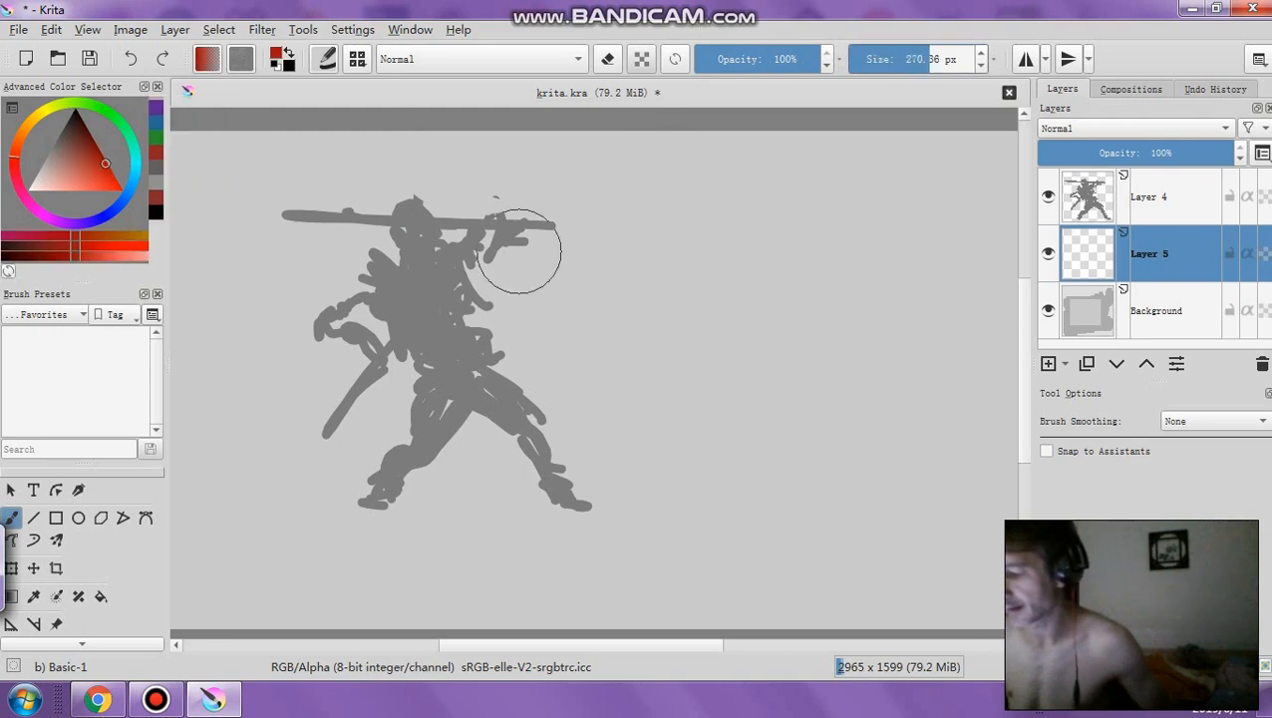
{"action": "mouse_move", "coordinate": [321, 284]}
{"action": "left_mouse_down"}
{"action": "mouse_move", "coordinate": [416, 360]}
{"action": "mouse_move", "coordinate": [329, 235]}
{"action": "left_mouse_up"}
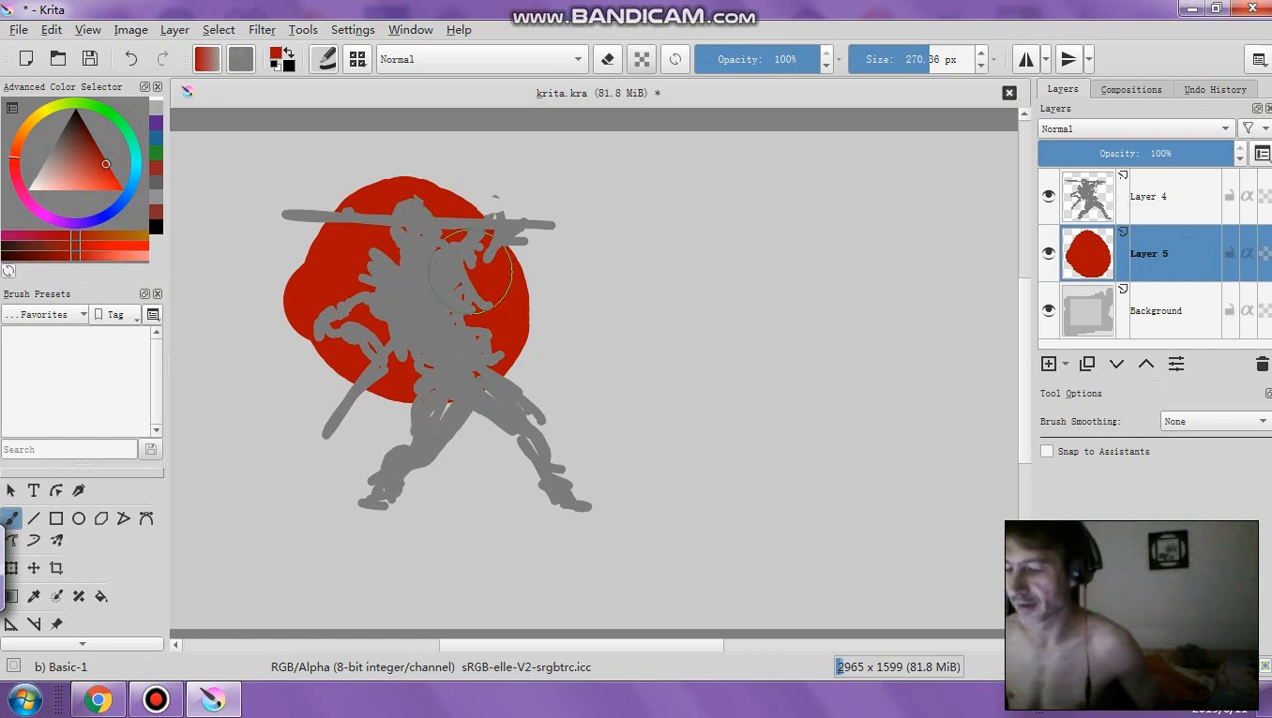
Try a brush opacity of 57%, restore it to 100%, delete the red disc's layer and select Layer 4
{"action": "left_click", "coordinate": [766, 58]}
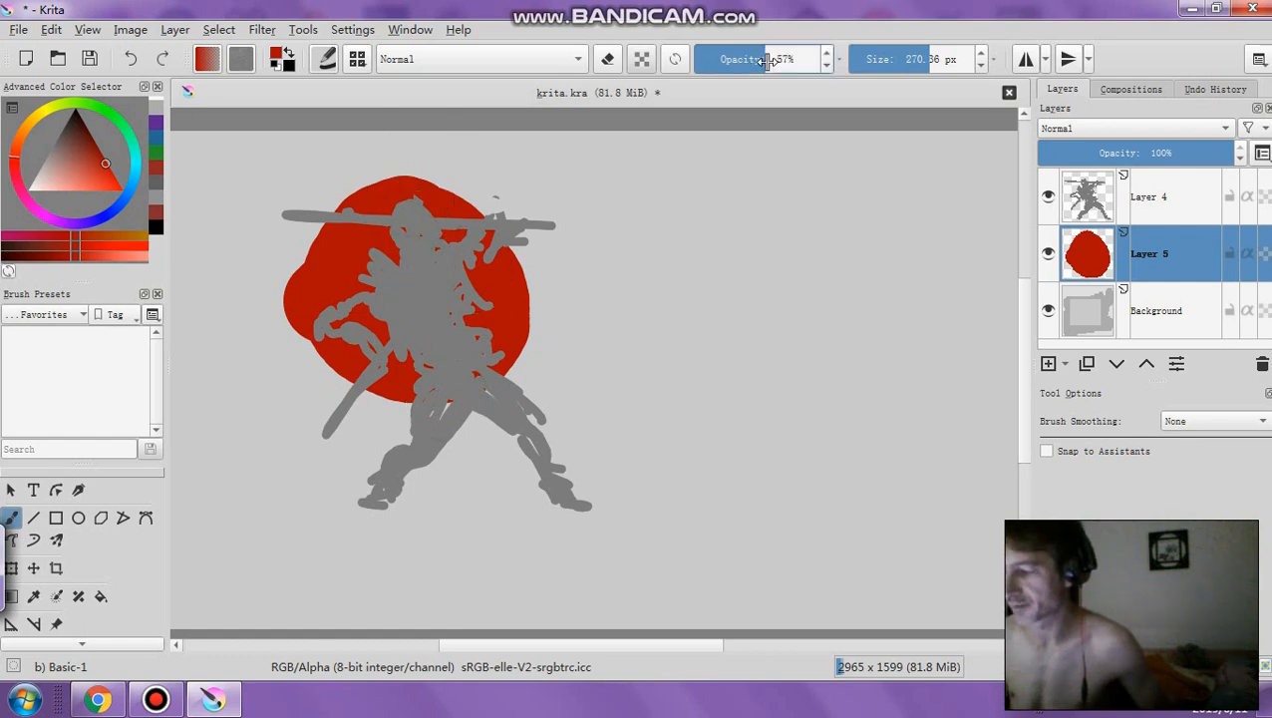
{"action": "left_click_drag", "start_coordinate": [743, 59], "coordinate": [827, 60]}
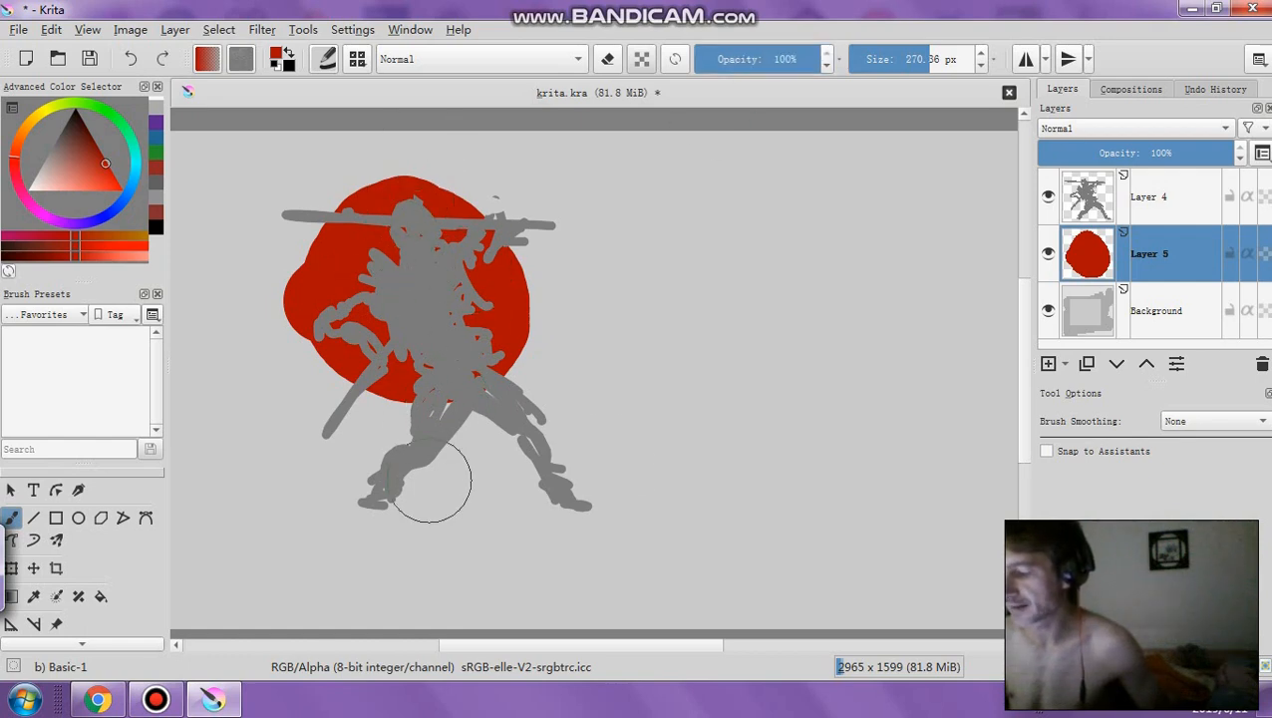
{"action": "left_click", "coordinate": [1153, 203]}
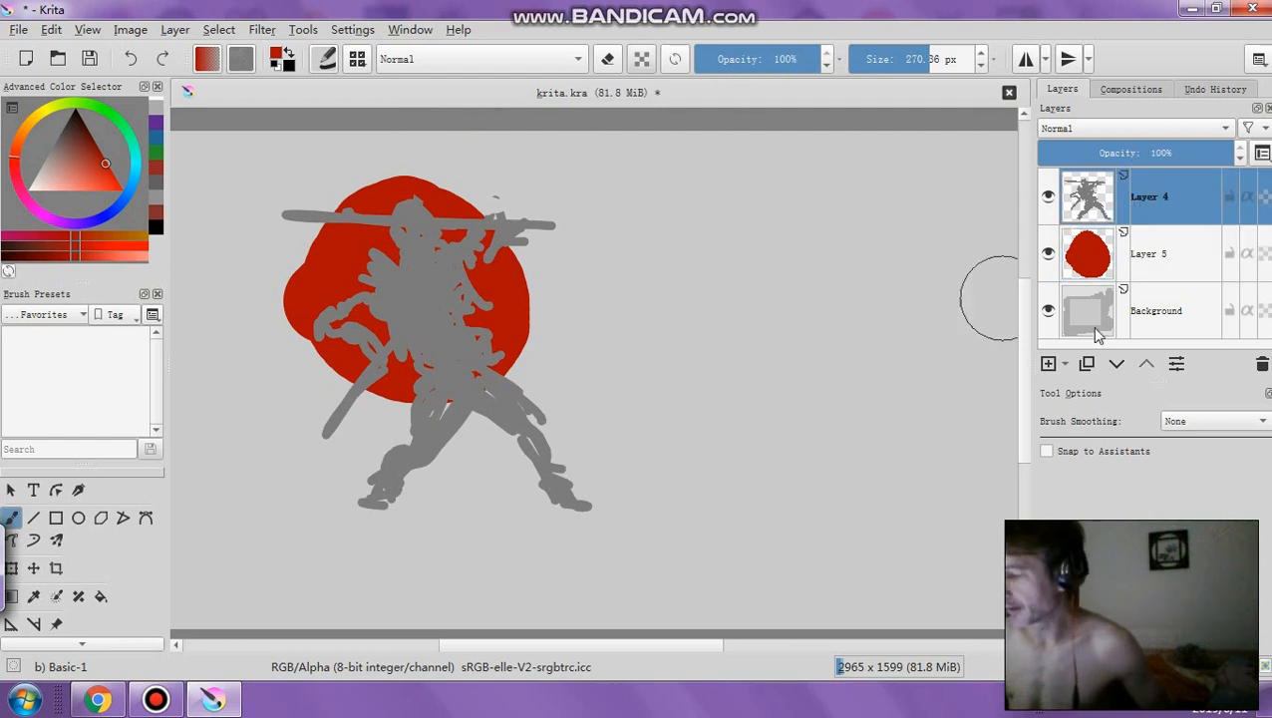
{"action": "left_click", "coordinate": [1157, 267]}
{"action": "left_click", "coordinate": [1261, 363]}
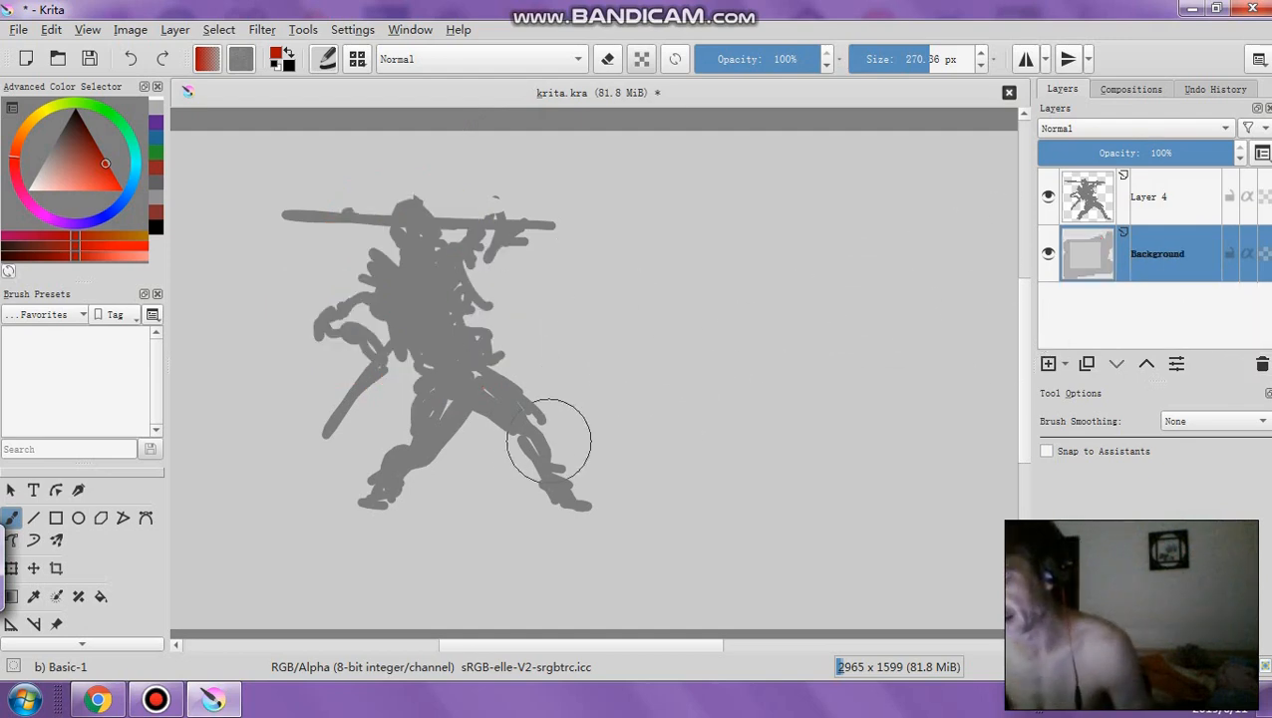
{"action": "left_click", "coordinate": [1168, 193]}
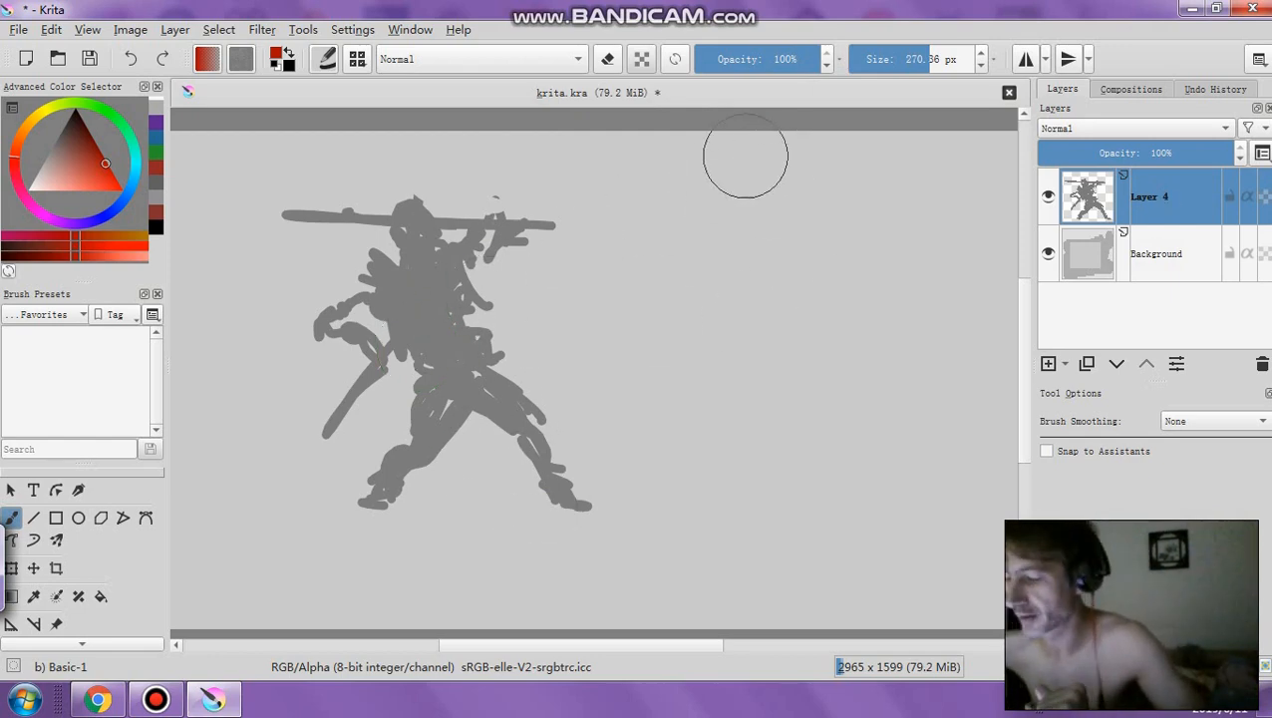
Set the brush size to 47.01 px and the brush opacity to 35%
{"action": "mouse_move", "coordinate": [767, 59]}
{"action": "left_mouse_down"}
{"action": "mouse_move", "coordinate": [739, 59]}
{"action": "mouse_move", "coordinate": [793, 58]}
{"action": "left_mouse_up"}
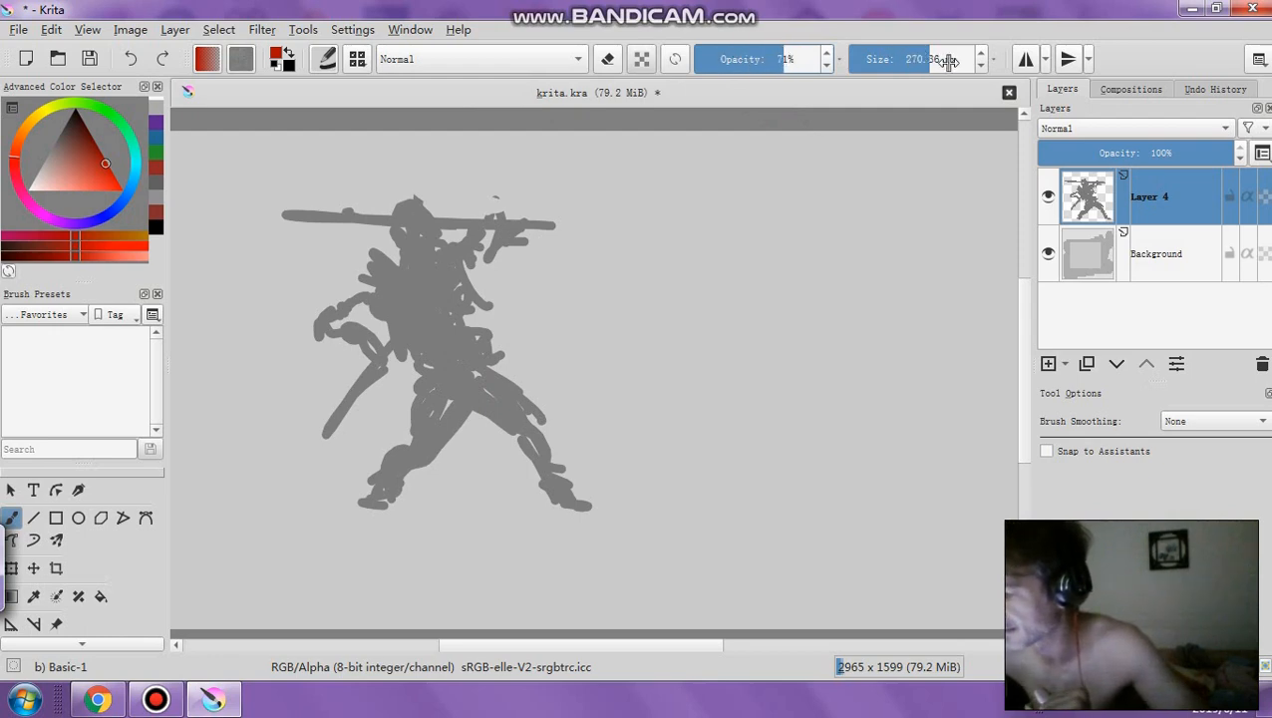
{"action": "left_click_drag", "start_coordinate": [924, 59], "coordinate": [888, 59]}
{"action": "left_click", "coordinate": [742, 59]}
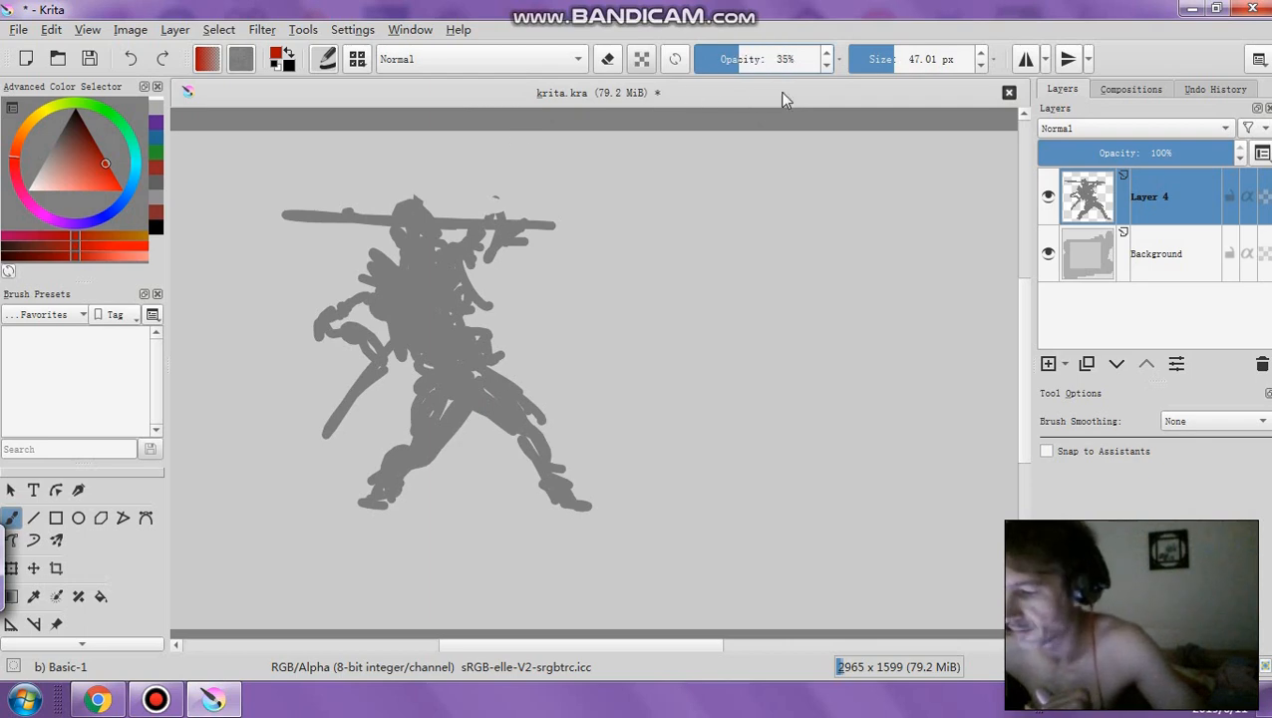
Reset the brush colour to black, set the brush size to 13.93 px and delete the empty Layer 6
{"action": "key", "text": "d"}
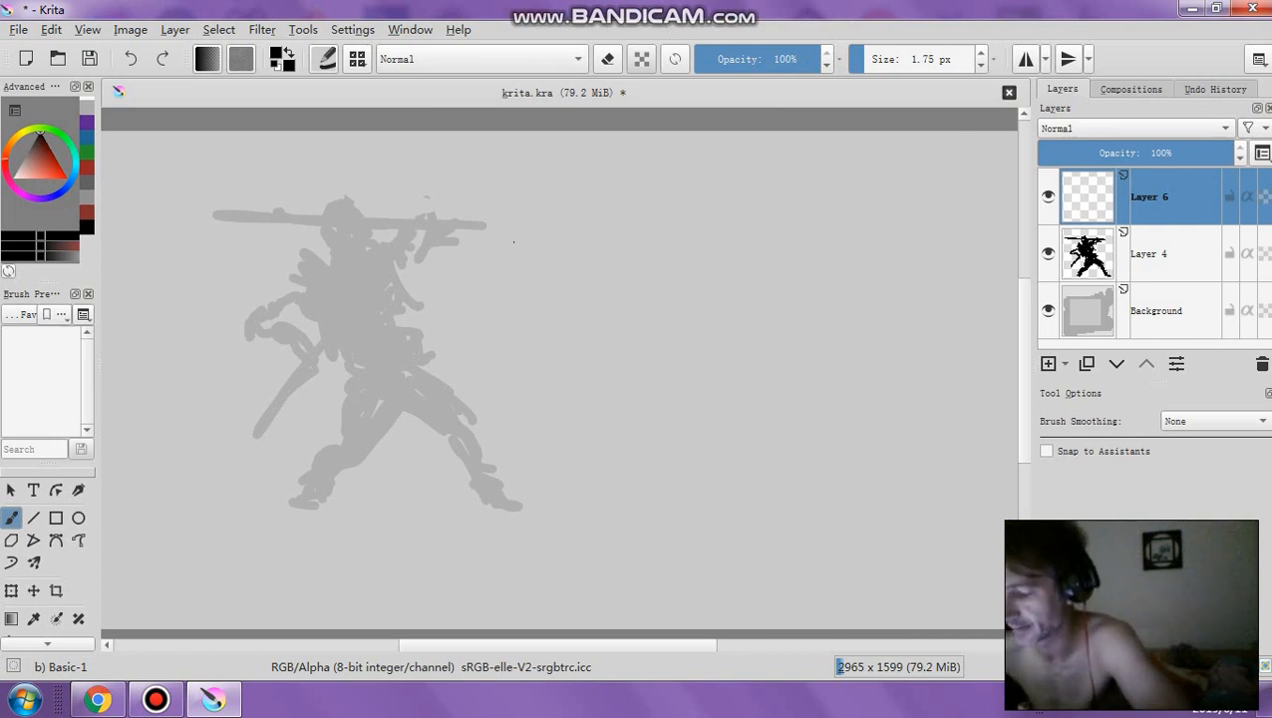
{"action": "left_click", "coordinate": [881, 59]}
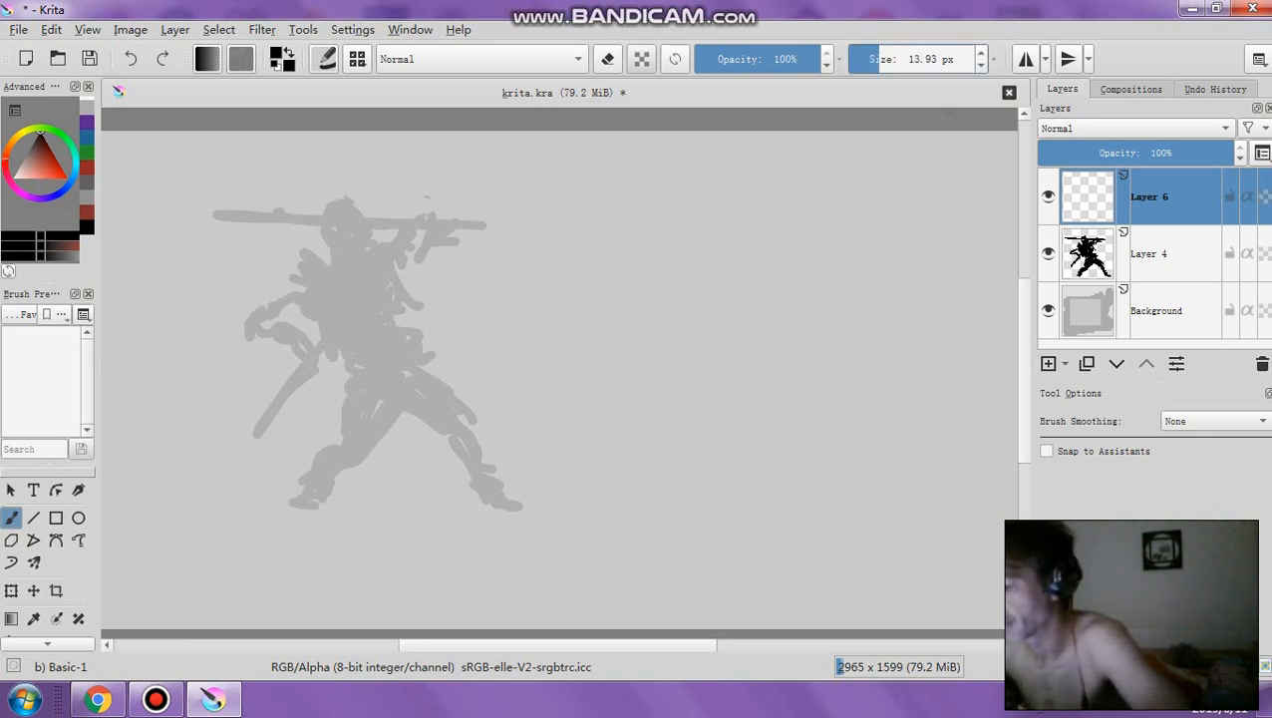
{"action": "left_click", "coordinate": [1261, 365]}
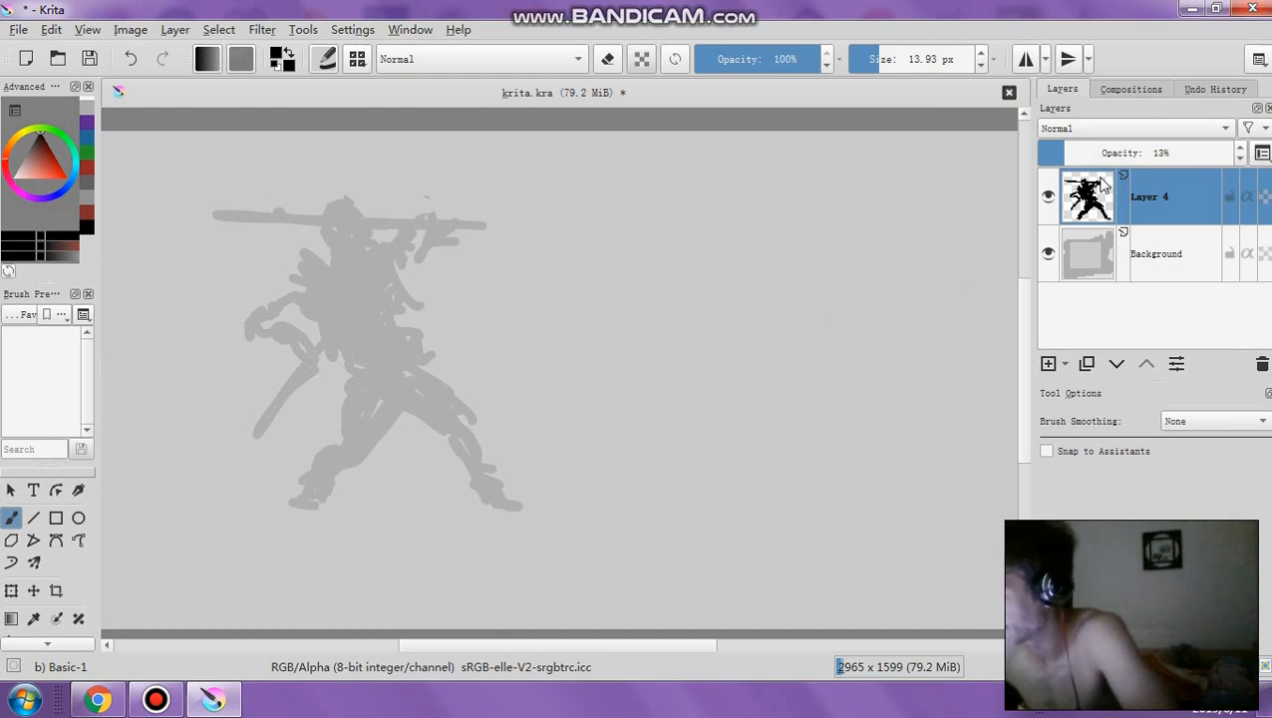
Set Layer 4's opacity to 100% and the brush opacity to 54%
{"action": "left_click_drag", "start_coordinate": [1072, 151], "coordinate": [1236, 152]}
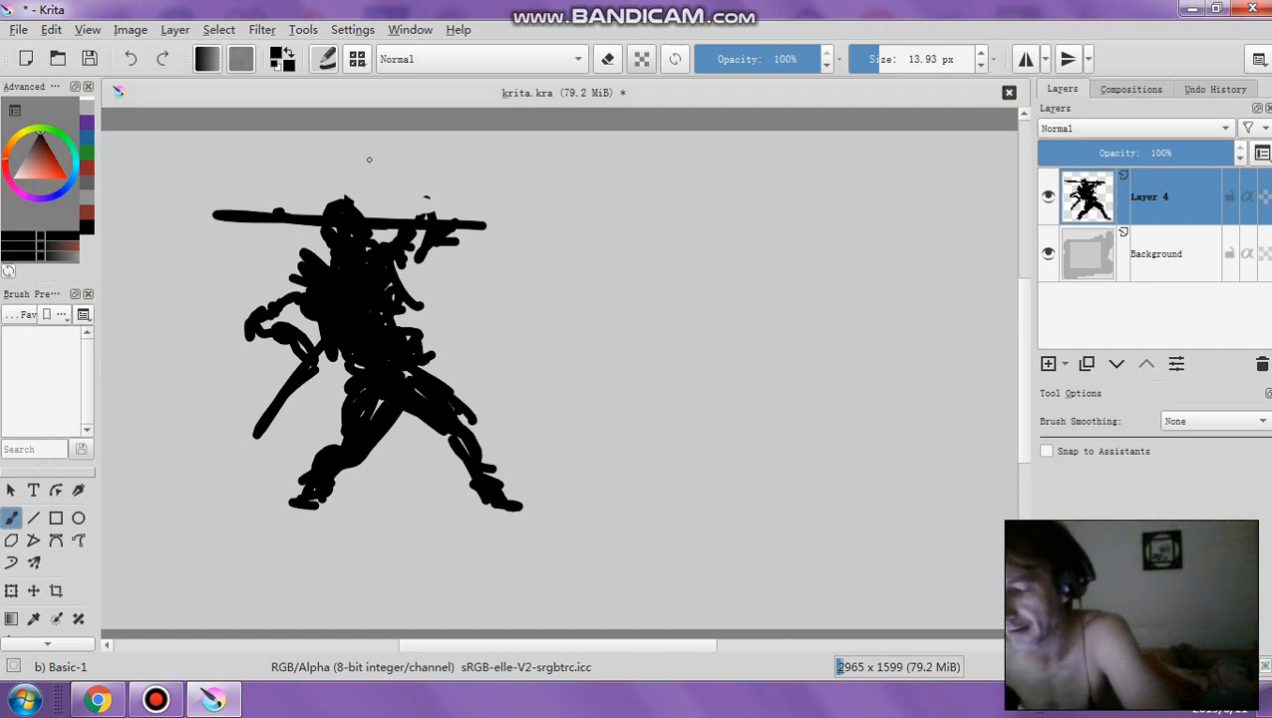
{"action": "left_click_drag", "start_coordinate": [743, 58], "coordinate": [766, 53]}
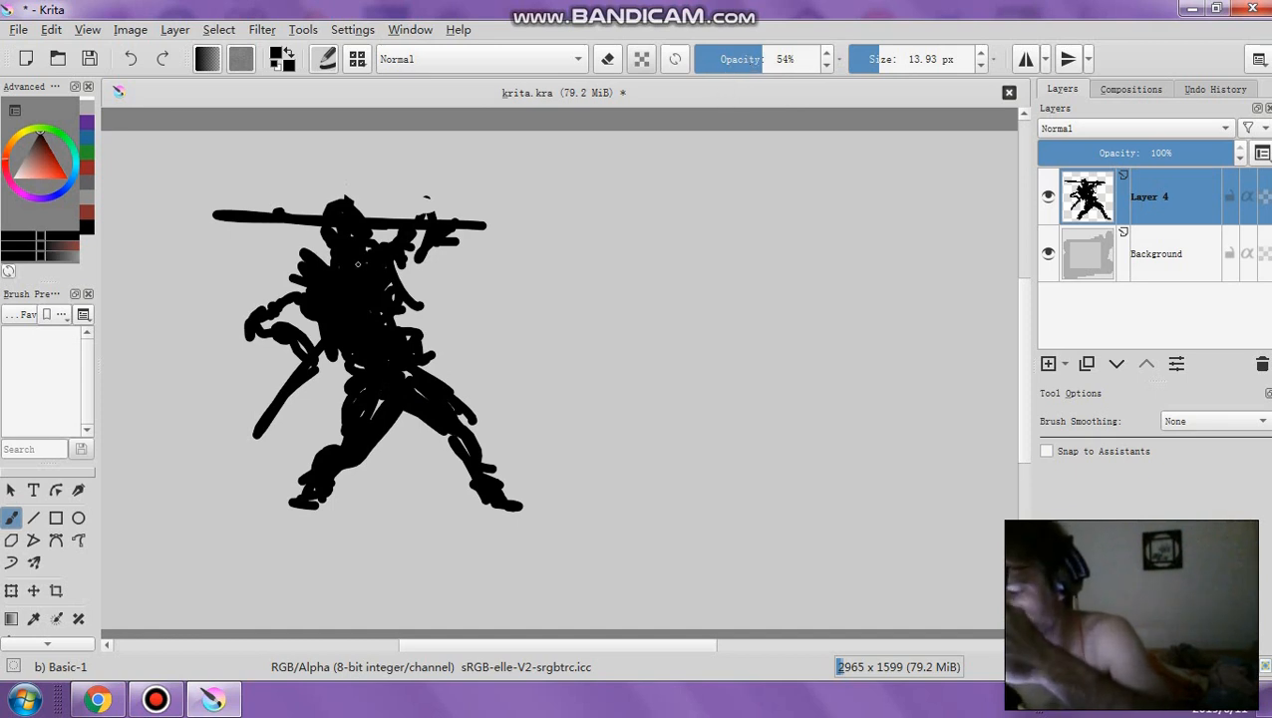
Try adjusting the output black level of the warrior on Layer 4 with the Levels filter
{"action": "left_click", "coordinate": [264, 30]}
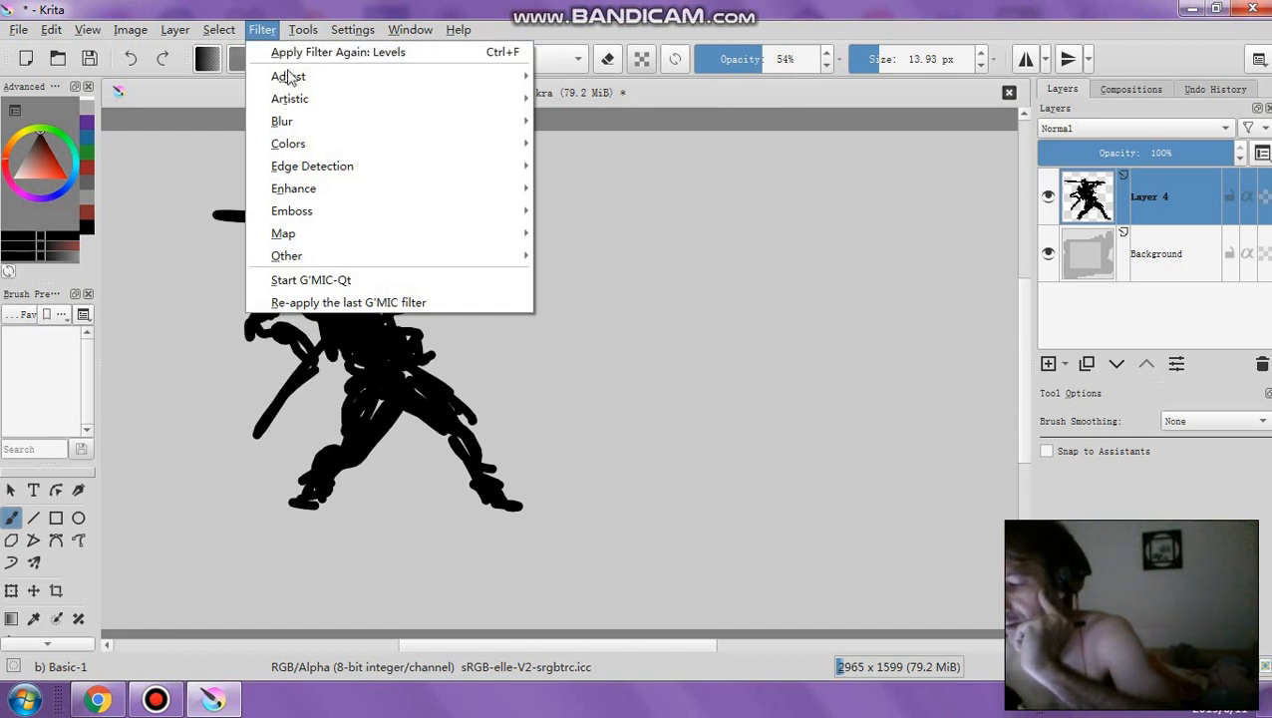
{"action": "mouse_move", "coordinate": [319, 104]}
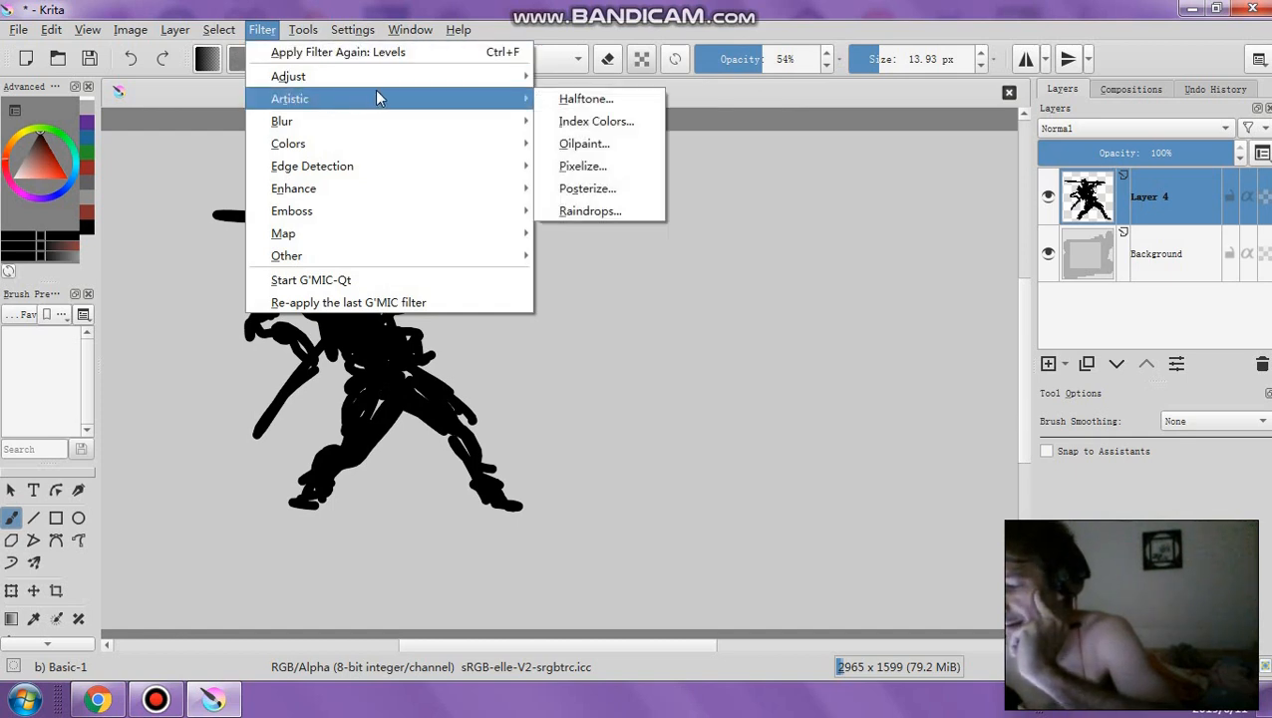
{"action": "mouse_move", "coordinate": [417, 80]}
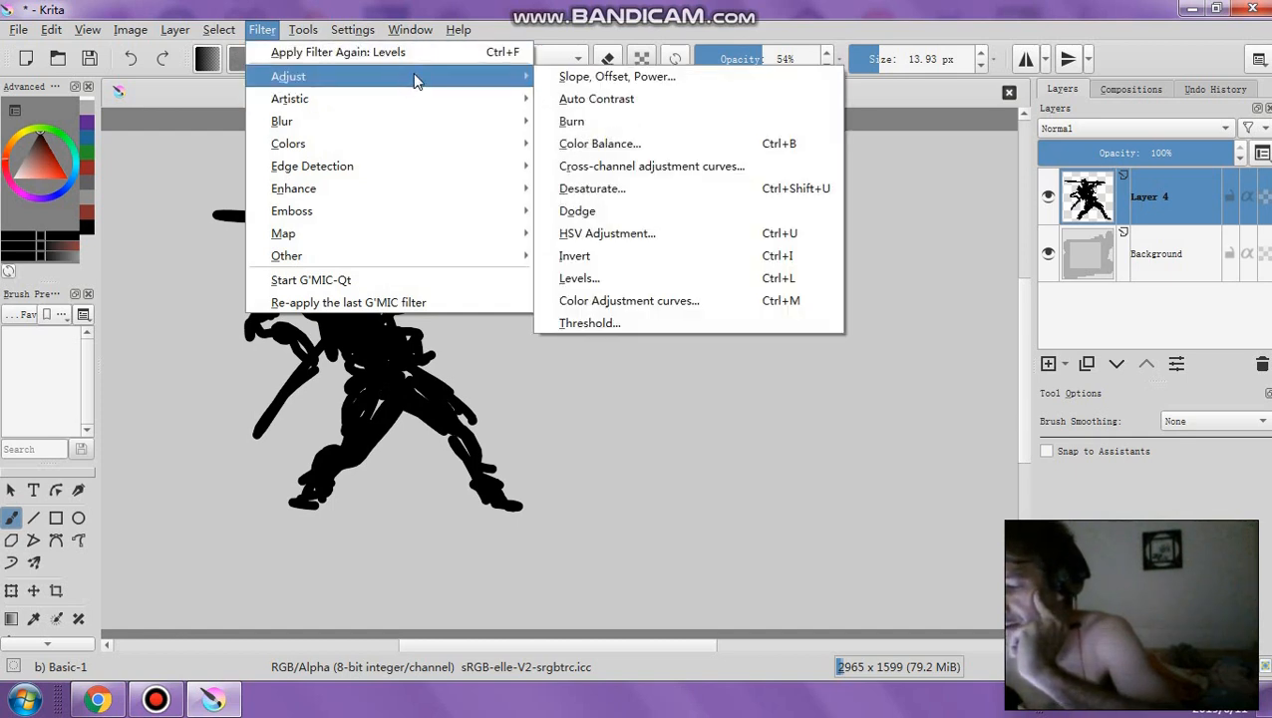
{"action": "left_click", "coordinate": [587, 286]}
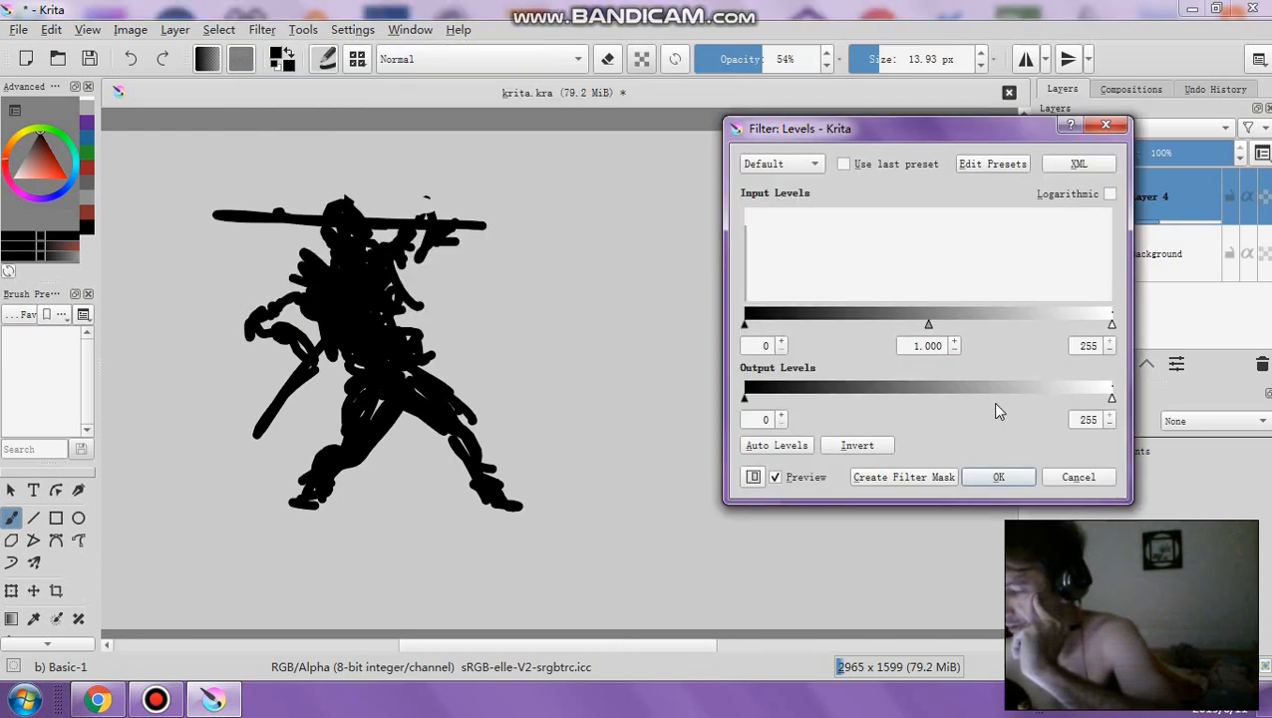
{"action": "mouse_move", "coordinate": [747, 402]}
{"action": "left_mouse_down"}
{"action": "mouse_move", "coordinate": [917, 402]}
{"action": "mouse_move", "coordinate": [748, 402]}
{"action": "left_mouse_up"}
{"action": "left_click", "coordinate": [987, 477]}
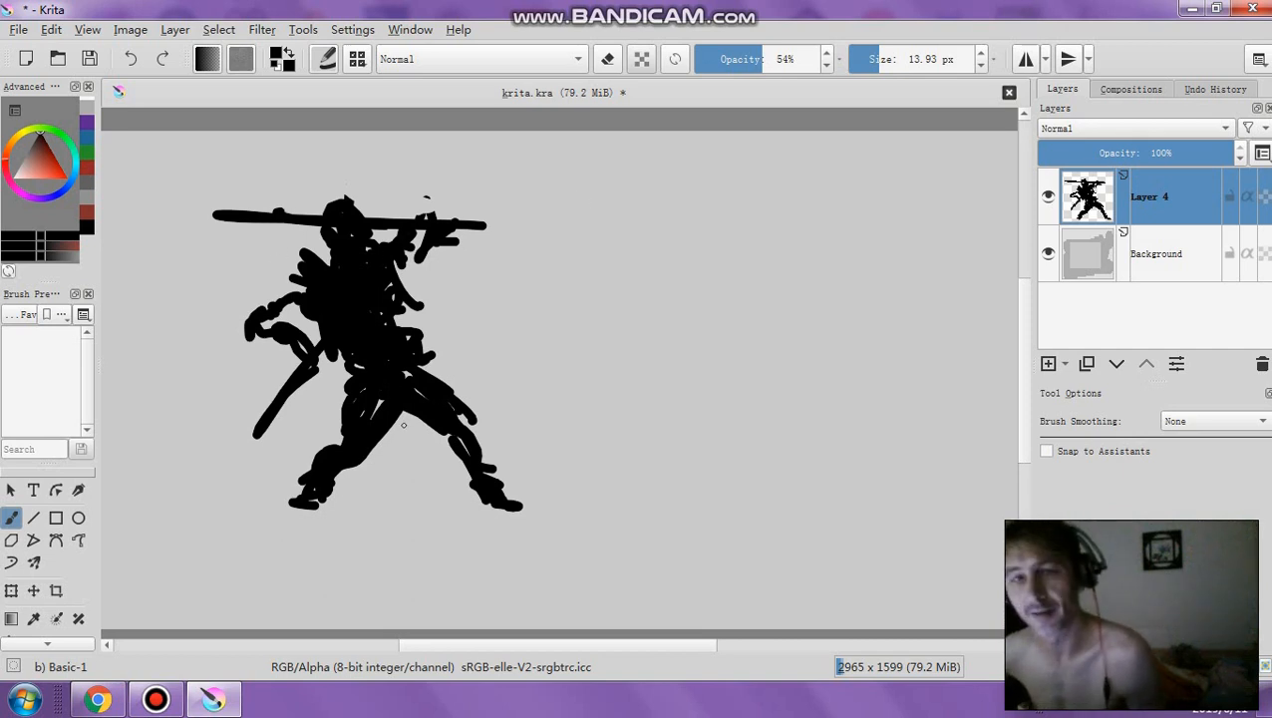
Set Layer 4's opacity to 51% and switch between Layer 4 and the Background layer
{"action": "left_click_drag", "start_coordinate": [1177, 153], "coordinate": [1136, 155]}
{"action": "left_click", "coordinate": [1158, 255]}
{"action": "left_click", "coordinate": [1156, 199]}
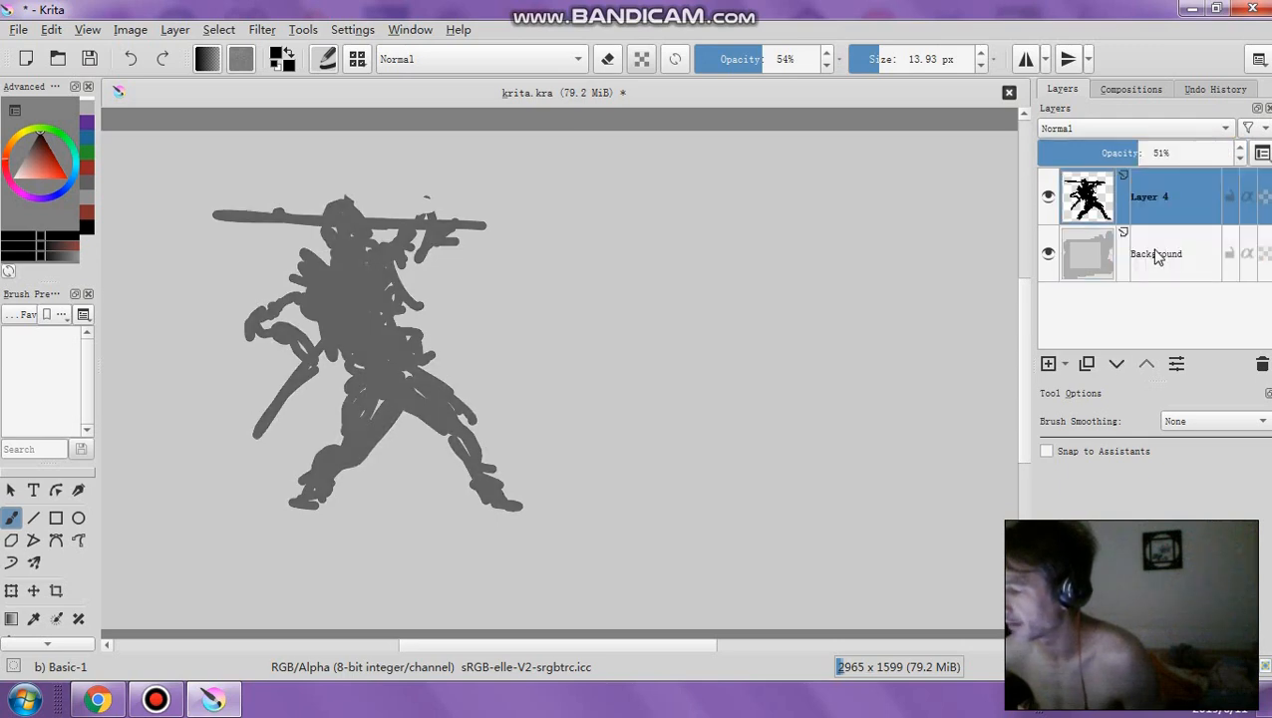
{"action": "left_click", "coordinate": [1156, 257]}
Widen the Layers docker temporarily, select Layer 4 and lower its opacity to 18%
{"action": "left_click_drag", "start_coordinate": [1040, 233], "coordinate": [681, 247]}
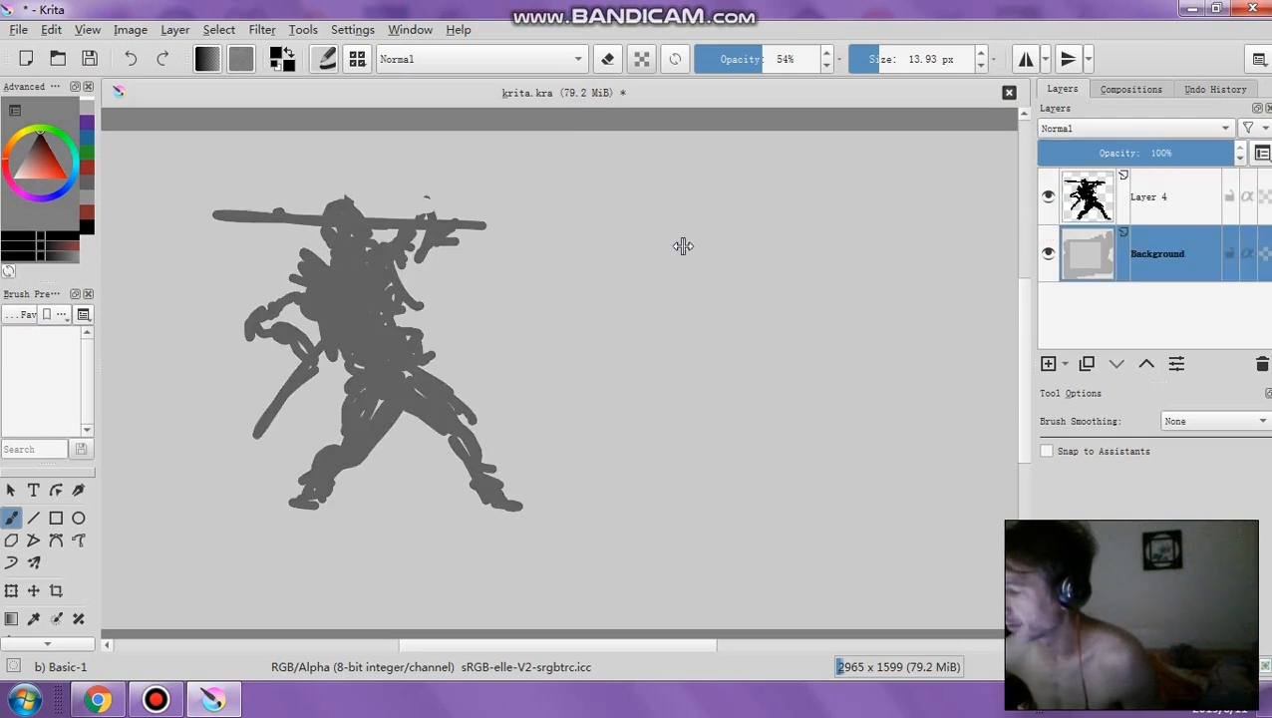
{"action": "left_click", "coordinate": [874, 221]}
{"action": "left_click", "coordinate": [875, 239]}
{"action": "left_click", "coordinate": [871, 201]}
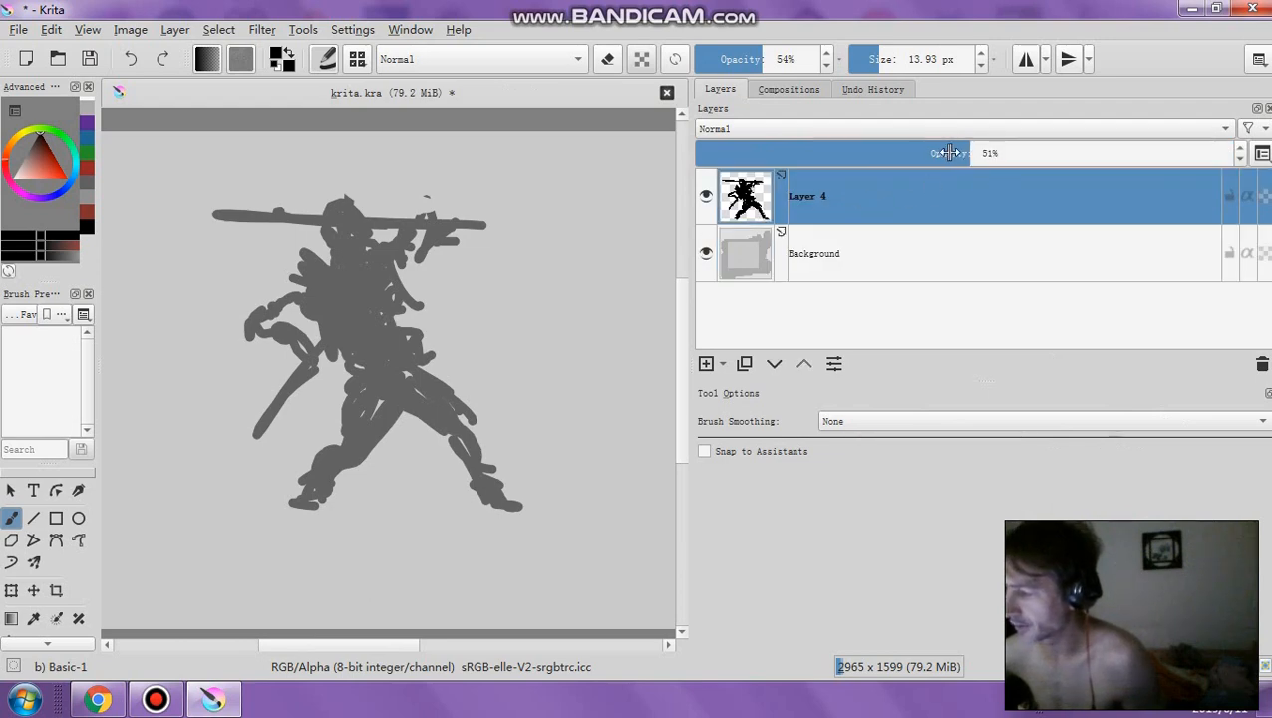
{"action": "left_click_drag", "start_coordinate": [947, 152], "coordinate": [841, 153]}
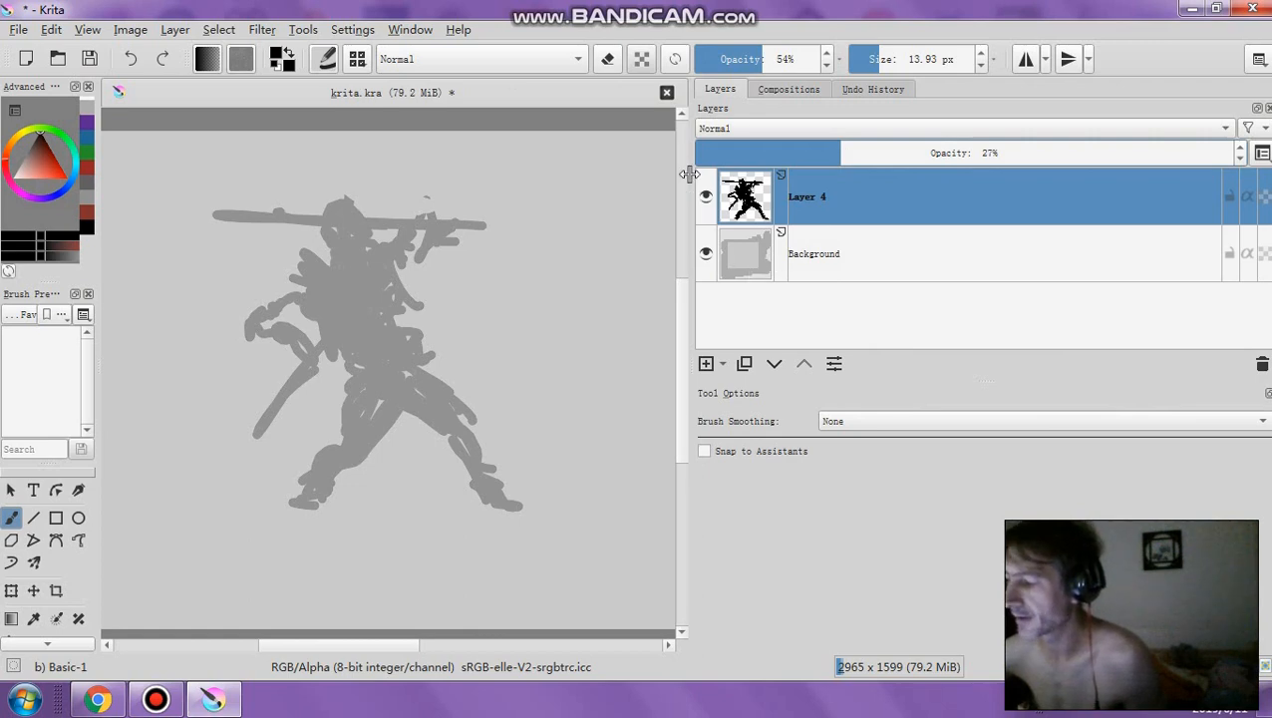
{"action": "left_click_drag", "start_coordinate": [690, 175], "coordinate": [933, 180]}
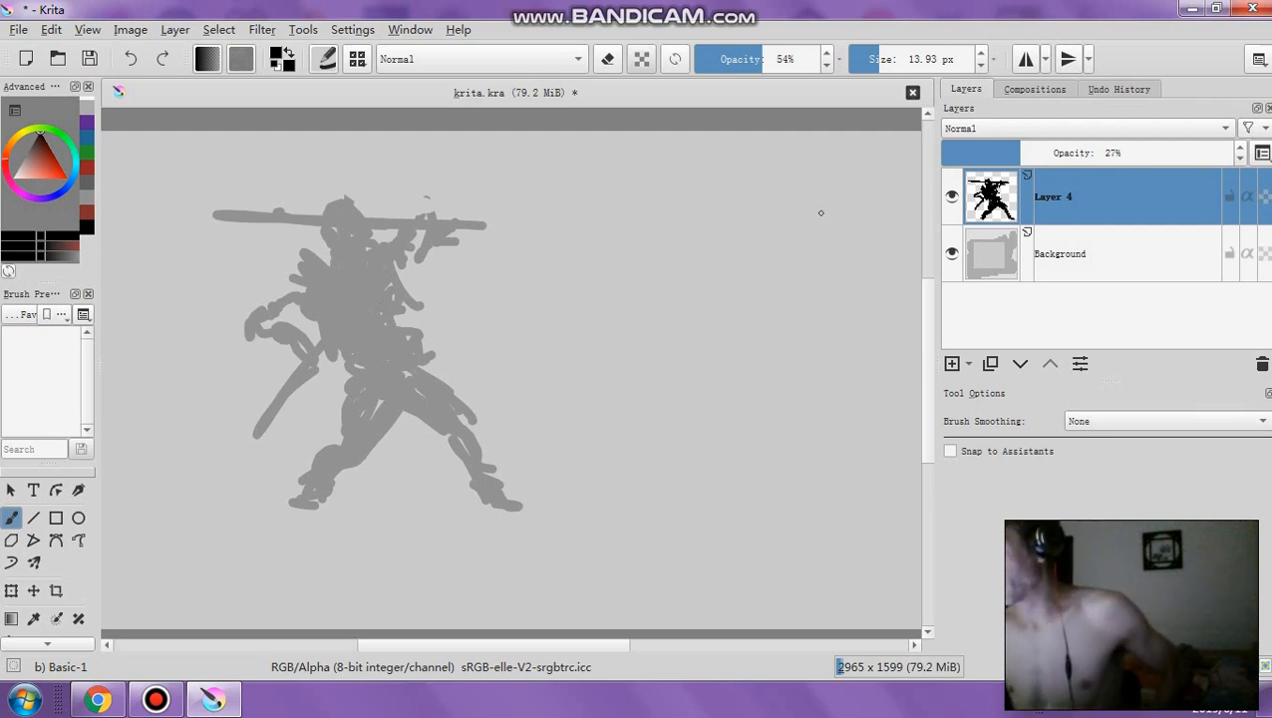
{"action": "left_click_drag", "start_coordinate": [987, 152], "coordinate": [1038, 171]}
Widen the Brush Presets docker to choose the d) Ink-8 Sumi-e brush, and narrow the docker again
{"action": "left_click_drag", "start_coordinate": [551, 647], "coordinate": [486, 647]}
{"action": "scroll", "coordinate": [961, 363], "scroll_direction": "up", "scroll_amount": 1}
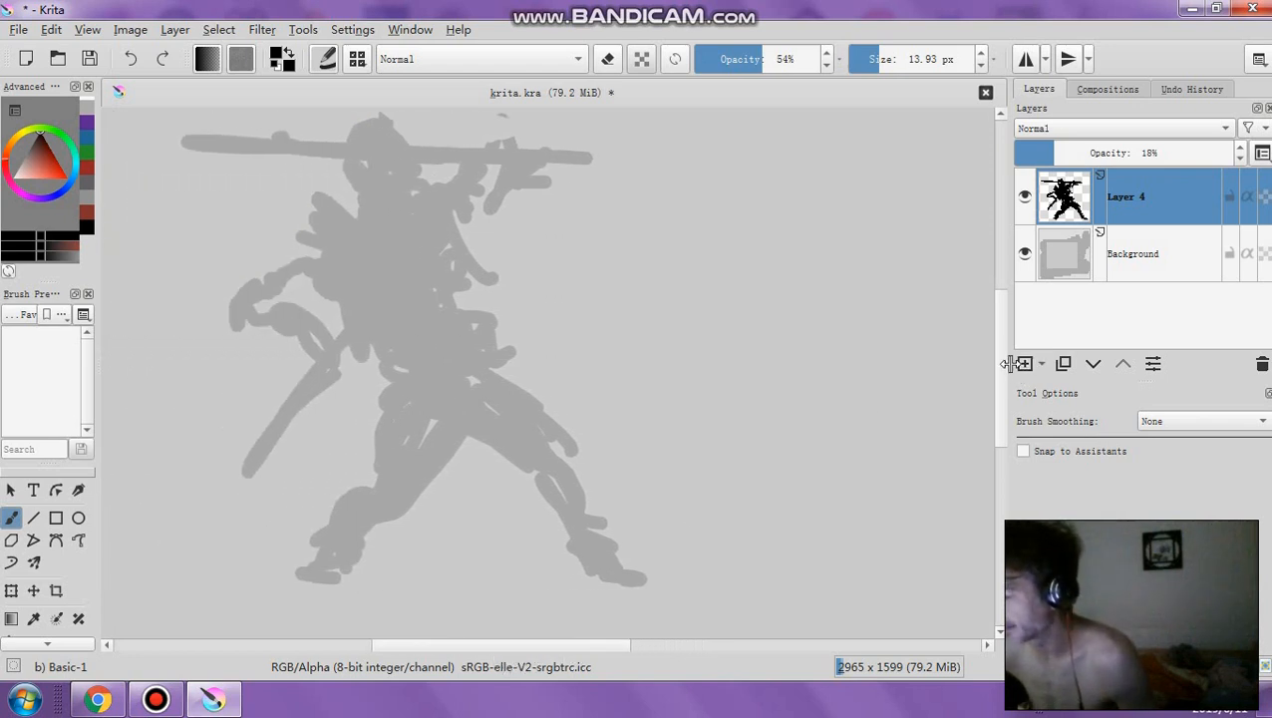
{"action": "scroll", "coordinate": [767, 349], "scroll_direction": "down", "scroll_amount": 2}
{"action": "scroll", "coordinate": [766, 350], "scroll_direction": "up", "scroll_amount": 1}
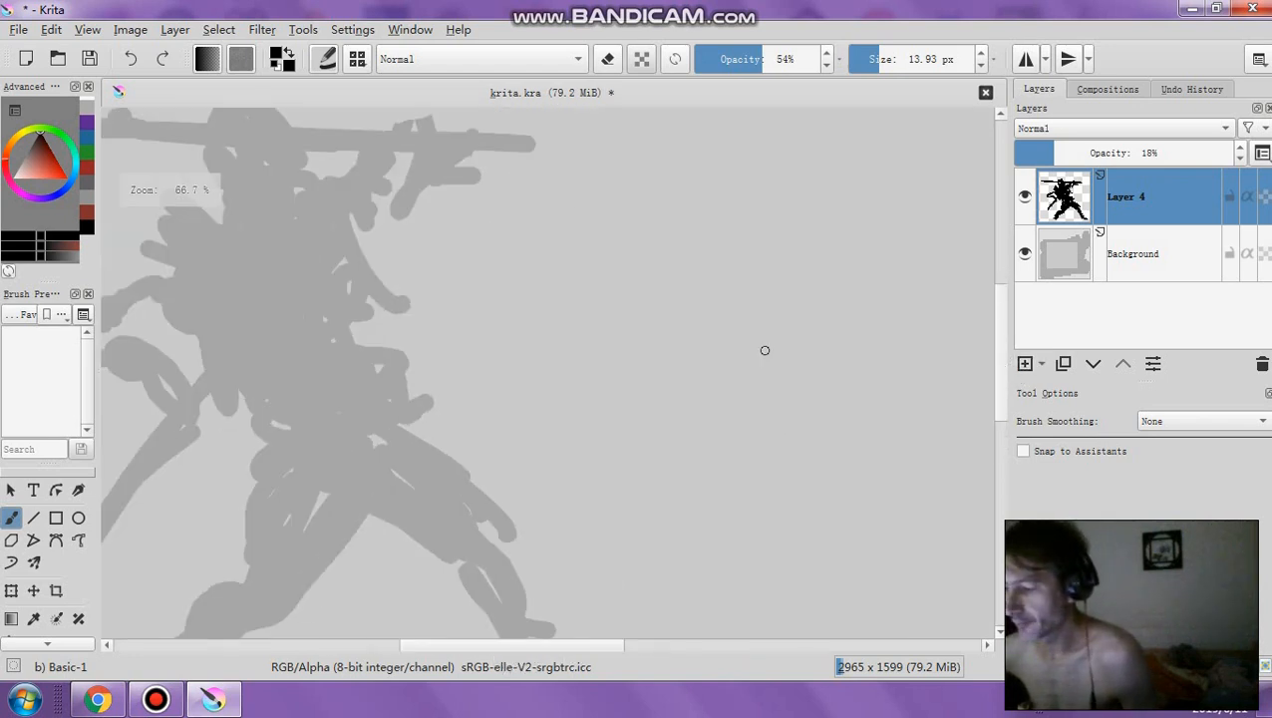
{"action": "scroll", "coordinate": [765, 351], "scroll_direction": "down", "scroll_amount": 1}
{"action": "left_click_drag", "start_coordinate": [424, 649], "coordinate": [475, 649]}
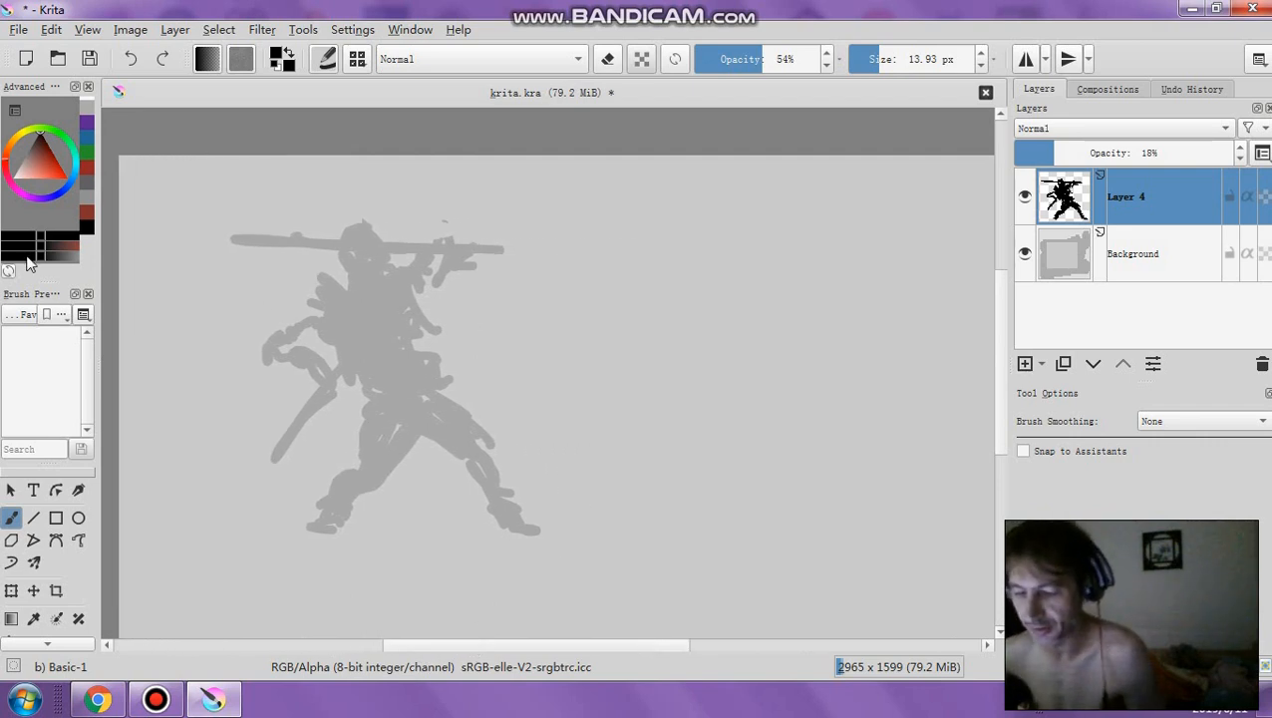
{"action": "left_click_drag", "start_coordinate": [95, 271], "coordinate": [236, 251]}
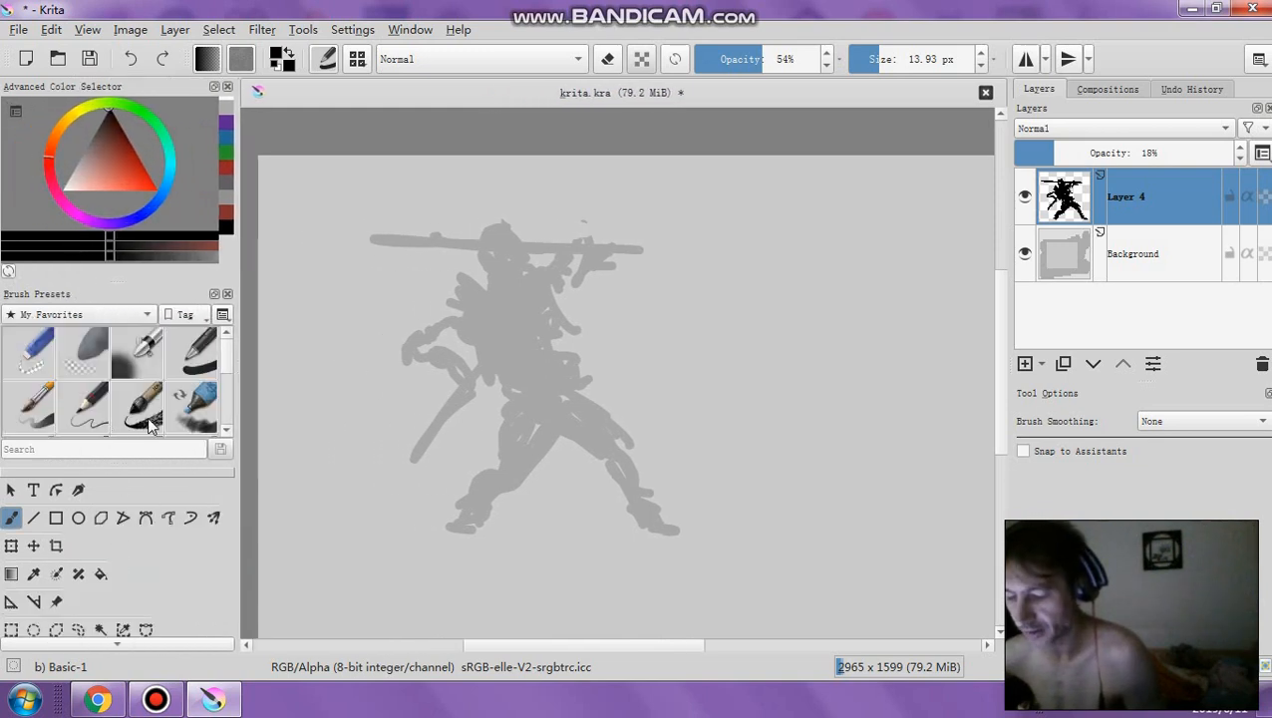
{"action": "left_click", "coordinate": [142, 407]}
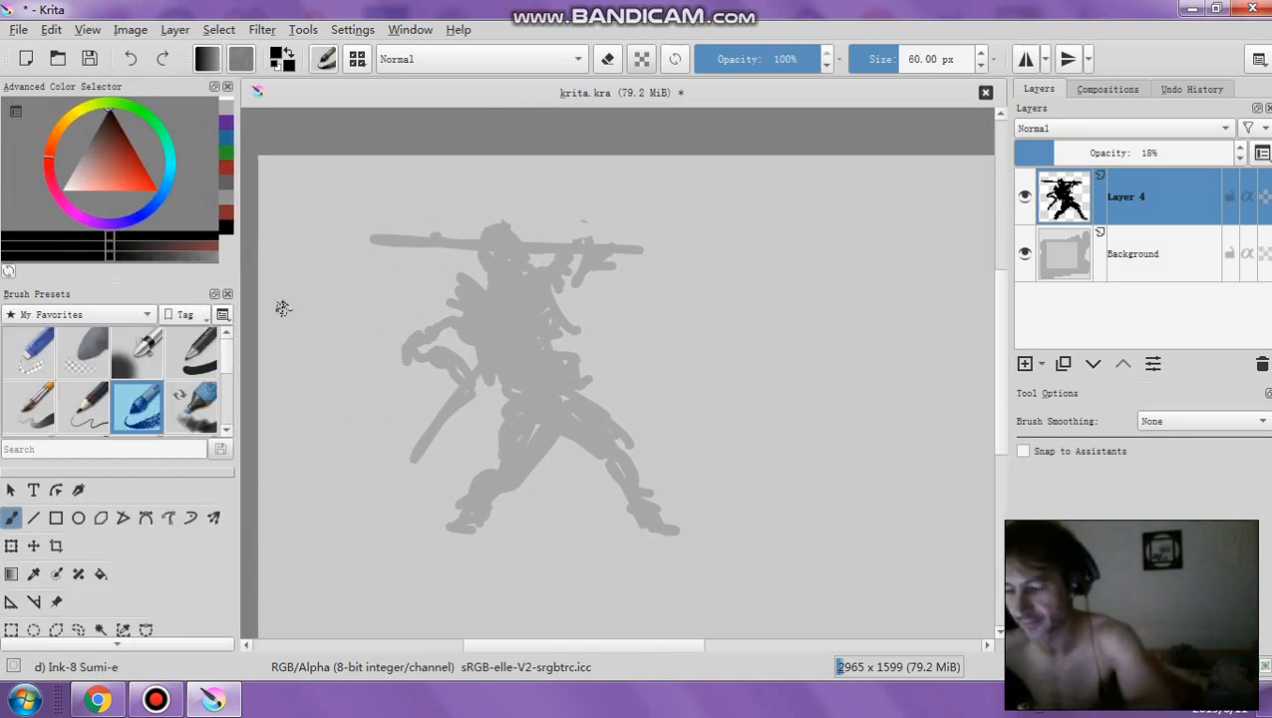
{"action": "left_click_drag", "start_coordinate": [236, 252], "coordinate": [118, 253]}
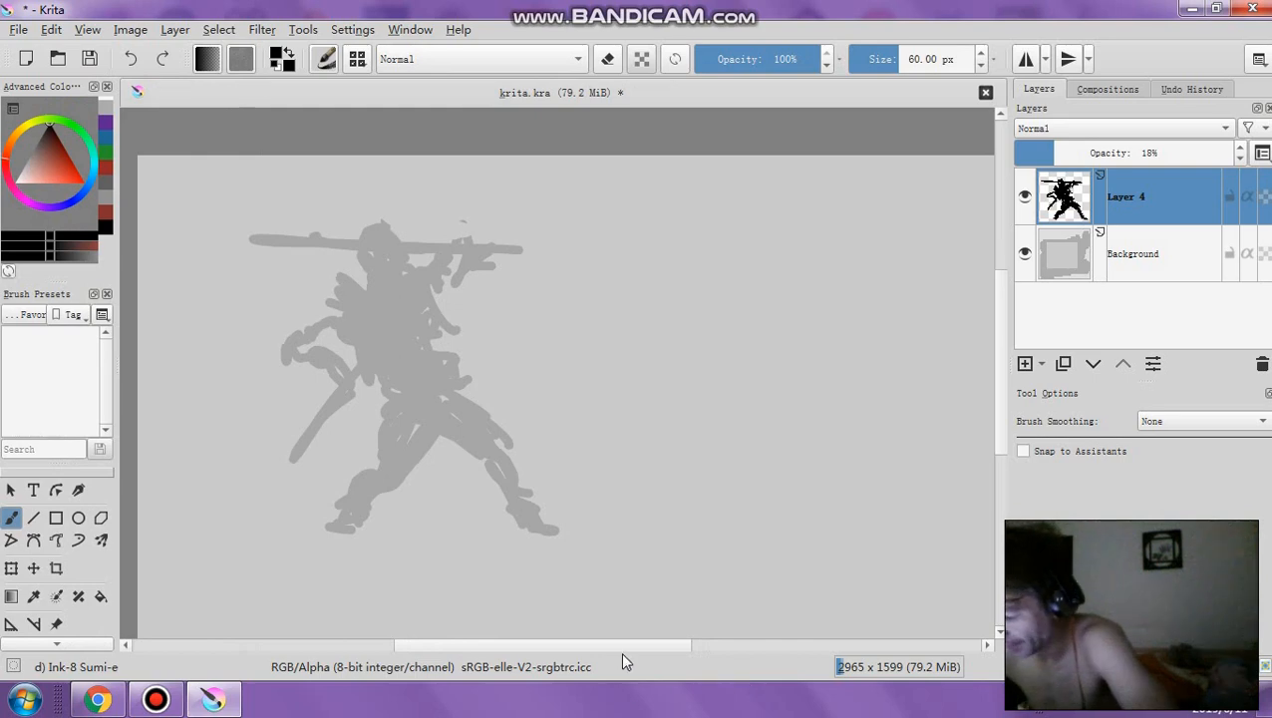
Set the brush size to 122.21 px and paint a second warrior silhouette with a long weapon beside the first on Layer 4
{"action": "left_click", "coordinate": [914, 61]}
{"action": "mouse_move", "coordinate": [568, 257]}
{"action": "left_mouse_down"}
{"action": "mouse_move", "coordinate": [639, 291]}
{"action": "mouse_move", "coordinate": [583, 328]}
{"action": "mouse_move", "coordinate": [691, 309]}
{"action": "mouse_move", "coordinate": [620, 286]}
{"action": "mouse_move", "coordinate": [619, 248]}
{"action": "mouse_move", "coordinate": [640, 271]}
{"action": "mouse_move", "coordinate": [575, 226]}
{"action": "mouse_move", "coordinate": [615, 309]}
{"action": "mouse_move", "coordinate": [701, 263]}
{"action": "mouse_move", "coordinate": [711, 186]}
{"action": "mouse_move", "coordinate": [670, 256]}
{"action": "mouse_move", "coordinate": [728, 290]}
{"action": "mouse_move", "coordinate": [694, 301]}
{"action": "mouse_move", "coordinate": [638, 391]}
{"action": "mouse_move", "coordinate": [639, 379]}
{"action": "mouse_move", "coordinate": [579, 410]}
{"action": "mouse_move", "coordinate": [591, 425]}
{"action": "mouse_move", "coordinate": [562, 532]}
{"action": "mouse_move", "coordinate": [714, 553]}
{"action": "mouse_move", "coordinate": [748, 283]}
{"action": "mouse_move", "coordinate": [772, 255]}
{"action": "mouse_move", "coordinate": [720, 462]}
{"action": "left_mouse_up"}
{"action": "mouse_move", "coordinate": [733, 336]}
{"action": "left_mouse_down"}
{"action": "mouse_move", "coordinate": [724, 327]}
{"action": "mouse_move", "coordinate": [767, 313]}
{"action": "mouse_move", "coordinate": [763, 329]}
{"action": "left_mouse_up"}
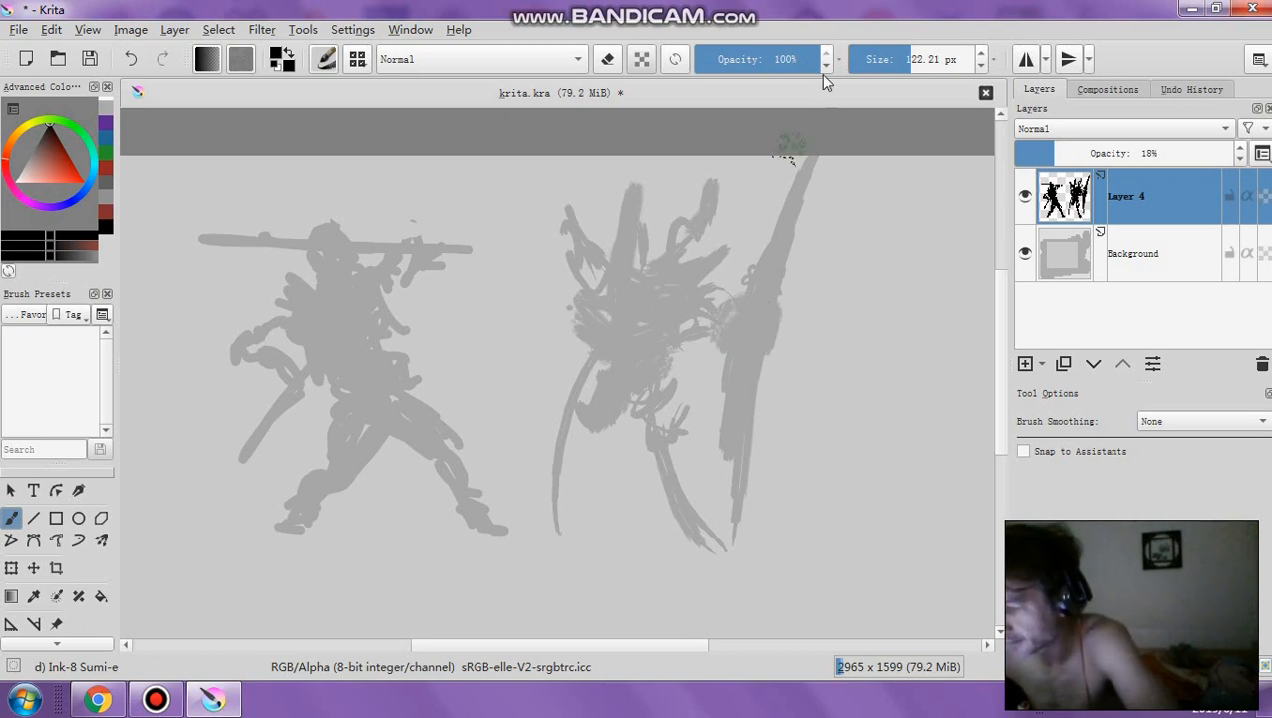
Thin the lower shaft of the second figure's weapon by erasing, and touch up the area around its hand
{"action": "left_click", "coordinate": [613, 59]}
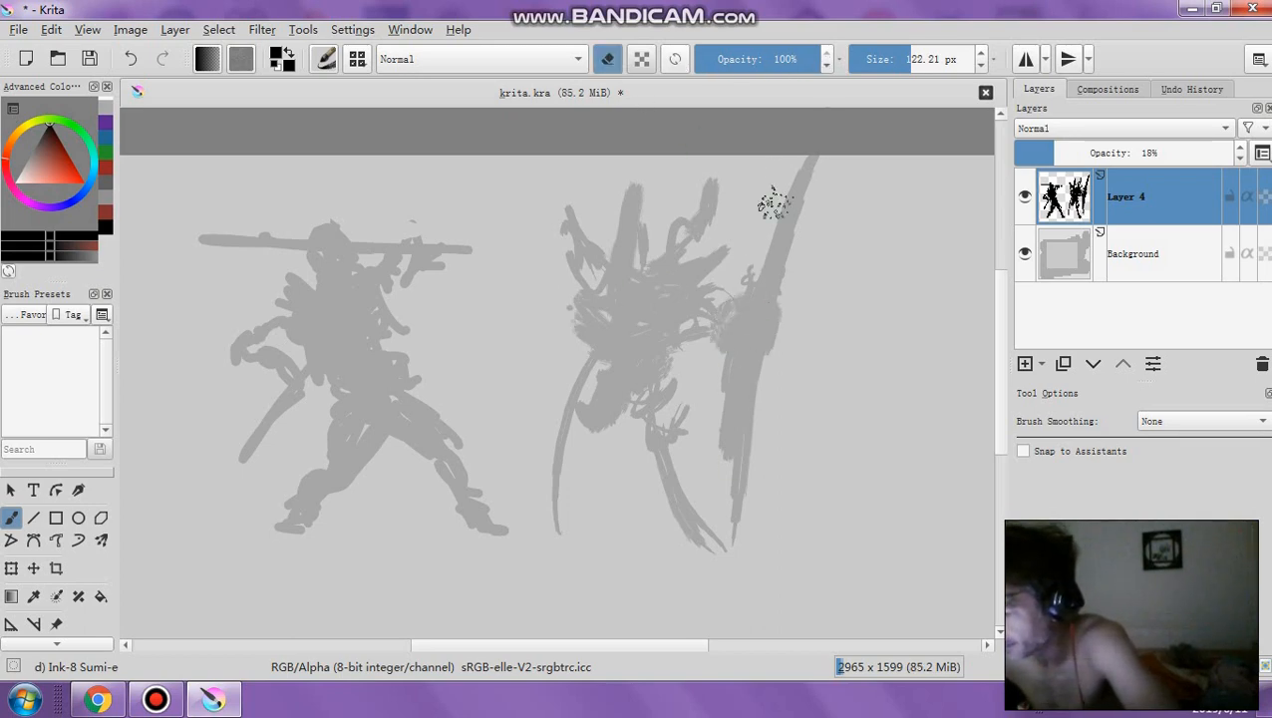
{"action": "mouse_move", "coordinate": [714, 431]}
{"action": "left_mouse_down"}
{"action": "mouse_move", "coordinate": [708, 470]}
{"action": "mouse_move", "coordinate": [734, 368]}
{"action": "mouse_move", "coordinate": [710, 488]}
{"action": "left_mouse_up"}
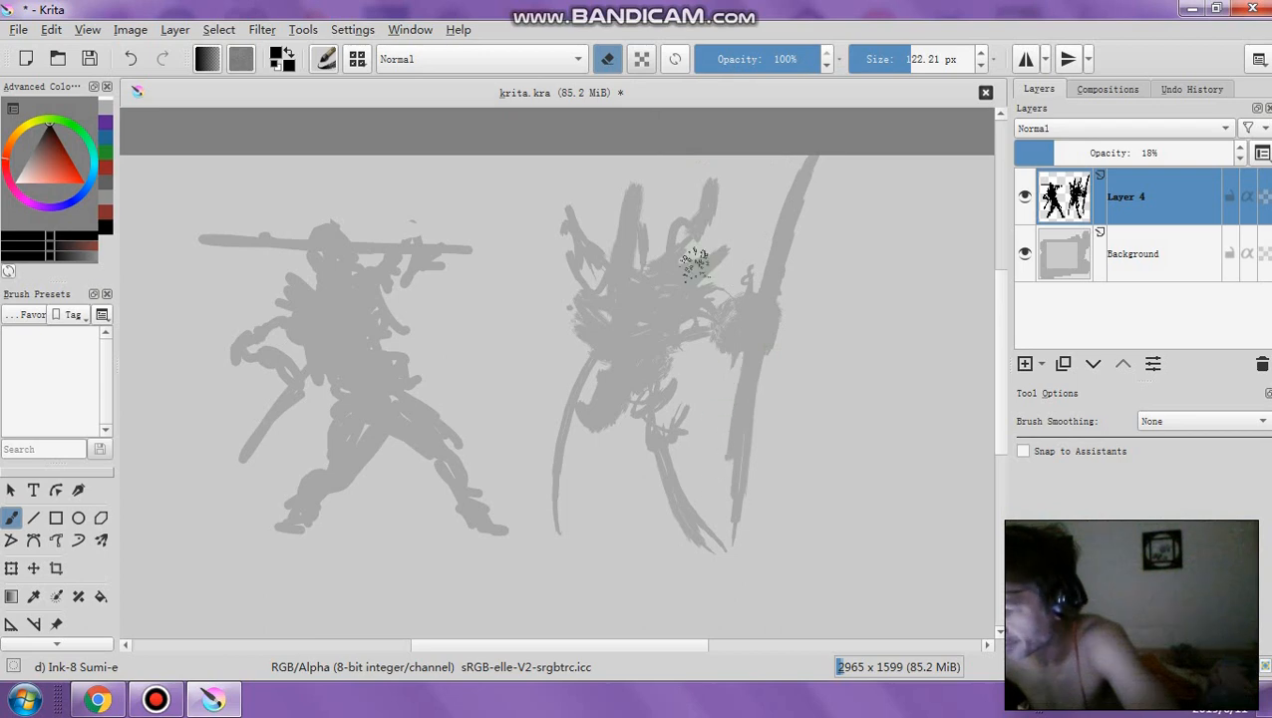
{"action": "left_click", "coordinate": [608, 59]}
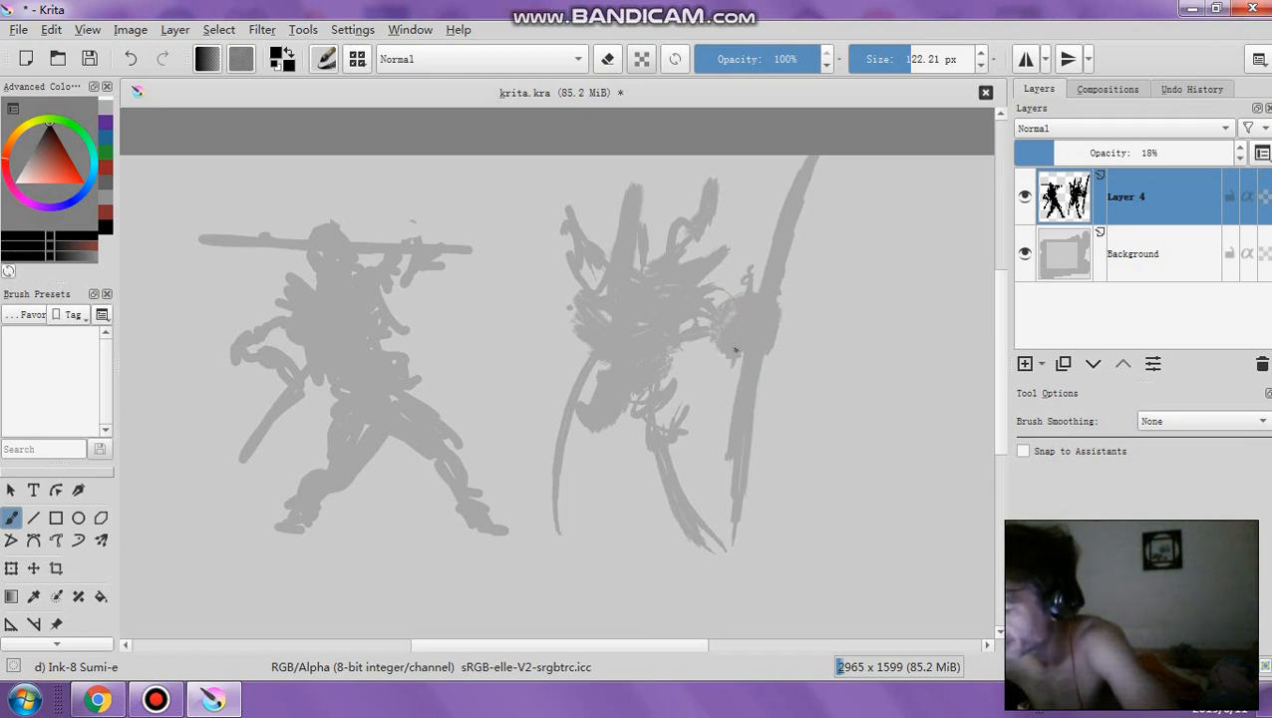
{"action": "key", "text": "e"}
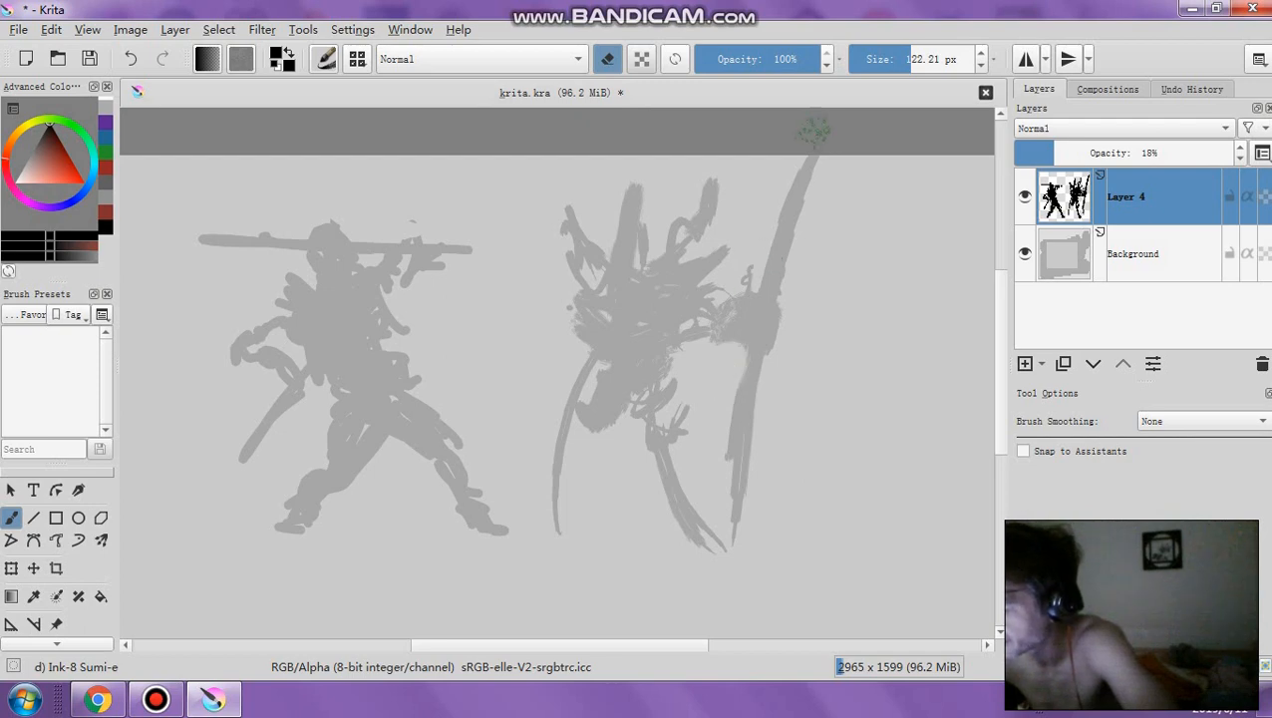
{"action": "left_click", "coordinate": [608, 60]}
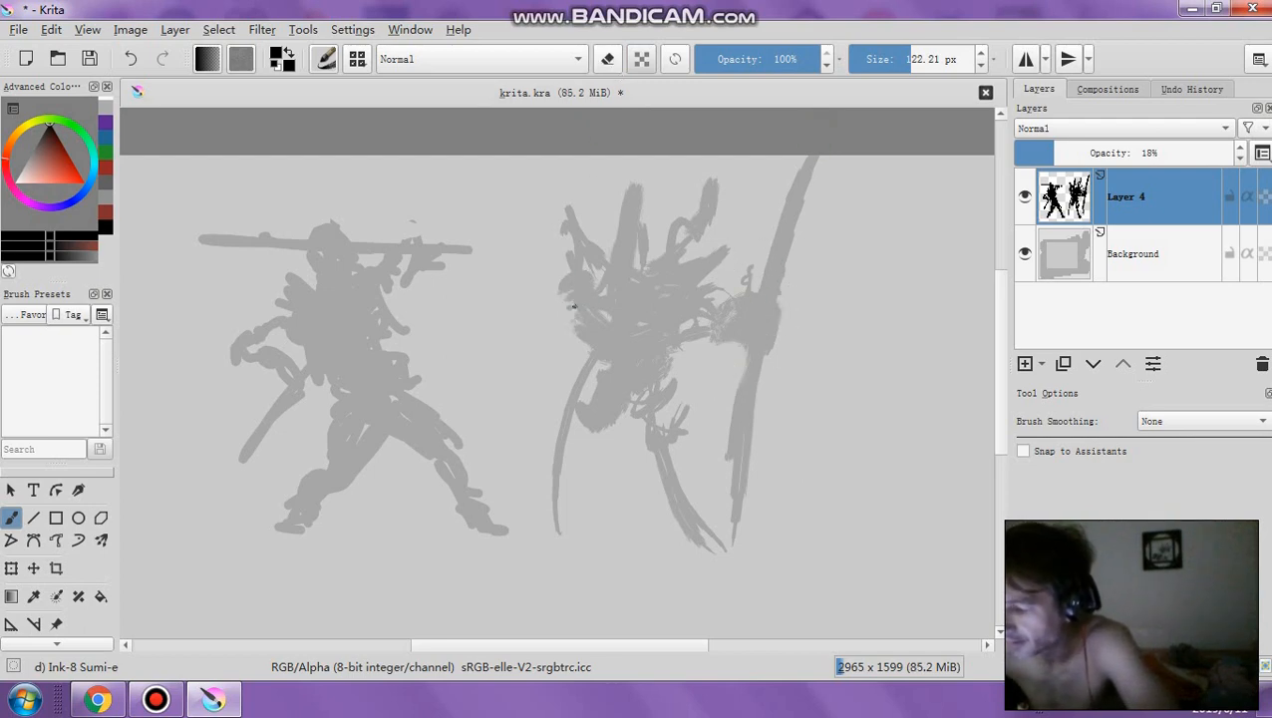
Paint the second figure's hanging arm, waist and legs with Sumi-e strokes
{"action": "mouse_move", "coordinate": [550, 295]}
{"action": "left_mouse_down"}
{"action": "mouse_move", "coordinate": [532, 372]}
{"action": "mouse_move", "coordinate": [565, 299]}
{"action": "mouse_move", "coordinate": [537, 375]}
{"action": "mouse_move", "coordinate": [552, 328]}
{"action": "mouse_move", "coordinate": [551, 399]}
{"action": "mouse_move", "coordinate": [546, 318]}
{"action": "mouse_move", "coordinate": [546, 397]}
{"action": "left_mouse_up"}
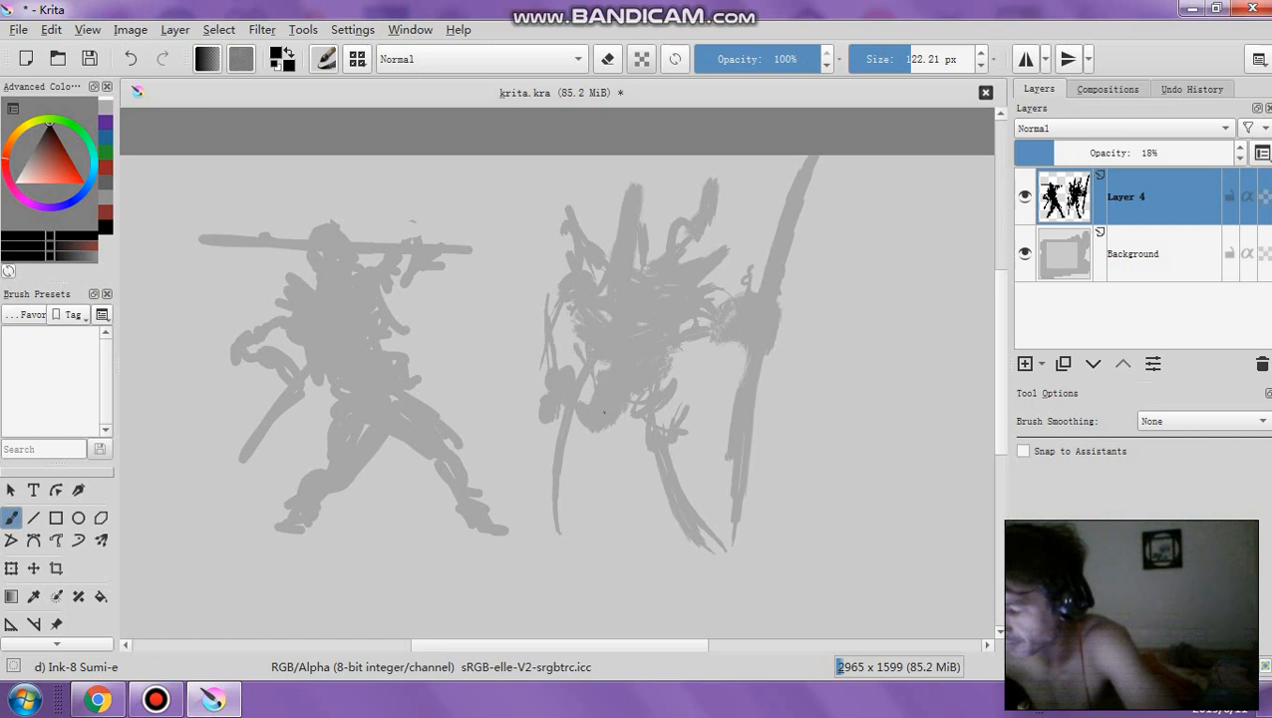
{"action": "mouse_move", "coordinate": [629, 392]}
{"action": "left_mouse_down"}
{"action": "mouse_move", "coordinate": [606, 369]}
{"action": "mouse_move", "coordinate": [614, 437]}
{"action": "mouse_move", "coordinate": [578, 441]}
{"action": "mouse_move", "coordinate": [594, 455]}
{"action": "mouse_move", "coordinate": [656, 433]}
{"action": "mouse_move", "coordinate": [685, 472]}
{"action": "mouse_move", "coordinate": [630, 379]}
{"action": "mouse_move", "coordinate": [571, 432]}
{"action": "mouse_move", "coordinate": [601, 373]}
{"action": "mouse_move", "coordinate": [591, 331]}
{"action": "mouse_move", "coordinate": [661, 414]}
{"action": "mouse_move", "coordinate": [576, 424]}
{"action": "mouse_move", "coordinate": [581, 394]}
{"action": "mouse_move", "coordinate": [576, 421]}
{"action": "mouse_move", "coordinate": [610, 384]}
{"action": "left_mouse_up"}
{"action": "left_click_drag", "start_coordinate": [558, 468], "coordinate": [546, 529]}
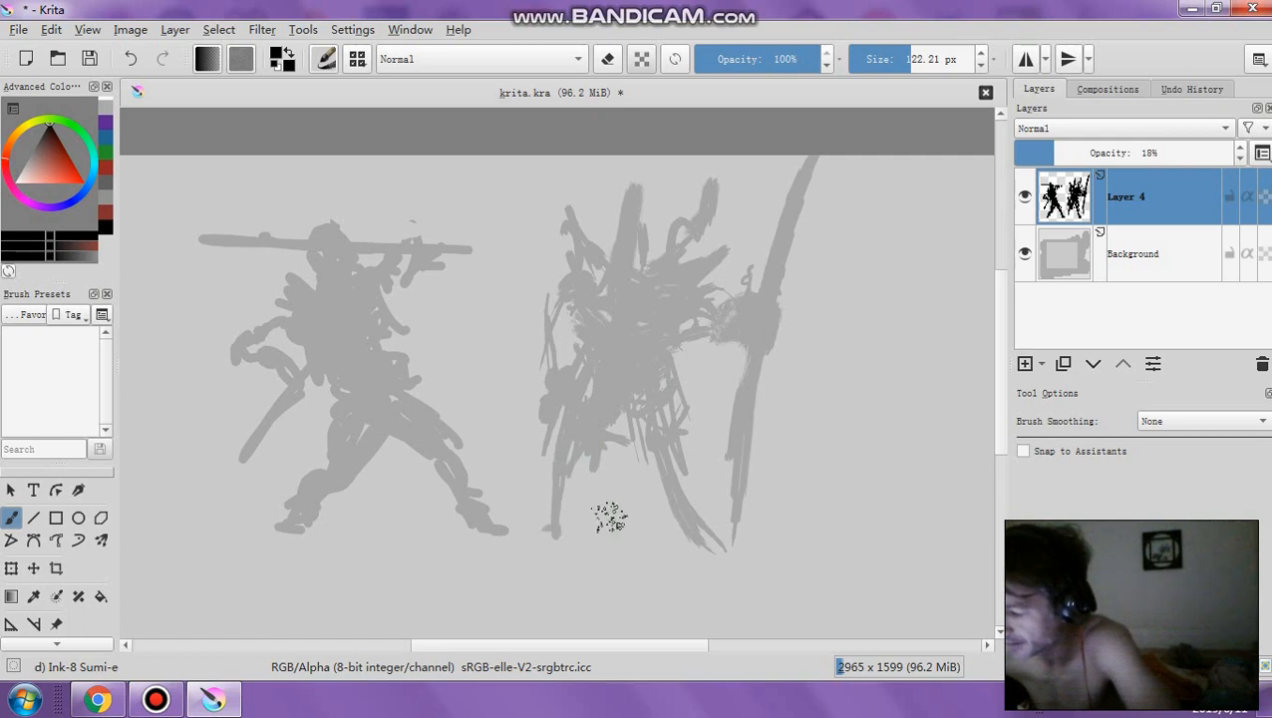
{"action": "mouse_move", "coordinate": [650, 395]}
{"action": "left_mouse_down"}
{"action": "mouse_move", "coordinate": [689, 524]}
{"action": "mouse_move", "coordinate": [678, 539]}
{"action": "mouse_move", "coordinate": [676, 479]}
{"action": "mouse_move", "coordinate": [682, 542]}
{"action": "mouse_move", "coordinate": [696, 544]}
{"action": "mouse_move", "coordinate": [626, 485]}
{"action": "left_mouse_up"}
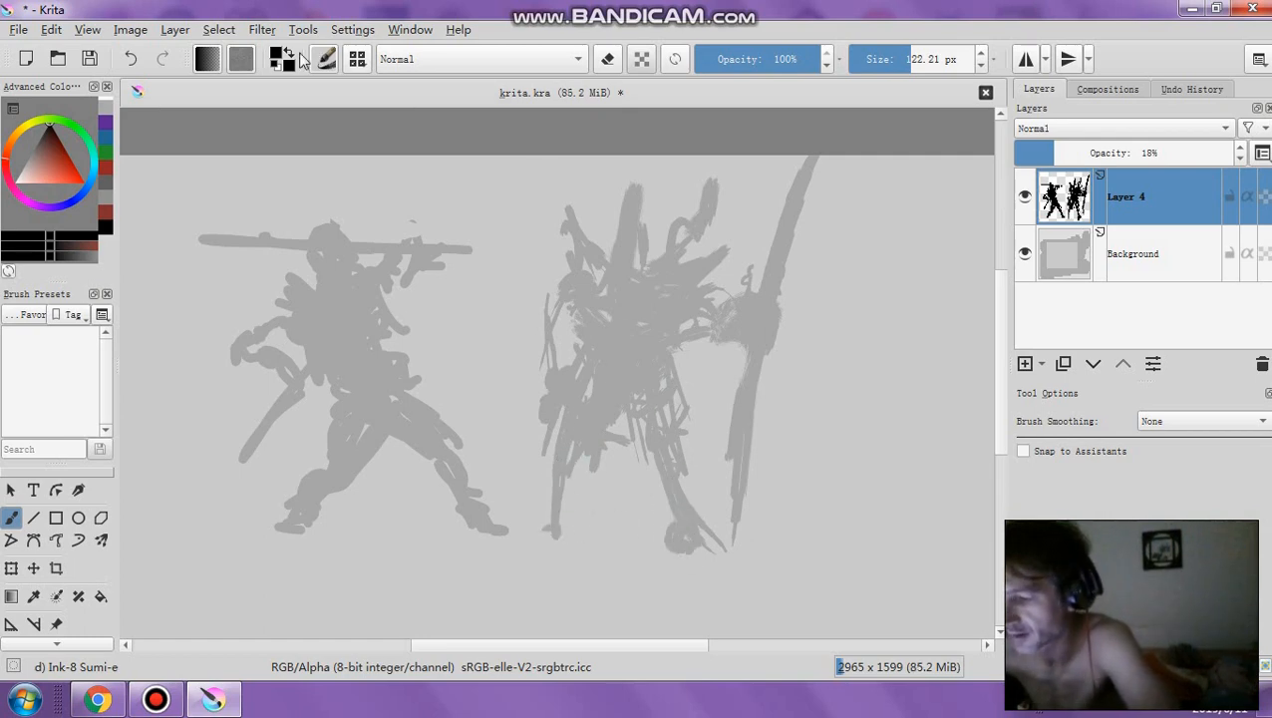
Undo the last foot strokes and paint a foot on the second figure's other leg
{"action": "left_click", "coordinate": [145, 63]}
{"action": "left_click", "coordinate": [141, 60]}
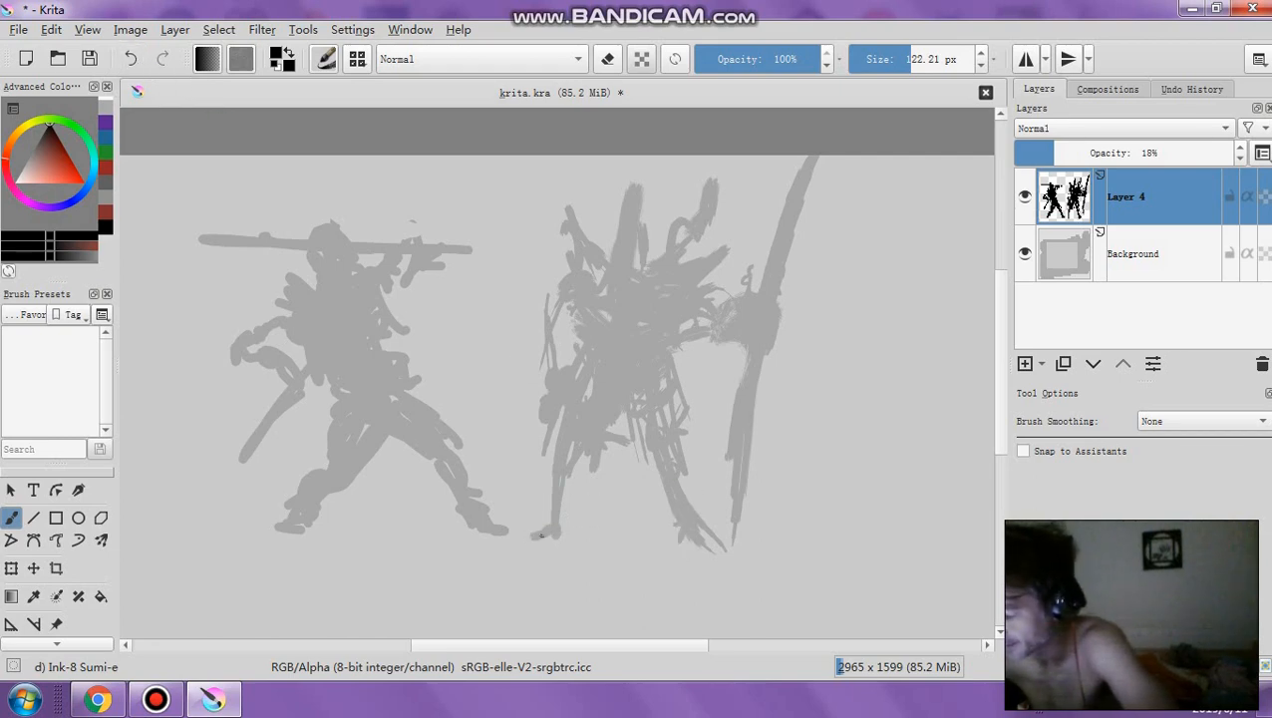
{"action": "left_click_drag", "start_coordinate": [534, 528], "coordinate": [559, 532]}
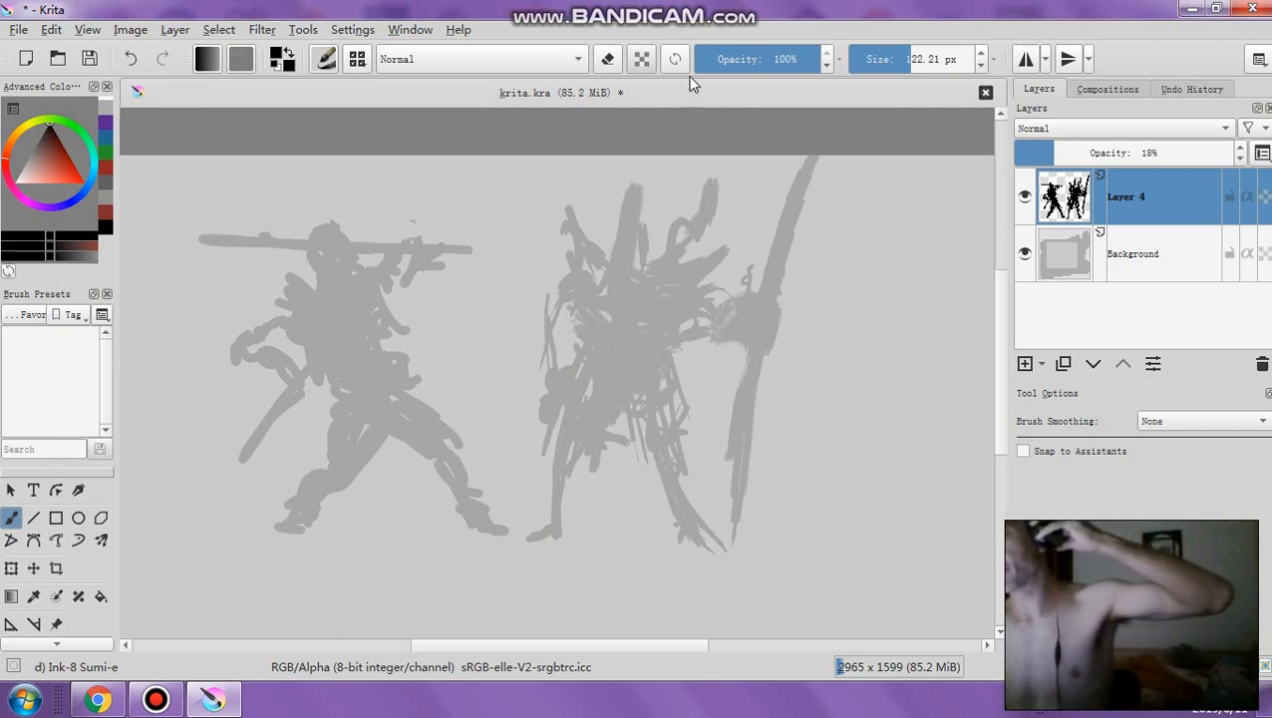
Thin the upper shaft of the second figure's weapon by erasing, and repaint between its shoulder and hand
{"action": "key", "text": "e"}
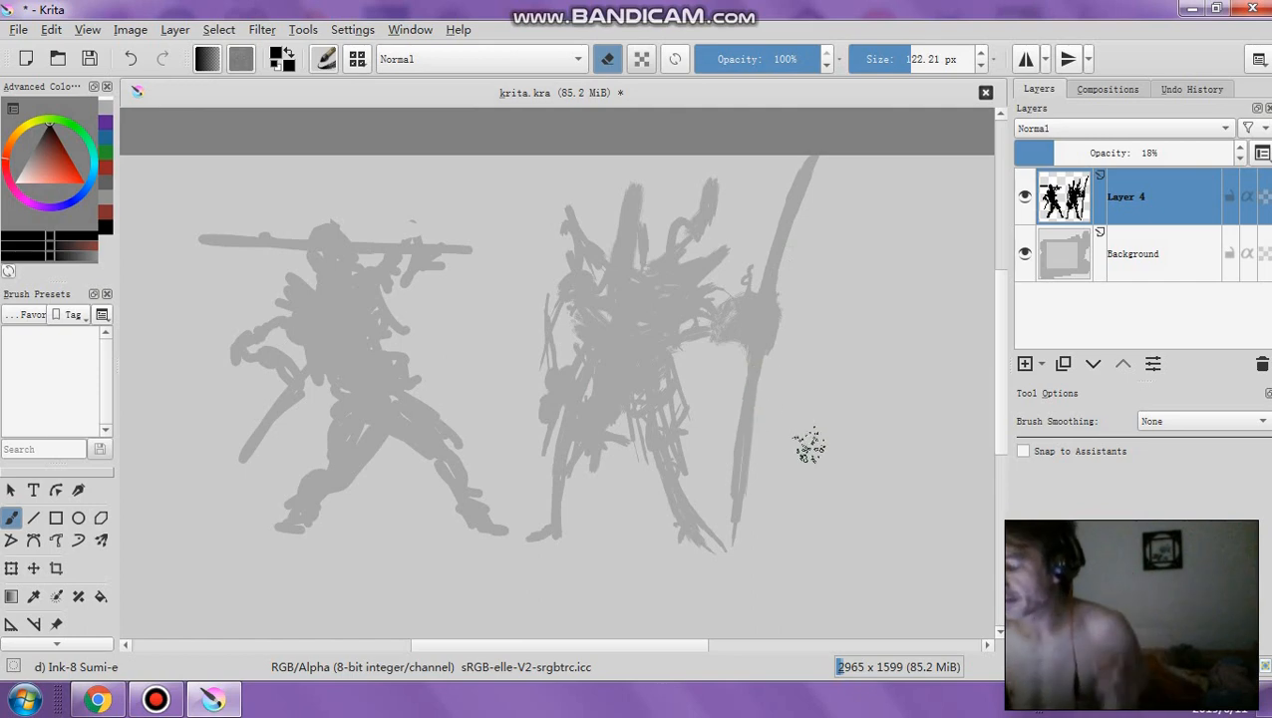
{"action": "left_click", "coordinate": [607, 59]}
{"action": "left_click_drag", "start_coordinate": [698, 289], "coordinate": [768, 309]}
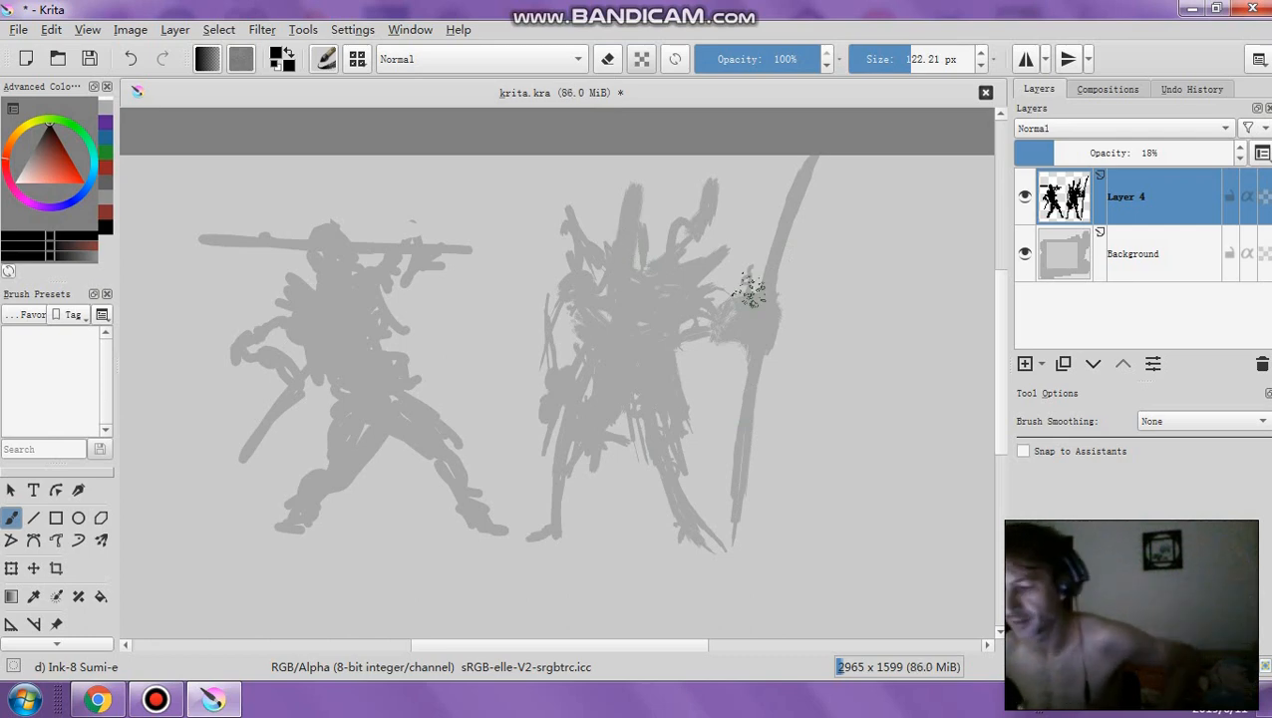
Move Layer 4 with both figures slightly down and to the left, and return to the Freehand Brush tool
{"action": "left_click", "coordinate": [33, 568]}
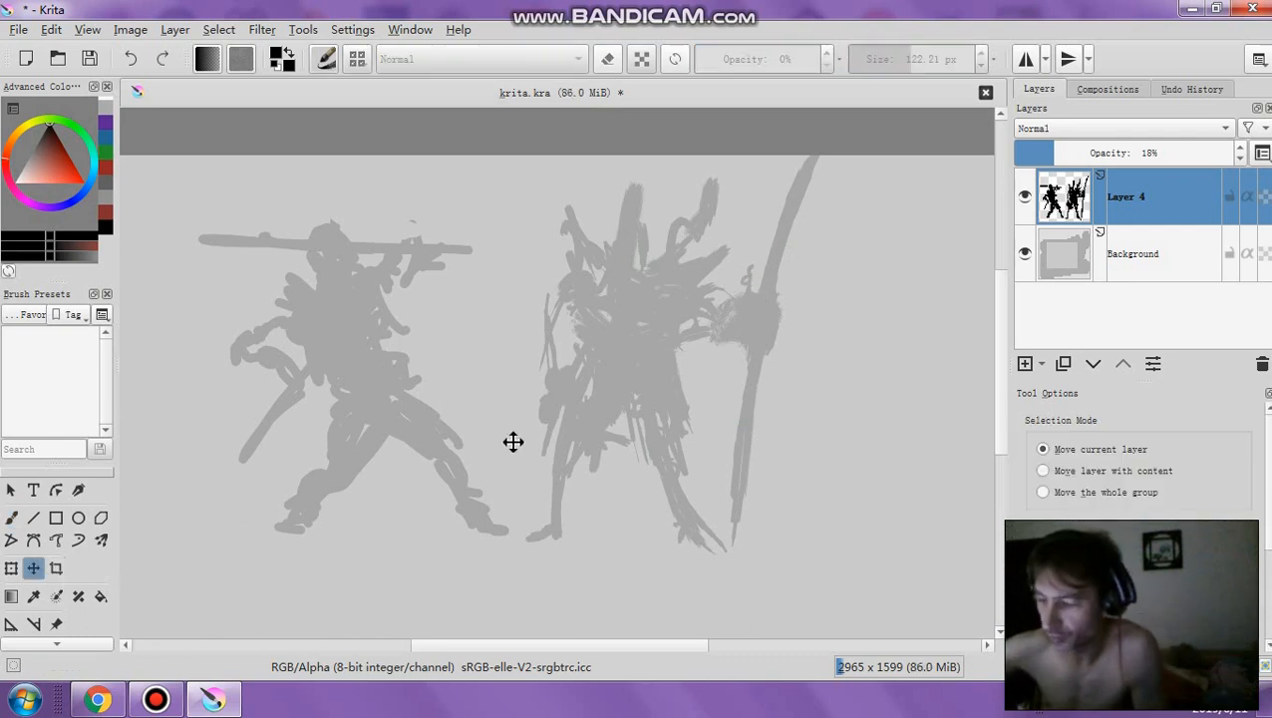
{"action": "left_click_drag", "start_coordinate": [583, 432], "coordinate": [529, 475]}
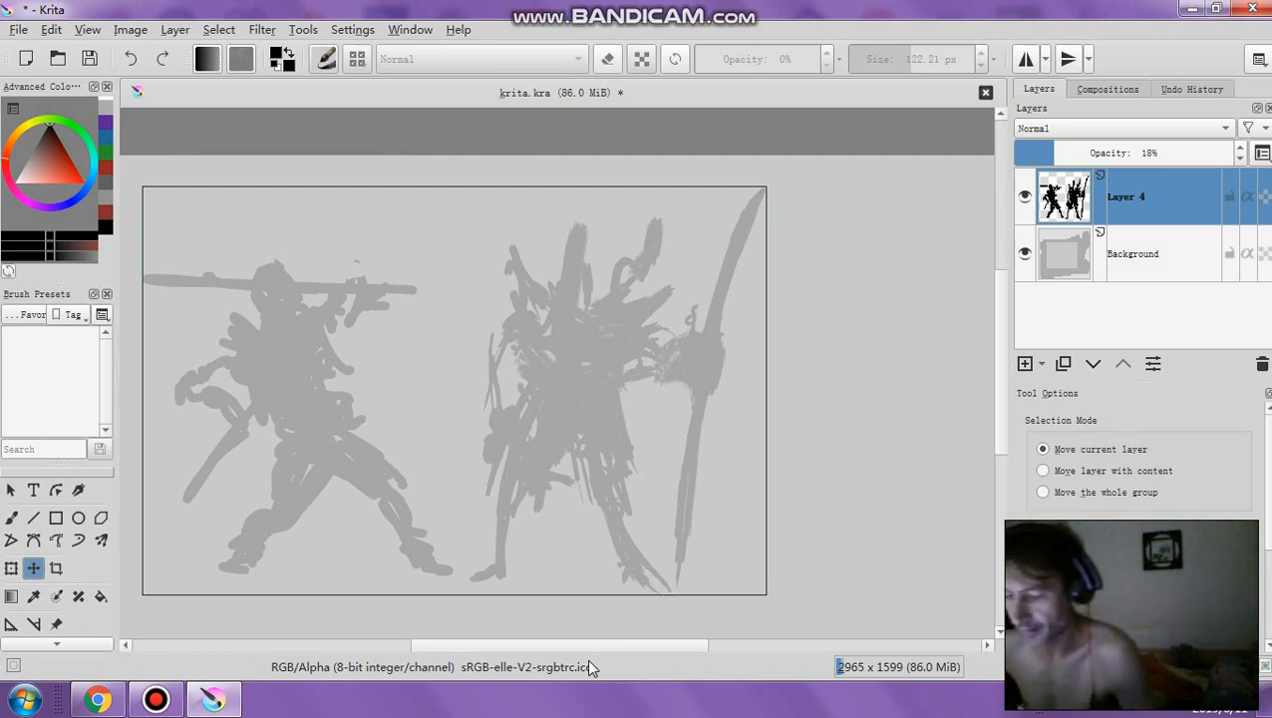
{"action": "left_click", "coordinate": [11, 517]}
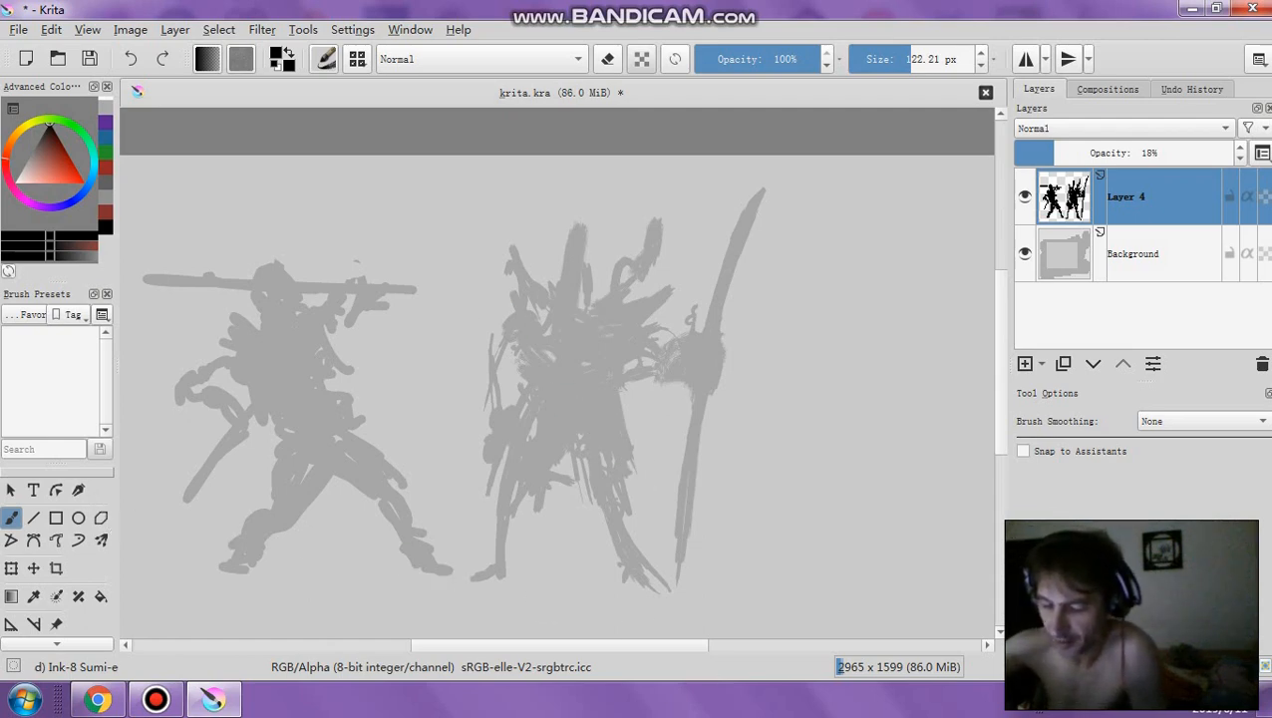
Switch to the Basic-1 brush preset and reduce the brush size to 6.65 px
{"action": "mouse_move", "coordinate": [116, 365]}
{"action": "left_mouse_down"}
{"action": "mouse_move", "coordinate": [239, 363]}
{"action": "mouse_move", "coordinate": [176, 387]}
{"action": "mouse_move", "coordinate": [89, 381]}
{"action": "left_mouse_up"}
{"action": "left_click", "coordinate": [189, 354]}
{"action": "key", "text": "bracketleft"}
{"action": "key", "text": "bracketleft"}
{"action": "key", "text": "bracketleft"}
{"action": "key", "text": "bracketleft"}
{"action": "key", "text": "bracketleft"}
{"action": "key", "text": "bracketleft"}
{"action": "key", "text": "bracketleft"}
{"action": "key", "text": "bracketleft"}
{"action": "key", "text": "bracketleft"}
{"action": "key", "text": "bracketleft"}
{"action": "key", "text": "bracketleft"}
{"action": "key", "text": "bracketleft"}
{"action": "key", "text": "bracketleft"}
{"action": "key", "text": "bracketleft"}
{"action": "key", "text": "bracketleft"}
{"action": "key", "text": "bracketleft"}
{"action": "key", "text": "bracketleft"}
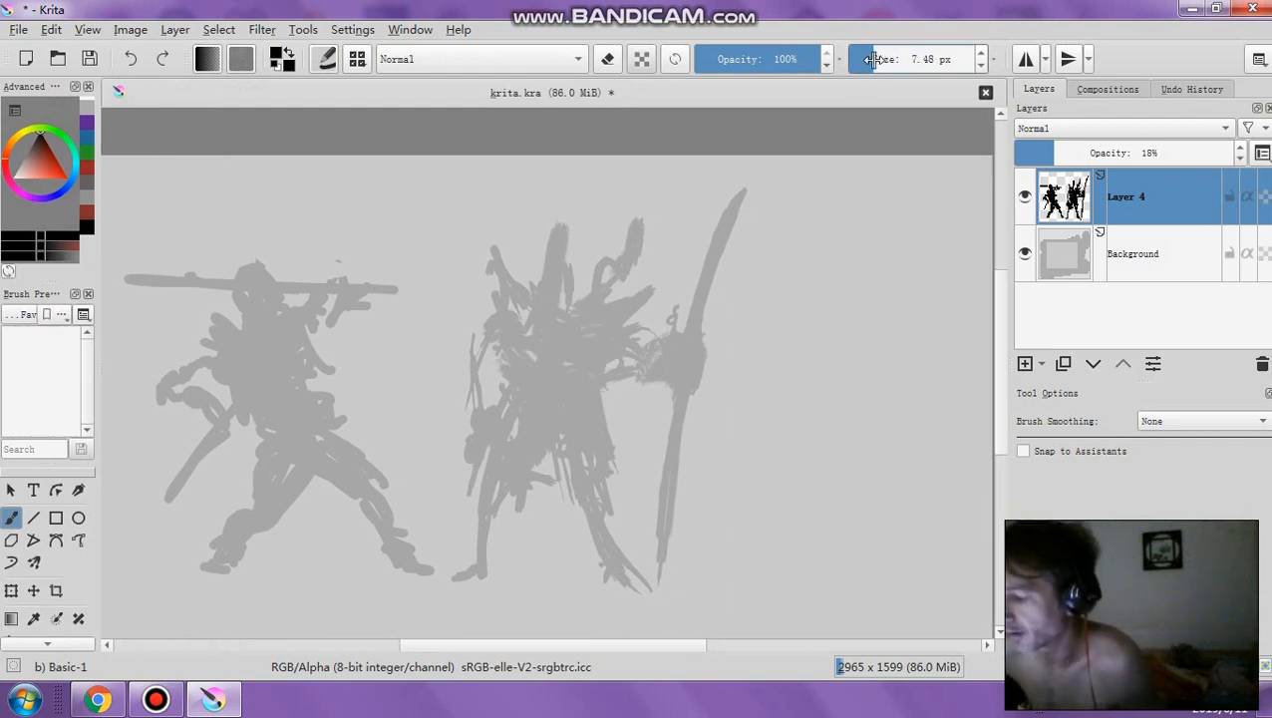
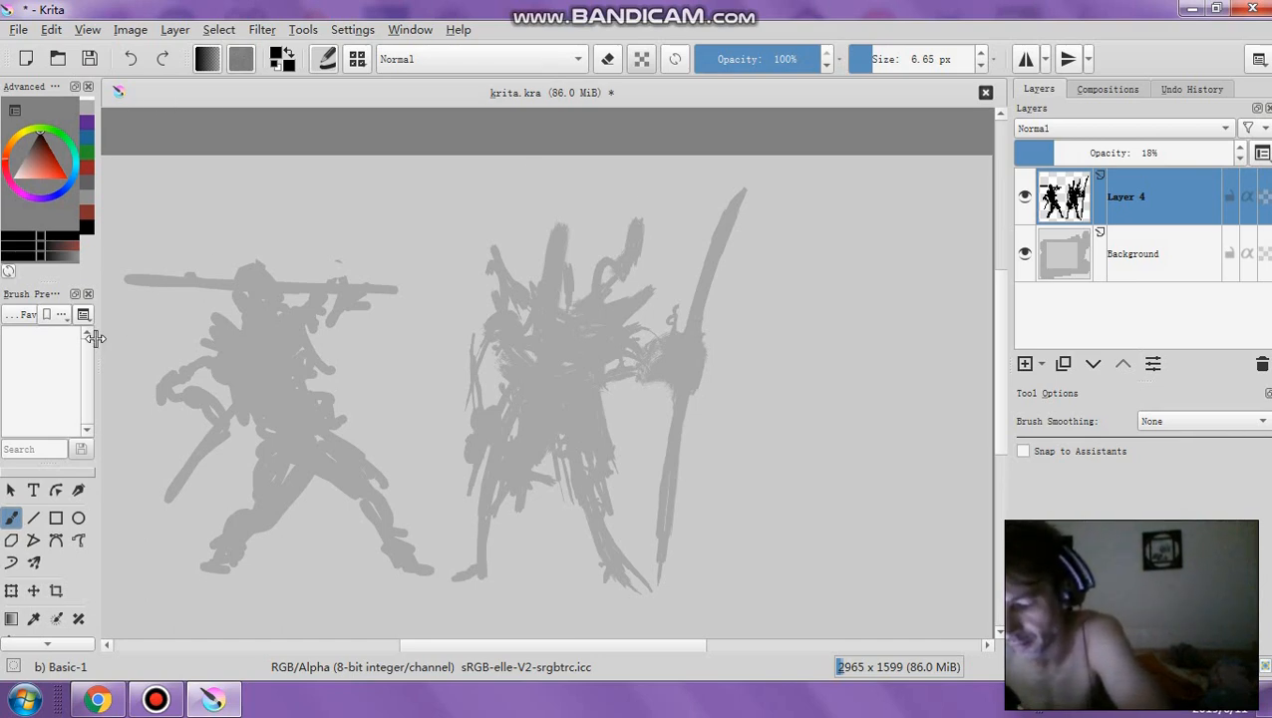
Examine the favorite brush presets, including the Basic-1, Airbrush Soft, Blender Basic, Large Splat texture and Distort Move brushes
{"action": "left_click_drag", "start_coordinate": [95, 338], "coordinate": [291, 339]}
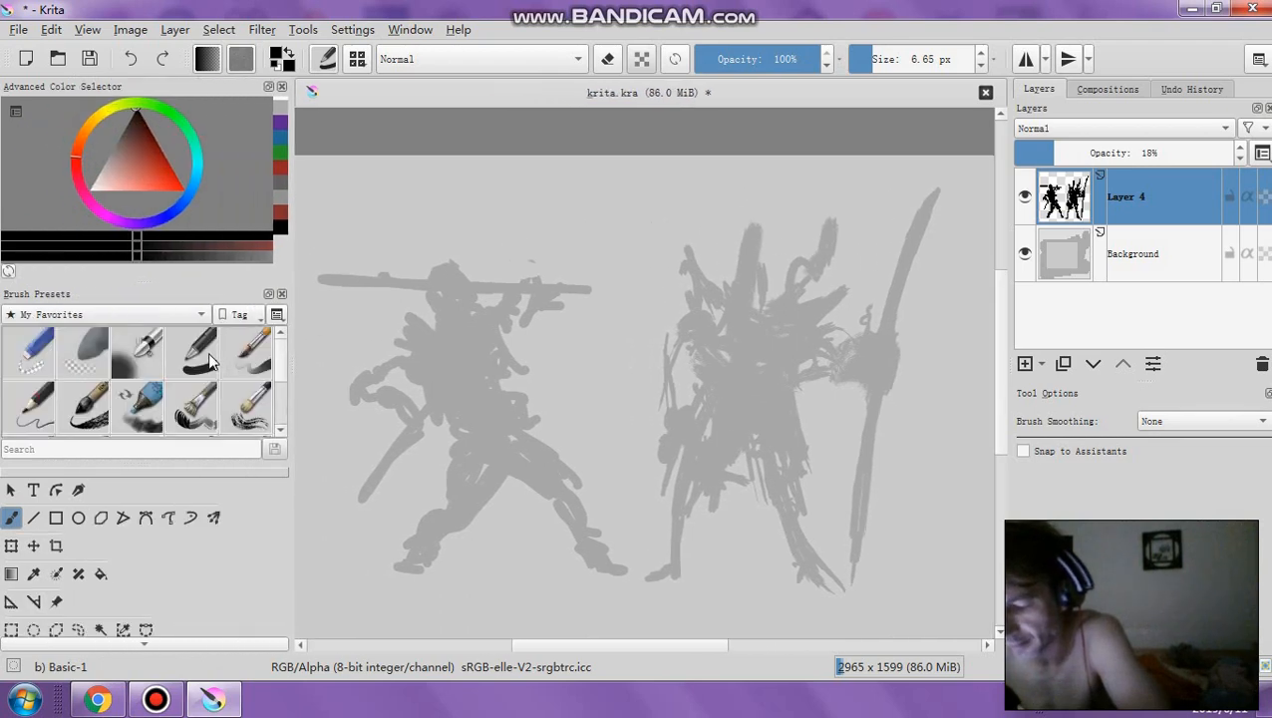
{"action": "mouse_move", "coordinate": [199, 366]}
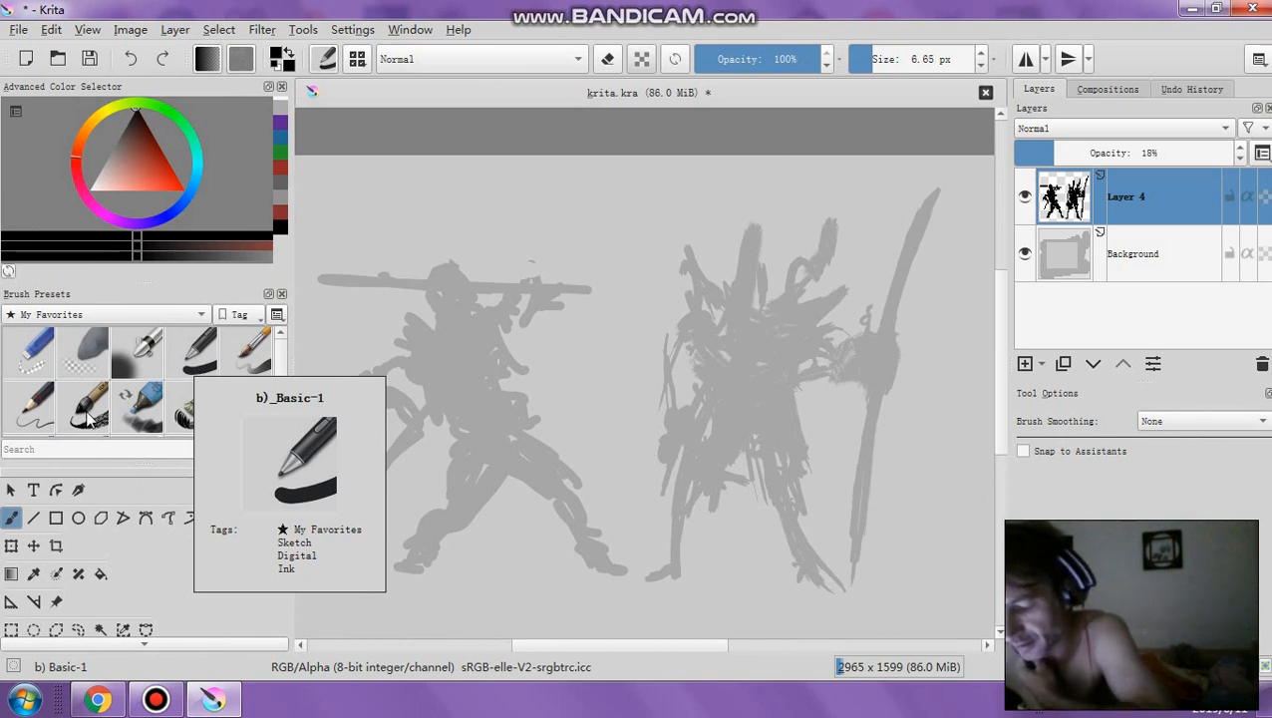
{"action": "mouse_move", "coordinate": [79, 412]}
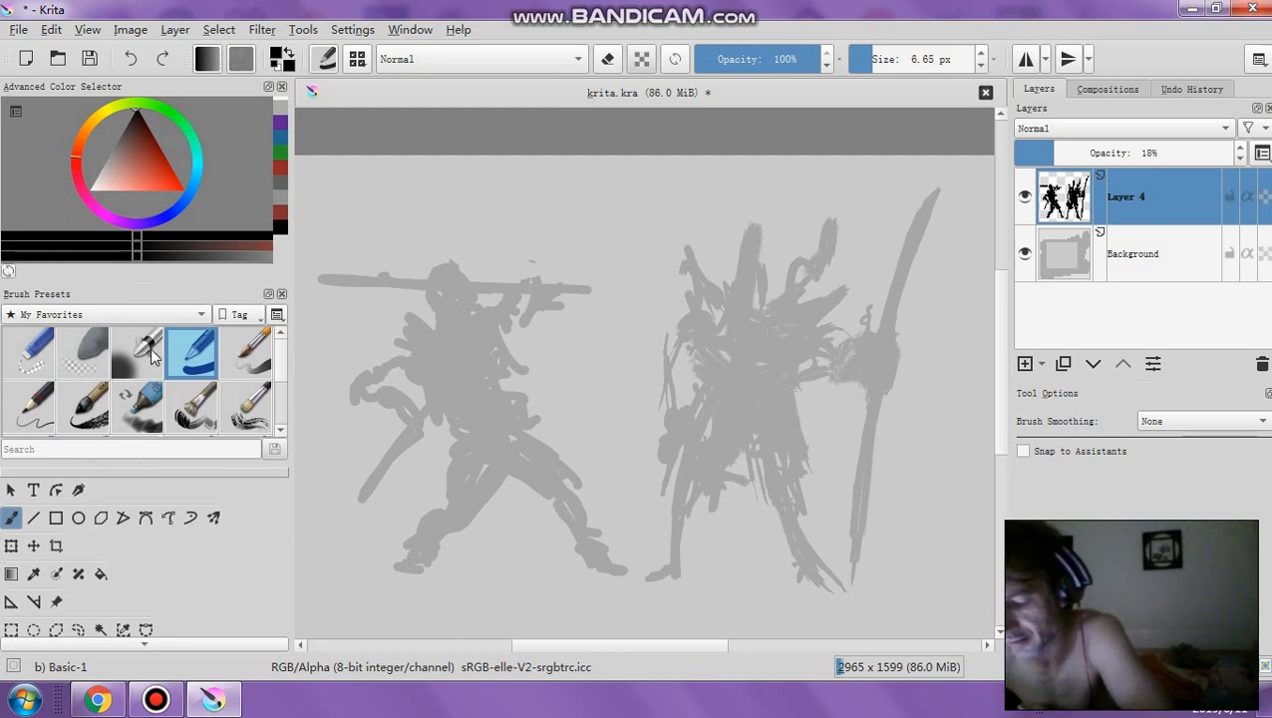
{"action": "mouse_move", "coordinate": [152, 357]}
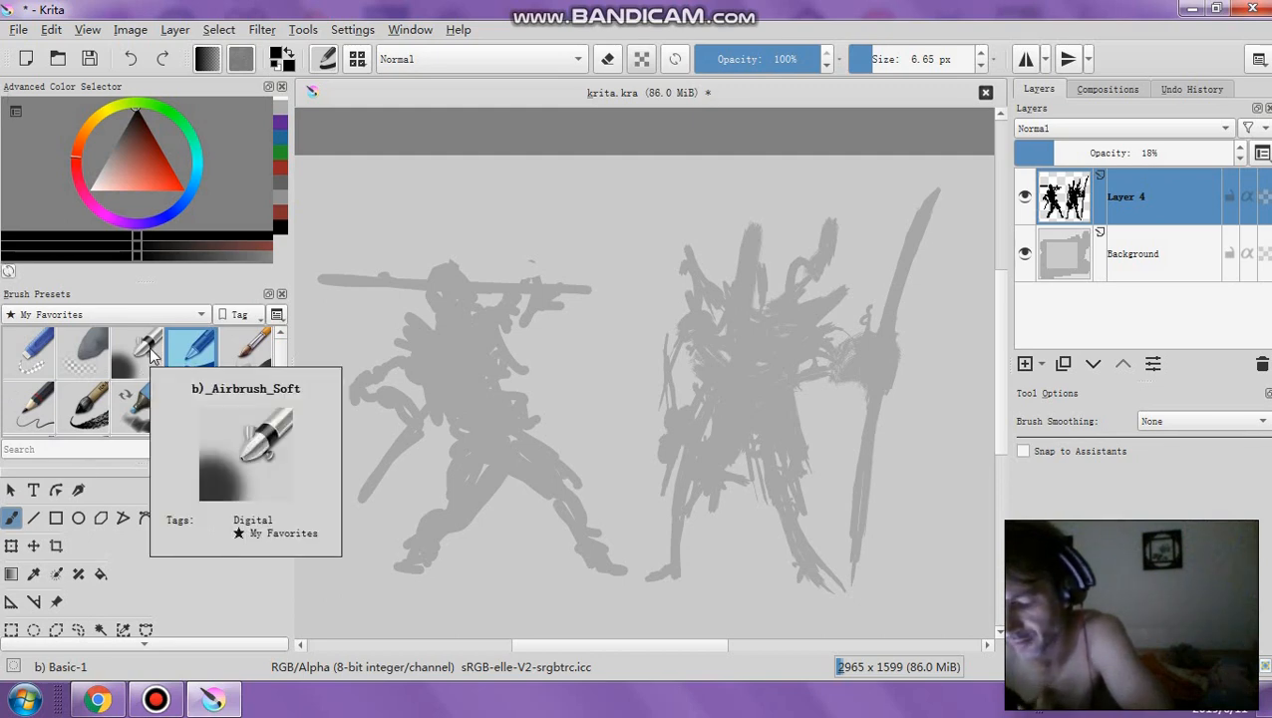
{"action": "left_click_drag", "start_coordinate": [284, 351], "coordinate": [281, 391]}
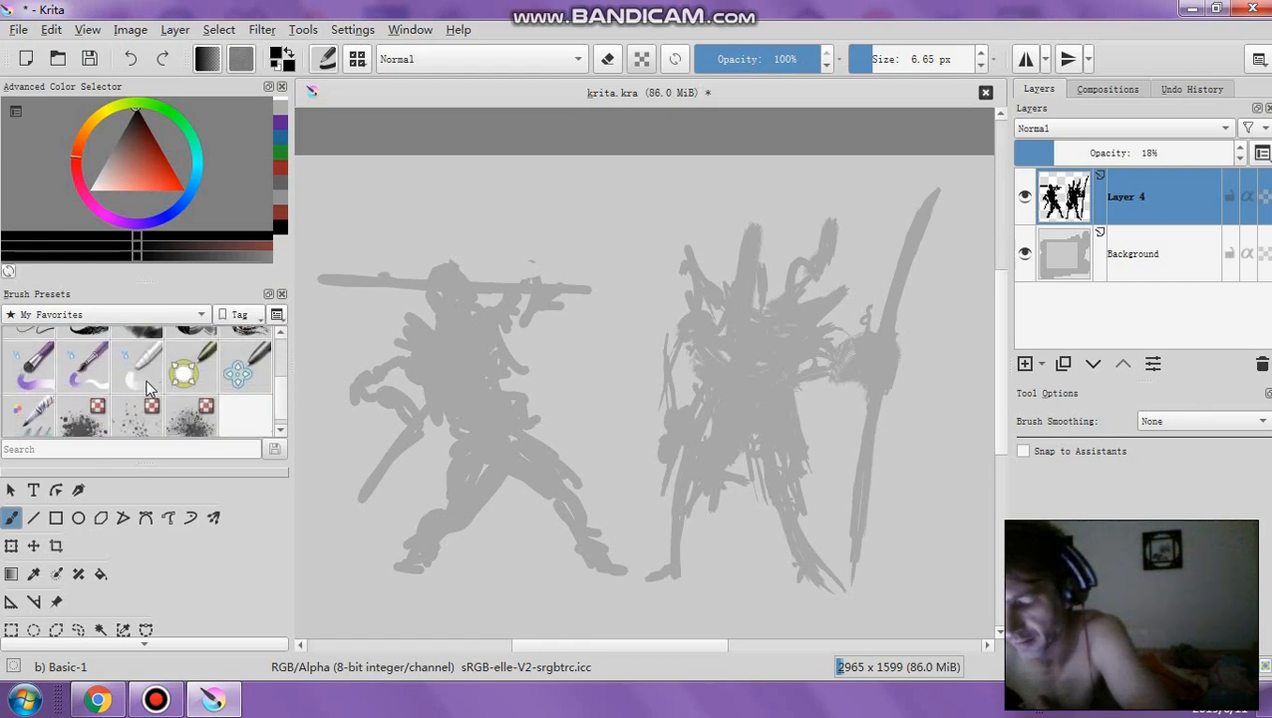
{"action": "mouse_move", "coordinate": [139, 386]}
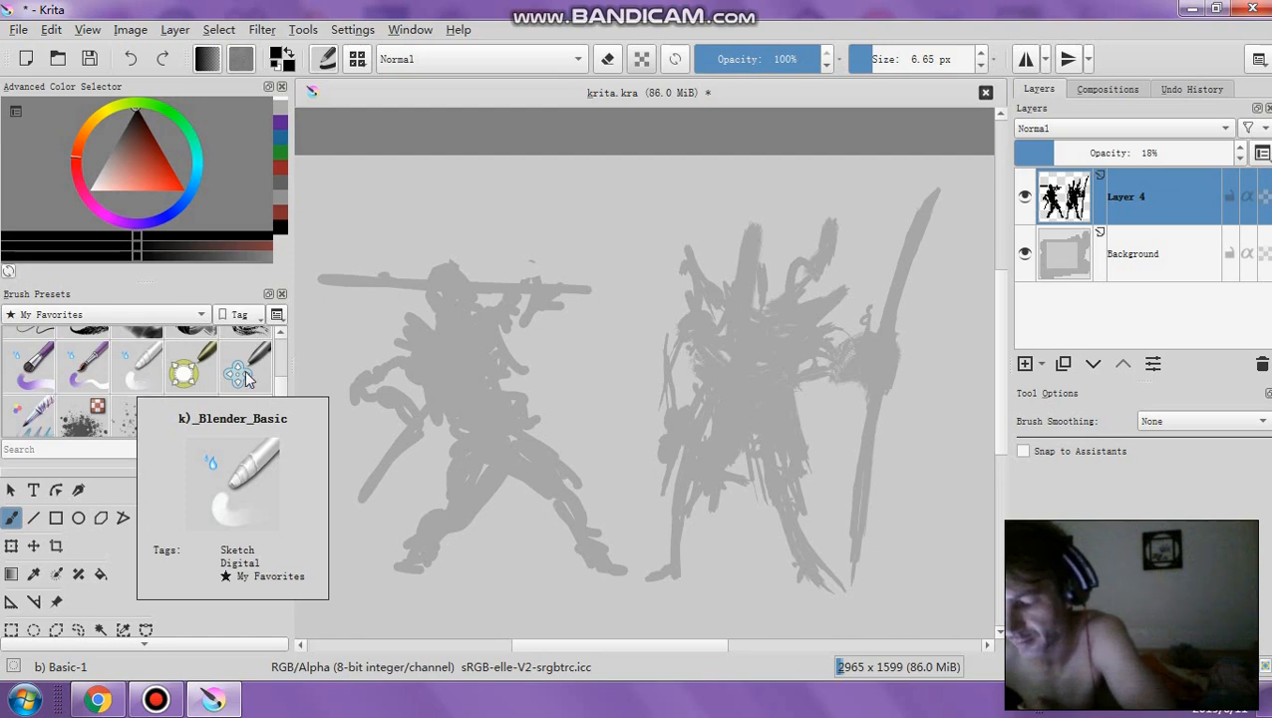
{"action": "left_click_drag", "start_coordinate": [284, 369], "coordinate": [283, 403]}
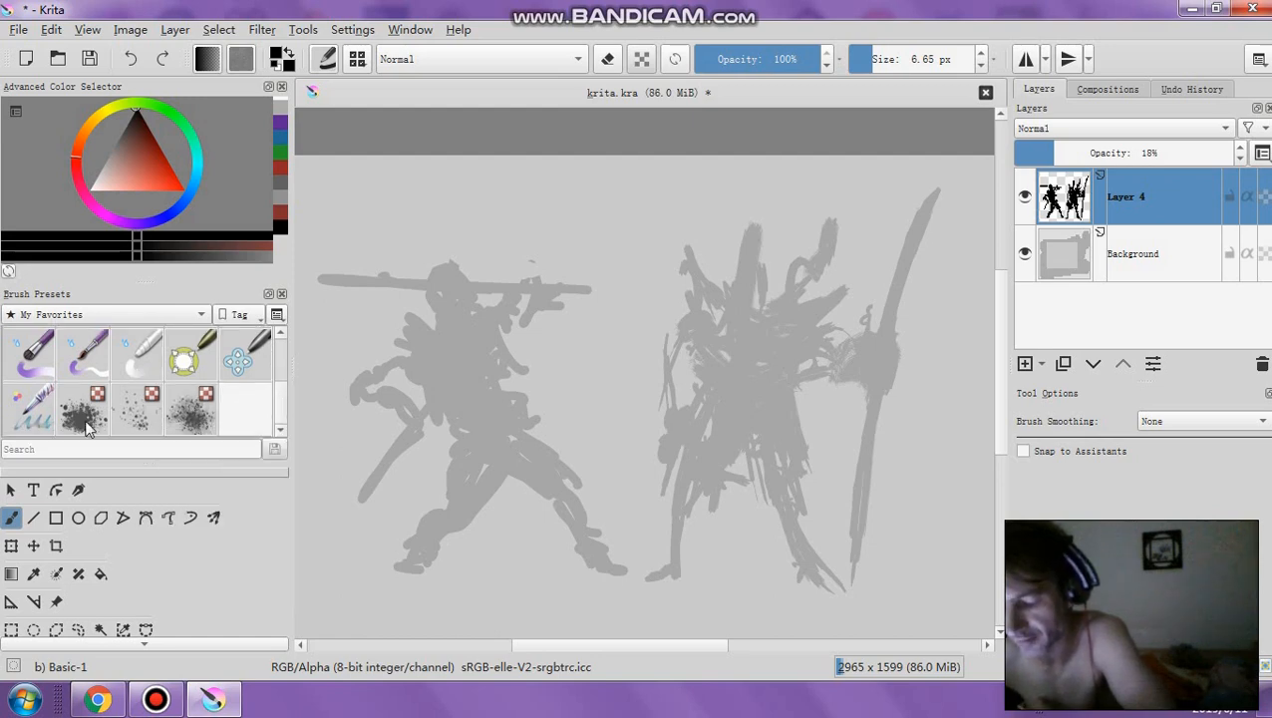
{"action": "mouse_move", "coordinate": [88, 427]}
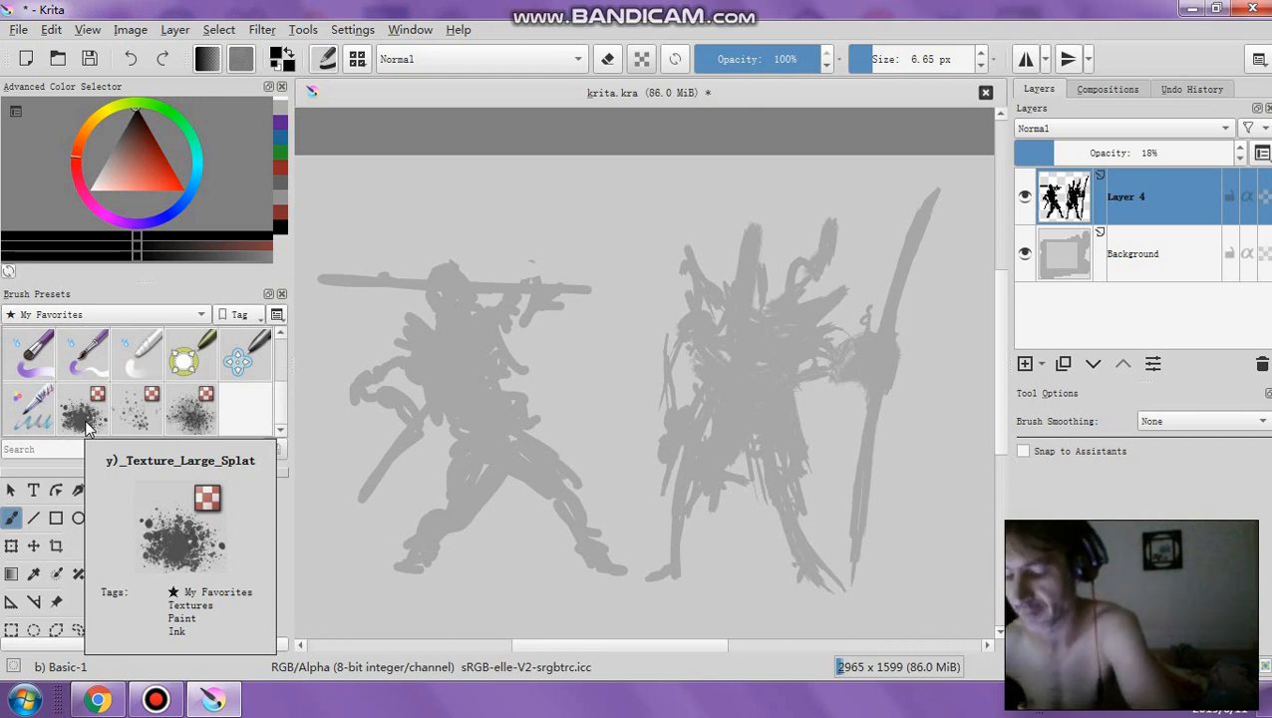
{"action": "mouse_move", "coordinate": [251, 351]}
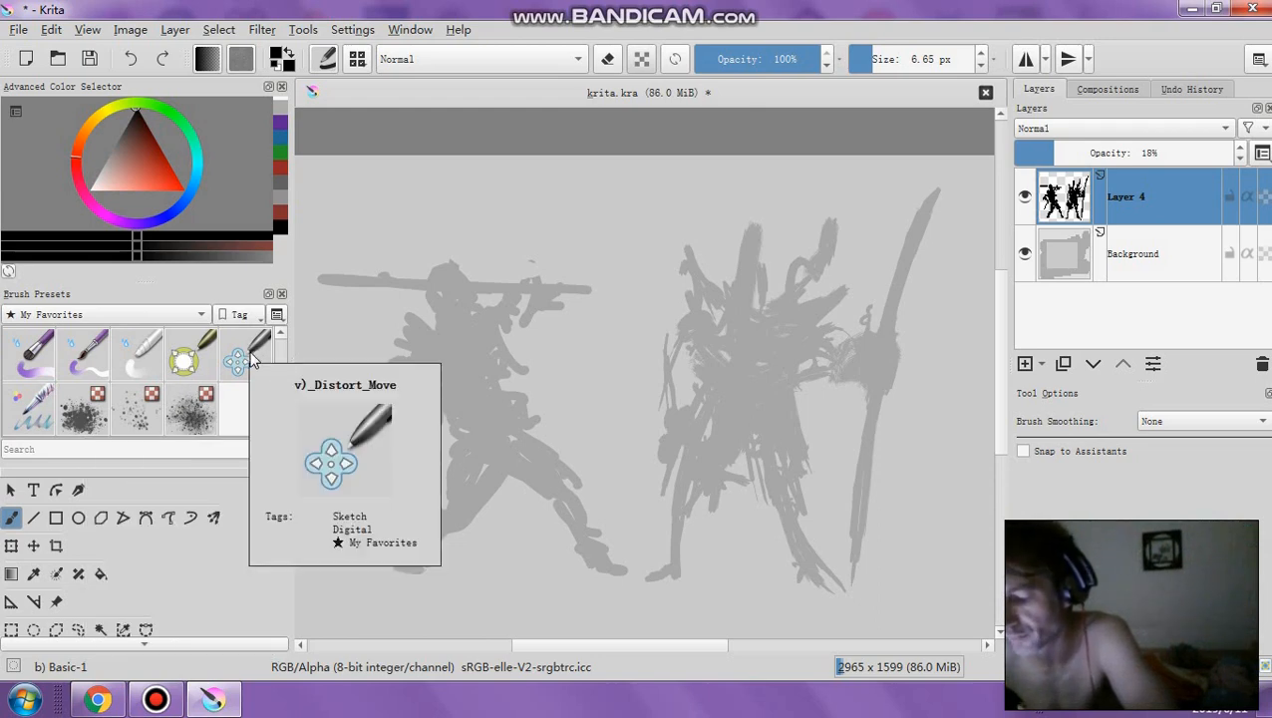
Warp the first warrior's head, torso, arm and sword with the Distort Move brush at a size of 376.06 px
{"action": "left_click", "coordinate": [248, 356]}
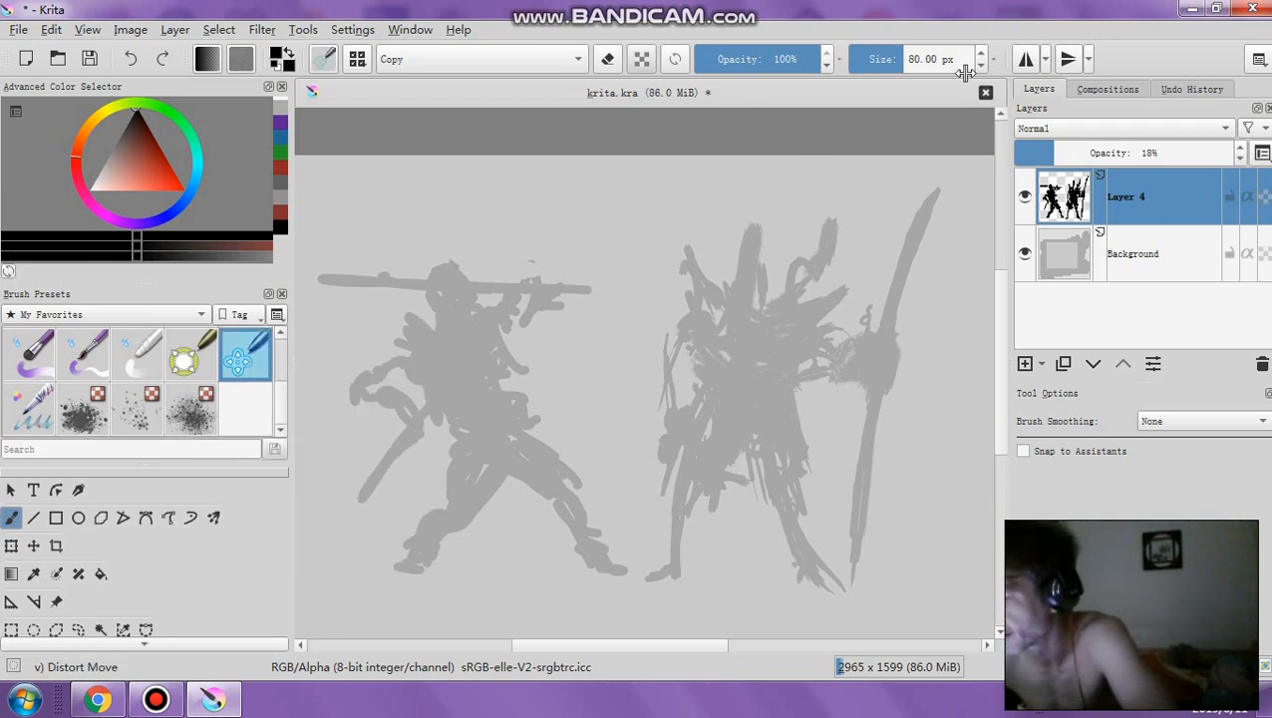
{"action": "left_click_drag", "start_coordinate": [897, 66], "coordinate": [917, 61]}
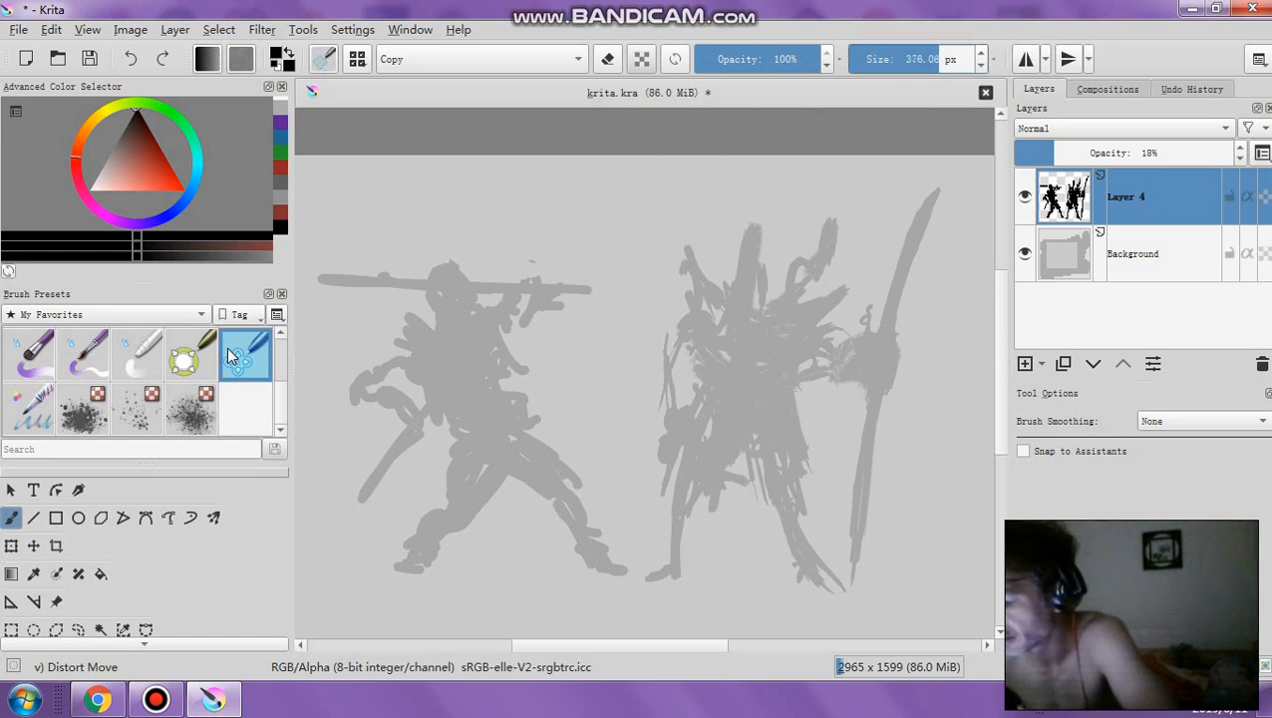
{"action": "left_click_drag", "start_coordinate": [439, 299], "coordinate": [493, 286]}
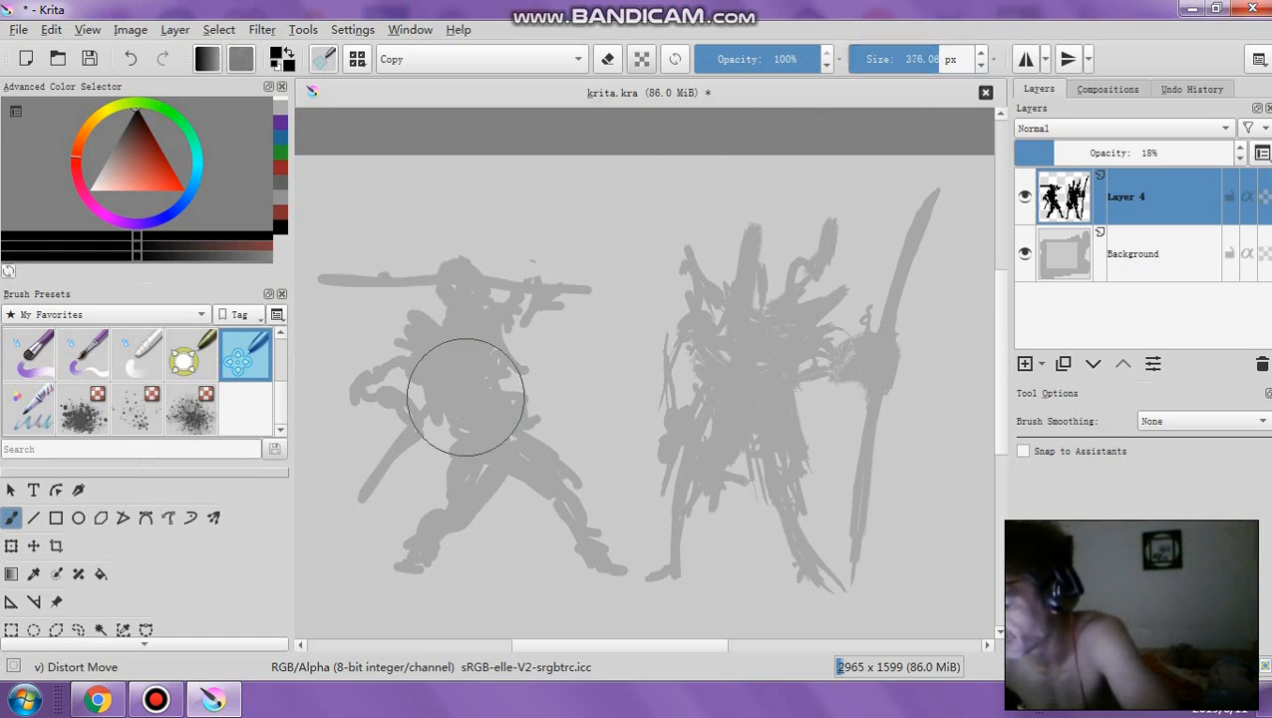
{"action": "mouse_move", "coordinate": [469, 398]}
{"action": "left_mouse_down"}
{"action": "mouse_move", "coordinate": [505, 411]}
{"action": "mouse_move", "coordinate": [508, 381]}
{"action": "left_mouse_up"}
{"action": "mouse_move", "coordinate": [510, 296]}
{"action": "left_mouse_down"}
{"action": "mouse_move", "coordinate": [562, 307]}
{"action": "mouse_move", "coordinate": [582, 329]}
{"action": "left_mouse_up"}
{"action": "mouse_move", "coordinate": [354, 283]}
{"action": "left_mouse_down"}
{"action": "mouse_move", "coordinate": [376, 243]}
{"action": "mouse_move", "coordinate": [355, 247]}
{"action": "mouse_move", "coordinate": [384, 284]}
{"action": "mouse_move", "coordinate": [419, 279]}
{"action": "mouse_move", "coordinate": [431, 297]}
{"action": "left_mouse_up"}
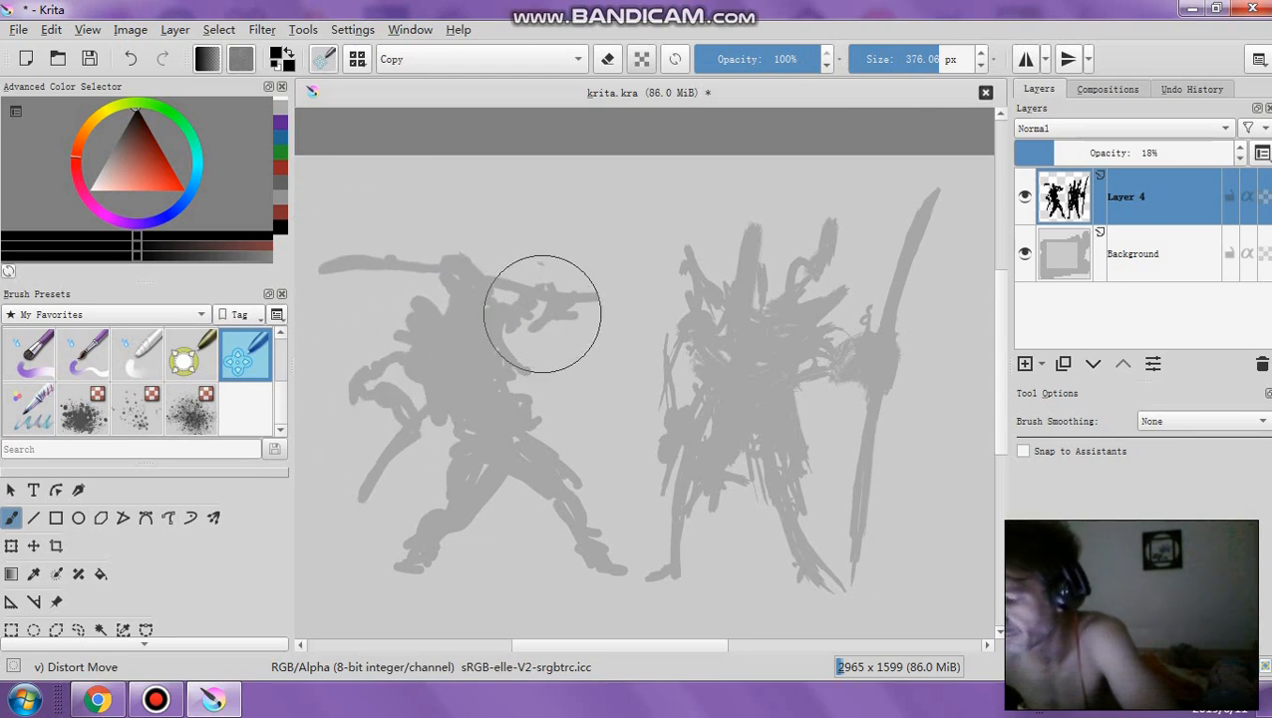
{"action": "mouse_move", "coordinate": [543, 314]}
{"action": "left_mouse_down"}
{"action": "mouse_move", "coordinate": [513, 335]}
{"action": "mouse_move", "coordinate": [546, 341]}
{"action": "mouse_move", "coordinate": [485, 347]}
{"action": "mouse_move", "coordinate": [521, 303]}
{"action": "mouse_move", "coordinate": [564, 312]}
{"action": "mouse_move", "coordinate": [509, 294]}
{"action": "left_mouse_up"}
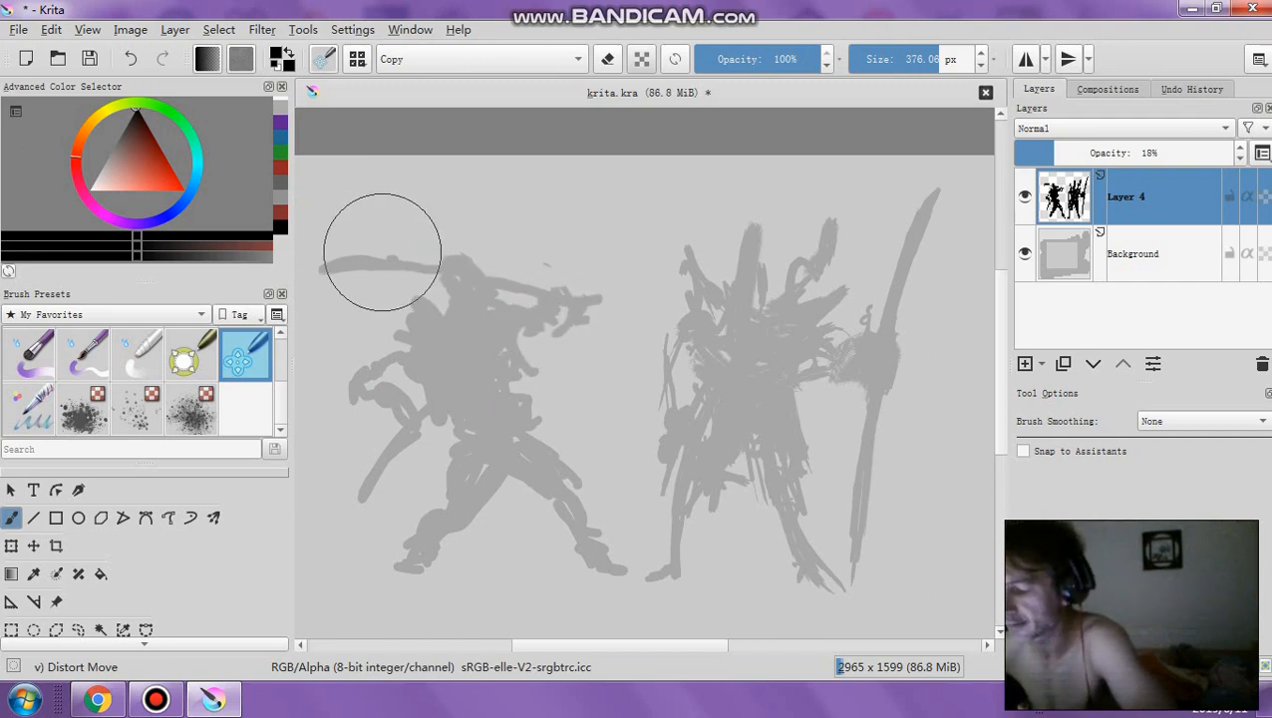
Scale down both figures on Layer 4 with the Transform tool and reposition them on the canvas
{"action": "scroll", "coordinate": [499, 331], "scroll_direction": "up", "scroll_amount": 1}
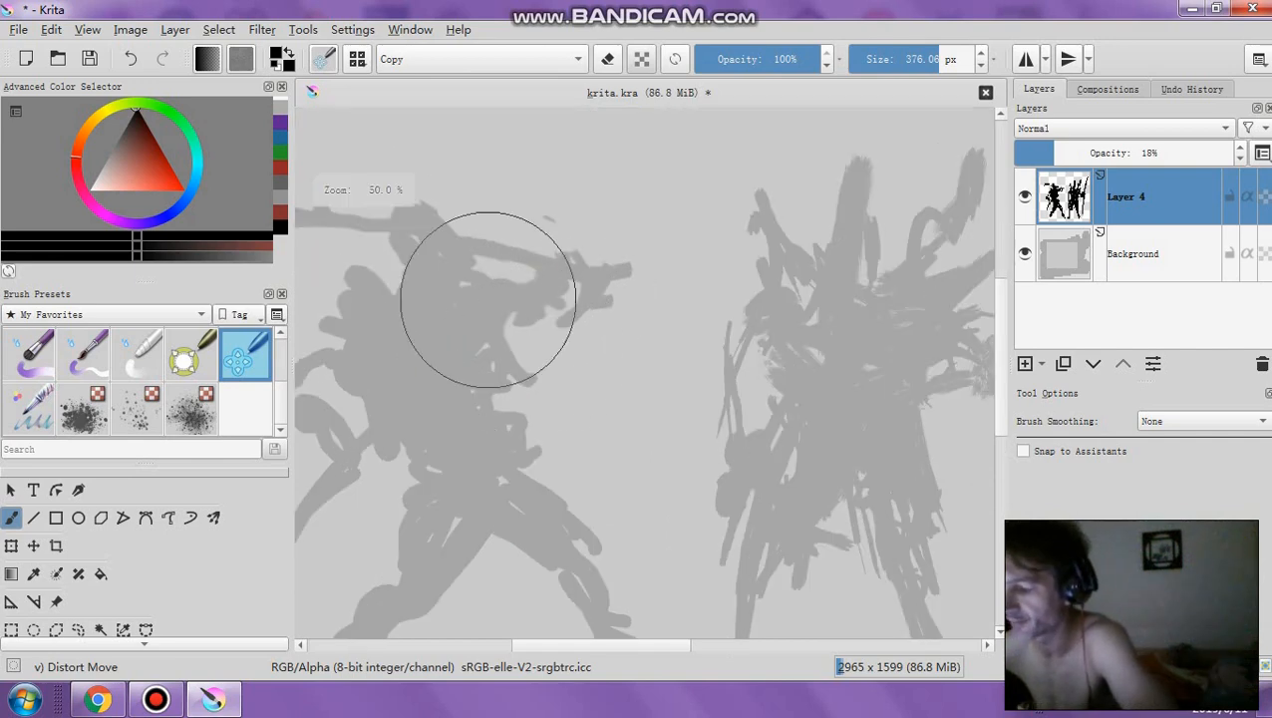
{"action": "scroll", "coordinate": [439, 369], "scroll_direction": "down", "scroll_amount": 1}
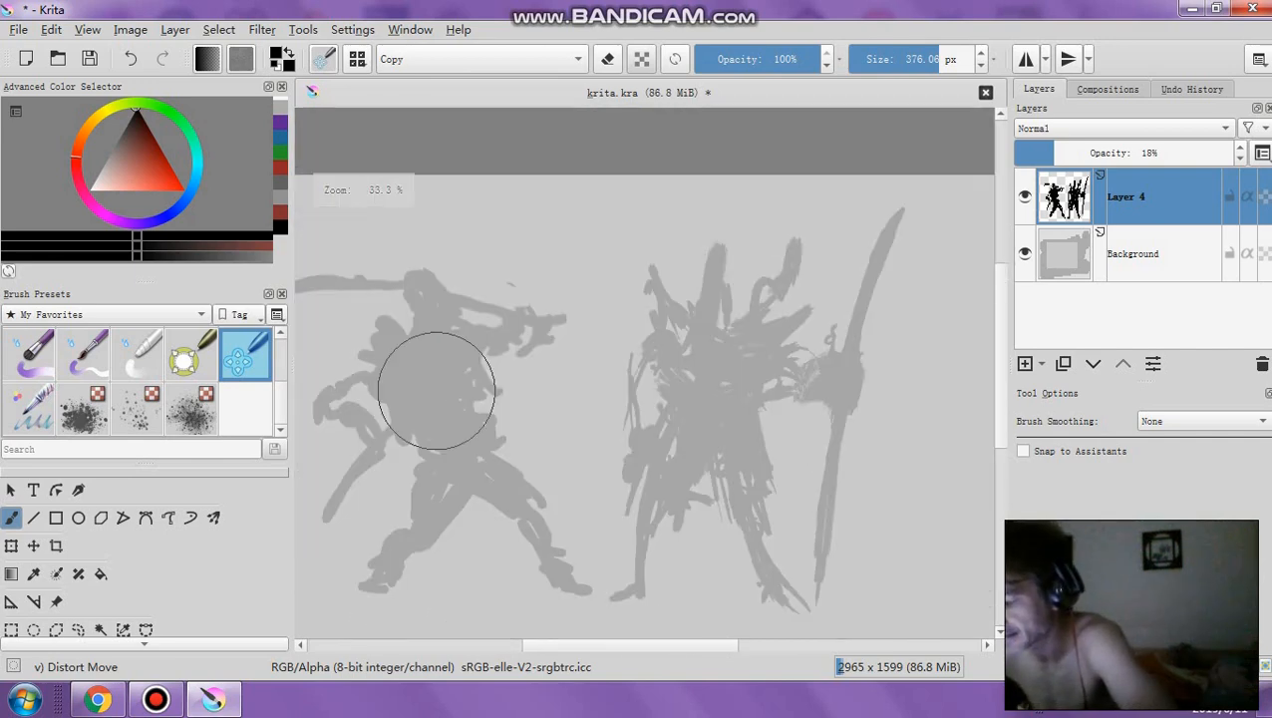
{"action": "scroll", "coordinate": [608, 646], "scroll_direction": "left", "scroll_amount": 3}
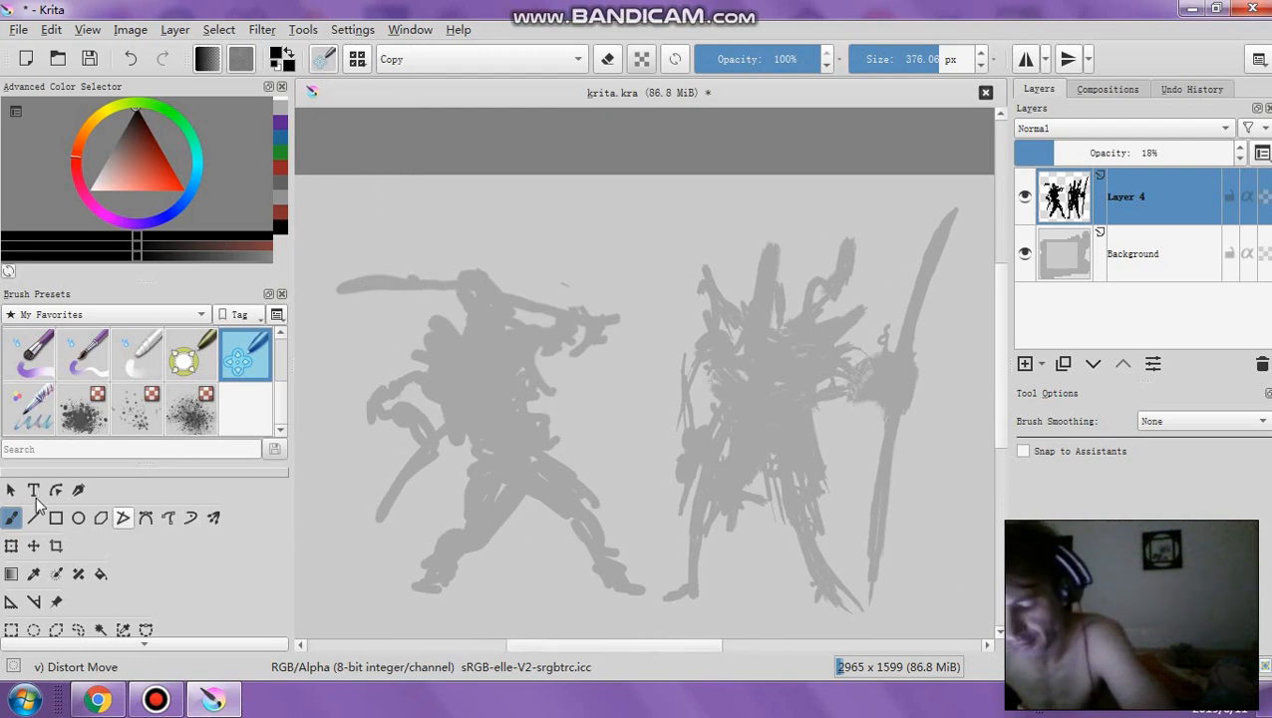
{"action": "left_click", "coordinate": [15, 551]}
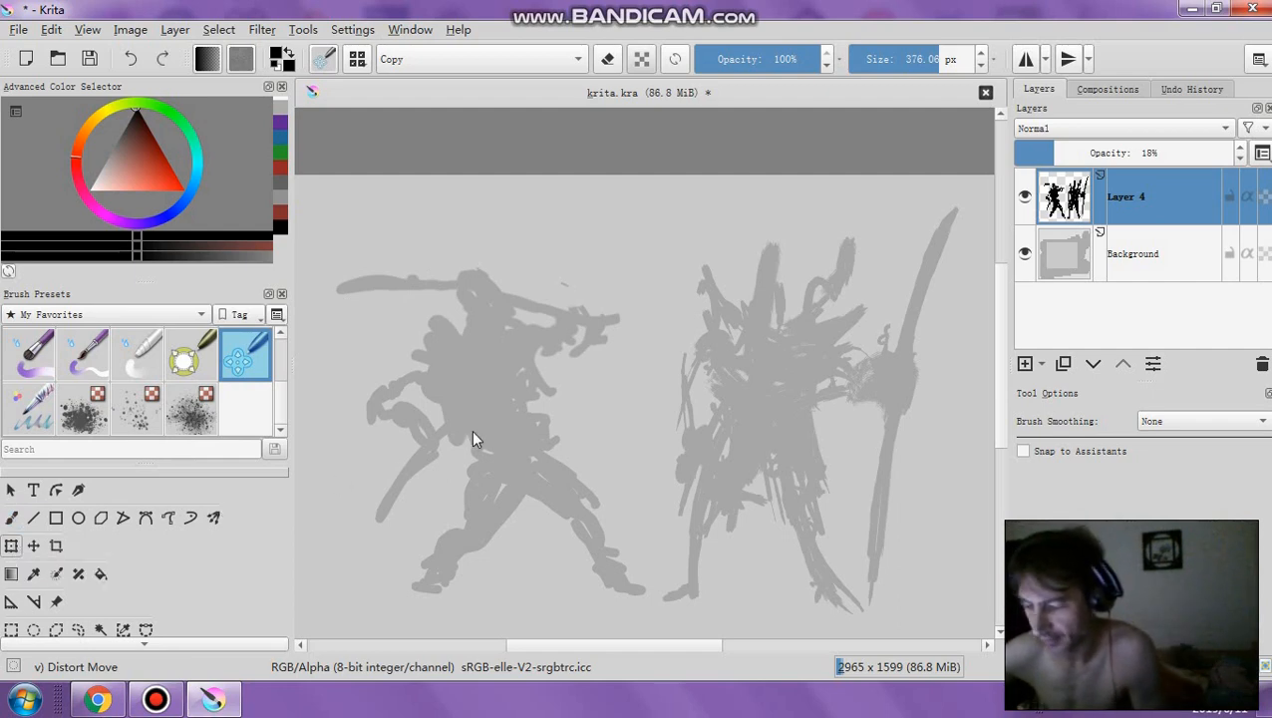
{"action": "left_click_drag", "start_coordinate": [274, 351], "coordinate": [253, 344]}
{"action": "mouse_move", "coordinate": [337, 209]}
{"action": "left_mouse_down"}
{"action": "mouse_move", "coordinate": [486, 298]}
{"action": "mouse_move", "coordinate": [449, 377]}
{"action": "mouse_move", "coordinate": [309, 361]}
{"action": "mouse_move", "coordinate": [591, 346]}
{"action": "mouse_move", "coordinate": [321, 216]}
{"action": "mouse_move", "coordinate": [329, 358]}
{"action": "mouse_move", "coordinate": [485, 330]}
{"action": "mouse_move", "coordinate": [488, 315]}
{"action": "left_mouse_up"}
{"action": "mouse_move", "coordinate": [815, 455]}
{"action": "left_mouse_down"}
{"action": "mouse_move", "coordinate": [551, 411]}
{"action": "mouse_move", "coordinate": [680, 423]}
{"action": "left_mouse_up"}
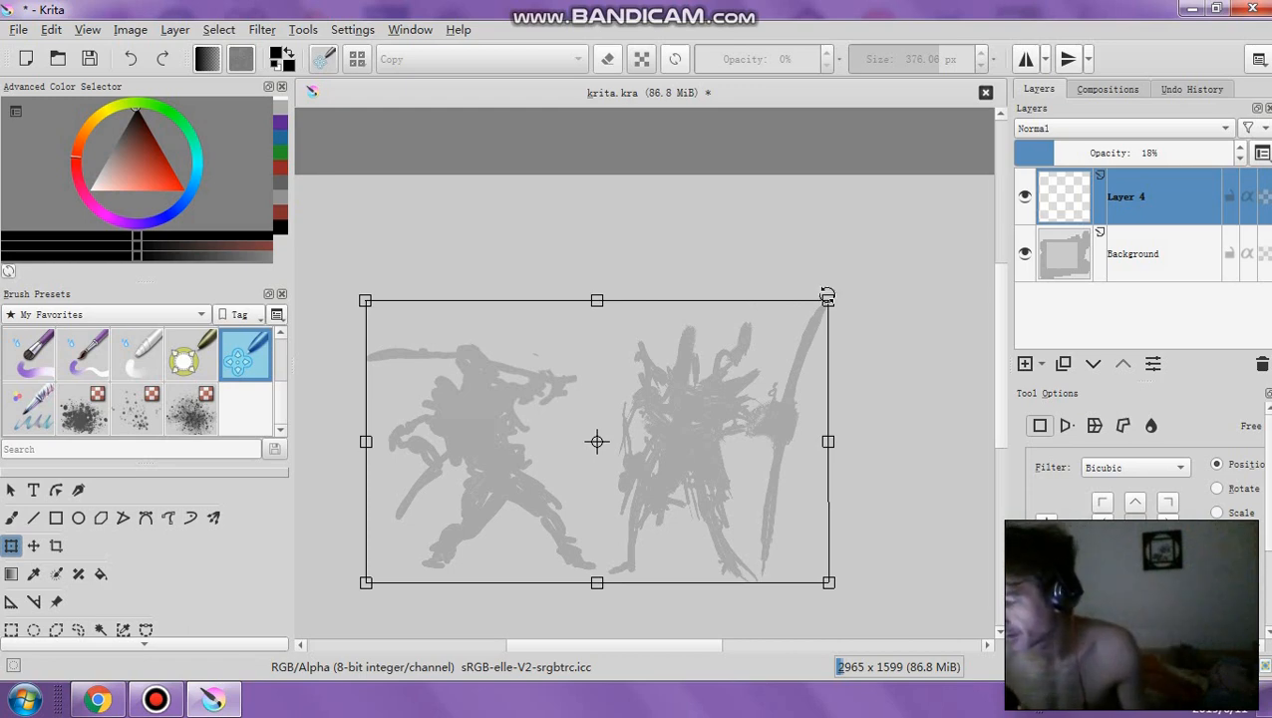
Distort the transform box in perspective so the first warrior is larger and the second recedes, and adjust its position and tilt
{"action": "mouse_move", "coordinate": [827, 296]}
{"action": "left_mouse_down"}
{"action": "mouse_move", "coordinate": [757, 332]}
{"action": "mouse_move", "coordinate": [895, 276]}
{"action": "mouse_move", "coordinate": [843, 329]}
{"action": "mouse_move", "coordinate": [704, 341]}
{"action": "mouse_move", "coordinate": [716, 378]}
{"action": "mouse_move", "coordinate": [843, 362]}
{"action": "mouse_move", "coordinate": [918, 295]}
{"action": "mouse_move", "coordinate": [847, 319]}
{"action": "left_mouse_up"}
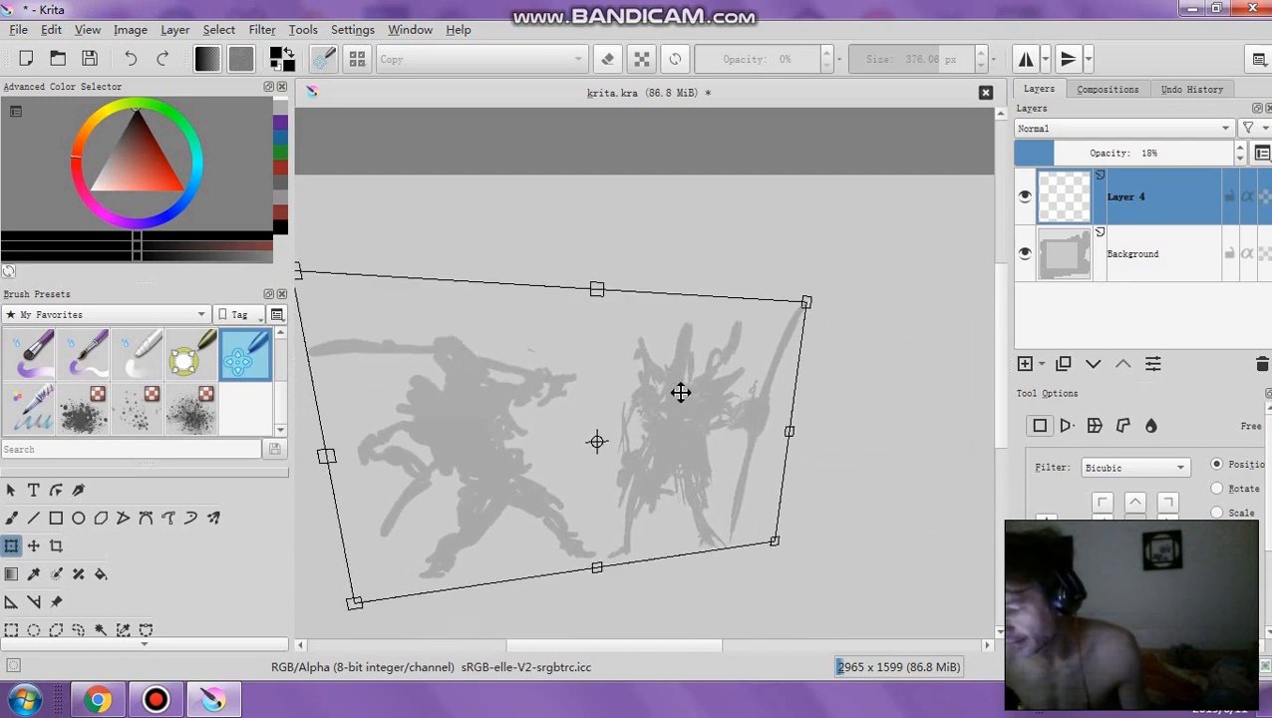
{"action": "left_click_drag", "start_coordinate": [680, 392], "coordinate": [882, 265]}
{"action": "left_click_drag", "start_coordinate": [315, 216], "coordinate": [328, 197]}
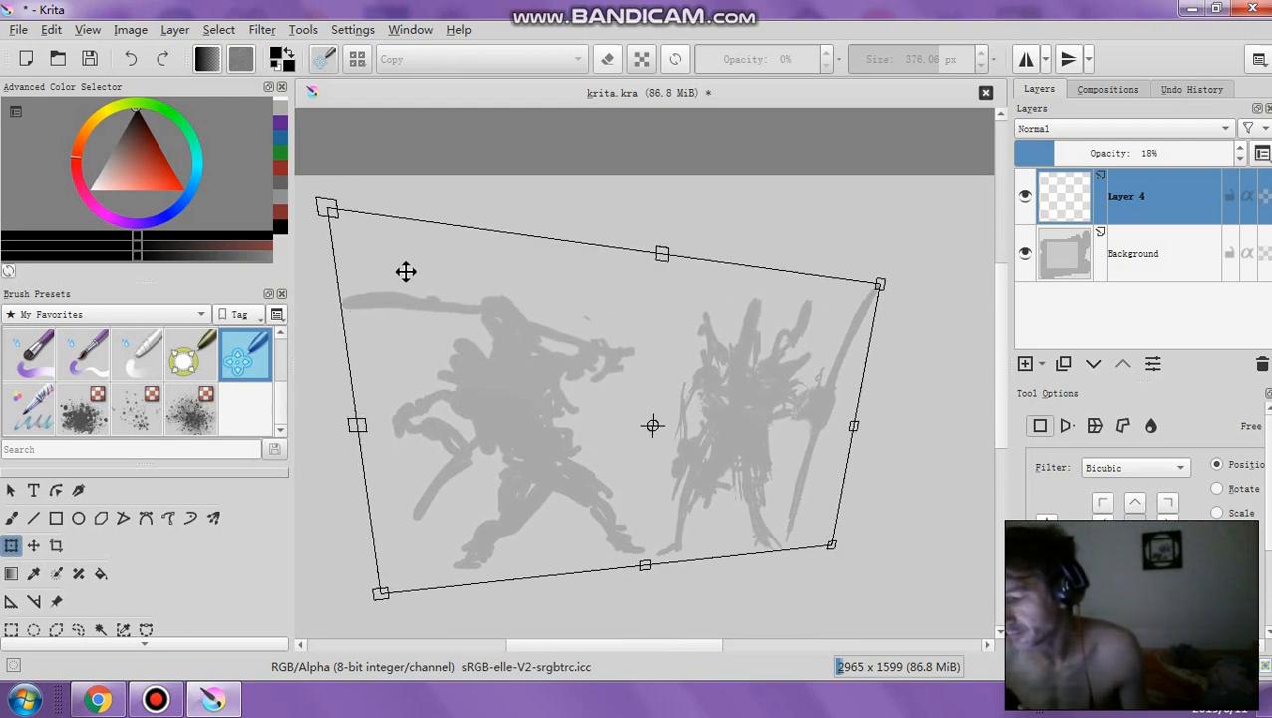
{"action": "left_click_drag", "start_coordinate": [405, 271], "coordinate": [401, 286]}
{"action": "mouse_move", "coordinate": [504, 221]}
{"action": "left_mouse_down"}
{"action": "mouse_move", "coordinate": [494, 227]}
{"action": "mouse_move", "coordinate": [524, 237]}
{"action": "left_mouse_up"}
{"action": "left_click_drag", "start_coordinate": [855, 434], "coordinate": [874, 341]}
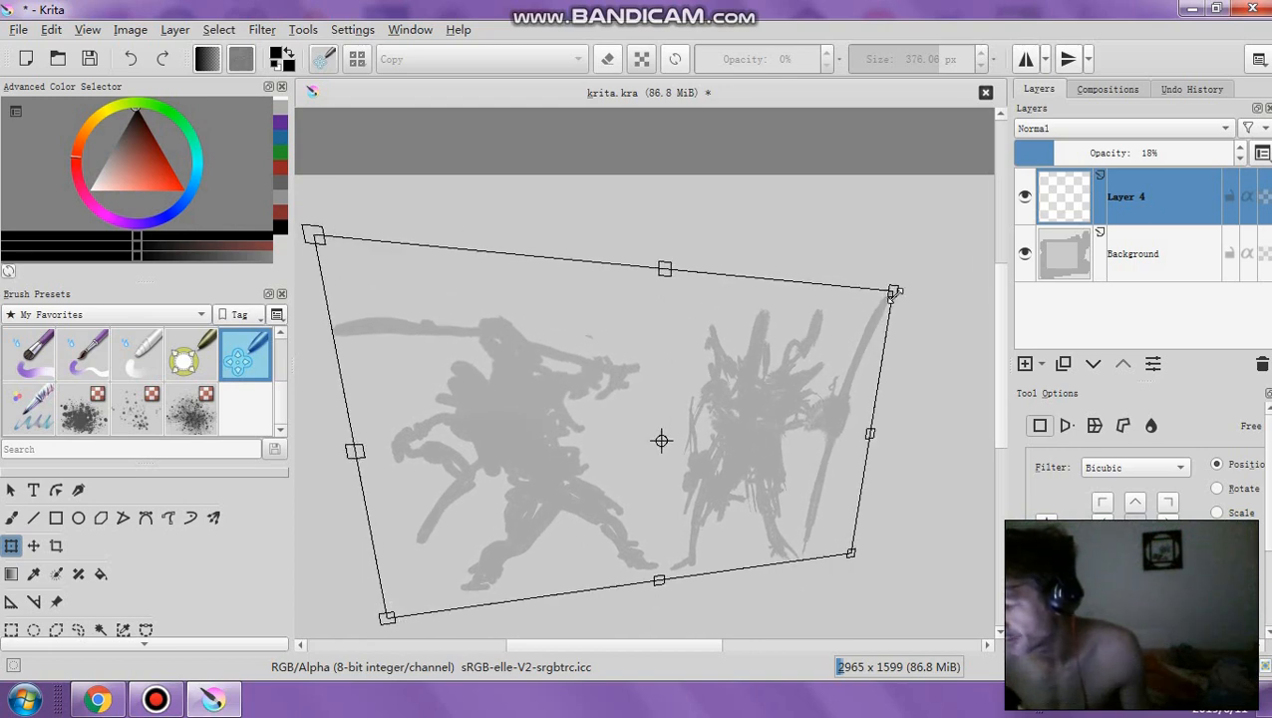
{"action": "mouse_move", "coordinate": [895, 293]}
{"action": "left_mouse_down"}
{"action": "mouse_move", "coordinate": [883, 259]}
{"action": "mouse_move", "coordinate": [900, 275]}
{"action": "left_mouse_up"}
{"action": "mouse_move", "coordinate": [857, 551]}
{"action": "left_mouse_down"}
{"action": "mouse_move", "coordinate": [755, 499]}
{"action": "mouse_move", "coordinate": [874, 515]}
{"action": "mouse_move", "coordinate": [868, 523]}
{"action": "left_mouse_up"}
{"action": "left_click_drag", "start_coordinate": [785, 499], "coordinate": [767, 486]}
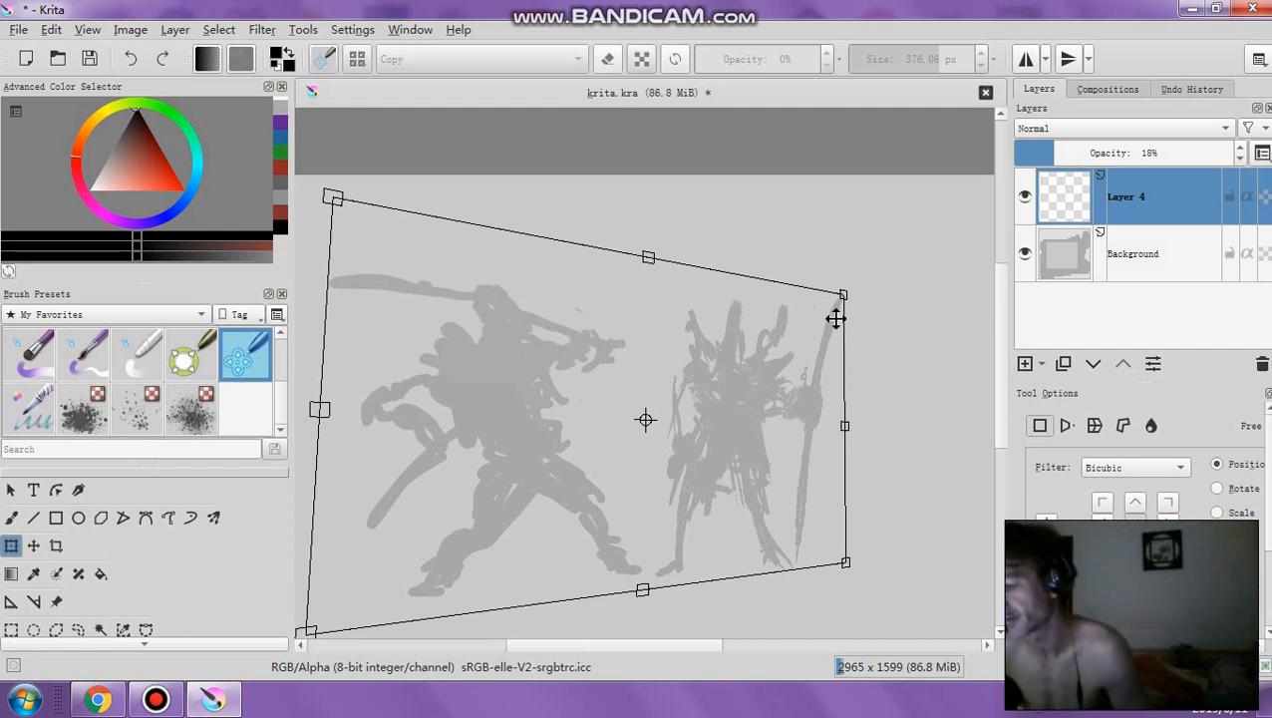
Try the Perspective mode of the Transform tool on Layer 4
{"action": "mouse_move", "coordinate": [592, 5]}
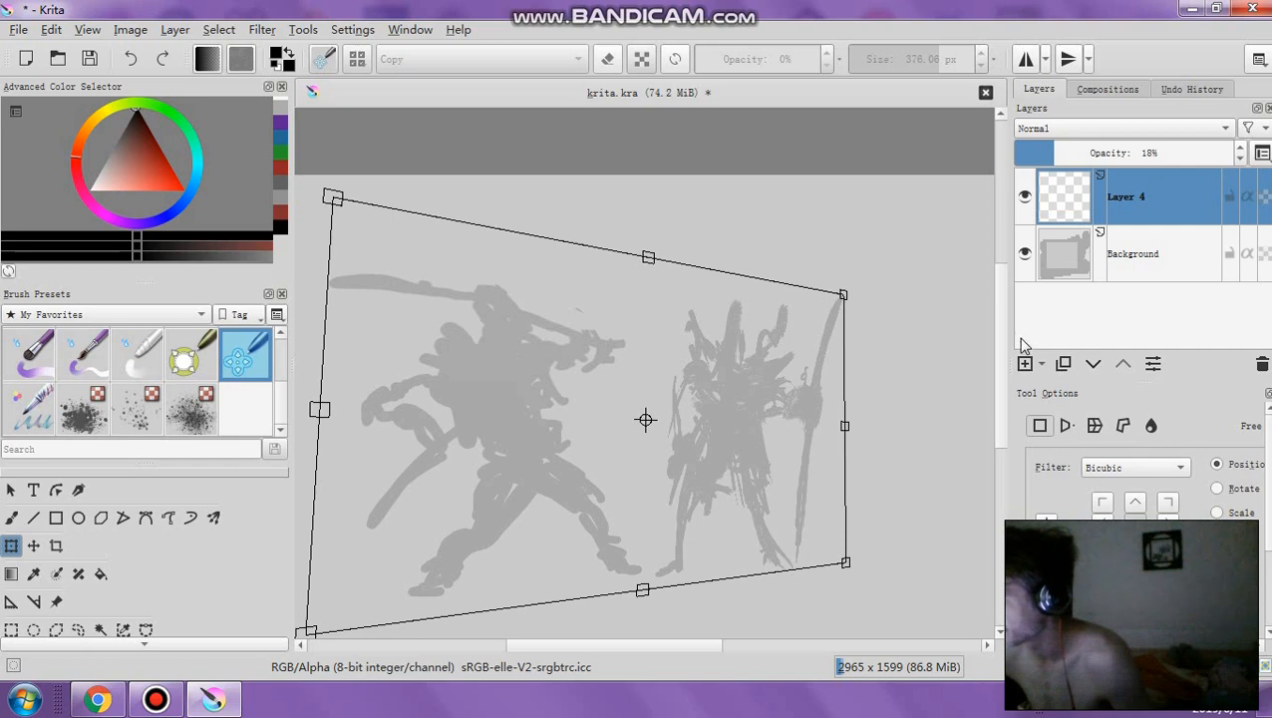
{"action": "left_click_drag", "start_coordinate": [1005, 329], "coordinate": [302, 332]}
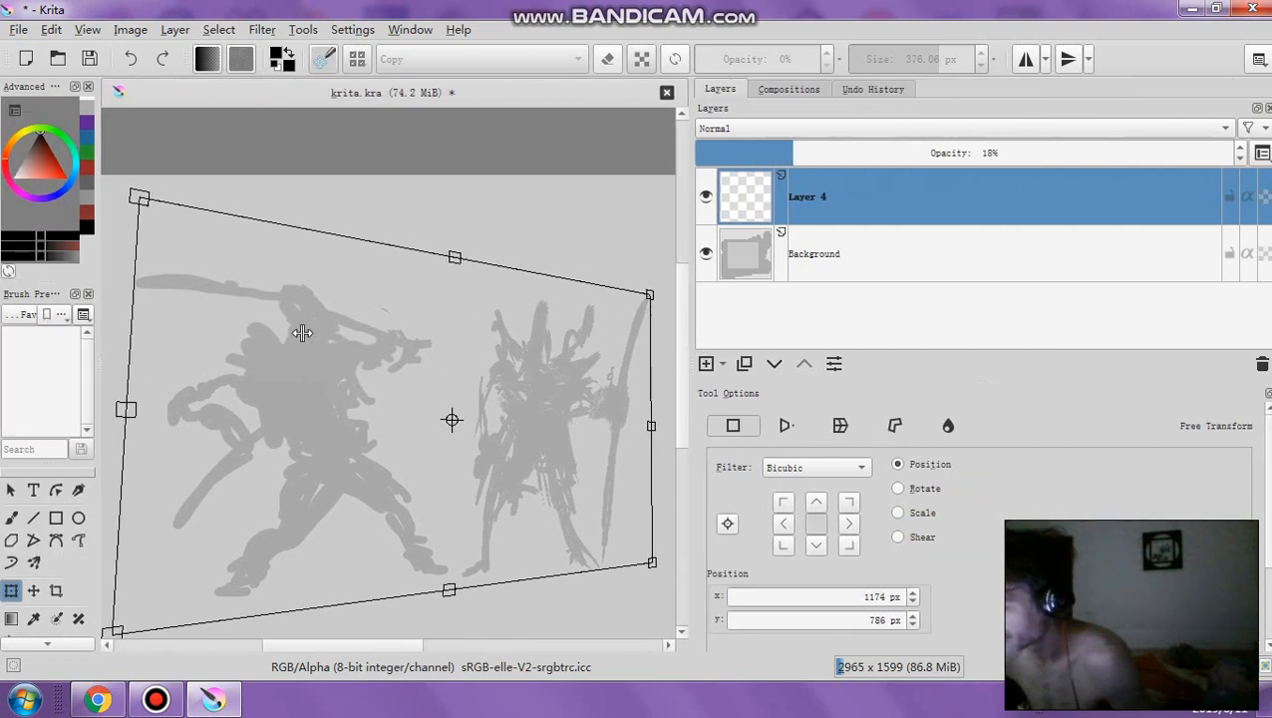
{"action": "left_click_drag", "start_coordinate": [649, 342], "coordinate": [768, 379]}
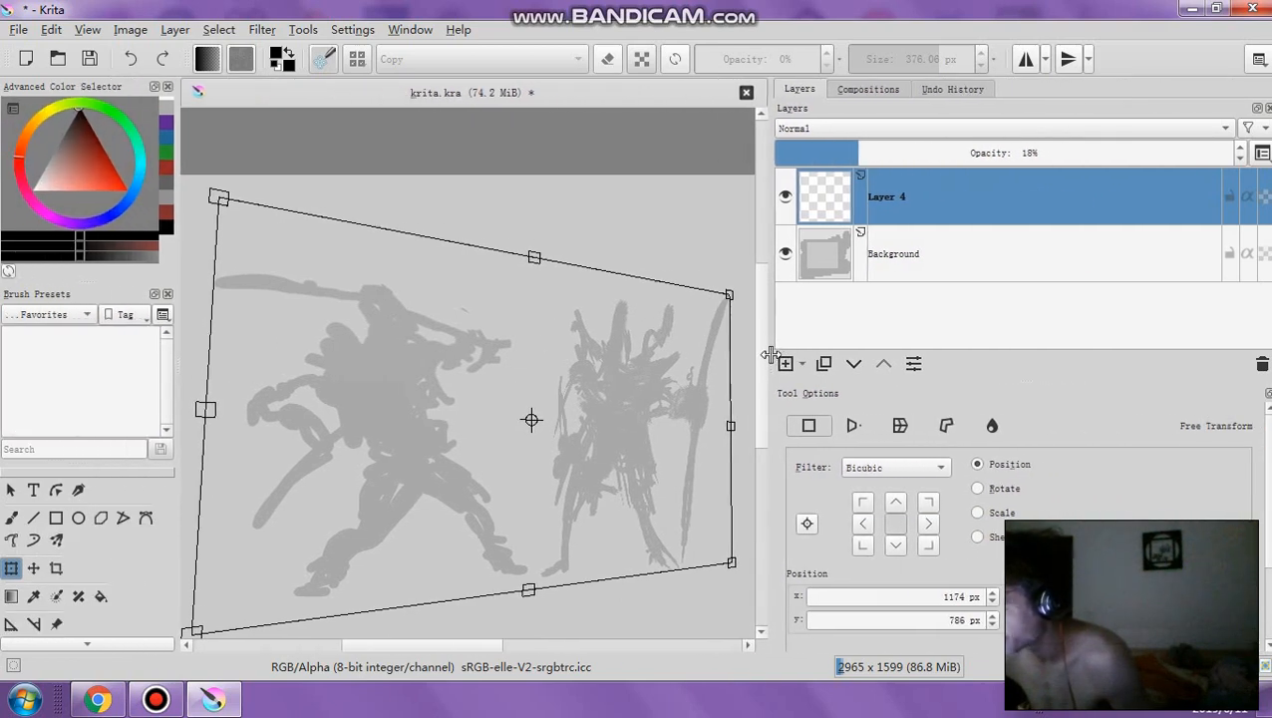
{"action": "left_click", "coordinate": [853, 431]}
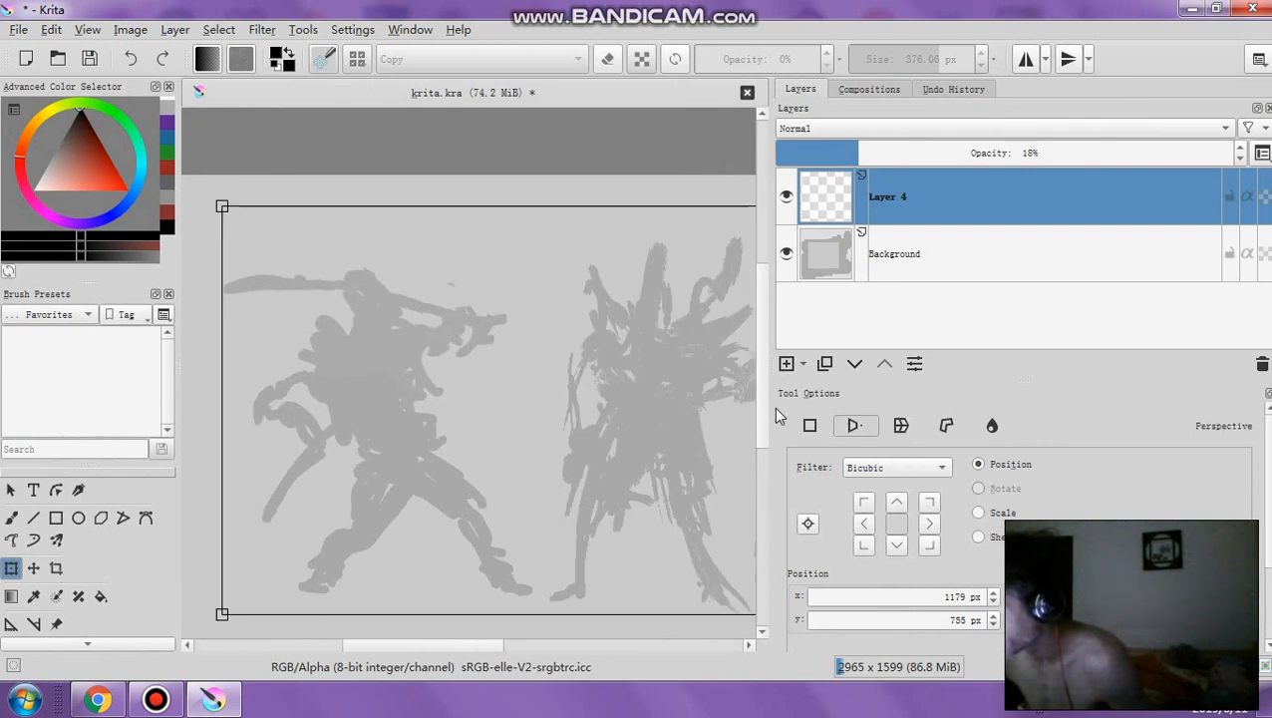
{"action": "left_click_drag", "start_coordinate": [795, 406], "coordinate": [1249, 407]}
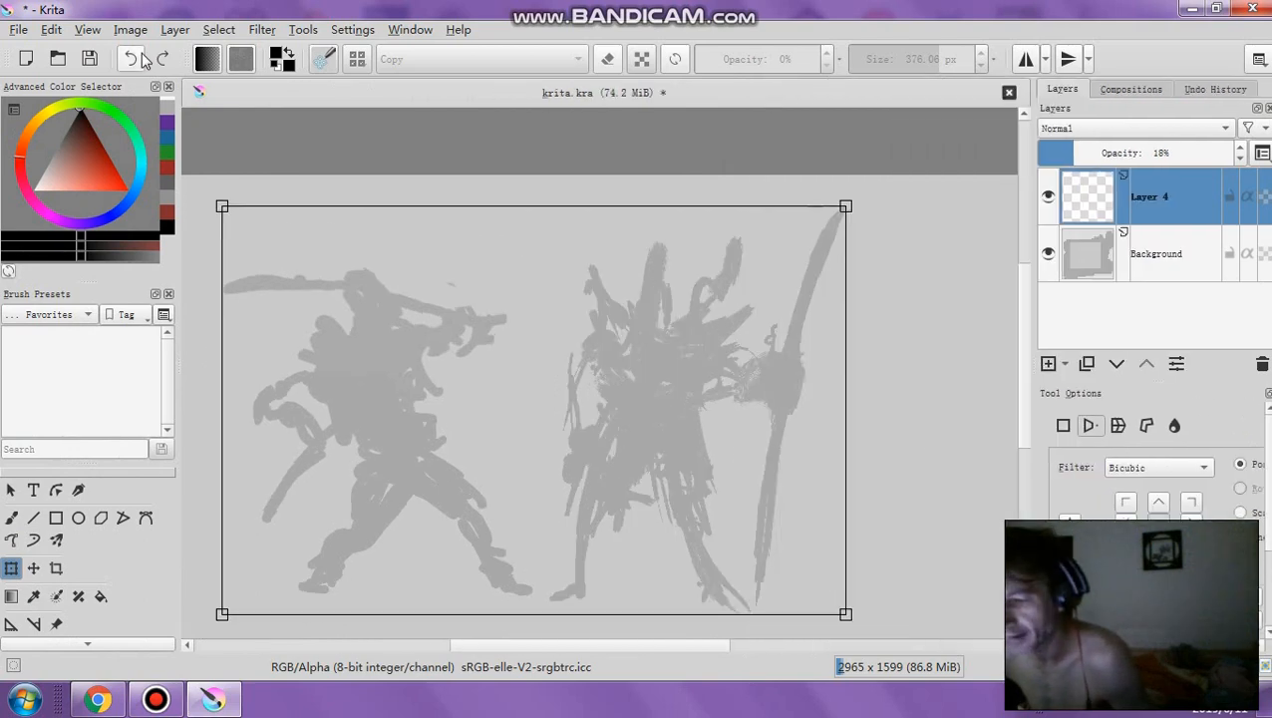
Undo the switch to Perspective mode and apply the free transform by returning to the Freehand Brush tool
{"action": "left_click_drag", "start_coordinate": [846, 409], "coordinate": [730, 426]}
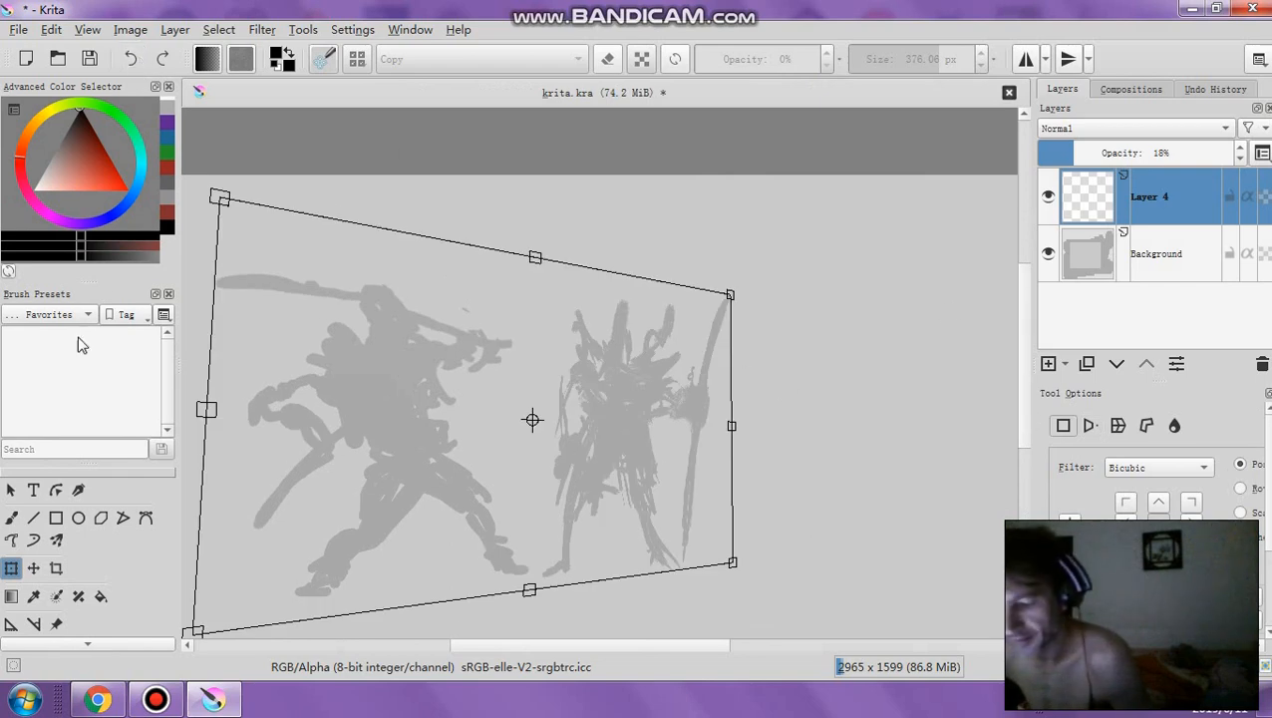
{"action": "left_click", "coordinate": [16, 519]}
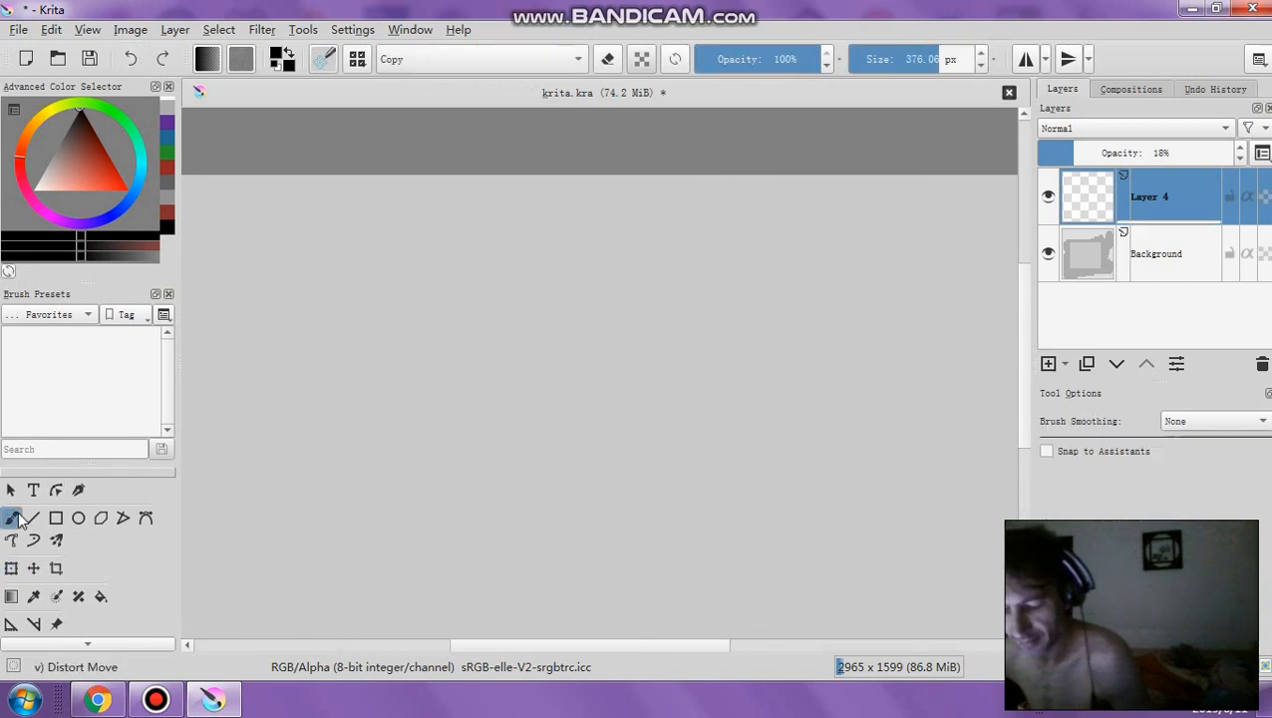
Reset the transform on Layer 4 and try distorting both figures by moving the box corners in Perspective mode
{"action": "left_click", "coordinate": [11, 568]}
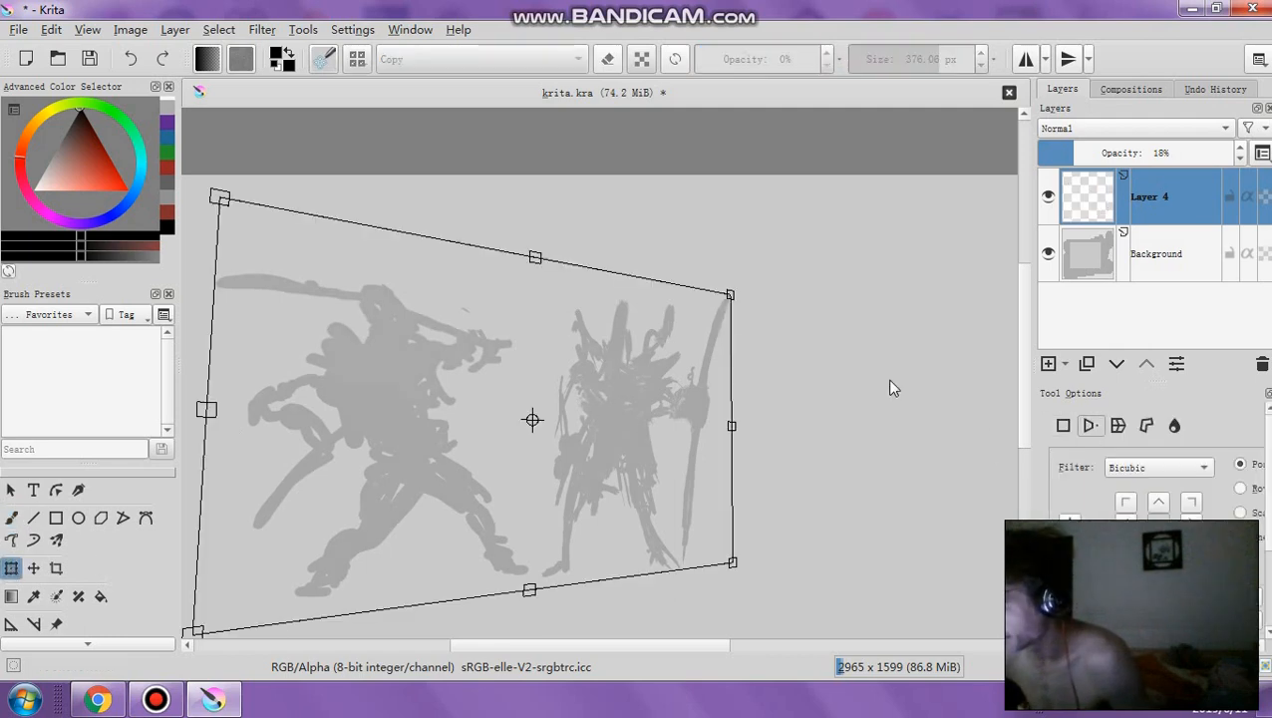
{"action": "key", "text": "Escape"}
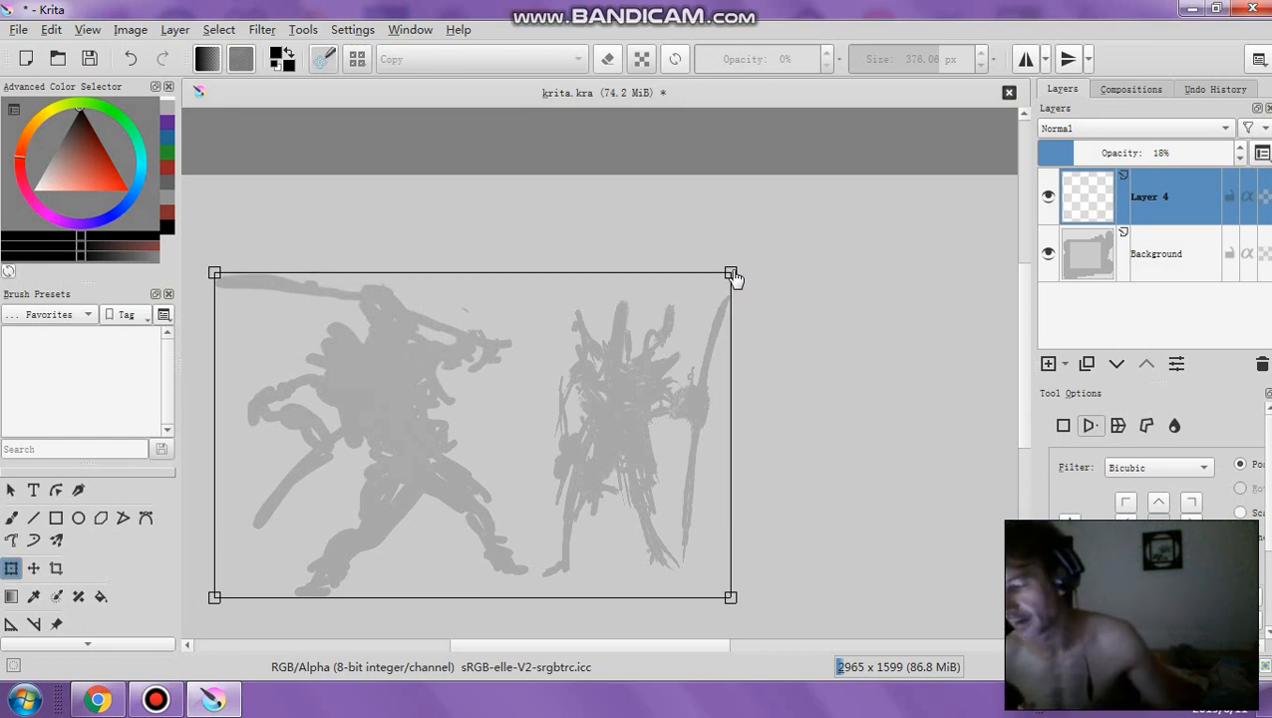
{"action": "left_click_drag", "start_coordinate": [738, 278], "coordinate": [790, 335]}
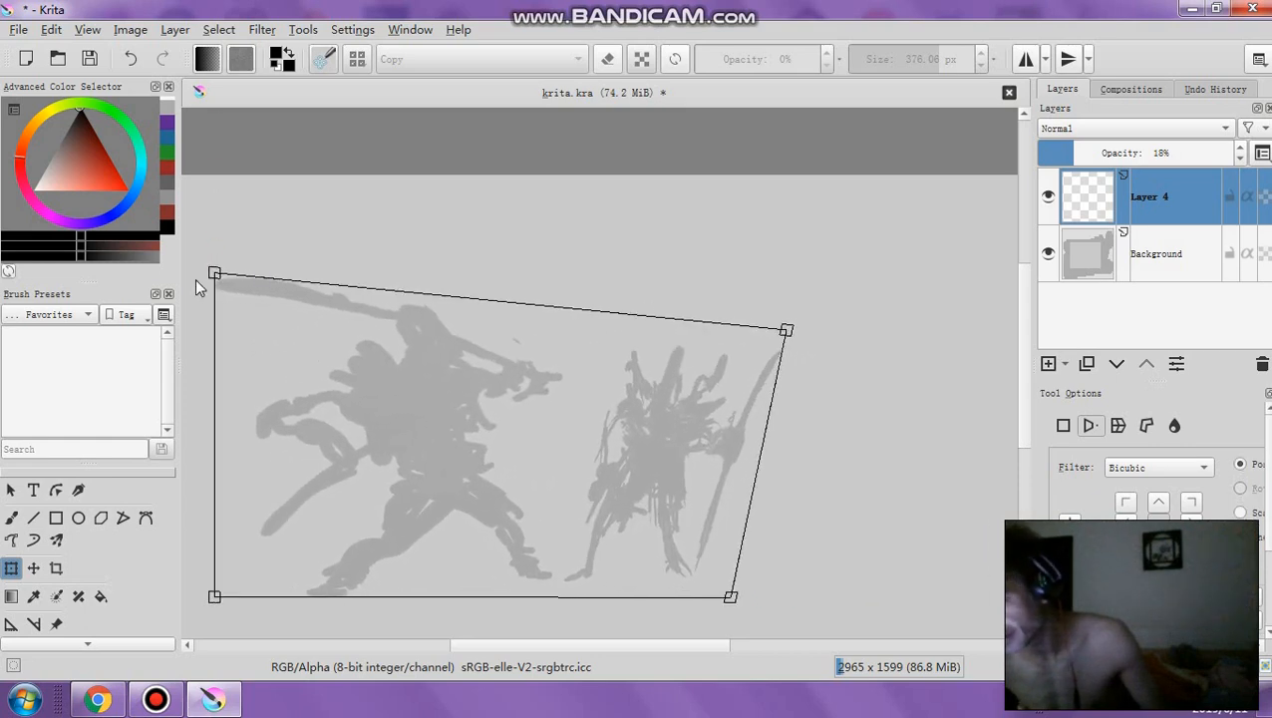
{"action": "left_click_drag", "start_coordinate": [215, 271], "coordinate": [235, 212]}
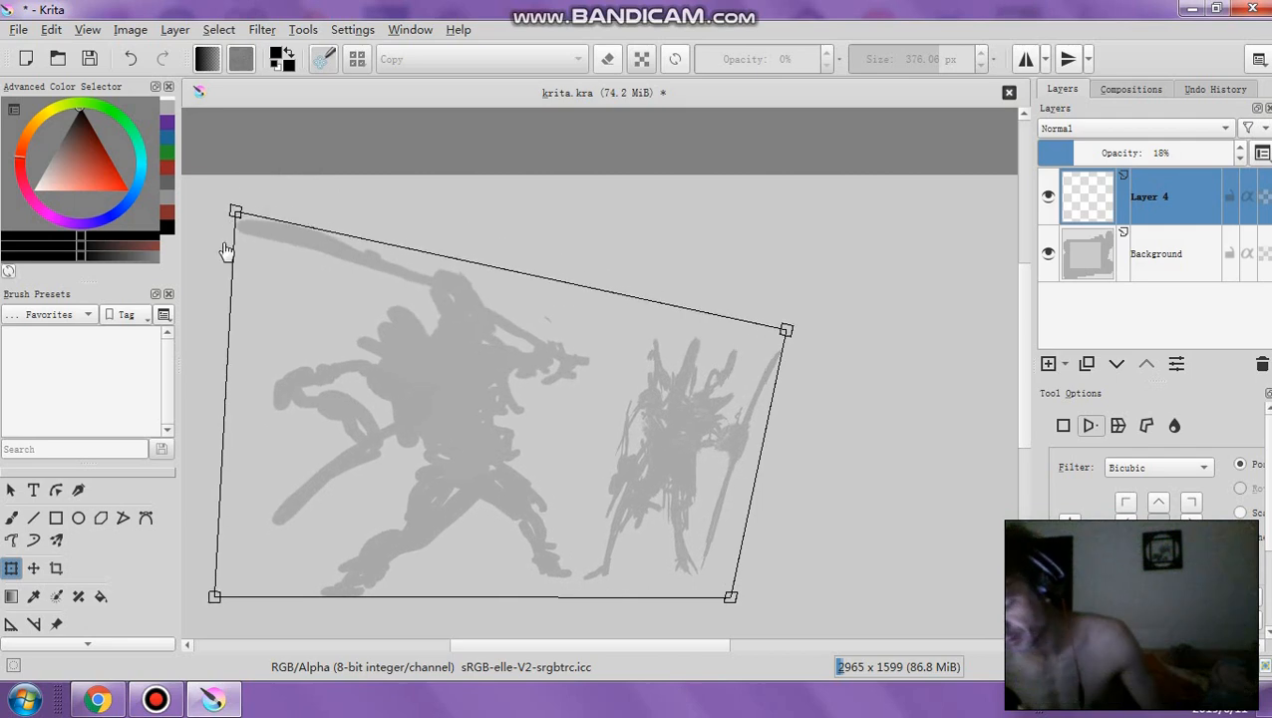
{"action": "left_click_drag", "start_coordinate": [215, 598], "coordinate": [282, 618]}
{"action": "left_click_drag", "start_coordinate": [787, 330], "coordinate": [715, 309]}
{"action": "mouse_move", "coordinate": [735, 605]}
{"action": "left_mouse_down"}
{"action": "mouse_move", "coordinate": [826, 605]}
{"action": "mouse_move", "coordinate": [755, 610]}
{"action": "mouse_move", "coordinate": [724, 596]}
{"action": "left_mouse_up"}
{"action": "left_click_drag", "start_coordinate": [718, 314], "coordinate": [763, 330]}
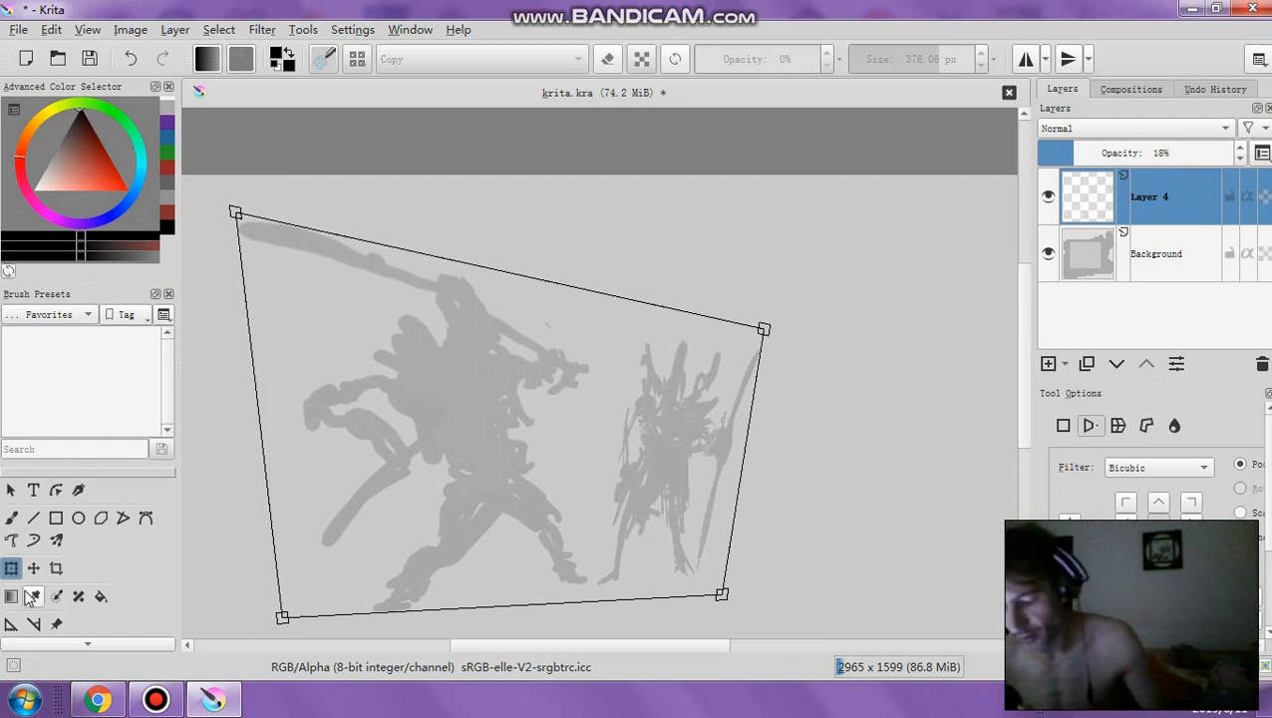
In Free transform mode, widen the figures, rotate them in perspective so the second warrior is larger, reposition them and apply the transform
{"action": "left_click", "coordinate": [1059, 429]}
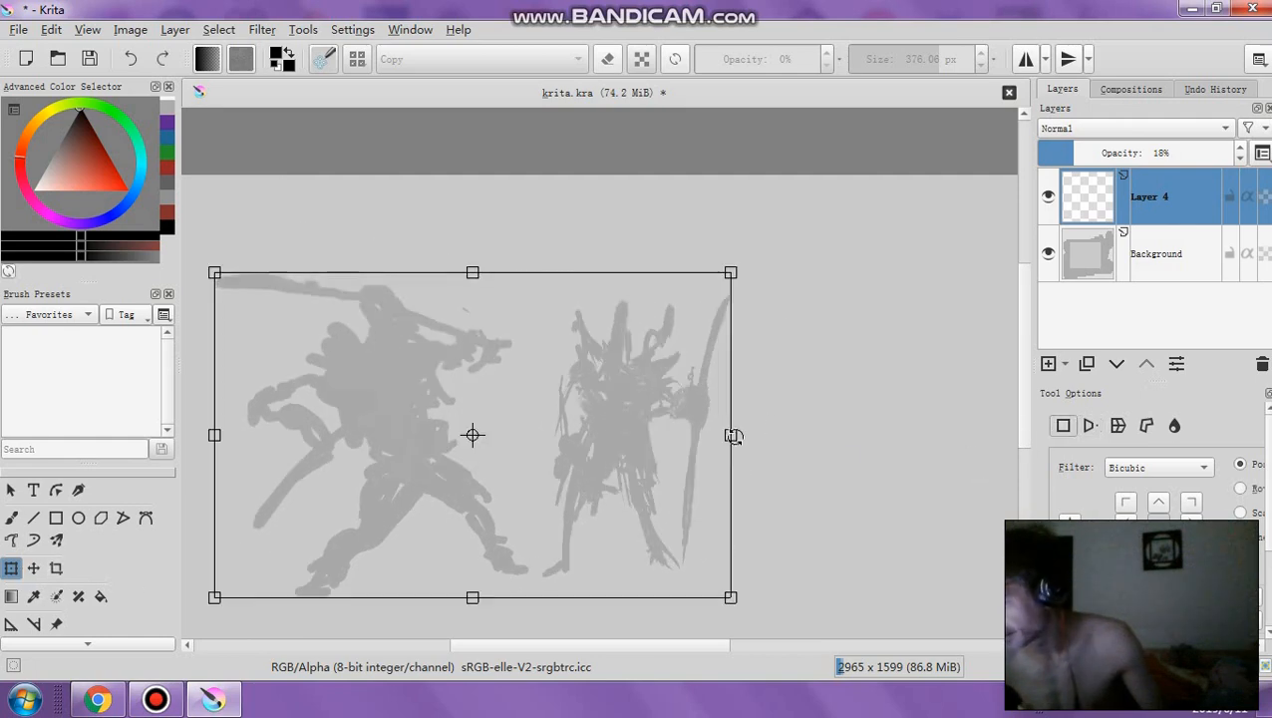
{"action": "left_click_drag", "start_coordinate": [735, 436], "coordinate": [775, 435]}
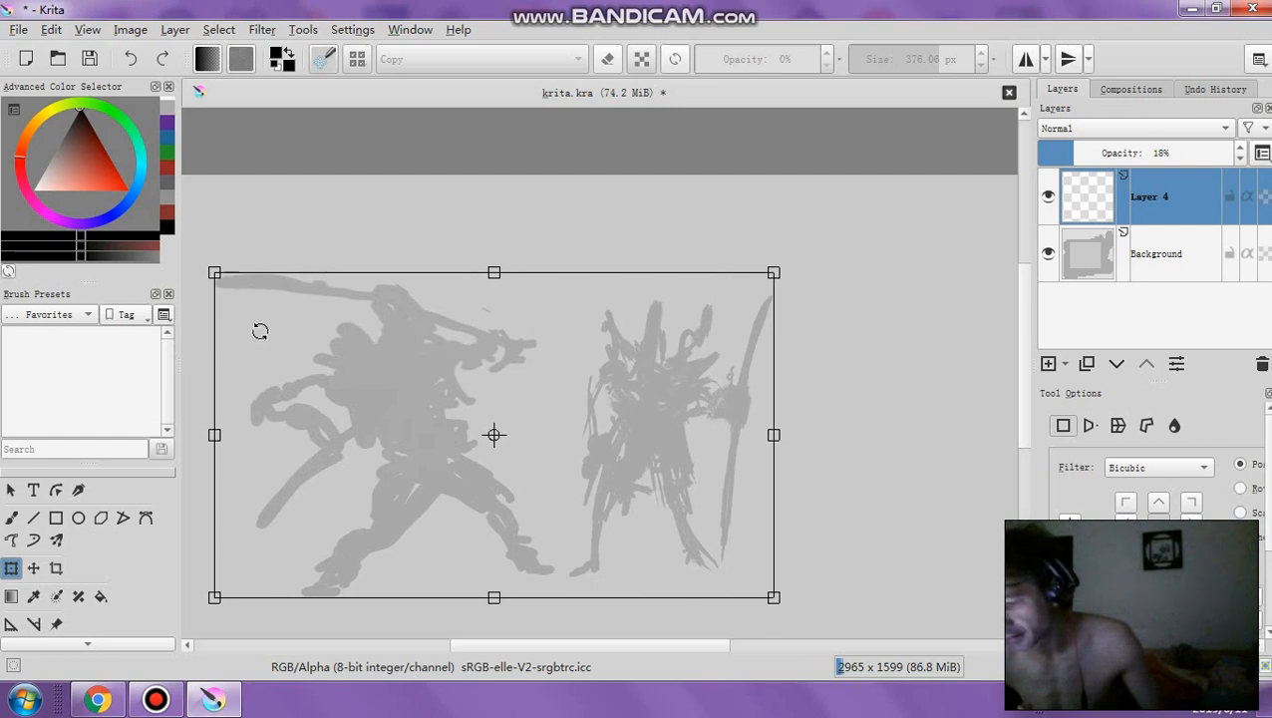
{"action": "left_click_drag", "start_coordinate": [215, 615], "coordinate": [484, 501]}
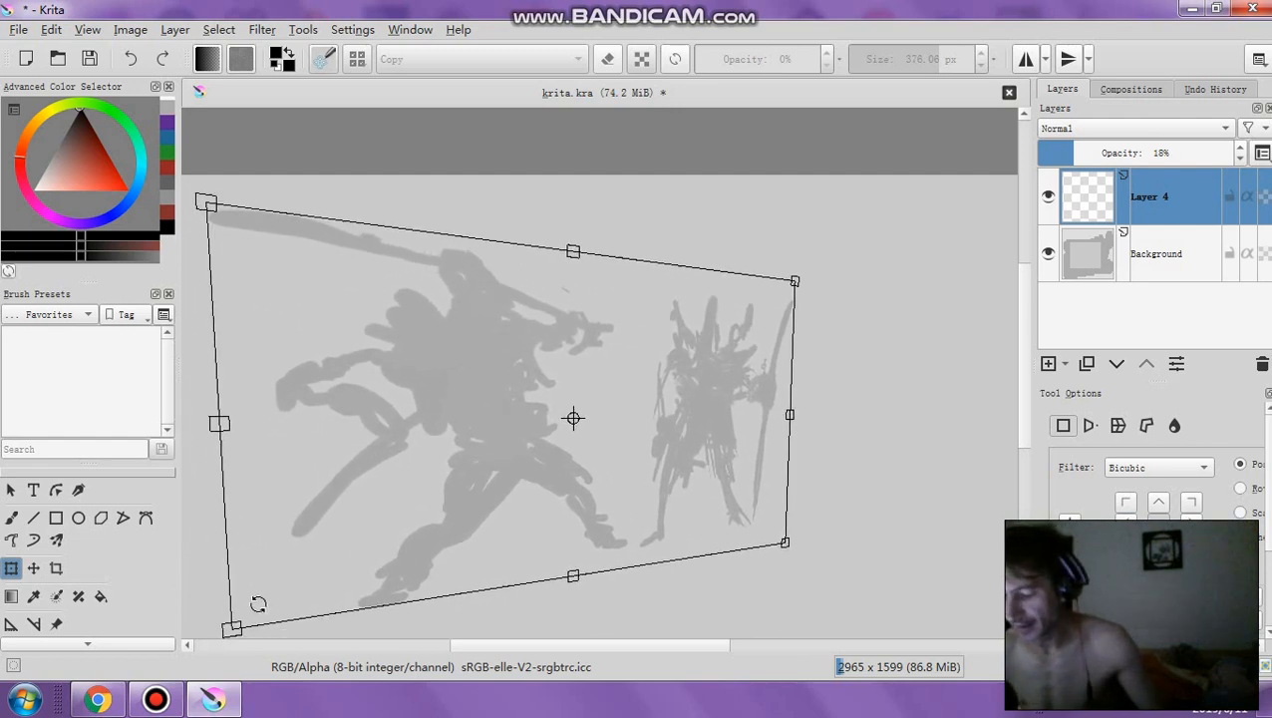
{"action": "left_click_drag", "start_coordinate": [227, 630], "coordinate": [127, 631]}
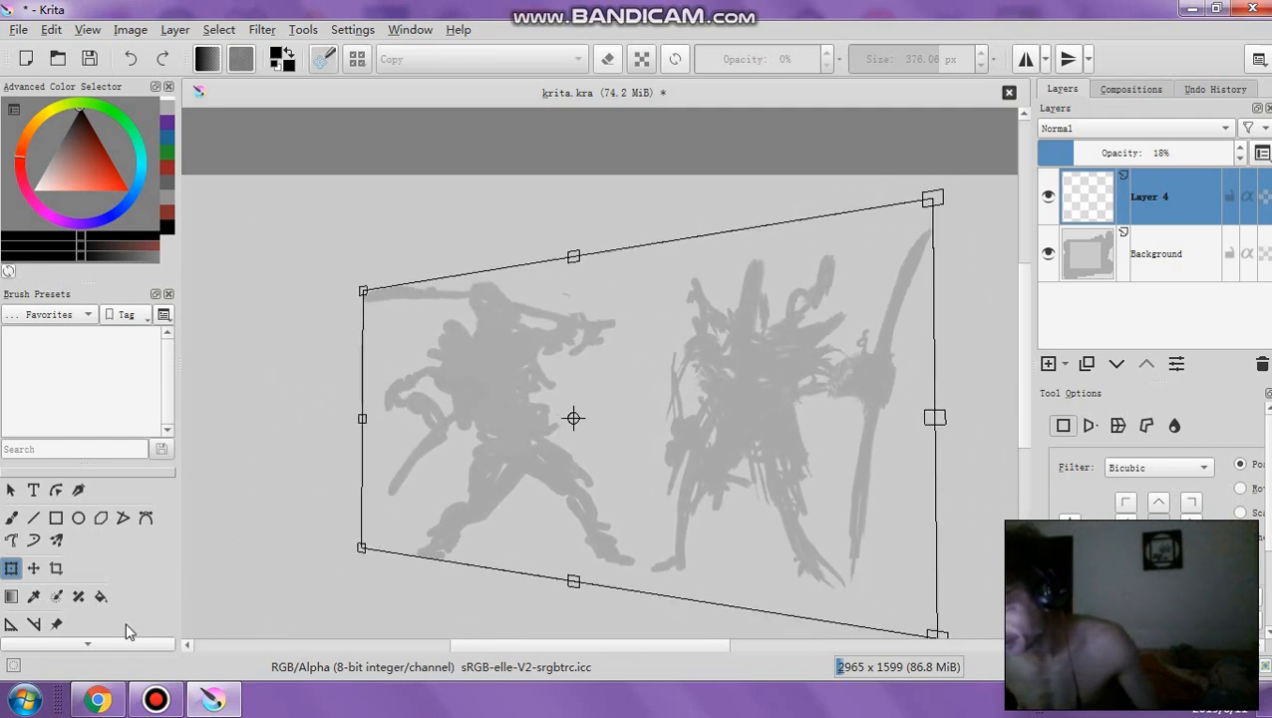
{"action": "left_click_drag", "start_coordinate": [569, 541], "coordinate": [492, 542]}
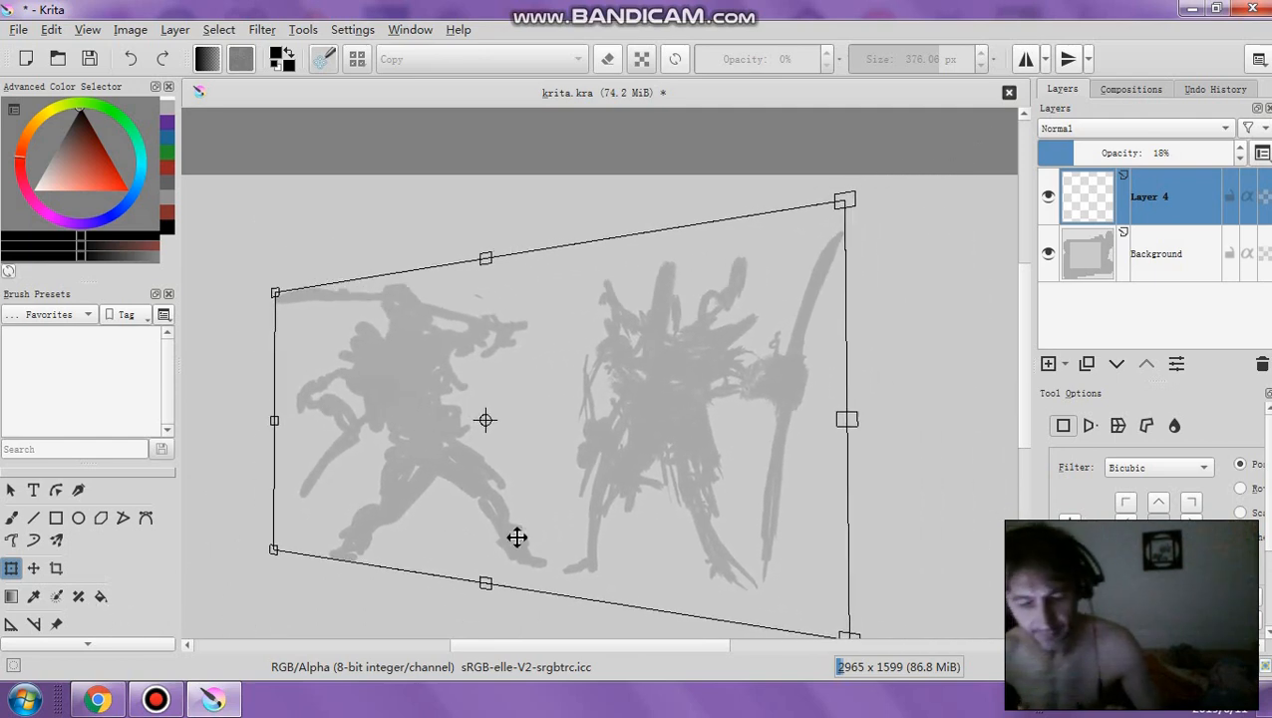
{"action": "key", "text": "b"}
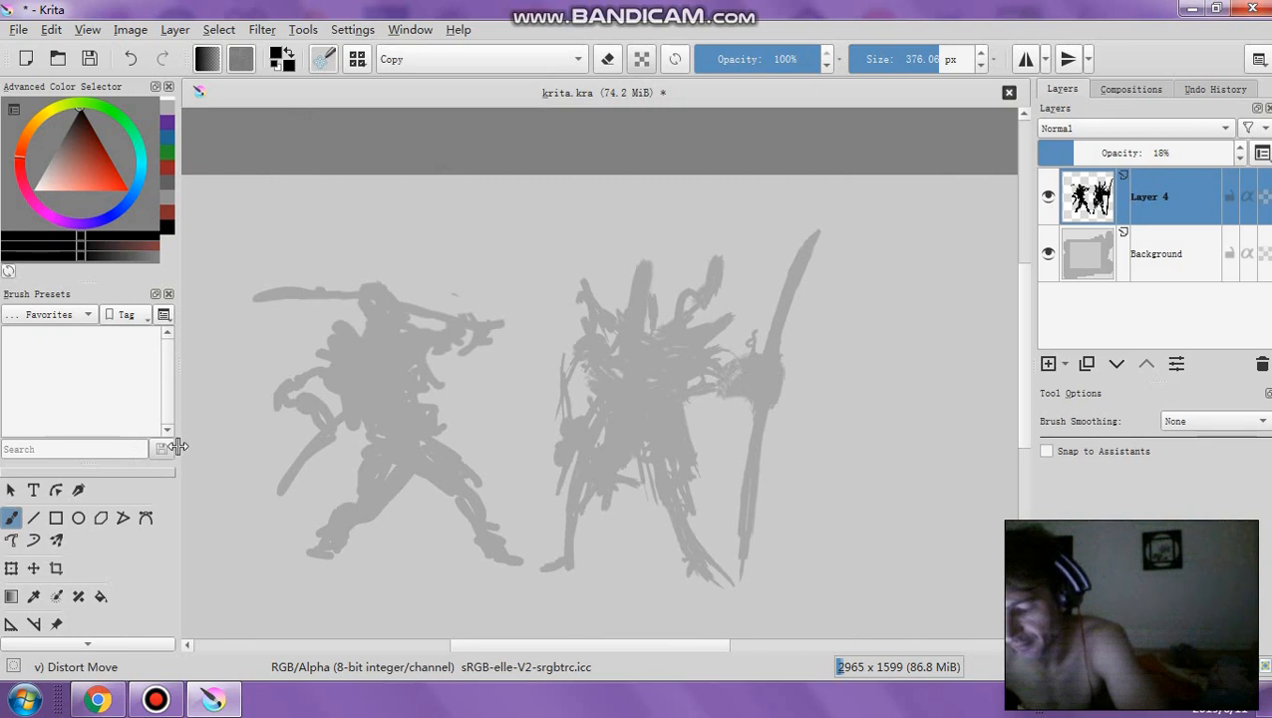
Choose the Basic-1 brush preset and add a new paint layer above Layer 4
{"action": "left_click_drag", "start_coordinate": [178, 446], "coordinate": [337, 446]}
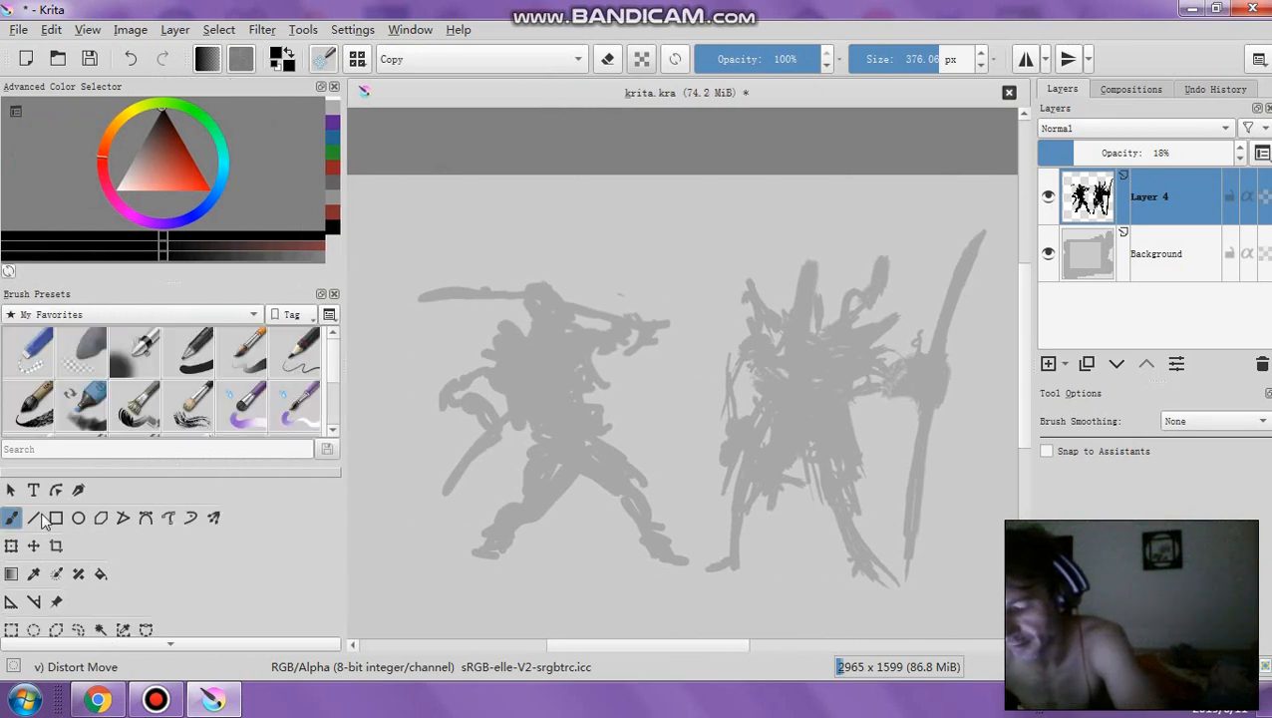
{"action": "left_click", "coordinate": [184, 371]}
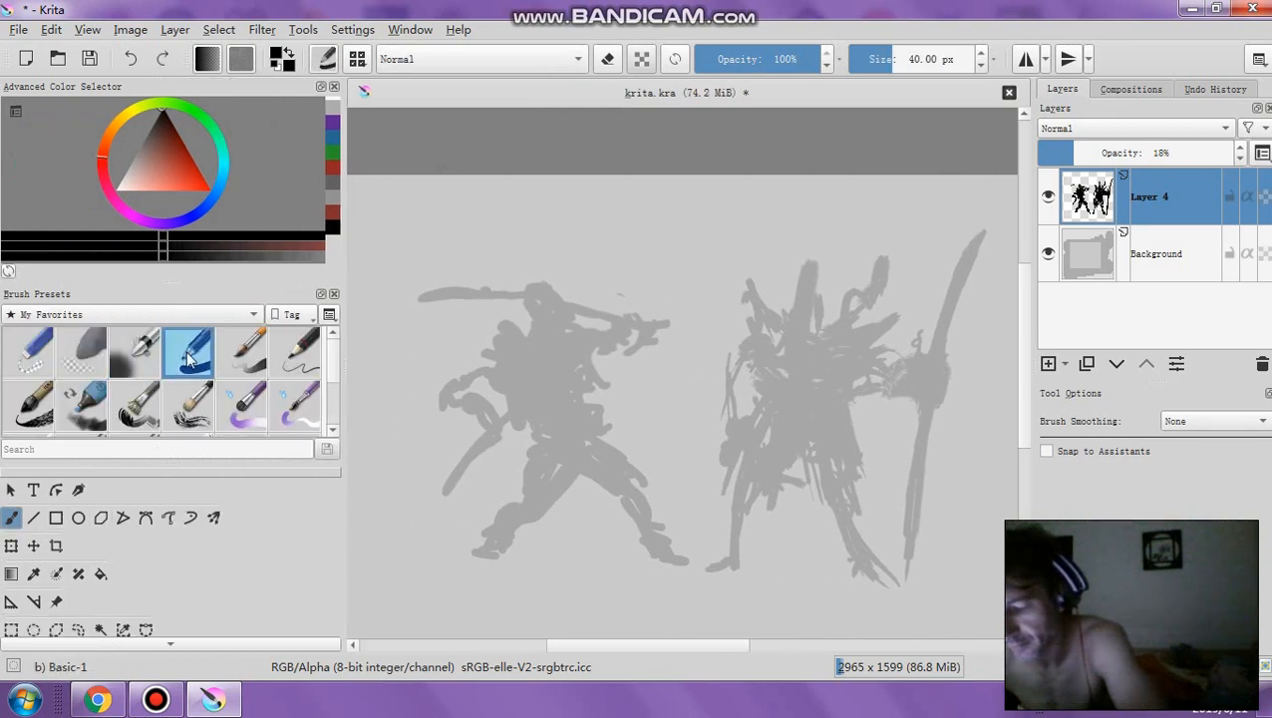
{"action": "left_click_drag", "start_coordinate": [344, 267], "coordinate": [99, 268]}
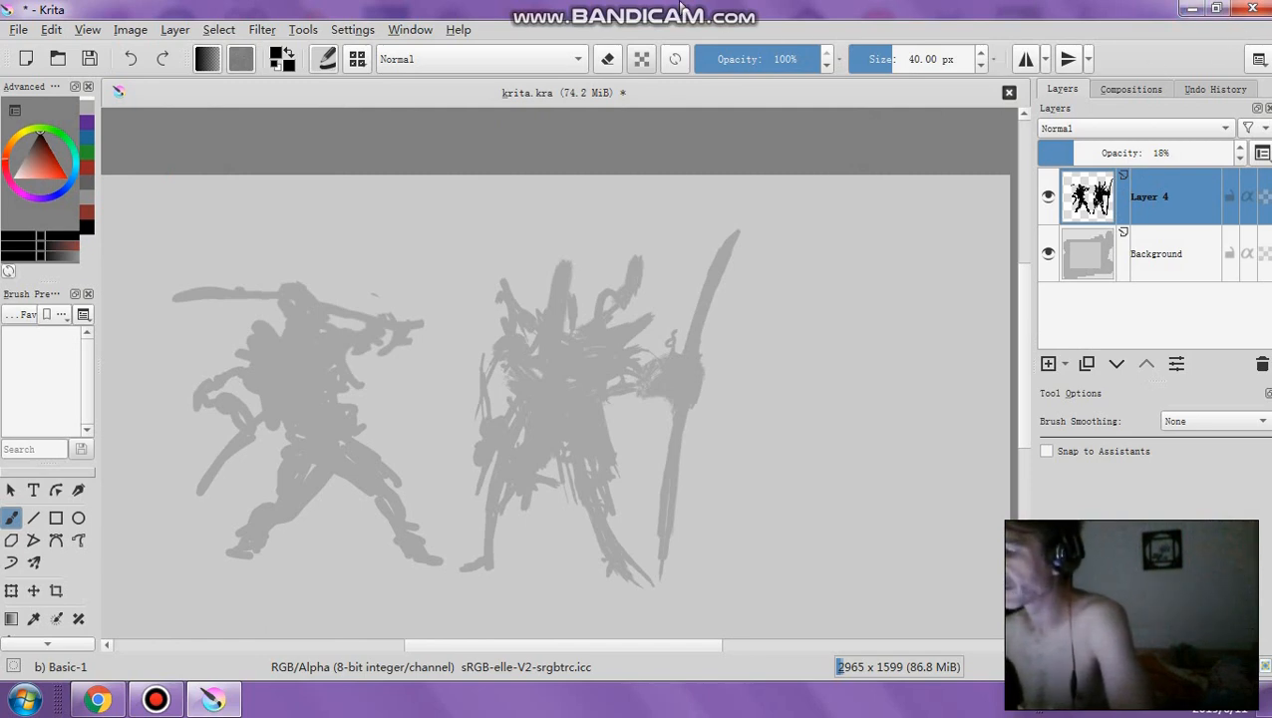
{"action": "mouse_move", "coordinate": [680, 6]}
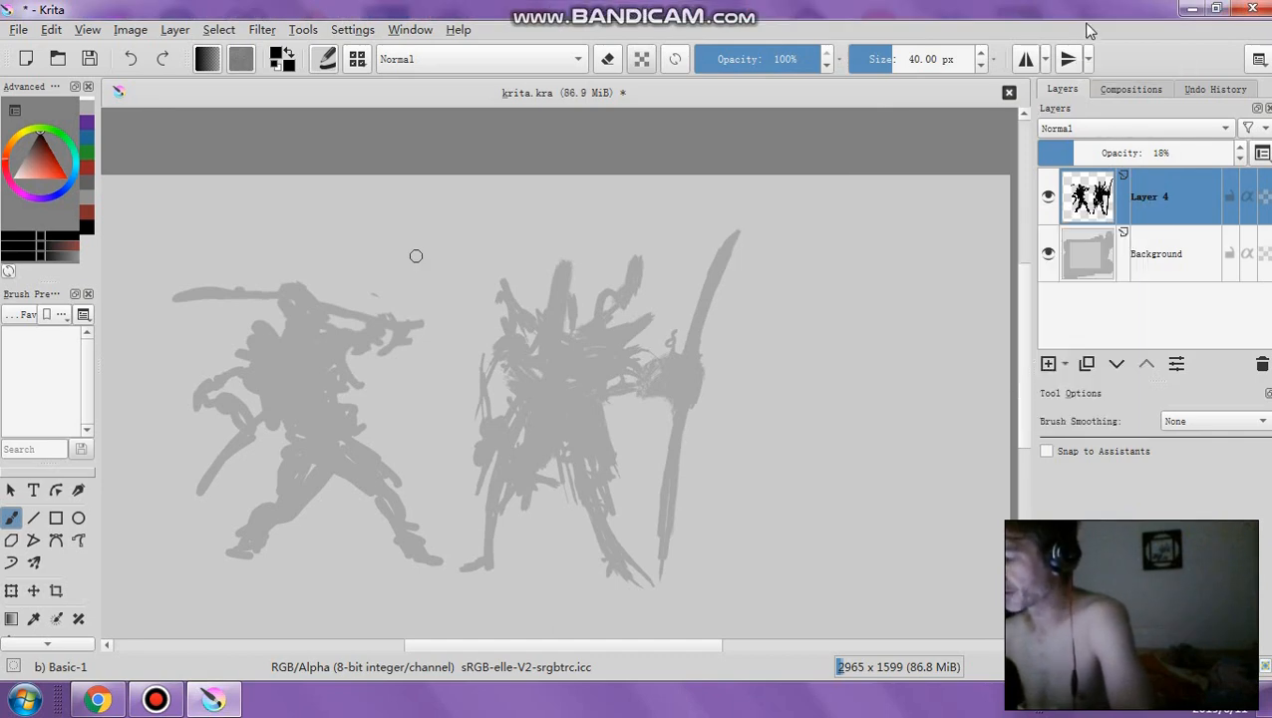
{"action": "left_click", "coordinate": [1049, 365]}
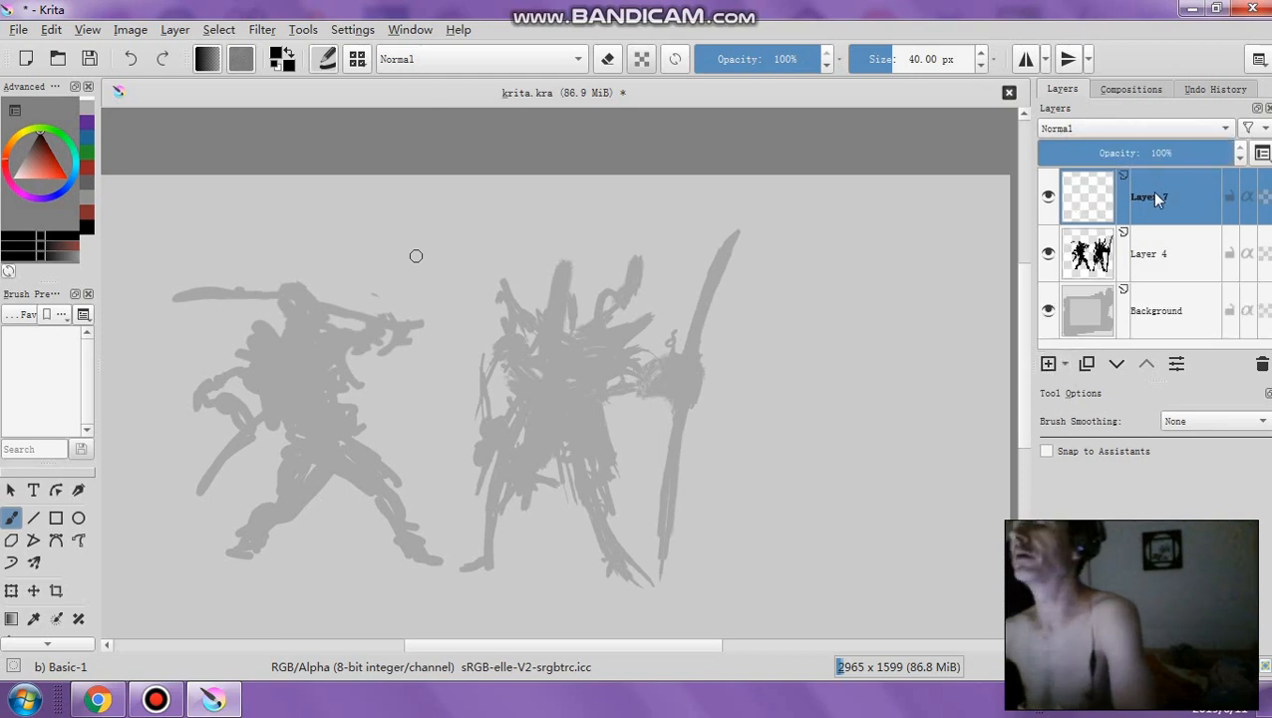
{"action": "mouse_move", "coordinate": [1154, 193]}
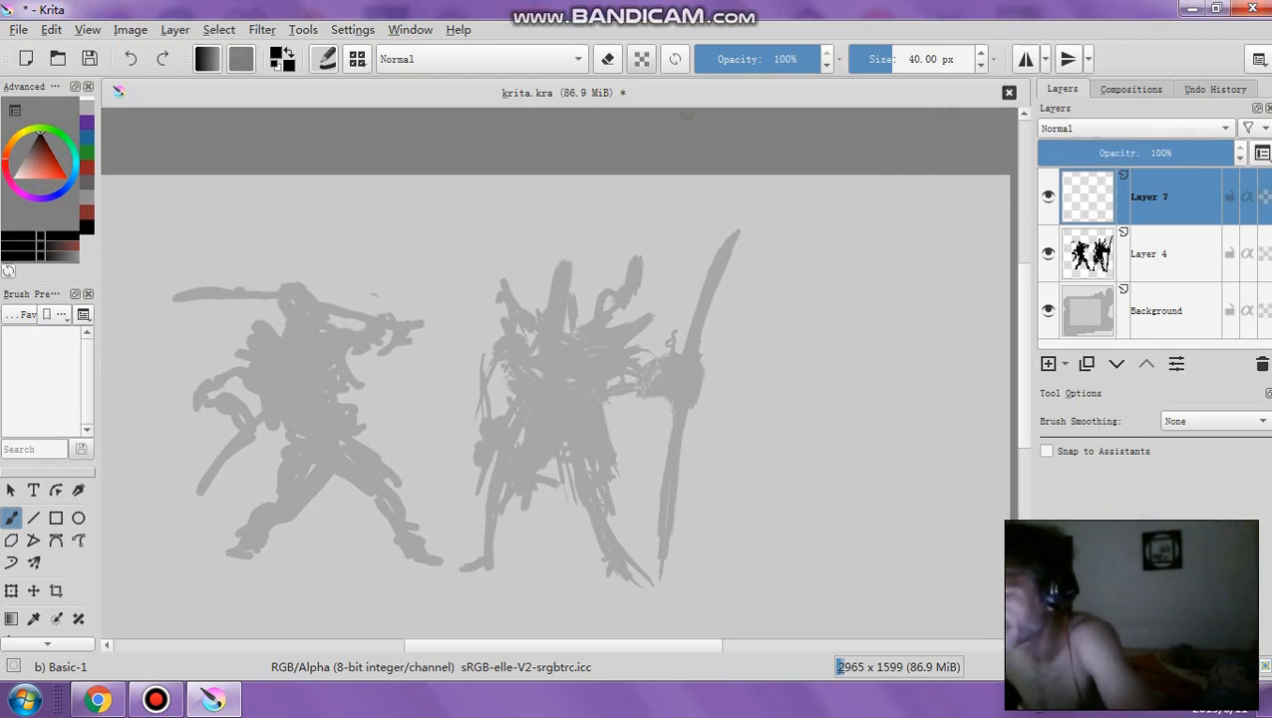
Paint a test stroke over the second warrior, undo it, and set the brush size to 1.44 px
{"action": "left_click_drag", "start_coordinate": [546, 351], "coordinate": [595, 461]}
{"action": "left_click", "coordinate": [130, 58]}
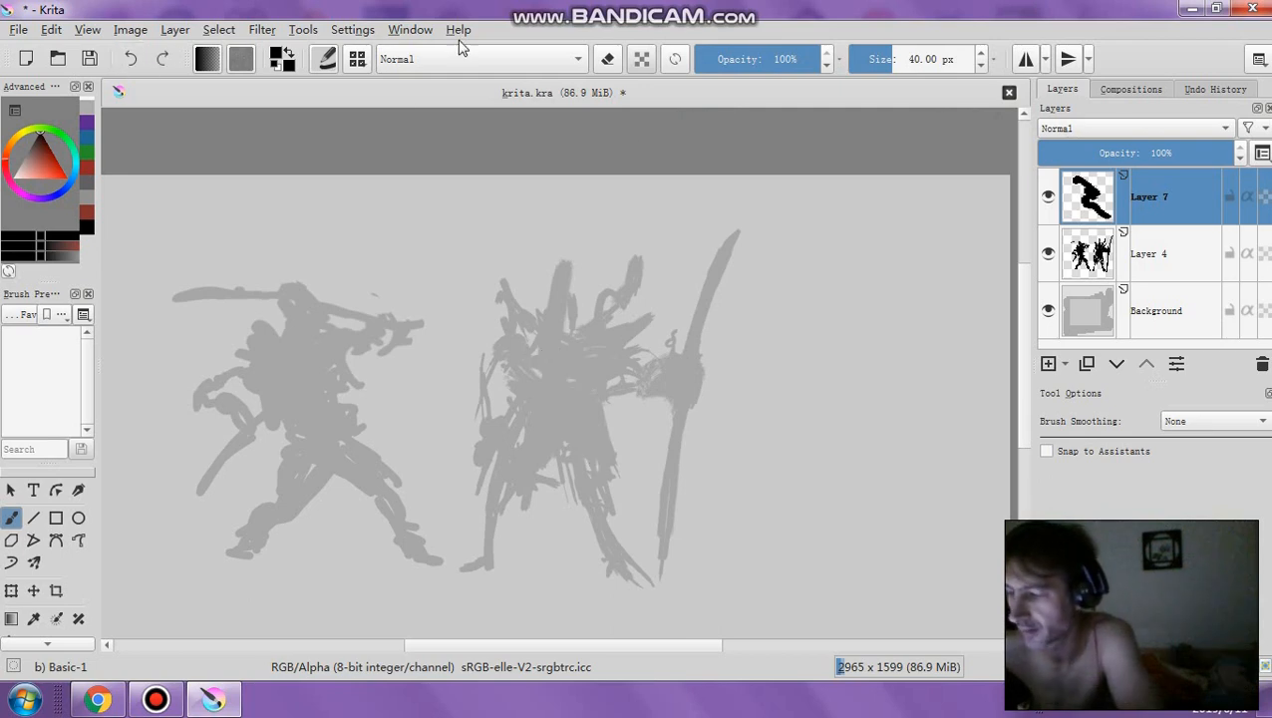
{"action": "left_click", "coordinate": [856, 60]}
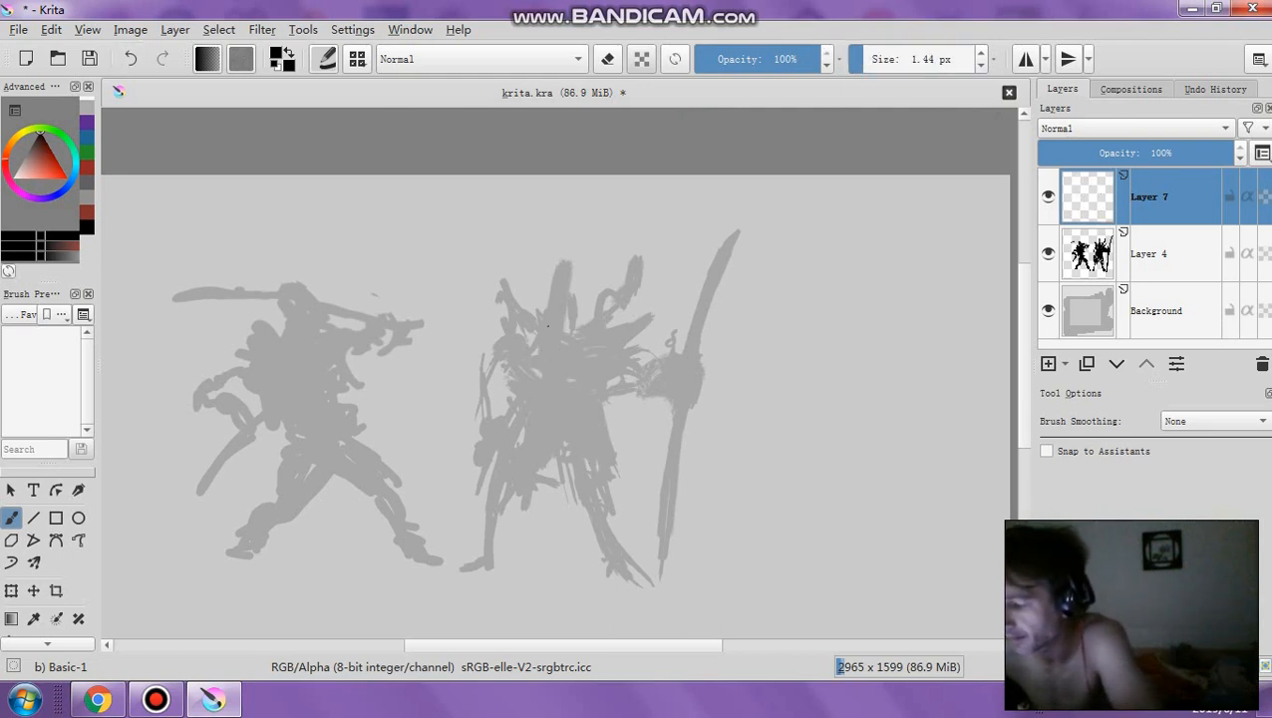
Try a few thin contour lines over both warriors and undo them
{"action": "mouse_move", "coordinate": [548, 327]}
{"action": "left_mouse_down"}
{"action": "mouse_move", "coordinate": [579, 345]}
{"action": "mouse_move", "coordinate": [527, 367]}
{"action": "left_mouse_up"}
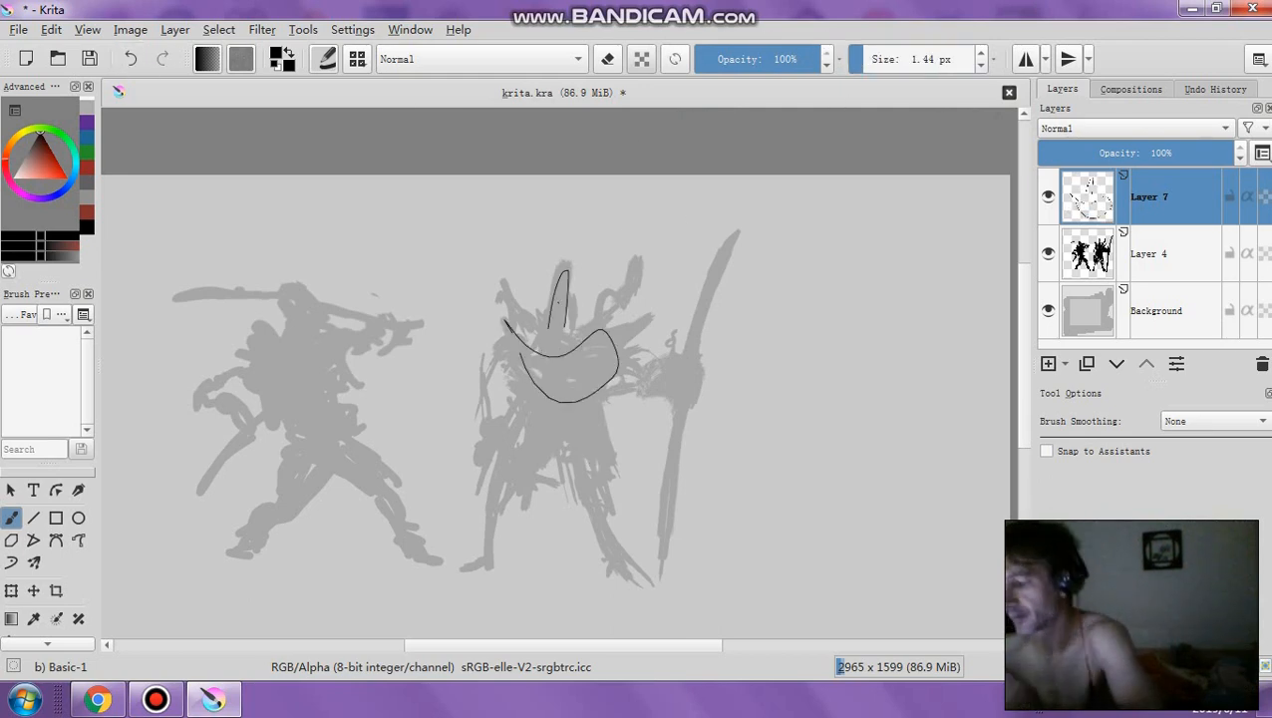
{"action": "mouse_move", "coordinate": [267, 322]}
{"action": "left_mouse_down"}
{"action": "mouse_move", "coordinate": [329, 332]}
{"action": "mouse_move", "coordinate": [304, 347]}
{"action": "left_mouse_up"}
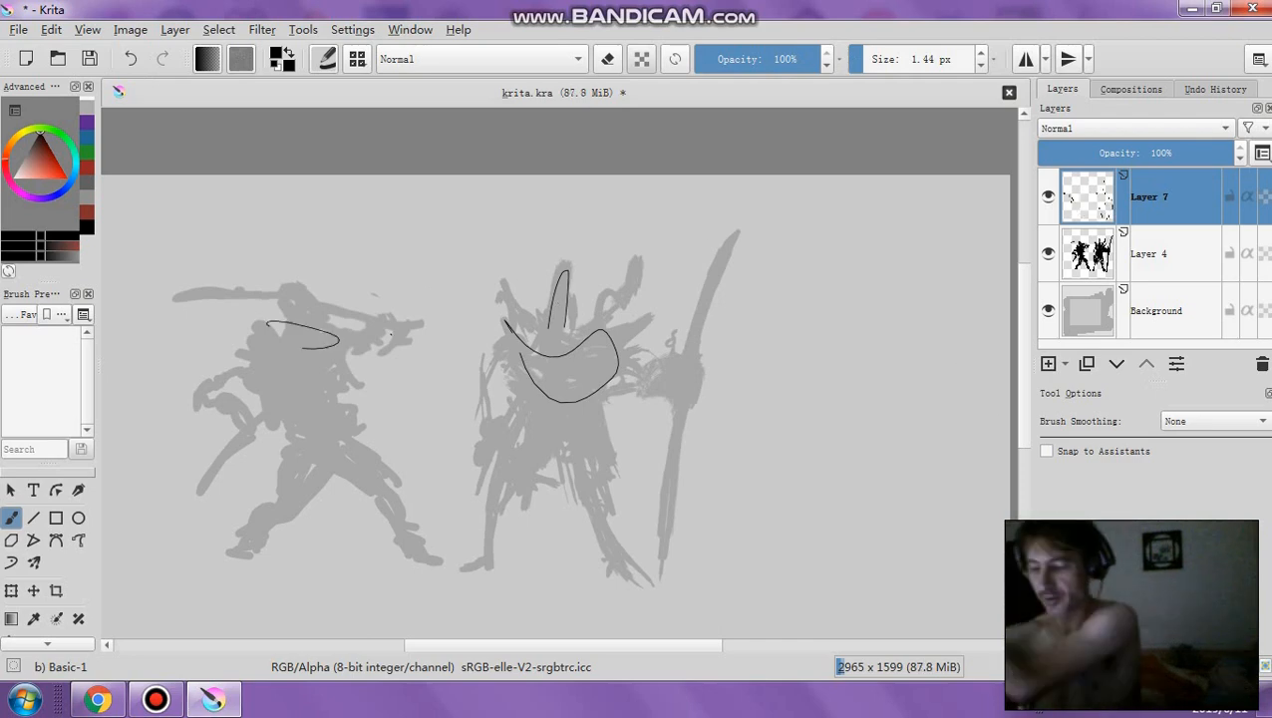
{"action": "left_click", "coordinate": [139, 62]}
{"action": "left_click", "coordinate": [136, 59]}
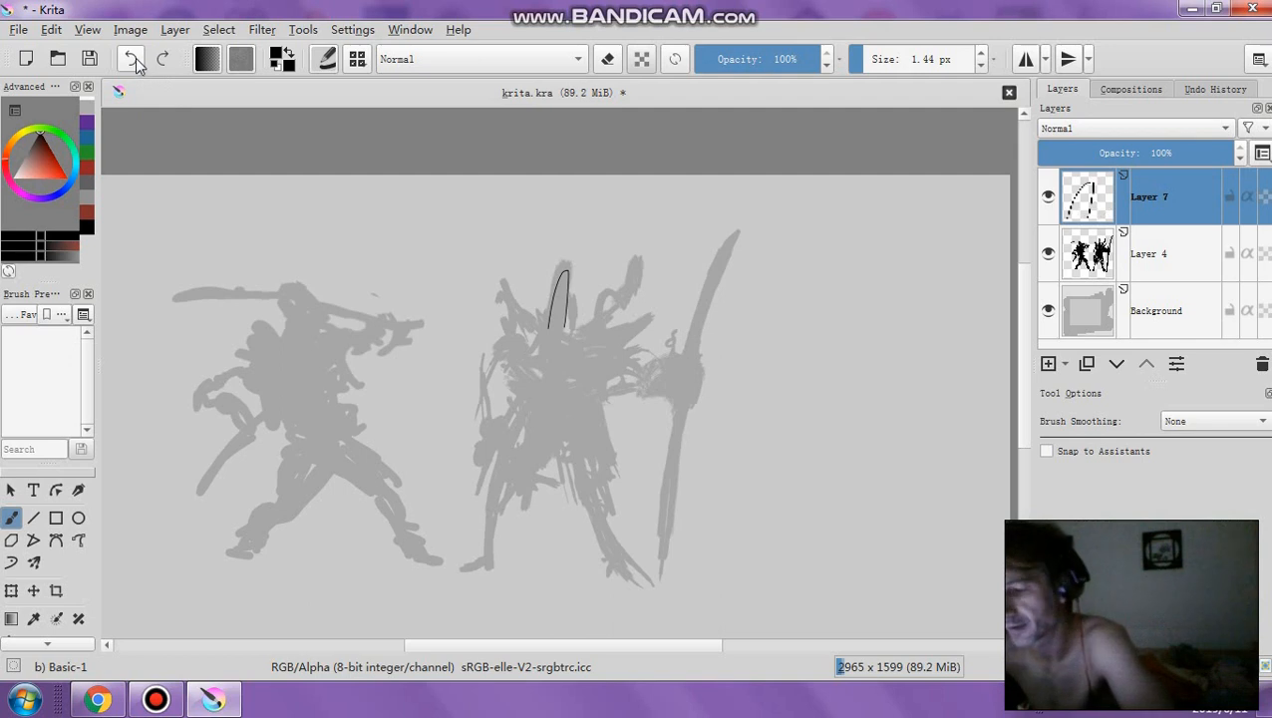
{"action": "left_click", "coordinate": [136, 59]}
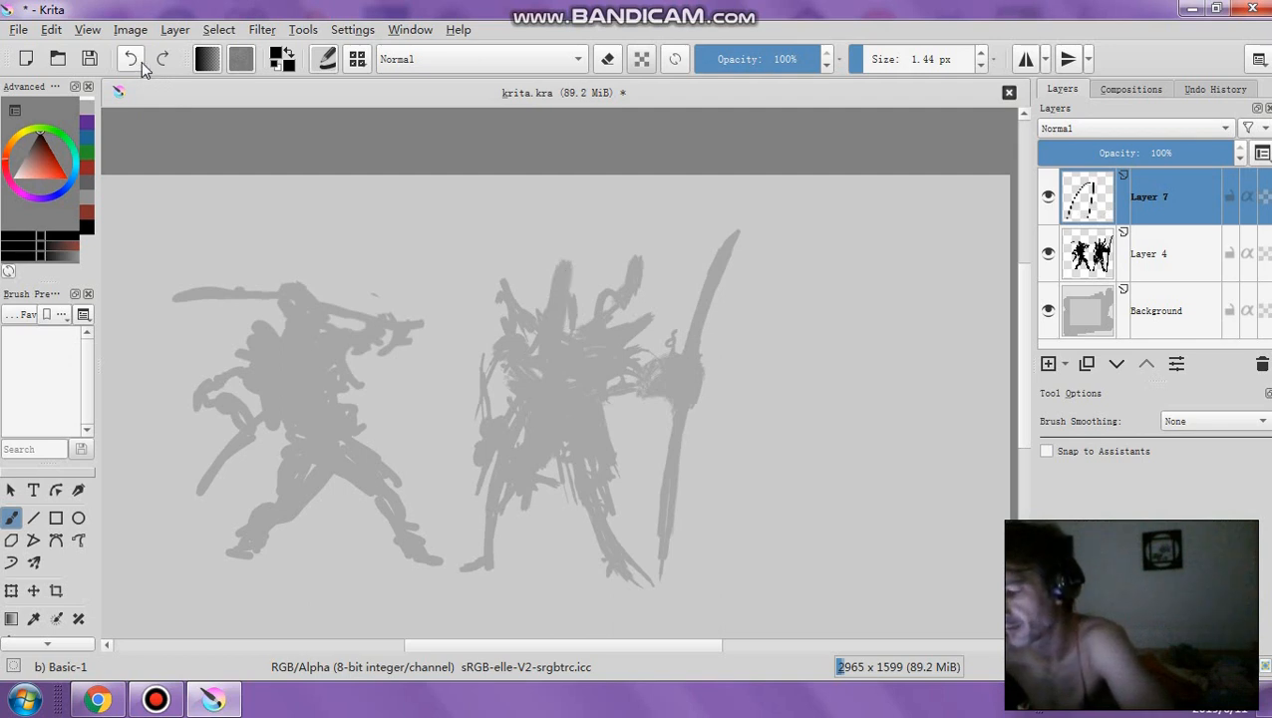
Set Layer 7's opacity to 83% and outline both edges of the first warrior's raised sword blade
{"action": "left_click", "coordinate": [1202, 150]}
{"action": "left_click_drag", "start_coordinate": [1202, 150], "coordinate": [1199, 150]}
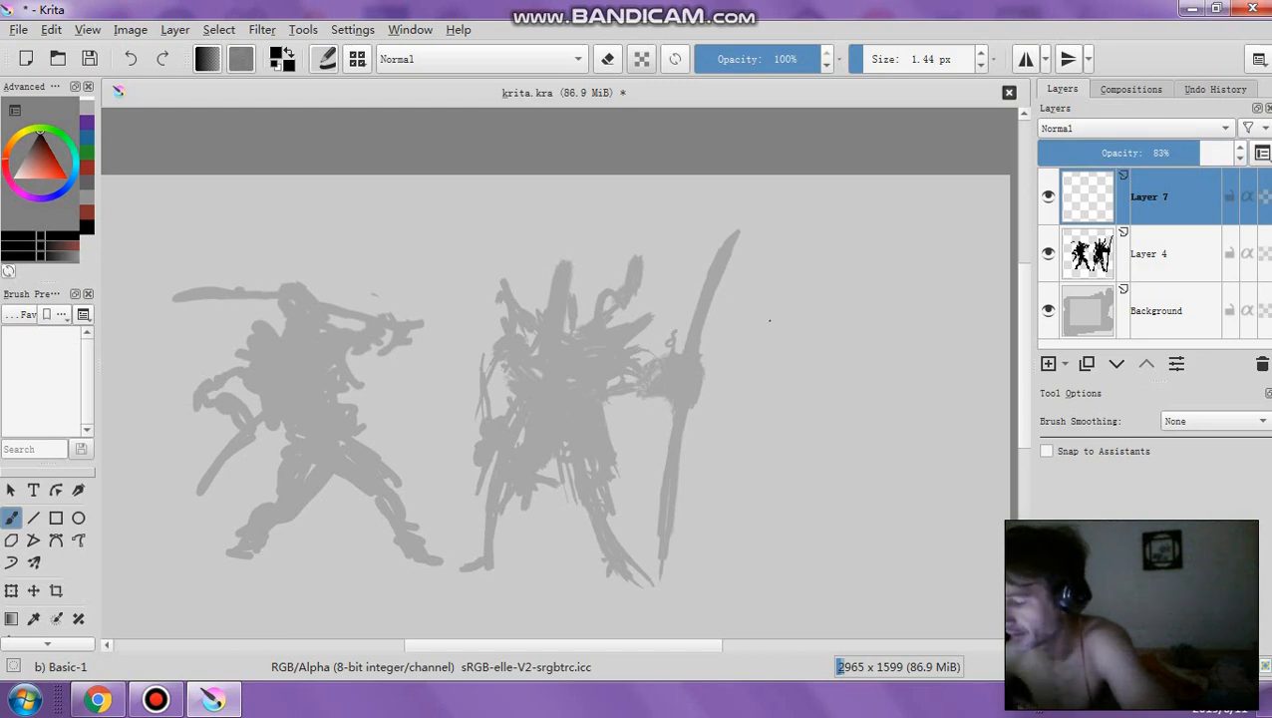
{"action": "scroll", "coordinate": [647, 345], "scroll_direction": "up", "scroll_amount": 2}
{"action": "scroll", "coordinate": [626, 349], "scroll_direction": "down", "scroll_amount": 1}
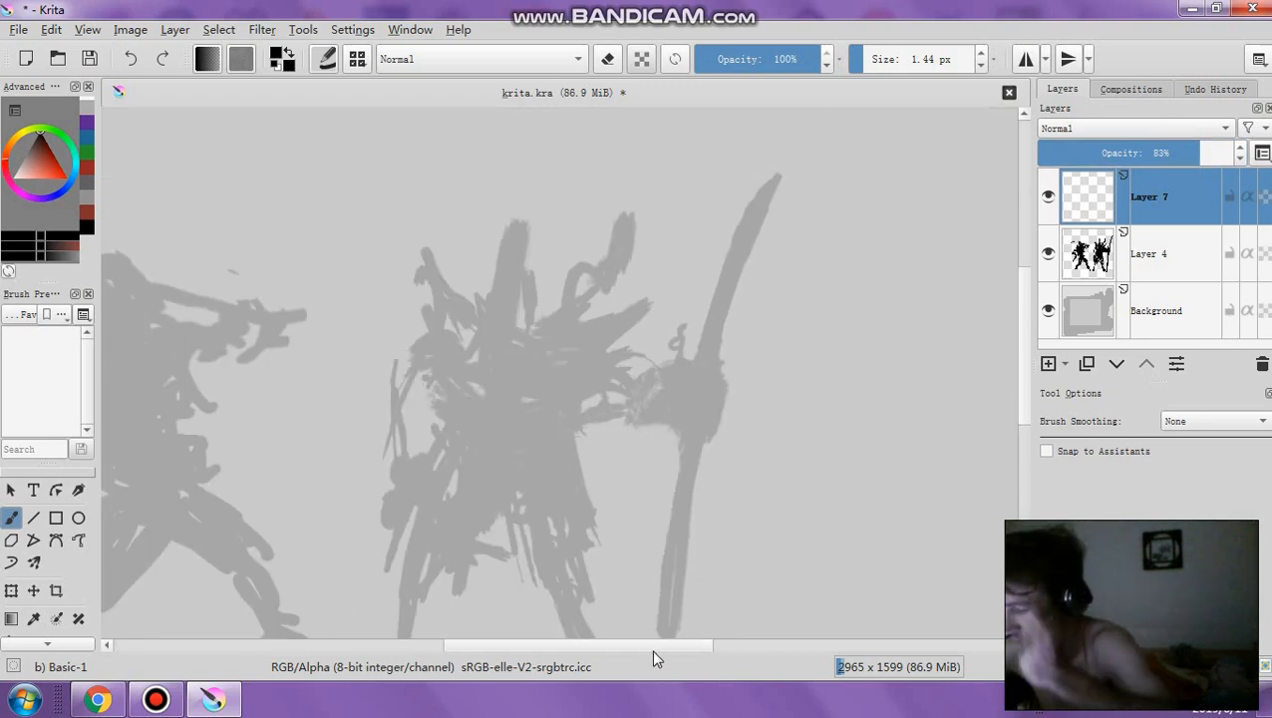
{"action": "scroll", "coordinate": [638, 647], "scroll_direction": "left", "scroll_amount": 3}
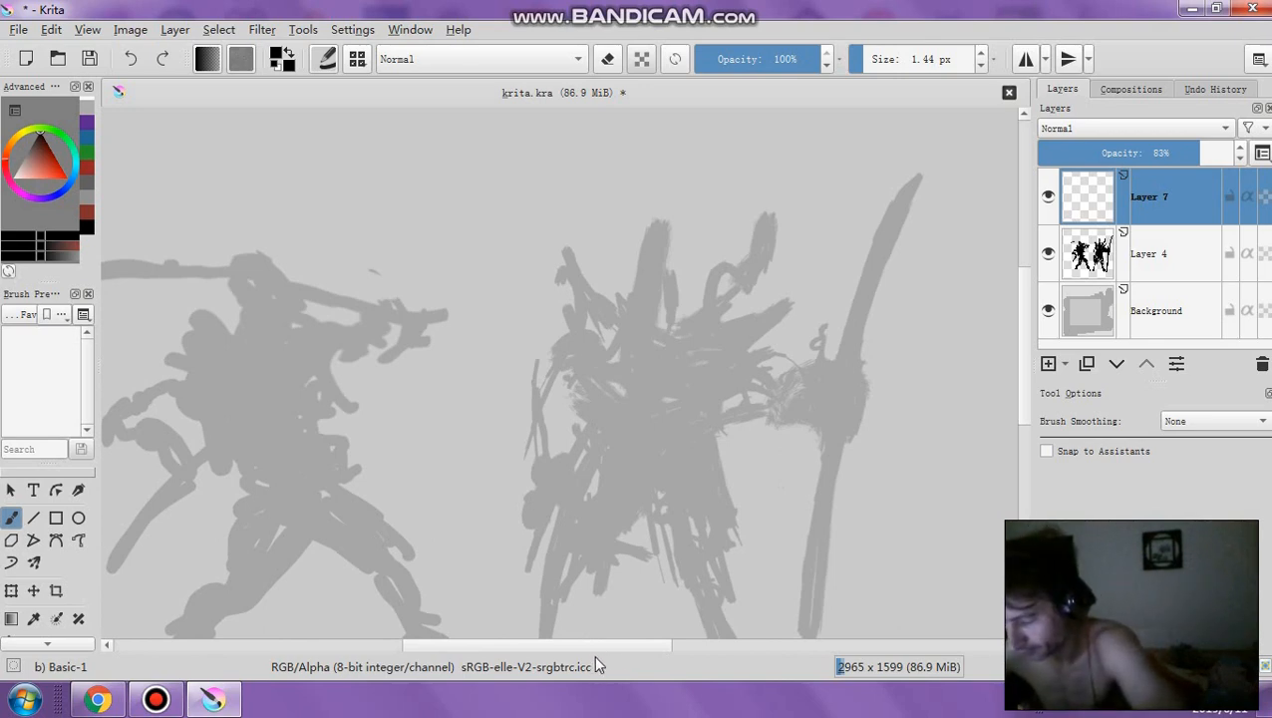
{"action": "scroll", "coordinate": [598, 650], "scroll_direction": "left", "scroll_amount": 3}
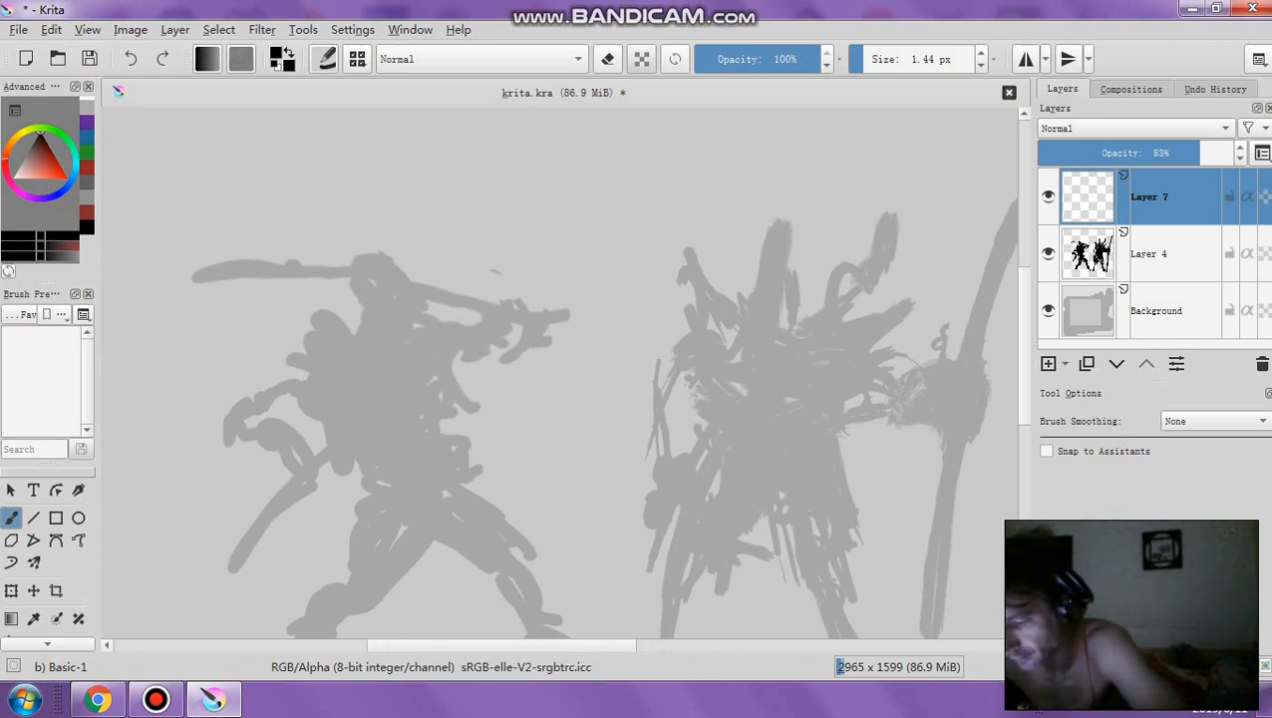
{"action": "mouse_move", "coordinate": [205, 281]}
{"action": "left_mouse_down"}
{"action": "mouse_move", "coordinate": [295, 272]}
{"action": "mouse_move", "coordinate": [280, 273]}
{"action": "mouse_move", "coordinate": [502, 312]}
{"action": "left_mouse_up"}
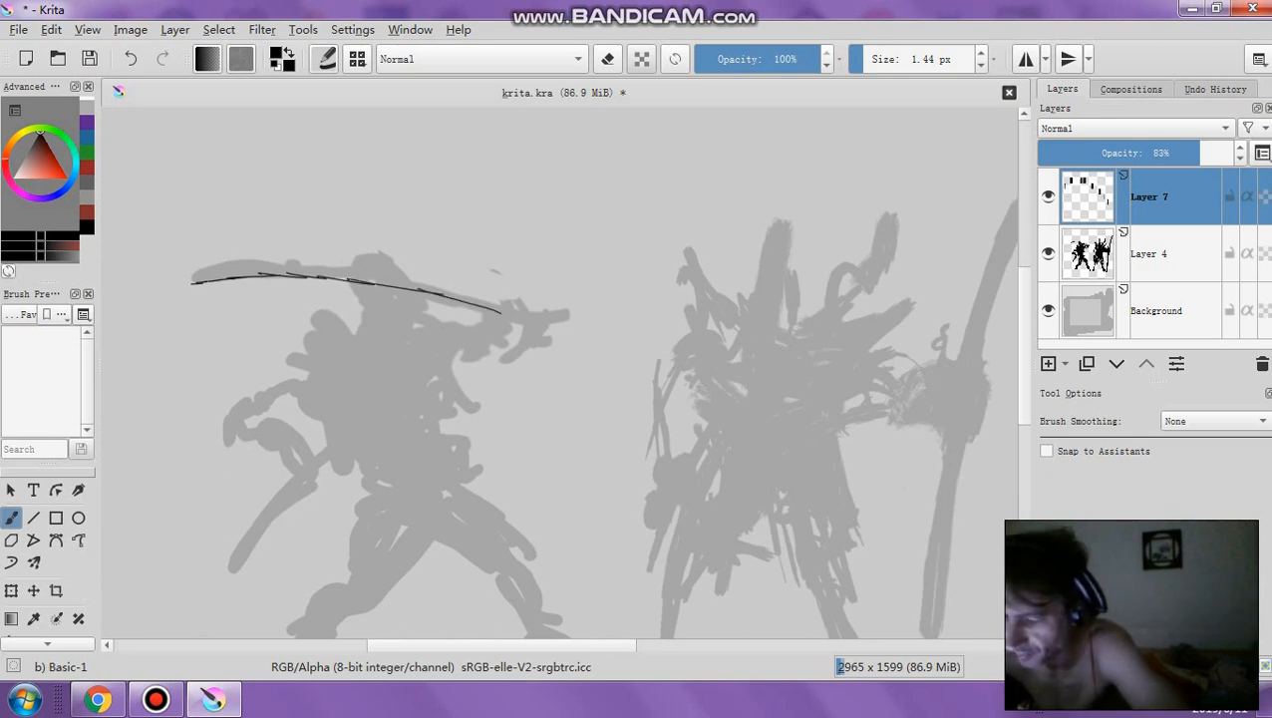
{"action": "mouse_move", "coordinate": [193, 283]}
{"action": "left_mouse_down"}
{"action": "mouse_move", "coordinate": [246, 261]}
{"action": "mouse_move", "coordinate": [508, 302]}
{"action": "left_mouse_up"}
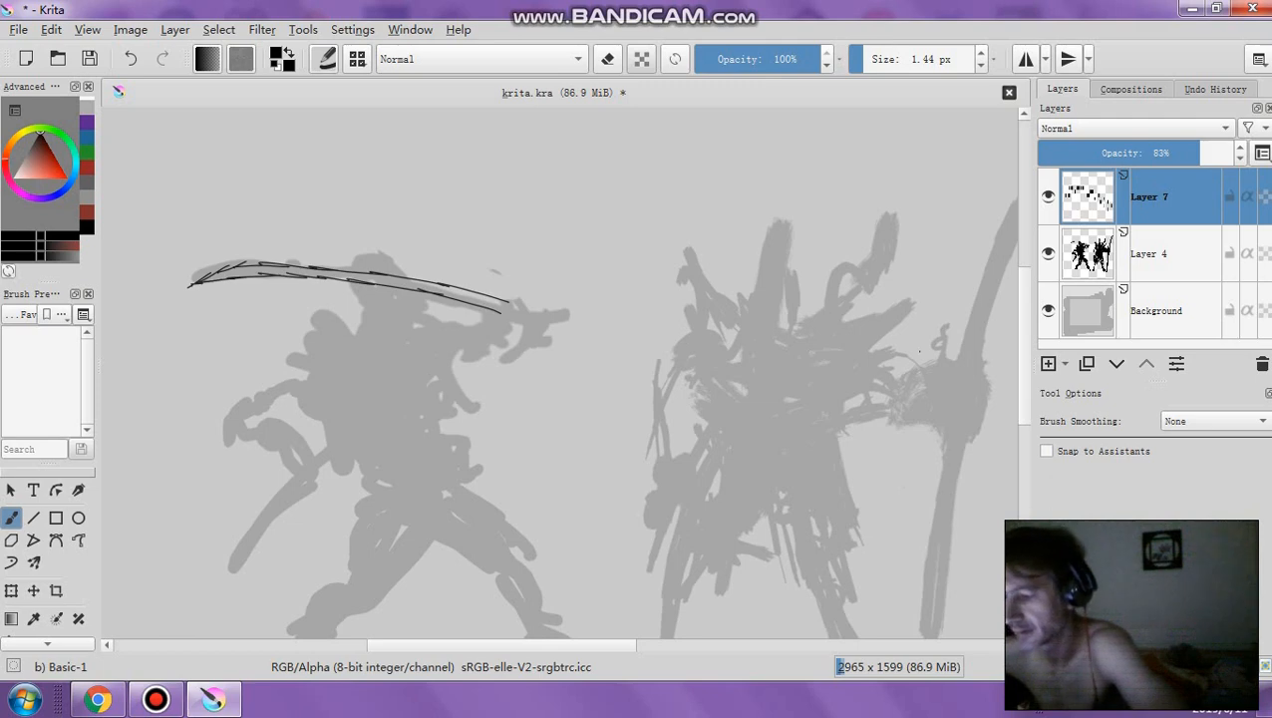
Lower Layer 7's opacity to 62%, reinforce the blade's upper edge and sketch the sword guard
{"action": "left_click", "coordinate": [1175, 152]}
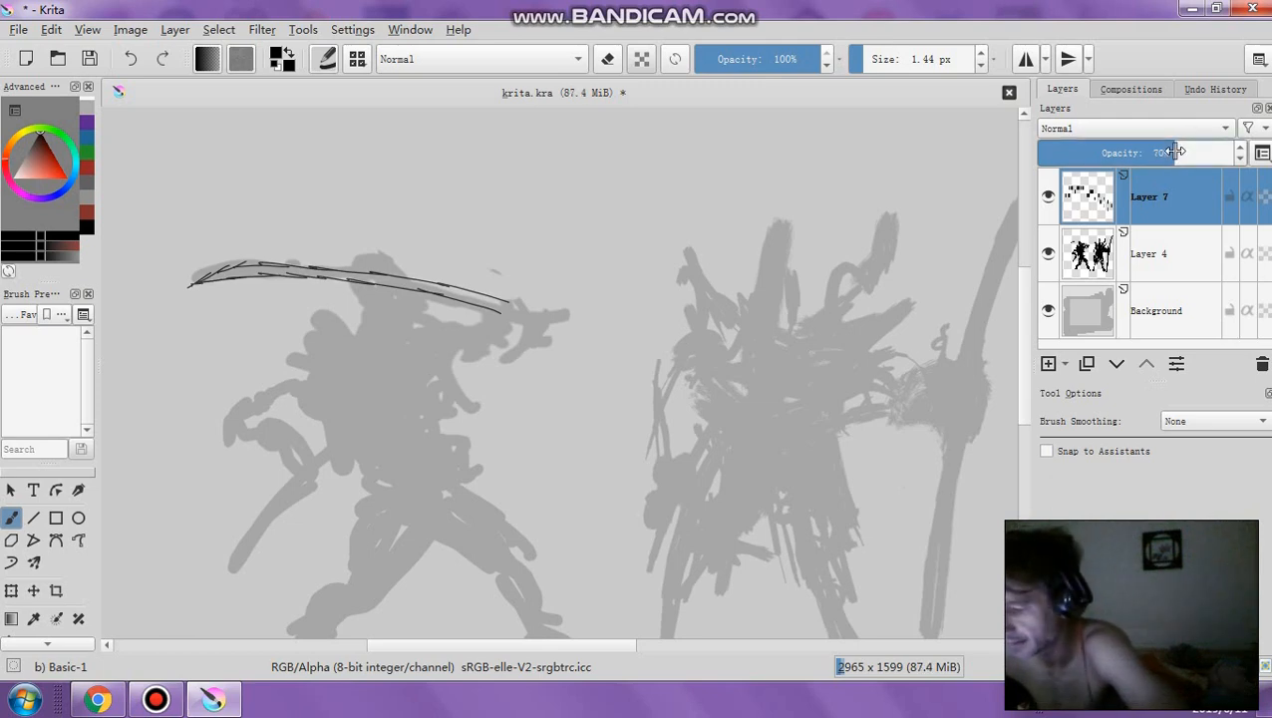
{"action": "left_click_drag", "start_coordinate": [1175, 152], "coordinate": [1159, 152]}
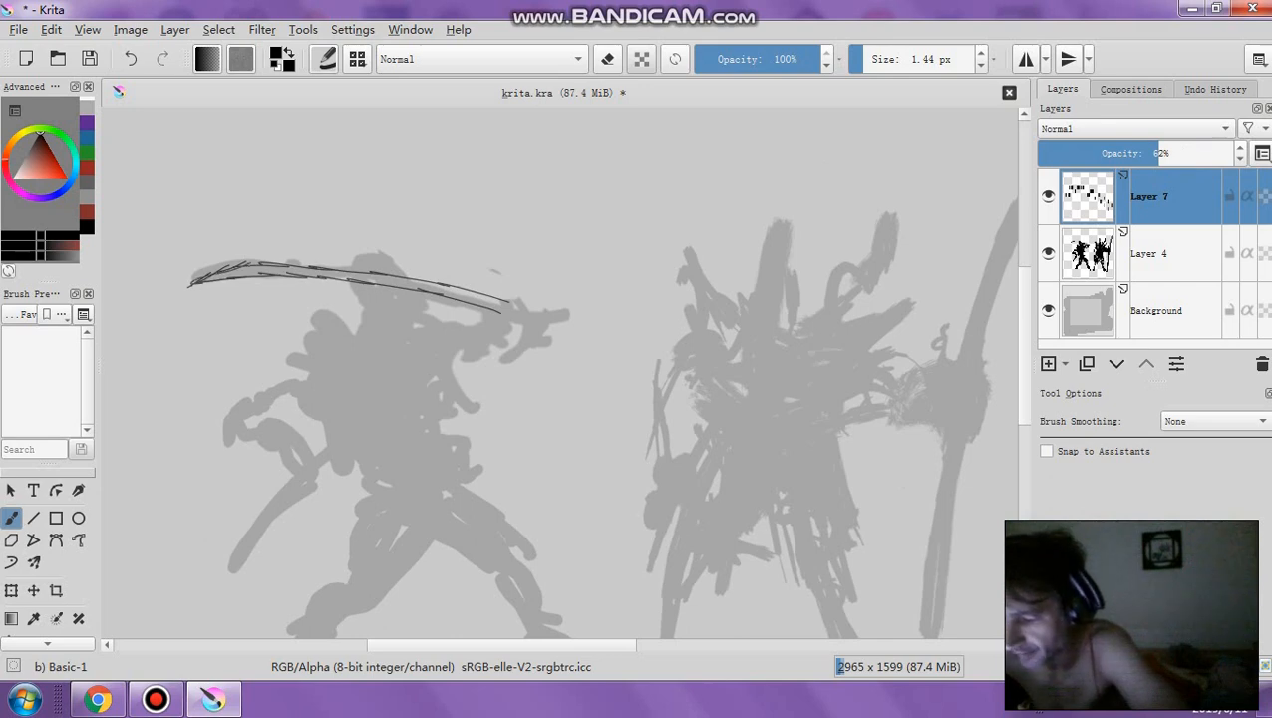
{"action": "mouse_move", "coordinate": [241, 259]}
{"action": "left_mouse_down"}
{"action": "mouse_move", "coordinate": [494, 293]}
{"action": "mouse_move", "coordinate": [489, 319]}
{"action": "mouse_move", "coordinate": [505, 299]}
{"action": "left_mouse_up"}
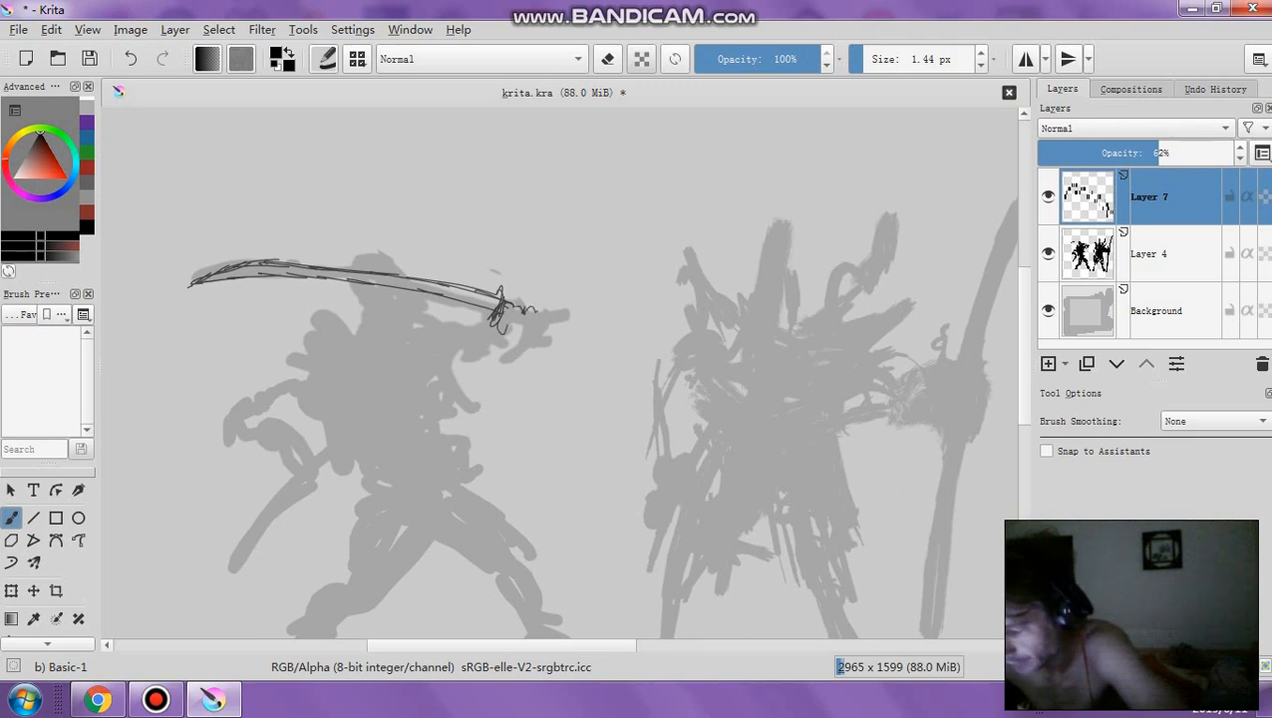
Draw the fingers of the hand gripping the sword and the end of the hilt behind it
{"action": "left_click_drag", "start_coordinate": [505, 309], "coordinate": [532, 339]}
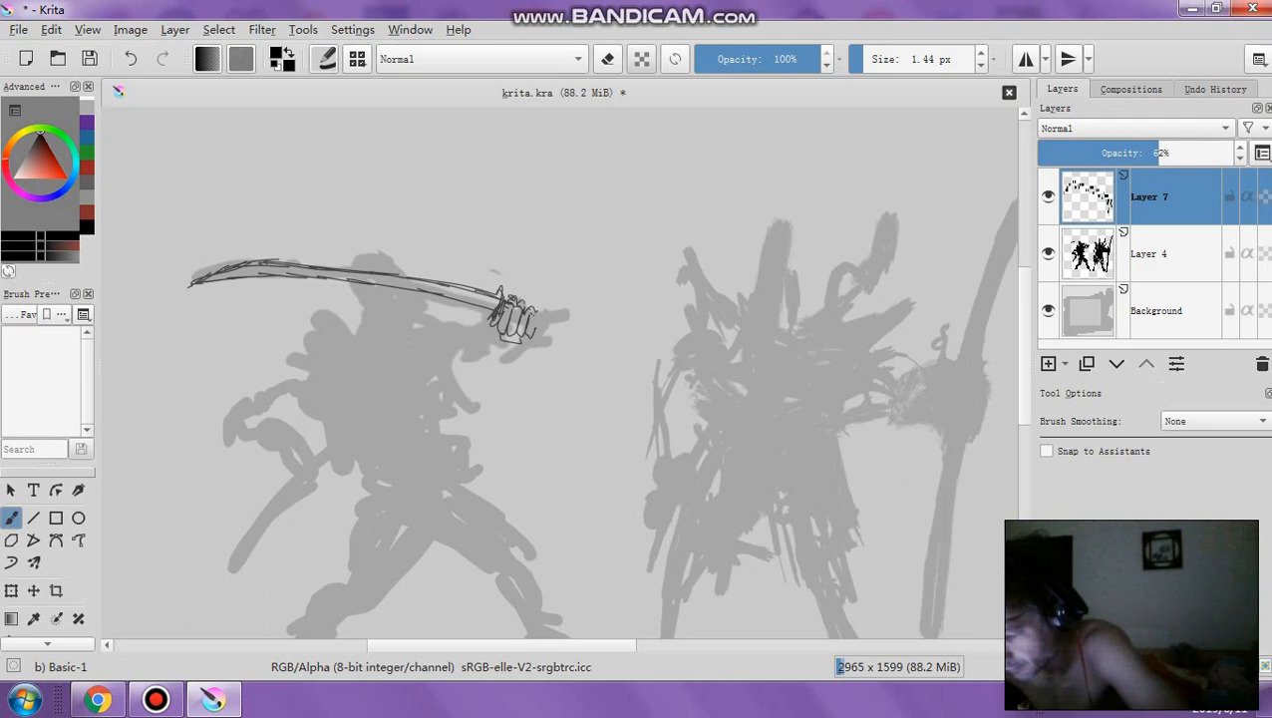
{"action": "left_click_drag", "start_coordinate": [531, 302], "coordinate": [538, 310]}
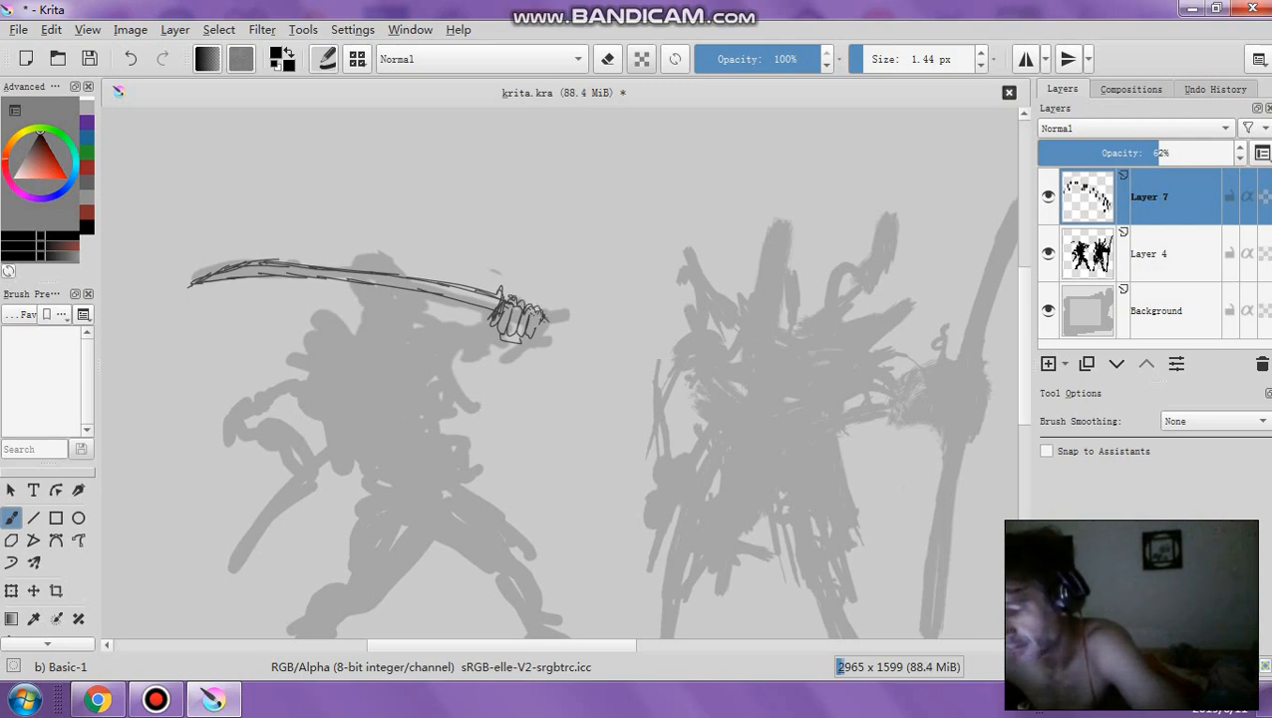
{"action": "left_click_drag", "start_coordinate": [548, 332], "coordinate": [583, 349]}
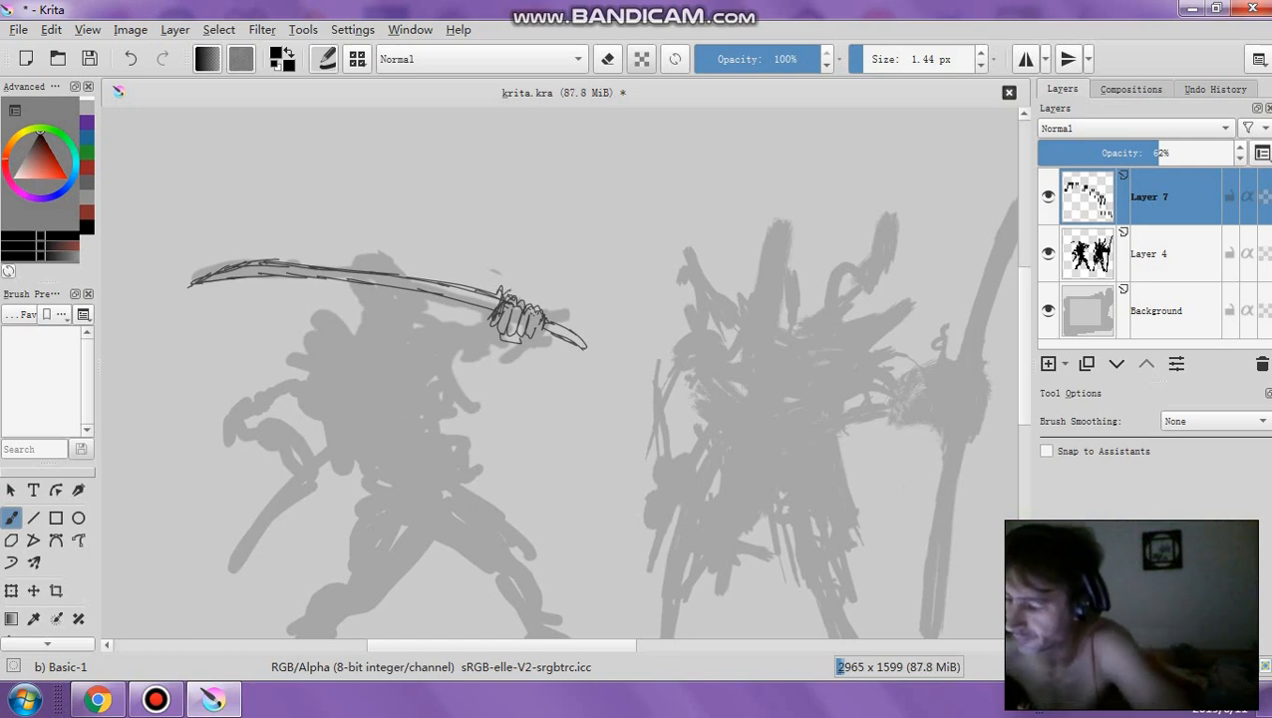
Erase stray lines above the sword hand, set the brush size to 1.75 px and sketch the first warrior's hooded, masked head
{"action": "left_click", "coordinate": [608, 59]}
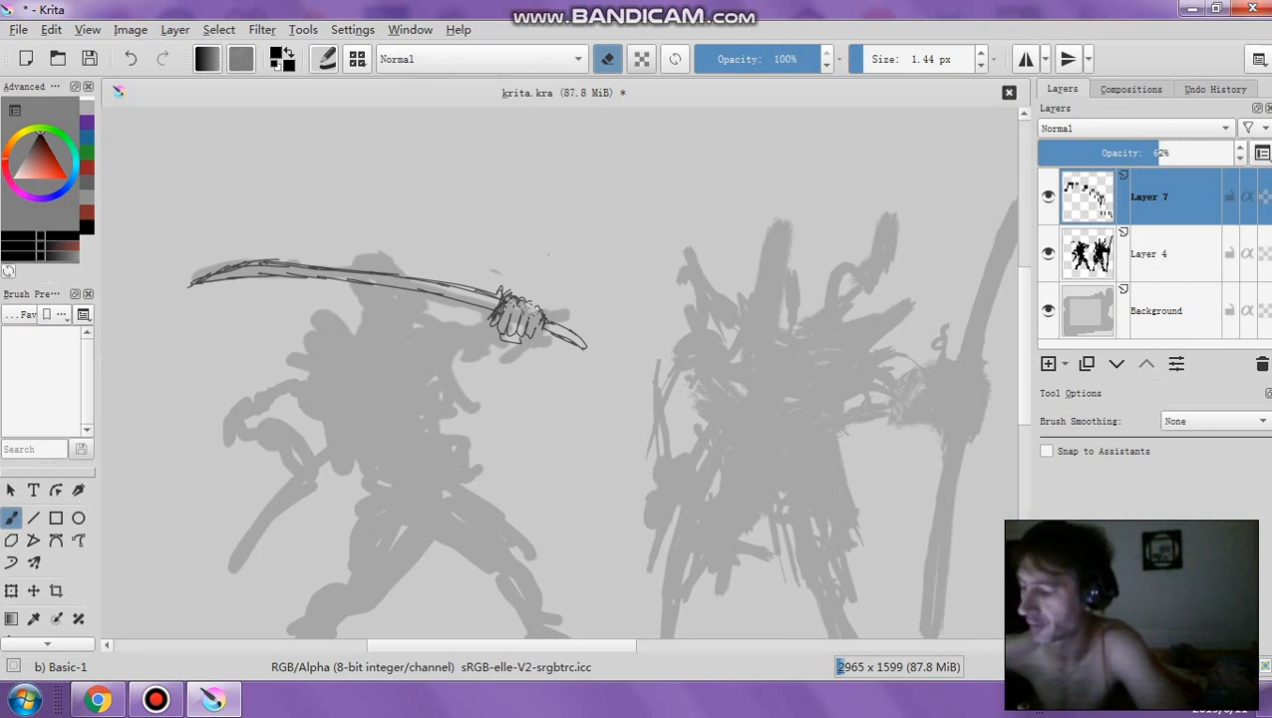
{"action": "left_click", "coordinate": [607, 59]}
{"action": "left_click", "coordinate": [859, 59]}
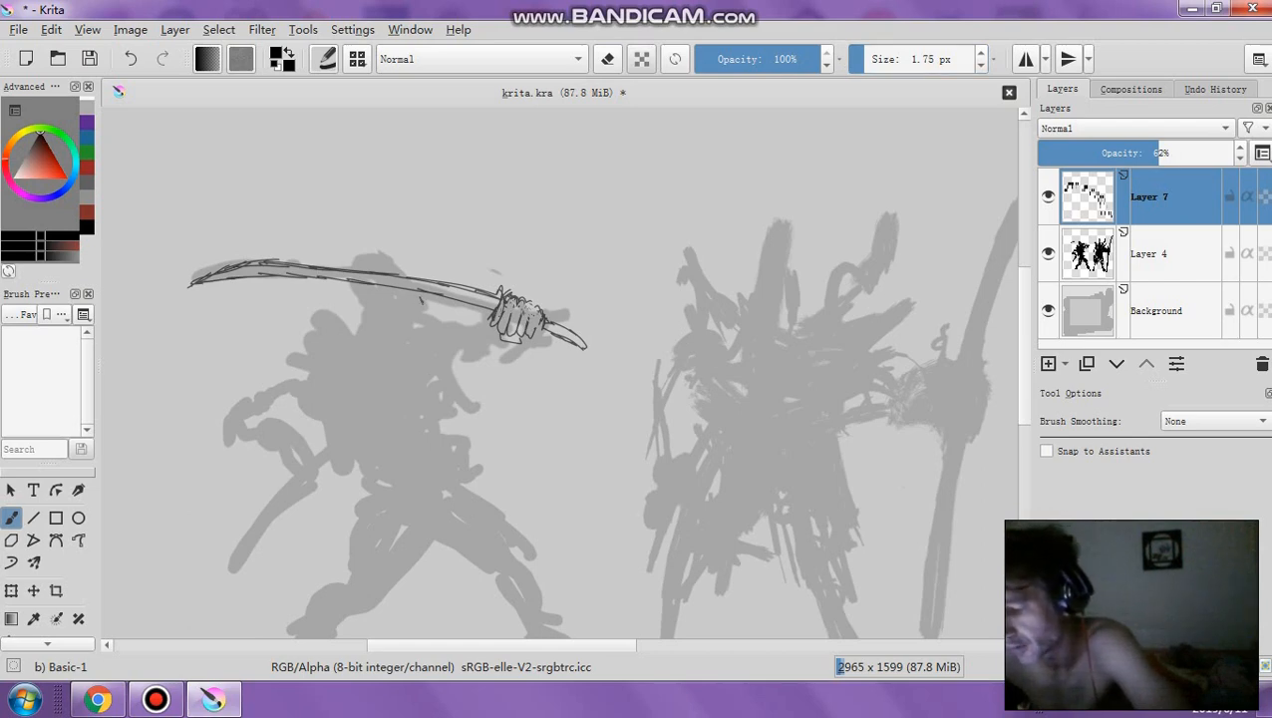
{"action": "mouse_move", "coordinate": [374, 291]}
{"action": "left_mouse_down"}
{"action": "mouse_move", "coordinate": [394, 307]}
{"action": "mouse_move", "coordinate": [409, 273]}
{"action": "mouse_move", "coordinate": [374, 341]}
{"action": "mouse_move", "coordinate": [413, 341]}
{"action": "mouse_move", "coordinate": [412, 327]}
{"action": "mouse_move", "coordinate": [365, 319]}
{"action": "mouse_move", "coordinate": [356, 281]}
{"action": "left_mouse_up"}
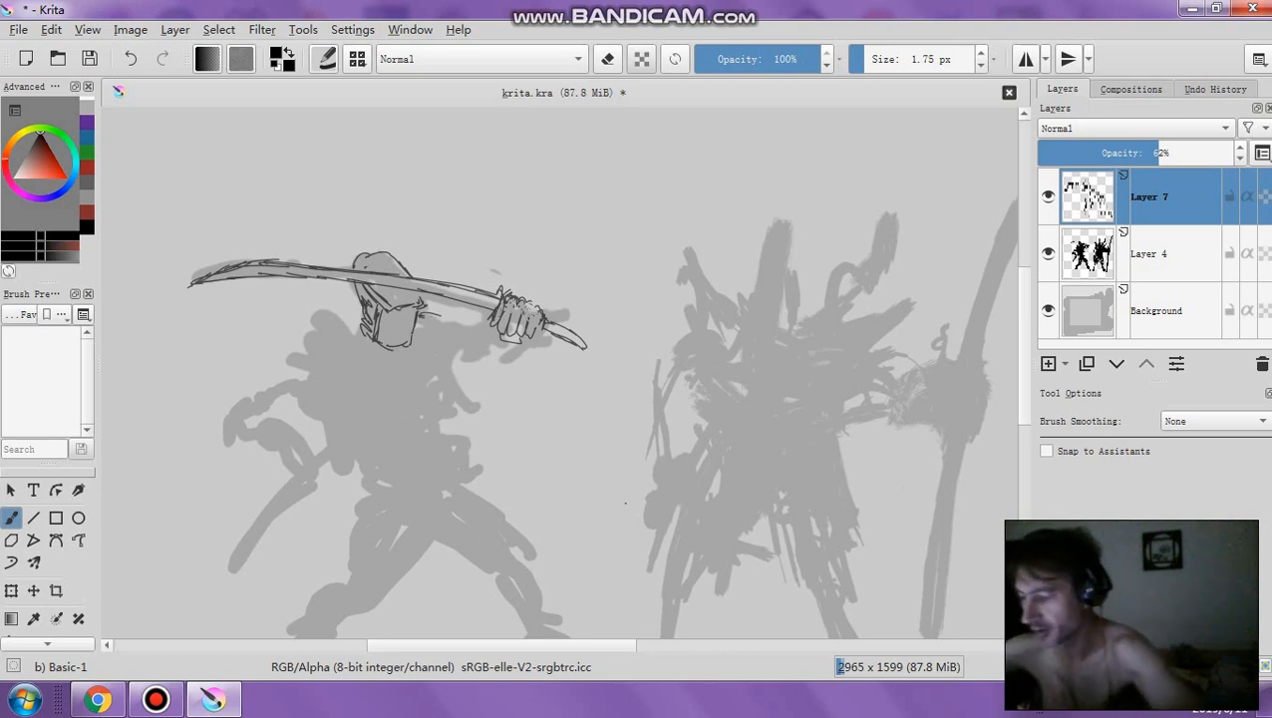
Try outlining the first warrior's jagged shoulder, raised arm's sleeve and both sides of the torso
{"action": "mouse_move", "coordinate": [313, 300]}
{"action": "left_mouse_down"}
{"action": "mouse_move", "coordinate": [363, 351]}
{"action": "mouse_move", "coordinate": [317, 308]}
{"action": "mouse_move", "coordinate": [302, 353]}
{"action": "mouse_move", "coordinate": [324, 386]}
{"action": "left_mouse_up"}
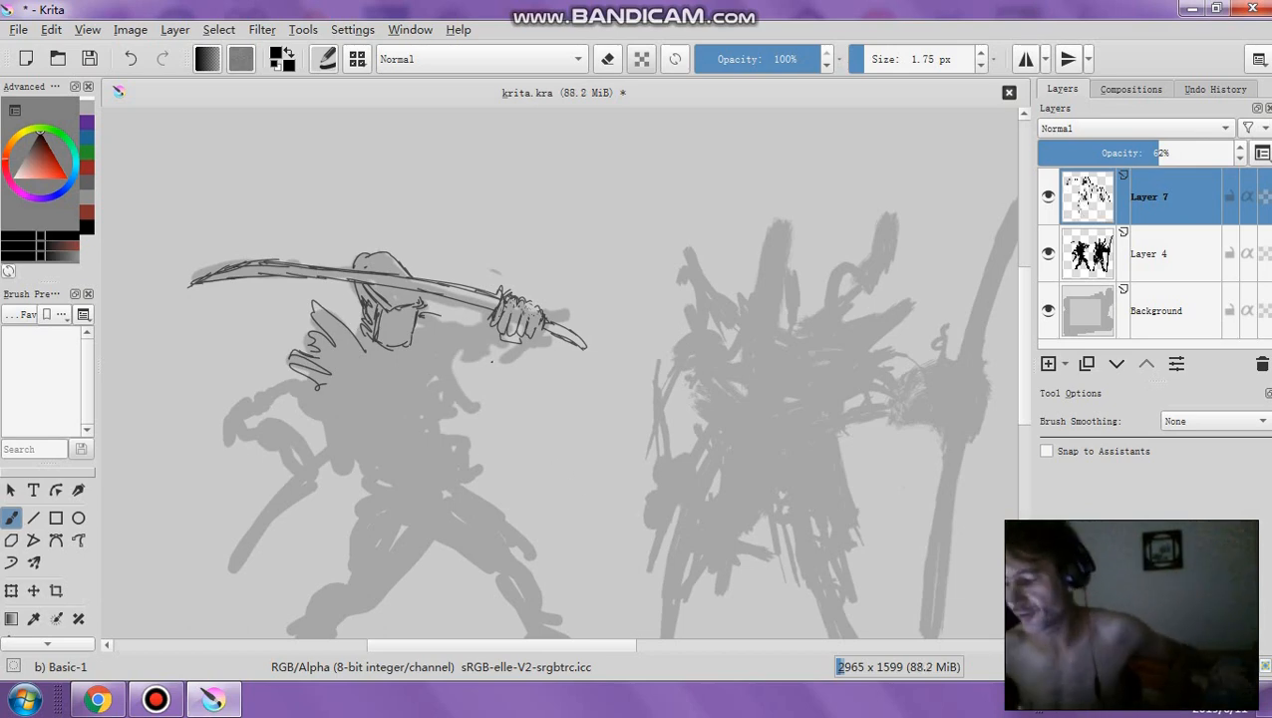
{"action": "mouse_move", "coordinate": [425, 339]}
{"action": "left_mouse_down"}
{"action": "mouse_move", "coordinate": [435, 331]}
{"action": "mouse_move", "coordinate": [485, 400]}
{"action": "left_mouse_up"}
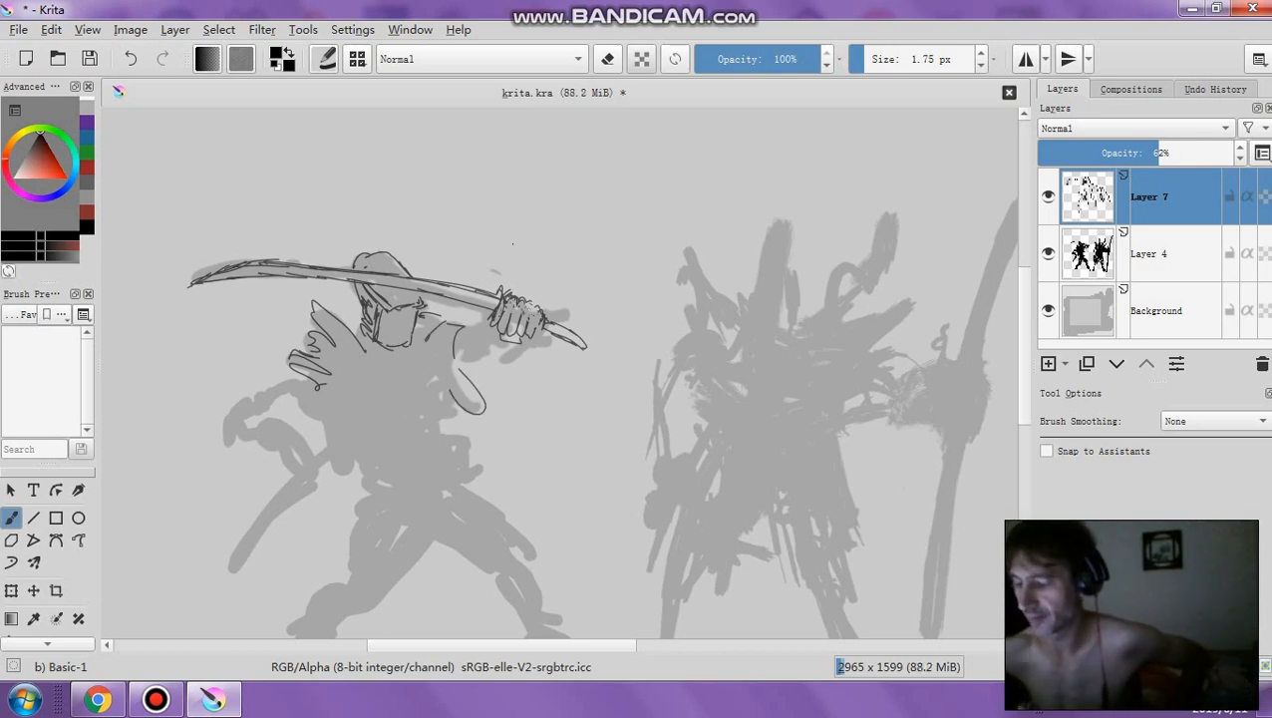
{"action": "left_click_drag", "start_coordinate": [331, 411], "coordinate": [365, 477]}
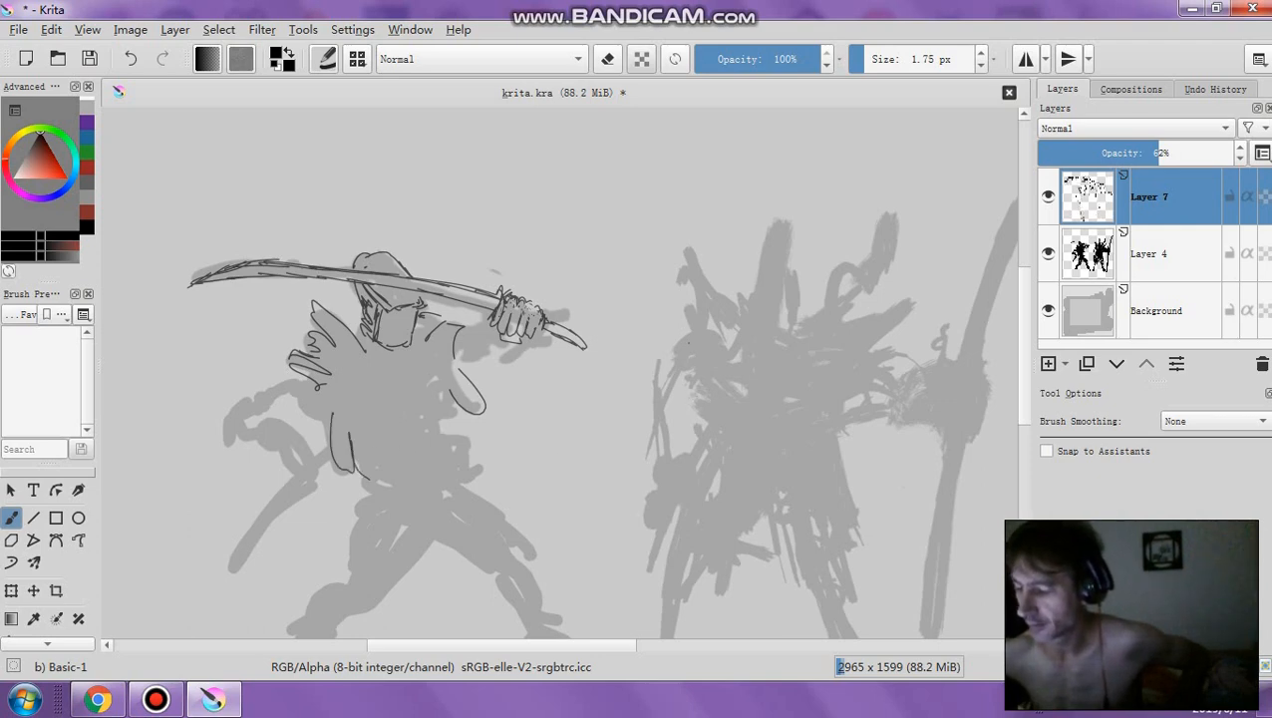
{"action": "mouse_move", "coordinate": [419, 434]}
{"action": "left_mouse_down"}
{"action": "mouse_move", "coordinate": [471, 470]}
{"action": "mouse_move", "coordinate": [443, 400]}
{"action": "left_mouse_up"}
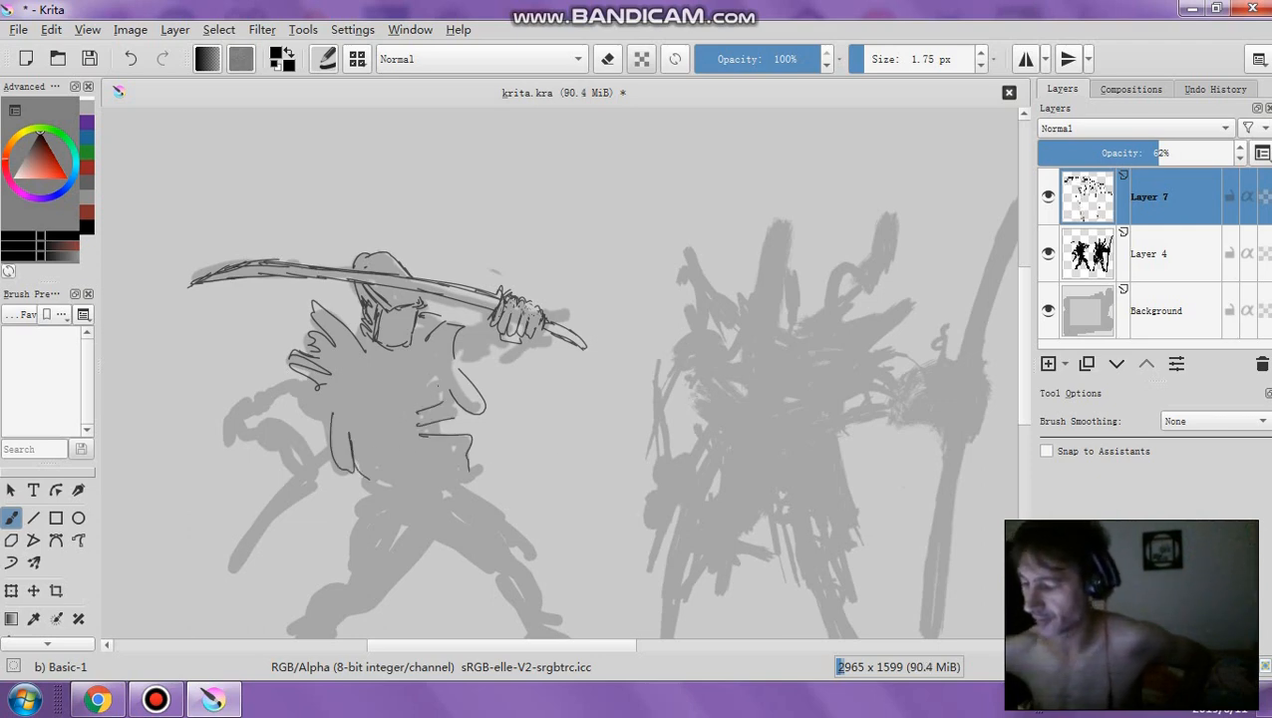
Undo the shoulder, sleeve and torso lines, keeping the head sketch
{"action": "left_click", "coordinate": [131, 59]}
{"action": "left_click", "coordinate": [130, 59]}
{"action": "left_click", "coordinate": [131, 59]}
{"action": "left_click", "coordinate": [130, 59]}
{"action": "left_click", "coordinate": [130, 59]}
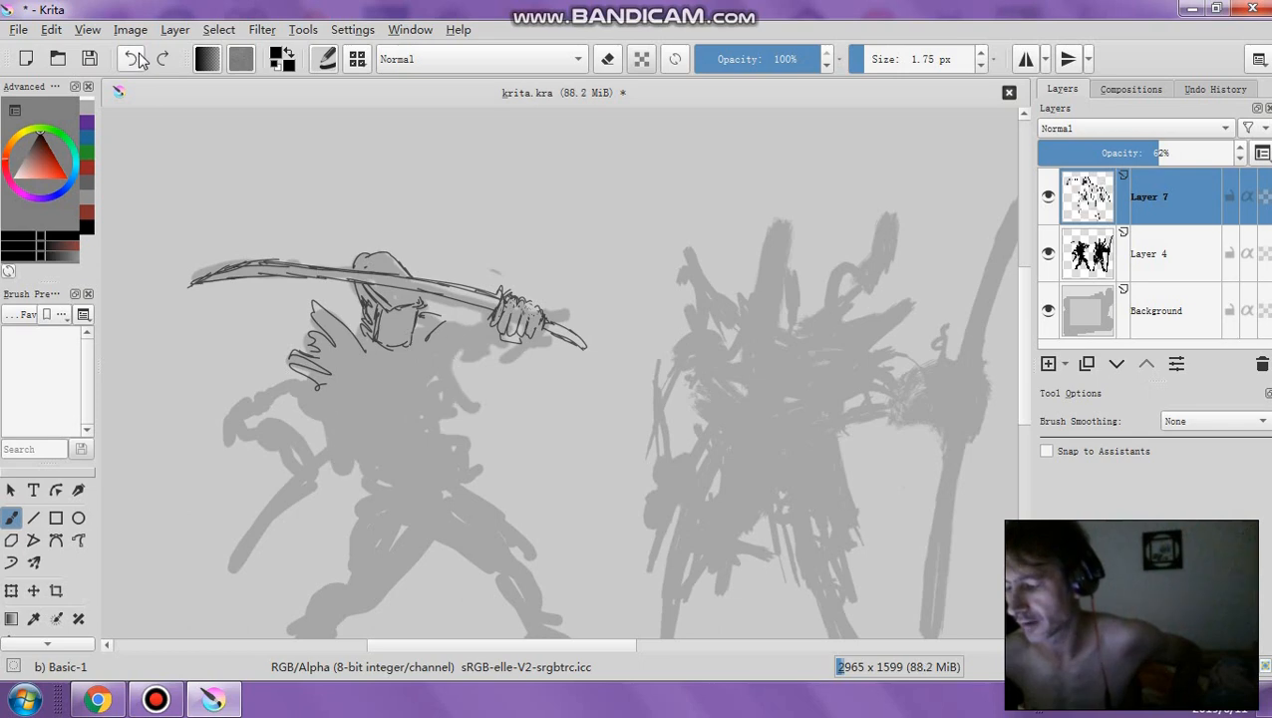
{"action": "left_click", "coordinate": [131, 59]}
{"action": "left_click", "coordinate": [134, 59]}
{"action": "left_click", "coordinate": [134, 59]}
{"action": "left_click", "coordinate": [133, 59]}
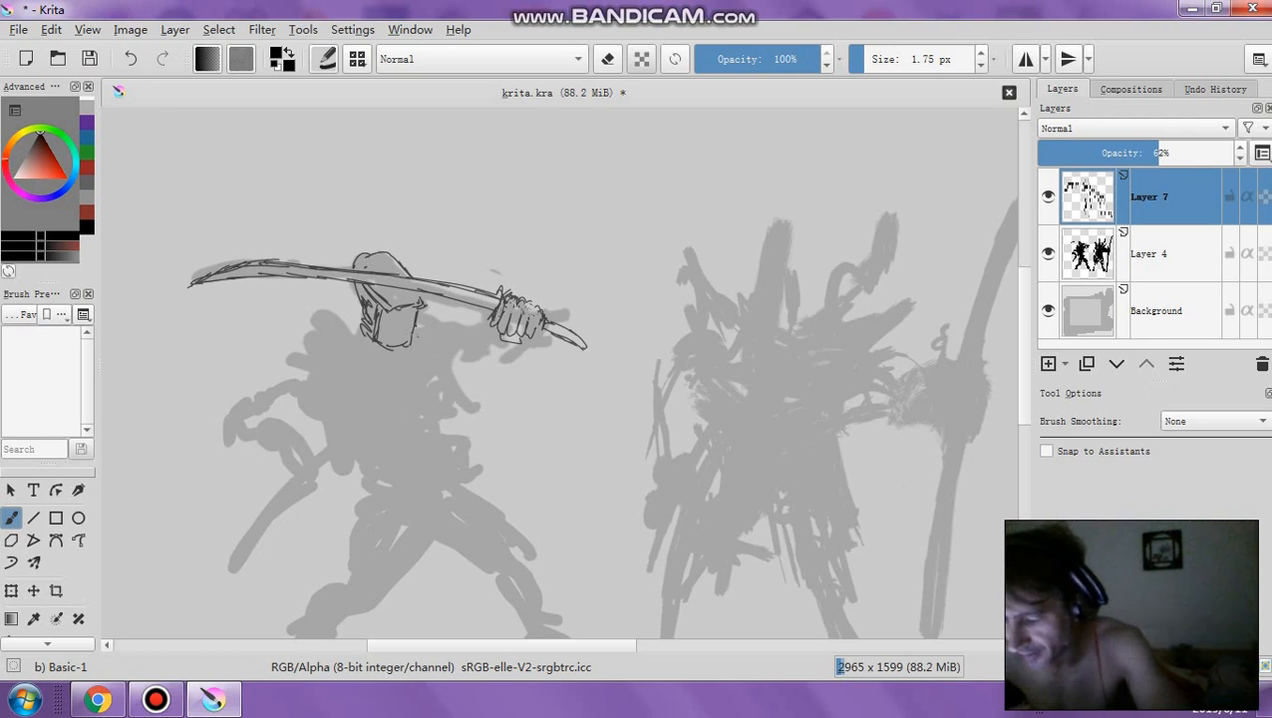
Sketch the first warrior's long V-shaped collar, both shoulders and the upper arm contours on Layer 7
{"action": "left_click_drag", "start_coordinate": [425, 339], "coordinate": [397, 479]}
{"action": "left_click_drag", "start_coordinate": [363, 335], "coordinate": [408, 435]}
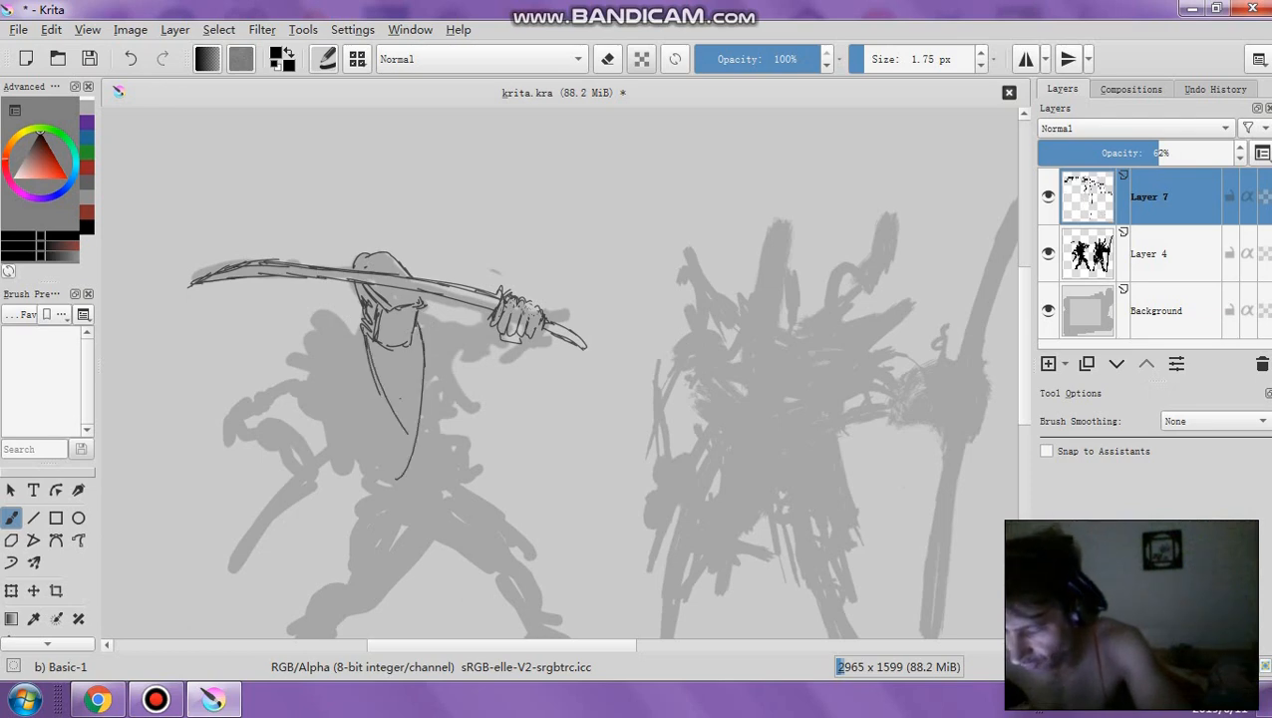
{"action": "left_click_drag", "start_coordinate": [436, 320], "coordinate": [454, 364]}
{"action": "mouse_move", "coordinate": [317, 326]}
{"action": "left_mouse_down"}
{"action": "mouse_move", "coordinate": [356, 324]}
{"action": "mouse_move", "coordinate": [331, 413]}
{"action": "left_mouse_up"}
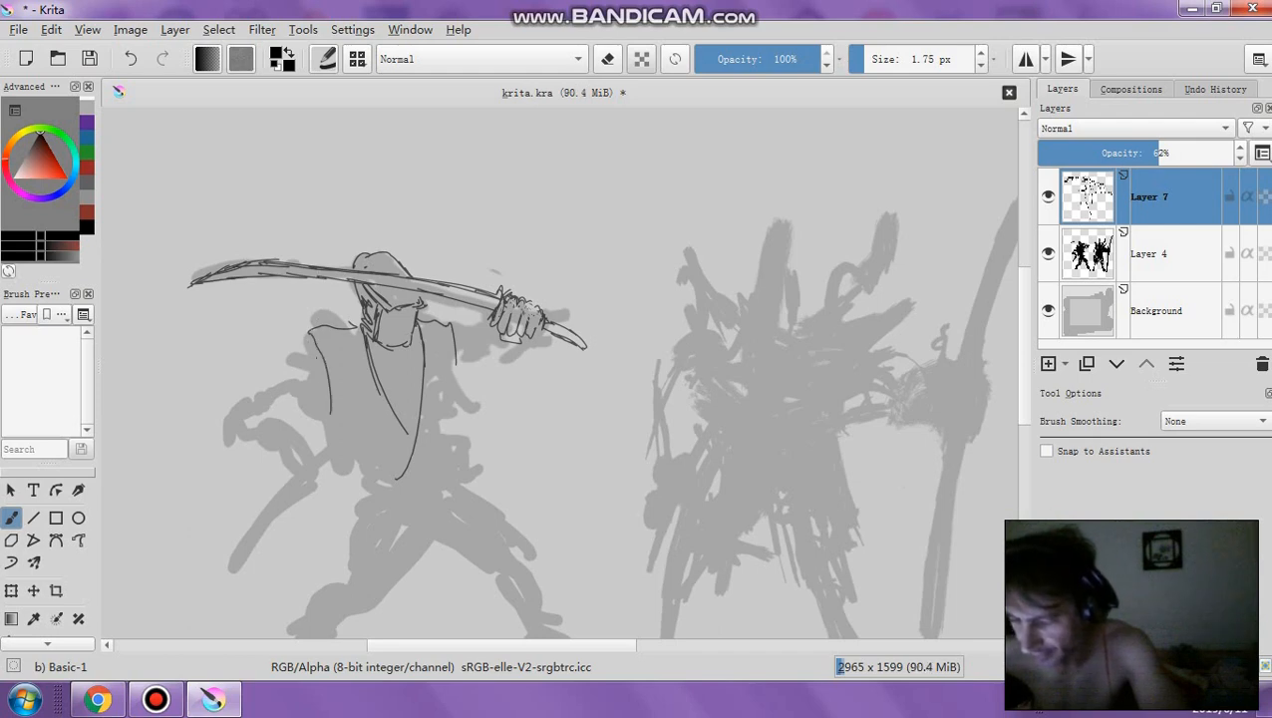
{"action": "mouse_move", "coordinate": [310, 336]}
{"action": "left_mouse_down"}
{"action": "mouse_move", "coordinate": [292, 389]}
{"action": "mouse_move", "coordinate": [244, 390]}
{"action": "mouse_move", "coordinate": [259, 434]}
{"action": "left_mouse_up"}
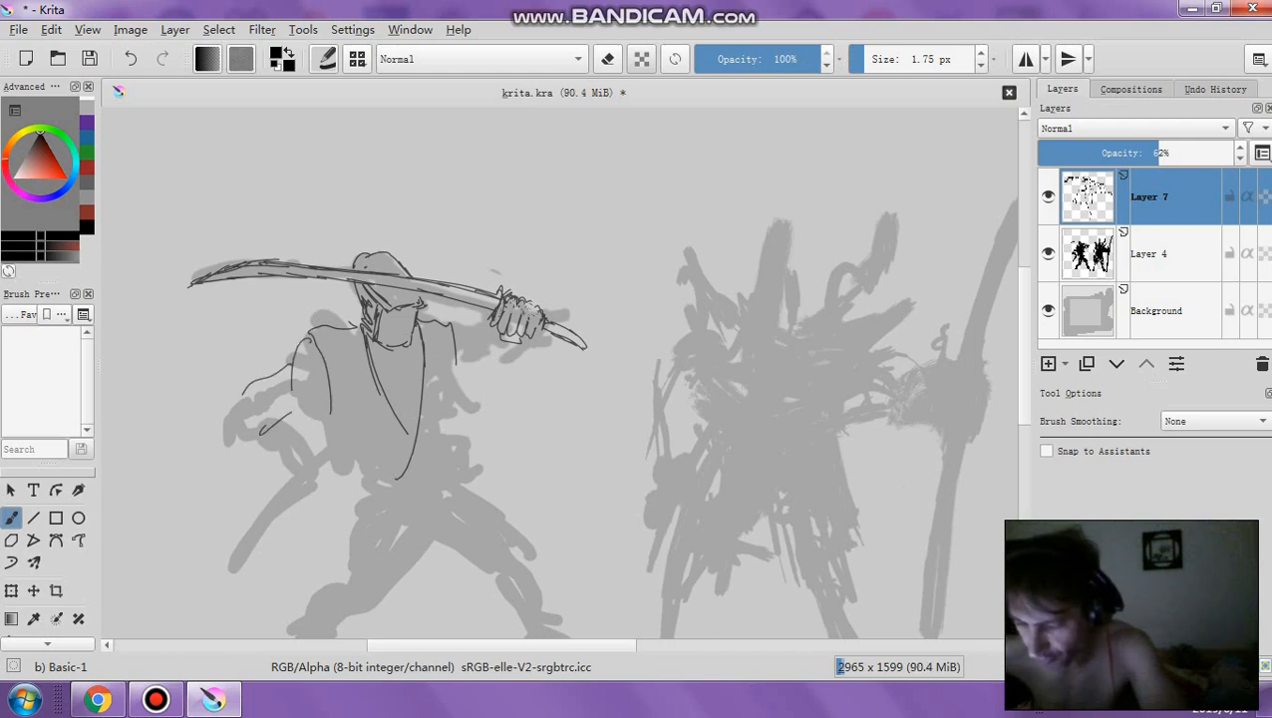
{"action": "mouse_move", "coordinate": [450, 321]}
{"action": "left_mouse_down"}
{"action": "mouse_move", "coordinate": [491, 332]}
{"action": "mouse_move", "coordinate": [464, 400]}
{"action": "left_mouse_up"}
{"action": "left_click_drag", "start_coordinate": [462, 385], "coordinate": [495, 361]}
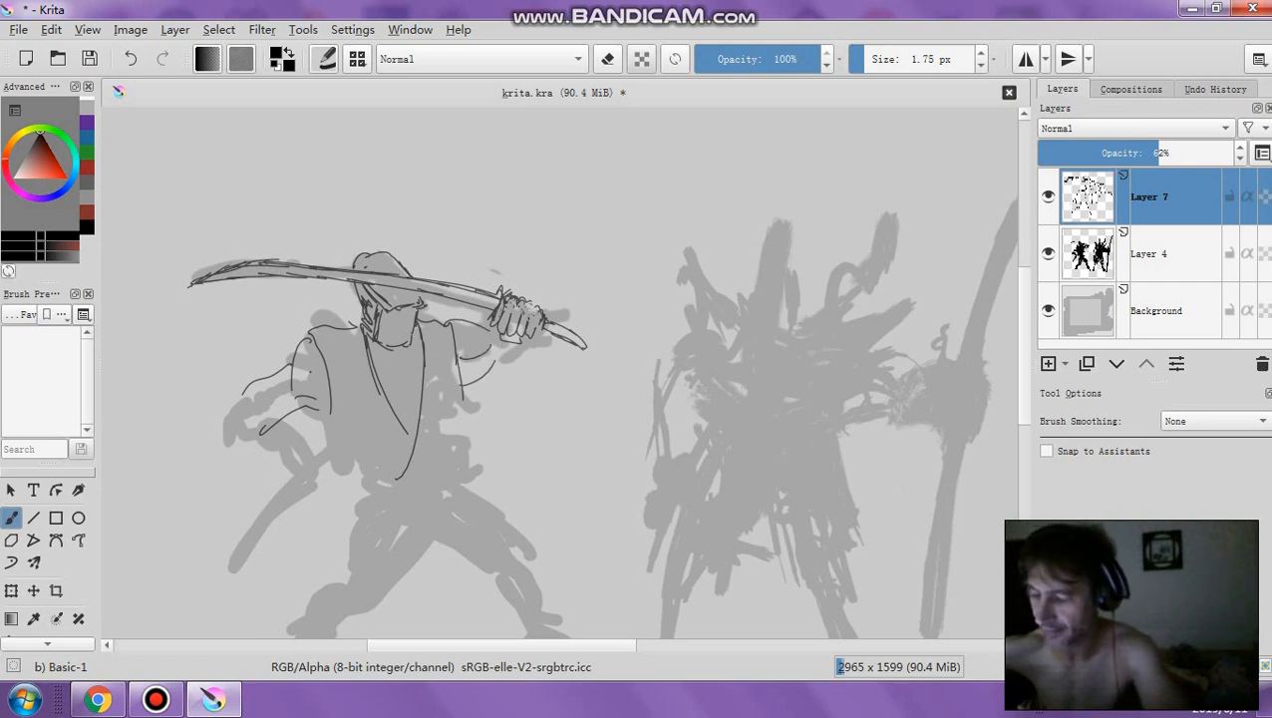
Try a wavy contour down the lowered arm and a line along the hip, and undo the latest strokes
{"action": "mouse_move", "coordinate": [309, 362]}
{"action": "left_mouse_down"}
{"action": "mouse_move", "coordinate": [289, 371]}
{"action": "mouse_move", "coordinate": [289, 438]}
{"action": "mouse_move", "coordinate": [257, 521]}
{"action": "left_mouse_up"}
{"action": "left_click_drag", "start_coordinate": [343, 469], "coordinate": [361, 554]}
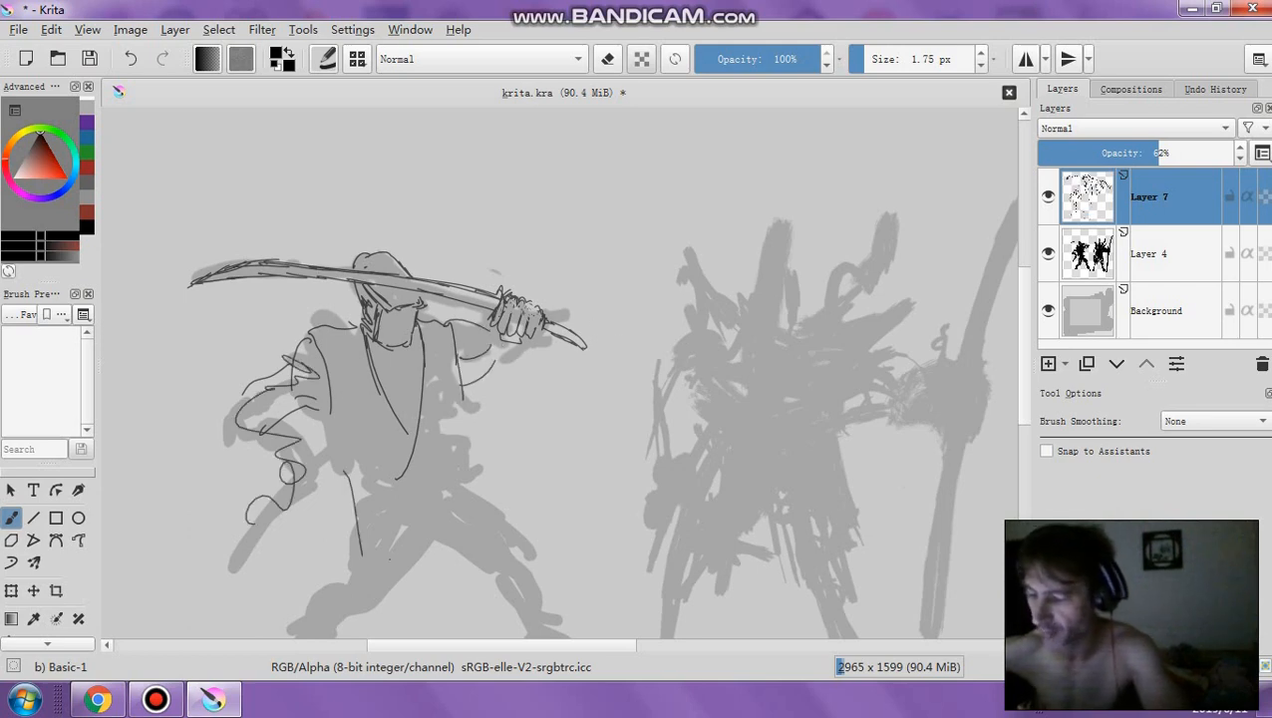
{"action": "left_click", "coordinate": [133, 60]}
{"action": "left_click", "coordinate": [133, 59]}
{"action": "left_click", "coordinate": [133, 60]}
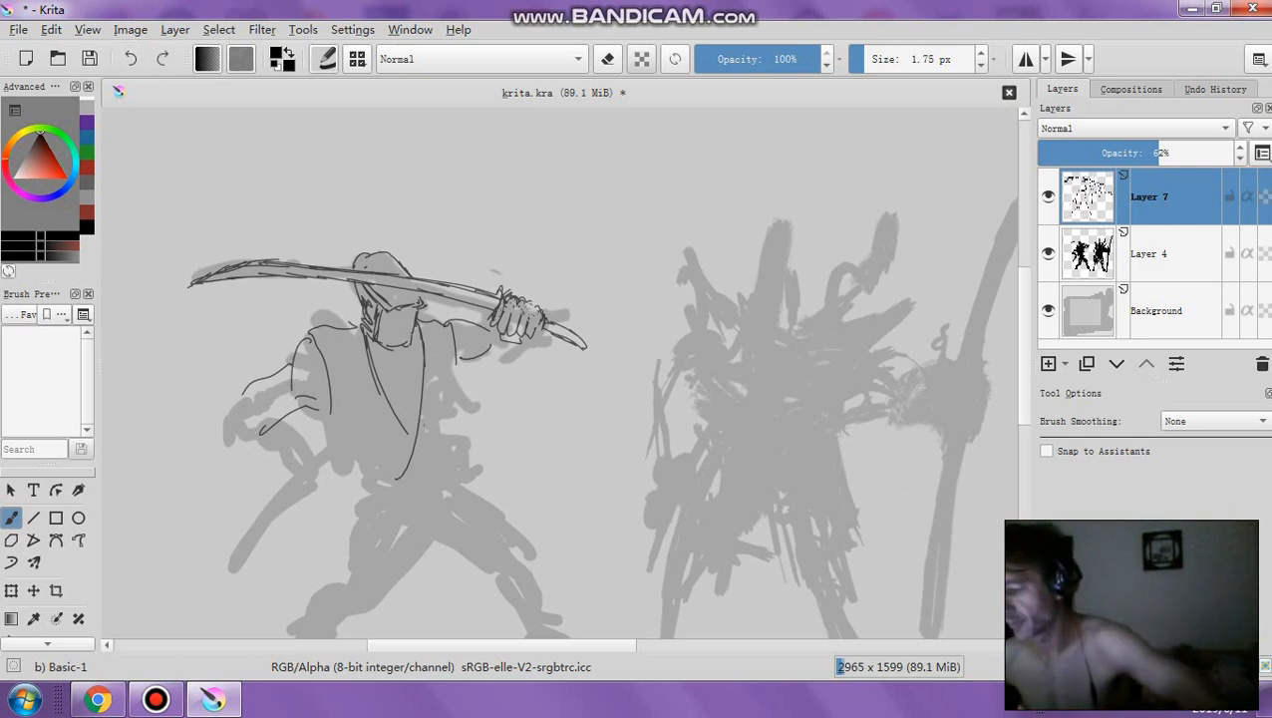
Delete Layer 7, add a new empty layer above Layer 4 and set its opacity to 57%
{"action": "left_click", "coordinate": [1261, 367]}
{"action": "left_click", "coordinate": [1049, 365]}
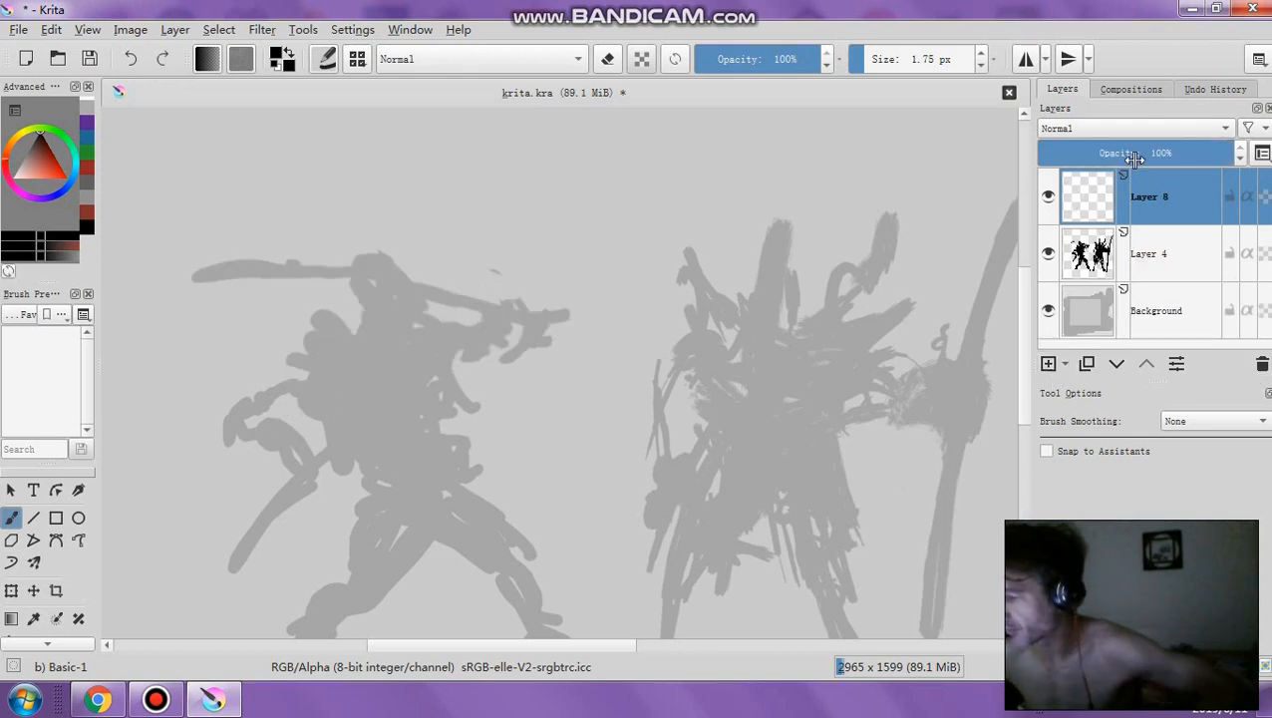
{"action": "scroll", "coordinate": [1027, 371], "scroll_direction": "down", "scroll_amount": 1}
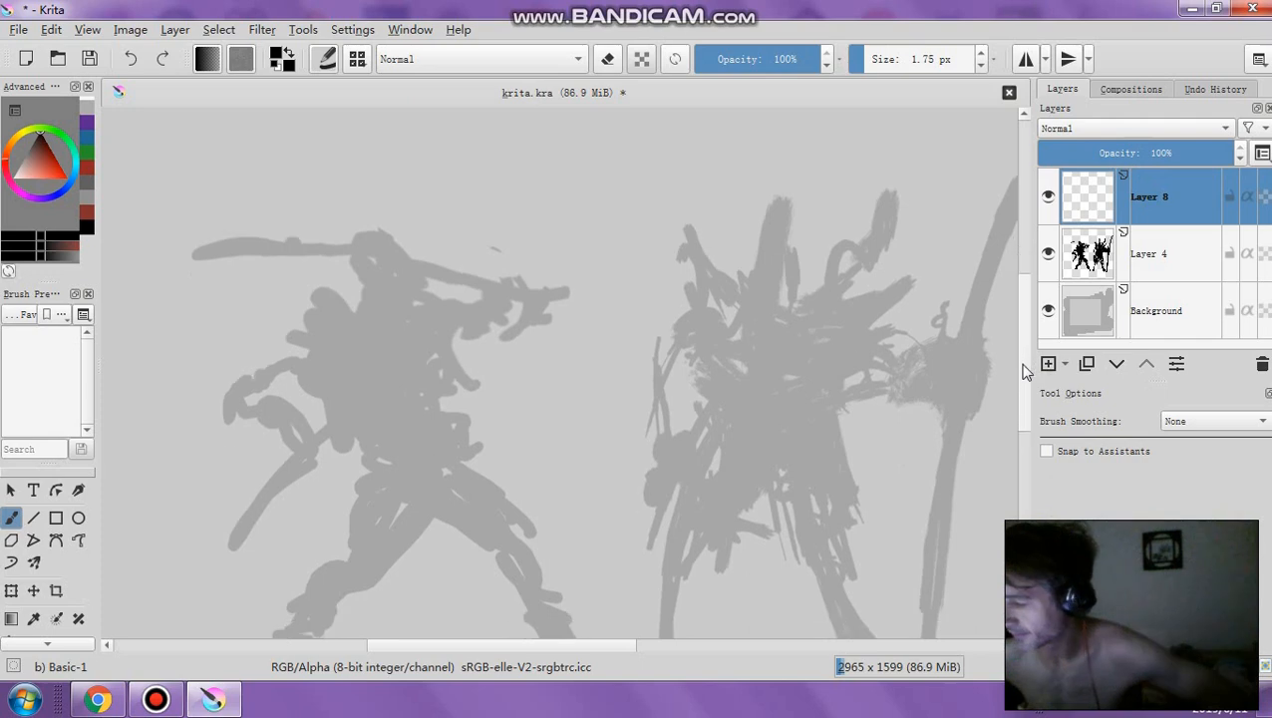
{"action": "scroll", "coordinate": [1027, 371], "scroll_direction": "down", "scroll_amount": 1}
{"action": "left_click", "coordinate": [1148, 152]}
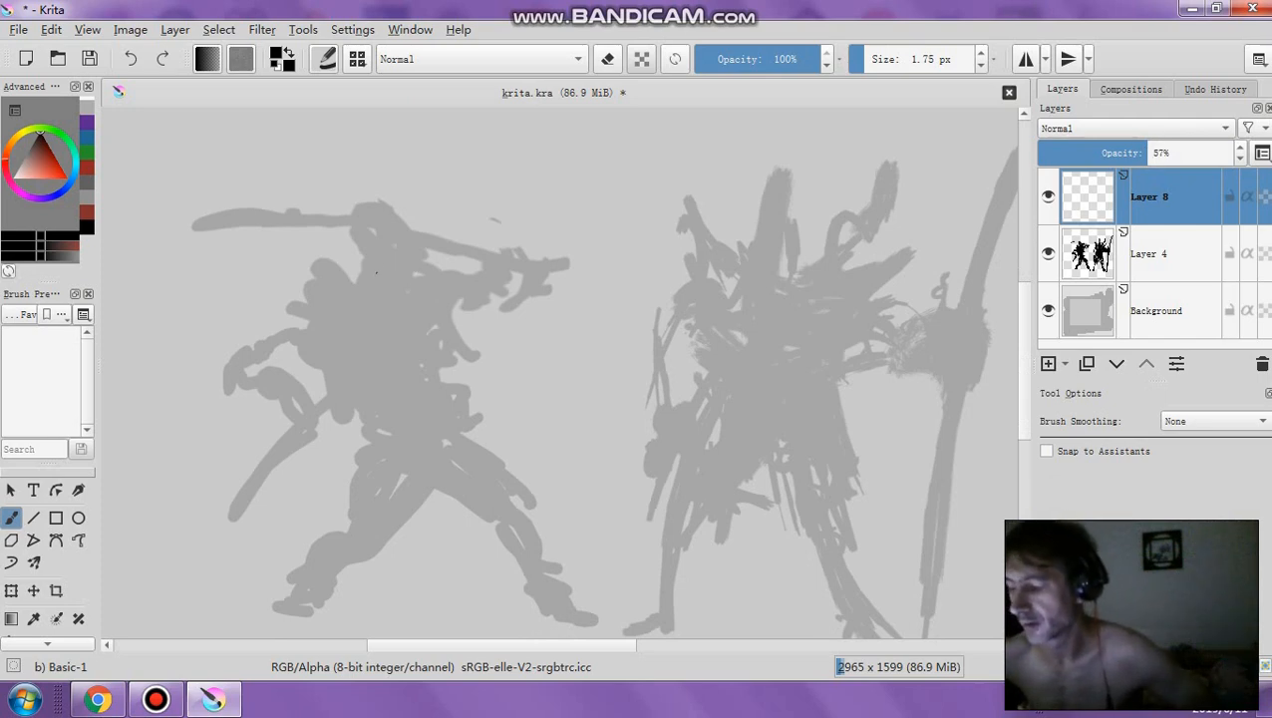
Draw construction circles for the first warrior's head and chest, adding curved guide lines across the face
{"action": "mouse_move", "coordinate": [384, 290]}
{"action": "left_mouse_down"}
{"action": "mouse_move", "coordinate": [419, 242]}
{"action": "mouse_move", "coordinate": [366, 287]}
{"action": "mouse_move", "coordinate": [400, 279]}
{"action": "mouse_move", "coordinate": [352, 301]}
{"action": "mouse_move", "coordinate": [442, 332]}
{"action": "mouse_move", "coordinate": [367, 292]}
{"action": "mouse_move", "coordinate": [438, 372]}
{"action": "mouse_move", "coordinate": [356, 299]}
{"action": "left_mouse_up"}
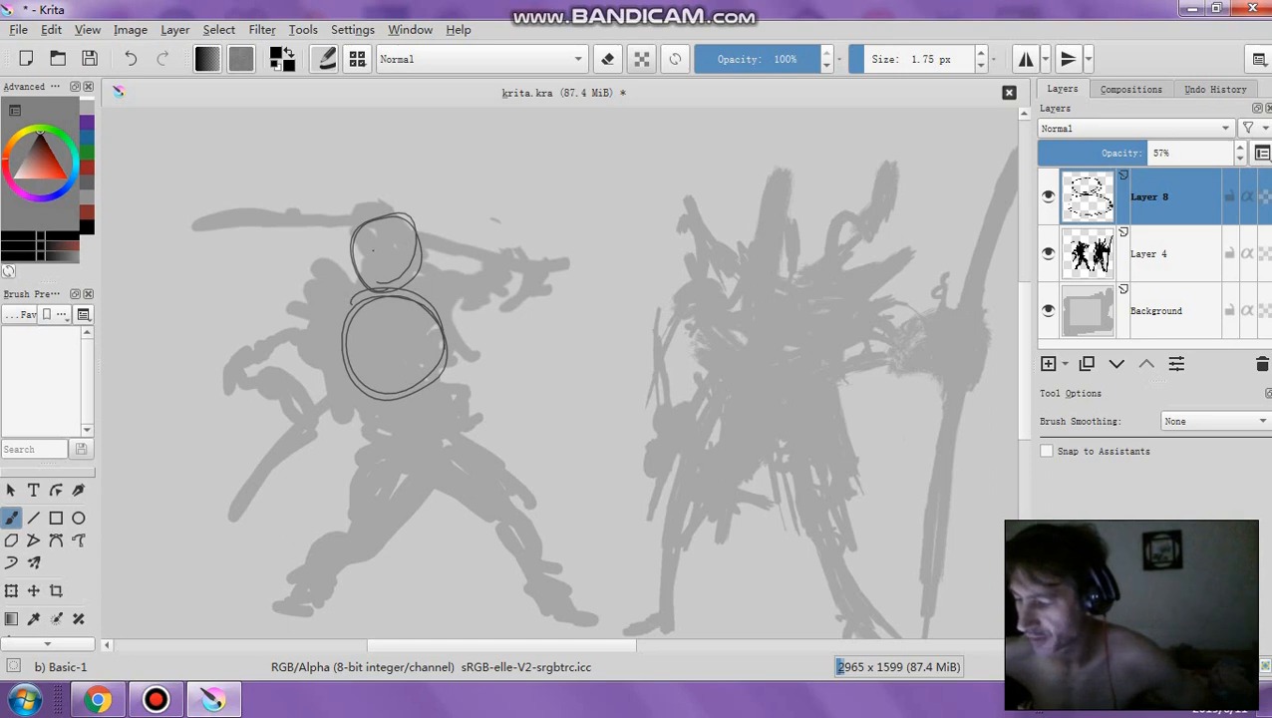
{"action": "mouse_move", "coordinate": [349, 247]}
{"action": "left_mouse_down"}
{"action": "mouse_move", "coordinate": [415, 261]}
{"action": "mouse_move", "coordinate": [395, 267]}
{"action": "left_mouse_up"}
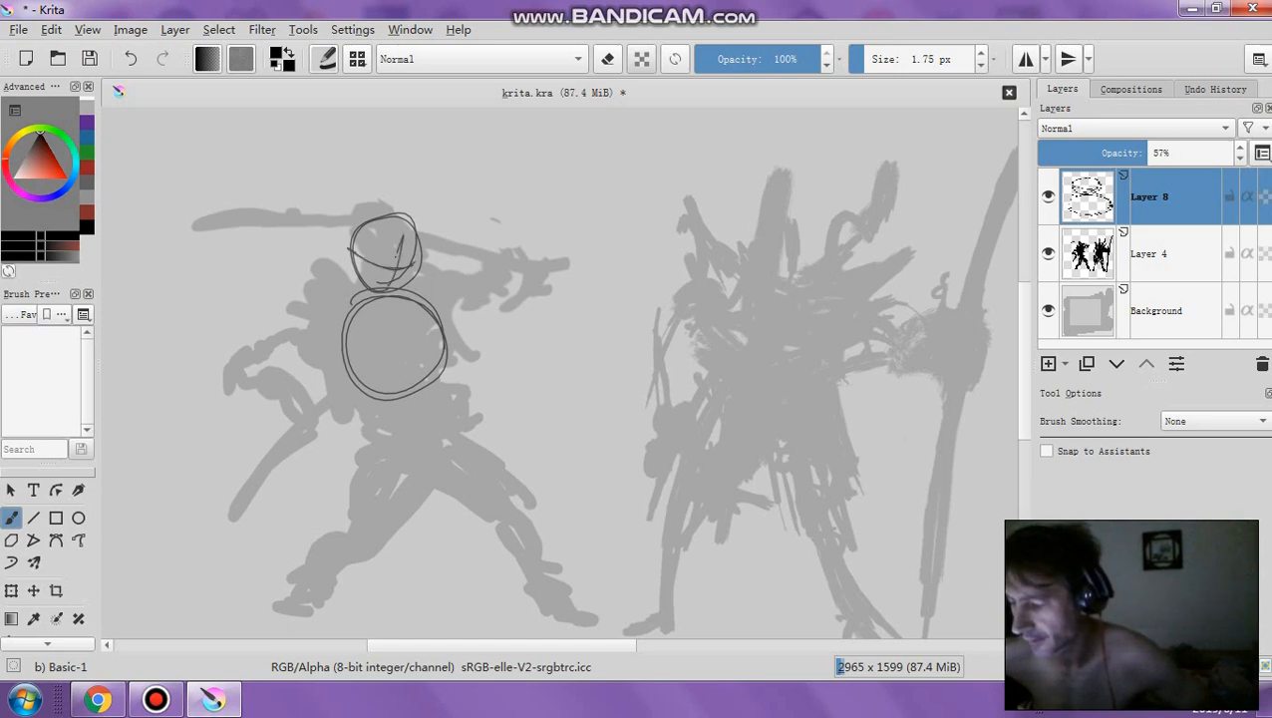
{"action": "mouse_move", "coordinate": [403, 219]}
{"action": "left_mouse_down"}
{"action": "mouse_move", "coordinate": [393, 271]}
{"action": "mouse_move", "coordinate": [409, 275]}
{"action": "left_mouse_up"}
Sketch the shoulder line and joints, then construct both arms with simple ovals and circles for the hands
{"action": "mouse_move", "coordinate": [319, 284]}
{"action": "left_mouse_down"}
{"action": "mouse_move", "coordinate": [392, 299]}
{"action": "mouse_move", "coordinate": [441, 287]}
{"action": "left_mouse_up"}
{"action": "left_click_drag", "start_coordinate": [329, 283], "coordinate": [325, 286]}
{"action": "mouse_move", "coordinate": [439, 277]}
{"action": "left_mouse_down"}
{"action": "mouse_move", "coordinate": [495, 267]}
{"action": "mouse_move", "coordinate": [479, 284]}
{"action": "mouse_move", "coordinate": [493, 271]}
{"action": "mouse_move", "coordinate": [492, 291]}
{"action": "mouse_move", "coordinate": [515, 285]}
{"action": "left_mouse_up"}
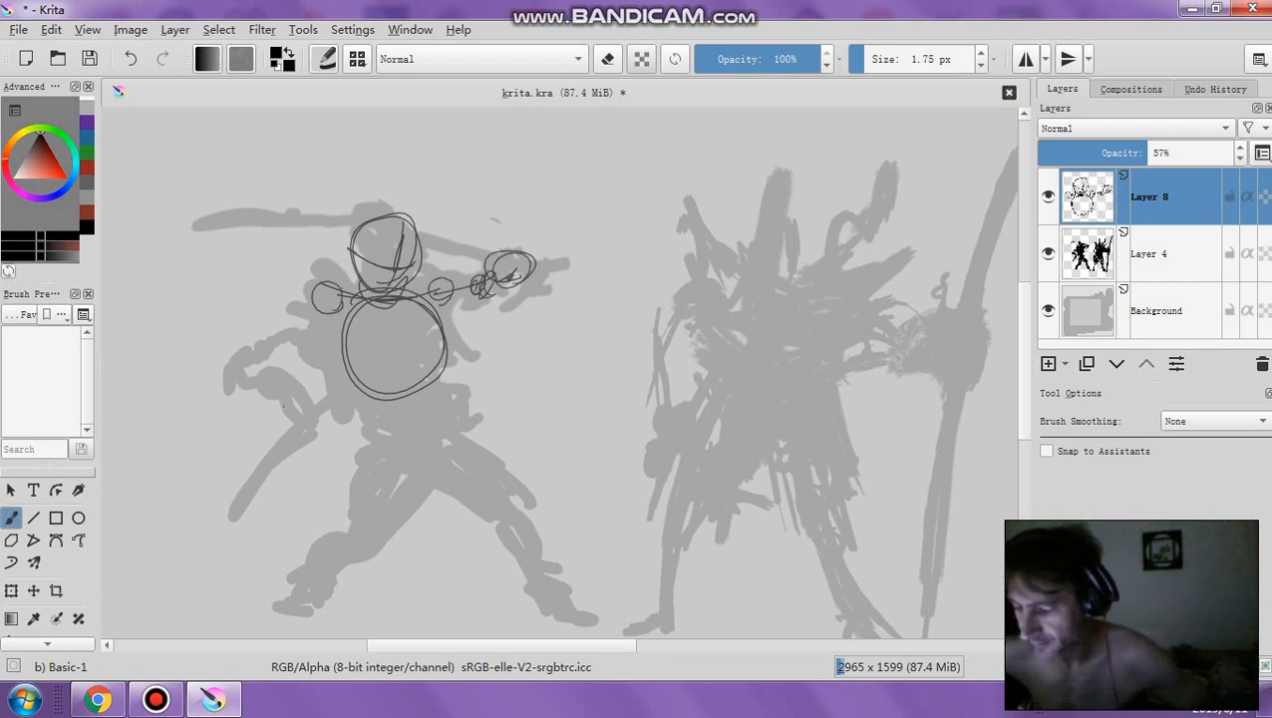
{"action": "left_click_drag", "start_coordinate": [283, 405], "coordinate": [289, 411]}
{"action": "mouse_move", "coordinate": [311, 297]}
{"action": "left_mouse_down"}
{"action": "mouse_move", "coordinate": [240, 359]}
{"action": "mouse_move", "coordinate": [303, 389]}
{"action": "left_mouse_up"}
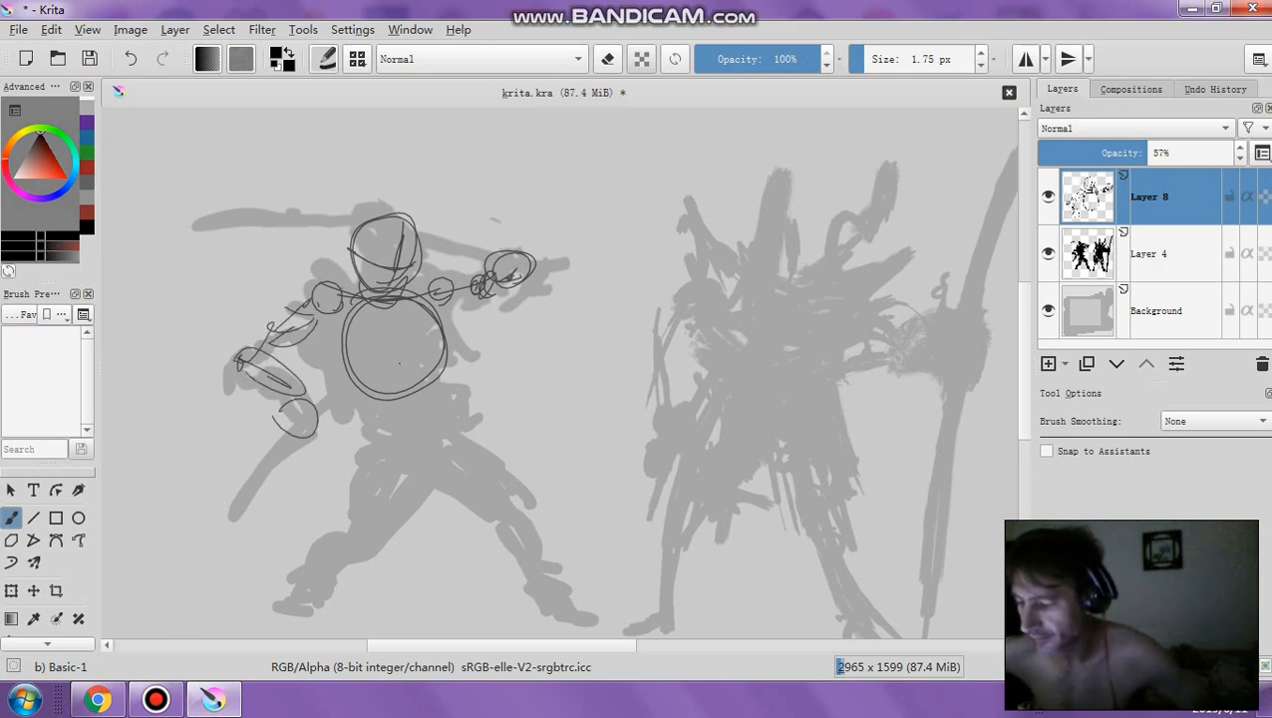
Draw the curved centre line down the first warrior's torso and block in the waist and pelvis
{"action": "left_click_drag", "start_coordinate": [375, 301], "coordinate": [396, 395]}
{"action": "left_click_drag", "start_coordinate": [375, 301], "coordinate": [425, 433]}
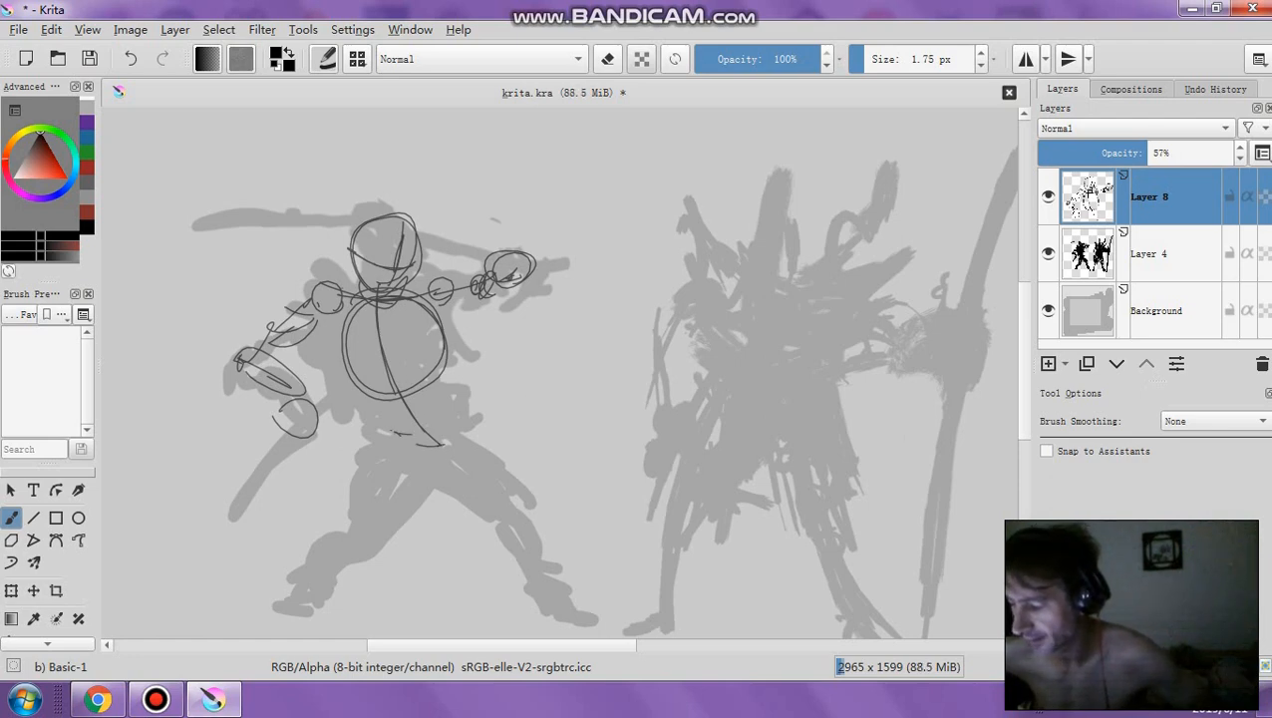
{"action": "left_click_drag", "start_coordinate": [379, 431], "coordinate": [456, 425]}
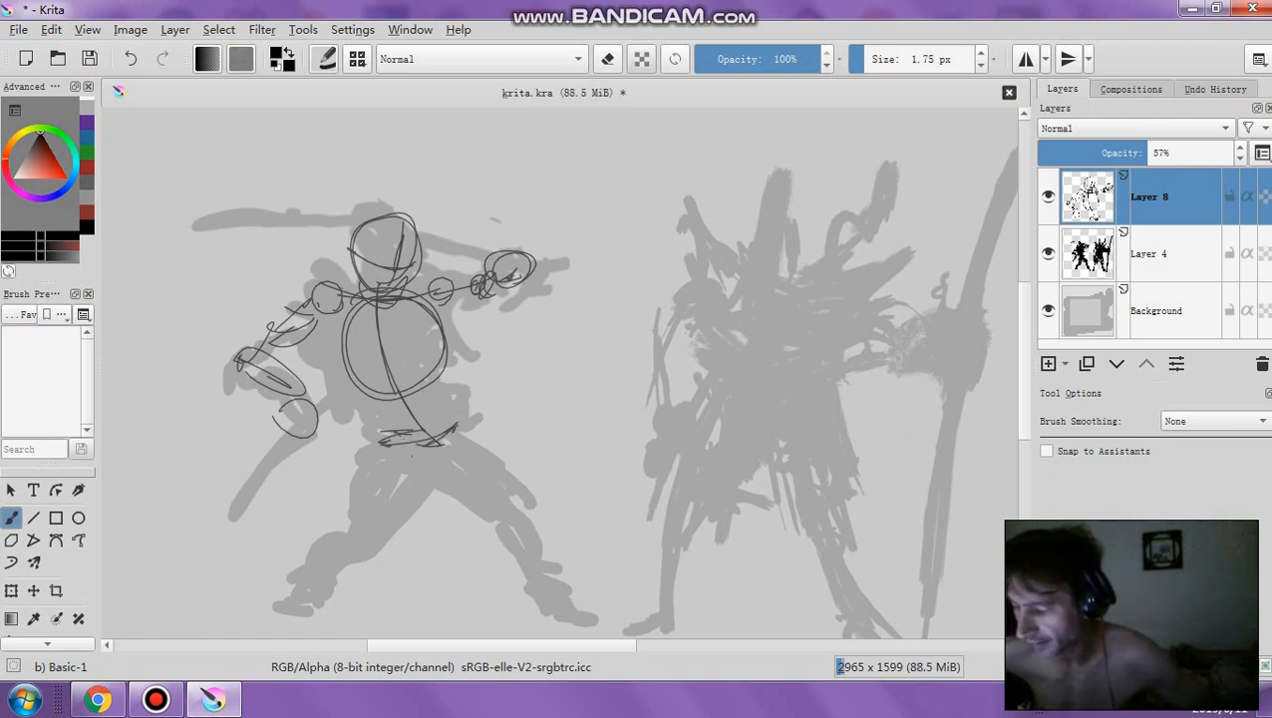
{"action": "left_click_drag", "start_coordinate": [377, 448], "coordinate": [456, 461]}
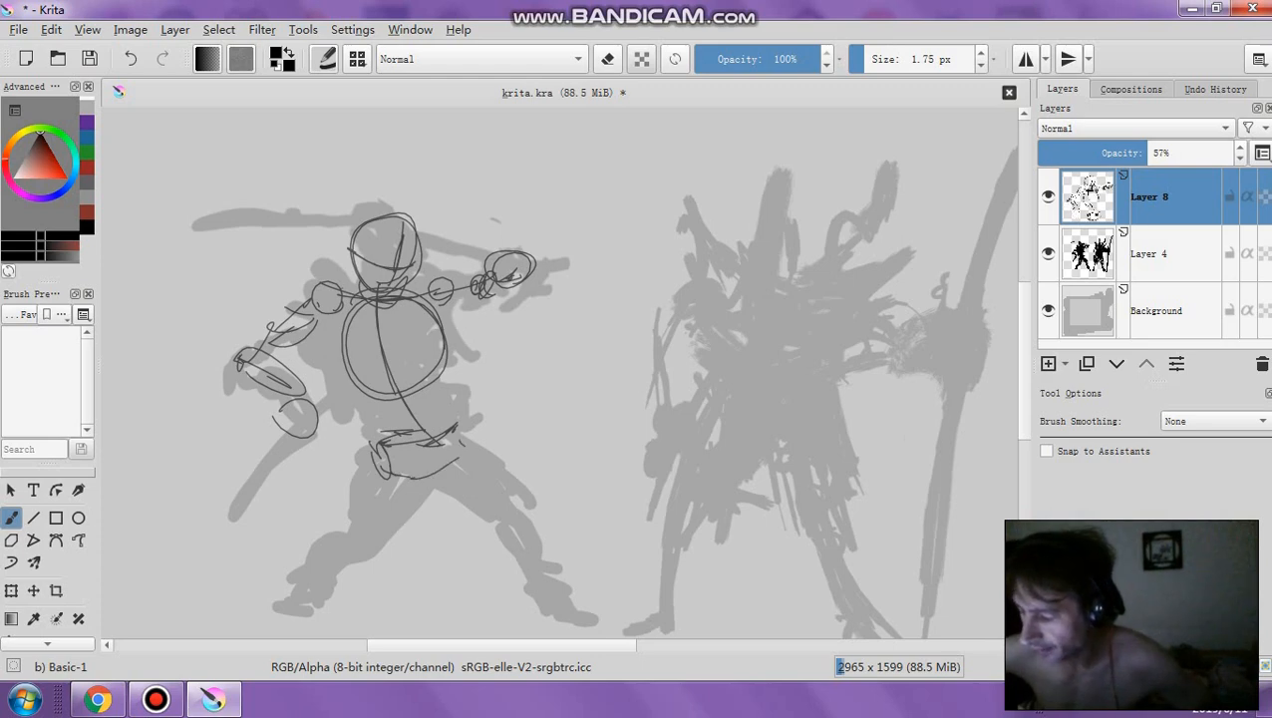
Block in both thighs of the first warrior as tapered cylinders ending in rounded knees
{"action": "left_click_drag", "start_coordinate": [355, 490], "coordinate": [391, 544]}
{"action": "left_click_drag", "start_coordinate": [421, 485], "coordinate": [375, 543]}
{"action": "left_click_drag", "start_coordinate": [413, 501], "coordinate": [395, 521]}
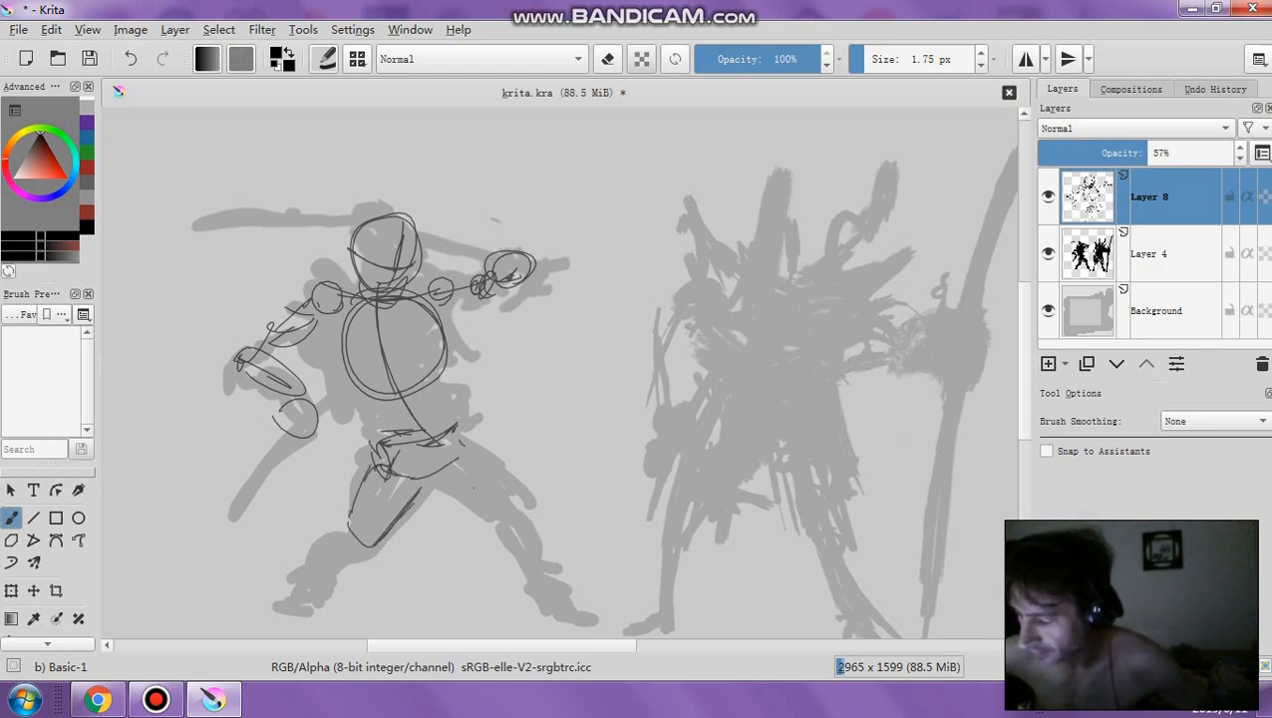
{"action": "left_click_drag", "start_coordinate": [447, 459], "coordinate": [499, 510]}
{"action": "left_click_drag", "start_coordinate": [441, 481], "coordinate": [493, 519]}
{"action": "mouse_move", "coordinate": [471, 449]}
{"action": "left_mouse_down"}
{"action": "mouse_move", "coordinate": [510, 514]}
{"action": "mouse_move", "coordinate": [514, 494]}
{"action": "left_mouse_up"}
{"action": "left_click_drag", "start_coordinate": [371, 510], "coordinate": [352, 540]}
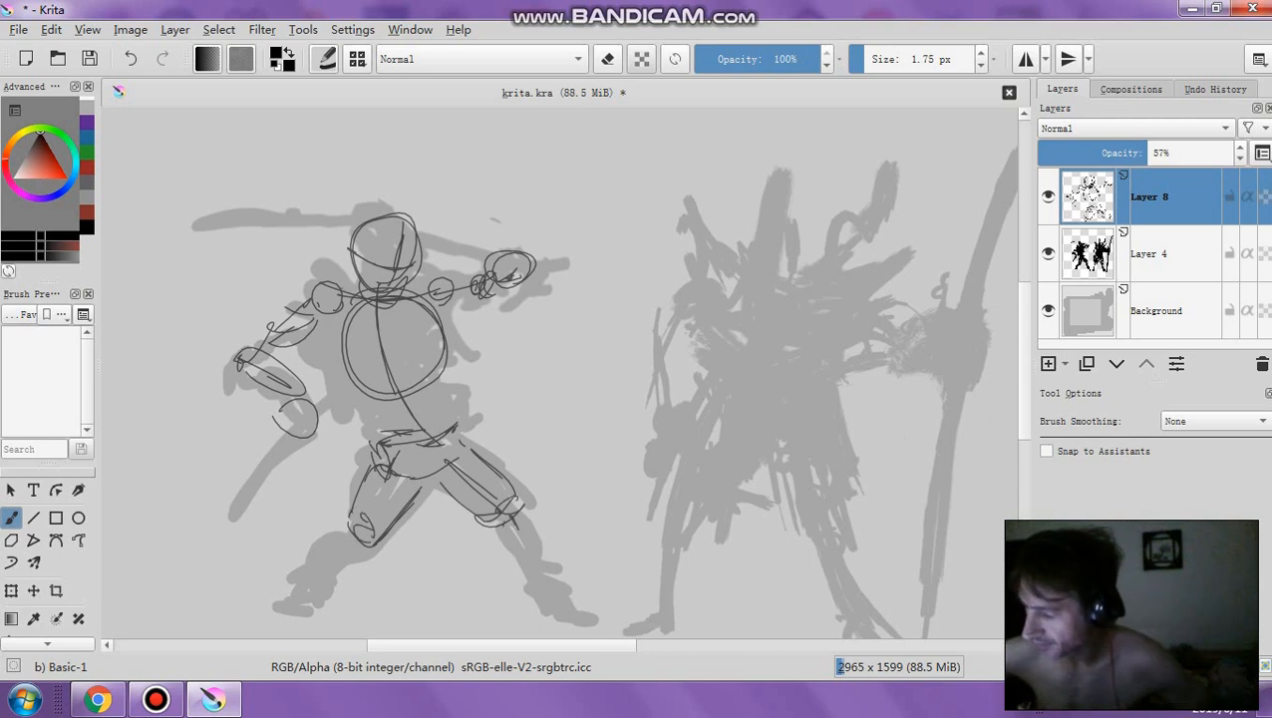
Sketch both lower legs and simple foot lines below the first warrior's knees
{"action": "left_click_drag", "start_coordinate": [517, 528], "coordinate": [538, 591]}
{"action": "mouse_move", "coordinate": [499, 522]}
{"action": "left_mouse_down"}
{"action": "mouse_move", "coordinate": [520, 586]}
{"action": "mouse_move", "coordinate": [549, 588]}
{"action": "mouse_move", "coordinate": [575, 618]}
{"action": "left_mouse_up"}
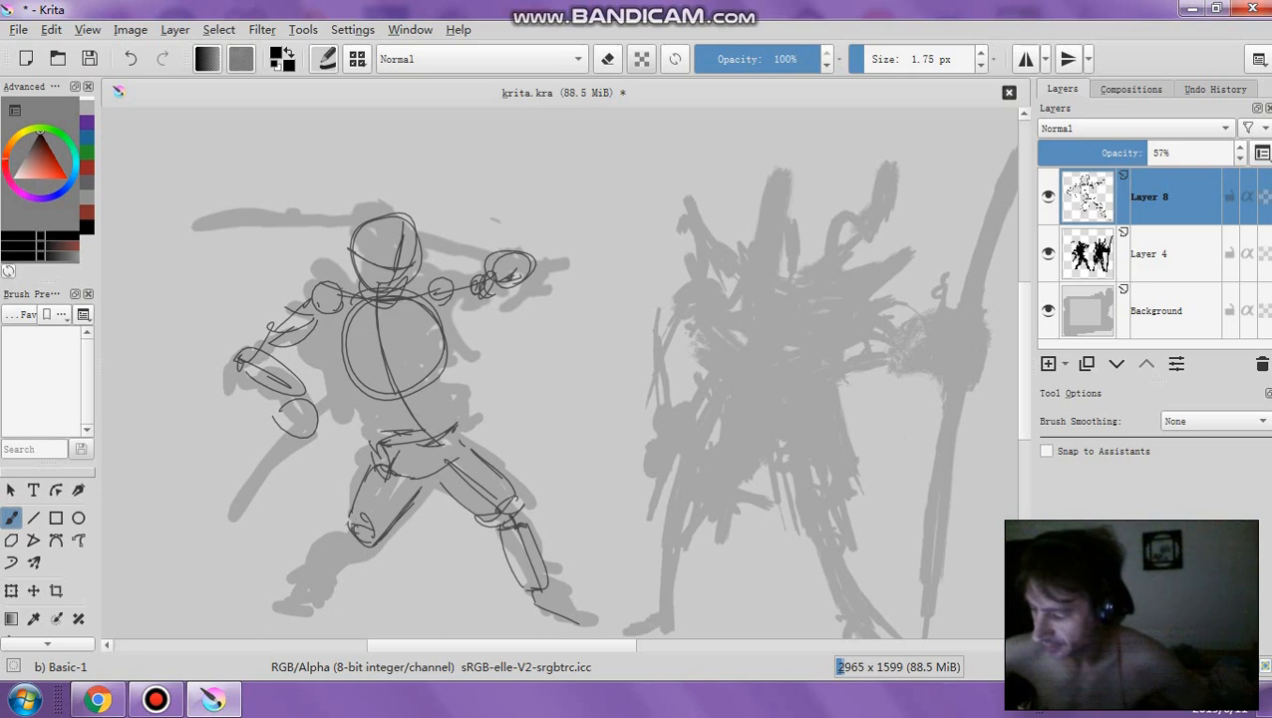
{"action": "left_click_drag", "start_coordinate": [345, 521], "coordinate": [299, 586]}
{"action": "left_click_drag", "start_coordinate": [359, 548], "coordinate": [327, 587]}
{"action": "left_click_drag", "start_coordinate": [349, 541], "coordinate": [321, 572]}
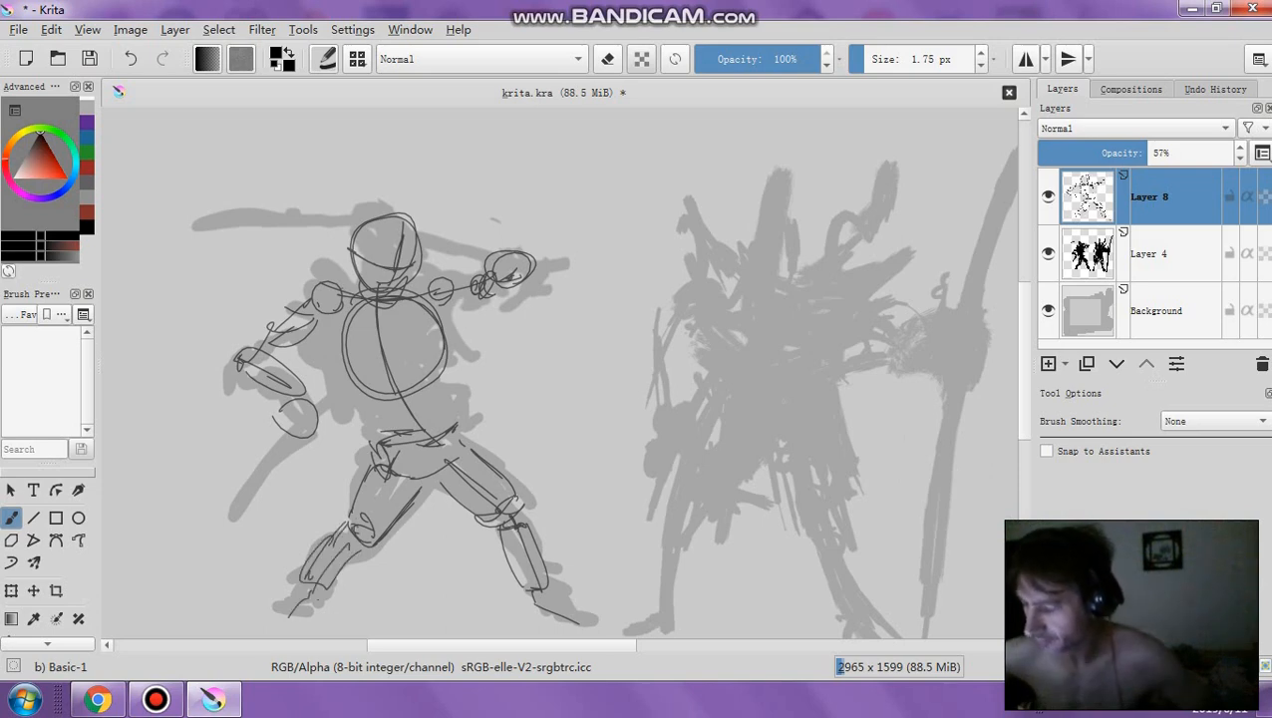
Connect the first warrior's shoulders and chest to the pelvis with contour lines along both sides of the torso
{"action": "left_click_drag", "start_coordinate": [351, 383], "coordinate": [373, 442]}
{"action": "left_click_drag", "start_coordinate": [347, 341], "coordinate": [345, 375]}
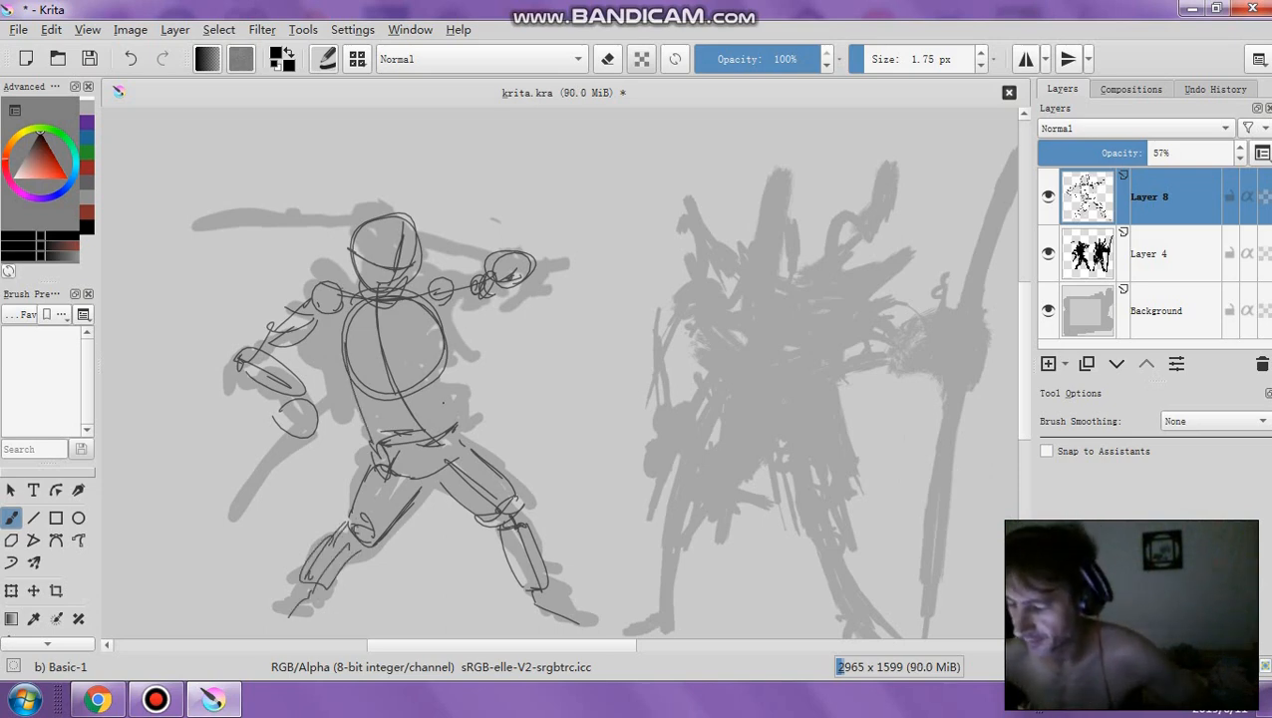
{"action": "left_click_drag", "start_coordinate": [434, 359], "coordinate": [451, 425]}
{"action": "left_click_drag", "start_coordinate": [339, 299], "coordinate": [327, 351]}
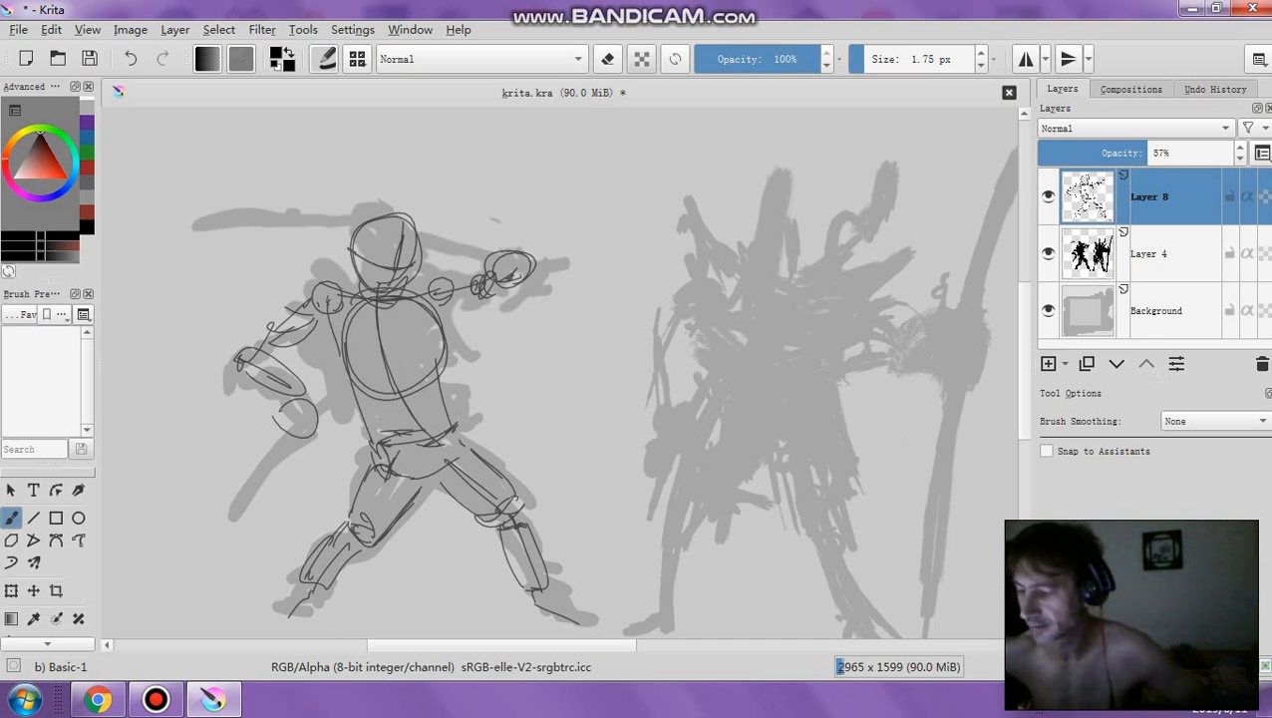
Sketch the raised sword's hilt and blade, and add a straight line for the second weapon below the lowered hand
{"action": "left_click_drag", "start_coordinate": [568, 291], "coordinate": [534, 271]}
{"action": "left_click_drag", "start_coordinate": [493, 251], "coordinate": [418, 239]}
{"action": "left_click_drag", "start_coordinate": [476, 259], "coordinate": [421, 245]}
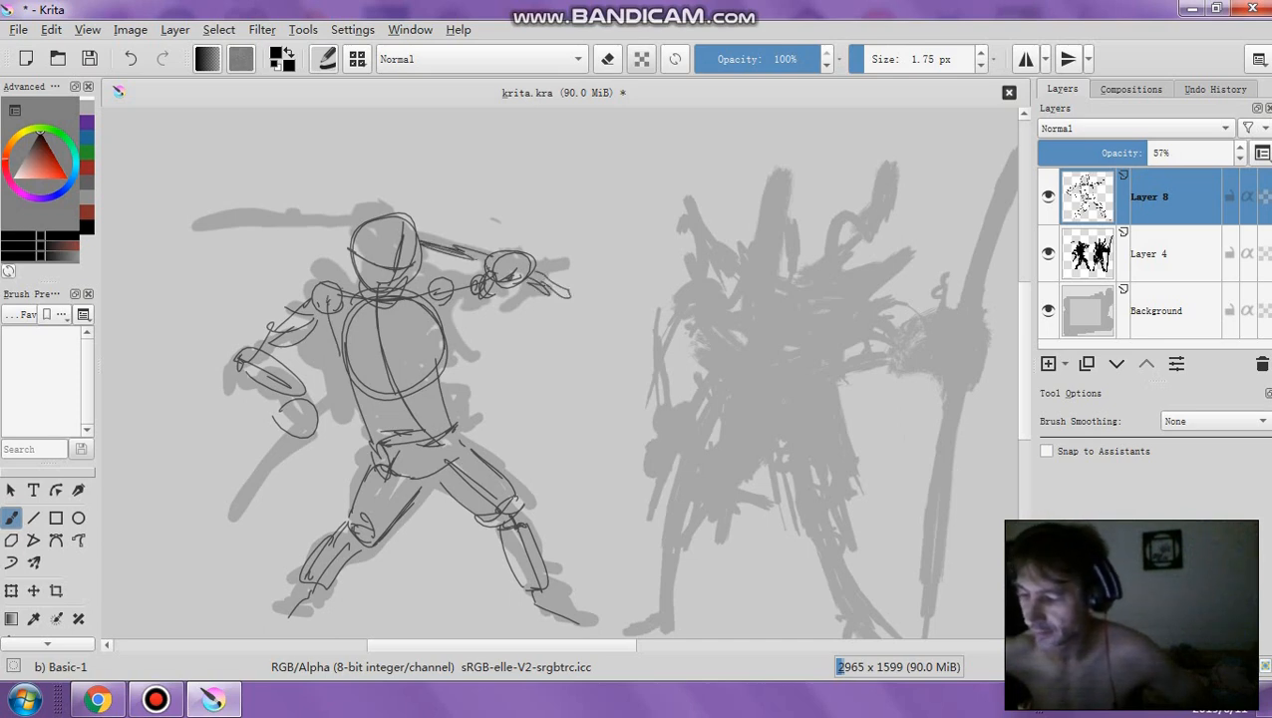
{"action": "left_click_drag", "start_coordinate": [277, 208], "coordinate": [349, 227]}
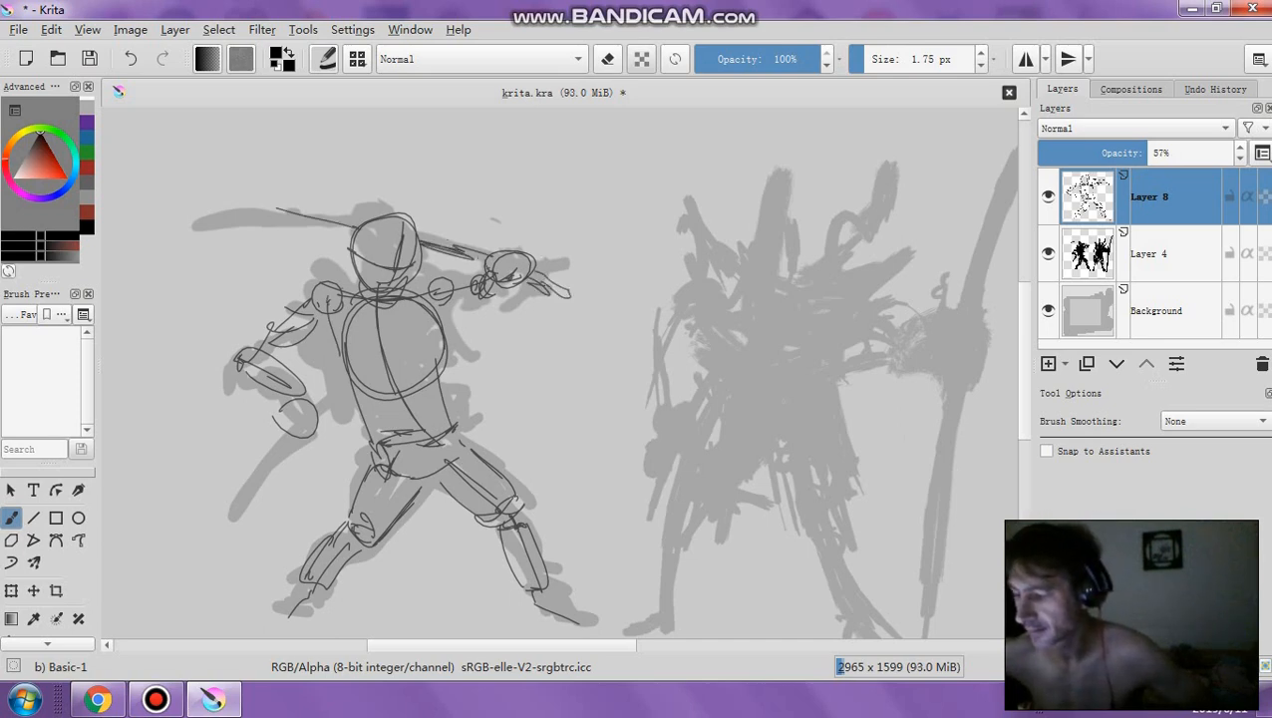
{"action": "mouse_move", "coordinate": [422, 246]}
{"action": "left_mouse_down"}
{"action": "mouse_move", "coordinate": [229, 201]}
{"action": "mouse_move", "coordinate": [195, 214]}
{"action": "left_mouse_up"}
{"action": "left_click_drag", "start_coordinate": [195, 216], "coordinate": [379, 241]}
{"action": "left_click_drag", "start_coordinate": [401, 244], "coordinate": [471, 260]}
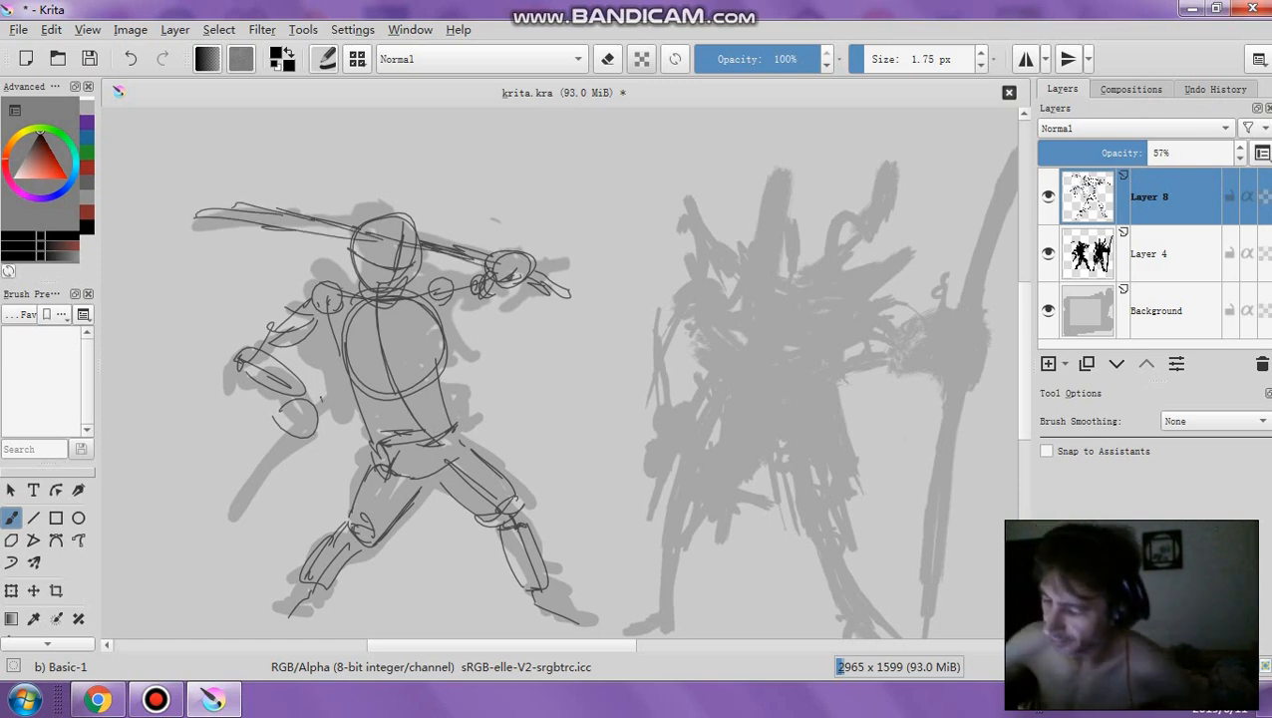
{"action": "mouse_move", "coordinate": [317, 409]}
{"action": "left_mouse_down"}
{"action": "mouse_move", "coordinate": [467, 282]}
{"action": "mouse_move", "coordinate": [222, 515]}
{"action": "left_mouse_up"}
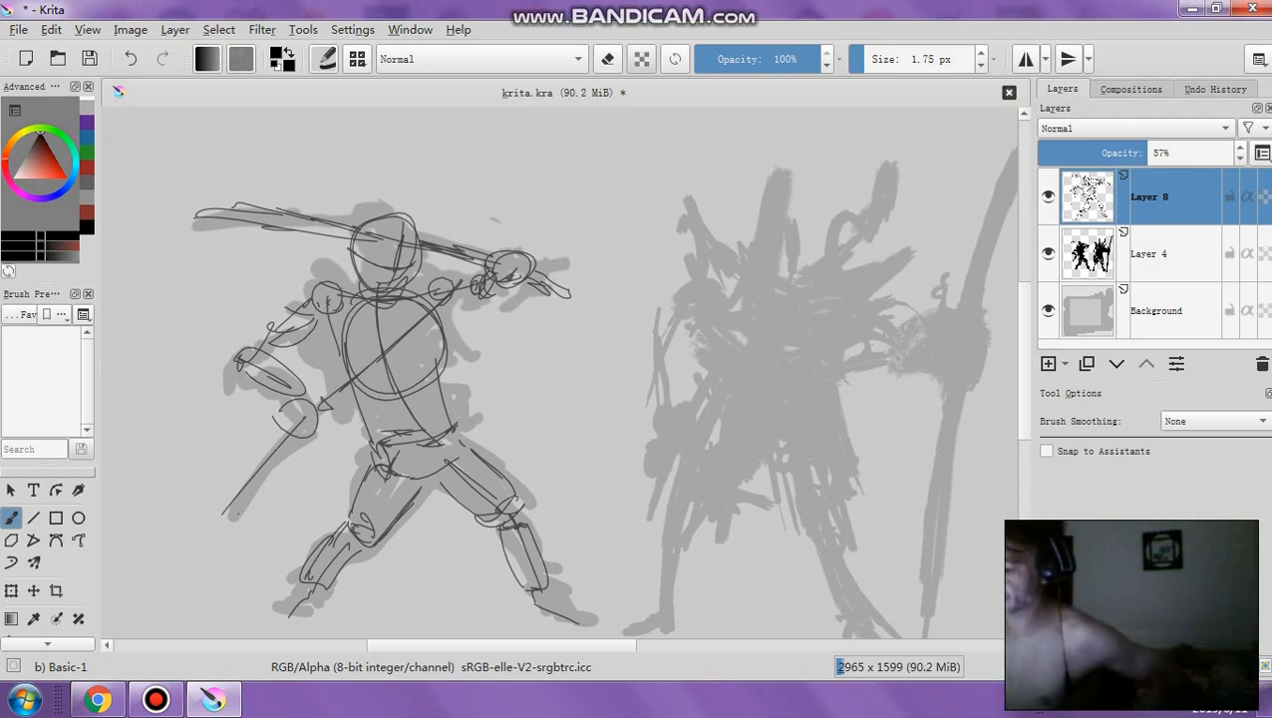
Toggle the silhouette and construction sketch layers on and off to compare them, leaving the silhouette layer hidden
{"action": "left_click", "coordinate": [1053, 255]}
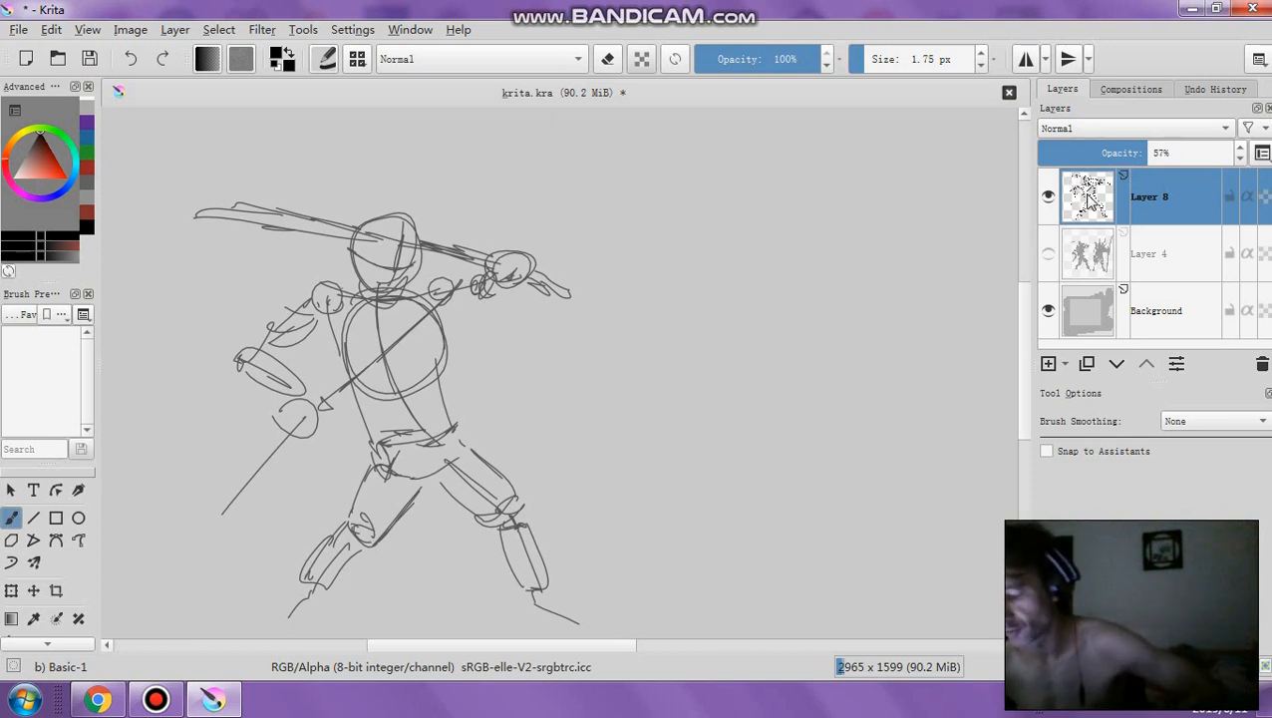
{"action": "left_click", "coordinate": [1047, 255]}
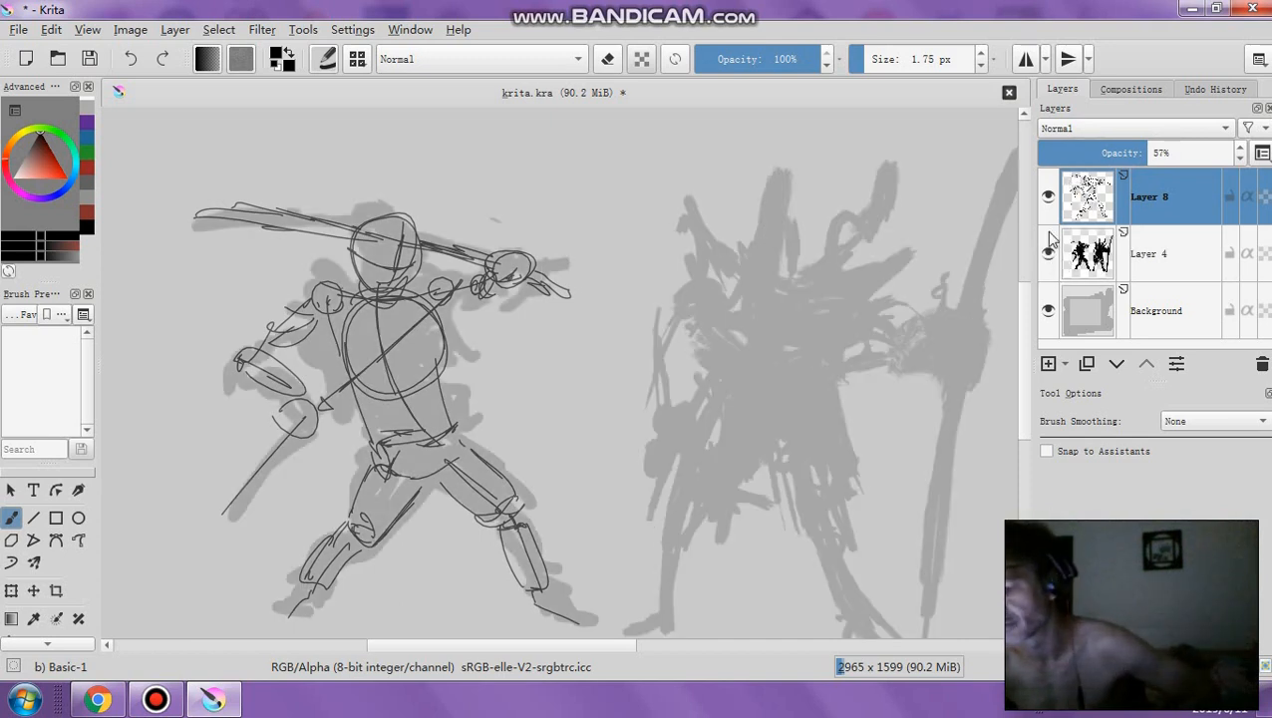
{"action": "left_click", "coordinate": [1048, 198]}
{"action": "left_click", "coordinate": [1048, 197]}
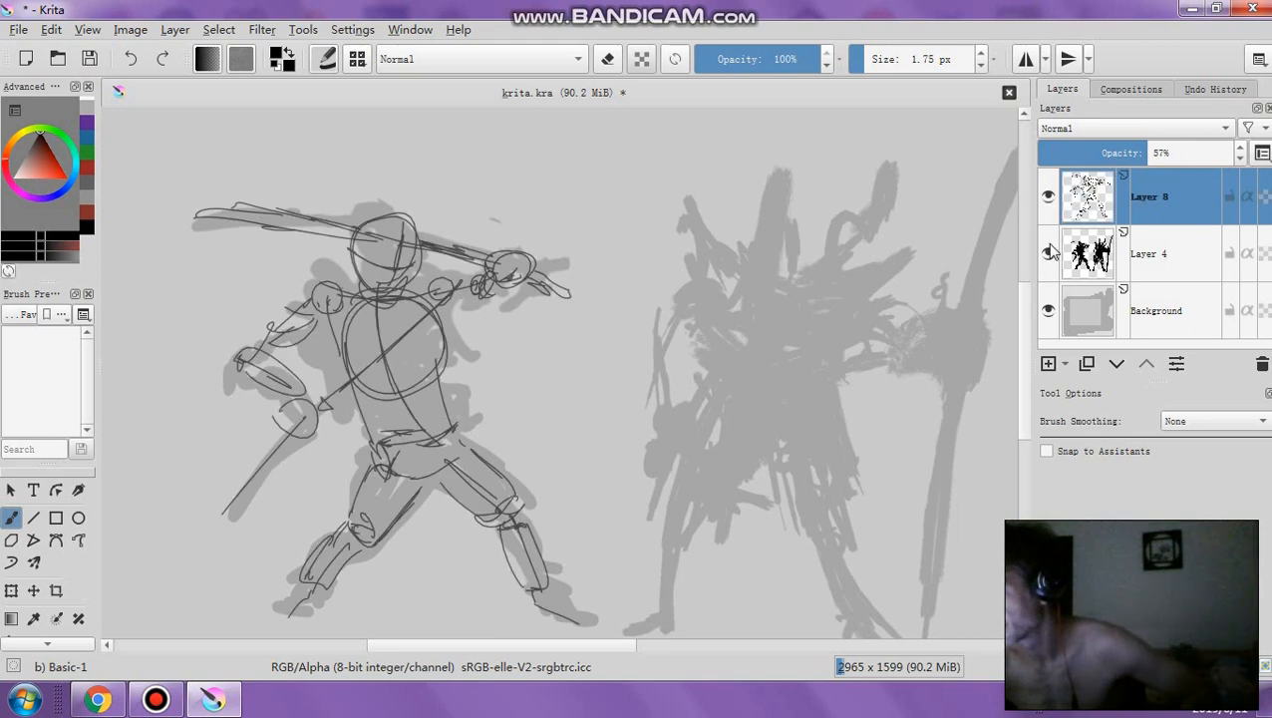
{"action": "left_click", "coordinate": [1048, 255]}
Fade the construction sketch layer to 12% opacity and add a new layer above it, with the brush size at 7.48 px
{"action": "left_click_drag", "start_coordinate": [1121, 151], "coordinate": [1064, 152]}
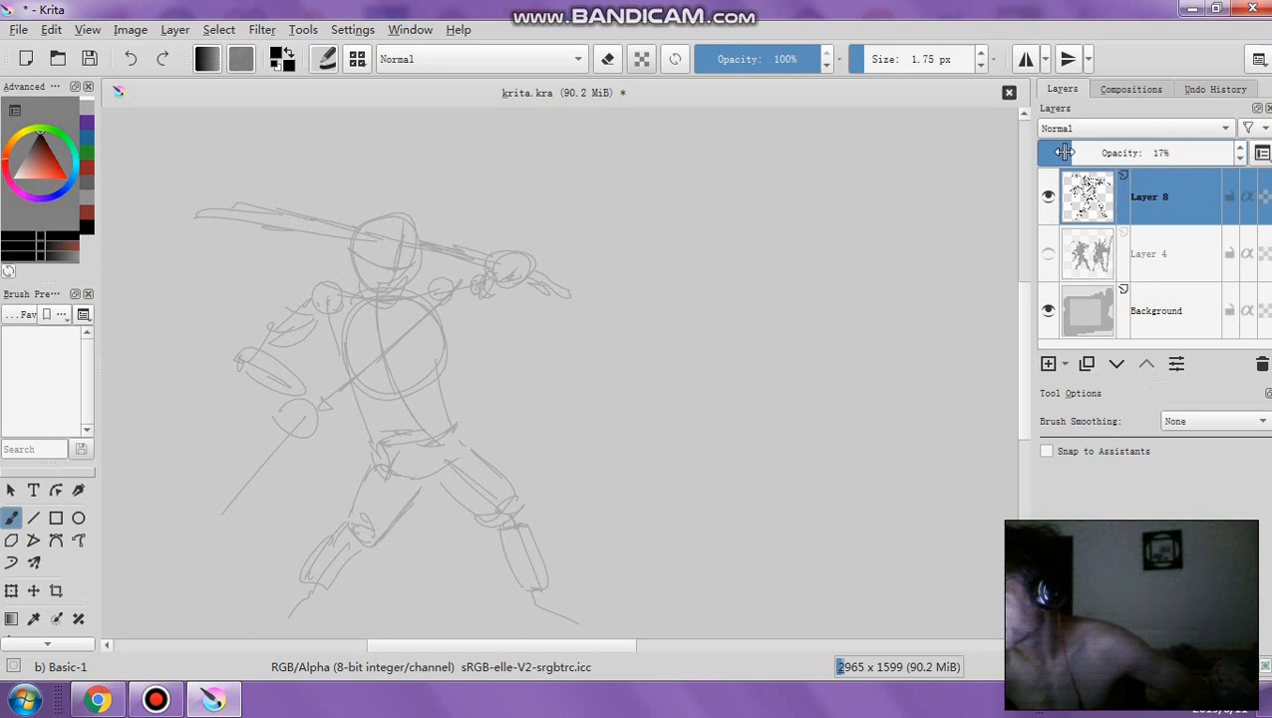
{"action": "left_click", "coordinate": [1048, 364]}
{"action": "left_click", "coordinate": [873, 62]}
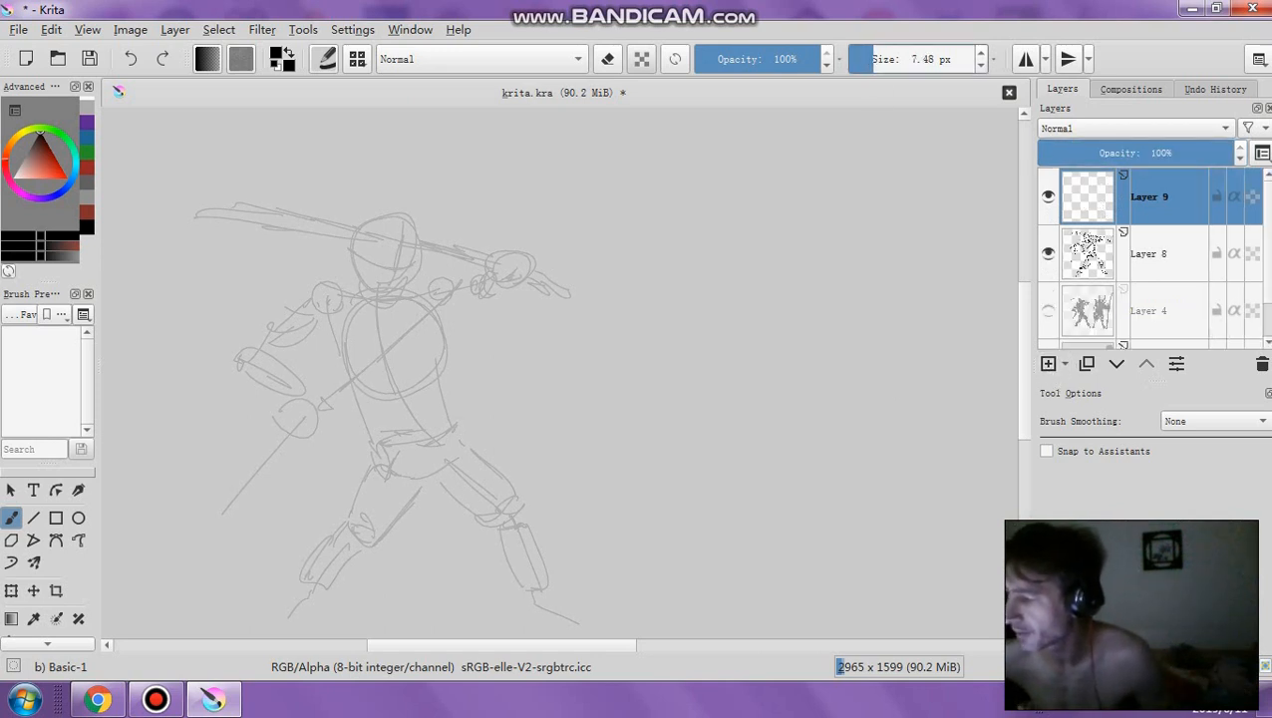
Draw the first warrior's pointed hat, face, both arms and raised sword in thick lines over the faded construction sketch
{"action": "mouse_move", "coordinate": [337, 236]}
{"action": "left_mouse_down"}
{"action": "mouse_move", "coordinate": [420, 268]}
{"action": "mouse_move", "coordinate": [381, 260]}
{"action": "mouse_move", "coordinate": [414, 227]}
{"action": "mouse_move", "coordinate": [368, 258]}
{"action": "mouse_move", "coordinate": [431, 251]}
{"action": "mouse_move", "coordinate": [455, 276]}
{"action": "left_mouse_up"}
{"action": "mouse_move", "coordinate": [377, 295]}
{"action": "left_mouse_down"}
{"action": "mouse_move", "coordinate": [390, 418]}
{"action": "mouse_move", "coordinate": [404, 295]}
{"action": "left_mouse_up"}
{"action": "mouse_move", "coordinate": [376, 283]}
{"action": "left_mouse_down"}
{"action": "mouse_move", "coordinate": [333, 287]}
{"action": "mouse_move", "coordinate": [454, 280]}
{"action": "left_mouse_up"}
{"action": "mouse_move", "coordinate": [346, 283]}
{"action": "left_mouse_down"}
{"action": "mouse_move", "coordinate": [311, 289]}
{"action": "mouse_move", "coordinate": [250, 343]}
{"action": "mouse_move", "coordinate": [270, 400]}
{"action": "mouse_move", "coordinate": [283, 353]}
{"action": "mouse_move", "coordinate": [331, 319]}
{"action": "left_mouse_up"}
{"action": "mouse_move", "coordinate": [411, 309]}
{"action": "left_mouse_down"}
{"action": "mouse_move", "coordinate": [487, 305]}
{"action": "mouse_move", "coordinate": [495, 276]}
{"action": "mouse_move", "coordinate": [512, 271]}
{"action": "left_mouse_up"}
{"action": "mouse_move", "coordinate": [482, 258]}
{"action": "left_mouse_down"}
{"action": "mouse_move", "coordinate": [435, 264]}
{"action": "mouse_move", "coordinate": [263, 212]}
{"action": "mouse_move", "coordinate": [321, 229]}
{"action": "left_mouse_up"}
Draw the first warrior's torso side, belt, rounded skirt and leg contours in thick lines over the construction sketch
{"action": "left_click_drag", "start_coordinate": [439, 316], "coordinate": [447, 397]}
{"action": "left_click_drag", "start_coordinate": [455, 398], "coordinate": [393, 406]}
{"action": "mouse_move", "coordinate": [386, 405]}
{"action": "left_mouse_down"}
{"action": "mouse_move", "coordinate": [437, 375]}
{"action": "mouse_move", "coordinate": [368, 405]}
{"action": "mouse_move", "coordinate": [381, 472]}
{"action": "left_mouse_up"}
{"action": "mouse_move", "coordinate": [401, 416]}
{"action": "left_mouse_down"}
{"action": "mouse_move", "coordinate": [384, 467]}
{"action": "mouse_move", "coordinate": [426, 477]}
{"action": "mouse_move", "coordinate": [349, 469]}
{"action": "left_mouse_up"}
{"action": "mouse_move", "coordinate": [349, 469]}
{"action": "left_mouse_down"}
{"action": "mouse_move", "coordinate": [455, 403]}
{"action": "mouse_move", "coordinate": [474, 451]}
{"action": "mouse_move", "coordinate": [529, 491]}
{"action": "left_mouse_up"}
{"action": "left_click_drag", "start_coordinate": [439, 495], "coordinate": [510, 573]}
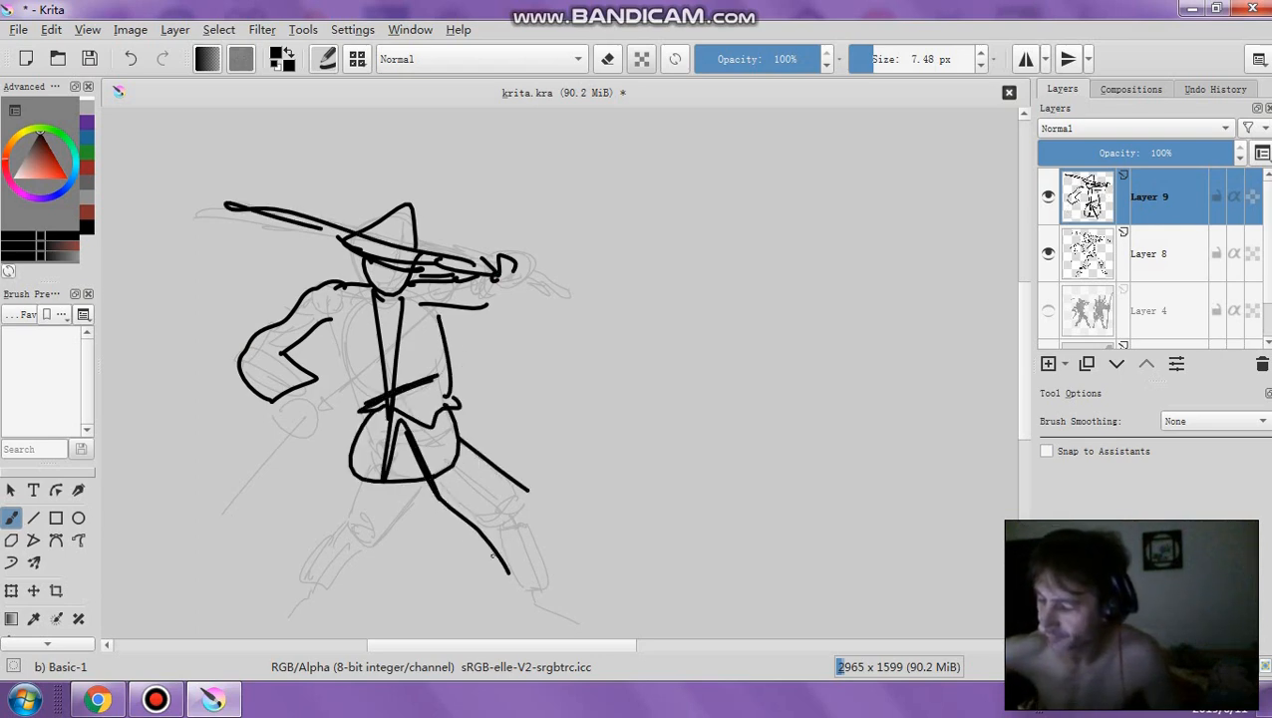
{"action": "left_click_drag", "start_coordinate": [397, 498], "coordinate": [348, 560]}
Delete the thick-line drawing layer and the construction sketch layer, and show the silhouette layer again
{"action": "left_click", "coordinate": [1261, 364]}
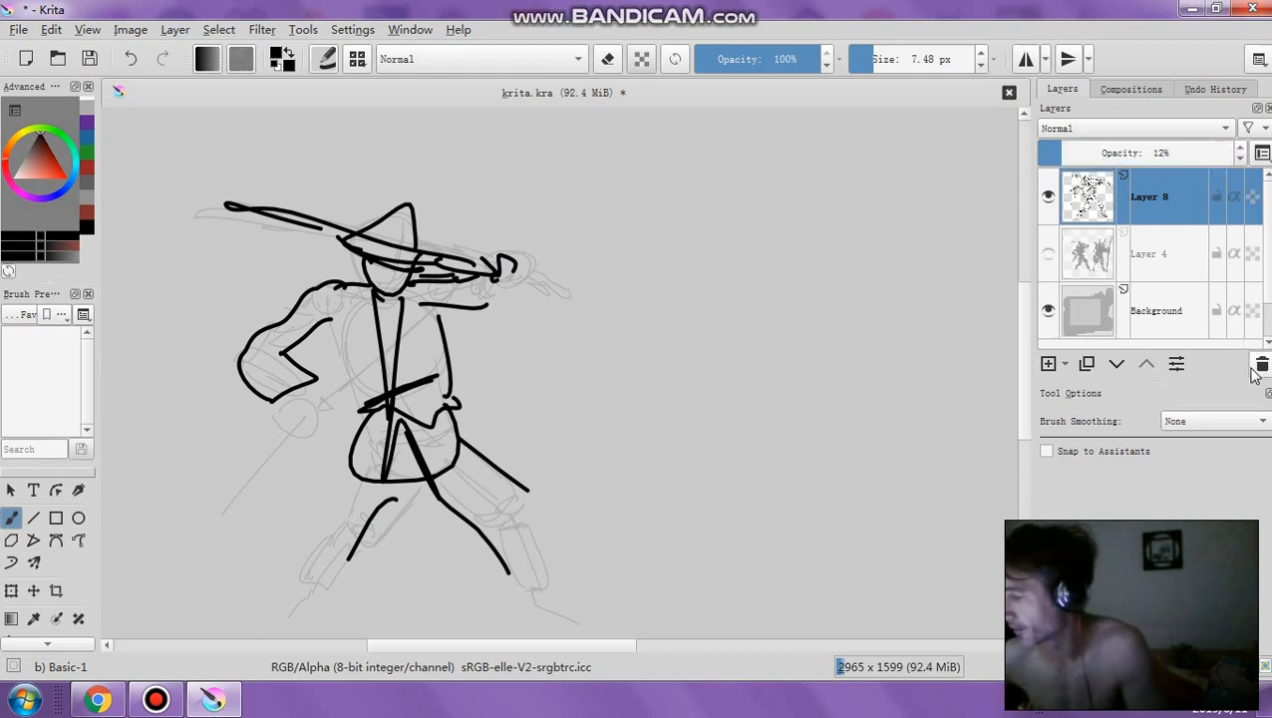
{"action": "left_click", "coordinate": [1261, 364]}
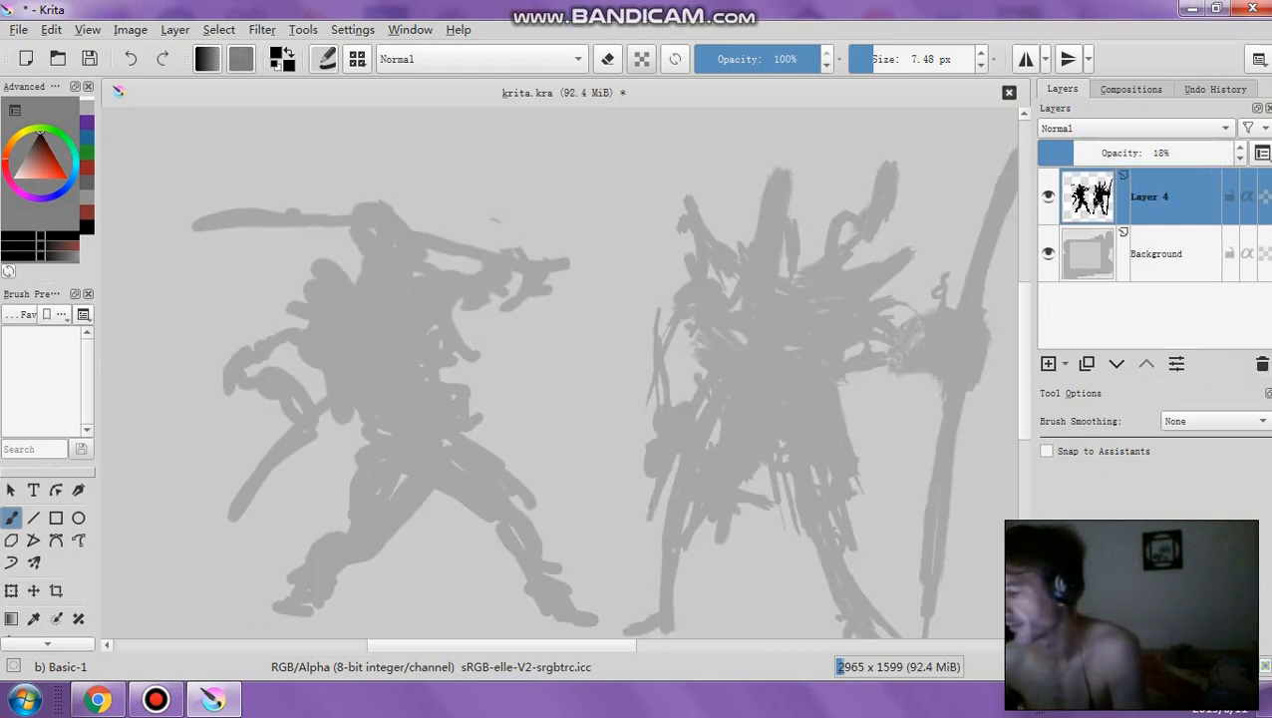
Add a new layer above the silhouettes at 64% opacity and set the brush size to 2.09 px
{"action": "left_click", "coordinate": [1048, 364]}
{"action": "left_click_drag", "start_coordinate": [1172, 152], "coordinate": [1163, 152]}
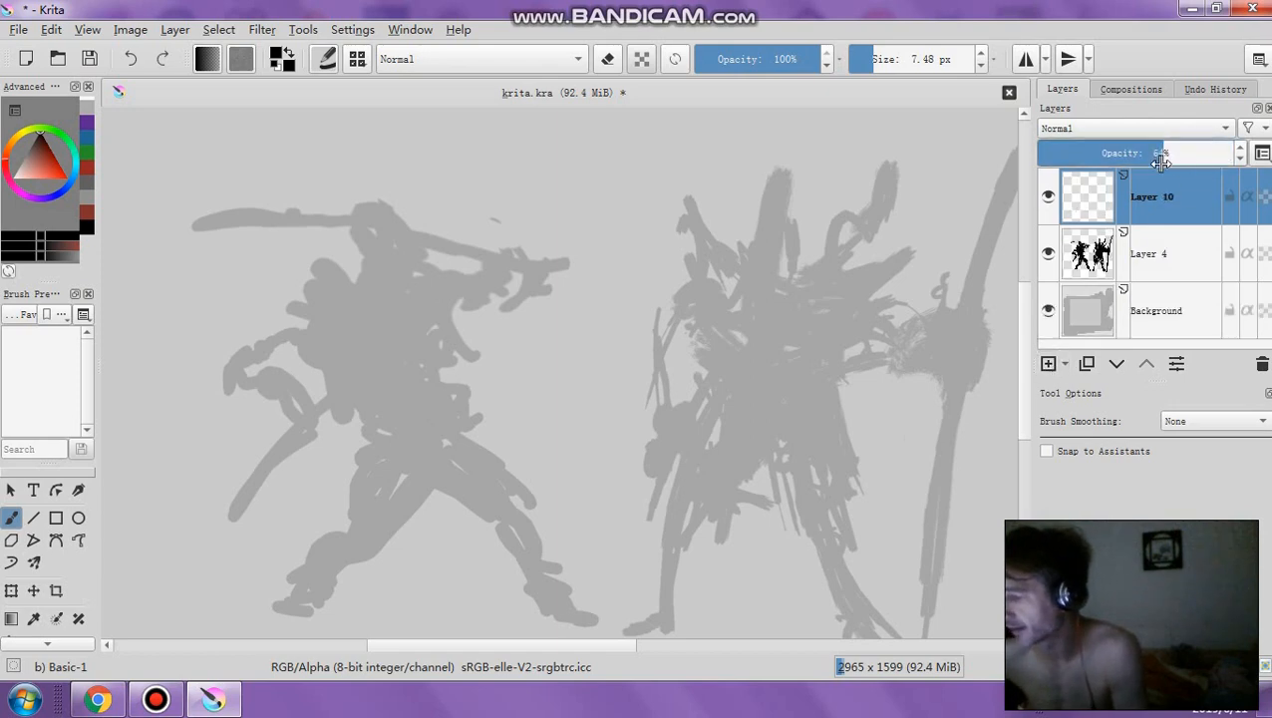
{"action": "left_click_drag", "start_coordinate": [911, 68], "coordinate": [854, 69]}
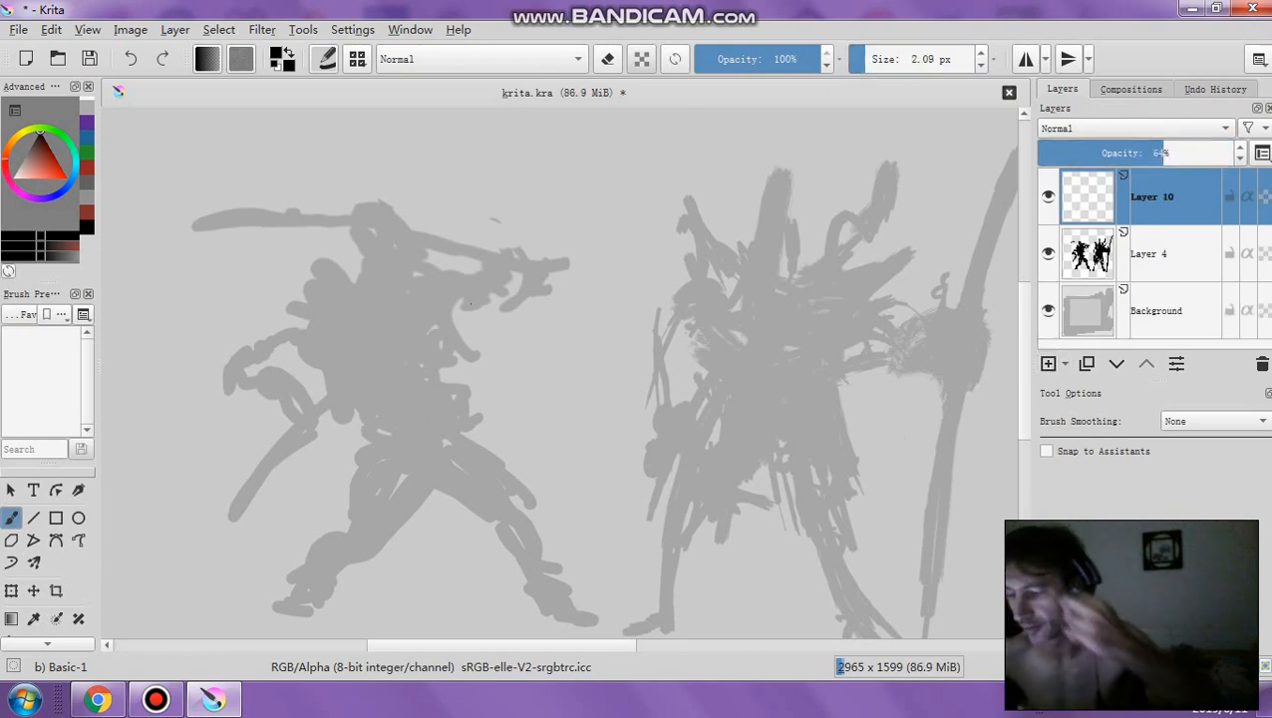
Sketch the first warrior's raised curved sword over the silhouette, with its long blade, guard, gripping hand and pointed handle
{"action": "mouse_move", "coordinate": [193, 227]}
{"action": "left_mouse_down"}
{"action": "mouse_move", "coordinate": [383, 231]}
{"action": "mouse_move", "coordinate": [236, 215]}
{"action": "left_mouse_up"}
{"action": "mouse_move", "coordinate": [218, 218]}
{"action": "left_mouse_down"}
{"action": "mouse_move", "coordinate": [260, 208]}
{"action": "mouse_move", "coordinate": [453, 233]}
{"action": "left_mouse_up"}
{"action": "mouse_move", "coordinate": [367, 229]}
{"action": "left_mouse_down"}
{"action": "mouse_move", "coordinate": [499, 253]}
{"action": "mouse_move", "coordinate": [494, 263]}
{"action": "left_mouse_up"}
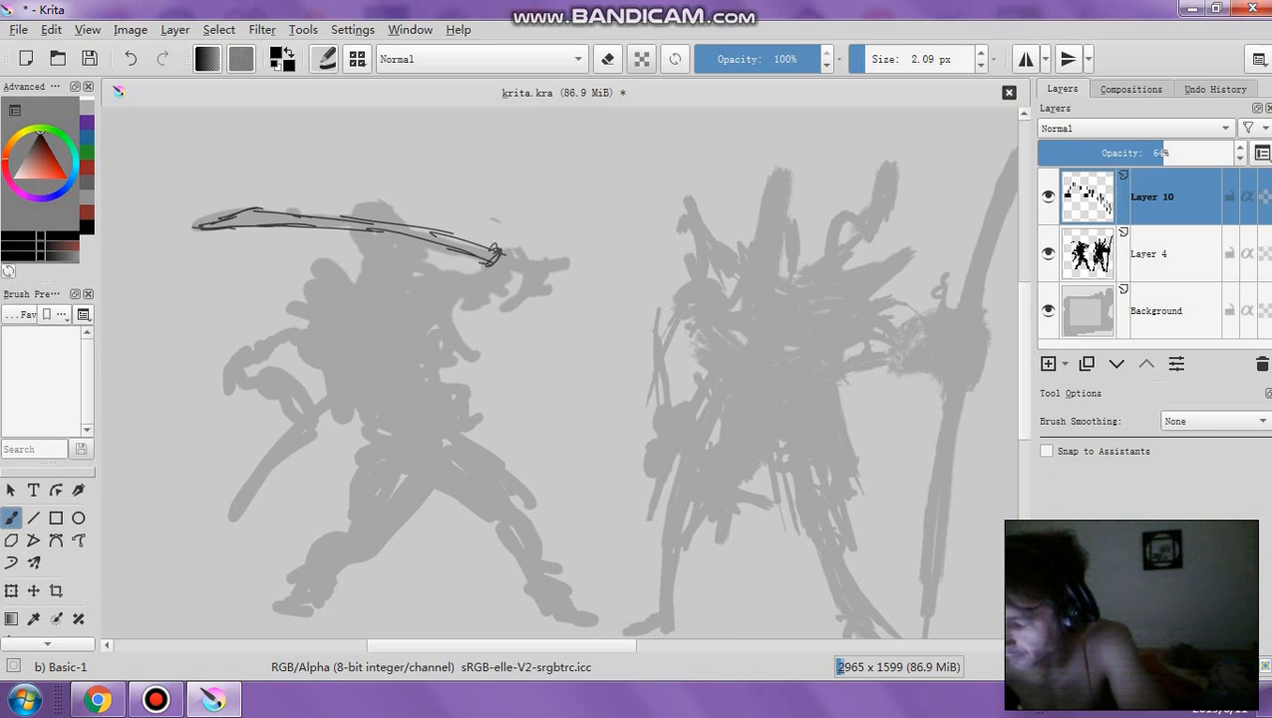
{"action": "mouse_move", "coordinate": [484, 265]}
{"action": "left_mouse_down"}
{"action": "mouse_move", "coordinate": [506, 289]}
{"action": "mouse_move", "coordinate": [508, 277]}
{"action": "left_mouse_up"}
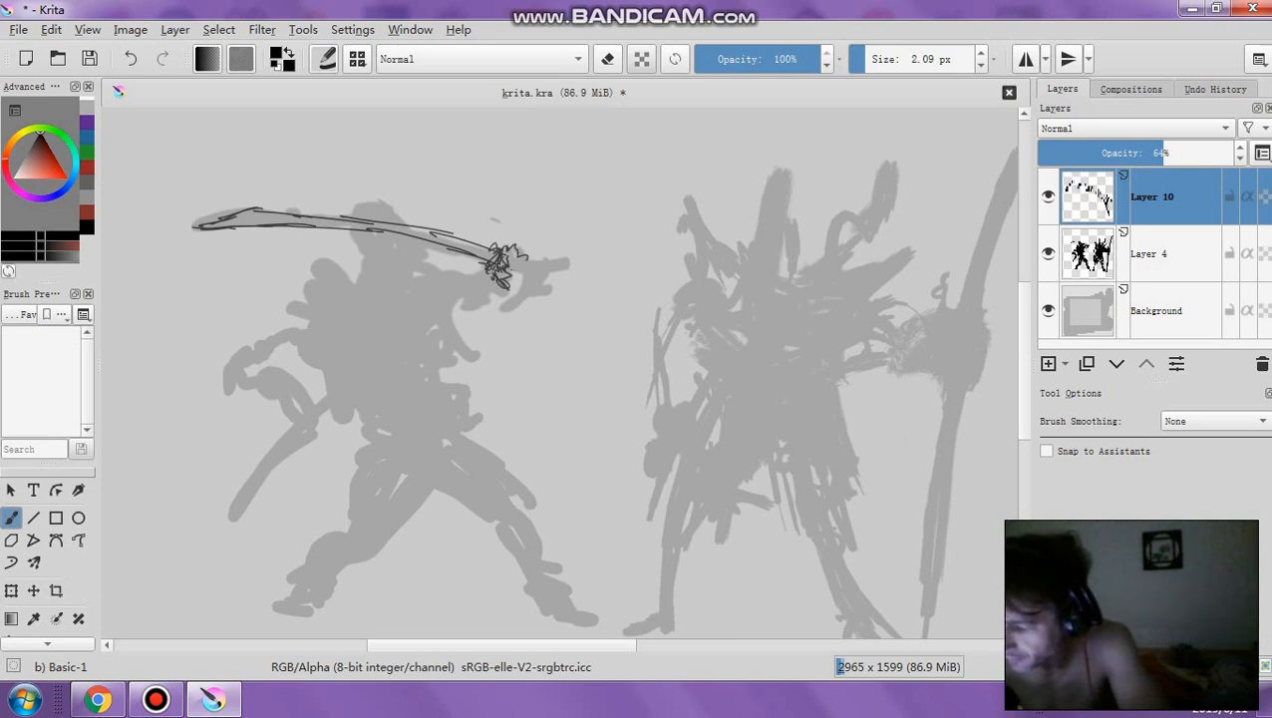
{"action": "mouse_move", "coordinate": [514, 262]}
{"action": "left_mouse_down"}
{"action": "mouse_move", "coordinate": [524, 282]}
{"action": "mouse_move", "coordinate": [585, 307]}
{"action": "mouse_move", "coordinate": [572, 298]}
{"action": "left_mouse_up"}
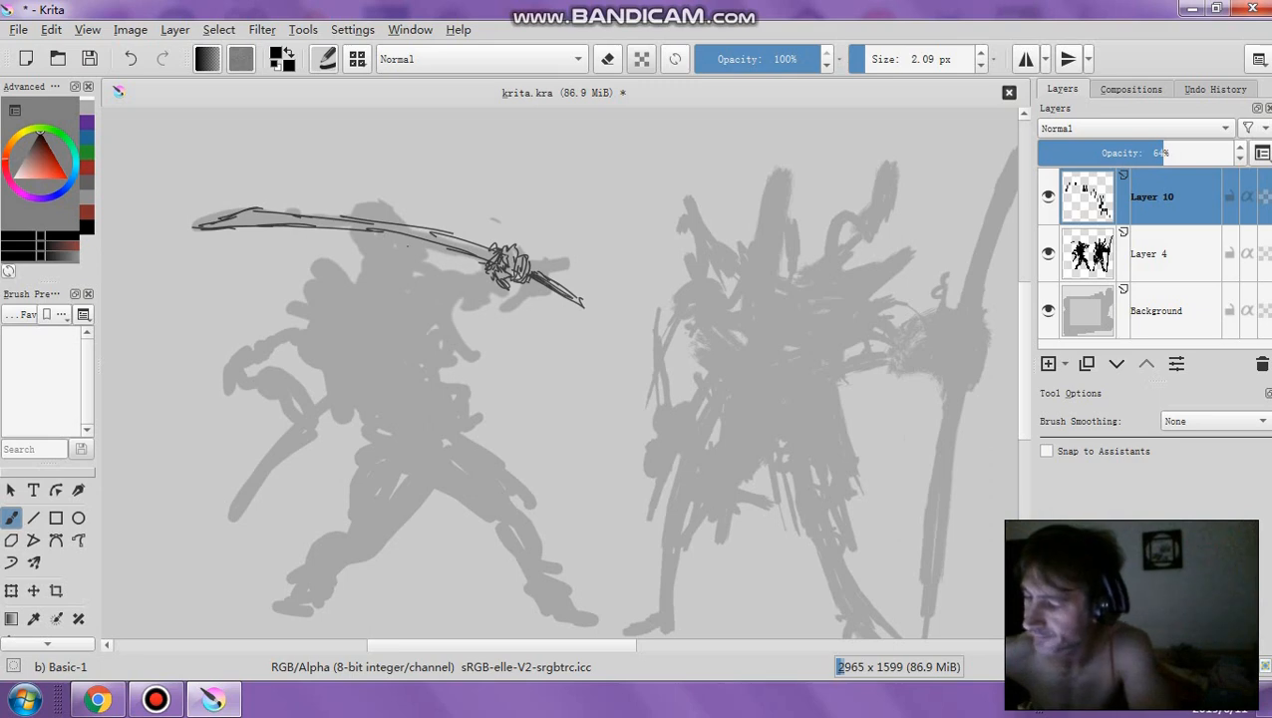
Sketch the first warrior's hat and face, and outline the vest's collar, shoulders, sides and front opening
{"action": "mouse_move", "coordinate": [421, 247]}
{"action": "left_mouse_down"}
{"action": "mouse_move", "coordinate": [383, 258]}
{"action": "mouse_move", "coordinate": [405, 255]}
{"action": "mouse_move", "coordinate": [399, 221]}
{"action": "mouse_move", "coordinate": [364, 285]}
{"action": "mouse_move", "coordinate": [392, 299]}
{"action": "mouse_move", "coordinate": [408, 290]}
{"action": "left_mouse_up"}
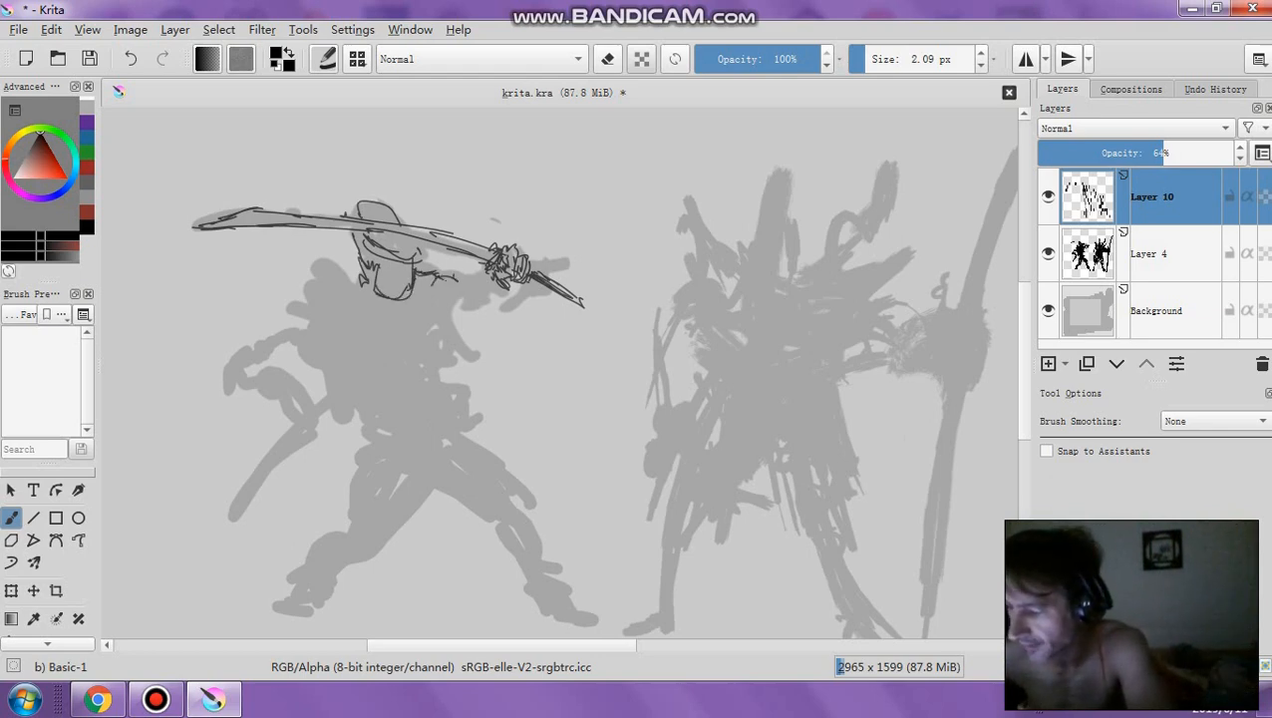
{"action": "left_click_drag", "start_coordinate": [454, 290], "coordinate": [473, 361]}
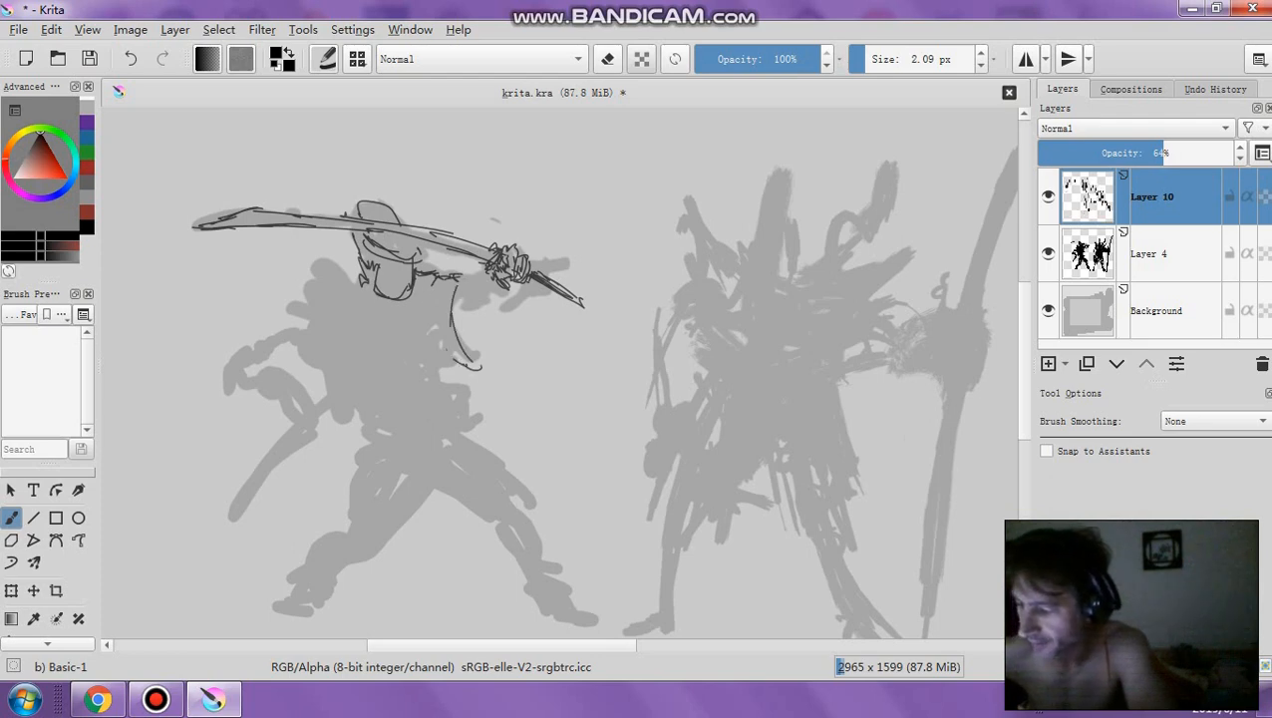
{"action": "left_click_drag", "start_coordinate": [441, 312], "coordinate": [450, 346]}
{"action": "mouse_move", "coordinate": [360, 279]}
{"action": "left_mouse_down"}
{"action": "mouse_move", "coordinate": [326, 276]}
{"action": "mouse_move", "coordinate": [321, 349]}
{"action": "left_mouse_up"}
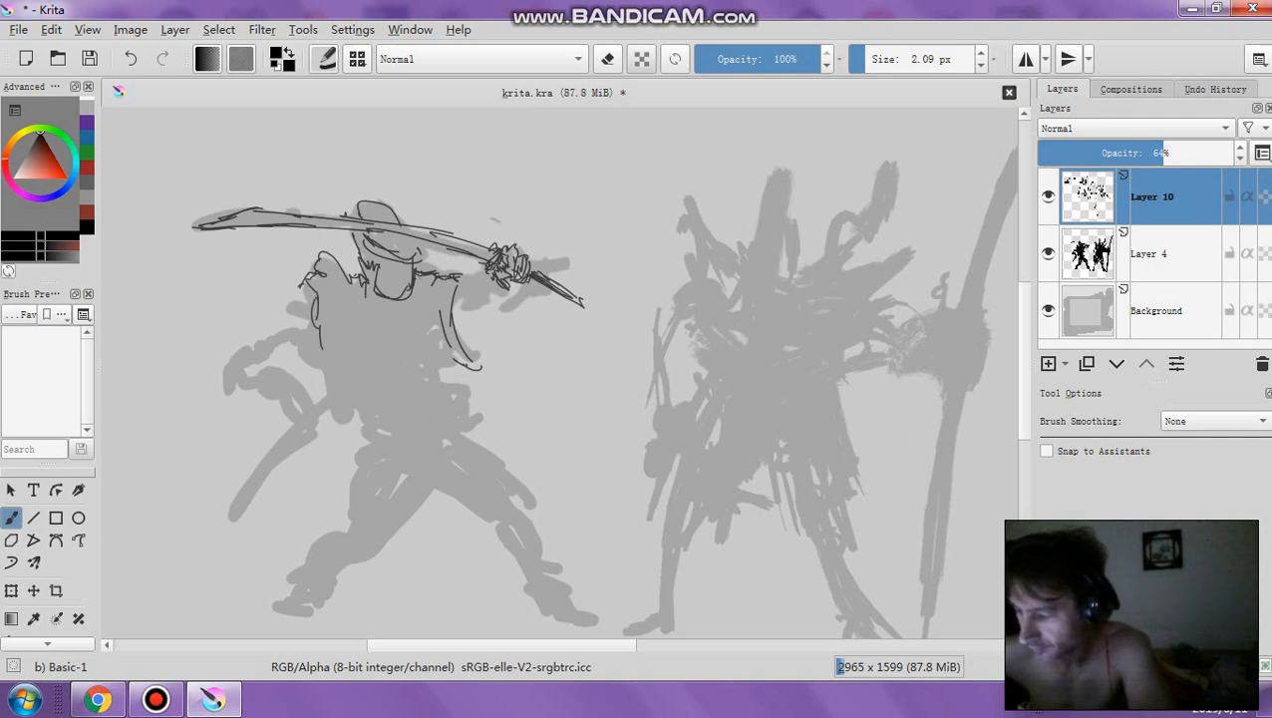
{"action": "left_click_drag", "start_coordinate": [416, 275], "coordinate": [412, 353]}
{"action": "left_click_drag", "start_coordinate": [370, 288], "coordinate": [365, 338]}
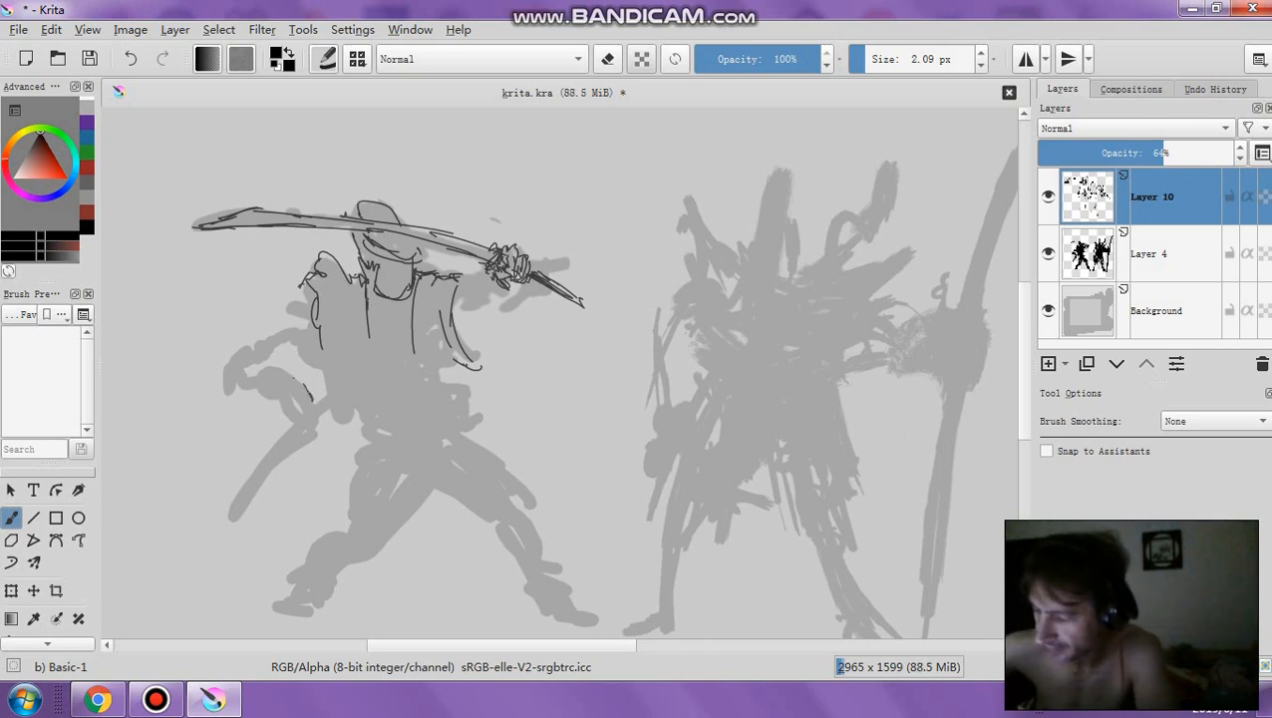
Sketch the first warrior's lowered forearm and hand gripping a second sword with its handle and broad downward blade
{"action": "left_click_drag", "start_coordinate": [279, 377], "coordinate": [289, 380]}
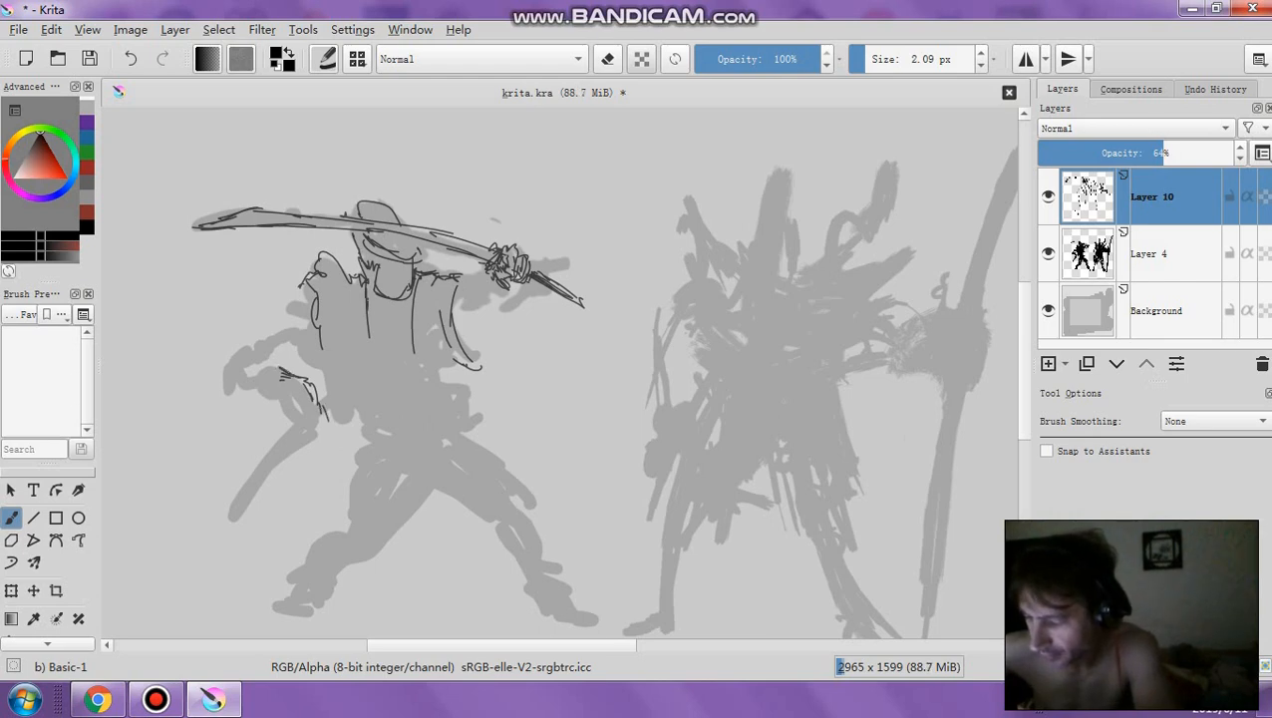
{"action": "mouse_move", "coordinate": [269, 358]}
{"action": "left_mouse_down"}
{"action": "mouse_move", "coordinate": [293, 374]}
{"action": "mouse_move", "coordinate": [275, 397]}
{"action": "mouse_move", "coordinate": [305, 407]}
{"action": "mouse_move", "coordinate": [289, 393]}
{"action": "left_mouse_up"}
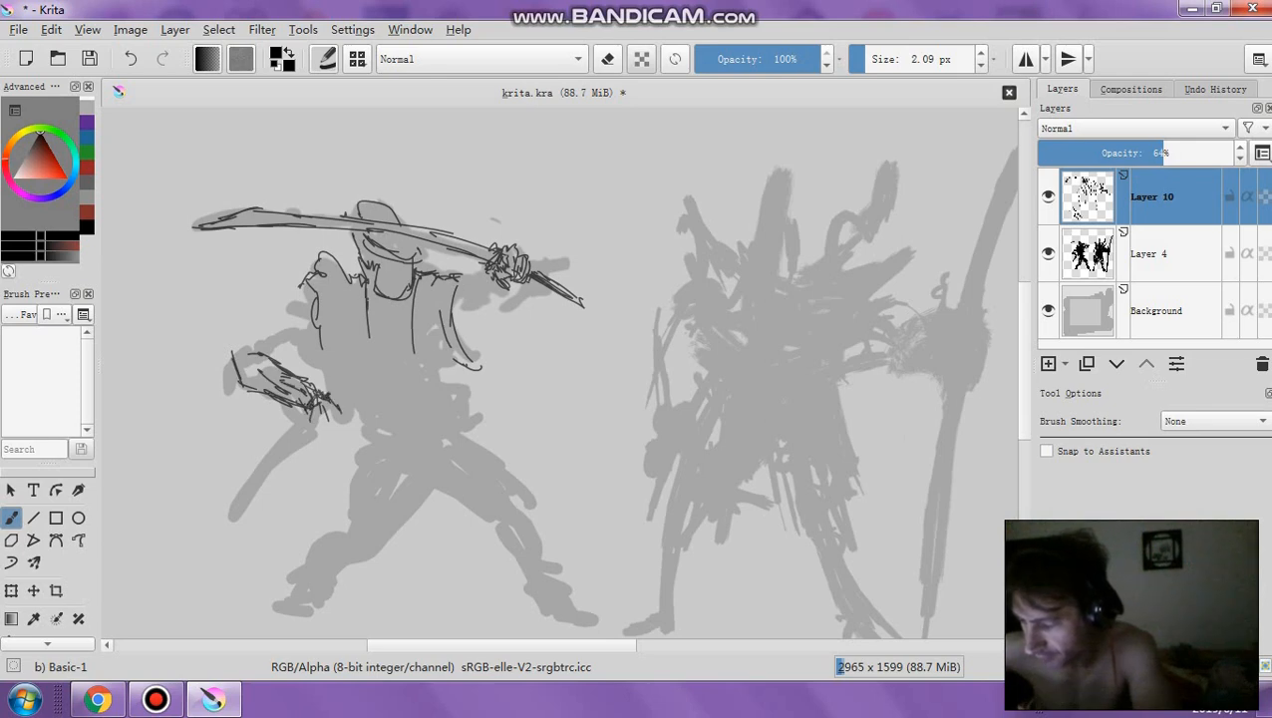
{"action": "left_click_drag", "start_coordinate": [310, 416], "coordinate": [317, 429]}
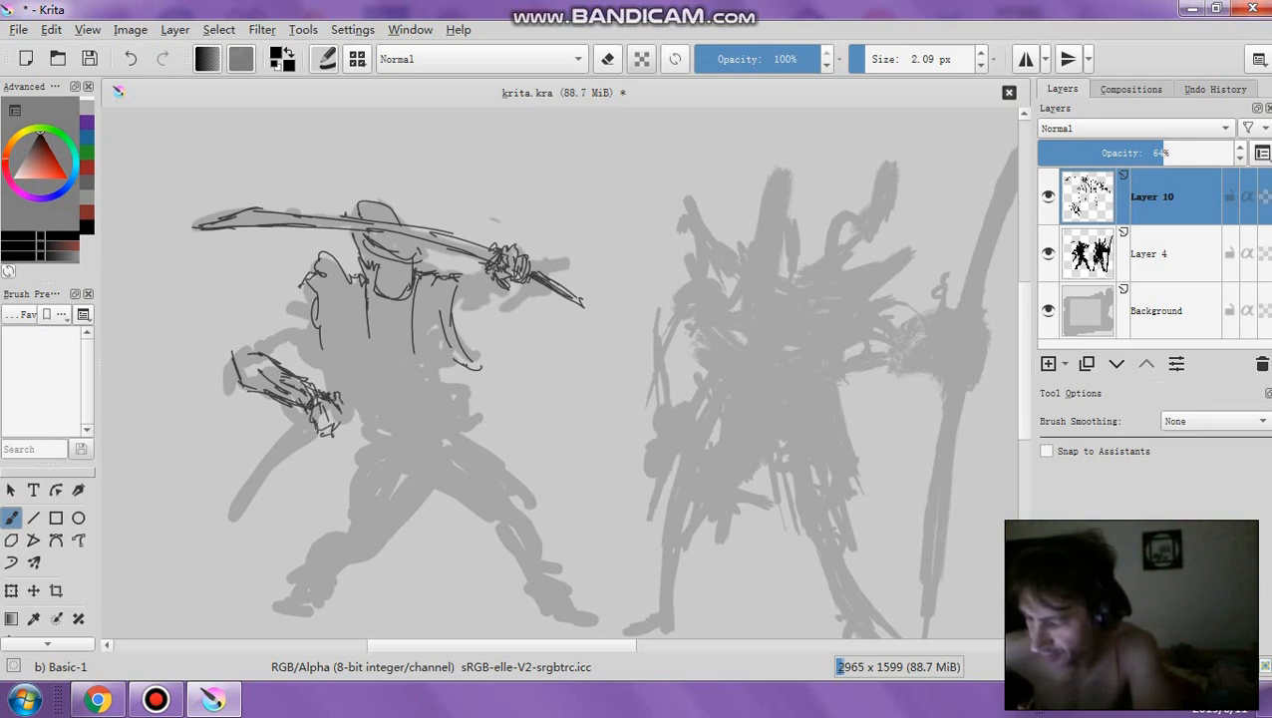
{"action": "mouse_move", "coordinate": [361, 363]}
{"action": "left_mouse_down"}
{"action": "mouse_move", "coordinate": [341, 413]}
{"action": "mouse_move", "coordinate": [361, 365]}
{"action": "mouse_move", "coordinate": [375, 373]}
{"action": "mouse_move", "coordinate": [225, 511]}
{"action": "mouse_move", "coordinate": [232, 544]}
{"action": "mouse_move", "coordinate": [299, 464]}
{"action": "mouse_move", "coordinate": [252, 518]}
{"action": "left_mouse_up"}
{"action": "left_click_drag", "start_coordinate": [321, 328], "coordinate": [326, 359]}
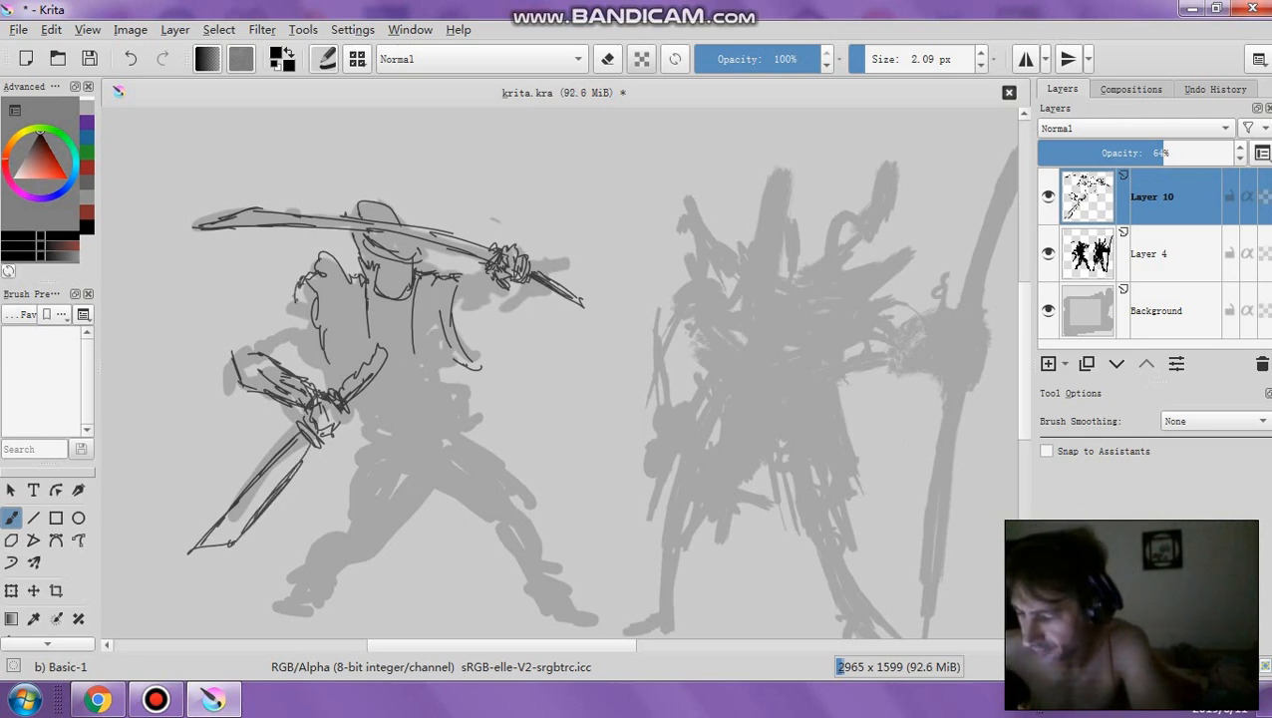
Sketch the upper arm and elbow connecting the first warrior's shoulder to the lowered forearm
{"action": "mouse_move", "coordinate": [295, 283]}
{"action": "left_mouse_down"}
{"action": "mouse_move", "coordinate": [287, 311]}
{"action": "mouse_move", "coordinate": [267, 319]}
{"action": "left_mouse_up"}
{"action": "mouse_move", "coordinate": [280, 311]}
{"action": "left_mouse_down"}
{"action": "mouse_move", "coordinate": [260, 326]}
{"action": "mouse_move", "coordinate": [266, 317]}
{"action": "left_mouse_up"}
{"action": "mouse_move", "coordinate": [281, 331]}
{"action": "left_mouse_down"}
{"action": "mouse_move", "coordinate": [310, 311]}
{"action": "mouse_move", "coordinate": [273, 372]}
{"action": "mouse_move", "coordinate": [291, 403]}
{"action": "left_mouse_up"}
{"action": "left_click_drag", "start_coordinate": [291, 341], "coordinate": [280, 365]}
{"action": "mouse_move", "coordinate": [299, 405]}
{"action": "left_mouse_down"}
{"action": "mouse_move", "coordinate": [288, 415]}
{"action": "mouse_move", "coordinate": [278, 404]}
{"action": "left_mouse_up"}
{"action": "left_click_drag", "start_coordinate": [283, 359], "coordinate": [245, 389]}
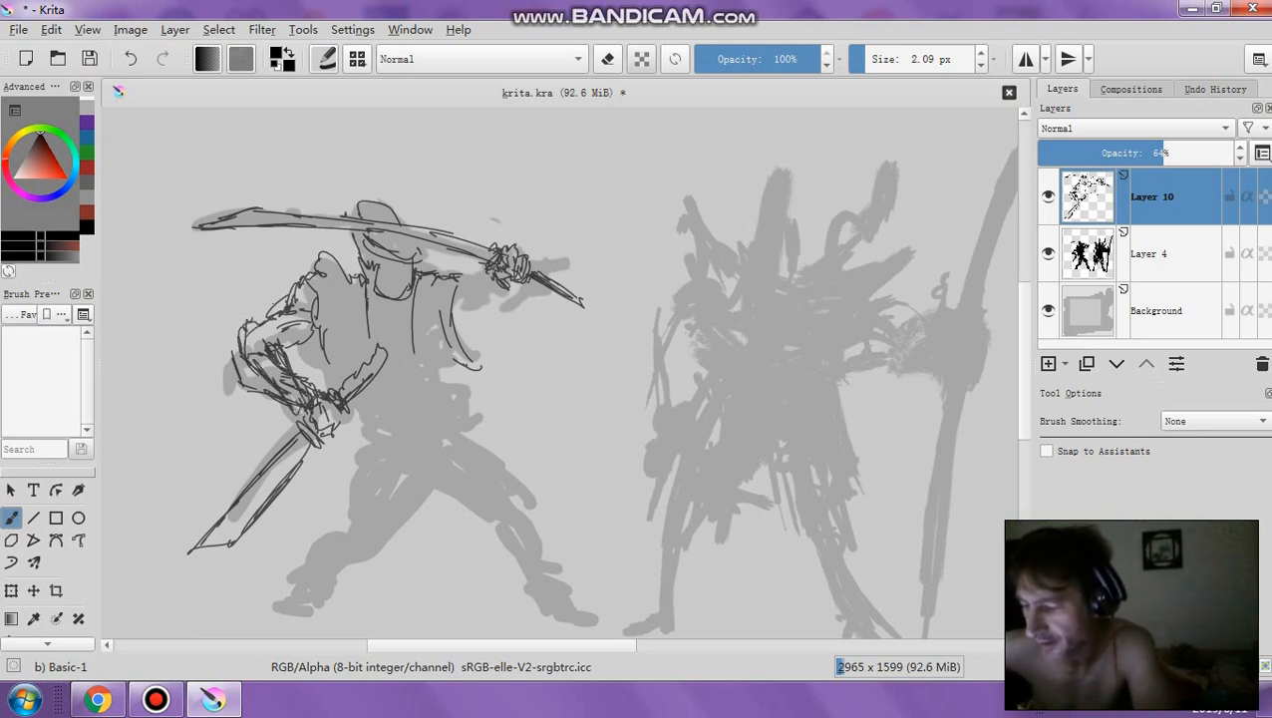
Erase the stray lines around the lowered arm's elbow with an 11.48 px eraser, and return to painting mode
{"action": "left_click", "coordinate": [331, 62]}
{"action": "left_click", "coordinate": [614, 67]}
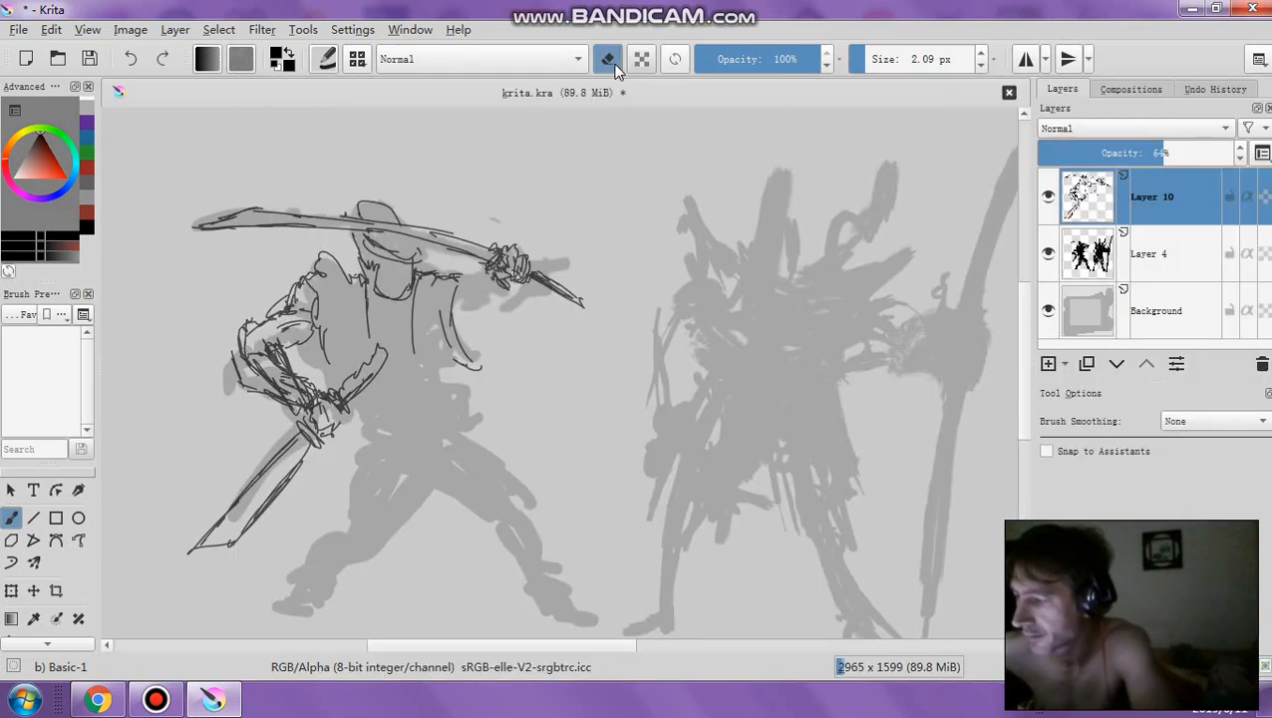
{"action": "left_click", "coordinate": [890, 61]}
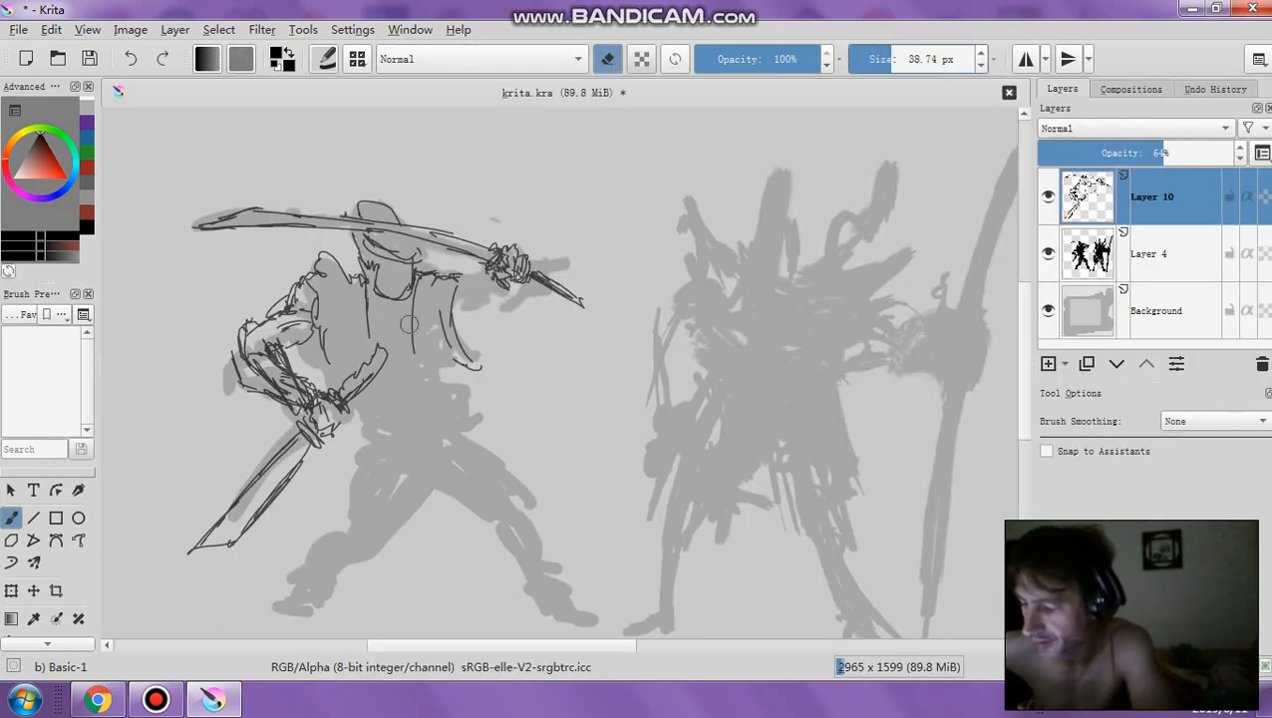
{"action": "left_click", "coordinate": [874, 61]}
{"action": "mouse_move", "coordinate": [263, 358]}
{"action": "left_mouse_down"}
{"action": "mouse_move", "coordinate": [279, 365]}
{"action": "mouse_move", "coordinate": [245, 334]}
{"action": "mouse_move", "coordinate": [254, 323]}
{"action": "left_mouse_up"}
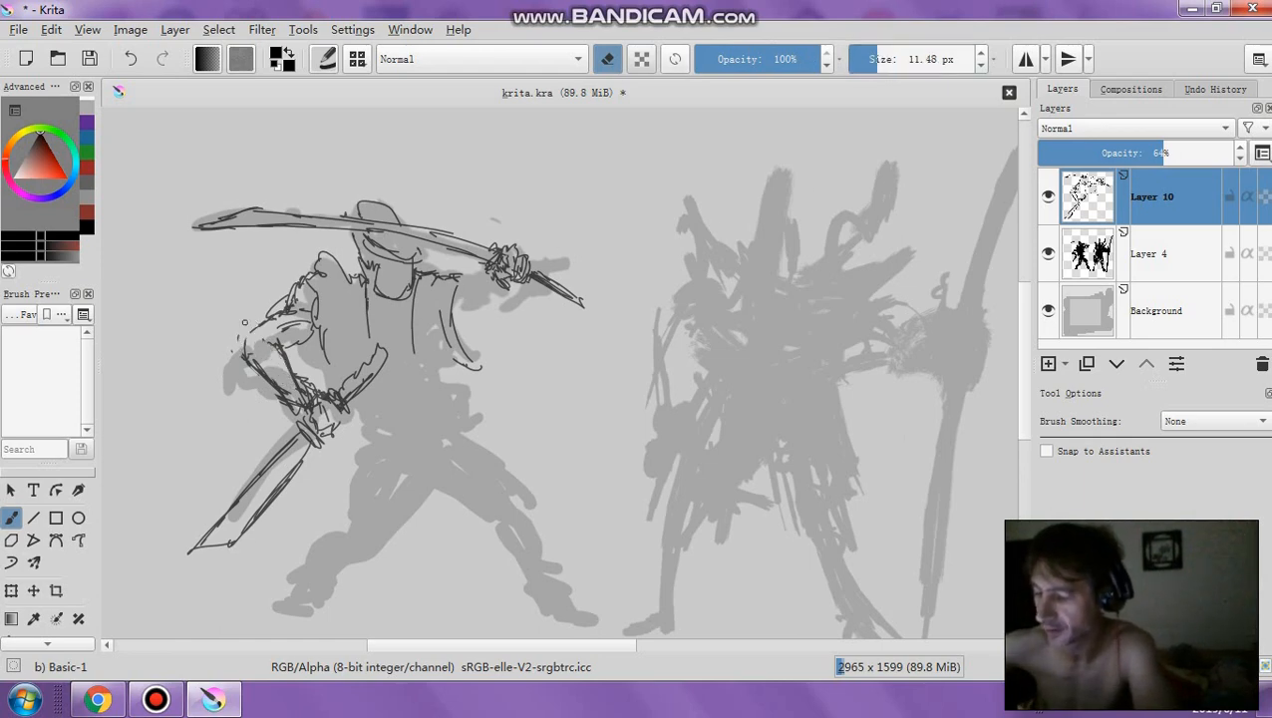
{"action": "left_click", "coordinate": [610, 63]}
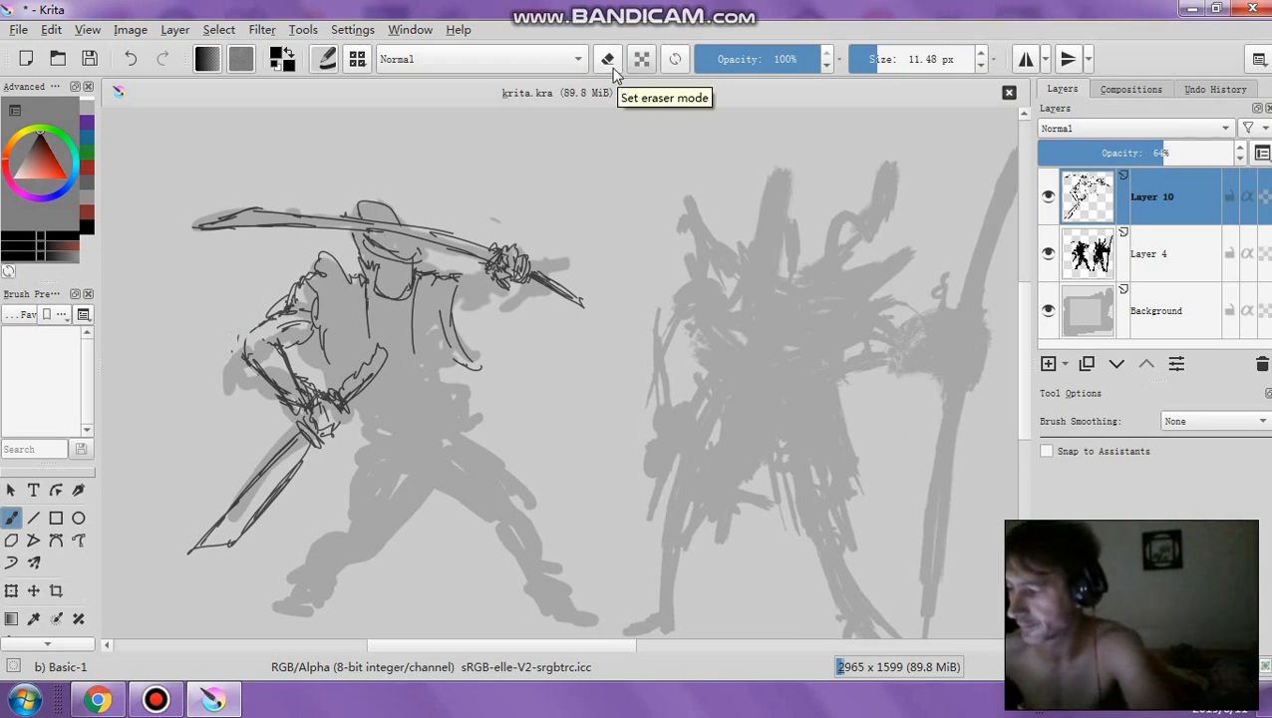
Reinforce the vest's side and collar lines on the first warrior's chest with heavier 6.65 px strokes
{"action": "left_click", "coordinate": [867, 61]}
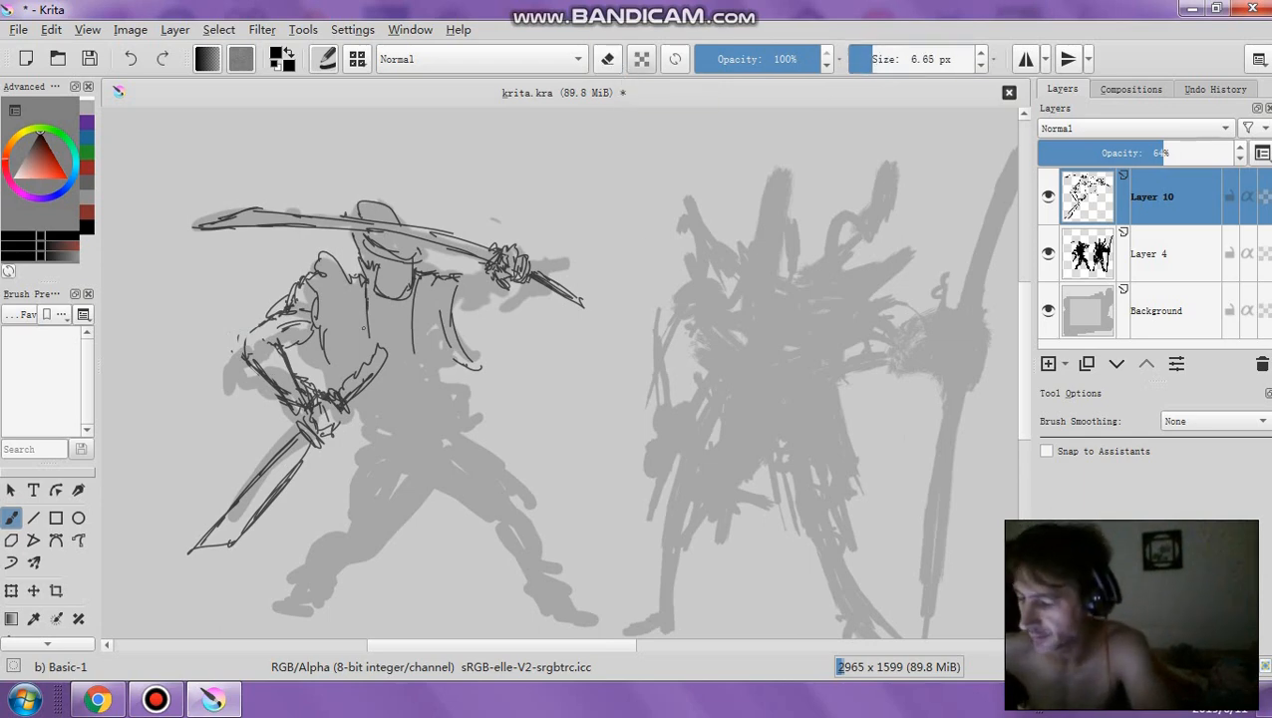
{"action": "left_click_drag", "start_coordinate": [320, 333], "coordinate": [333, 375]}
{"action": "left_click_drag", "start_coordinate": [362, 321], "coordinate": [367, 349]}
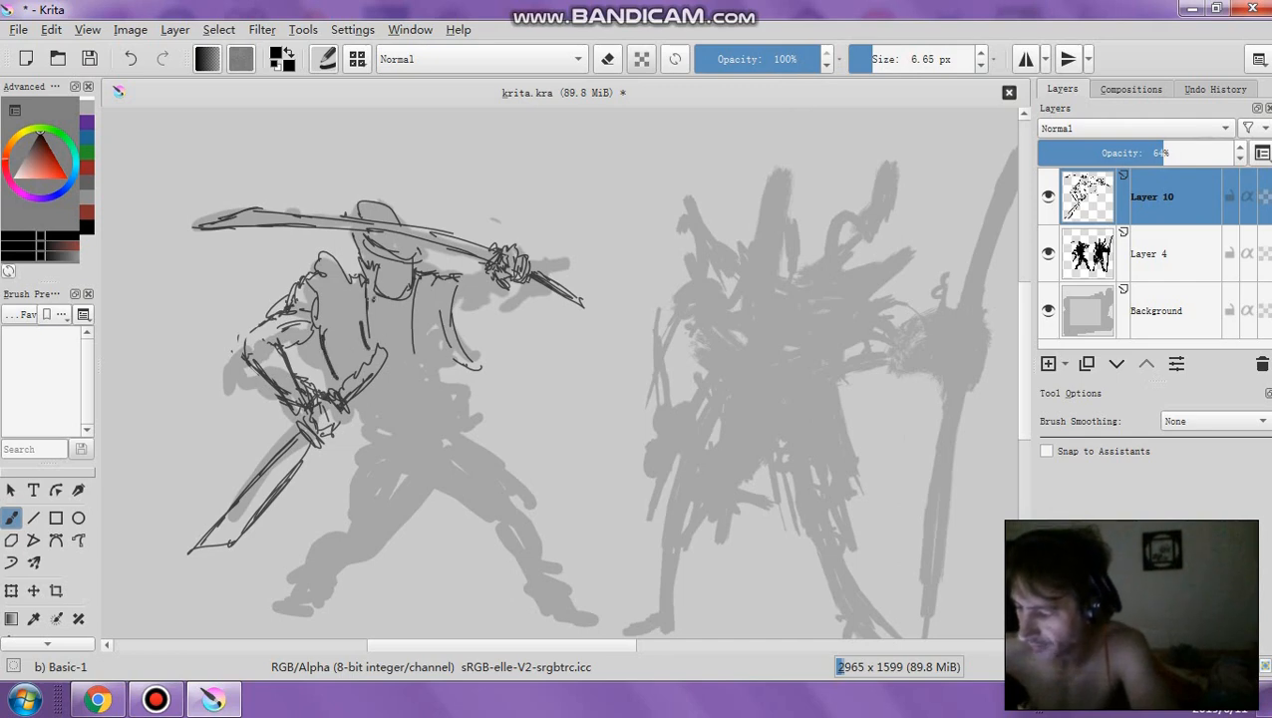
{"action": "left_click_drag", "start_coordinate": [395, 303], "coordinate": [381, 337]}
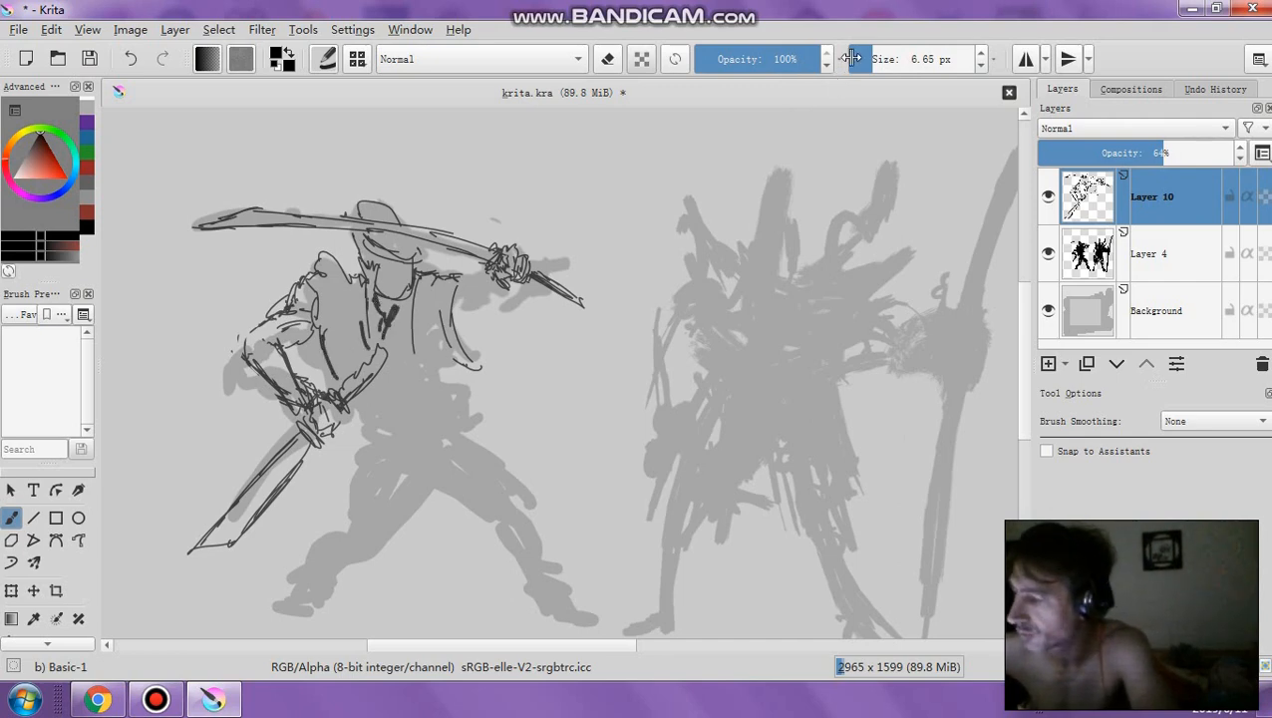
Add fine lines down the front opening of the vest at brush sizes of 0.22 px and 0.43 px
{"action": "left_click_drag", "start_coordinate": [856, 59], "coordinate": [840, 59]}
{"action": "left_click_drag", "start_coordinate": [396, 307], "coordinate": [406, 379]}
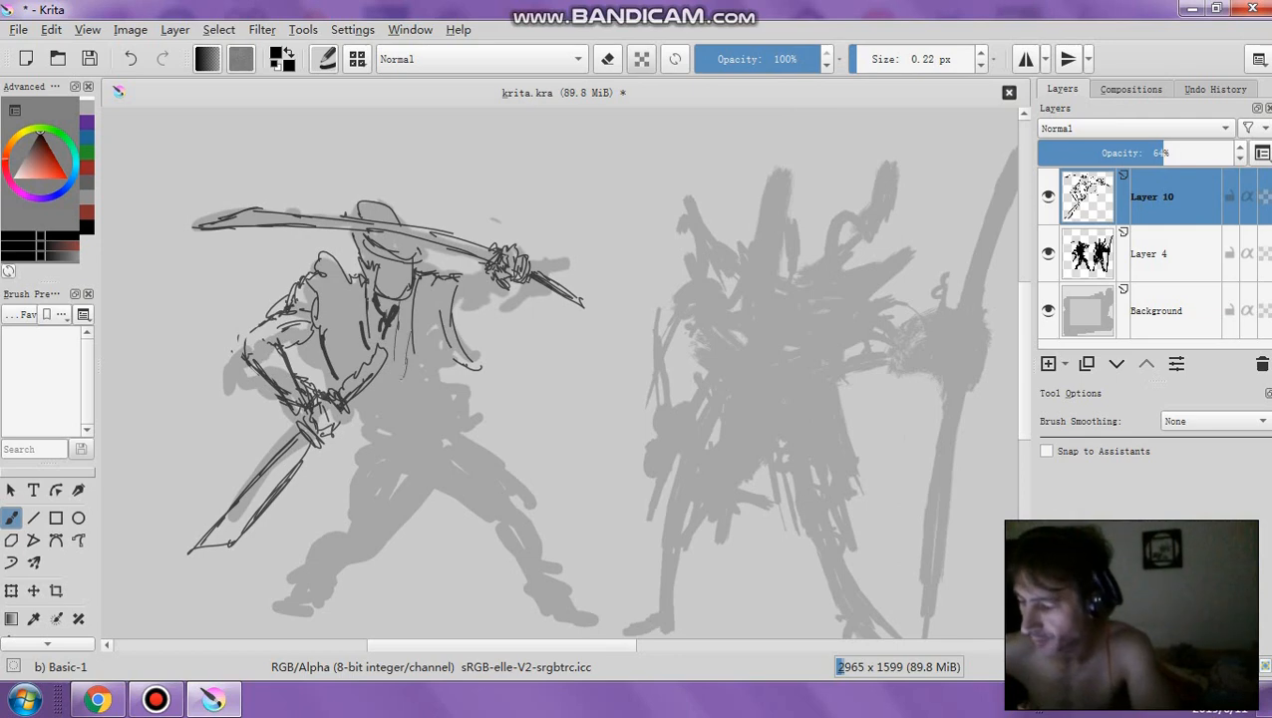
{"action": "left_click_drag", "start_coordinate": [843, 59], "coordinate": [848, 59]}
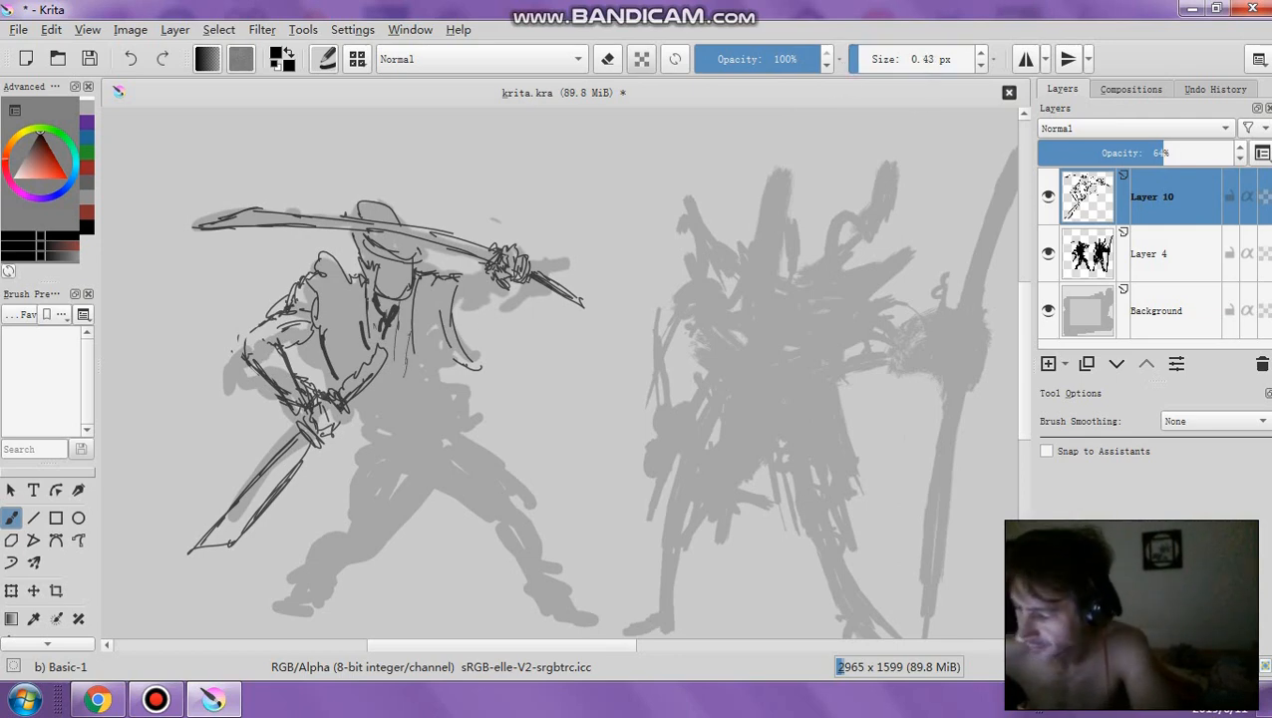
{"action": "left_click_drag", "start_coordinate": [404, 337], "coordinate": [389, 407]}
Mark the waist with bold 8.37 px strokes and sketch the vest's lower hem around it at 1.44 px
{"action": "left_click_drag", "start_coordinate": [847, 59], "coordinate": [869, 59]}
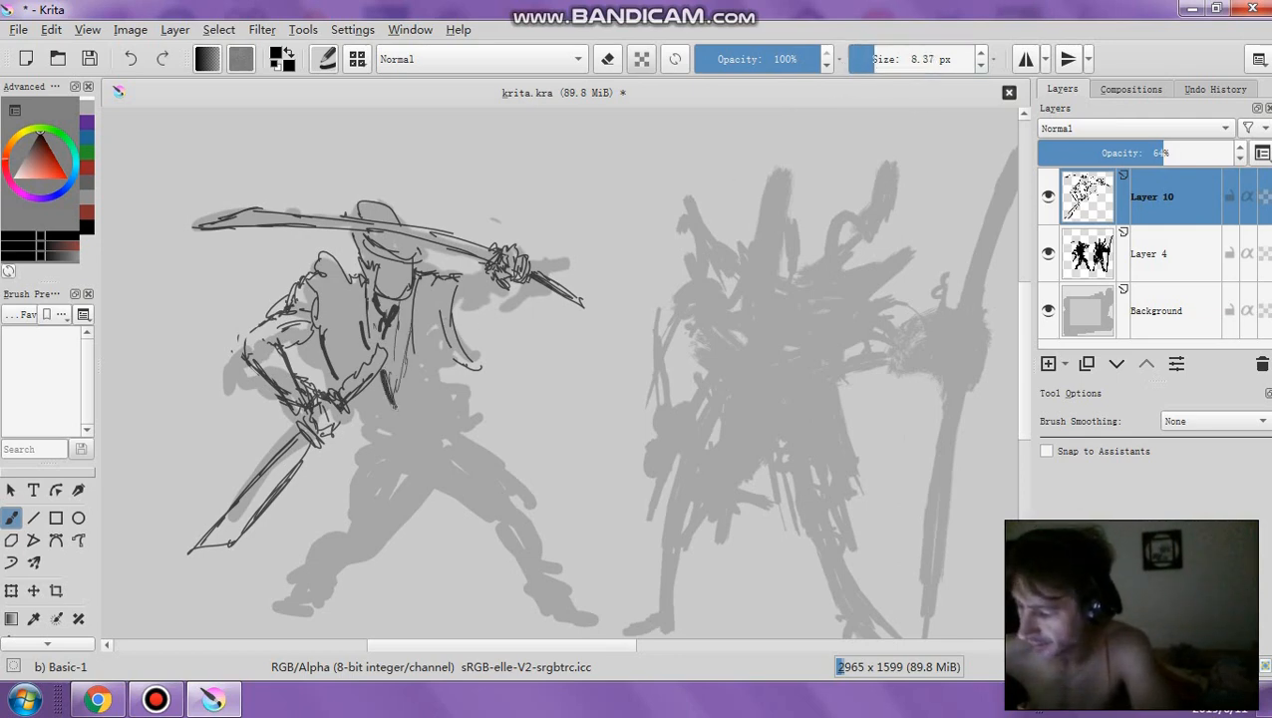
{"action": "left_click_drag", "start_coordinate": [365, 410], "coordinate": [409, 406]}
{"action": "left_click_drag", "start_coordinate": [869, 59], "coordinate": [854, 59]}
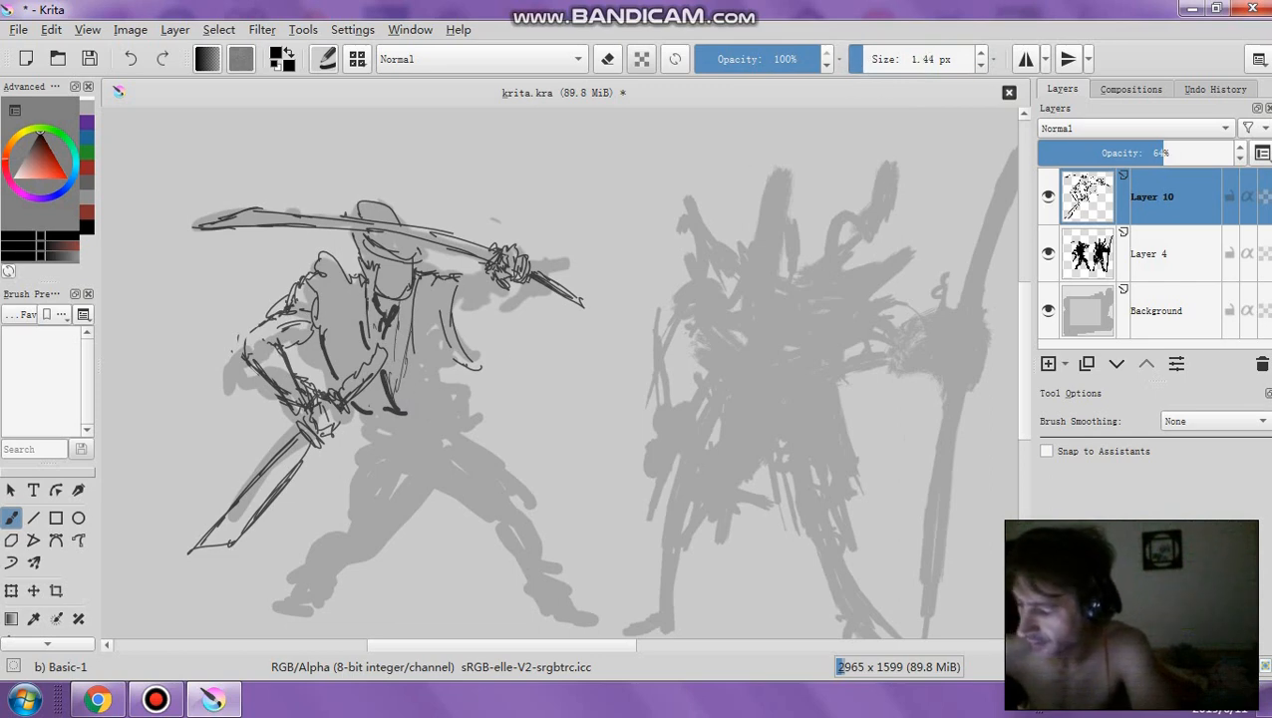
{"action": "left_click_drag", "start_coordinate": [367, 407], "coordinate": [467, 405]}
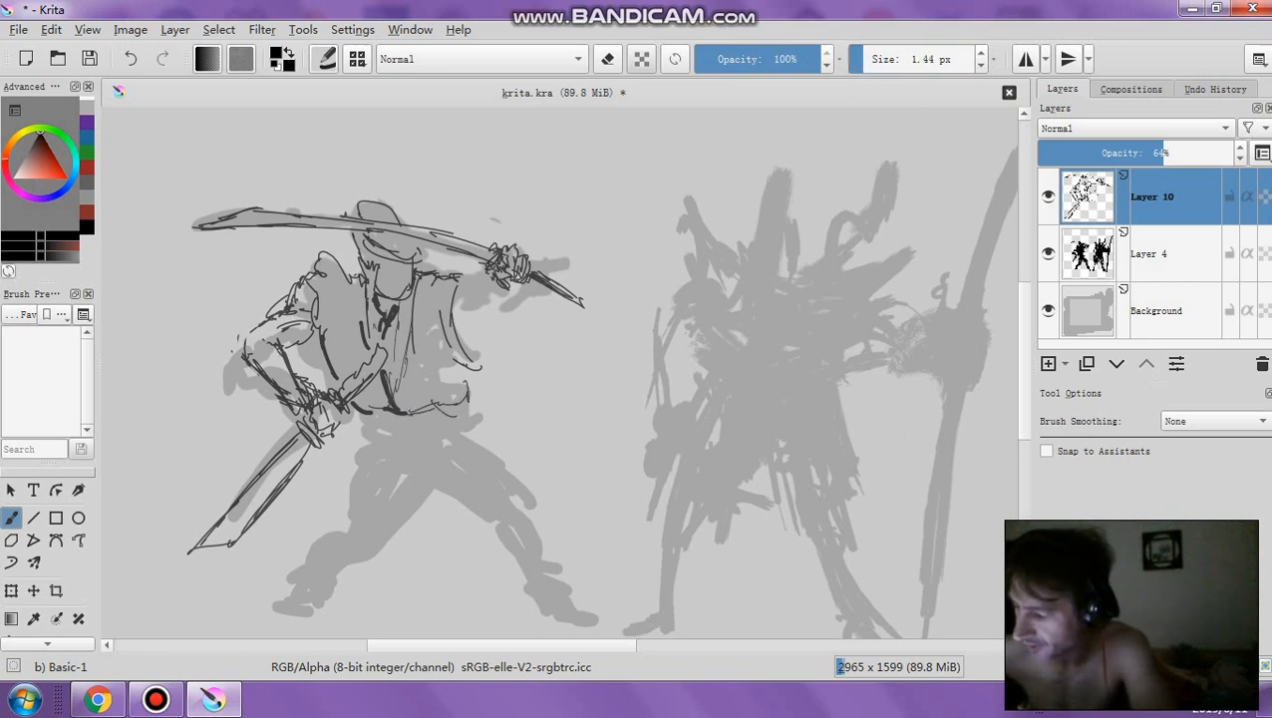
Sketch the raised arm's sleeve and the adjoining vest edge with a 2.09 px brush
{"action": "left_click_drag", "start_coordinate": [864, 60], "coordinate": [867, 60]}
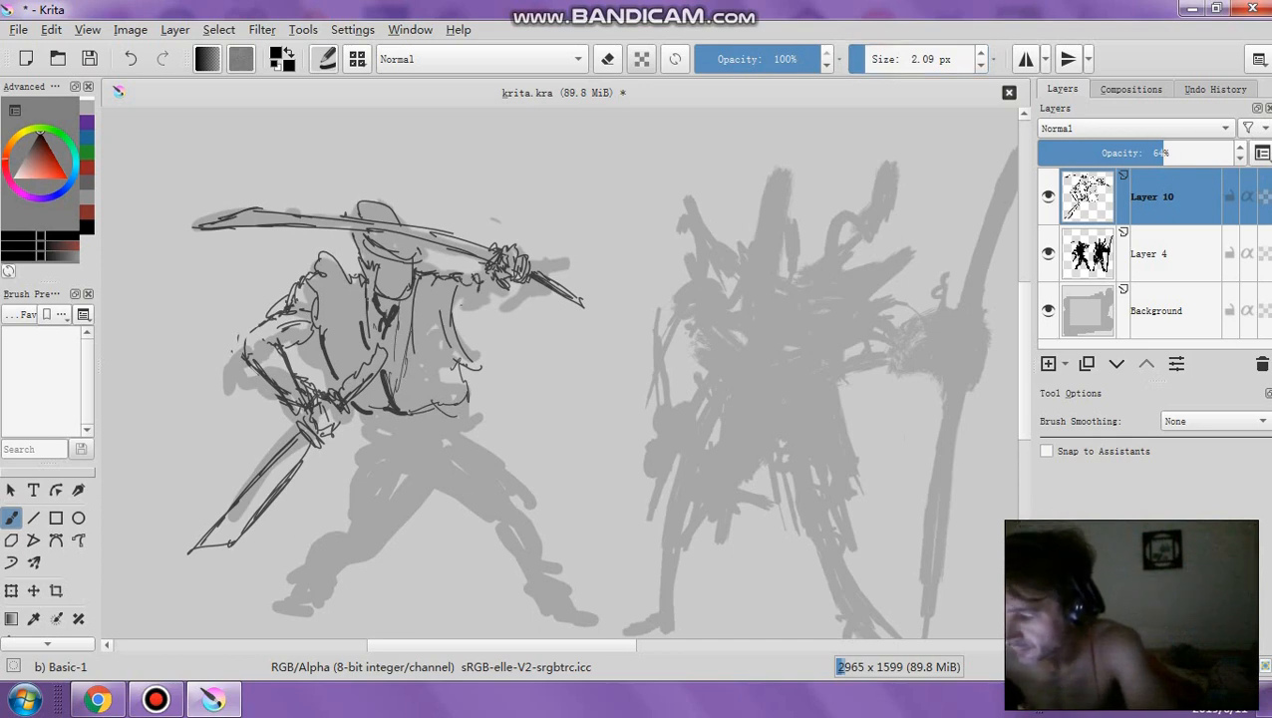
{"action": "left_click_drag", "start_coordinate": [464, 317], "coordinate": [469, 362]}
{"action": "mouse_move", "coordinate": [454, 311]}
{"action": "left_mouse_down"}
{"action": "mouse_move", "coordinate": [509, 307]}
{"action": "mouse_move", "coordinate": [526, 277]}
{"action": "left_mouse_up"}
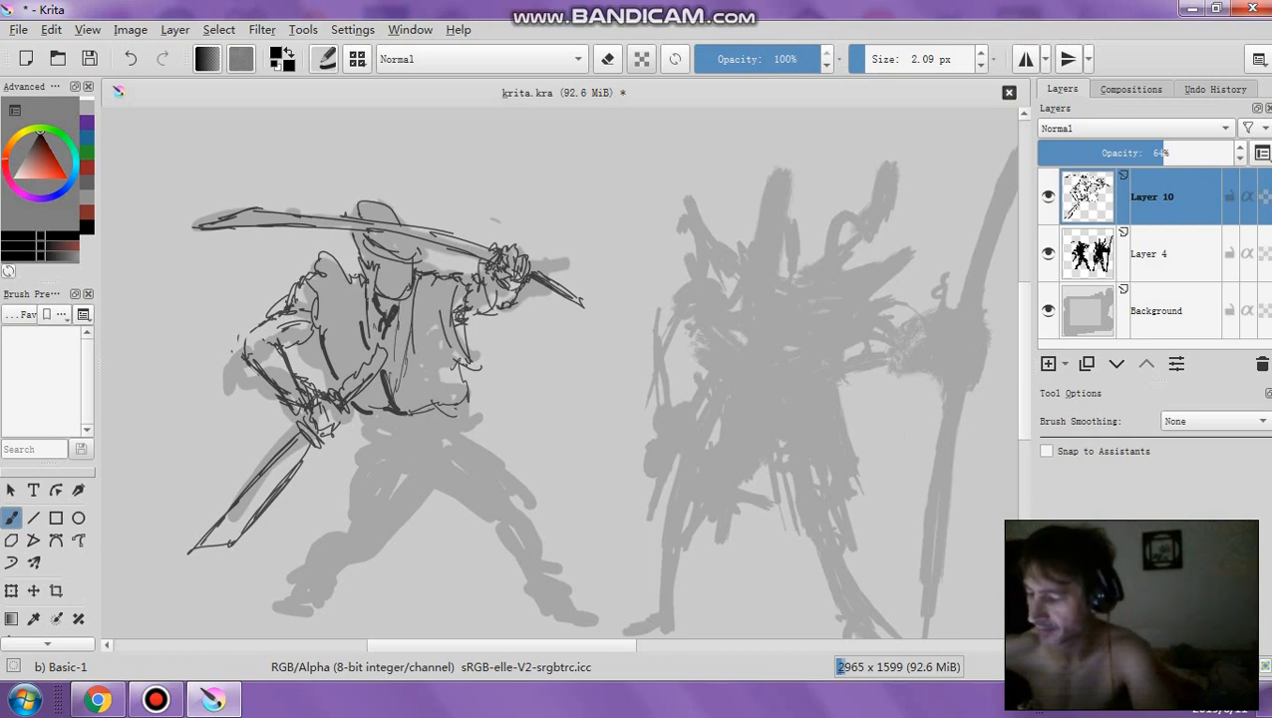
Undo the last stroke and draw the hanging cloth strips below the first warrior's belt with a 3.94 px brush
{"action": "key", "text": "ctrl+z"}
{"action": "key", "text": "bracketright"}
{"action": "key", "text": "bracketright"}
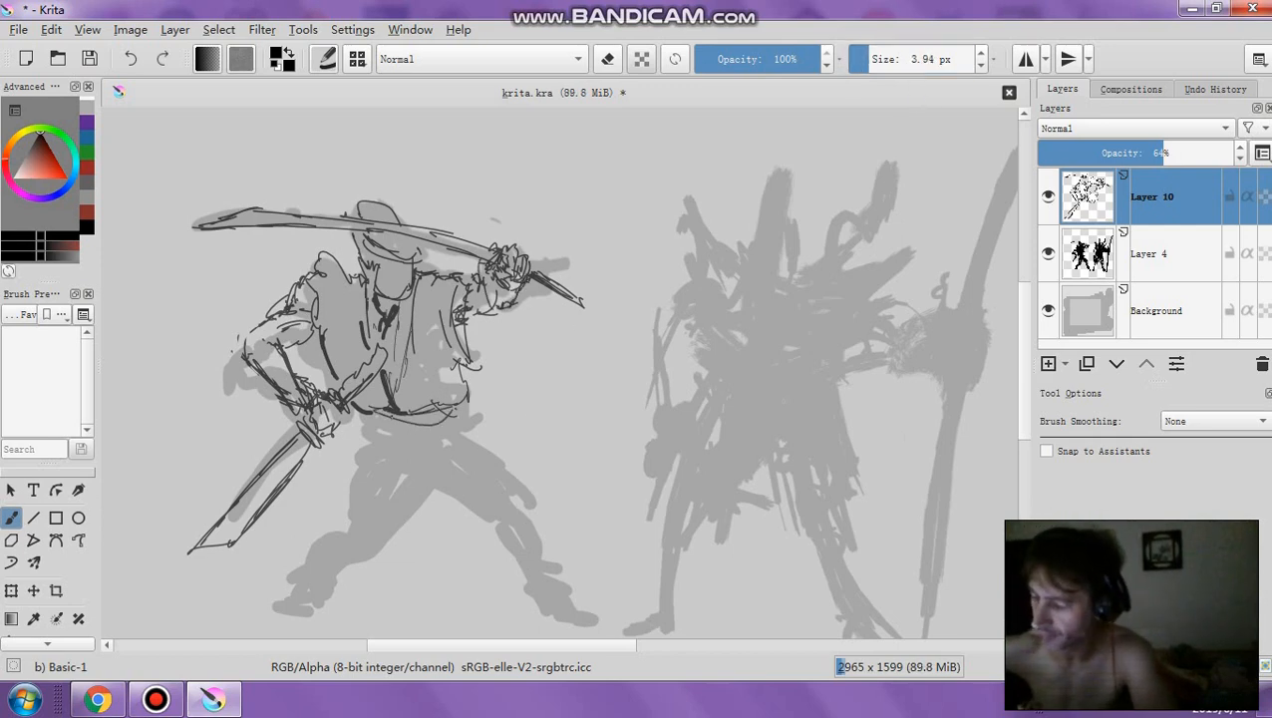
{"action": "left_click_drag", "start_coordinate": [389, 413], "coordinate": [386, 507]}
{"action": "mouse_move", "coordinate": [417, 419]}
{"action": "left_mouse_down"}
{"action": "mouse_move", "coordinate": [449, 502]}
{"action": "mouse_move", "coordinate": [349, 495]}
{"action": "left_mouse_up"}
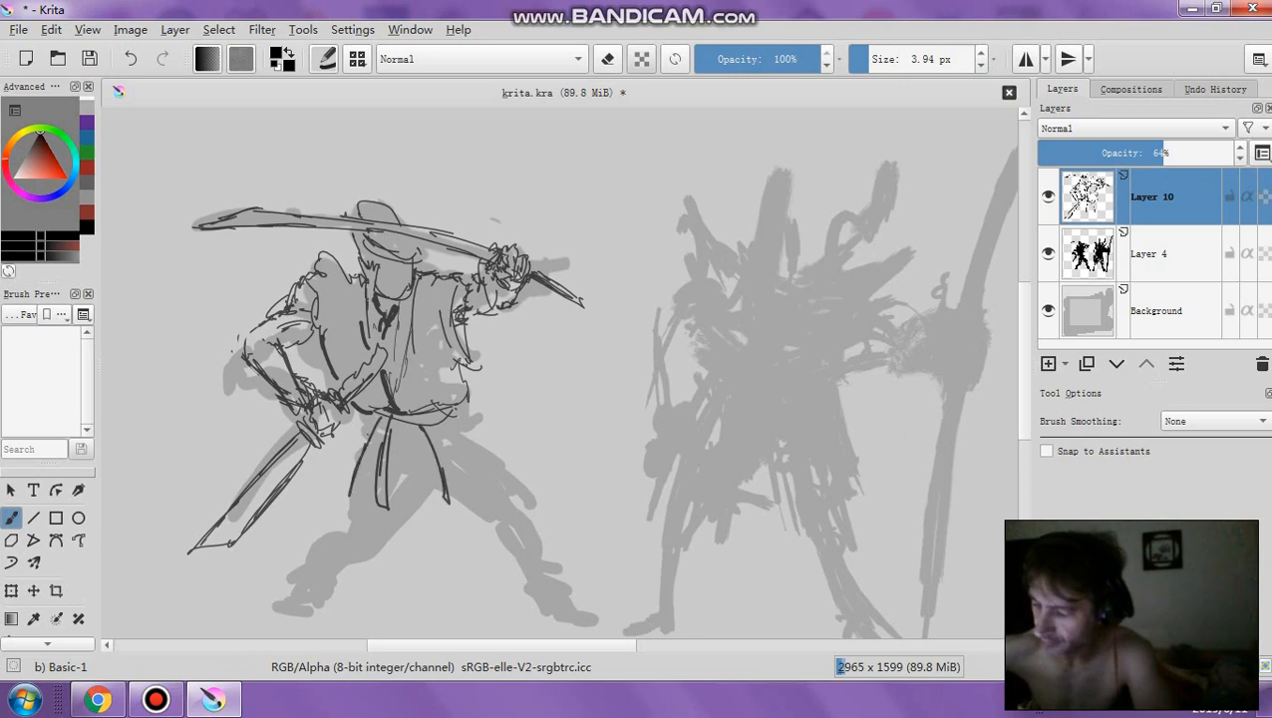
Sketch the left swordsman's skirt folds, trouser legs and feet over the grey silhouette on Layer 10
{"action": "mouse_move", "coordinate": [364, 427]}
{"action": "left_mouse_down"}
{"action": "mouse_move", "coordinate": [329, 461]}
{"action": "mouse_move", "coordinate": [335, 471]}
{"action": "left_mouse_up"}
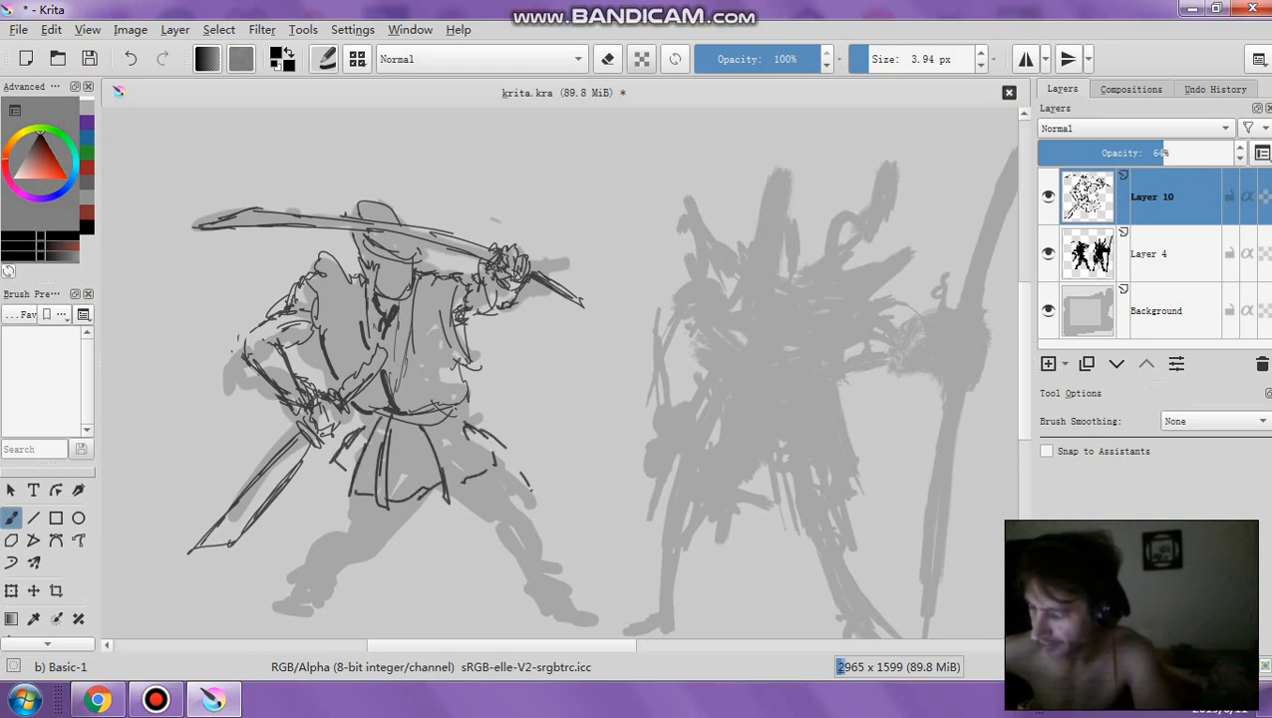
{"action": "left_click_drag", "start_coordinate": [422, 490], "coordinate": [492, 542]}
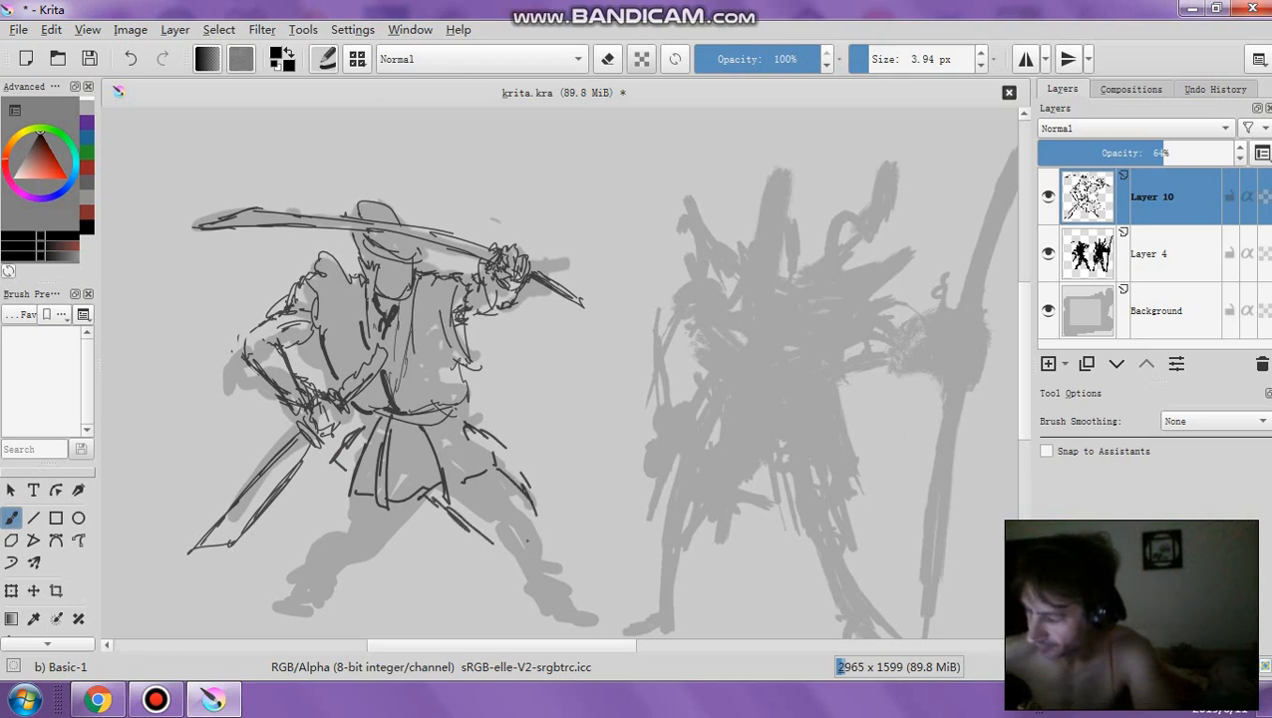
{"action": "left_click_drag", "start_coordinate": [534, 503], "coordinate": [557, 582]}
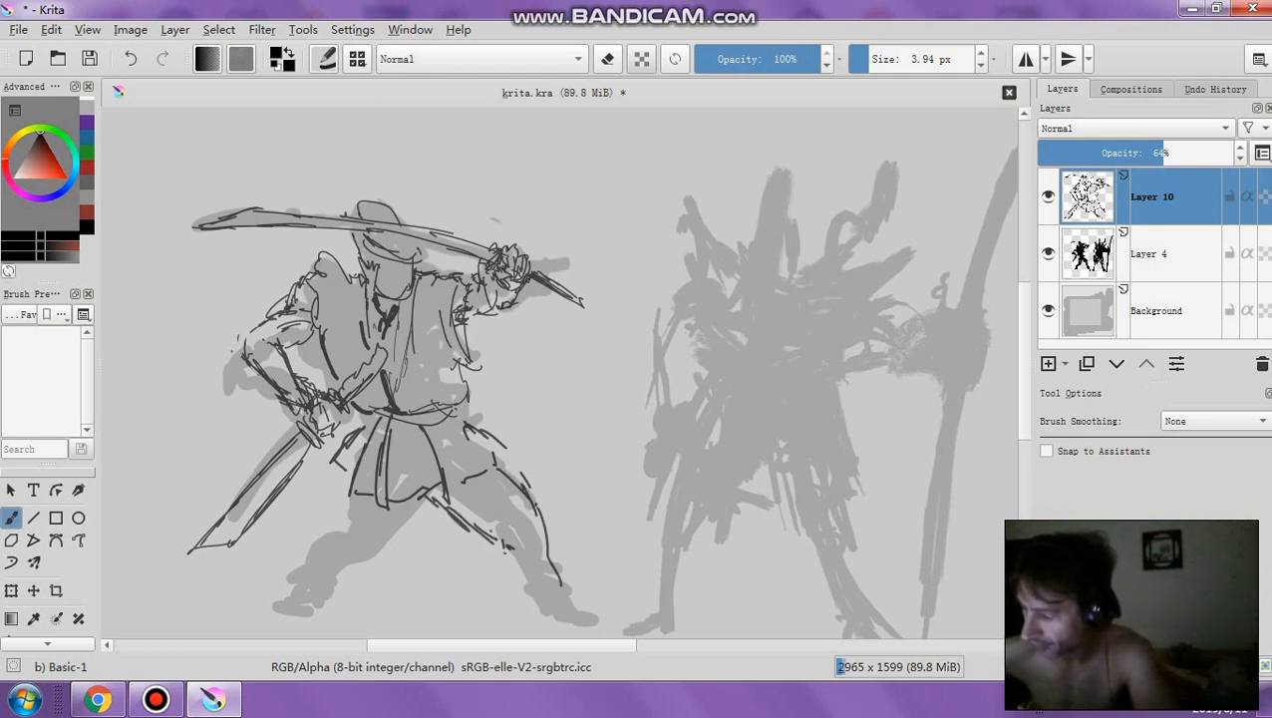
{"action": "mouse_move", "coordinate": [502, 546]}
{"action": "left_mouse_down"}
{"action": "mouse_move", "coordinate": [511, 579]}
{"action": "mouse_move", "coordinate": [558, 602]}
{"action": "left_mouse_up"}
{"action": "left_click_drag", "start_coordinate": [357, 453], "coordinate": [337, 514]}
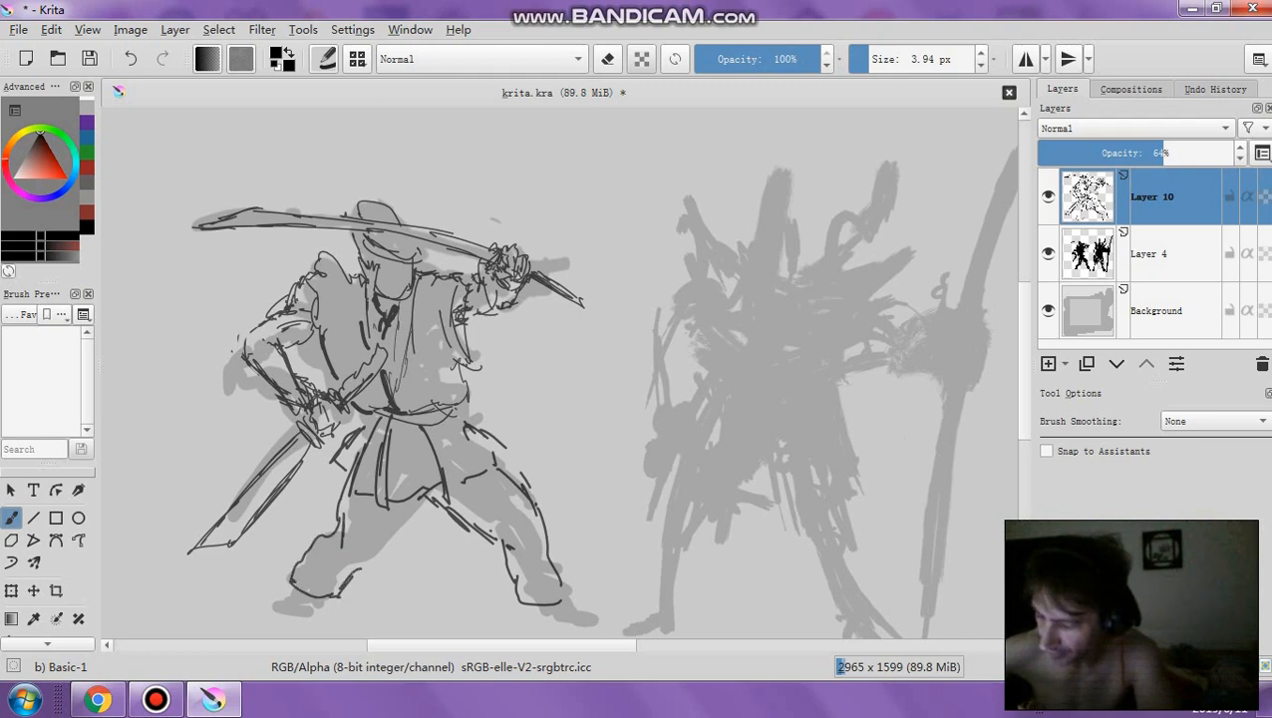
{"action": "left_click_drag", "start_coordinate": [427, 495], "coordinate": [375, 556]}
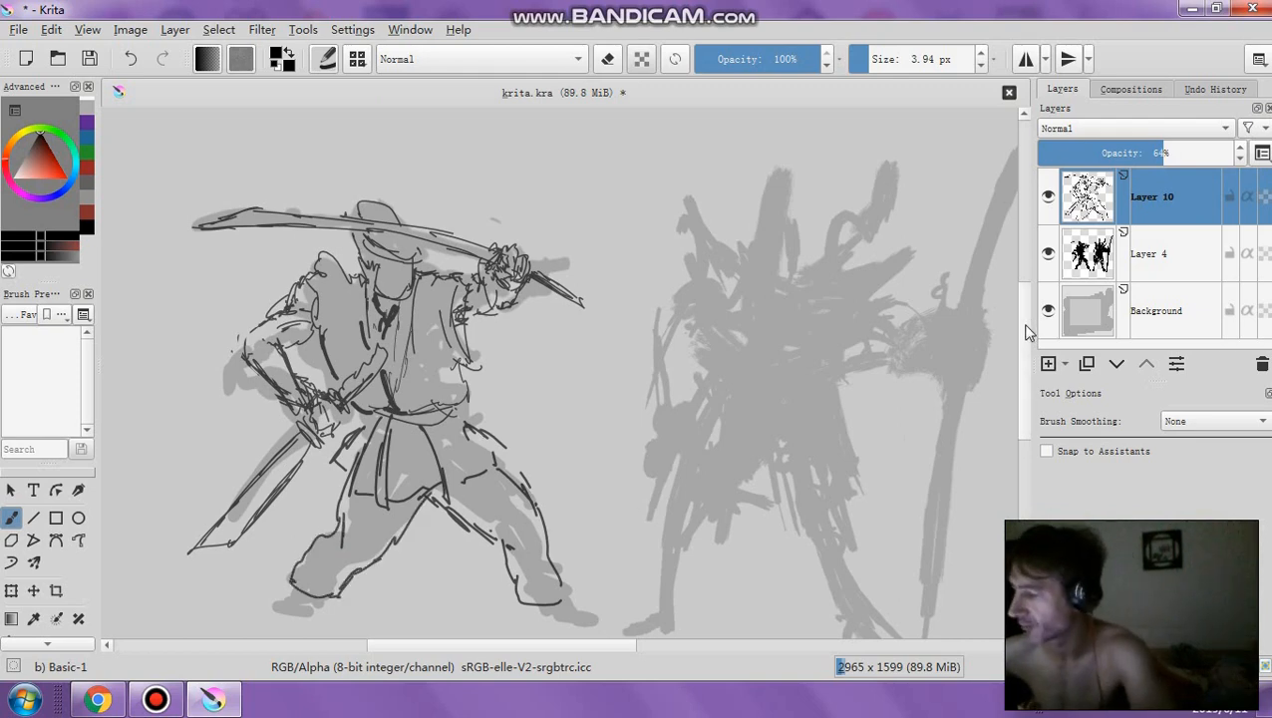
{"action": "scroll", "coordinate": [1014, 379], "scroll_direction": "down", "scroll_amount": 3}
{"action": "left_click_drag", "start_coordinate": [556, 440], "coordinate": [579, 484]}
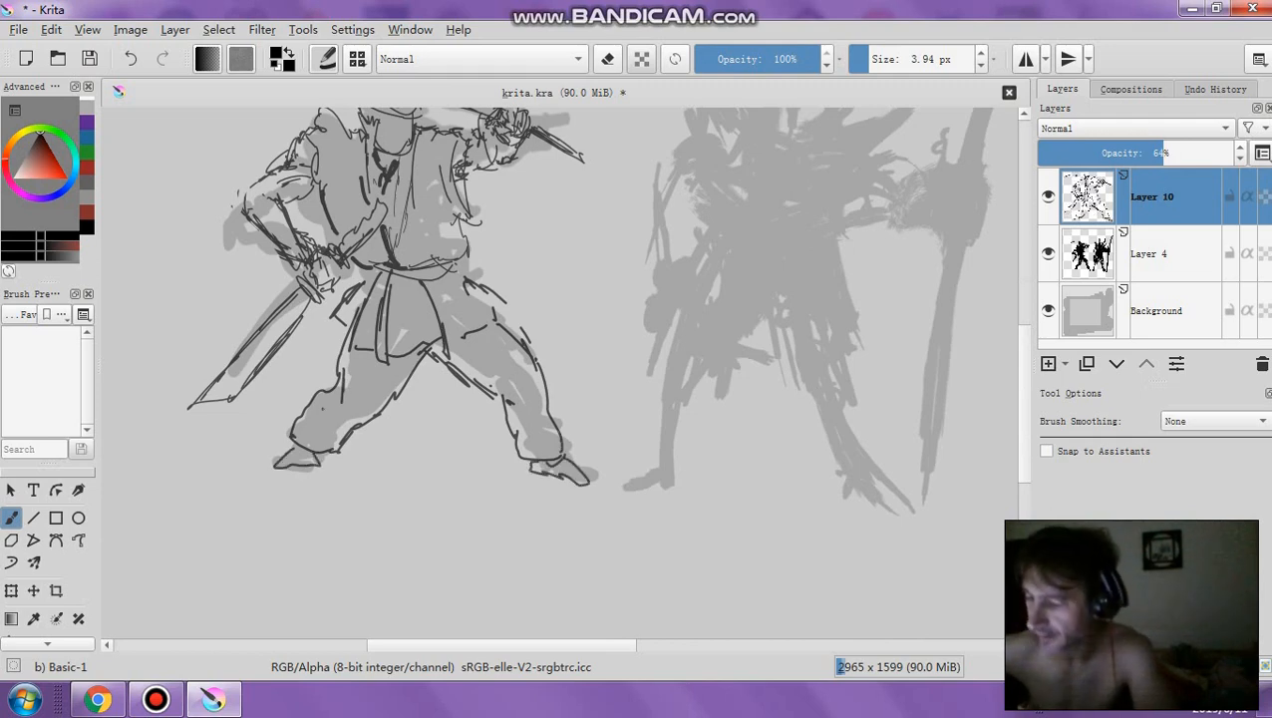
Hide the silhouette on Layer 4 and set the opacity of Layer 10 to 100%
{"action": "scroll", "coordinate": [1017, 389], "scroll_direction": "up", "scroll_amount": 3}
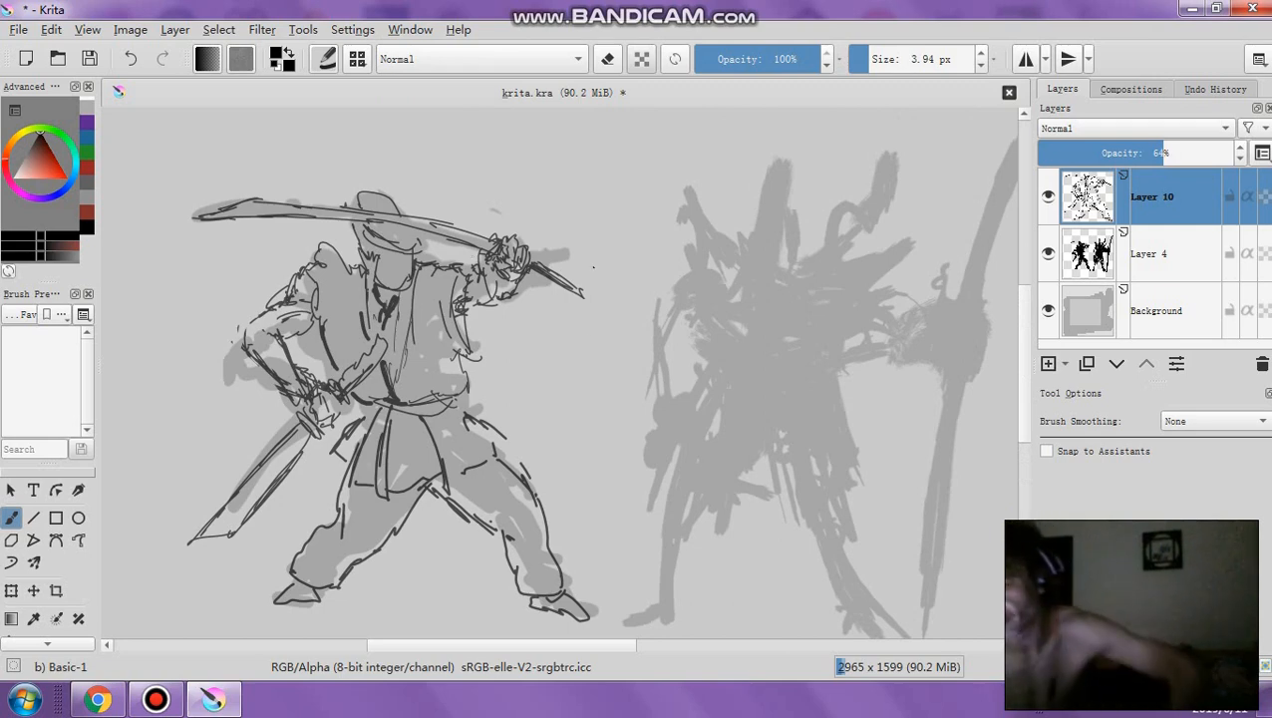
{"action": "left_click", "coordinate": [1047, 254]}
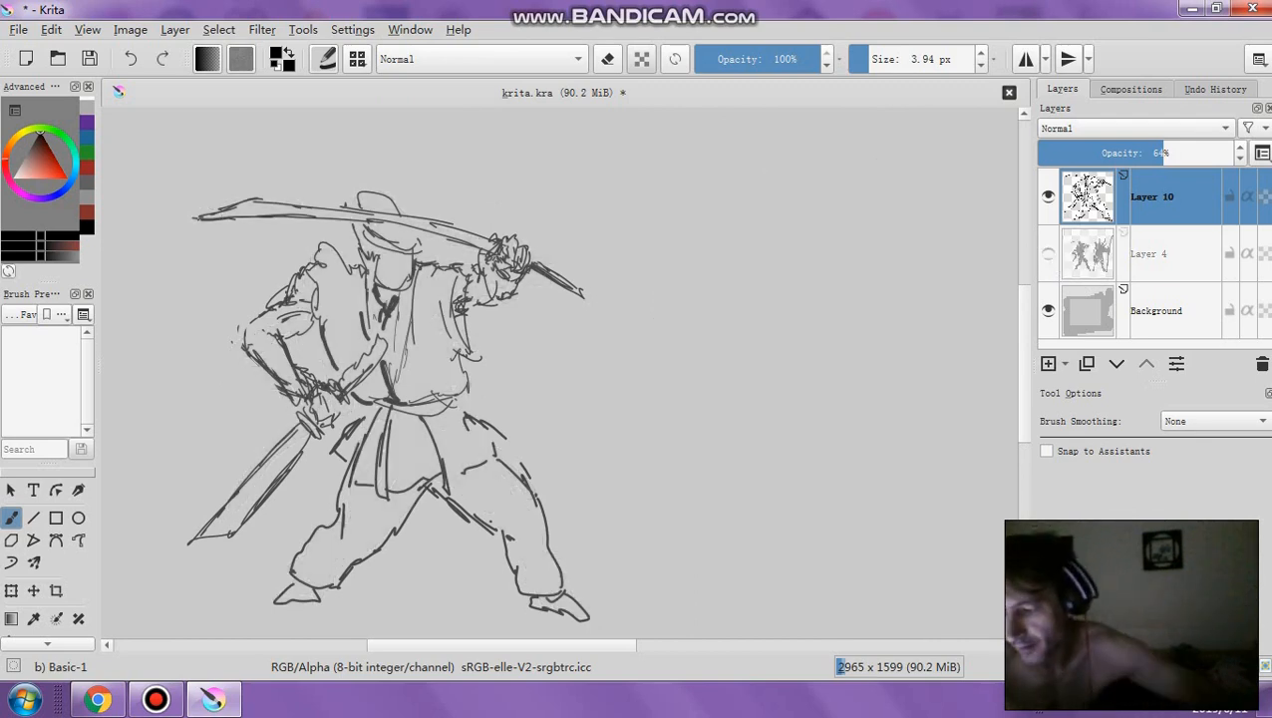
{"action": "left_click_drag", "start_coordinate": [1161, 152], "coordinate": [1244, 153]}
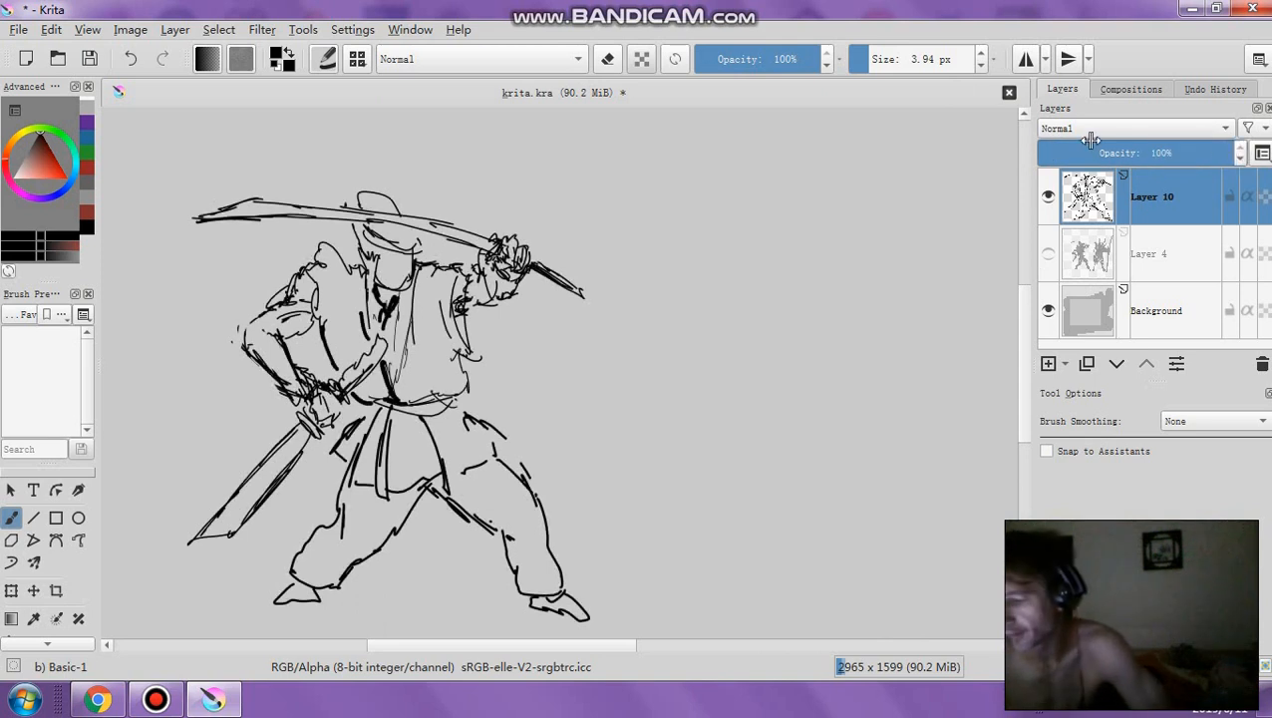
Set the brush size to 9.34 px and thicken the outlines of the raised sword and the top of the head
{"action": "left_click_drag", "start_coordinate": [881, 59], "coordinate": [972, 61]}
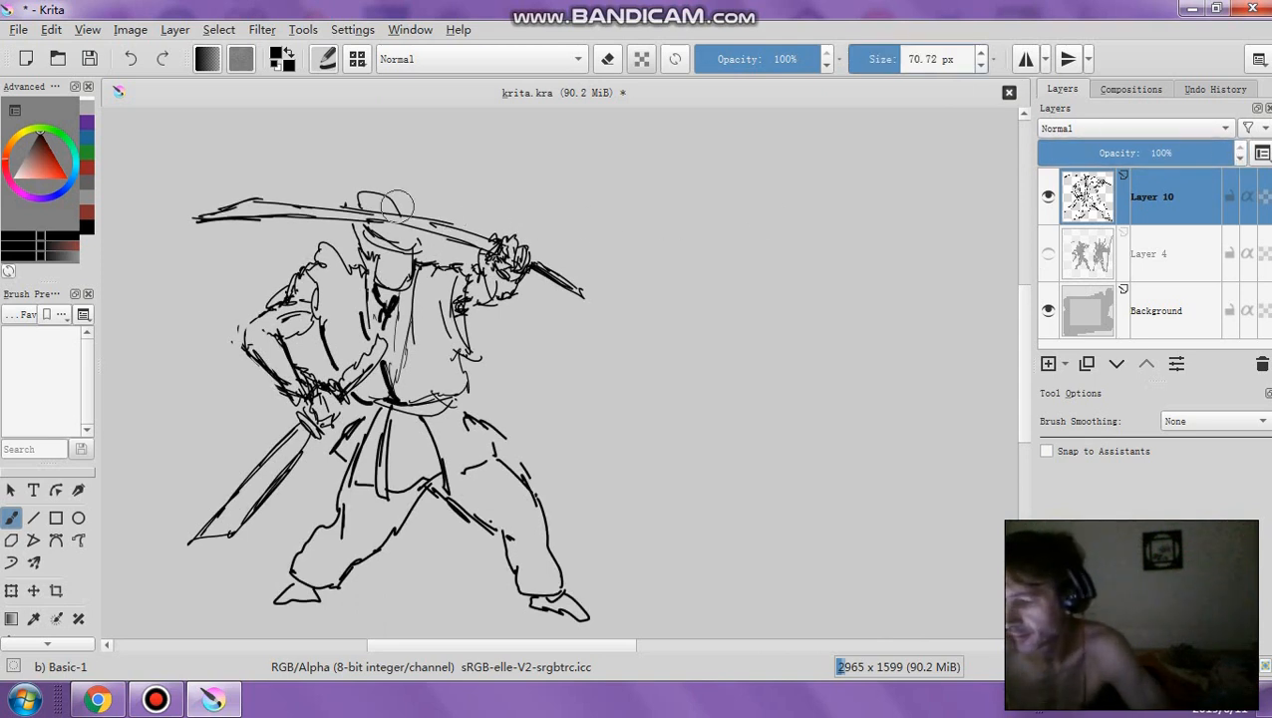
{"action": "left_click", "coordinate": [861, 59]}
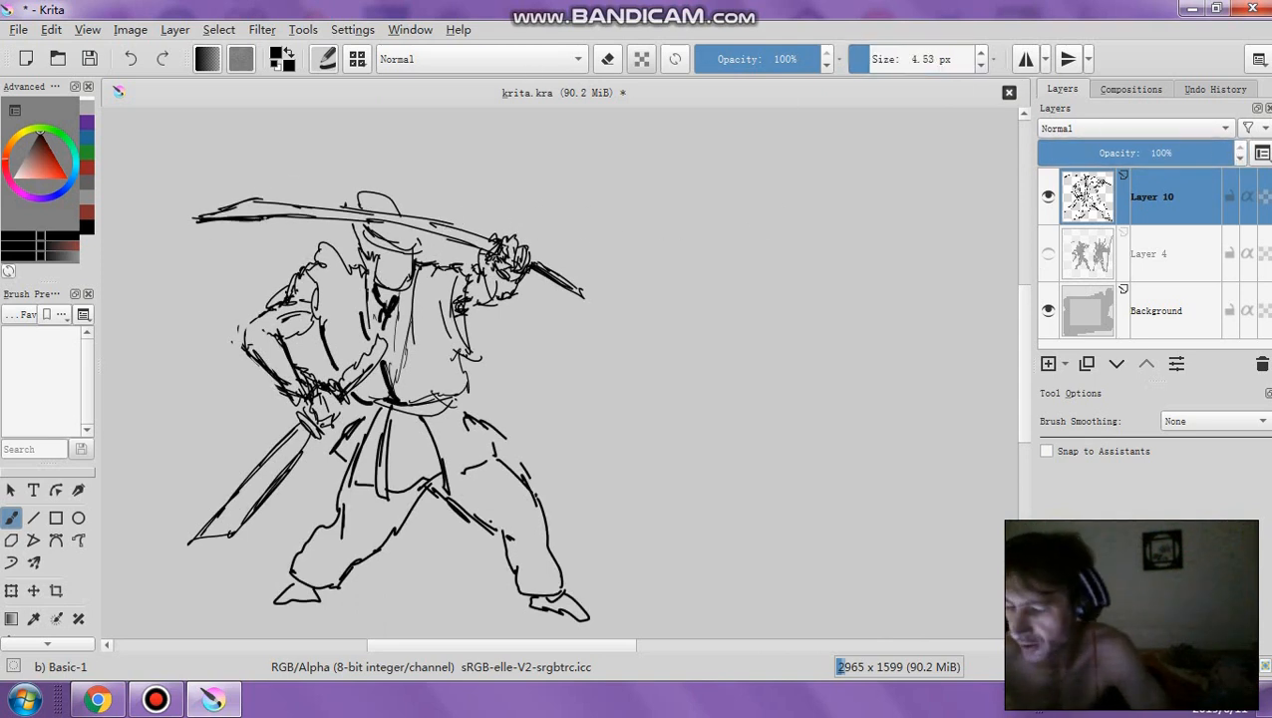
{"action": "left_click", "coordinate": [879, 59]}
{"action": "mouse_move", "coordinate": [191, 220]}
{"action": "left_mouse_down"}
{"action": "mouse_move", "coordinate": [347, 222]}
{"action": "mouse_move", "coordinate": [194, 213]}
{"action": "mouse_move", "coordinate": [279, 204]}
{"action": "mouse_move", "coordinate": [263, 199]}
{"action": "mouse_move", "coordinate": [460, 227]}
{"action": "left_mouse_up"}
{"action": "left_click", "coordinate": [875, 62]}
{"action": "mouse_move", "coordinate": [351, 217]}
{"action": "left_mouse_down"}
{"action": "mouse_move", "coordinate": [508, 255]}
{"action": "mouse_move", "coordinate": [389, 191]}
{"action": "left_mouse_up"}
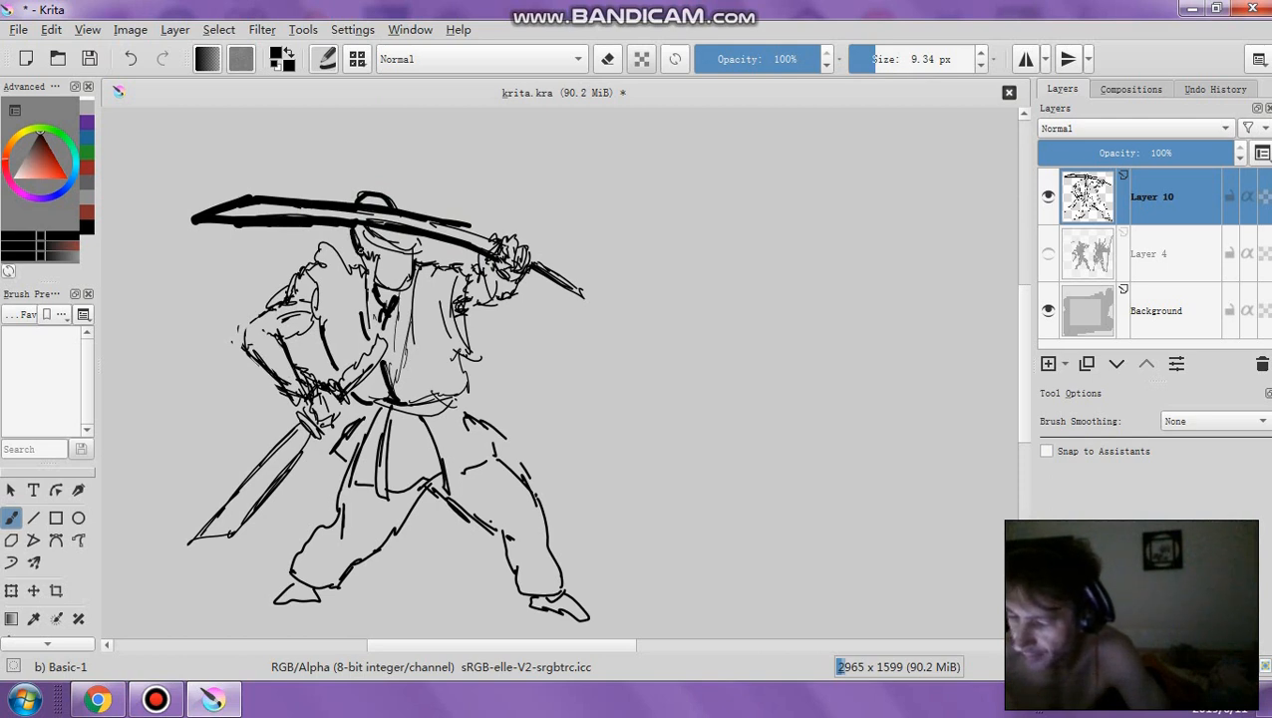
Thicken the outlines of the shoulder, bent arm and adjoining jacket edge on the swordsman's lower-sword side
{"action": "left_click_drag", "start_coordinate": [361, 247], "coordinate": [341, 271]}
{"action": "left_click_drag", "start_coordinate": [345, 253], "coordinate": [337, 287]}
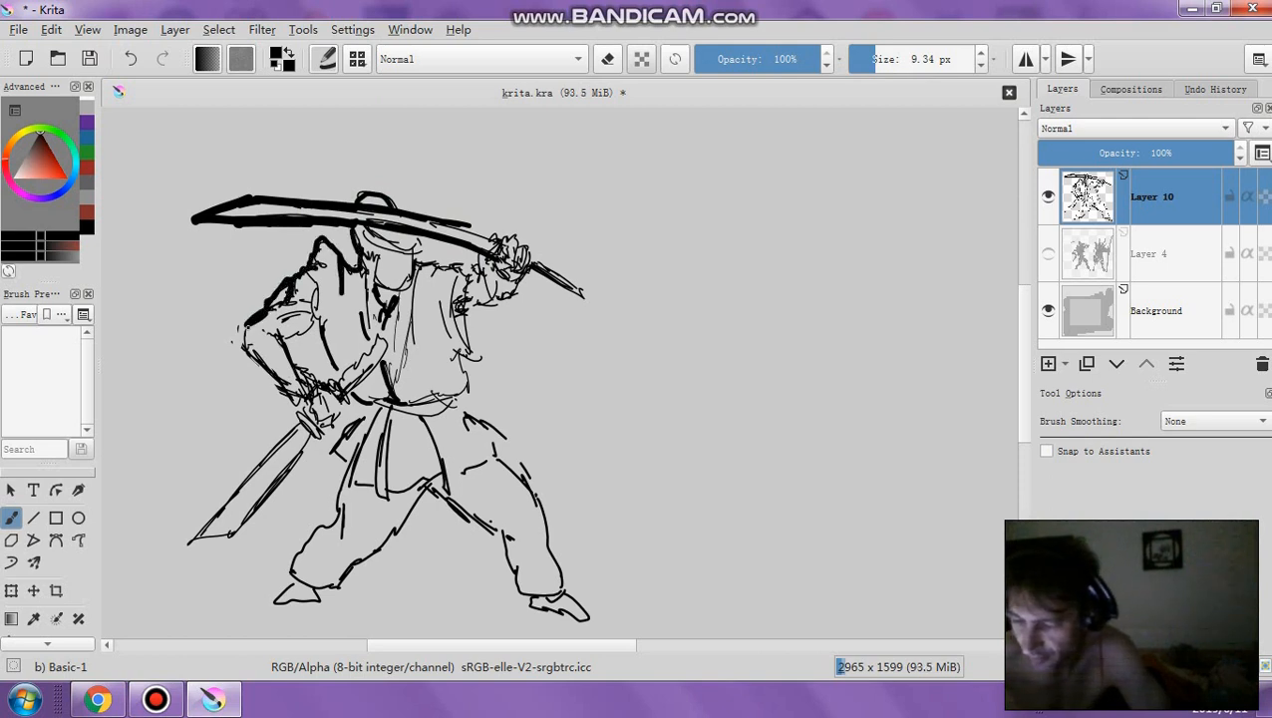
{"action": "left_click_drag", "start_coordinate": [257, 324], "coordinate": [273, 374]}
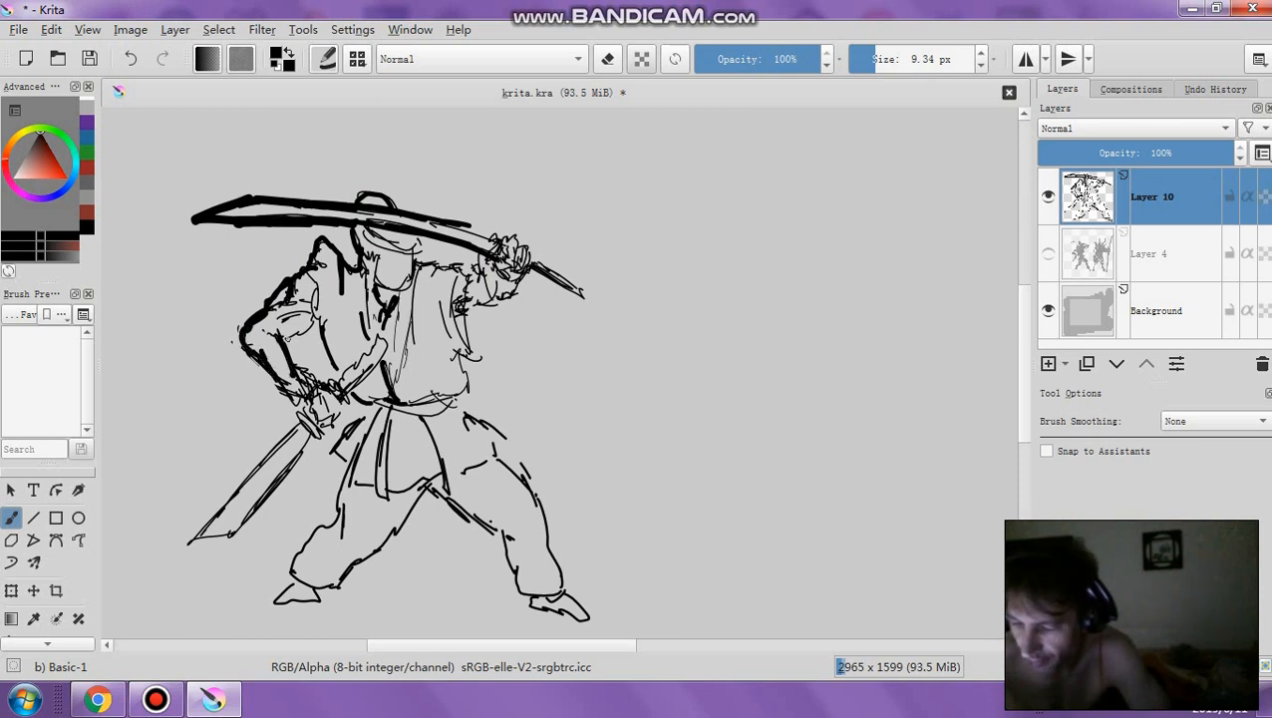
{"action": "left_click_drag", "start_coordinate": [316, 310], "coordinate": [344, 379]}
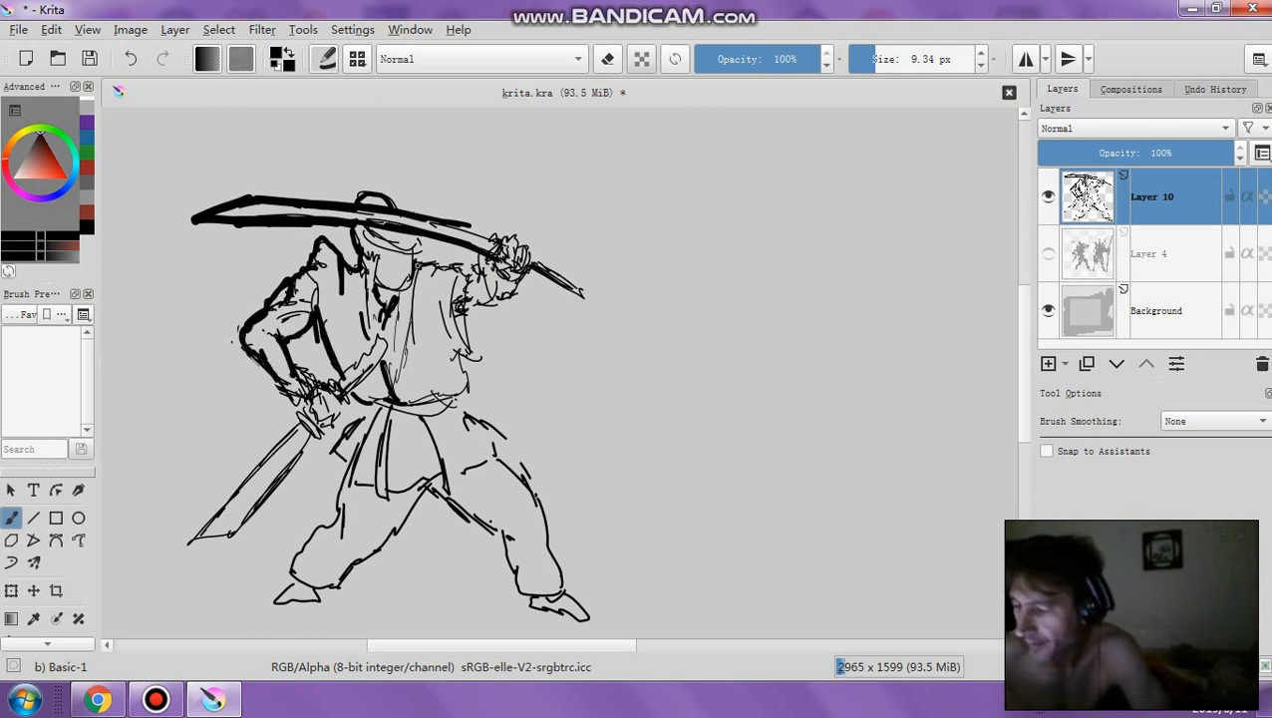
Thicken the outlines of the raised arm, its sword handle and the jacket side beneath that arm
{"action": "mouse_move", "coordinate": [415, 265]}
{"action": "left_mouse_down"}
{"action": "mouse_move", "coordinate": [468, 279]}
{"action": "mouse_move", "coordinate": [452, 225]}
{"action": "left_mouse_up"}
{"action": "left_click_drag", "start_coordinate": [526, 247], "coordinate": [574, 299]}
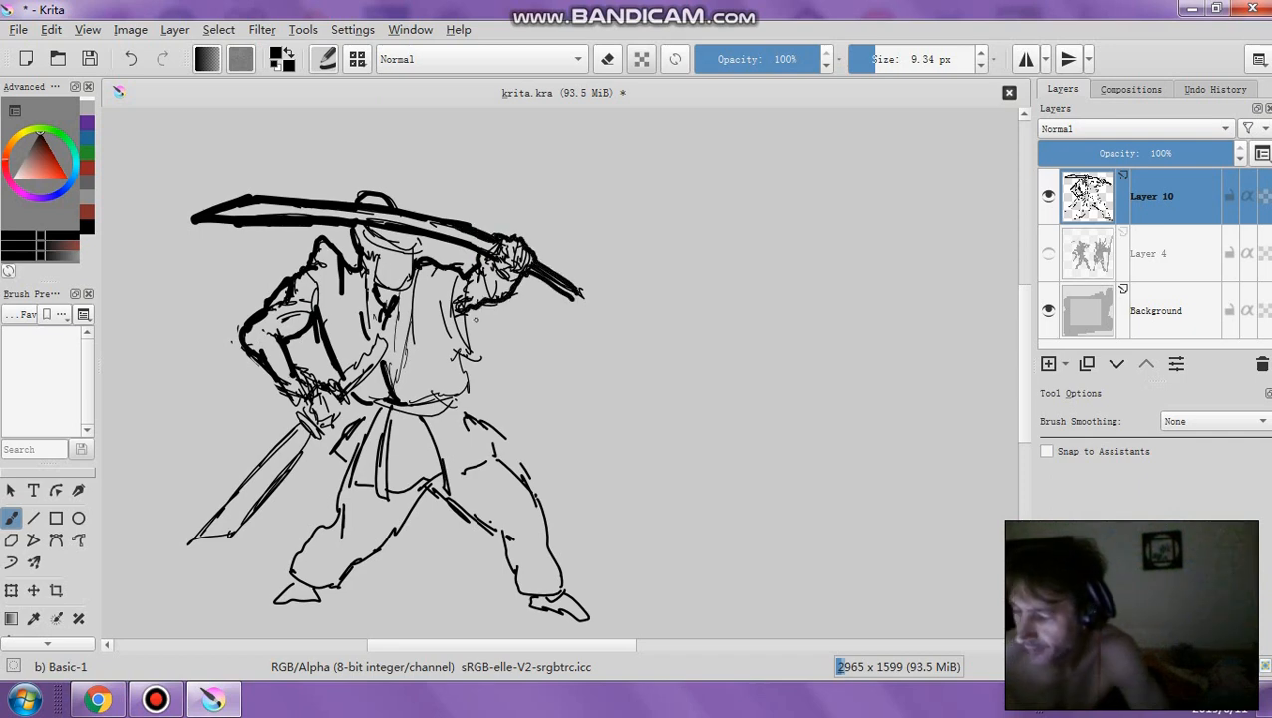
{"action": "left_click_drag", "start_coordinate": [463, 305], "coordinate": [469, 355]}
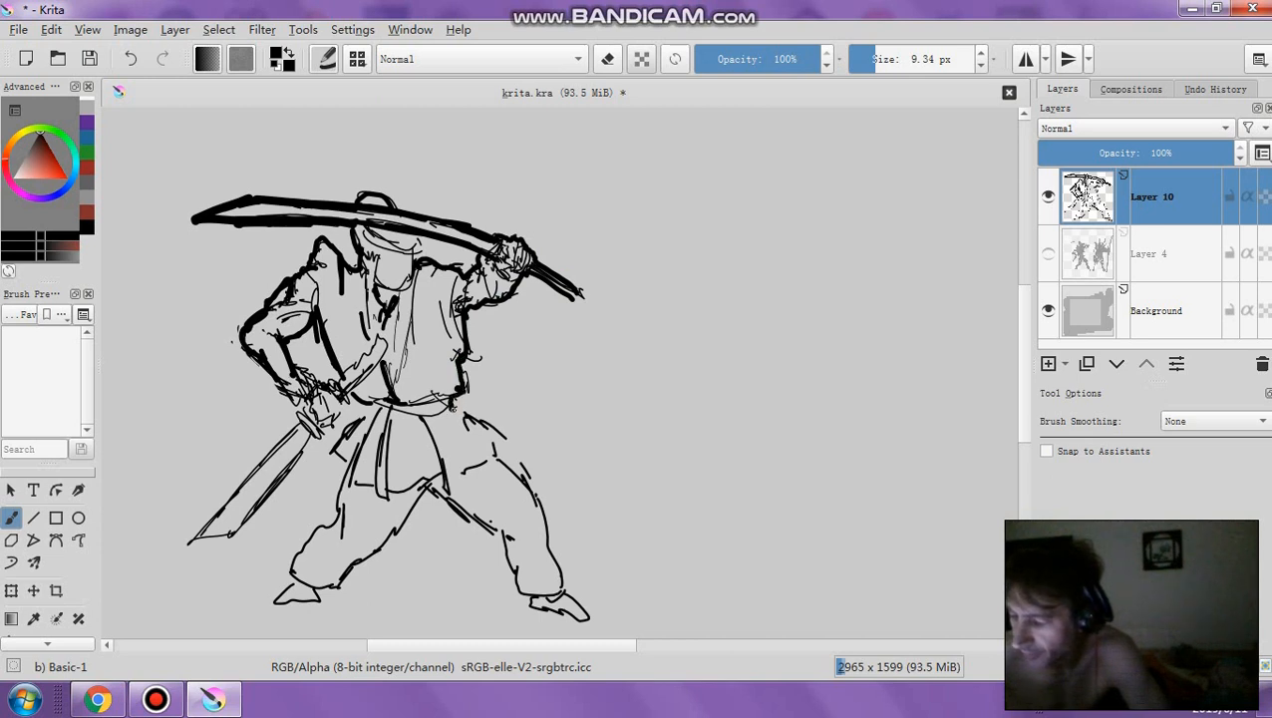
Thicken the outlines of the hips, both trouser legs and the feet
{"action": "mouse_move", "coordinate": [451, 406]}
{"action": "left_mouse_down"}
{"action": "mouse_move", "coordinate": [499, 444]}
{"action": "mouse_move", "coordinate": [536, 503]}
{"action": "left_mouse_up"}
{"action": "mouse_move", "coordinate": [417, 487]}
{"action": "left_mouse_down"}
{"action": "mouse_move", "coordinate": [493, 530]}
{"action": "mouse_move", "coordinate": [485, 521]}
{"action": "mouse_move", "coordinate": [514, 591]}
{"action": "mouse_move", "coordinate": [584, 614]}
{"action": "mouse_move", "coordinate": [534, 495]}
{"action": "left_mouse_up"}
{"action": "mouse_move", "coordinate": [351, 470]}
{"action": "left_mouse_down"}
{"action": "mouse_move", "coordinate": [332, 437]}
{"action": "mouse_move", "coordinate": [346, 518]}
{"action": "mouse_move", "coordinate": [288, 586]}
{"action": "mouse_move", "coordinate": [316, 604]}
{"action": "mouse_move", "coordinate": [424, 489]}
{"action": "left_mouse_up"}
{"action": "left_click_drag", "start_coordinate": [353, 407], "coordinate": [333, 441]}
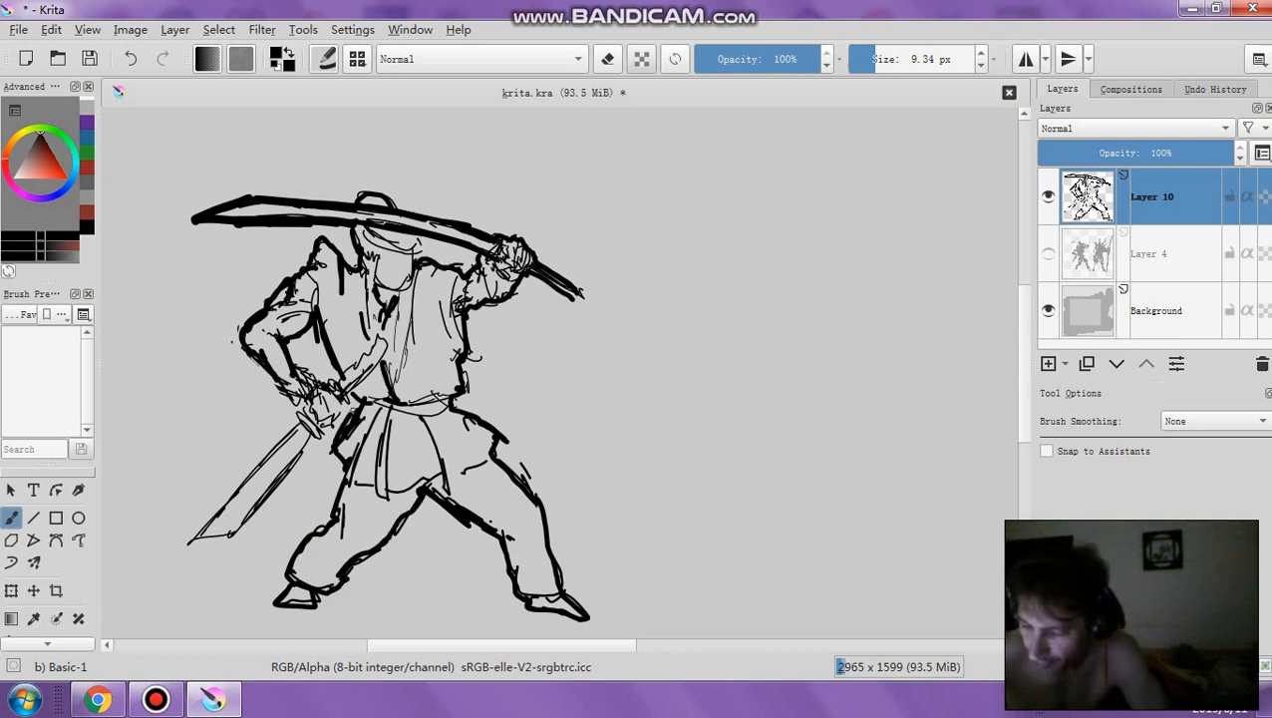
Thicken the outlines of the lowered sword's blade and the part extending across the waist
{"action": "left_click_drag", "start_coordinate": [334, 381], "coordinate": [389, 333]}
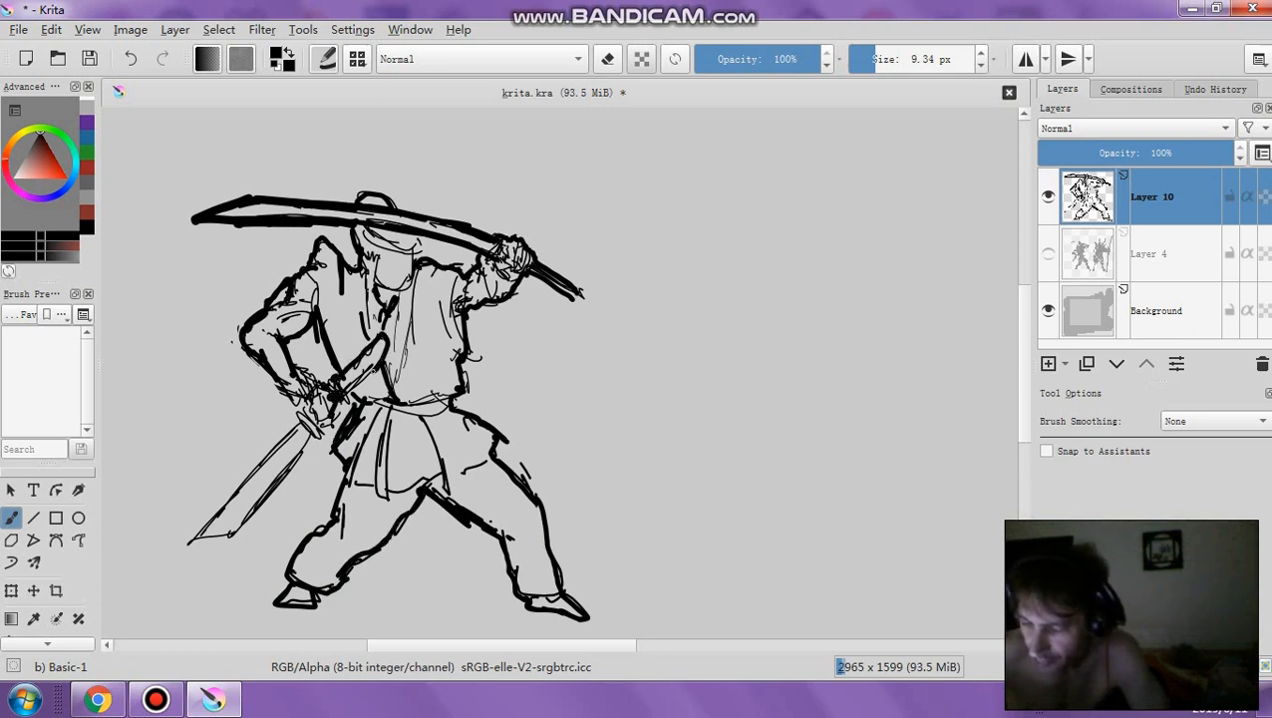
{"action": "mouse_move", "coordinate": [297, 418]}
{"action": "left_mouse_down"}
{"action": "mouse_move", "coordinate": [261, 474]}
{"action": "mouse_move", "coordinate": [186, 545]}
{"action": "left_mouse_up"}
{"action": "mouse_move", "coordinate": [186, 545]}
{"action": "left_mouse_down"}
{"action": "mouse_move", "coordinate": [248, 520]}
{"action": "mouse_move", "coordinate": [324, 427]}
{"action": "left_mouse_up"}
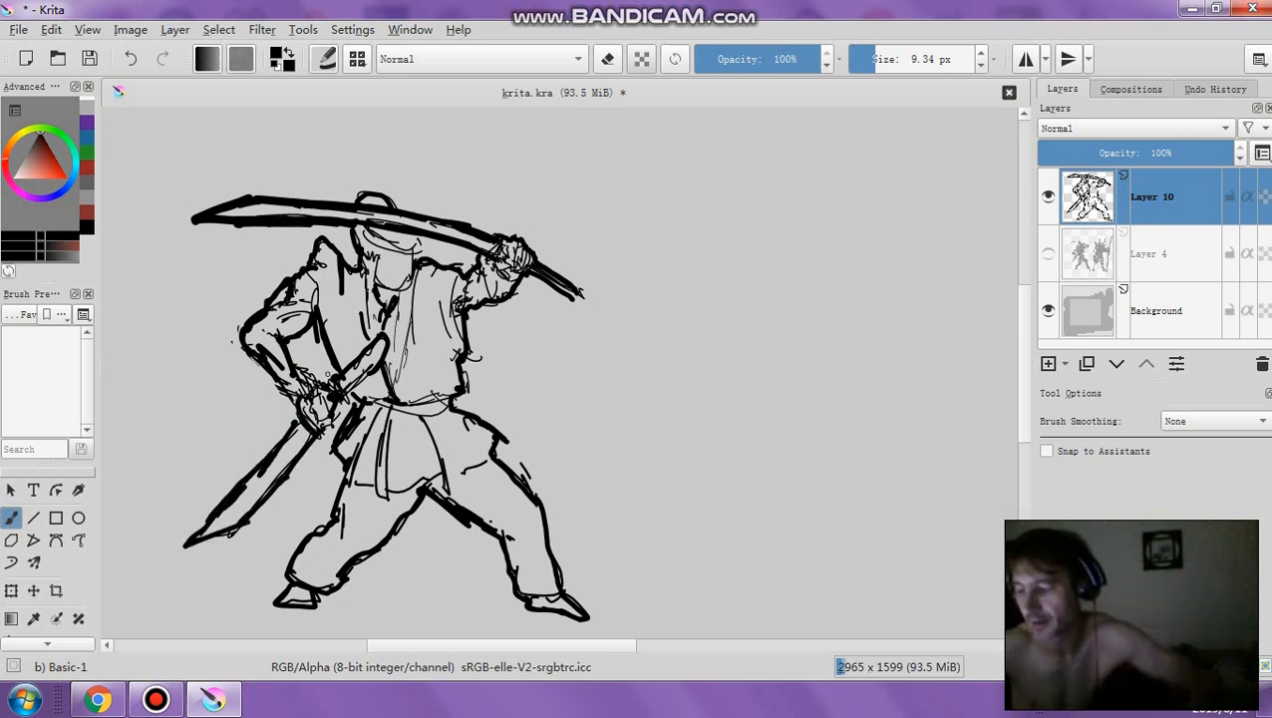
Thicken the jacket's lapel lines, the chin and the headband lines across the face
{"action": "left_click_drag", "start_coordinate": [417, 281], "coordinate": [396, 374]}
{"action": "mouse_move", "coordinate": [413, 297]}
{"action": "left_mouse_down"}
{"action": "mouse_move", "coordinate": [392, 389]}
{"action": "mouse_move", "coordinate": [412, 294]}
{"action": "mouse_move", "coordinate": [377, 287]}
{"action": "left_mouse_up"}
{"action": "mouse_move", "coordinate": [366, 239]}
{"action": "left_mouse_down"}
{"action": "mouse_move", "coordinate": [371, 257]}
{"action": "mouse_move", "coordinate": [417, 244]}
{"action": "left_mouse_up"}
{"action": "mouse_move", "coordinate": [371, 235]}
{"action": "left_mouse_down"}
{"action": "mouse_move", "coordinate": [417, 248]}
{"action": "mouse_move", "coordinate": [396, 257]}
{"action": "left_mouse_up"}
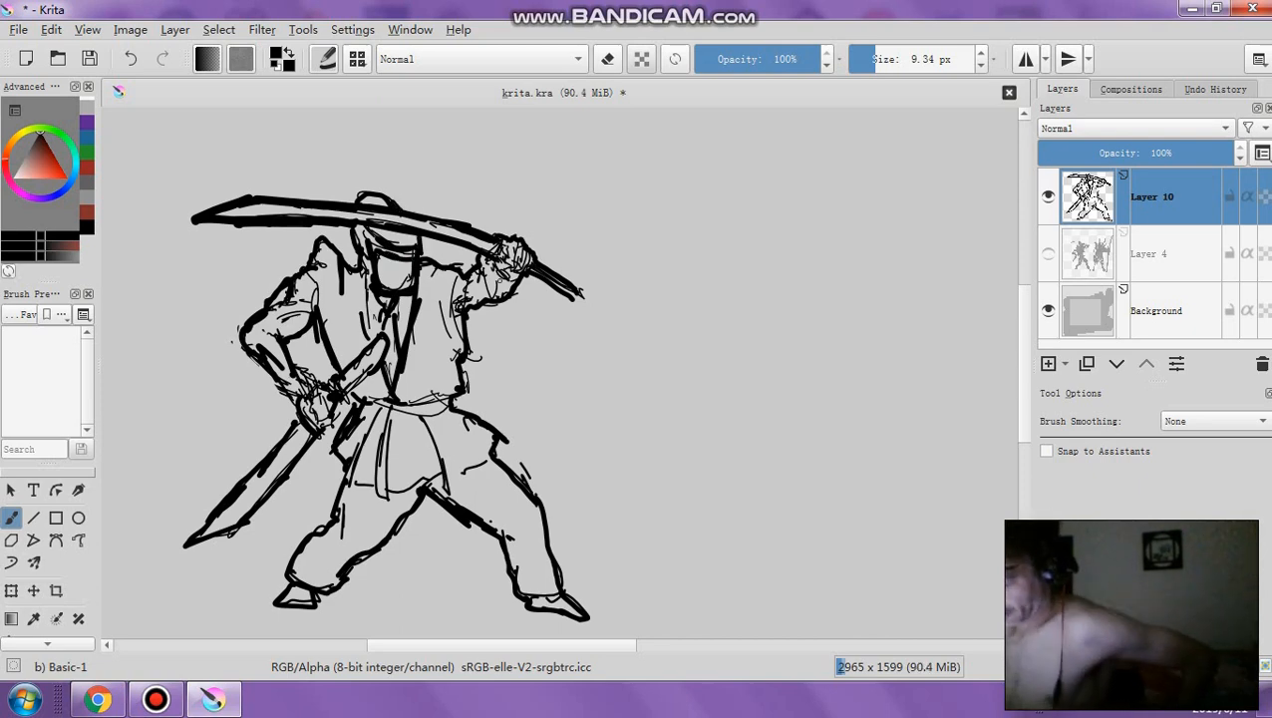
Switch the brush to eraser mode and erase the stray curl beside the jacket under the raised arm
{"action": "left_click", "coordinate": [607, 59]}
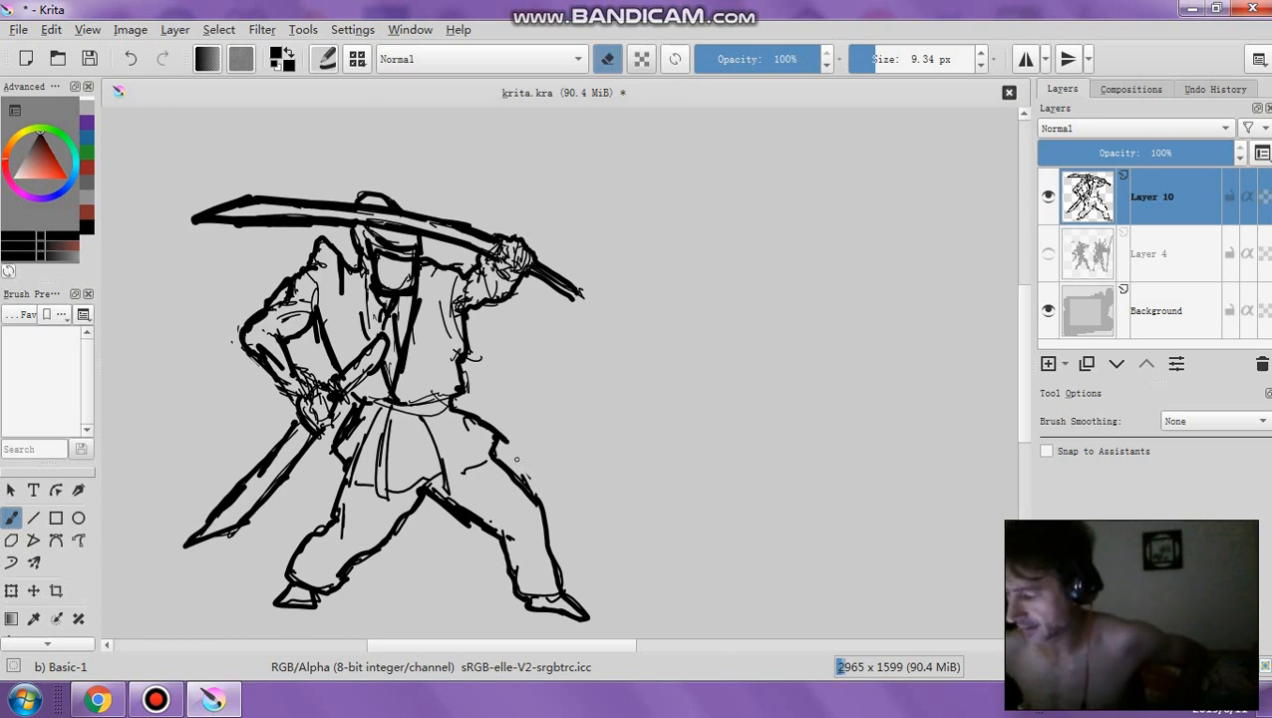
{"action": "left_click_drag", "start_coordinate": [480, 361], "coordinate": [470, 355]}
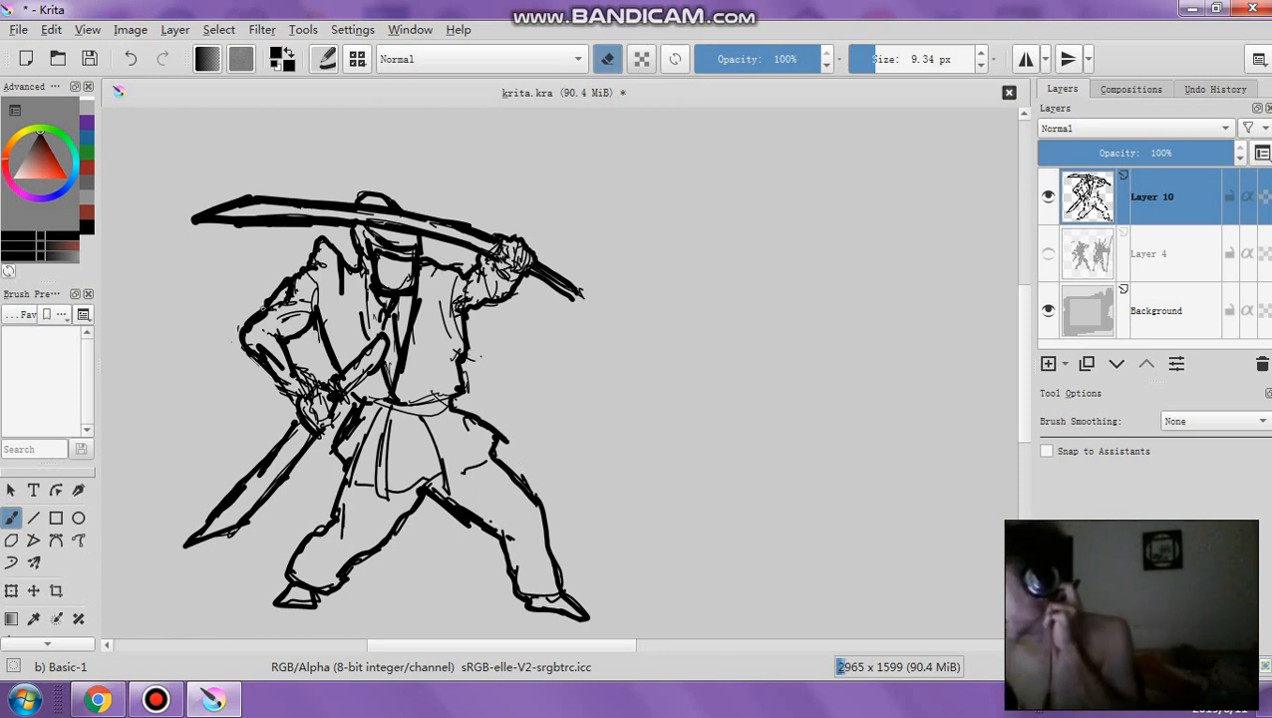
{"action": "left_click", "coordinate": [1155, 239]}
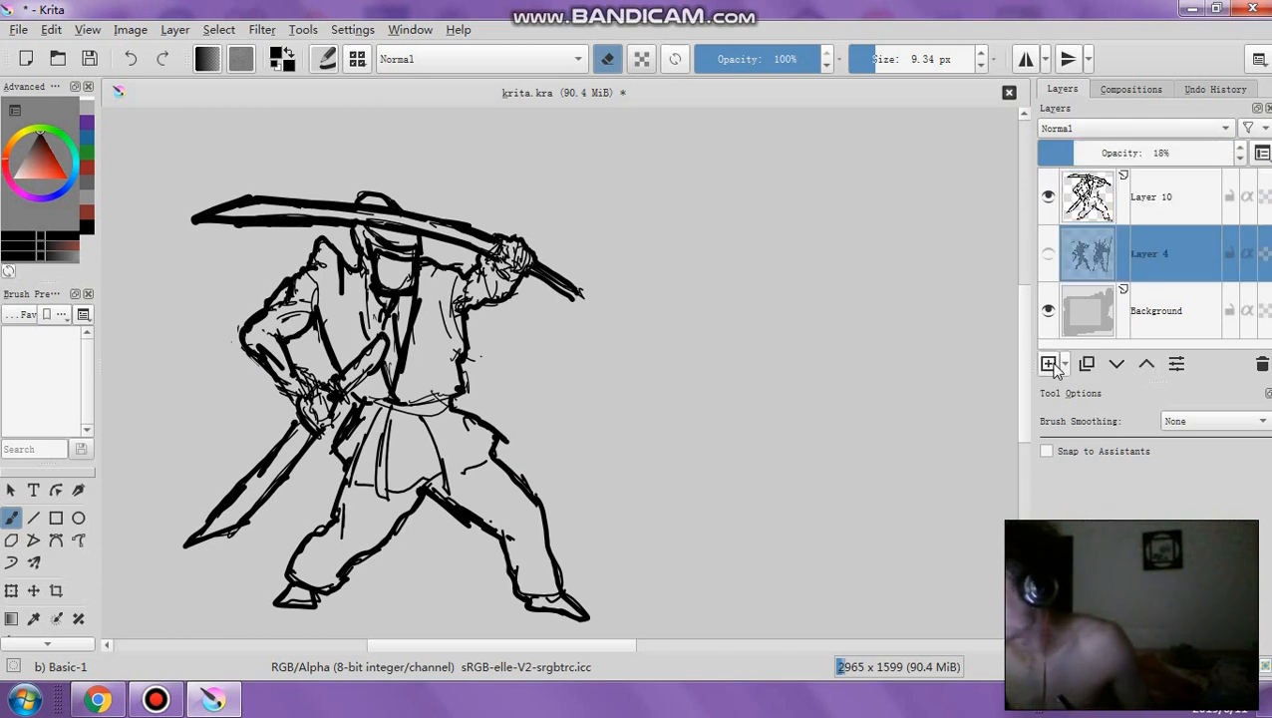
{"action": "left_click", "coordinate": [1049, 364]}
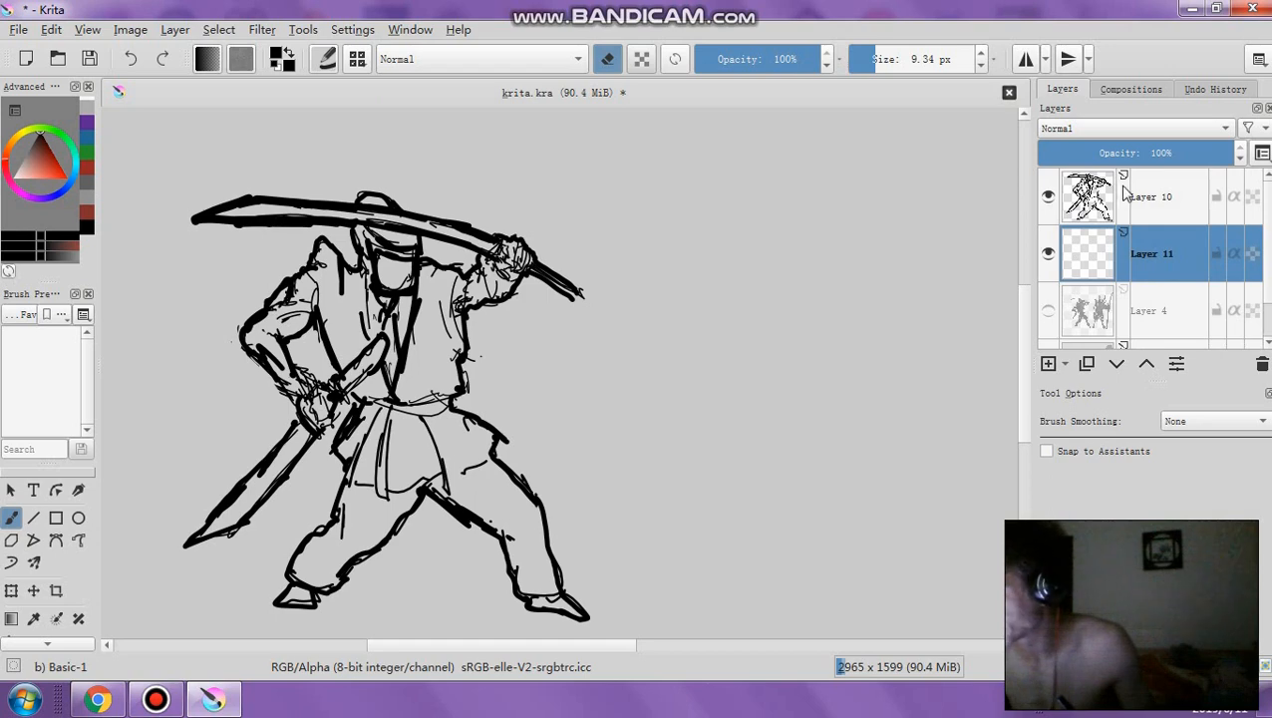
{"action": "left_click", "coordinate": [1048, 198]}
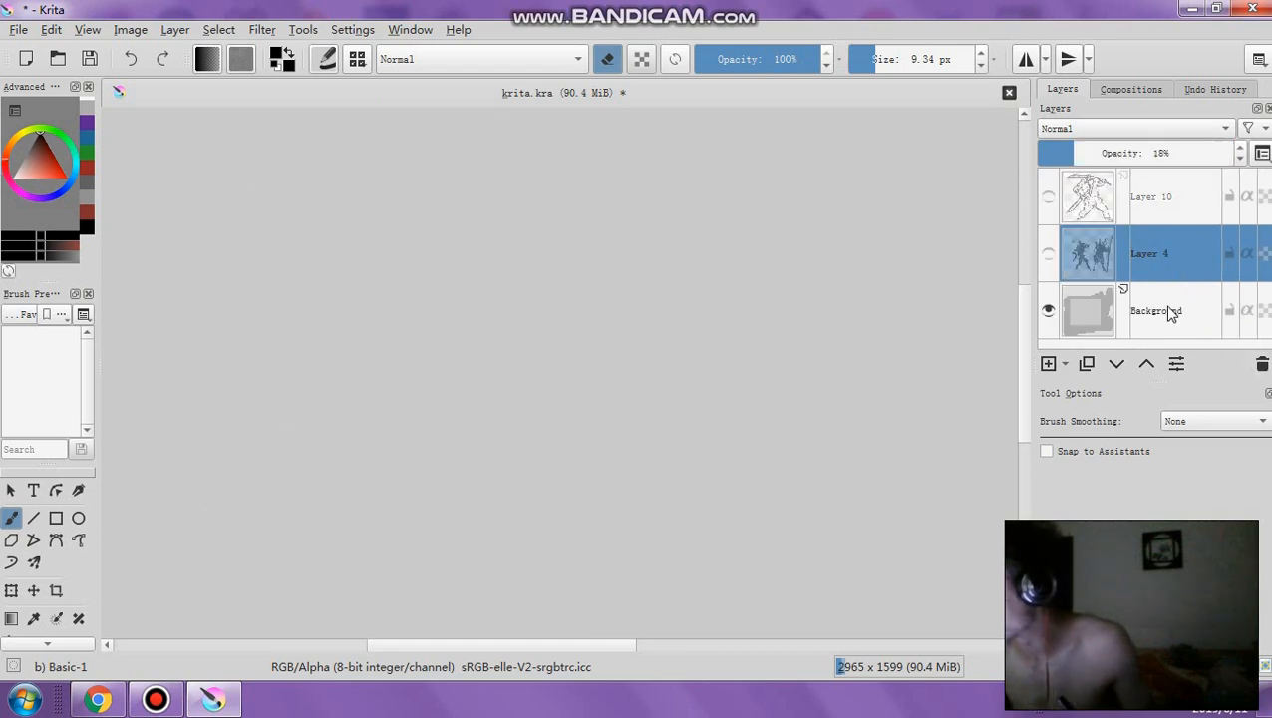
Duplicate the Background layer and move the copy above Layer 4, directly beneath Layer 10
{"action": "left_click", "coordinate": [1166, 317]}
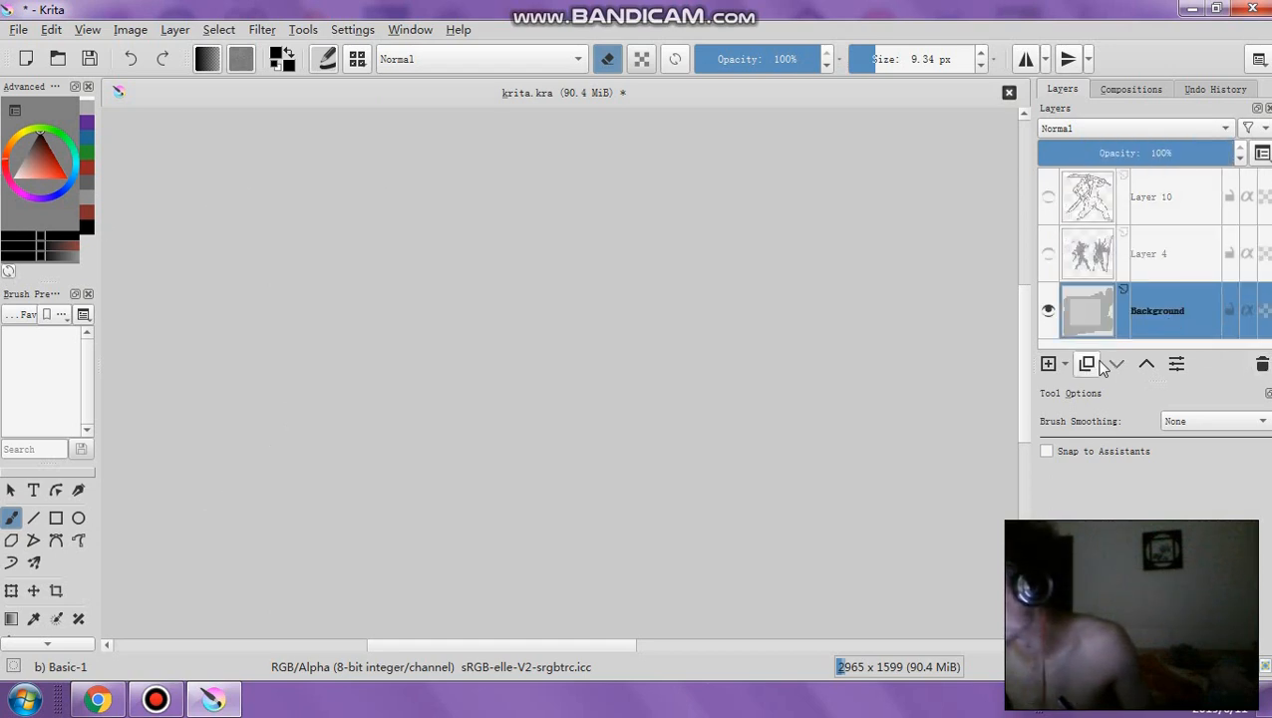
{"action": "scroll", "coordinate": [1234, 311], "scroll_direction": "down", "scroll_amount": 1}
{"action": "left_click", "coordinate": [1218, 264]}
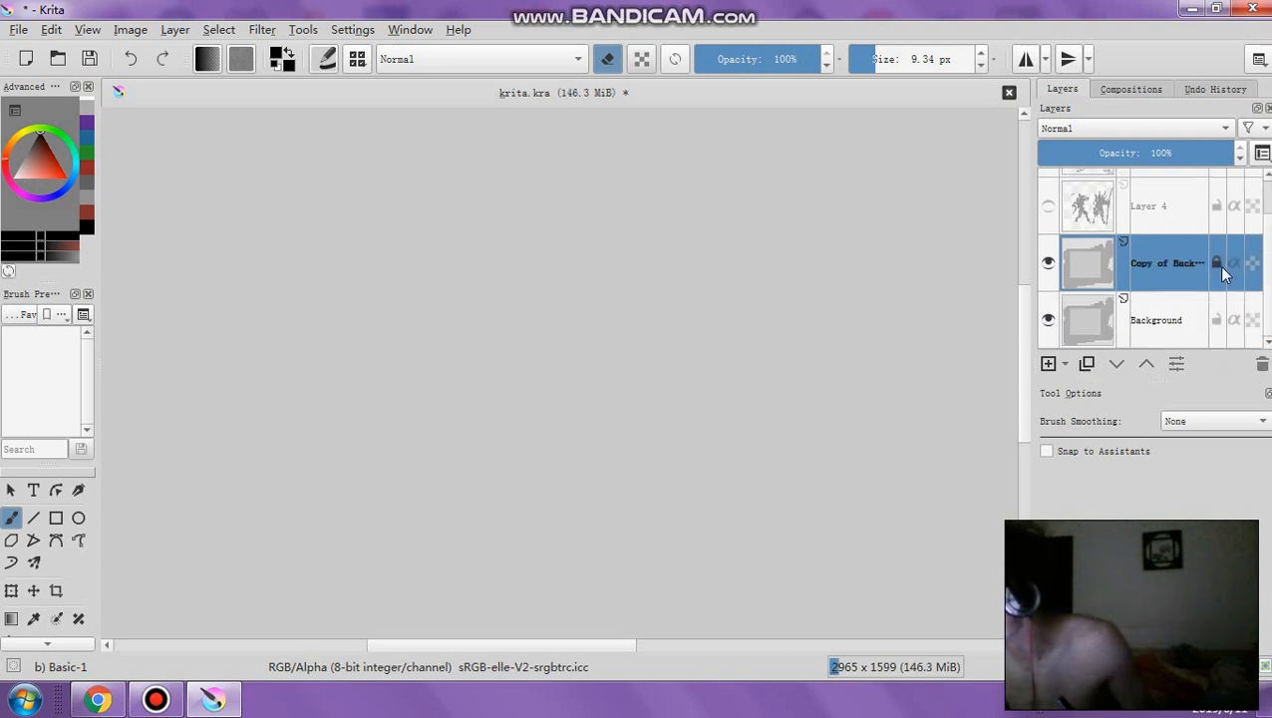
{"action": "left_click", "coordinate": [1217, 265]}
{"action": "scroll", "coordinate": [1169, 270], "scroll_direction": "up", "scroll_amount": 1}
{"action": "left_click_drag", "start_coordinate": [1174, 310], "coordinate": [1173, 227]}
{"action": "scroll", "coordinate": [1117, 233], "scroll_direction": "up", "scroll_amount": 1}
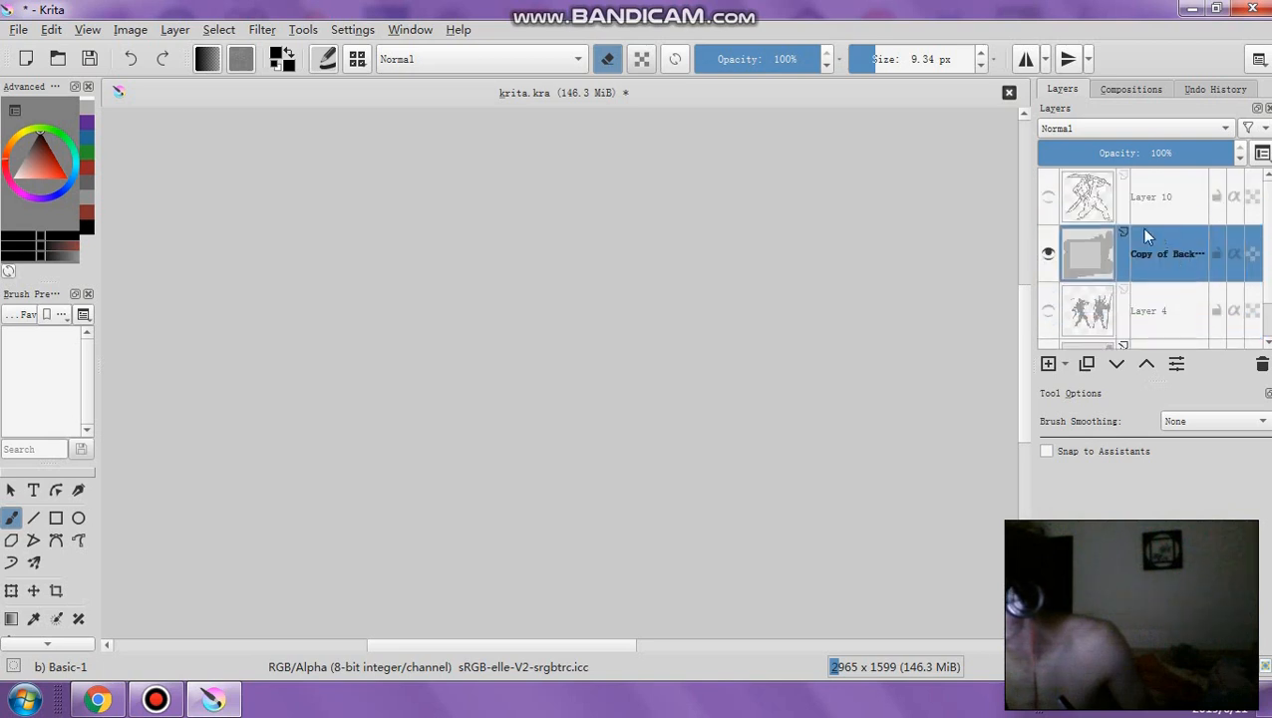
Show Layer 10 and merge it with the copied background layer below it
{"action": "left_click", "coordinate": [1048, 197]}
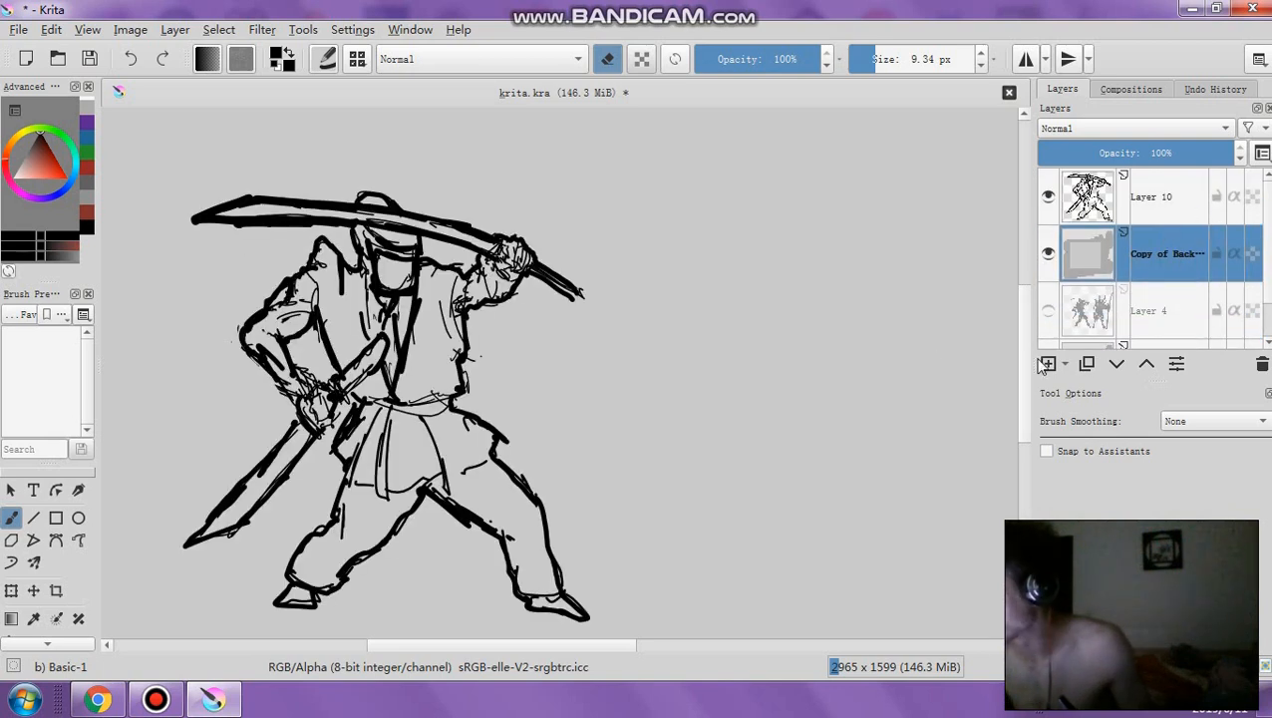
{"action": "left_click", "coordinate": [1180, 218]}
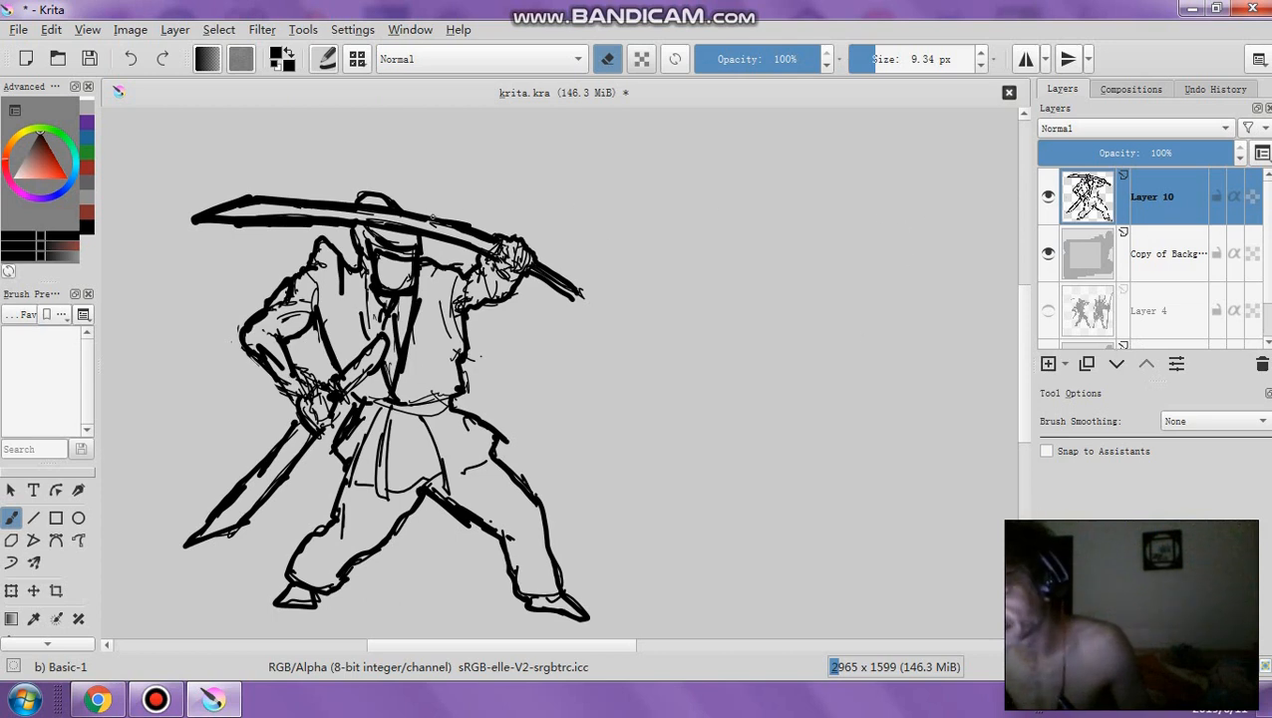
{"action": "left_click", "coordinate": [1049, 198]}
{"action": "left_click", "coordinate": [1050, 202]}
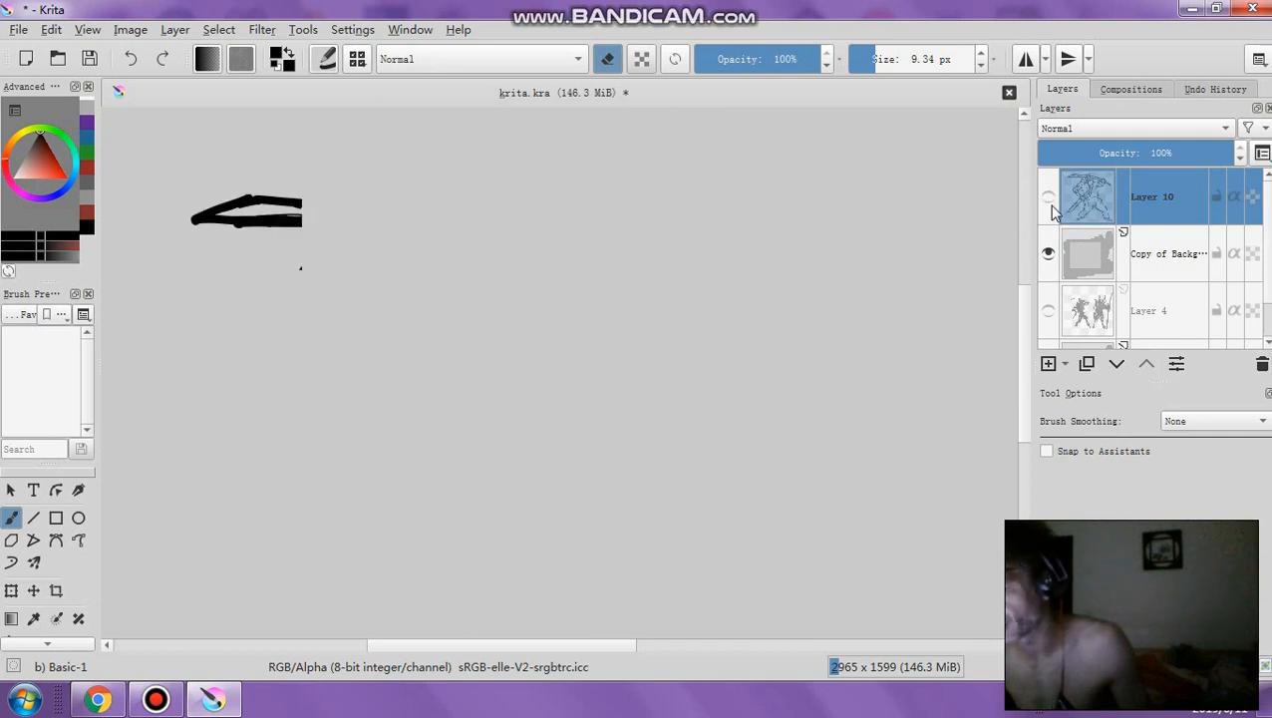
{"action": "right_click", "coordinate": [1181, 217]}
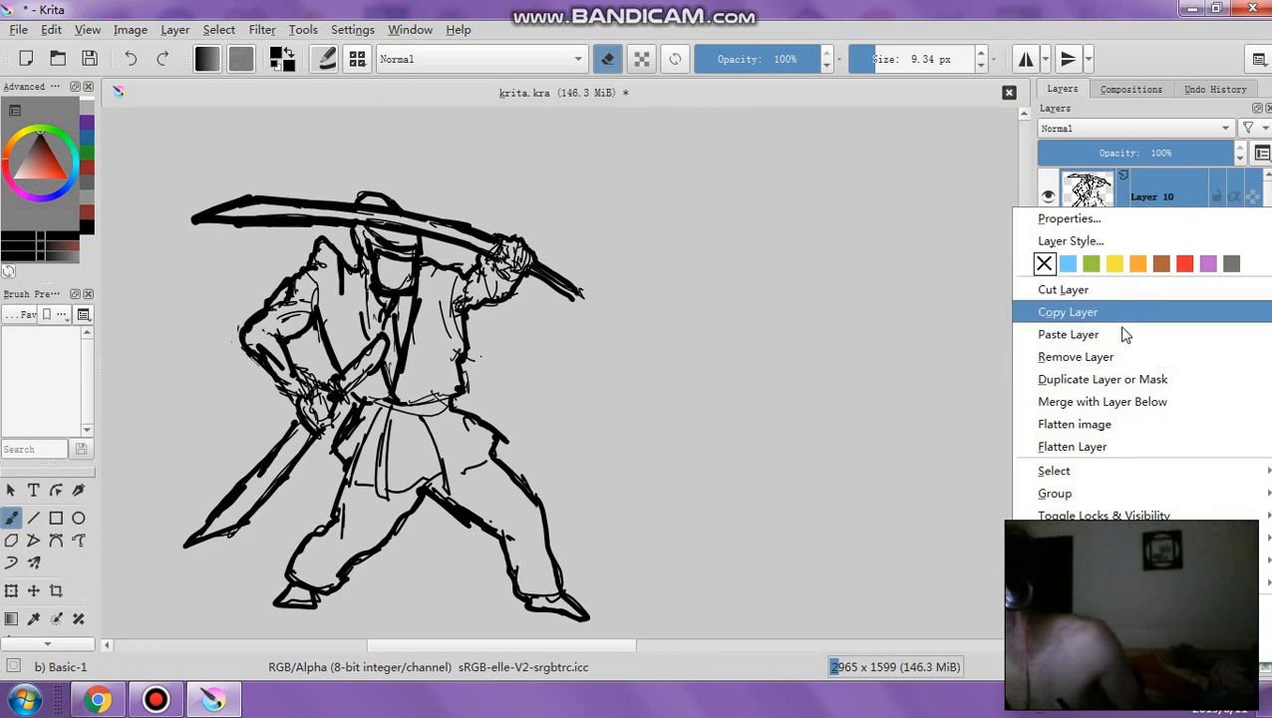
{"action": "left_click", "coordinate": [1145, 409]}
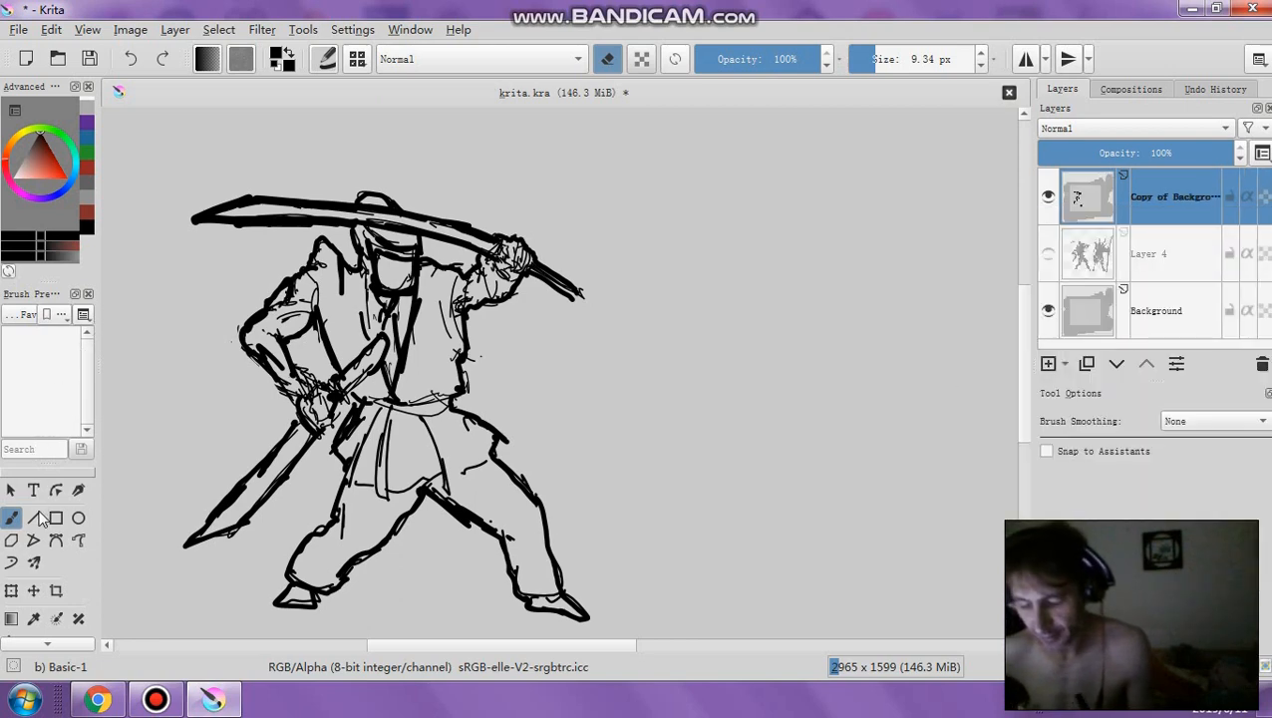
{"action": "scroll", "coordinate": [74, 586], "scroll_direction": "down", "scroll_amount": 2}
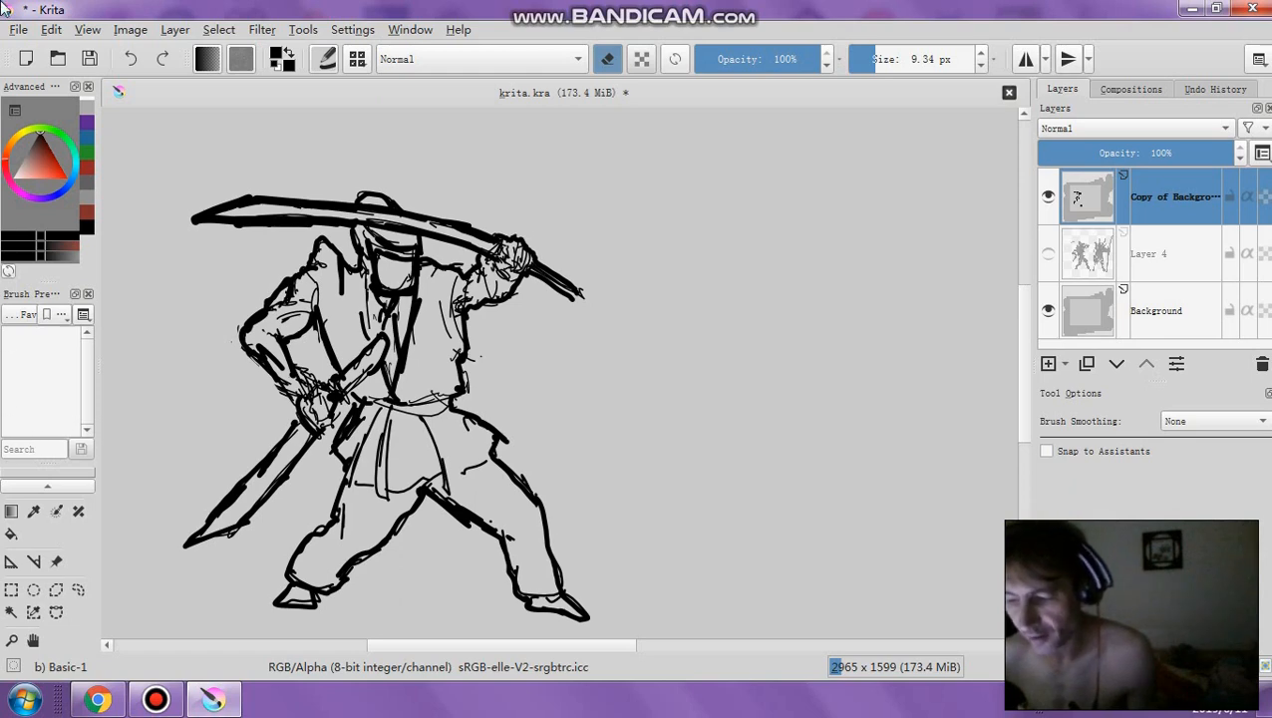
Select the contiguous grey area surrounding the swordsman on the copied background layer and delete it
{"action": "left_click", "coordinate": [11, 612]}
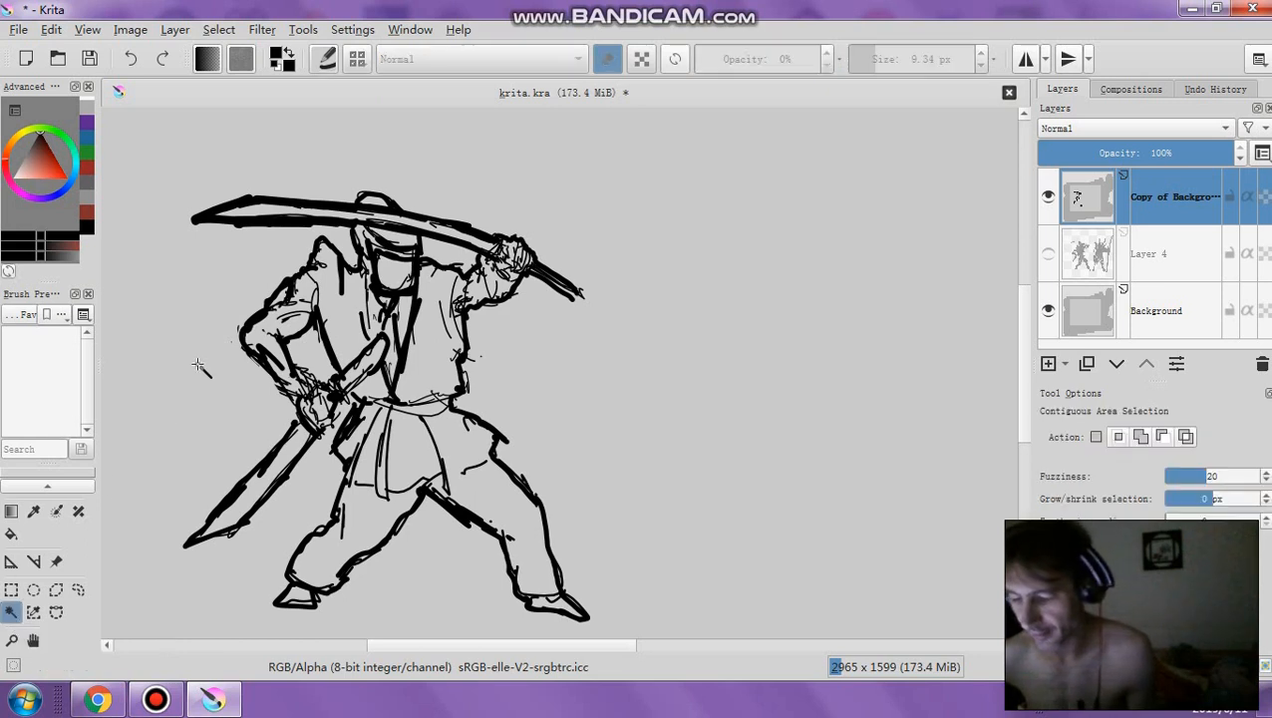
{"action": "left_click", "coordinate": [200, 366]}
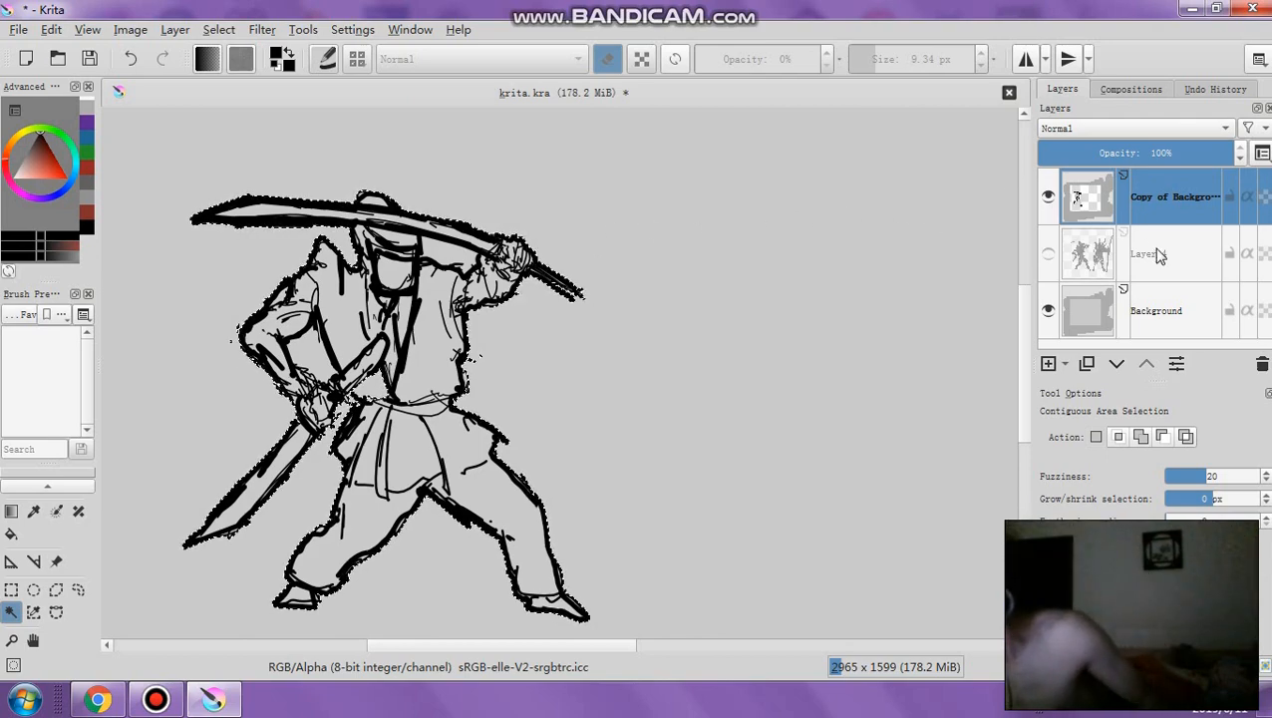
{"action": "scroll", "coordinate": [531, 245], "scroll_direction": "up", "scroll_amount": 2}
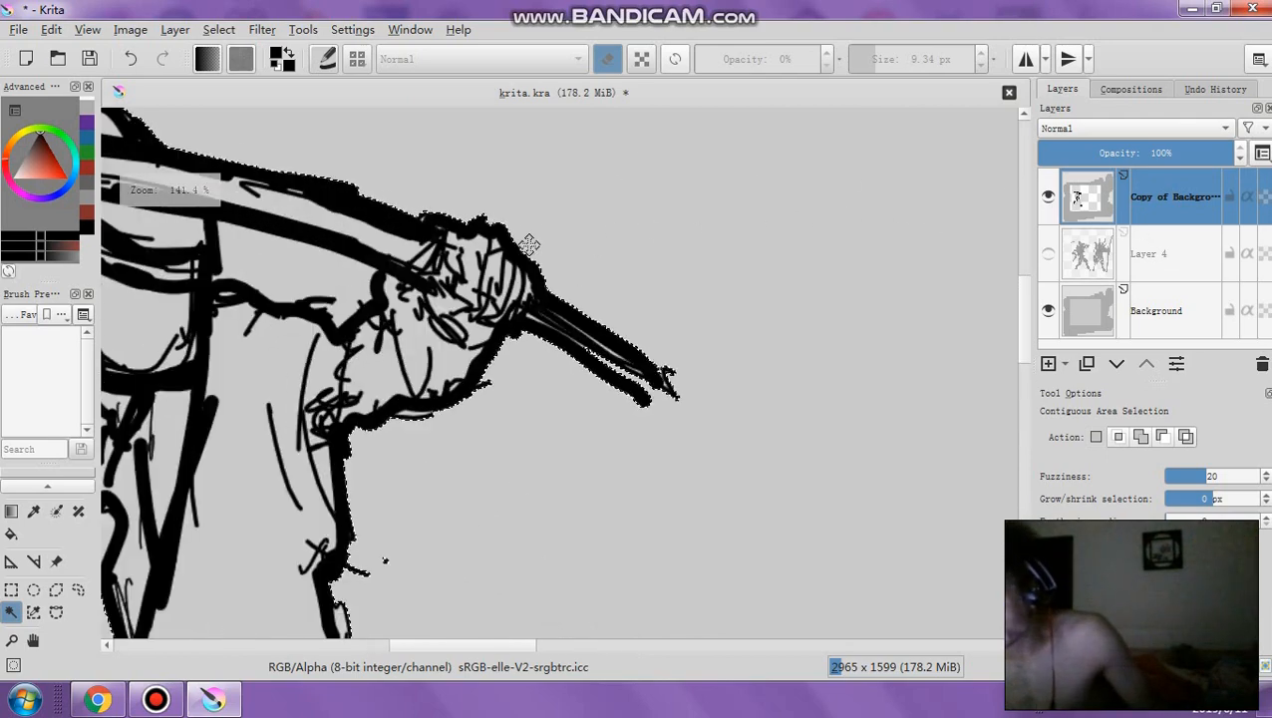
{"action": "scroll", "coordinate": [531, 244], "scroll_direction": "down", "scroll_amount": 4}
{"action": "scroll", "coordinate": [531, 244], "scroll_direction": "up", "scroll_amount": 2}
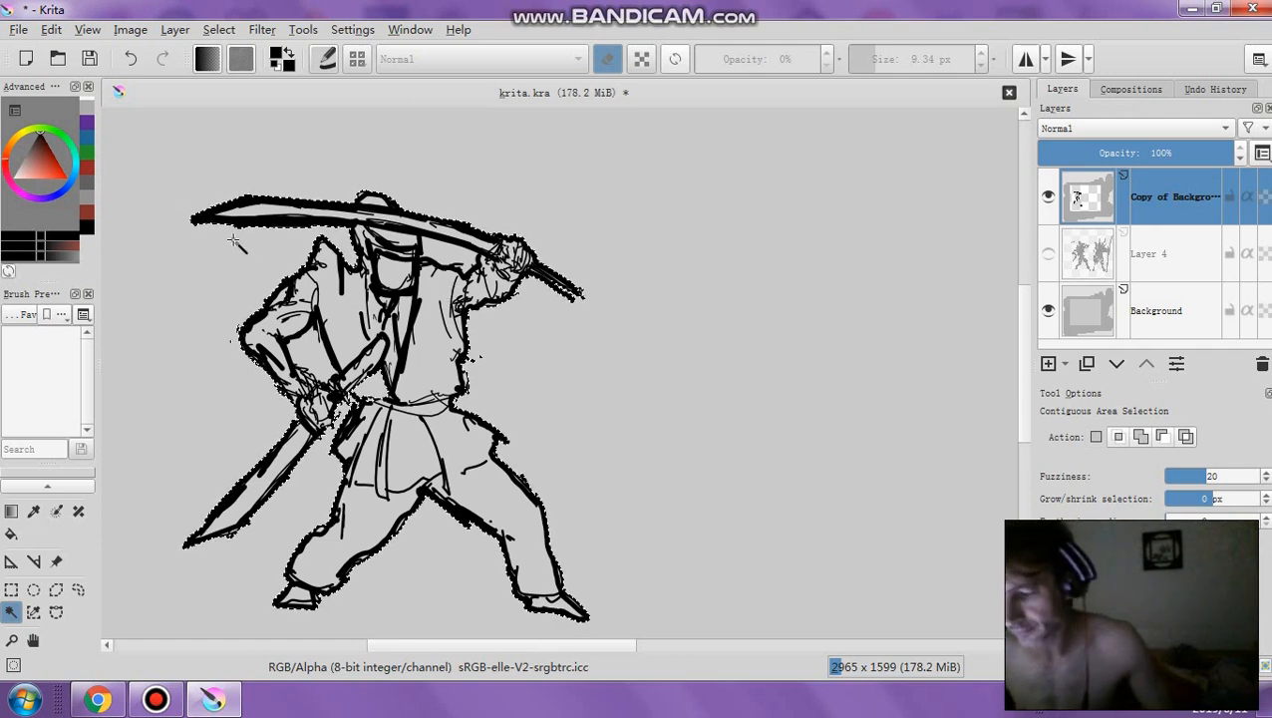
Clear the enclosed grey gaps around the swordsman's arms on the copied layer with contiguous selection, and hide the Background layer
{"action": "key", "text": "p"}
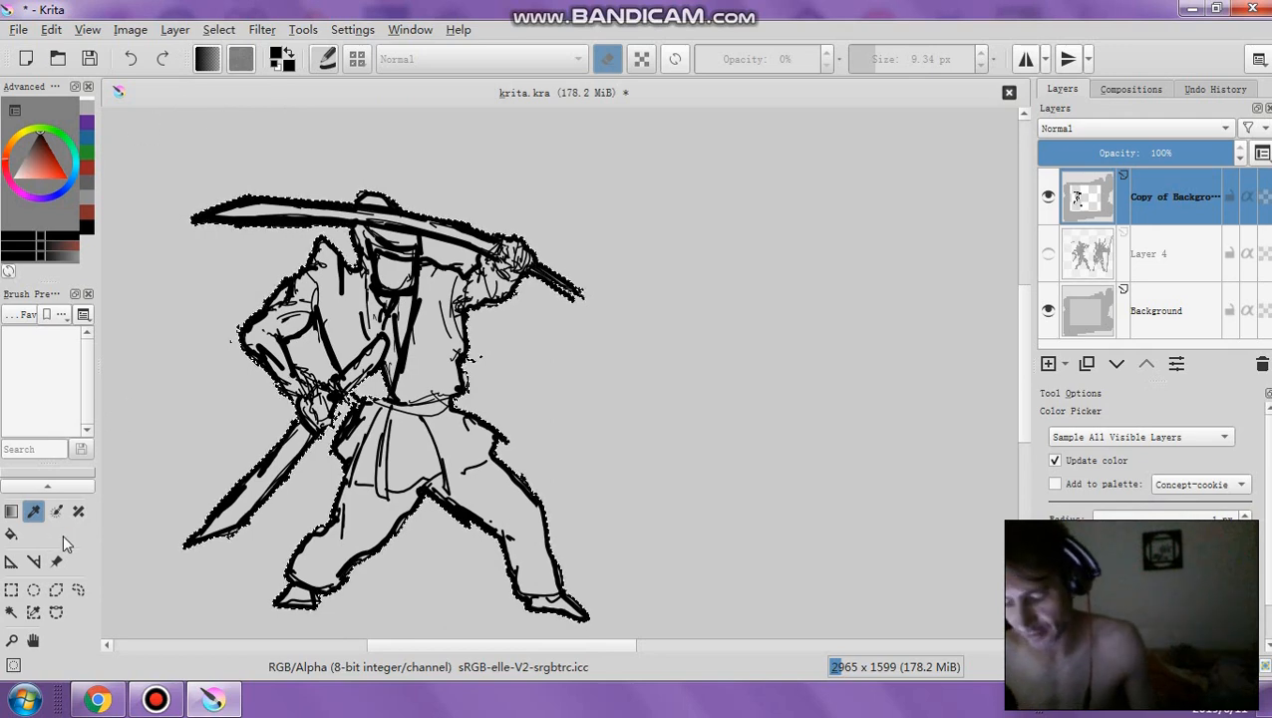
{"action": "left_click", "coordinate": [11, 613]}
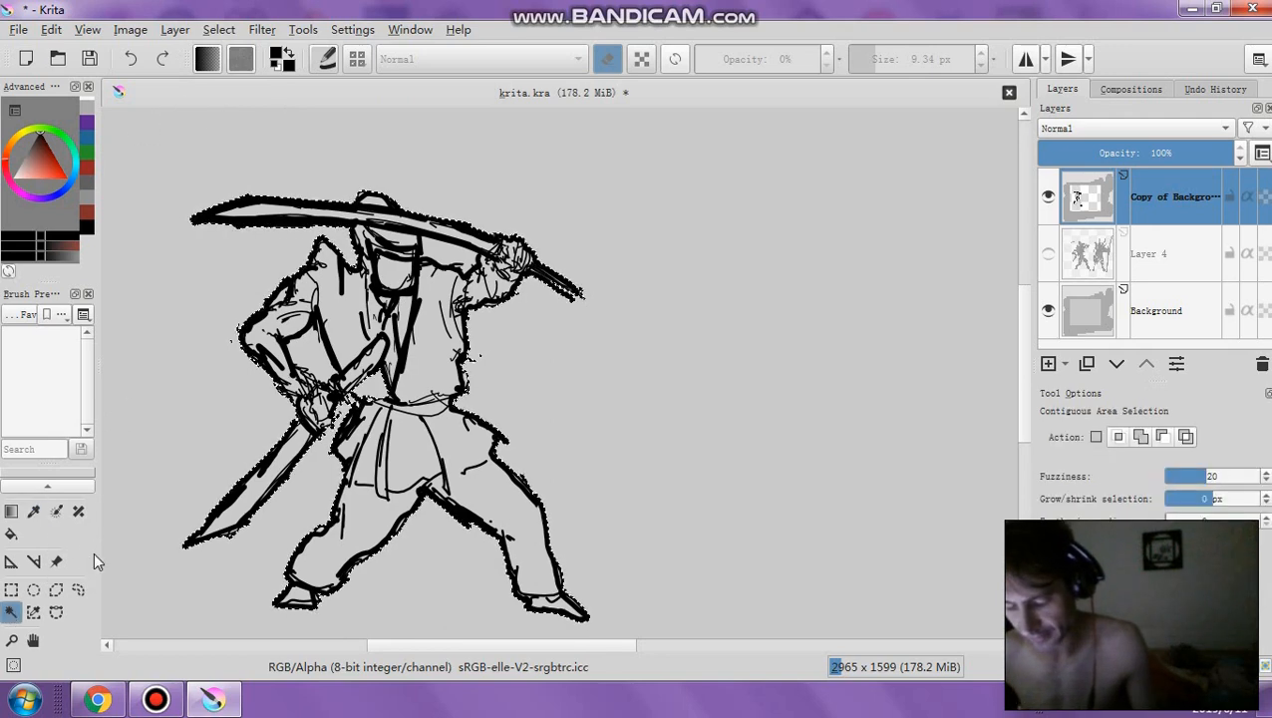
{"action": "left_click_drag", "start_coordinate": [101, 528], "coordinate": [232, 524]}
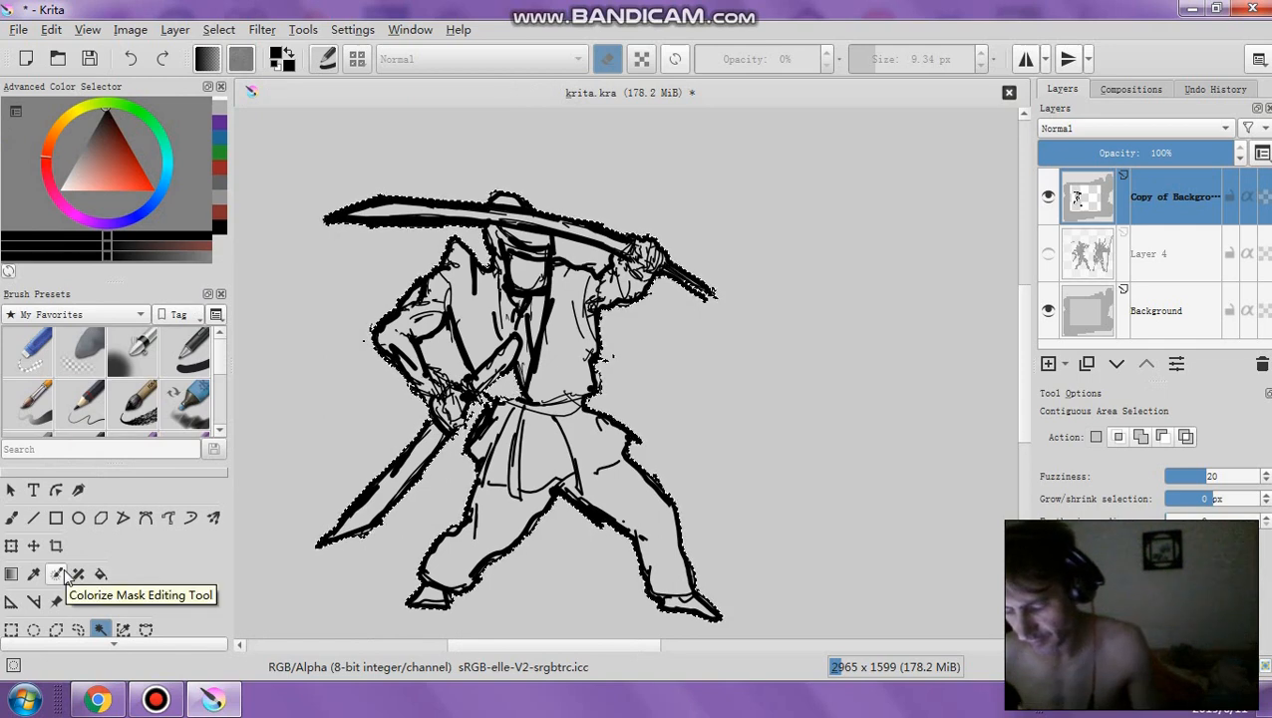
{"action": "scroll", "coordinate": [154, 572], "scroll_direction": "down", "scroll_amount": 1}
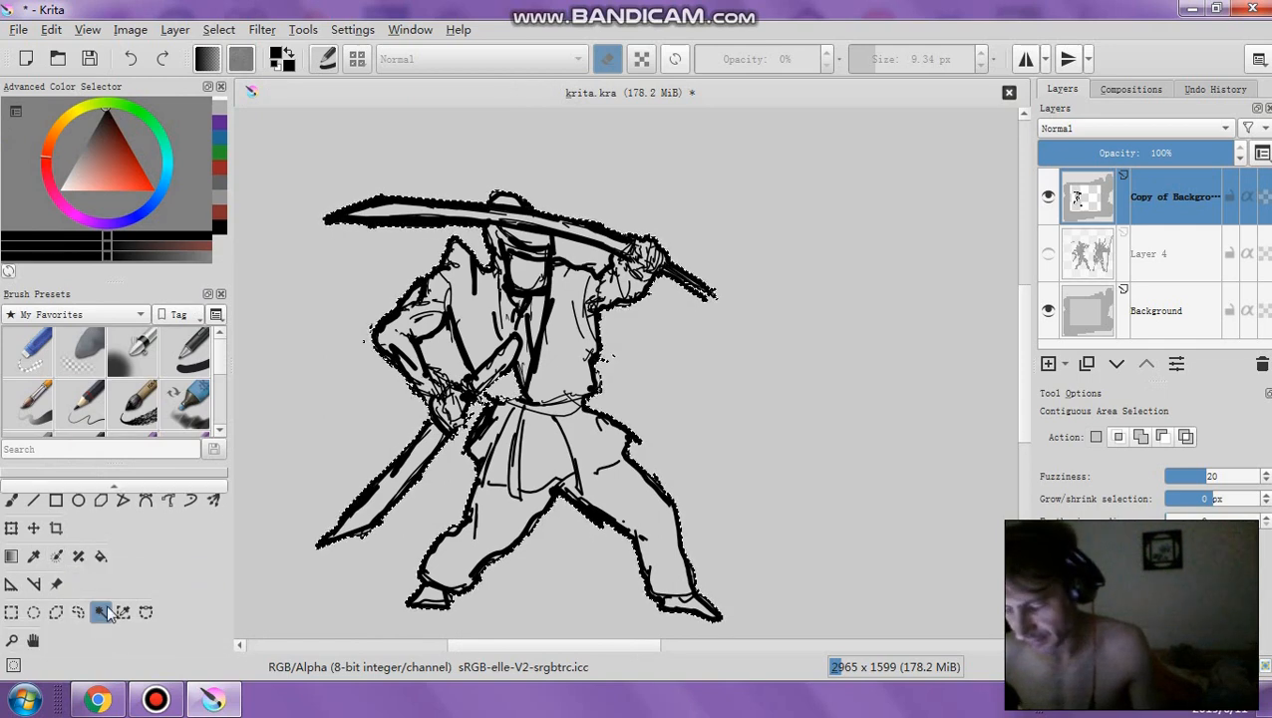
{"action": "left_click", "coordinate": [362, 444]}
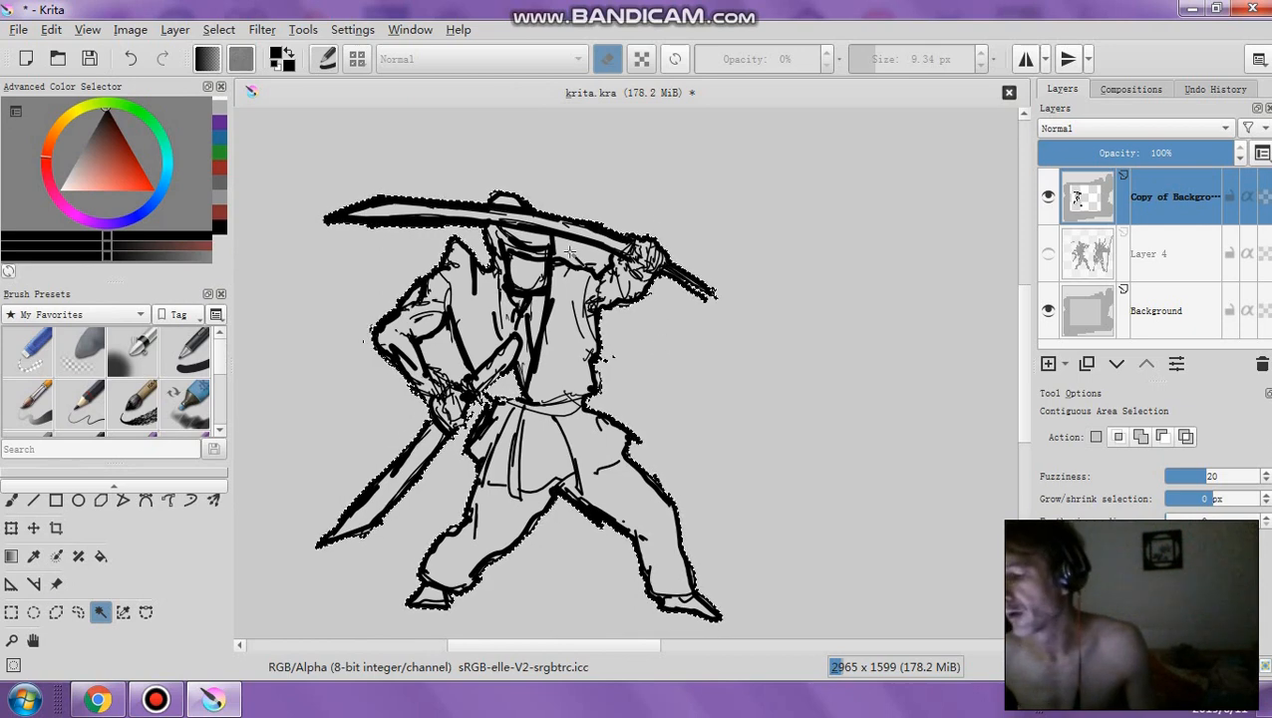
{"action": "left_click", "coordinate": [1048, 313]}
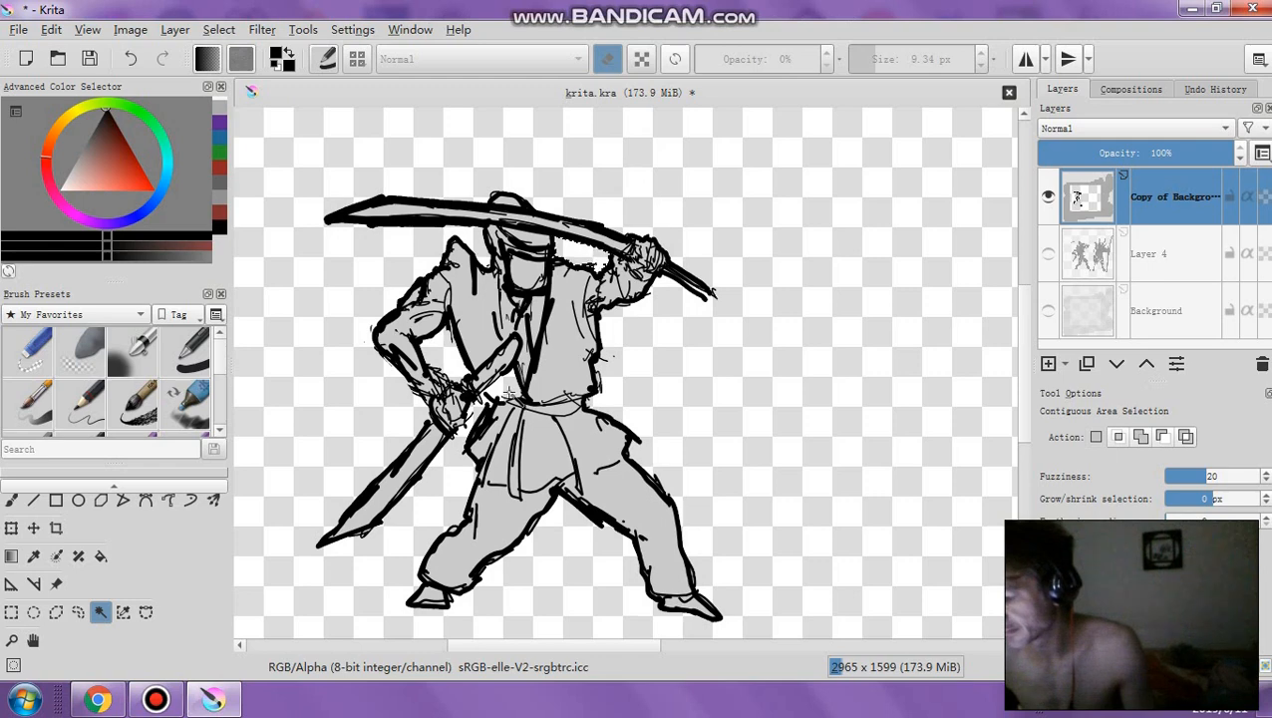
Deselect, sample the jacket's light grey and brush over the transparent hole between the sword hilt and the belt
{"action": "scroll", "coordinate": [510, 399], "scroll_direction": "up", "scroll_amount": 4}
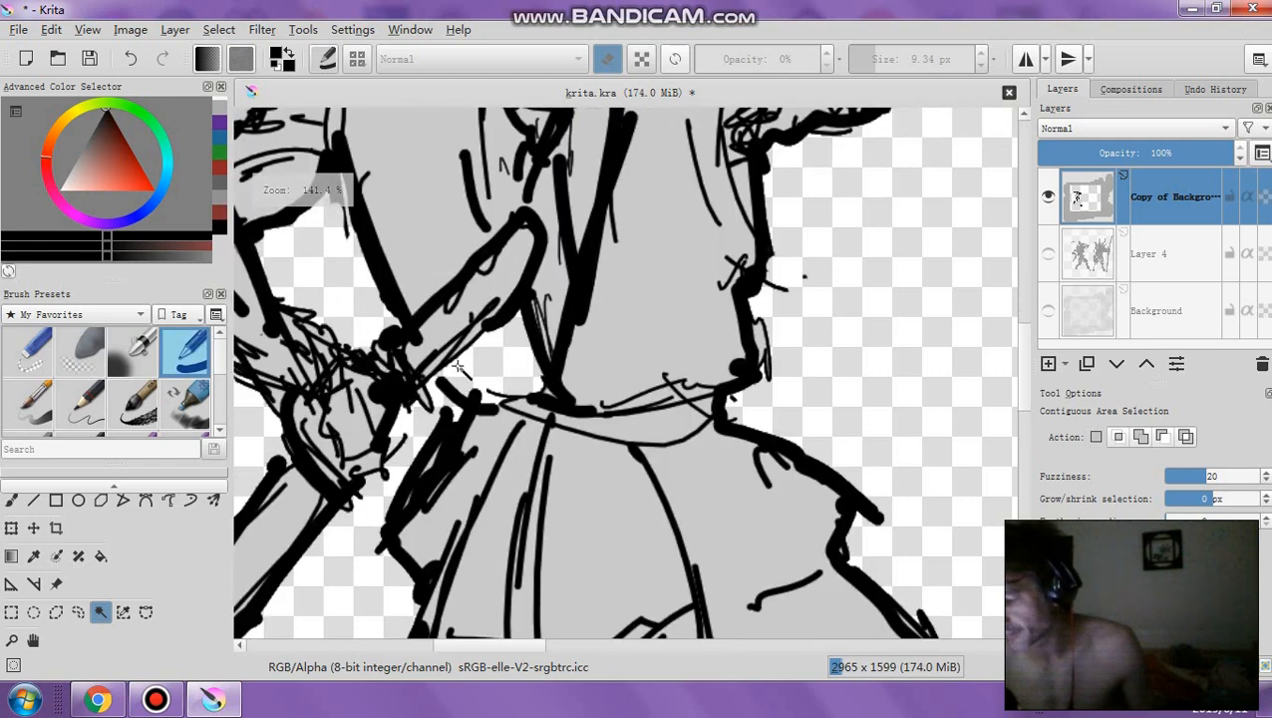
{"action": "key", "text": "e"}
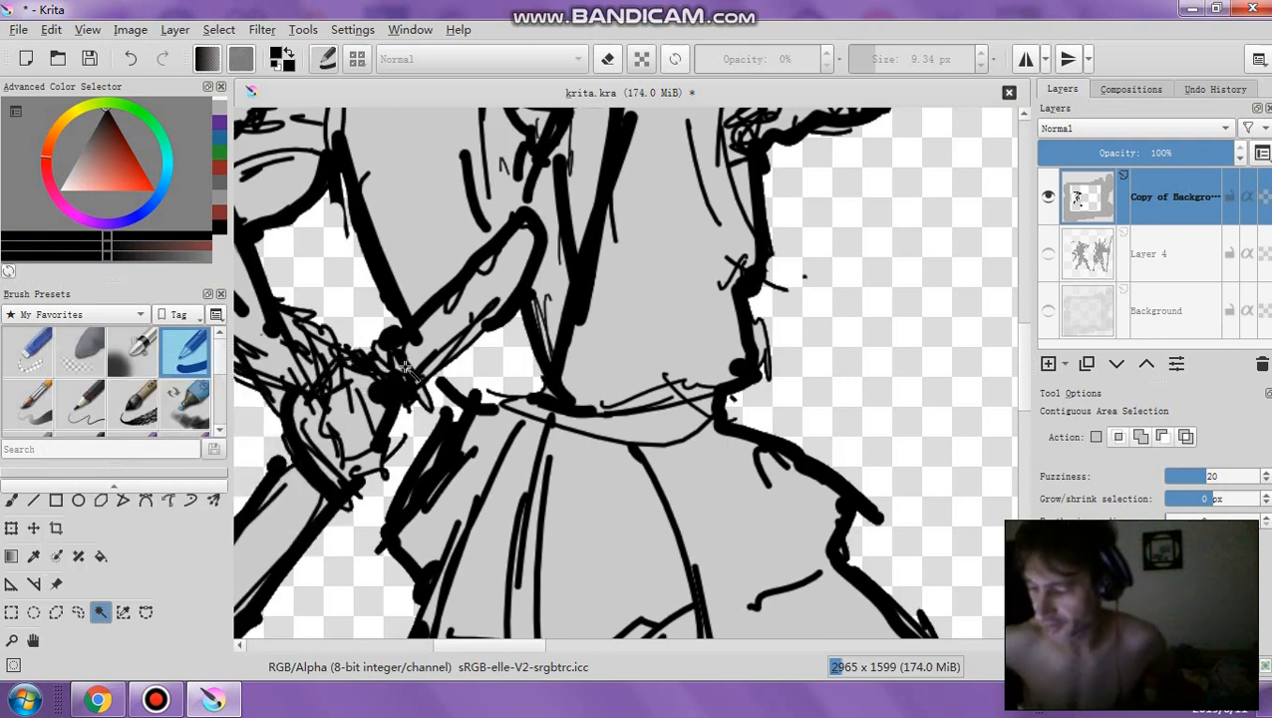
{"action": "key", "text": "b"}
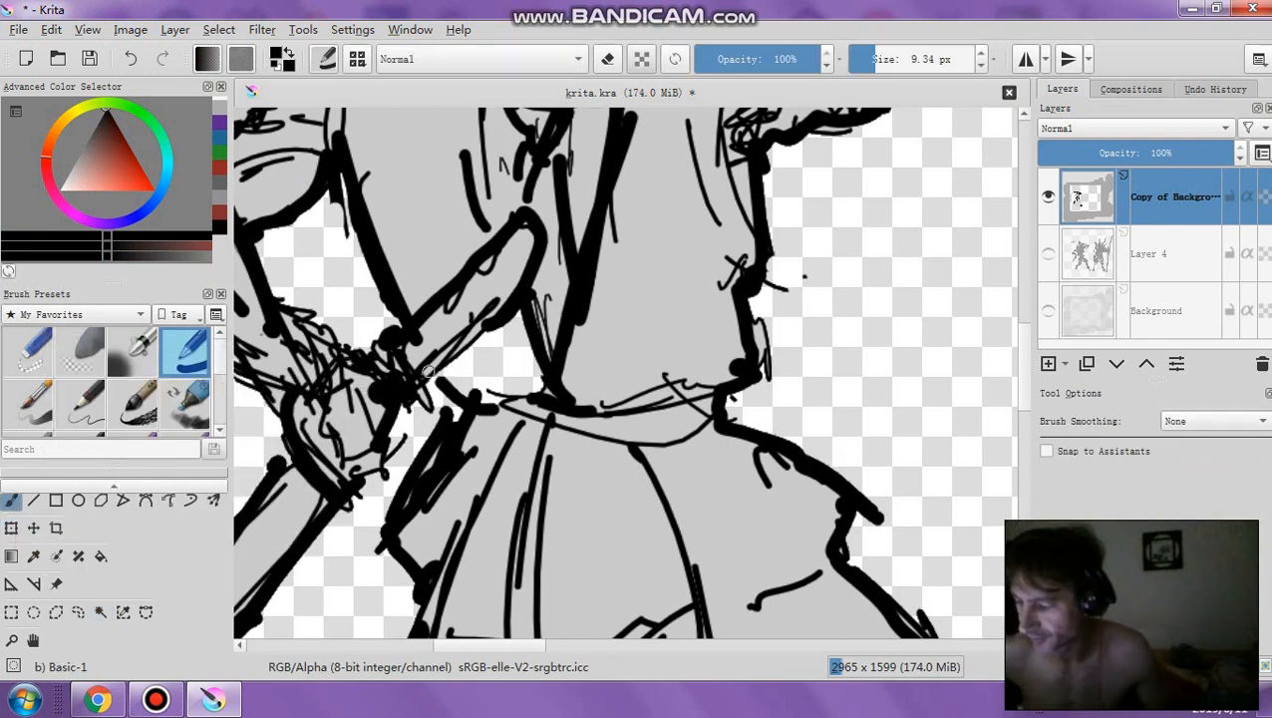
{"action": "left_click", "coordinate": [218, 30]}
{"action": "left_click", "coordinate": [219, 30]}
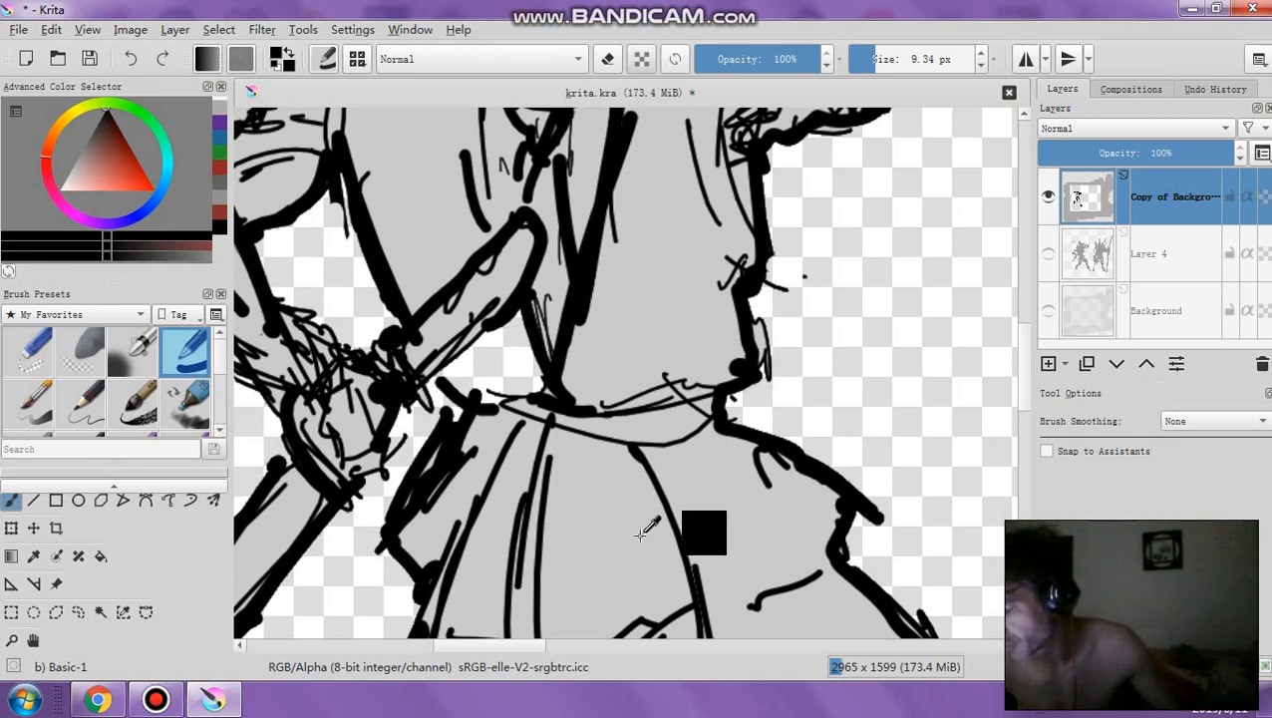
{"action": "left_click", "coordinate": [394, 139], "text": "ctrl"}
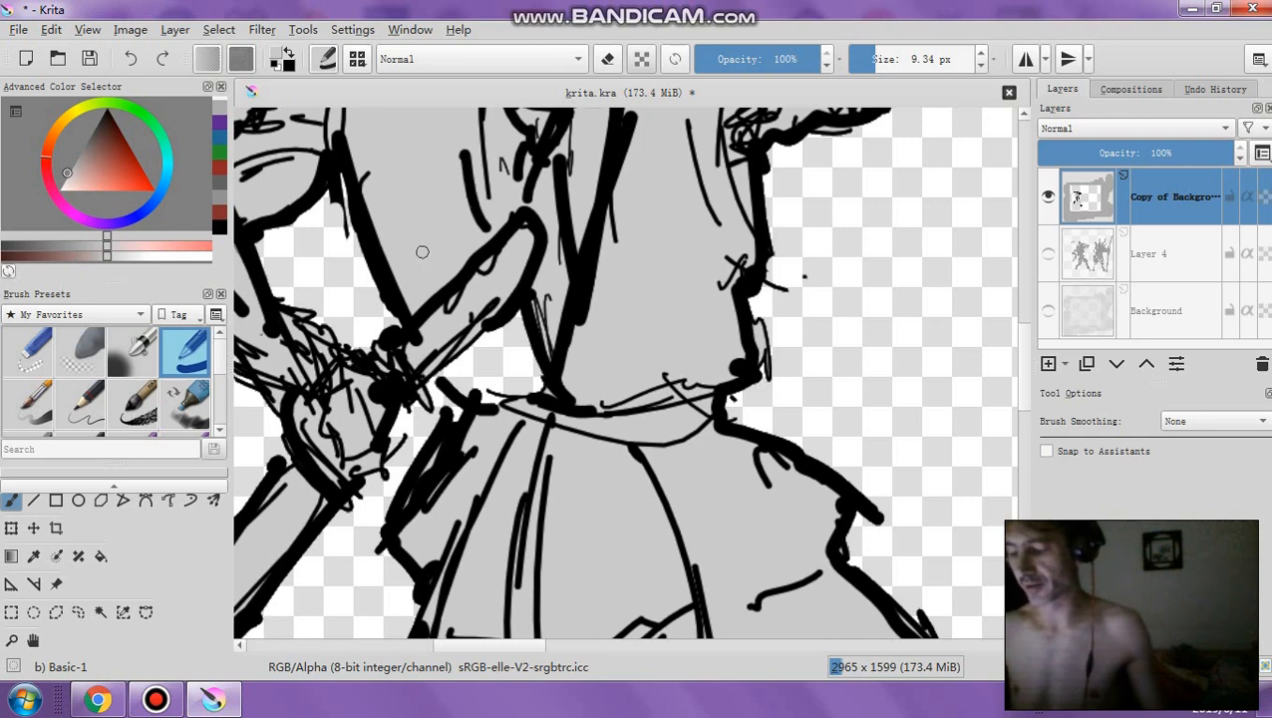
{"action": "mouse_move", "coordinate": [446, 379]}
{"action": "left_mouse_down"}
{"action": "mouse_move", "coordinate": [518, 314]}
{"action": "mouse_move", "coordinate": [514, 356]}
{"action": "mouse_move", "coordinate": [480, 389]}
{"action": "mouse_move", "coordinate": [499, 397]}
{"action": "mouse_move", "coordinate": [460, 382]}
{"action": "left_mouse_up"}
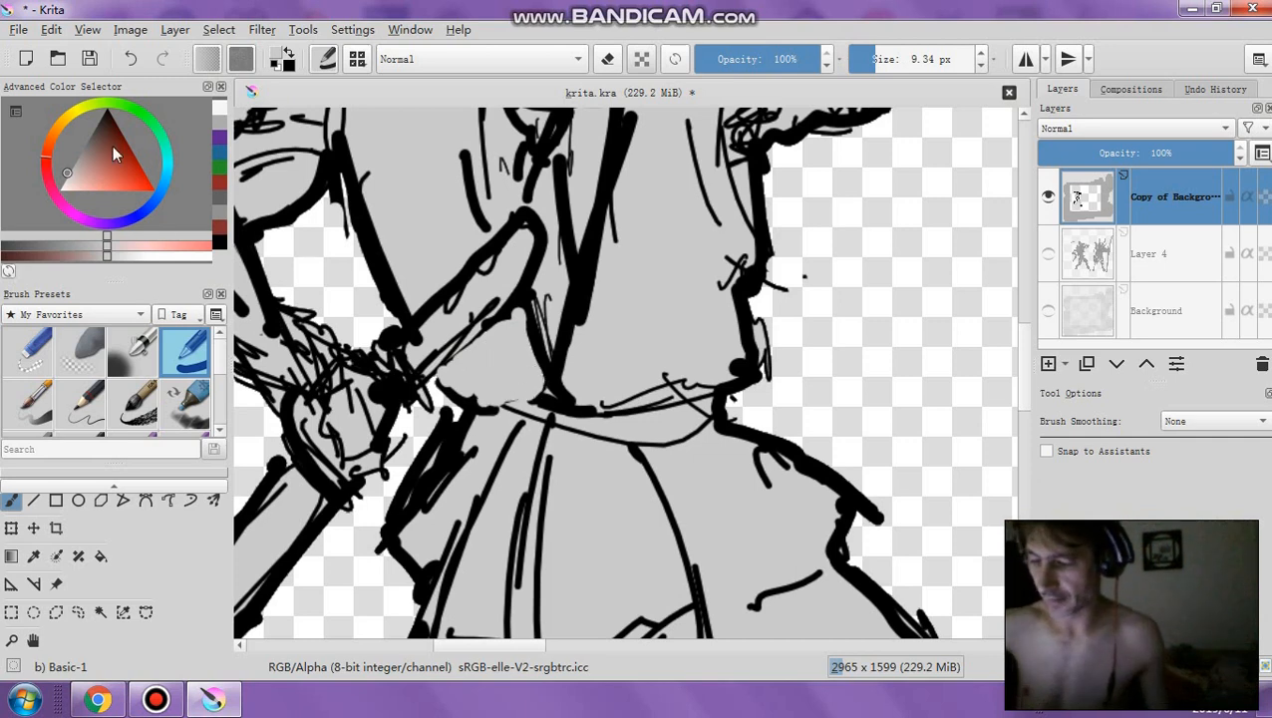
Switch to black with a 3.94 px brush and redraw the outline along the sword hilt beside the waist
{"action": "left_click", "coordinate": [106, 109]}
{"action": "left_click", "coordinate": [868, 57]}
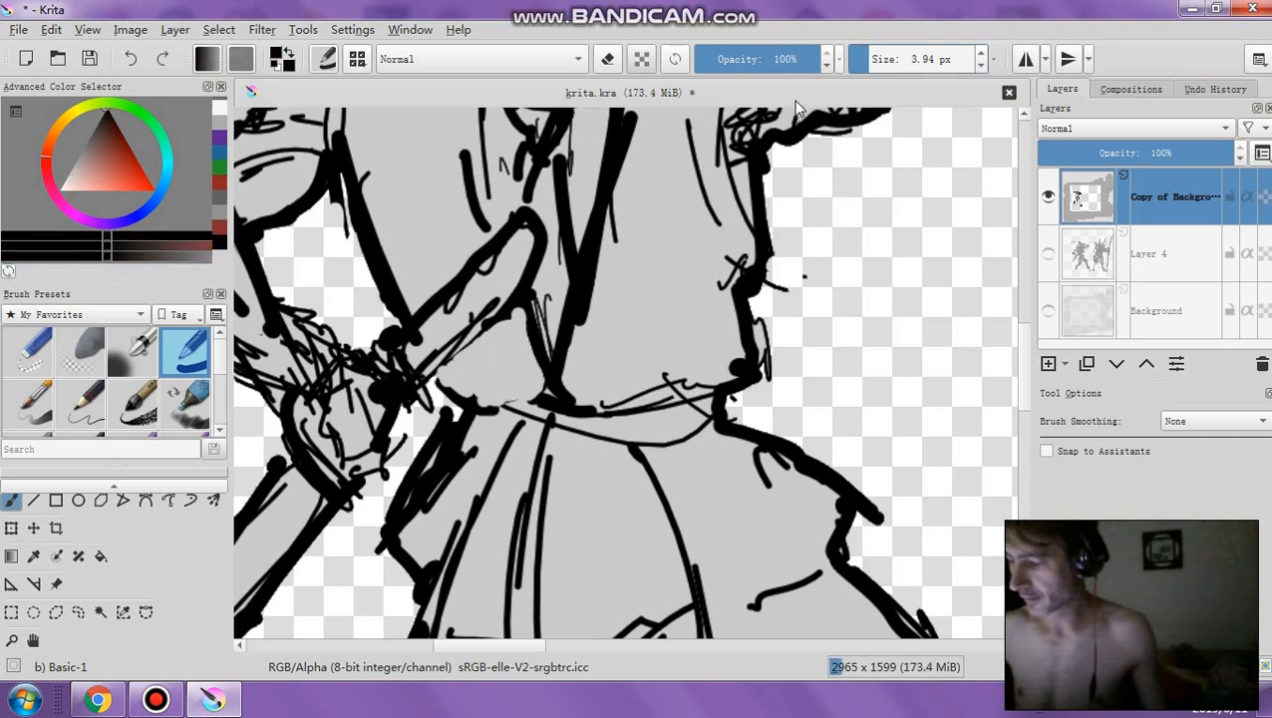
{"action": "left_click_drag", "start_coordinate": [442, 367], "coordinate": [492, 315]}
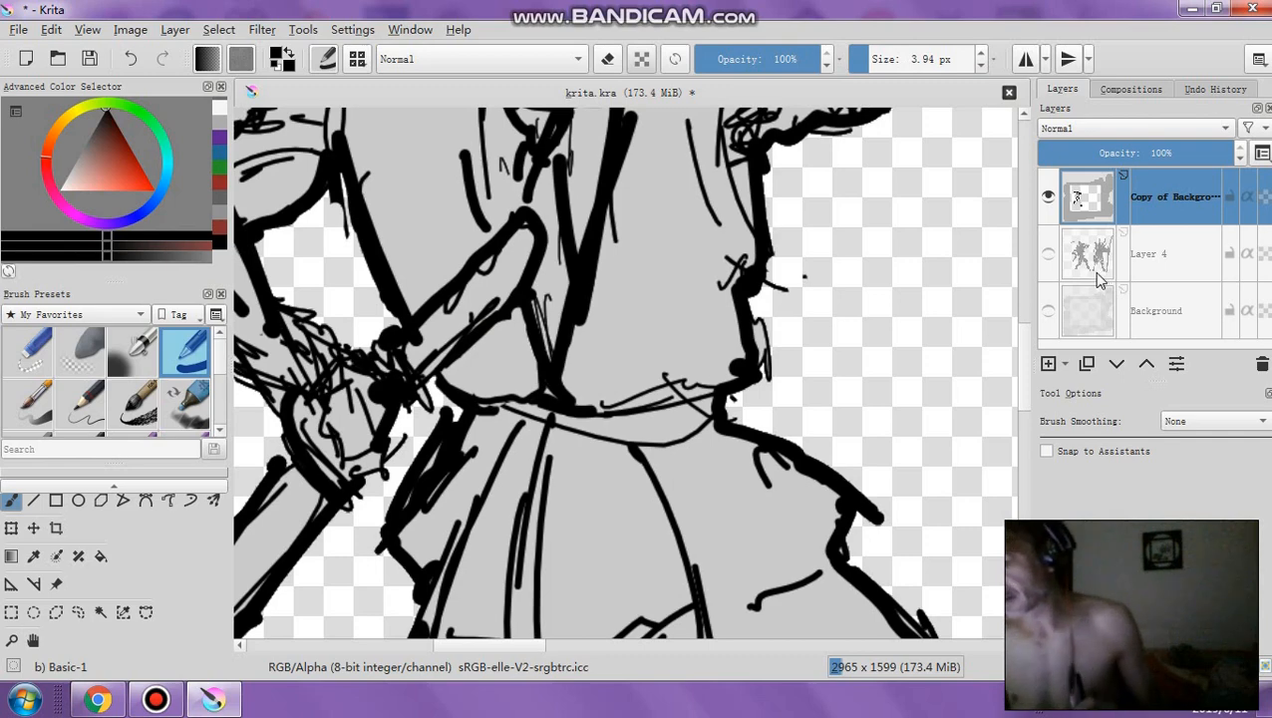
{"action": "scroll", "coordinate": [588, 429], "scroll_direction": "down", "scroll_amount": 5}
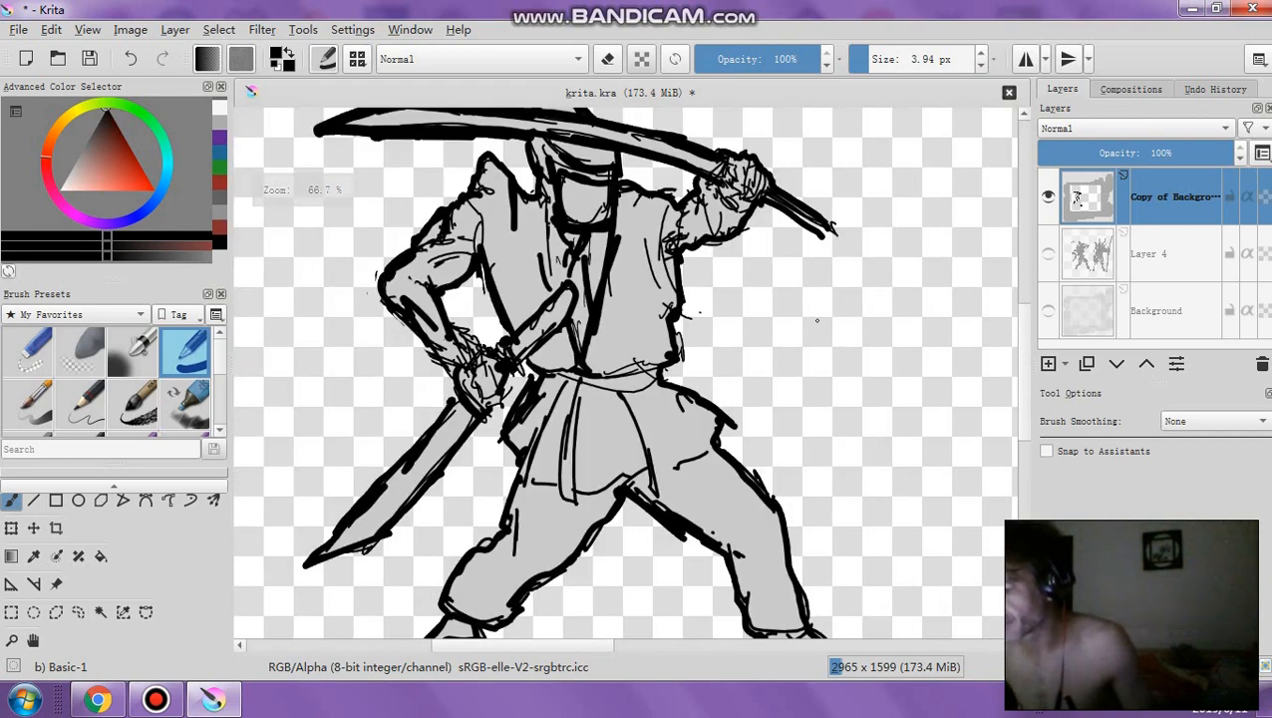
{"action": "left_click_drag", "start_coordinate": [499, 649], "coordinate": [510, 649]}
{"action": "scroll", "coordinate": [551, 516], "scroll_direction": "down", "scroll_amount": 1}
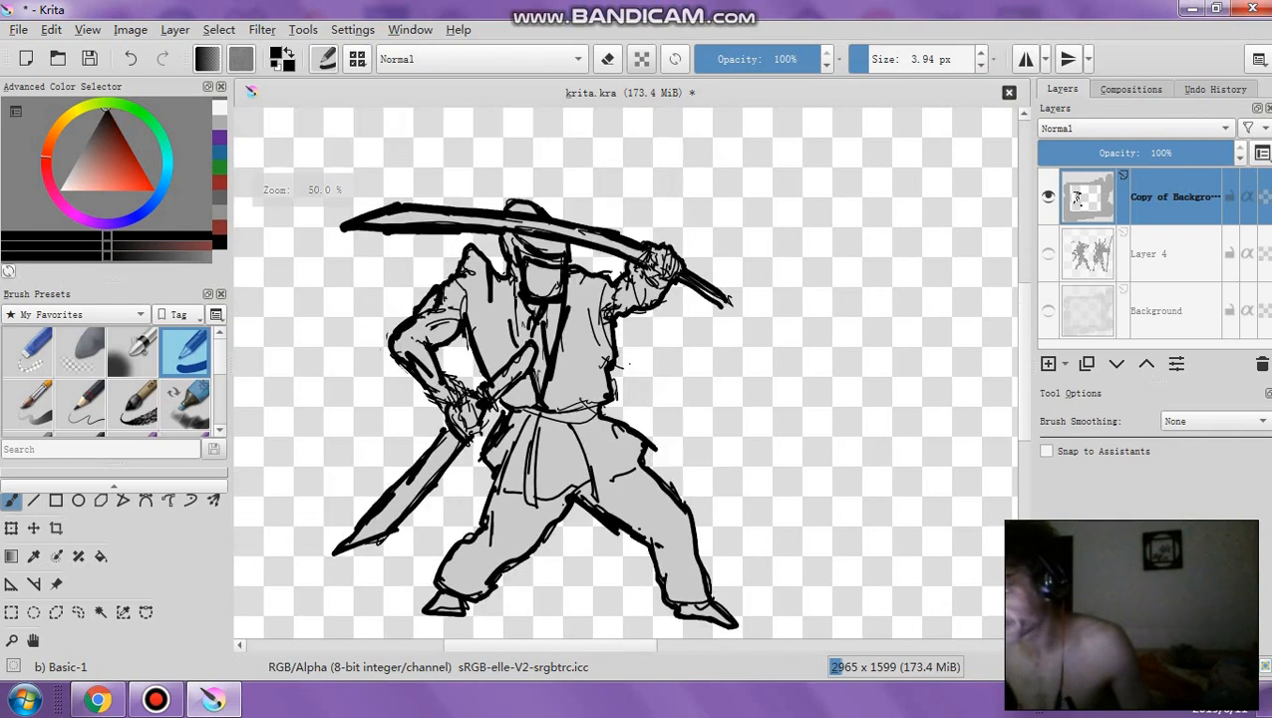
Show the Background layer and darken the swordsman's layer with a Levels filter, lowering the white output level to 158
{"action": "left_click", "coordinate": [1048, 311]}
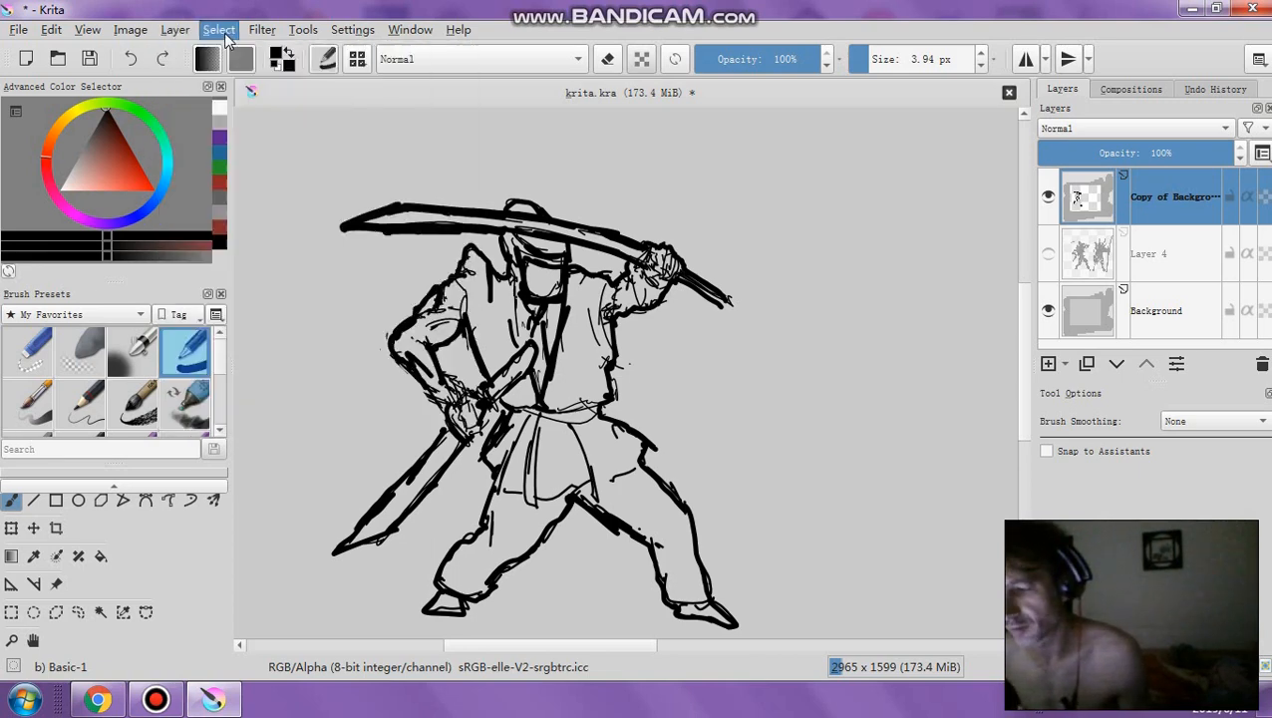
{"action": "left_click", "coordinate": [261, 29]}
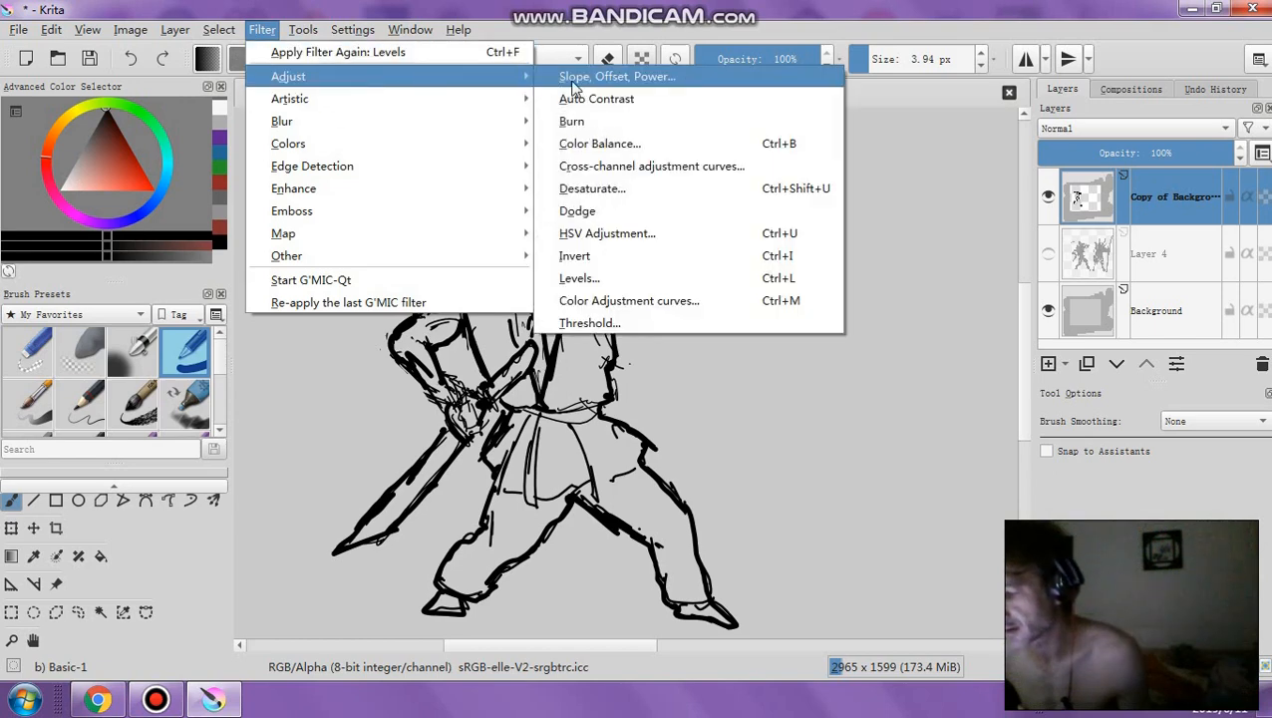
{"action": "left_click", "coordinate": [589, 287]}
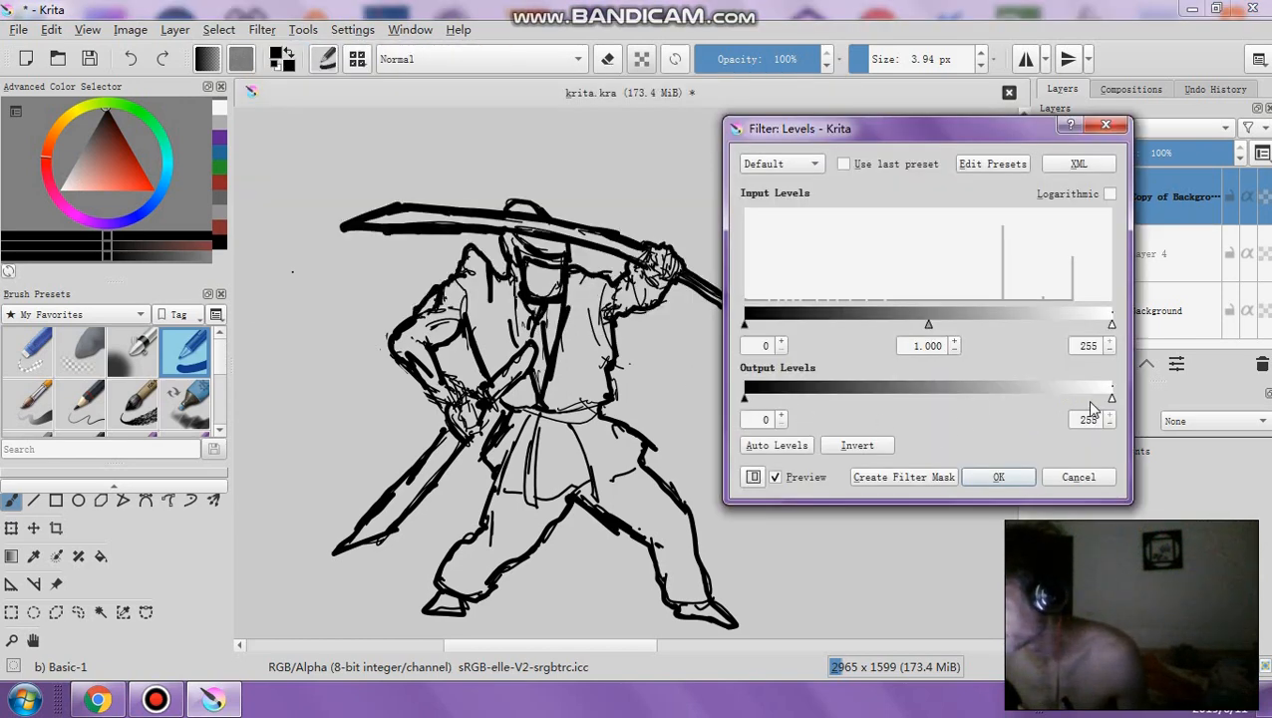
{"action": "left_click_drag", "start_coordinate": [1114, 399], "coordinate": [973, 402]}
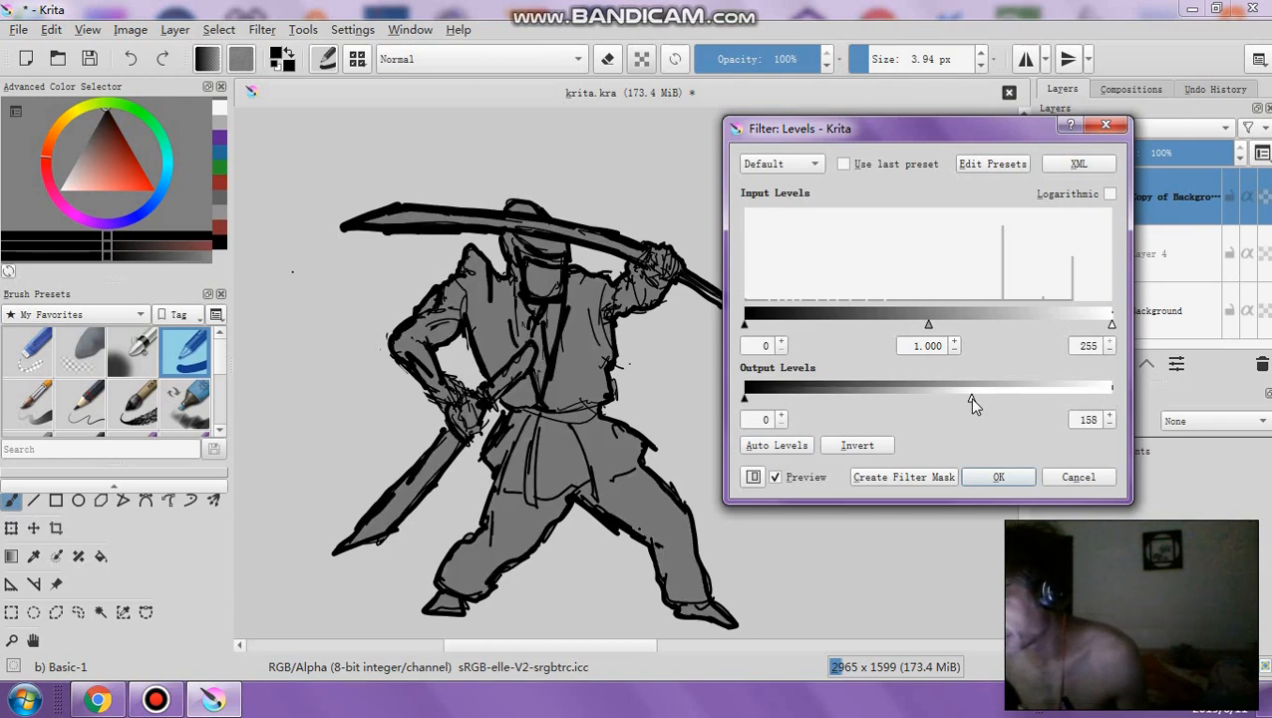
{"action": "left_click", "coordinate": [989, 477]}
Show Layer 4 with the silhouettes and hide the copied background layer holding the finished swordsman
{"action": "left_click", "coordinate": [1048, 254]}
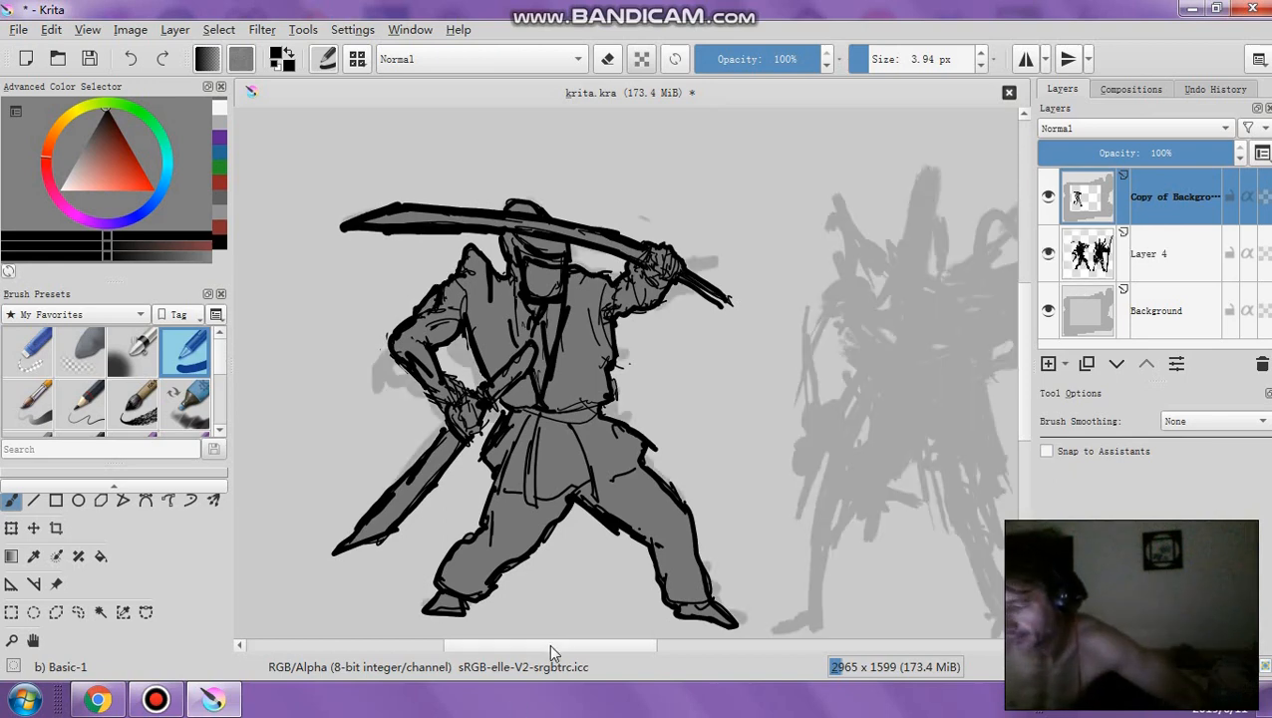
{"action": "left_click_drag", "start_coordinate": [550, 646], "coordinate": [584, 650]}
{"action": "left_click", "coordinate": [1048, 196]}
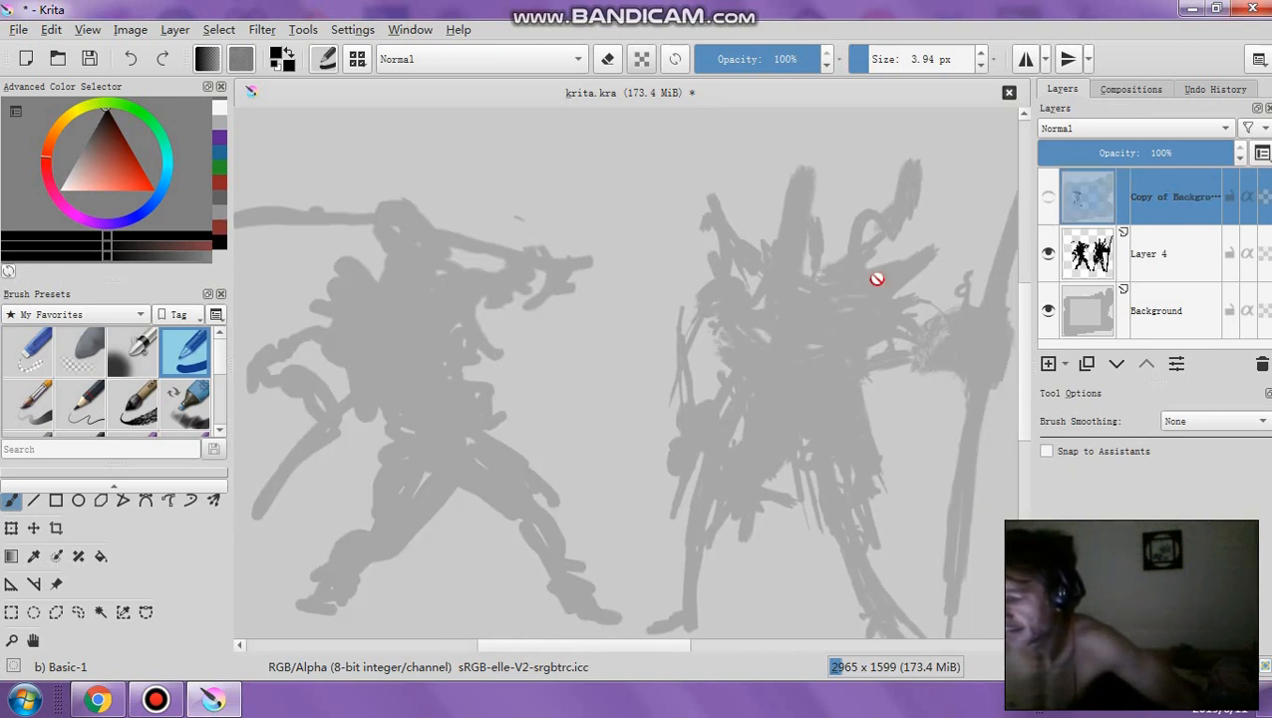
{"action": "scroll", "coordinate": [470, 402], "scroll_direction": "up", "scroll_amount": 1}
{"action": "scroll", "coordinate": [467, 510], "scroll_direction": "down", "scroll_amount": 1}
{"action": "left_click_drag", "start_coordinate": [536, 641], "coordinate": [543, 640]}
{"action": "scroll", "coordinate": [526, 569], "scroll_direction": "down", "scroll_amount": 1}
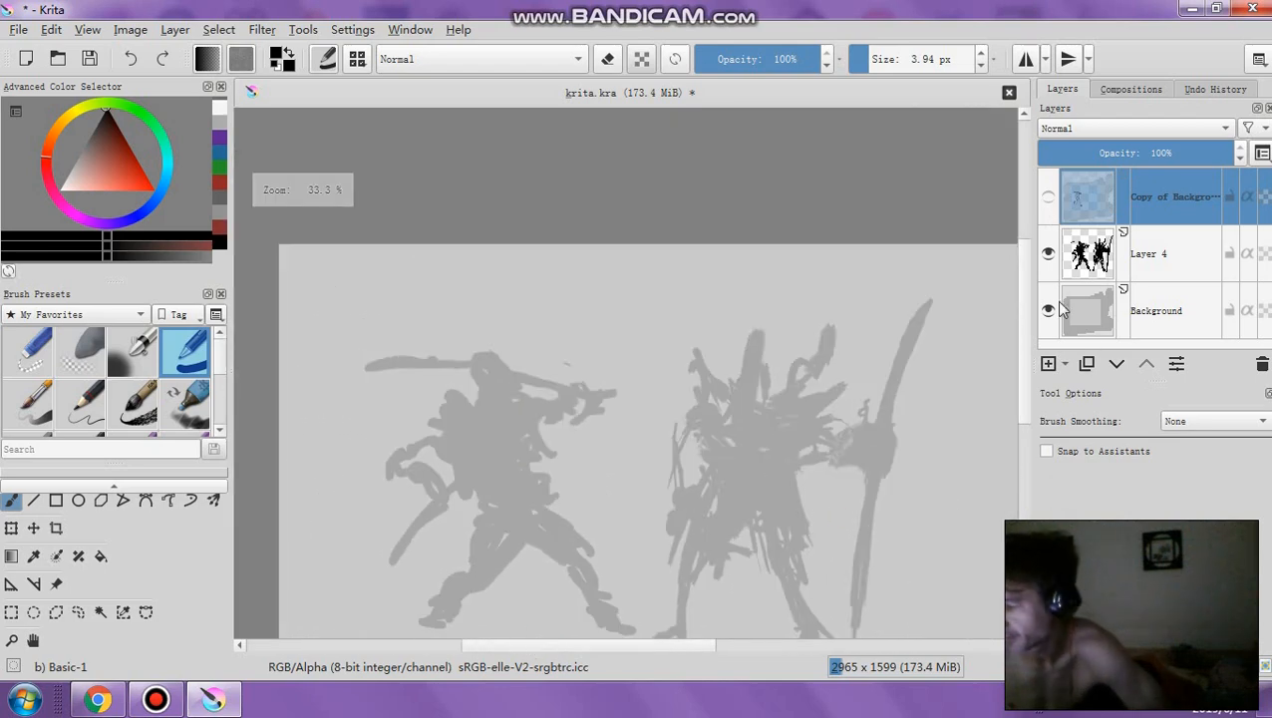
{"action": "scroll", "coordinate": [1025, 313], "scroll_direction": "down", "scroll_amount": 2}
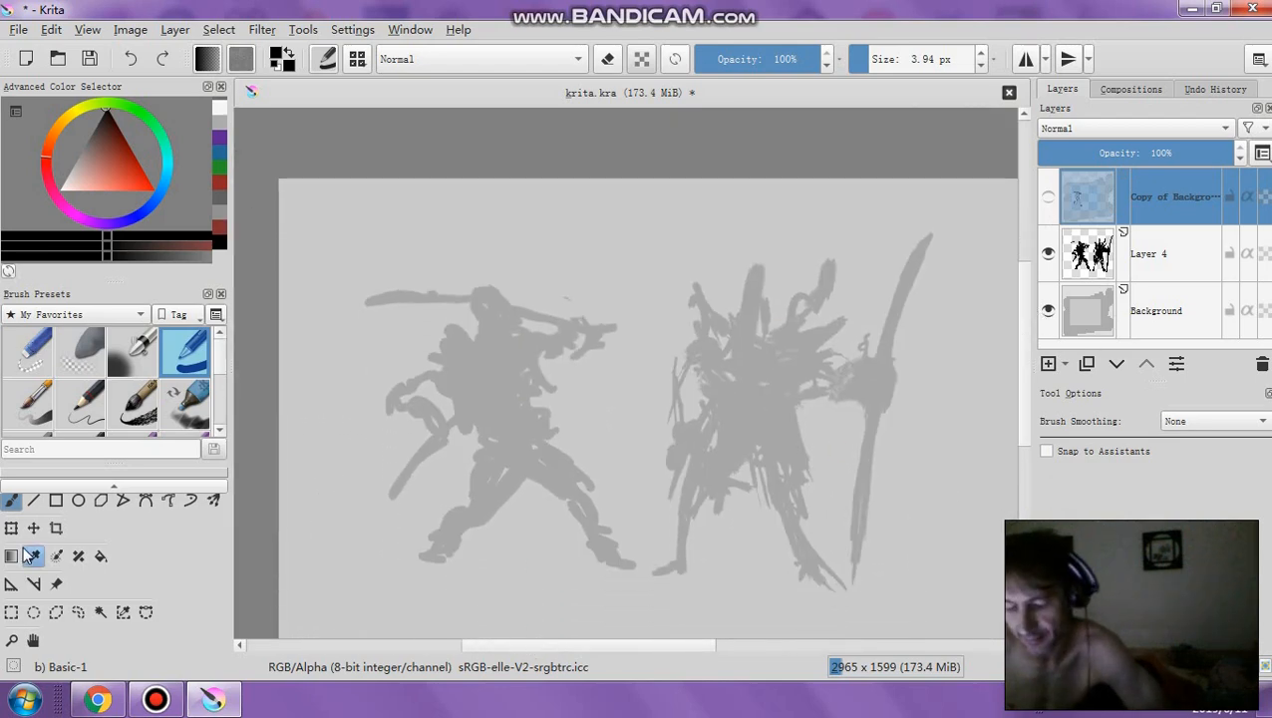
Delete the swordsman silhouette from Layer 4 using a rectangular selection around it, and clear the selection
{"action": "left_click", "coordinate": [11, 611]}
{"action": "left_click", "coordinate": [1168, 255]}
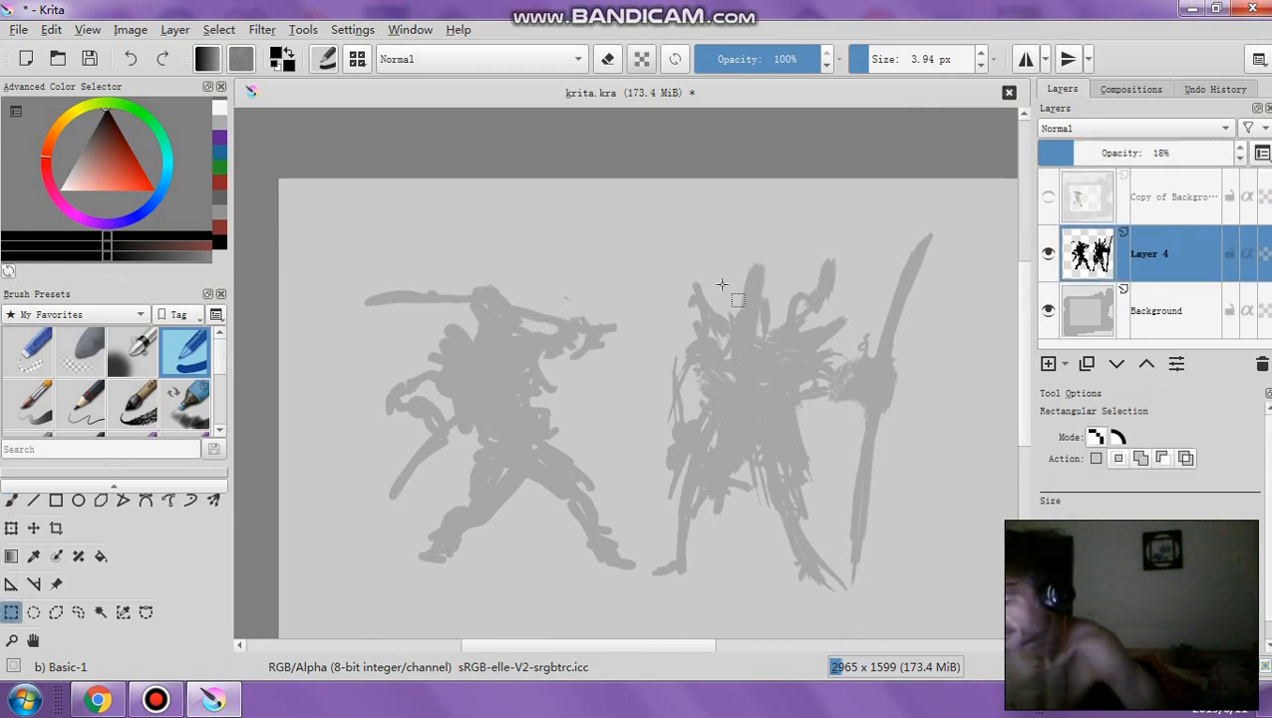
{"action": "mouse_move", "coordinate": [646, 253]}
{"action": "left_mouse_down"}
{"action": "mouse_move", "coordinate": [544, 607]}
{"action": "mouse_move", "coordinate": [332, 605]}
{"action": "left_mouse_up"}
{"action": "key", "text": "Delete"}
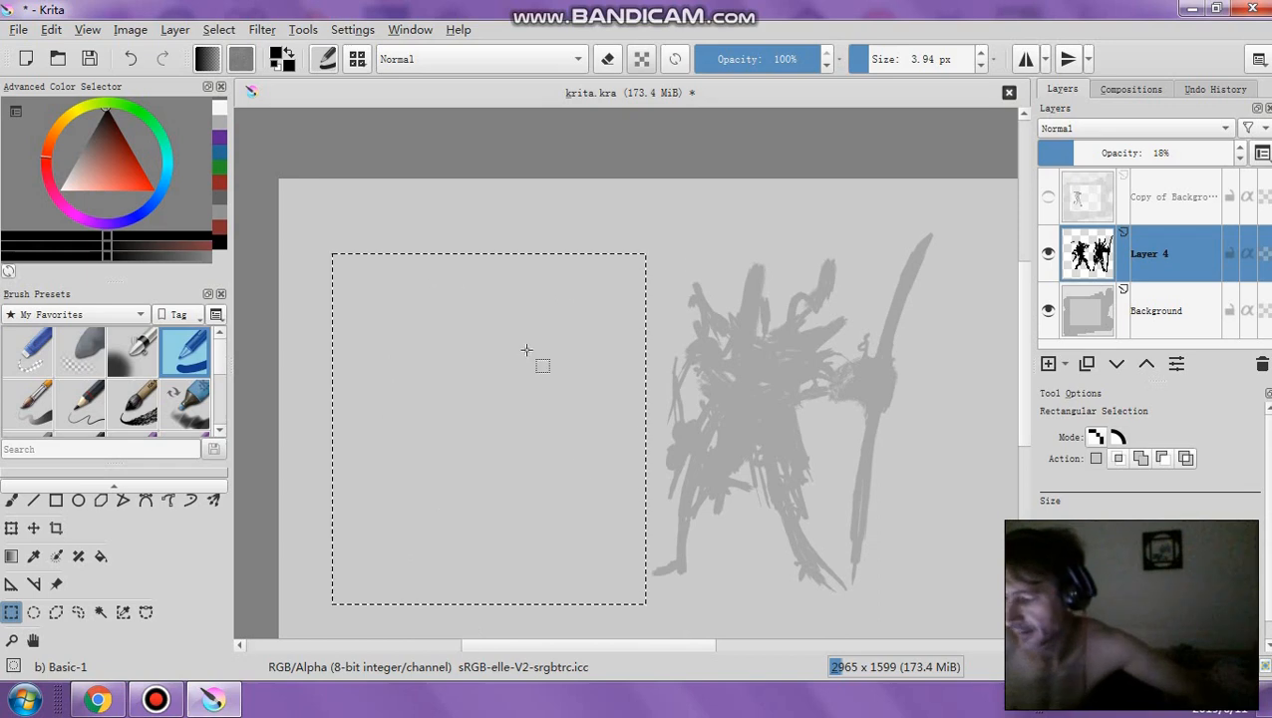
{"action": "left_click", "coordinate": [219, 29]}
{"action": "left_click", "coordinate": [230, 80]}
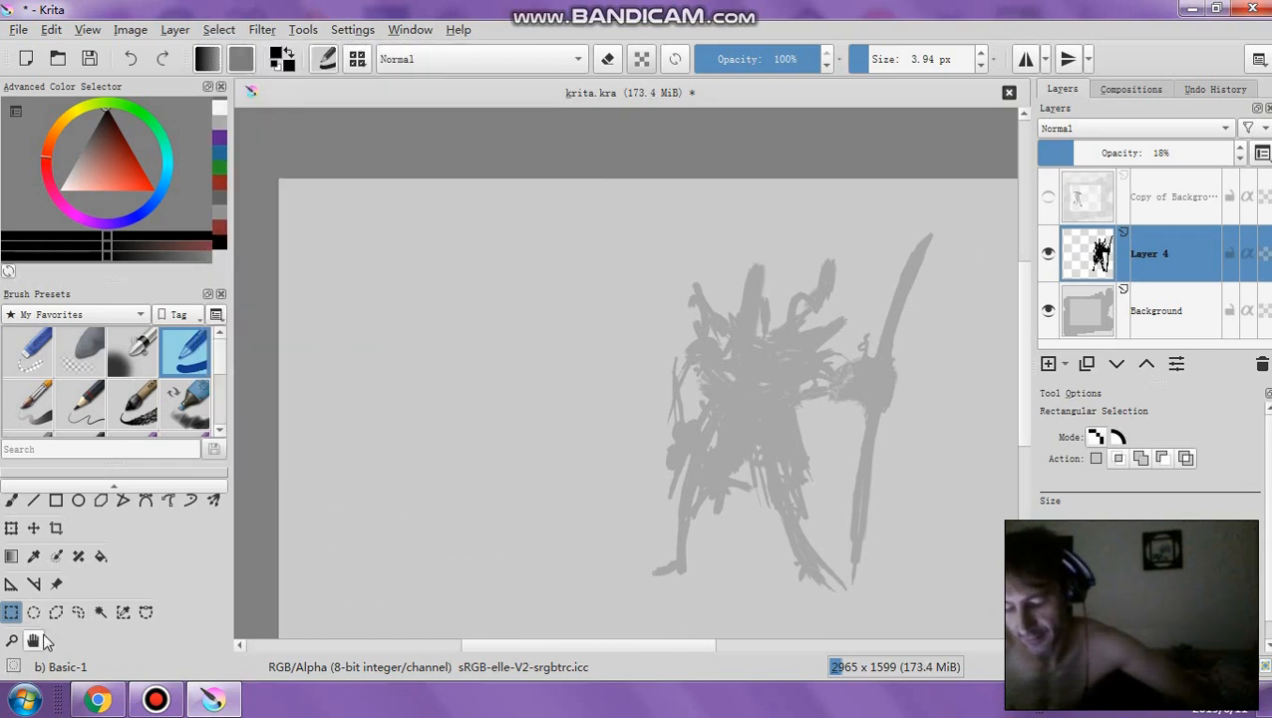
Move the remaining silhouette on Layer 4 toward the middle of the canvas, enlarge it, and apply the transformation
{"action": "key", "text": "ctrl+t"}
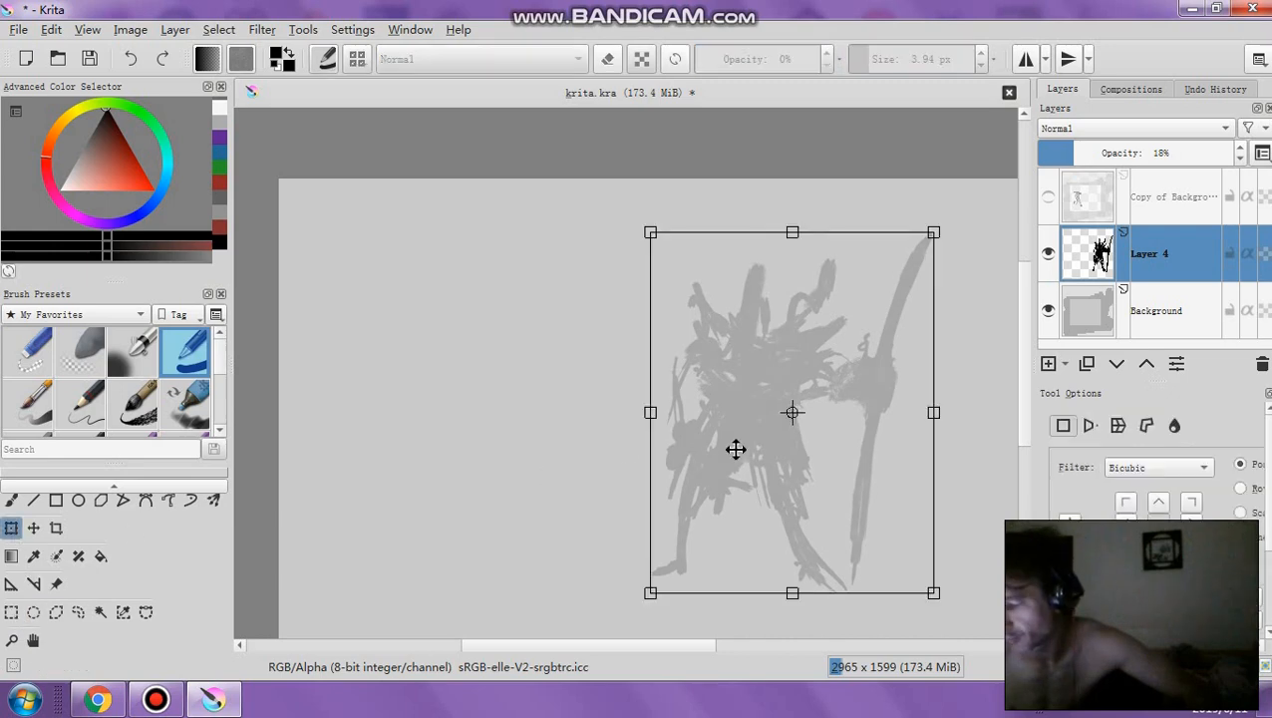
{"action": "left_click_drag", "start_coordinate": [733, 449], "coordinate": [607, 462]}
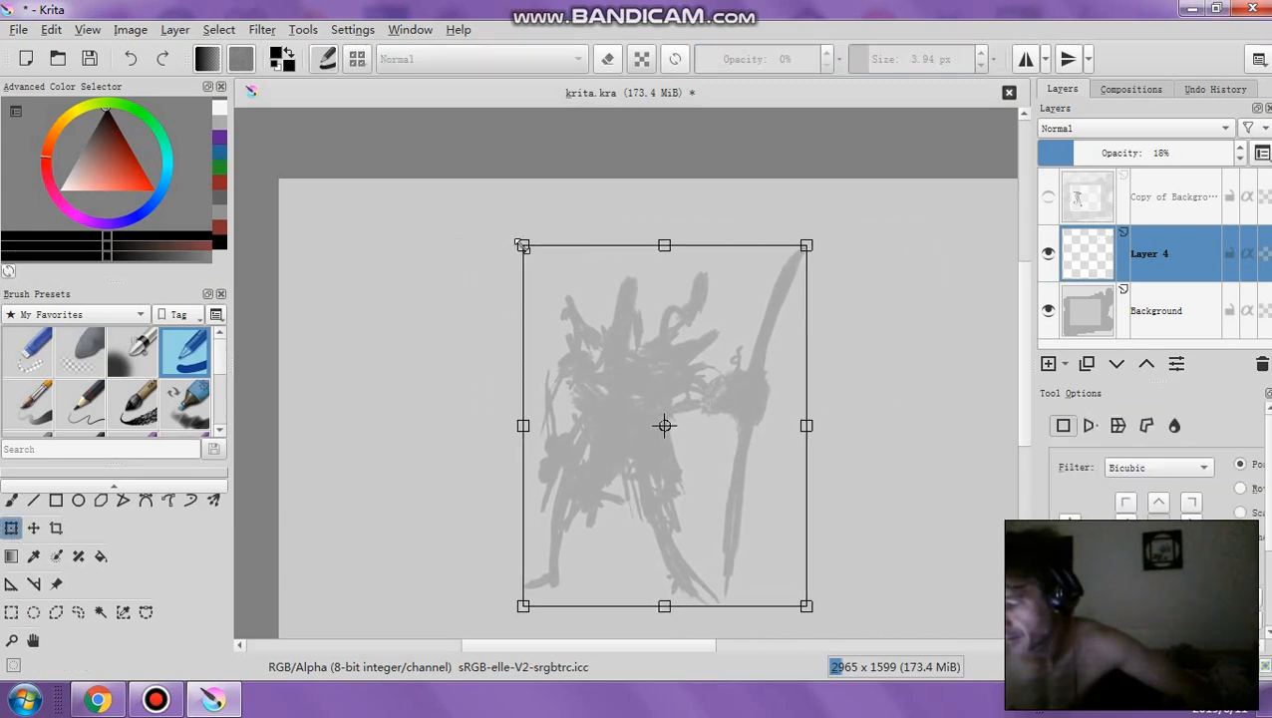
{"action": "left_click_drag", "start_coordinate": [522, 246], "coordinate": [444, 164]}
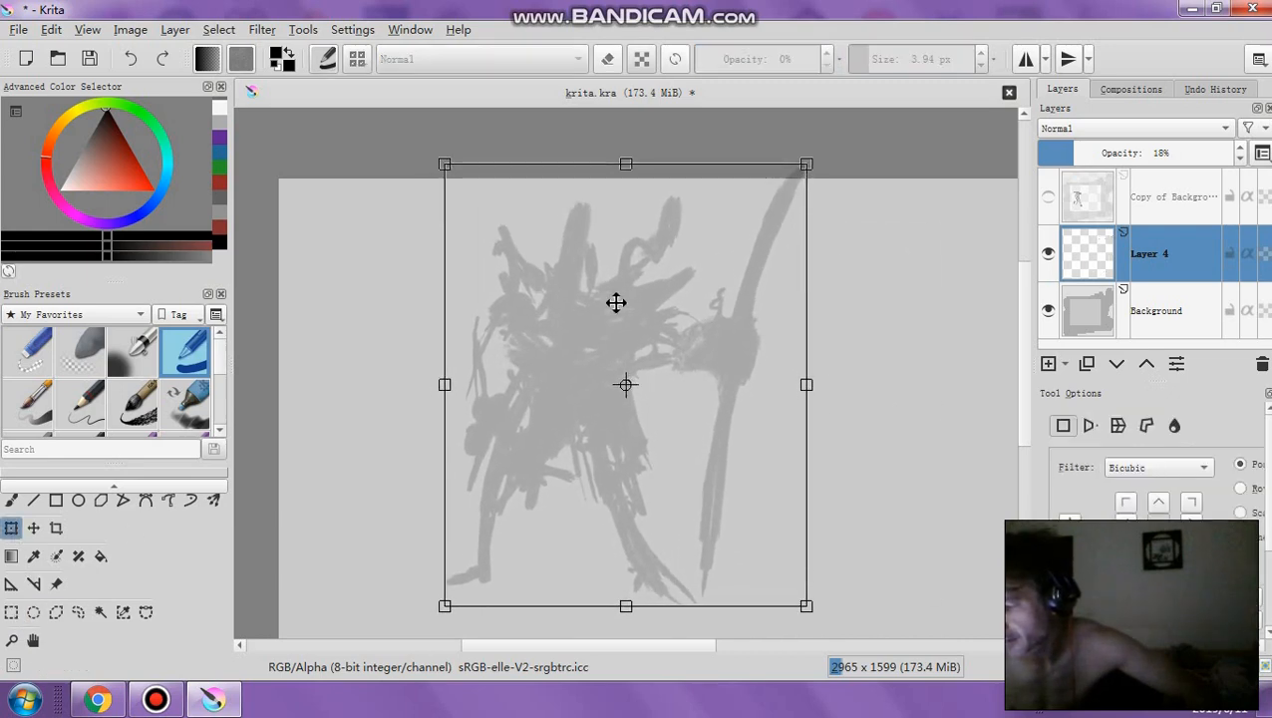
{"action": "mouse_move", "coordinate": [616, 302]}
{"action": "left_mouse_down"}
{"action": "mouse_move", "coordinate": [630, 340]}
{"action": "mouse_move", "coordinate": [627, 324]}
{"action": "left_mouse_up"}
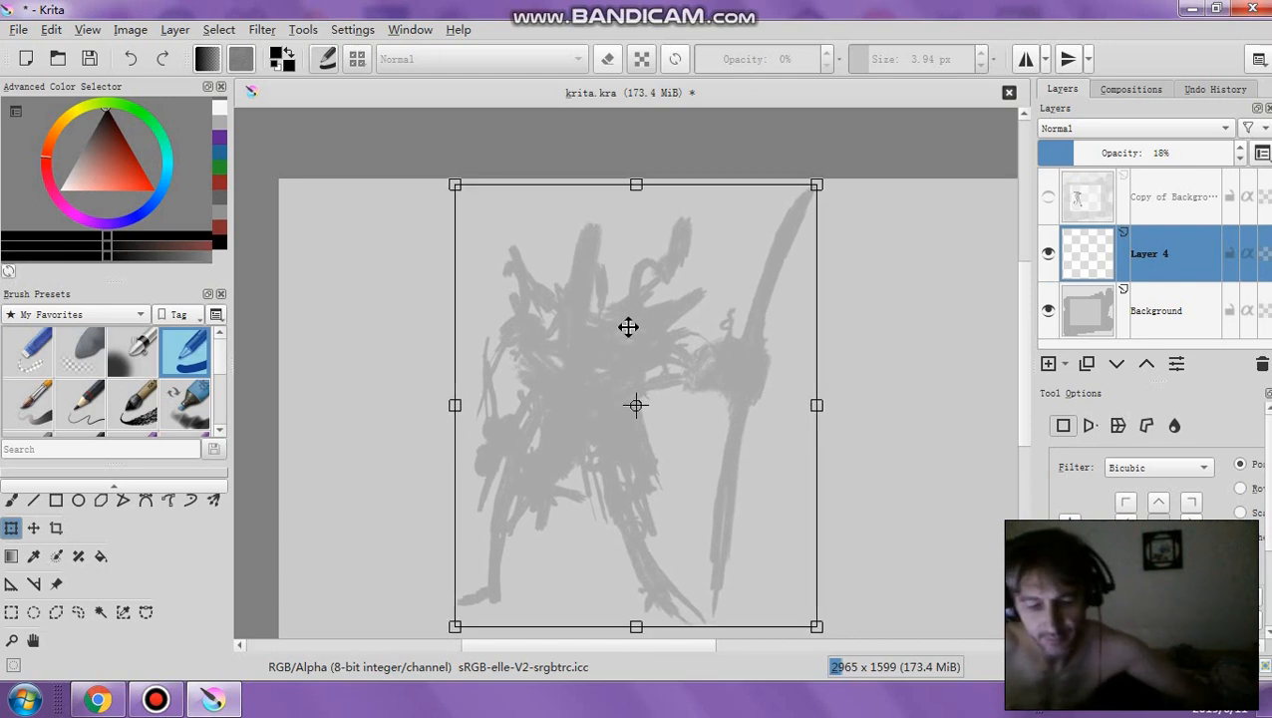
{"action": "key", "text": "Return"}
Show the copied background layer holding the swordsman, hide Layer 4, and make the swordsman's layer active
{"action": "left_click", "coordinate": [1097, 203]}
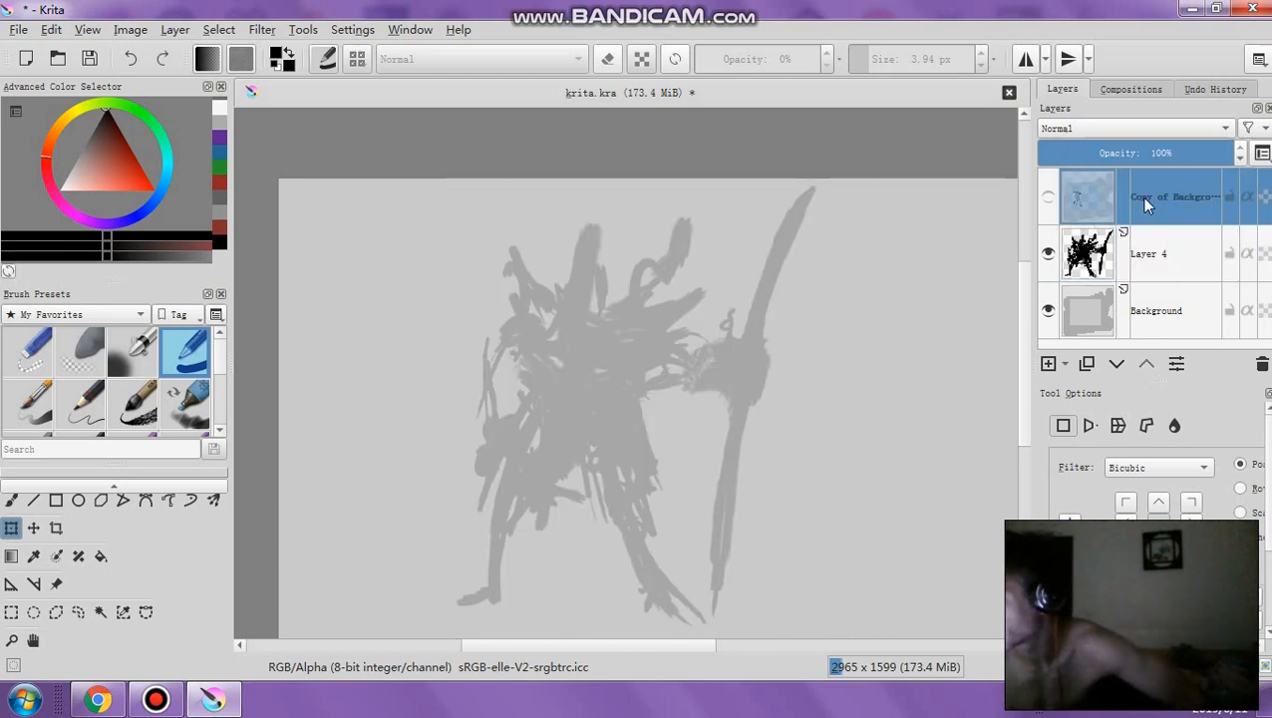
{"action": "left_click", "coordinate": [1048, 196]}
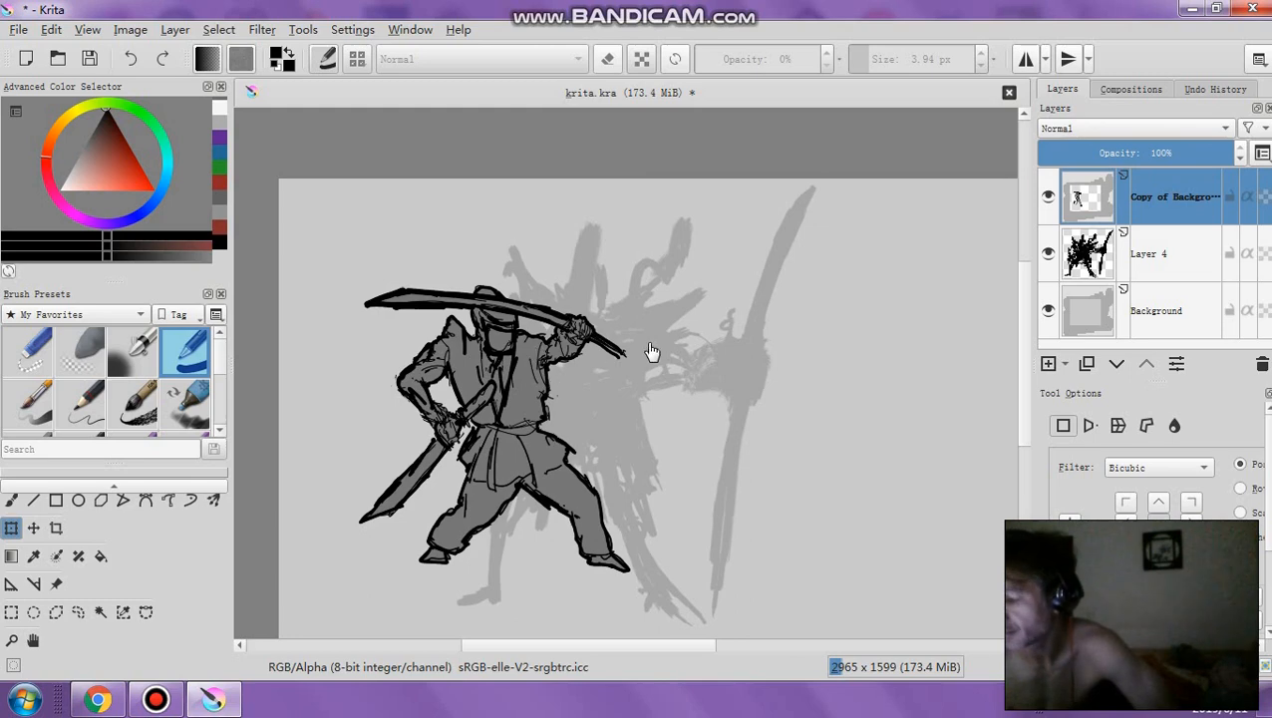
{"action": "left_click", "coordinate": [1145, 262]}
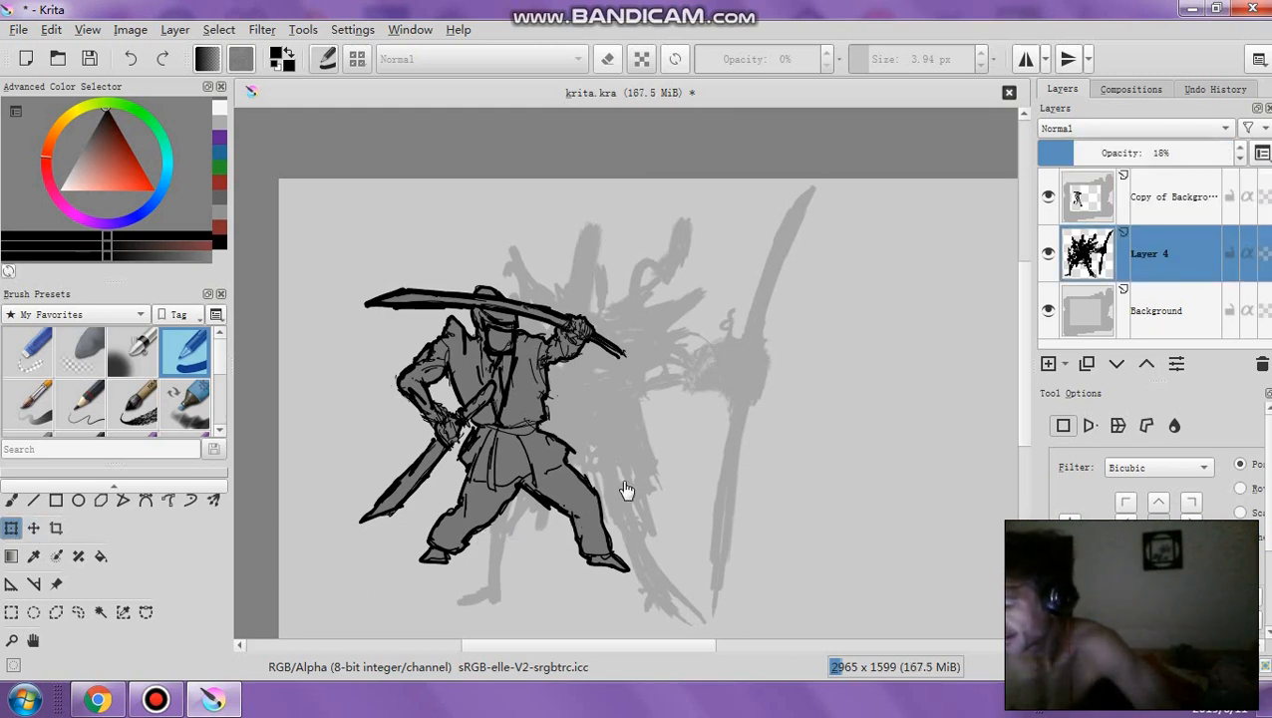
{"action": "left_click", "coordinate": [1048, 254]}
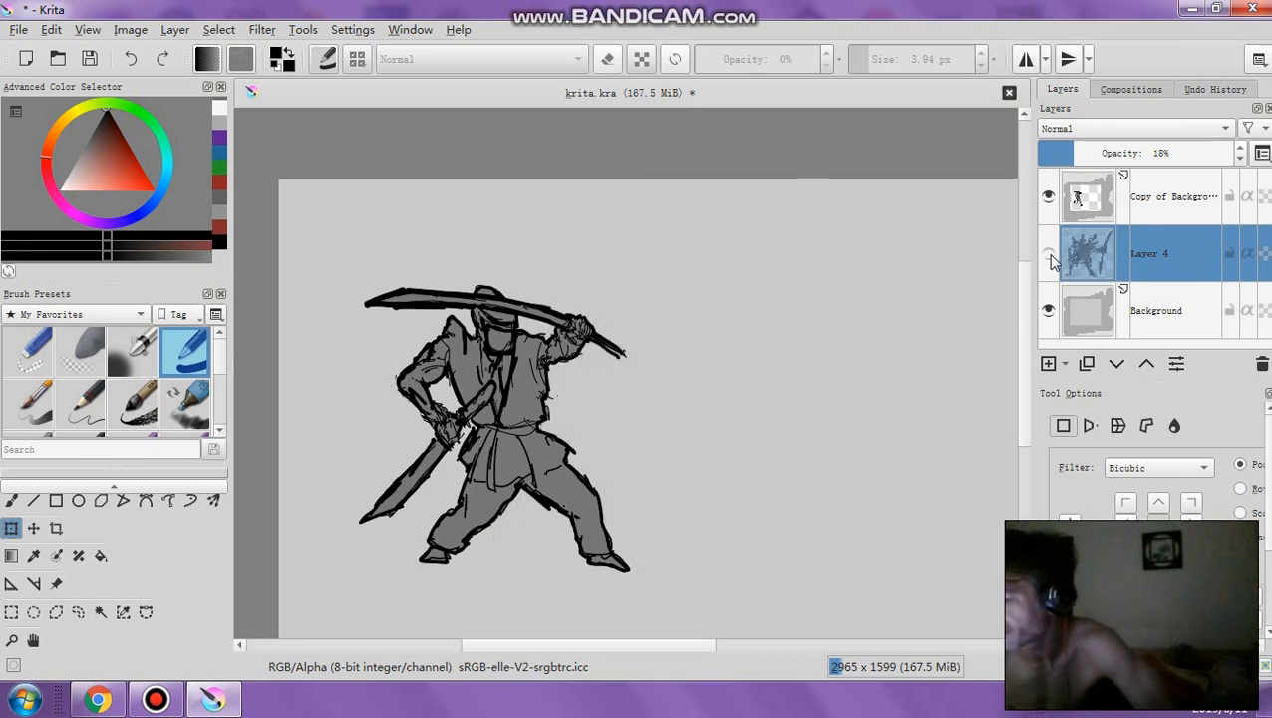
{"action": "left_click", "coordinate": [1186, 211]}
Duplicate the swordsman's layer and darken the duplicate with a Levels filter by lowering the white output level
{"action": "scroll", "coordinate": [674, 437], "scroll_direction": "down", "scroll_amount": 1}
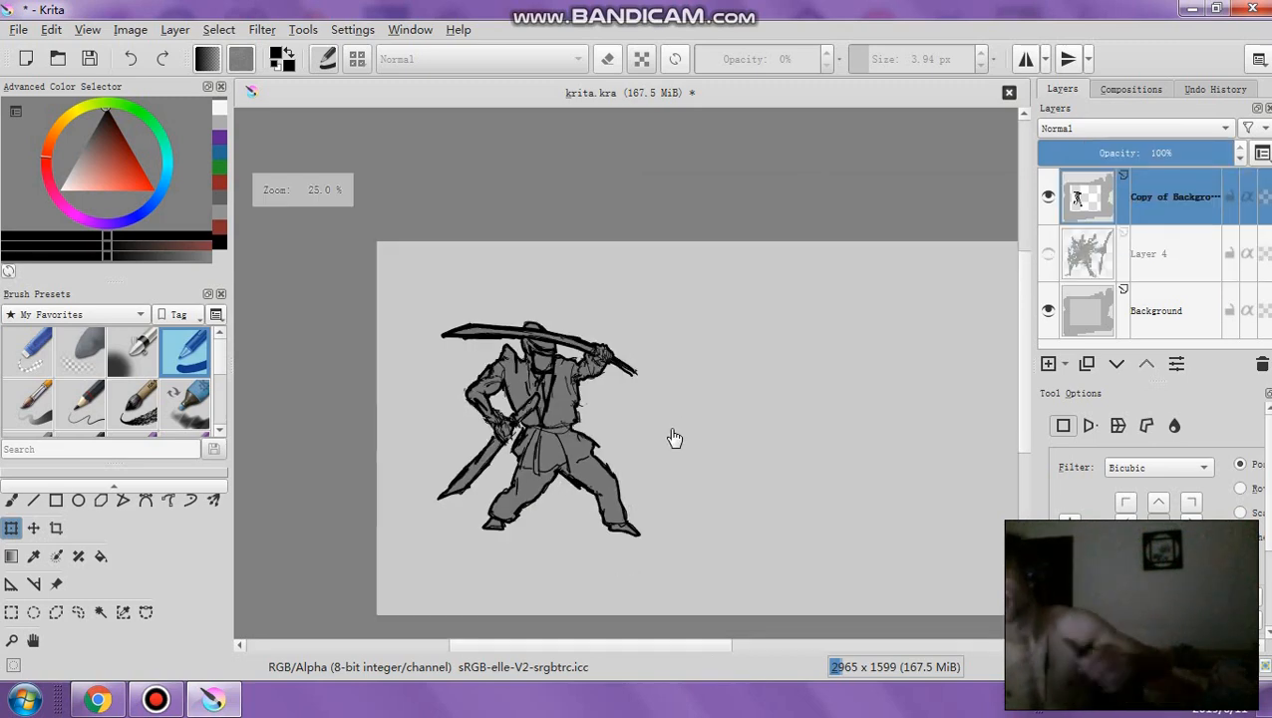
{"action": "scroll", "coordinate": [674, 437], "scroll_direction": "up", "scroll_amount": 3}
{"action": "scroll", "coordinate": [608, 653], "scroll_direction": "down", "scroll_amount": 1}
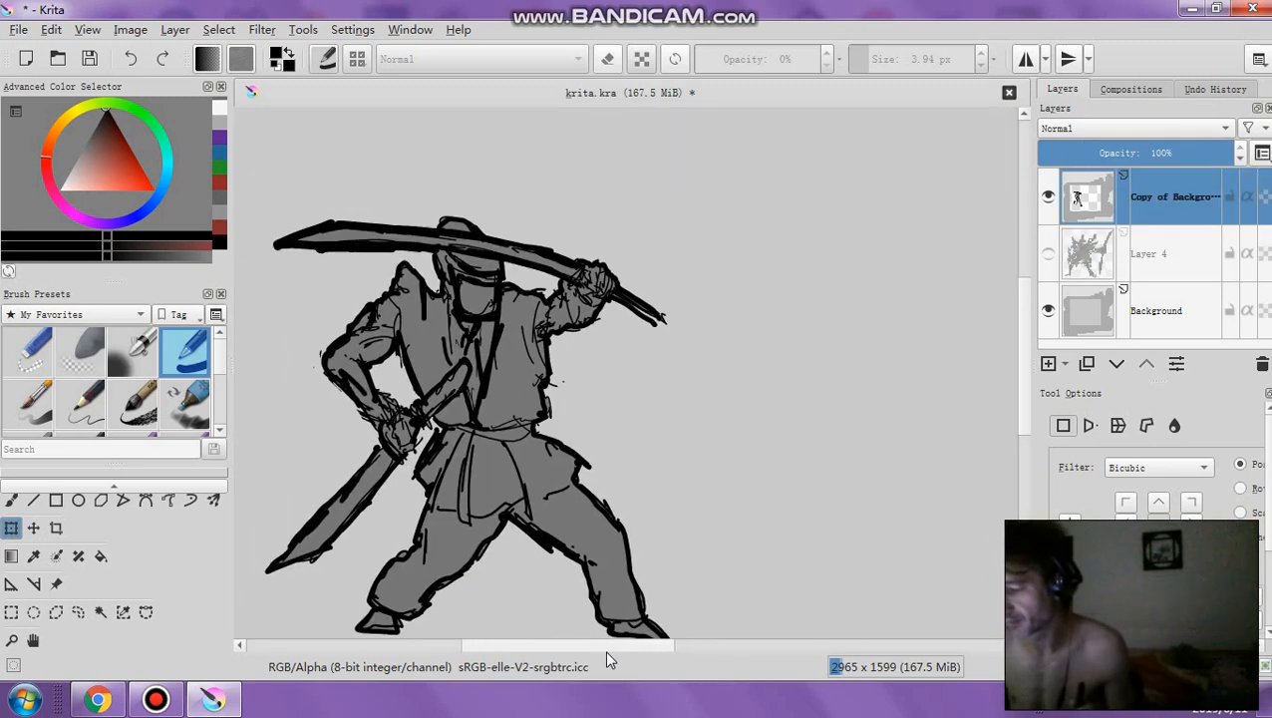
{"action": "scroll", "coordinate": [608, 653], "scroll_direction": "left", "scroll_amount": 2}
{"action": "scroll", "coordinate": [1019, 383], "scroll_direction": "down", "scroll_amount": 2}
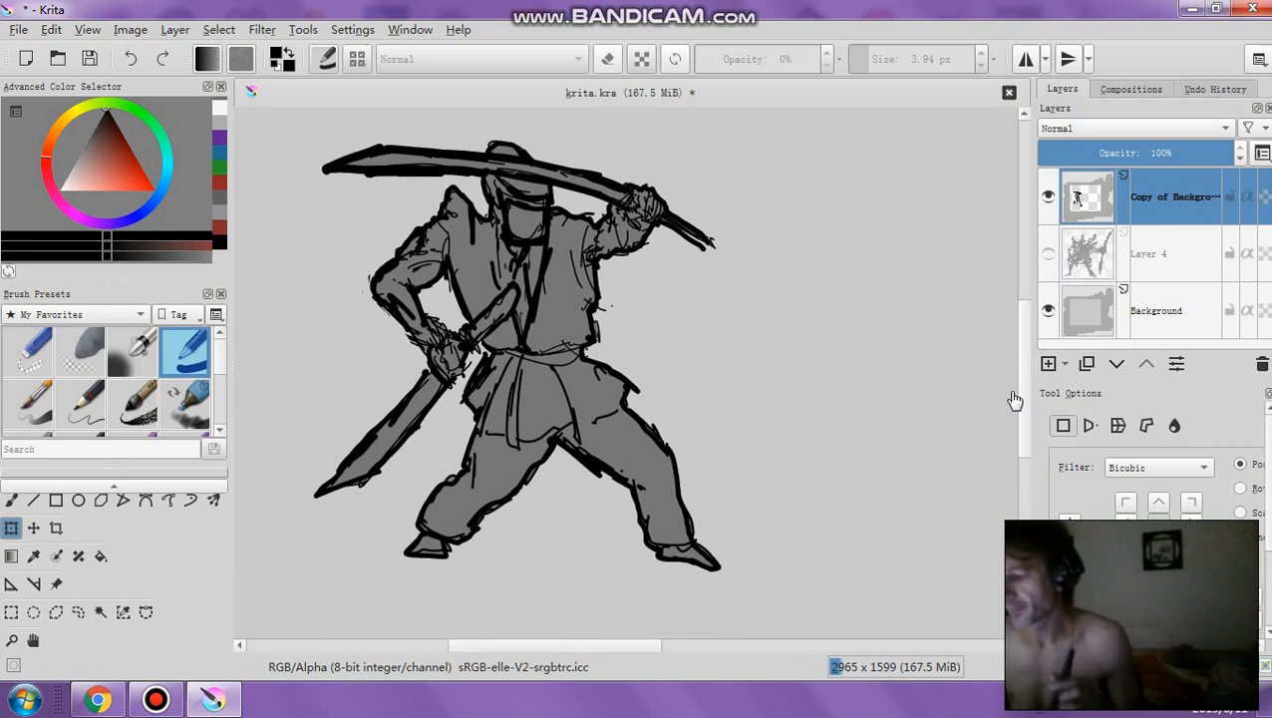
{"action": "left_click", "coordinate": [1087, 365]}
{"action": "left_click", "coordinate": [261, 30]}
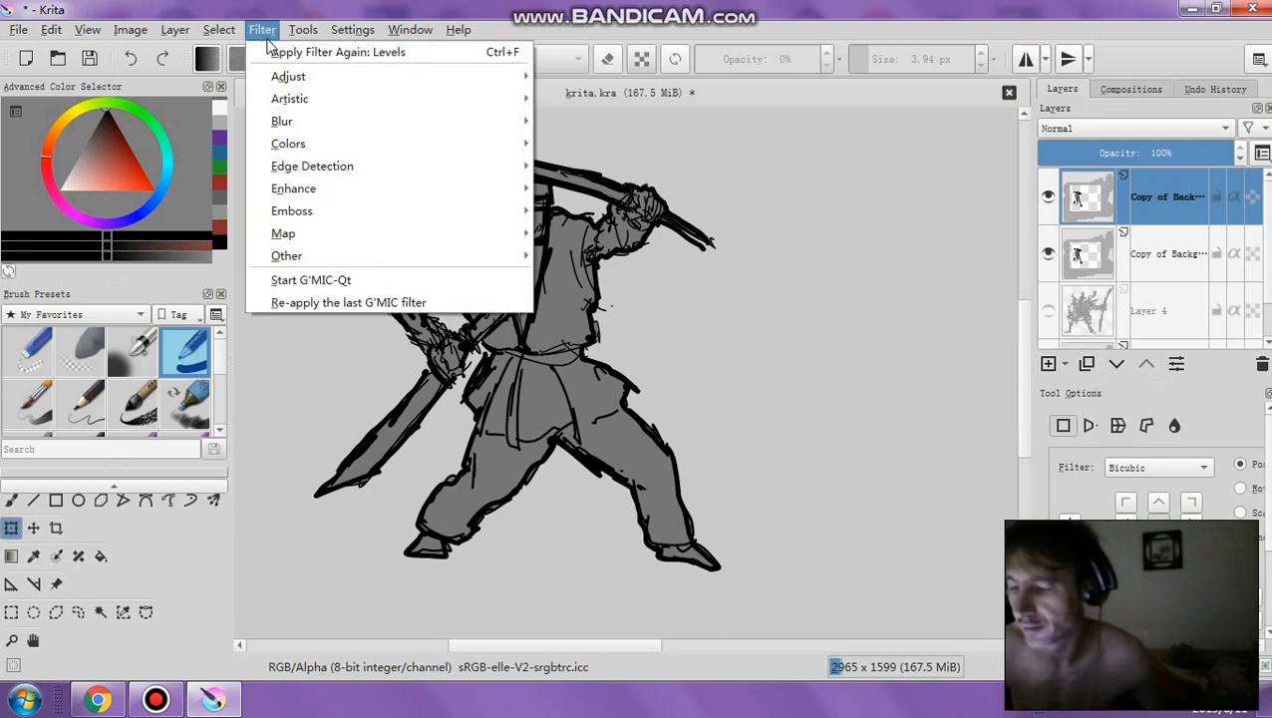
{"action": "mouse_move", "coordinate": [361, 80]}
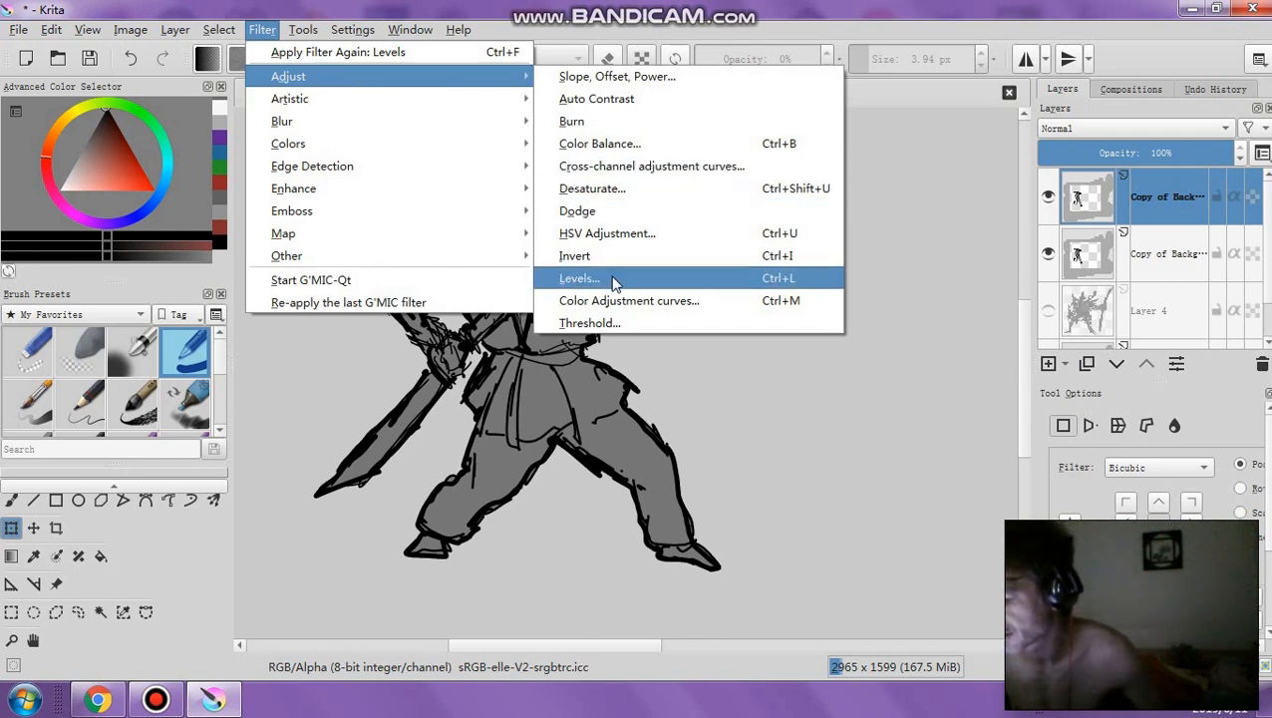
{"action": "left_click", "coordinate": [615, 281]}
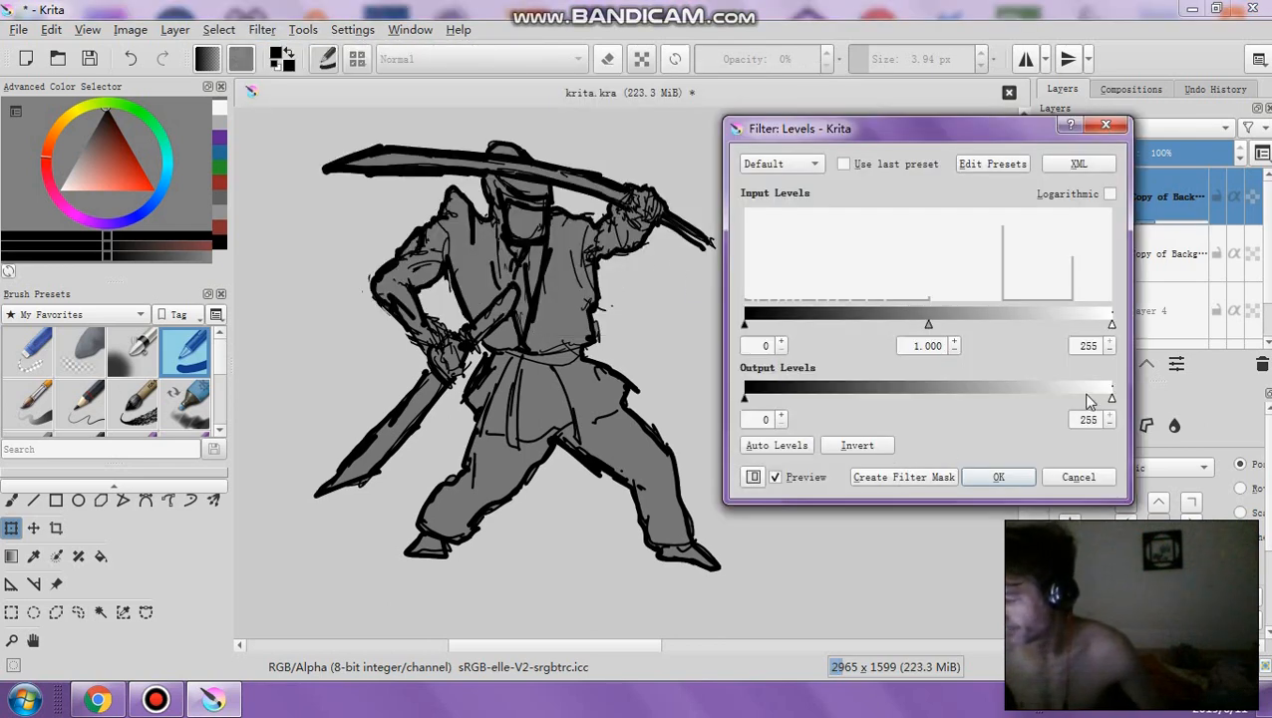
{"action": "mouse_move", "coordinate": [747, 398]}
{"action": "left_mouse_down"}
{"action": "mouse_move", "coordinate": [916, 398]}
{"action": "mouse_move", "coordinate": [746, 398]}
{"action": "left_mouse_up"}
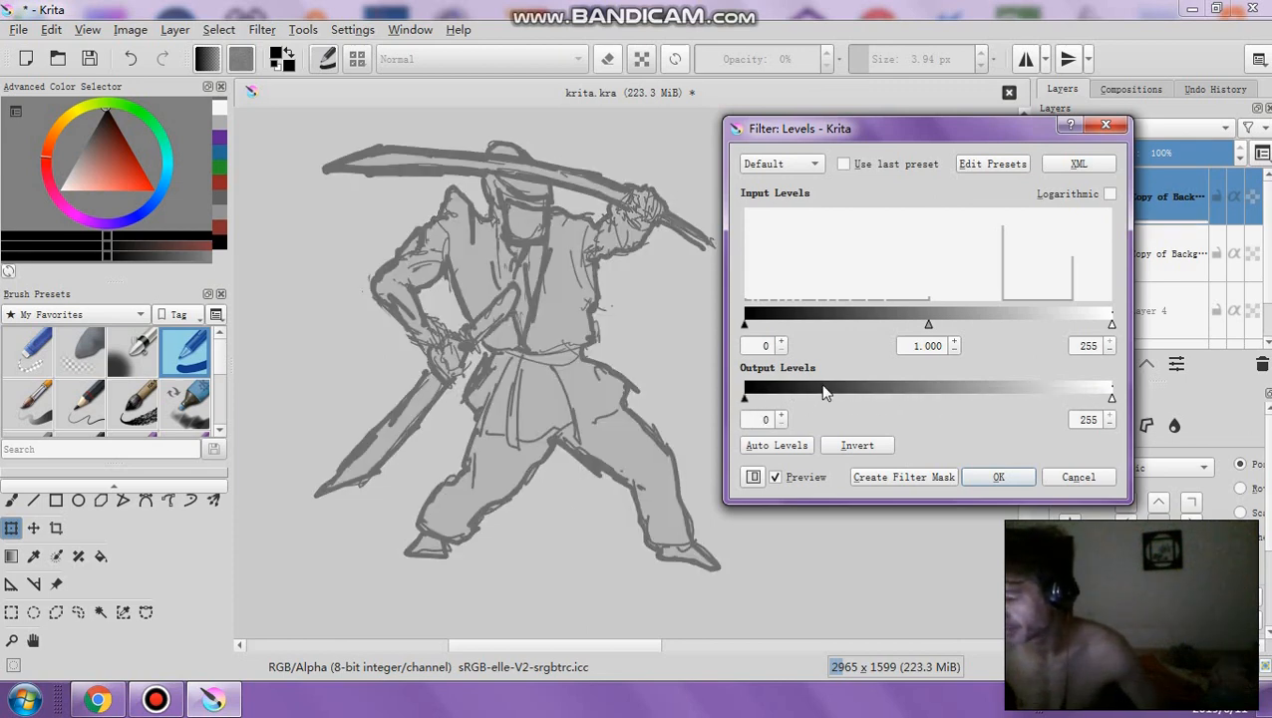
{"action": "left_click_drag", "start_coordinate": [1106, 401], "coordinate": [920, 404]}
{"action": "left_click", "coordinate": [998, 476]}
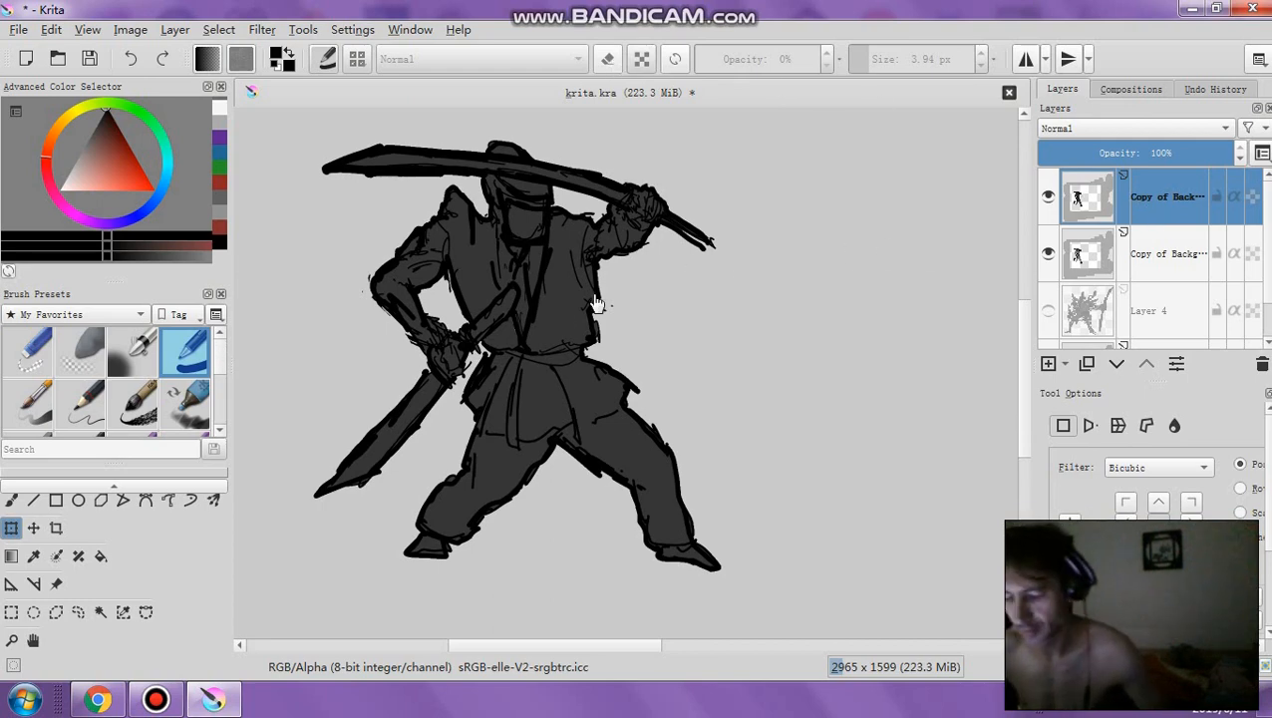
{"action": "key", "text": "b"}
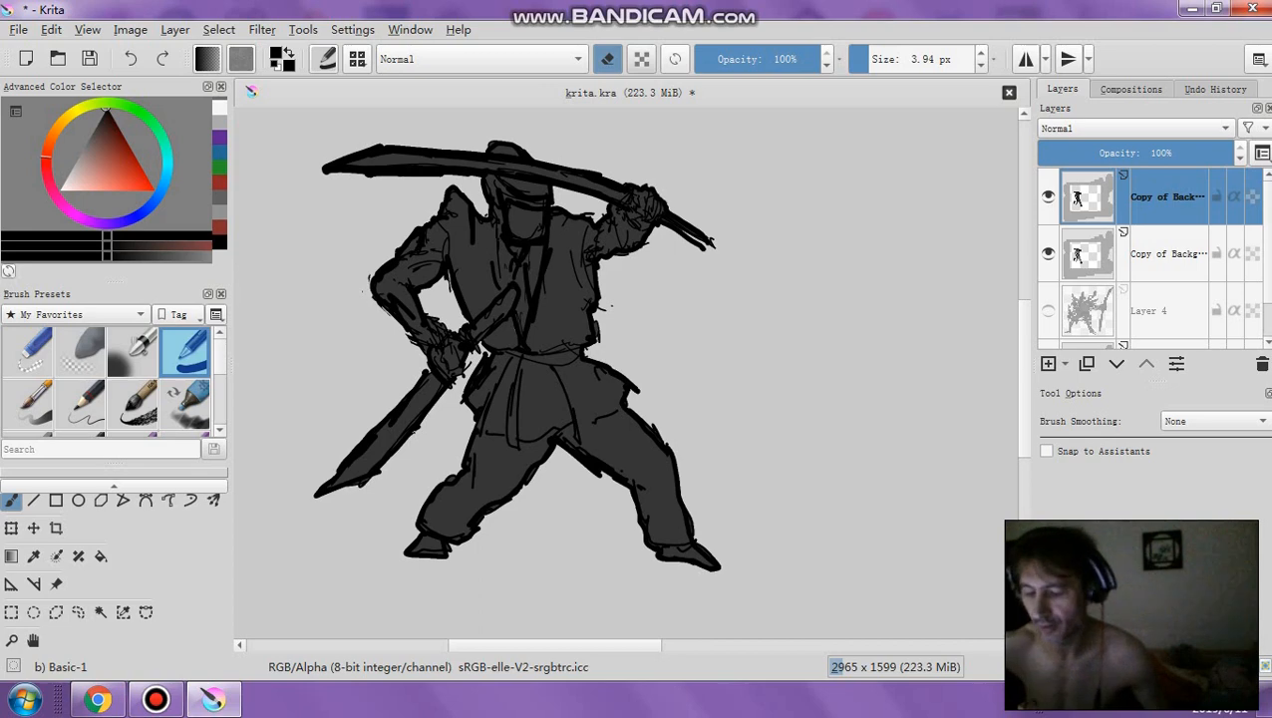
{"action": "left_click", "coordinate": [11, 527]}
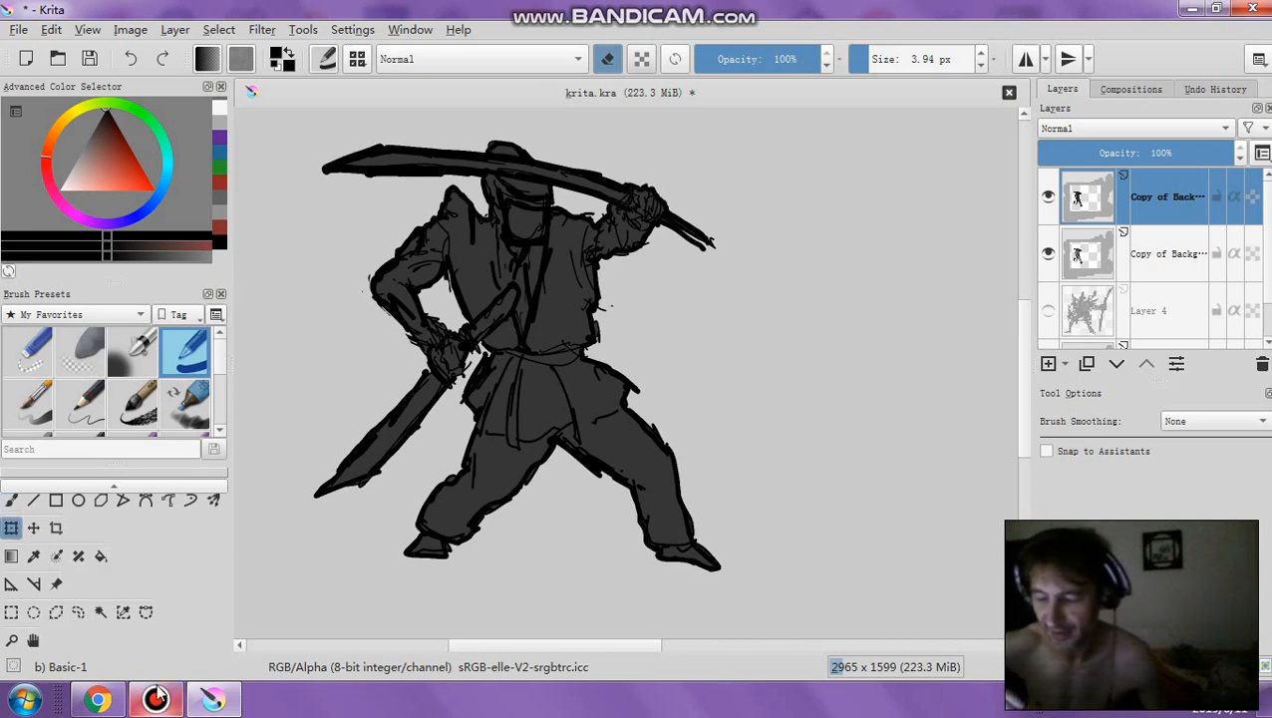
{"action": "mouse_move", "coordinate": [159, 695]}
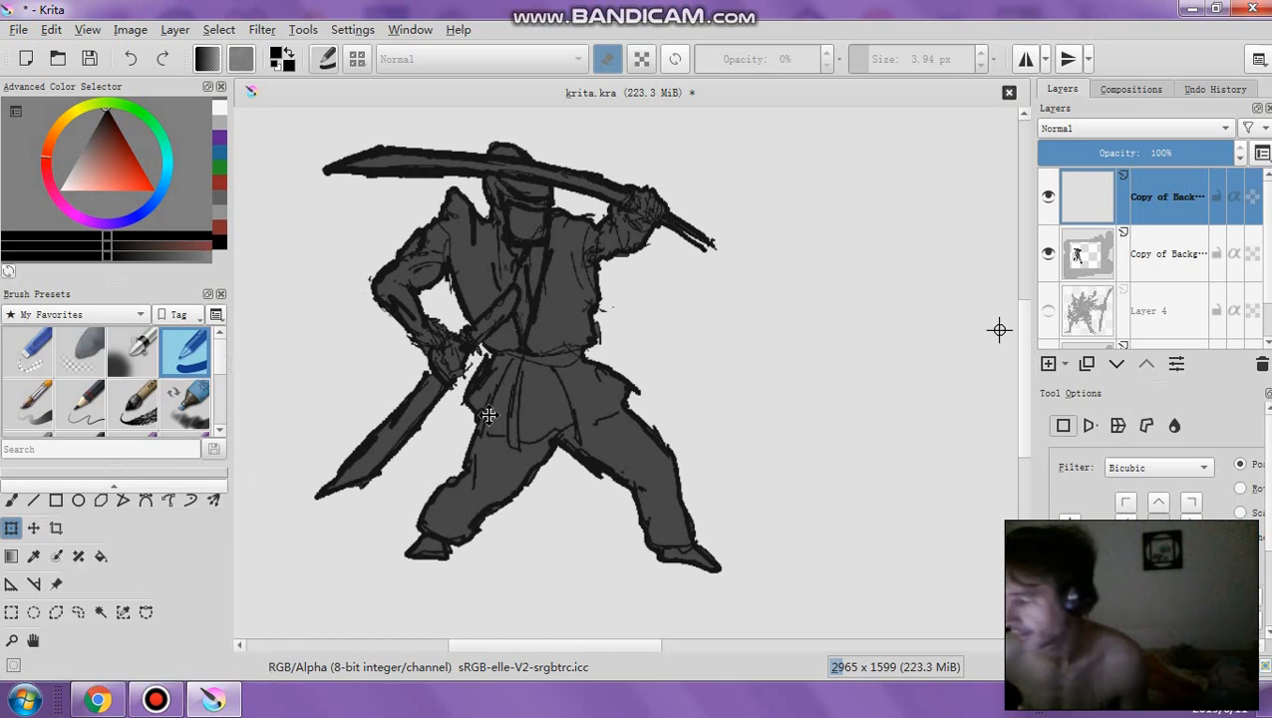
{"action": "left_click", "coordinate": [1049, 197]}
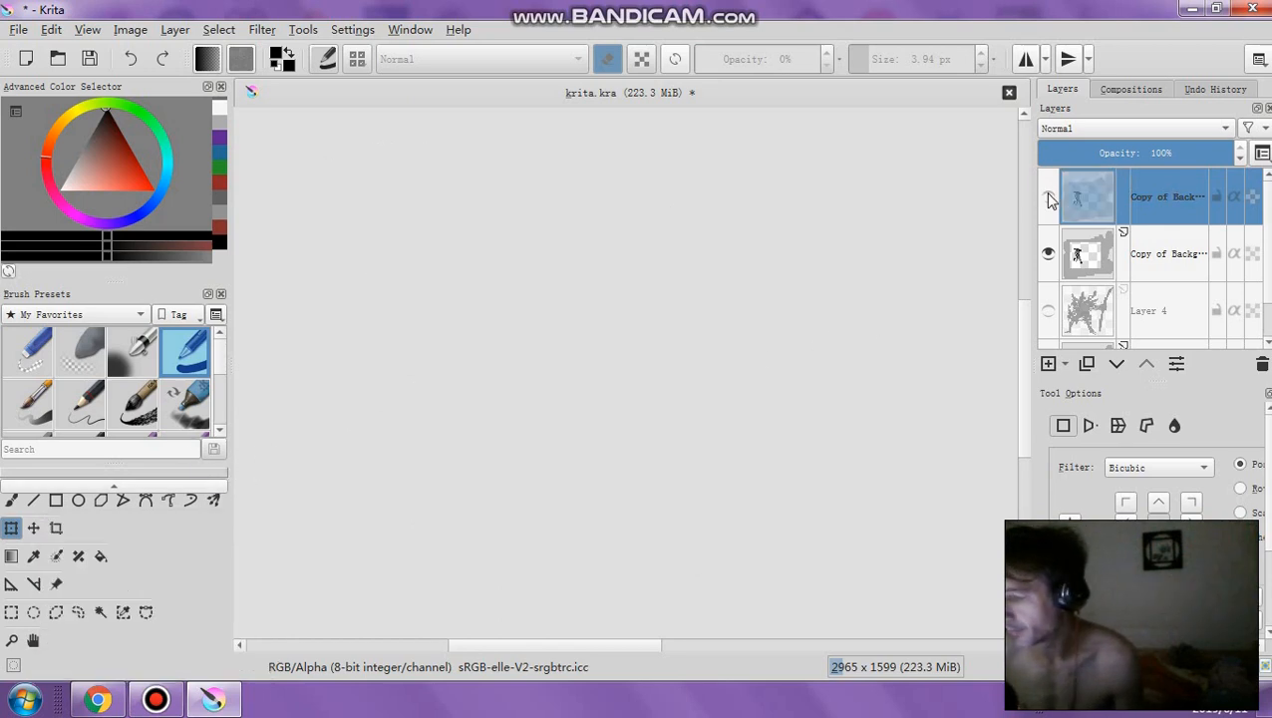
{"action": "left_click", "coordinate": [1049, 198]}
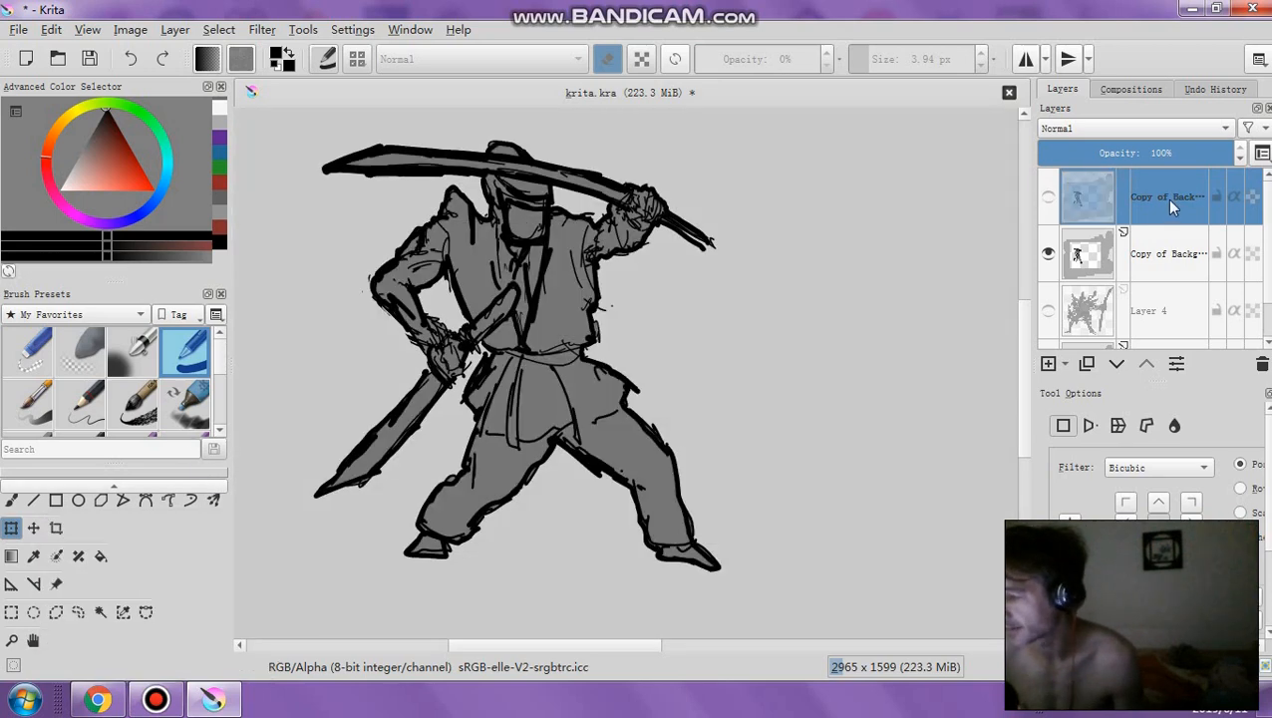
{"action": "left_click", "coordinate": [1048, 198]}
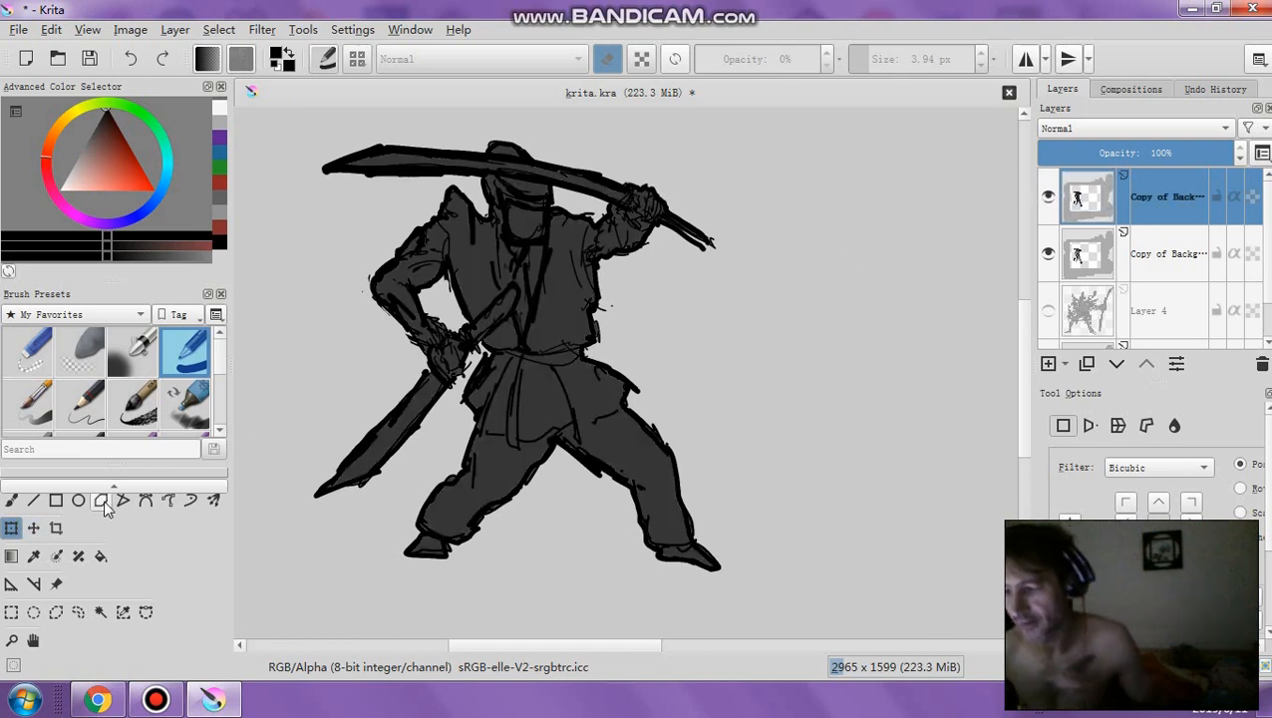
{"action": "key", "text": "Delete"}
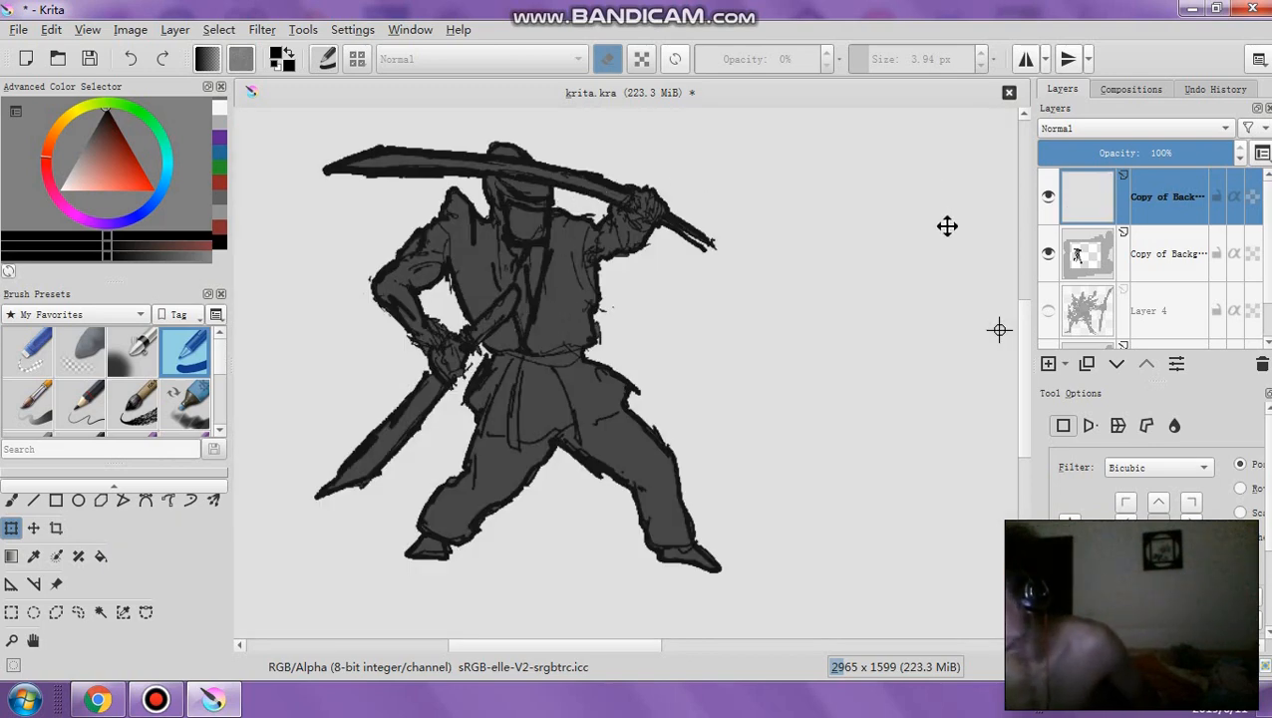
{"action": "left_click", "coordinate": [132, 60]}
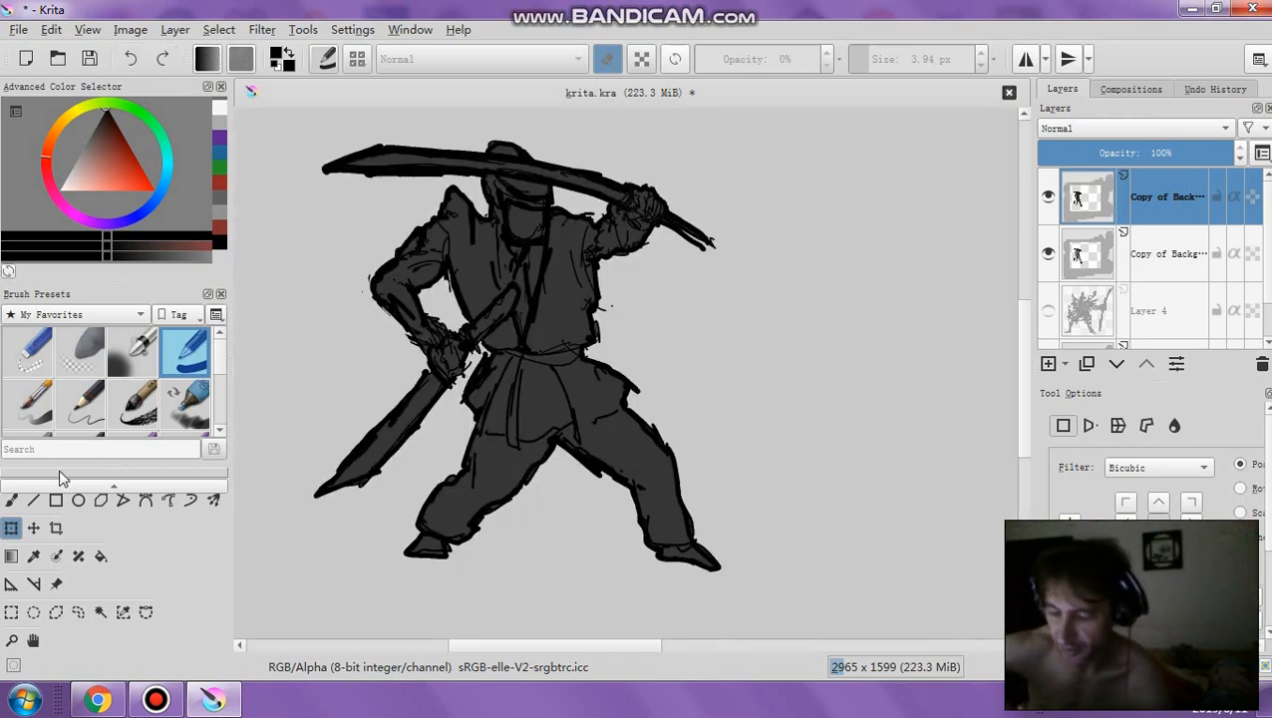
Switch to the freehand brush with the Basic-1 preset and enlarge the brush presets area to show more rows
{"action": "left_click", "coordinate": [175, 363]}
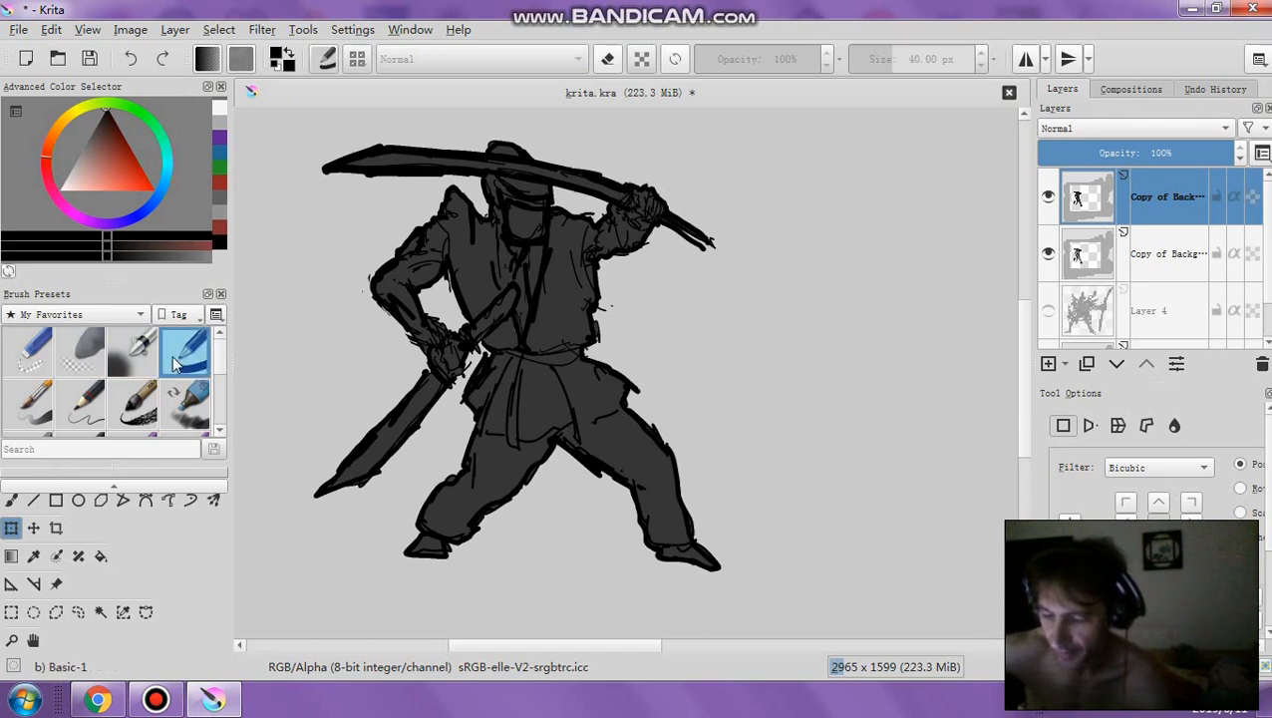
{"action": "mouse_move", "coordinate": [135, 486]}
{"action": "left_mouse_down"}
{"action": "mouse_move", "coordinate": [100, 438]}
{"action": "mouse_move", "coordinate": [54, 409]}
{"action": "left_mouse_up"}
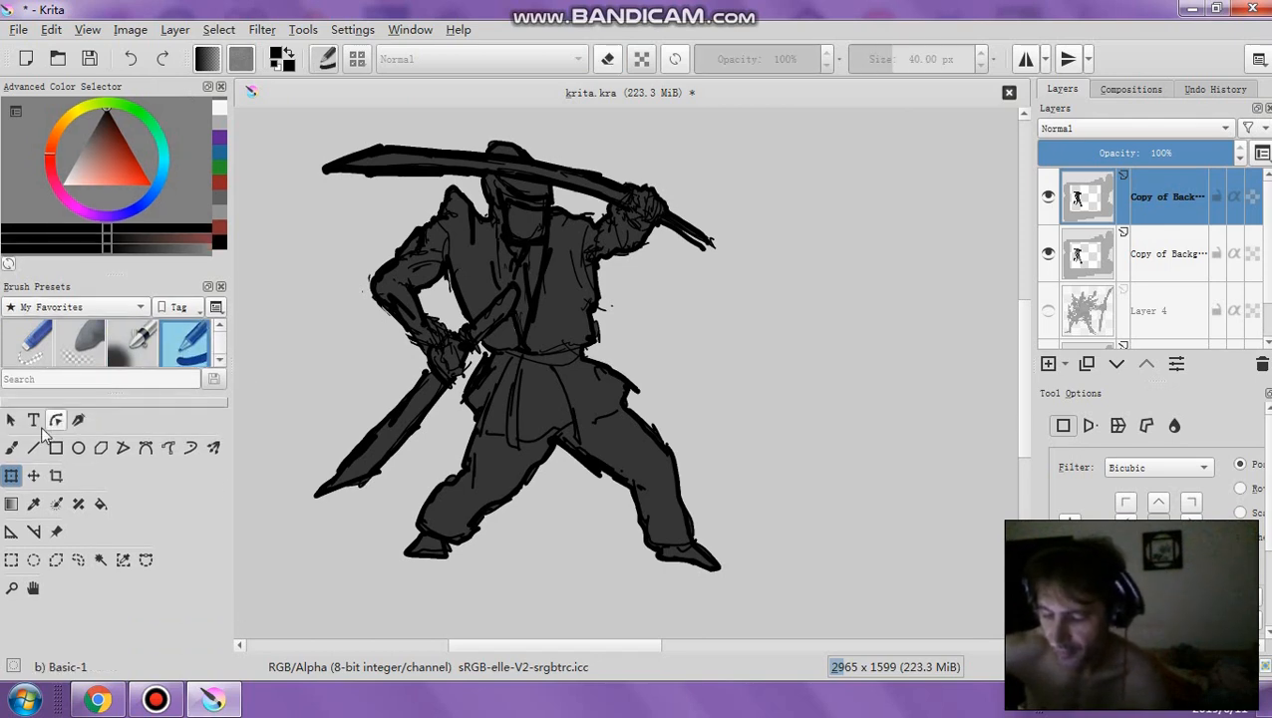
{"action": "left_click", "coordinate": [12, 447]}
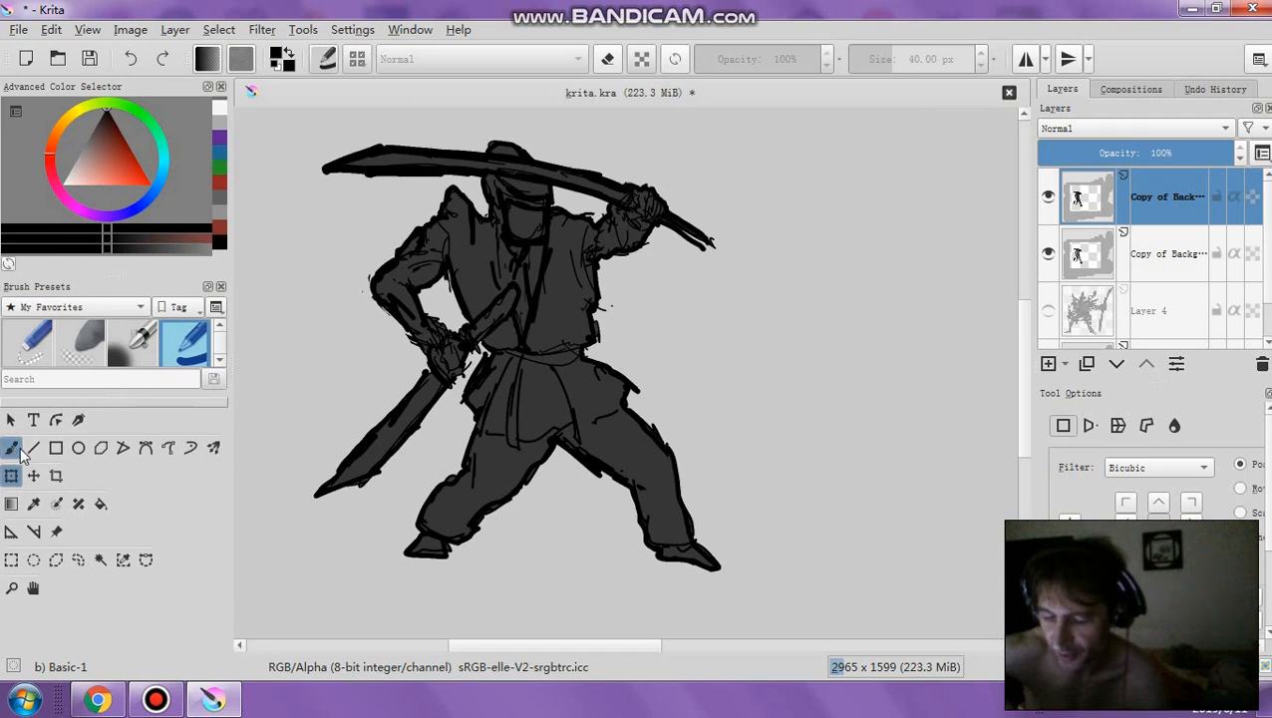
{"action": "left_click_drag", "start_coordinate": [170, 399], "coordinate": [152, 424]}
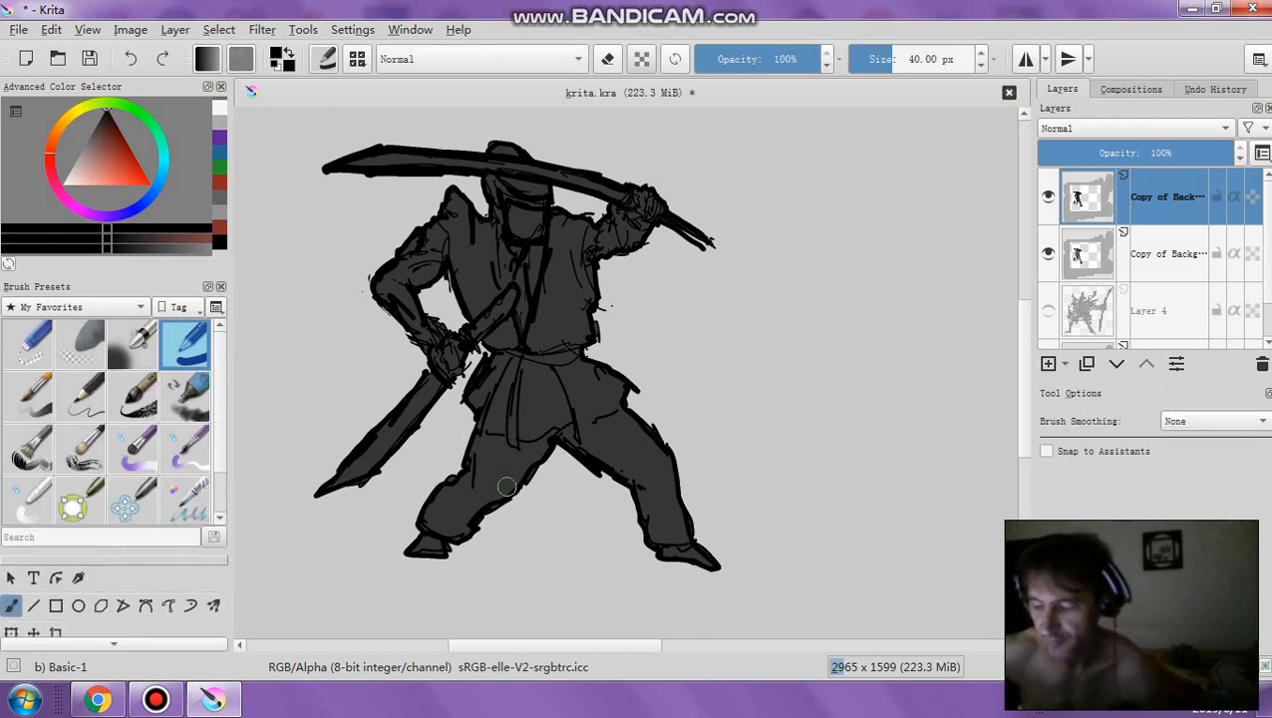
Using a 16.71 px eraser, erase the dark duplicate over the raised sword's blade and the raised forearm and hand
{"action": "scroll", "coordinate": [1029, 347], "scroll_direction": "up", "scroll_amount": 2}
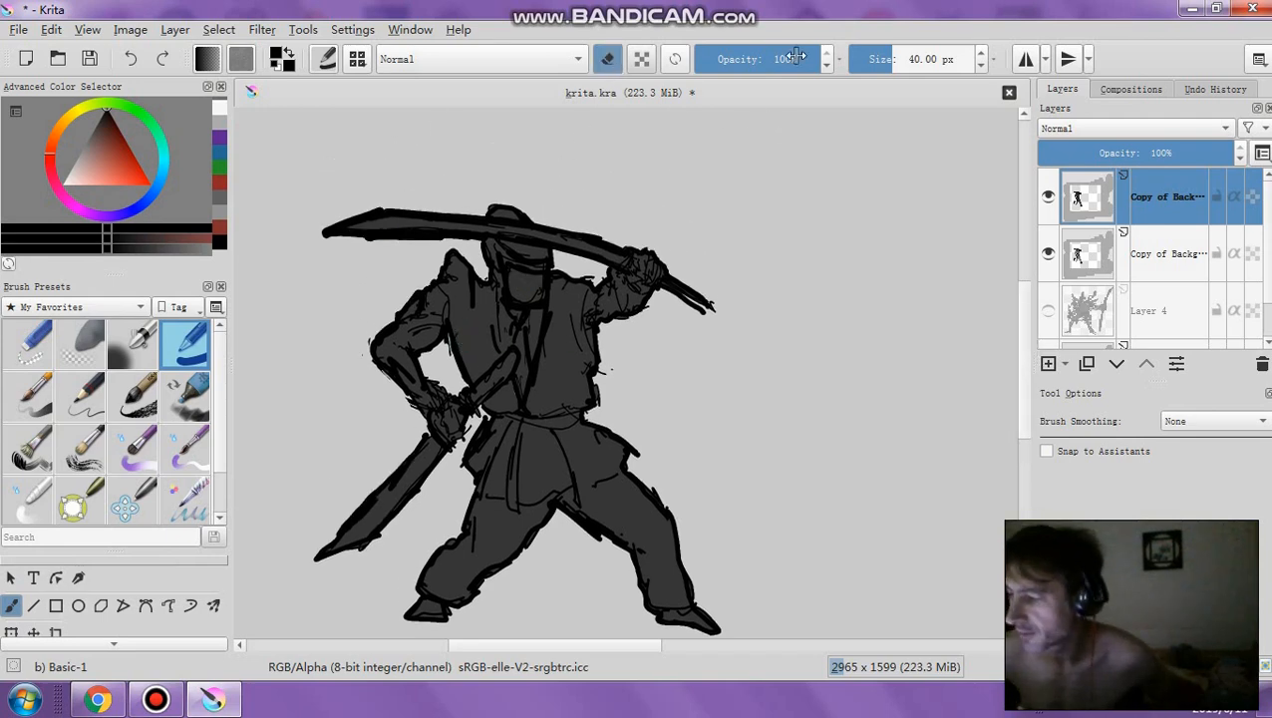
{"action": "left_click", "coordinate": [884, 62]}
{"action": "mouse_move", "coordinate": [353, 227]}
{"action": "left_mouse_down"}
{"action": "mouse_move", "coordinate": [419, 223]}
{"action": "mouse_move", "coordinate": [380, 215]}
{"action": "mouse_move", "coordinate": [608, 254]}
{"action": "left_mouse_up"}
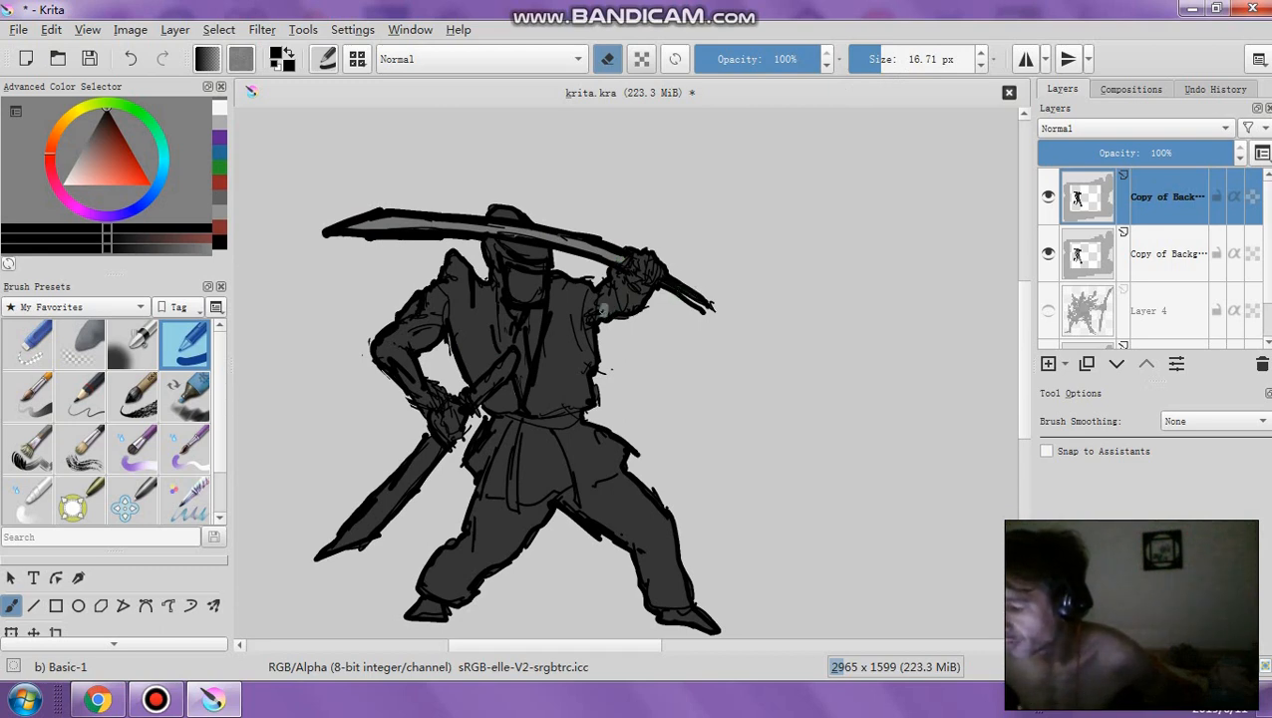
{"action": "mouse_move", "coordinate": [602, 295]}
{"action": "left_mouse_down"}
{"action": "mouse_move", "coordinate": [634, 281]}
{"action": "mouse_move", "coordinate": [628, 255]}
{"action": "mouse_move", "coordinate": [646, 267]}
{"action": "left_mouse_up"}
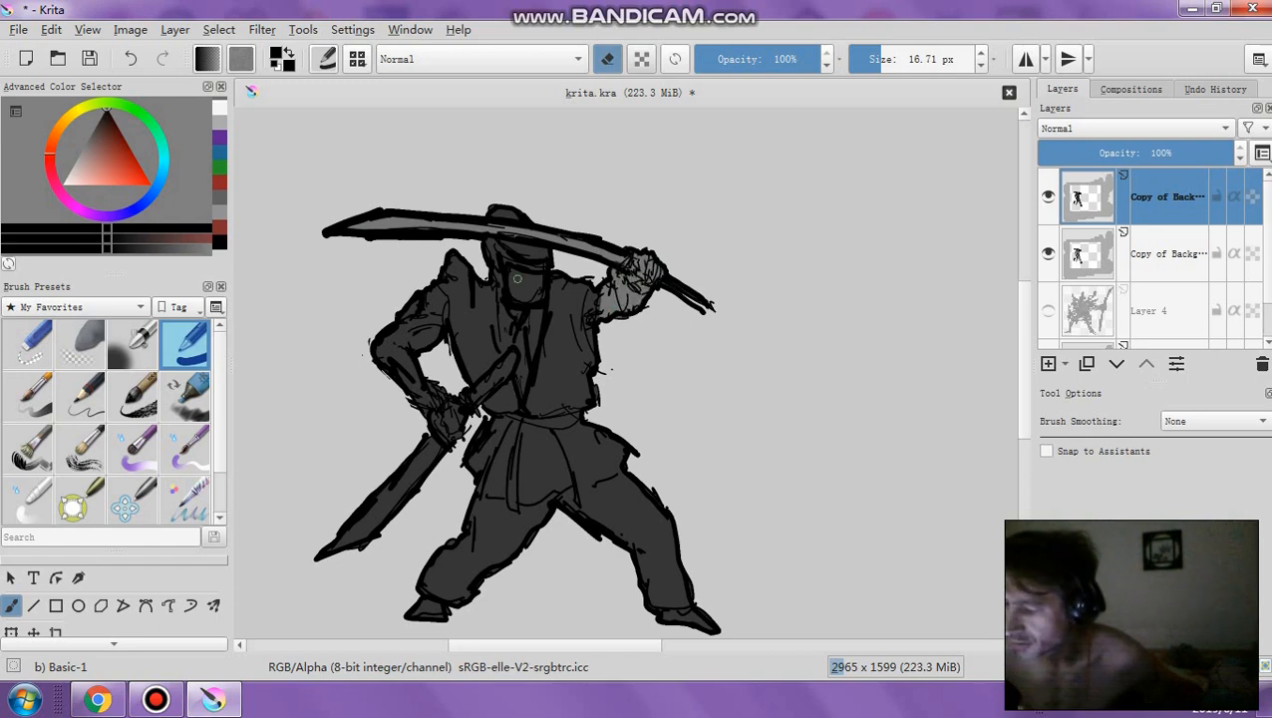
Erase the dark duplicate over the swordsman's face, open chest, bent arm and hand, and the foot of his outstretched leg
{"action": "mouse_move", "coordinate": [516, 279]}
{"action": "left_mouse_down"}
{"action": "mouse_move", "coordinate": [510, 289]}
{"action": "mouse_move", "coordinate": [538, 285]}
{"action": "mouse_move", "coordinate": [522, 377]}
{"action": "left_mouse_up"}
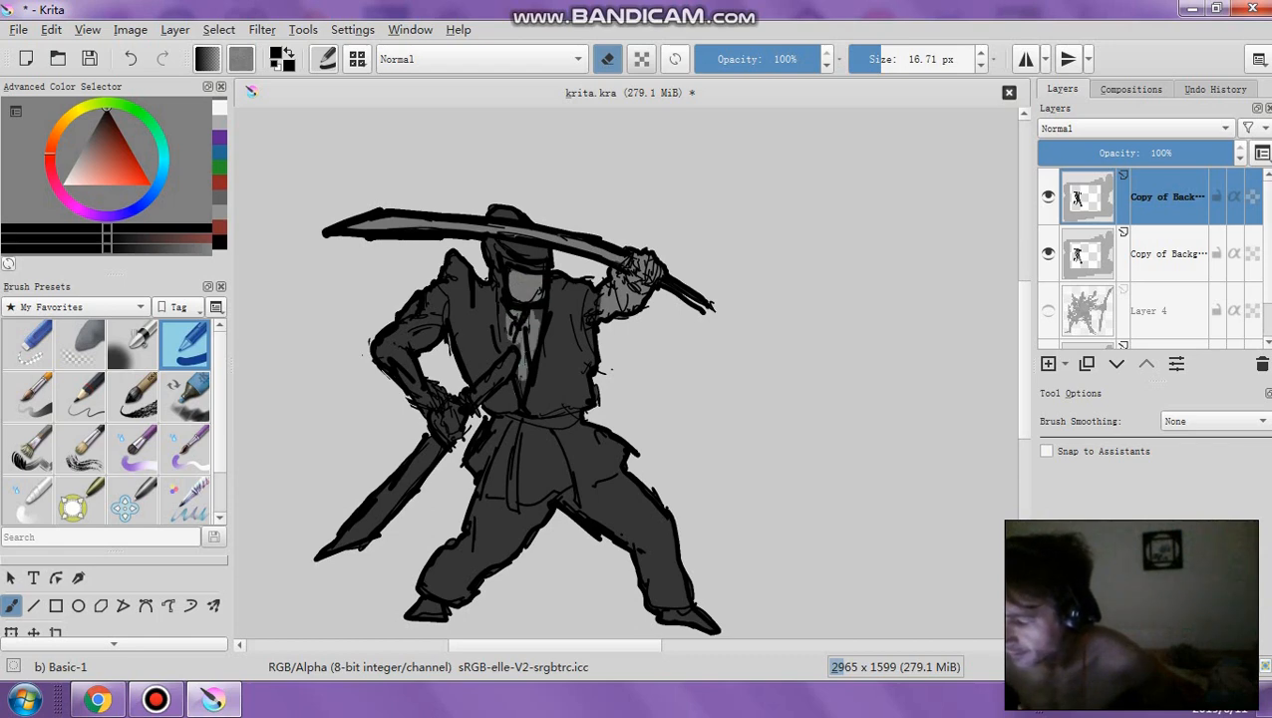
{"action": "mouse_move", "coordinate": [445, 406]}
{"action": "left_mouse_down"}
{"action": "mouse_move", "coordinate": [438, 424]}
{"action": "mouse_move", "coordinate": [451, 419]}
{"action": "mouse_move", "coordinate": [383, 359]}
{"action": "mouse_move", "coordinate": [435, 406]}
{"action": "left_mouse_up"}
{"action": "mouse_move", "coordinate": [384, 351]}
{"action": "left_mouse_down"}
{"action": "mouse_move", "coordinate": [431, 289]}
{"action": "mouse_move", "coordinate": [408, 348]}
{"action": "left_mouse_up"}
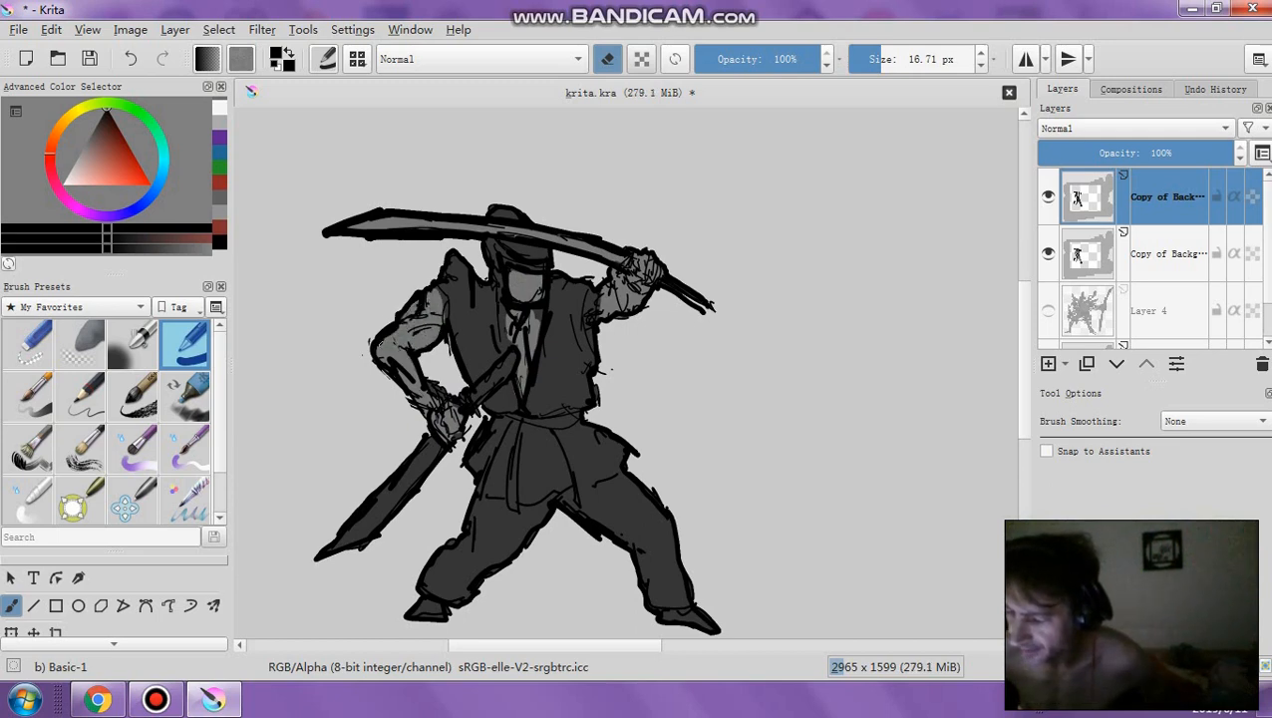
{"action": "left_click_drag", "start_coordinate": [1024, 349], "coordinate": [1024, 376]}
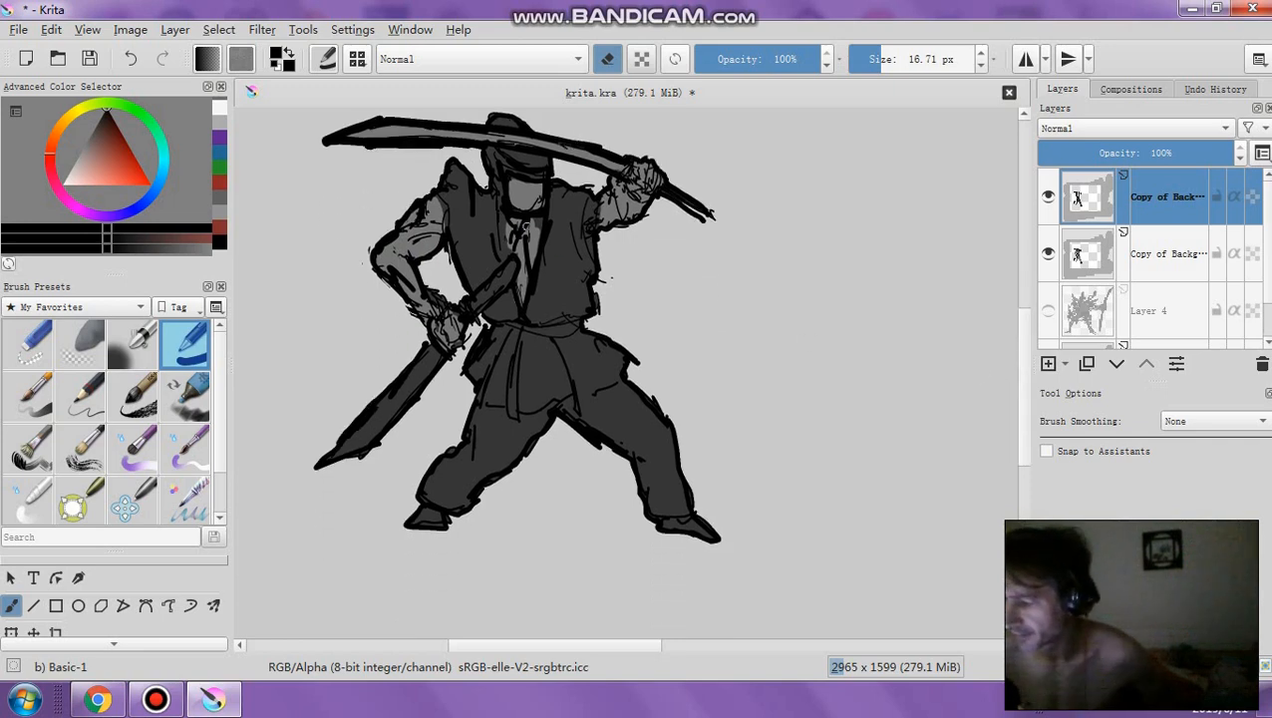
{"action": "mouse_move", "coordinate": [687, 525]}
{"action": "left_mouse_down"}
{"action": "mouse_move", "coordinate": [656, 523]}
{"action": "mouse_move", "coordinate": [710, 535]}
{"action": "left_mouse_up"}
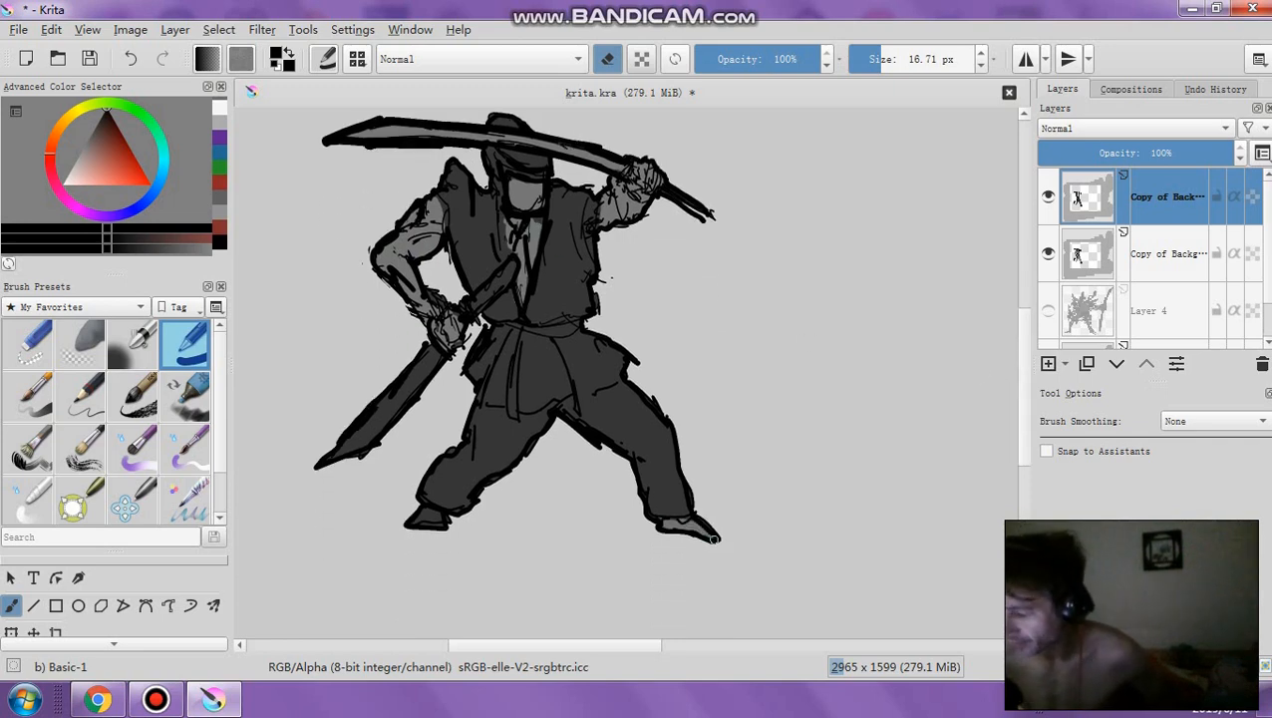
Erase the dark duplicate over the swordsman's other foot, belt with hanging ends and lowered sword blade, and merge it with the layer below
{"action": "left_click_drag", "start_coordinate": [438, 526], "coordinate": [414, 496]}
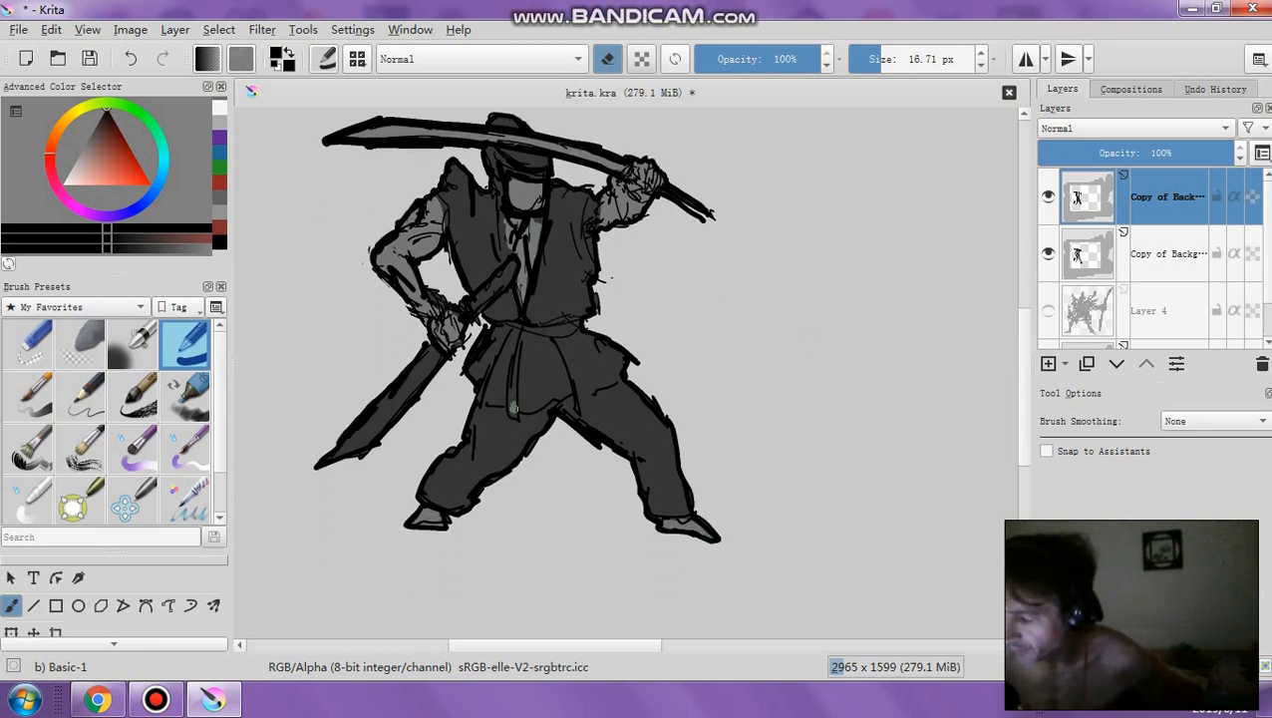
{"action": "mouse_move", "coordinate": [514, 406]}
{"action": "left_mouse_down"}
{"action": "mouse_move", "coordinate": [555, 341]}
{"action": "mouse_move", "coordinate": [535, 334]}
{"action": "mouse_move", "coordinate": [578, 327]}
{"action": "mouse_move", "coordinate": [555, 341]}
{"action": "mouse_move", "coordinate": [570, 426]}
{"action": "left_mouse_up"}
{"action": "mouse_move", "coordinate": [322, 469]}
{"action": "left_mouse_down"}
{"action": "mouse_move", "coordinate": [439, 349]}
{"action": "mouse_move", "coordinate": [378, 423]}
{"action": "left_mouse_up"}
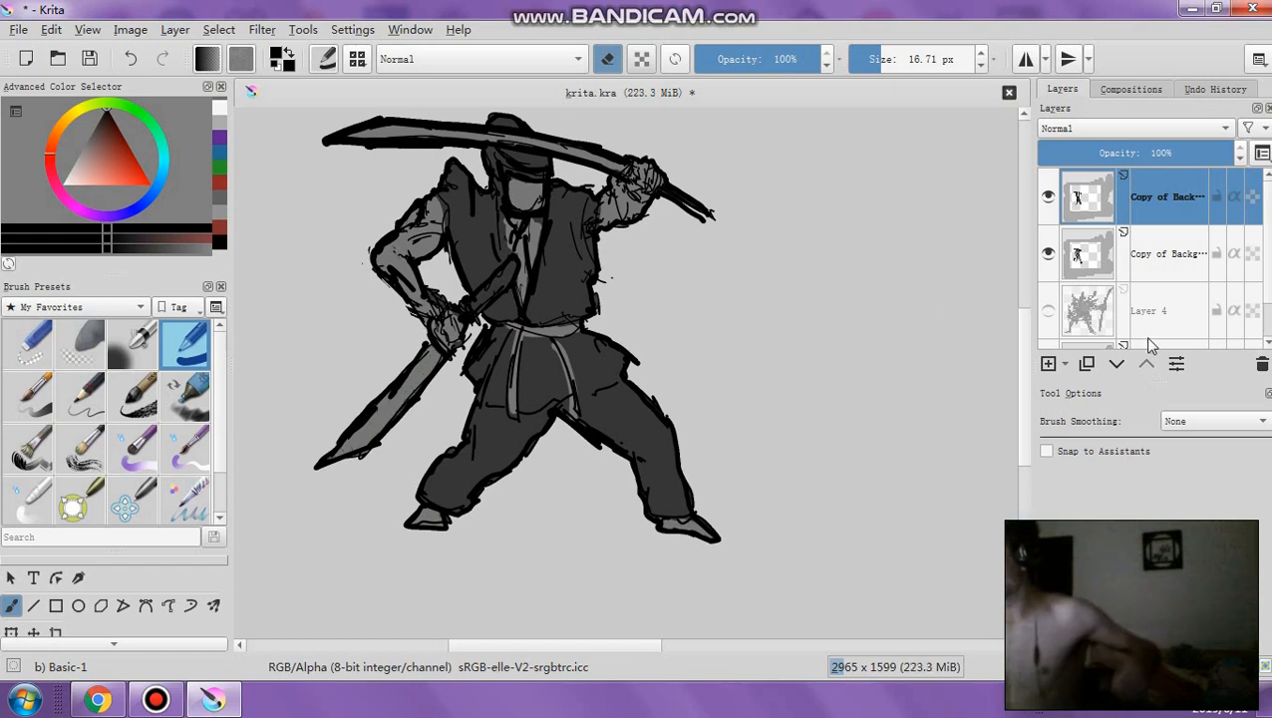
{"action": "right_click", "coordinate": [1103, 190]}
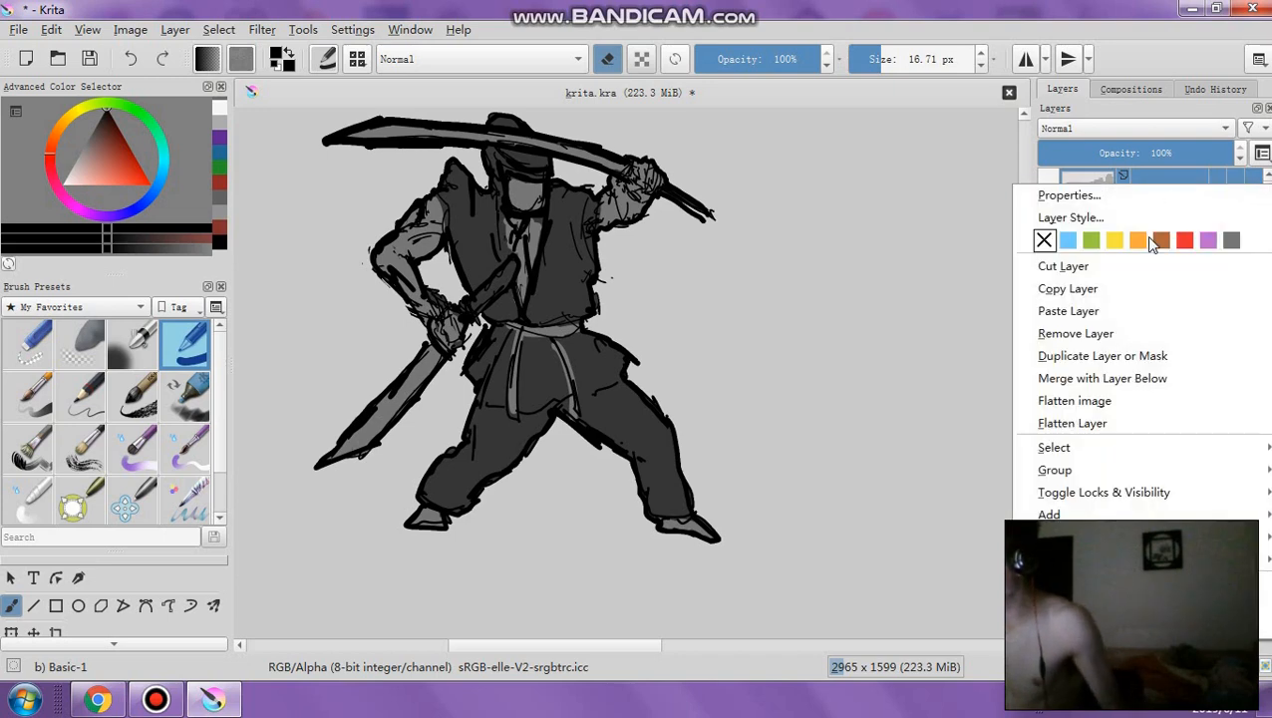
{"action": "left_click", "coordinate": [1114, 380]}
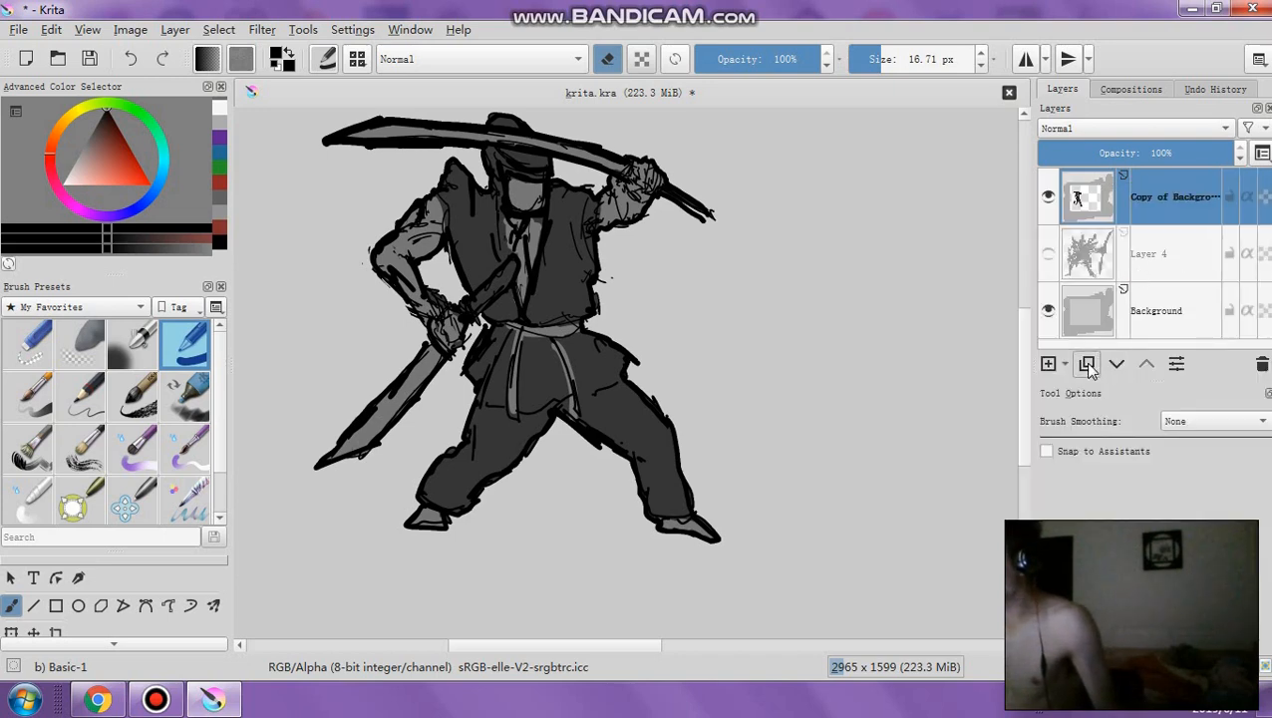
Duplicate the merged swordsman layer, brighten the copy with a Levels filter by lowering the white input level, and place it beneath the original
{"action": "left_click", "coordinate": [1087, 365]}
{"action": "left_click", "coordinate": [262, 31]}
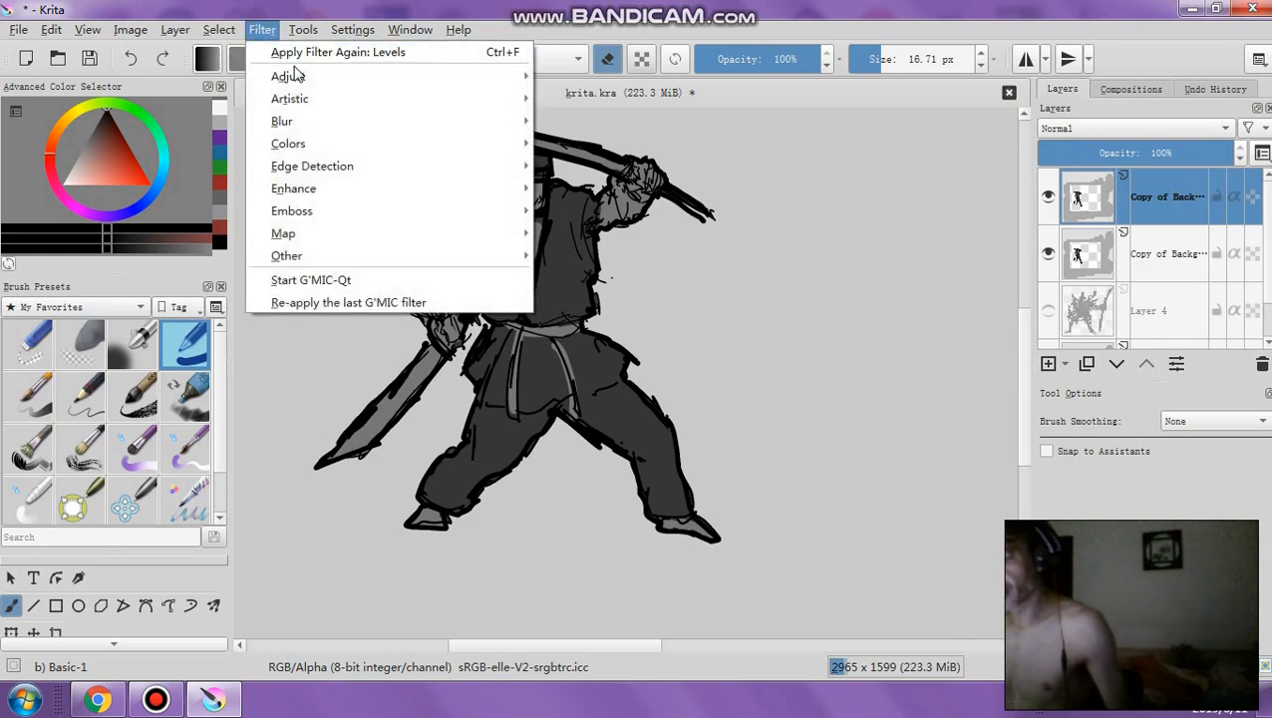
{"action": "mouse_move", "coordinate": [454, 82]}
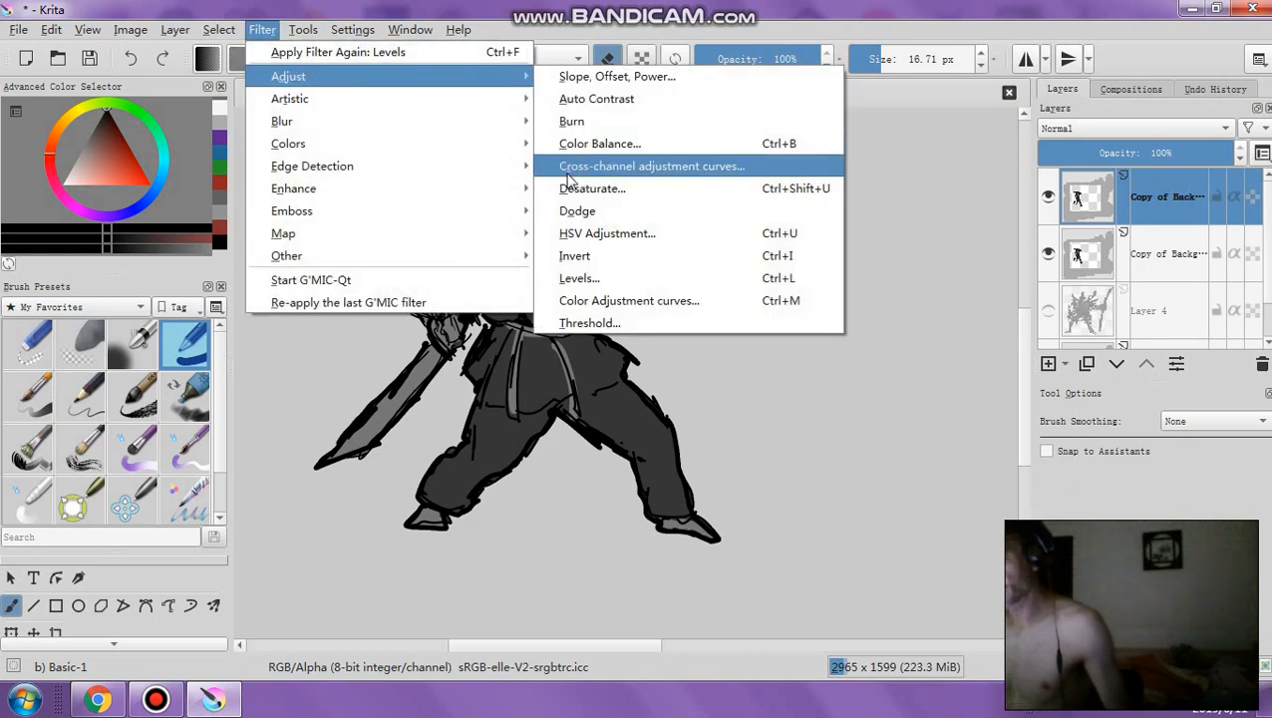
{"action": "left_click", "coordinate": [588, 280]}
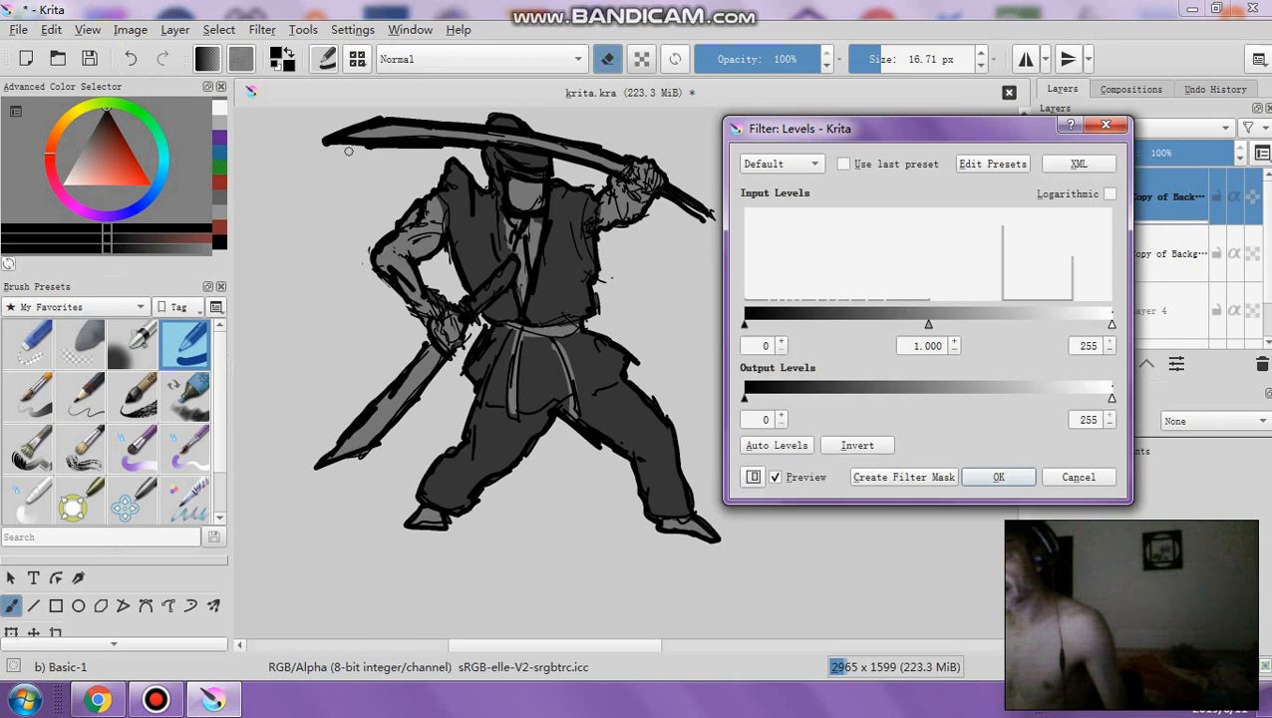
{"action": "left_click_drag", "start_coordinate": [1113, 401], "coordinate": [1074, 399]}
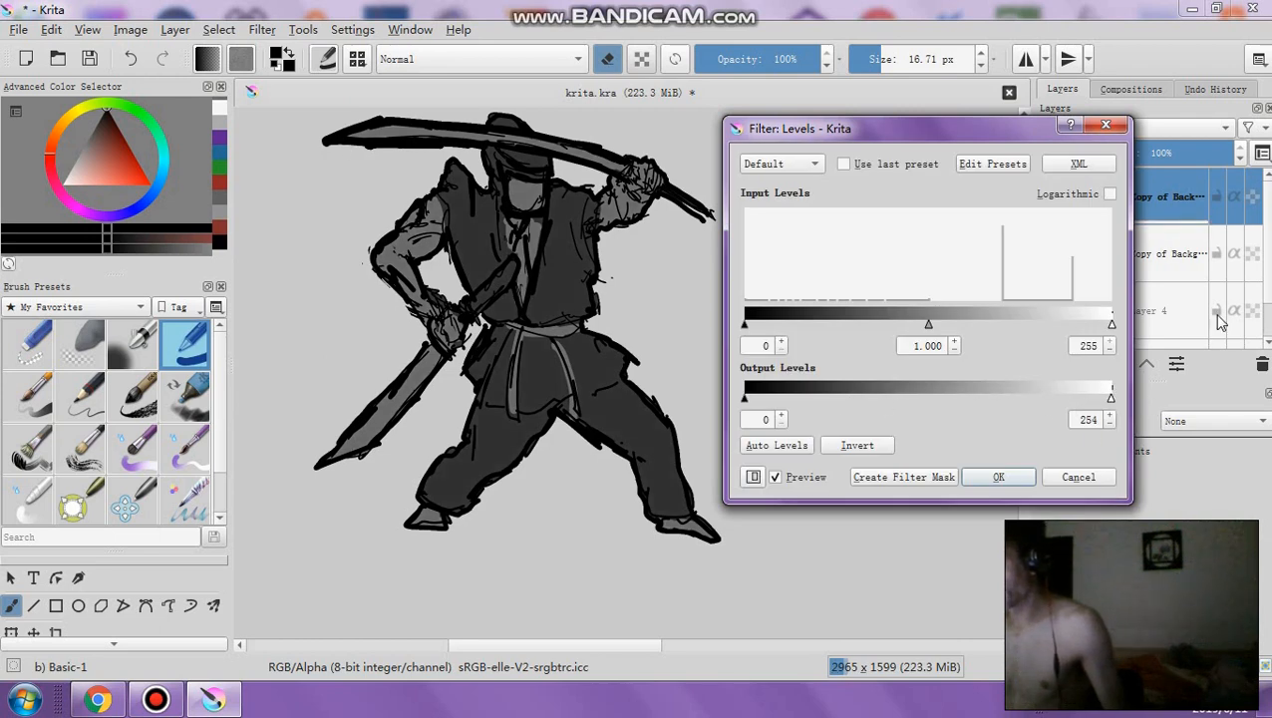
{"action": "left_click_drag", "start_coordinate": [1105, 325], "coordinate": [1024, 326]}
{"action": "left_click", "coordinate": [997, 479]}
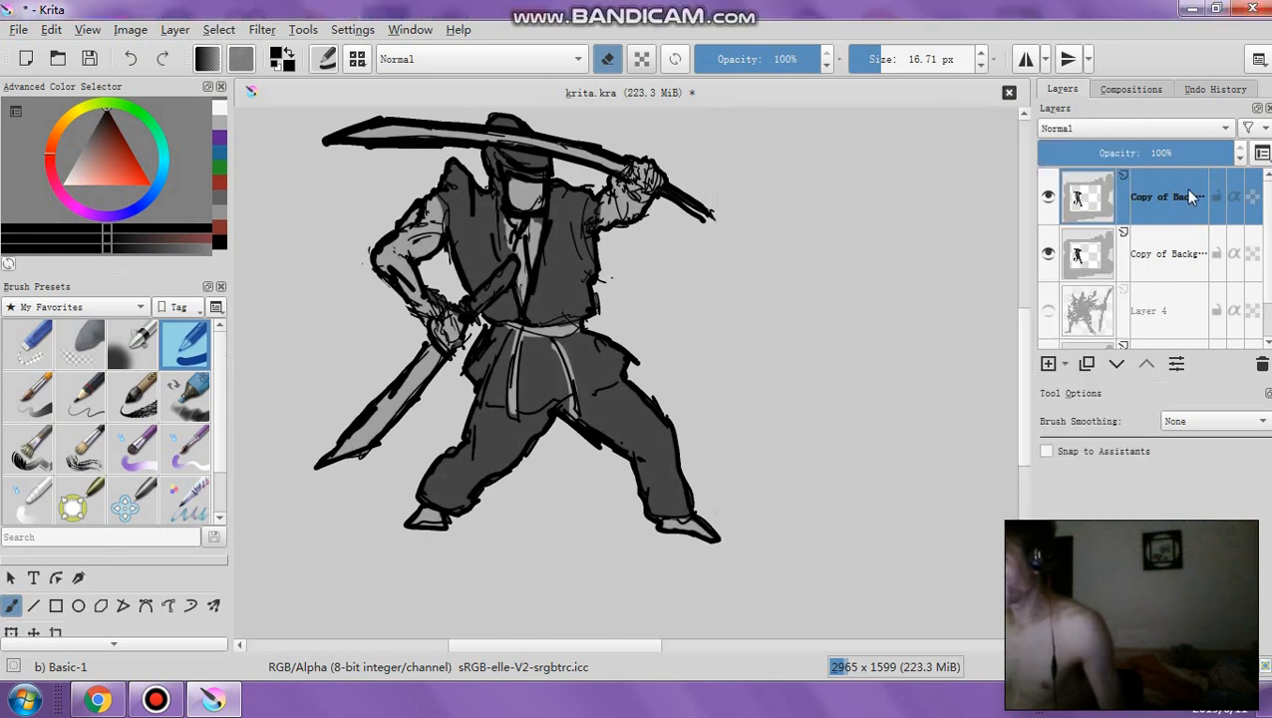
{"action": "left_click_drag", "start_coordinate": [1185, 192], "coordinate": [1175, 284]}
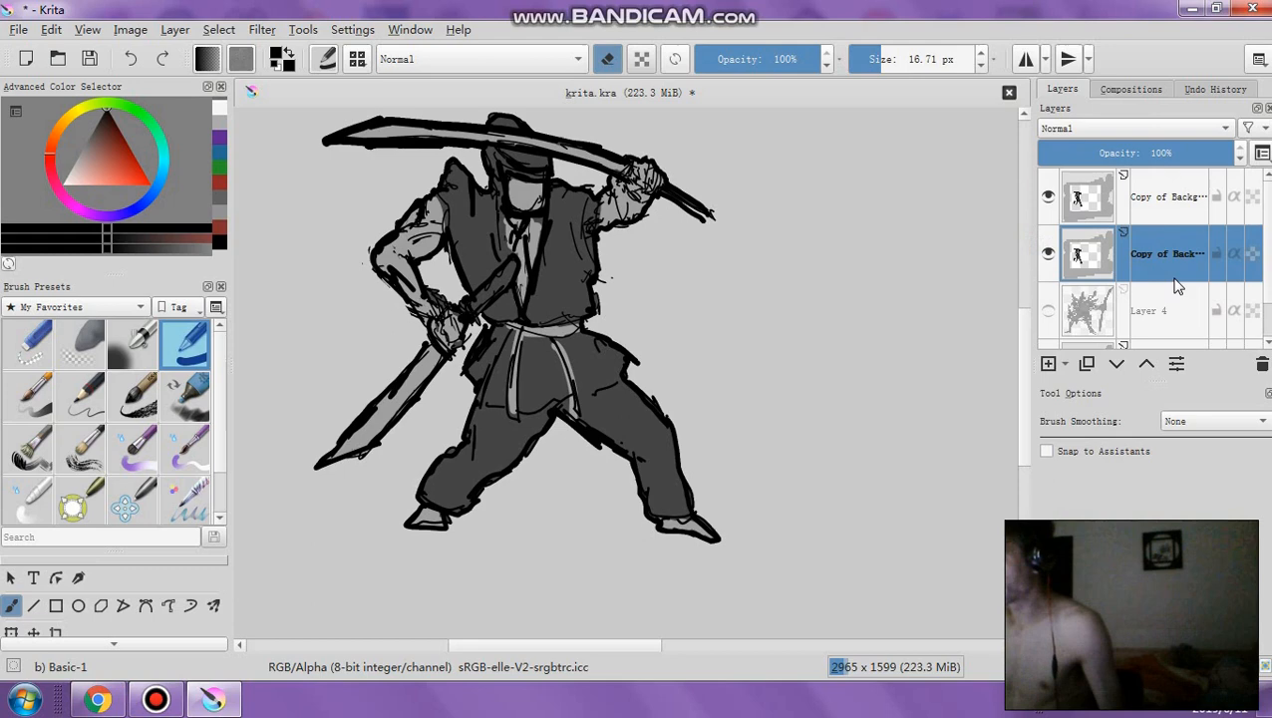
Erase the upper layer over both sword blades and the belt with its hanging ends, and merge it with the brightened layer below
{"action": "left_click", "coordinate": [1163, 198]}
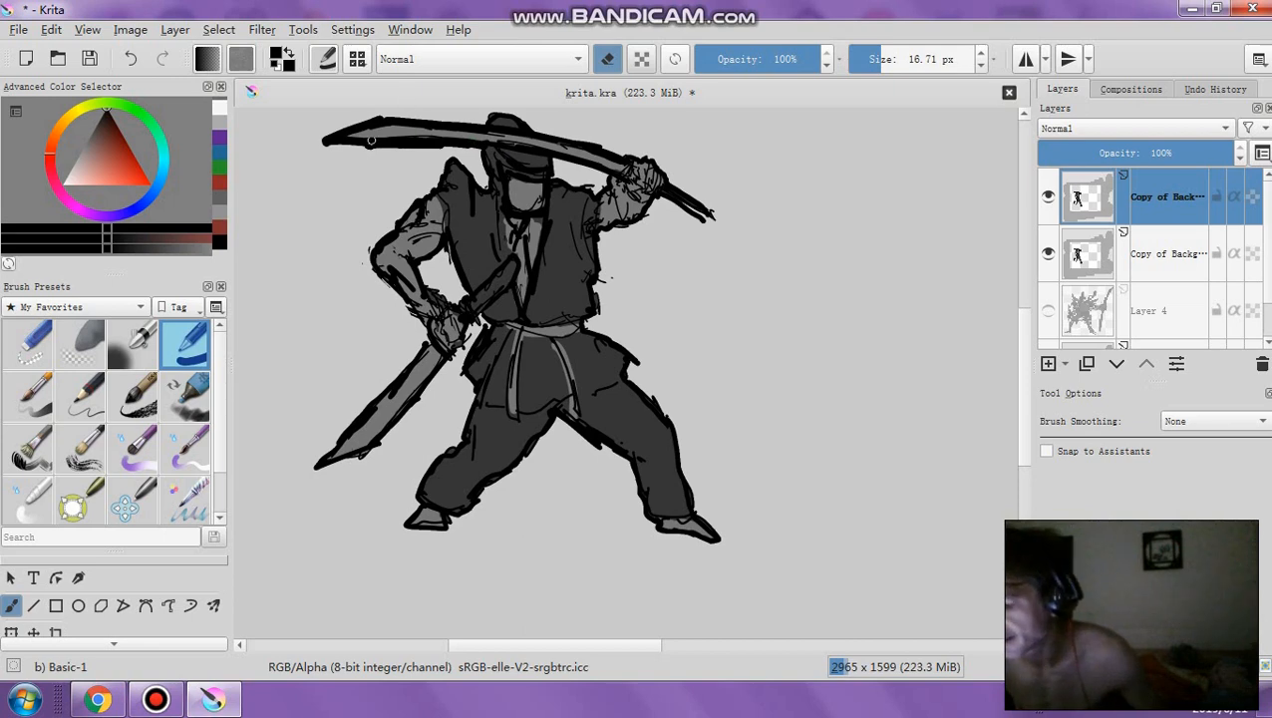
{"action": "mouse_move", "coordinate": [357, 129]}
{"action": "left_mouse_down"}
{"action": "mouse_move", "coordinate": [479, 135]}
{"action": "mouse_move", "coordinate": [614, 168]}
{"action": "left_mouse_up"}
{"action": "mouse_move", "coordinate": [438, 331]}
{"action": "left_mouse_down"}
{"action": "mouse_move", "coordinate": [361, 425]}
{"action": "mouse_move", "coordinate": [400, 402]}
{"action": "mouse_move", "coordinate": [420, 371]}
{"action": "left_mouse_up"}
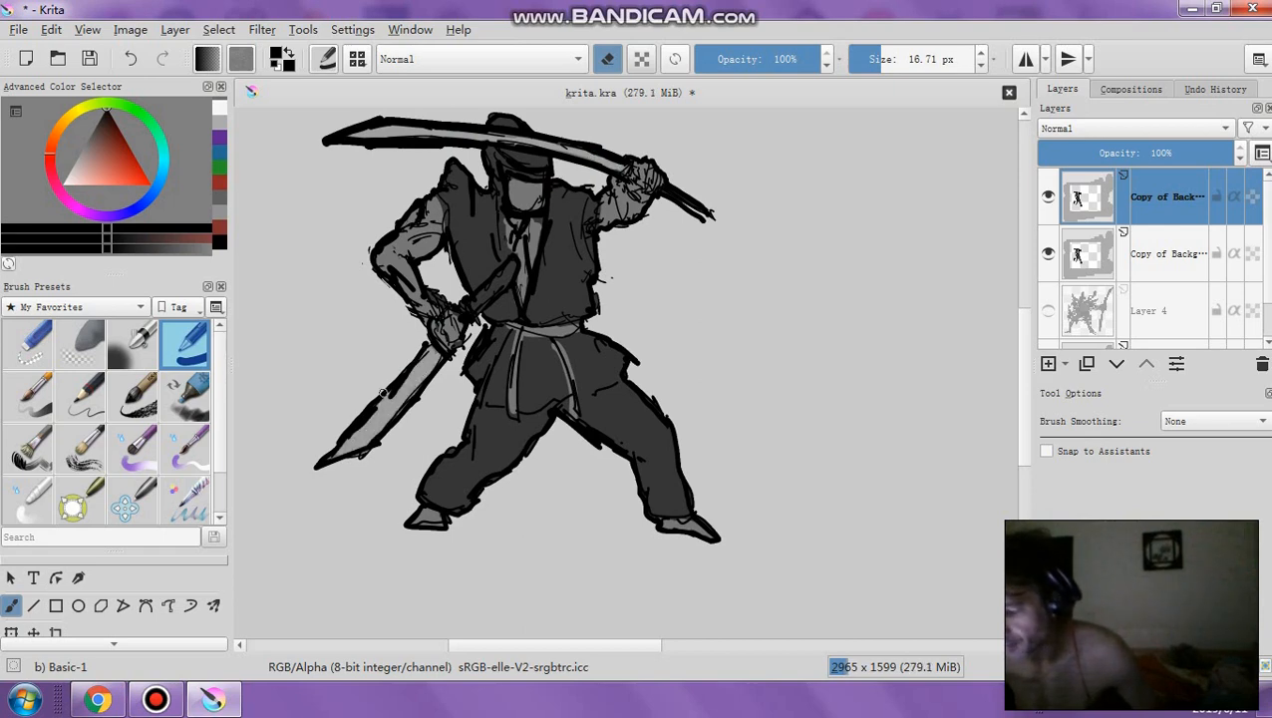
{"action": "mouse_move", "coordinate": [522, 335]}
{"action": "left_mouse_down"}
{"action": "mouse_move", "coordinate": [580, 324]}
{"action": "mouse_move", "coordinate": [511, 409]}
{"action": "left_mouse_up"}
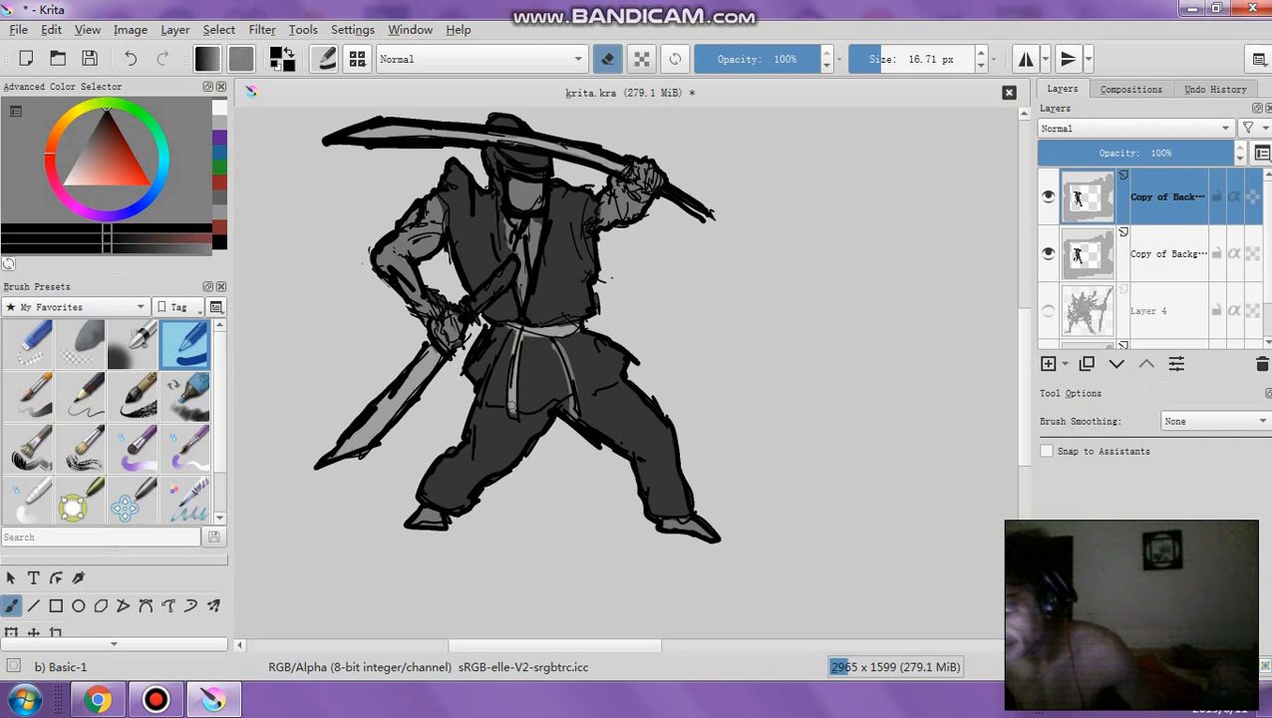
{"action": "left_click_drag", "start_coordinate": [553, 339], "coordinate": [569, 404]}
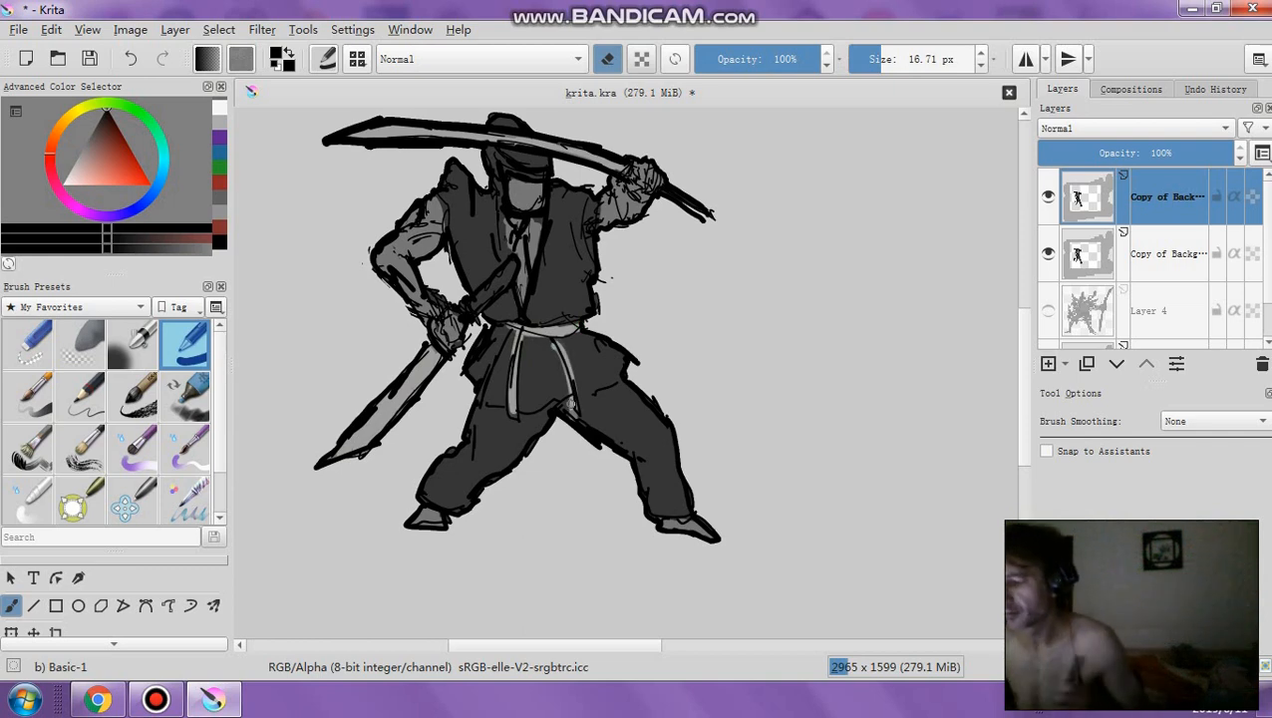
{"action": "right_click", "coordinate": [1163, 212]}
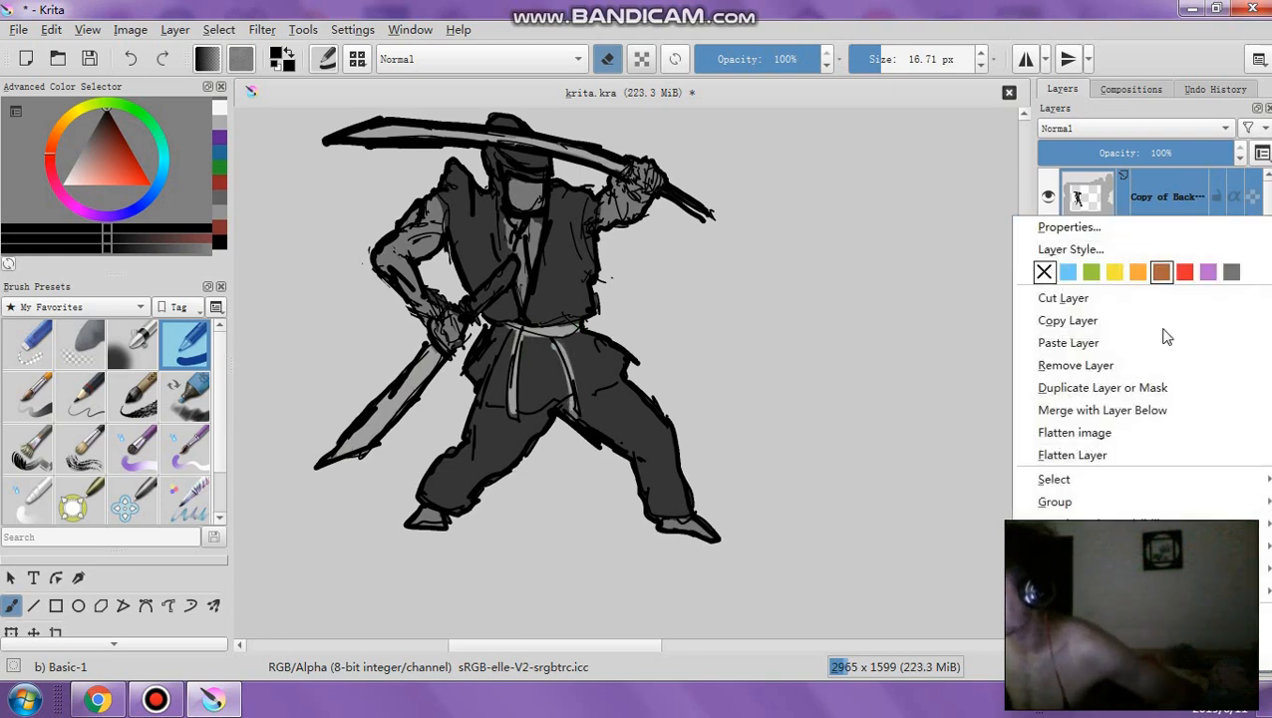
{"action": "left_click", "coordinate": [1153, 411]}
Duplicate the swordsman's layer and darken the duplicate with a Levels filter, lowering the white output level to 133
{"action": "mouse_move", "coordinate": [673, 7]}
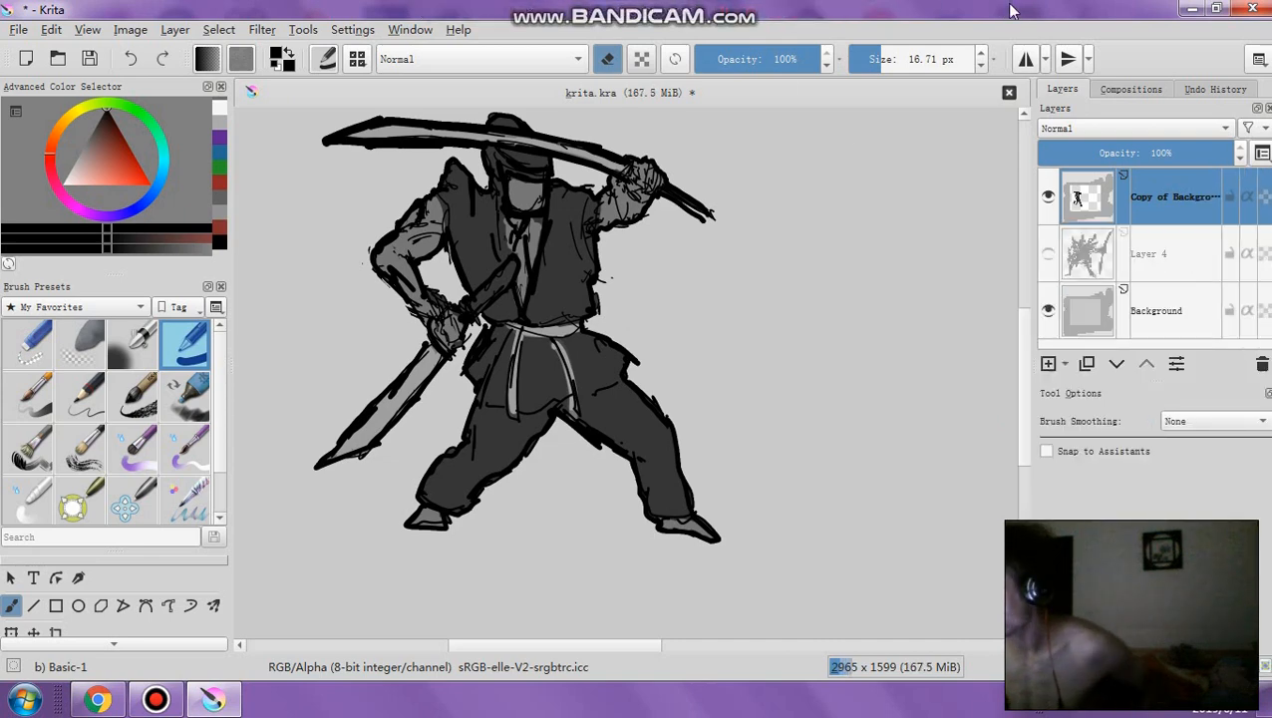
{"action": "left_click", "coordinate": [1086, 365]}
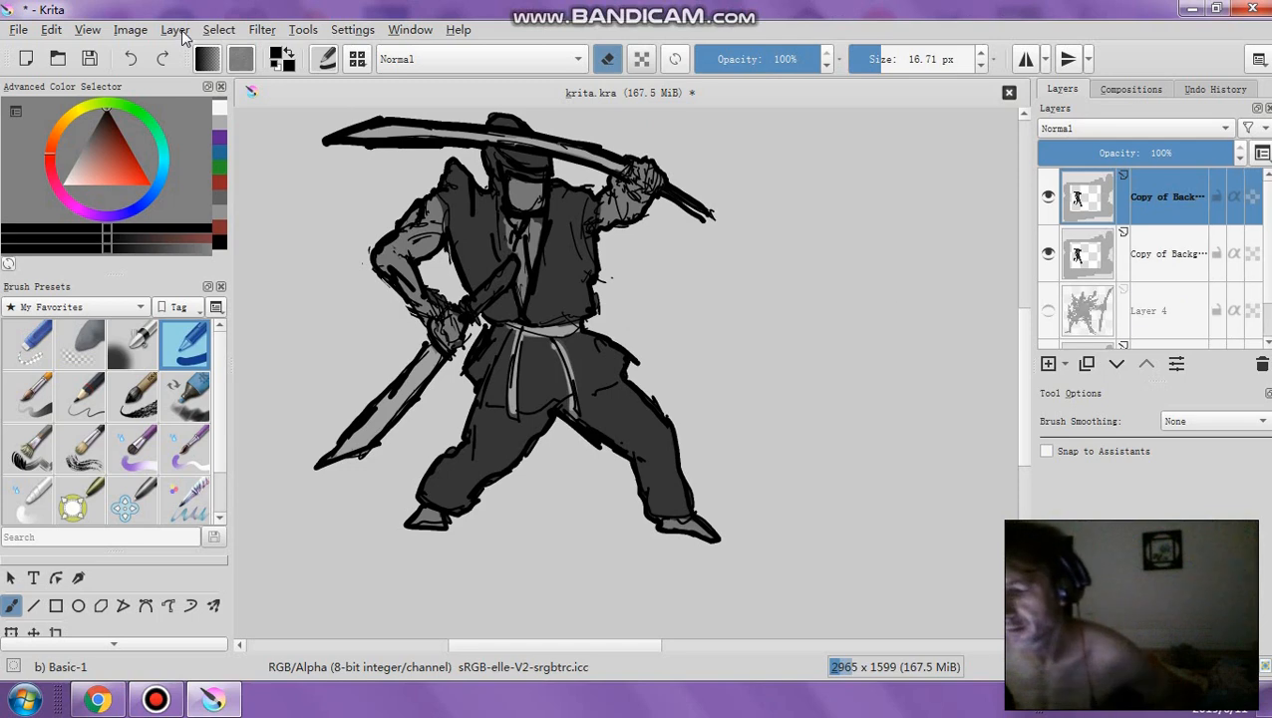
{"action": "left_click", "coordinate": [274, 34]}
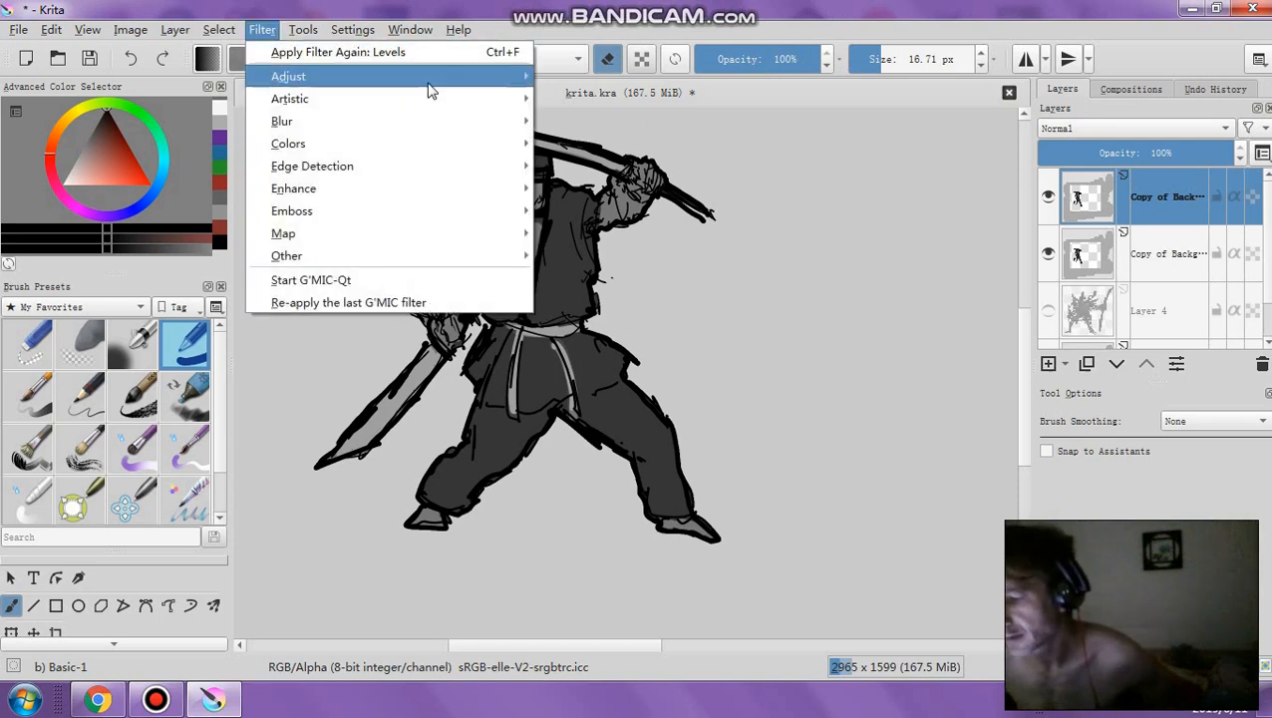
{"action": "mouse_move", "coordinate": [435, 88]}
{"action": "left_click", "coordinate": [579, 279]}
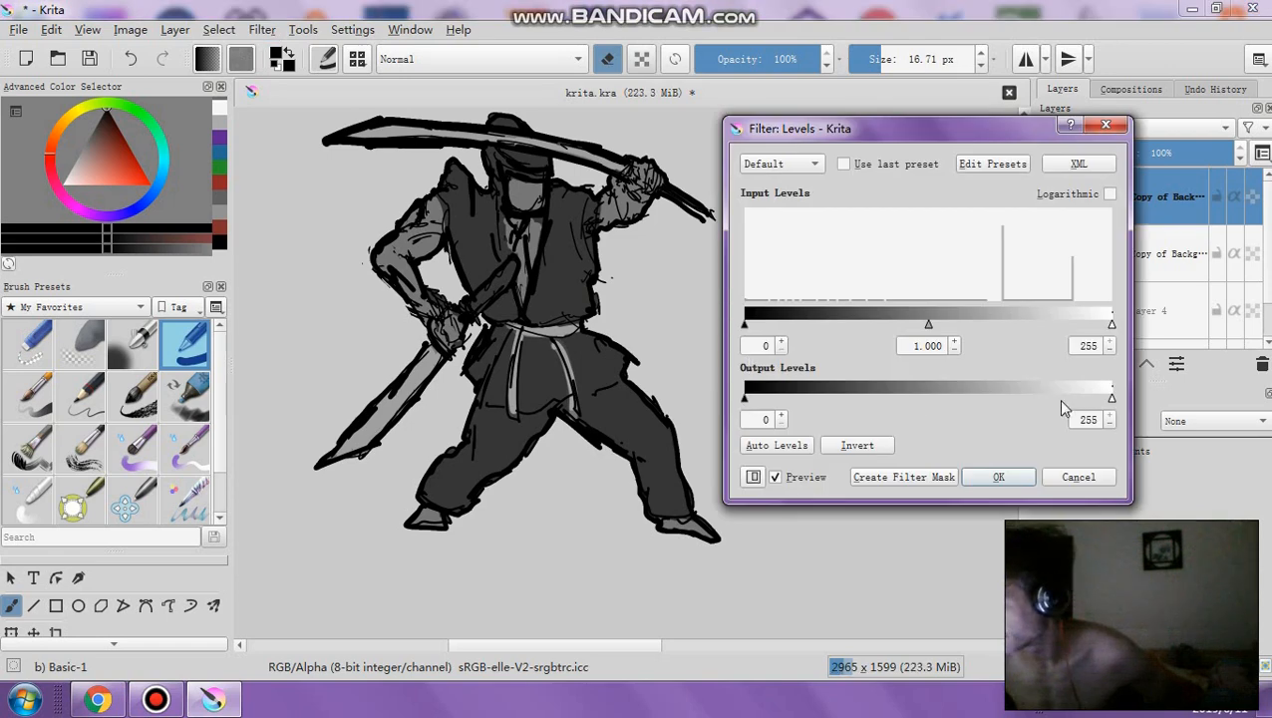
{"action": "left_click_drag", "start_coordinate": [1114, 402], "coordinate": [935, 399]}
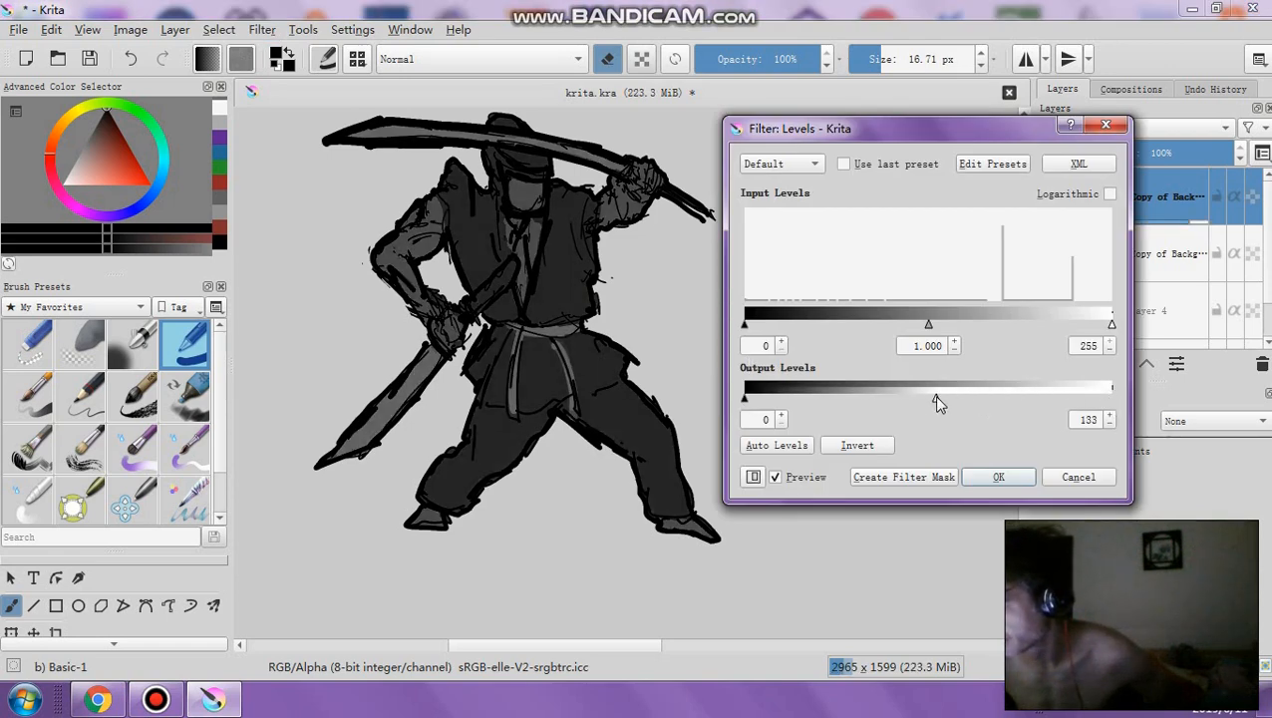
{"action": "left_click", "coordinate": [998, 475]}
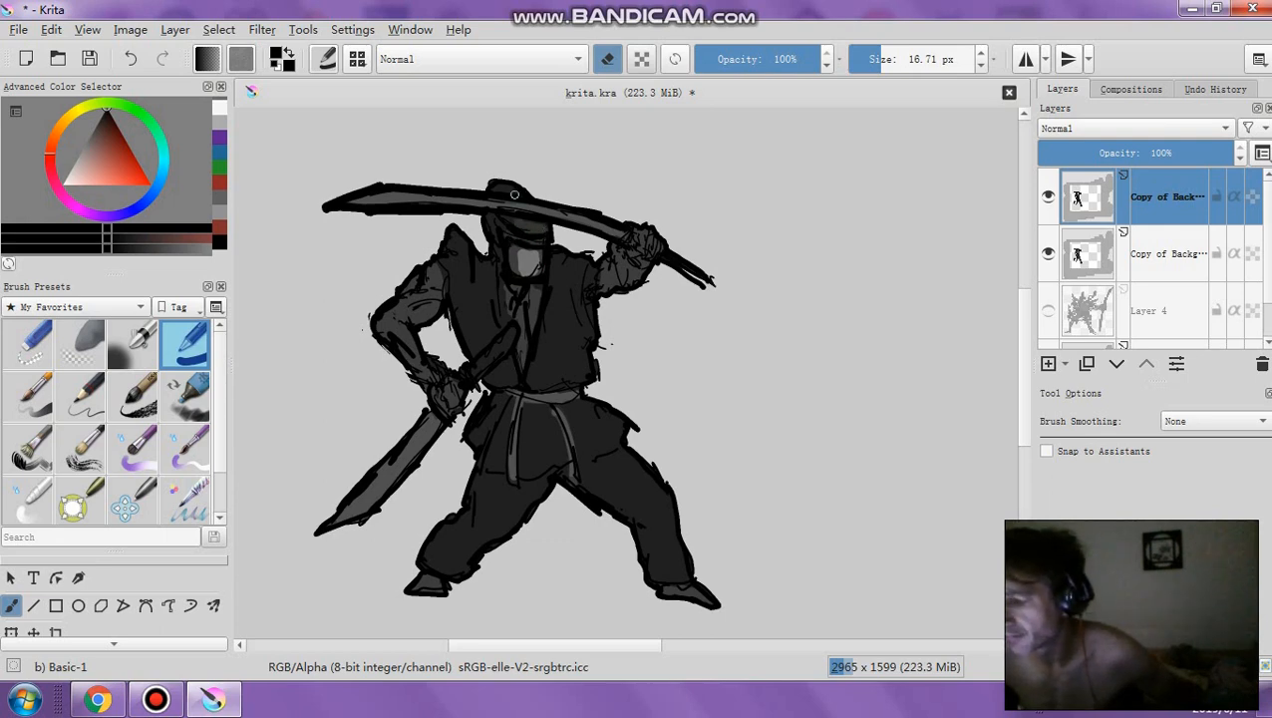
Erase lit areas out of the dark duplicate along the raised blade, the raised forearm and hand, the vest panels and the open chest
{"action": "left_click_drag", "start_coordinate": [379, 192], "coordinate": [618, 233]}
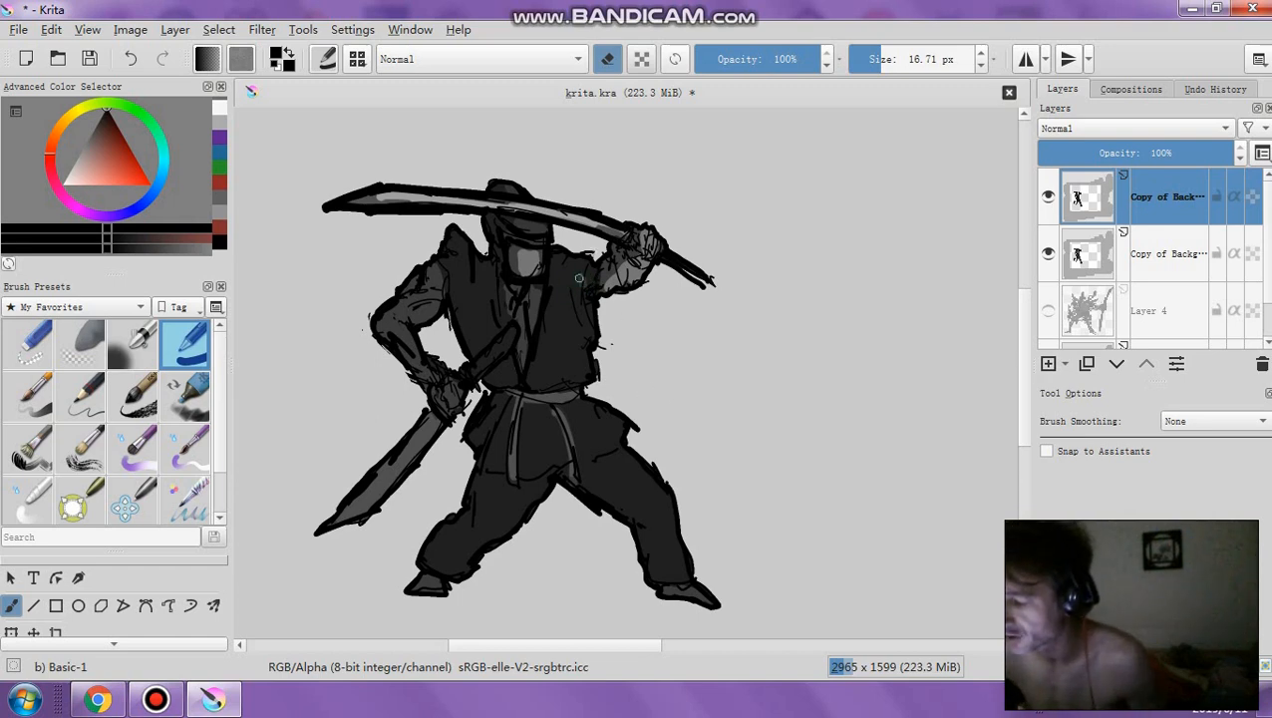
{"action": "mouse_move", "coordinate": [578, 278]}
{"action": "left_mouse_down"}
{"action": "mouse_move", "coordinate": [578, 382]}
{"action": "mouse_move", "coordinate": [560, 280]}
{"action": "mouse_move", "coordinate": [541, 379]}
{"action": "mouse_move", "coordinate": [549, 335]}
{"action": "mouse_move", "coordinate": [527, 368]}
{"action": "left_mouse_up"}
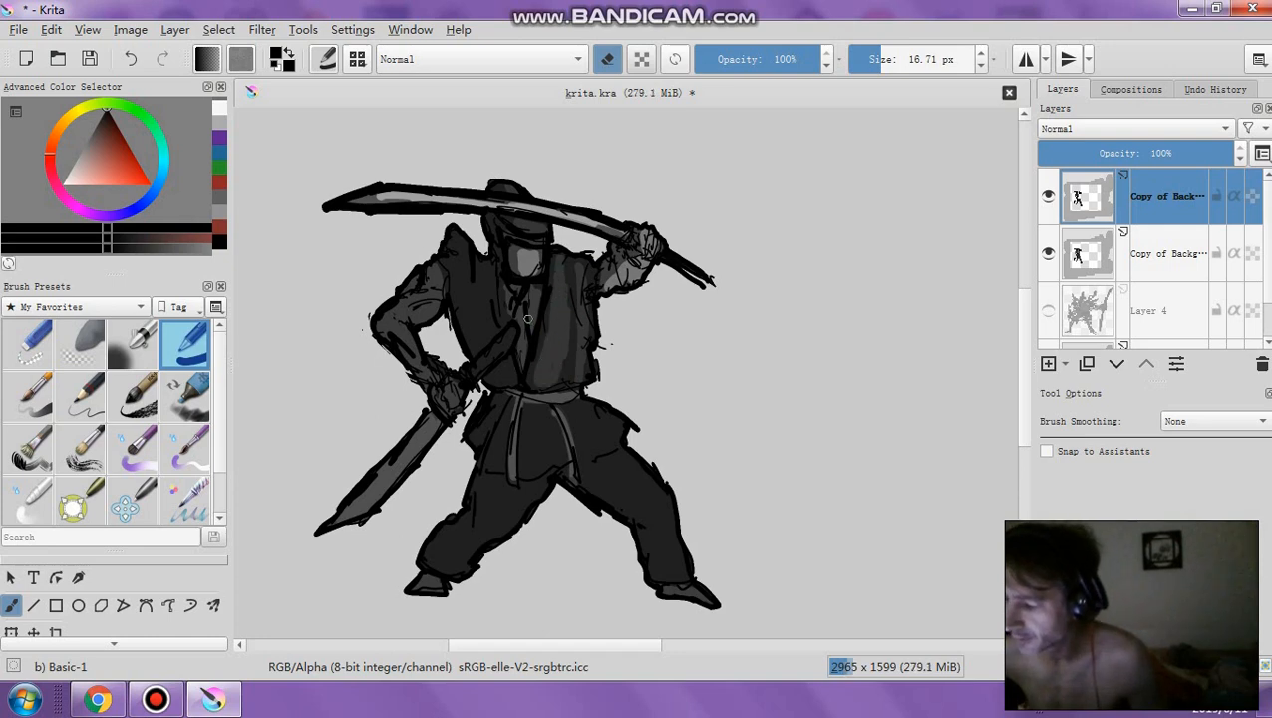
{"action": "mouse_move", "coordinate": [528, 319]}
{"action": "left_mouse_down"}
{"action": "mouse_move", "coordinate": [525, 299]}
{"action": "mouse_move", "coordinate": [522, 360]}
{"action": "mouse_move", "coordinate": [489, 267]}
{"action": "mouse_move", "coordinate": [473, 339]}
{"action": "left_mouse_up"}
{"action": "left_click_drag", "start_coordinate": [473, 339], "coordinate": [465, 249]}
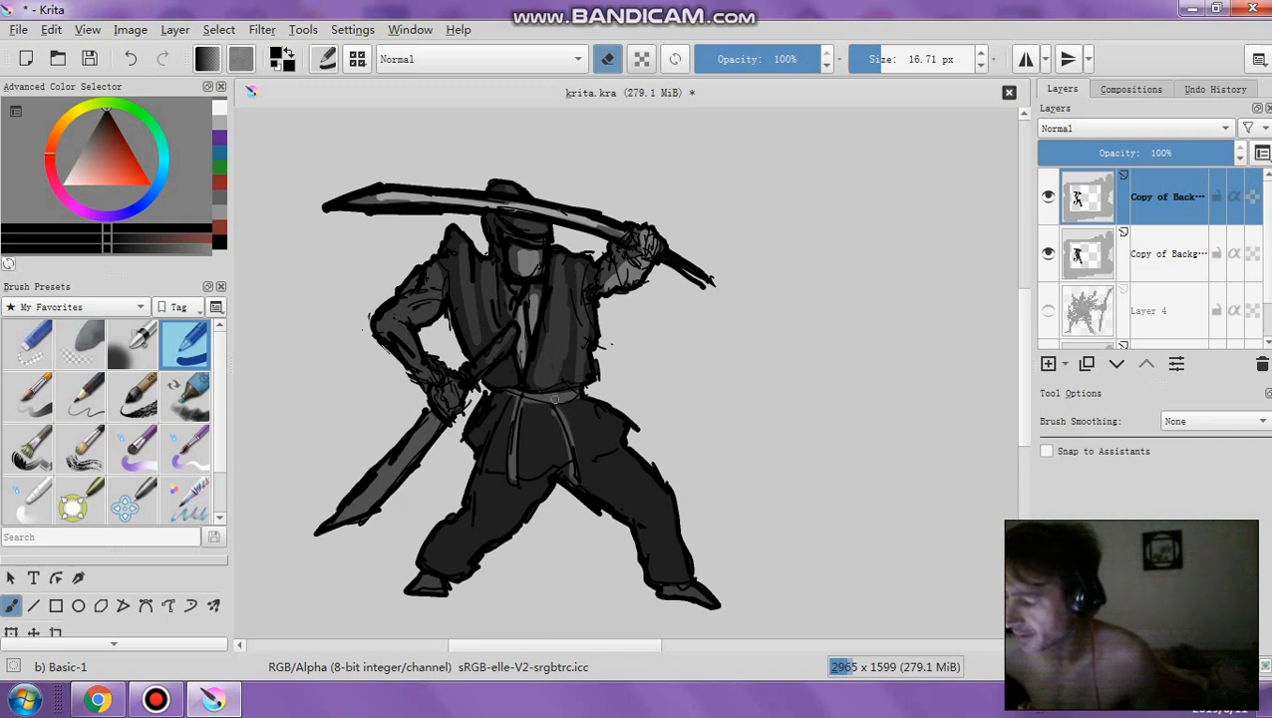
Erase lit areas out of the dark duplicate on the belt, the pleated skirt, both trouser legs and the feet
{"action": "mouse_move", "coordinate": [535, 395]}
{"action": "left_mouse_down"}
{"action": "mouse_move", "coordinate": [574, 399]}
{"action": "mouse_move", "coordinate": [543, 441]}
{"action": "mouse_move", "coordinate": [541, 425]}
{"action": "mouse_move", "coordinate": [550, 443]}
{"action": "mouse_move", "coordinate": [545, 425]}
{"action": "mouse_move", "coordinate": [493, 437]}
{"action": "left_mouse_up"}
{"action": "mouse_move", "coordinate": [601, 451]}
{"action": "left_mouse_down"}
{"action": "mouse_move", "coordinate": [628, 481]}
{"action": "mouse_move", "coordinate": [618, 474]}
{"action": "mouse_move", "coordinate": [633, 455]}
{"action": "mouse_move", "coordinate": [678, 556]}
{"action": "mouse_move", "coordinate": [654, 543]}
{"action": "mouse_move", "coordinate": [671, 582]}
{"action": "mouse_move", "coordinate": [664, 515]}
{"action": "left_mouse_up"}
{"action": "mouse_move", "coordinate": [435, 586]}
{"action": "left_mouse_down"}
{"action": "mouse_move", "coordinate": [461, 566]}
{"action": "mouse_move", "coordinate": [460, 552]}
{"action": "mouse_move", "coordinate": [480, 558]}
{"action": "mouse_move", "coordinate": [506, 537]}
{"action": "mouse_move", "coordinate": [483, 510]}
{"action": "mouse_move", "coordinate": [492, 487]}
{"action": "mouse_move", "coordinate": [489, 528]}
{"action": "mouse_move", "coordinate": [543, 481]}
{"action": "left_mouse_up"}
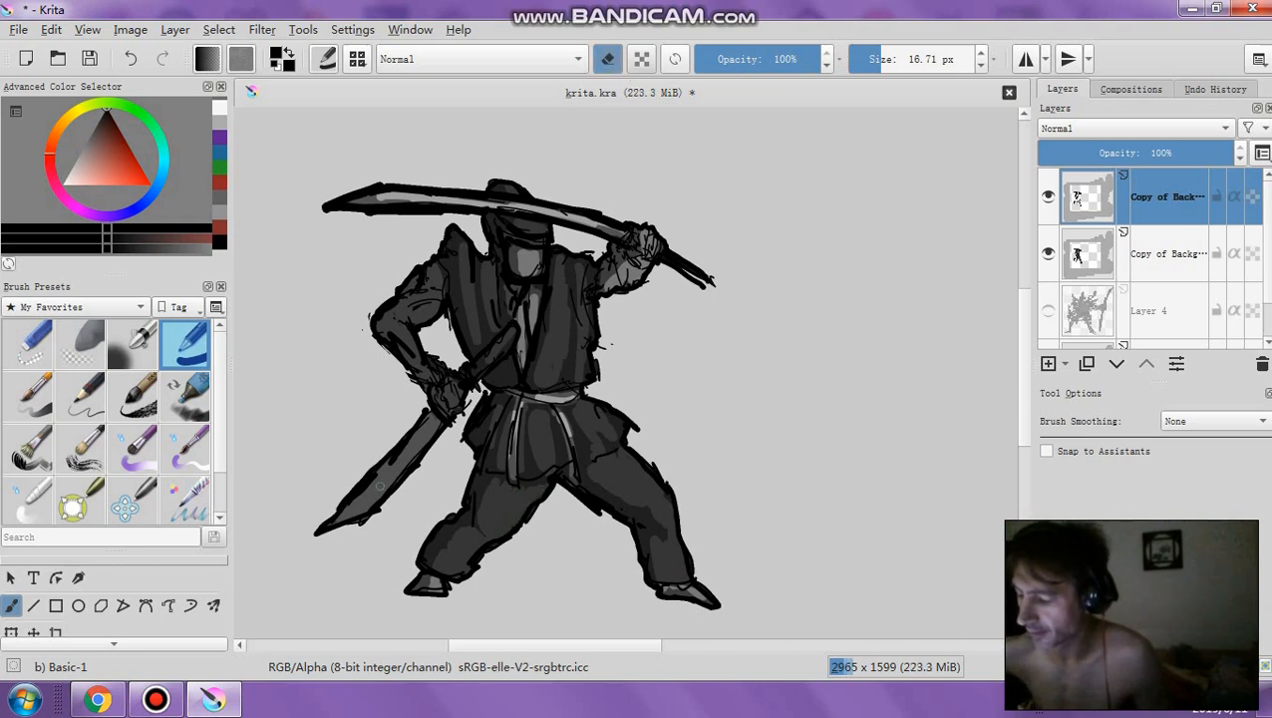
Erase lit areas out of the dark duplicate along the lowered sword's blade and on the bent arm and its hand
{"action": "mouse_move", "coordinate": [419, 410]}
{"action": "left_mouse_down"}
{"action": "mouse_move", "coordinate": [363, 508]}
{"action": "mouse_move", "coordinate": [418, 445]}
{"action": "left_mouse_up"}
{"action": "mouse_move", "coordinate": [468, 384]}
{"action": "left_mouse_down"}
{"action": "mouse_move", "coordinate": [443, 399]}
{"action": "mouse_move", "coordinate": [398, 341]}
{"action": "mouse_move", "coordinate": [419, 359]}
{"action": "left_mouse_up"}
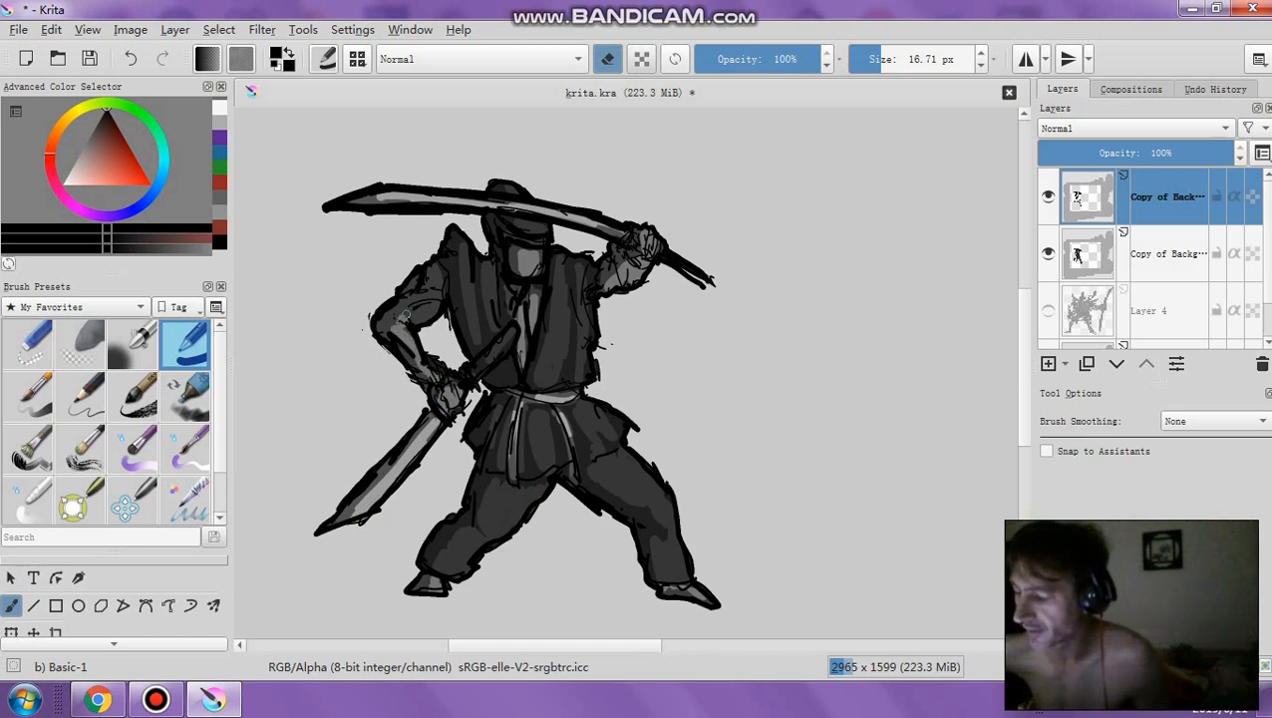
{"action": "mouse_move", "coordinate": [406, 315]}
{"action": "left_mouse_down"}
{"action": "mouse_move", "coordinate": [440, 309]}
{"action": "mouse_move", "coordinate": [436, 279]}
{"action": "left_mouse_up"}
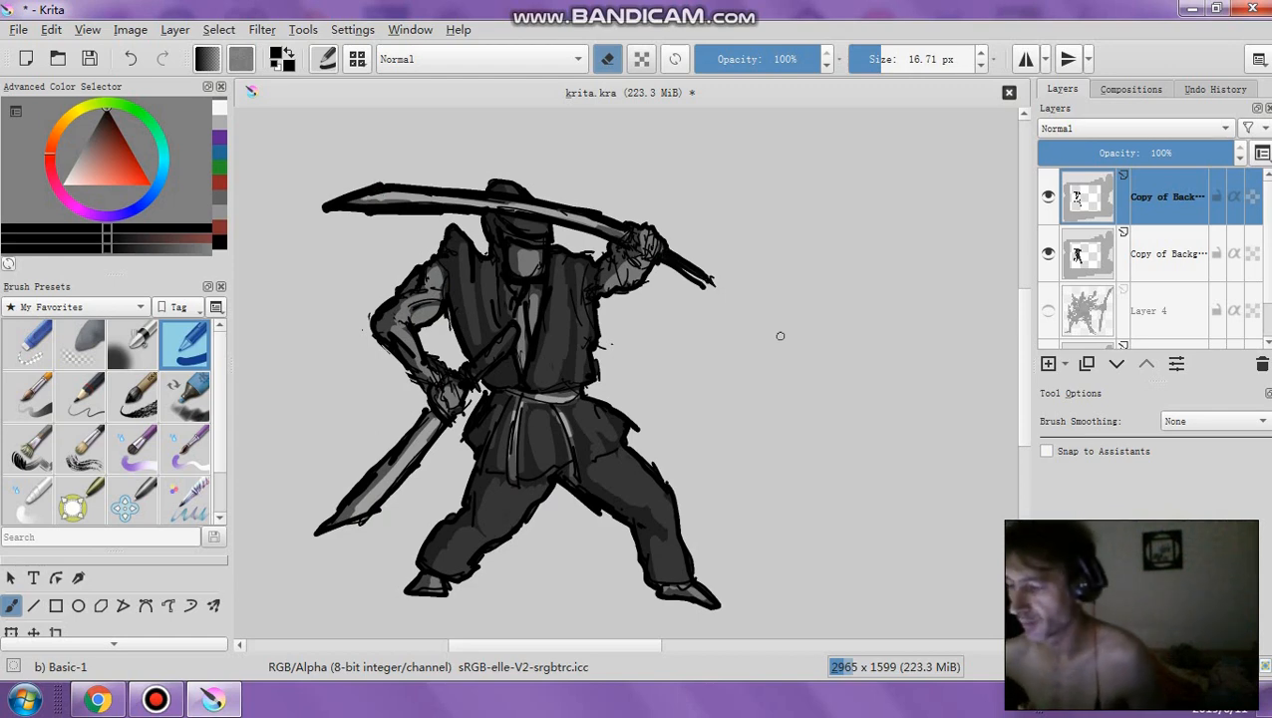
Turn off eraser mode and merge the shaded duplicate with the layer below
{"action": "left_click", "coordinate": [607, 60]}
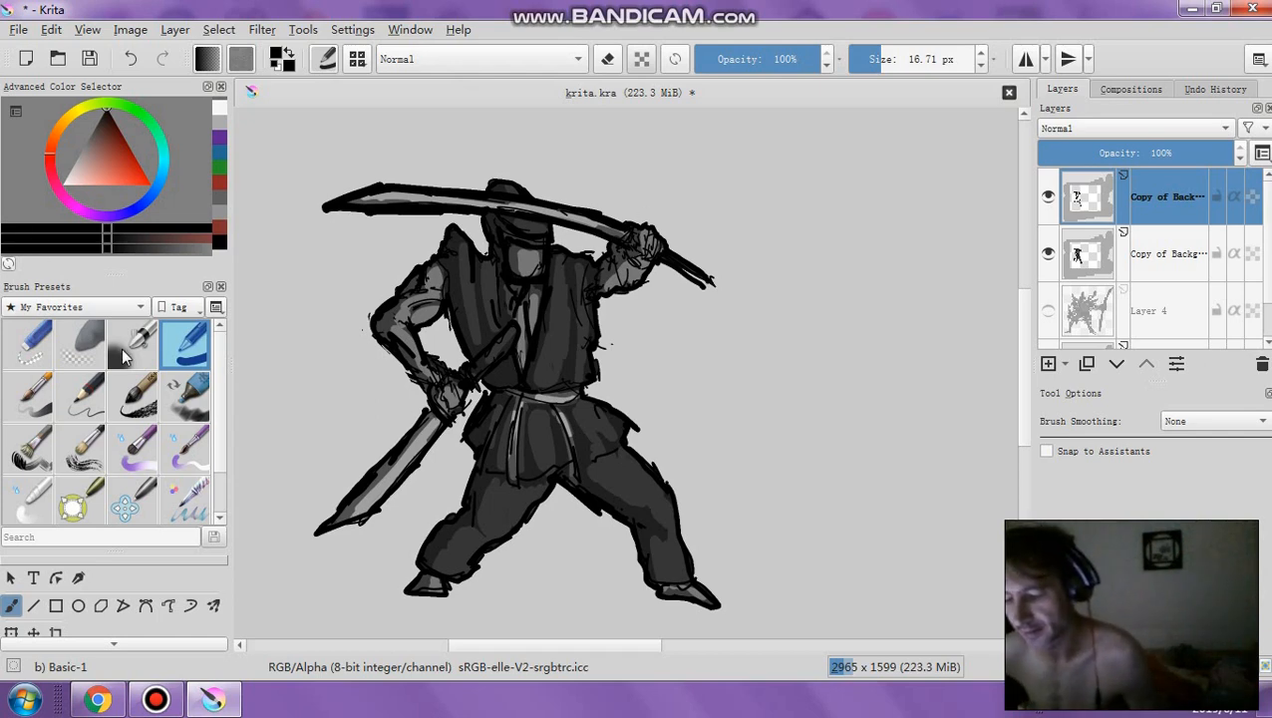
{"action": "mouse_move", "coordinate": [121, 348]}
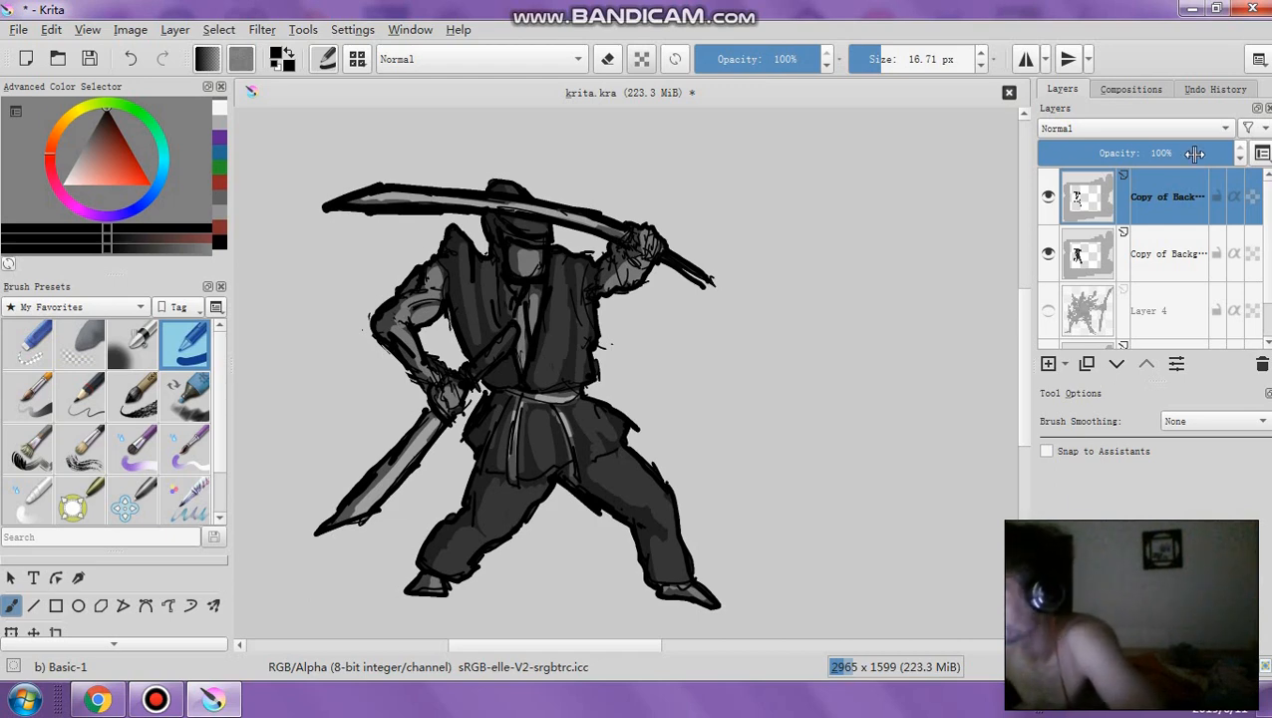
{"action": "right_click", "coordinate": [1176, 197]}
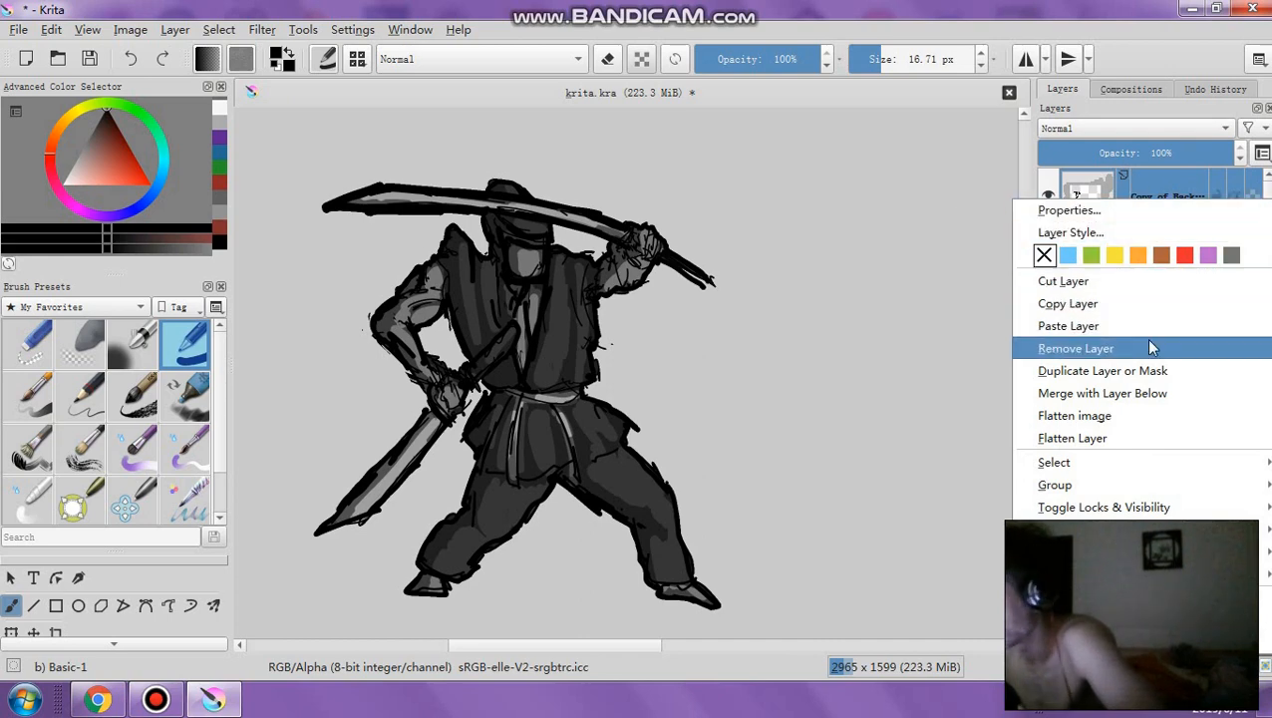
{"action": "left_click", "coordinate": [1147, 393]}
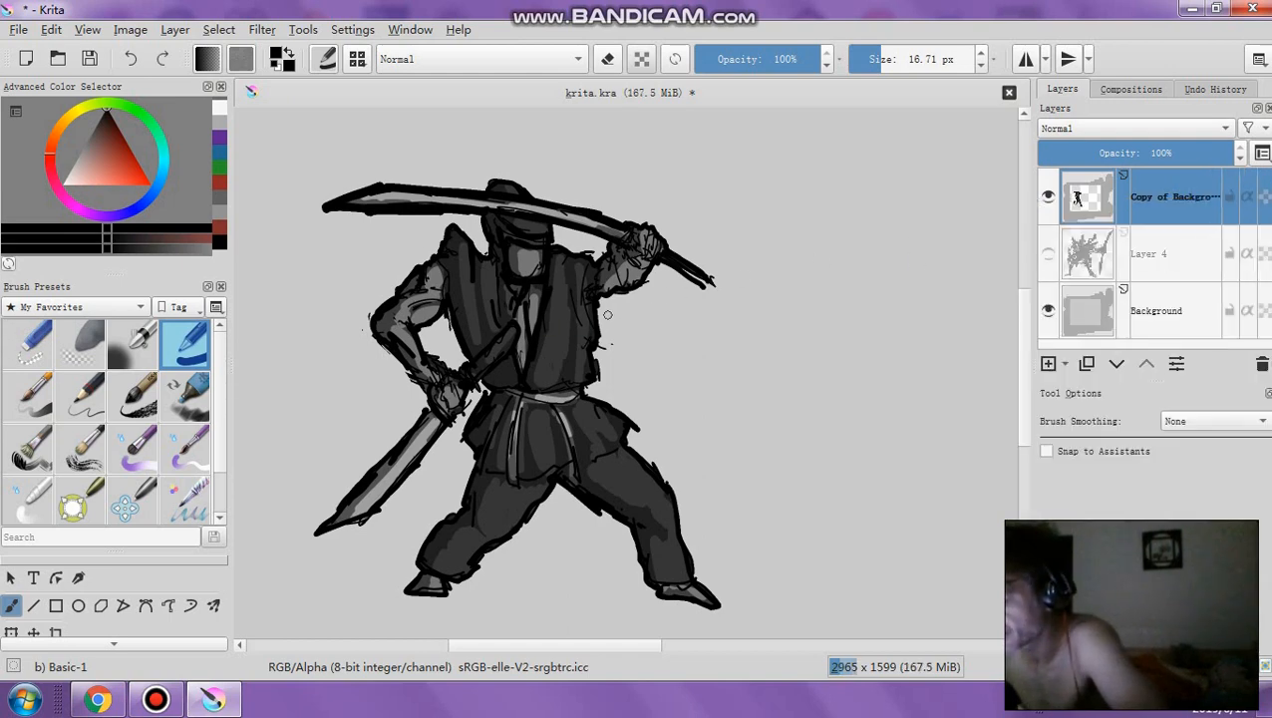
With the eraser, clean up rough outline edges and stray marks around the shoulder, vest side, raised sword's grip, skirt and outstretched leg
{"action": "scroll", "coordinate": [608, 315], "scroll_direction": "down", "scroll_amount": 1}
{"action": "scroll", "coordinate": [608, 316], "scroll_direction": "up", "scroll_amount": 2}
{"action": "scroll", "coordinate": [606, 318], "scroll_direction": "down", "scroll_amount": 1}
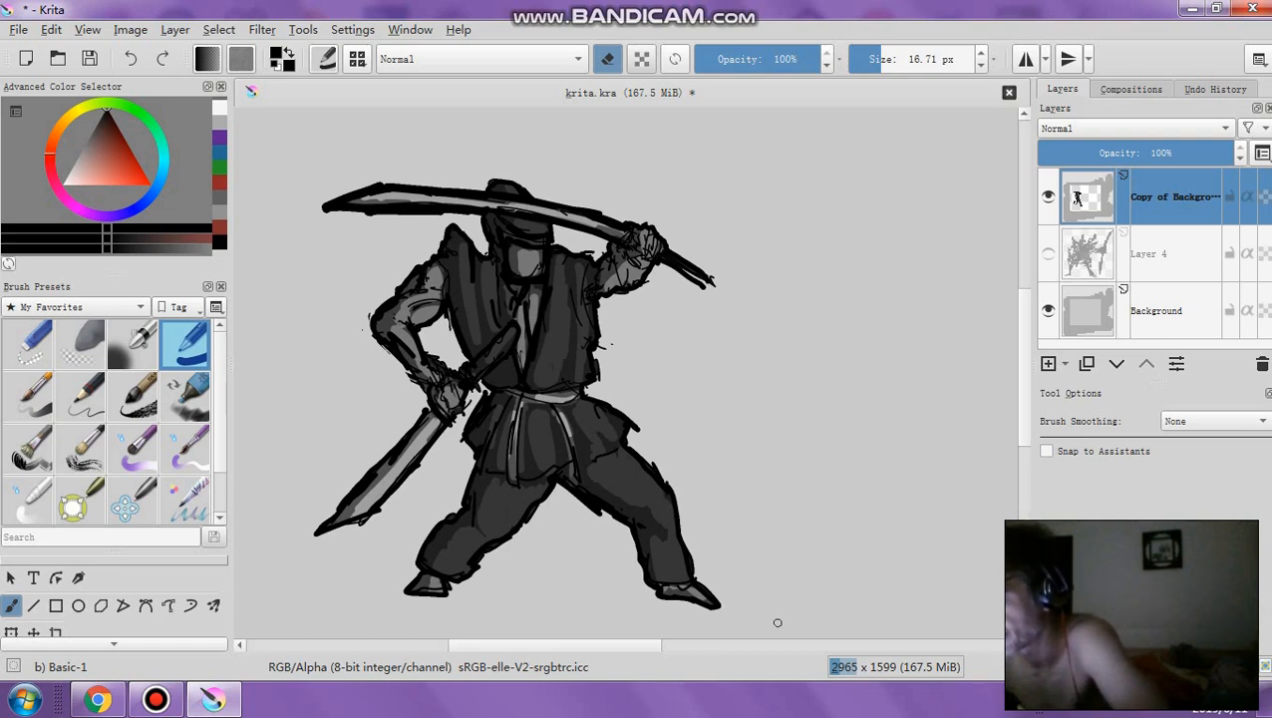
{"action": "left_click", "coordinate": [608, 59]}
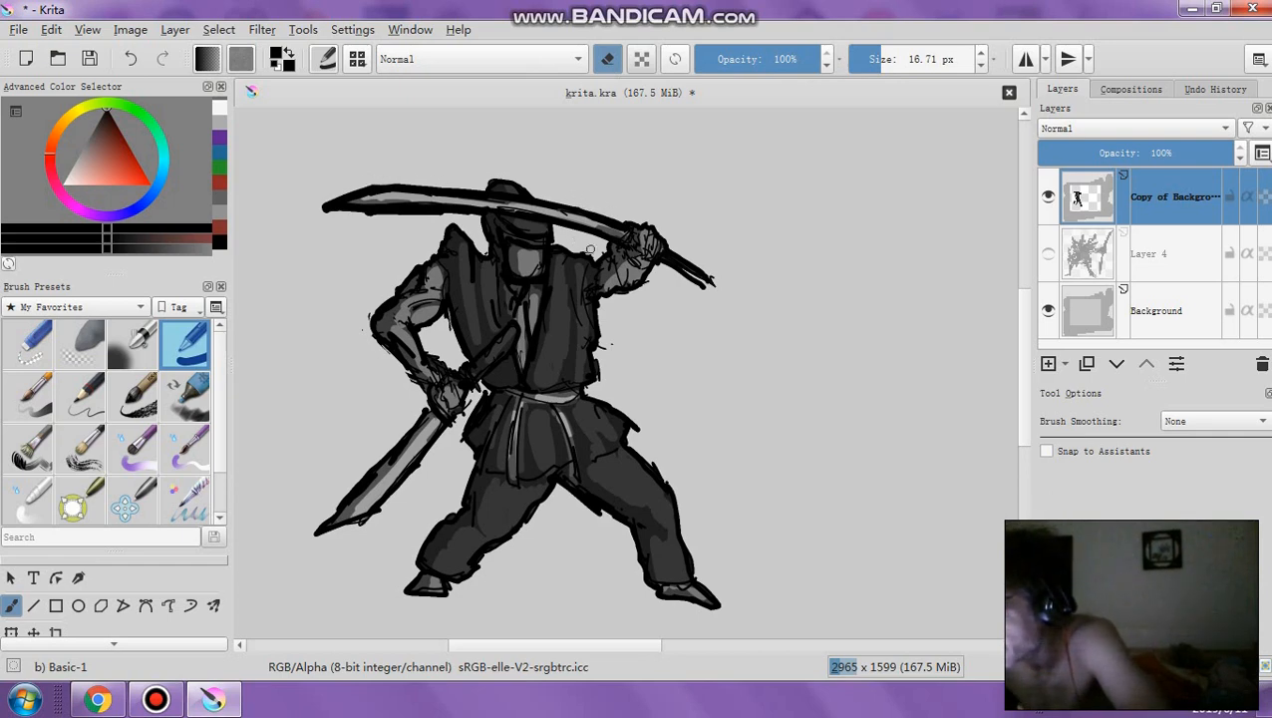
{"action": "left_click_drag", "start_coordinate": [588, 251], "coordinate": [592, 251]}
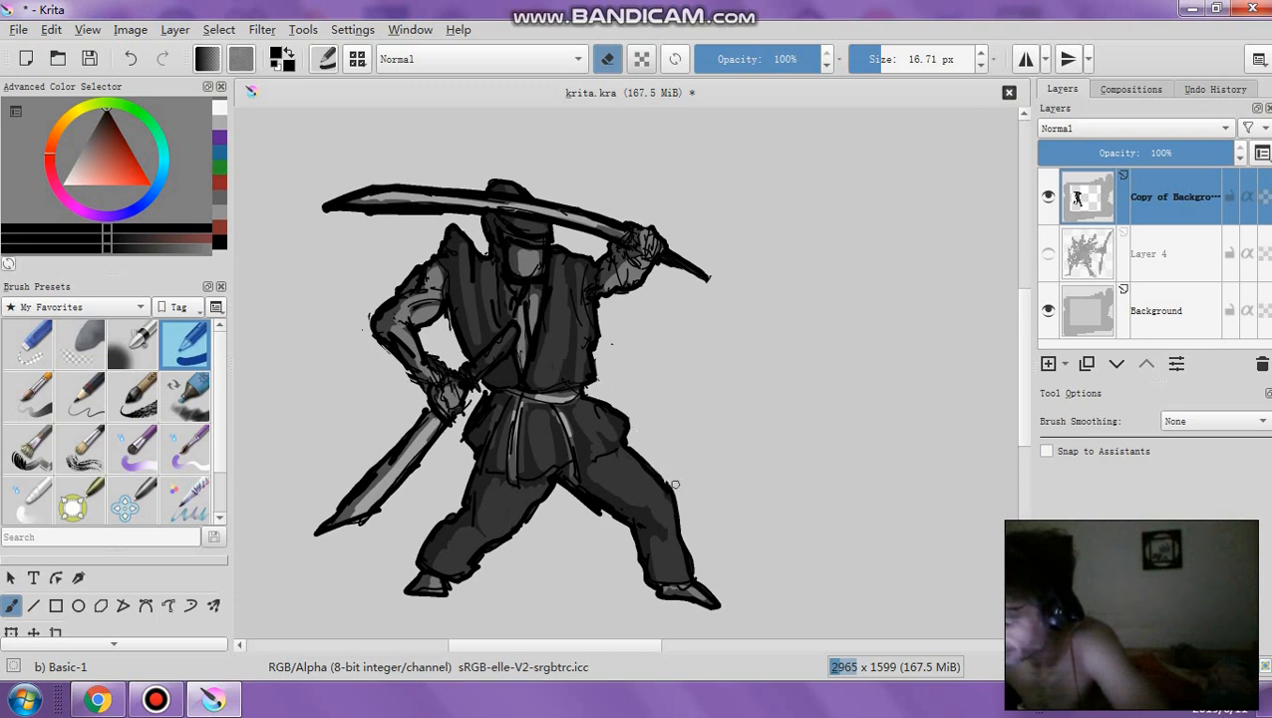
{"action": "left_click_drag", "start_coordinate": [571, 495], "coordinate": [606, 516]}
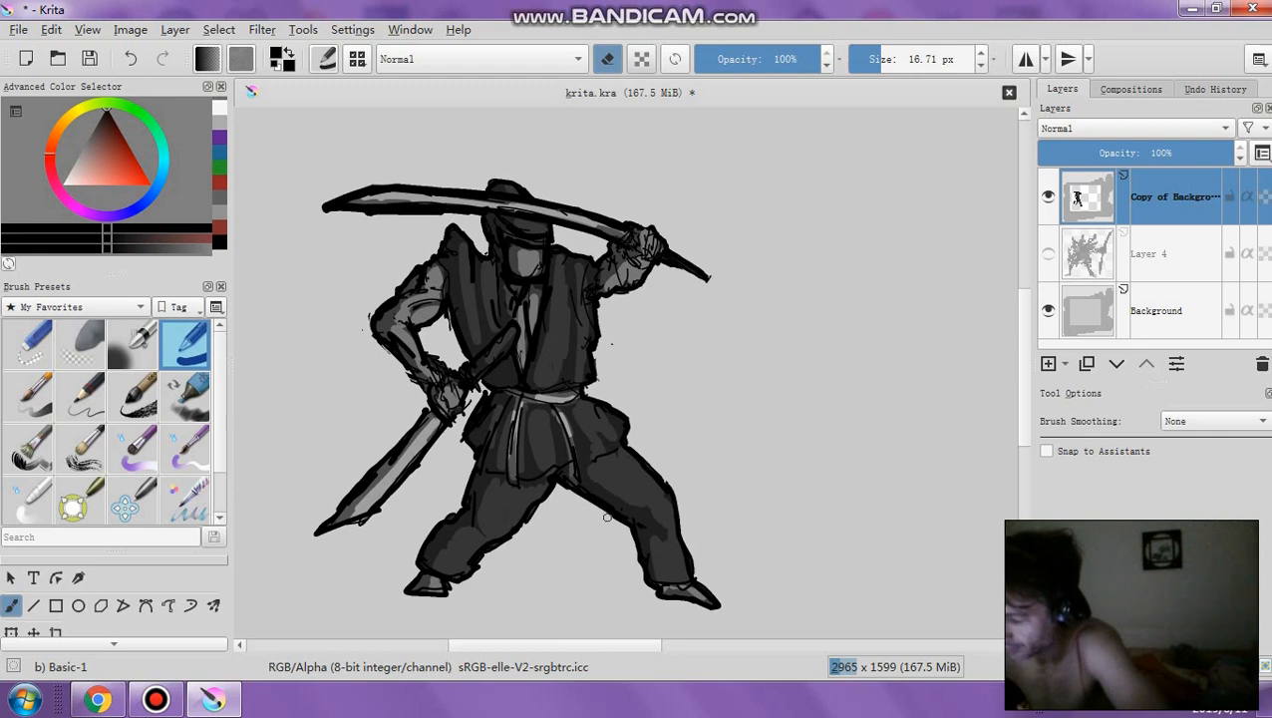
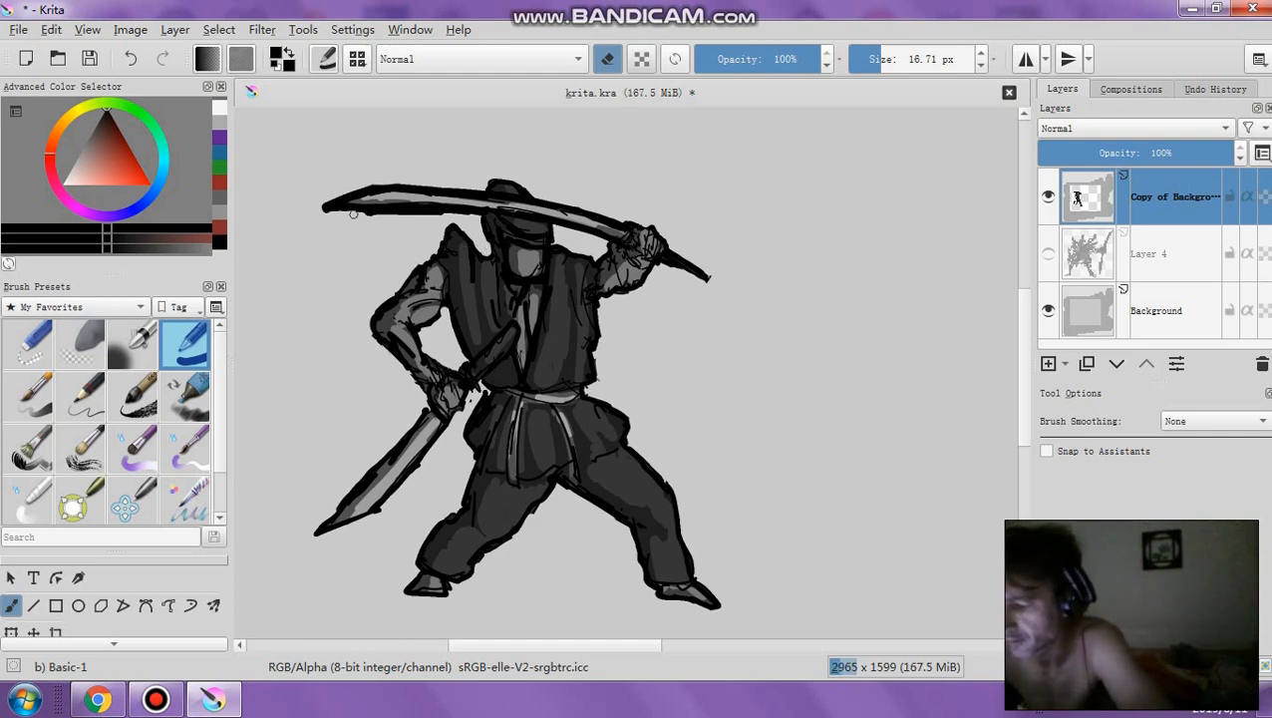
Trim the underside of the raised sword's tip with the eraser, and thicken that sword's grip with a 15.28 px black brush
{"action": "mouse_move", "coordinate": [354, 215]}
{"action": "left_mouse_down"}
{"action": "mouse_move", "coordinate": [449, 215]}
{"action": "mouse_move", "coordinate": [317, 212]}
{"action": "left_mouse_up"}
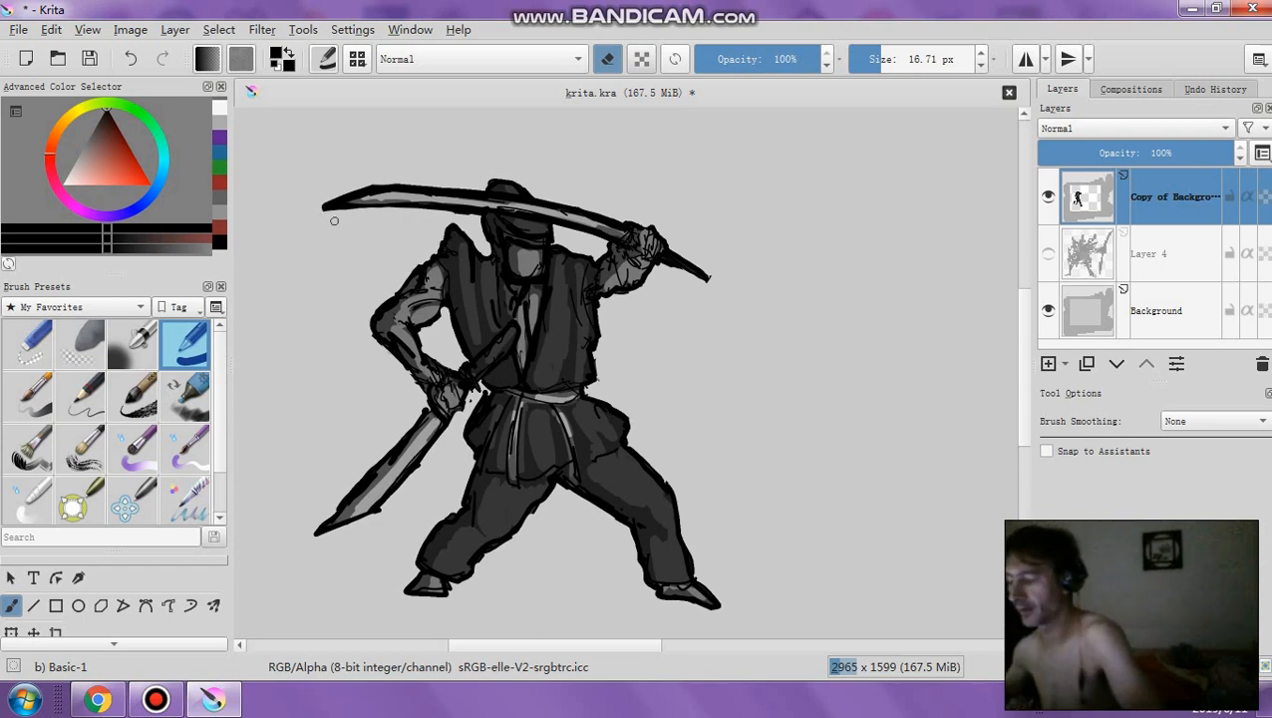
{"action": "key", "text": "e"}
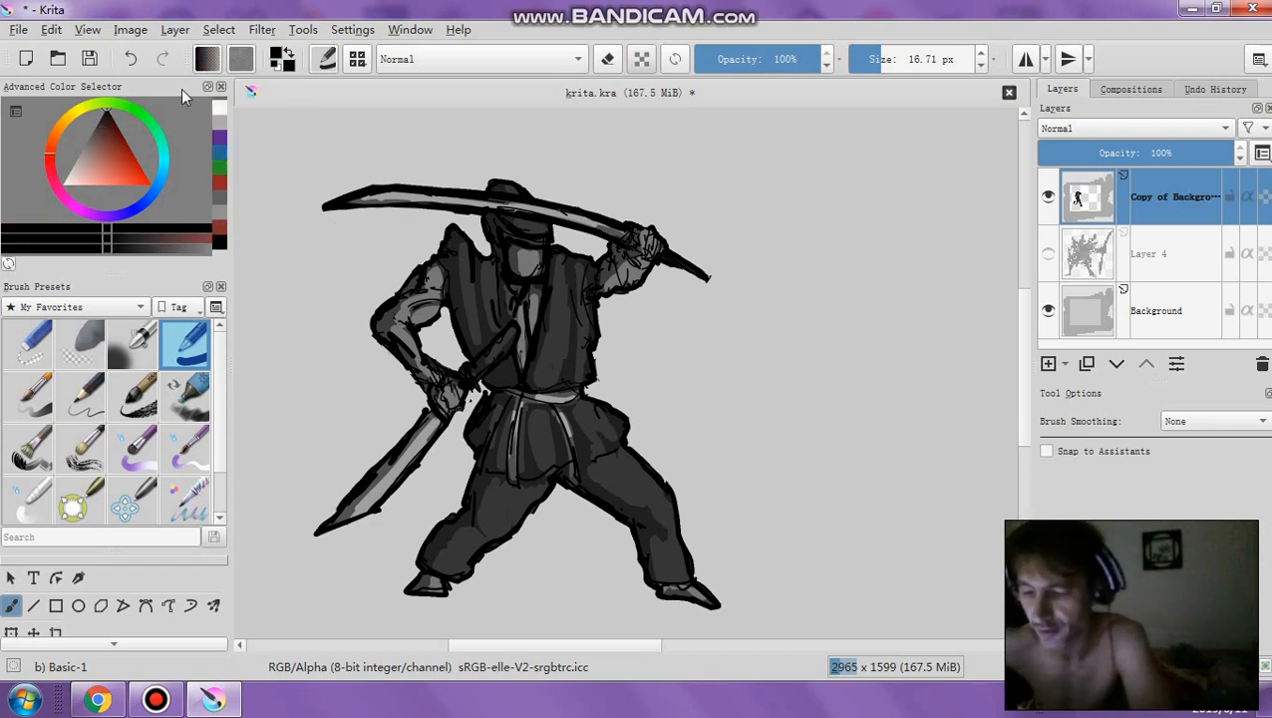
{"action": "left_click", "coordinate": [609, 59]}
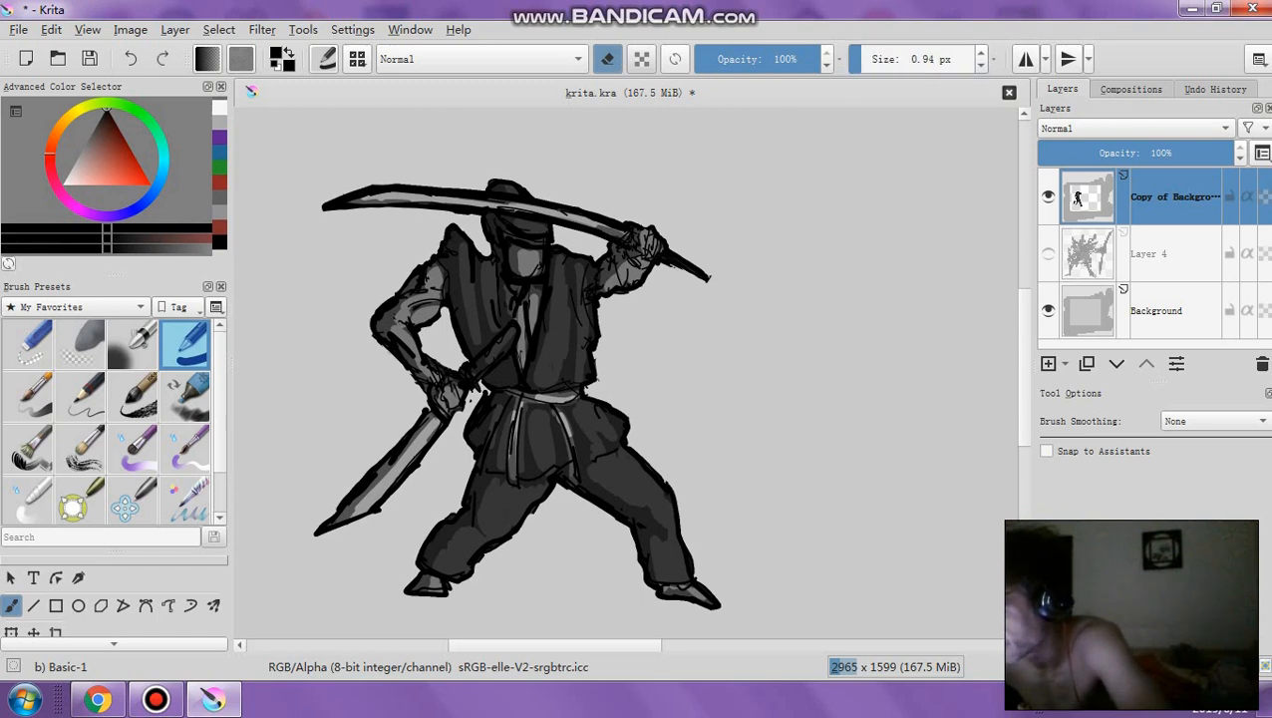
{"action": "left_click", "coordinate": [616, 60]}
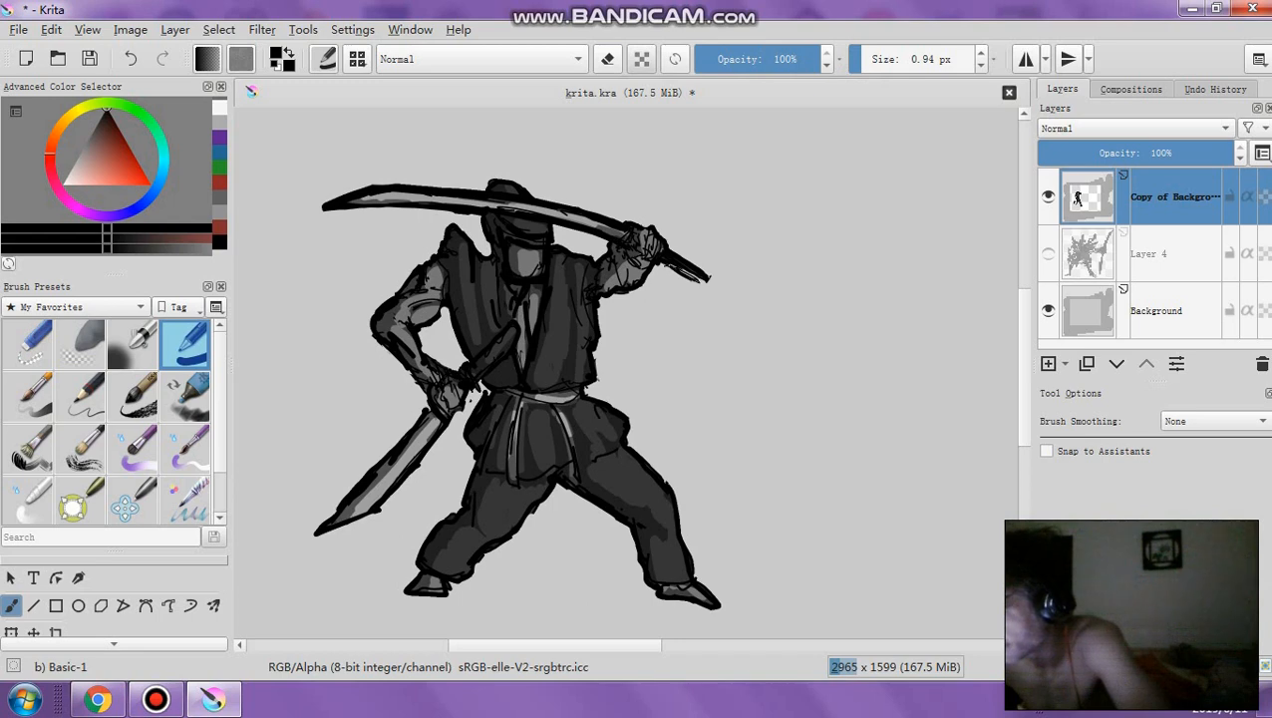
{"action": "left_click_drag", "start_coordinate": [682, 268], "coordinate": [703, 280]}
{"action": "left_click", "coordinate": [879, 62]}
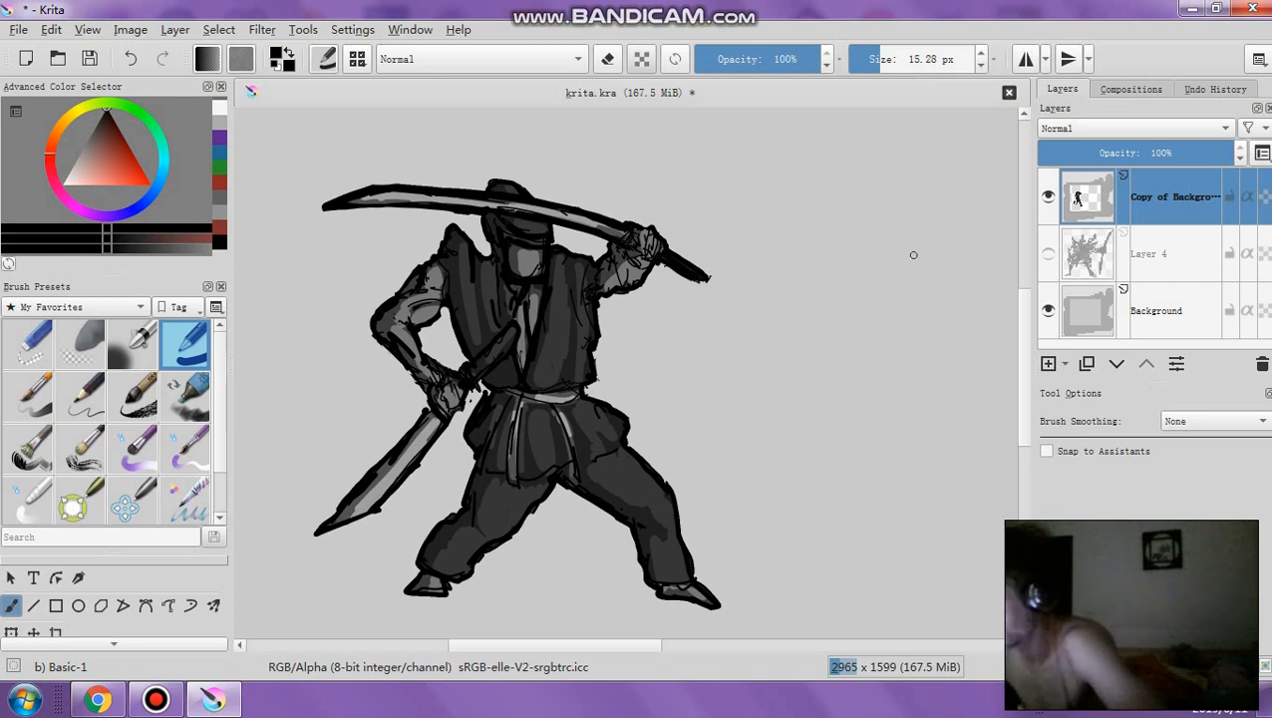
Duplicate the figure layer and brighten the copy with Levels, setting the input white point to 210 and the output white to 254
{"action": "scroll", "coordinate": [774, 335], "scroll_direction": "up", "scroll_amount": 2}
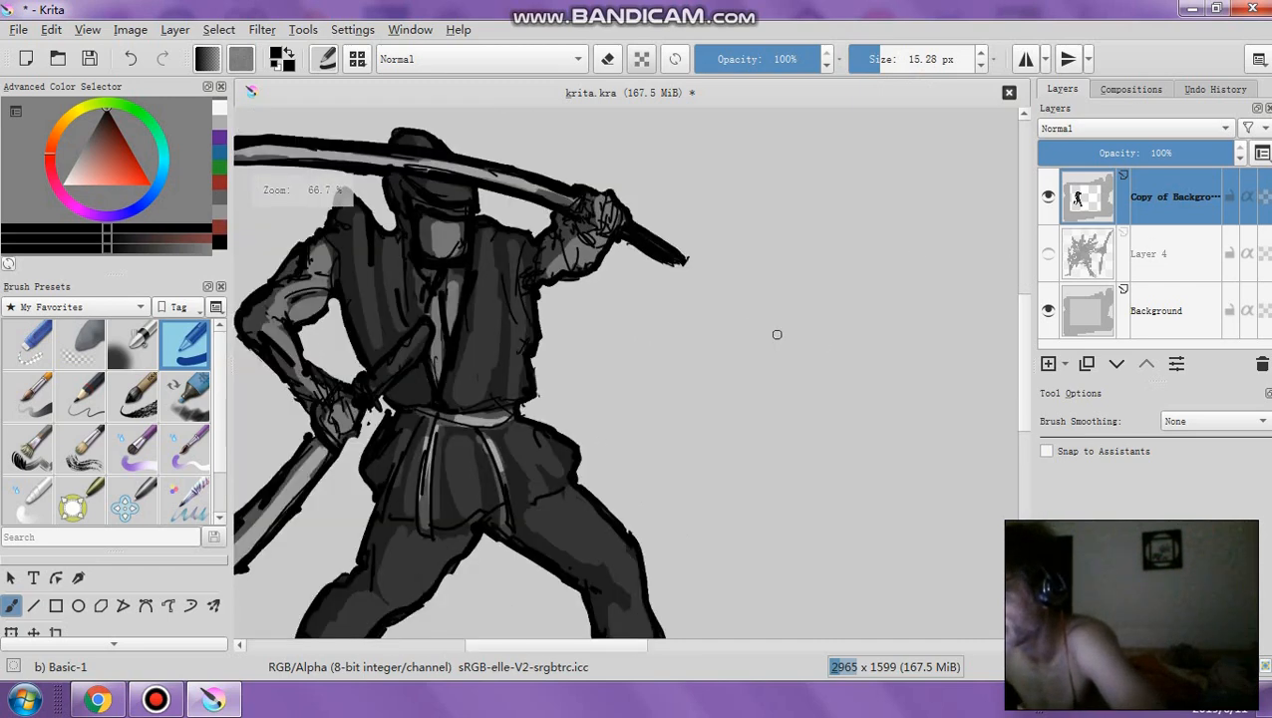
{"action": "scroll", "coordinate": [774, 335], "scroll_direction": "down", "scroll_amount": 2}
{"action": "left_click_drag", "start_coordinate": [527, 647], "coordinate": [535, 644]}
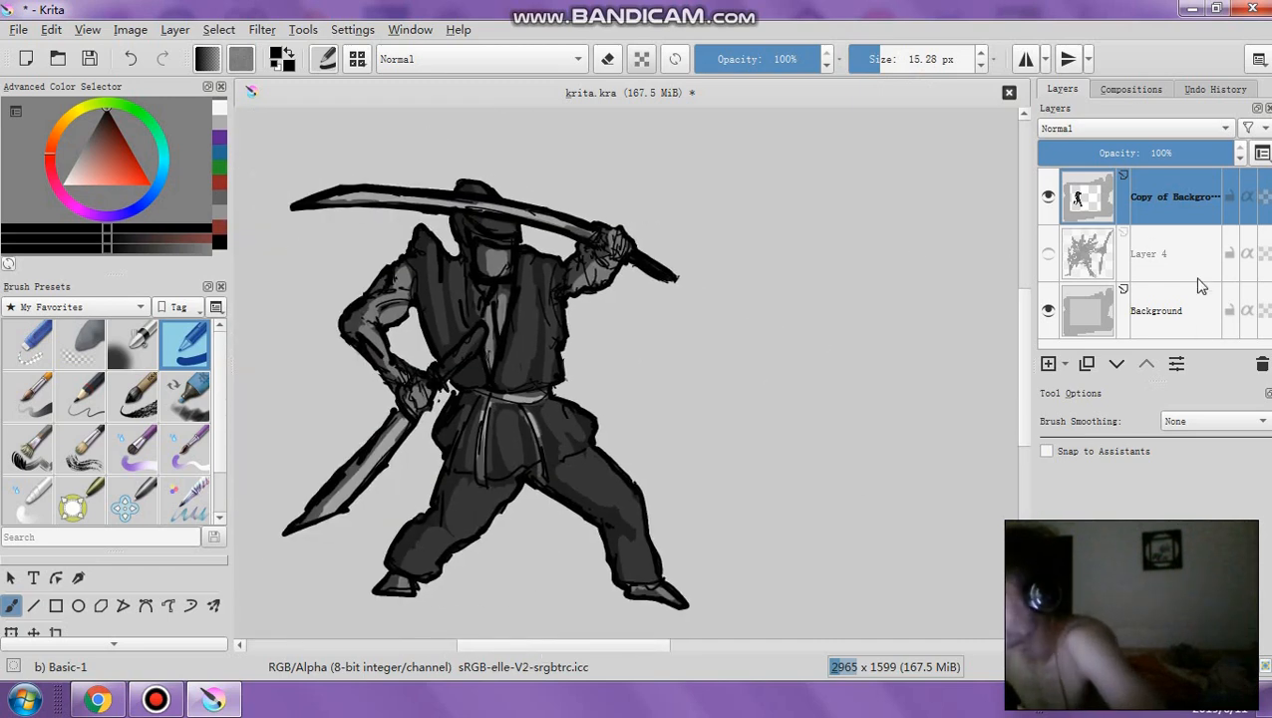
{"action": "left_click", "coordinate": [1087, 364]}
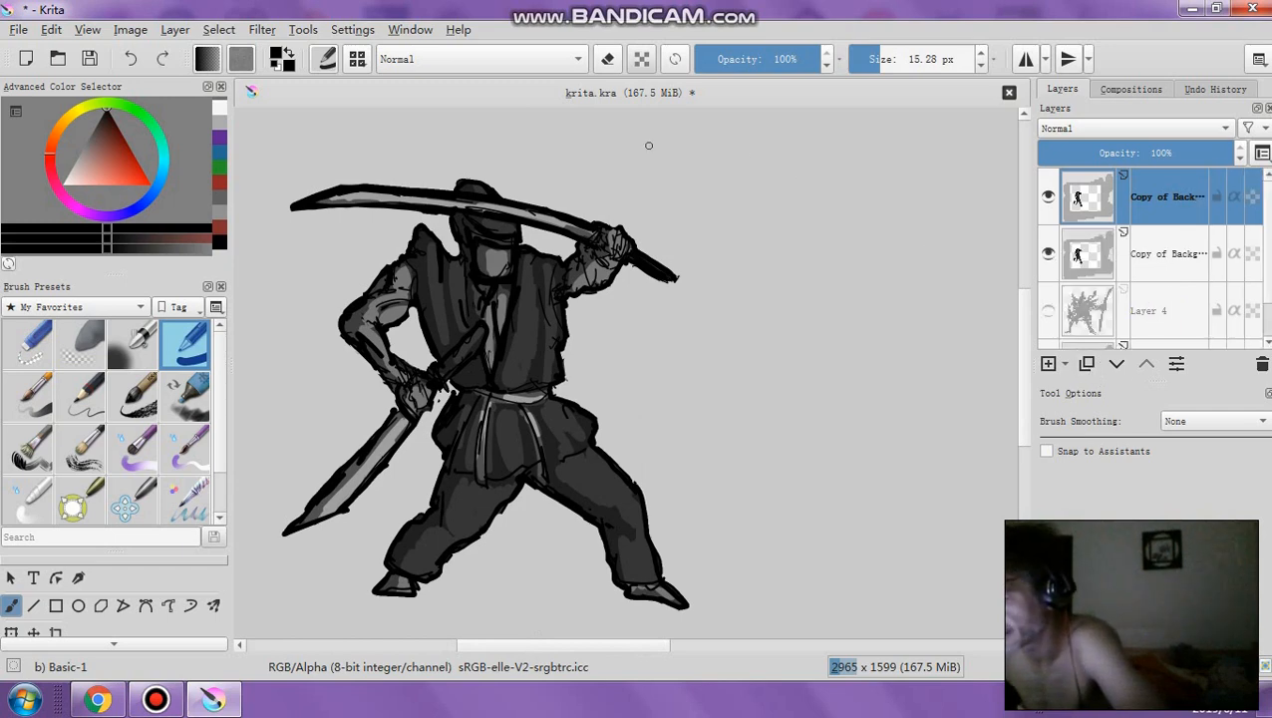
{"action": "left_click", "coordinate": [260, 30]}
{"action": "mouse_move", "coordinate": [349, 77]}
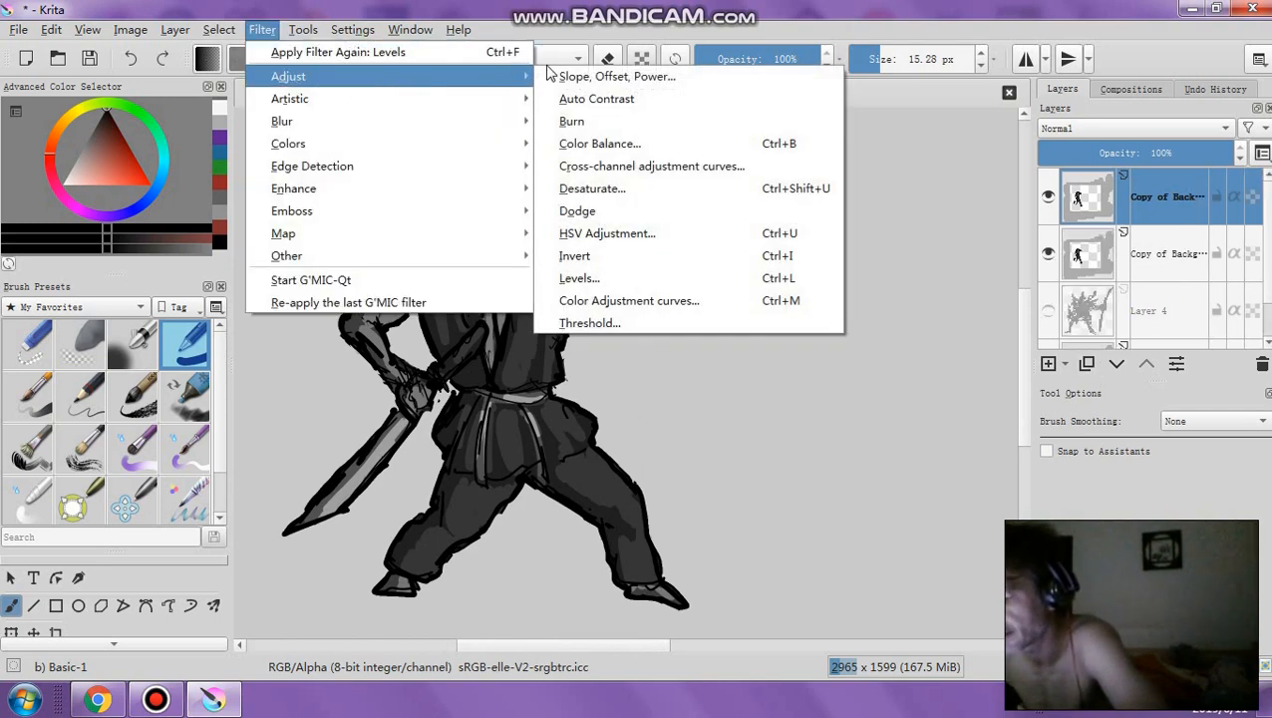
{"action": "left_click", "coordinate": [626, 271]}
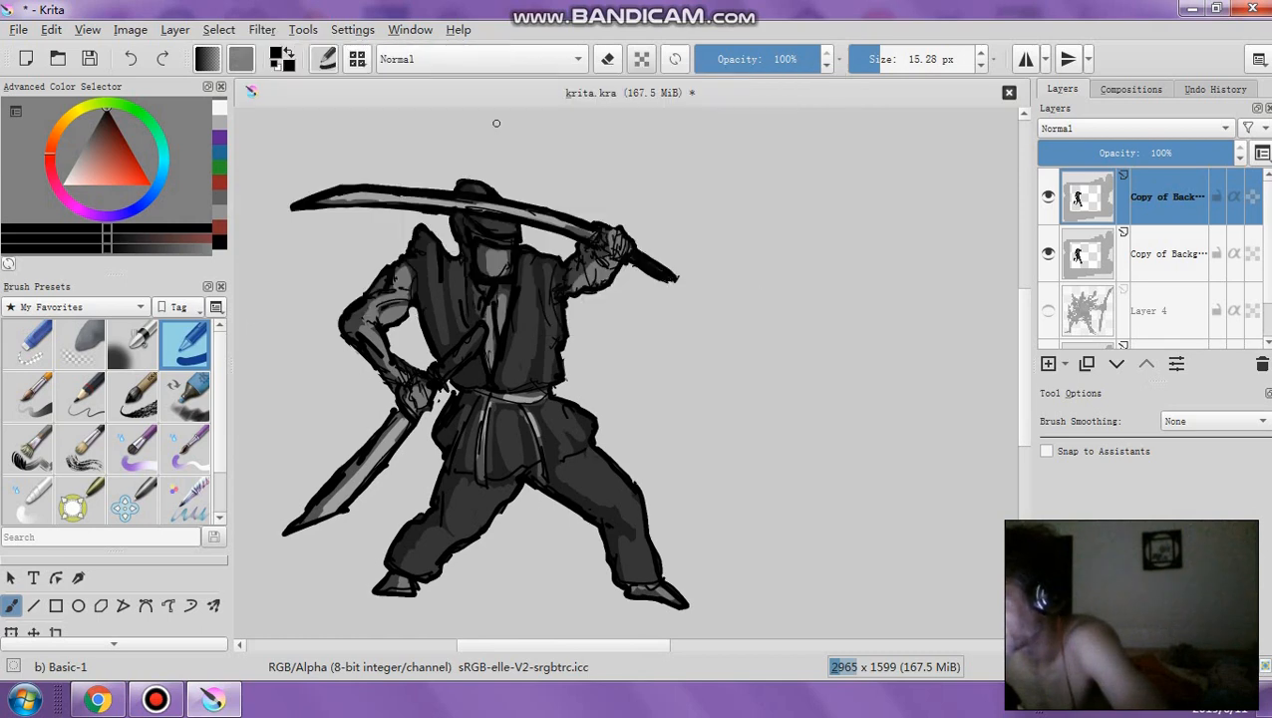
{"action": "mouse_move", "coordinate": [1112, 397]}
{"action": "left_mouse_down"}
{"action": "mouse_move", "coordinate": [1046, 397]}
{"action": "mouse_move", "coordinate": [1111, 397]}
{"action": "left_mouse_up"}
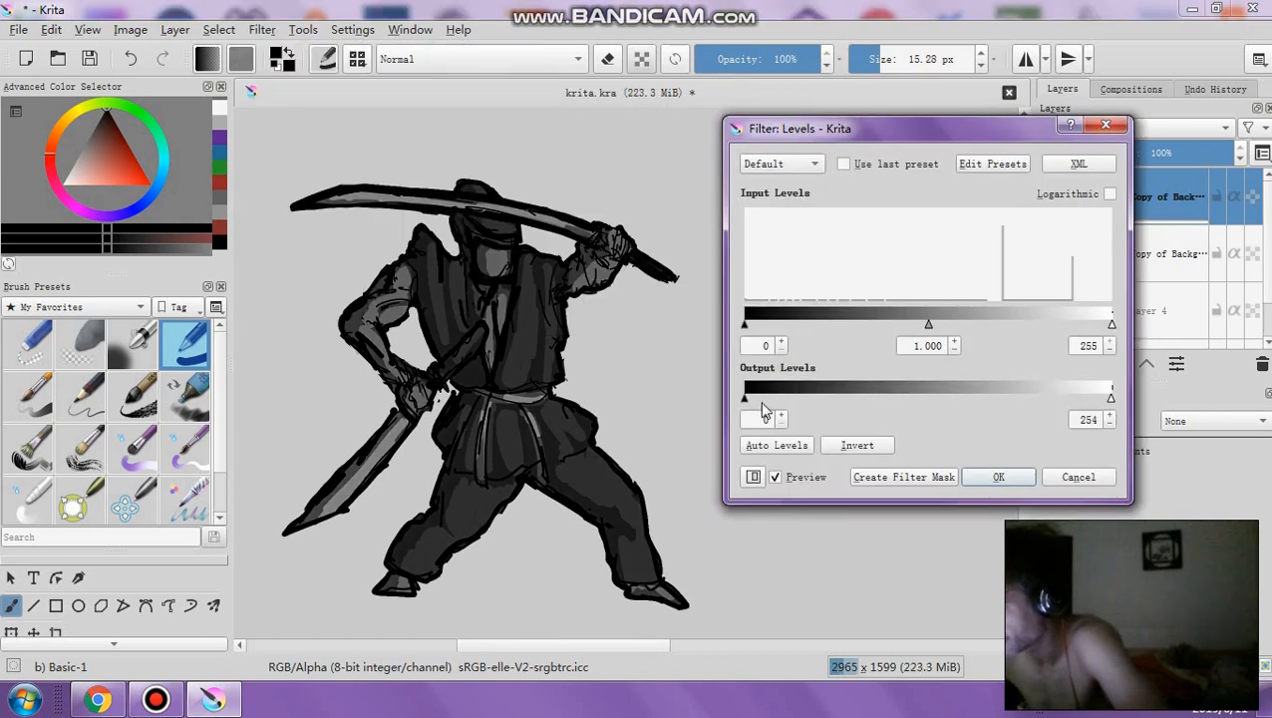
{"action": "mouse_move", "coordinate": [744, 397]}
{"action": "left_mouse_down"}
{"action": "mouse_move", "coordinate": [843, 396]}
{"action": "mouse_move", "coordinate": [745, 397]}
{"action": "left_mouse_up"}
{"action": "left_click_drag", "start_coordinate": [1111, 324], "coordinate": [1047, 326]}
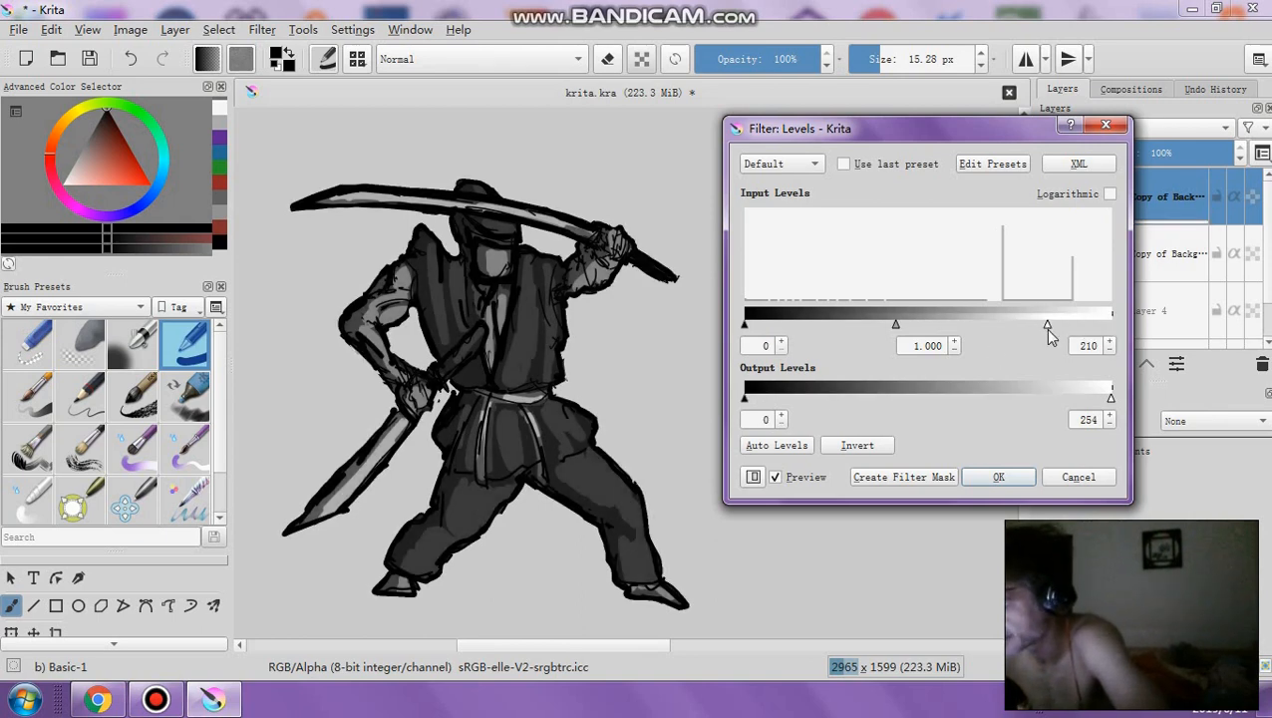
{"action": "left_click", "coordinate": [994, 478]}
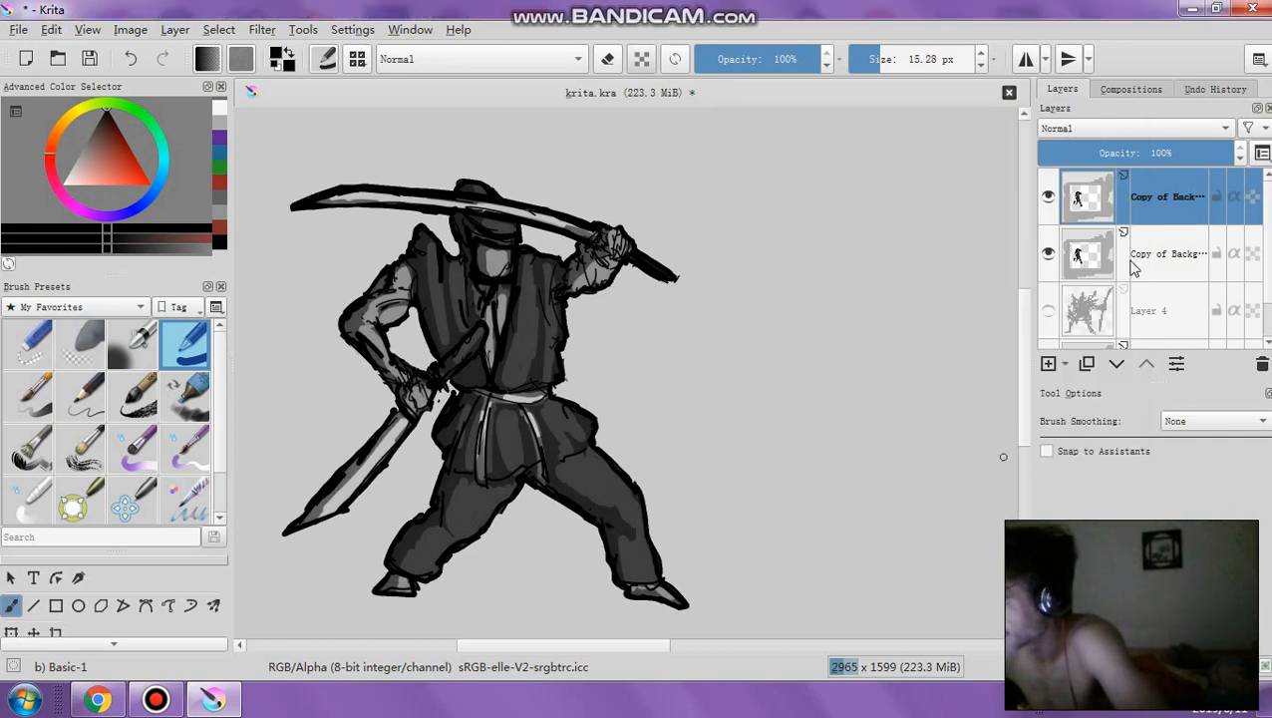
Undo the stray brush stroke on the raised blade in the brightened duplicate and turn on eraser mode
{"action": "mouse_move", "coordinate": [1129, 241]}
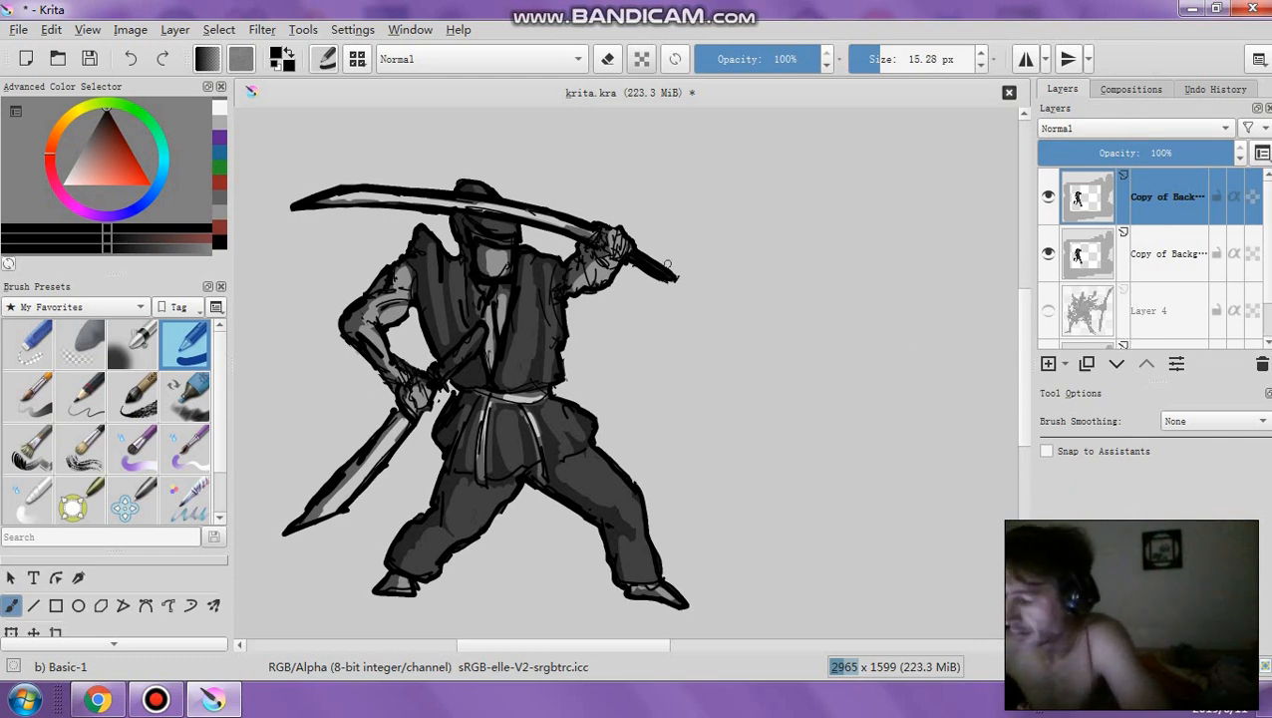
{"action": "left_click", "coordinate": [1160, 254]}
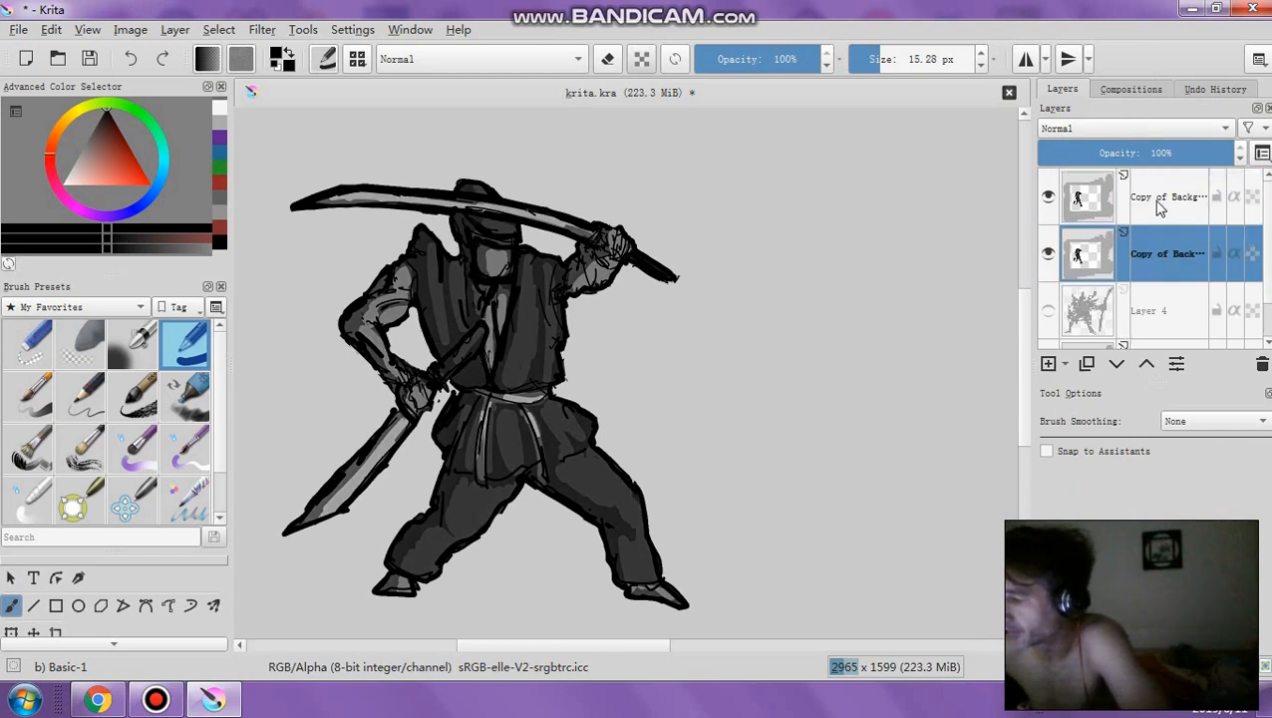
{"action": "left_click", "coordinate": [1158, 201]}
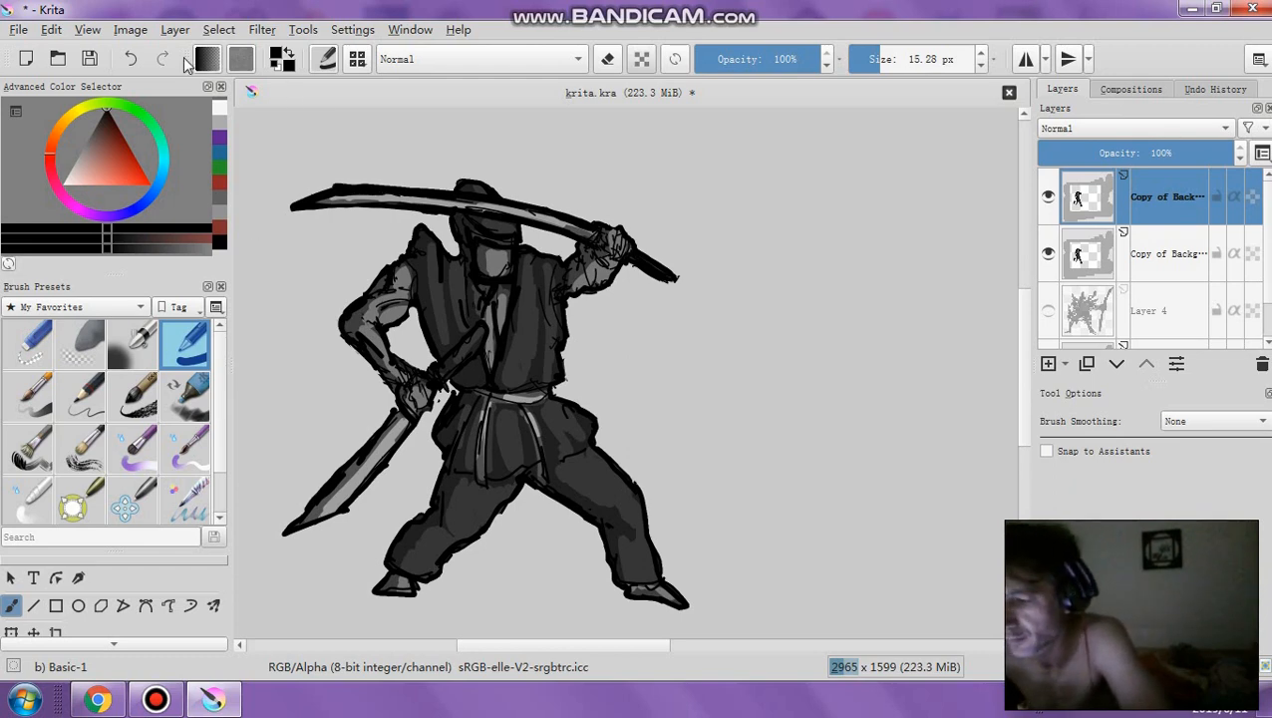
{"action": "left_click", "coordinate": [130, 59]}
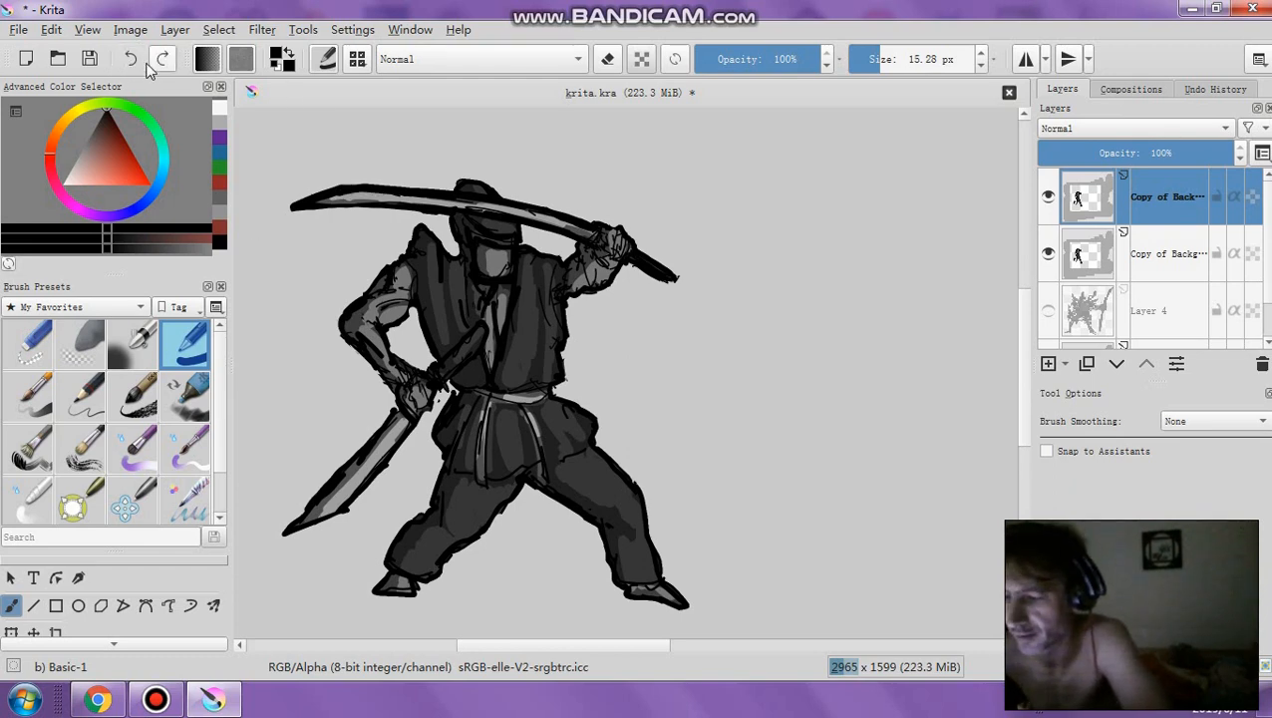
{"action": "left_click", "coordinate": [610, 60]}
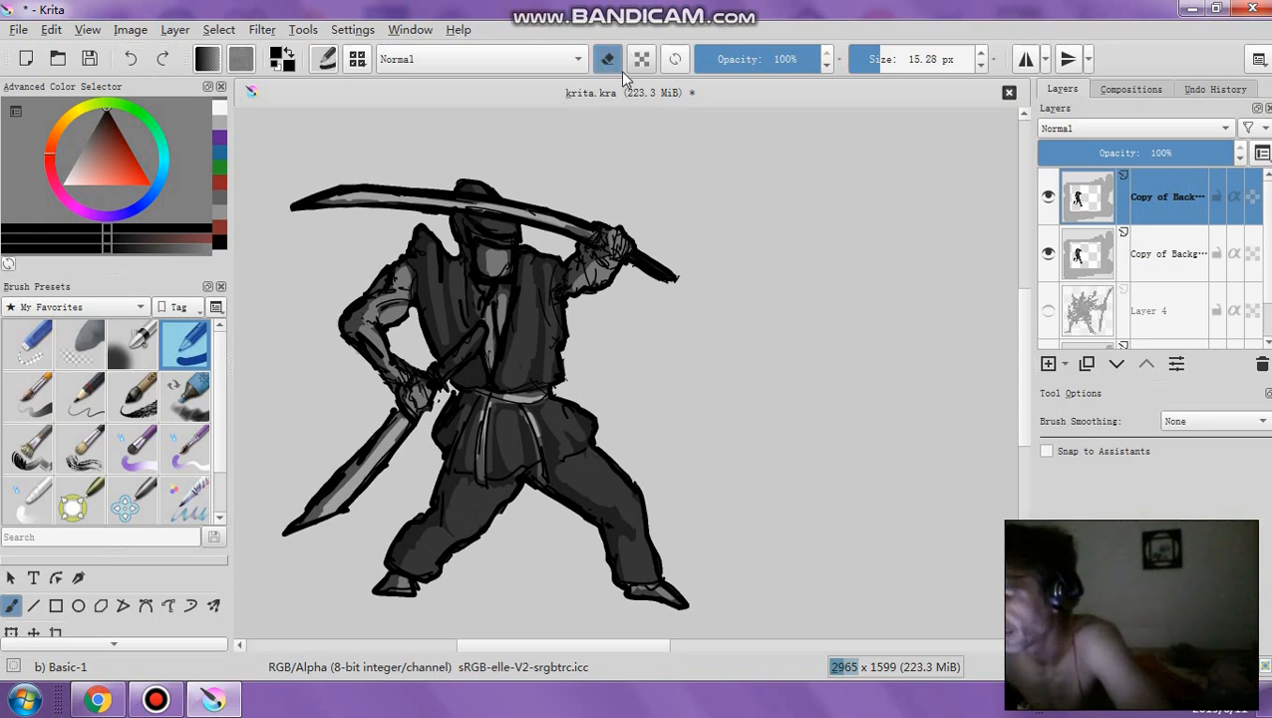
Erase shadow areas out of the brightened duplicate on the sword blades, bent arm and clothing, using a 9.34 px eraser
{"action": "left_click_drag", "start_coordinate": [363, 185], "coordinate": [396, 195]}
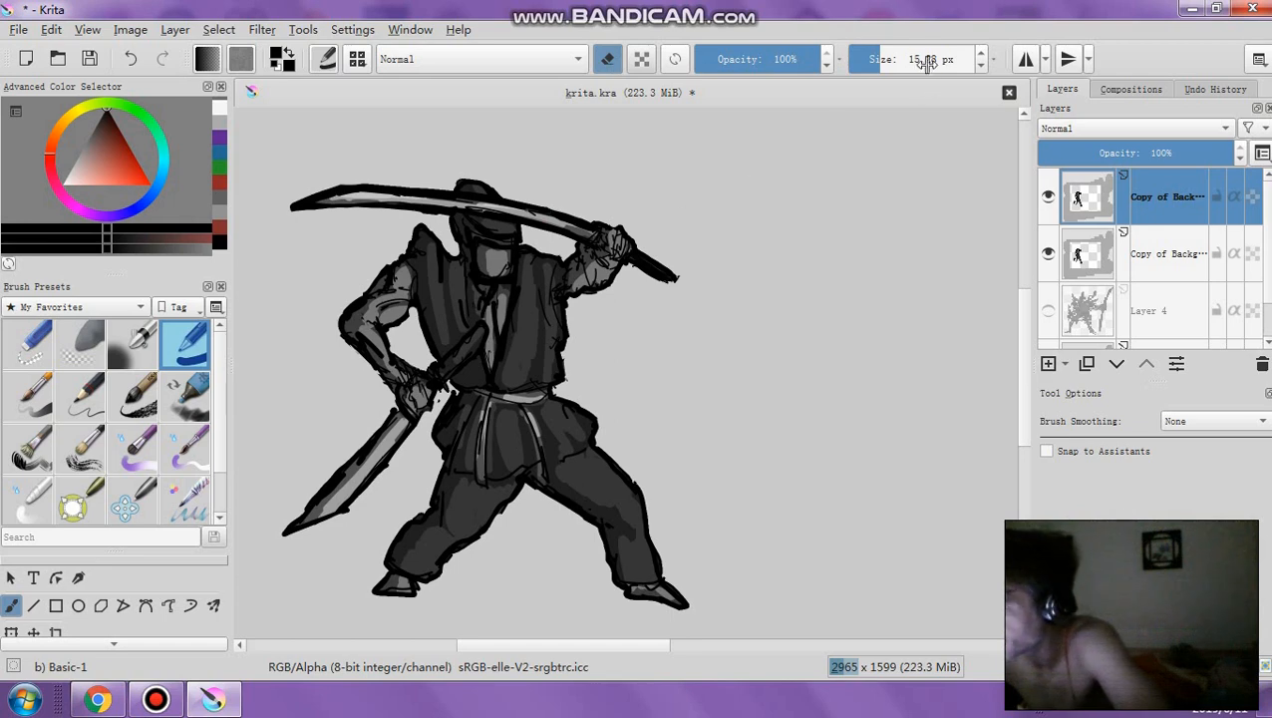
{"action": "left_click_drag", "start_coordinate": [923, 60], "coordinate": [861, 60]}
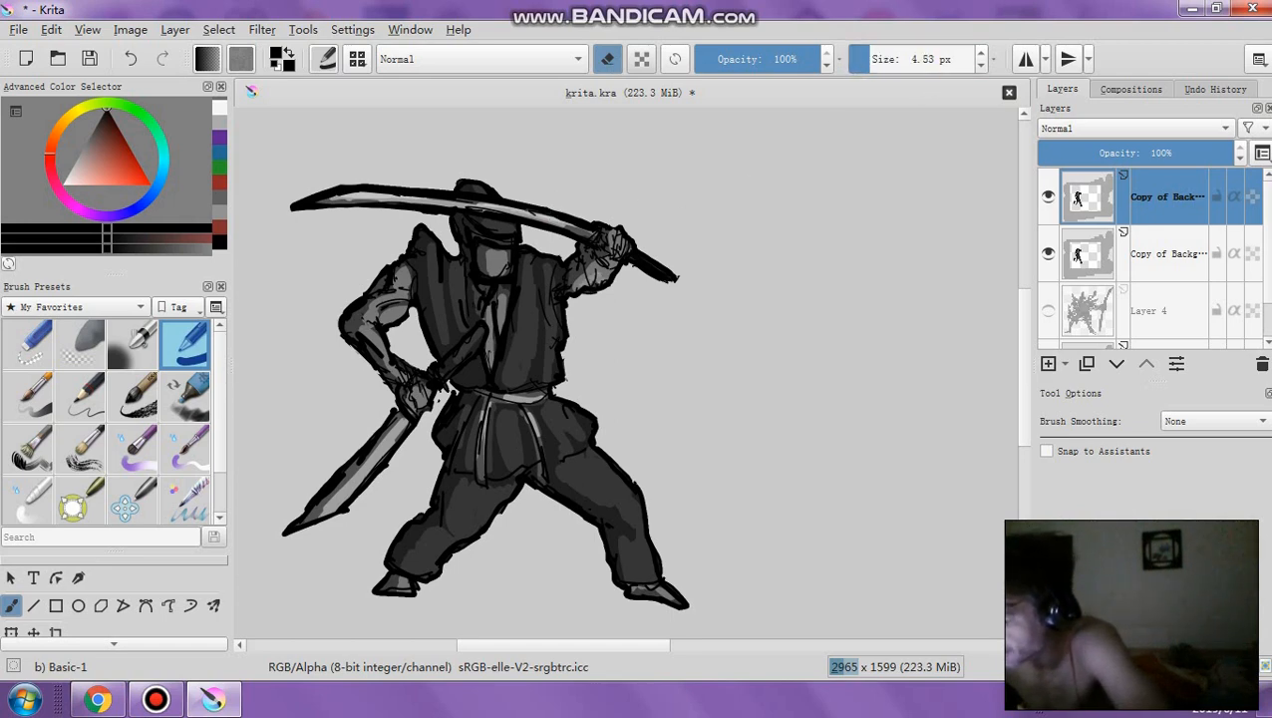
{"action": "left_click", "coordinate": [875, 61]}
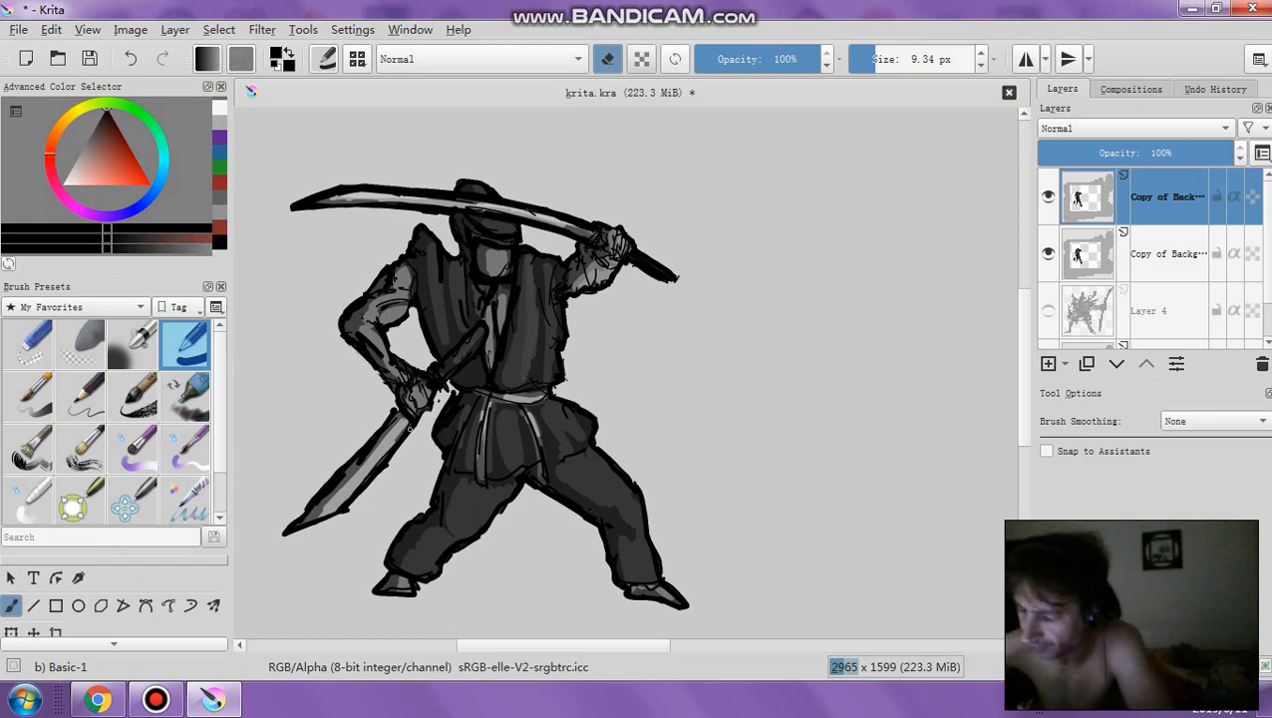
{"action": "left_click_drag", "start_coordinate": [408, 429], "coordinate": [344, 498]}
{"action": "left_click_drag", "start_coordinate": [373, 331], "coordinate": [391, 362]}
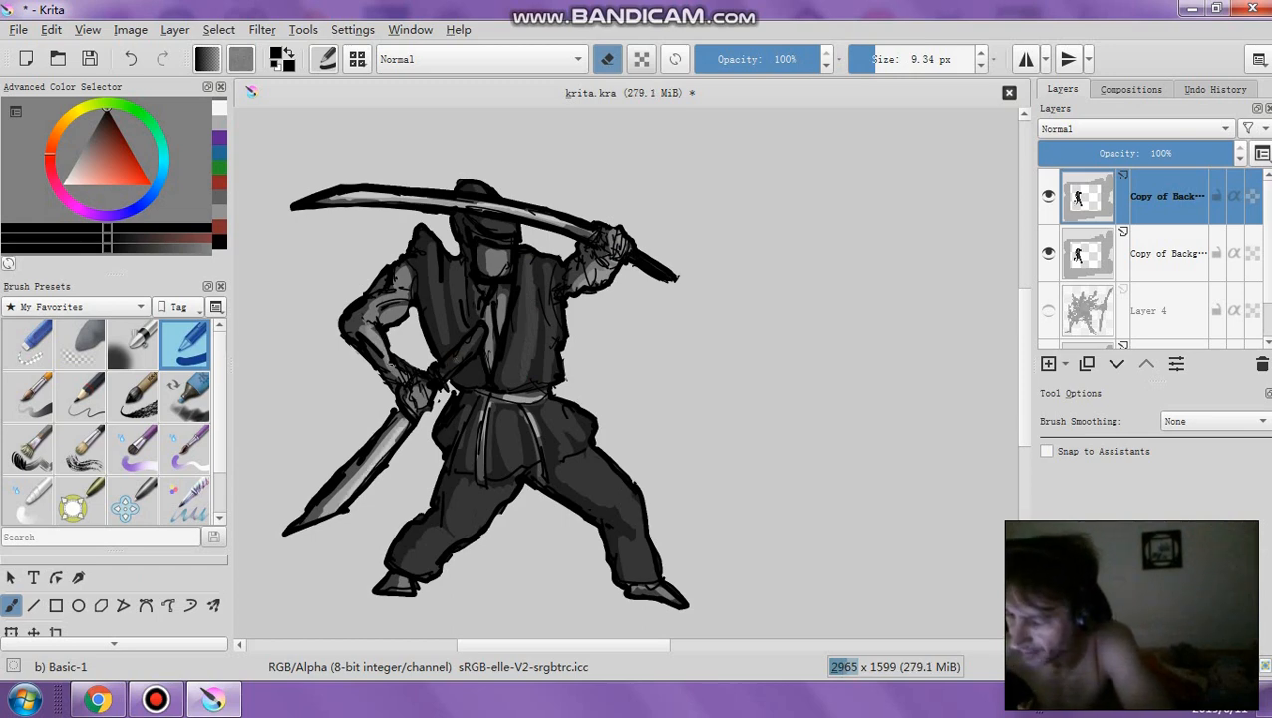
{"action": "mouse_move", "coordinate": [393, 319]}
{"action": "left_mouse_down"}
{"action": "mouse_move", "coordinate": [383, 306]}
{"action": "mouse_move", "coordinate": [399, 295]}
{"action": "left_mouse_up"}
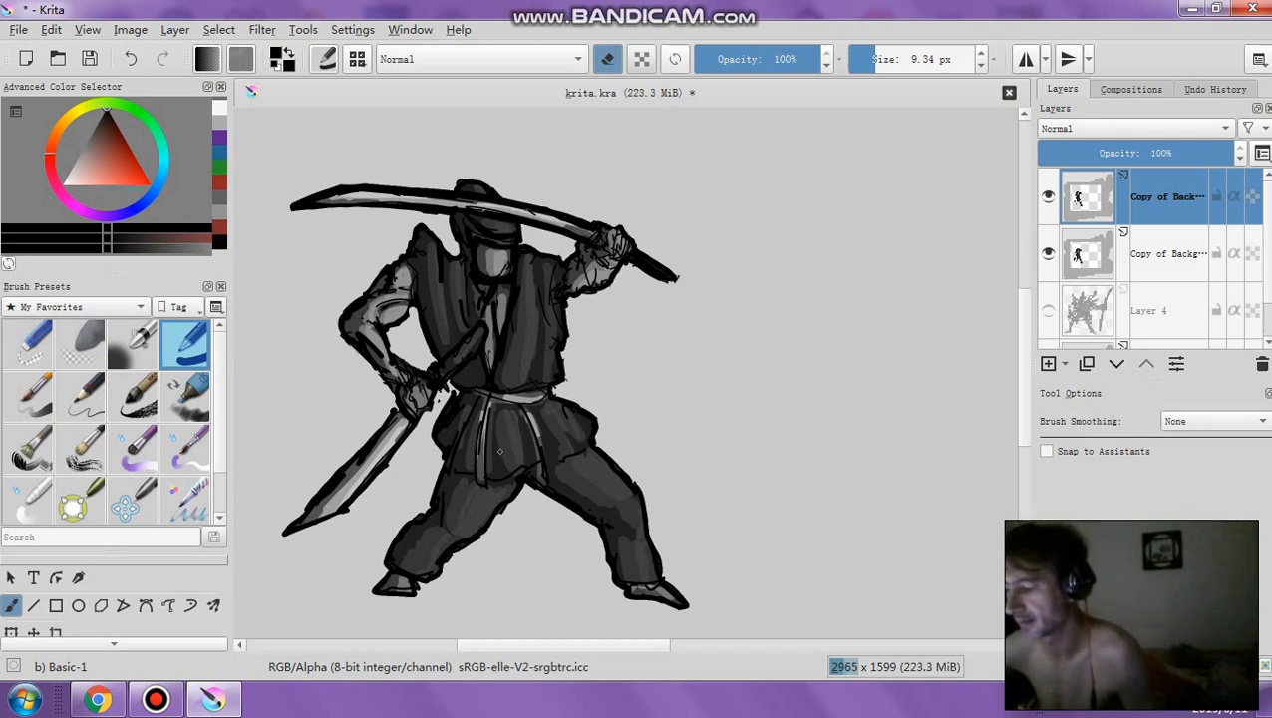
Merge the brightened duplicate with the layer below and turn off eraser mode
{"action": "right_click", "coordinate": [1171, 194]}
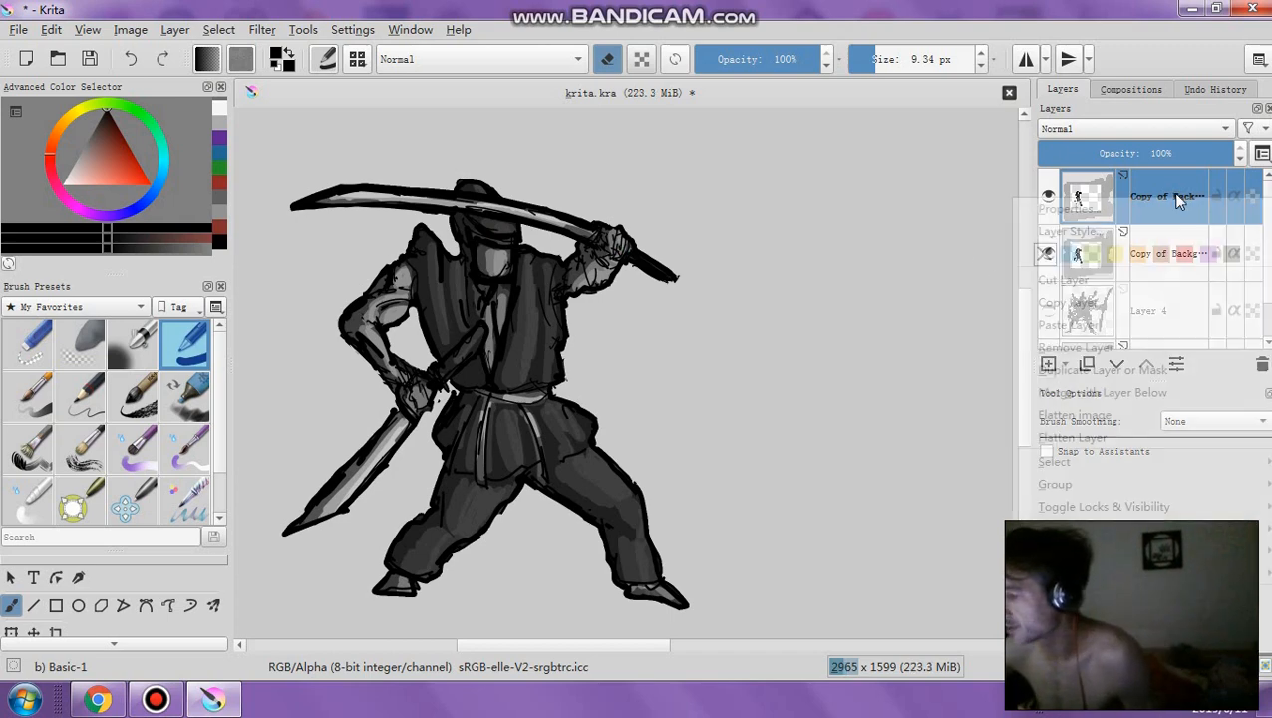
{"action": "left_click", "coordinate": [1124, 396]}
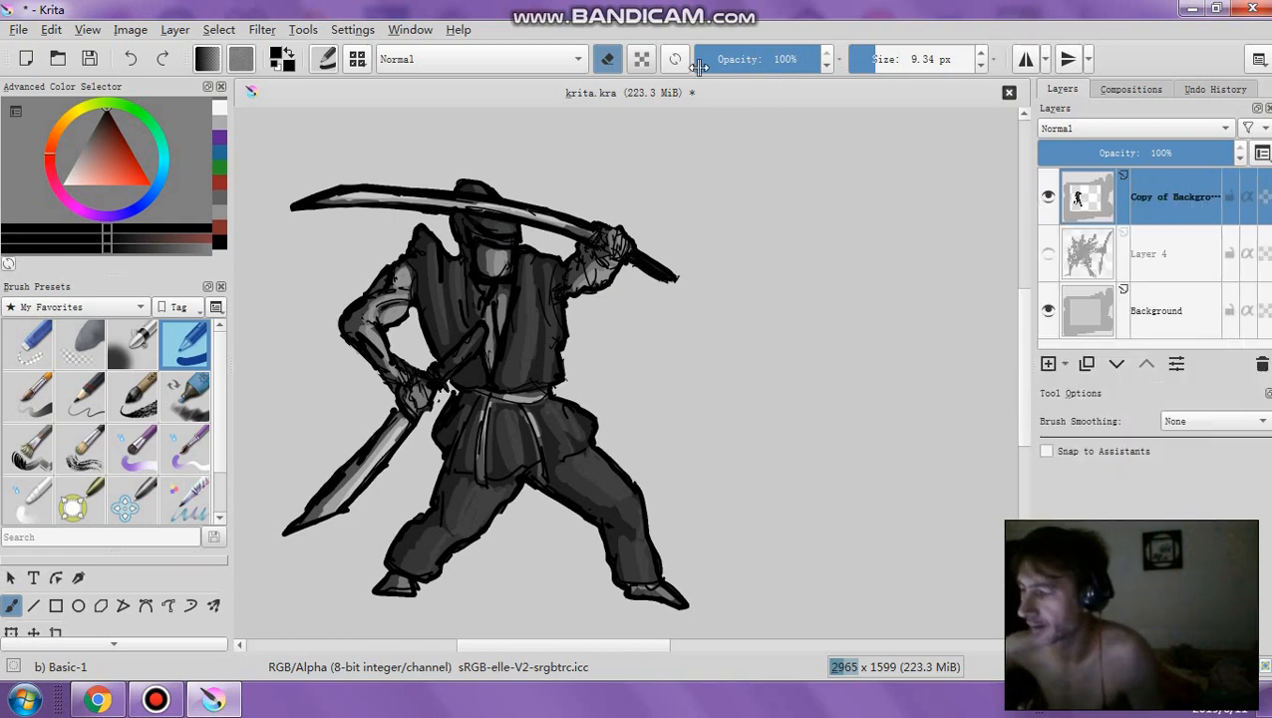
{"action": "key", "text": "e"}
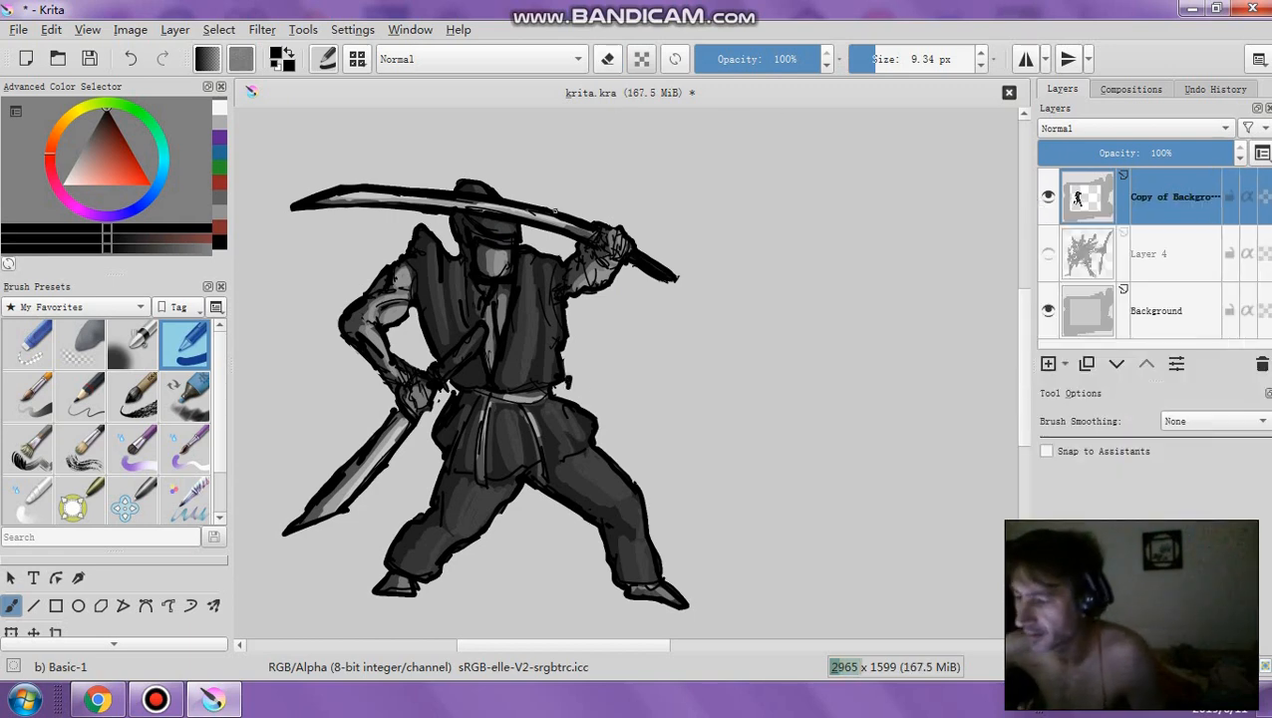
Undo the stray brush mark beside the vest's lower edge and erase the loose specks around the lowered sword's hand
{"action": "left_click", "coordinate": [130, 59]}
{"action": "left_click", "coordinate": [607, 58]}
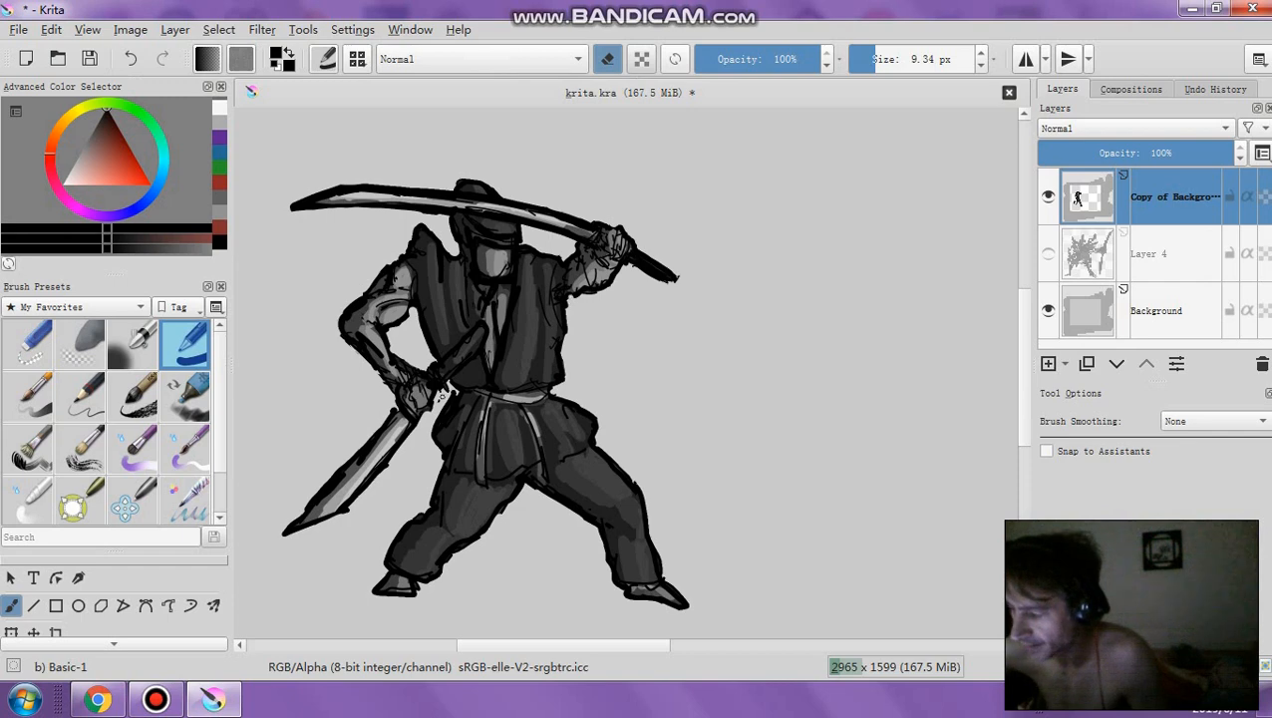
{"action": "left_click", "coordinate": [448, 394]}
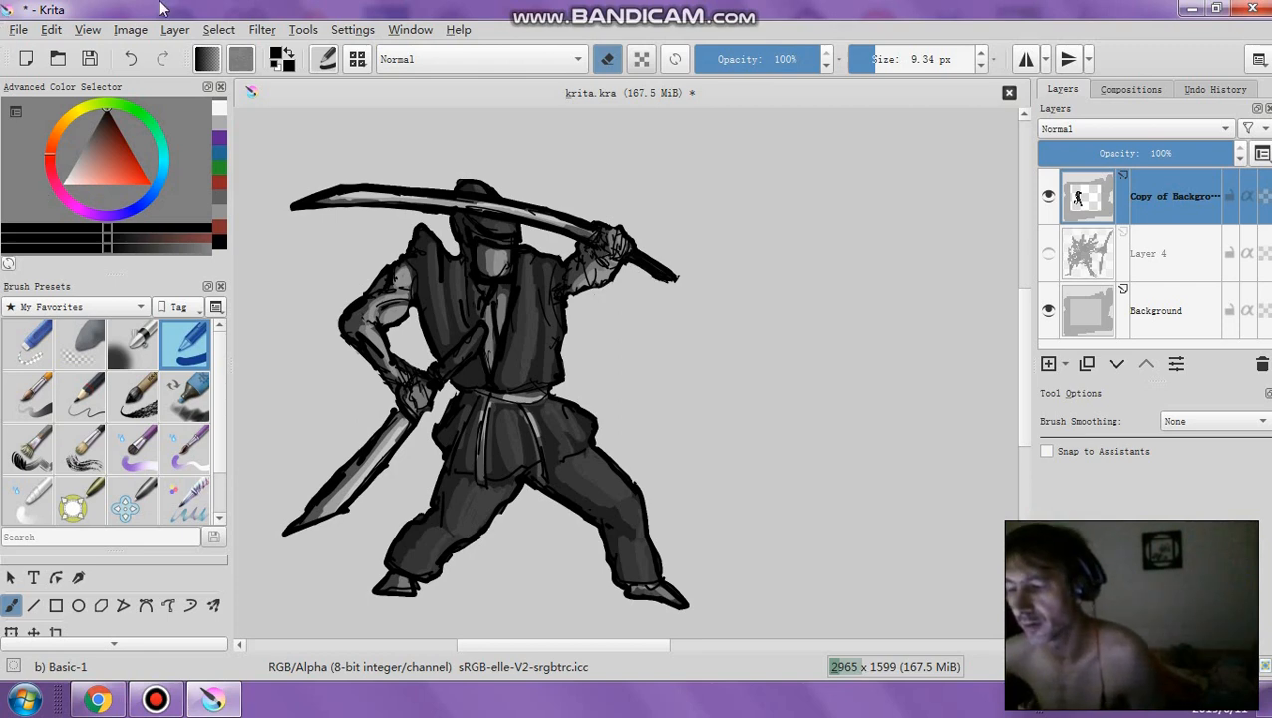
Soften the figure layer with a Gaussian Blur of 1.43 px horizontal and vertical radius
{"action": "left_click", "coordinate": [274, 31]}
{"action": "mouse_move", "coordinate": [376, 131]}
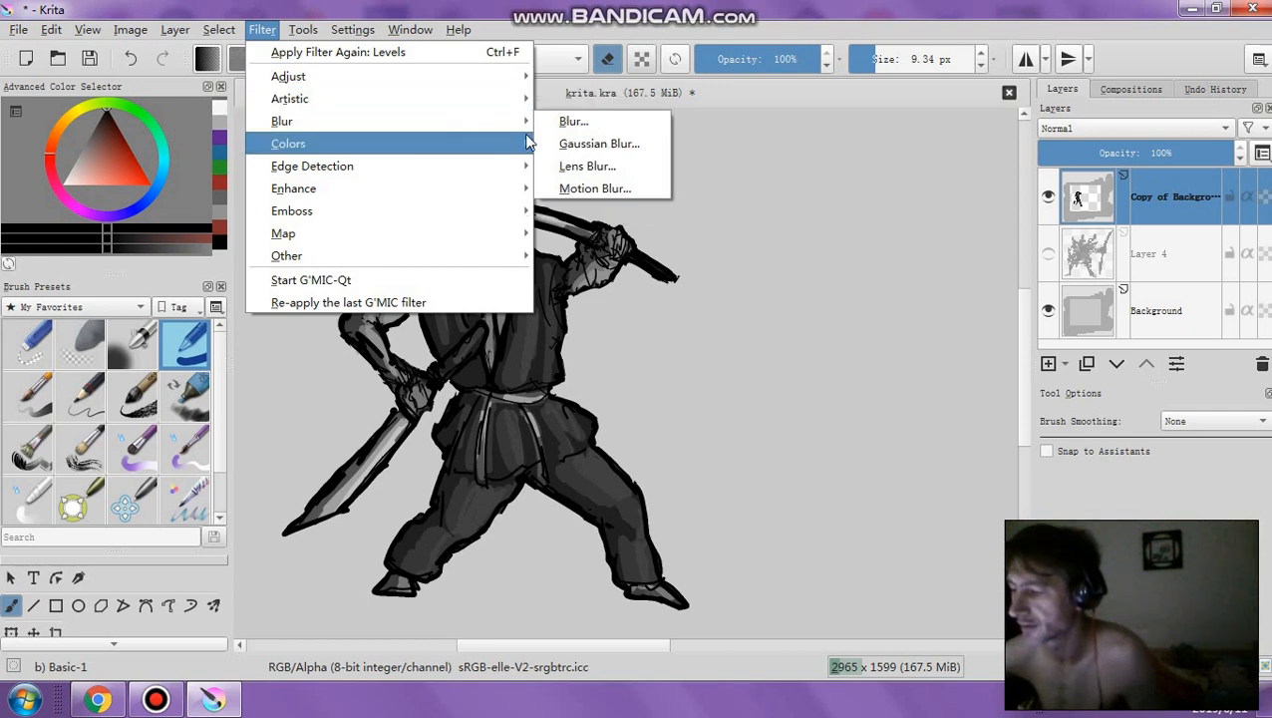
{"action": "left_click", "coordinate": [598, 144]}
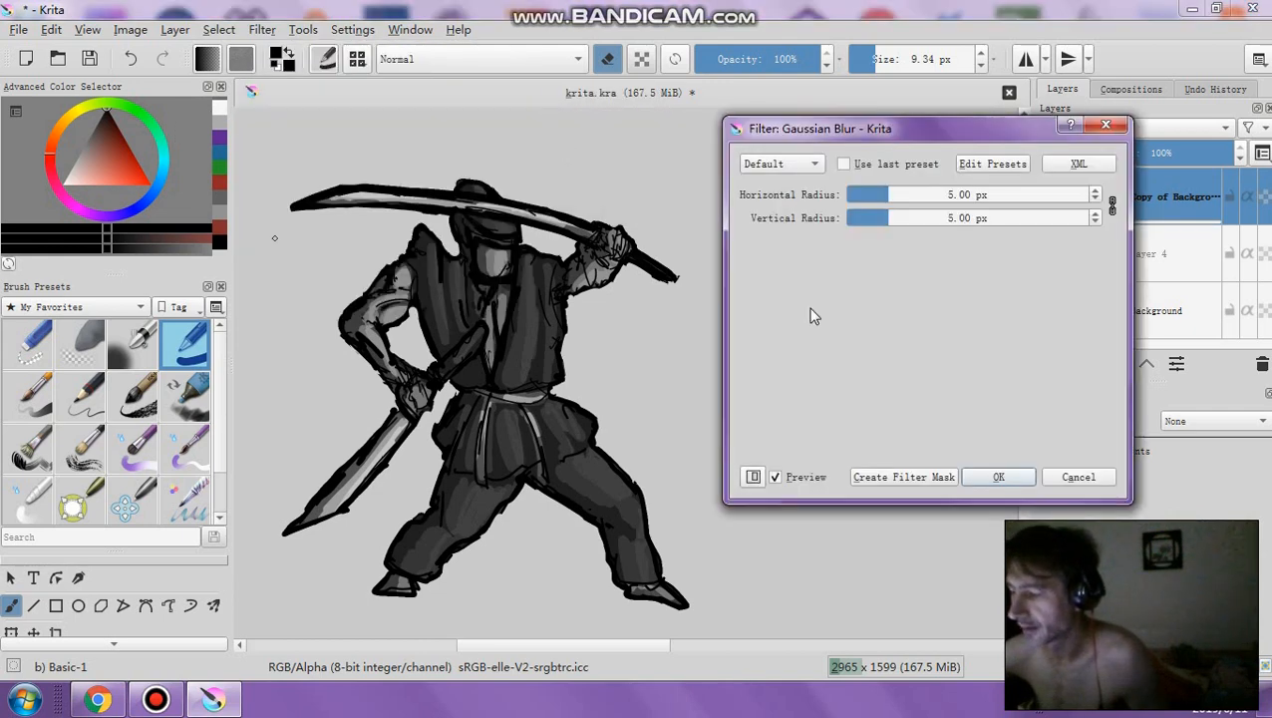
{"action": "left_click", "coordinate": [900, 190]}
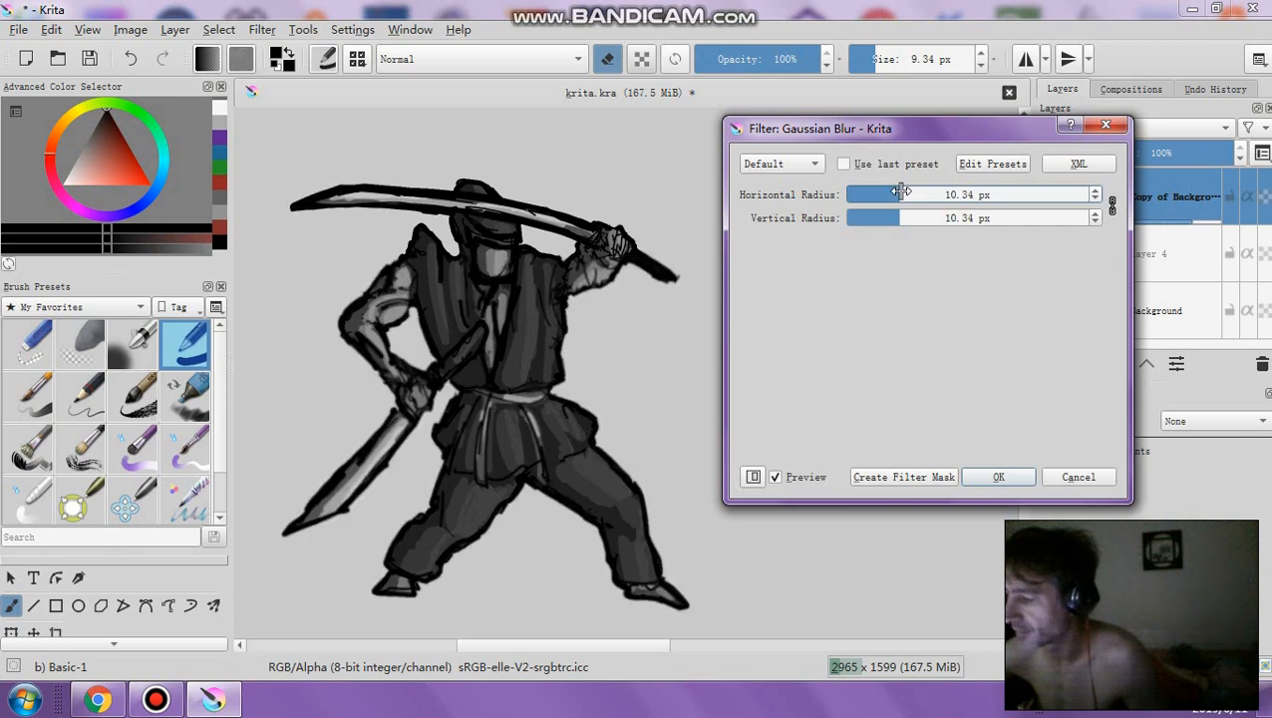
{"action": "left_click_drag", "start_coordinate": [899, 194], "coordinate": [896, 196]}
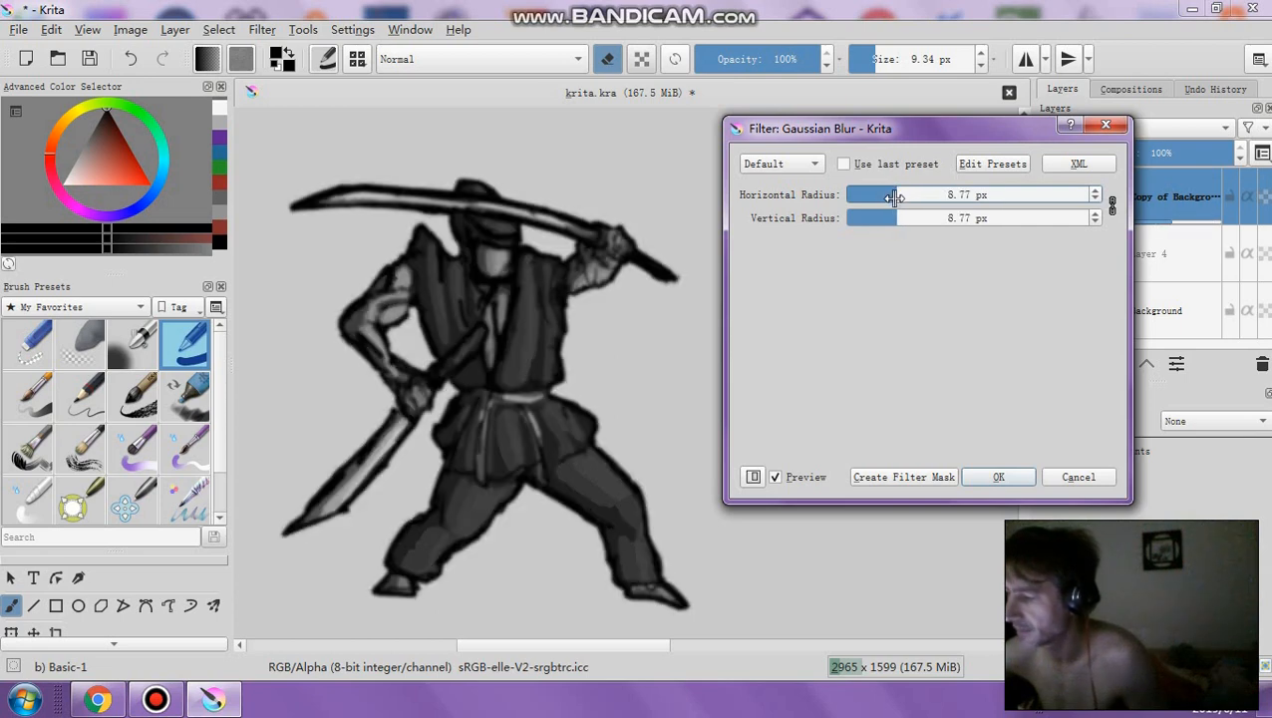
{"action": "left_click", "coordinate": [875, 197]}
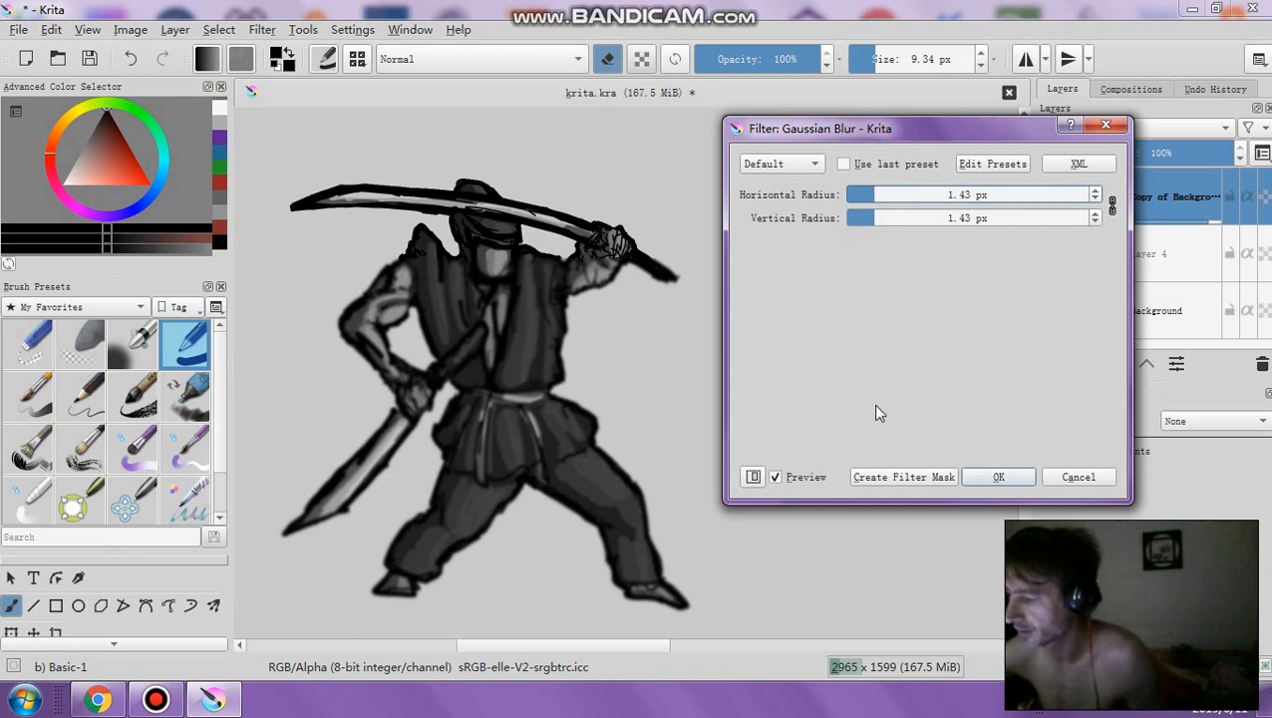
{"action": "left_click", "coordinate": [995, 479]}
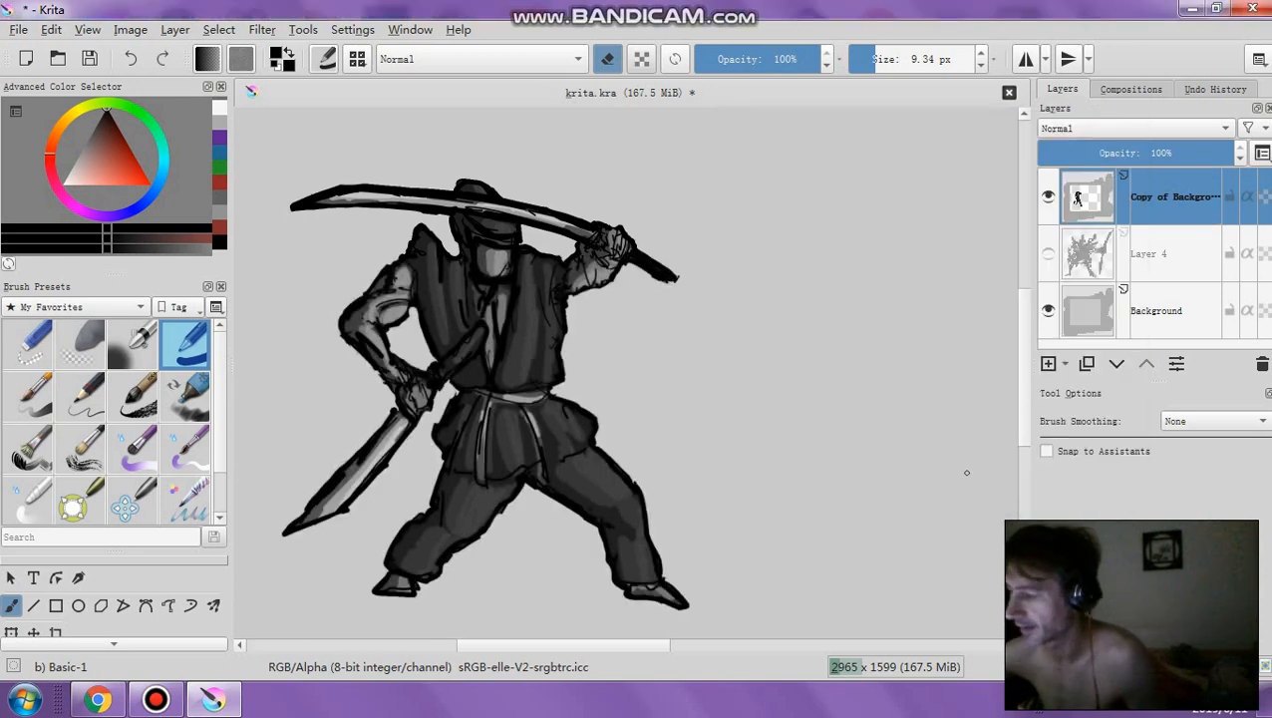
Duplicate the Background layer, hide the original, and place the copy above Layer 4, directly beneath the figure layer
{"action": "scroll", "coordinate": [915, 466], "scroll_direction": "up", "scroll_amount": 2}
{"action": "scroll", "coordinate": [806, 448], "scroll_direction": "down", "scroll_amount": 4}
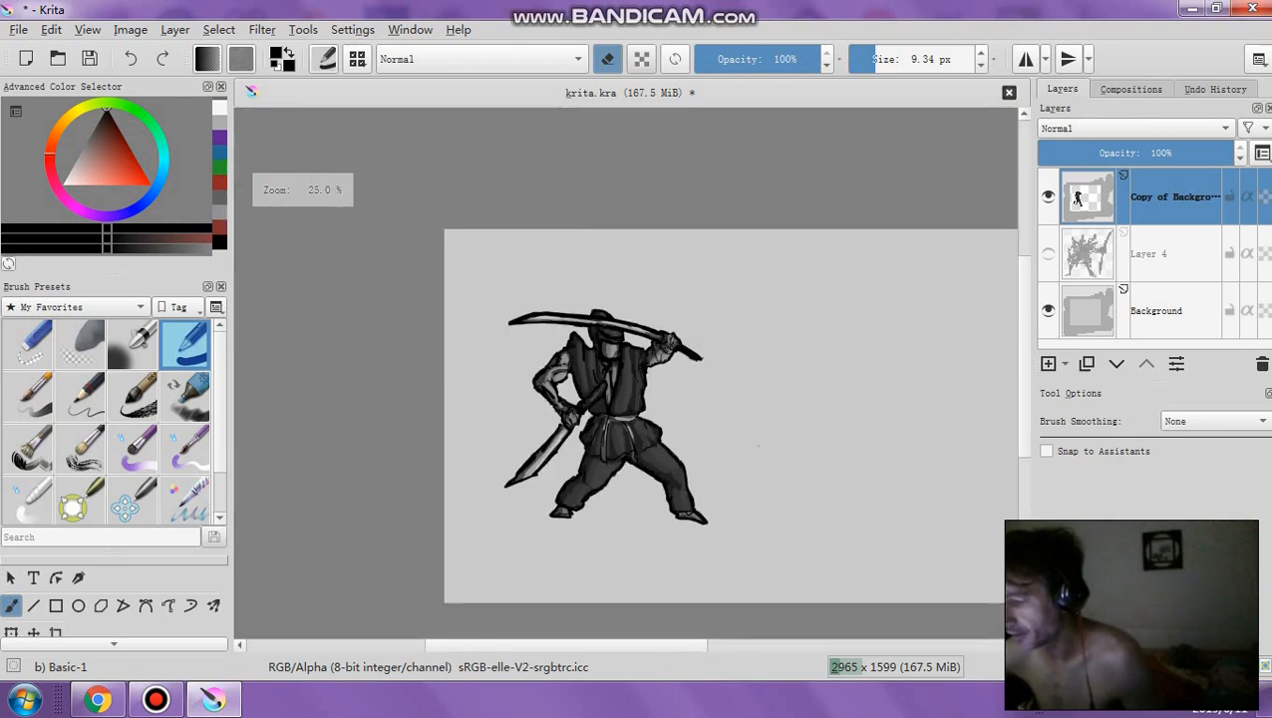
{"action": "scroll", "coordinate": [743, 454], "scroll_direction": "up", "scroll_amount": 1}
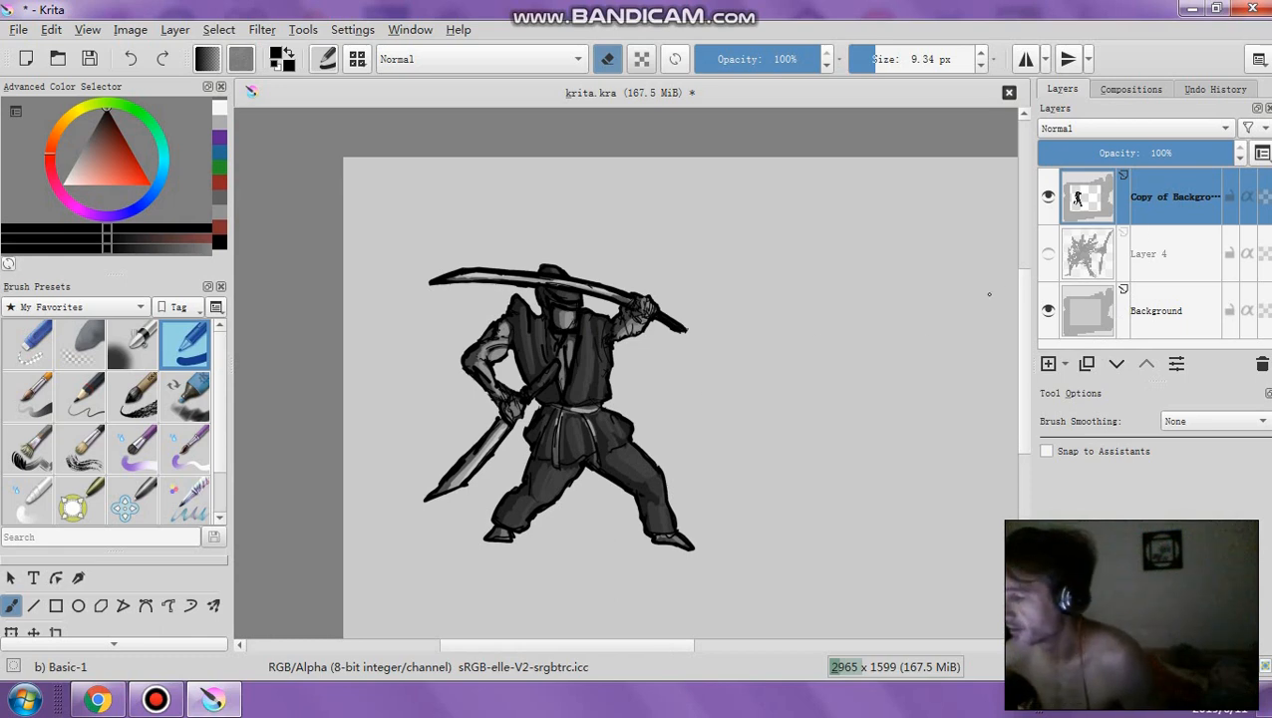
{"action": "left_click", "coordinate": [1147, 321]}
{"action": "left_click", "coordinate": [1087, 363]}
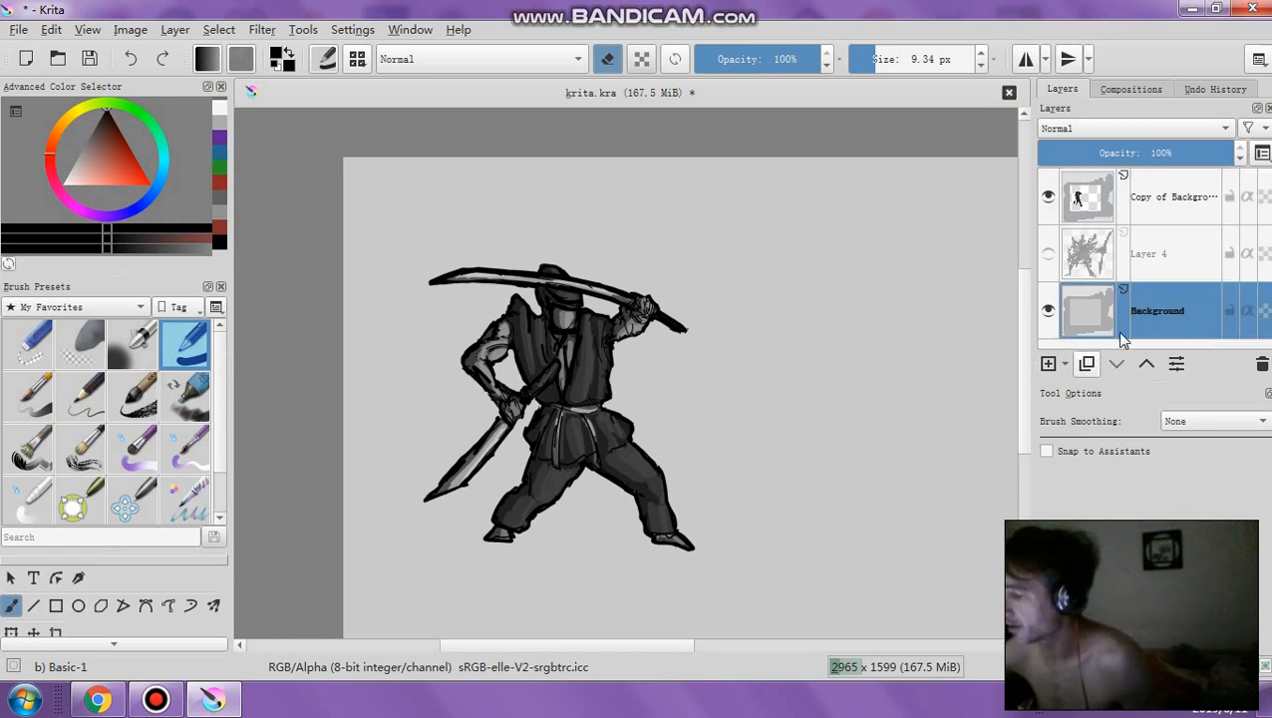
{"action": "left_click", "coordinate": [1048, 320]}
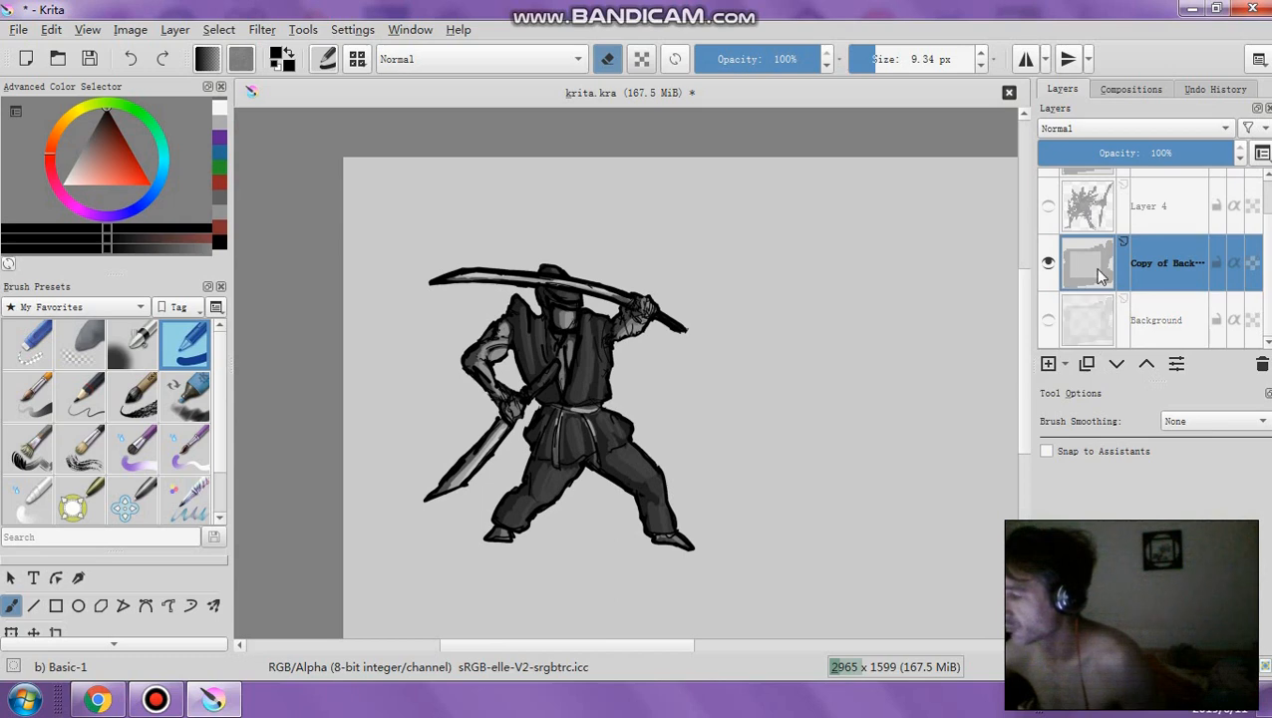
{"action": "left_click_drag", "start_coordinate": [1119, 261], "coordinate": [1161, 227]}
{"action": "scroll", "coordinate": [1157, 244], "scroll_direction": "up", "scroll_amount": 1}
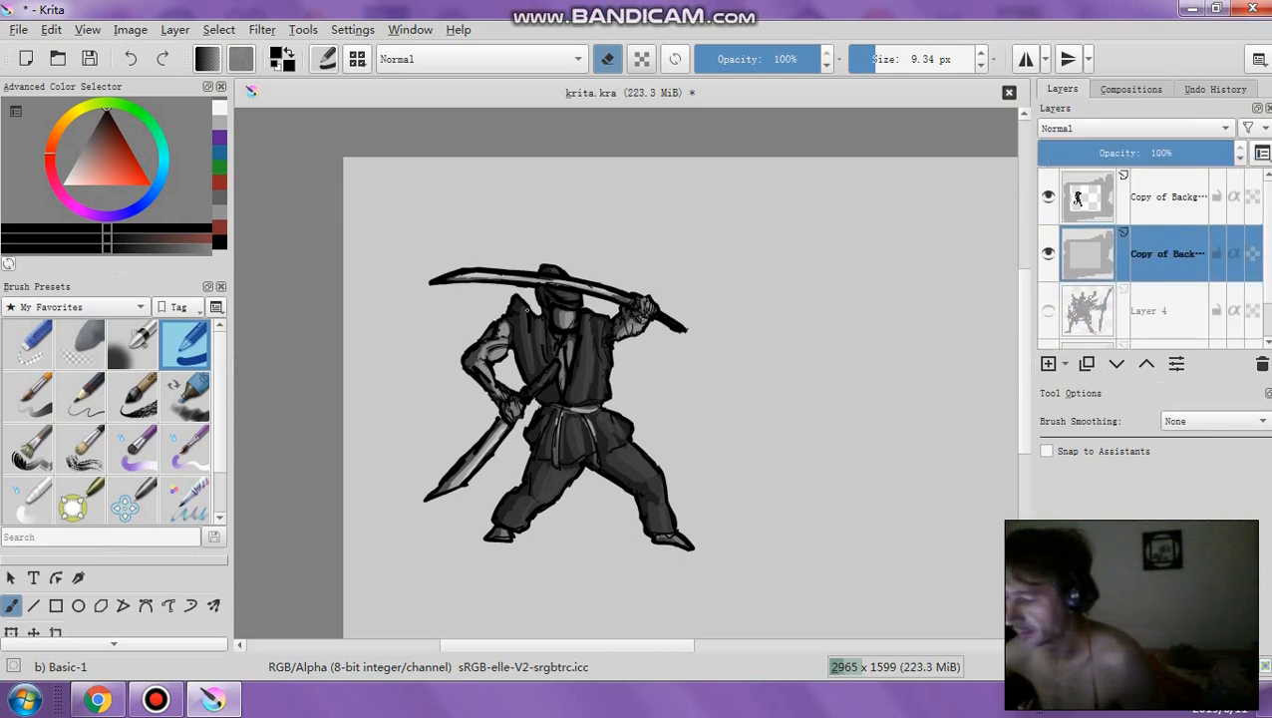
{"action": "left_click", "coordinate": [1048, 254]}
{"action": "left_click", "coordinate": [1048, 254]}
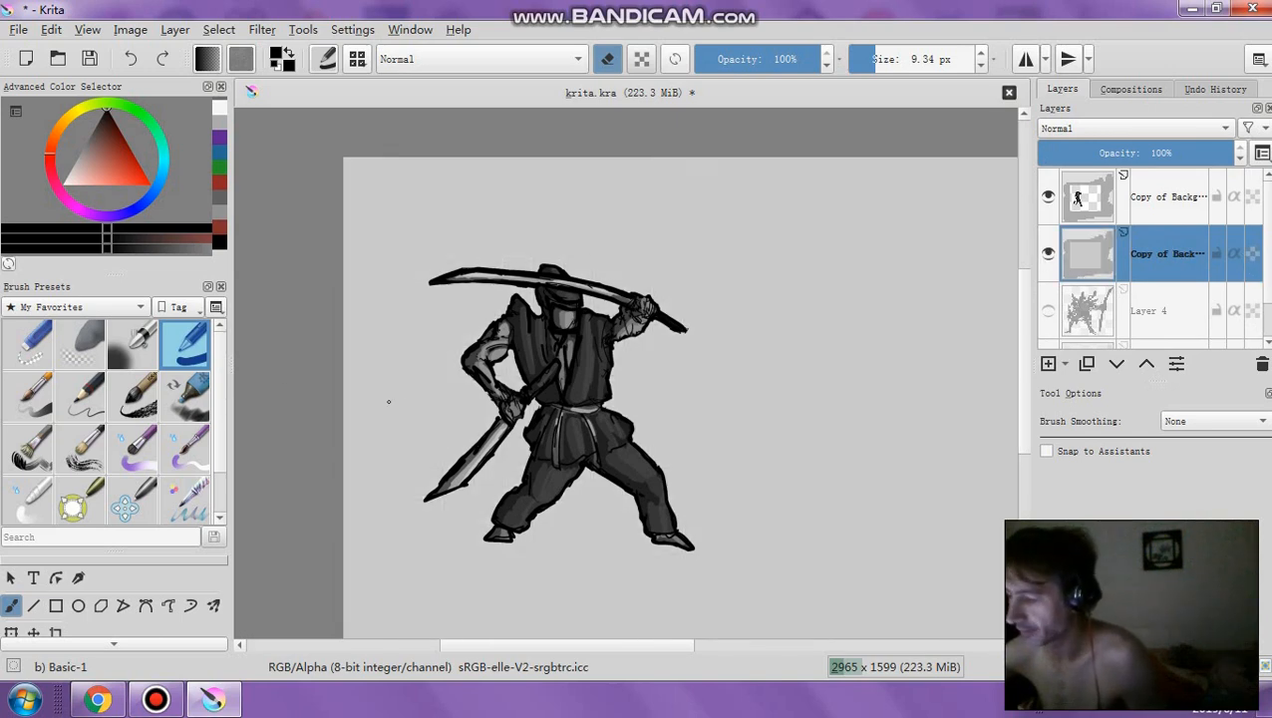
Choose the Ink-8 Sumi-e brush at 58% opacity and add a paint layer beneath the figure with 76% layer opacity
{"action": "left_click", "coordinate": [30, 448]}
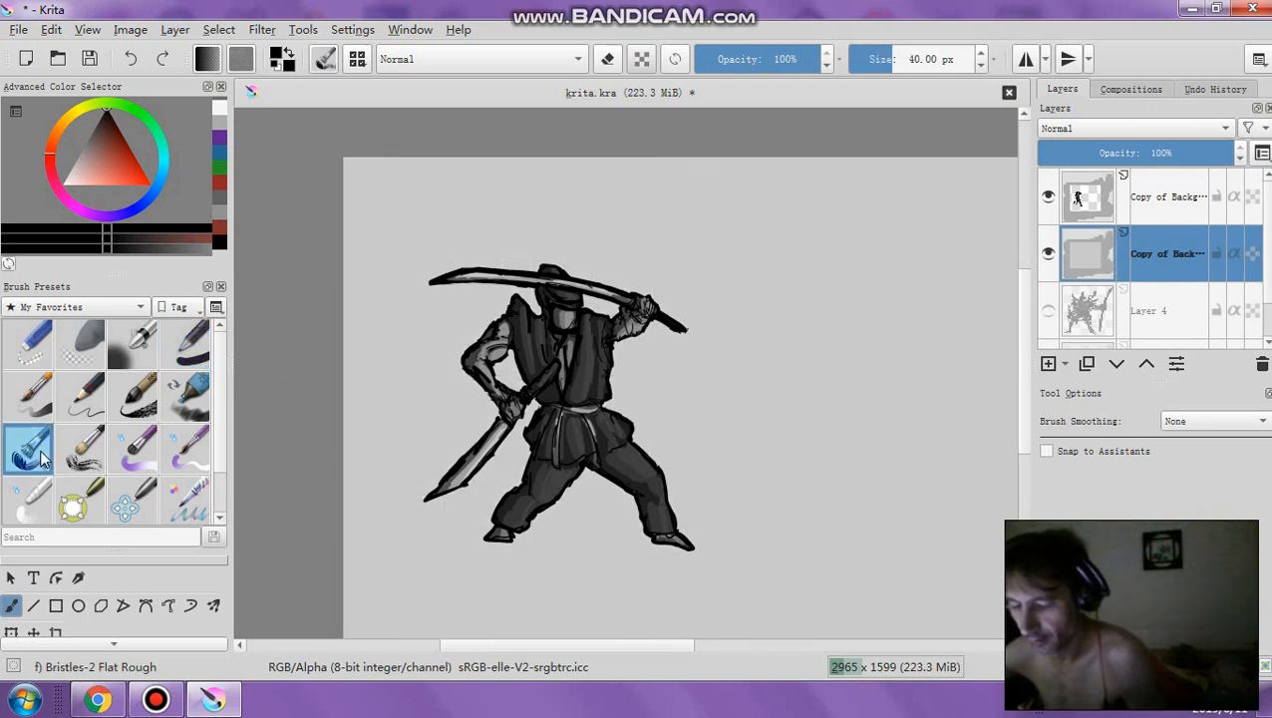
{"action": "left_click", "coordinate": [138, 406]}
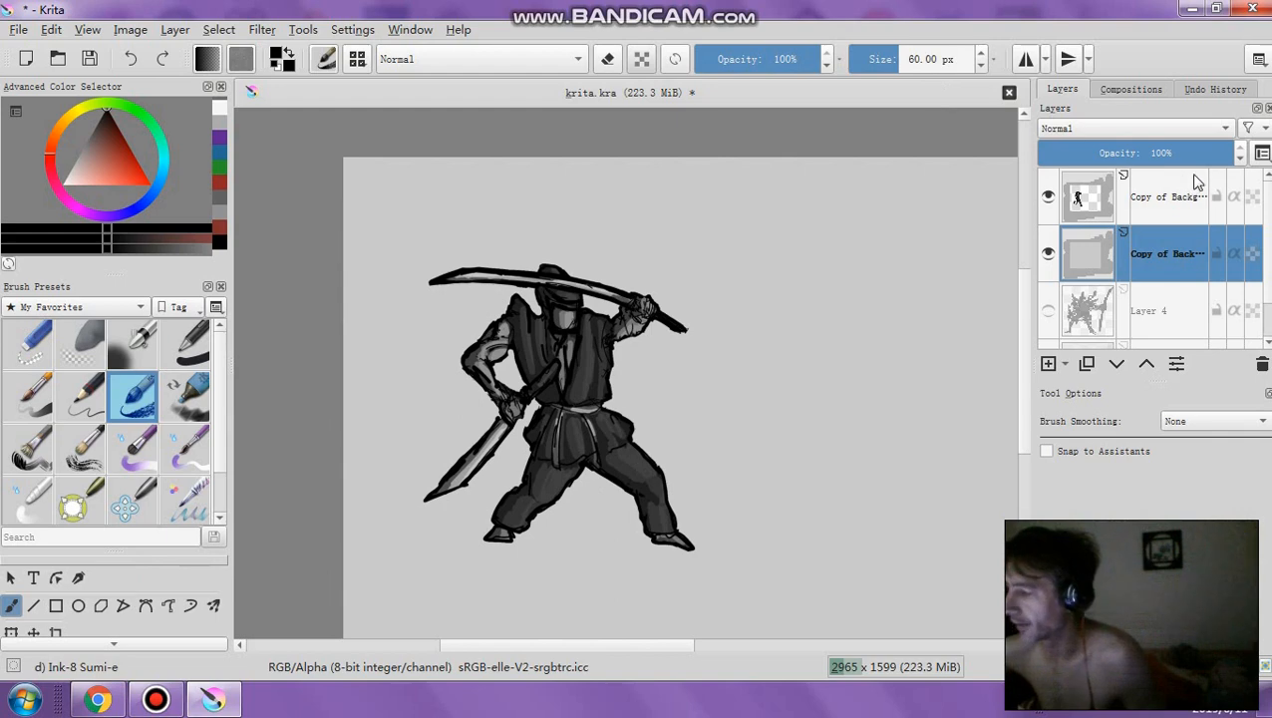
{"action": "left_click", "coordinate": [1048, 364]}
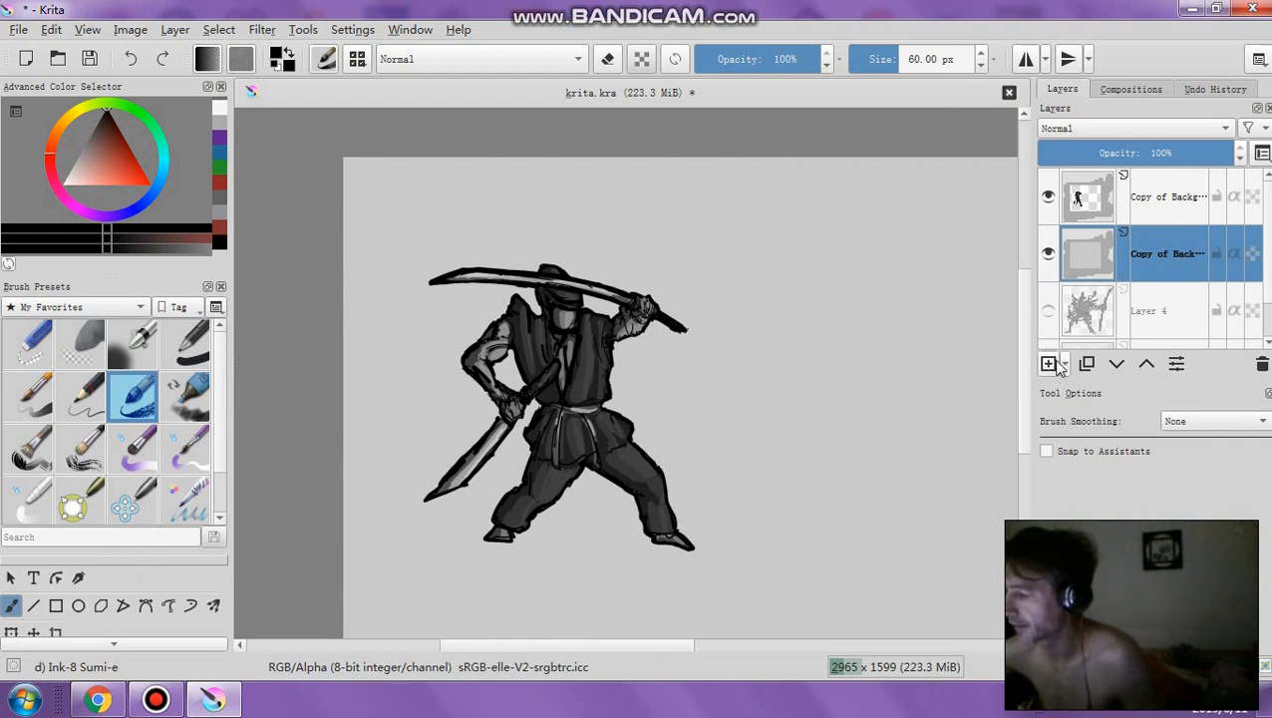
{"action": "left_click_drag", "start_coordinate": [1179, 152], "coordinate": [1085, 187]}
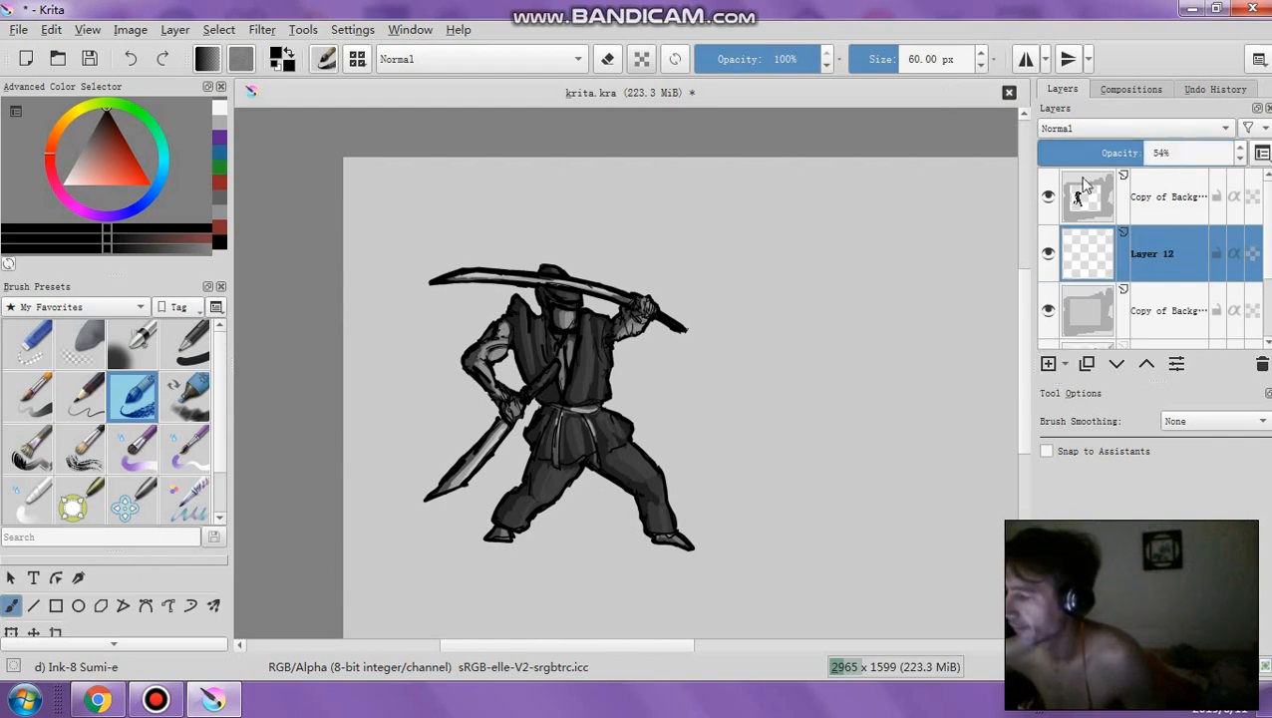
{"action": "left_click", "coordinate": [774, 58]}
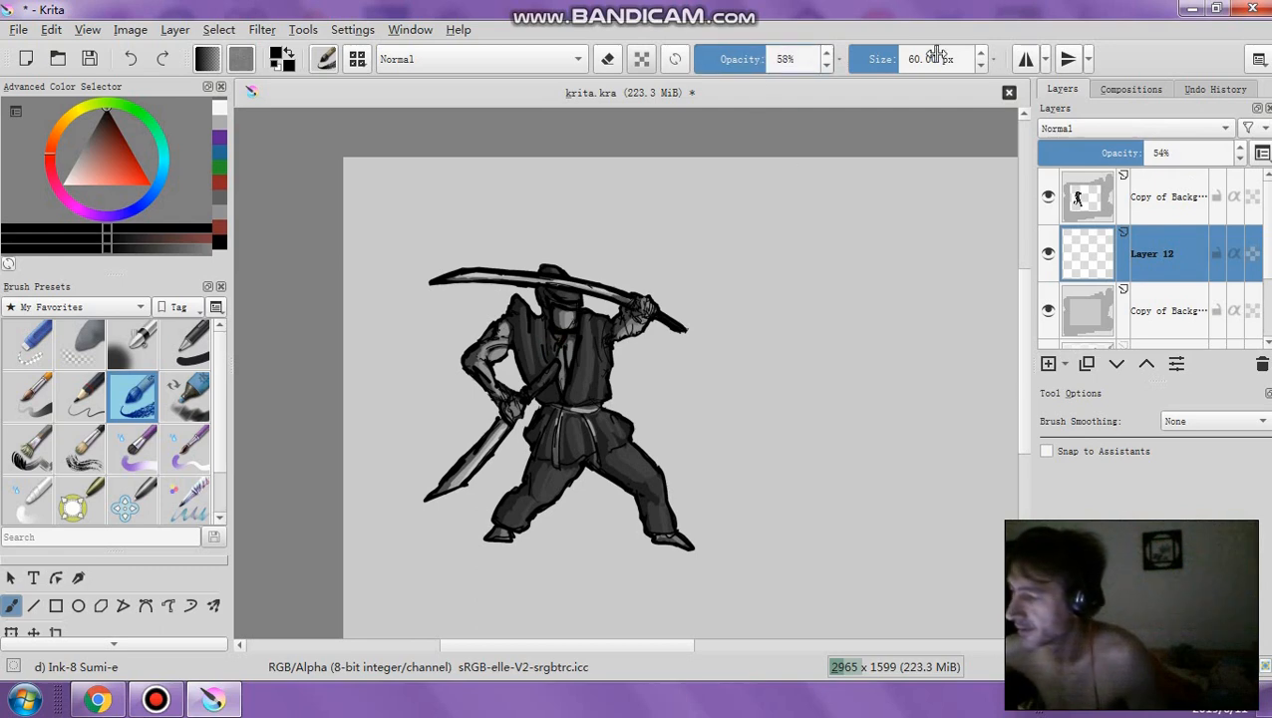
{"action": "left_click", "coordinate": [1186, 152]}
Paint rough black ground strokes behind the swordsman's legs and out to both sides with a brush of about 353 px
{"action": "left_click", "coordinate": [937, 61]}
{"action": "mouse_move", "coordinate": [387, 414]}
{"action": "left_mouse_down"}
{"action": "mouse_move", "coordinate": [436, 468]}
{"action": "mouse_move", "coordinate": [549, 520]}
{"action": "left_mouse_up"}
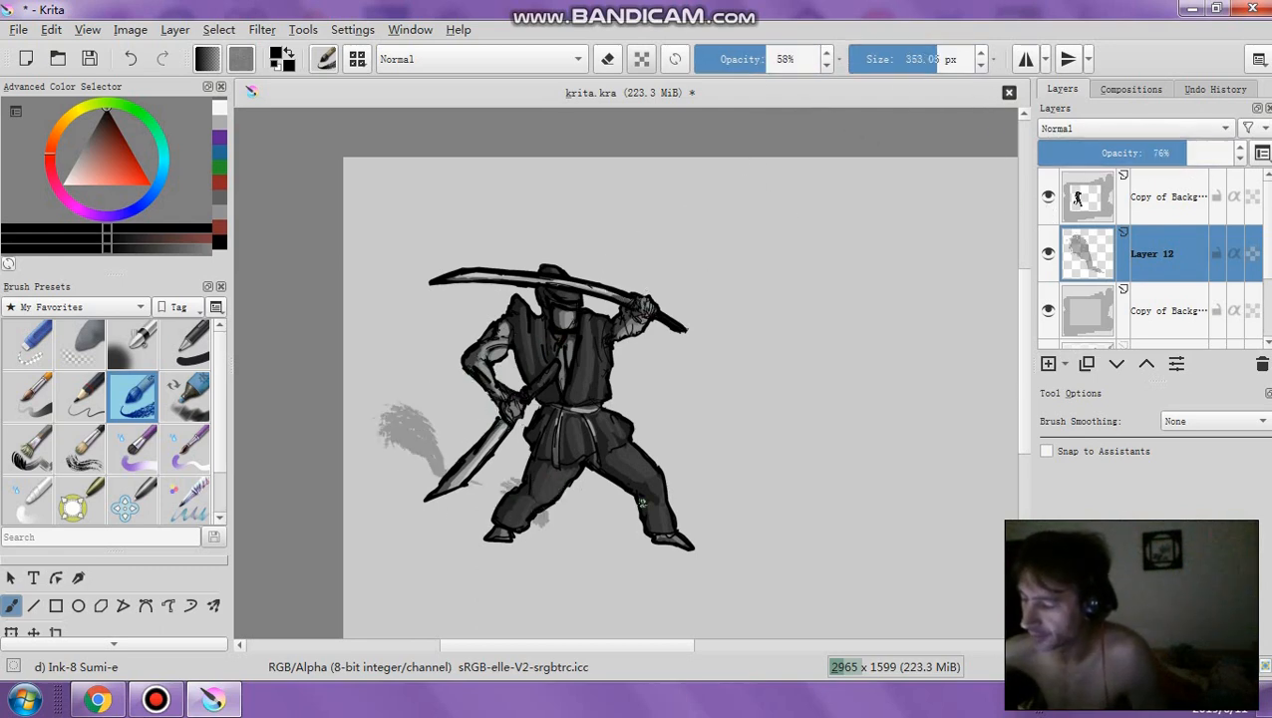
{"action": "mouse_move", "coordinate": [643, 502]}
{"action": "left_mouse_down"}
{"action": "mouse_move", "coordinate": [798, 517]}
{"action": "mouse_move", "coordinate": [482, 508]}
{"action": "mouse_move", "coordinate": [756, 495]}
{"action": "mouse_move", "coordinate": [770, 366]}
{"action": "left_mouse_up"}
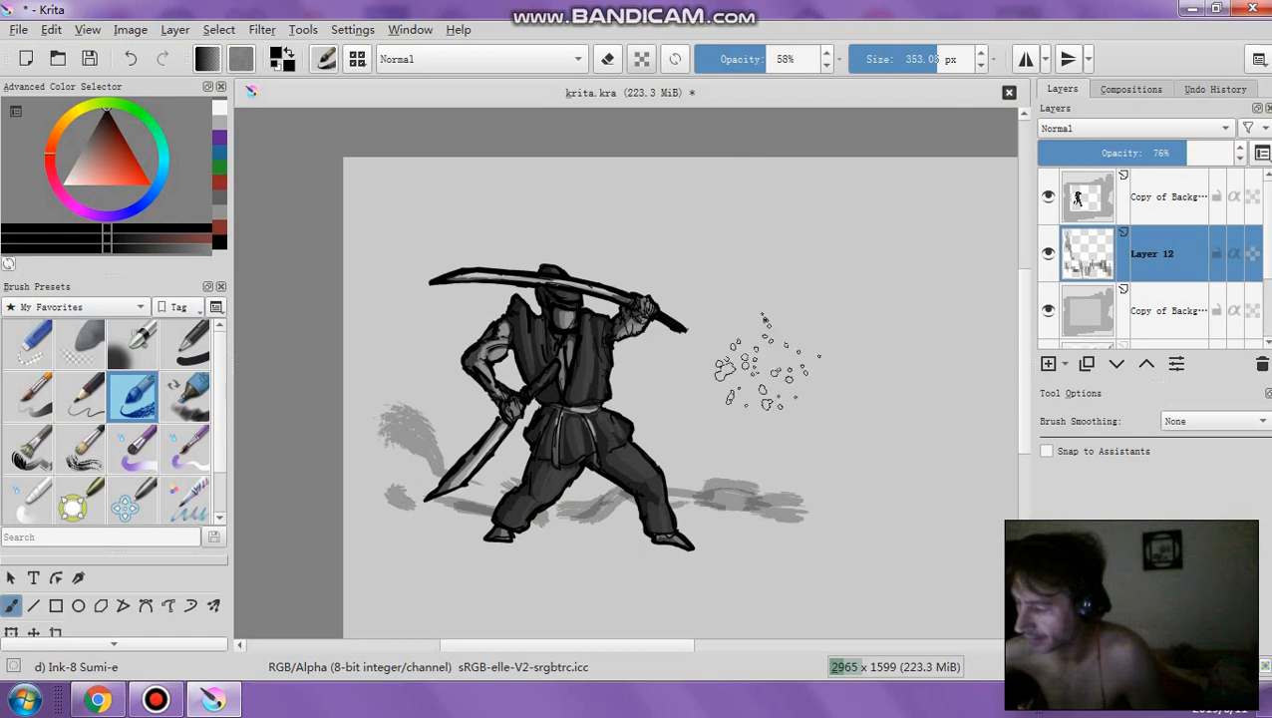
Build up the ground around the feet and the dark slopes on both sides of the swordsman with a 179.32 px brush
{"action": "left_click", "coordinate": [919, 63]}
{"action": "mouse_move", "coordinate": [732, 459]}
{"action": "left_mouse_down"}
{"action": "mouse_move", "coordinate": [702, 475]}
{"action": "mouse_move", "coordinate": [400, 386]}
{"action": "mouse_move", "coordinate": [592, 492]}
{"action": "mouse_move", "coordinate": [419, 498]}
{"action": "mouse_move", "coordinate": [648, 503]}
{"action": "mouse_move", "coordinate": [857, 483]}
{"action": "mouse_move", "coordinate": [752, 511]}
{"action": "left_mouse_up"}
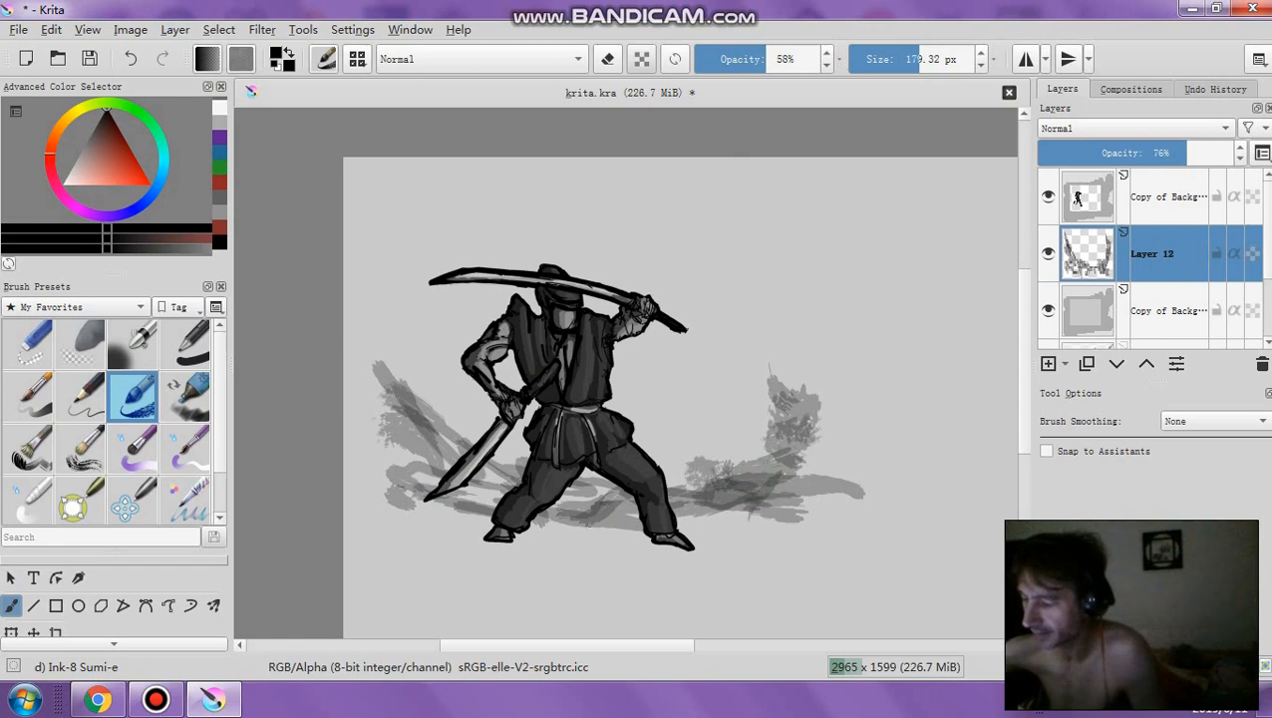
{"action": "mouse_move", "coordinate": [493, 518]}
{"action": "left_mouse_down"}
{"action": "mouse_move", "coordinate": [377, 501]}
{"action": "mouse_move", "coordinate": [509, 544]}
{"action": "mouse_move", "coordinate": [681, 566]}
{"action": "mouse_move", "coordinate": [758, 563]}
{"action": "mouse_move", "coordinate": [836, 523]}
{"action": "mouse_move", "coordinate": [670, 546]}
{"action": "mouse_move", "coordinate": [808, 507]}
{"action": "mouse_move", "coordinate": [705, 538]}
{"action": "mouse_move", "coordinate": [419, 533]}
{"action": "mouse_move", "coordinate": [619, 544]}
{"action": "mouse_move", "coordinate": [538, 544]}
{"action": "mouse_move", "coordinate": [414, 504]}
{"action": "mouse_move", "coordinate": [441, 538]}
{"action": "mouse_move", "coordinate": [559, 553]}
{"action": "mouse_move", "coordinate": [708, 533]}
{"action": "mouse_move", "coordinate": [783, 549]}
{"action": "mouse_move", "coordinate": [681, 529]}
{"action": "mouse_move", "coordinate": [728, 503]}
{"action": "mouse_move", "coordinate": [793, 499]}
{"action": "mouse_move", "coordinate": [590, 510]}
{"action": "mouse_move", "coordinate": [444, 487]}
{"action": "mouse_move", "coordinate": [367, 423]}
{"action": "mouse_move", "coordinate": [442, 484]}
{"action": "mouse_move", "coordinate": [374, 374]}
{"action": "mouse_move", "coordinate": [490, 478]}
{"action": "mouse_move", "coordinate": [401, 451]}
{"action": "mouse_move", "coordinate": [401, 464]}
{"action": "mouse_move", "coordinate": [554, 529]}
{"action": "mouse_move", "coordinate": [508, 518]}
{"action": "mouse_move", "coordinate": [748, 553]}
{"action": "mouse_move", "coordinate": [770, 534]}
{"action": "mouse_move", "coordinate": [592, 538]}
{"action": "mouse_move", "coordinate": [414, 518]}
{"action": "mouse_move", "coordinate": [444, 503]}
{"action": "mouse_move", "coordinate": [364, 523]}
{"action": "mouse_move", "coordinate": [685, 566]}
{"action": "mouse_move", "coordinate": [829, 549]}
{"action": "mouse_move", "coordinate": [805, 533]}
{"action": "mouse_move", "coordinate": [842, 457]}
{"action": "mouse_move", "coordinate": [829, 381]}
{"action": "mouse_move", "coordinate": [797, 469]}
{"action": "mouse_move", "coordinate": [586, 573]}
{"action": "mouse_move", "coordinate": [374, 524]}
{"action": "mouse_move", "coordinate": [359, 364]}
{"action": "mouse_move", "coordinate": [354, 526]}
{"action": "mouse_move", "coordinate": [719, 568]}
{"action": "mouse_move", "coordinate": [826, 554]}
{"action": "mouse_move", "coordinate": [846, 386]}
{"action": "mouse_move", "coordinate": [835, 518]}
{"action": "mouse_move", "coordinate": [803, 551]}
{"action": "mouse_move", "coordinate": [720, 565]}
{"action": "mouse_move", "coordinate": [459, 464]}
{"action": "mouse_move", "coordinate": [353, 344]}
{"action": "mouse_move", "coordinate": [352, 324]}
{"action": "mouse_move", "coordinate": [469, 514]}
{"action": "left_mouse_up"}
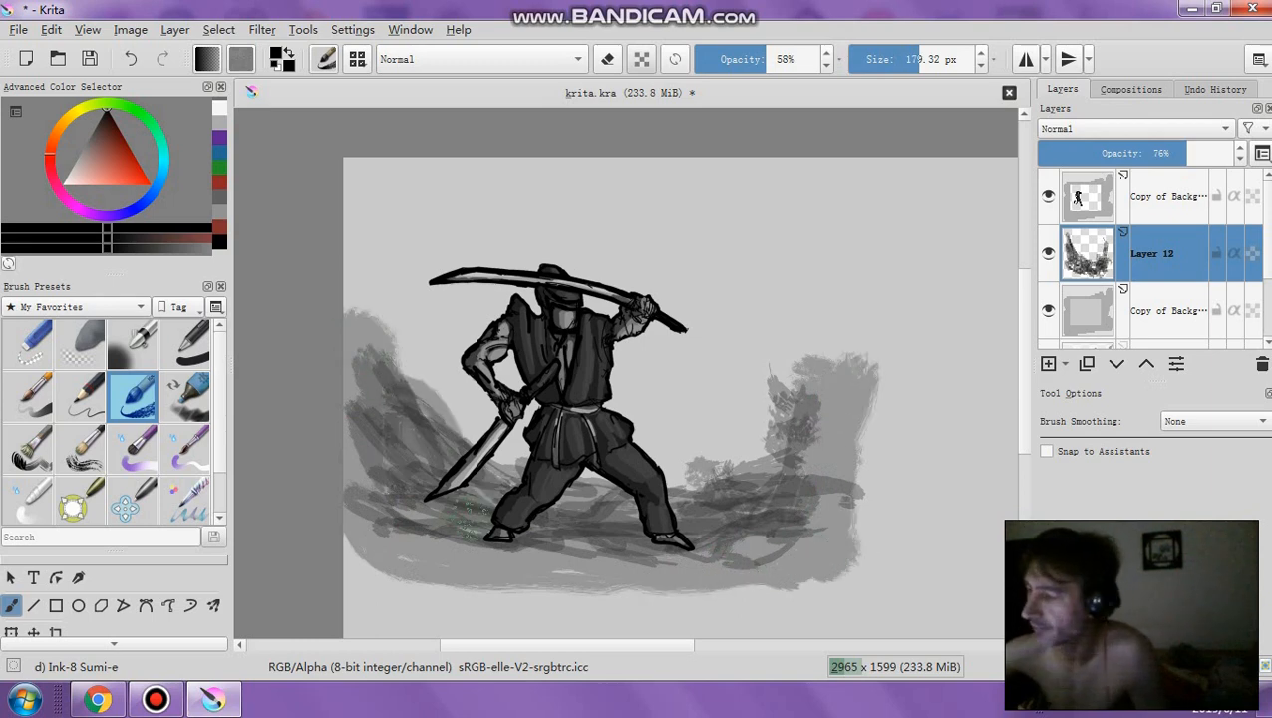
{"action": "mouse_move", "coordinate": [743, 509]}
{"action": "left_mouse_down"}
{"action": "mouse_move", "coordinate": [802, 383]}
{"action": "mouse_move", "coordinate": [738, 469]}
{"action": "mouse_move", "coordinate": [833, 314]}
{"action": "mouse_move", "coordinate": [788, 451]}
{"action": "left_mouse_up"}
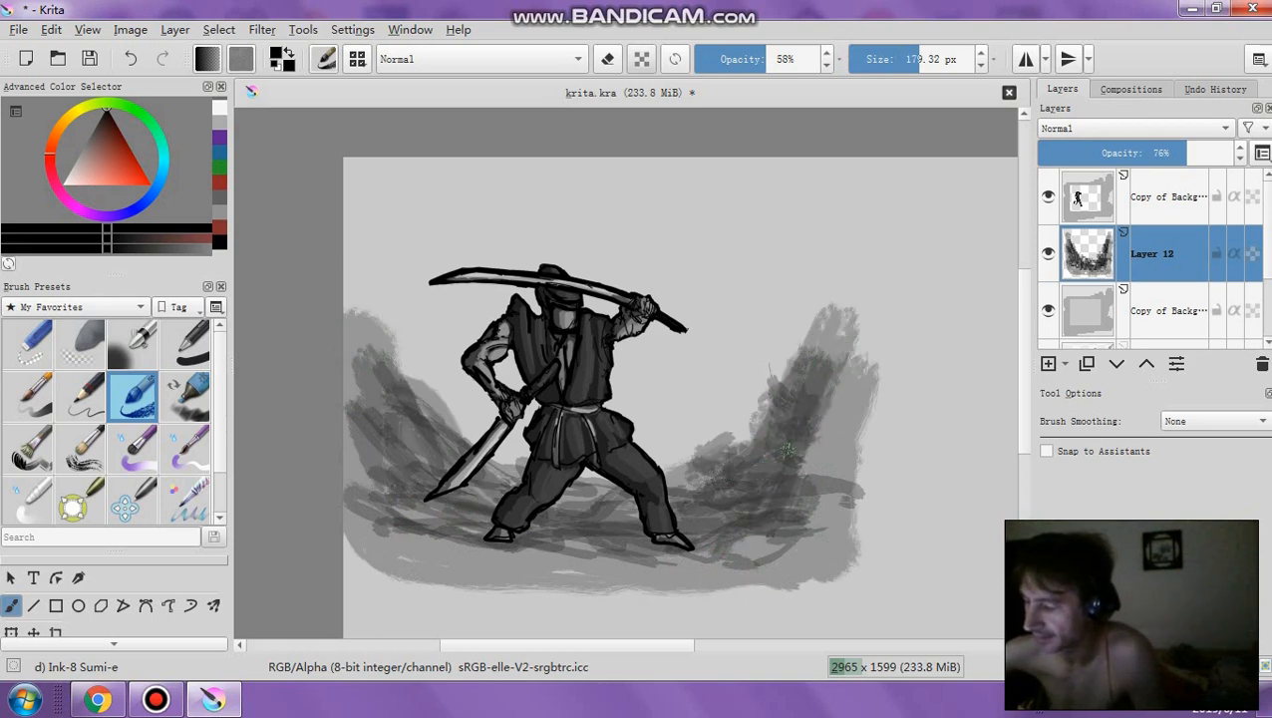
Extend the slopes on both sides of the swordsman upward with dark grey strokes
{"action": "left_click", "coordinate": [86, 135]}
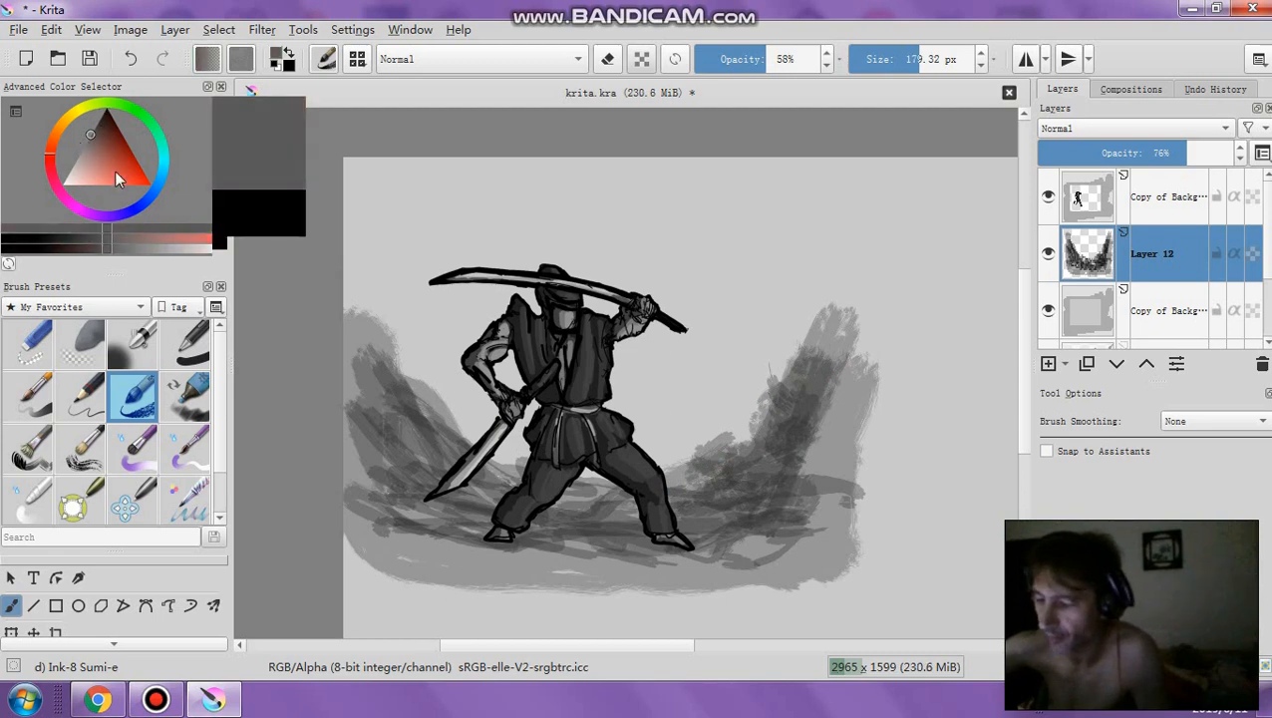
{"action": "mouse_move", "coordinate": [411, 349]}
{"action": "left_mouse_down"}
{"action": "mouse_move", "coordinate": [477, 420]}
{"action": "mouse_move", "coordinate": [375, 304]}
{"action": "mouse_move", "coordinate": [511, 439]}
{"action": "left_mouse_up"}
{"action": "mouse_move", "coordinate": [700, 448]}
{"action": "left_mouse_down"}
{"action": "mouse_move", "coordinate": [765, 388]}
{"action": "mouse_move", "coordinate": [798, 391]}
{"action": "mouse_move", "coordinate": [858, 249]}
{"action": "mouse_move", "coordinate": [881, 227]}
{"action": "left_mouse_up"}
{"action": "mouse_move", "coordinate": [354, 329]}
{"action": "left_mouse_down"}
{"action": "mouse_move", "coordinate": [421, 179]}
{"action": "mouse_move", "coordinate": [445, 357]}
{"action": "mouse_move", "coordinate": [410, 324]}
{"action": "mouse_move", "coordinate": [446, 346]}
{"action": "left_mouse_up"}
Paint faint vertical background strokes between the swordsman and both slopes, lowering the brush opacity to 27% and then 36%
{"action": "left_click", "coordinate": [729, 58]}
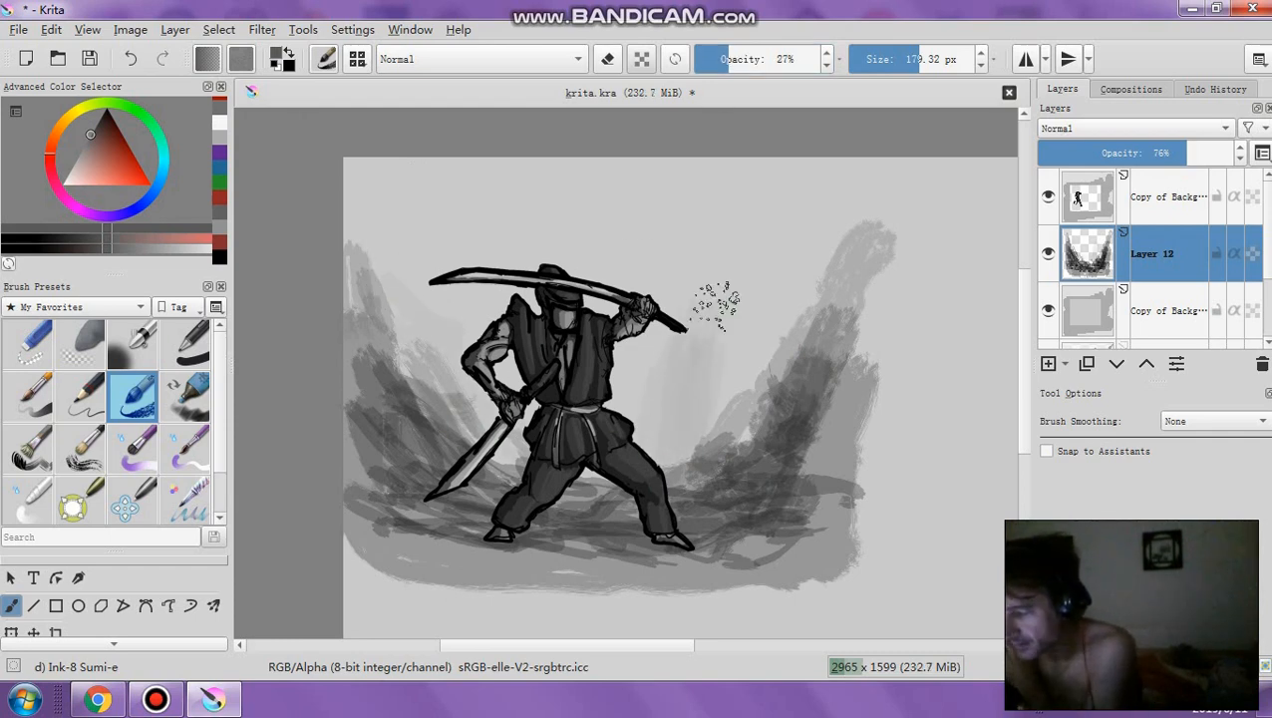
{"action": "left_click", "coordinate": [745, 60]}
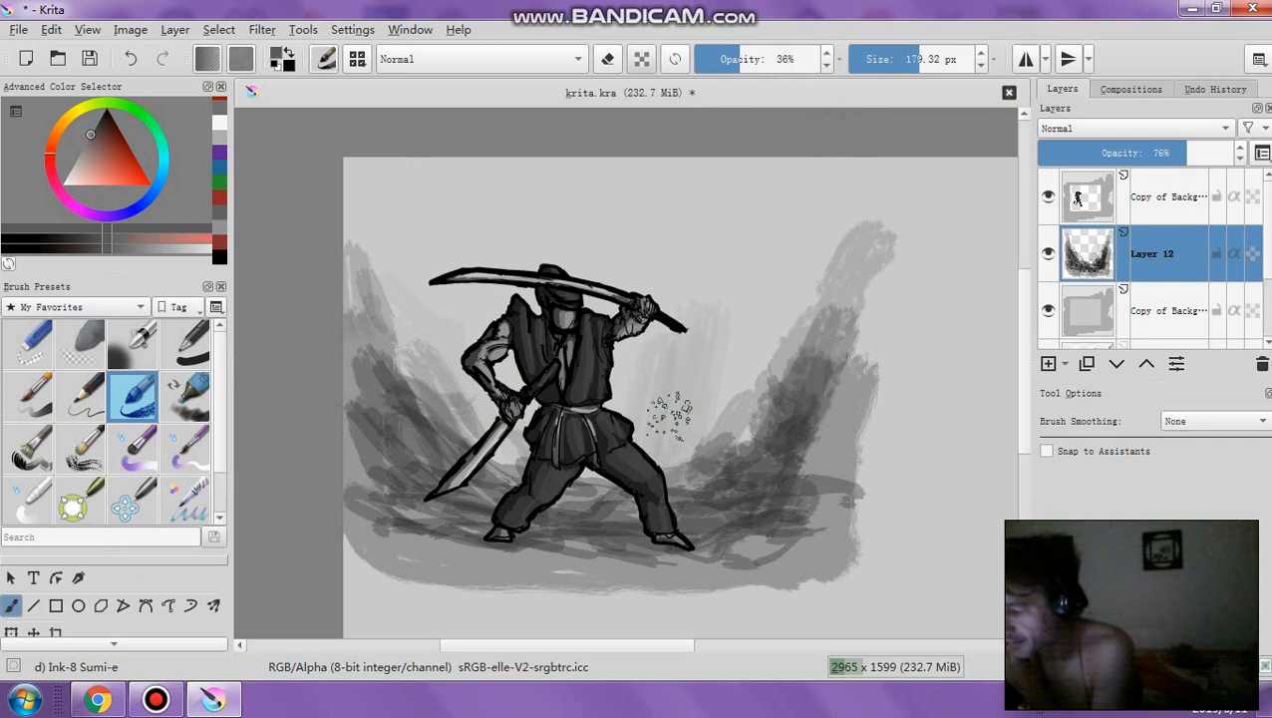
{"action": "mouse_move", "coordinate": [668, 414]}
{"action": "left_mouse_down"}
{"action": "mouse_move", "coordinate": [709, 359]}
{"action": "mouse_move", "coordinate": [732, 361]}
{"action": "mouse_move", "coordinate": [761, 227]}
{"action": "mouse_move", "coordinate": [739, 344]}
{"action": "mouse_move", "coordinate": [744, 397]}
{"action": "mouse_move", "coordinate": [674, 429]}
{"action": "mouse_move", "coordinate": [687, 367]}
{"action": "mouse_move", "coordinate": [745, 311]}
{"action": "mouse_move", "coordinate": [759, 339]}
{"action": "mouse_move", "coordinate": [660, 439]}
{"action": "mouse_move", "coordinate": [732, 386]}
{"action": "left_mouse_up"}
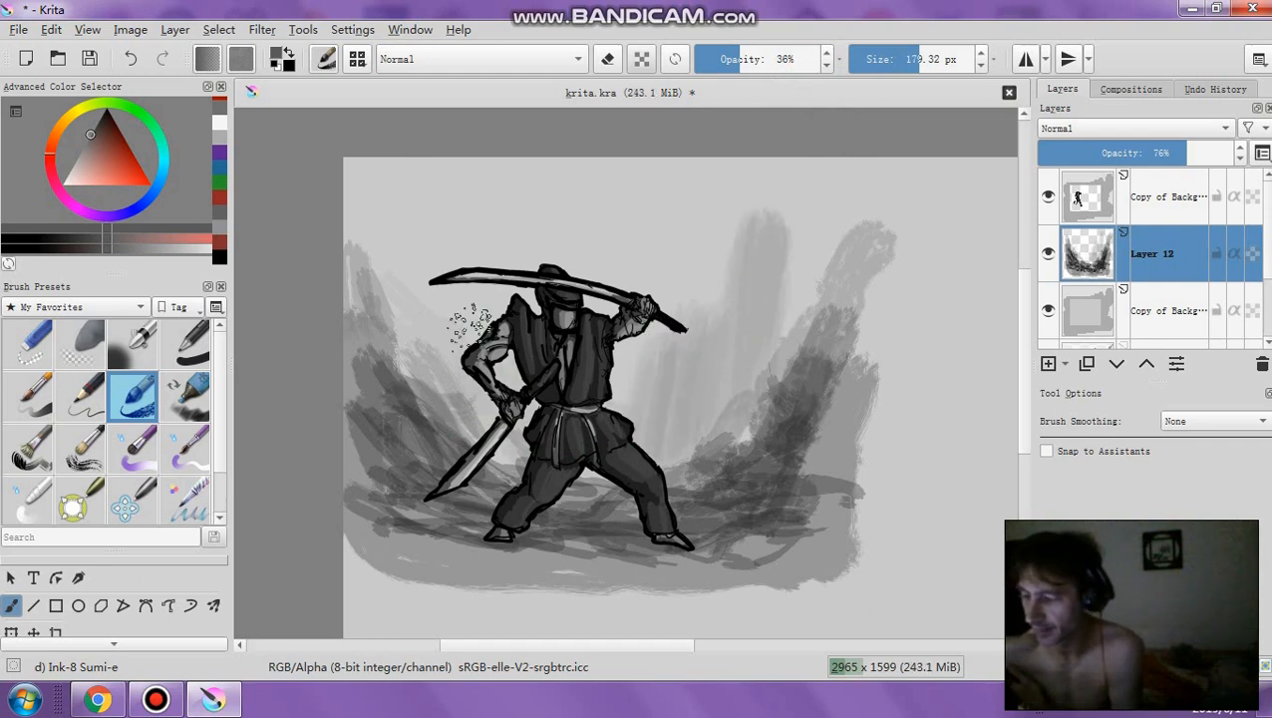
{"action": "mouse_move", "coordinate": [468, 324]}
{"action": "left_mouse_down"}
{"action": "mouse_move", "coordinate": [423, 404]}
{"action": "mouse_move", "coordinate": [430, 277]}
{"action": "mouse_move", "coordinate": [455, 185]}
{"action": "mouse_move", "coordinate": [469, 247]}
{"action": "mouse_move", "coordinate": [416, 359]}
{"action": "mouse_move", "coordinate": [438, 232]}
{"action": "mouse_move", "coordinate": [424, 297]}
{"action": "mouse_move", "coordinate": [438, 423]}
{"action": "mouse_move", "coordinate": [471, 234]}
{"action": "mouse_move", "coordinate": [478, 404]}
{"action": "left_mouse_up"}
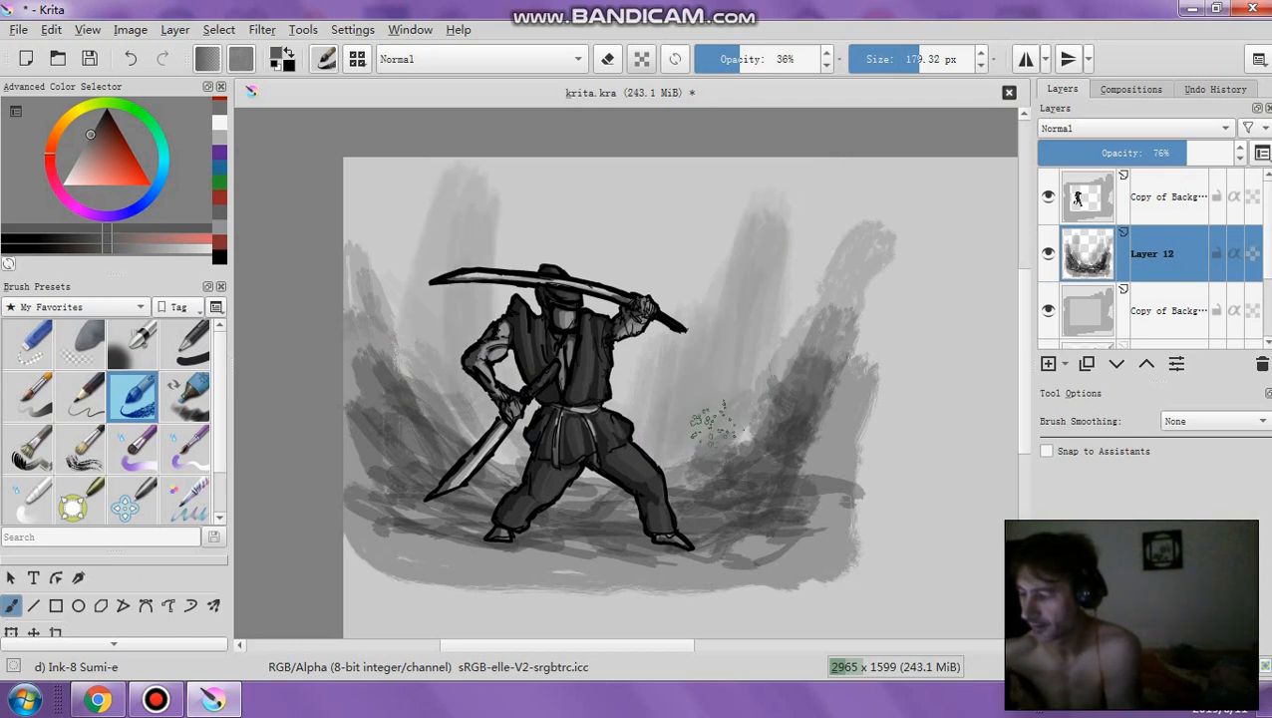
{"action": "left_click_drag", "start_coordinate": [812, 239], "coordinate": [783, 324]}
{"action": "left_click_drag", "start_coordinate": [397, 214], "coordinate": [407, 388]}
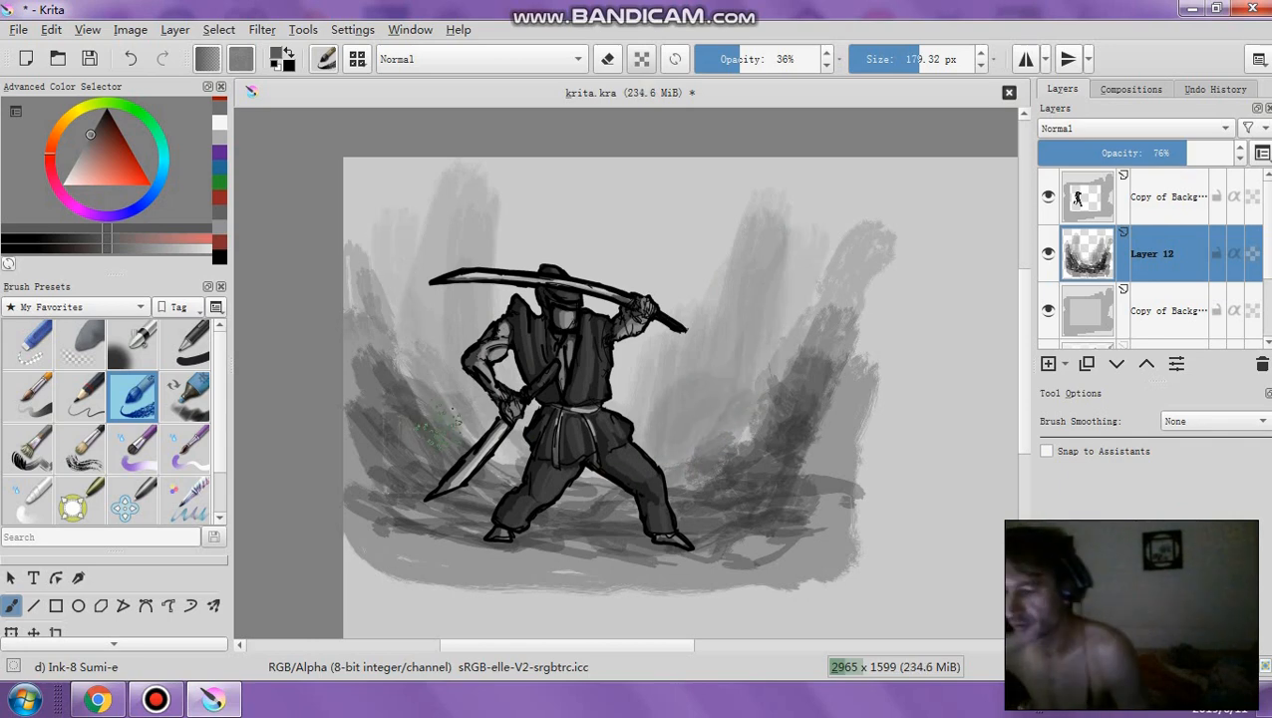
Even out the dark patches on both slopes with a slightly lighter grey, using a 101.31 px brush at 63% opacity
{"action": "left_click_drag", "start_coordinate": [99, 139], "coordinate": [88, 138]}
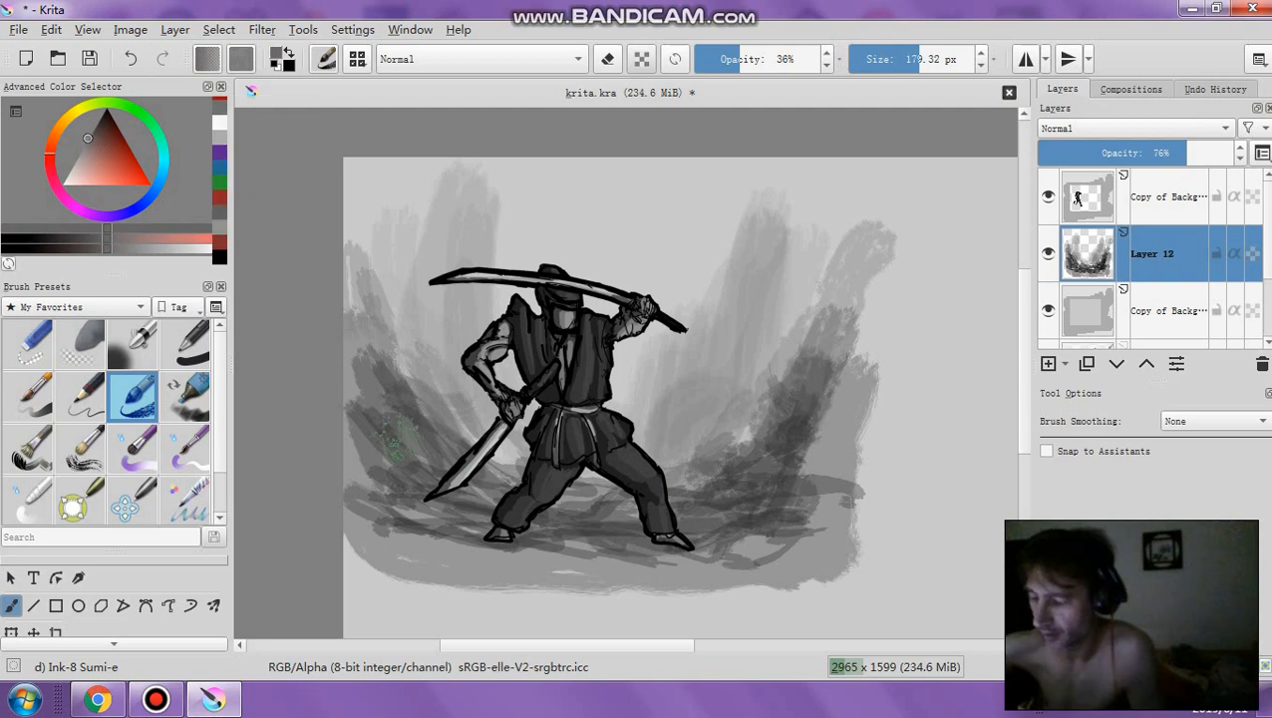
{"action": "left_click", "coordinate": [754, 59]}
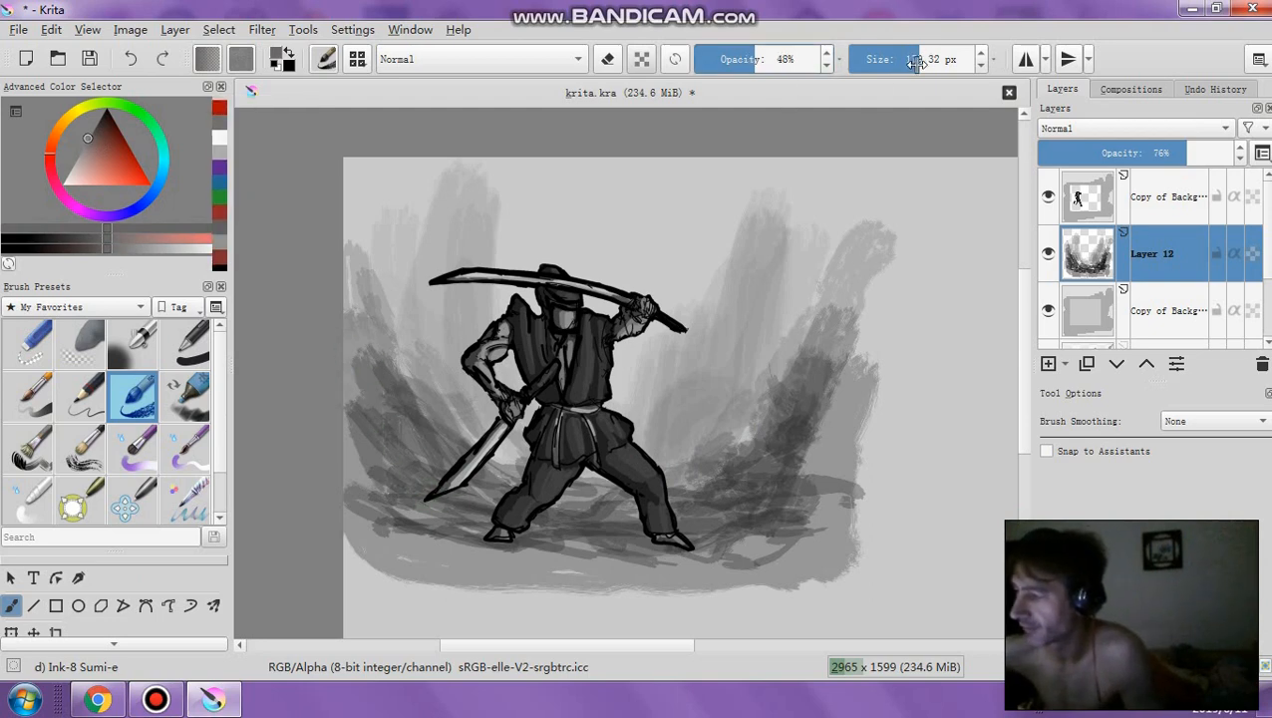
{"action": "key", "text": "bracketleft"}
{"action": "key", "text": "bracketleft"}
{"action": "key", "text": "bracketleft"}
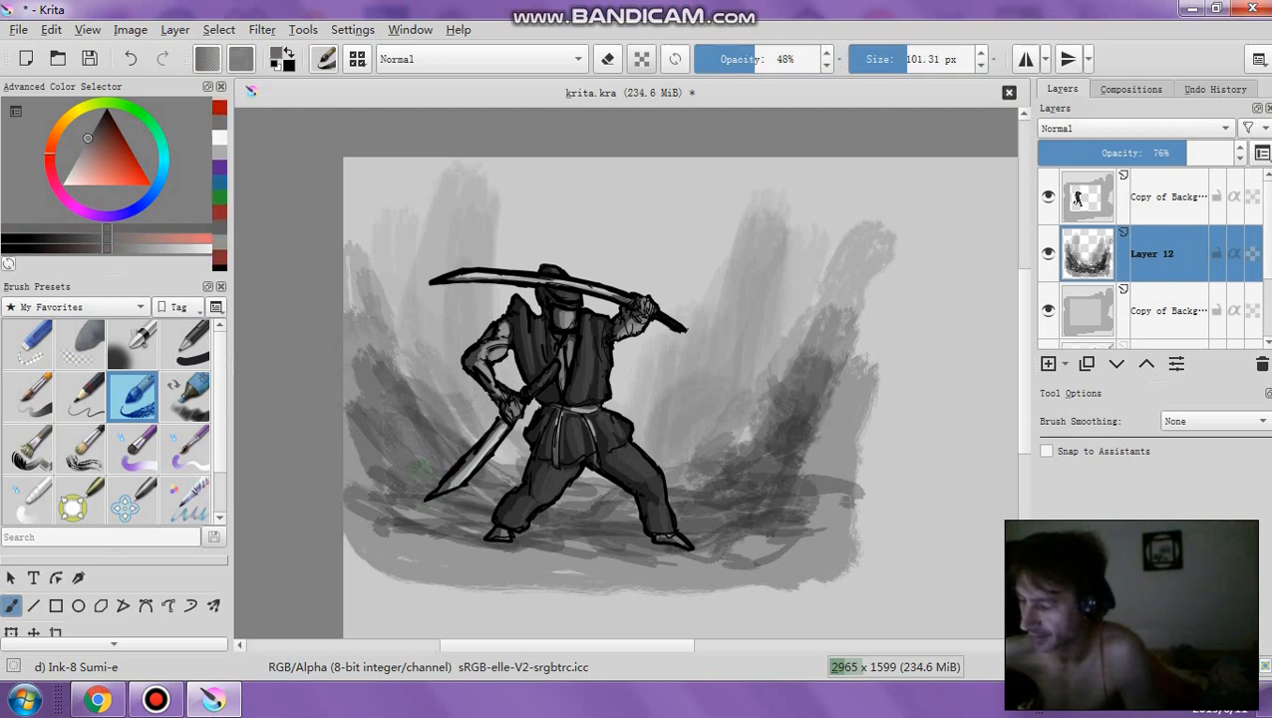
{"action": "mouse_move", "coordinate": [743, 439]}
{"action": "left_mouse_down"}
{"action": "mouse_move", "coordinate": [751, 459]}
{"action": "mouse_move", "coordinate": [782, 431]}
{"action": "mouse_move", "coordinate": [708, 488]}
{"action": "left_mouse_up"}
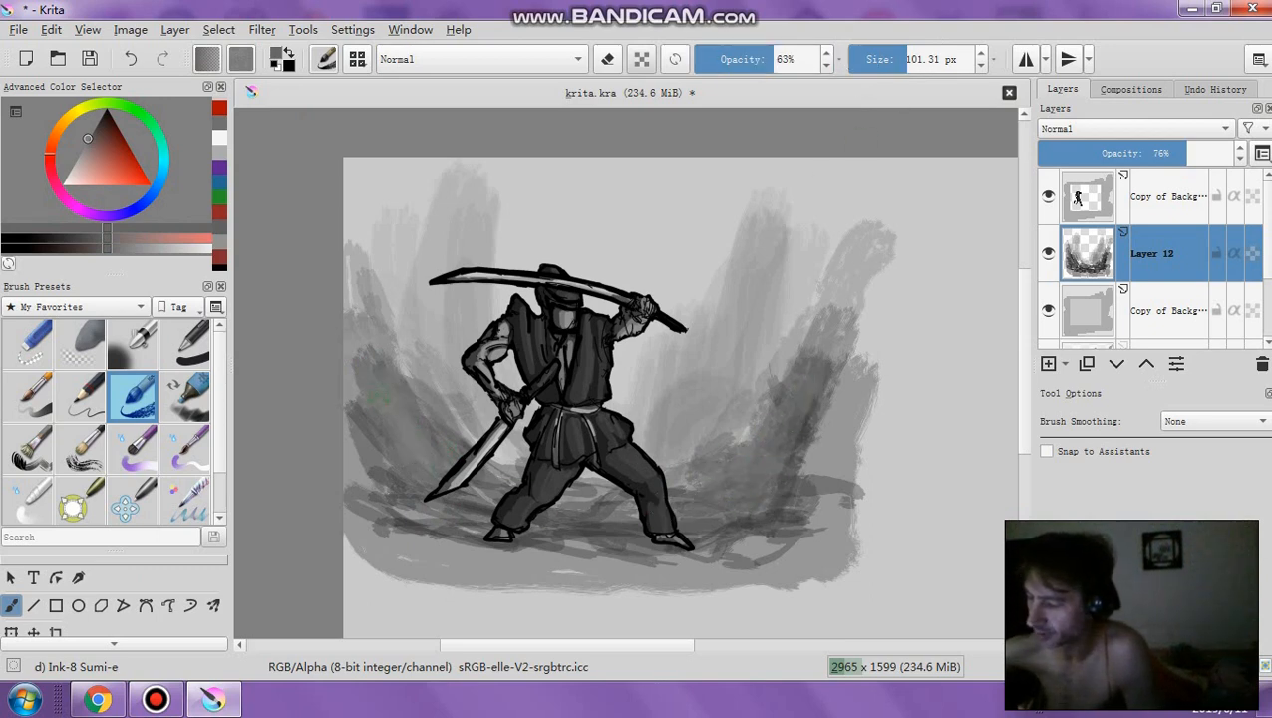
{"action": "mouse_move", "coordinate": [379, 397]}
{"action": "left_mouse_down"}
{"action": "mouse_move", "coordinate": [364, 329]}
{"action": "mouse_move", "coordinate": [508, 503]}
{"action": "mouse_move", "coordinate": [787, 429]}
{"action": "mouse_move", "coordinate": [757, 479]}
{"action": "mouse_move", "coordinate": [828, 398]}
{"action": "mouse_move", "coordinate": [397, 504]}
{"action": "left_mouse_up"}
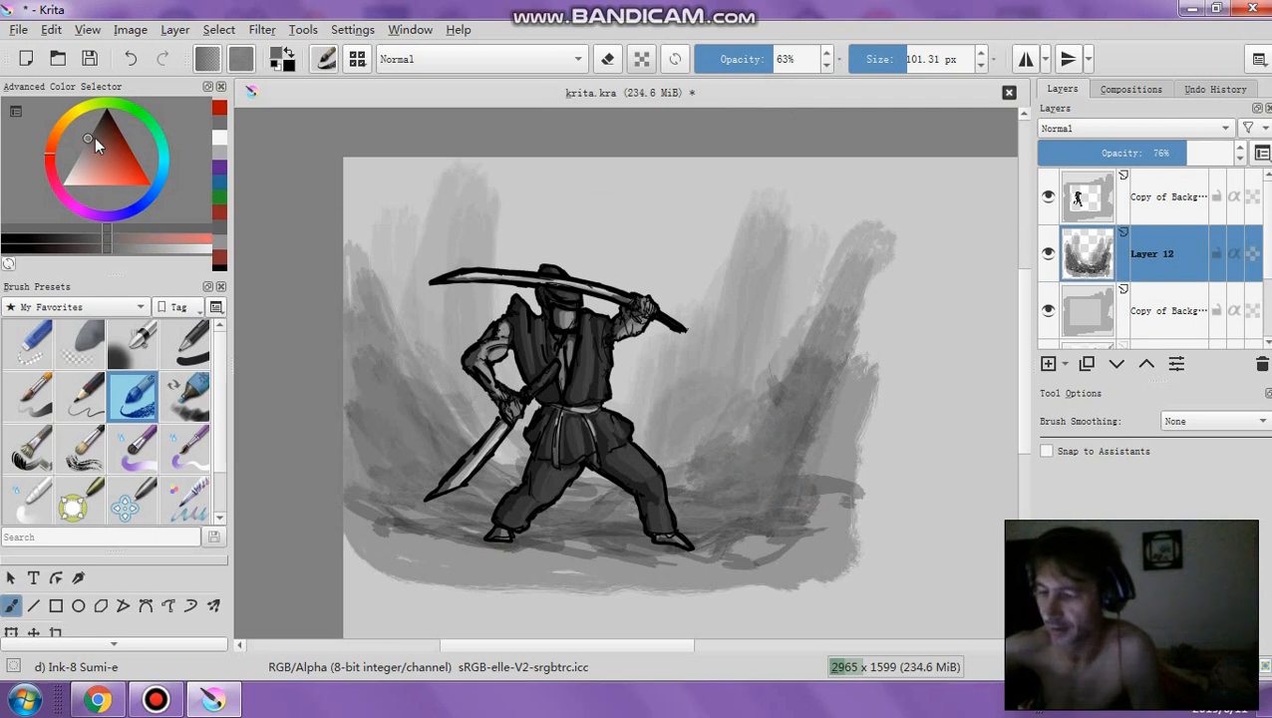
Darken the ground around the swordsman's feet and below the lowered sword with darker grey, raising the brush opacity to 82%
{"action": "left_click_drag", "start_coordinate": [94, 138], "coordinate": [96, 123]}
{"action": "left_click_drag", "start_coordinate": [475, 537], "coordinate": [628, 533]}
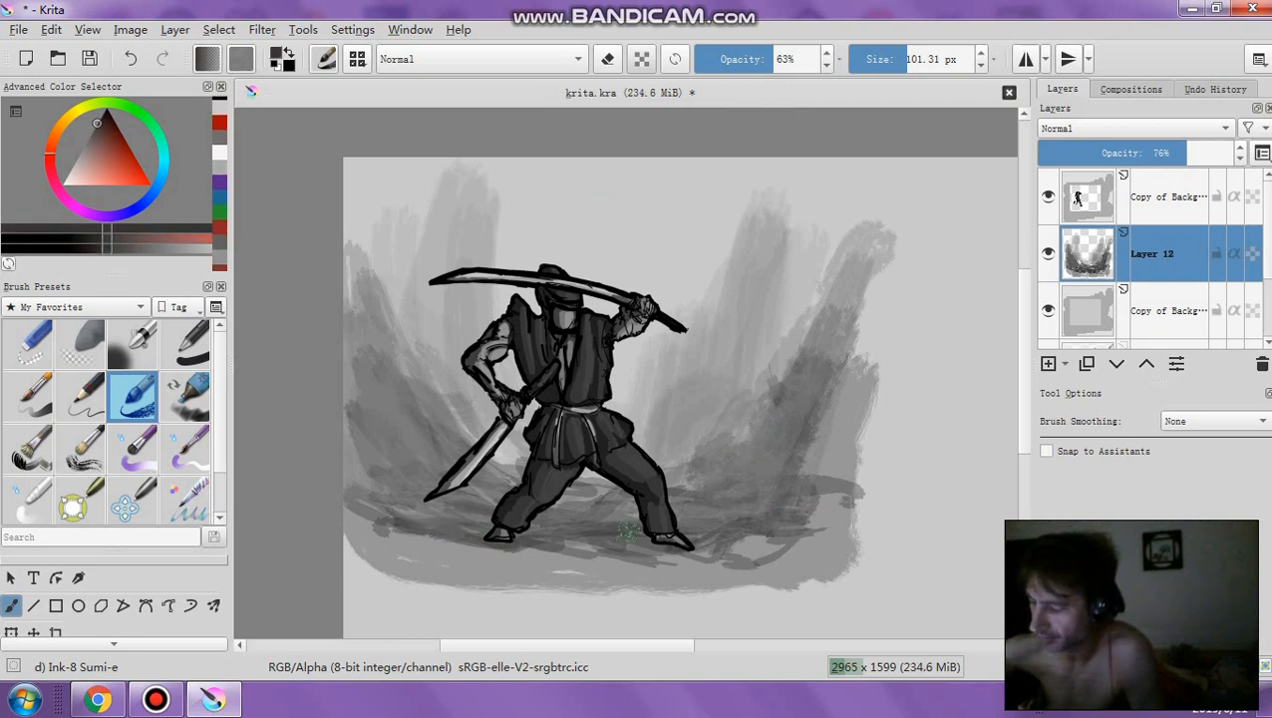
{"action": "left_click_drag", "start_coordinate": [395, 523], "coordinate": [586, 544]}
{"action": "left_click", "coordinate": [797, 61]}
{"action": "left_click_drag", "start_coordinate": [469, 528], "coordinate": [371, 520]}
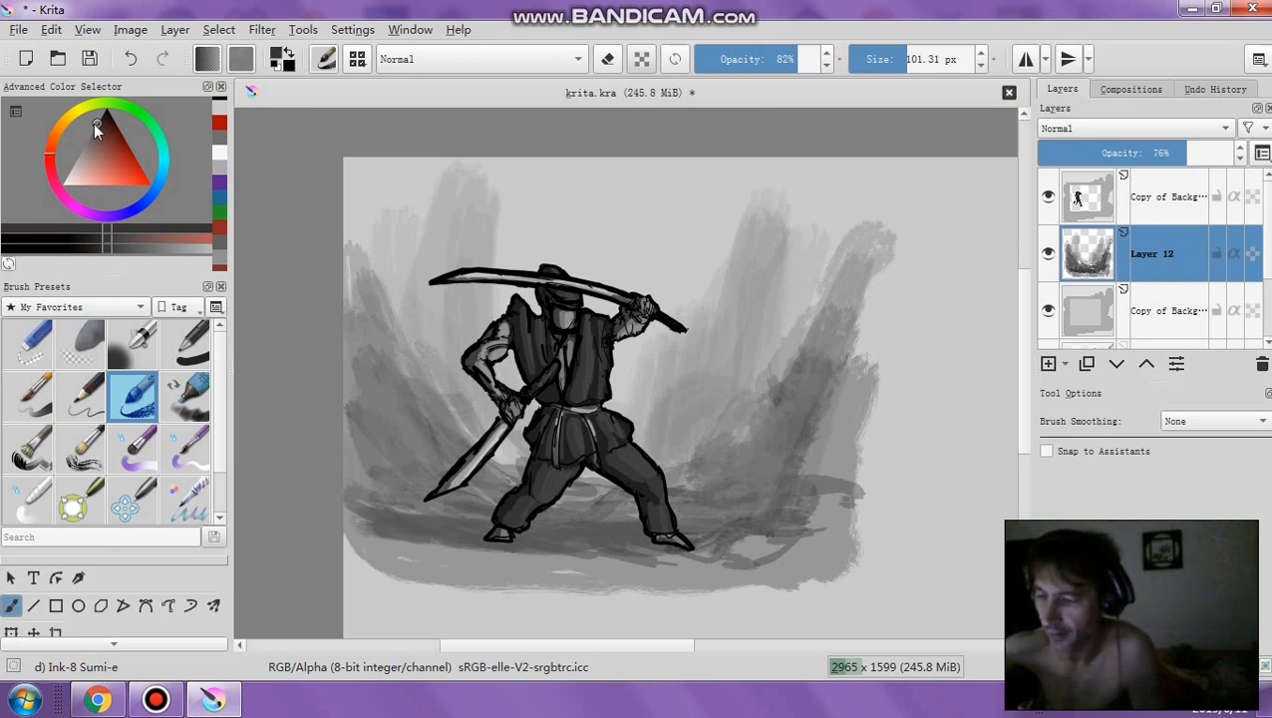
Darken the slope beside the lowered sword with long dark grey strokes running down to the ground
{"action": "left_click", "coordinate": [97, 123]}
{"action": "left_click_drag", "start_coordinate": [353, 376], "coordinate": [397, 504]}
{"action": "left_click_drag", "start_coordinate": [376, 391], "coordinate": [419, 491]}
{"action": "left_click_drag", "start_coordinate": [367, 272], "coordinate": [408, 442]}
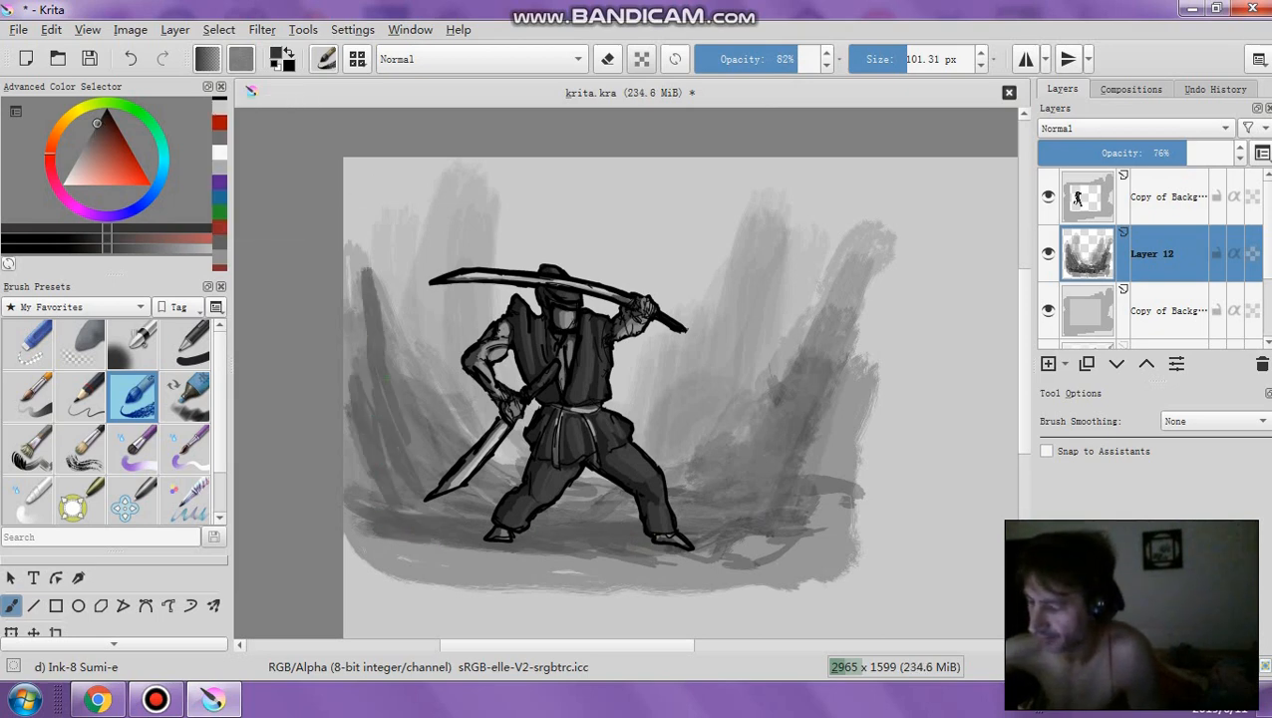
{"action": "mouse_move", "coordinate": [347, 305]}
{"action": "left_mouse_down"}
{"action": "mouse_move", "coordinate": [367, 417]}
{"action": "mouse_move", "coordinate": [474, 523]}
{"action": "left_mouse_up"}
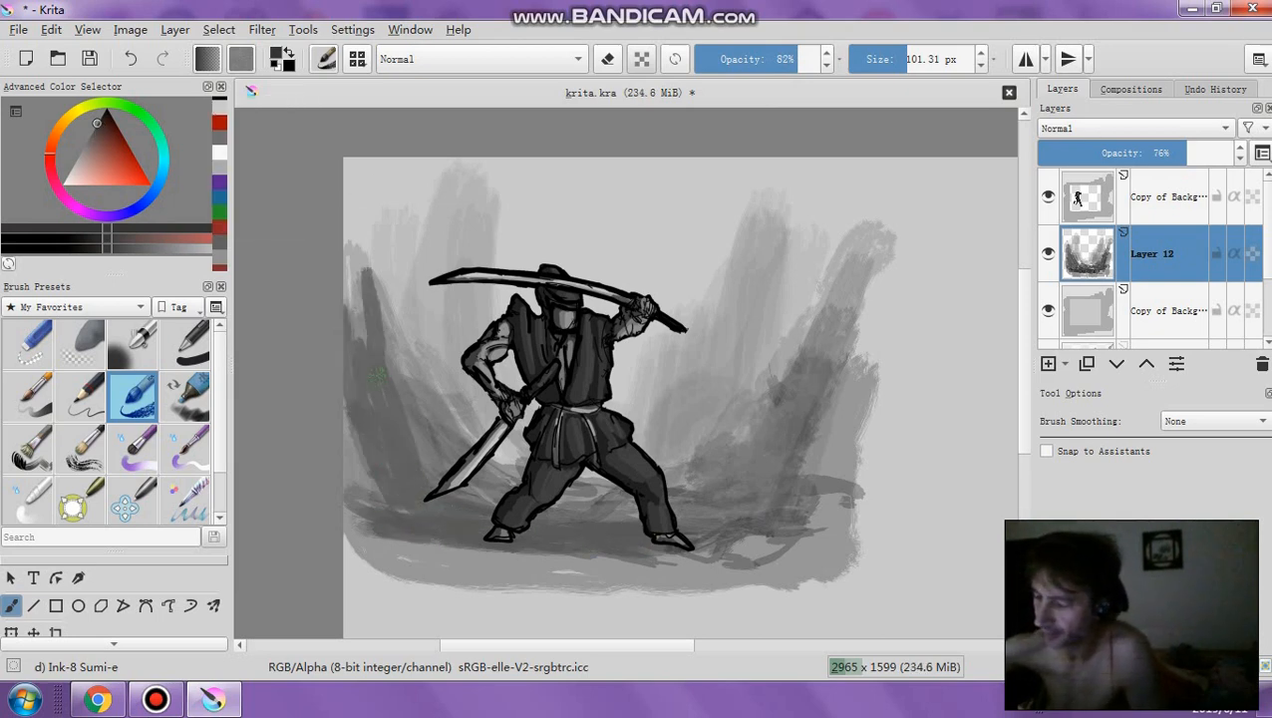
{"action": "mouse_move", "coordinate": [347, 294]}
{"action": "left_mouse_down"}
{"action": "mouse_move", "coordinate": [362, 339]}
{"action": "mouse_move", "coordinate": [361, 305]}
{"action": "left_mouse_up"}
{"action": "left_click_drag", "start_coordinate": [419, 457], "coordinate": [438, 477]}
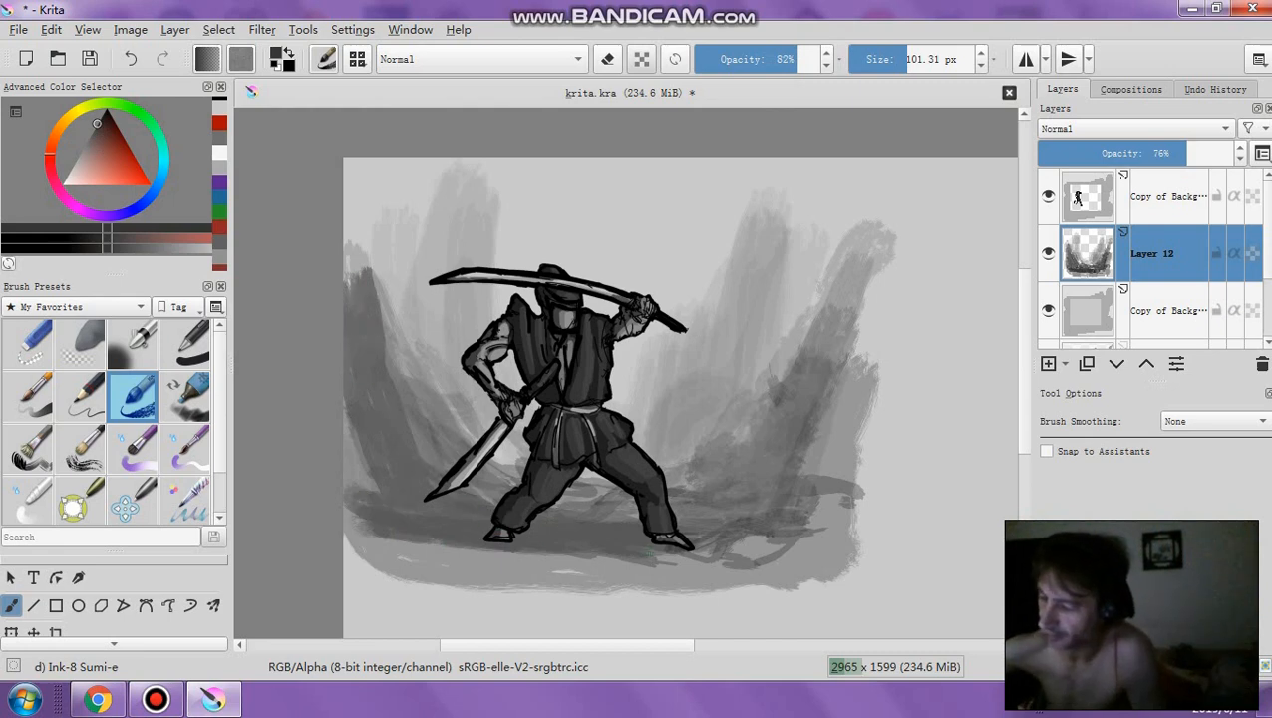
Deepen the shadows on the slope beside the lowered sword and on the ground beneath both feet with near-black strokes
{"action": "left_click", "coordinate": [106, 112]}
{"action": "mouse_move", "coordinate": [371, 329]}
{"action": "left_mouse_down"}
{"action": "mouse_move", "coordinate": [395, 437]}
{"action": "mouse_move", "coordinate": [379, 487]}
{"action": "mouse_move", "coordinate": [399, 468]}
{"action": "mouse_move", "coordinate": [538, 523]}
{"action": "left_mouse_up"}
{"action": "left_click_drag", "start_coordinate": [379, 474], "coordinate": [633, 558]}
{"action": "left_click_drag", "start_coordinate": [553, 523], "coordinate": [635, 554]}
{"action": "left_click_drag", "start_coordinate": [513, 544], "coordinate": [636, 570]}
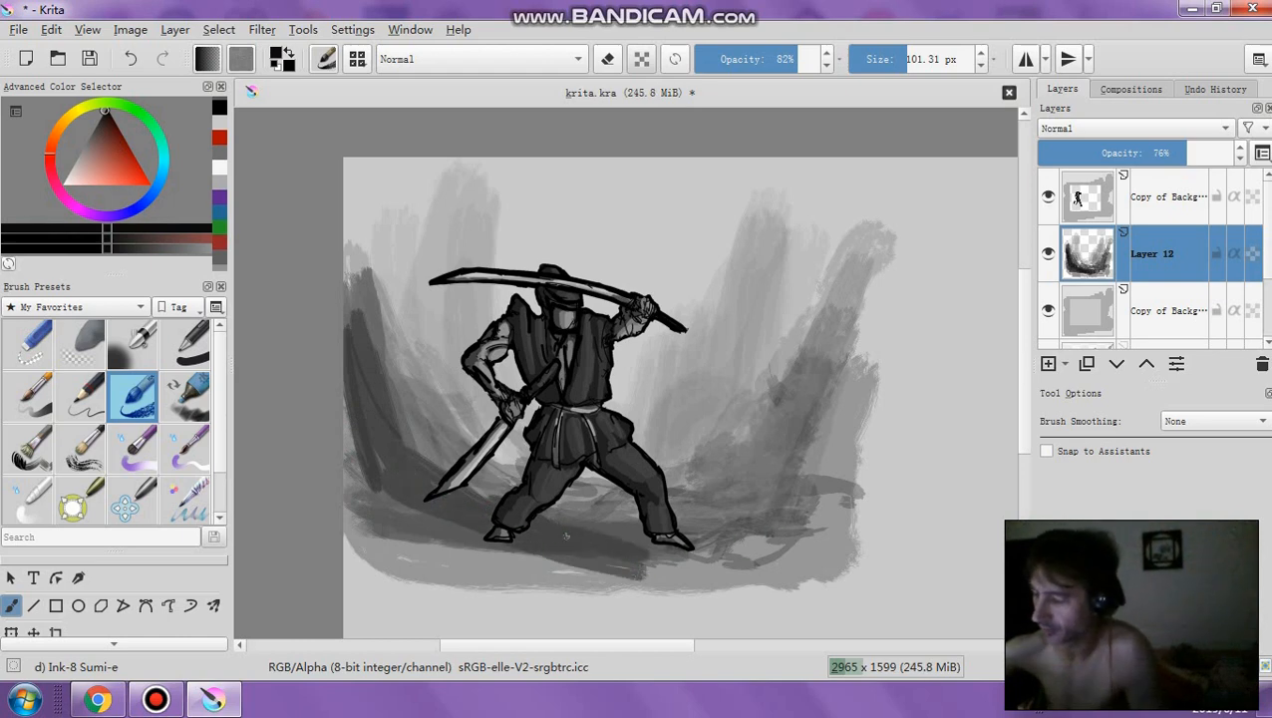
{"action": "mouse_move", "coordinate": [565, 536]}
{"action": "left_mouse_down"}
{"action": "mouse_move", "coordinate": [678, 563]}
{"action": "mouse_move", "coordinate": [444, 538]}
{"action": "mouse_move", "coordinate": [349, 483]}
{"action": "left_mouse_up"}
{"action": "left_click_drag", "start_coordinate": [663, 538], "coordinate": [693, 554]}
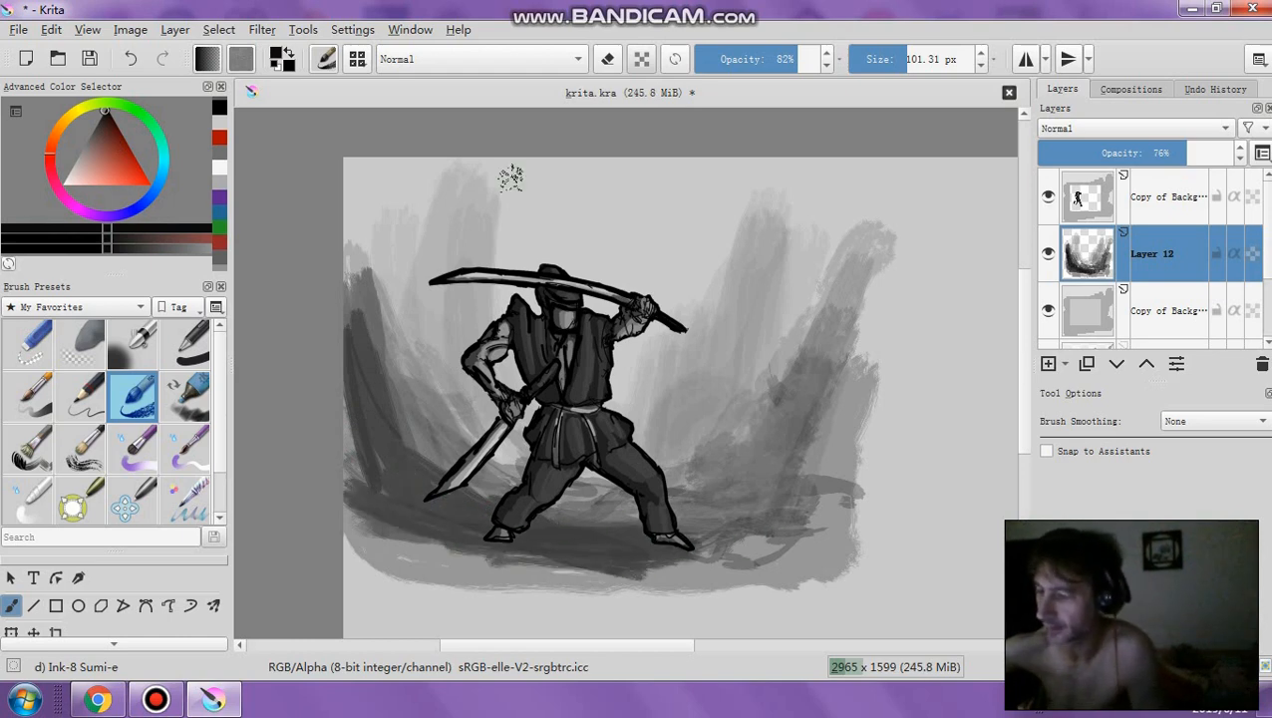
Lighten the ground shadow beneath the swordsman's feet with the 101.31 px eraser at 45% opacity, and reduce the eraser opacity to 12%
{"action": "left_click", "coordinate": [607, 59]}
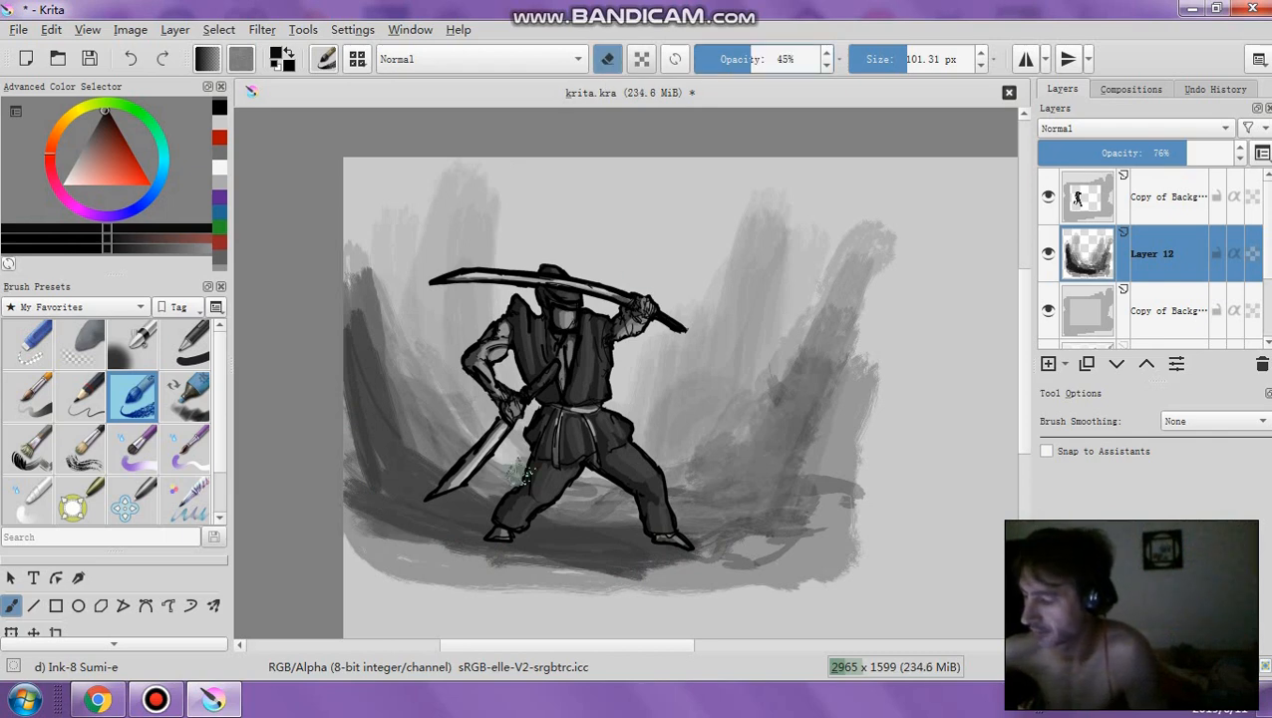
{"action": "left_click_drag", "start_coordinate": [439, 533], "coordinate": [578, 558]}
{"action": "left_click_drag", "start_coordinate": [483, 548], "coordinate": [599, 568]}
{"action": "left_click_drag", "start_coordinate": [394, 528], "coordinate": [663, 573]}
{"action": "mouse_move", "coordinate": [508, 549]}
{"action": "left_mouse_down"}
{"action": "mouse_move", "coordinate": [359, 526]}
{"action": "mouse_move", "coordinate": [613, 567]}
{"action": "mouse_move", "coordinate": [399, 528]}
{"action": "left_mouse_up"}
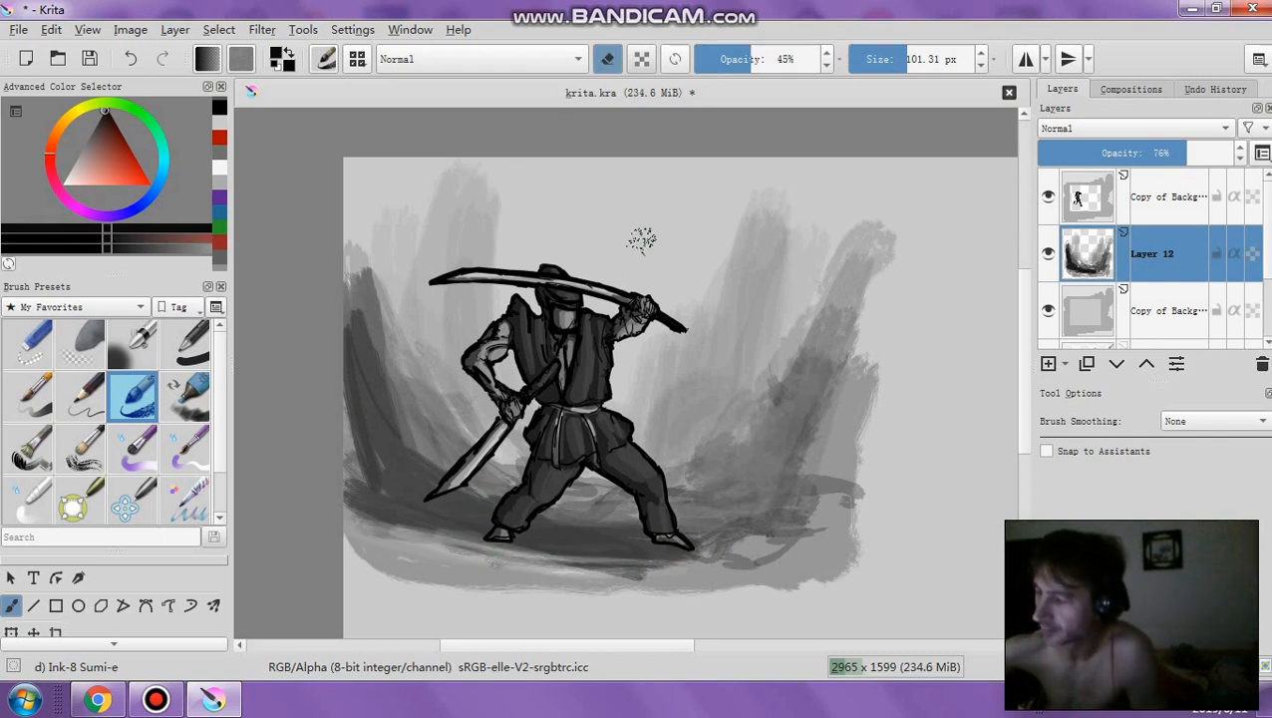
{"action": "left_click", "coordinate": [711, 59]}
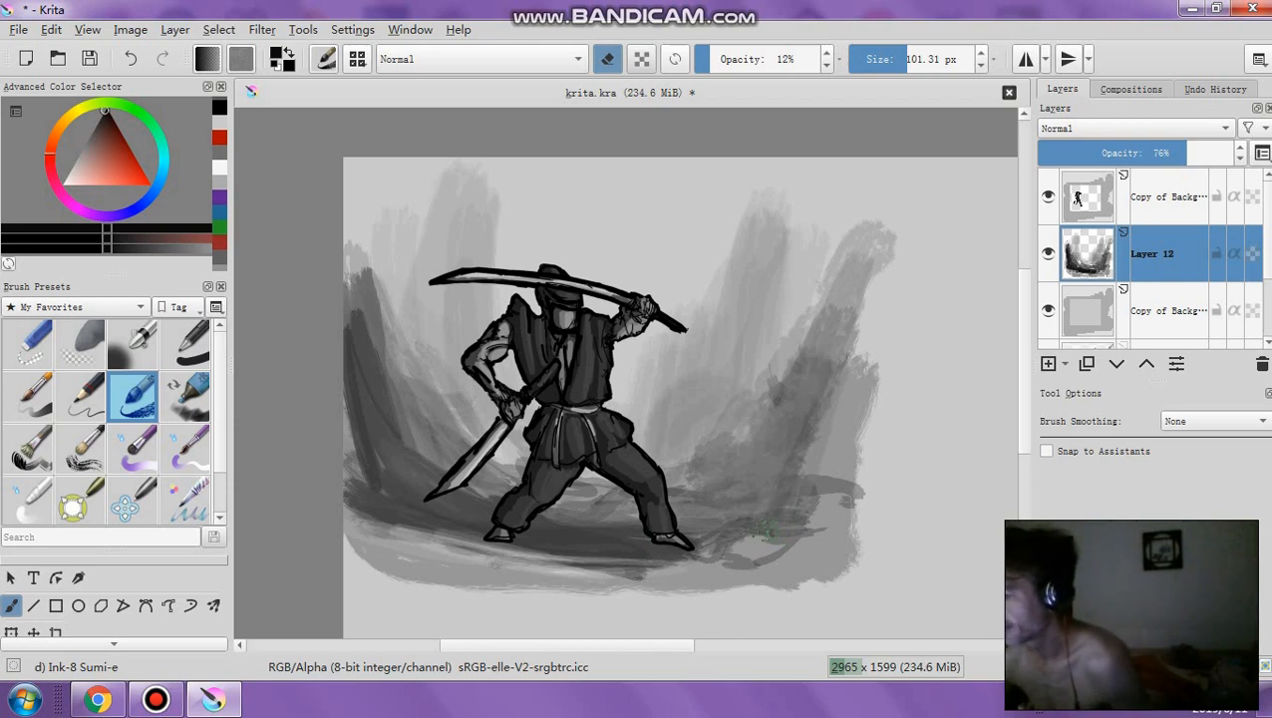
Set Layer 12's opacity to 63% and darken the plain grey background layer with a Levels filter, output white level 197
{"action": "left_click", "coordinate": [1162, 151]}
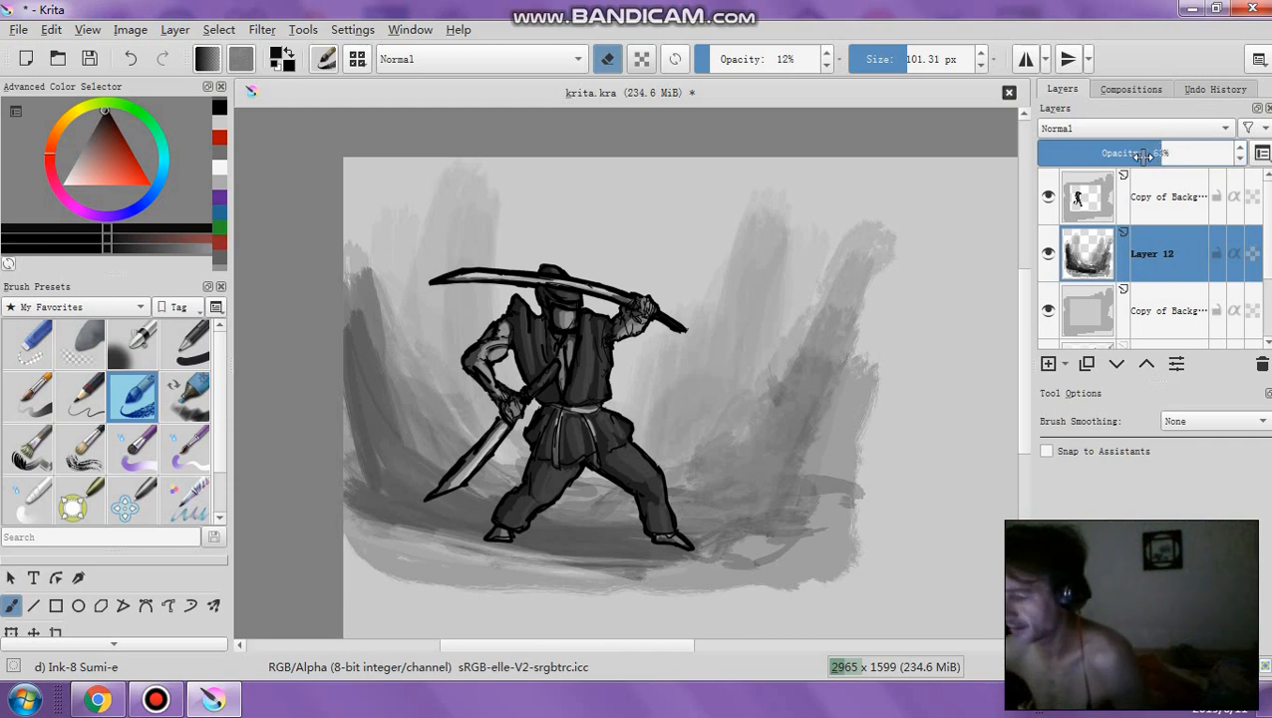
{"action": "left_click", "coordinate": [1160, 319]}
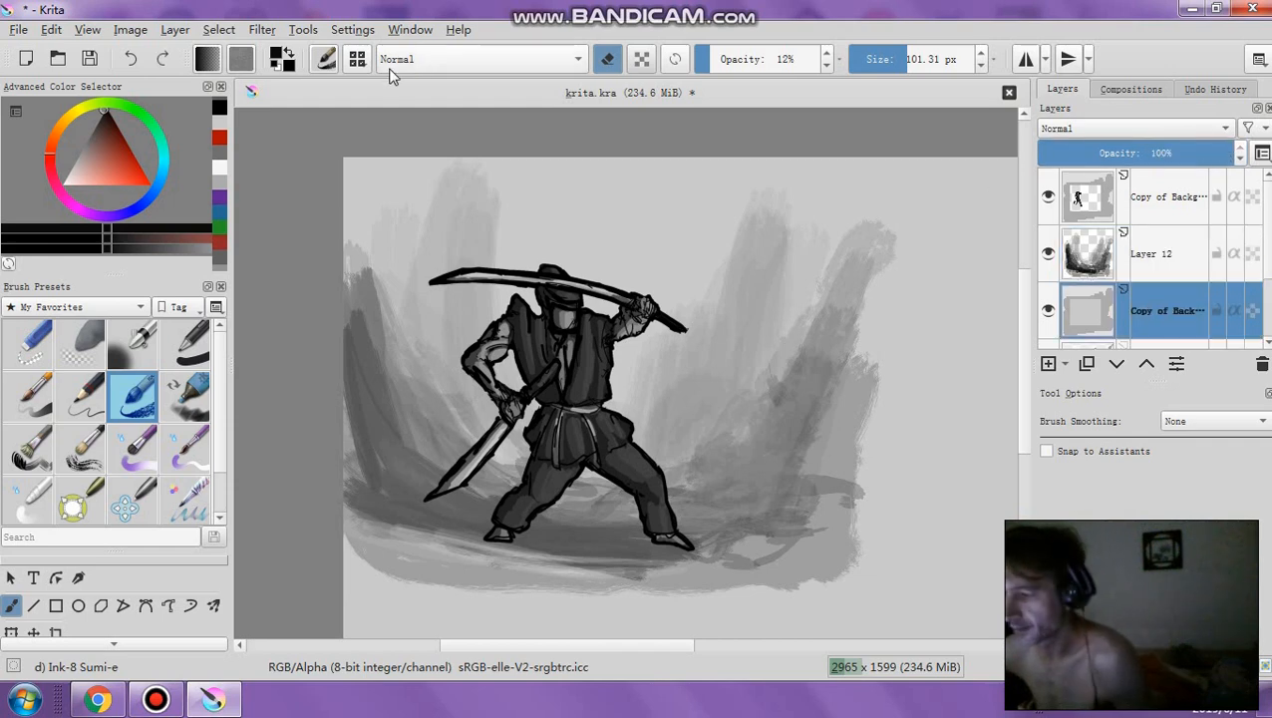
{"action": "left_click", "coordinate": [262, 31]}
{"action": "mouse_move", "coordinate": [398, 77]}
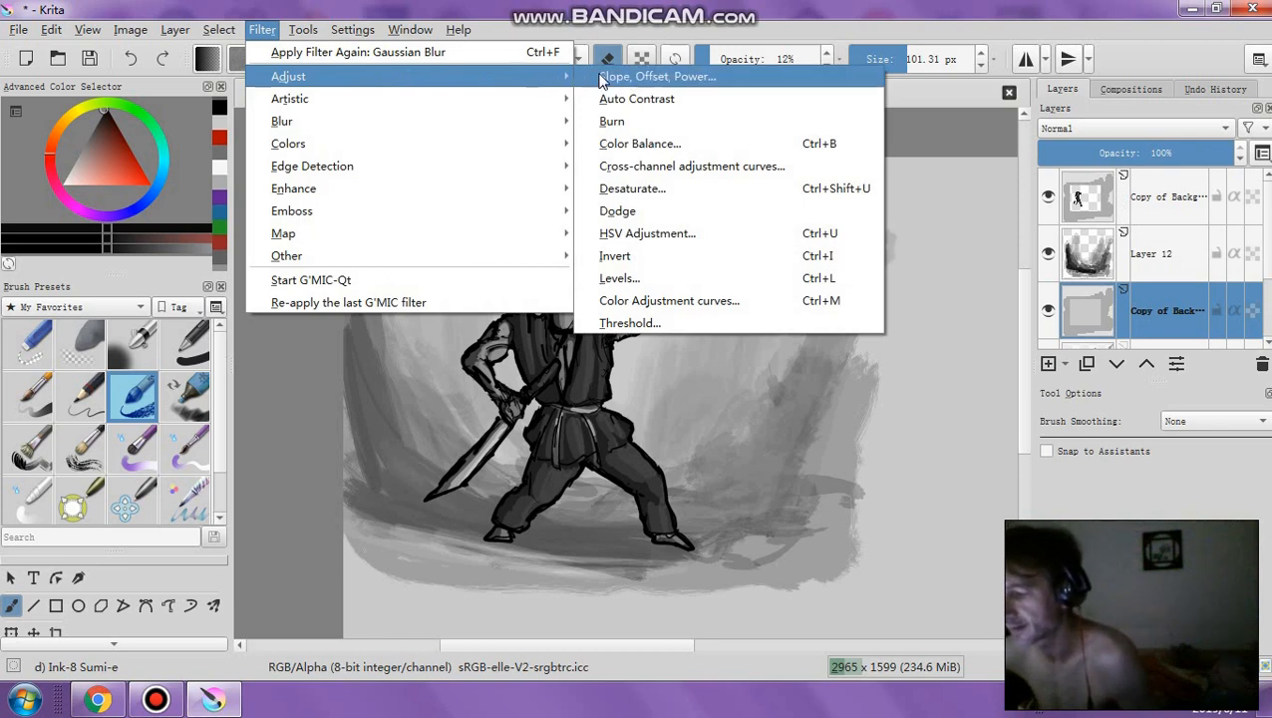
{"action": "left_click", "coordinate": [612, 278]}
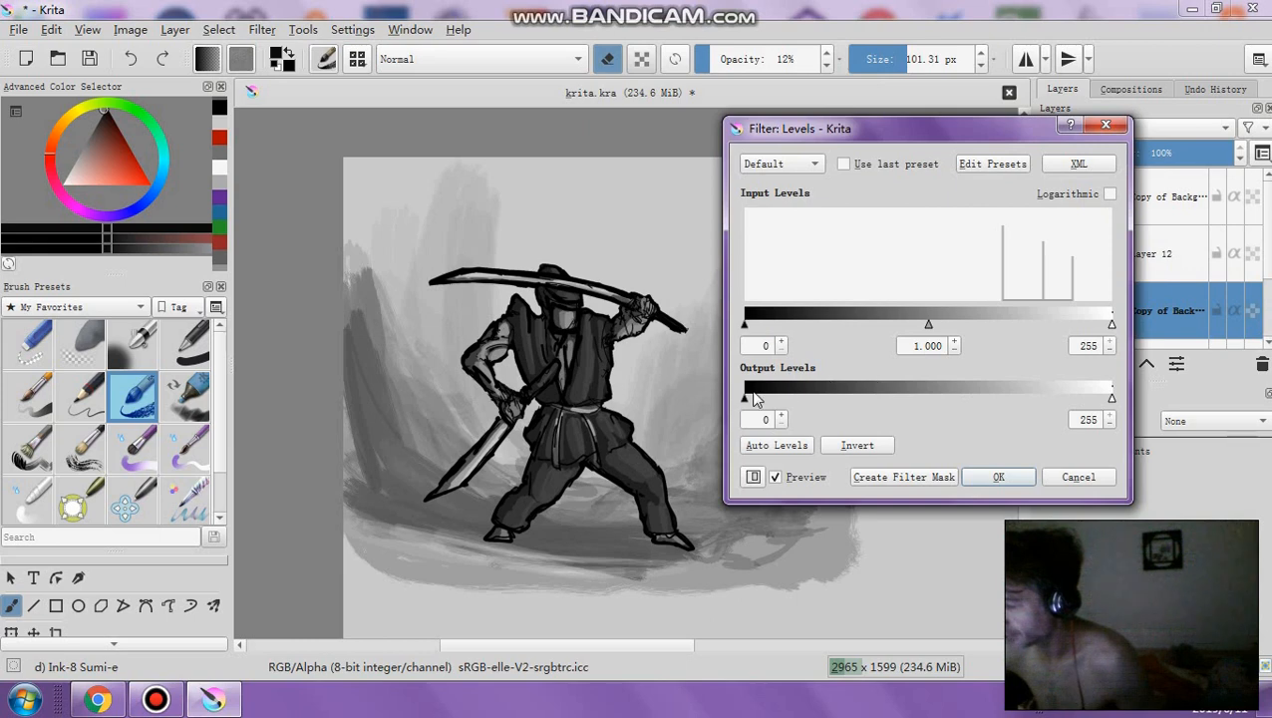
{"action": "mouse_move", "coordinate": [746, 396]}
{"action": "left_mouse_down"}
{"action": "mouse_move", "coordinate": [910, 399]}
{"action": "mouse_move", "coordinate": [744, 399]}
{"action": "left_mouse_up"}
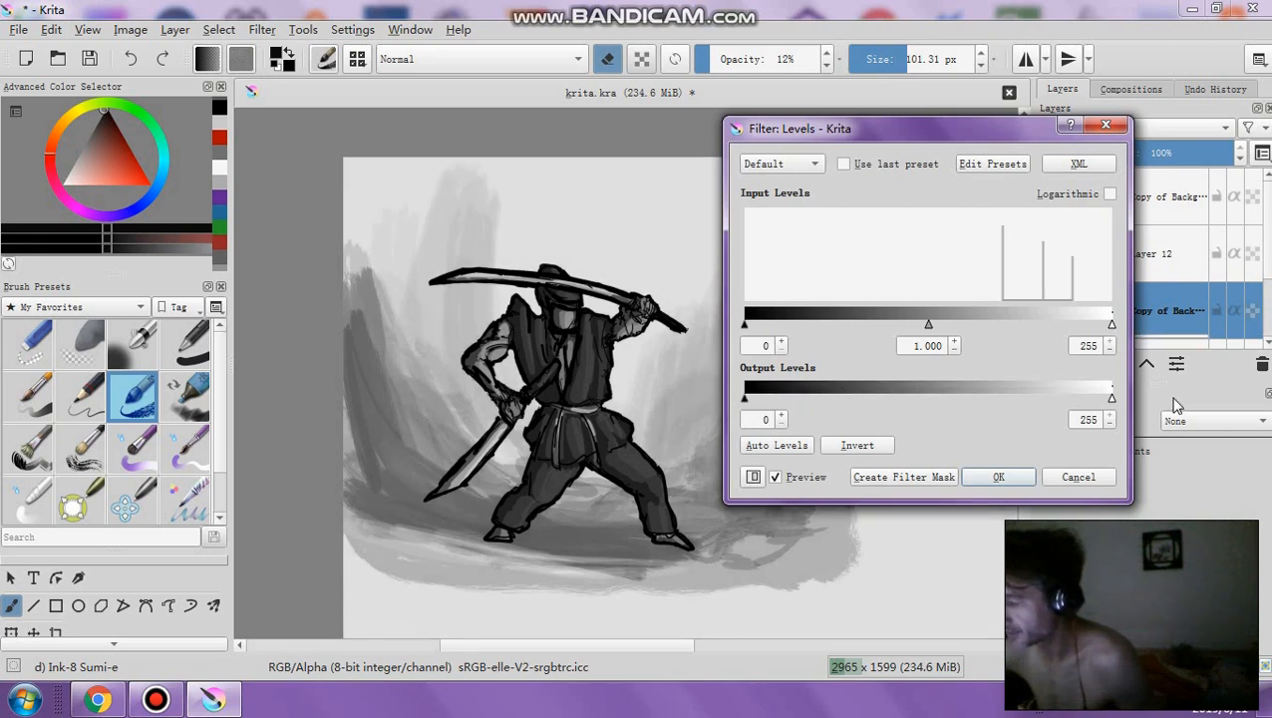
{"action": "left_click_drag", "start_coordinate": [1111, 396], "coordinate": [1027, 397]}
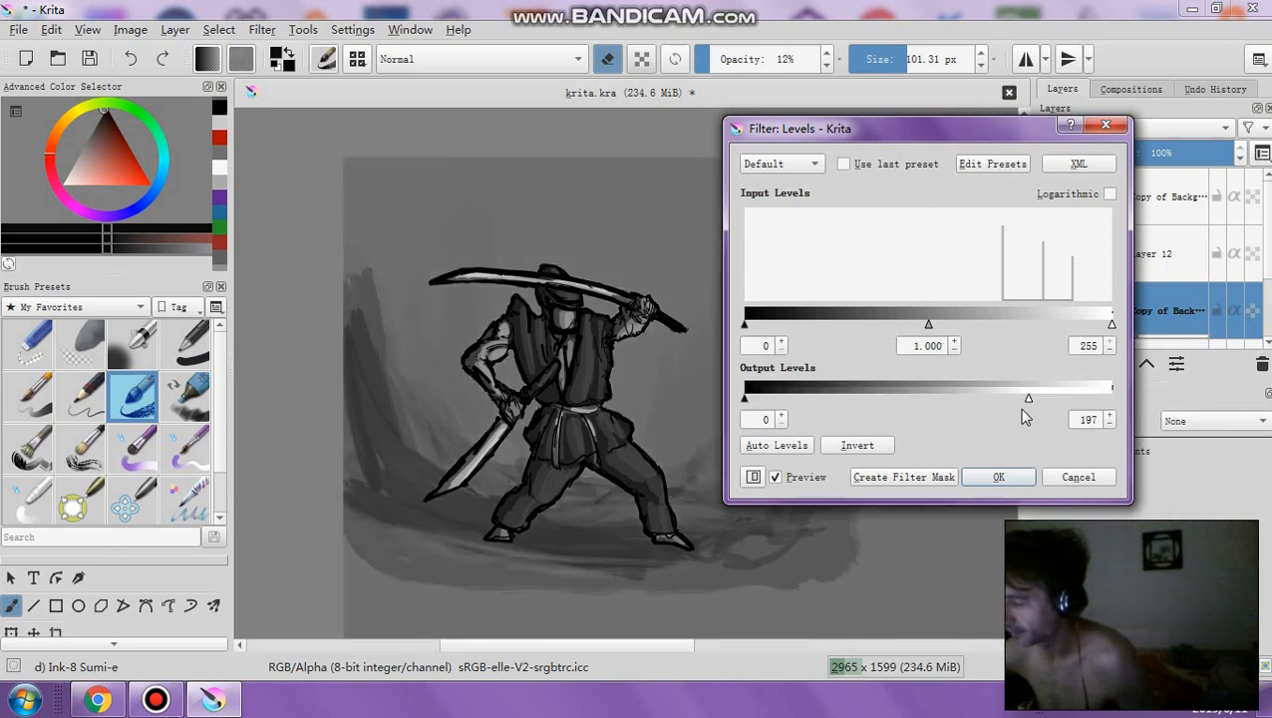
{"action": "left_click", "coordinate": [998, 476]}
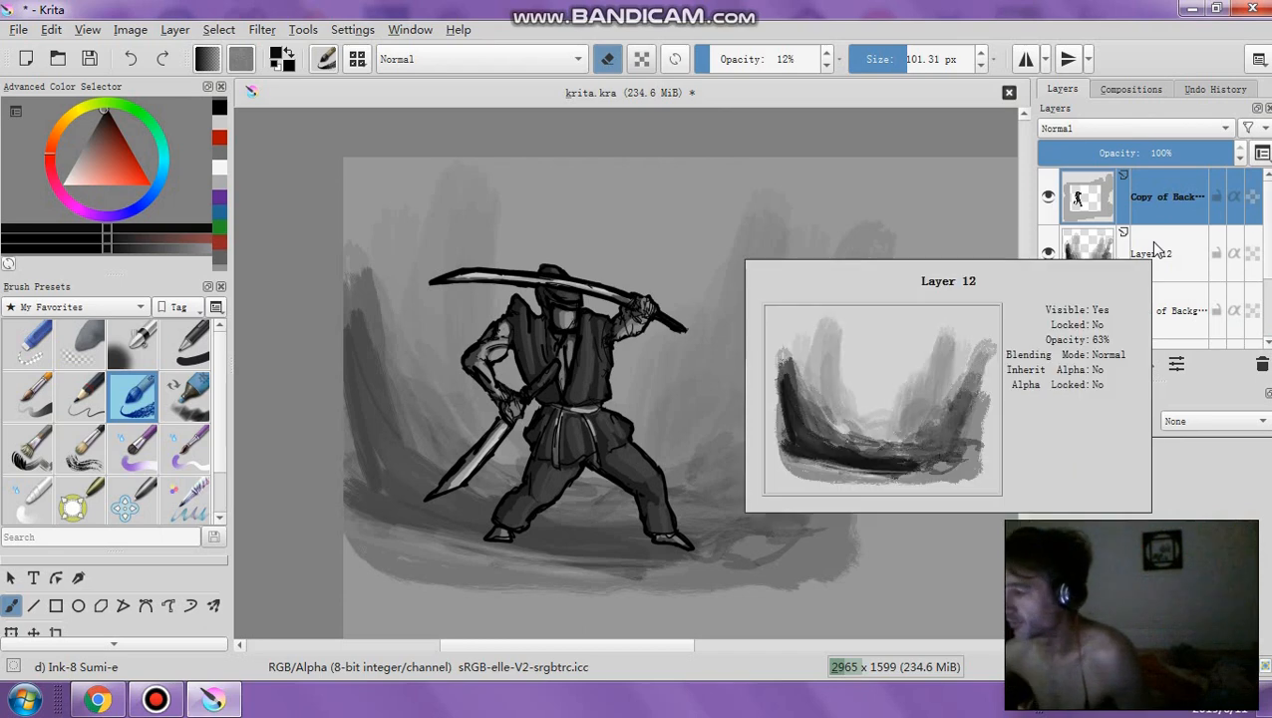
Merge the swordsman layer with the painted ground and slopes layer directly below it
{"action": "right_click", "coordinate": [1189, 198]}
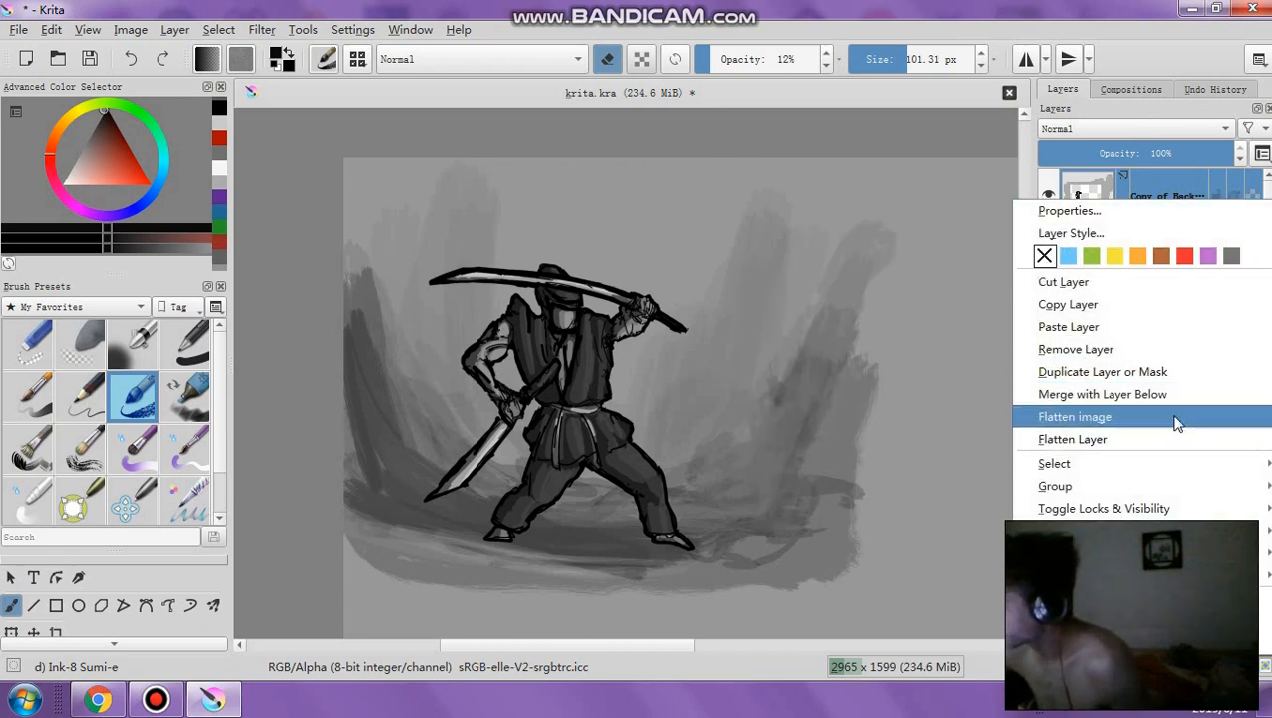
{"action": "key", "text": "Escape"}
{"action": "key", "text": "ctrl+e"}
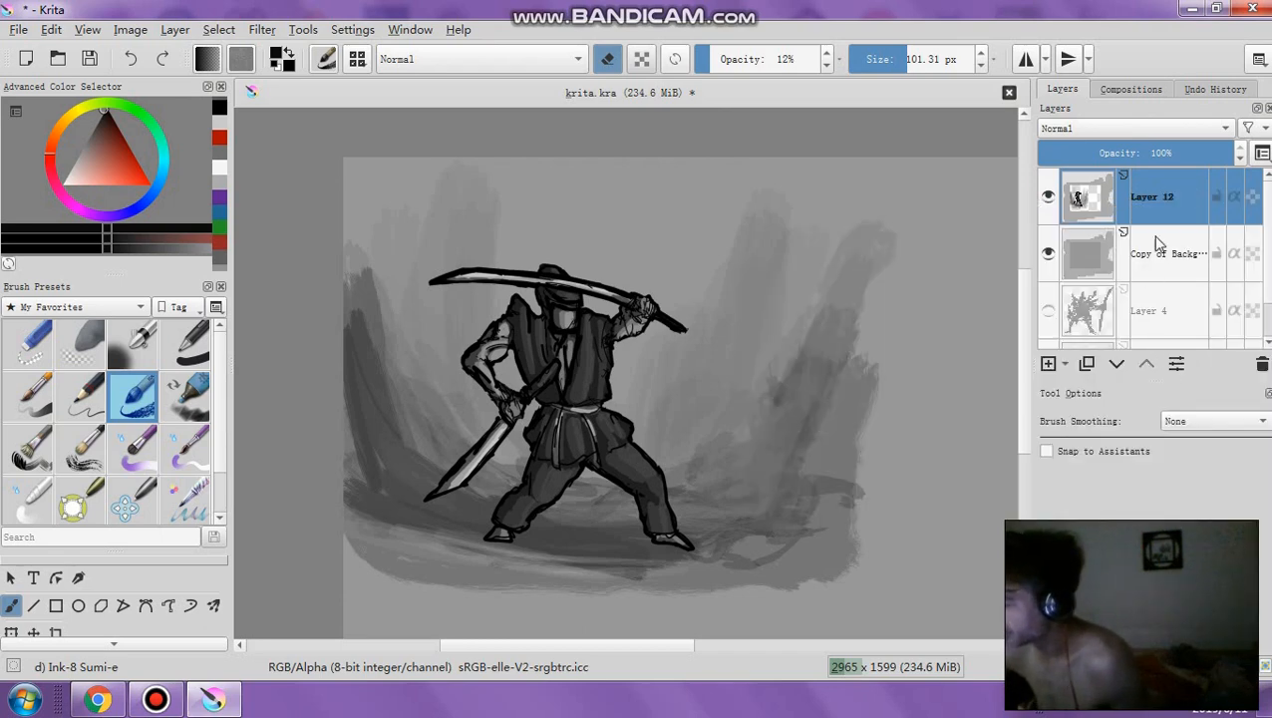
Try merging the combined swordsman and slopes layer into the plain grey background layer, and undo the merge
{"action": "right_click", "coordinate": [1158, 199]}
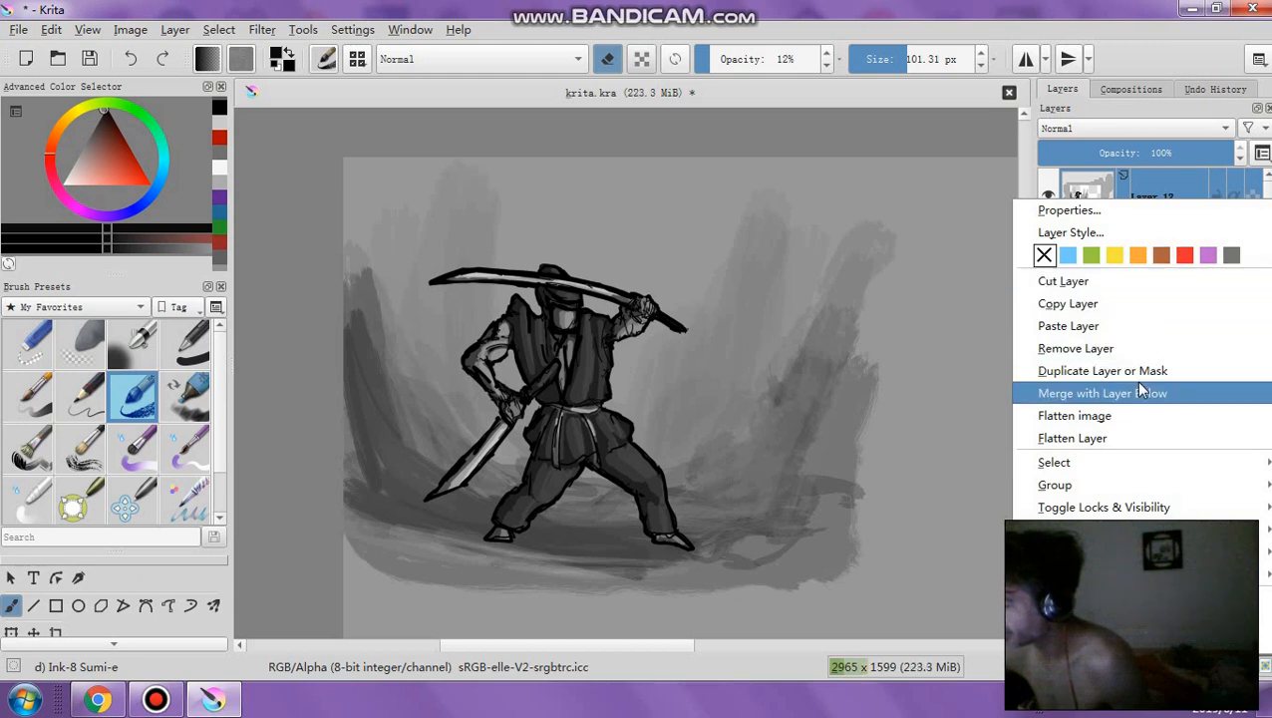
{"action": "left_click", "coordinate": [1141, 391]}
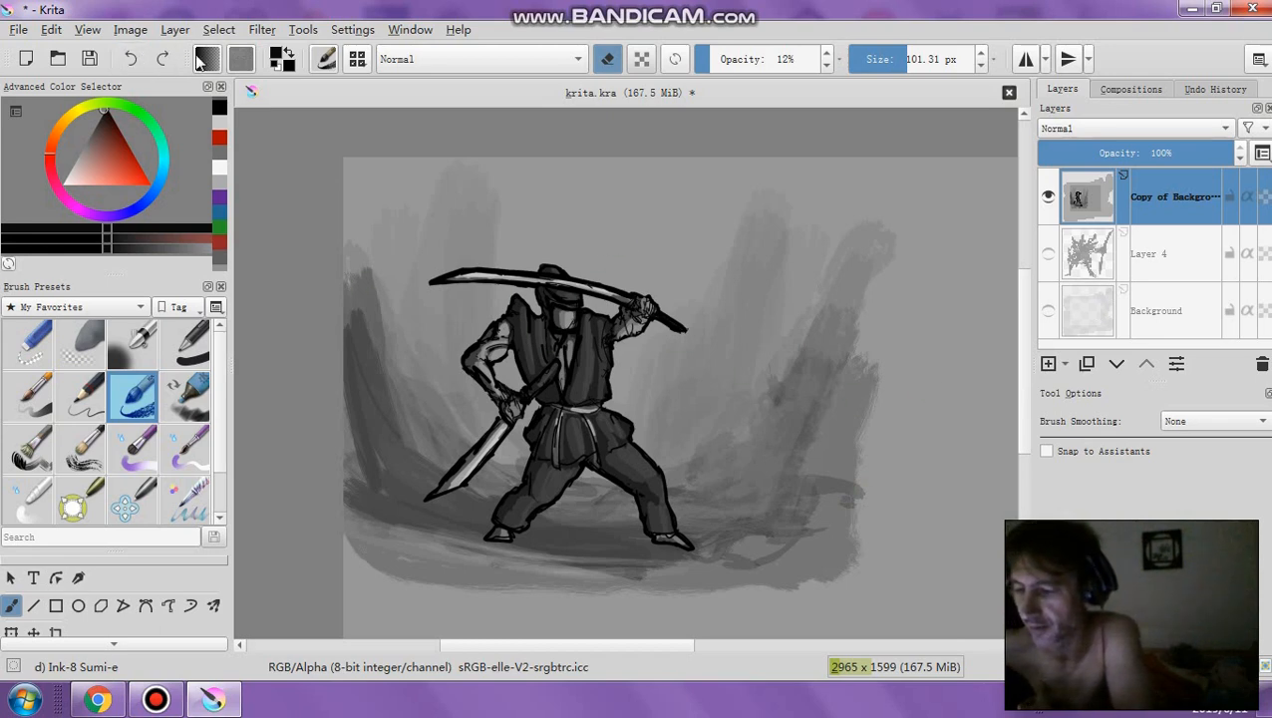
{"action": "key", "text": "Insert"}
Airbrush a soft white glow behind the swordsman's raised sword on the plain background layer, using Airbrush Soft at 600 px
{"action": "left_click", "coordinate": [1134, 261]}
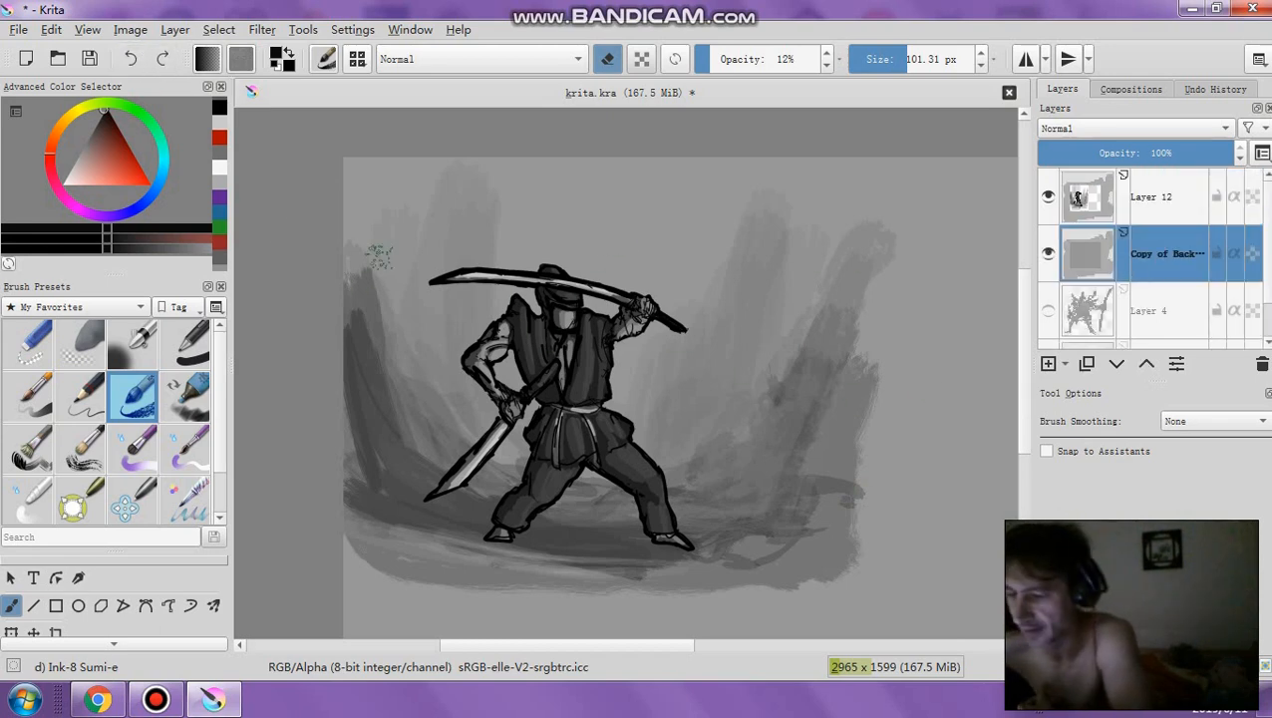
{"action": "left_click", "coordinate": [62, 184]}
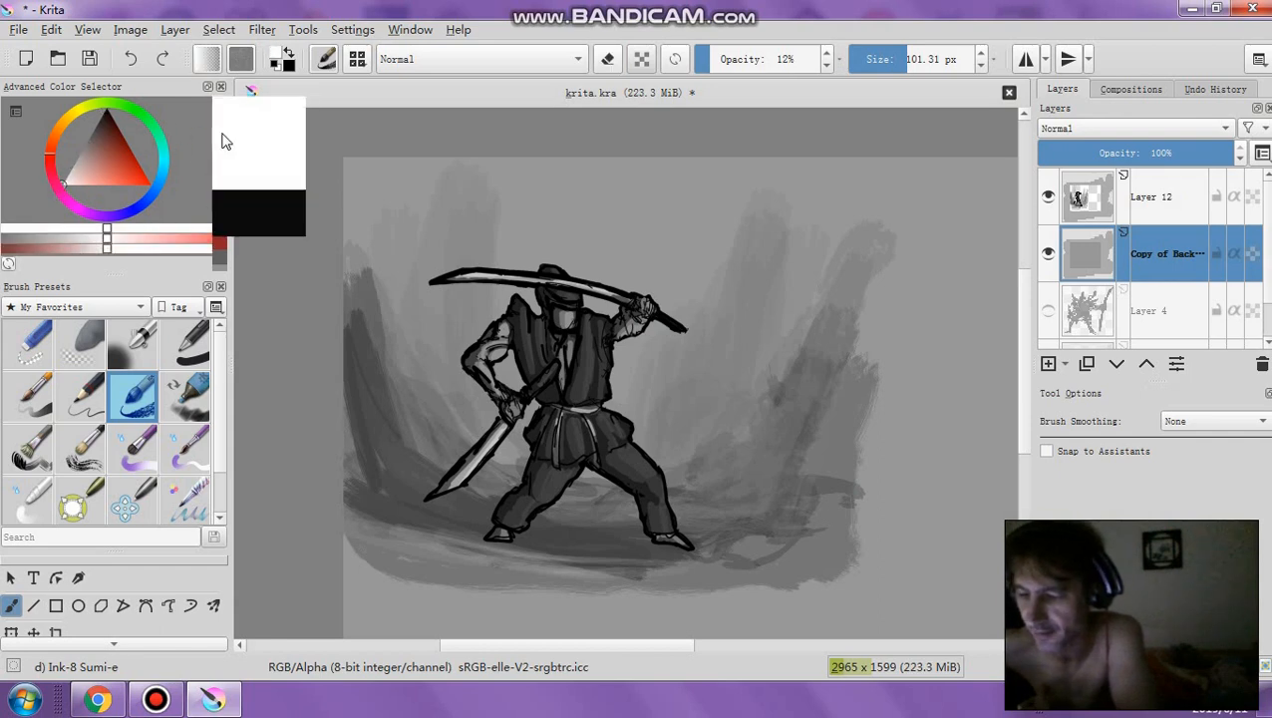
{"action": "left_click", "coordinate": [122, 345]}
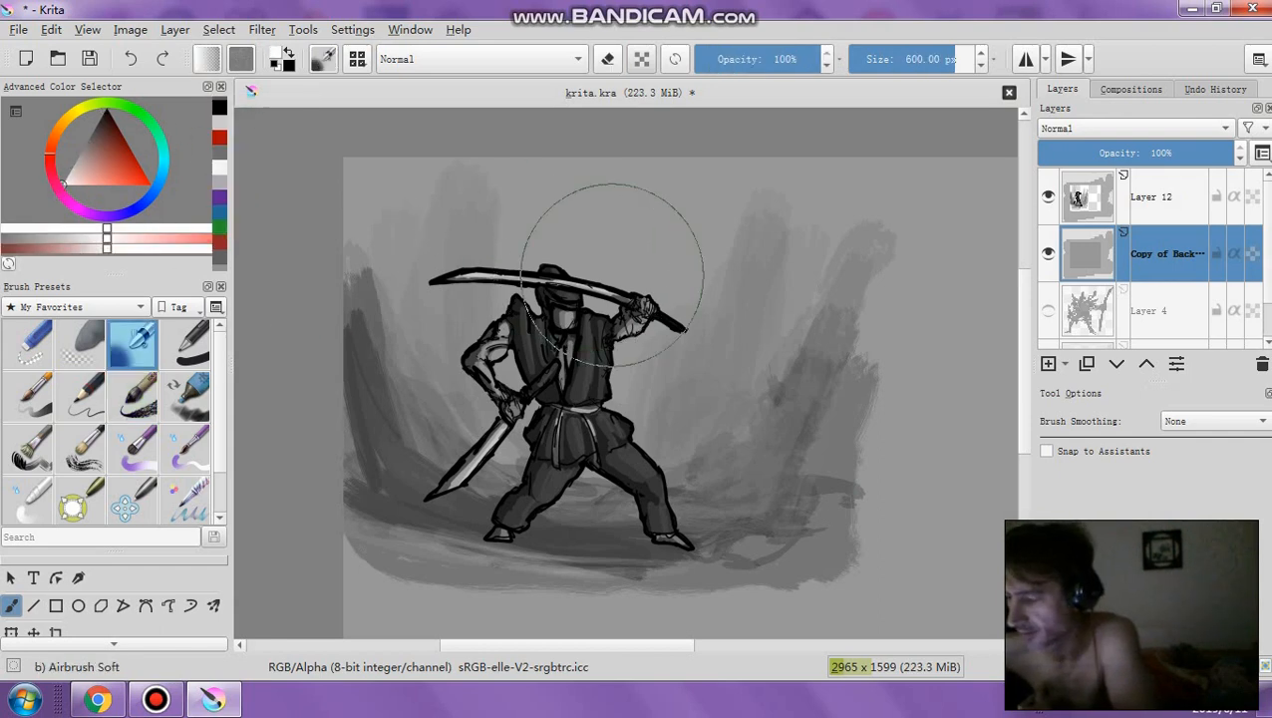
{"action": "left_click_drag", "start_coordinate": [534, 221], "coordinate": [648, 215]}
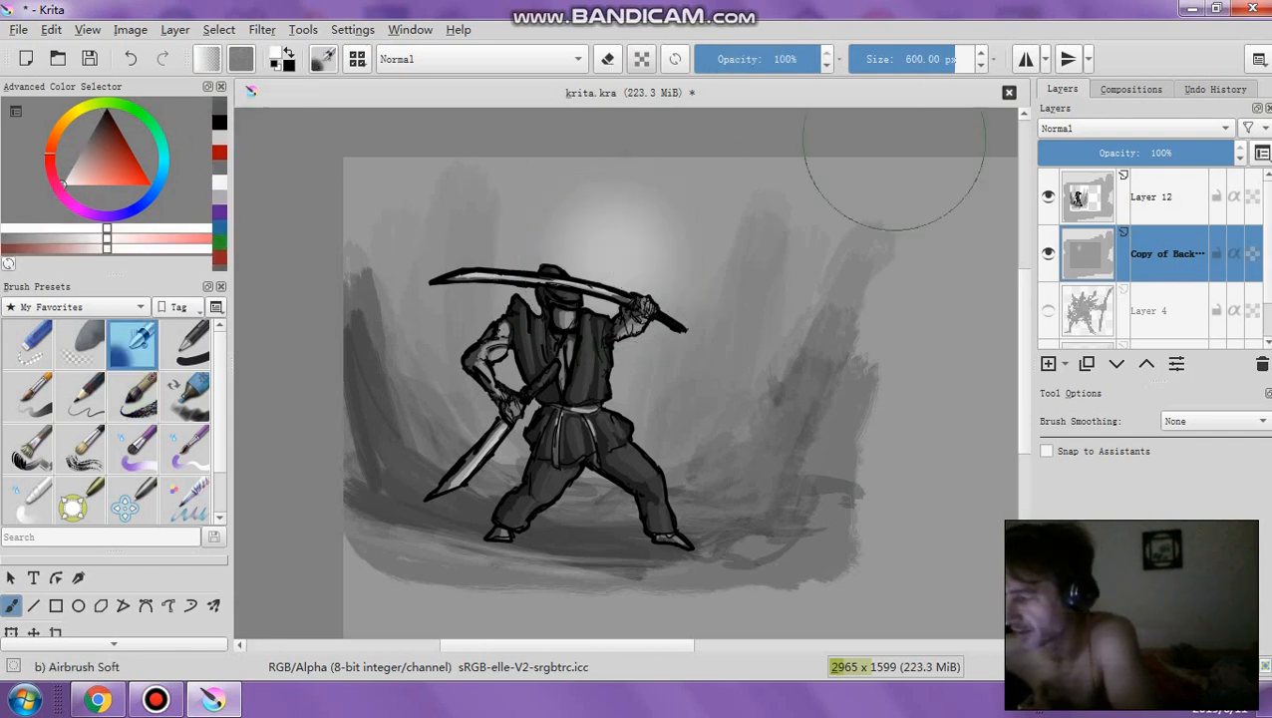
Paint a bright white disc inside the glow just above the swordsman's head with the soft airbrush at 158.65 px
{"action": "left_click", "coordinate": [917, 60]}
{"action": "left_click_drag", "start_coordinate": [575, 256], "coordinate": [608, 250]}
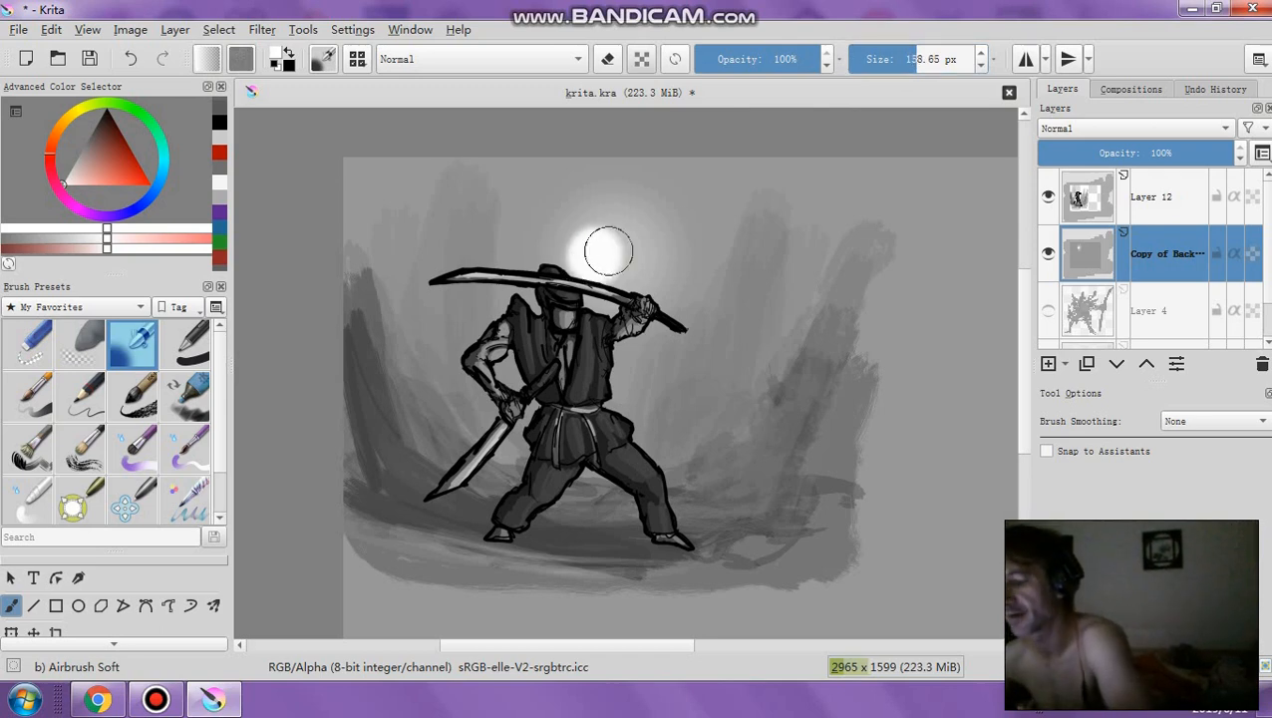
{"action": "left_click", "coordinate": [868, 221]}
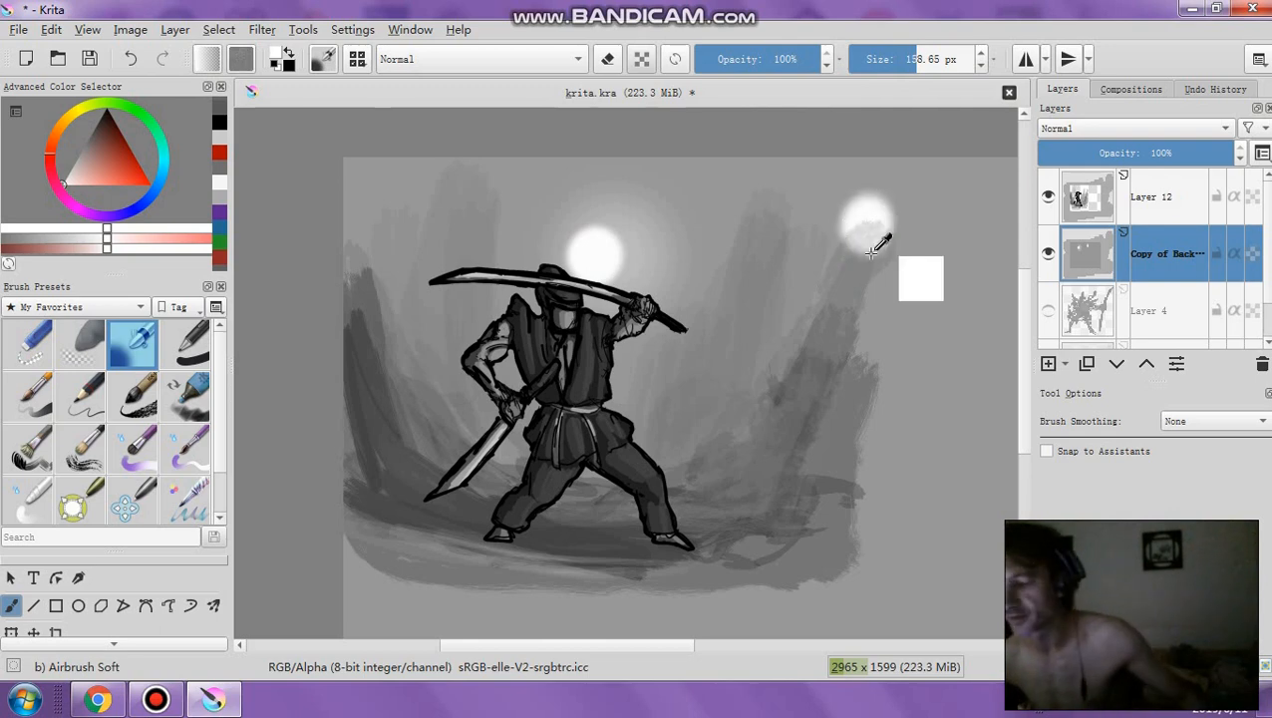
{"action": "key", "text": "ctrl+z"}
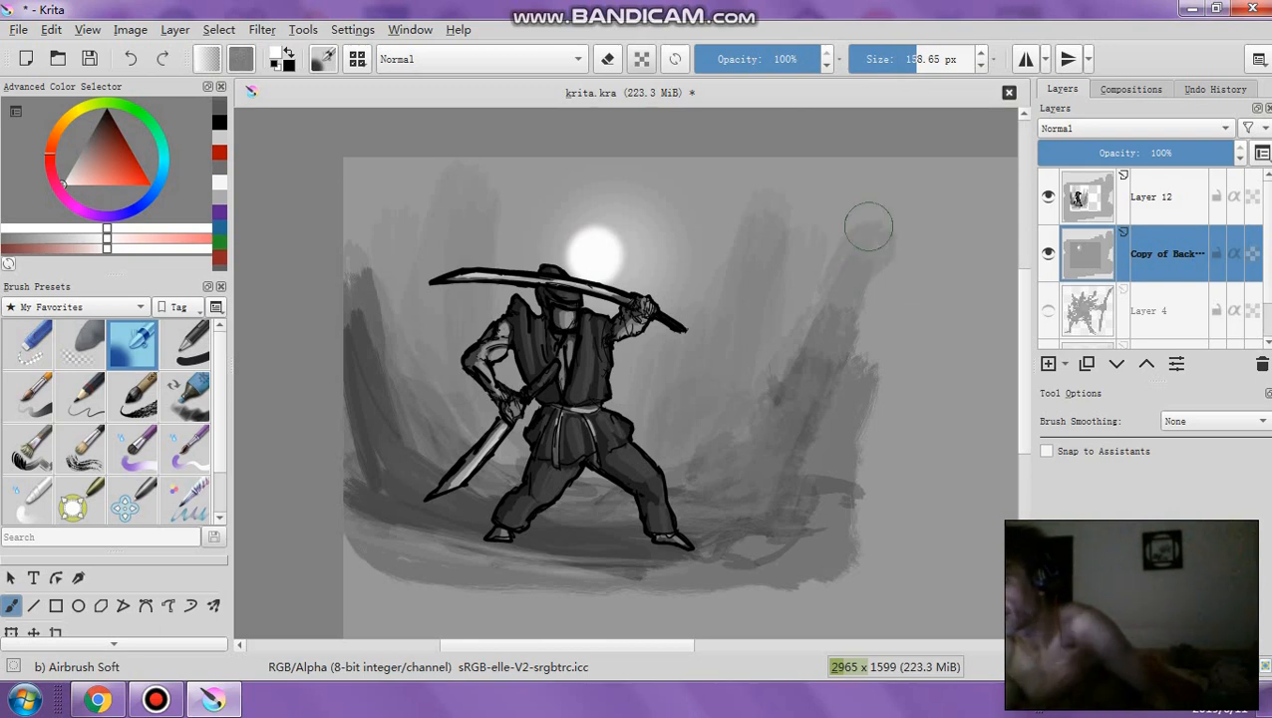
On a new layer at 14% opacity, airbrush a broad 1,000 px white glow around the disc and place it above the swordsman layer
{"action": "left_click", "coordinate": [1049, 364]}
{"action": "left_click", "coordinate": [1067, 150]}
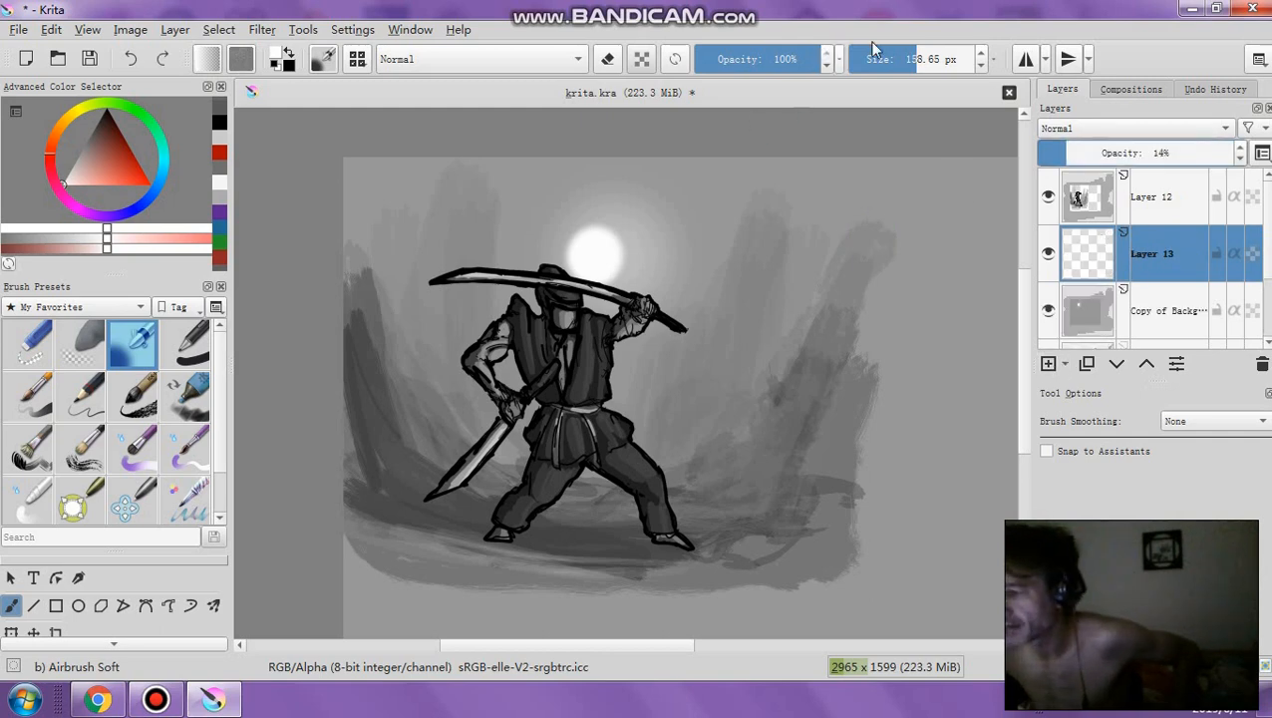
{"action": "left_click_drag", "start_coordinate": [837, 59], "coordinate": [1000, 59]}
{"action": "mouse_move", "coordinate": [580, 272]}
{"action": "left_mouse_down"}
{"action": "mouse_move", "coordinate": [582, 286]}
{"action": "mouse_move", "coordinate": [606, 261]}
{"action": "mouse_move", "coordinate": [576, 254]}
{"action": "left_mouse_up"}
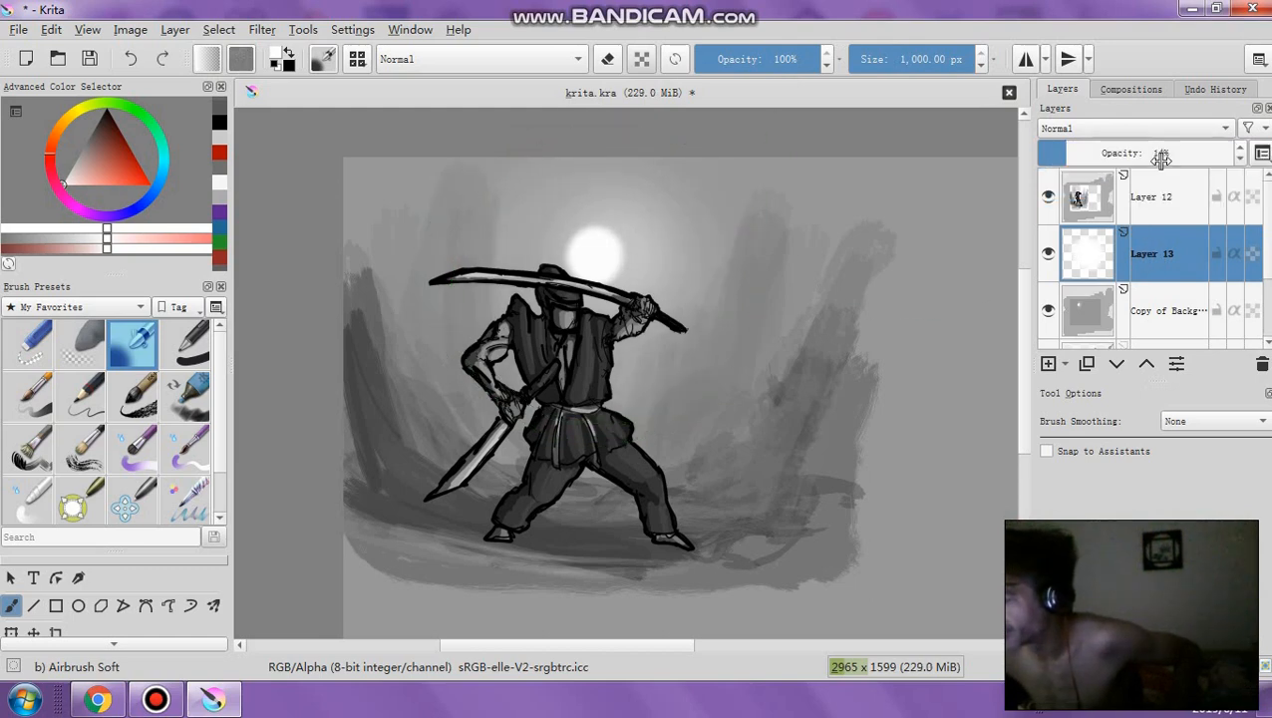
{"action": "left_click_drag", "start_coordinate": [1160, 248], "coordinate": [1172, 164]}
{"action": "left_click_drag", "start_coordinate": [1165, 210], "coordinate": [1171, 277]}
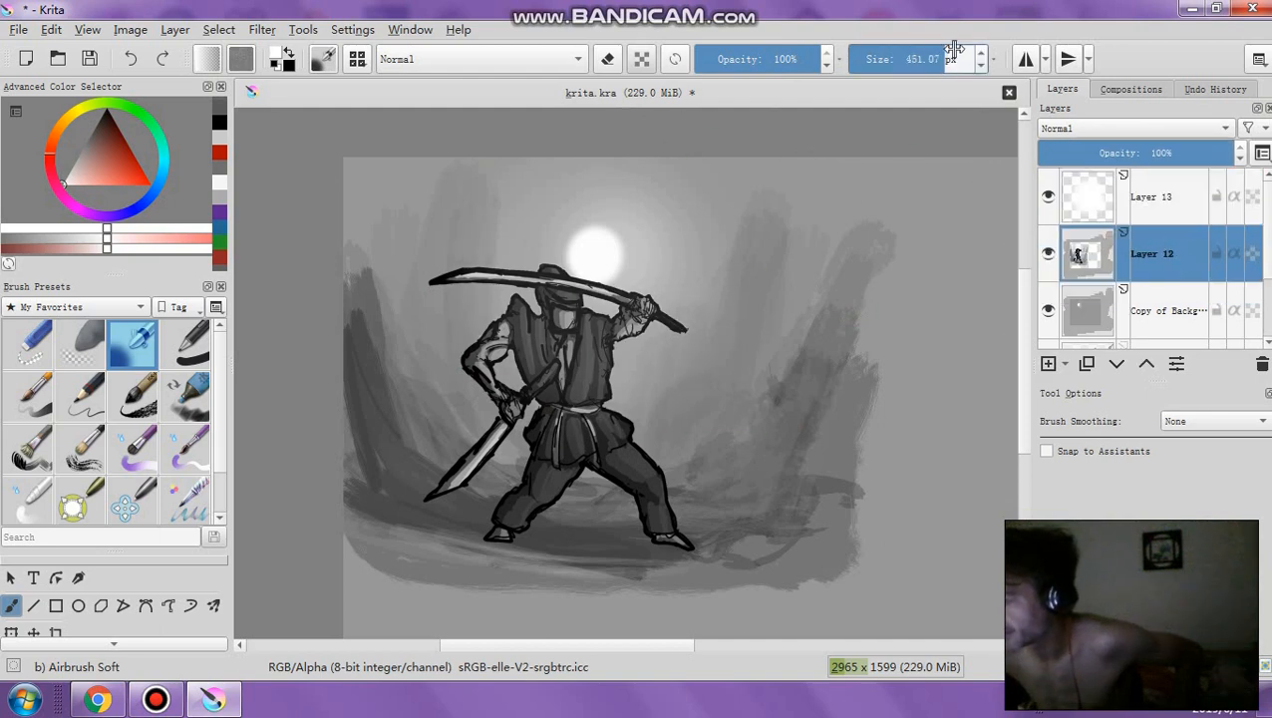
Try lowering the swordsman layer's opacity to 50%, and undo the change
{"action": "left_click_drag", "start_coordinate": [982, 59], "coordinate": [959, 59]}
{"action": "left_click", "coordinate": [1130, 147]}
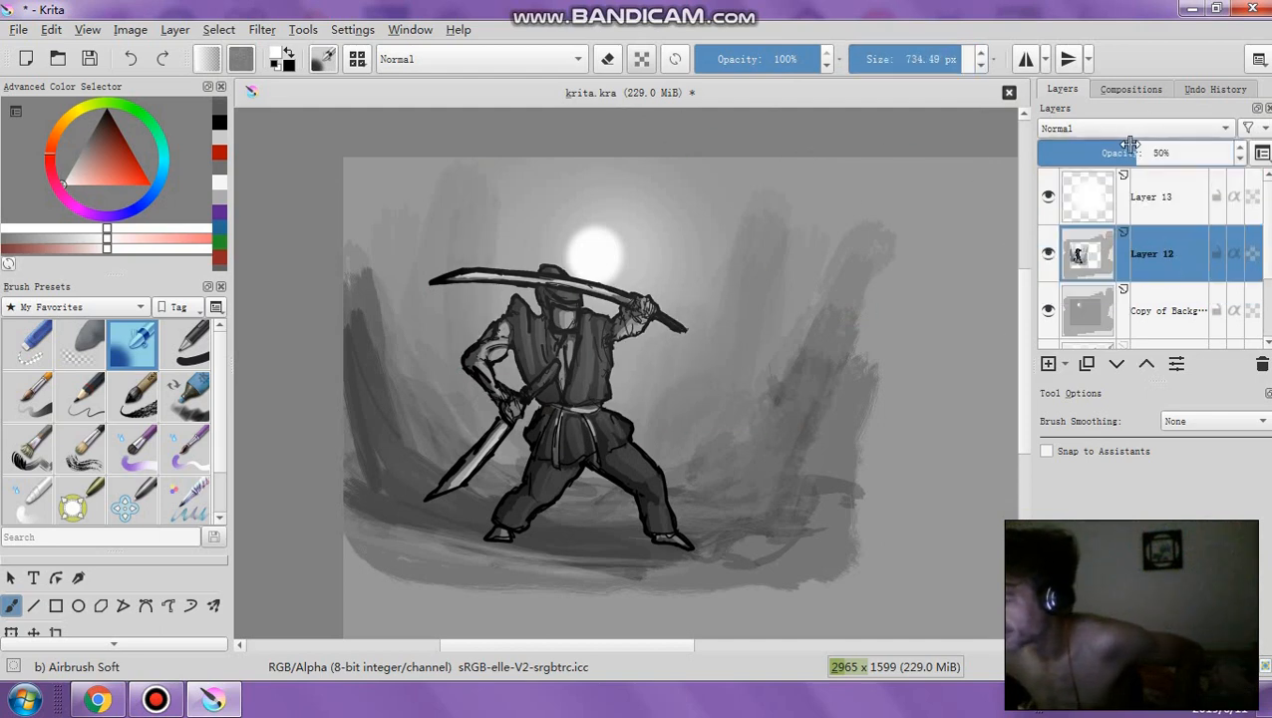
{"action": "left_click_drag", "start_coordinate": [980, 62], "coordinate": [937, 63]}
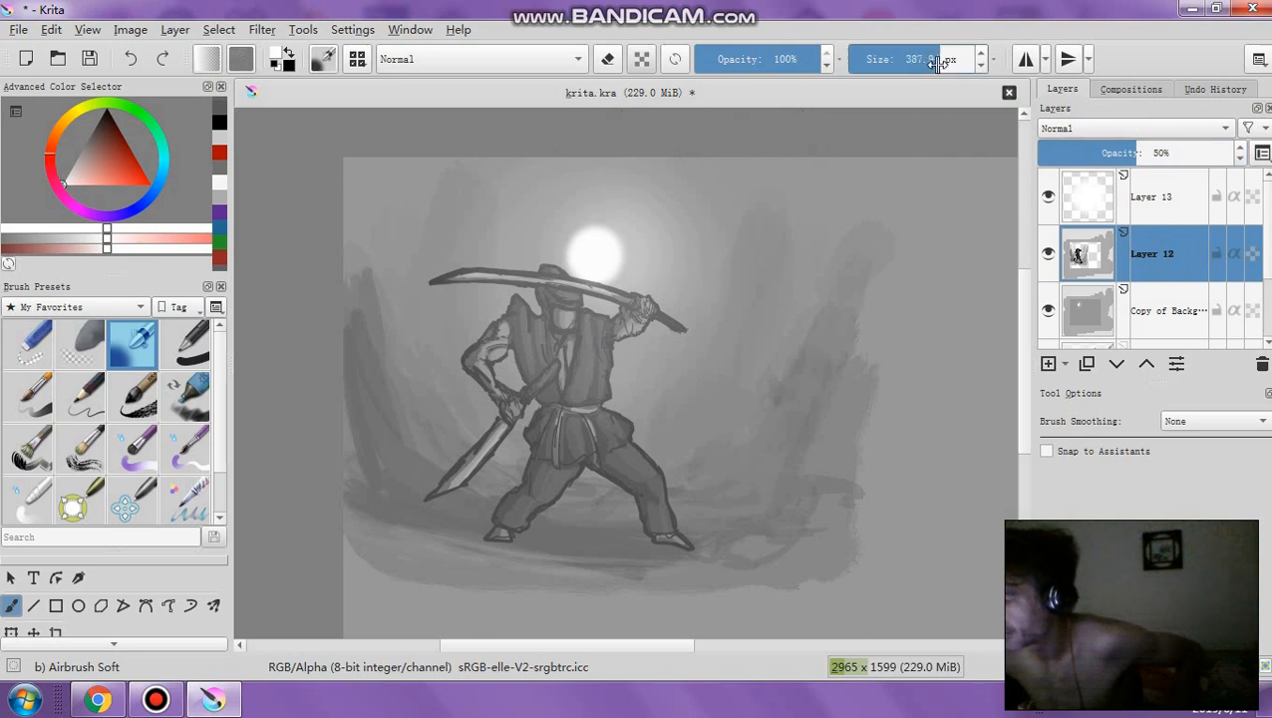
{"action": "left_click", "coordinate": [130, 58]}
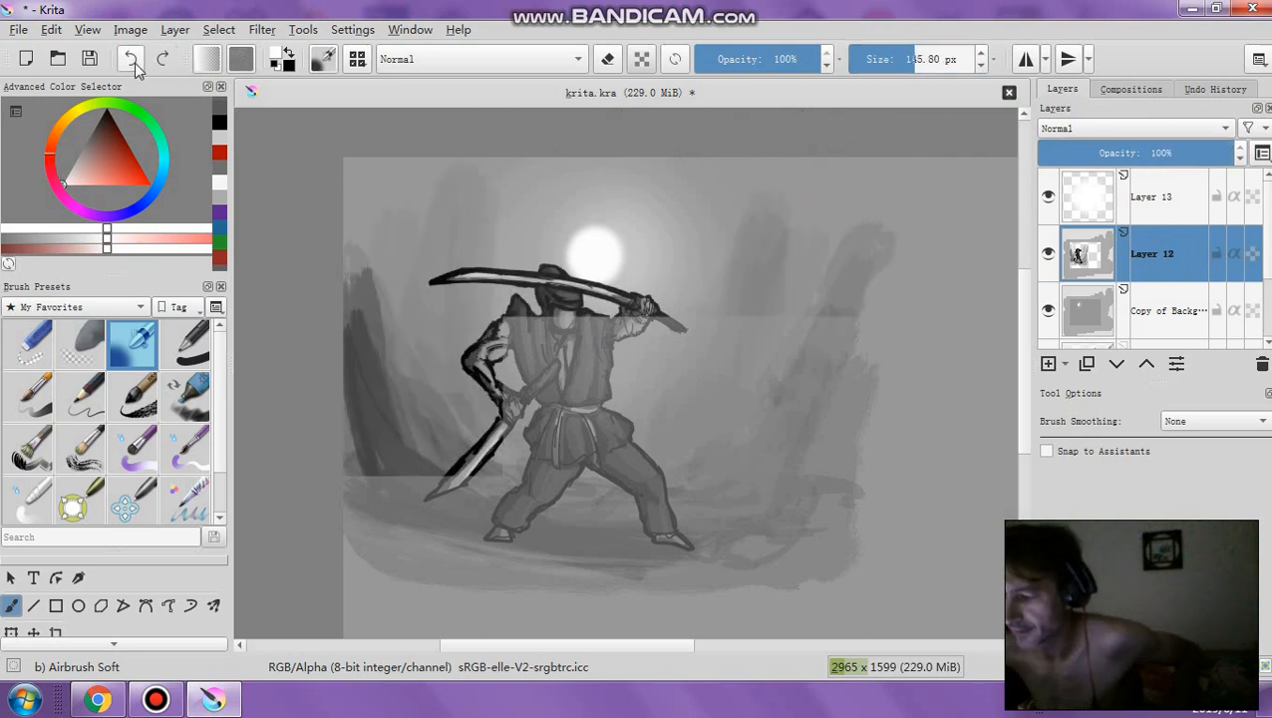
Set the airbrush size to 412.43 px and raise the opacity of the white glow layer, Layer 13, to 27%
{"action": "left_click_drag", "start_coordinate": [880, 53], "coordinate": [925, 60]}
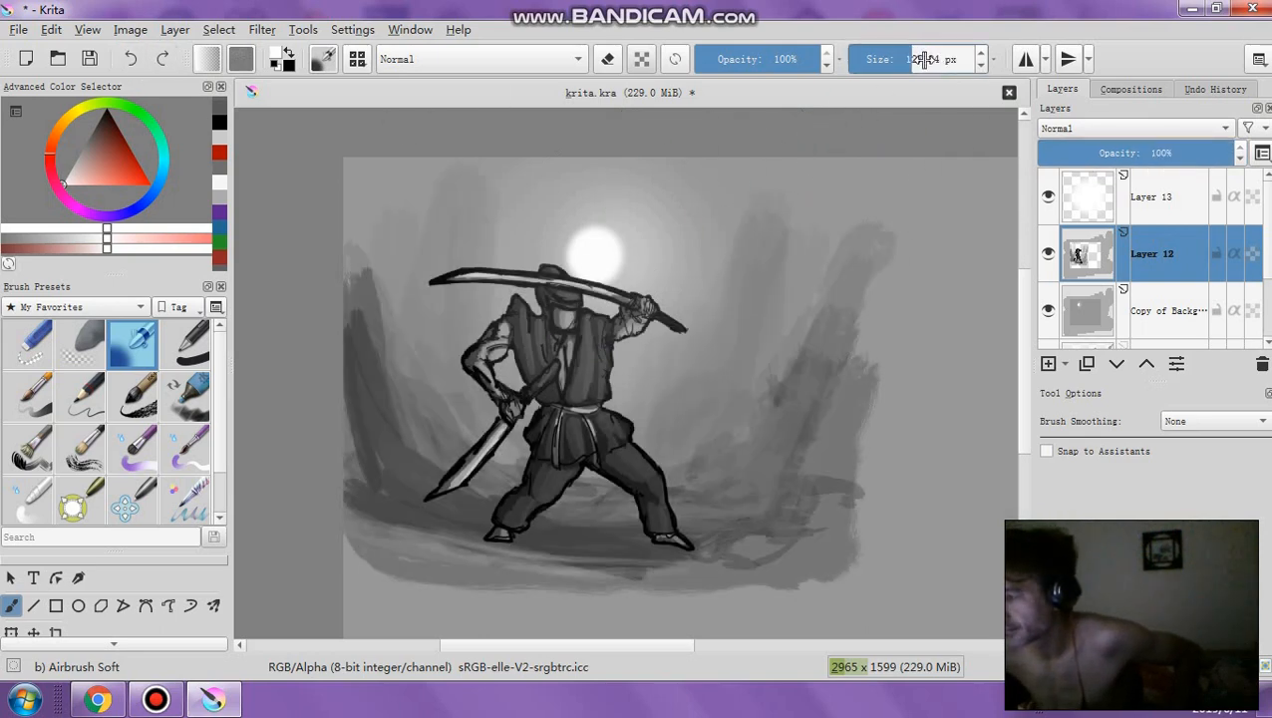
{"action": "left_click", "coordinate": [1174, 196]}
{"action": "left_click_drag", "start_coordinate": [1126, 146], "coordinate": [1085, 147]}
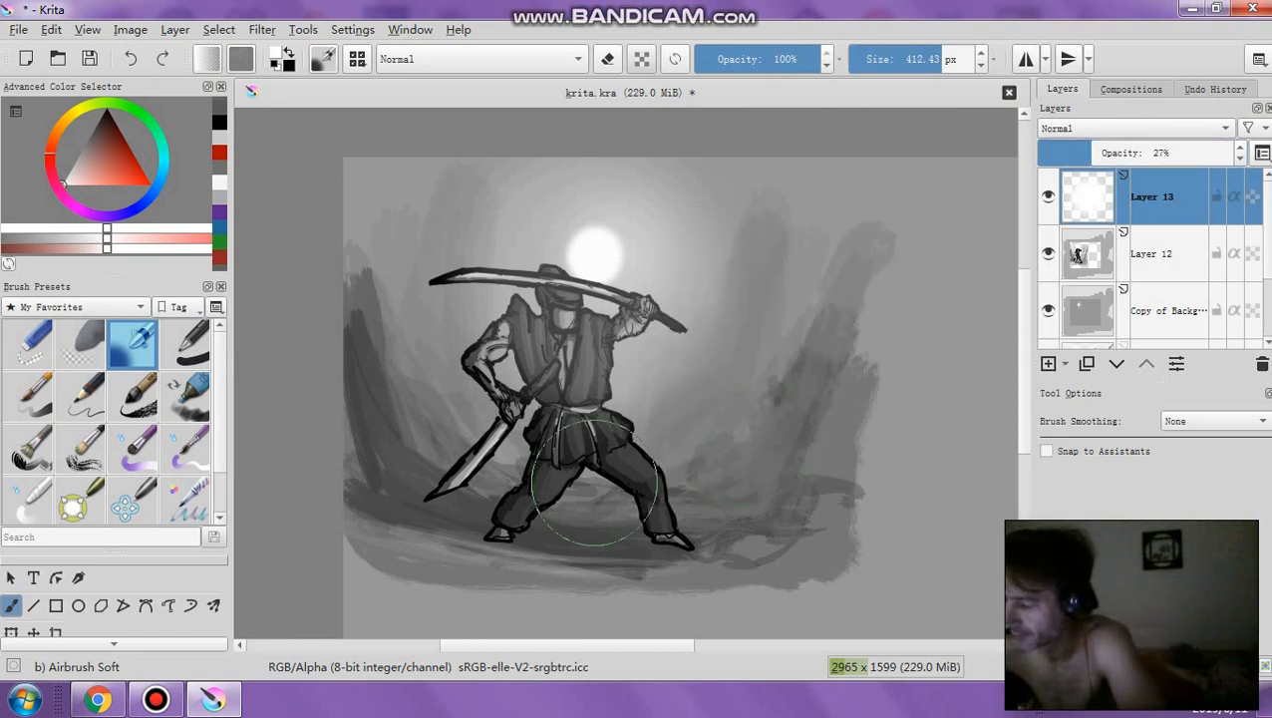
Airbrush white haze on the glow layer over the swordsman's legs, the lowered sword, both slopes and the ground
{"action": "left_click_drag", "start_coordinate": [591, 481], "coordinate": [618, 487]}
{"action": "left_click_drag", "start_coordinate": [675, 436], "coordinate": [712, 422]}
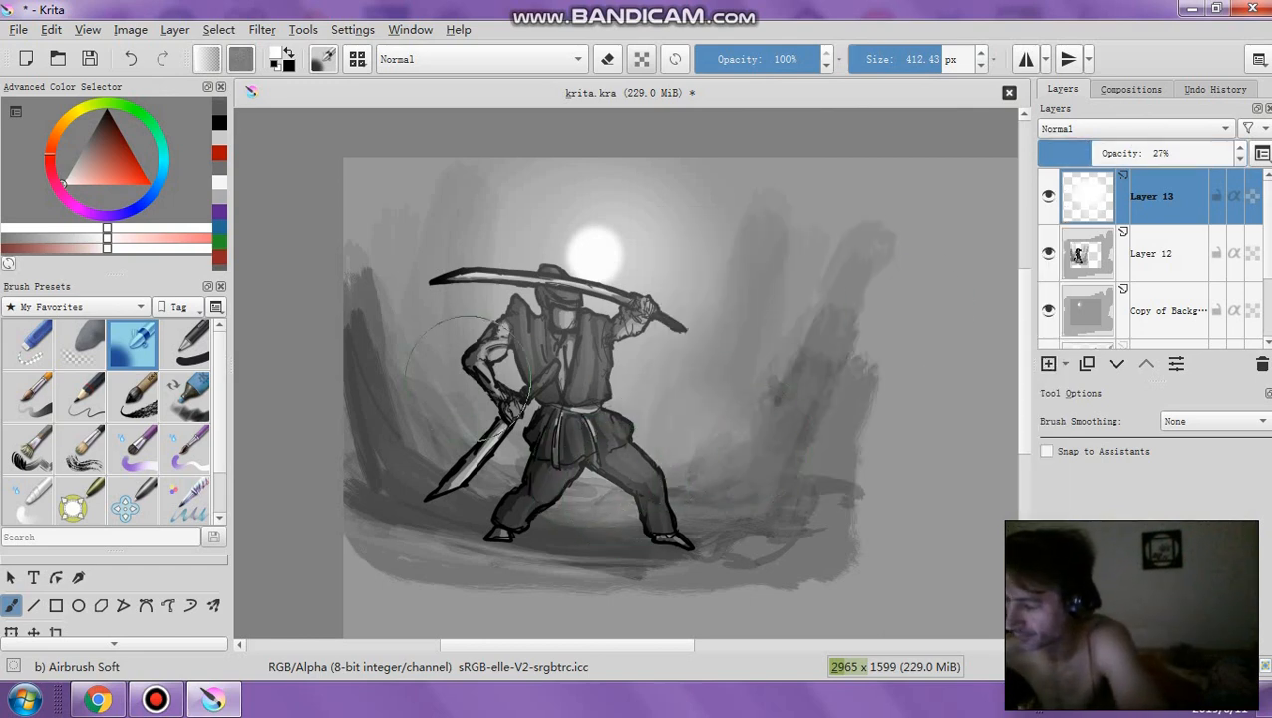
{"action": "mouse_move", "coordinate": [469, 387]}
{"action": "left_mouse_down"}
{"action": "mouse_move", "coordinate": [471, 413]}
{"action": "mouse_move", "coordinate": [453, 407]}
{"action": "left_mouse_up"}
{"action": "left_click_drag", "start_coordinate": [414, 447], "coordinate": [412, 455]}
{"action": "left_click_drag", "start_coordinate": [733, 500], "coordinate": [752, 495]}
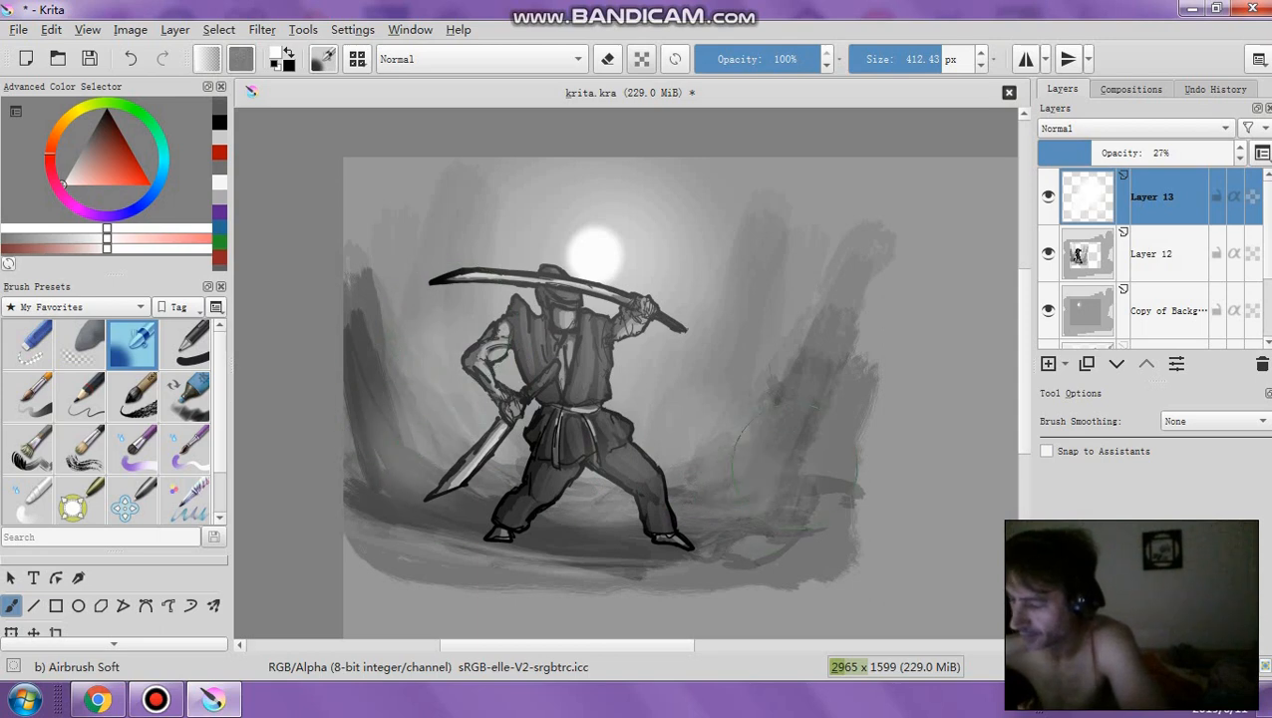
{"action": "left_click_drag", "start_coordinate": [393, 485], "coordinate": [401, 495]}
{"action": "left_click_drag", "start_coordinate": [494, 543], "coordinate": [505, 548]}
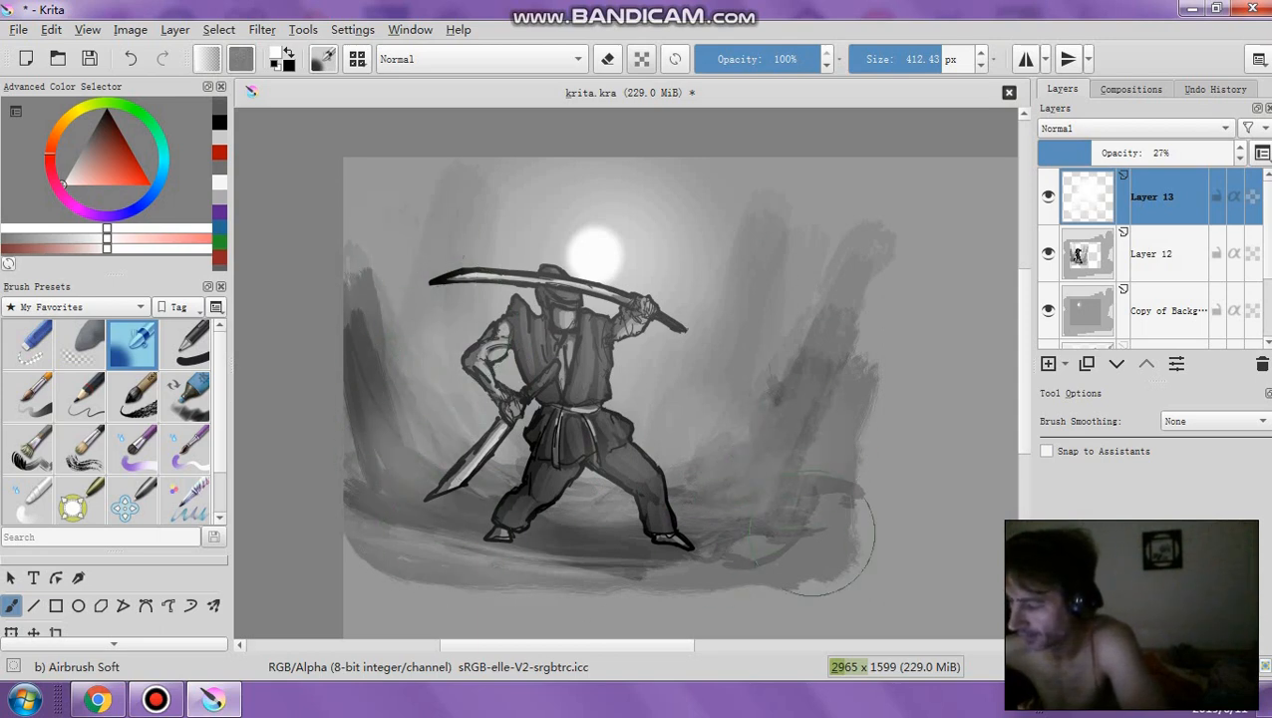
On a new top layer at 37% opacity, airbrush a soft dark grey shadow on the ground between the swordsman's feet at 412.43 px
{"action": "left_click", "coordinate": [1048, 363]}
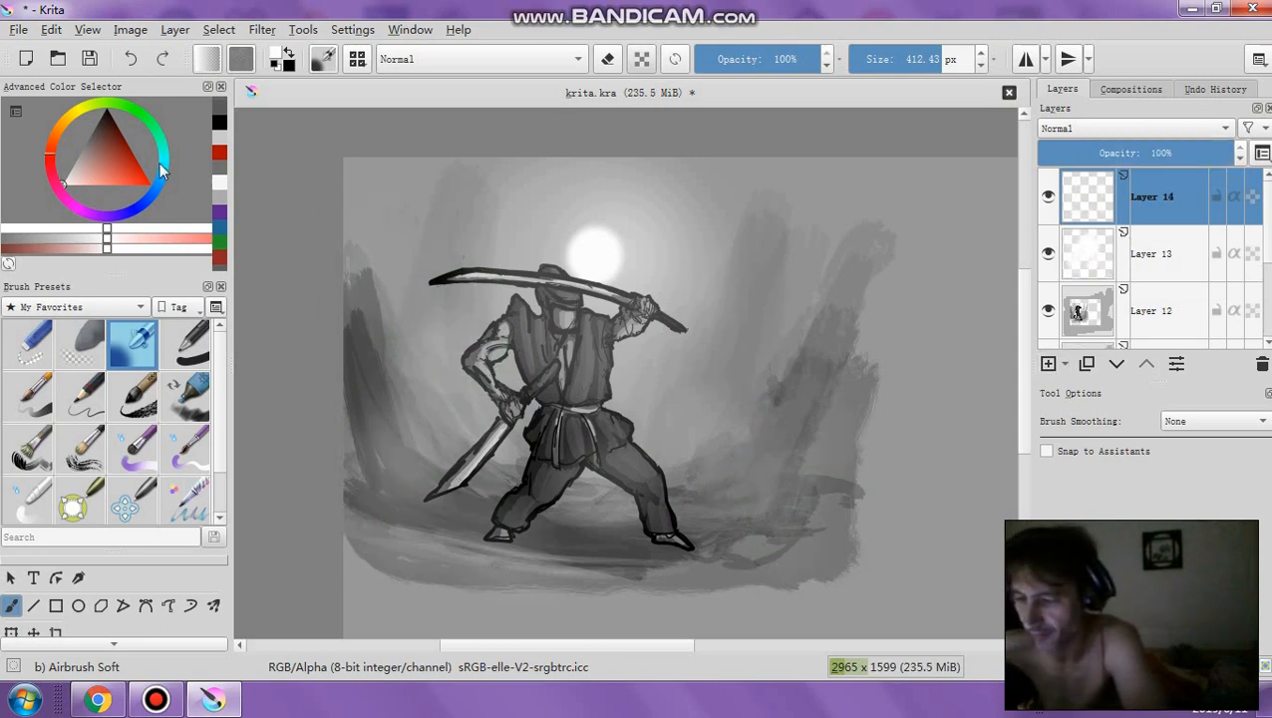
{"action": "left_click", "coordinate": [100, 121]}
{"action": "left_click", "coordinate": [91, 124]}
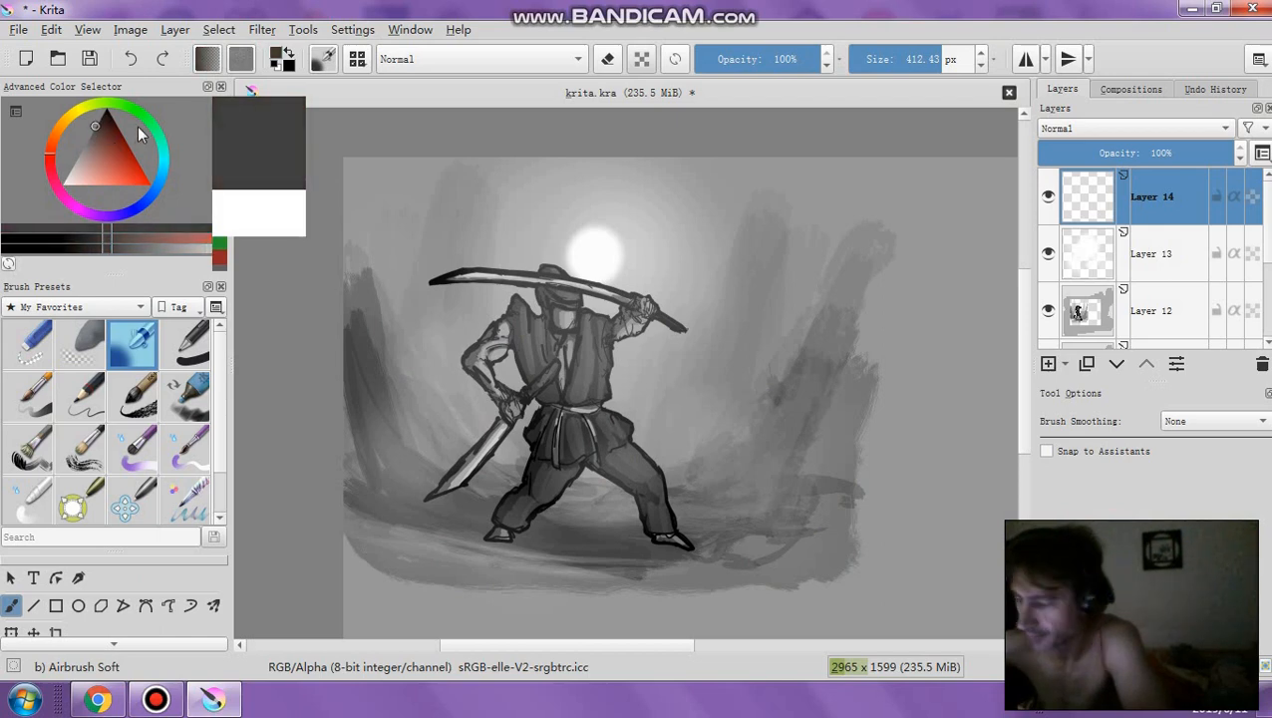
{"action": "left_click", "coordinate": [1103, 150]}
{"action": "left_click_drag", "start_coordinate": [528, 514], "coordinate": [613, 541]}
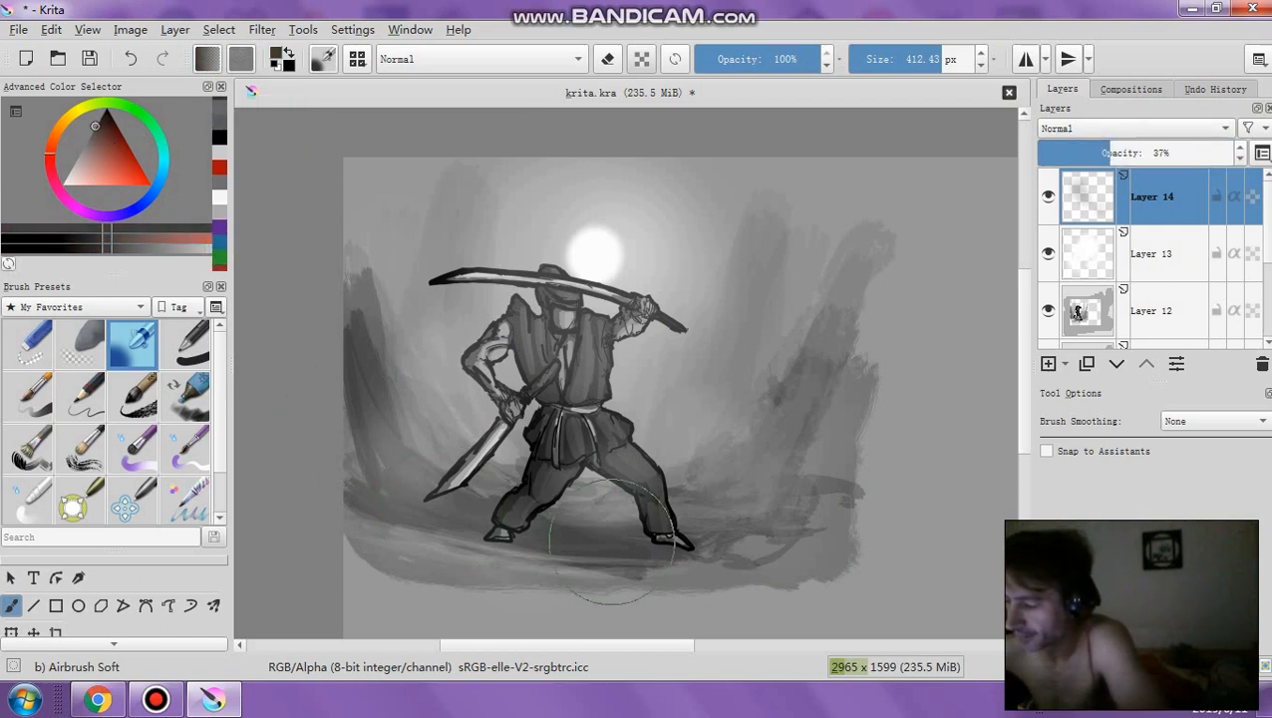
Airbrush a soft medium grey over both slopes, the swordsman's legs and the ground on Layer 14, and set that layer's opacity to 56%
{"action": "left_click", "coordinate": [92, 125]}
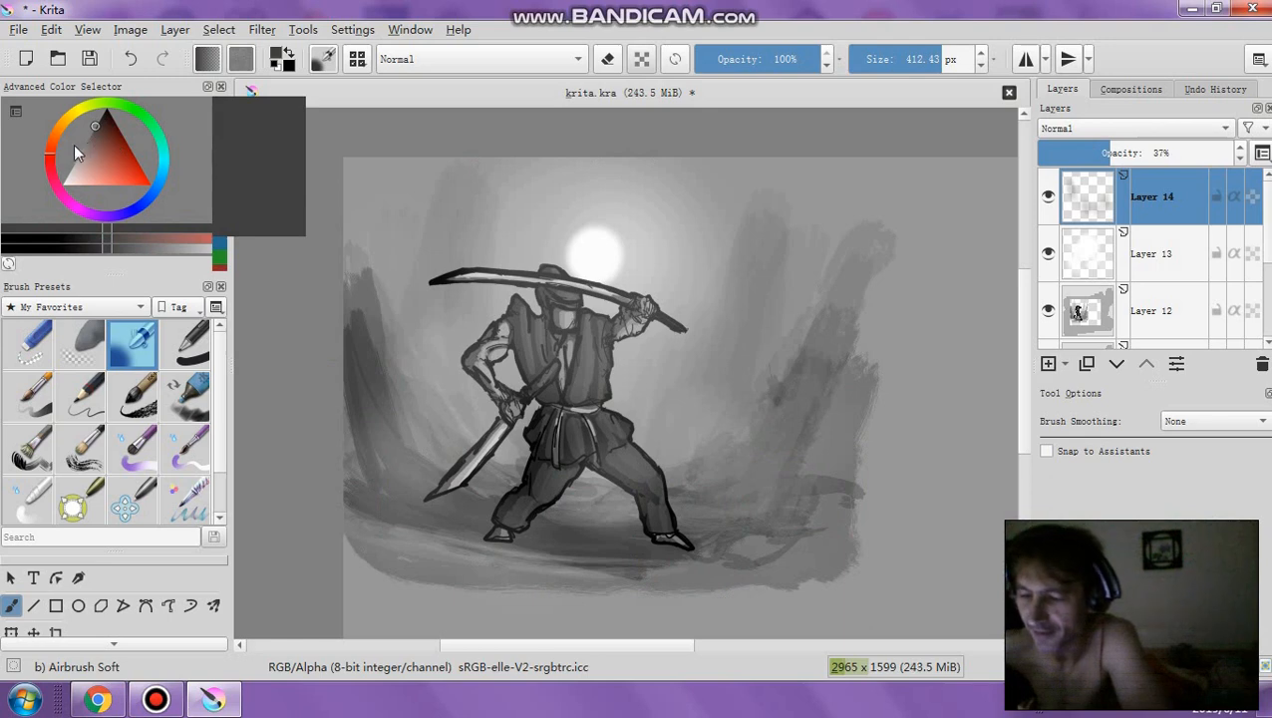
{"action": "left_click_drag", "start_coordinate": [75, 146], "coordinate": [85, 143]}
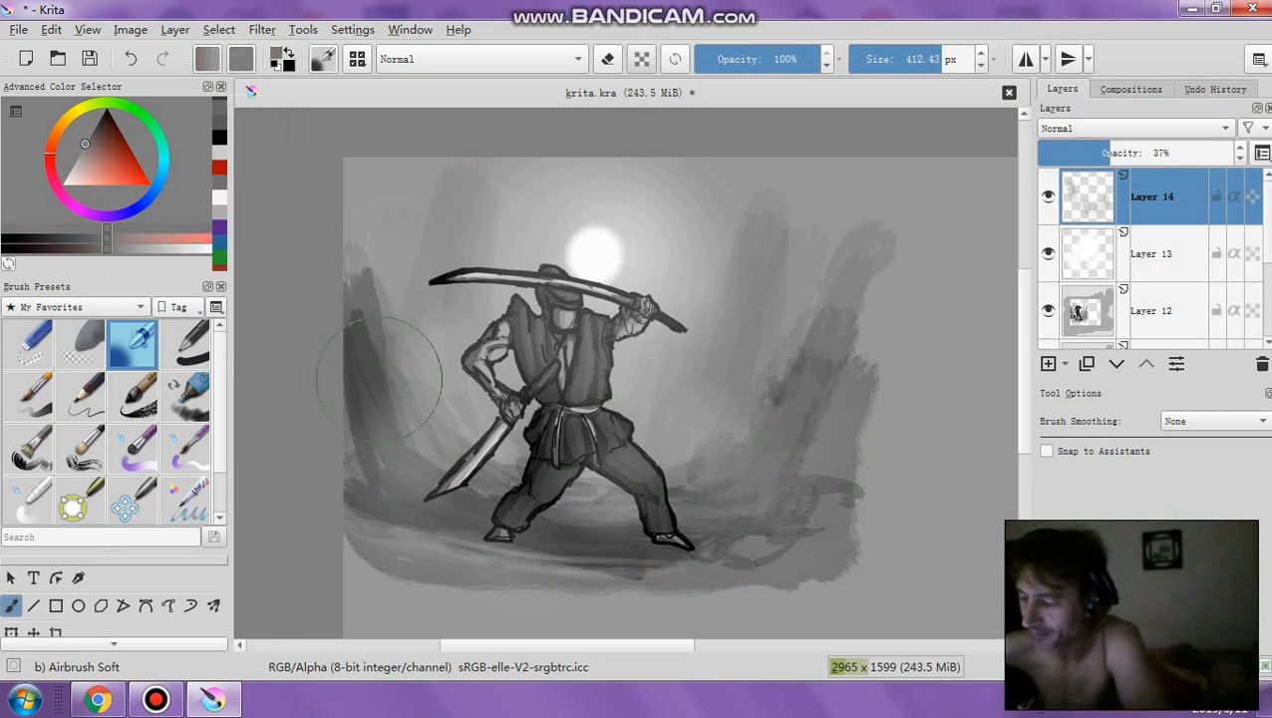
{"action": "left_click_drag", "start_coordinate": [379, 378], "coordinate": [375, 407]}
{"action": "mouse_move", "coordinate": [494, 542]}
{"action": "left_mouse_down"}
{"action": "mouse_move", "coordinate": [615, 526]}
{"action": "mouse_move", "coordinate": [684, 541]}
{"action": "mouse_move", "coordinate": [549, 485]}
{"action": "left_mouse_up"}
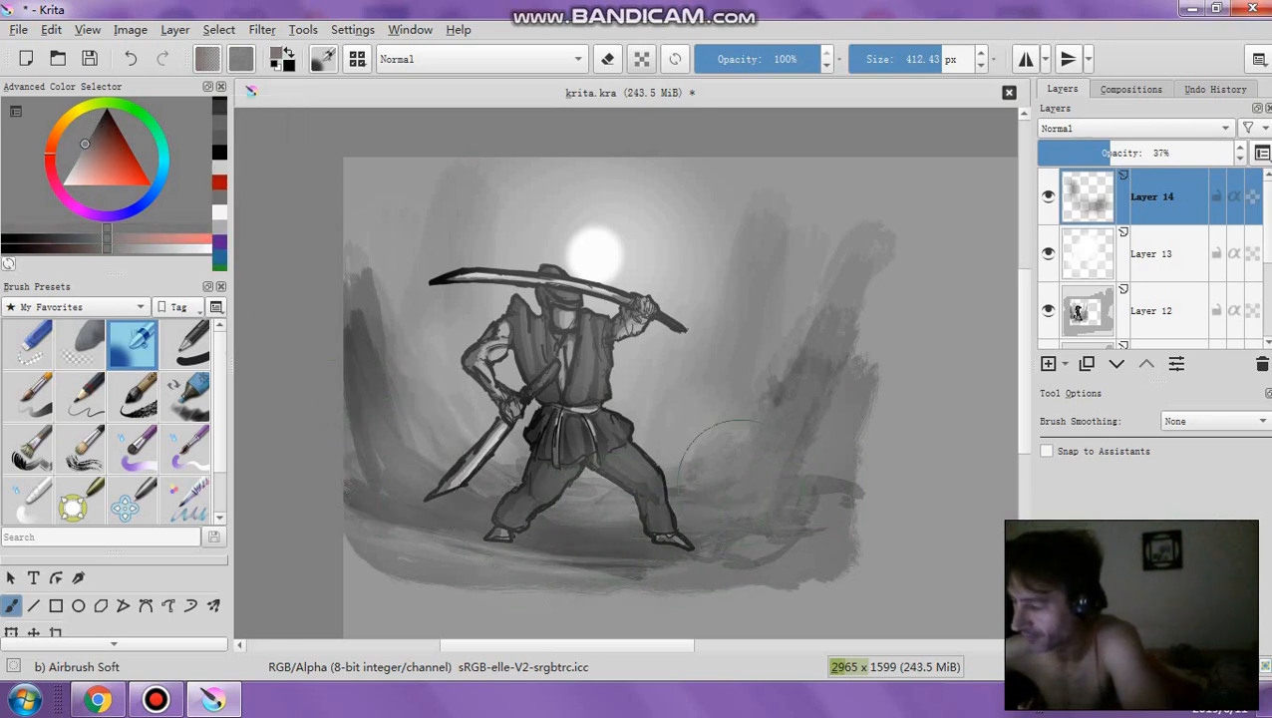
{"action": "left_click_drag", "start_coordinate": [554, 395], "coordinate": [384, 243]}
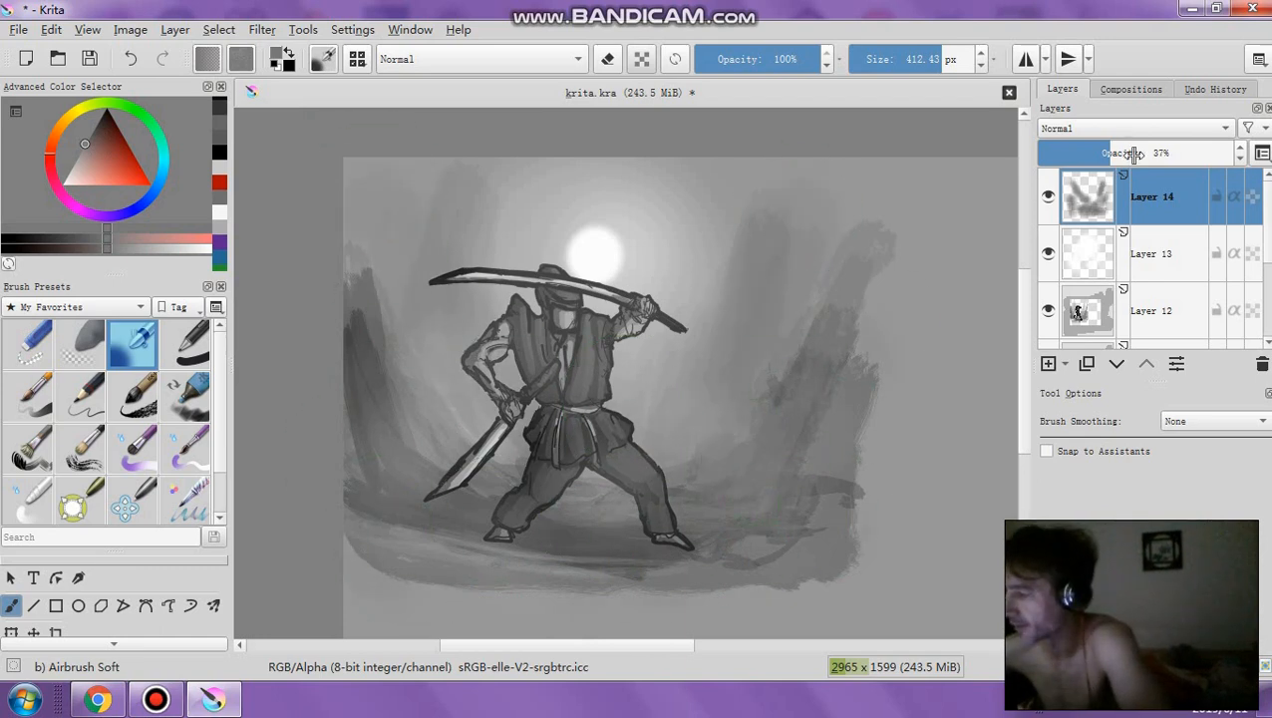
{"action": "left_click_drag", "start_coordinate": [1134, 154], "coordinate": [1152, 152]}
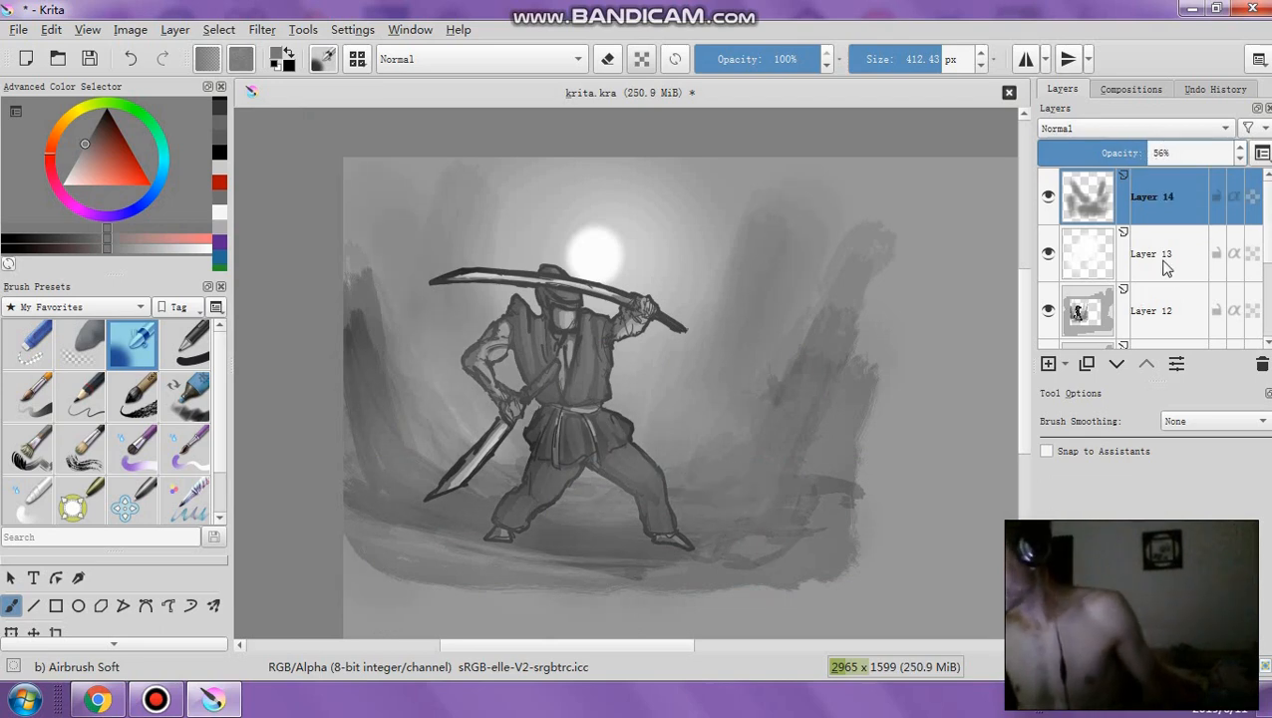
Merge Layer 14, Layer 13 and Layer 12 down one after another into the Copy of Background layer
{"action": "right_click", "coordinate": [1189, 202]}
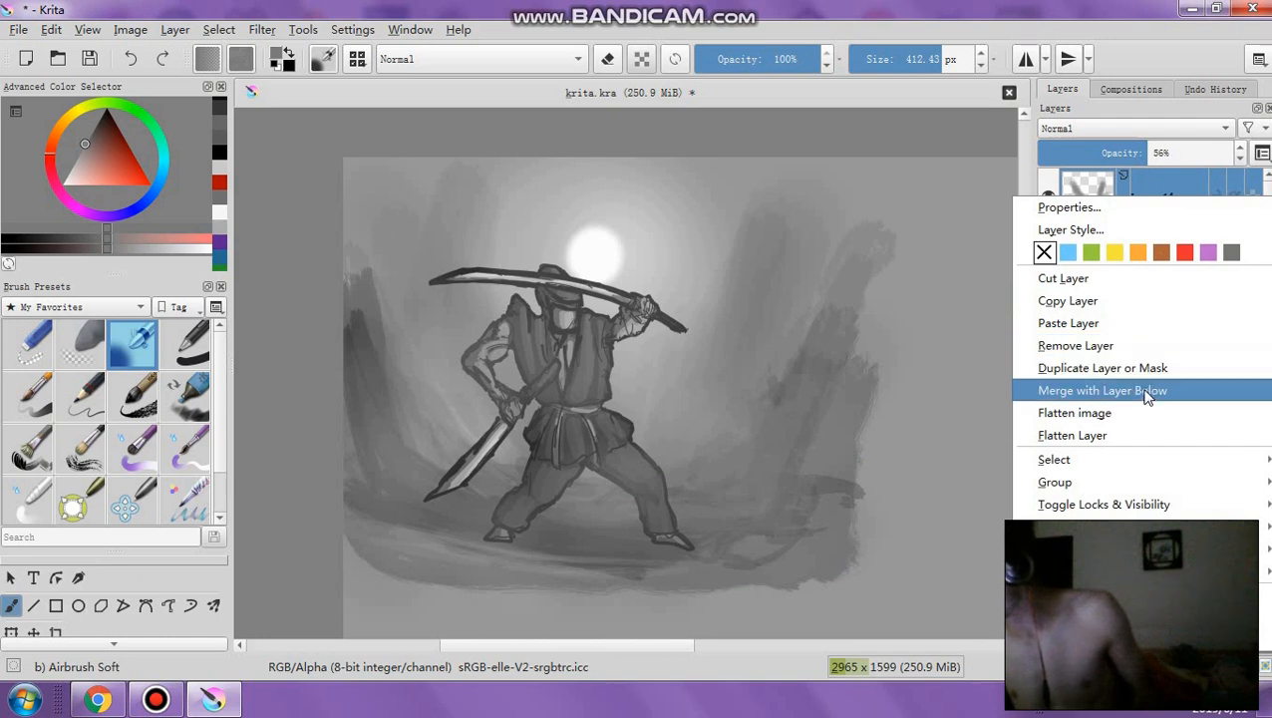
{"action": "left_click", "coordinate": [1146, 397]}
{"action": "right_click", "coordinate": [1155, 211]}
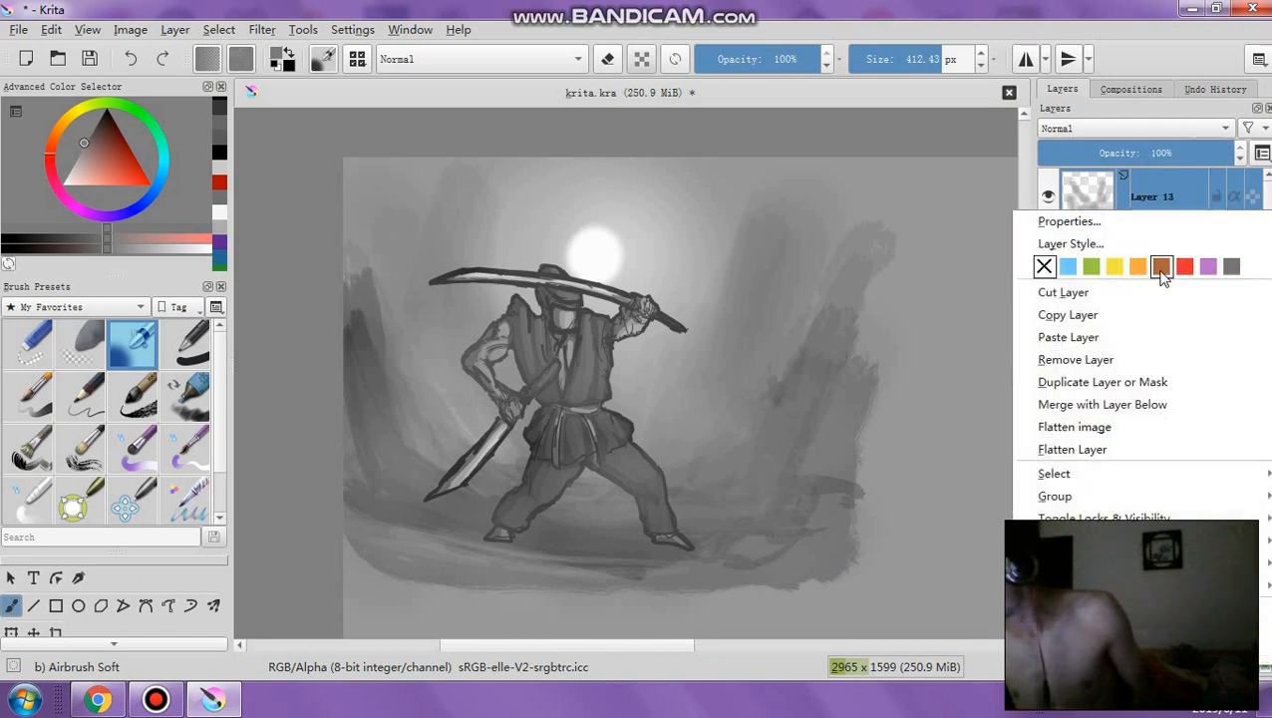
{"action": "left_click", "coordinate": [1151, 397]}
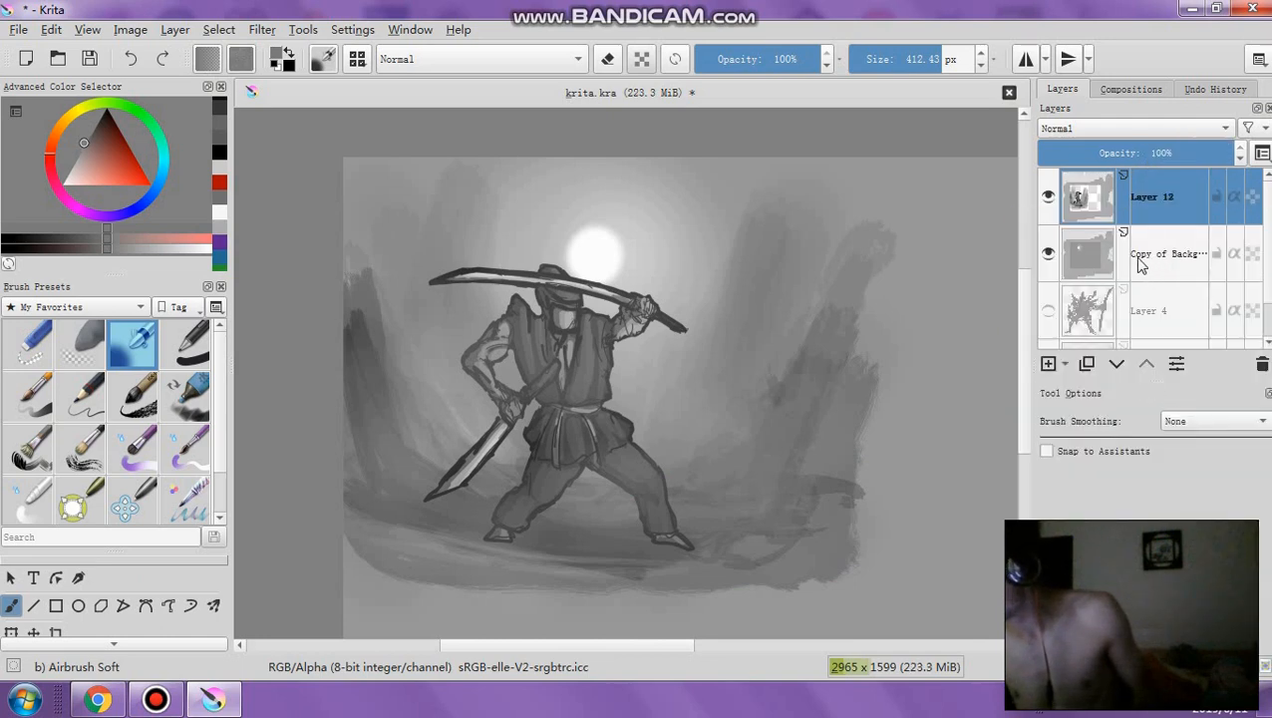
{"action": "right_click", "coordinate": [1154, 213]}
{"action": "left_click", "coordinate": [1117, 408]}
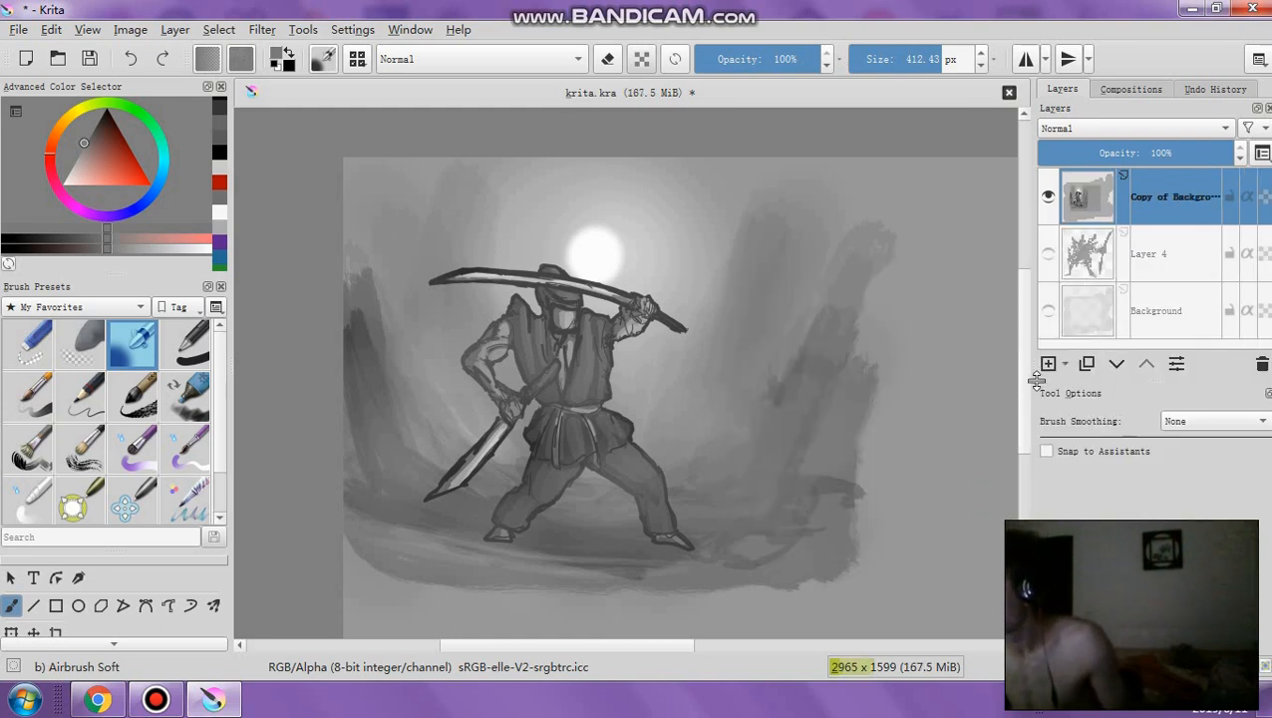
Add a new top layer in Overlay mode at 37% opacity and choose a muted blue painting colour
{"action": "left_click", "coordinate": [1048, 364]}
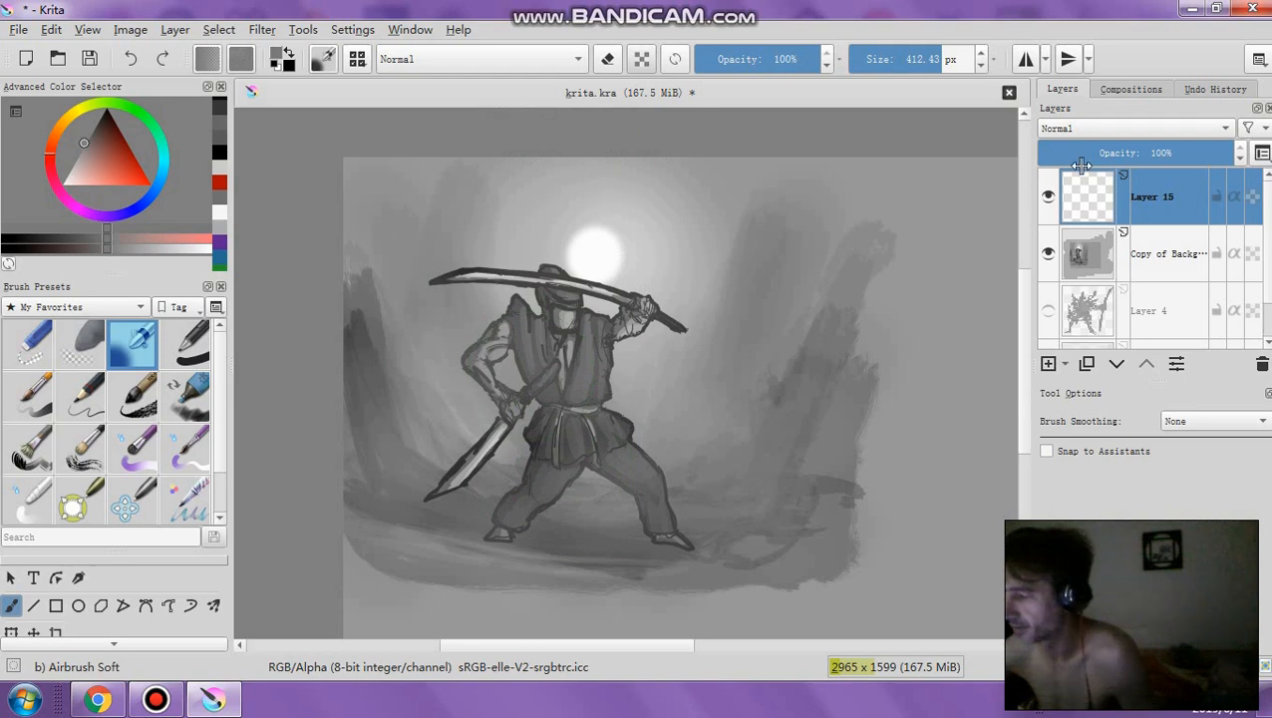
{"action": "left_click", "coordinate": [1179, 130]}
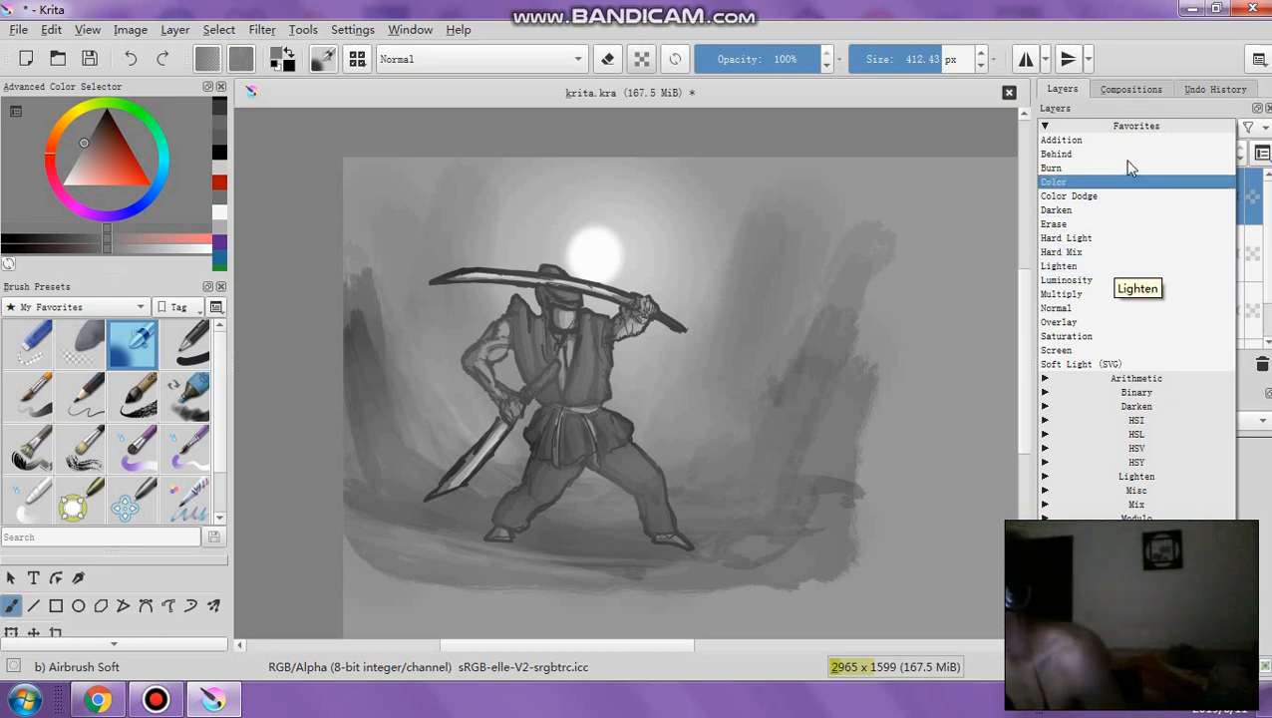
{"action": "left_click", "coordinate": [951, 107]}
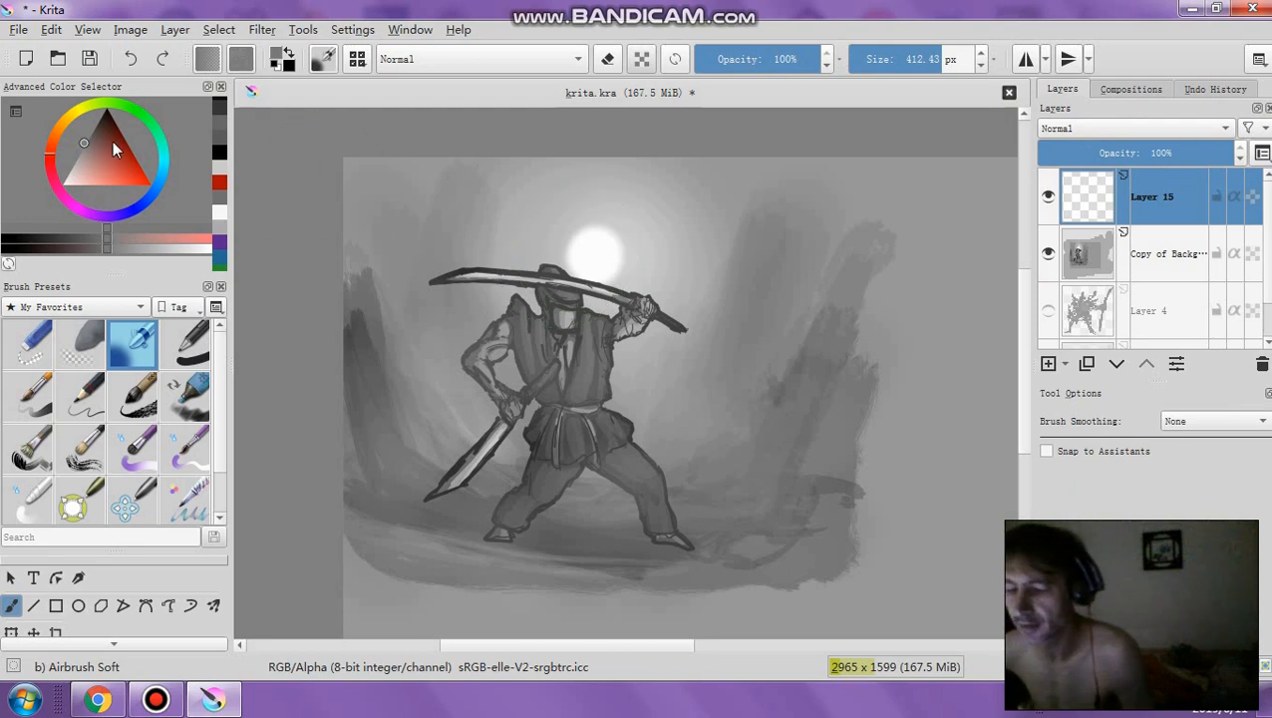
{"action": "left_click", "coordinate": [119, 144]}
{"action": "left_click_drag", "start_coordinate": [119, 145], "coordinate": [118, 151]}
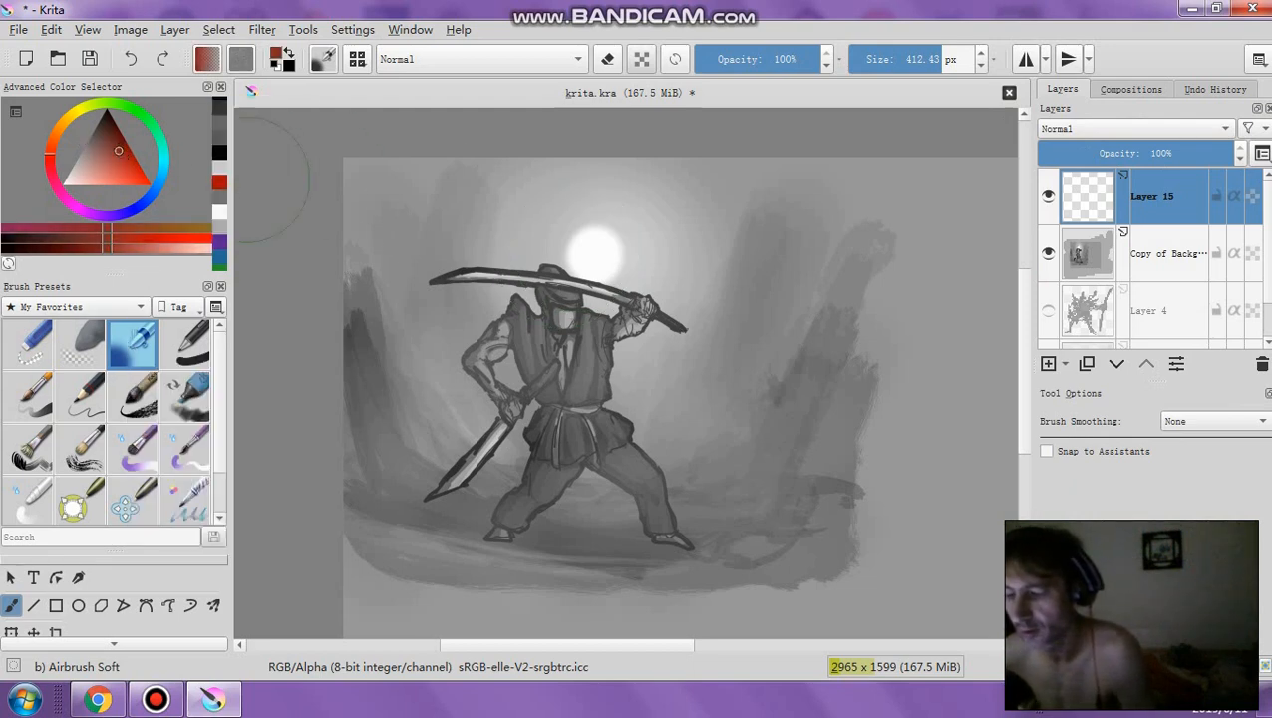
{"action": "left_click_drag", "start_coordinate": [167, 181], "coordinate": [98, 160]}
{"action": "left_click_drag", "start_coordinate": [1157, 154], "coordinate": [1094, 144]}
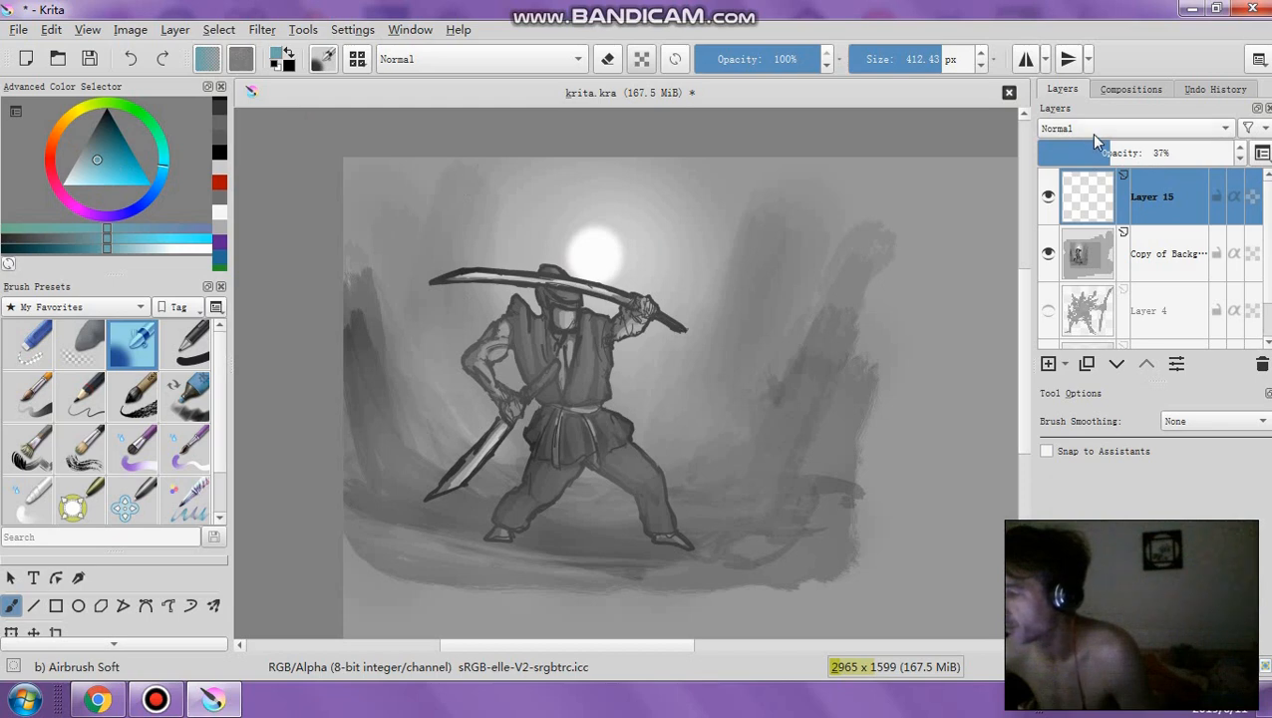
{"action": "left_click", "coordinate": [1093, 128]}
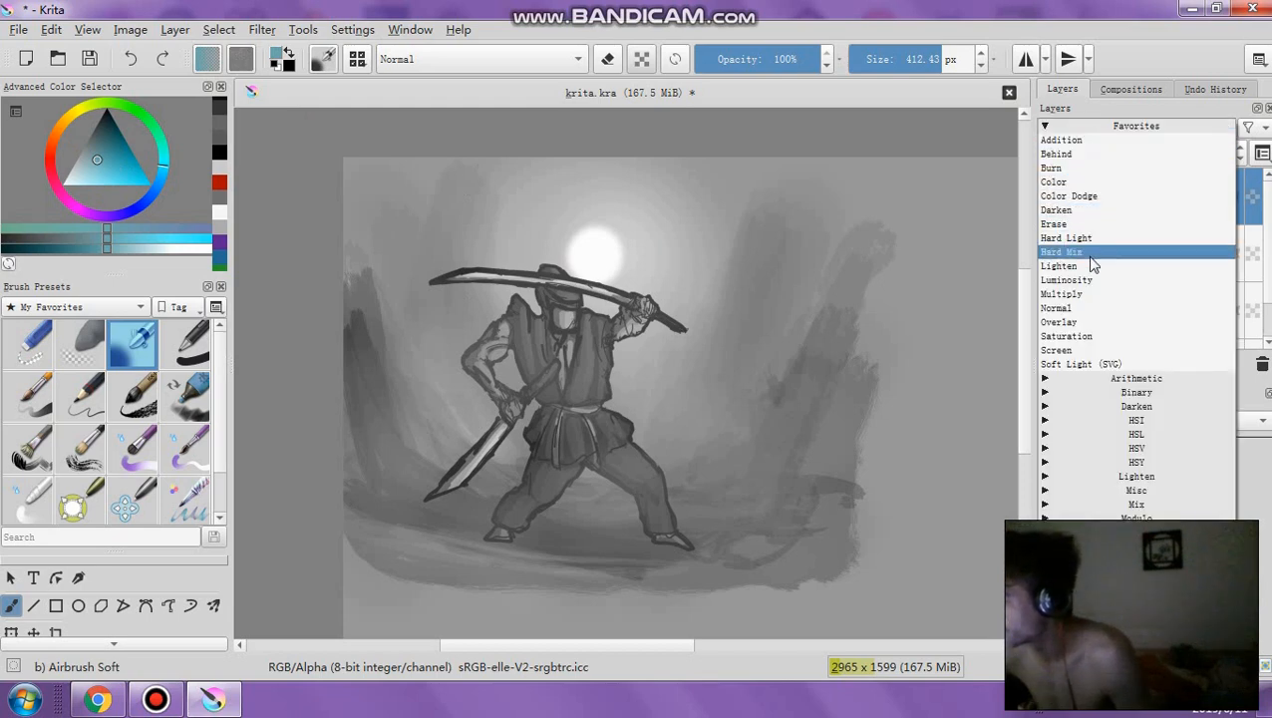
{"action": "left_click", "coordinate": [1100, 333]}
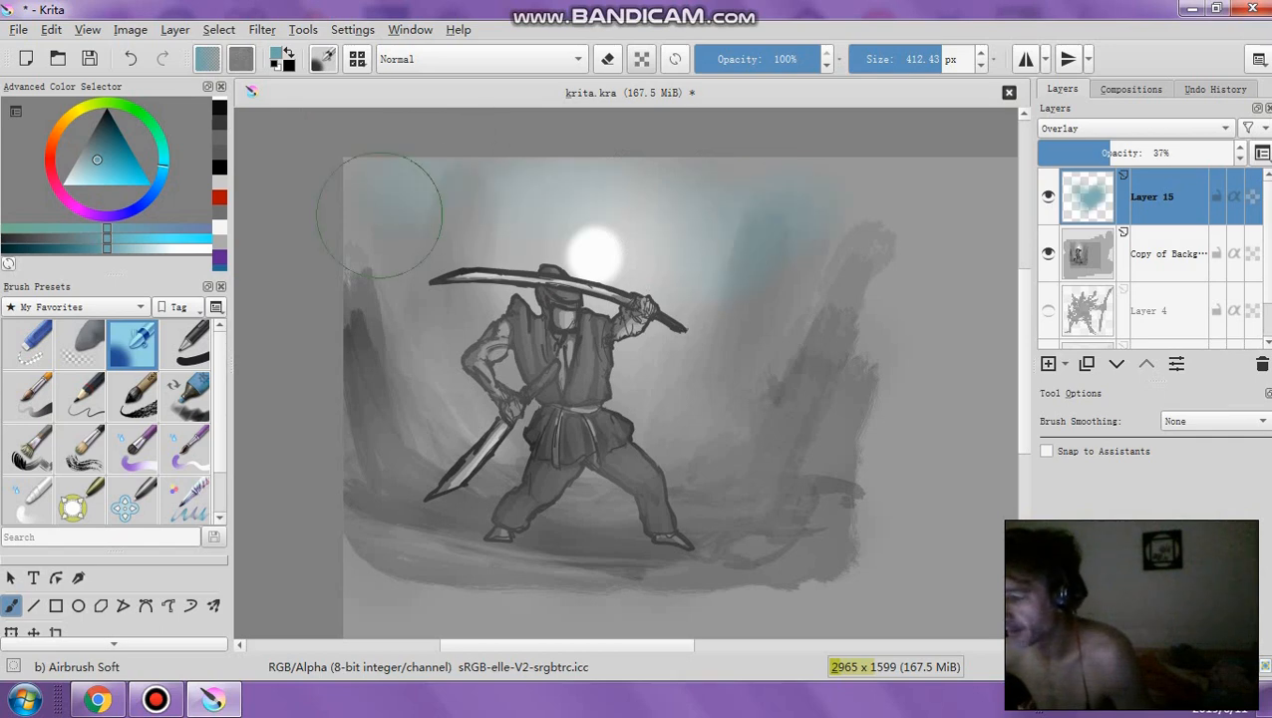
Airbrush muted blue across the sky and around the sun on the Overlay layer, enlarging the brush to 492.05 px
{"action": "left_click_drag", "start_coordinate": [379, 214], "coordinate": [681, 171]}
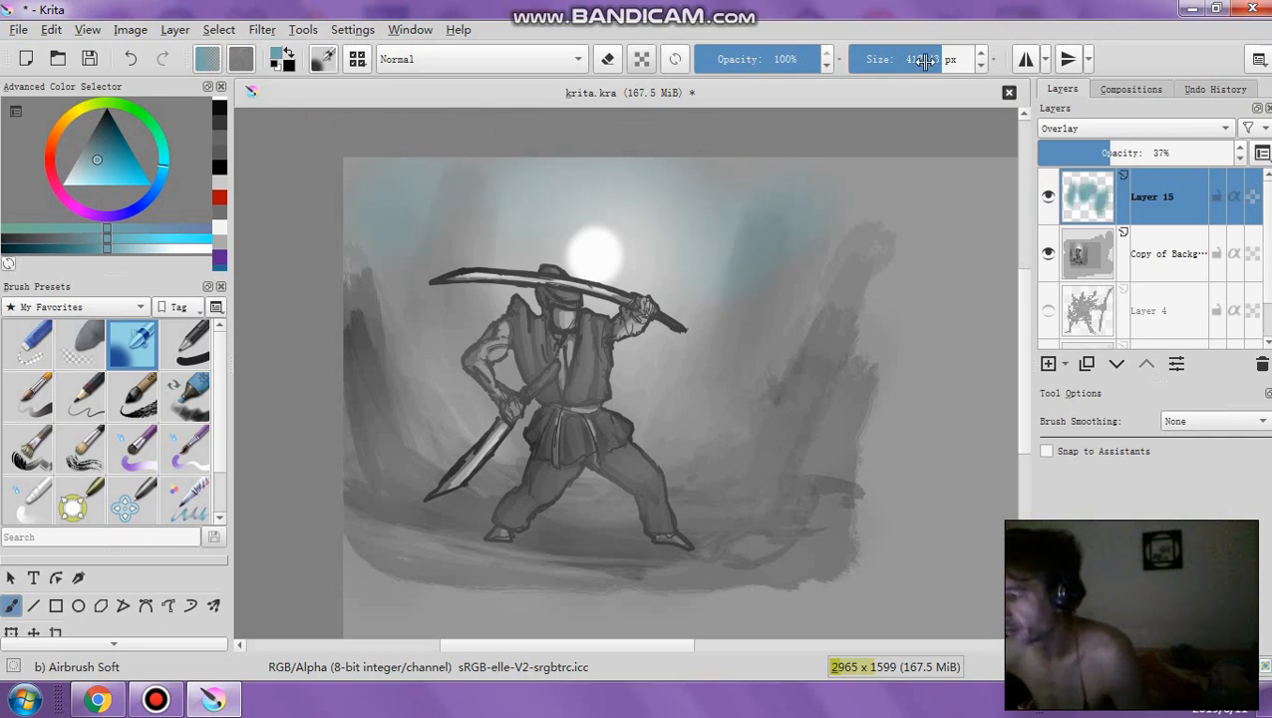
{"action": "left_click_drag", "start_coordinate": [925, 60], "coordinate": [947, 60]}
{"action": "left_click_drag", "start_coordinate": [803, 199], "coordinate": [795, 241]}
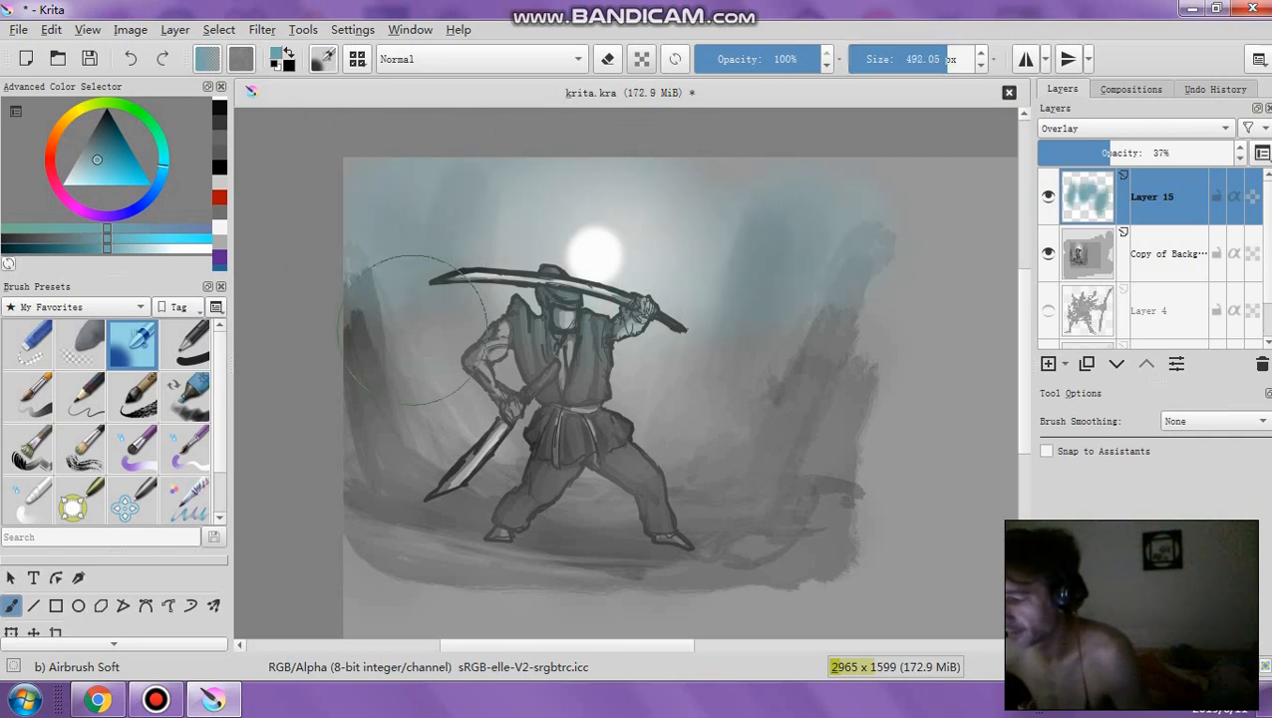
{"action": "mouse_move", "coordinate": [413, 329]}
{"action": "left_mouse_down"}
{"action": "mouse_move", "coordinate": [465, 365]}
{"action": "mouse_move", "coordinate": [627, 140]}
{"action": "mouse_move", "coordinate": [744, 239]}
{"action": "mouse_move", "coordinate": [690, 428]}
{"action": "mouse_move", "coordinate": [657, 441]}
{"action": "mouse_move", "coordinate": [792, 192]}
{"action": "mouse_move", "coordinate": [688, 160]}
{"action": "mouse_move", "coordinate": [460, 228]}
{"action": "mouse_move", "coordinate": [450, 371]}
{"action": "mouse_move", "coordinate": [641, 201]}
{"action": "mouse_move", "coordinate": [647, 124]}
{"action": "mouse_move", "coordinate": [519, 249]}
{"action": "left_mouse_up"}
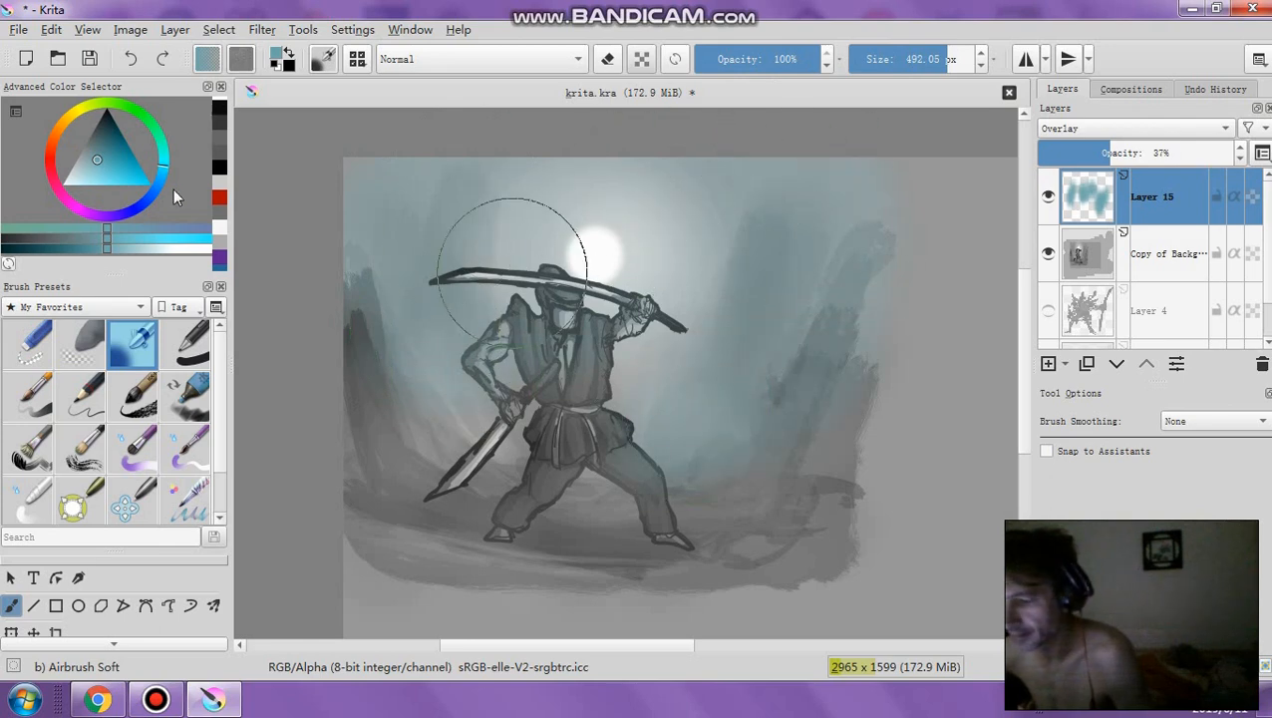
Airbrush a muted orange-brown over both slopes, the ground and the swordsman on the Overlay layer
{"action": "left_click", "coordinate": [46, 151]}
{"action": "left_click_drag", "start_coordinate": [479, 419], "coordinate": [354, 334]}
{"action": "mouse_move", "coordinate": [514, 548]}
{"action": "left_mouse_down"}
{"action": "mouse_move", "coordinate": [546, 297]}
{"action": "mouse_move", "coordinate": [564, 261]}
{"action": "mouse_move", "coordinate": [599, 542]}
{"action": "mouse_move", "coordinate": [653, 518]}
{"action": "left_mouse_up"}
{"action": "mouse_move", "coordinate": [815, 409]}
{"action": "left_mouse_down"}
{"action": "mouse_move", "coordinate": [879, 372]}
{"action": "mouse_move", "coordinate": [818, 548]}
{"action": "left_mouse_up"}
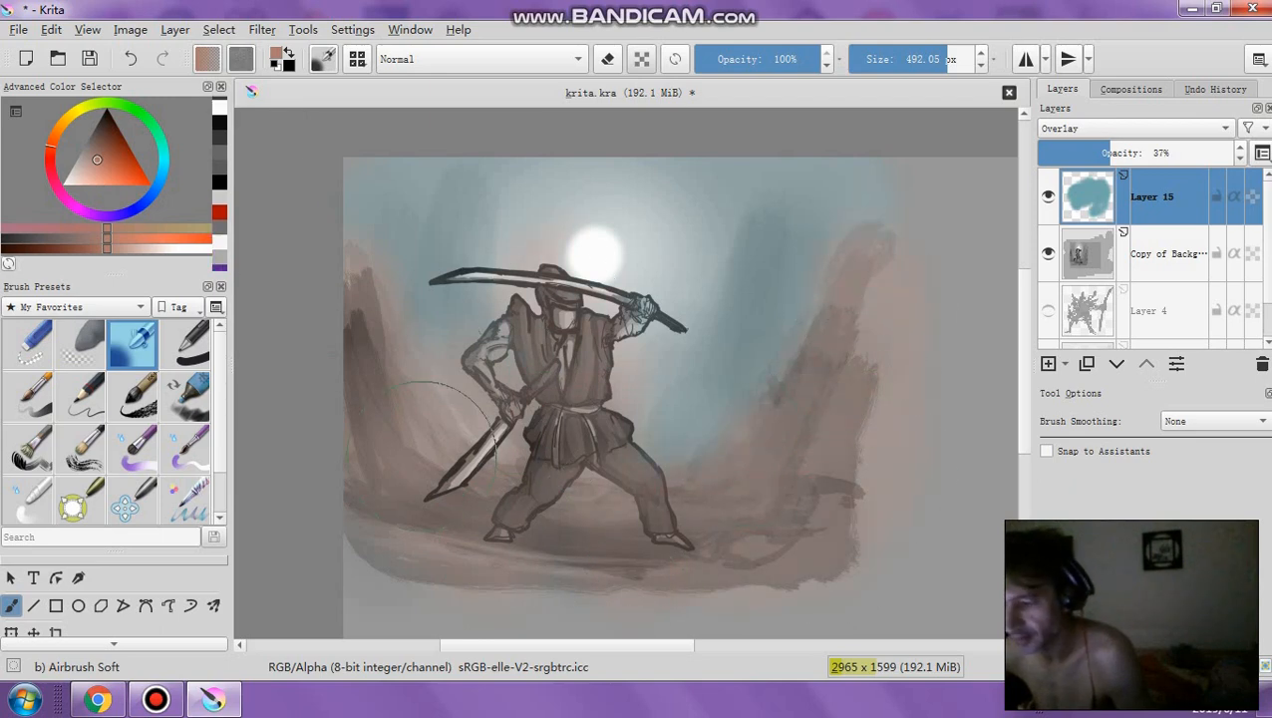
At 39% brush opacity, airbrush muted yellow over the slopes, background pillars and swordsman, and stronger yellow around the sun
{"action": "left_click", "coordinate": [79, 120]}
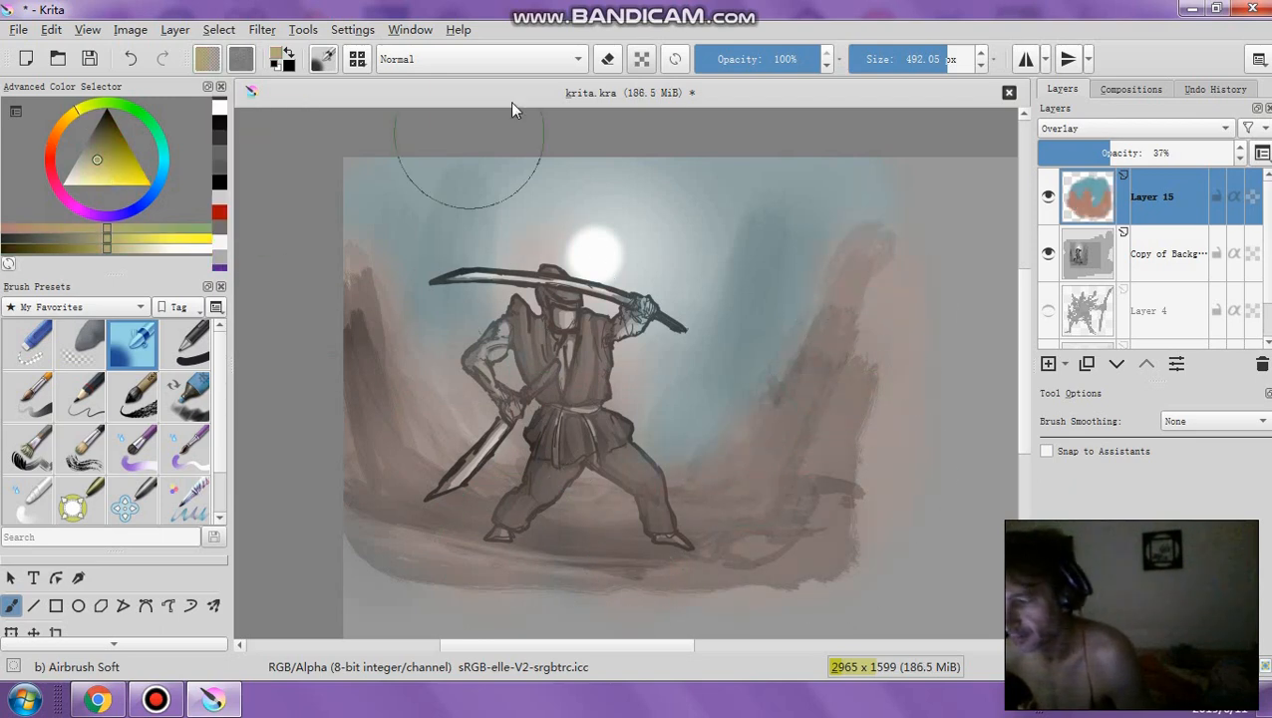
{"action": "left_click", "coordinate": [735, 62]}
{"action": "left_click_drag", "start_coordinate": [346, 292], "coordinate": [358, 367]}
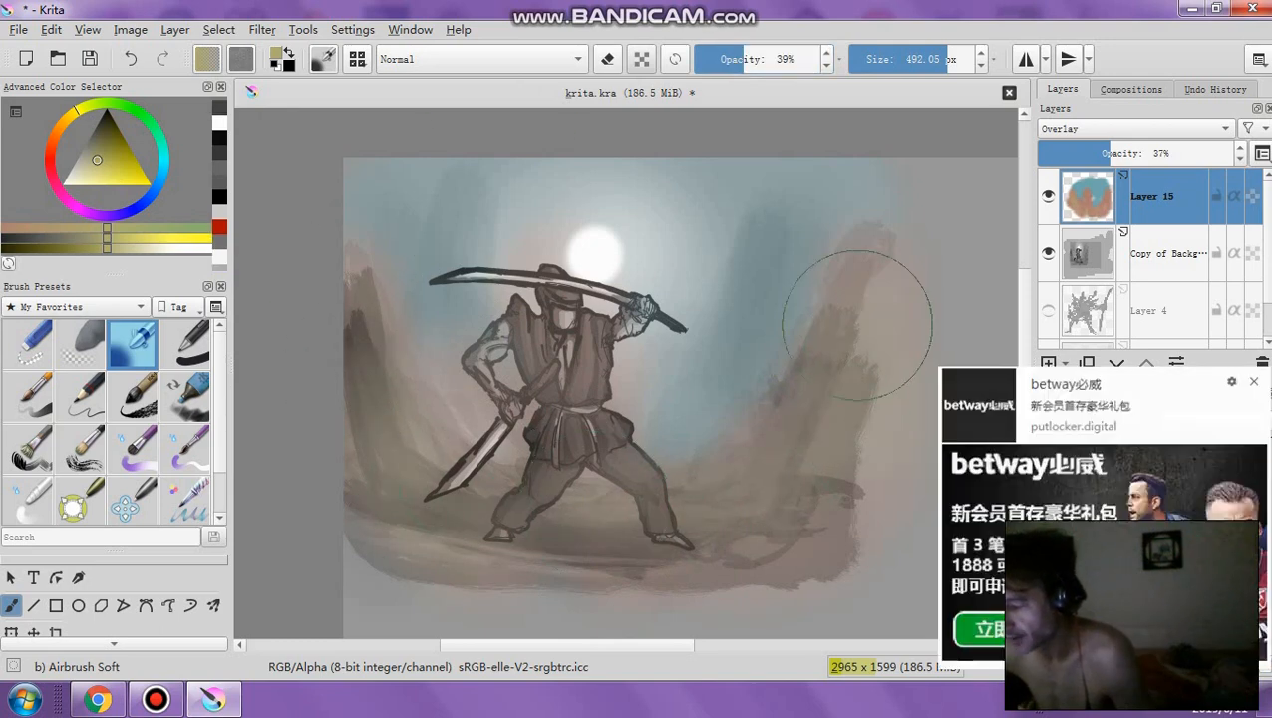
{"action": "left_click", "coordinate": [1251, 380]}
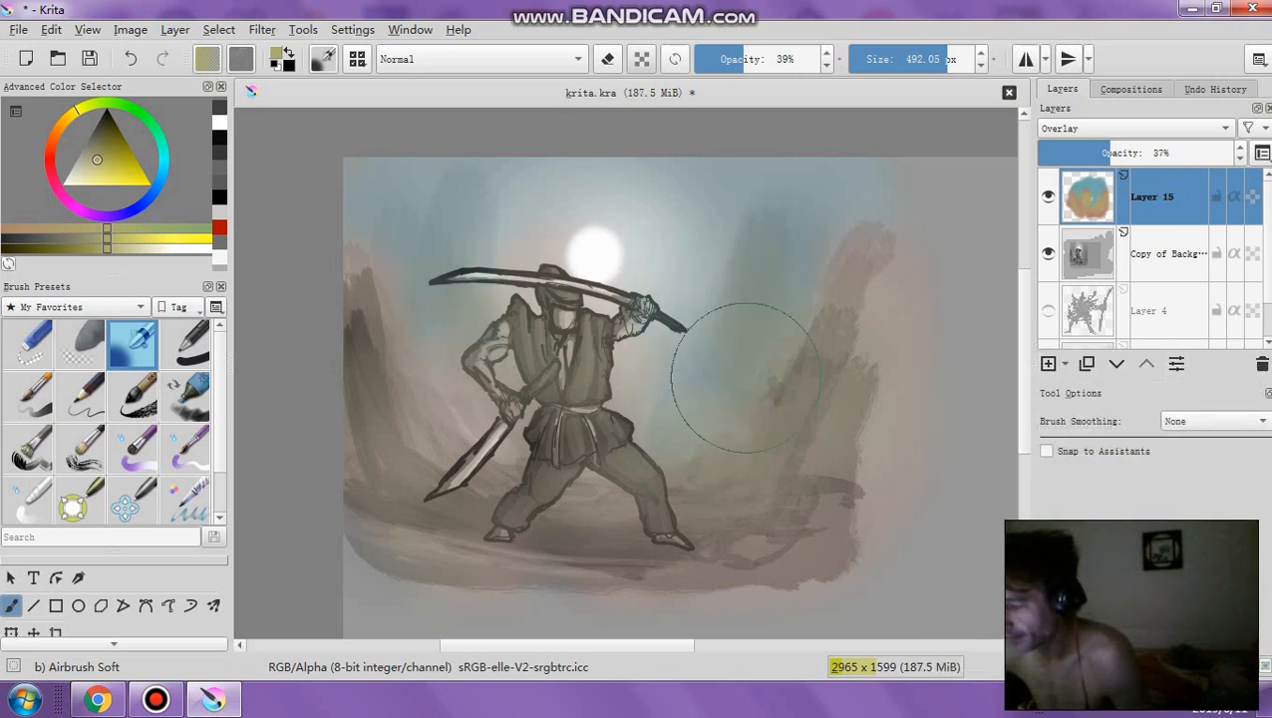
{"action": "mouse_move", "coordinate": [447, 256]}
{"action": "left_mouse_down"}
{"action": "mouse_move", "coordinate": [433, 368]}
{"action": "mouse_move", "coordinate": [440, 228]}
{"action": "left_mouse_up"}
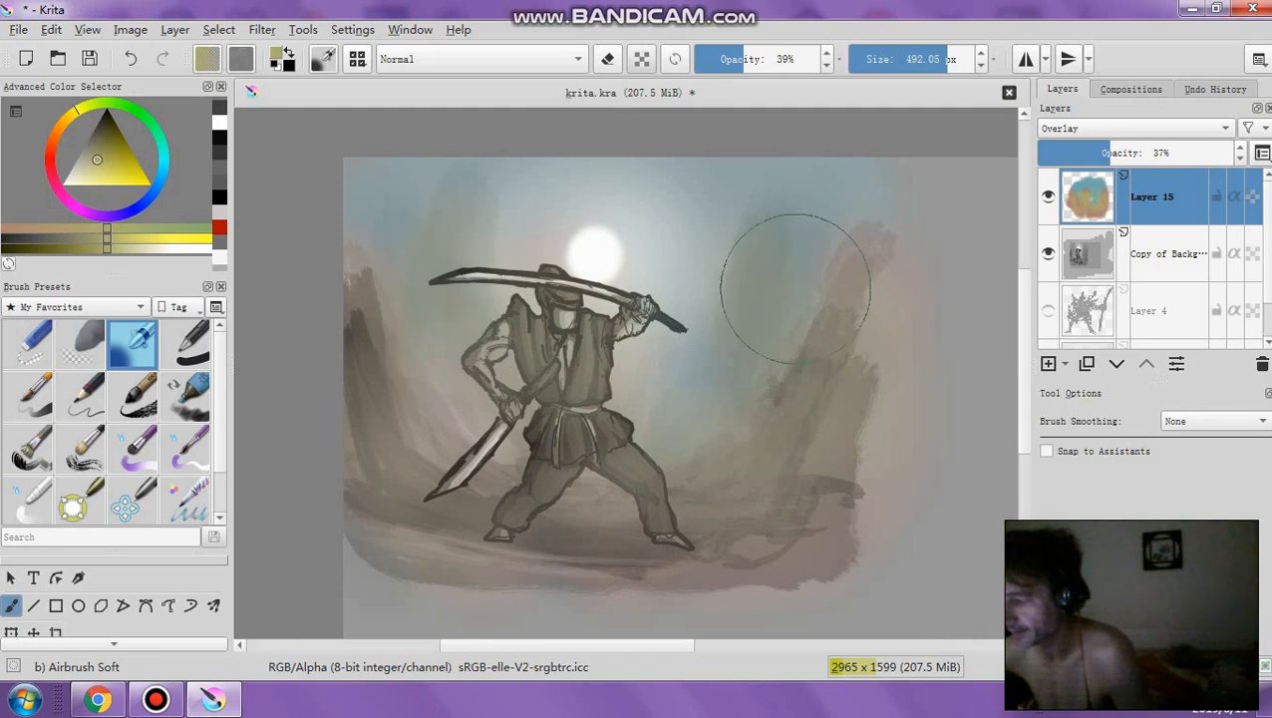
{"action": "left_click", "coordinate": [124, 166]}
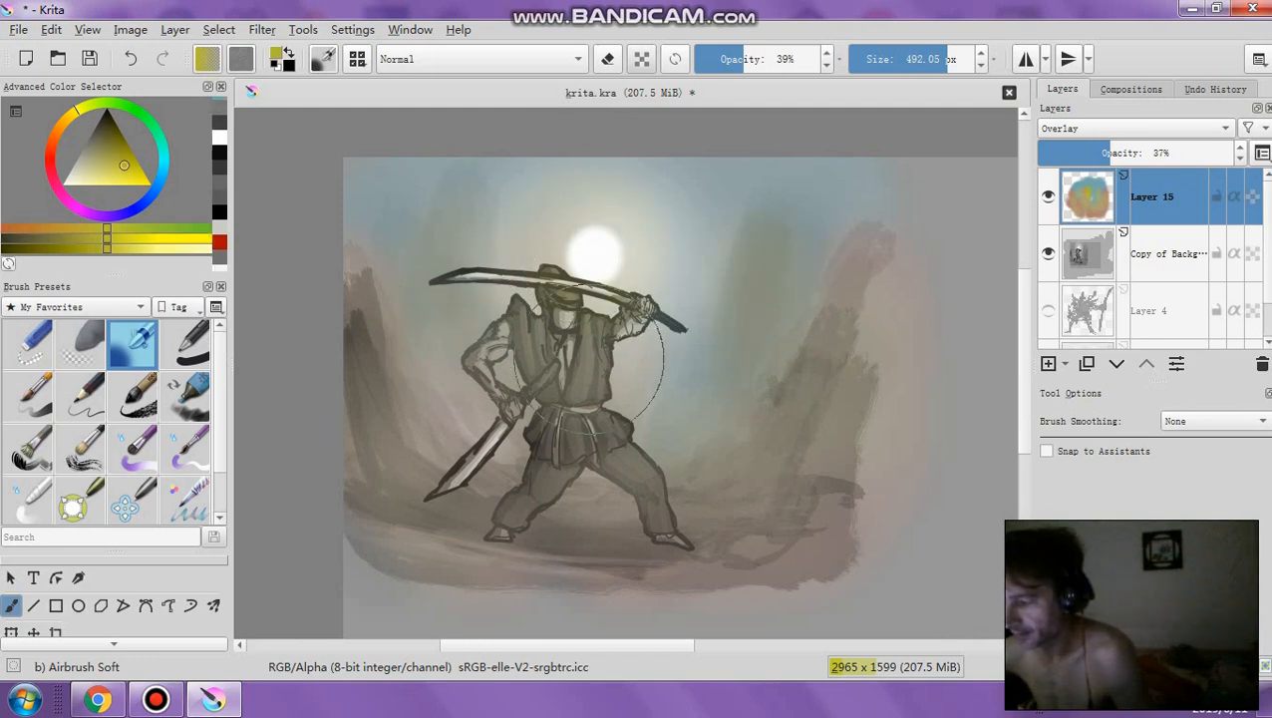
Add a new top layer in Multiply mode and airbrush saturated yellow over the swordsman's head, torso, arms and legs
{"action": "key", "text": "Insert"}
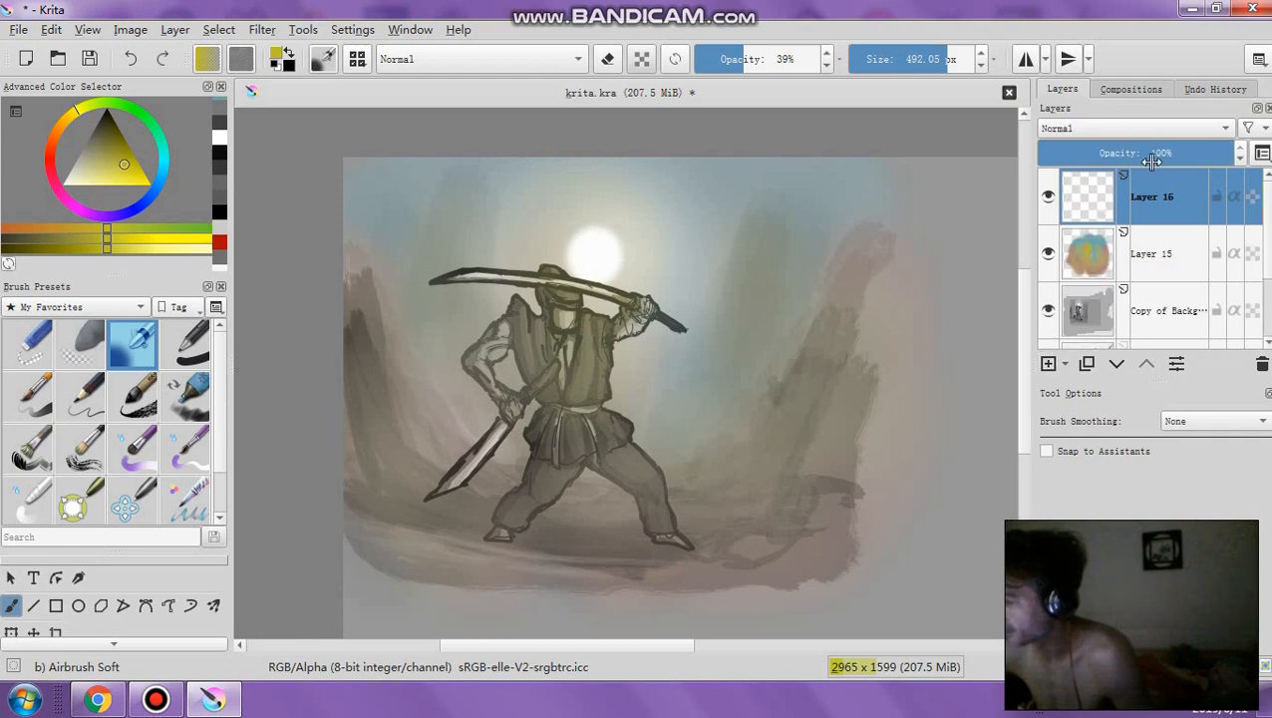
{"action": "left_click", "coordinate": [1145, 129]}
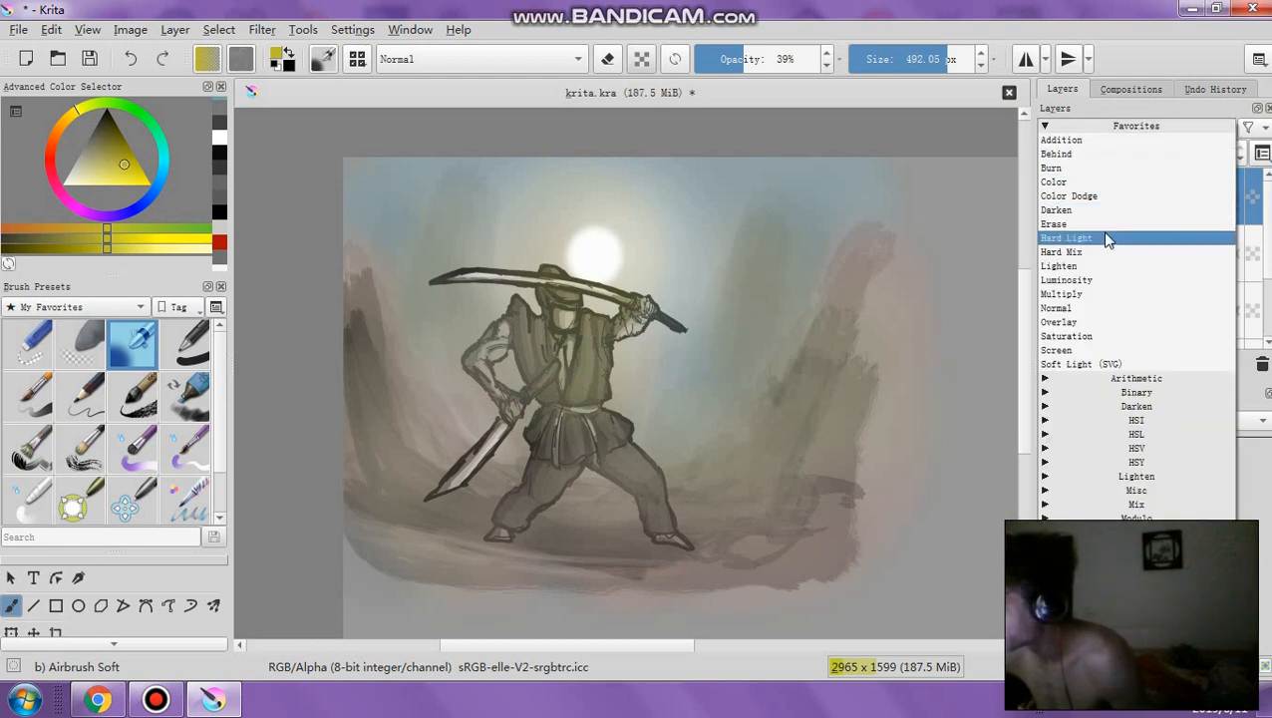
{"action": "left_click", "coordinate": [1097, 308]}
{"action": "mouse_move", "coordinate": [566, 261]}
{"action": "left_mouse_down"}
{"action": "mouse_move", "coordinate": [557, 314]}
{"action": "mouse_move", "coordinate": [570, 389]}
{"action": "mouse_move", "coordinate": [523, 473]}
{"action": "left_mouse_up"}
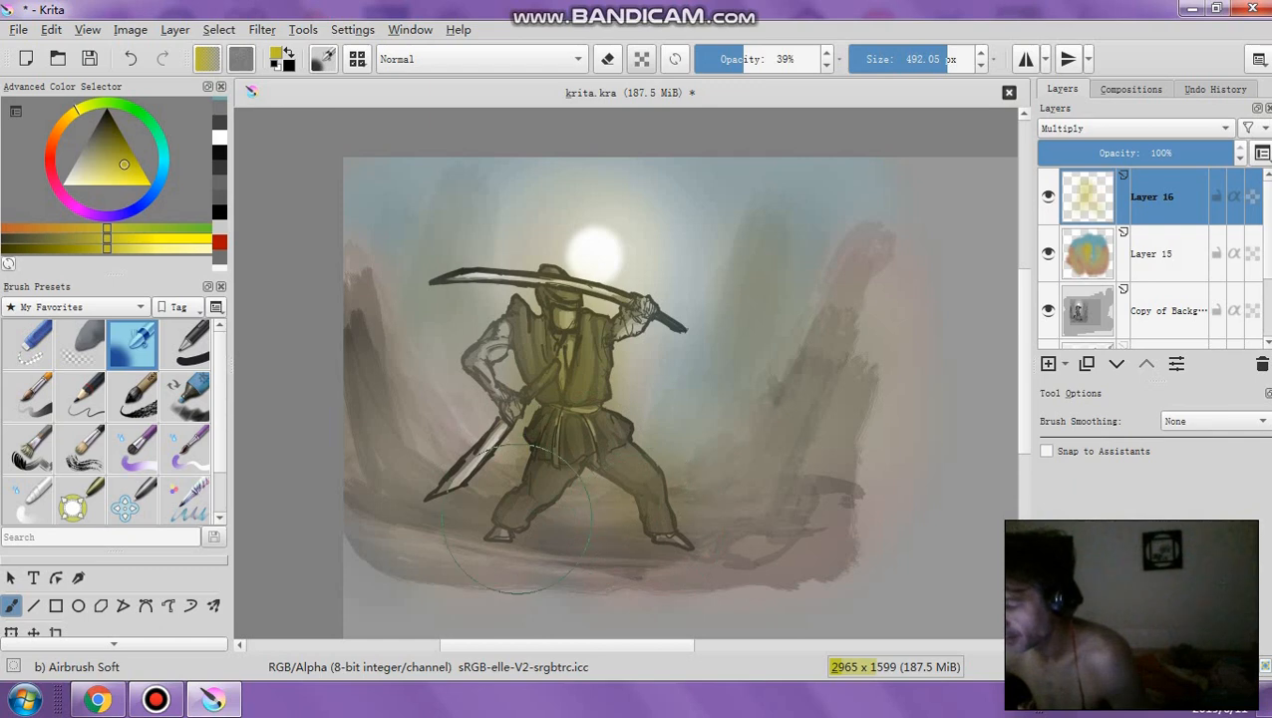
{"action": "mouse_move", "coordinate": [469, 399]}
{"action": "left_mouse_down"}
{"action": "mouse_move", "coordinate": [443, 344]}
{"action": "mouse_move", "coordinate": [469, 394]}
{"action": "left_mouse_up"}
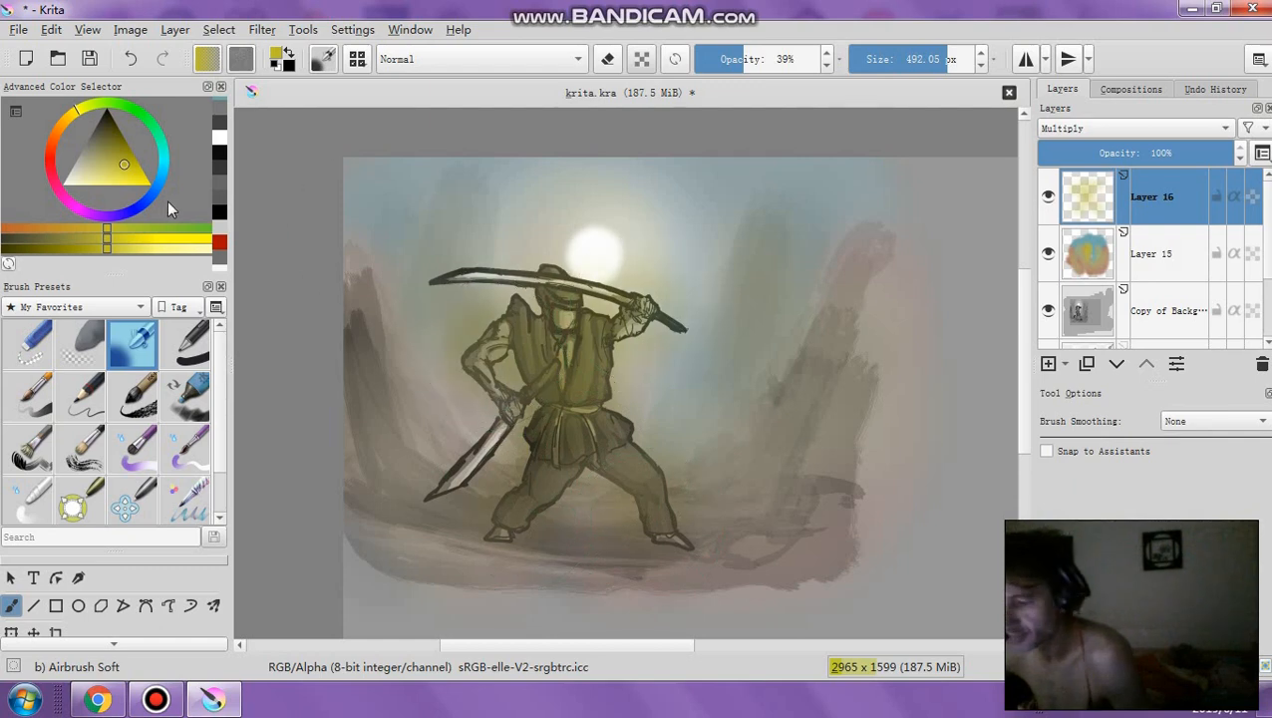
Airbrush a muted orange skin tone on the swordsman's arms on the Multiply layer with a 66.94 px brush
{"action": "left_click", "coordinate": [91, 161]}
{"action": "left_click", "coordinate": [64, 127]}
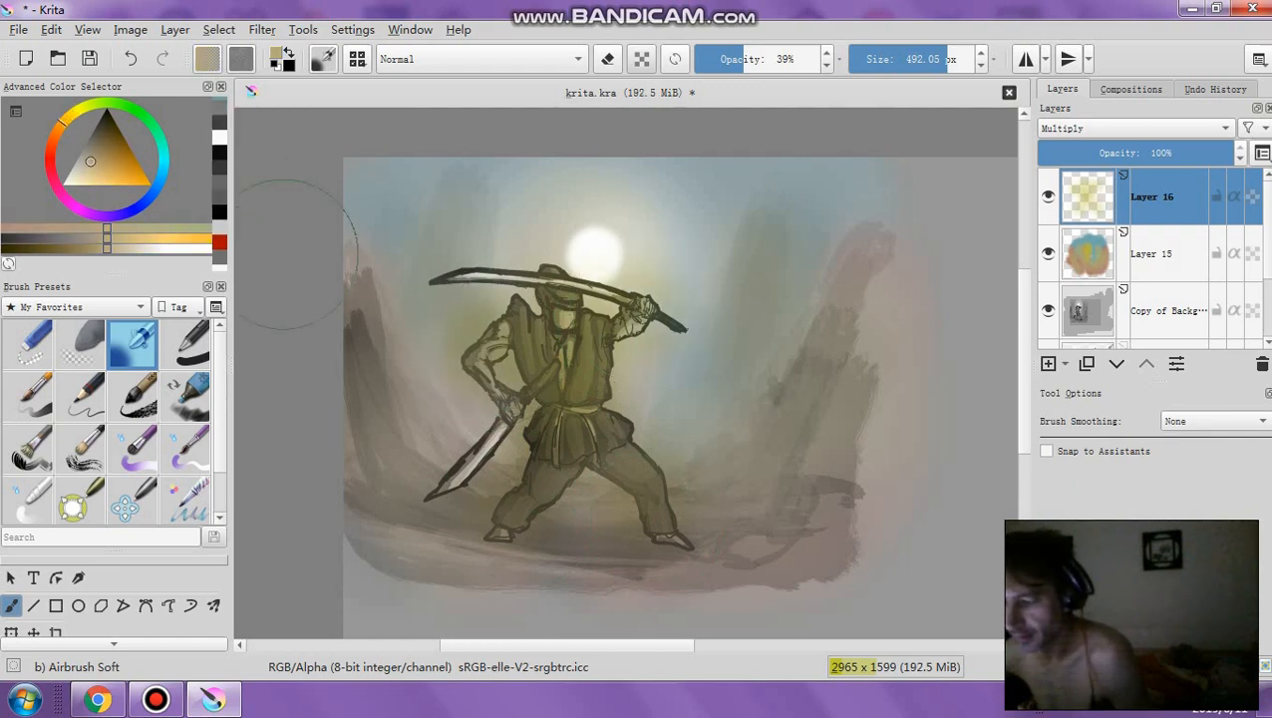
{"action": "left_click_drag", "start_coordinate": [937, 62], "coordinate": [888, 63]}
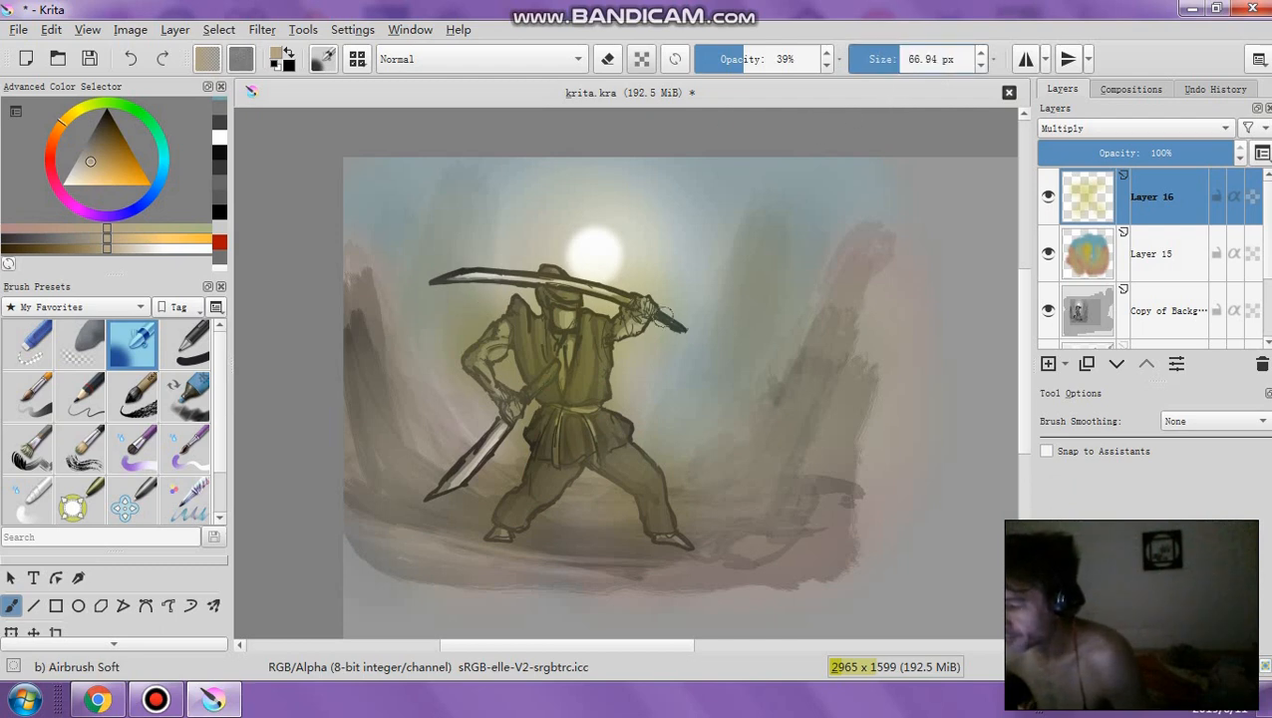
{"action": "key", "text": "bracketleft"}
{"action": "left_click_drag", "start_coordinate": [623, 335], "coordinate": [616, 331]}
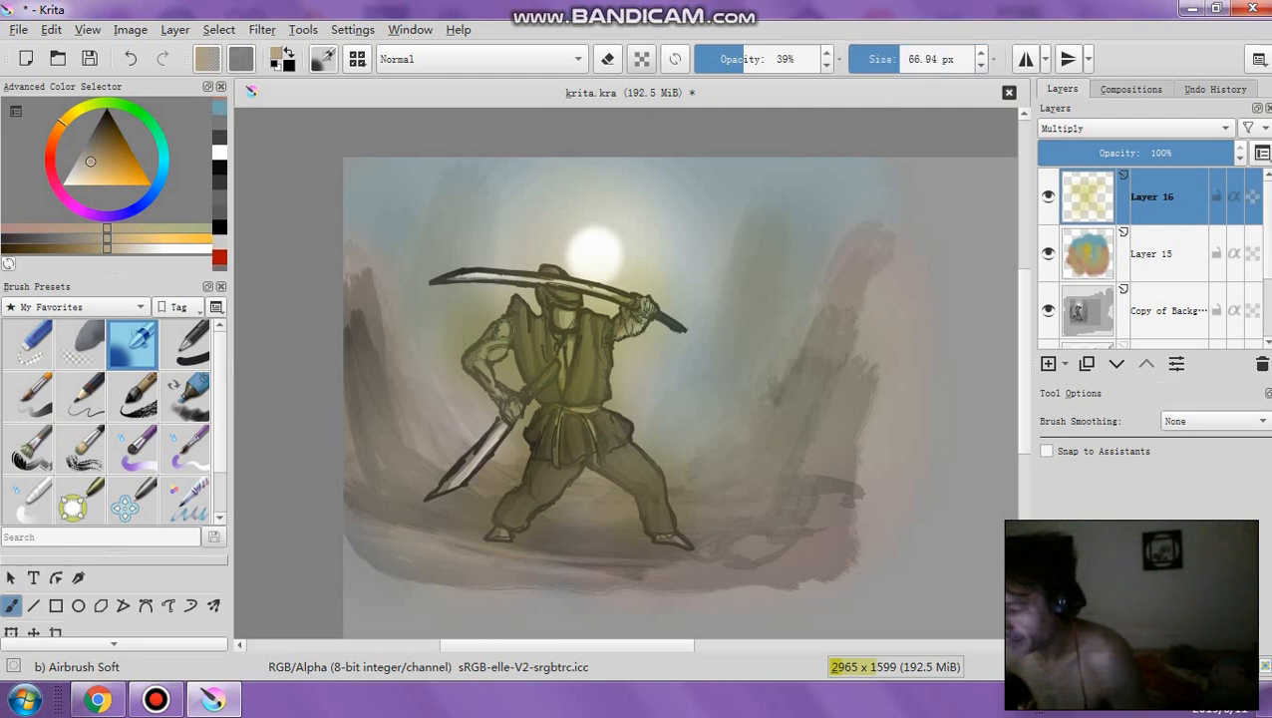
{"action": "mouse_move", "coordinate": [503, 335]}
{"action": "left_mouse_down"}
{"action": "mouse_move", "coordinate": [488, 357]}
{"action": "mouse_move", "coordinate": [509, 390]}
{"action": "left_mouse_up"}
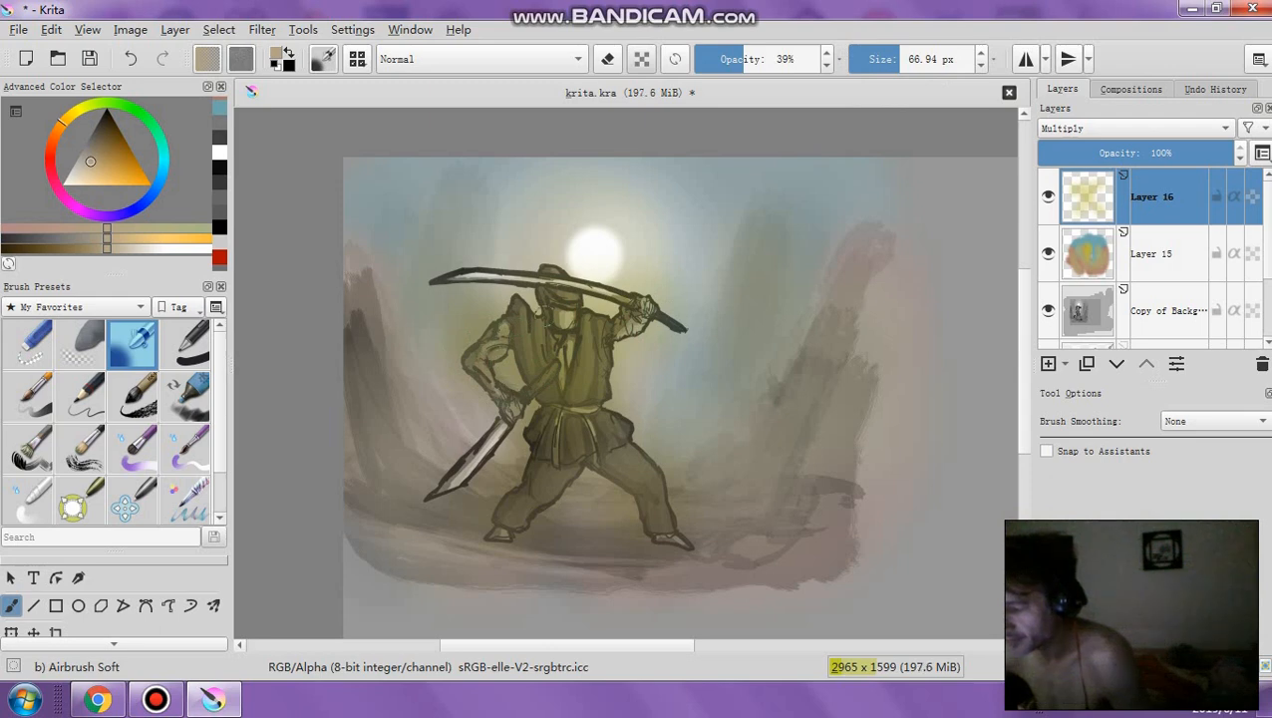
Merge the Multiply layer, Layer 16, with the Overlay layer below it
{"action": "right_click", "coordinate": [1160, 207]}
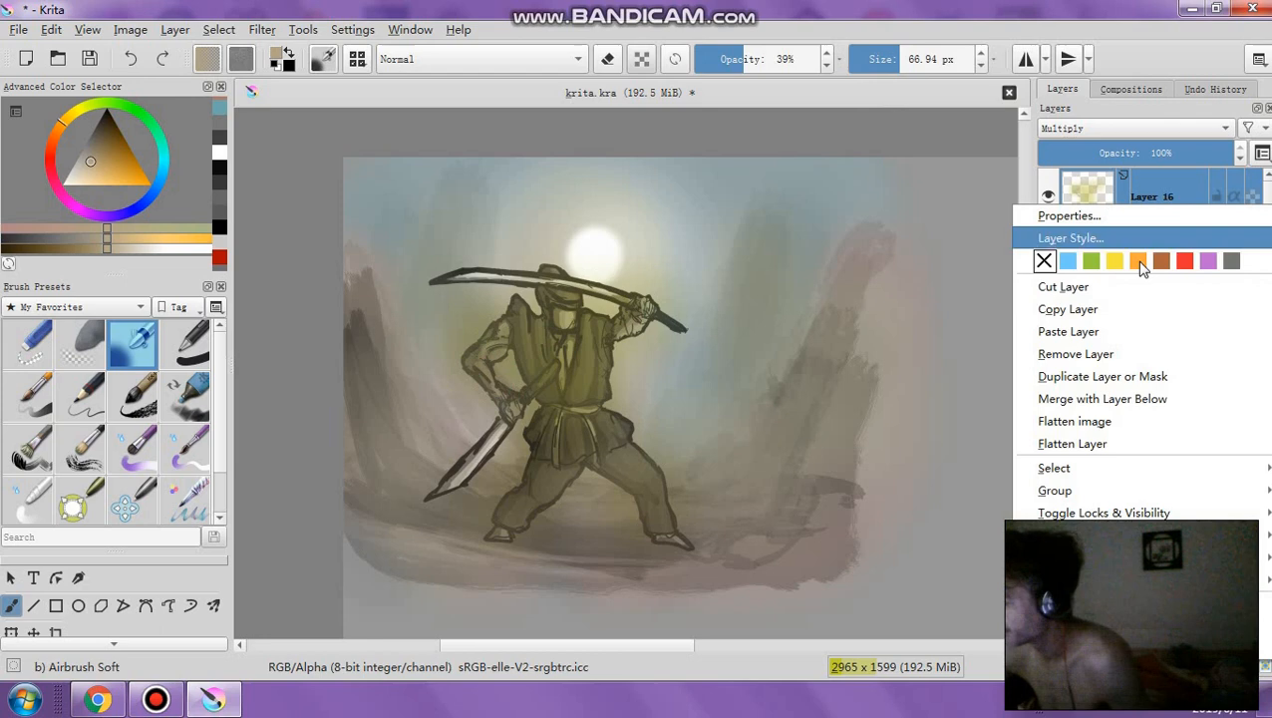
{"action": "left_click", "coordinate": [1092, 399]}
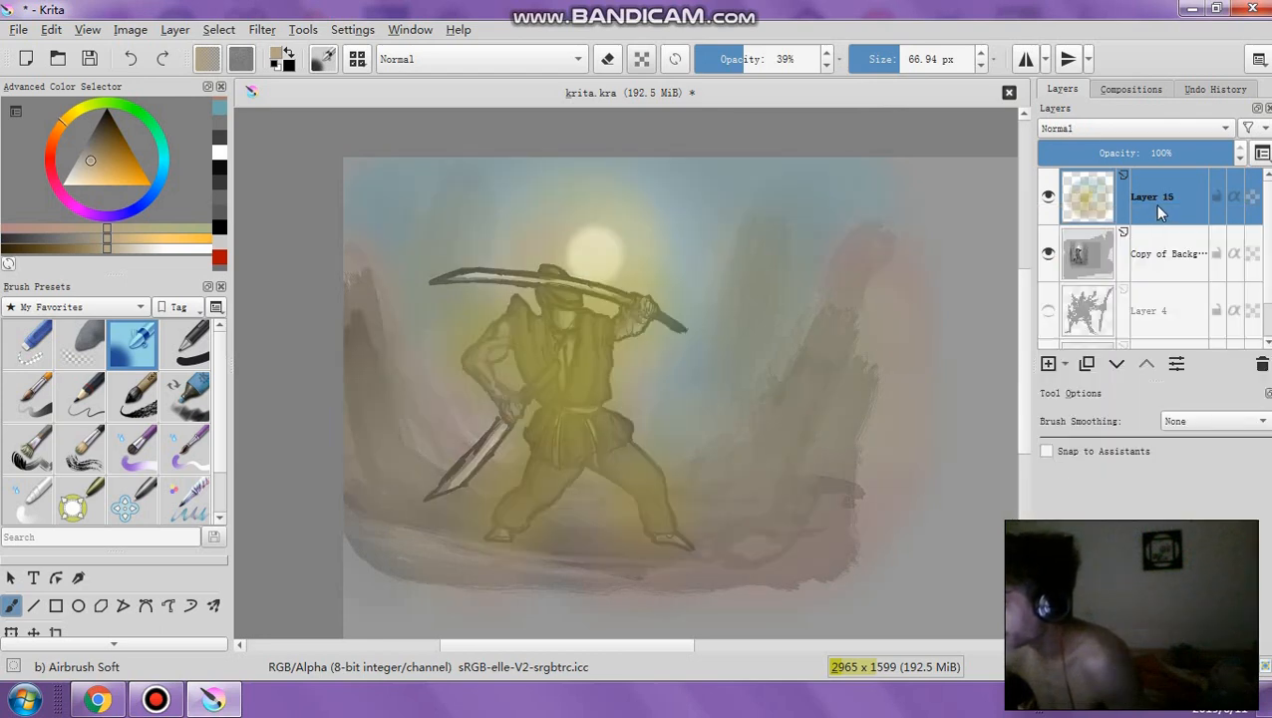
Undo the last layer merge so that Layer 16 and Layer 15 are separate layers again
{"action": "left_click", "coordinate": [131, 58]}
{"action": "scroll", "coordinate": [1125, 299], "scroll_direction": "down", "scroll_amount": 2}
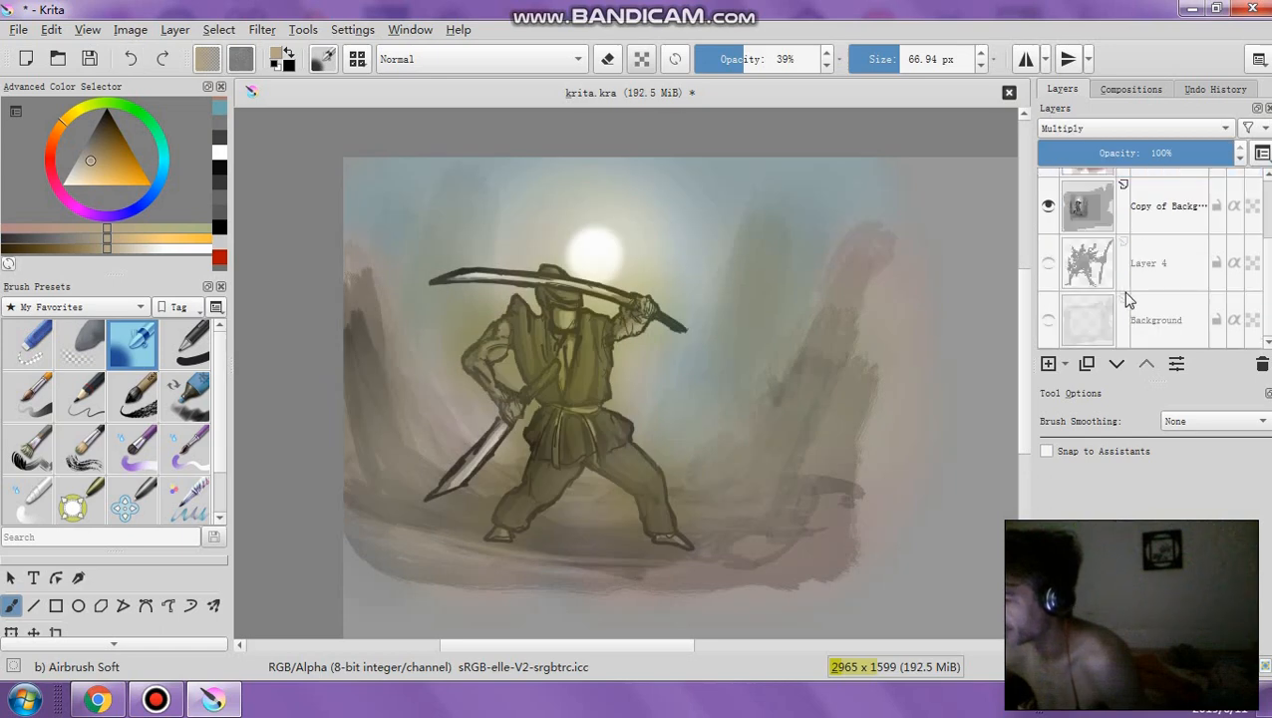
{"action": "scroll", "coordinate": [1126, 299], "scroll_direction": "up", "scroll_amount": 2}
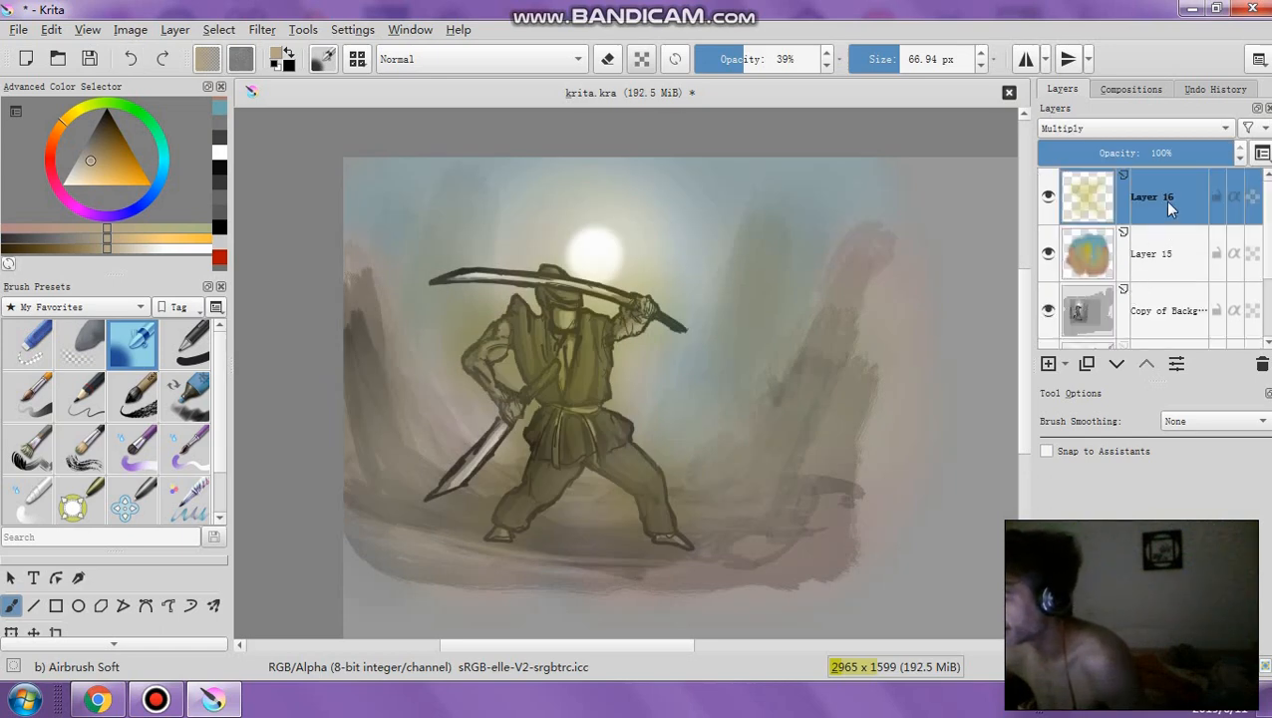
{"action": "scroll", "coordinate": [1161, 249], "scroll_direction": "down", "scroll_amount": 2}
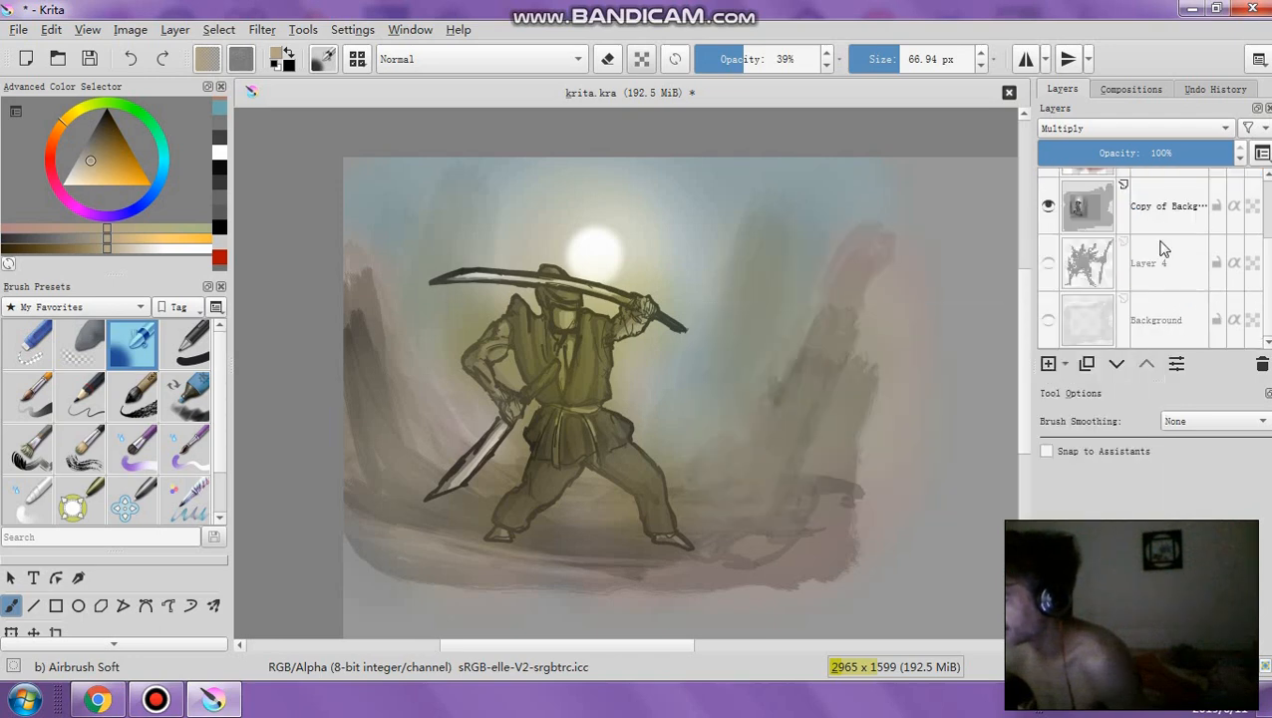
{"action": "scroll", "coordinate": [1167, 221], "scroll_direction": "up", "scroll_amount": 2}
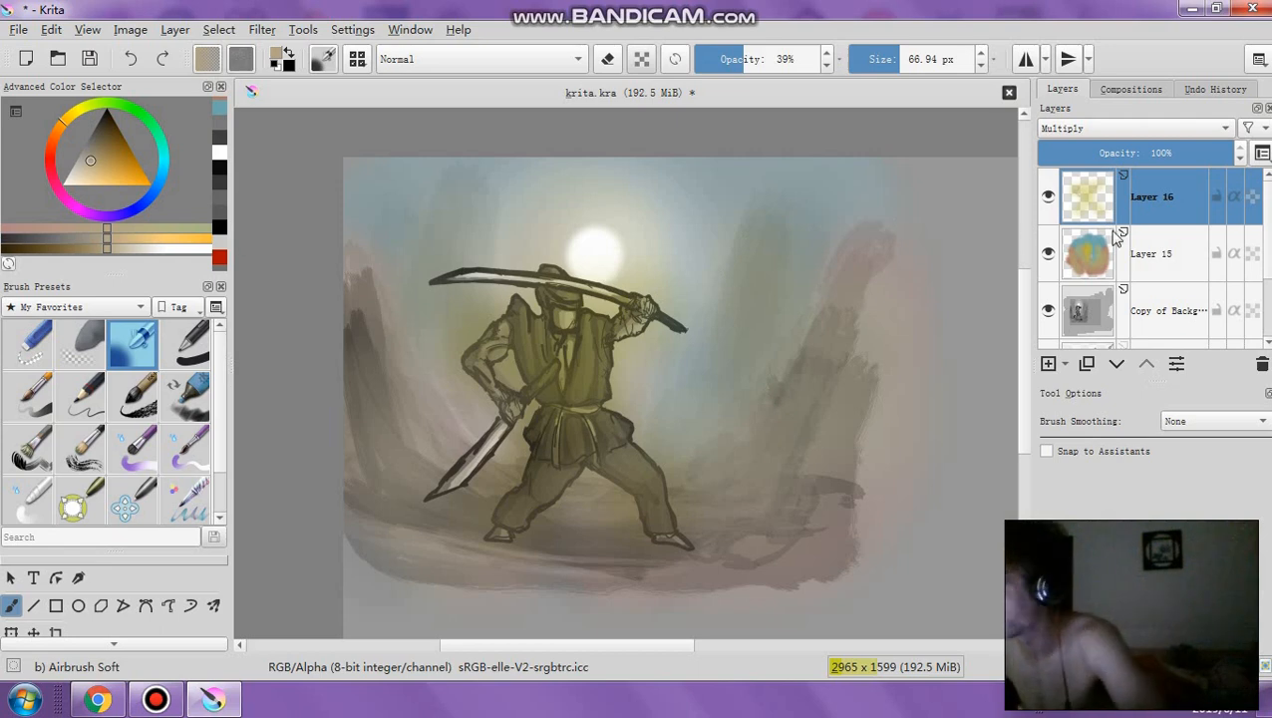
Try a Levels adjustment on the greyscale Copy of Background layer with input levels 36, 1.414 and 209 and output black 36
{"action": "left_click", "coordinate": [1134, 315]}
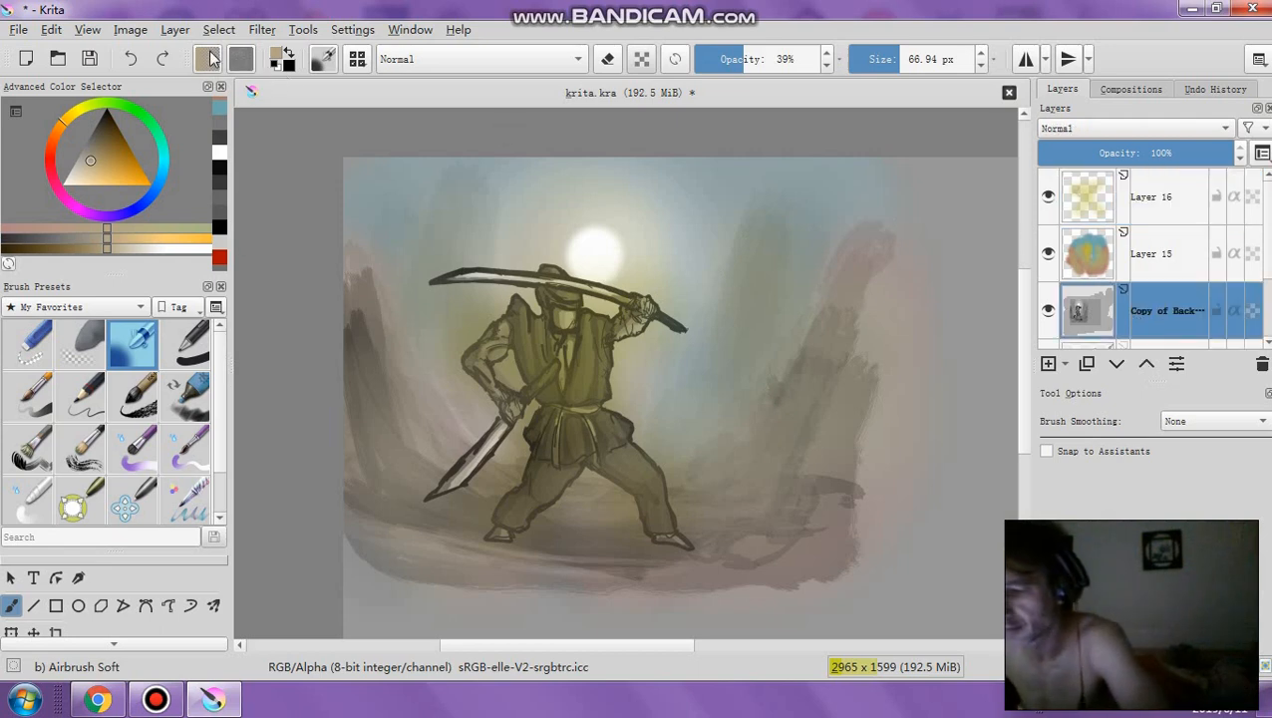
{"action": "left_click", "coordinate": [261, 29]}
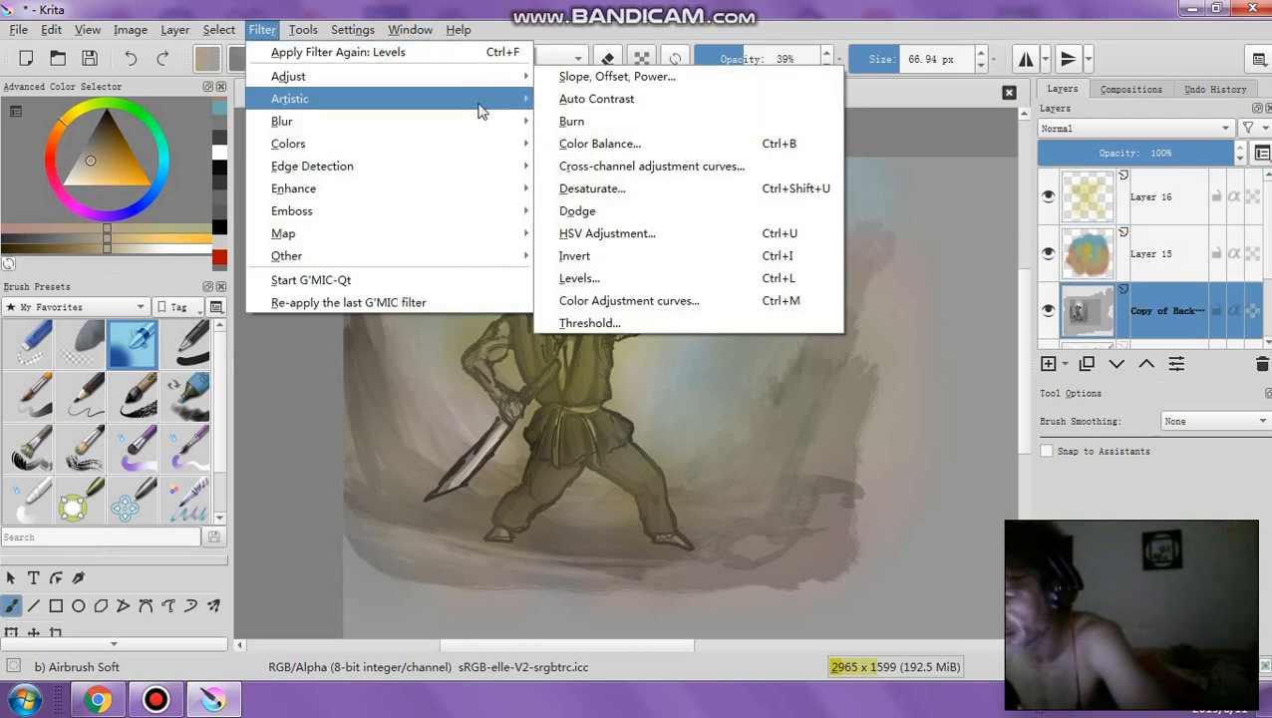
{"action": "mouse_move", "coordinate": [502, 83]}
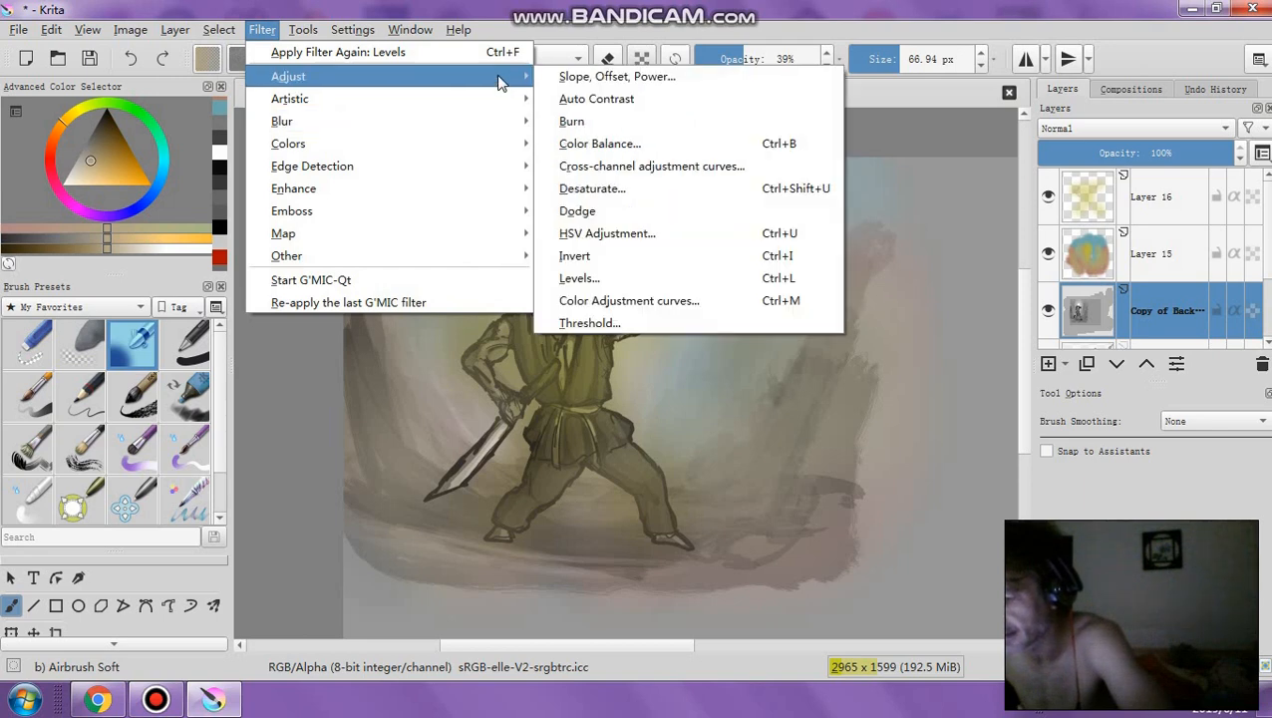
{"action": "left_click", "coordinate": [595, 277]}
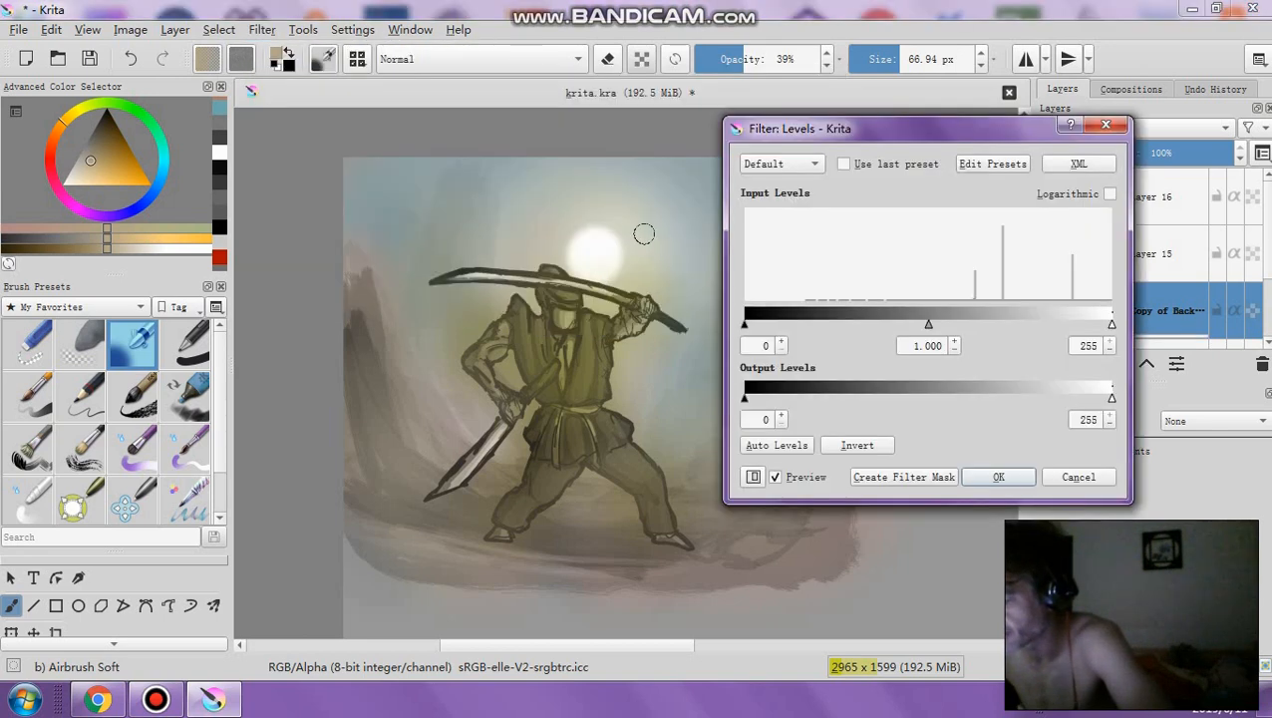
{"action": "left_click_drag", "start_coordinate": [928, 324], "coordinate": [1024, 324]}
{"action": "left_click_drag", "start_coordinate": [745, 324], "coordinate": [843, 326]}
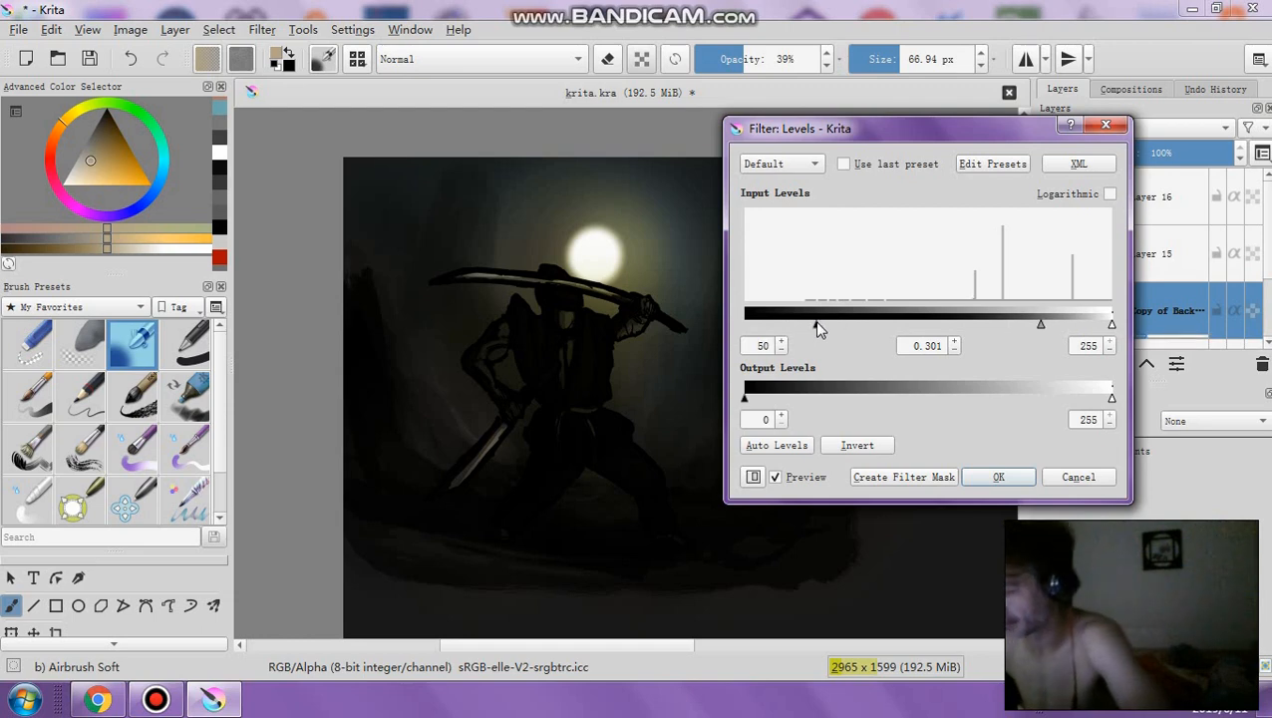
{"action": "left_click_drag", "start_coordinate": [815, 324], "coordinate": [798, 326]}
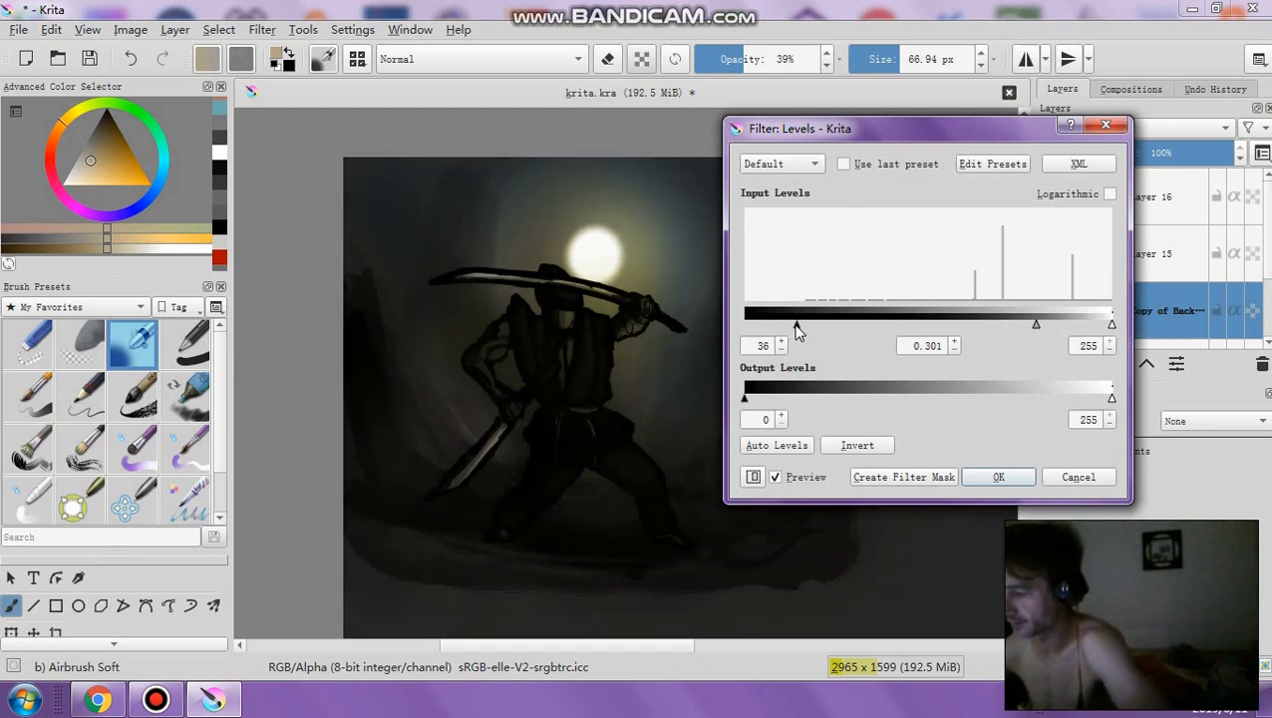
{"action": "left_click_drag", "start_coordinate": [747, 399], "coordinate": [803, 401]}
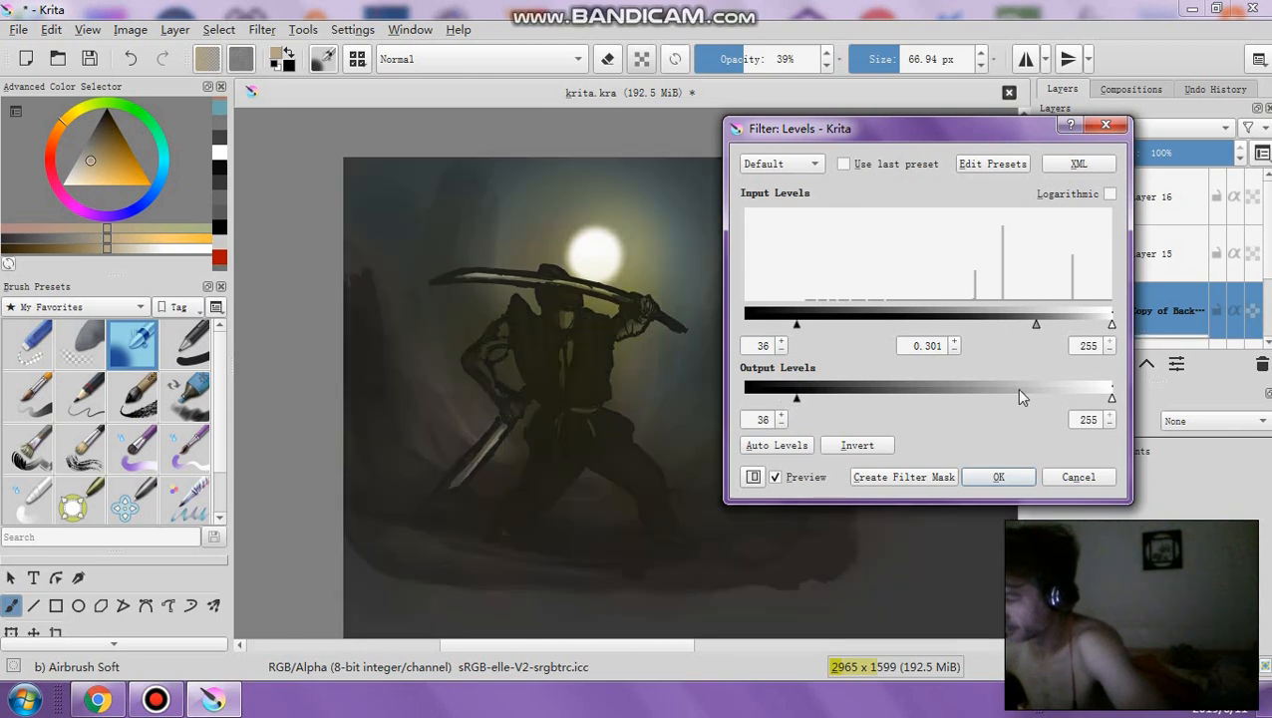
{"action": "left_click_drag", "start_coordinate": [1111, 326], "coordinate": [903, 330]}
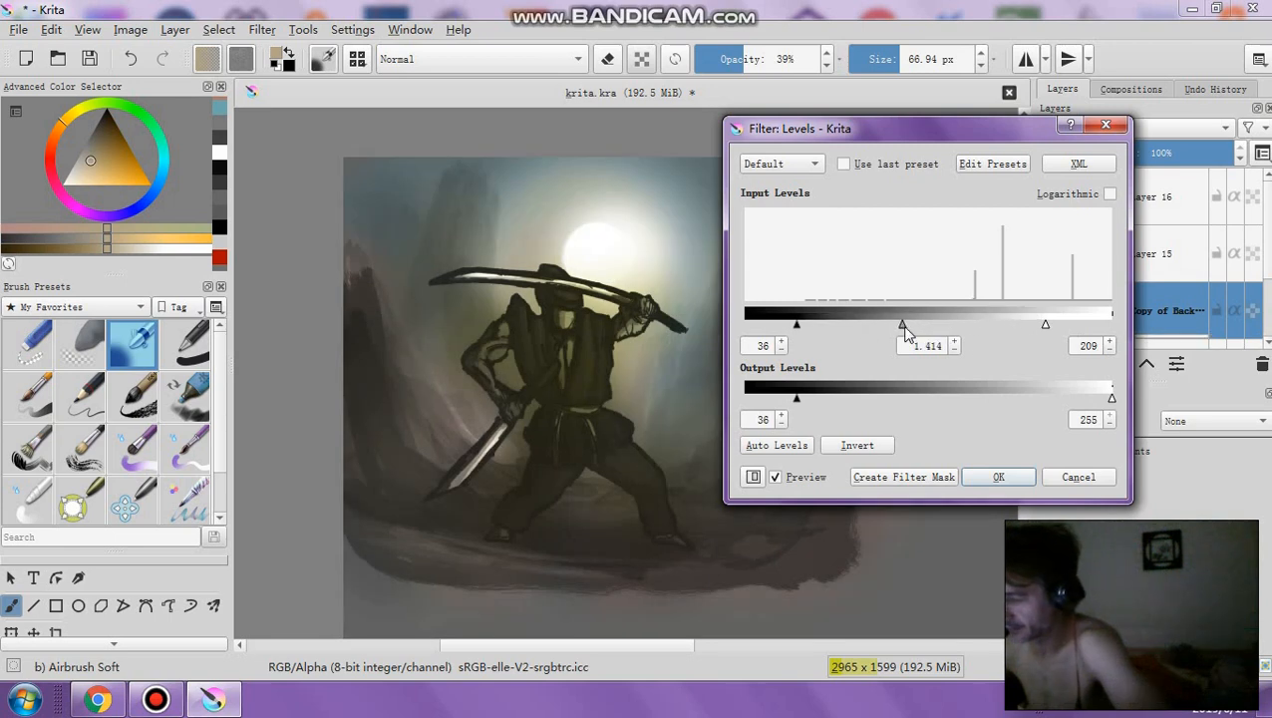
{"action": "left_click", "coordinate": [1105, 125]}
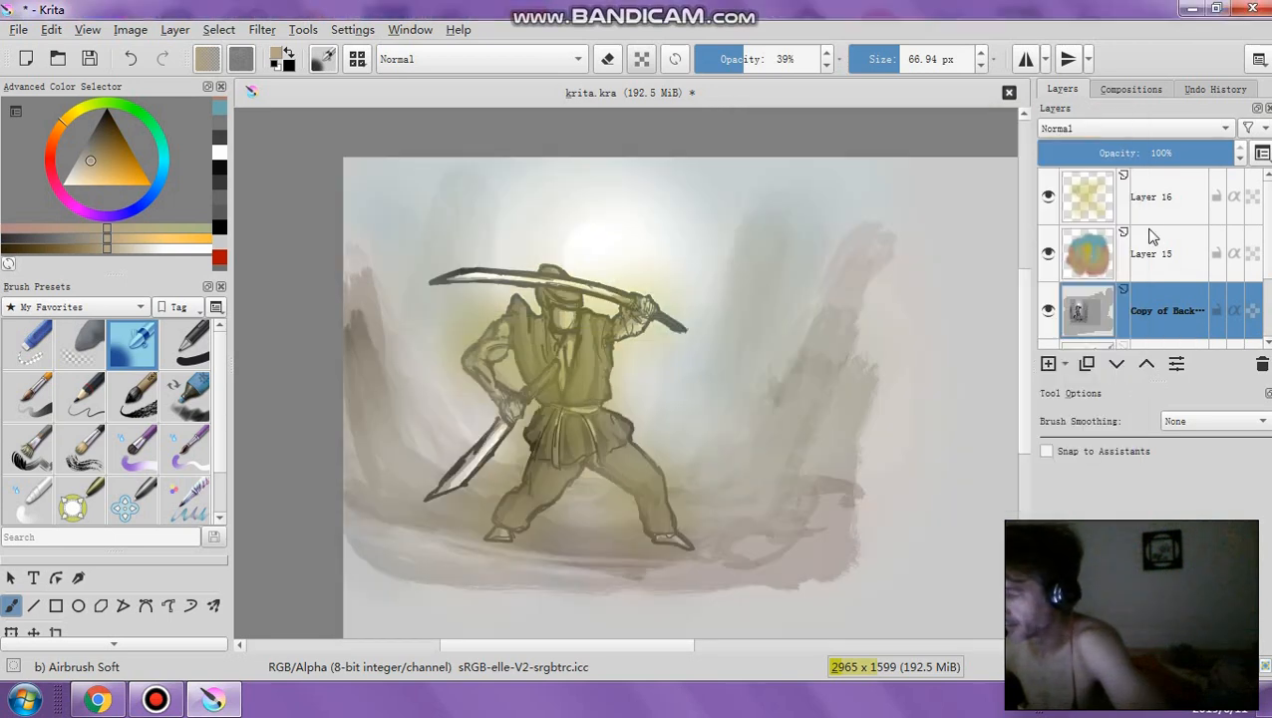
Delete Layer 16, Layer 15 and the Copy of Background layer
{"action": "left_click", "coordinate": [1144, 215]}
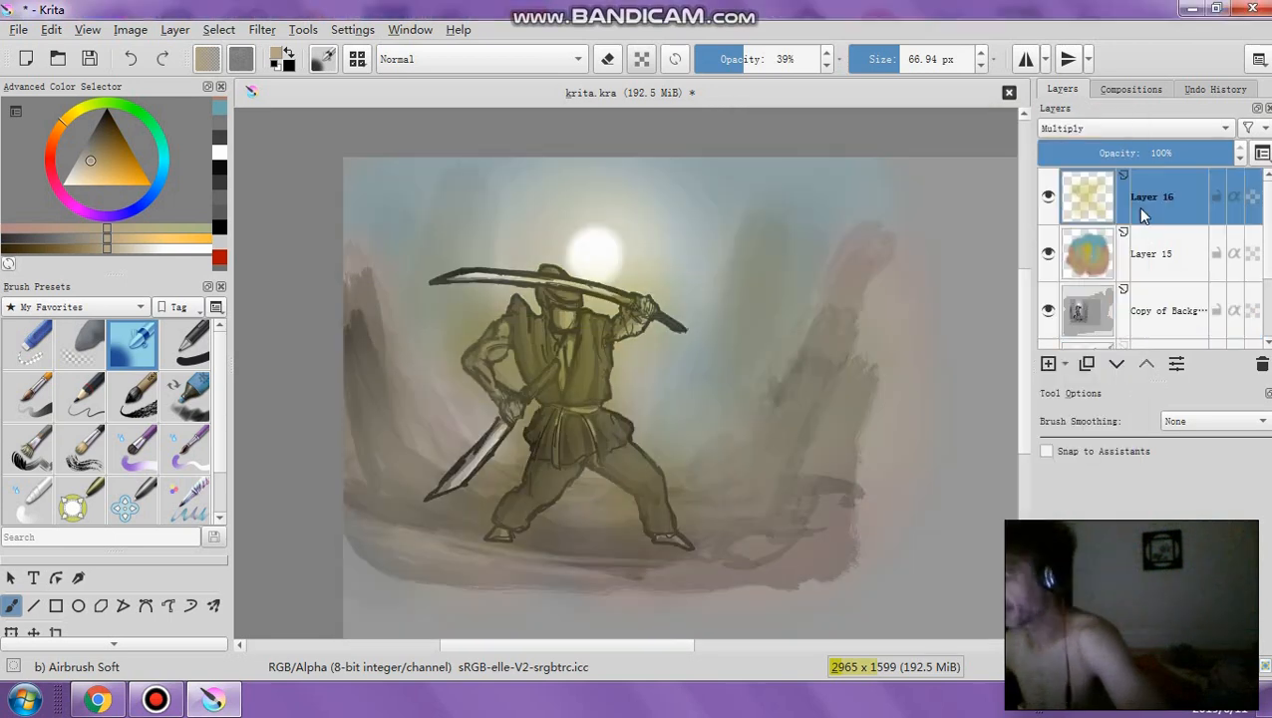
{"action": "left_click", "coordinate": [1262, 371]}
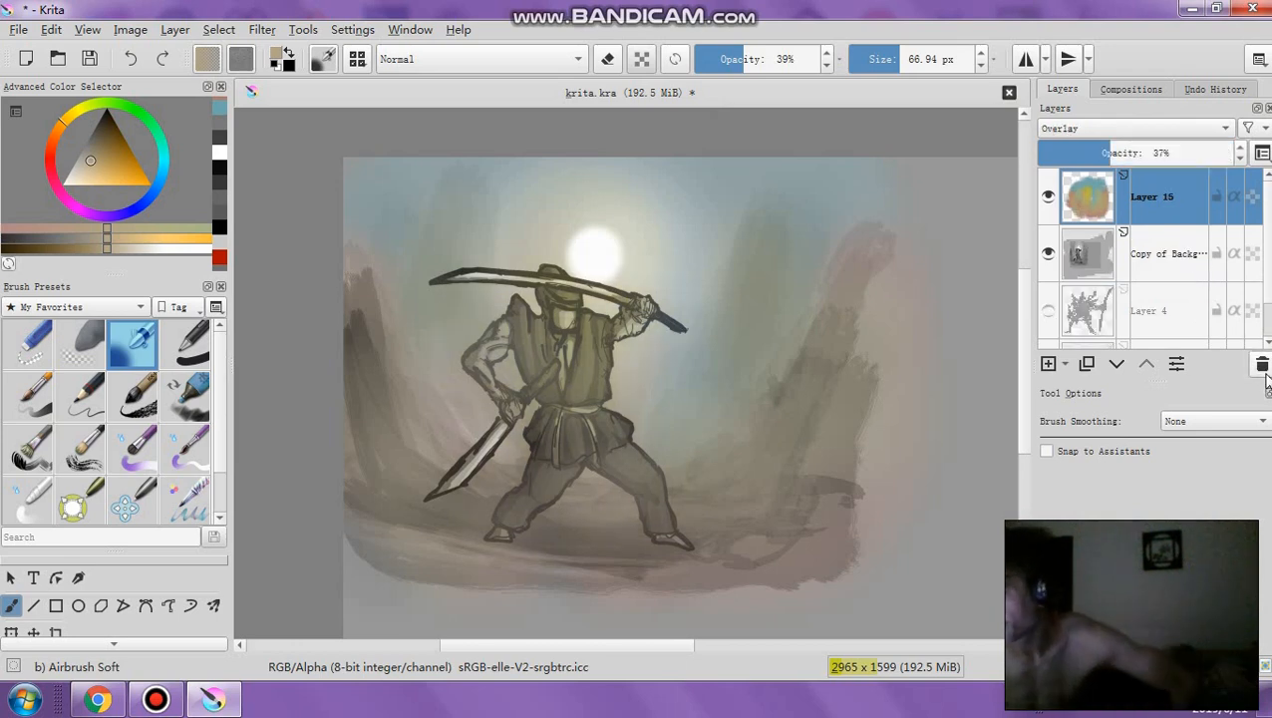
{"action": "left_click", "coordinate": [1263, 371]}
{"action": "left_click", "coordinate": [1263, 369]}
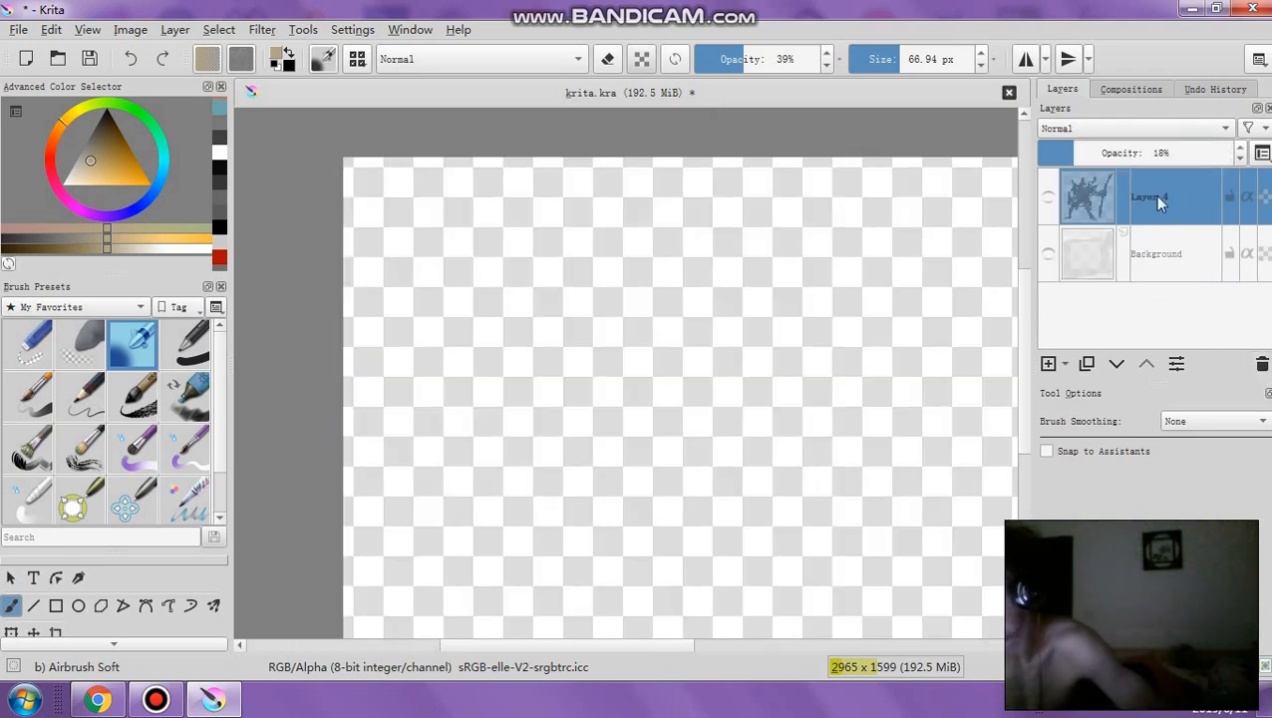
Make Layer 4, which holds the warrior silhouette, and the Background layer visible
{"action": "left_click", "coordinate": [1048, 198]}
{"action": "left_click", "coordinate": [1048, 254]}
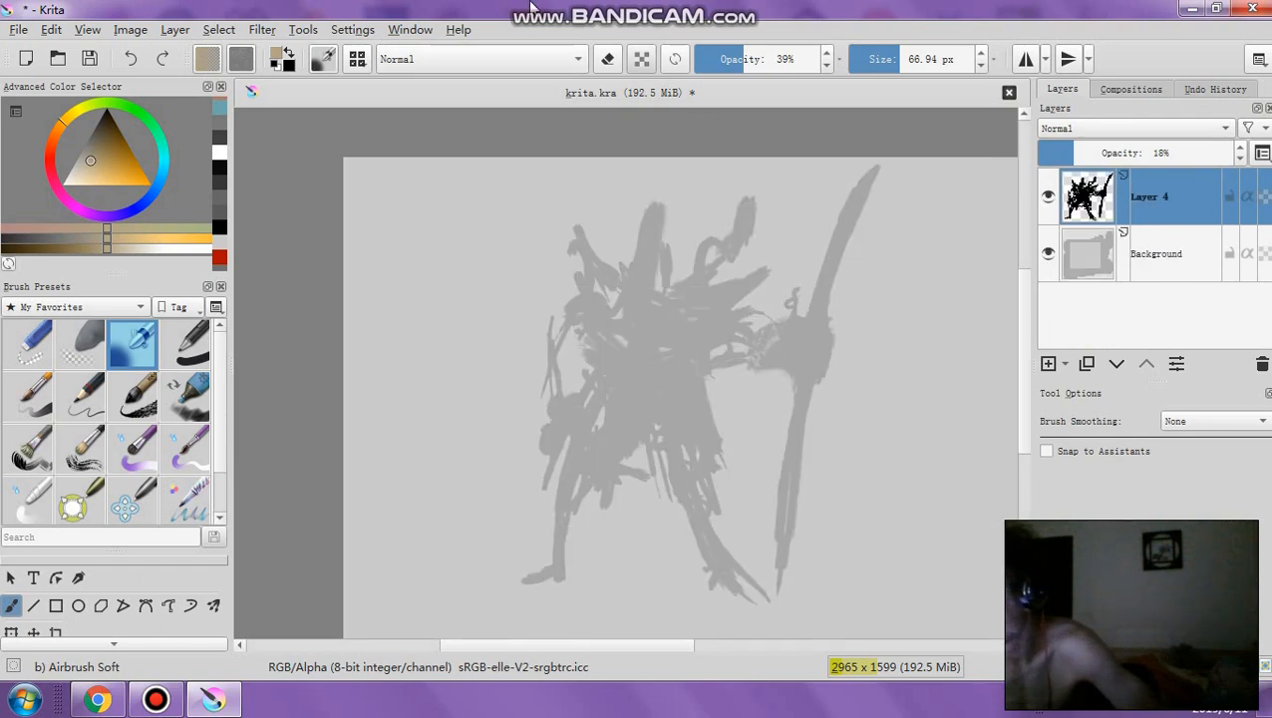
{"action": "mouse_move", "coordinate": [533, 8]}
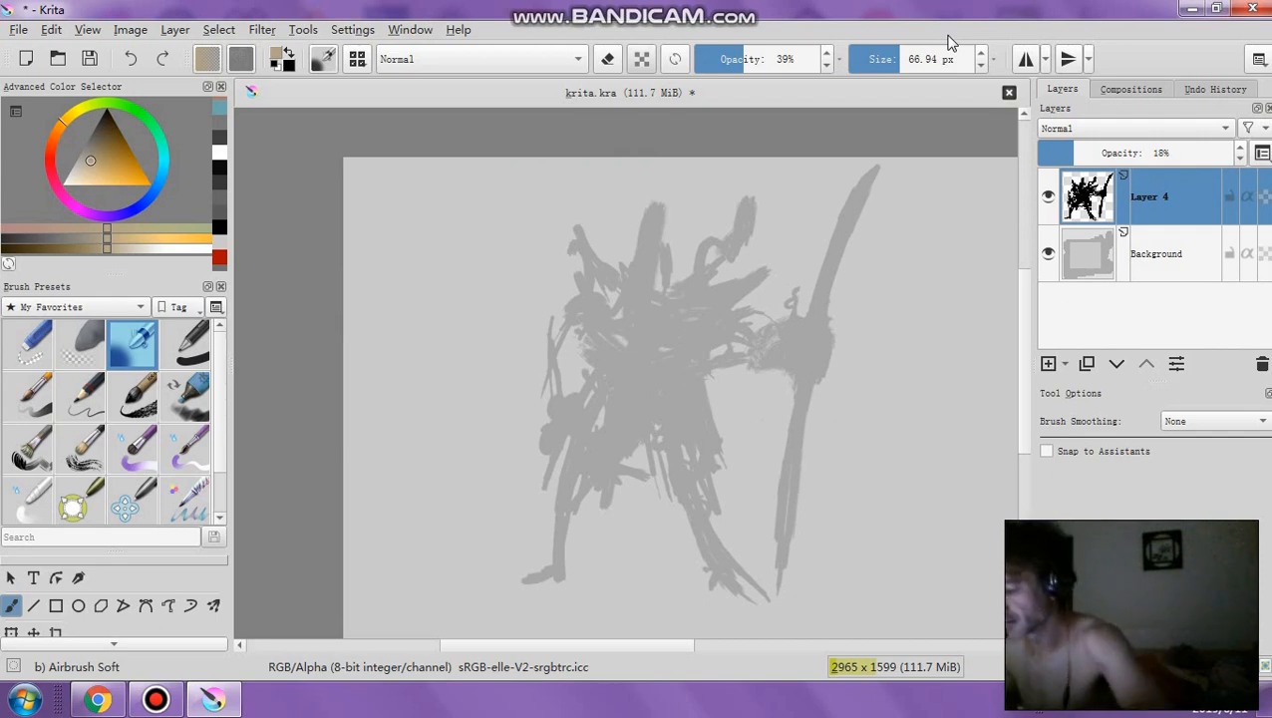
Add a new layer above Layer 4 and set up the Basic-1 brush in black at 7.48 px
{"action": "left_click_drag", "start_coordinate": [634, 647], "coordinate": [671, 678]}
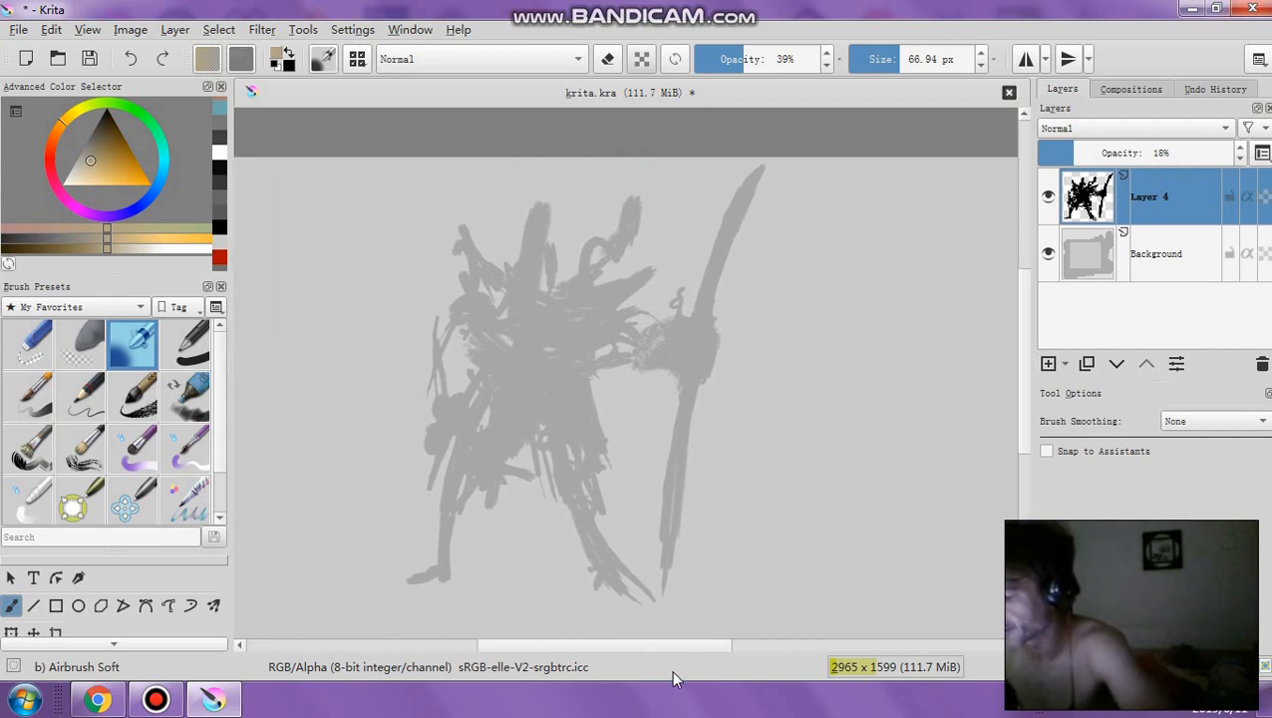
{"action": "left_click", "coordinate": [1048, 363]}
{"action": "left_click", "coordinate": [183, 346]}
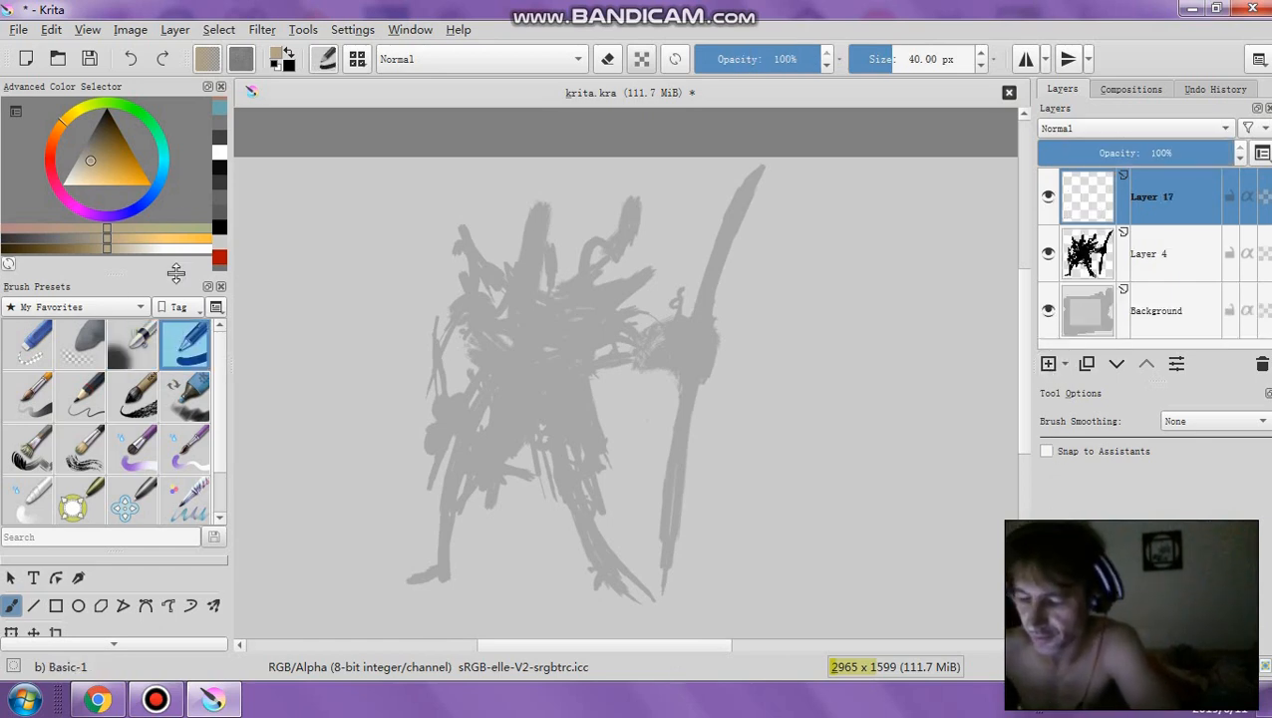
{"action": "left_click_drag", "start_coordinate": [103, 154], "coordinate": [178, 101]}
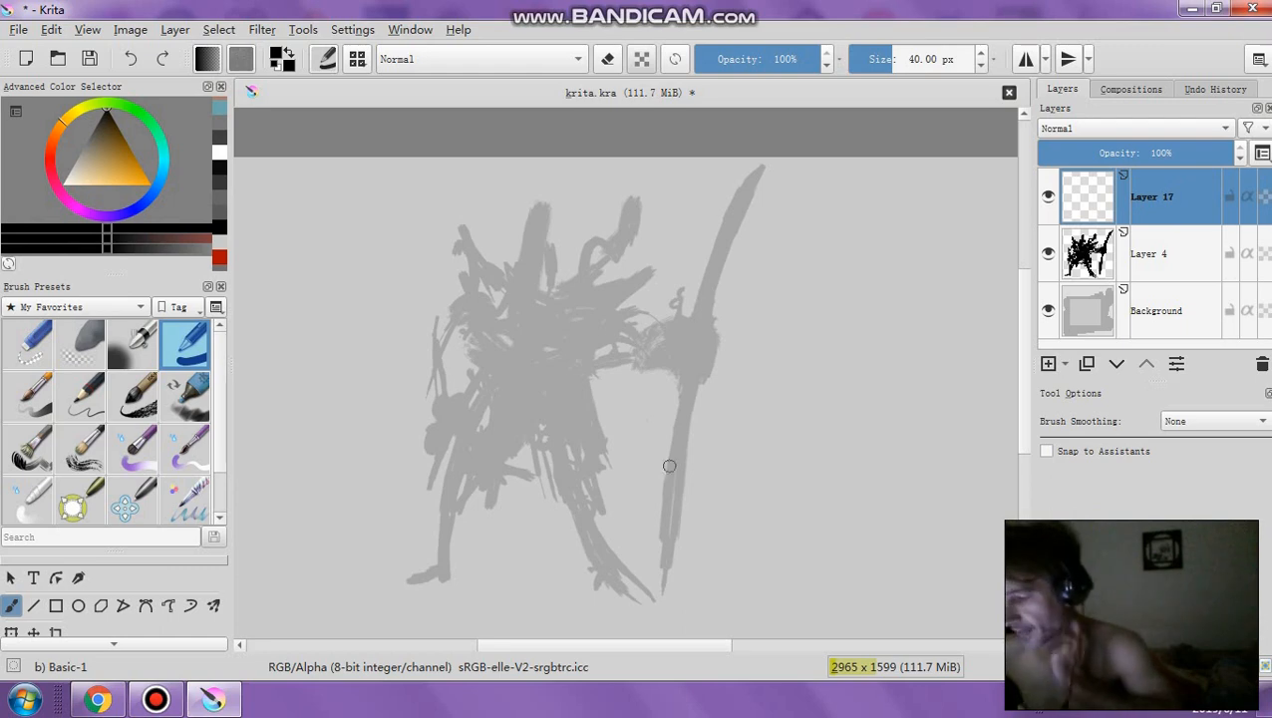
{"action": "left_click_drag", "start_coordinate": [879, 62], "coordinate": [873, 62]}
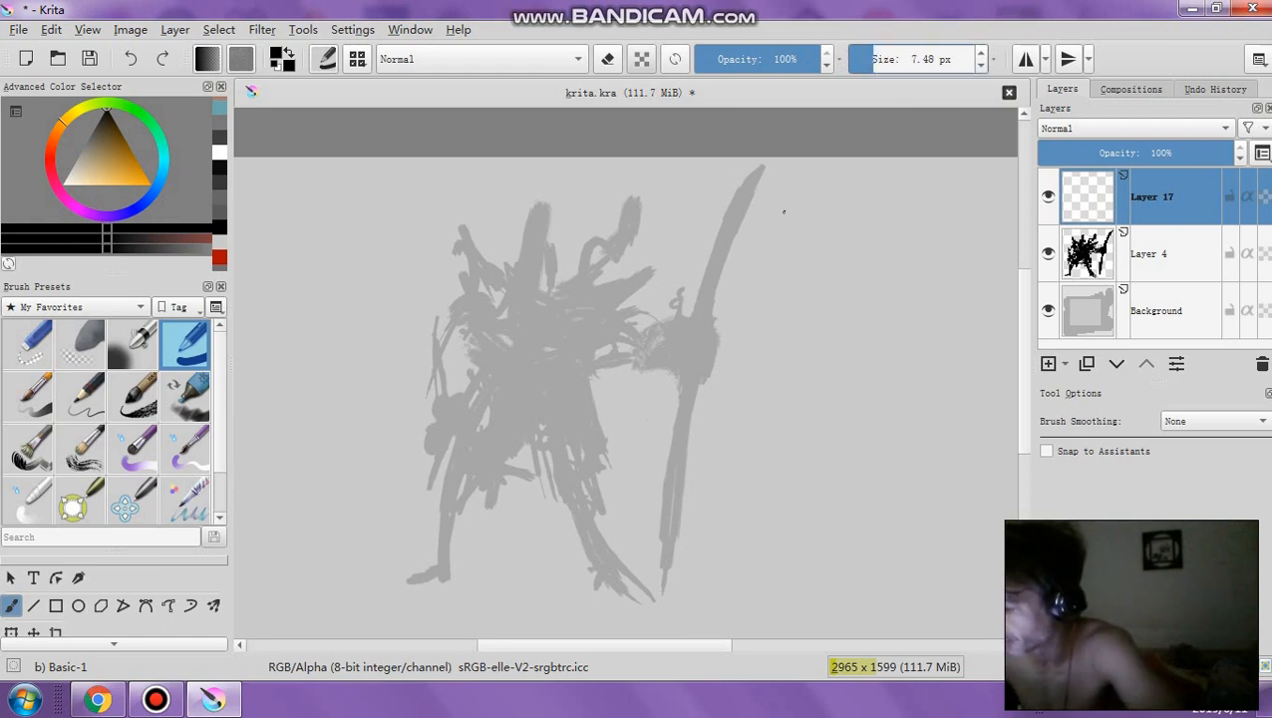
Sketch black spiky, blade-like outlines with hatching over the silhouette's upper body, and dismiss the advertising notification
{"action": "mouse_move", "coordinate": [511, 326]}
{"action": "left_mouse_down"}
{"action": "mouse_move", "coordinate": [523, 242]}
{"action": "mouse_move", "coordinate": [531, 211]}
{"action": "mouse_move", "coordinate": [523, 262]}
{"action": "mouse_move", "coordinate": [545, 202]}
{"action": "mouse_move", "coordinate": [535, 311]}
{"action": "mouse_move", "coordinate": [549, 283]}
{"action": "mouse_move", "coordinate": [534, 315]}
{"action": "mouse_move", "coordinate": [617, 246]}
{"action": "mouse_move", "coordinate": [549, 331]}
{"action": "mouse_move", "coordinate": [519, 347]}
{"action": "mouse_move", "coordinate": [501, 317]}
{"action": "mouse_move", "coordinate": [508, 258]}
{"action": "left_mouse_up"}
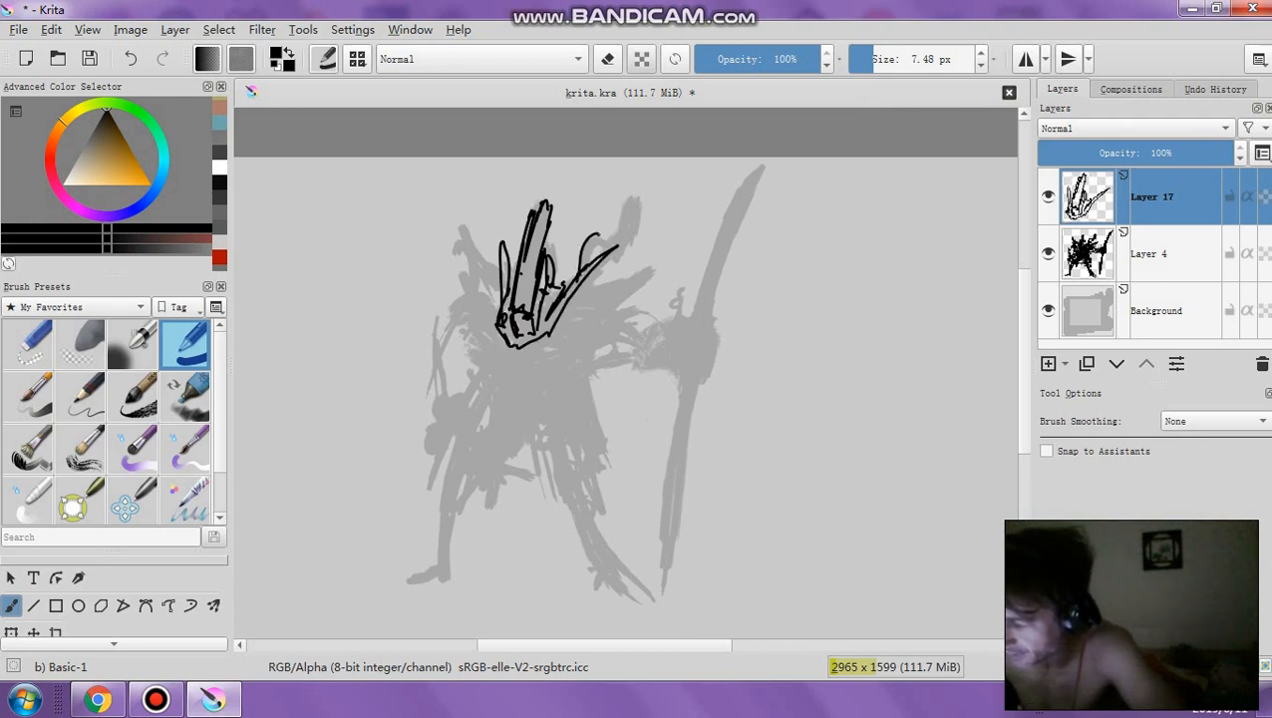
{"action": "mouse_move", "coordinate": [607, 264]}
{"action": "left_mouse_down"}
{"action": "mouse_move", "coordinate": [621, 231]}
{"action": "mouse_move", "coordinate": [594, 293]}
{"action": "mouse_move", "coordinate": [628, 227]}
{"action": "mouse_move", "coordinate": [578, 292]}
{"action": "mouse_move", "coordinate": [574, 355]}
{"action": "mouse_move", "coordinate": [514, 373]}
{"action": "mouse_move", "coordinate": [470, 357]}
{"action": "mouse_move", "coordinate": [506, 375]}
{"action": "left_mouse_up"}
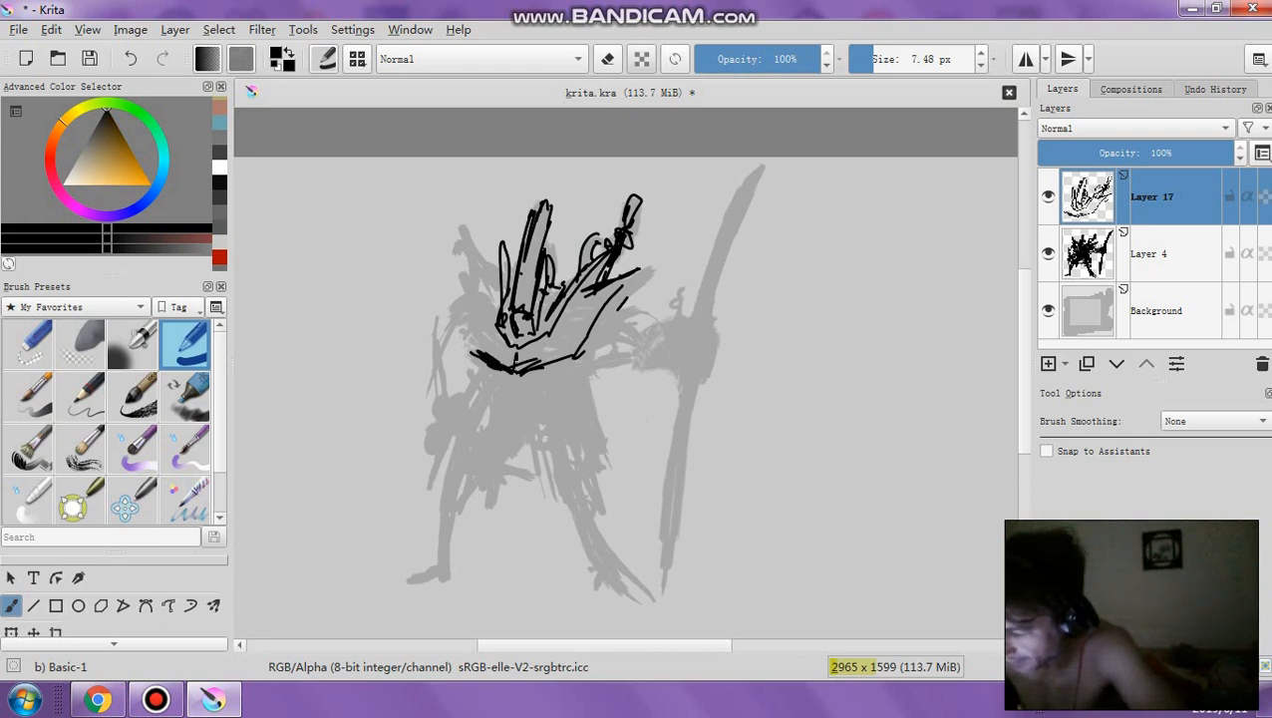
{"action": "left_click_drag", "start_coordinate": [488, 331], "coordinate": [481, 350]}
{"action": "left_click_drag", "start_coordinate": [495, 307], "coordinate": [471, 323]}
{"action": "left_click_drag", "start_coordinate": [492, 306], "coordinate": [480, 313]}
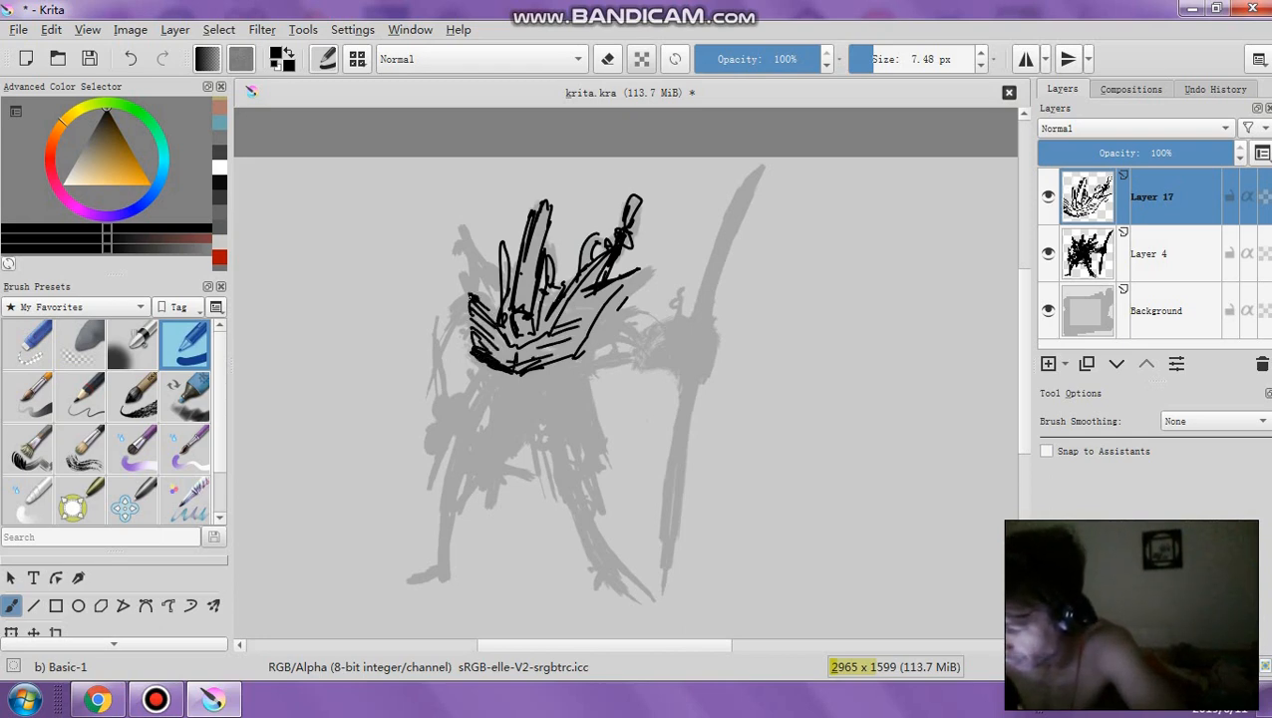
{"action": "left_click_drag", "start_coordinate": [450, 218], "coordinate": [482, 293]}
{"action": "left_click_drag", "start_coordinate": [479, 251], "coordinate": [498, 283]}
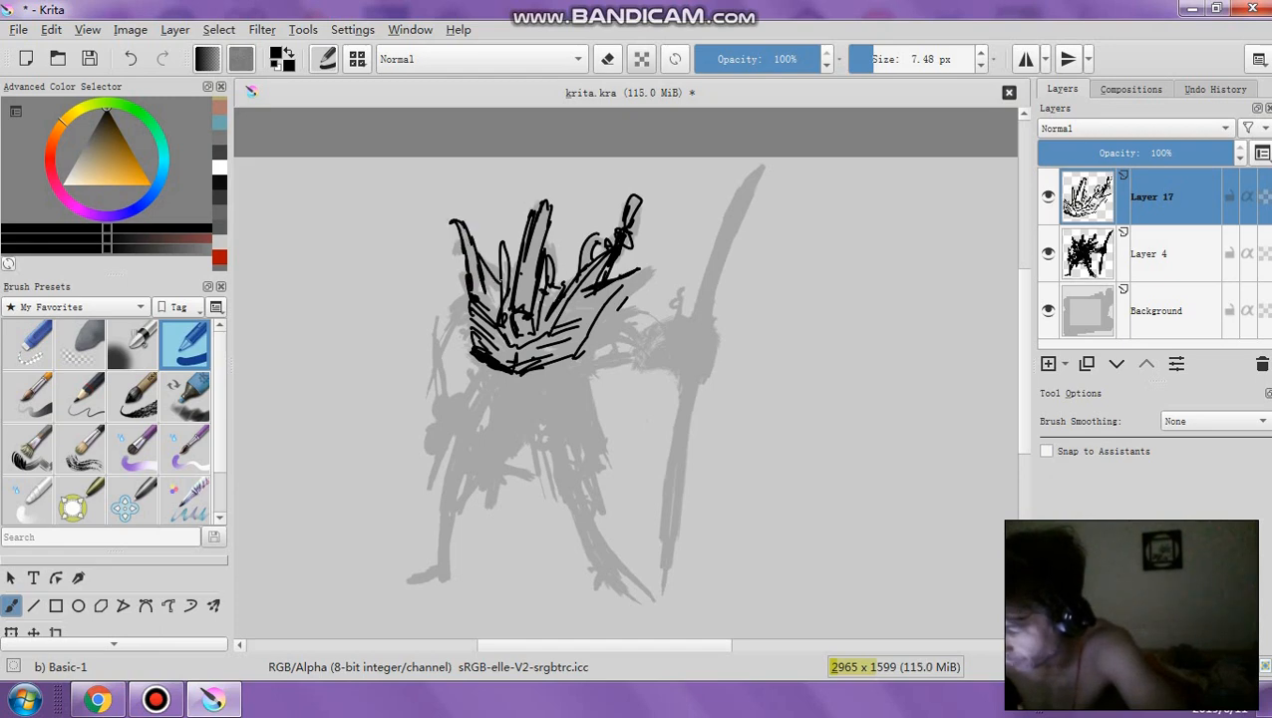
{"action": "left_click_drag", "start_coordinate": [604, 291], "coordinate": [652, 261]}
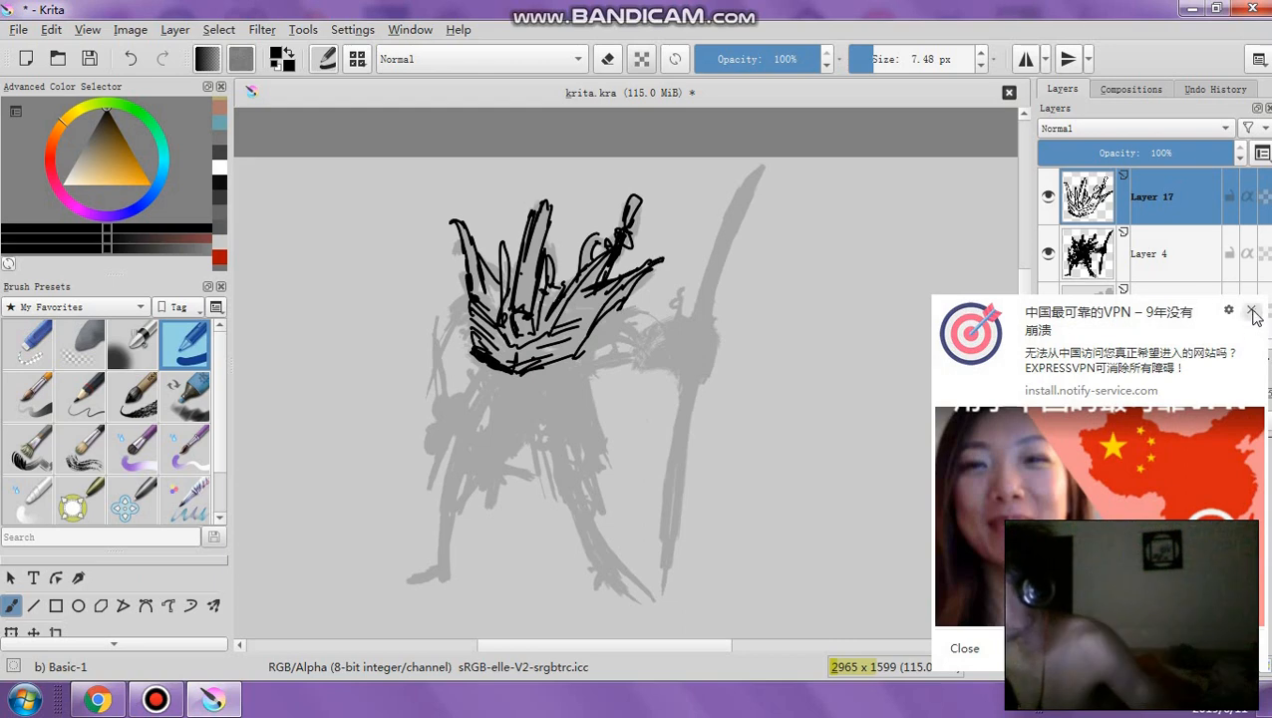
{"action": "left_click", "coordinate": [1251, 309]}
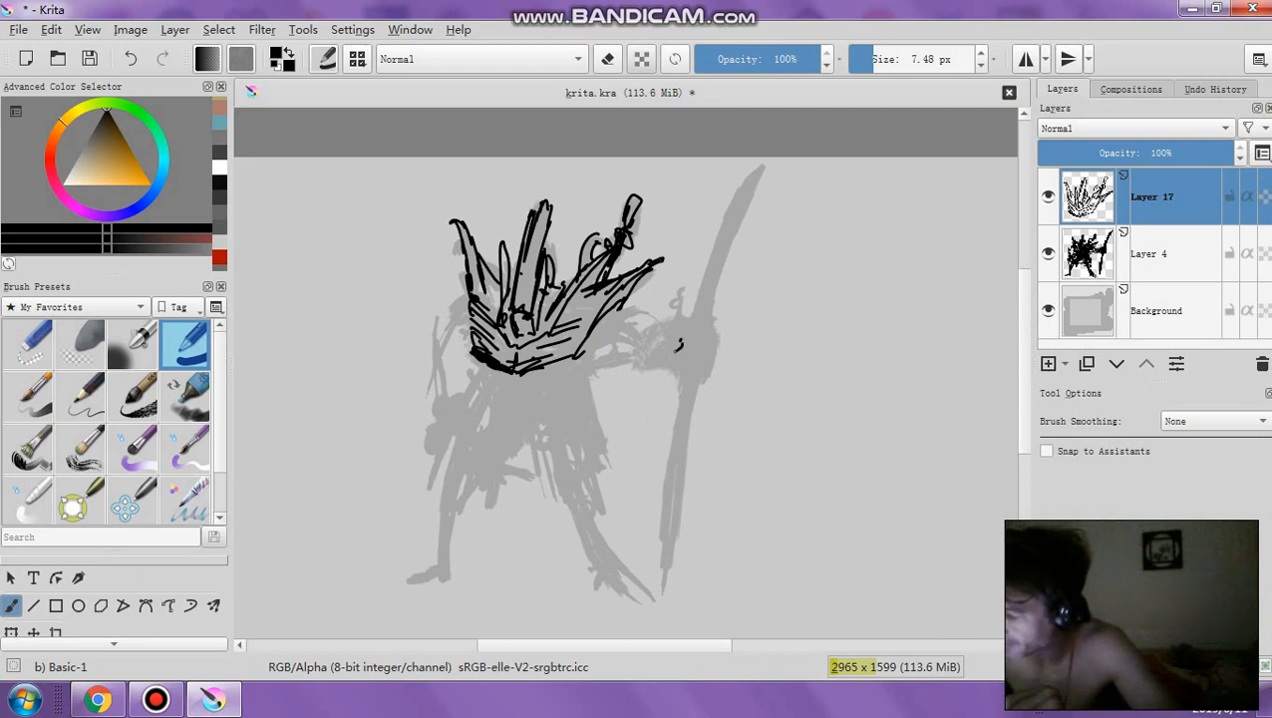
Outline the fist gripping the long weapon, its wrist cuff, the wrapped handle and both ends of the weapon in black
{"action": "mouse_move", "coordinate": [672, 351]}
{"action": "left_mouse_down"}
{"action": "mouse_move", "coordinate": [681, 322]}
{"action": "mouse_move", "coordinate": [684, 334]}
{"action": "mouse_move", "coordinate": [697, 316]}
{"action": "mouse_move", "coordinate": [715, 338]}
{"action": "mouse_move", "coordinate": [687, 373]}
{"action": "left_mouse_up"}
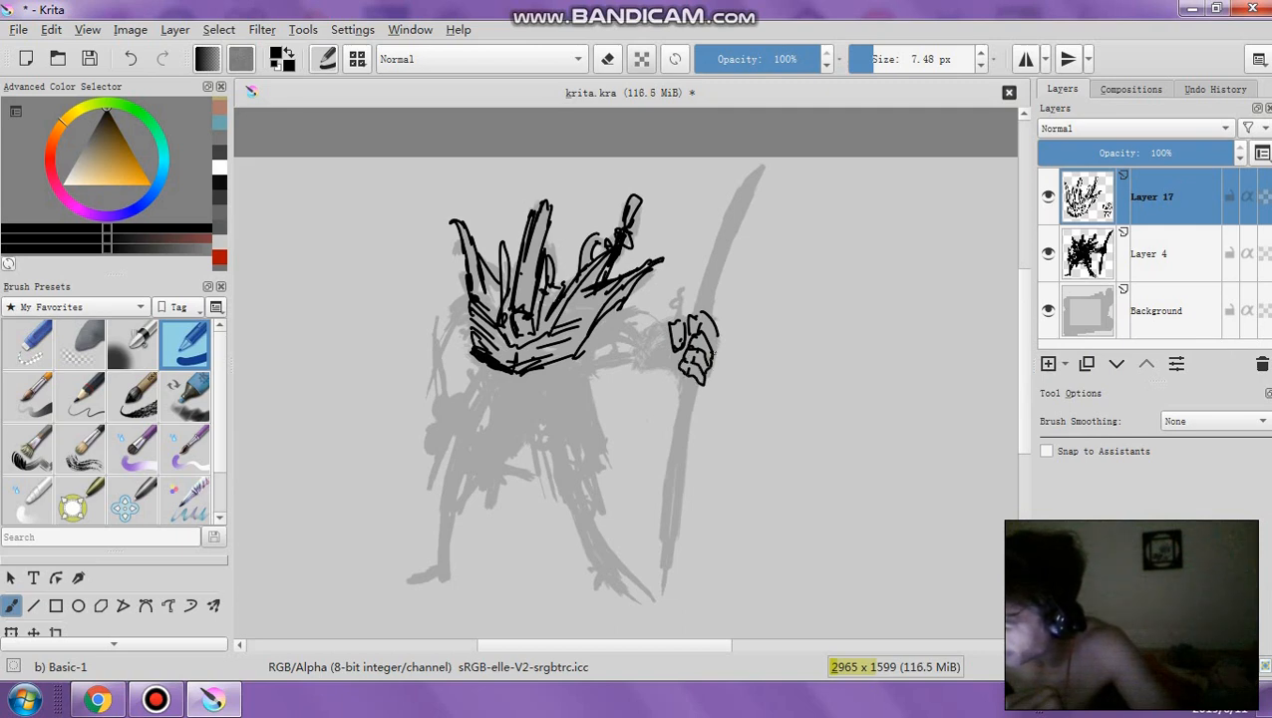
{"action": "left_click_drag", "start_coordinate": [715, 327], "coordinate": [719, 353]}
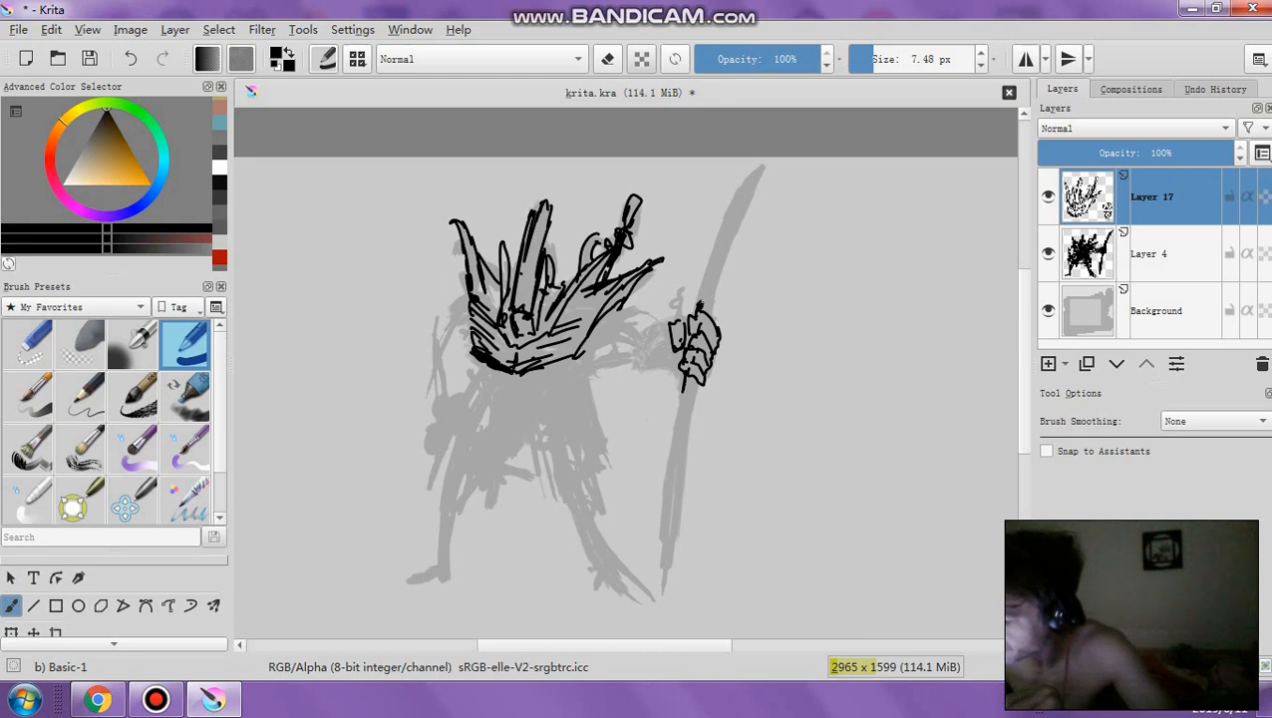
{"action": "left_click_drag", "start_coordinate": [688, 395], "coordinate": [678, 458]}
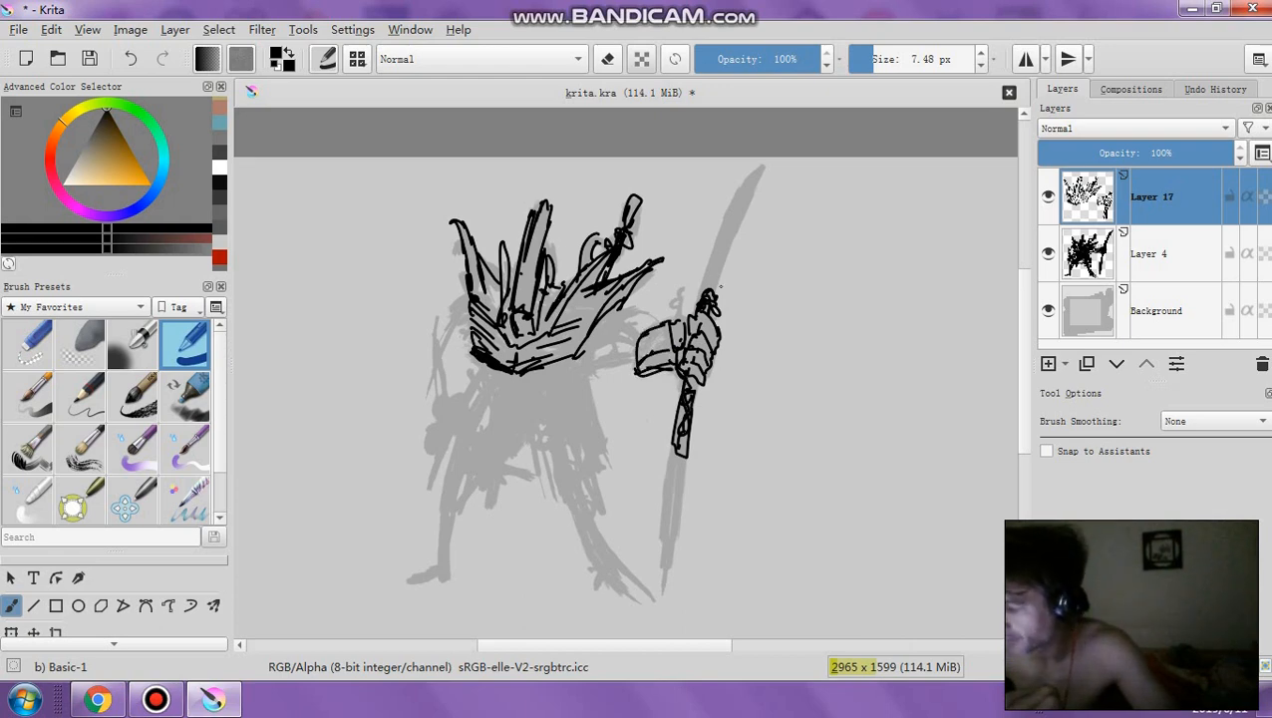
{"action": "mouse_move", "coordinate": [704, 291]}
{"action": "left_mouse_down"}
{"action": "mouse_move", "coordinate": [753, 163]}
{"action": "mouse_move", "coordinate": [712, 300]}
{"action": "left_mouse_up"}
{"action": "left_click_drag", "start_coordinate": [683, 423], "coordinate": [660, 583]}
{"action": "left_click_drag", "start_coordinate": [681, 455], "coordinate": [666, 578]}
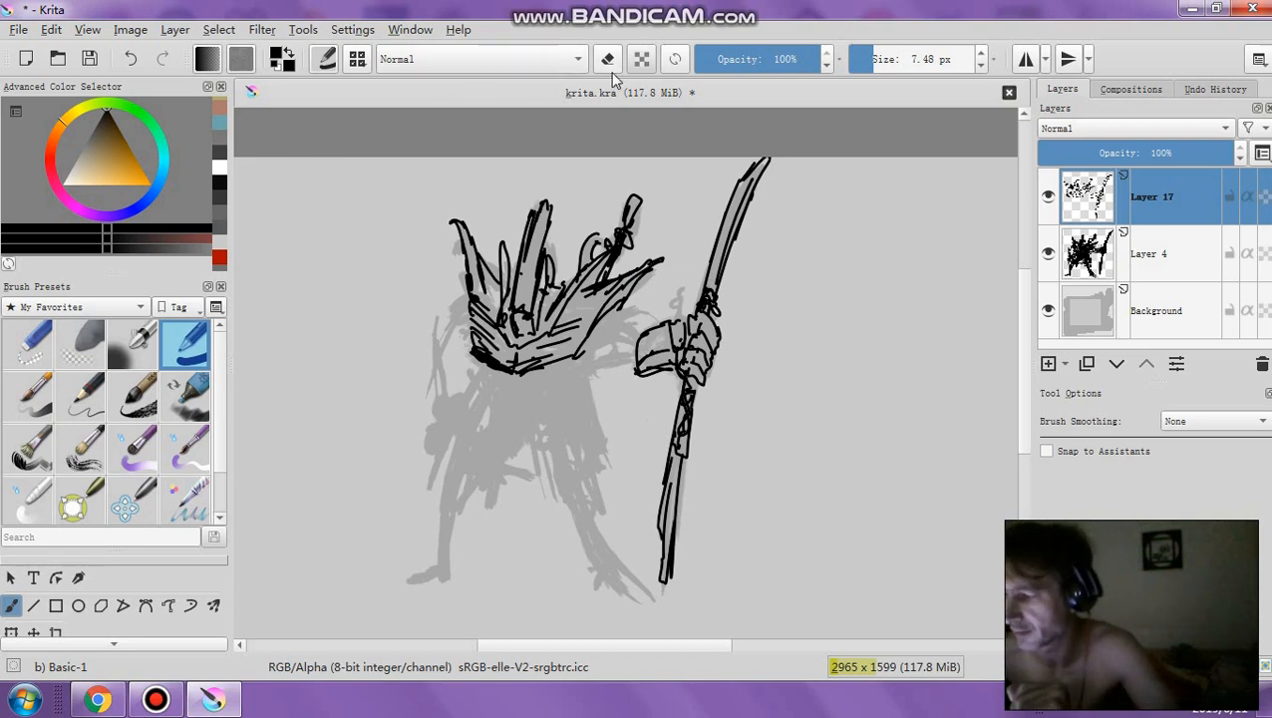
Erase the wrist cuff outline beside the weapon fist with the eraser enlarged to 53.14 px, and return to painting mode
{"action": "key", "text": "e"}
{"action": "mouse_move", "coordinate": [637, 332]}
{"action": "left_mouse_down"}
{"action": "mouse_move", "coordinate": [636, 375]}
{"action": "mouse_move", "coordinate": [640, 344]}
{"action": "mouse_move", "coordinate": [659, 374]}
{"action": "left_mouse_up"}
{"action": "key", "text": "bracketright"}
{"action": "key", "text": "bracketright"}
{"action": "key", "text": "bracketright"}
{"action": "key", "text": "bracketright"}
{"action": "key", "text": "bracketright"}
{"action": "key", "text": "bracketright"}
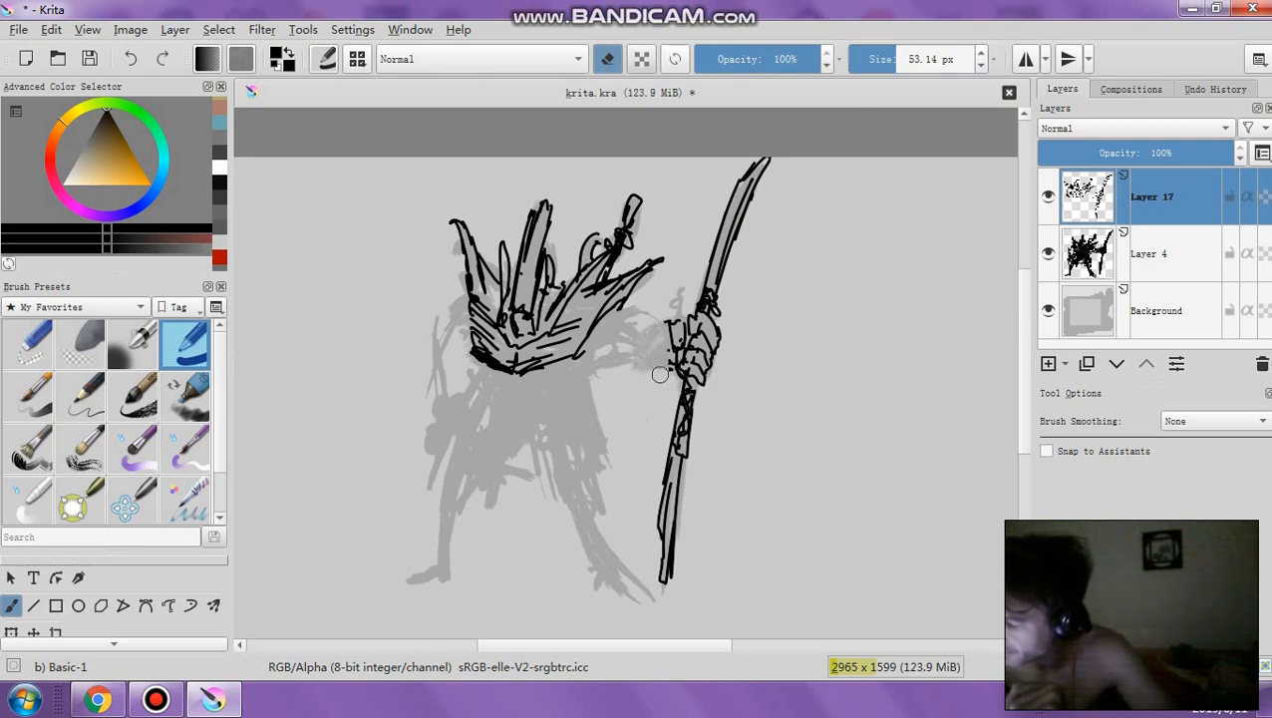
{"action": "left_click", "coordinate": [608, 60]}
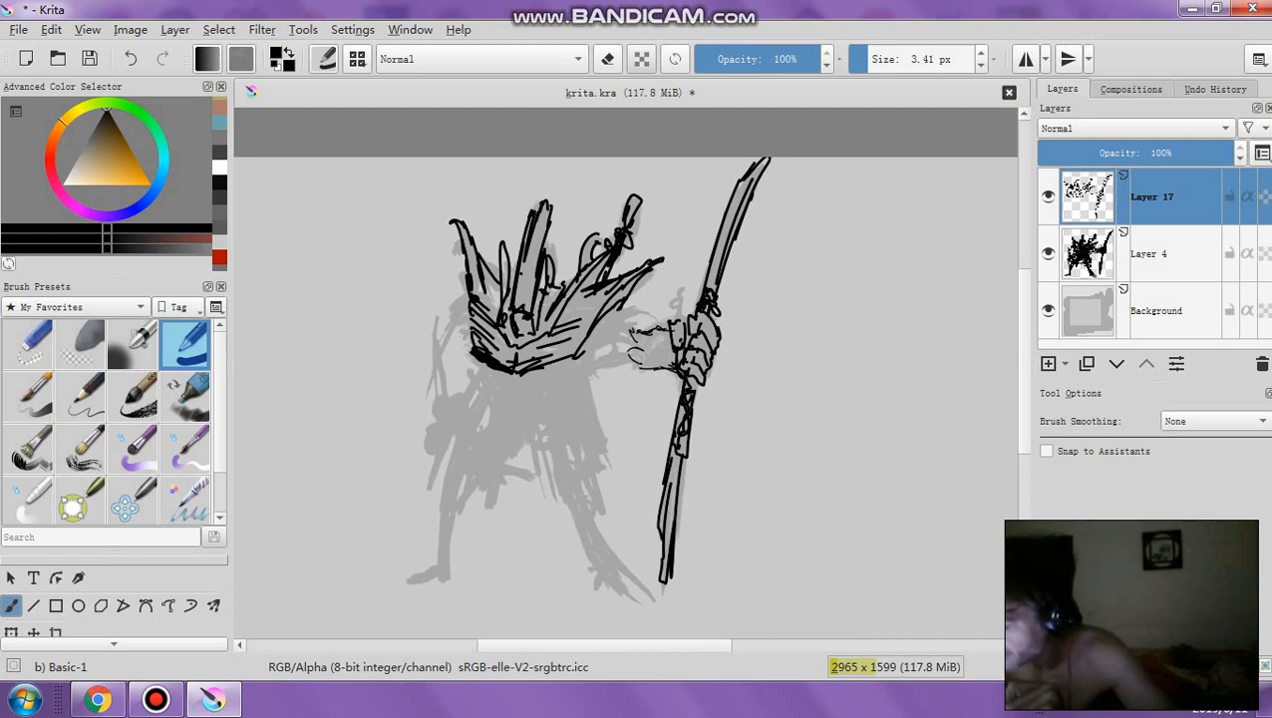
Draw the forearm and upper arm joining the weapon fist to the torso at 3.41 and 5.88 px, undoing stray strokes
{"action": "left_click_drag", "start_coordinate": [619, 347], "coordinate": [613, 359]}
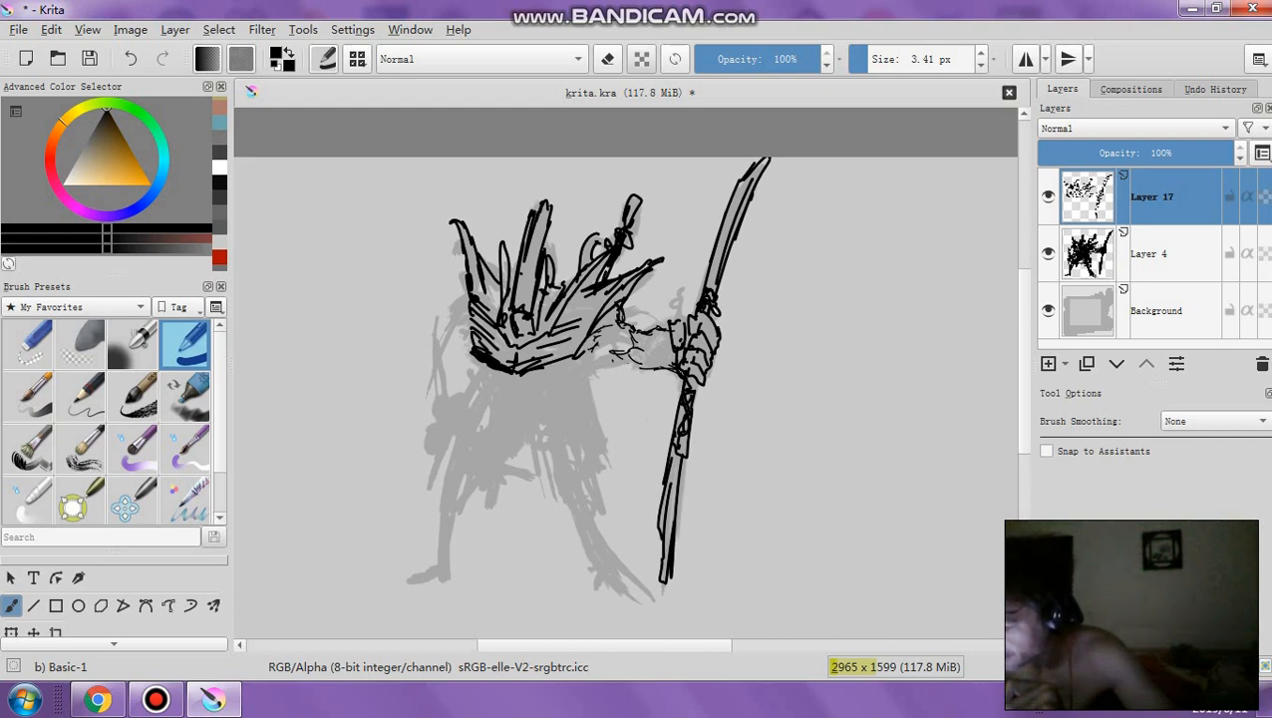
{"action": "left_click_drag", "start_coordinate": [610, 348], "coordinate": [585, 365]}
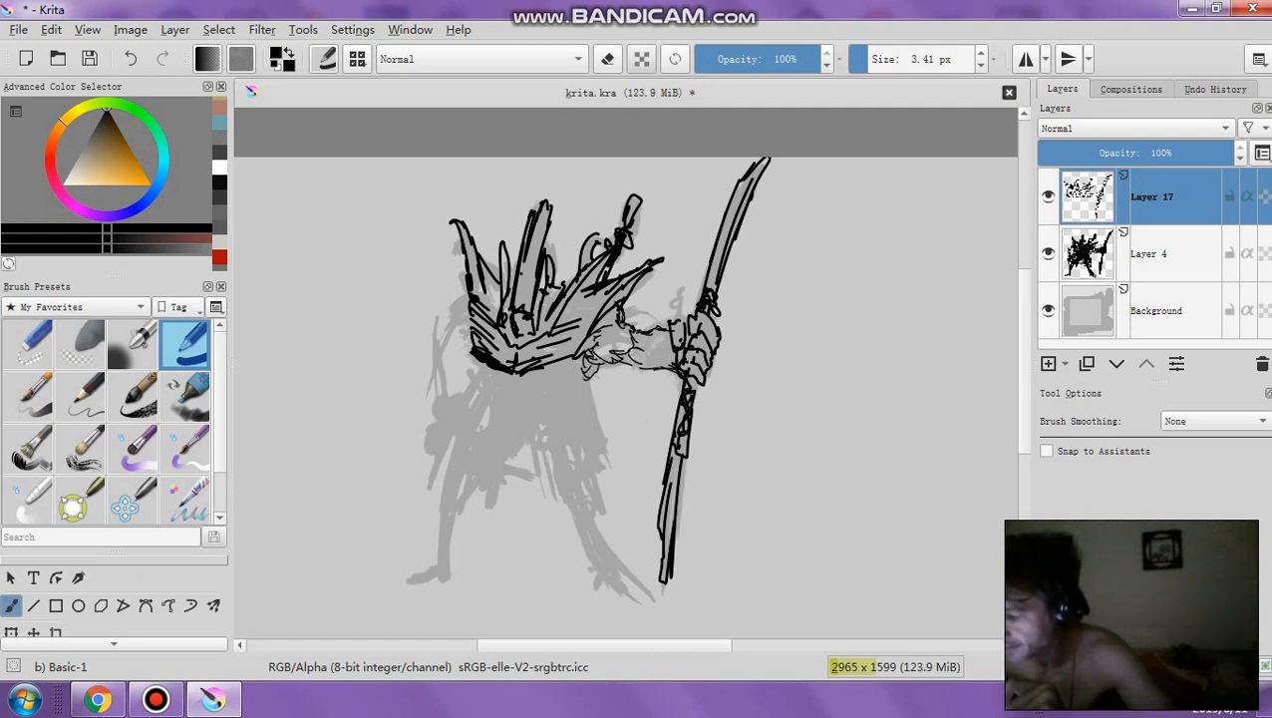
{"action": "key", "text": "bracketright"}
{"action": "key", "text": "ctrl+z"}
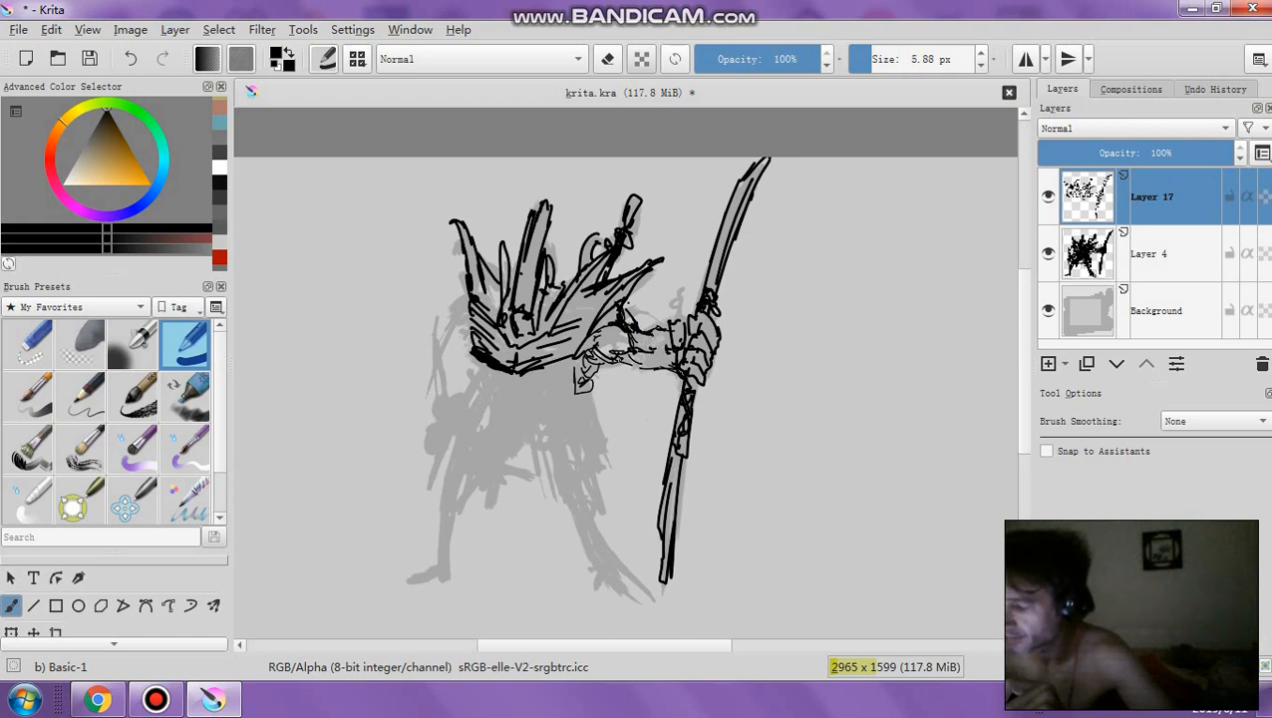
{"action": "left_click_drag", "start_coordinate": [616, 359], "coordinate": [676, 371]}
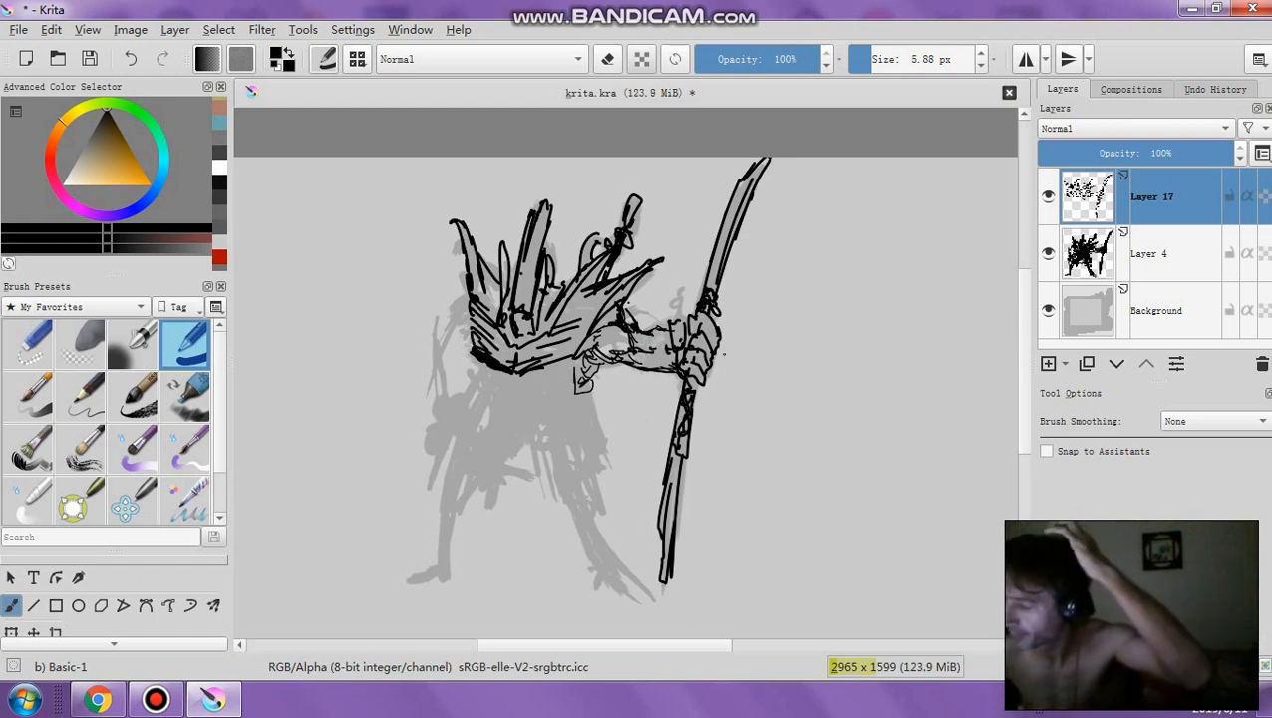
{"action": "key", "text": "ctrl+z"}
{"action": "key", "text": "bracketright"}
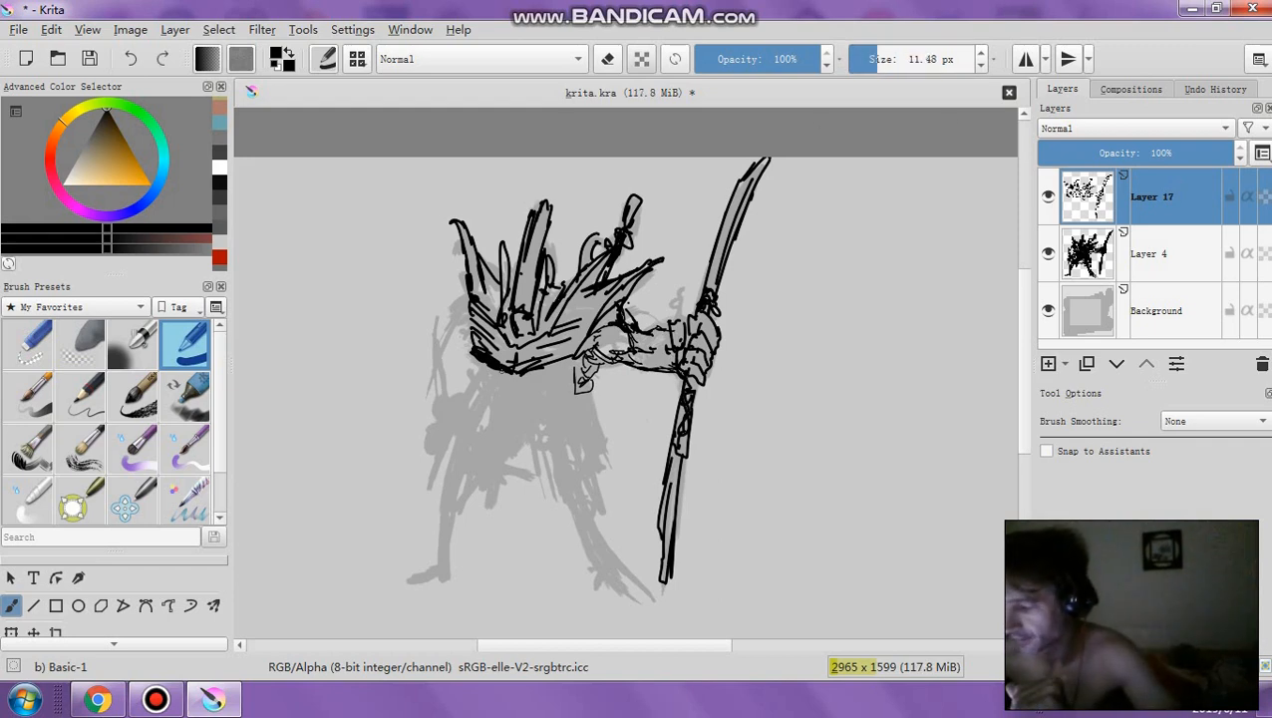
Draw the segmented abdomen and its side contours below the spiky collar with fine black lines at 3.94 px
{"action": "left_click", "coordinate": [858, 59]}
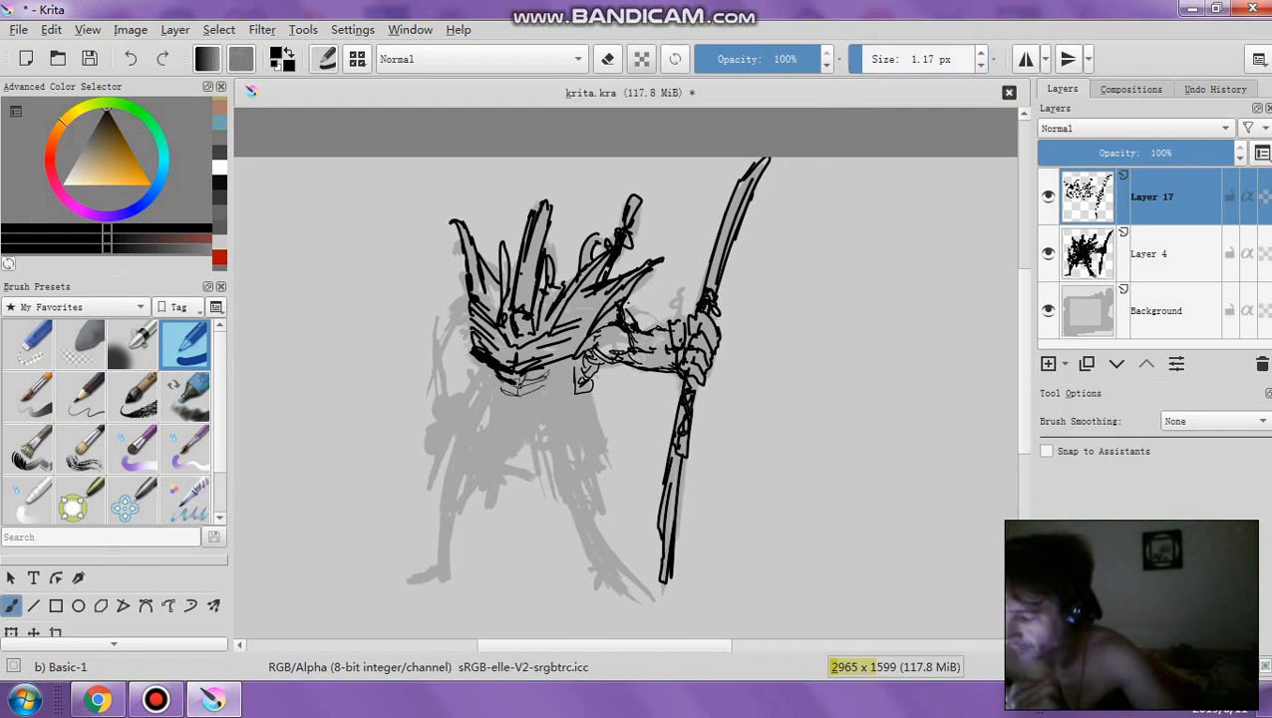
{"action": "left_click", "coordinate": [870, 62]}
{"action": "left_click_drag", "start_coordinate": [481, 367], "coordinate": [499, 410]}
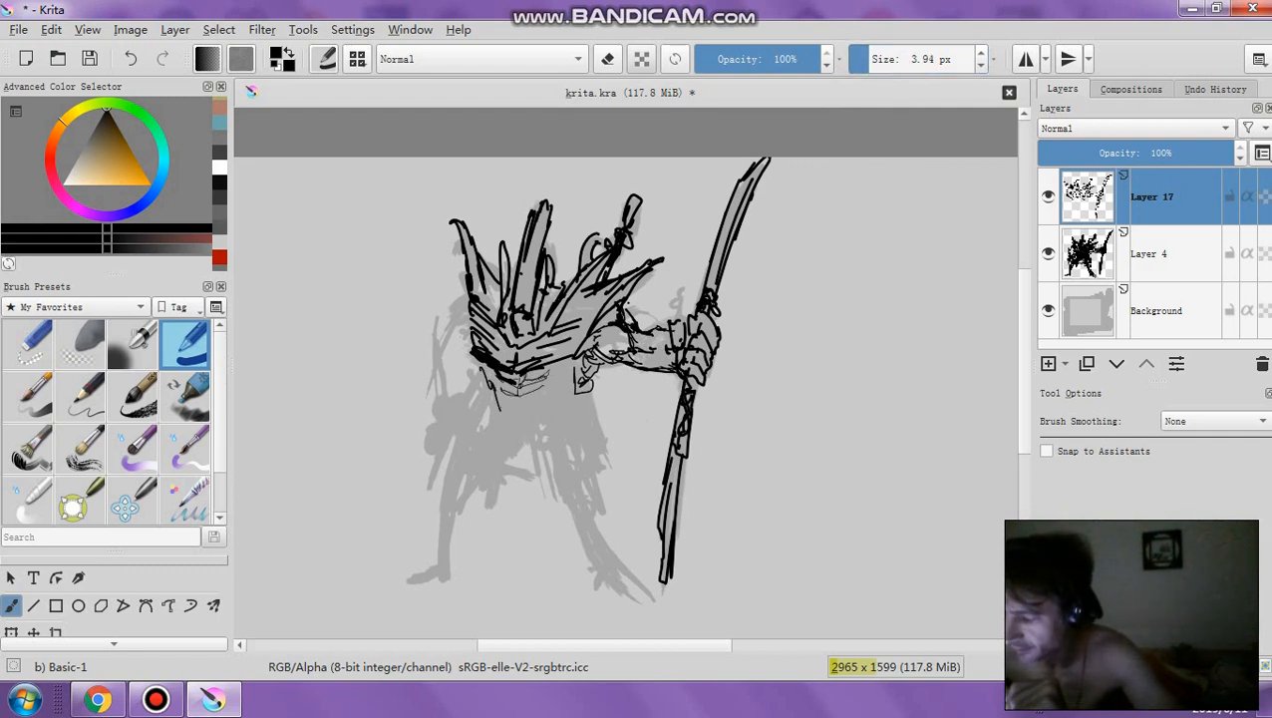
{"action": "left_click_drag", "start_coordinate": [556, 367], "coordinate": [570, 372]}
{"action": "mouse_move", "coordinate": [568, 376]}
{"action": "left_mouse_down"}
{"action": "mouse_move", "coordinate": [547, 406]}
{"action": "mouse_move", "coordinate": [496, 399]}
{"action": "left_mouse_up"}
{"action": "mouse_move", "coordinate": [497, 395]}
{"action": "left_mouse_down"}
{"action": "mouse_move", "coordinate": [520, 407]}
{"action": "mouse_move", "coordinate": [500, 413]}
{"action": "mouse_move", "coordinate": [584, 395]}
{"action": "left_mouse_up"}
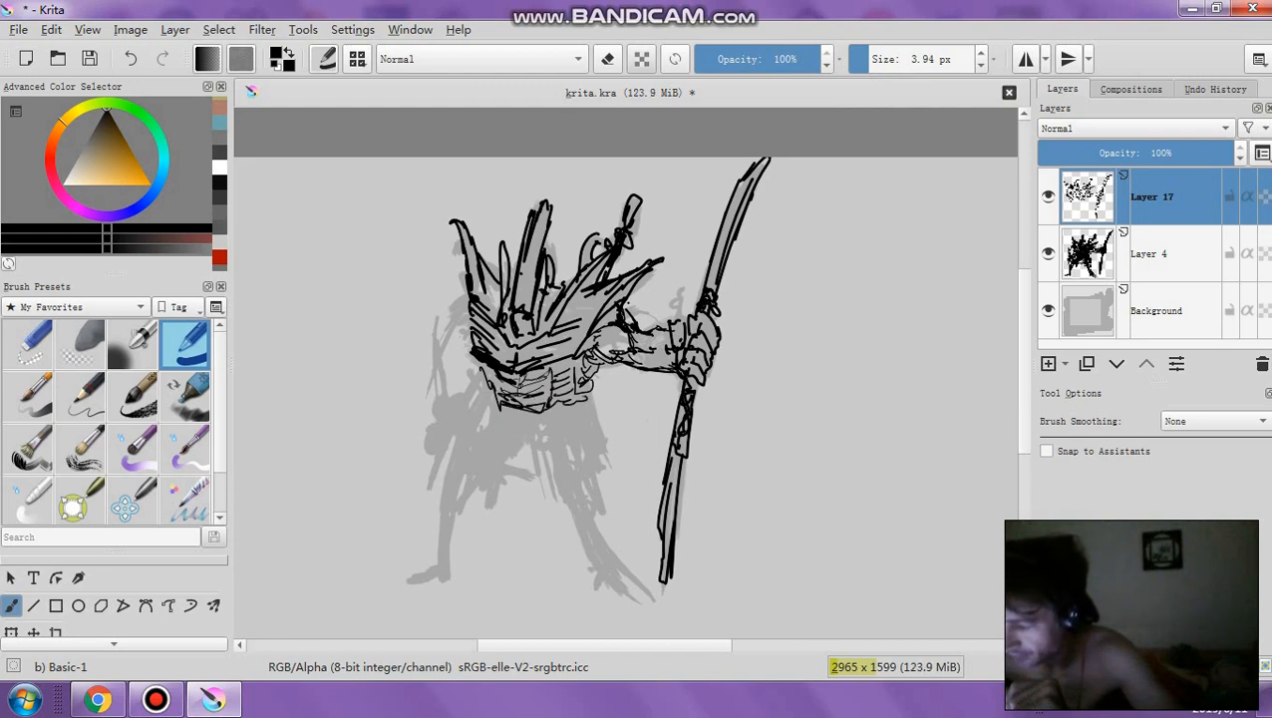
Outline the waistline and the two flared skirt panels below the abdomen with bold black strokes at 10.37 px
{"action": "left_click", "coordinate": [878, 58]}
{"action": "mouse_move", "coordinate": [487, 387]}
{"action": "left_mouse_down"}
{"action": "mouse_move", "coordinate": [548, 428]}
{"action": "mouse_move", "coordinate": [587, 401]}
{"action": "mouse_move", "coordinate": [549, 432]}
{"action": "mouse_move", "coordinate": [578, 417]}
{"action": "left_mouse_up"}
{"action": "left_click_drag", "start_coordinate": [546, 435], "coordinate": [565, 502]}
{"action": "left_click_drag", "start_coordinate": [592, 408], "coordinate": [603, 459]}
{"action": "mouse_move", "coordinate": [493, 418]}
{"action": "left_mouse_down"}
{"action": "mouse_move", "coordinate": [479, 445]}
{"action": "mouse_move", "coordinate": [485, 489]}
{"action": "mouse_move", "coordinate": [501, 464]}
{"action": "left_mouse_up"}
{"action": "left_click_drag", "start_coordinate": [501, 463], "coordinate": [506, 492]}
{"action": "mouse_move", "coordinate": [506, 492]}
{"action": "left_mouse_down"}
{"action": "mouse_move", "coordinate": [530, 422]}
{"action": "mouse_move", "coordinate": [513, 466]}
{"action": "left_mouse_up"}
{"action": "left_click_drag", "start_coordinate": [487, 409], "coordinate": [459, 480]}
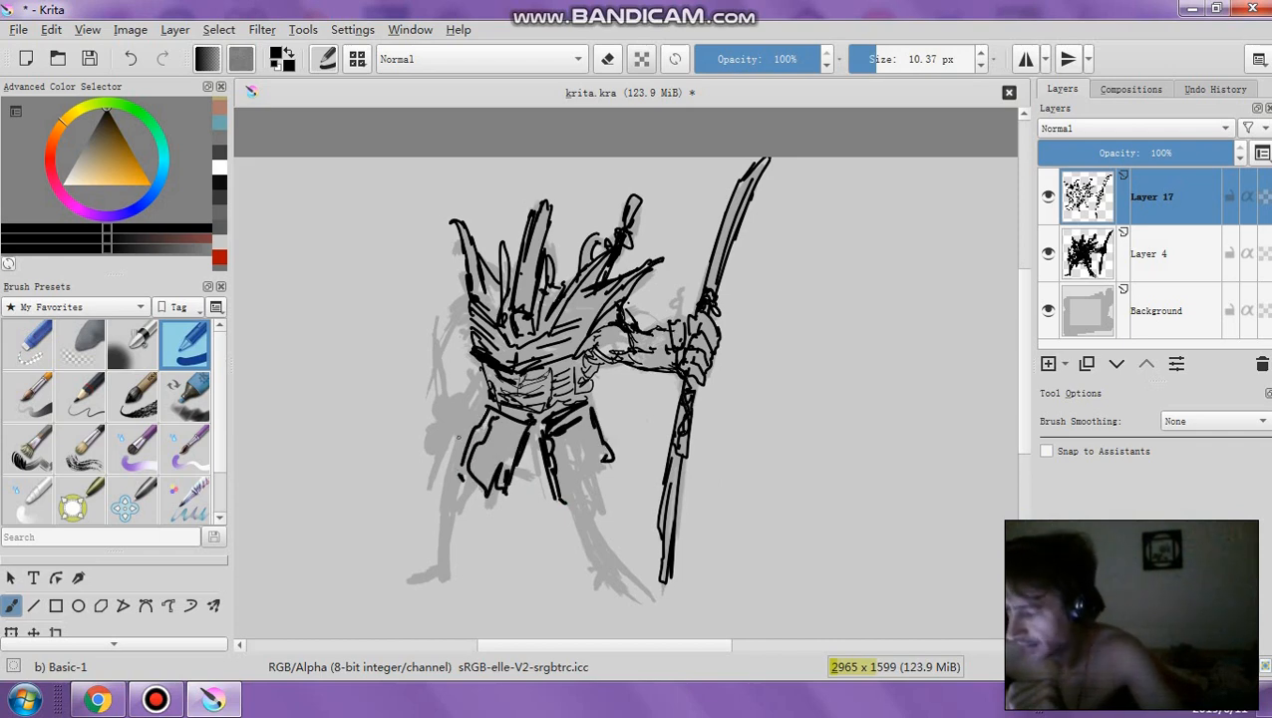
Outline the shoulder of the hanging arm, and draw the arm down to its closed fist at 3.41 px
{"action": "left_click_drag", "start_coordinate": [466, 281], "coordinate": [454, 315]}
{"action": "left_click", "coordinate": [866, 60]}
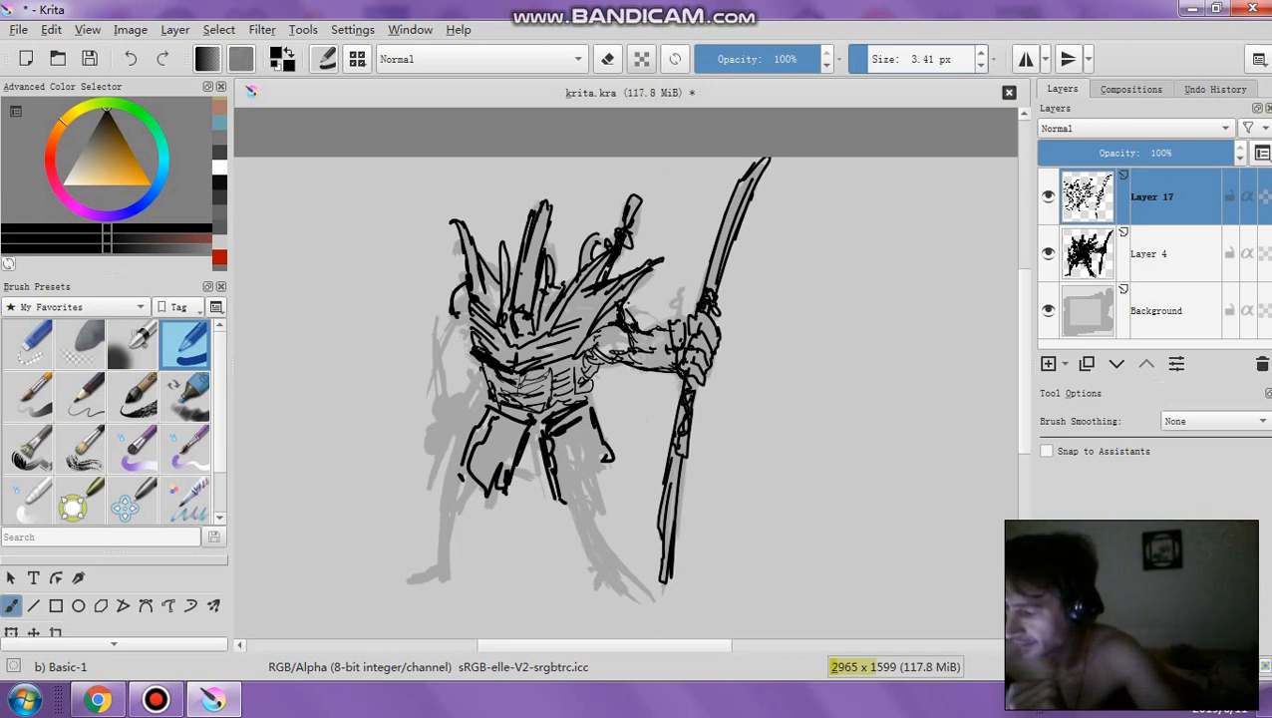
{"action": "left_click_drag", "start_coordinate": [457, 317], "coordinate": [441, 351]}
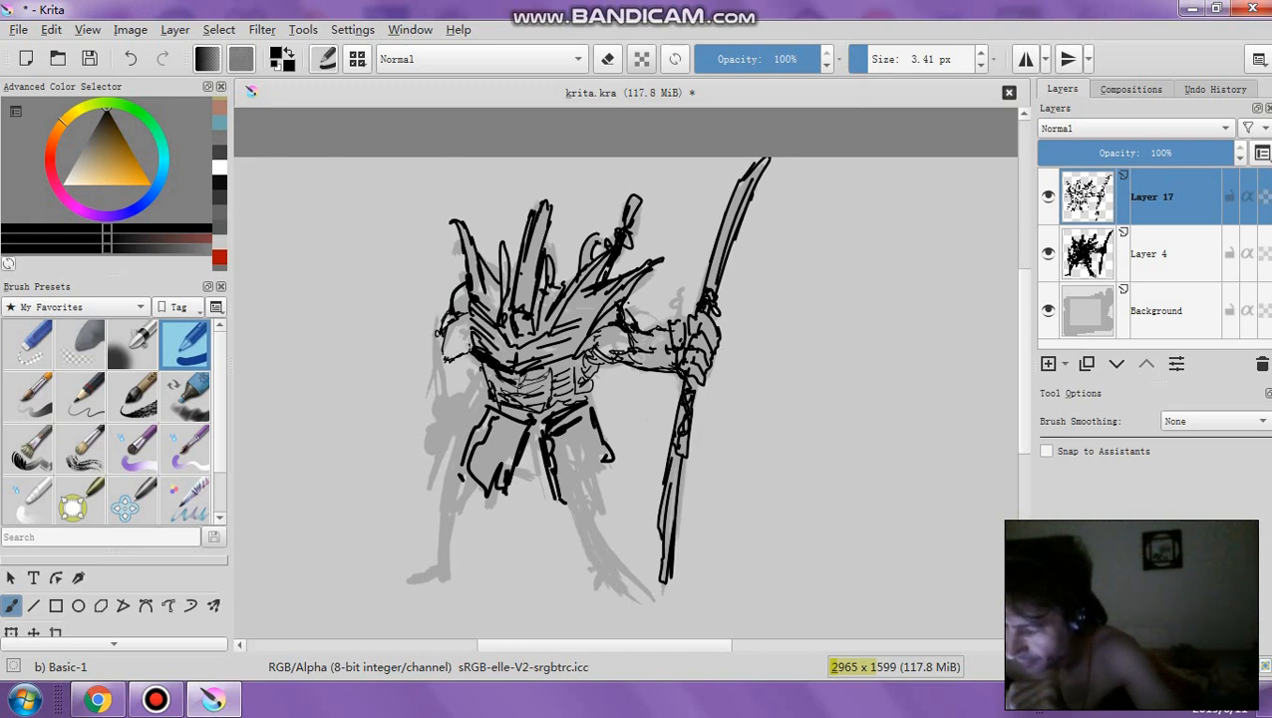
{"action": "mouse_move", "coordinate": [432, 341]}
{"action": "left_mouse_down"}
{"action": "mouse_move", "coordinate": [454, 399]}
{"action": "mouse_move", "coordinate": [434, 411]}
{"action": "mouse_move", "coordinate": [466, 411]}
{"action": "left_mouse_up"}
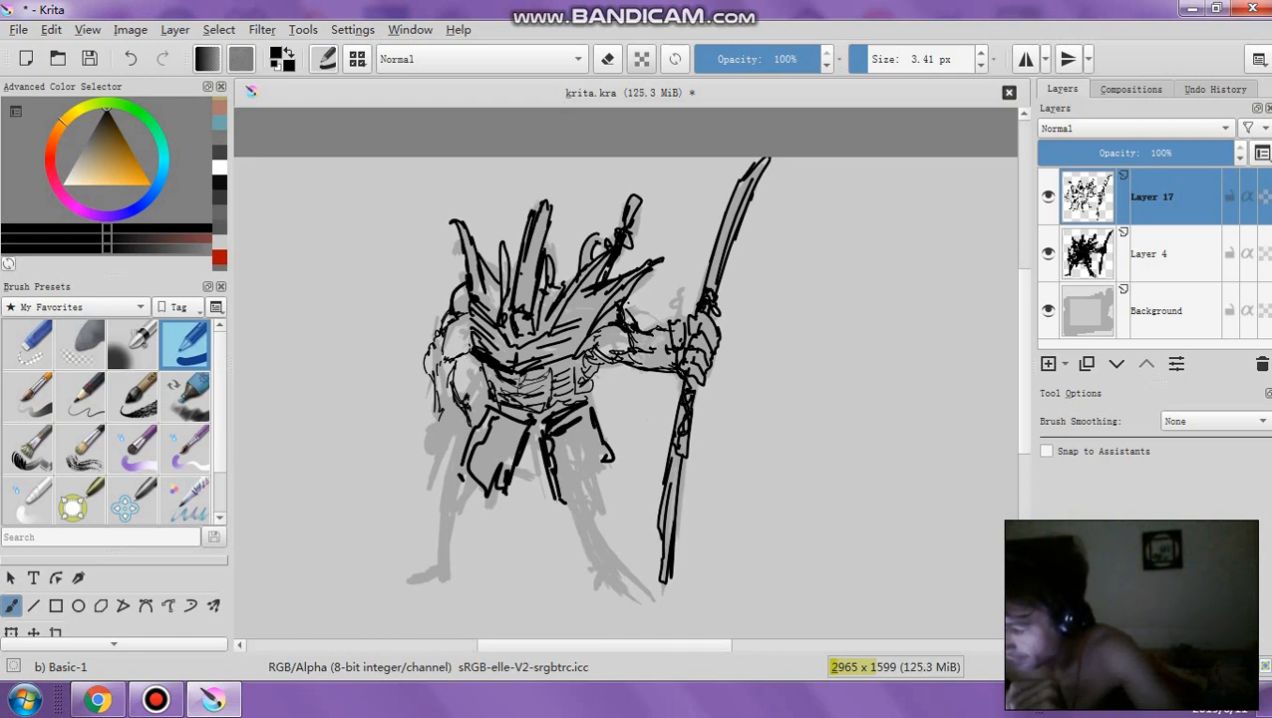
{"action": "left_click_drag", "start_coordinate": [470, 396], "coordinate": [477, 425]}
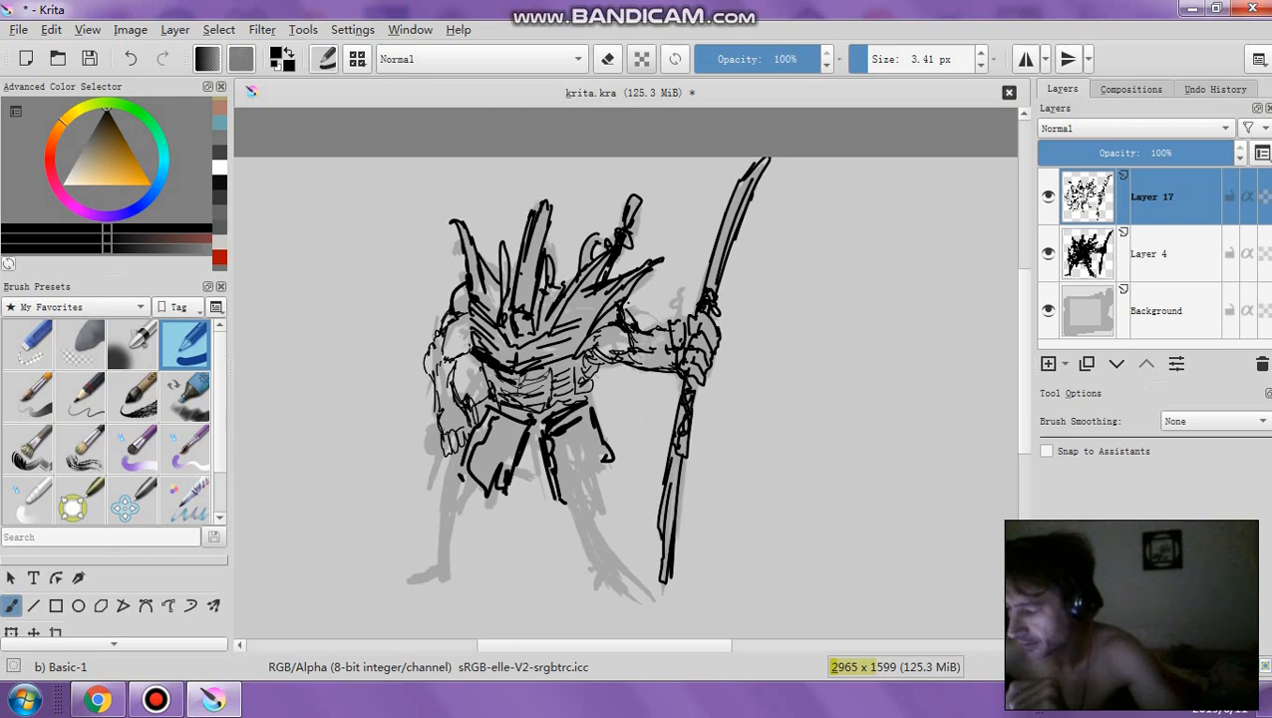
Thicken the hanging arm's contours at 8.37 px and draw the short diagonal handle held in its fist
{"action": "left_click", "coordinate": [874, 58]}
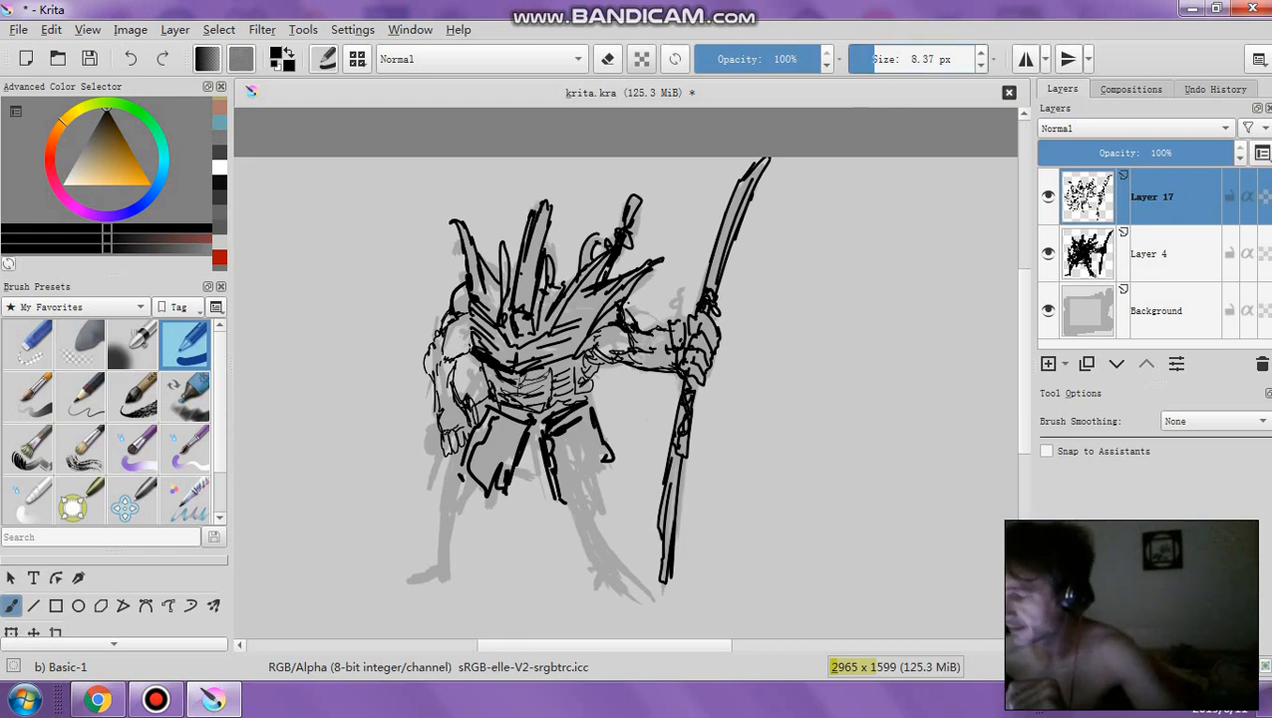
{"action": "left_click_drag", "start_coordinate": [440, 432], "coordinate": [428, 363]}
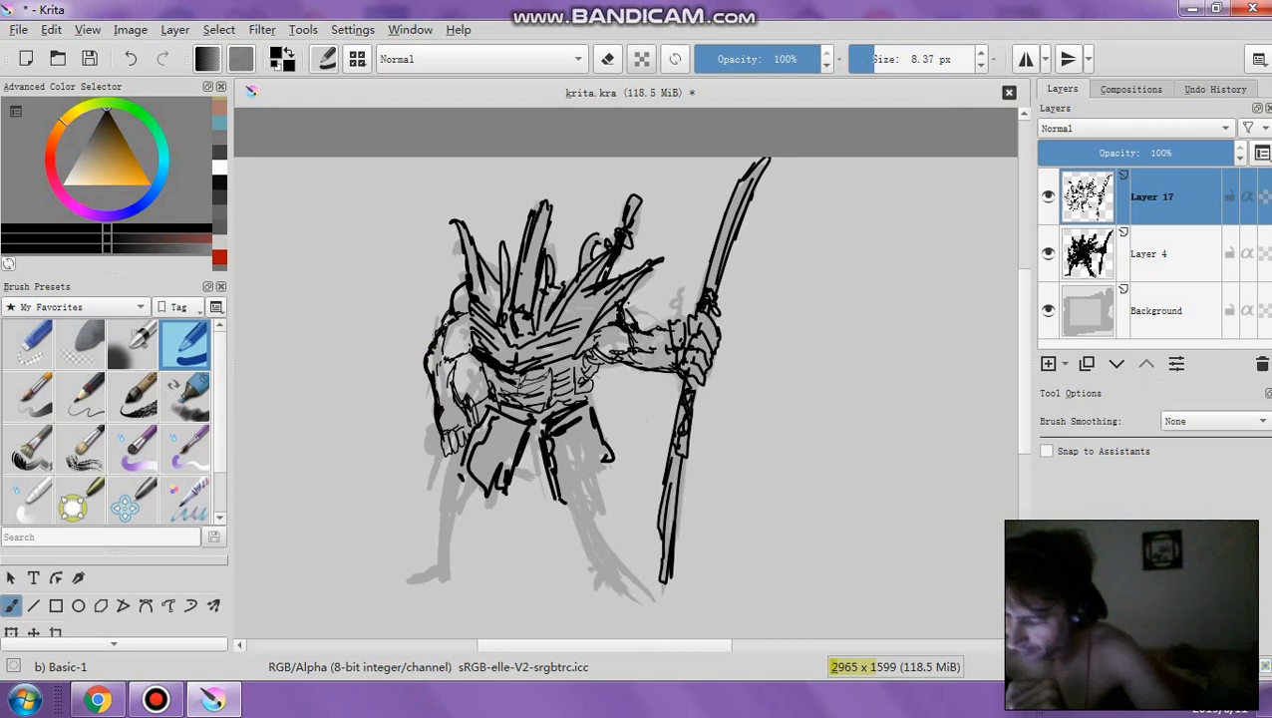
{"action": "mouse_move", "coordinate": [457, 356]}
{"action": "left_mouse_down"}
{"action": "mouse_move", "coordinate": [474, 316]}
{"action": "mouse_move", "coordinate": [452, 392]}
{"action": "mouse_move", "coordinate": [490, 402]}
{"action": "left_mouse_up"}
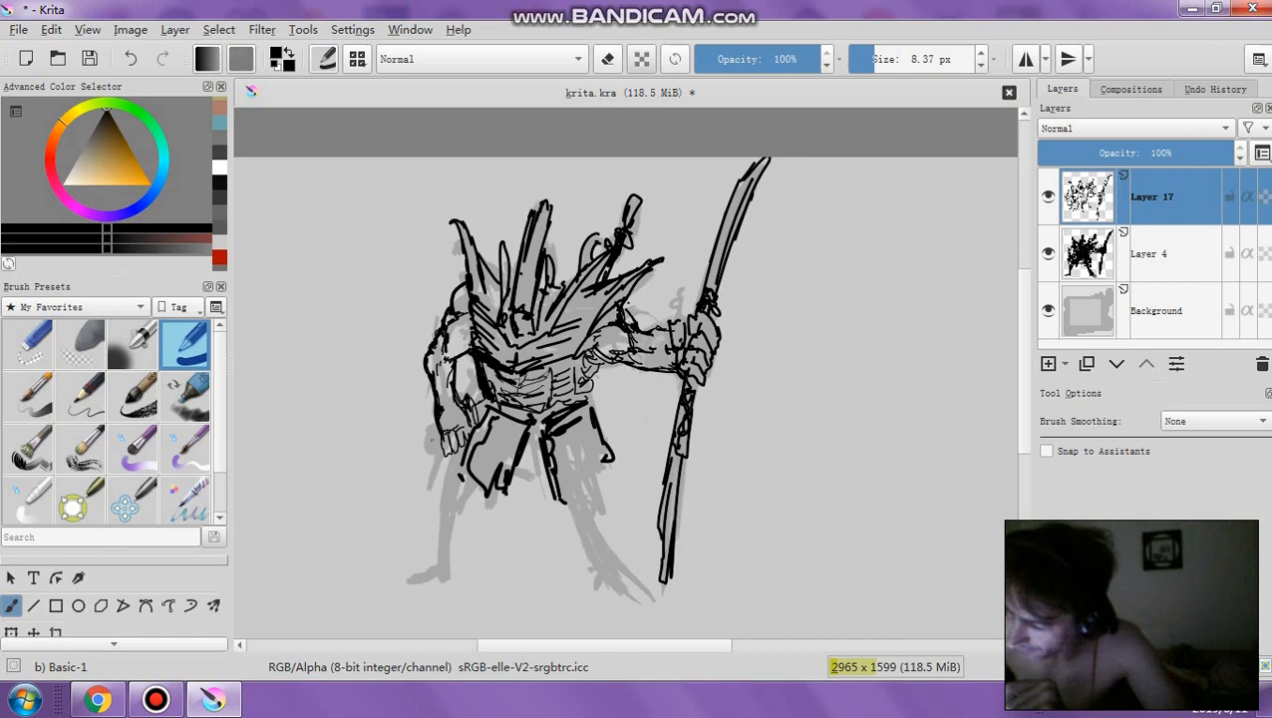
{"action": "mouse_move", "coordinate": [431, 436]}
{"action": "left_mouse_down"}
{"action": "mouse_move", "coordinate": [387, 486]}
{"action": "mouse_move", "coordinate": [422, 460]}
{"action": "mouse_move", "coordinate": [395, 474]}
{"action": "left_mouse_up"}
{"action": "mouse_move", "coordinate": [440, 432]}
{"action": "left_mouse_down"}
{"action": "mouse_move", "coordinate": [442, 455]}
{"action": "mouse_move", "coordinate": [456, 449]}
{"action": "left_mouse_up"}
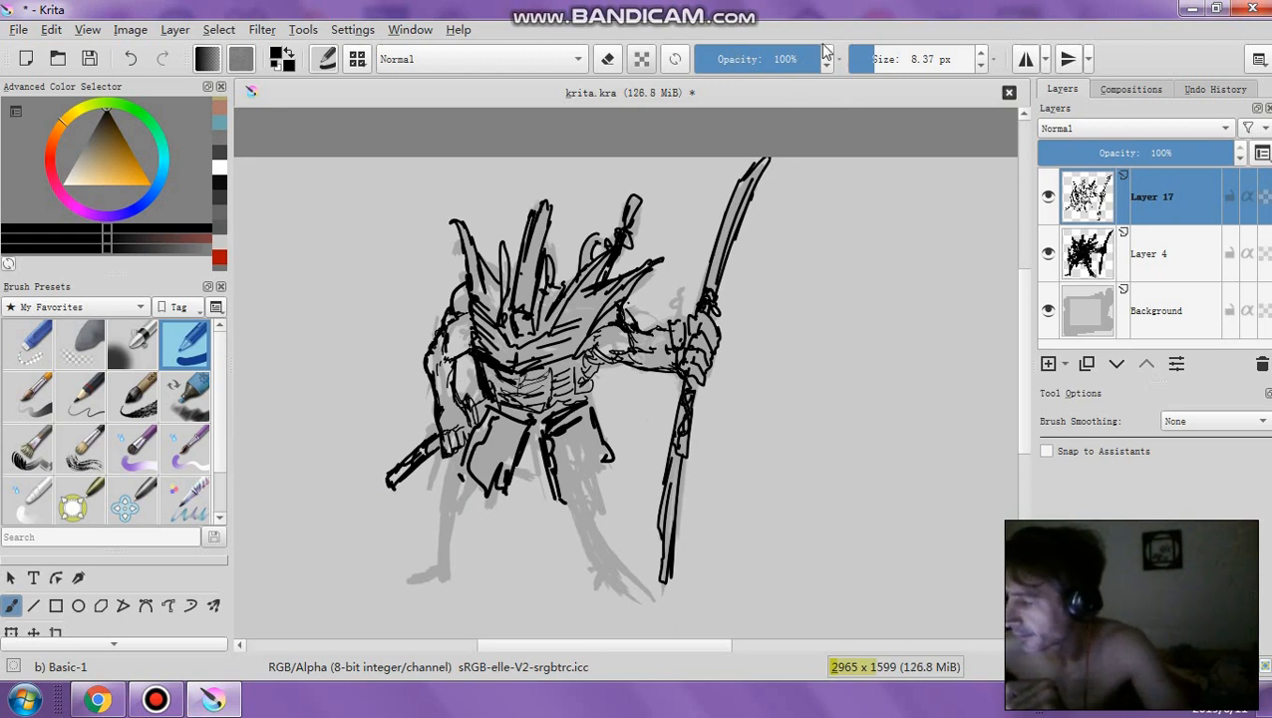
Draw ragged cloth edges between the hanging fist and the skirt panel with the brush at 2.09 and 6.65 px
{"action": "left_click", "coordinate": [863, 62]}
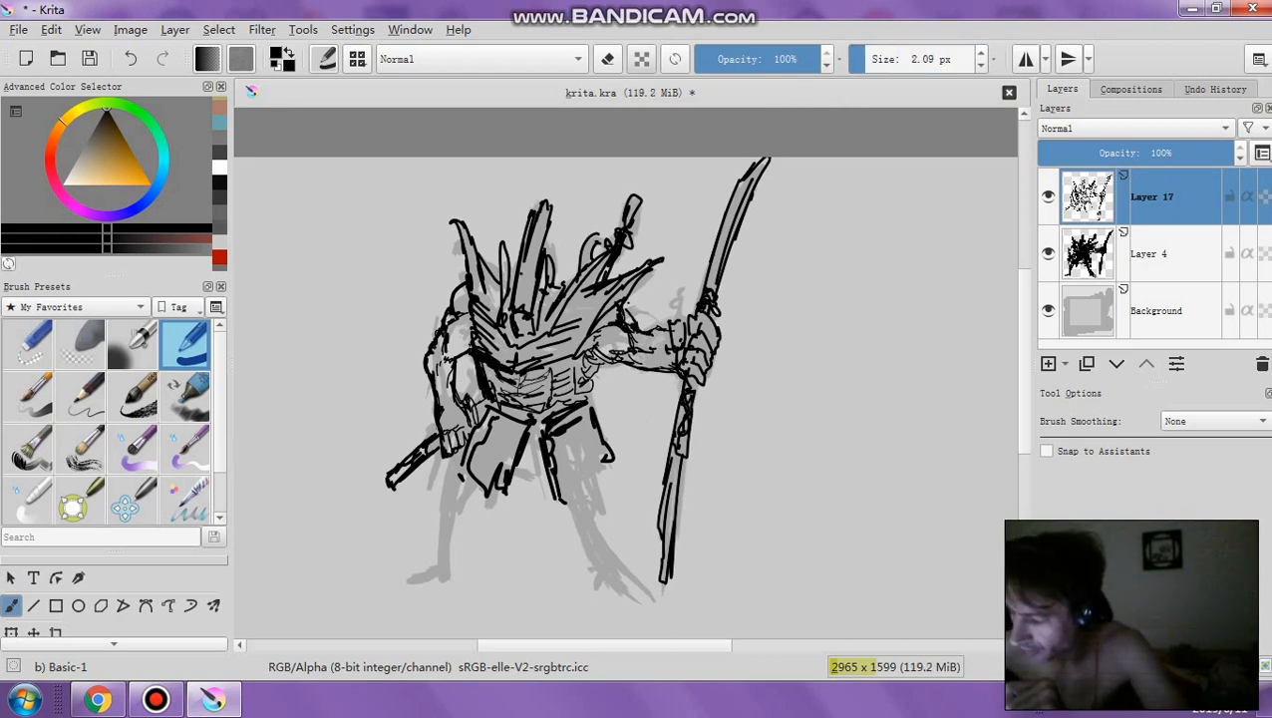
{"action": "mouse_move", "coordinate": [432, 456]}
{"action": "left_mouse_down"}
{"action": "mouse_move", "coordinate": [435, 485]}
{"action": "mouse_move", "coordinate": [454, 473]}
{"action": "mouse_move", "coordinate": [443, 481]}
{"action": "left_mouse_up"}
{"action": "left_click", "coordinate": [872, 67]}
{"action": "mouse_move", "coordinate": [444, 483]}
{"action": "left_mouse_down"}
{"action": "mouse_move", "coordinate": [459, 467]}
{"action": "mouse_move", "coordinate": [457, 477]}
{"action": "left_mouse_up"}
{"action": "left_click_drag", "start_coordinate": [459, 476], "coordinate": [473, 483]}
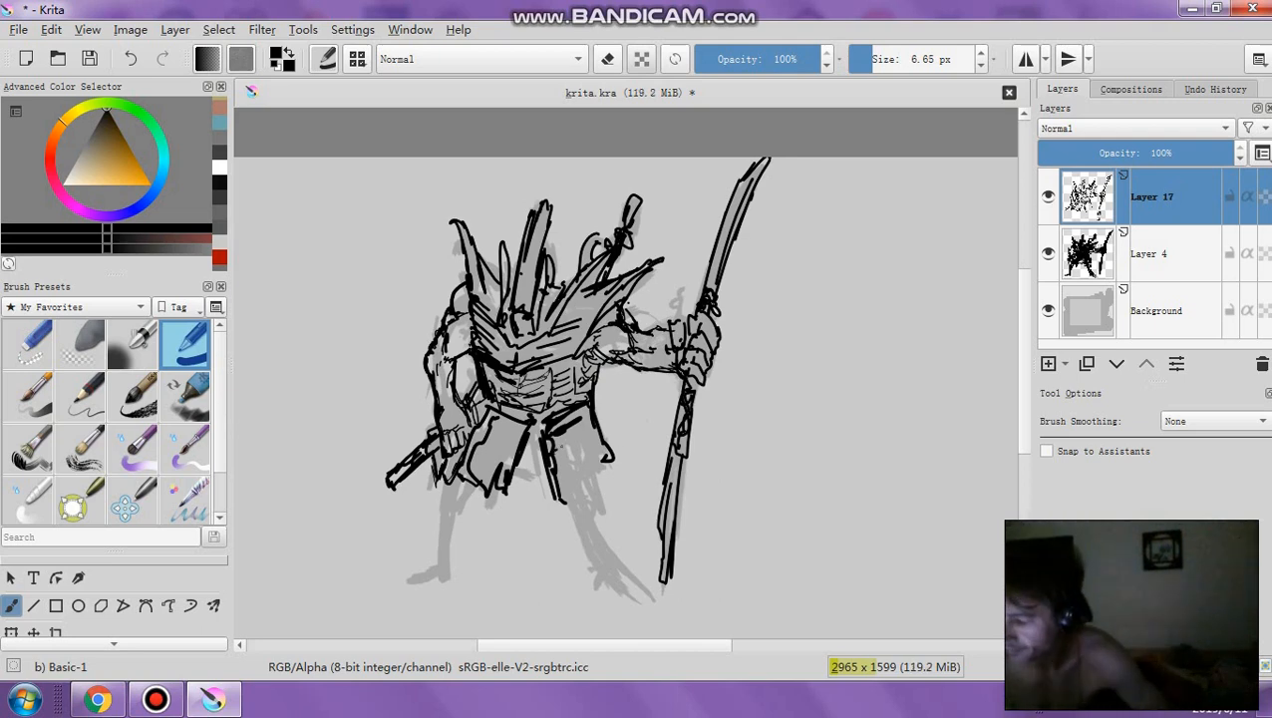
Divide the skirt panels into armour plates, add ragged fringe along their lower edges, and dismiss the advertising notification
{"action": "mouse_move", "coordinate": [486, 437]}
{"action": "left_mouse_down"}
{"action": "mouse_move", "coordinate": [508, 452]}
{"action": "mouse_move", "coordinate": [603, 449]}
{"action": "mouse_move", "coordinate": [590, 460]}
{"action": "left_mouse_up"}
{"action": "mouse_move", "coordinate": [582, 440]}
{"action": "left_mouse_down"}
{"action": "mouse_move", "coordinate": [577, 489]}
{"action": "mouse_move", "coordinate": [611, 462]}
{"action": "left_mouse_up"}
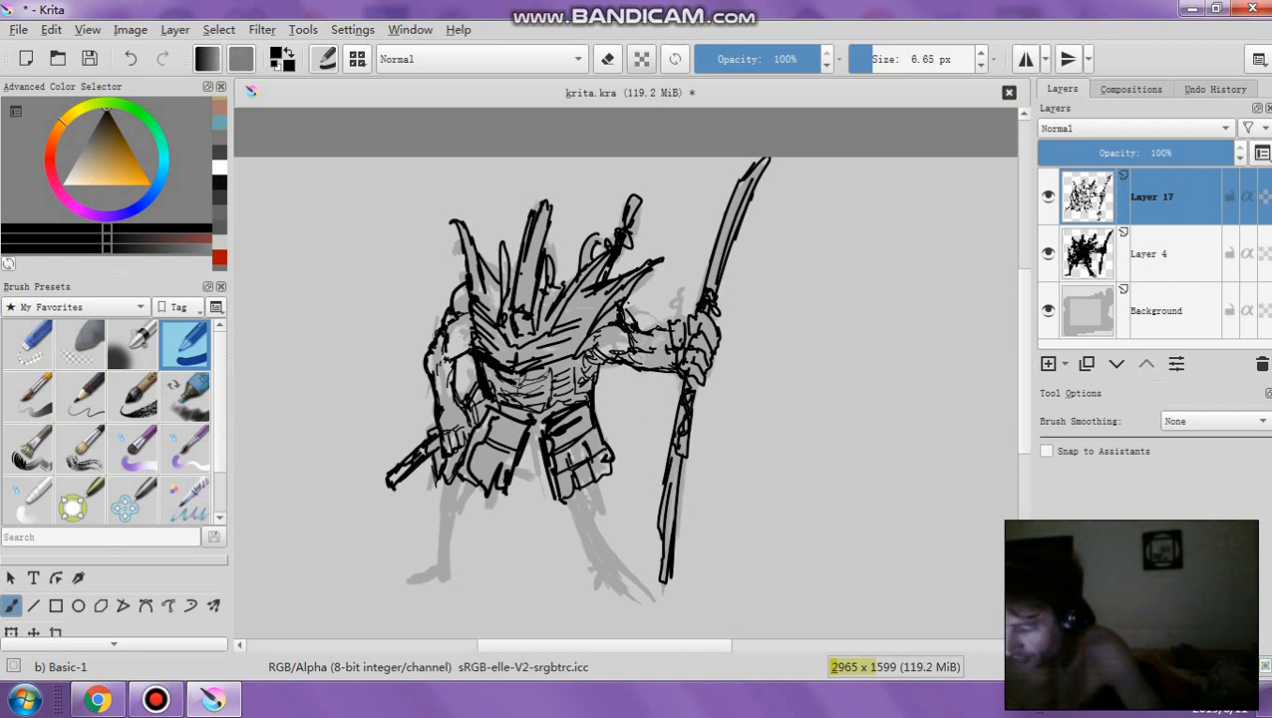
{"action": "mouse_move", "coordinate": [560, 496]}
{"action": "left_mouse_down"}
{"action": "mouse_move", "coordinate": [592, 511]}
{"action": "mouse_move", "coordinate": [589, 528]}
{"action": "mouse_move", "coordinate": [607, 504]}
{"action": "left_mouse_up"}
{"action": "left_click_drag", "start_coordinate": [594, 471], "coordinate": [605, 494]}
{"action": "left_click_drag", "start_coordinate": [496, 486], "coordinate": [435, 481]}
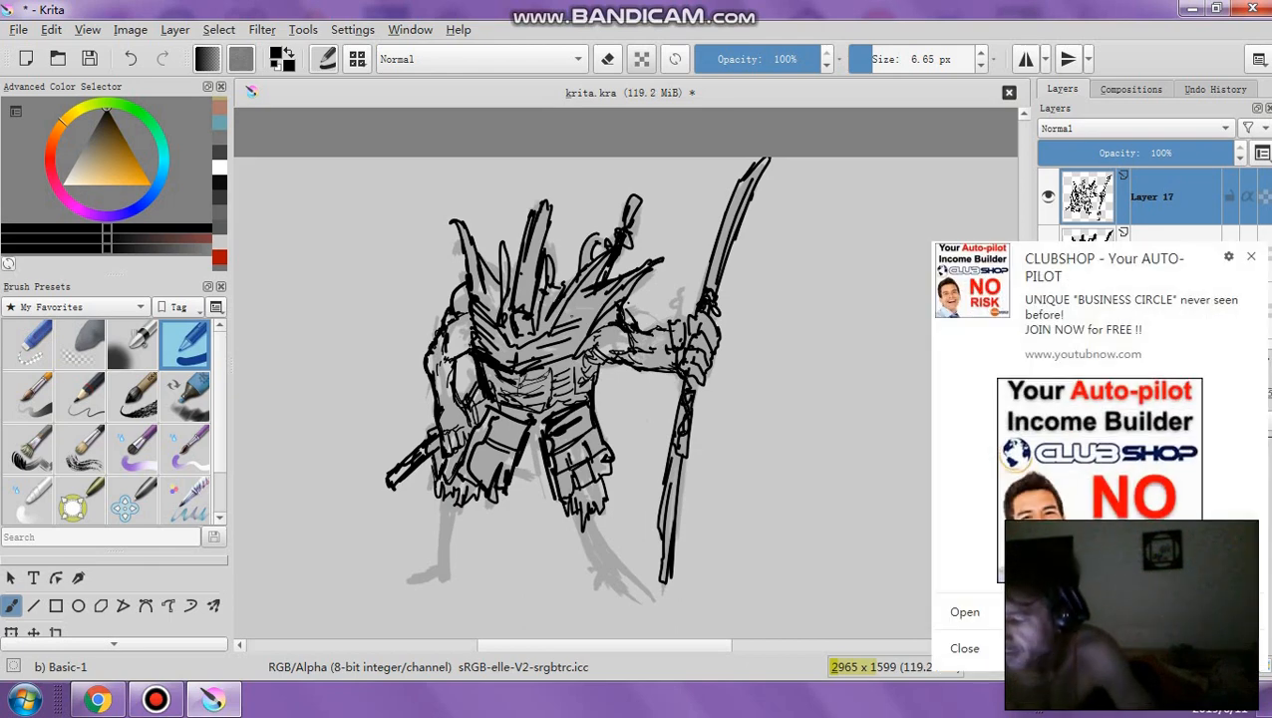
{"action": "left_click", "coordinate": [1251, 259]}
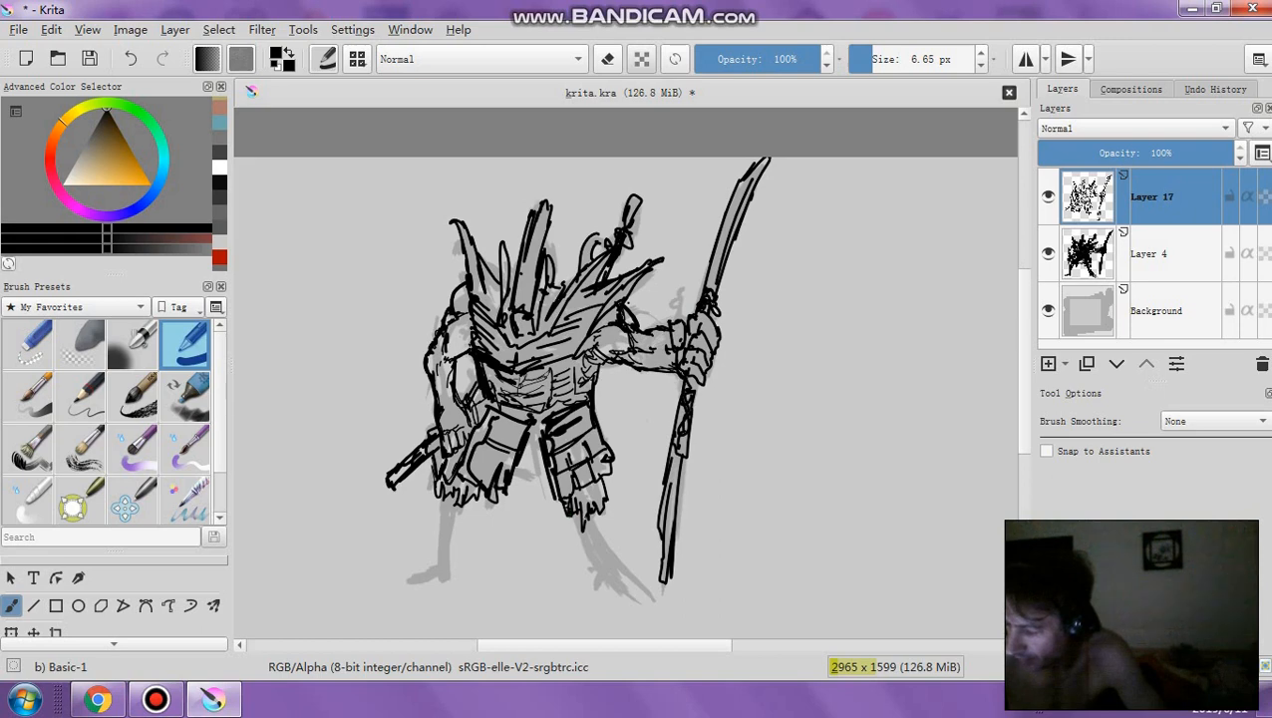
Outline both lower legs and feet below the ragged skirt in black at 6.65 px
{"action": "mouse_move", "coordinate": [588, 512]}
{"action": "left_mouse_down"}
{"action": "mouse_move", "coordinate": [604, 551]}
{"action": "mouse_move", "coordinate": [593, 560]}
{"action": "left_mouse_up"}
{"action": "mouse_move", "coordinate": [590, 522]}
{"action": "left_mouse_down"}
{"action": "mouse_move", "coordinate": [611, 555]}
{"action": "mouse_move", "coordinate": [586, 560]}
{"action": "mouse_move", "coordinate": [596, 576]}
{"action": "mouse_move", "coordinate": [621, 592]}
{"action": "mouse_move", "coordinate": [640, 585]}
{"action": "left_mouse_up"}
{"action": "mouse_move", "coordinate": [468, 489]}
{"action": "left_mouse_down"}
{"action": "mouse_move", "coordinate": [483, 500]}
{"action": "mouse_move", "coordinate": [445, 515]}
{"action": "mouse_move", "coordinate": [475, 516]}
{"action": "left_mouse_up"}
{"action": "left_click_drag", "start_coordinate": [568, 512], "coordinate": [578, 542]}
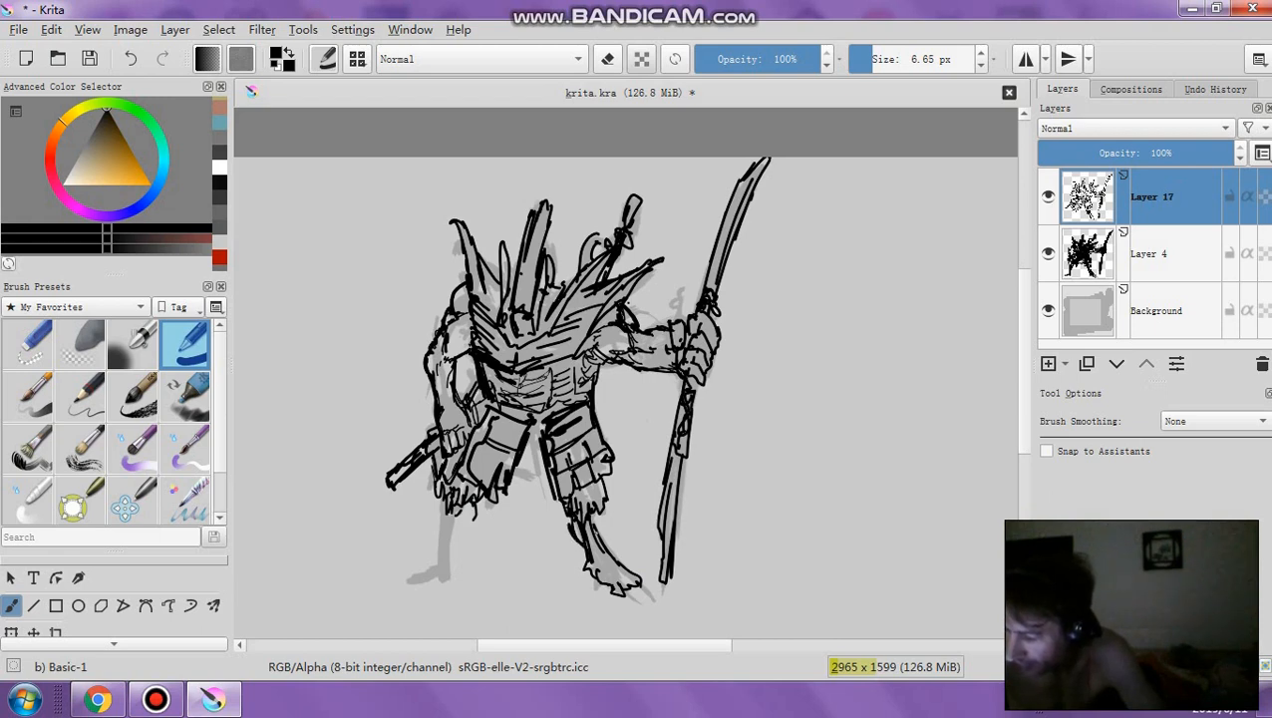
{"action": "left_click_drag", "start_coordinate": [475, 516], "coordinate": [453, 544]}
{"action": "mouse_move", "coordinate": [442, 497]}
{"action": "left_mouse_down"}
{"action": "mouse_move", "coordinate": [440, 555]}
{"action": "mouse_move", "coordinate": [446, 534]}
{"action": "mouse_move", "coordinate": [452, 572]}
{"action": "left_mouse_up"}
{"action": "left_click_drag", "start_coordinate": [444, 527], "coordinate": [429, 559]}
{"action": "left_click_drag", "start_coordinate": [433, 548], "coordinate": [417, 573]}
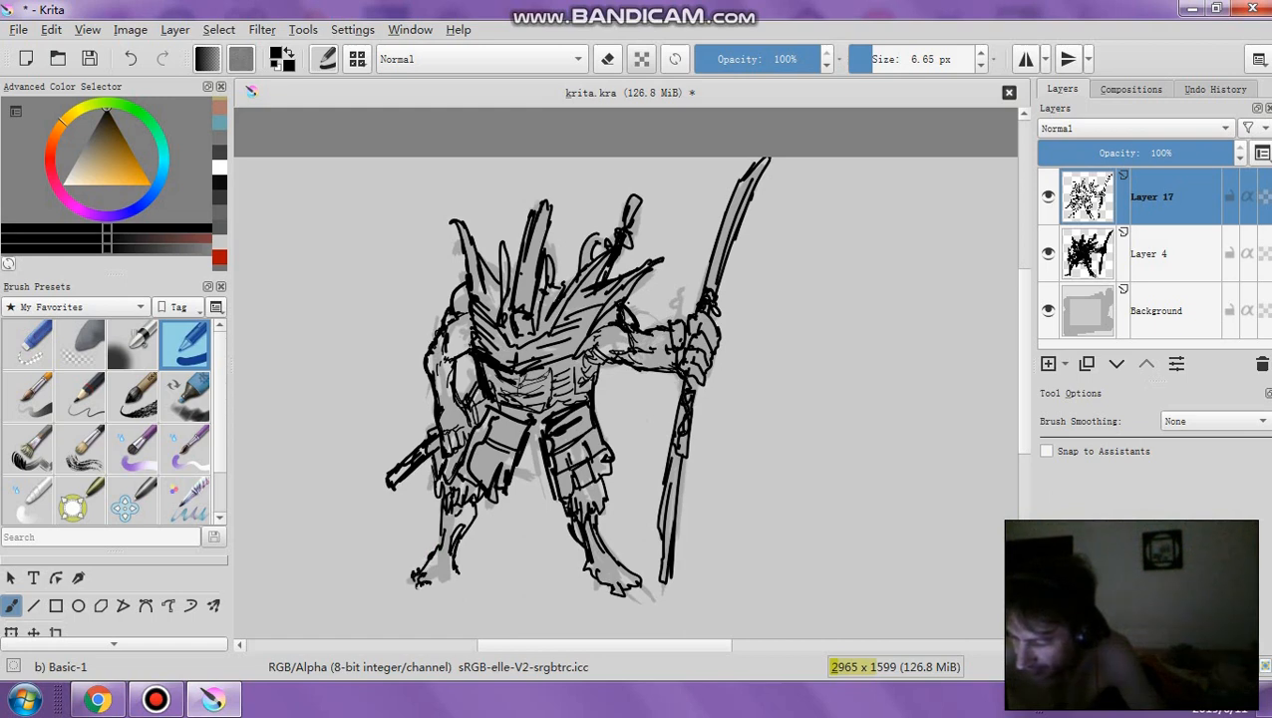
Draw wrap bands across both ankles and finish the foot details
{"action": "mouse_move", "coordinate": [455, 550]}
{"action": "left_mouse_down"}
{"action": "mouse_move", "coordinate": [459, 575]}
{"action": "mouse_move", "coordinate": [444, 576]}
{"action": "left_mouse_up"}
{"action": "left_click_drag", "start_coordinate": [432, 557], "coordinate": [452, 563]}
{"action": "left_click_drag", "start_coordinate": [591, 547], "coordinate": [607, 567]}
{"action": "mouse_move", "coordinate": [607, 564]}
{"action": "left_mouse_down"}
{"action": "mouse_move", "coordinate": [596, 571]}
{"action": "mouse_move", "coordinate": [604, 566]}
{"action": "left_mouse_up"}
{"action": "left_click_drag", "start_coordinate": [616, 560], "coordinate": [599, 580]}
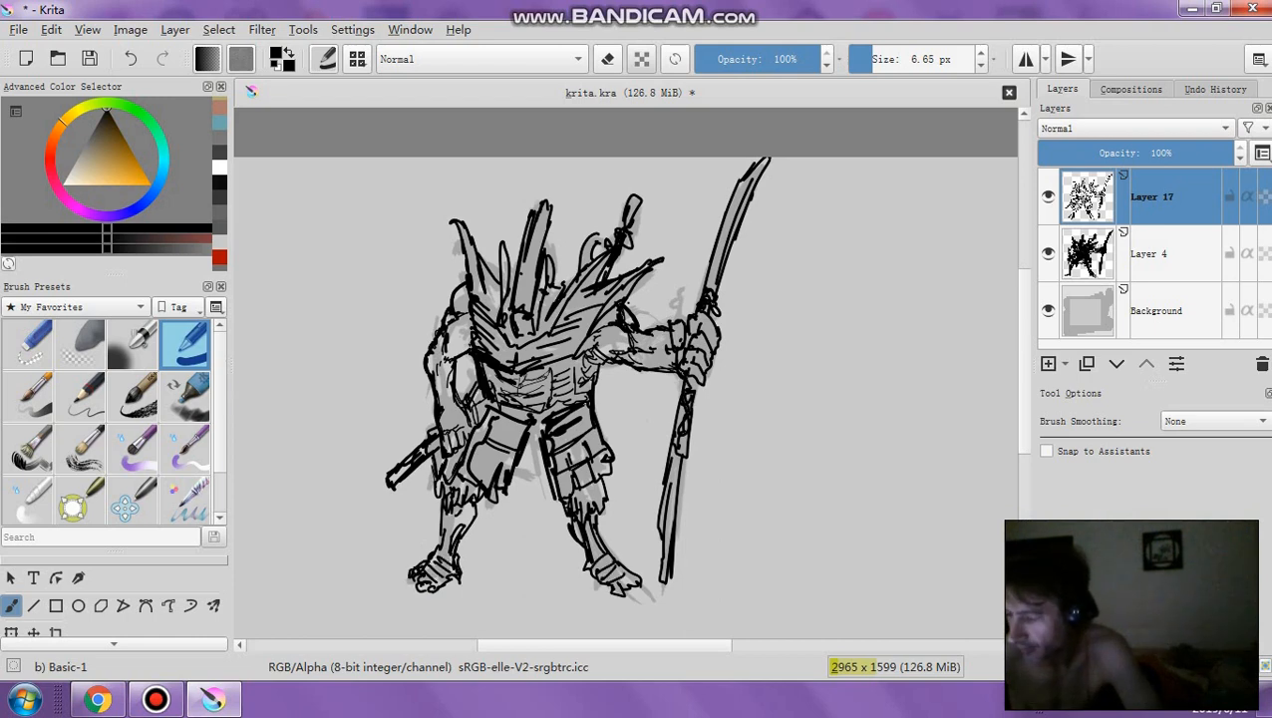
Reinforce the abdomen muscles below the collar with darker black strokes at 6.65 px
{"action": "left_click_drag", "start_coordinate": [509, 389], "coordinate": [518, 409]}
{"action": "left_click_drag", "start_coordinate": [502, 387], "coordinate": [528, 391]}
{"action": "left_click_drag", "start_coordinate": [516, 381], "coordinate": [549, 392]}
{"action": "mouse_move", "coordinate": [535, 381]}
{"action": "left_mouse_down"}
{"action": "mouse_move", "coordinate": [542, 393]}
{"action": "mouse_move", "coordinate": [551, 379]}
{"action": "left_mouse_up"}
{"action": "mouse_move", "coordinate": [534, 381]}
{"action": "left_mouse_down"}
{"action": "mouse_move", "coordinate": [574, 359]}
{"action": "mouse_move", "coordinate": [548, 365]}
{"action": "left_mouse_up"}
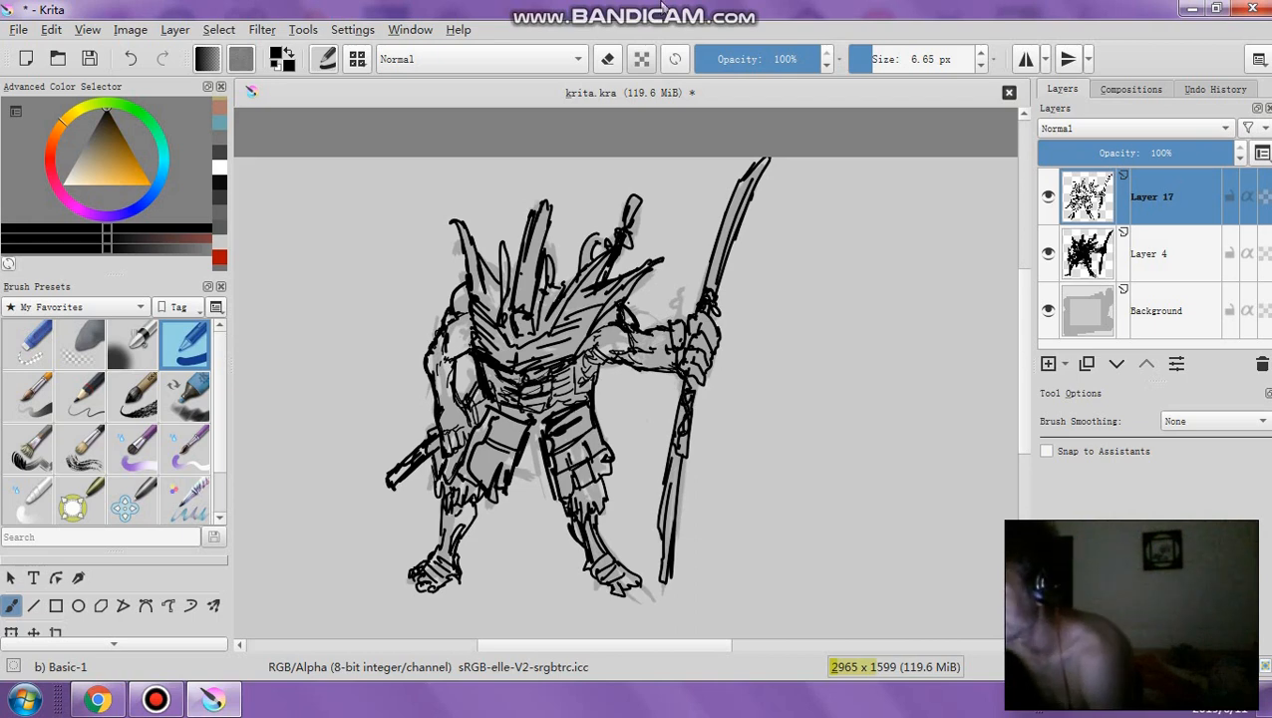
Select Layer 4 and compare its silhouette with the line art by temporarily hiding Layer 17
{"action": "mouse_move", "coordinate": [662, 8]}
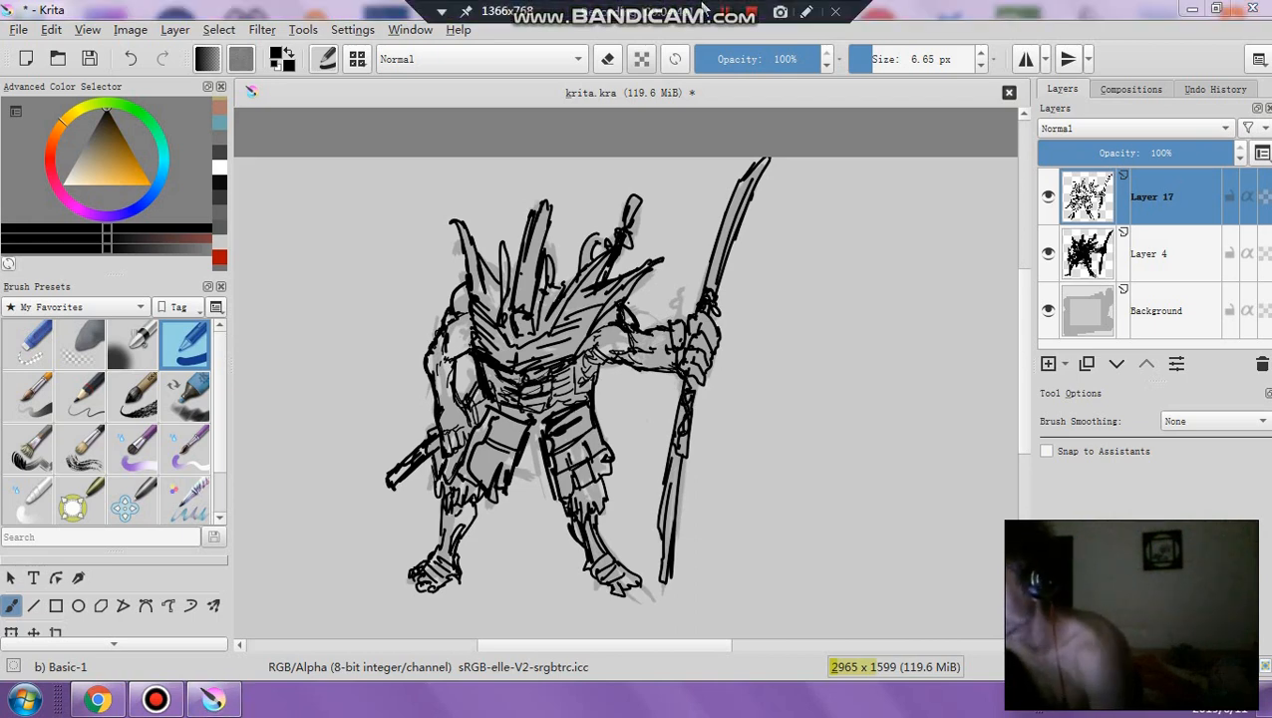
{"action": "left_click", "coordinate": [1140, 263]}
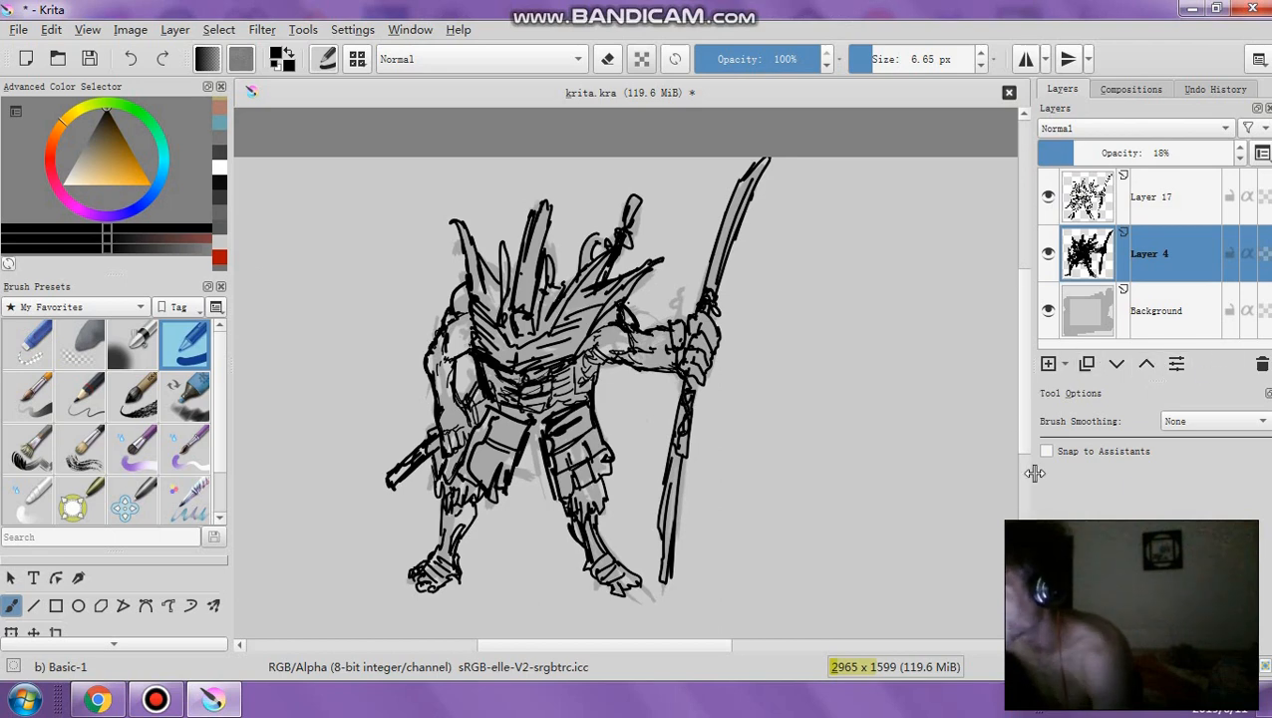
{"action": "scroll", "coordinate": [757, 429], "scroll_direction": "down", "scroll_amount": 3}
{"action": "scroll", "coordinate": [800, 398], "scroll_direction": "up", "scroll_amount": 5}
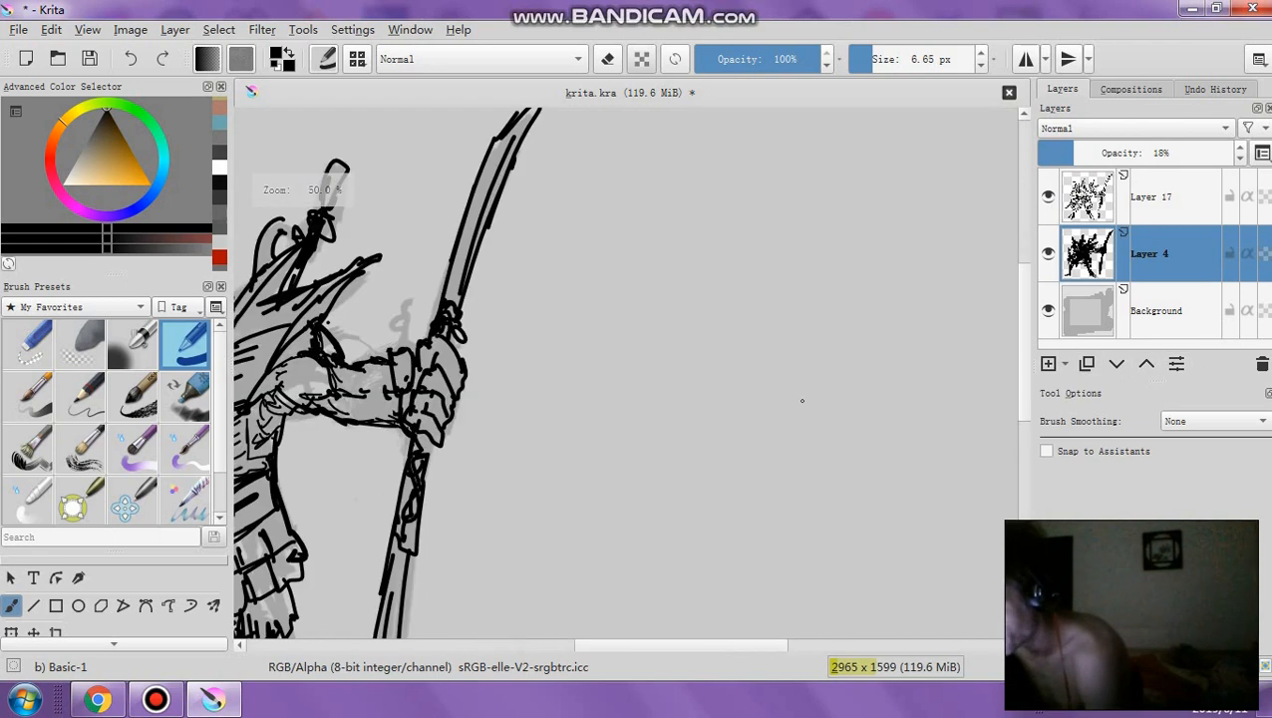
{"action": "scroll", "coordinate": [718, 457], "scroll_direction": "down", "scroll_amount": 2}
{"action": "scroll", "coordinate": [678, 650], "scroll_direction": "down", "scroll_amount": 1}
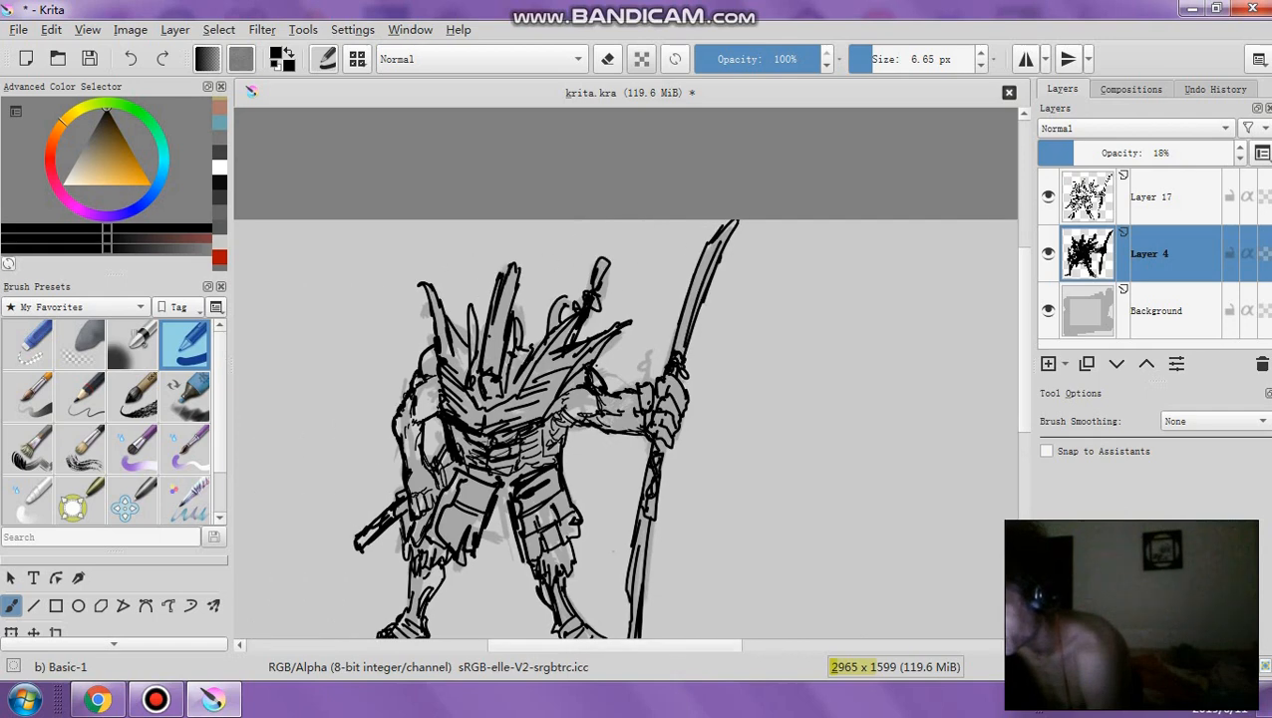
{"action": "scroll", "coordinate": [608, 371], "scroll_direction": "up", "scroll_amount": 2}
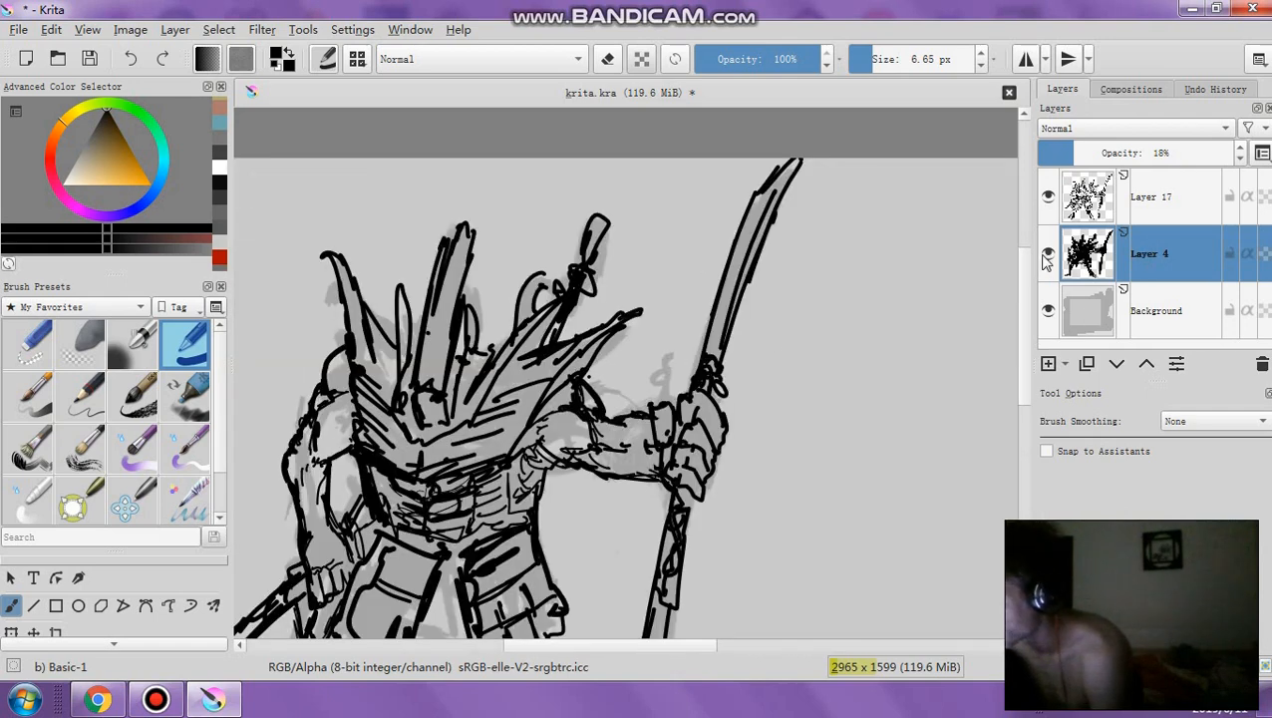
{"action": "left_click", "coordinate": [1048, 196]}
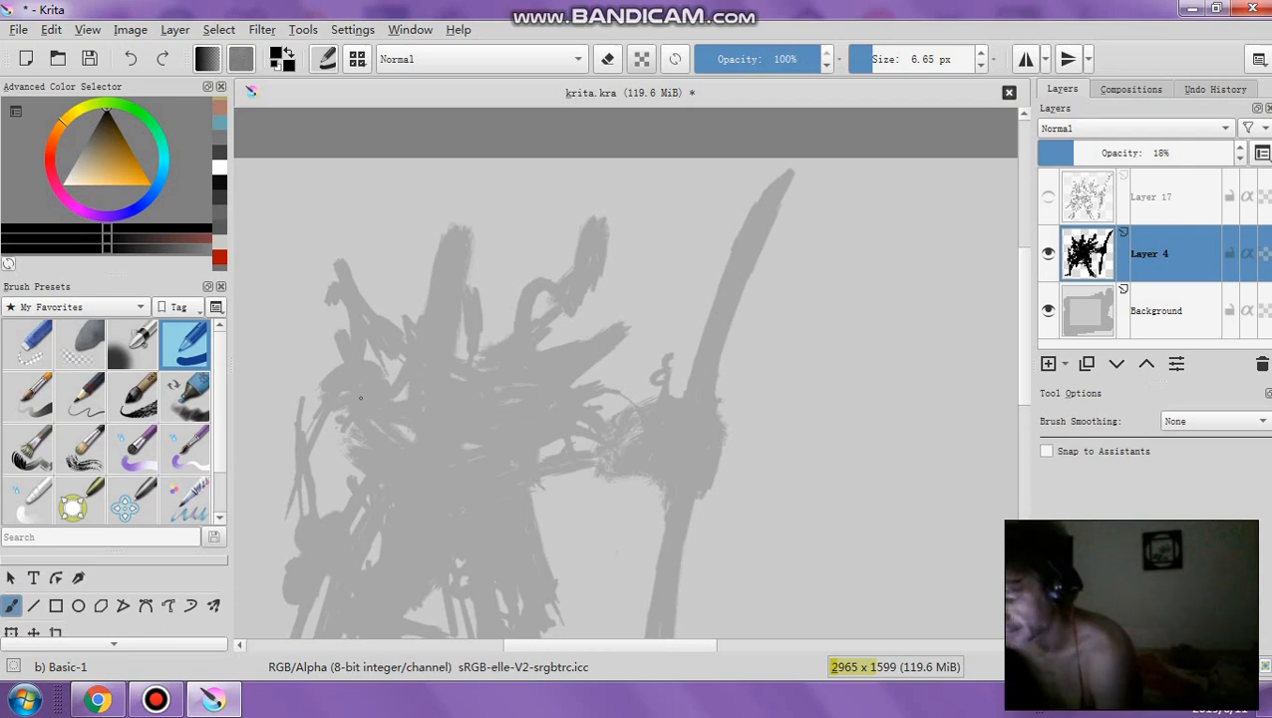
{"action": "left_click", "coordinate": [1048, 202]}
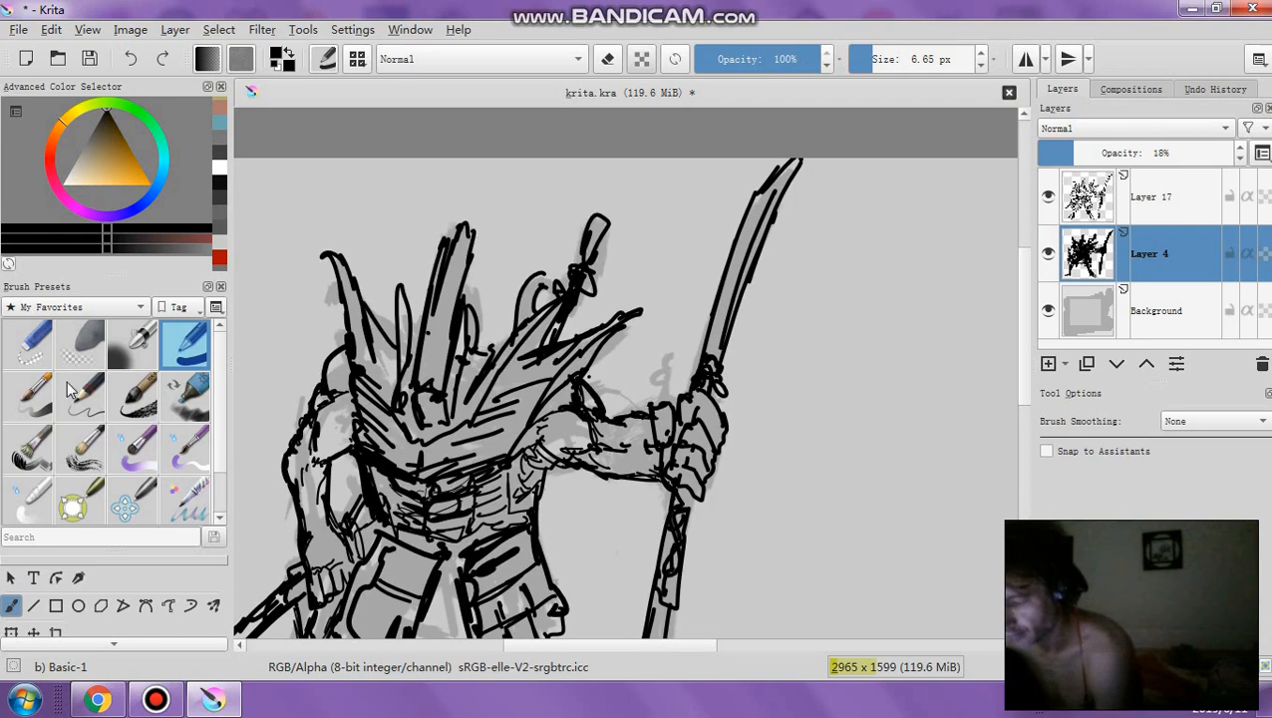
Toggle Layer 17's visibility to check the line art against the silhouette beneath it
{"action": "left_click", "coordinate": [1048, 198]}
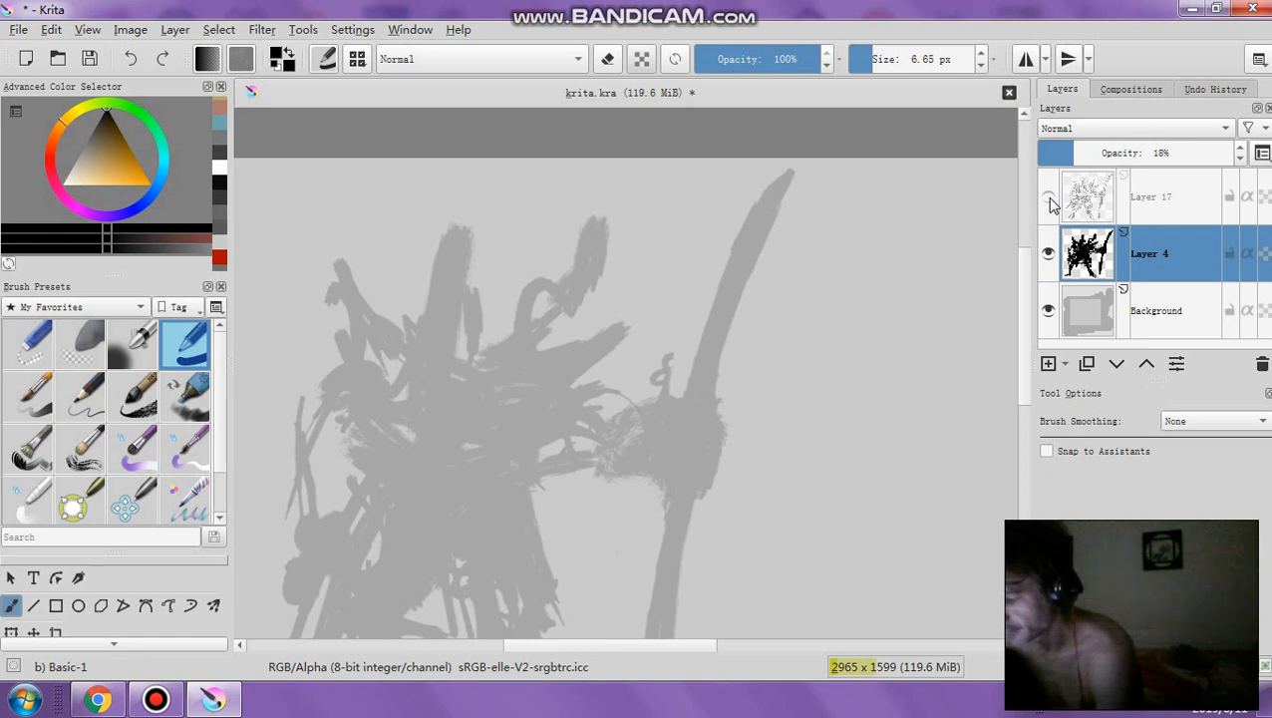
{"action": "left_click", "coordinate": [1047, 197]}
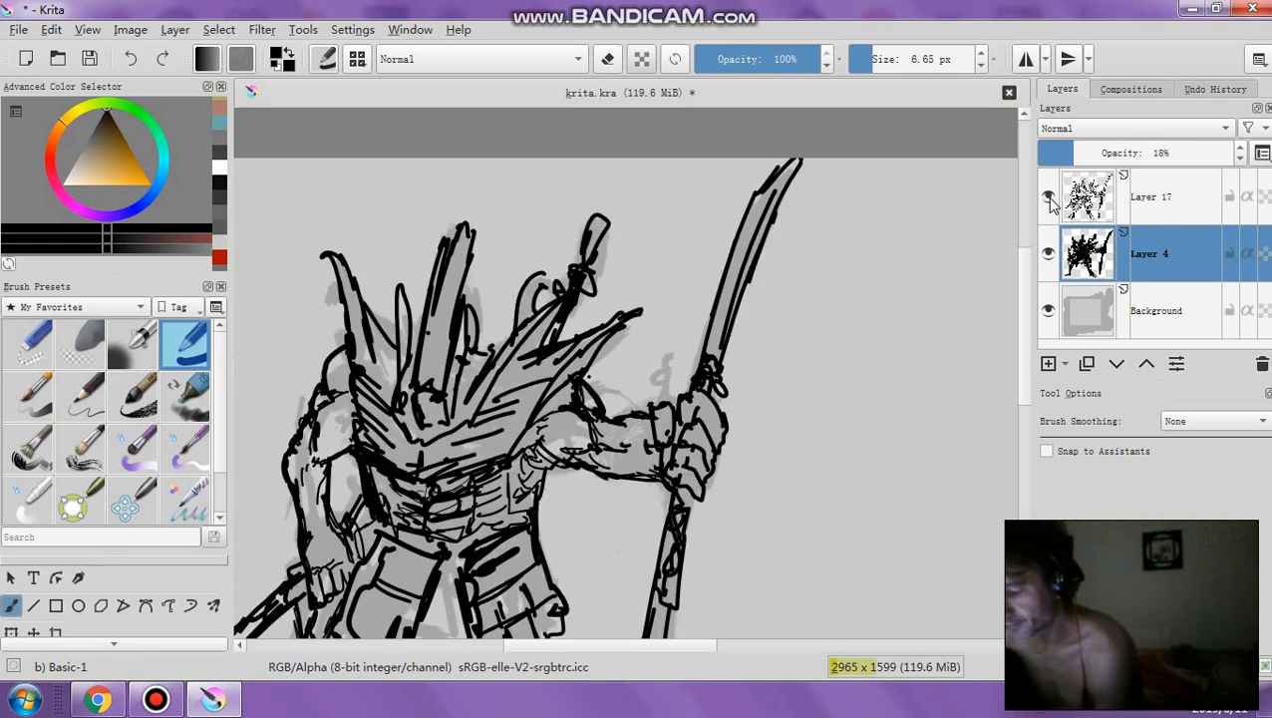
{"action": "left_click", "coordinate": [1048, 197]}
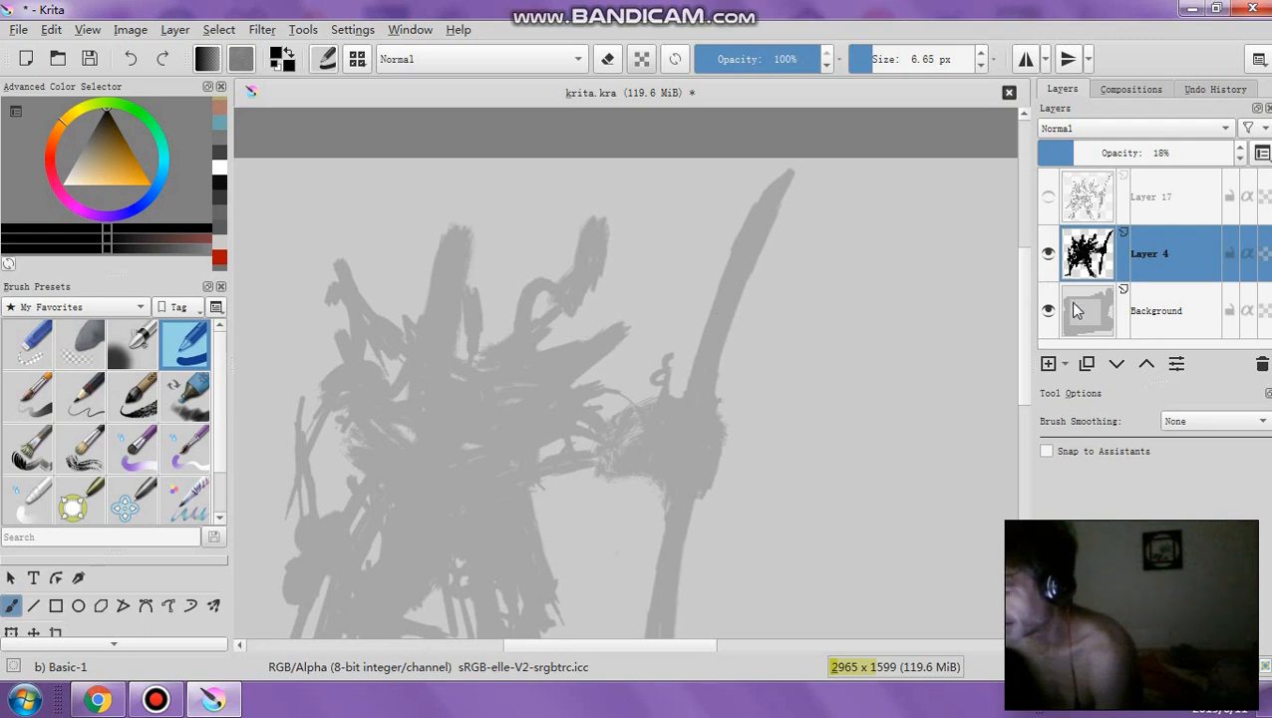
Move Layer 4 beneath the Background layer and hide it, and show and select Layer 17
{"action": "left_click_drag", "start_coordinate": [1147, 267], "coordinate": [1141, 344]}
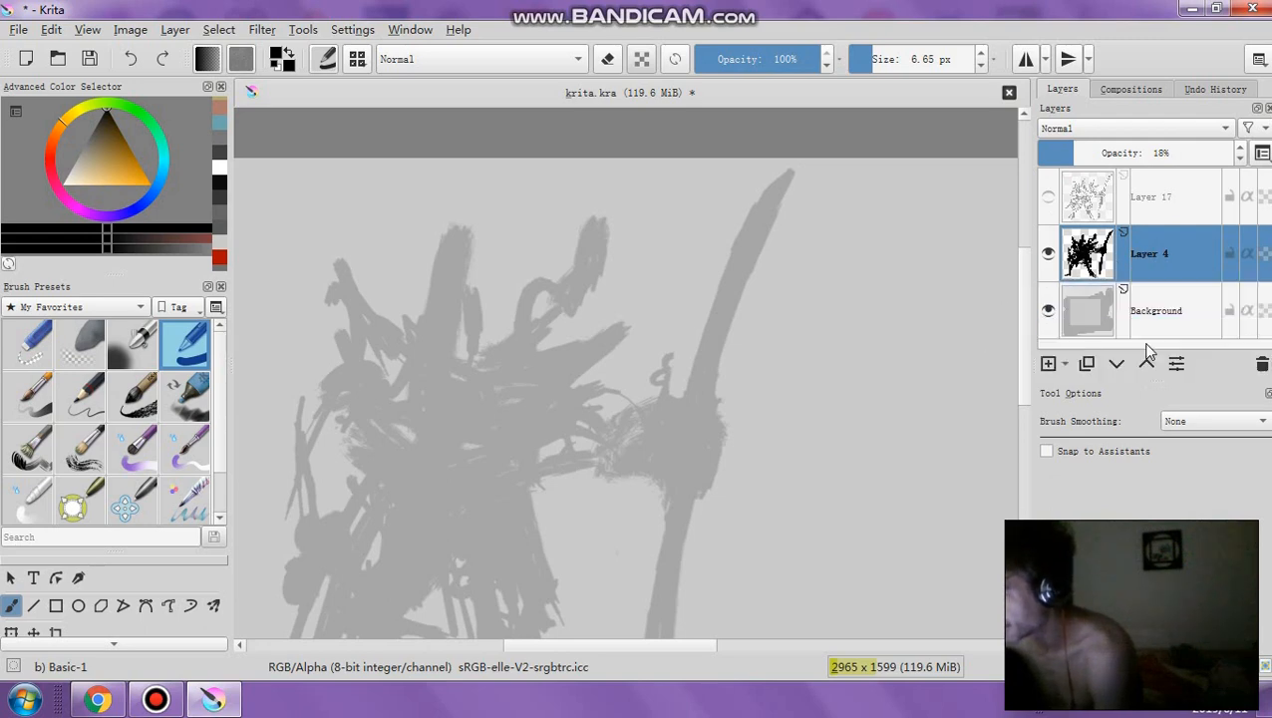
{"action": "left_click", "coordinate": [1048, 311]}
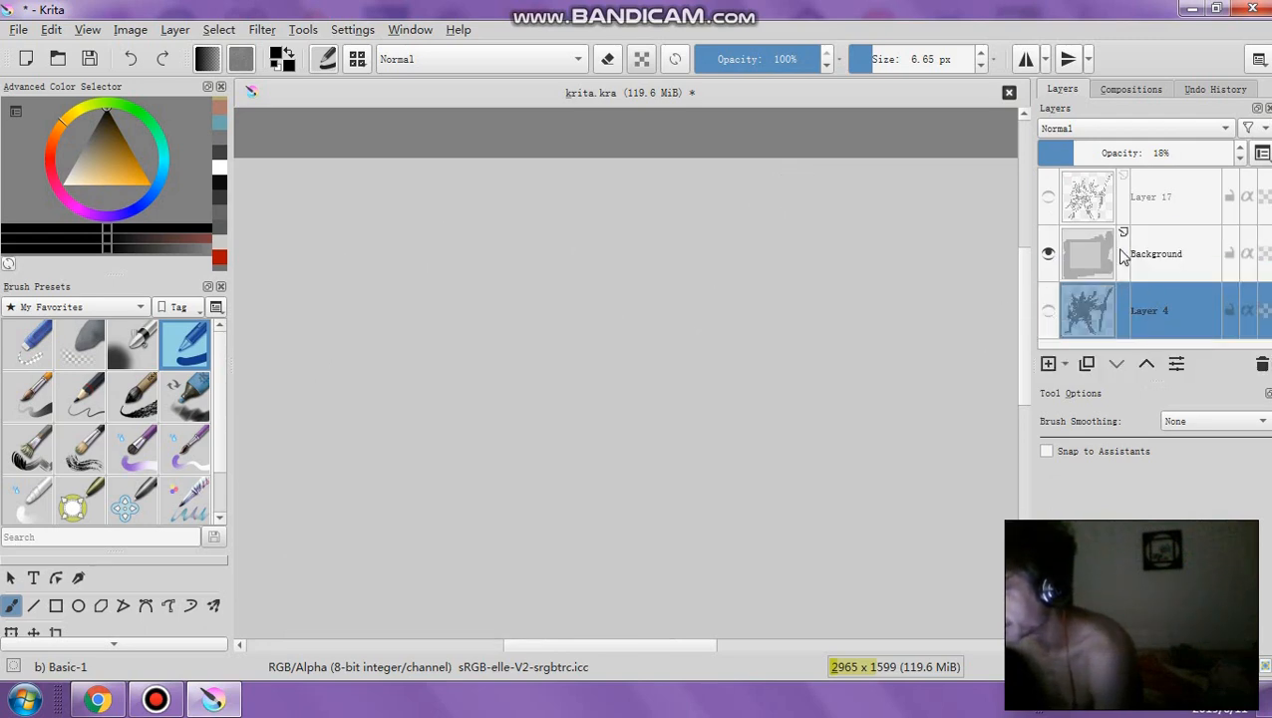
{"action": "left_click", "coordinate": [1145, 211]}
{"action": "left_click", "coordinate": [1048, 197]}
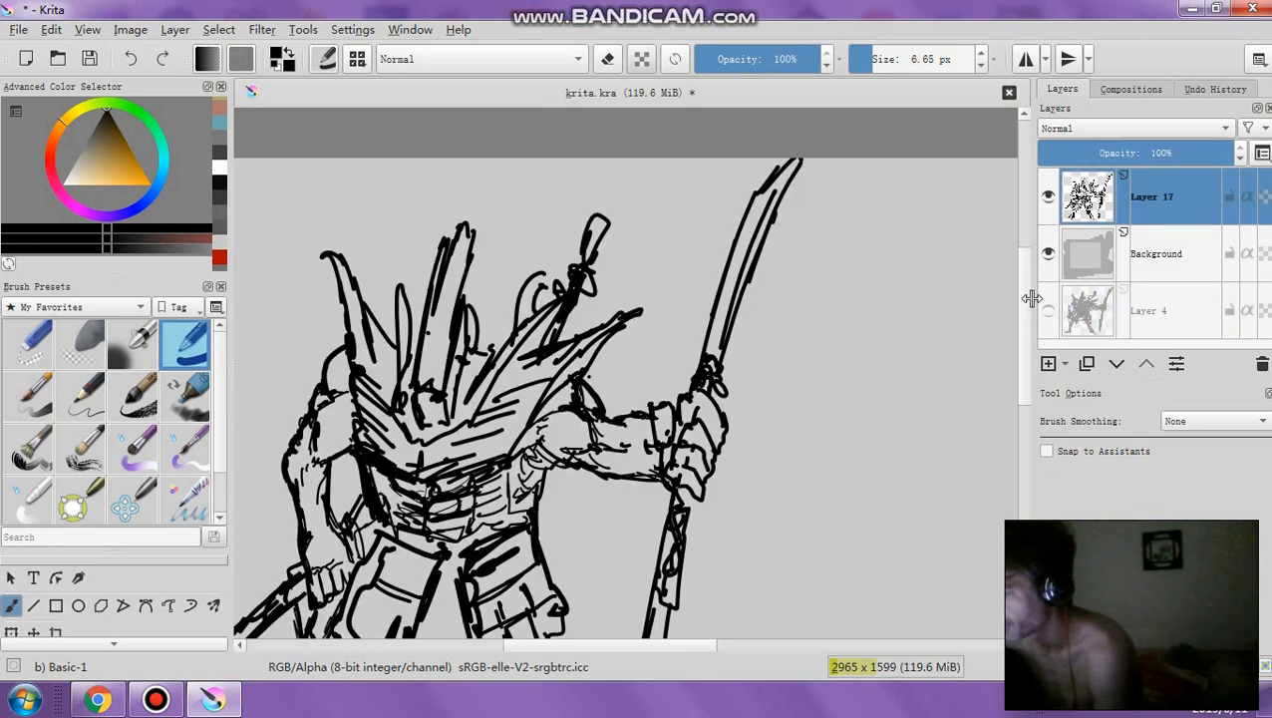
{"action": "scroll", "coordinate": [870, 336], "scroll_direction": "up", "scroll_amount": 3}
{"action": "scroll", "coordinate": [871, 336], "scroll_direction": "down", "scroll_amount": 2}
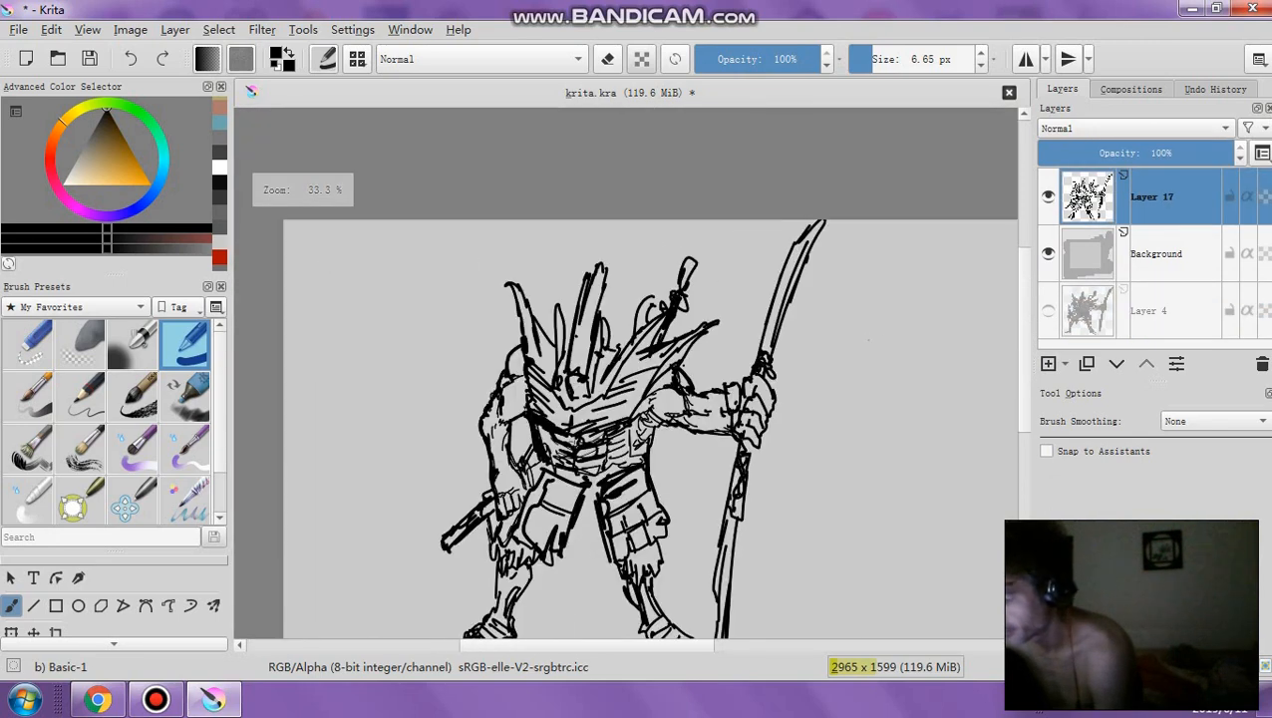
{"action": "left_click_drag", "start_coordinate": [1029, 332], "coordinate": [1025, 365]}
{"action": "left_click", "coordinate": [1091, 364]}
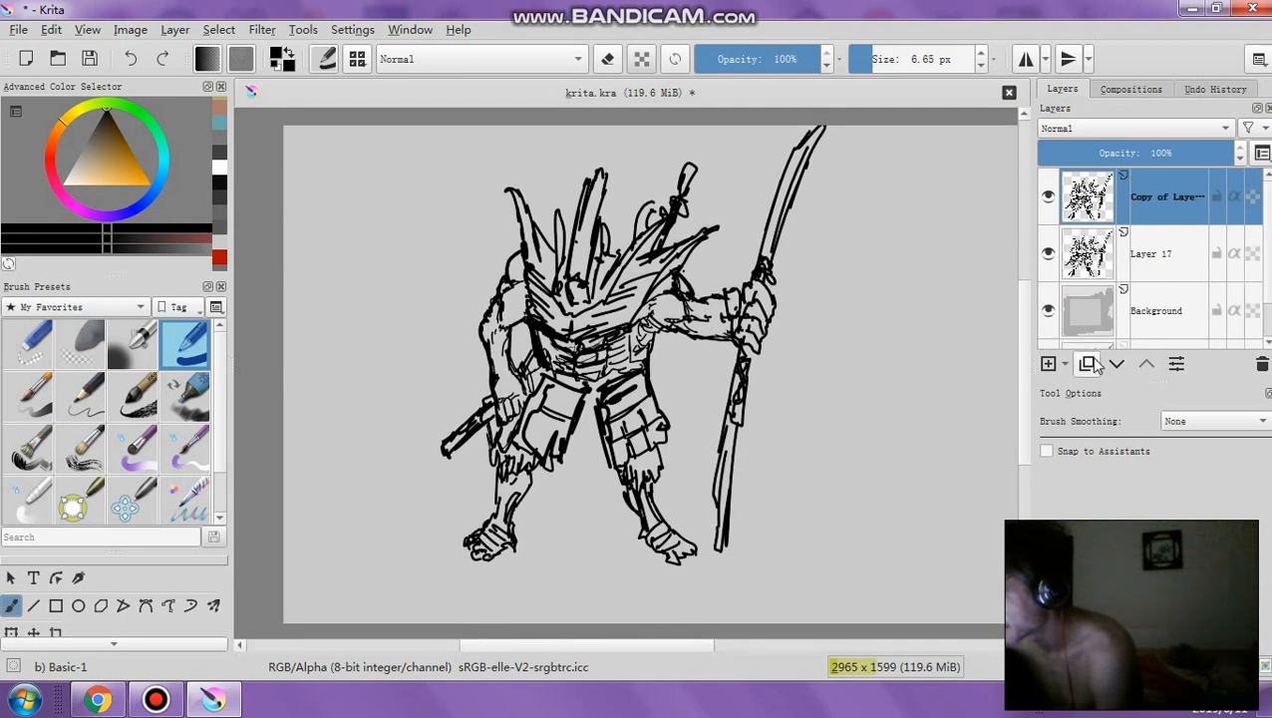
{"action": "left_click", "coordinate": [1261, 364]}
Select the Background layer and make two copies of it beneath Layer 17
{"action": "left_click", "coordinate": [1186, 275]}
{"action": "left_click", "coordinate": [1087, 363]}
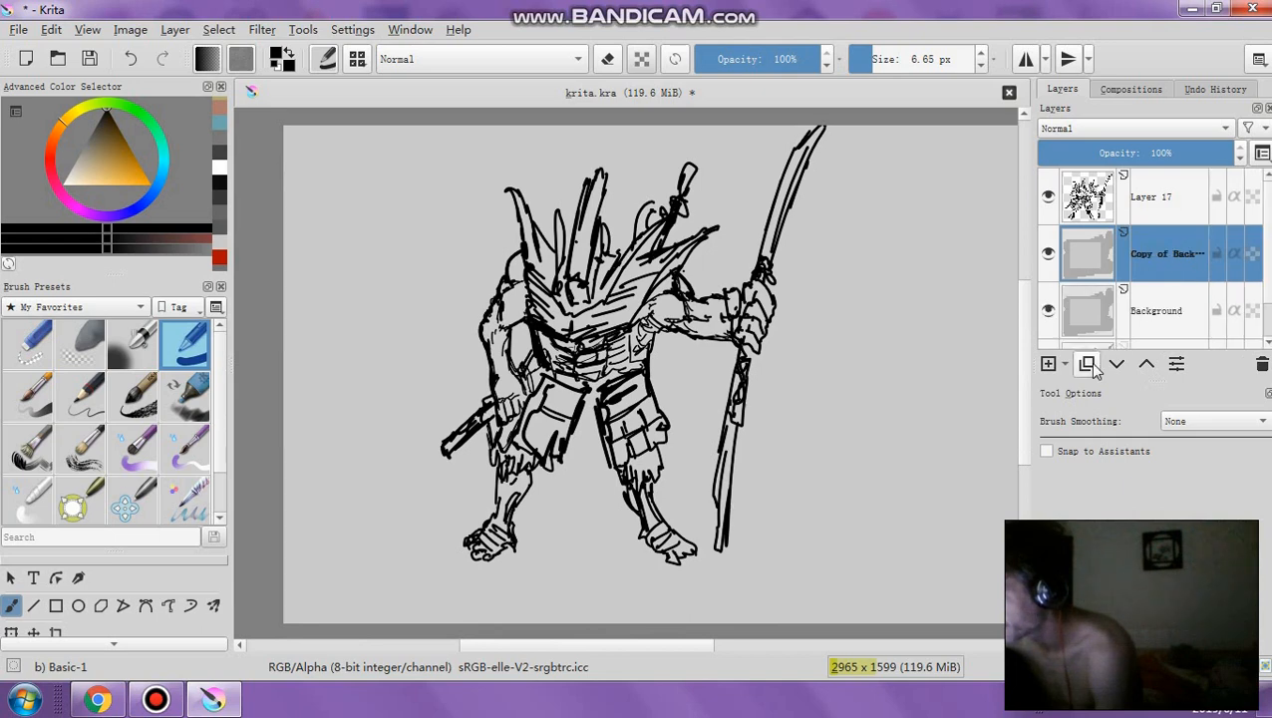
{"action": "left_click", "coordinate": [1087, 363]}
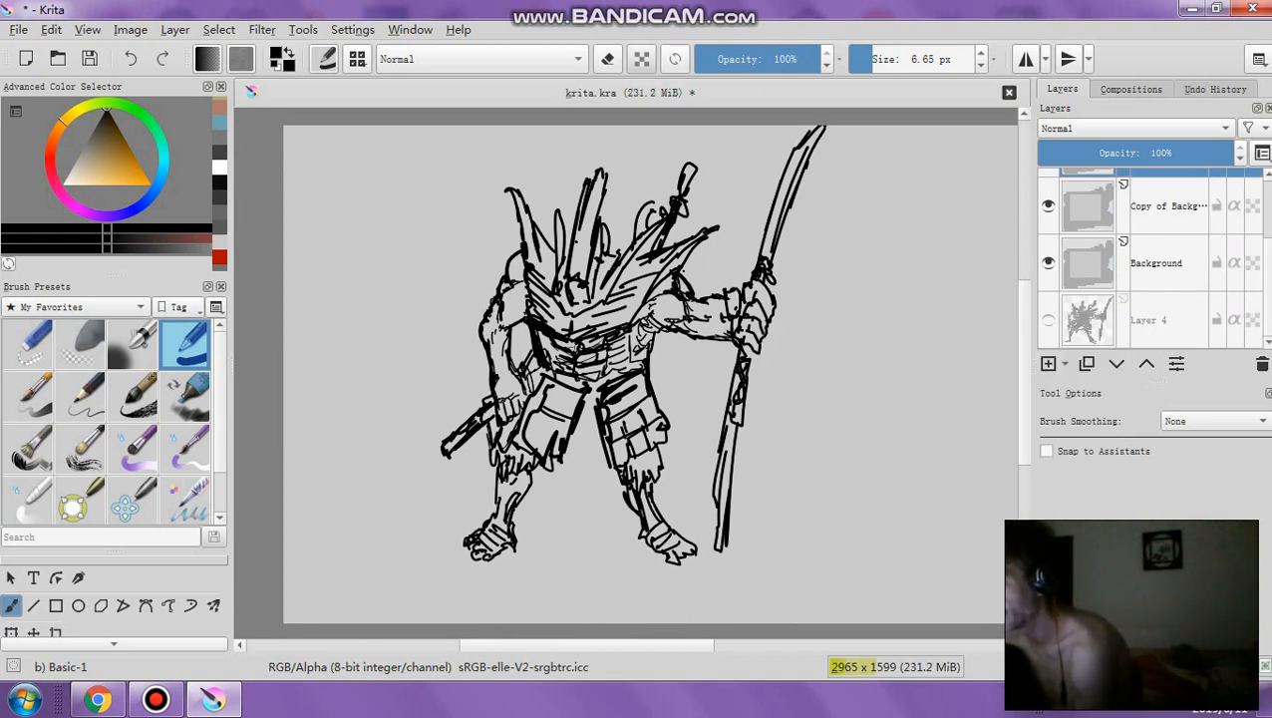
Hide the original Background layer and duplicate the uppermost background copy once more
{"action": "scroll", "coordinate": [1209, 260], "scroll_direction": "up", "scroll_amount": 1}
{"action": "scroll", "coordinate": [1210, 261], "scroll_direction": "down", "scroll_amount": 1}
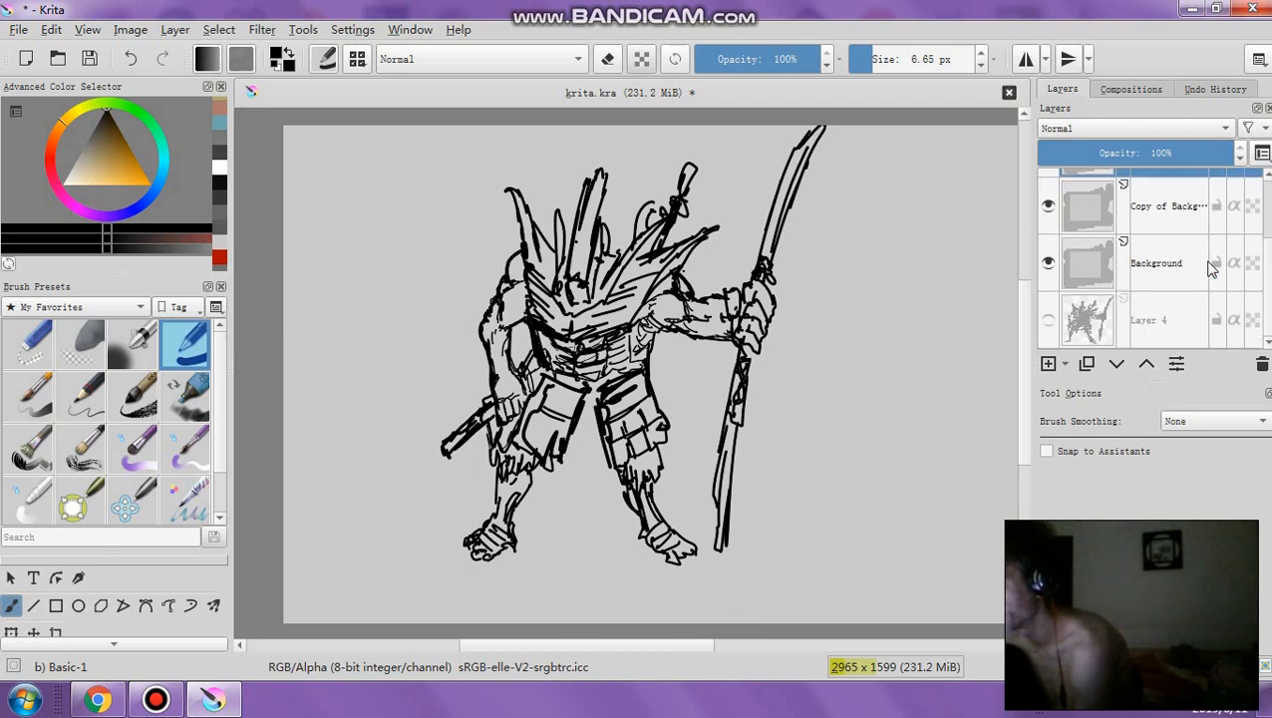
{"action": "scroll", "coordinate": [1210, 264], "scroll_direction": "up", "scroll_amount": 1}
{"action": "scroll", "coordinate": [1209, 267], "scroll_direction": "down", "scroll_amount": 1}
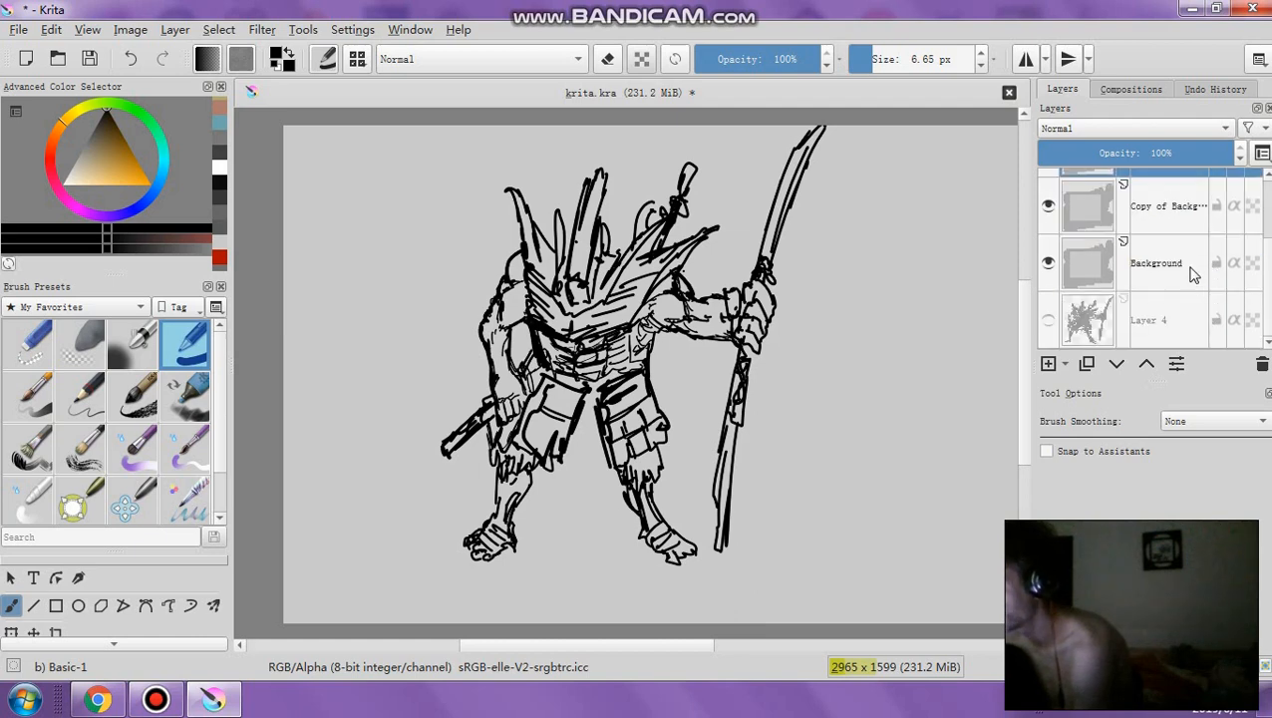
{"action": "scroll", "coordinate": [1184, 304], "scroll_direction": "up", "scroll_amount": 1}
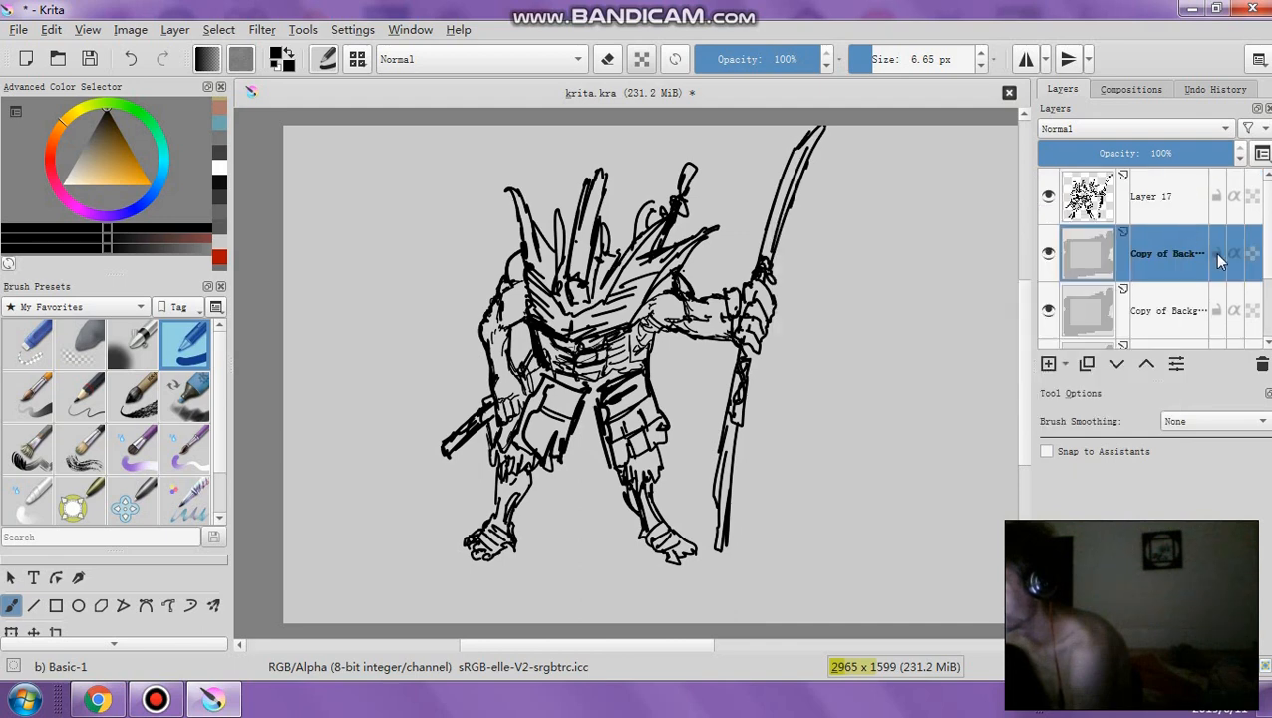
{"action": "scroll", "coordinate": [1188, 321], "scroll_direction": "down", "scroll_amount": 2}
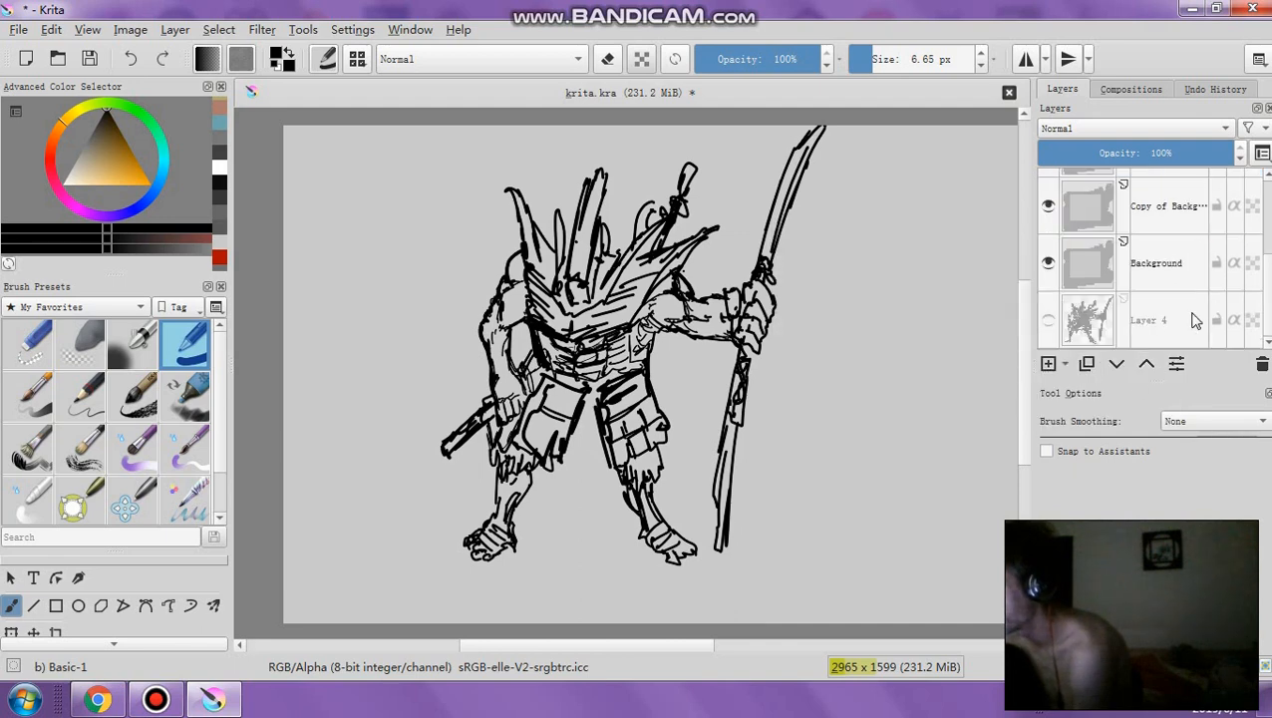
{"action": "scroll", "coordinate": [1197, 260], "scroll_direction": "up", "scroll_amount": 1}
{"action": "scroll", "coordinate": [1192, 255], "scroll_direction": "down", "scroll_amount": 1}
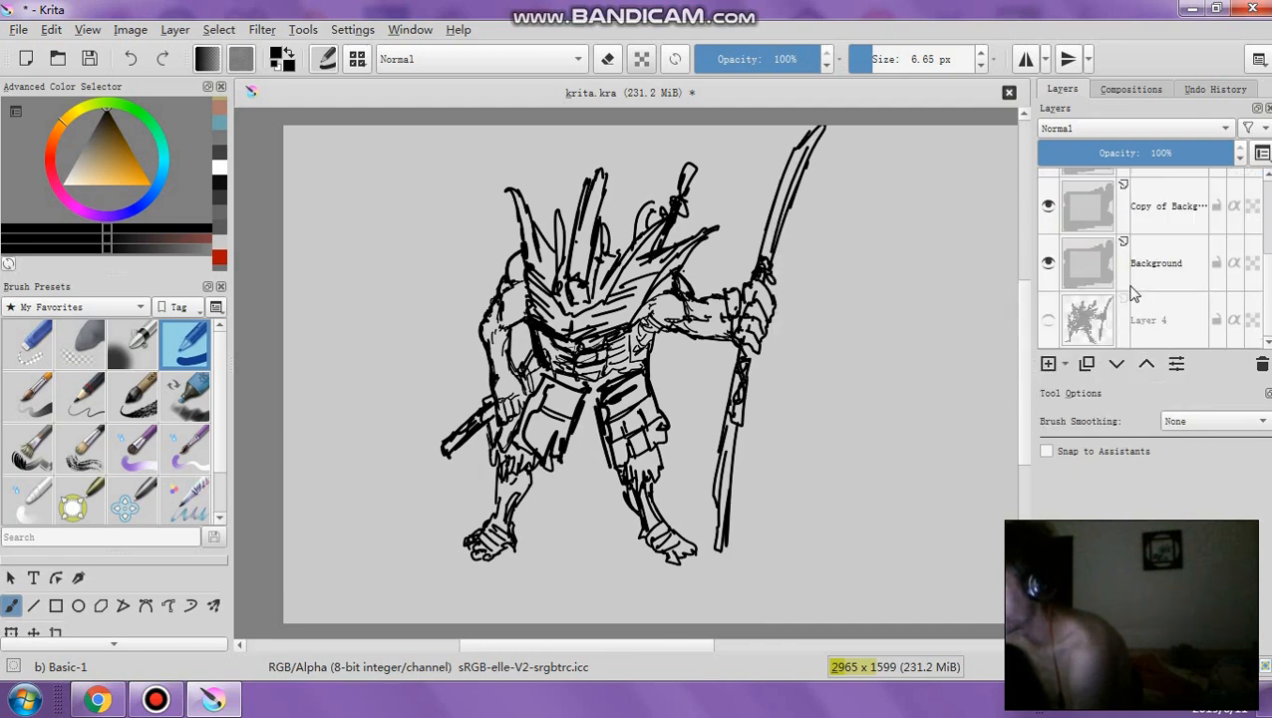
{"action": "left_click", "coordinate": [1055, 271]}
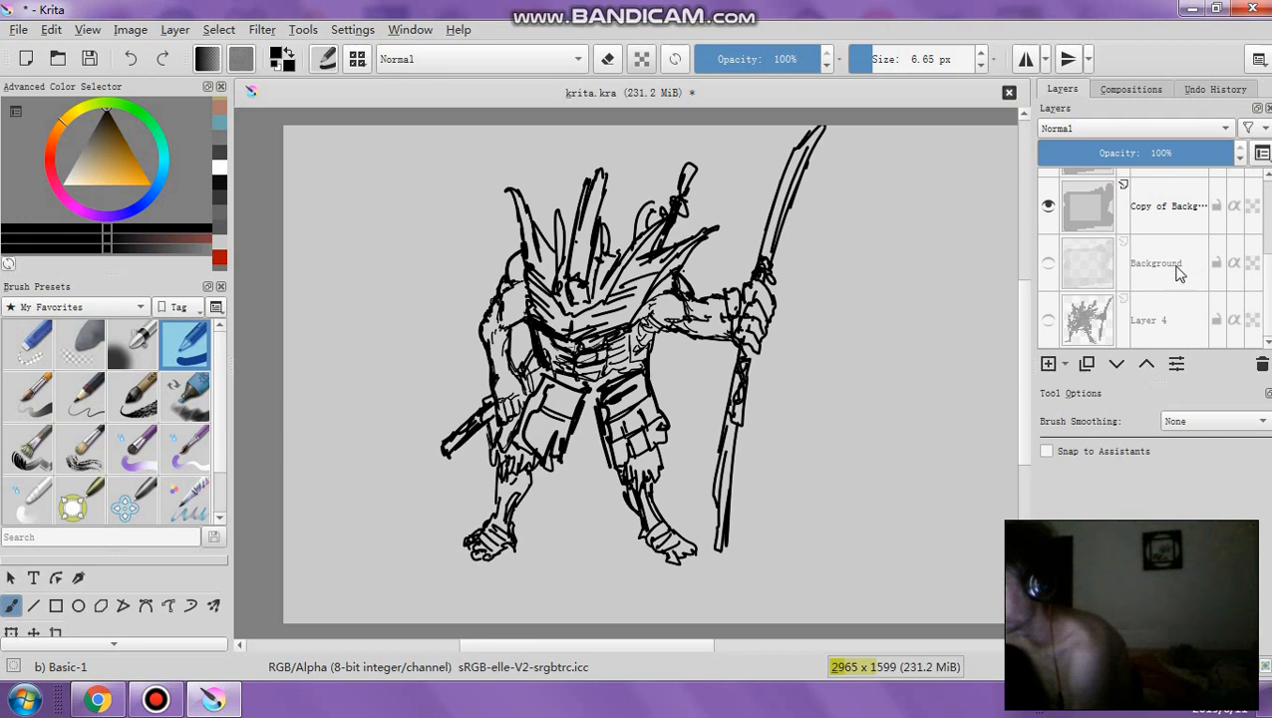
{"action": "key", "text": "ctrl+j"}
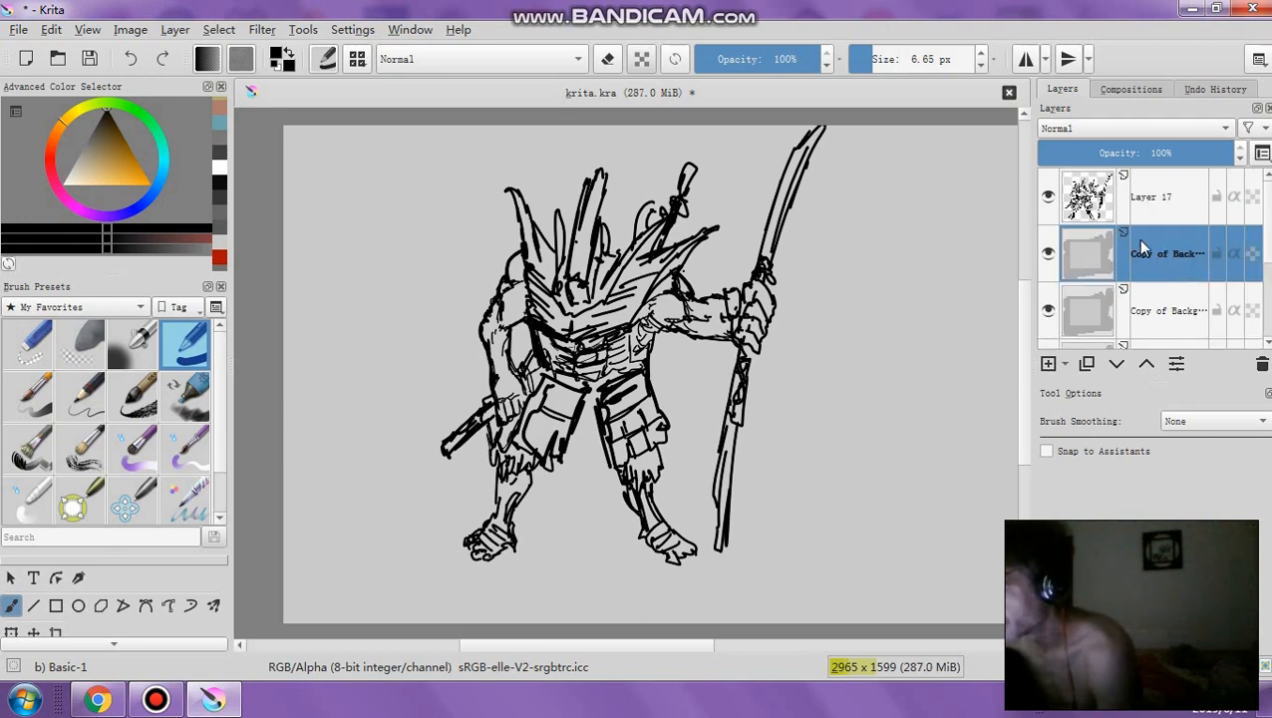
Darken the uppermost background copy with a Levels filter, setting the output white level to 176
{"action": "left_click", "coordinate": [262, 30]}
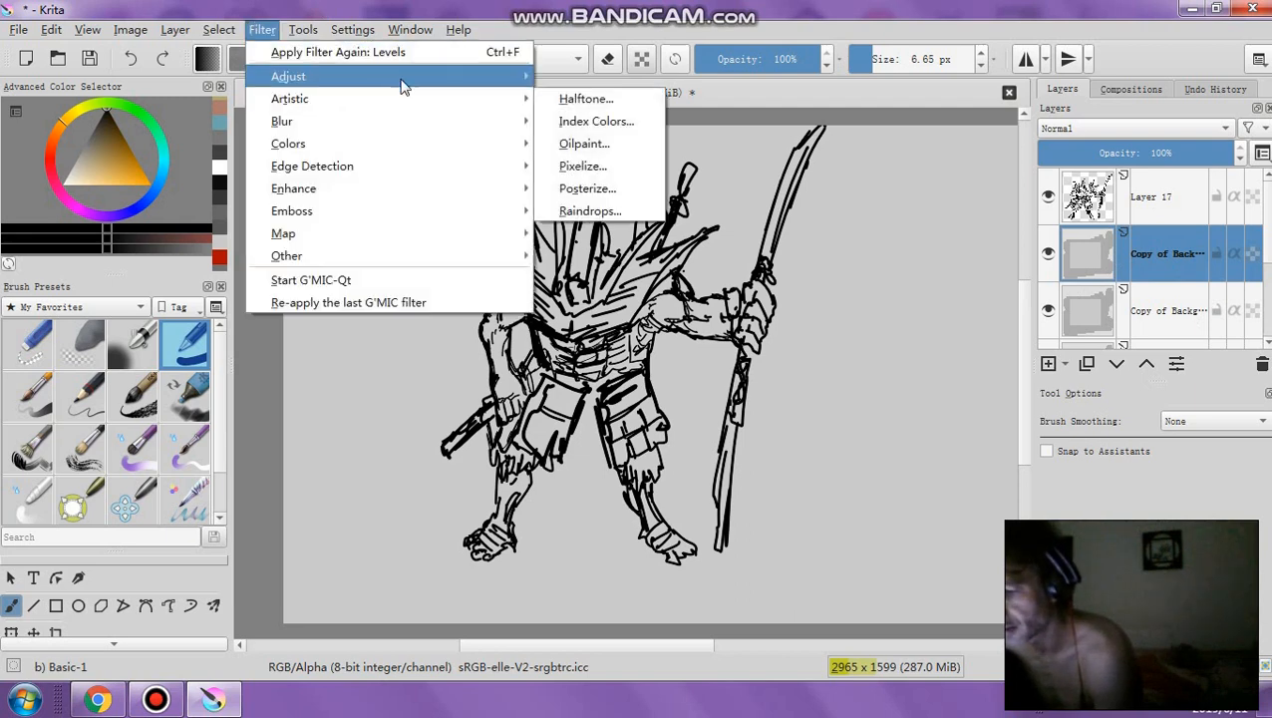
{"action": "mouse_move", "coordinate": [473, 76]}
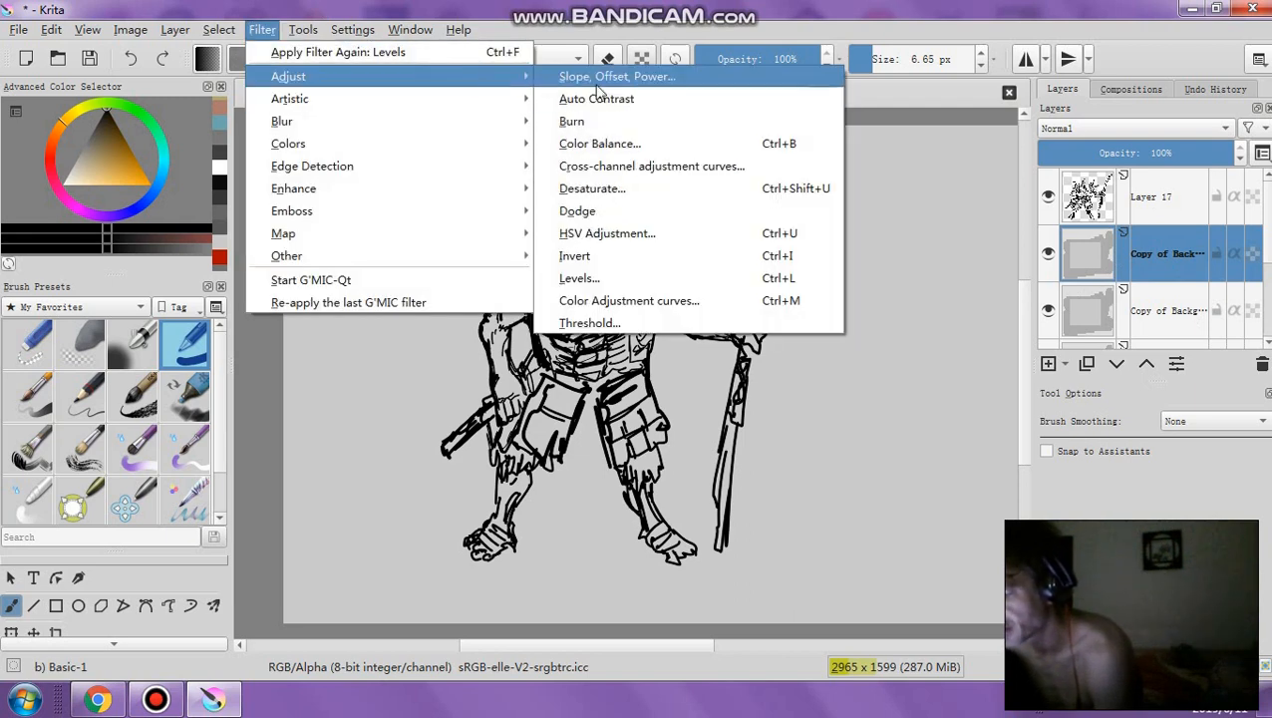
{"action": "left_click", "coordinate": [578, 277]}
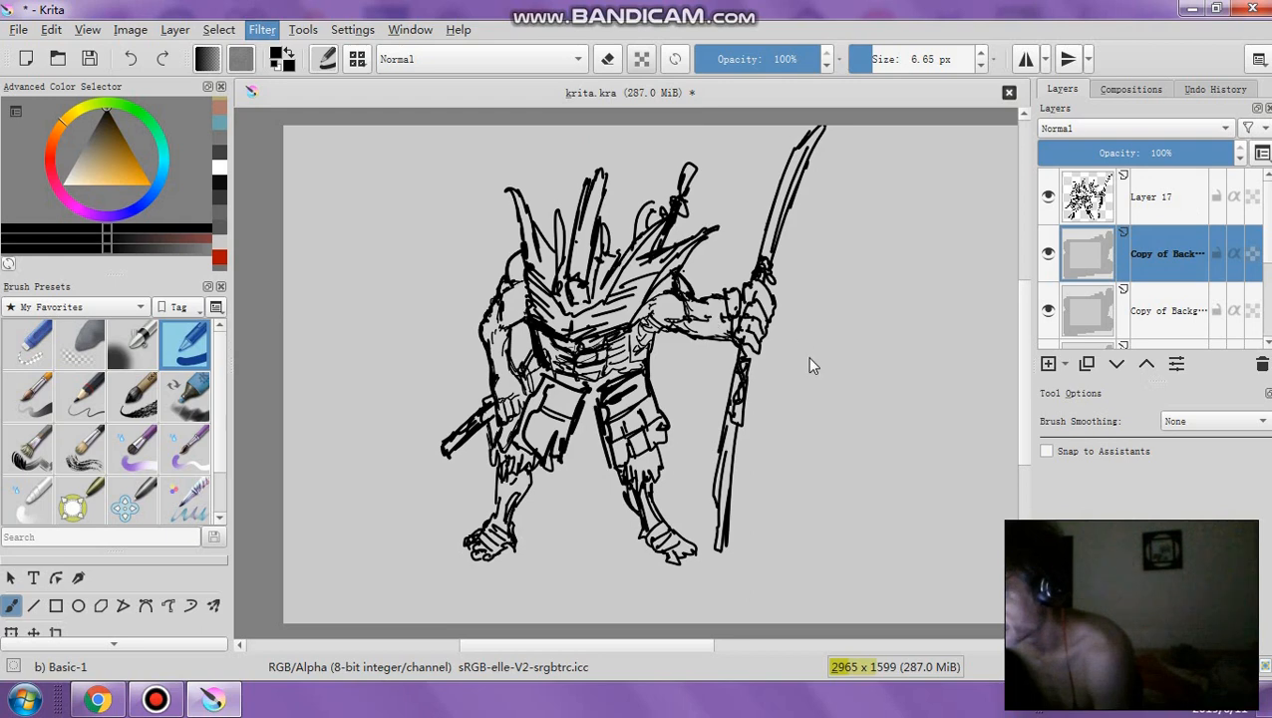
{"action": "left_click_drag", "start_coordinate": [1107, 399], "coordinate": [990, 399]}
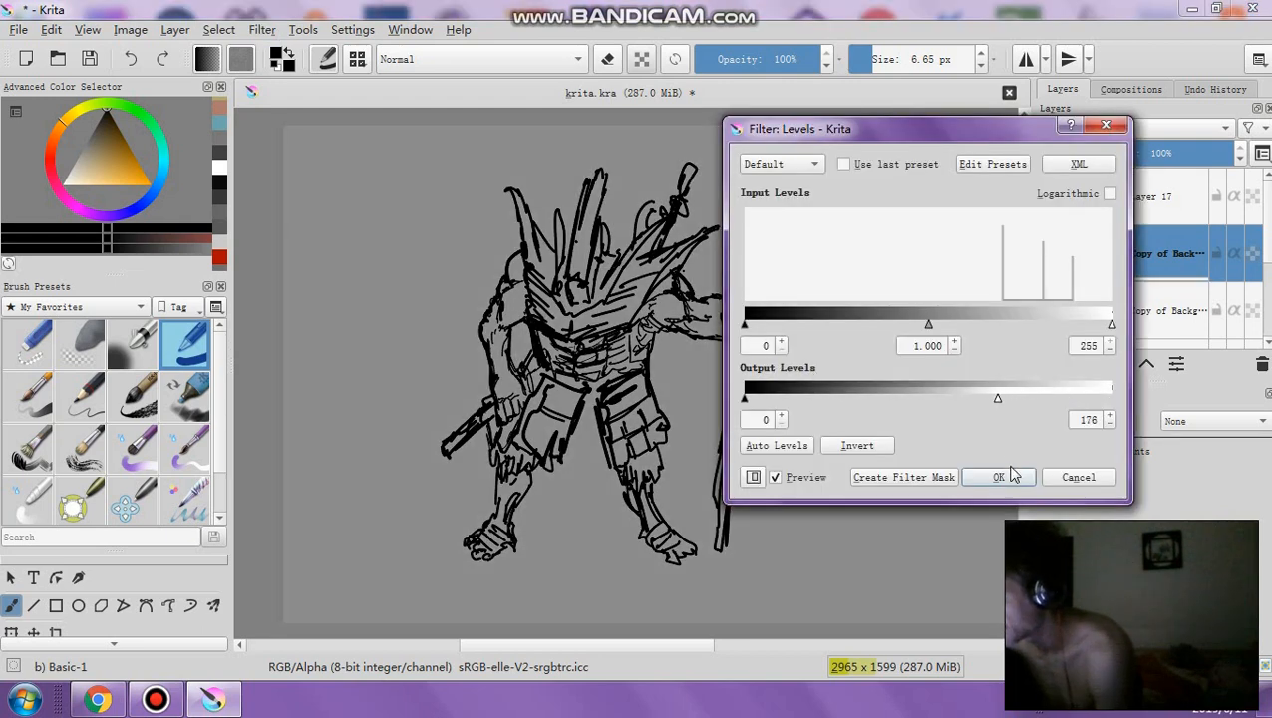
{"action": "left_click", "coordinate": [1005, 479]}
Check Layer 17's line art over the darkened background copy and merge it into that copy
{"action": "left_click", "coordinate": [1165, 198]}
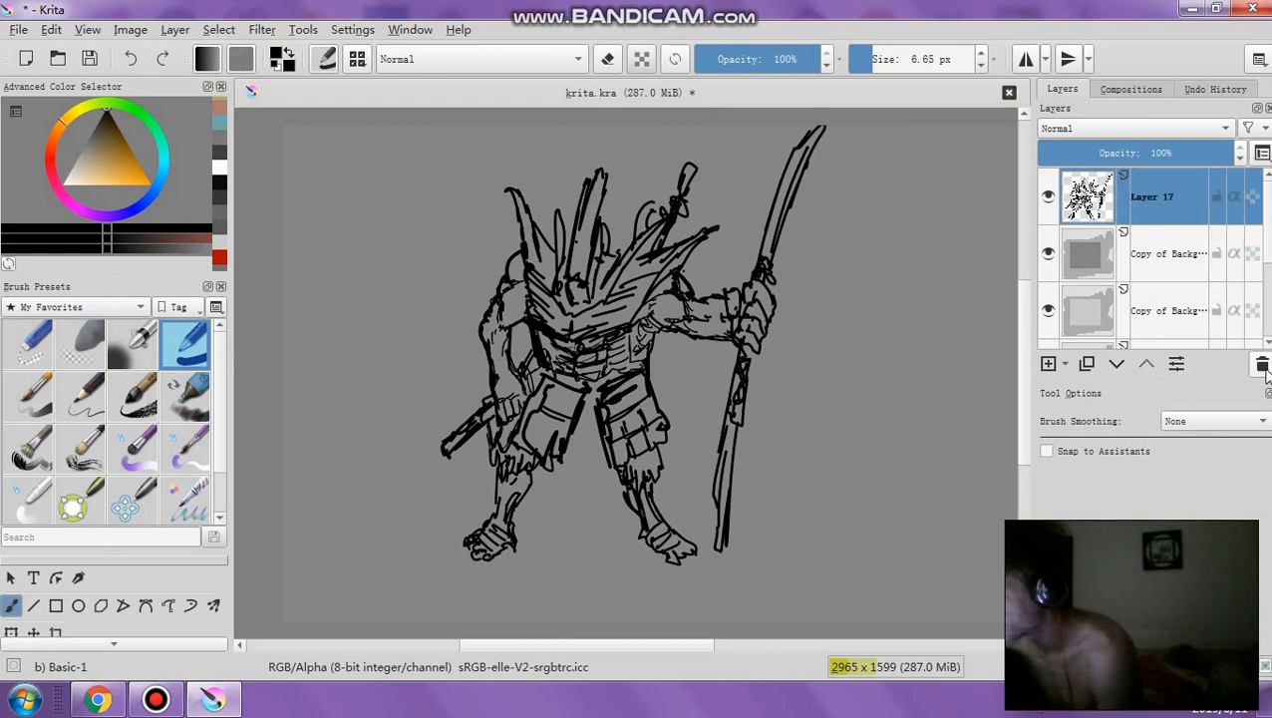
{"action": "left_click", "coordinate": [1048, 201]}
{"action": "left_click", "coordinate": [1048, 200]}
{"action": "left_click", "coordinate": [1048, 200]}
{"action": "left_click", "coordinate": [1048, 200]}
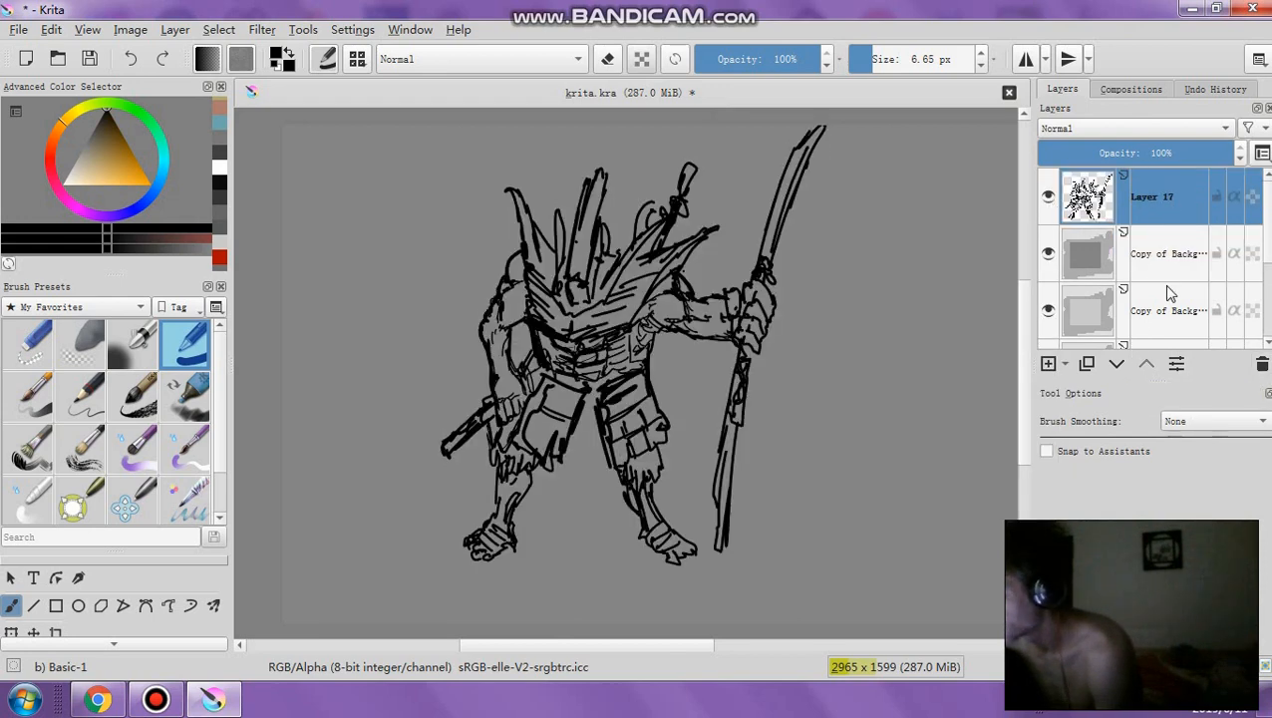
{"action": "right_click", "coordinate": [1143, 204]}
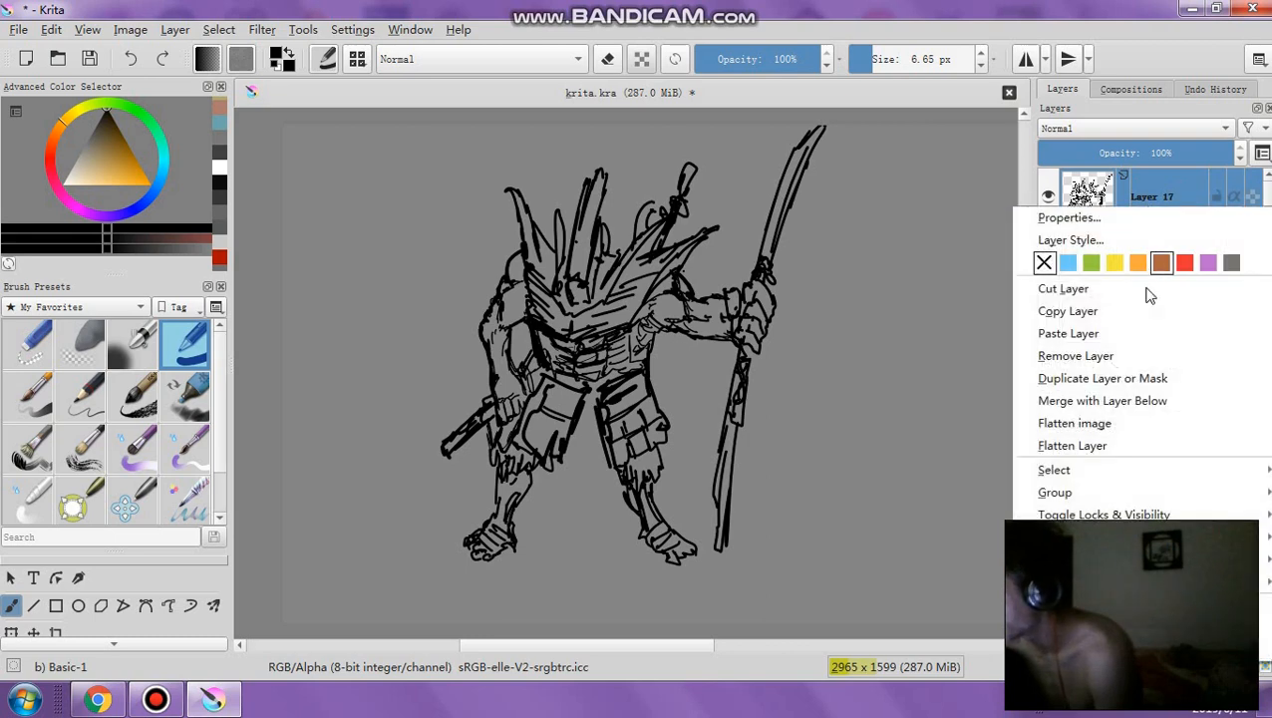
{"action": "left_click", "coordinate": [1141, 405]}
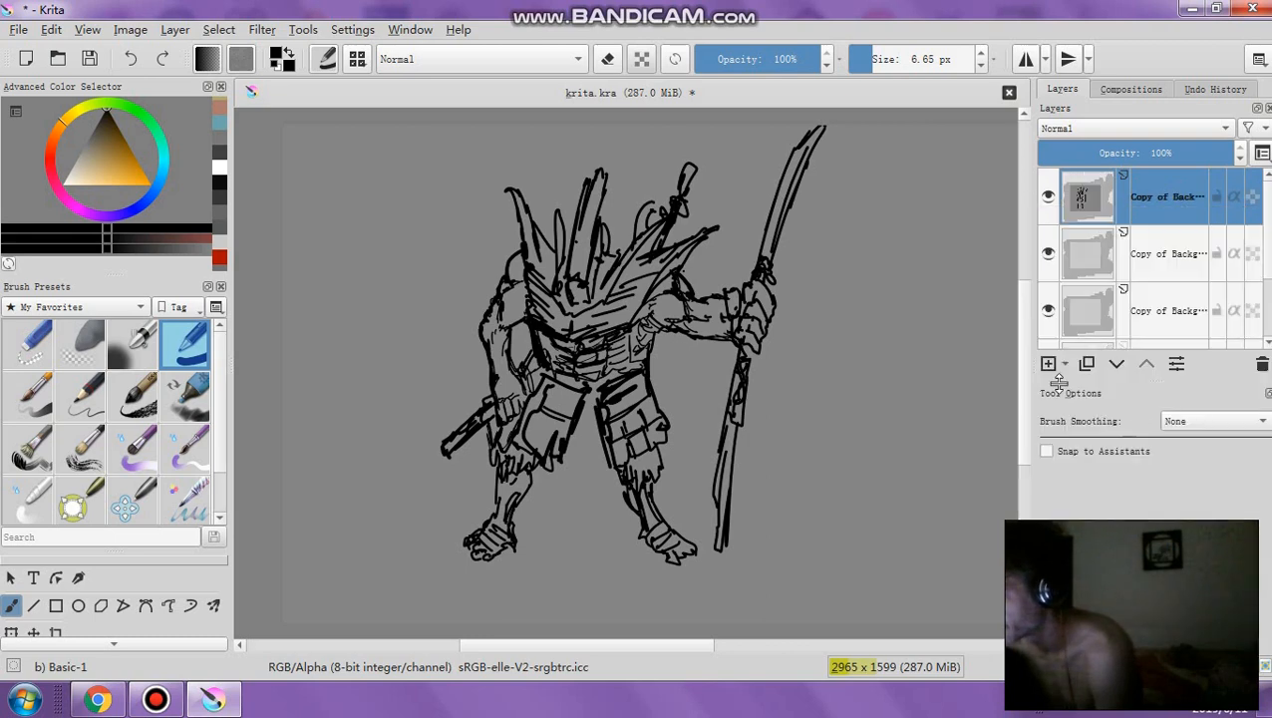
Select the contiguous dark grey area surrounding the warrior on the merged layer
{"action": "key", "text": "minus"}
{"action": "key", "text": "plus"}
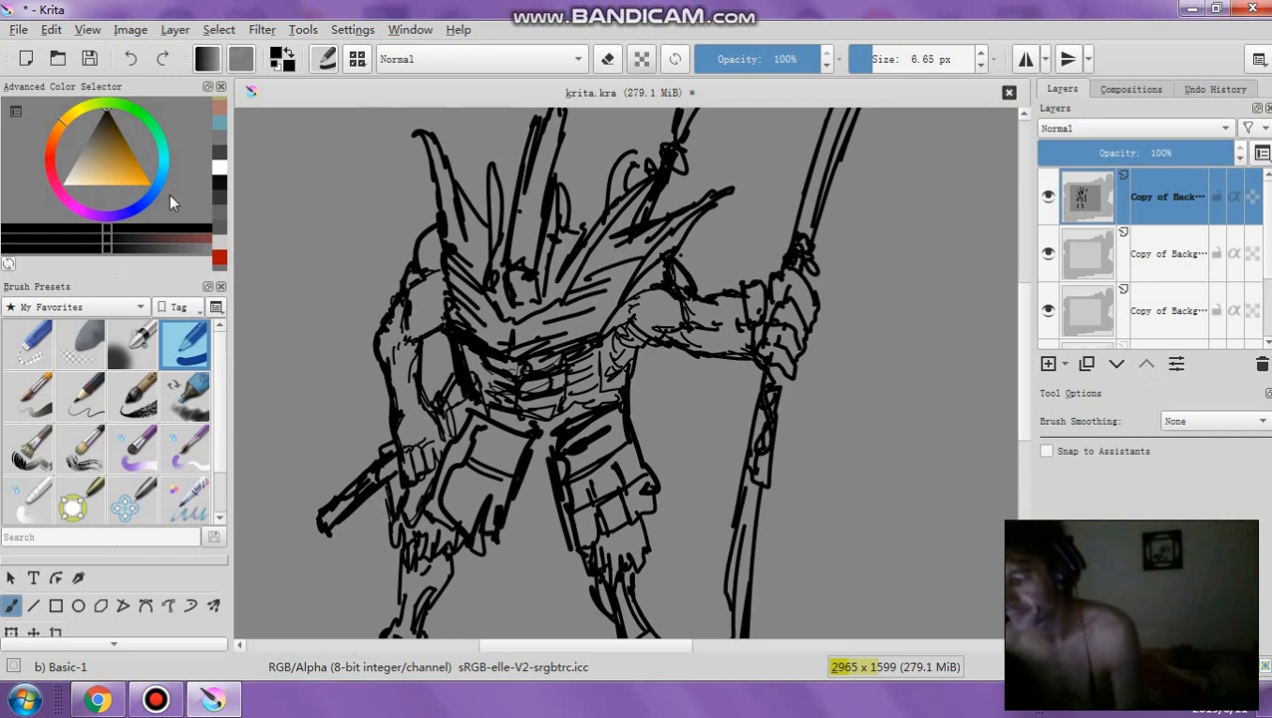
{"action": "key", "text": "plus"}
{"action": "key", "text": "minus"}
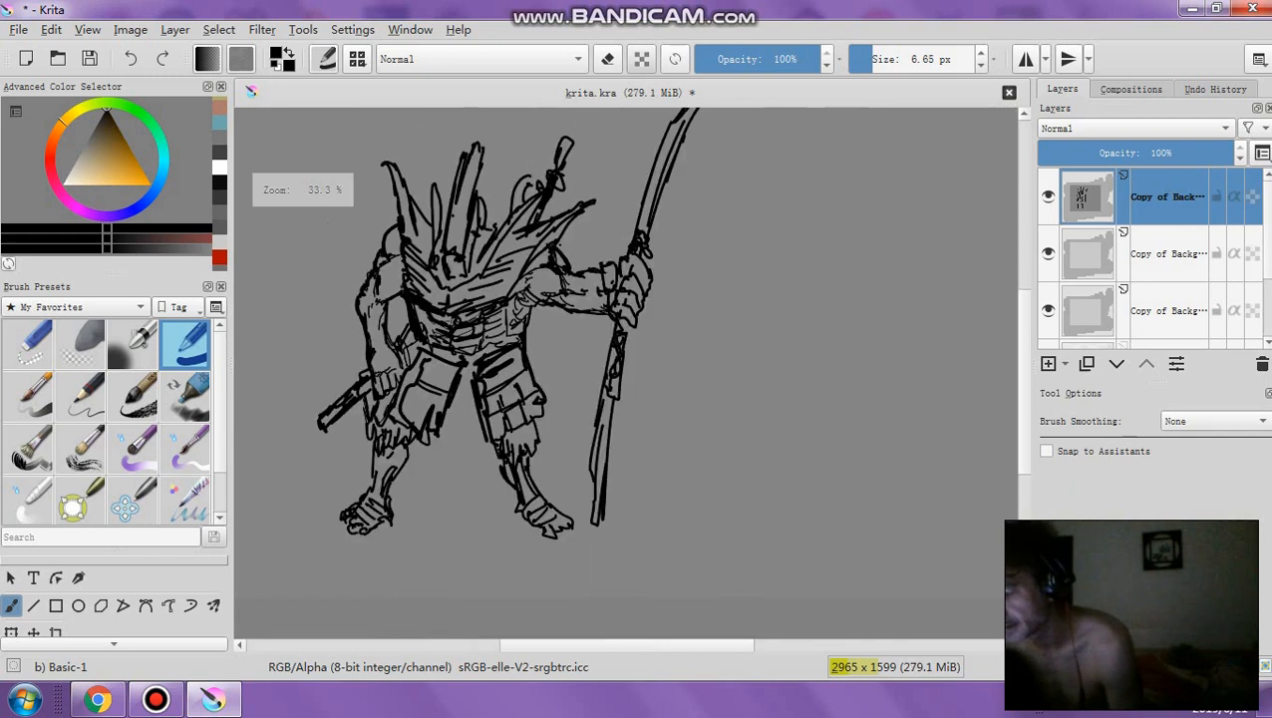
{"action": "left_click_drag", "start_coordinate": [162, 550], "coordinate": [162, 437]}
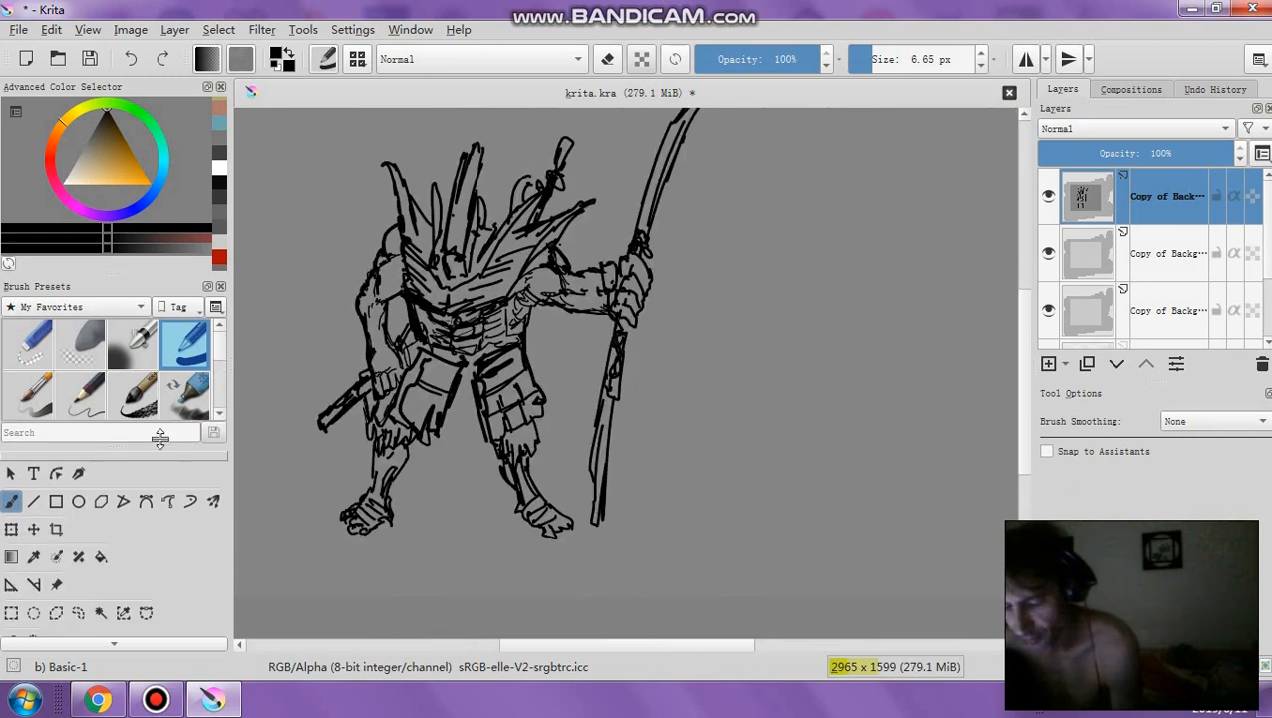
{"action": "left_click", "coordinate": [101, 605]}
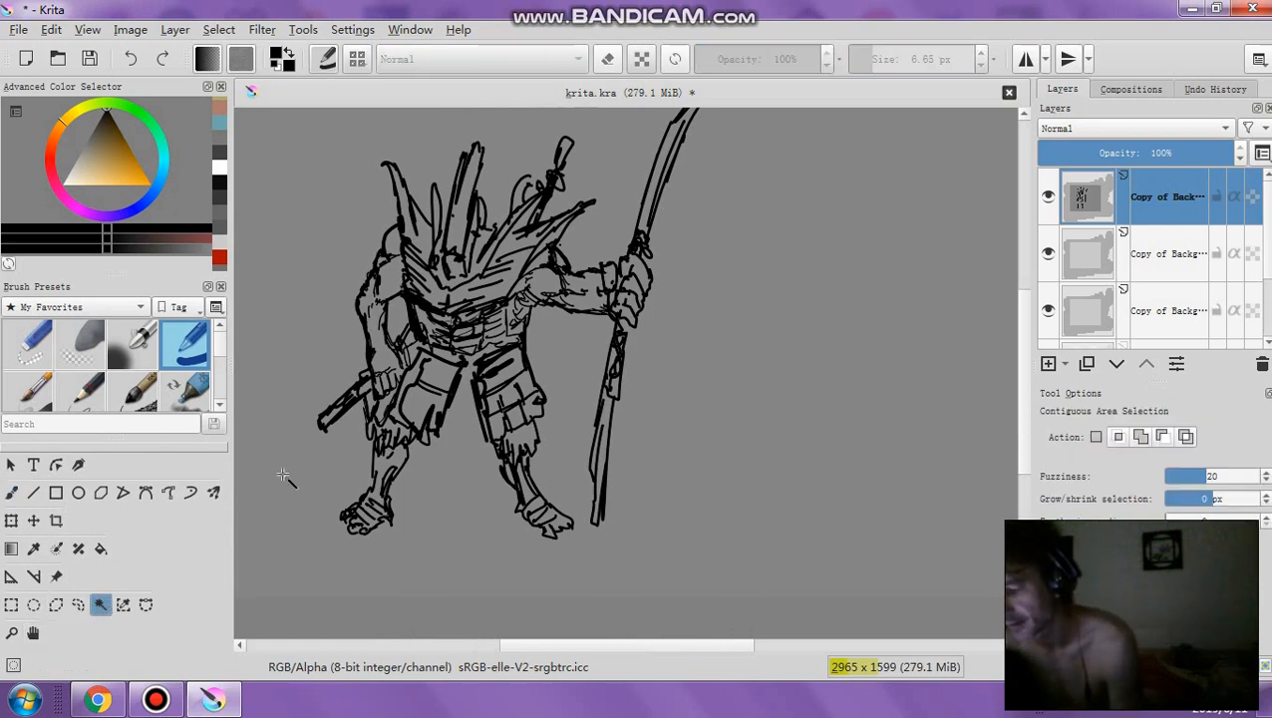
{"action": "left_click", "coordinate": [283, 477]}
{"action": "key", "text": "minus"}
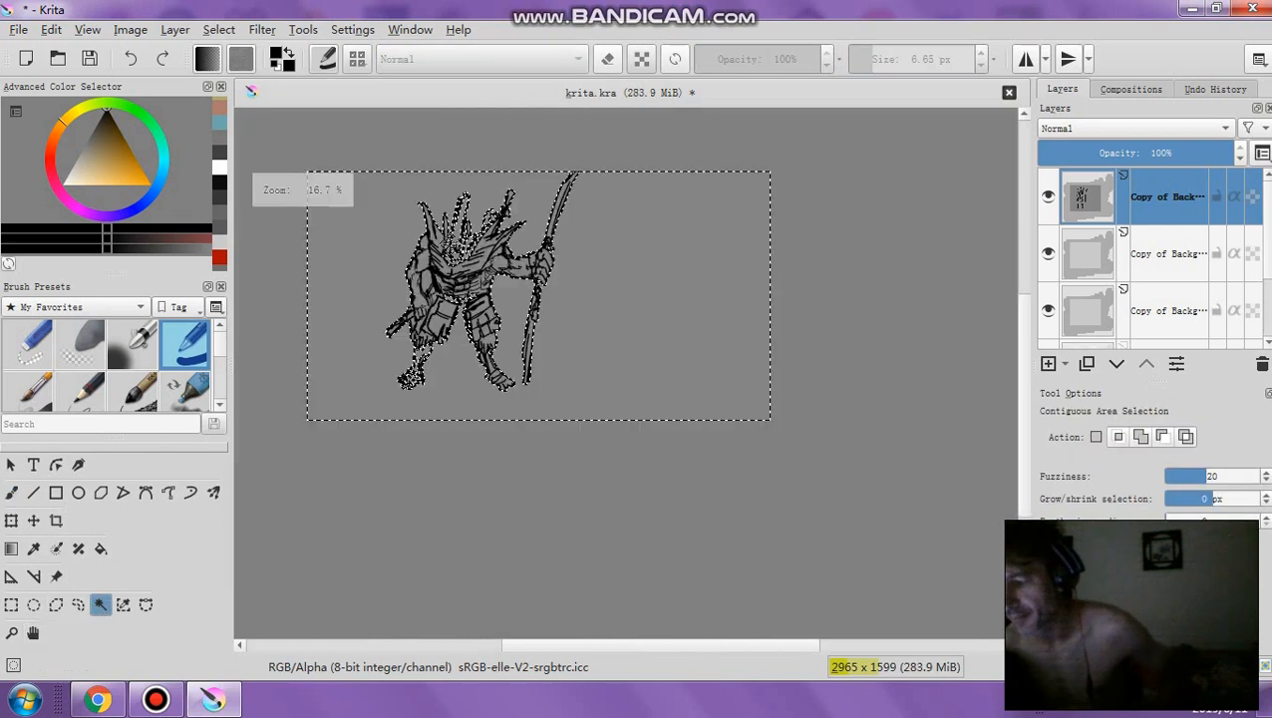
{"action": "key", "text": "plus"}
{"action": "key", "text": "plus"}
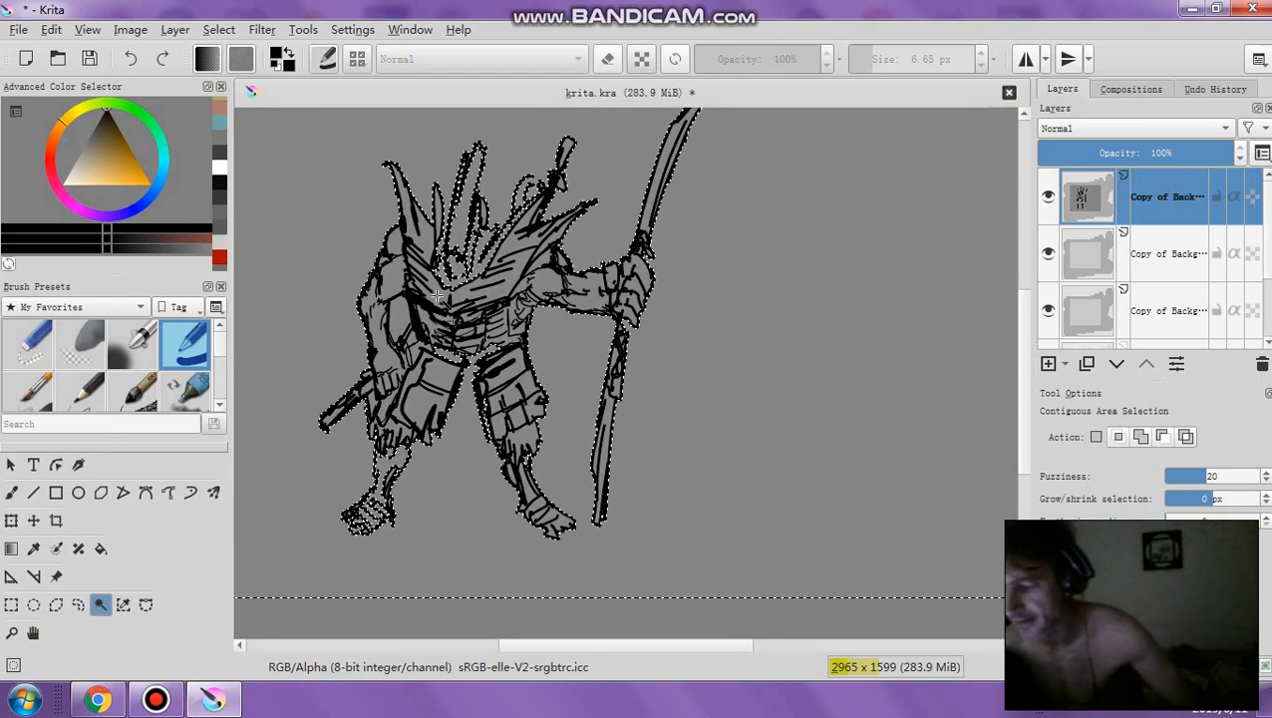
Try clearing the selected grey around the warrior, inspect the edges near the collar spikes, and undo the clearing
{"action": "key", "text": "Delete"}
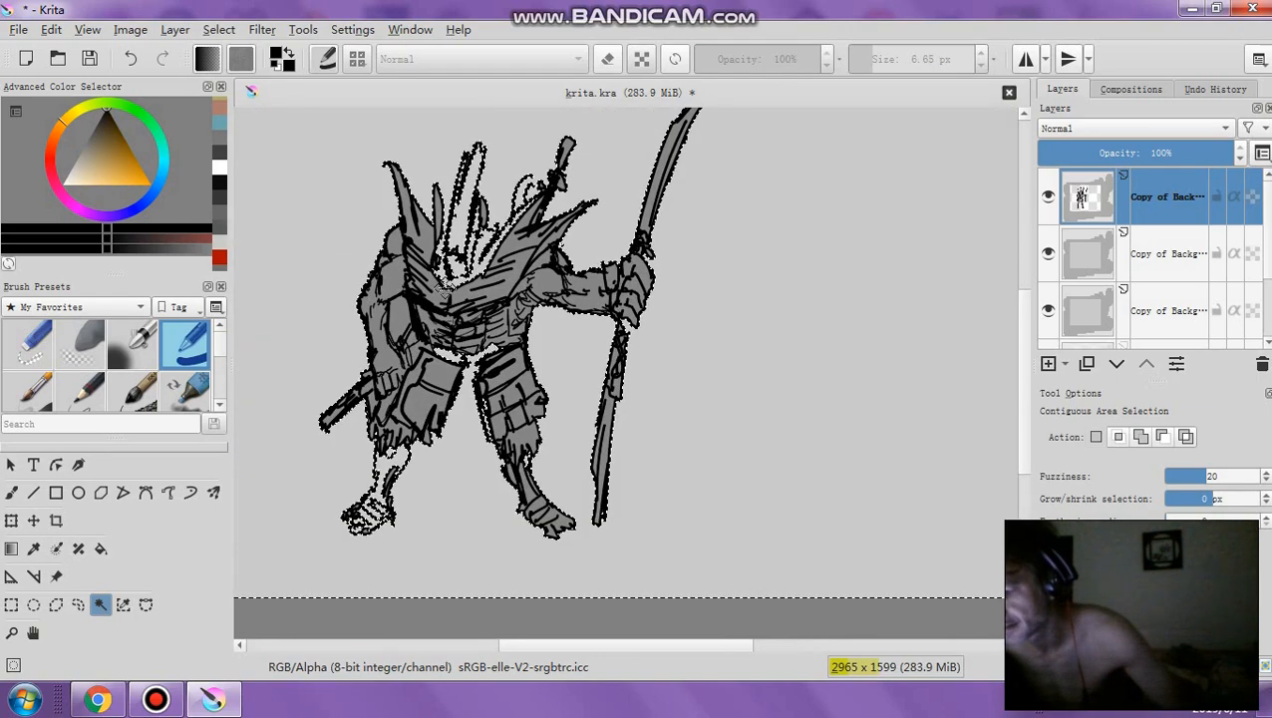
{"action": "scroll", "coordinate": [448, 284], "scroll_direction": "down", "scroll_amount": 2}
{"action": "scroll", "coordinate": [457, 234], "scroll_direction": "up", "scroll_amount": 5}
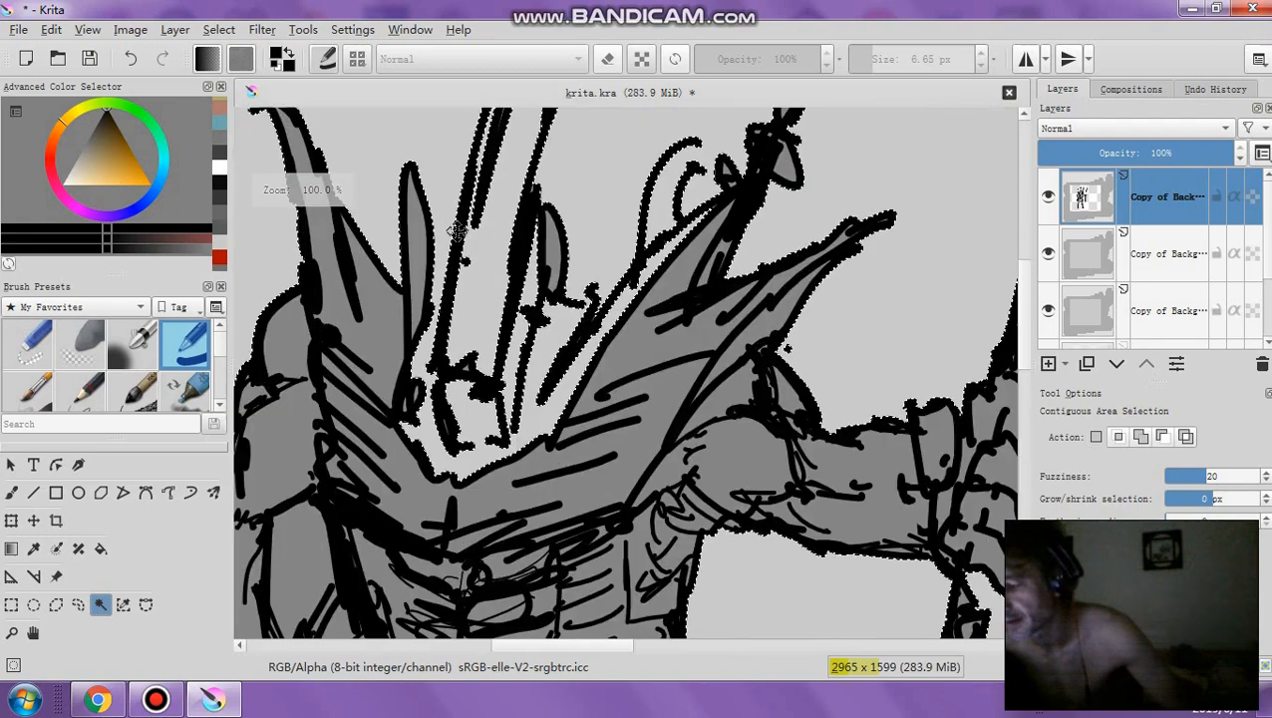
{"action": "scroll", "coordinate": [457, 230], "scroll_direction": "down", "scroll_amount": 5}
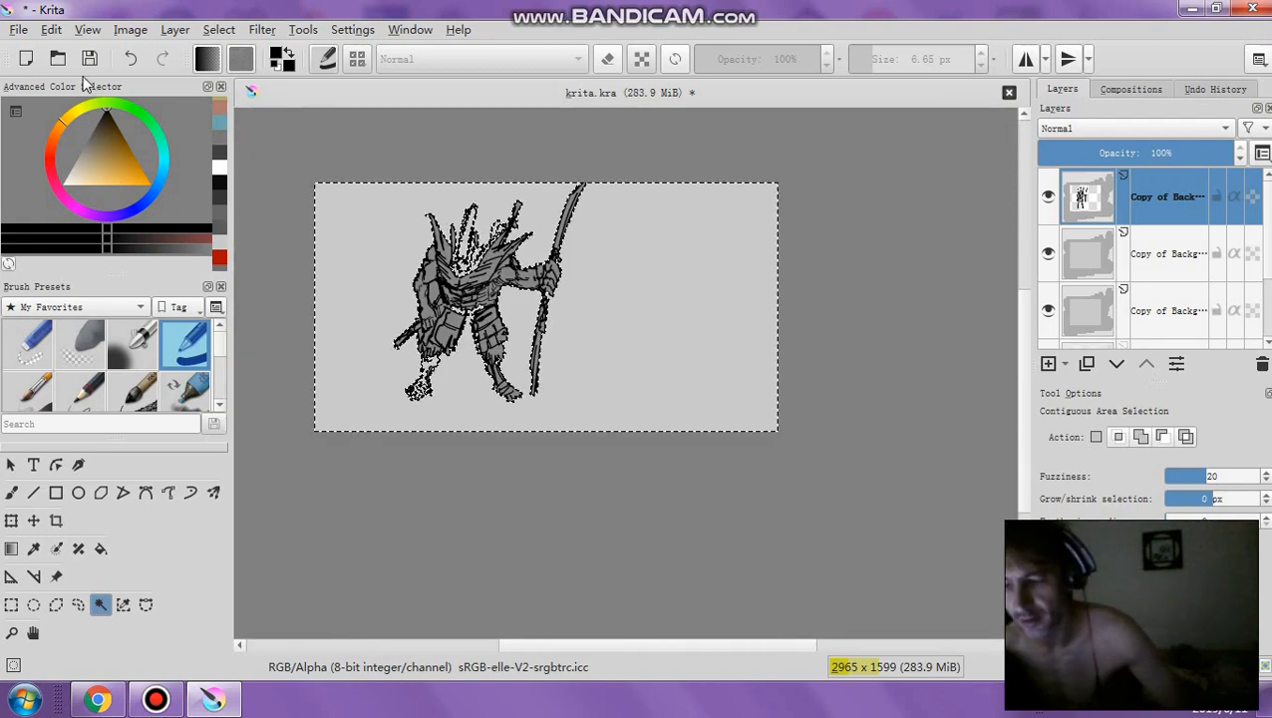
{"action": "left_click", "coordinate": [140, 61]}
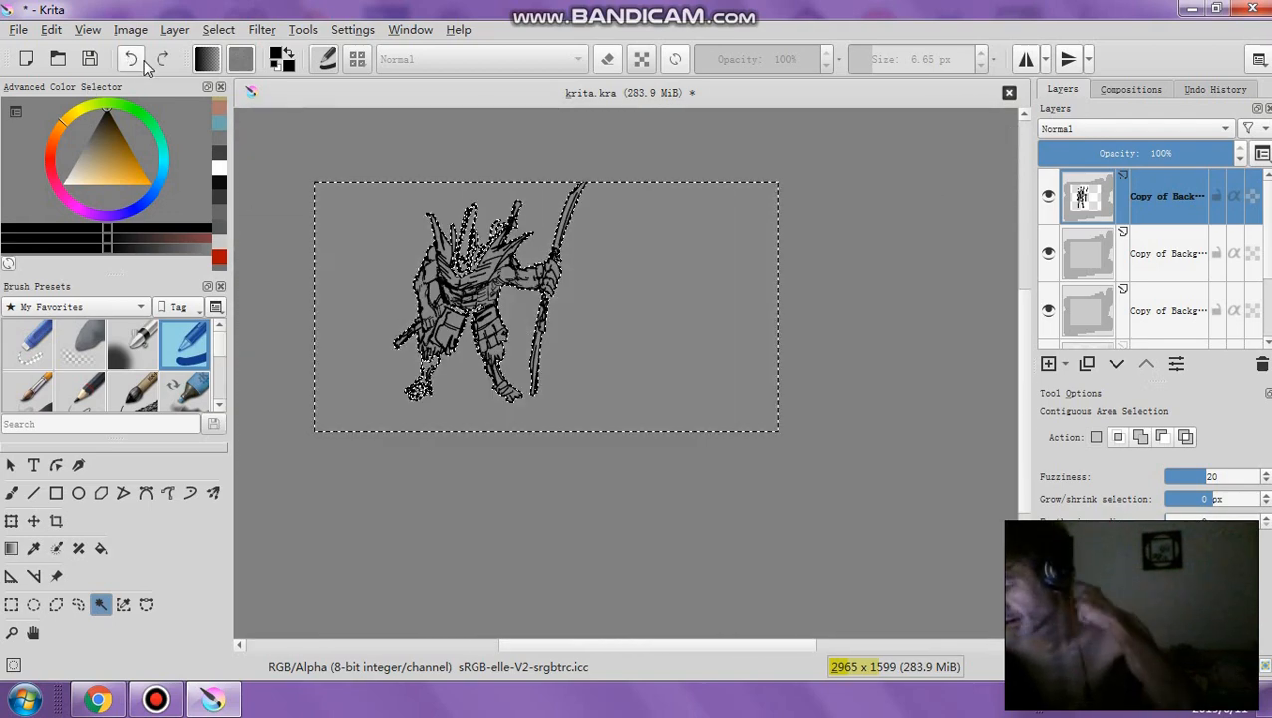
Deselect the area surrounding the warrior on the merged background copy
{"action": "left_click", "coordinate": [218, 30]}
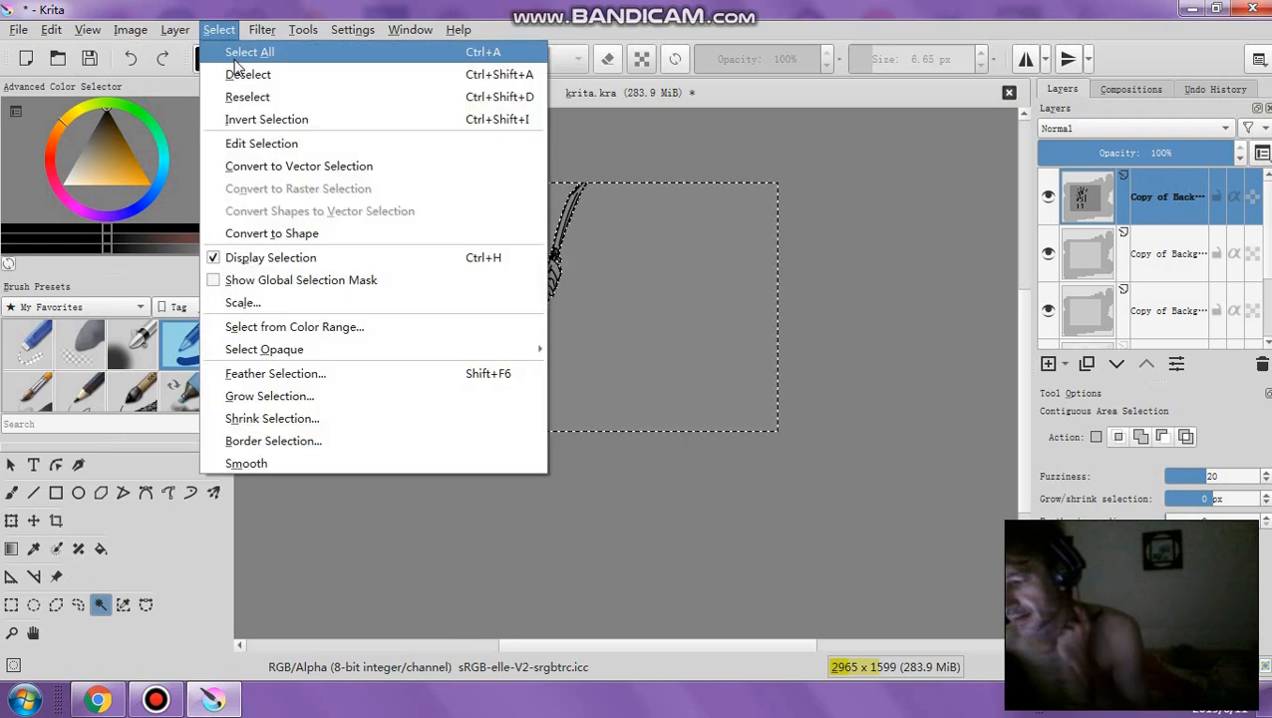
{"action": "left_click", "coordinate": [247, 74]}
{"action": "scroll", "coordinate": [361, 224], "scroll_direction": "up", "scroll_amount": 3}
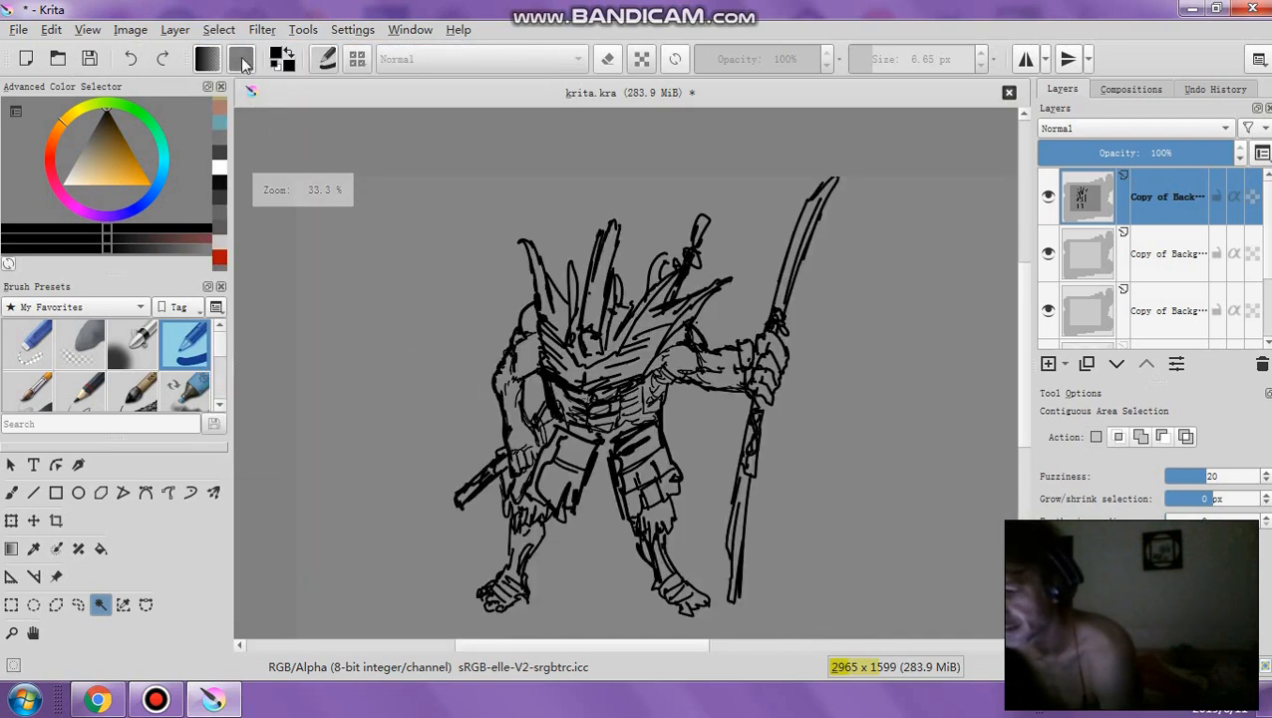
{"action": "left_click", "coordinate": [218, 30]}
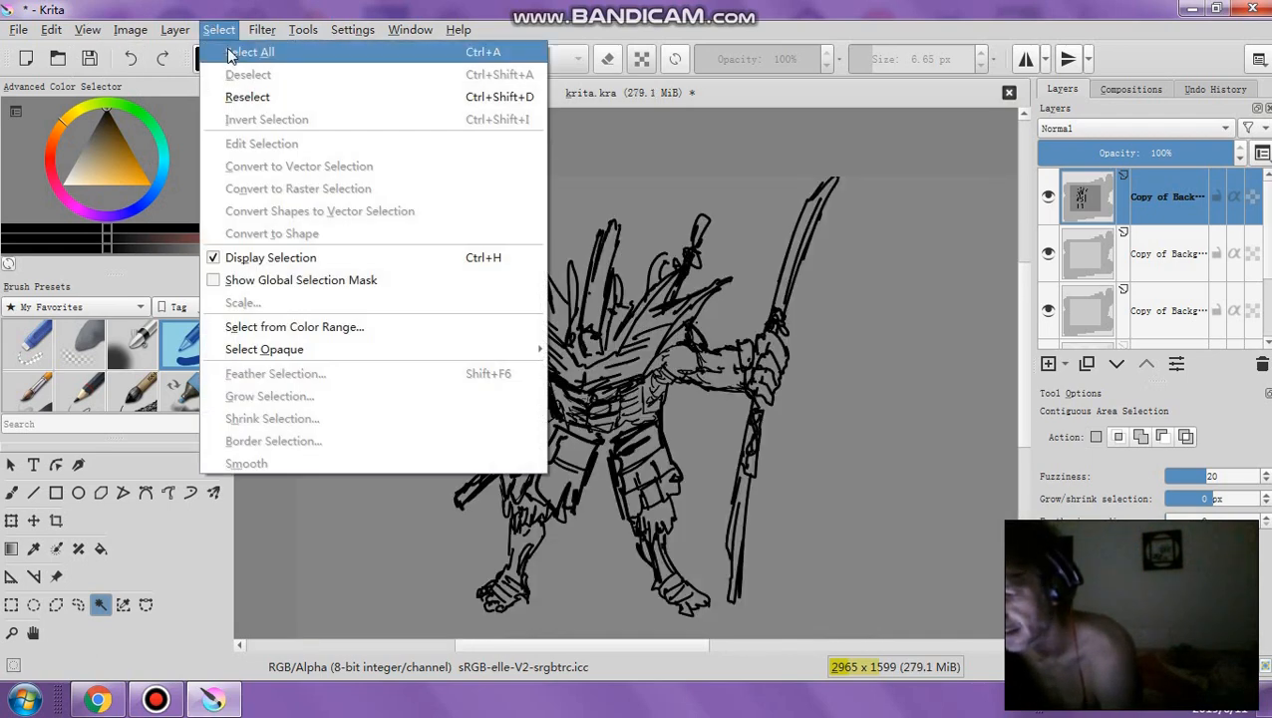
{"action": "left_click", "coordinate": [329, 14]}
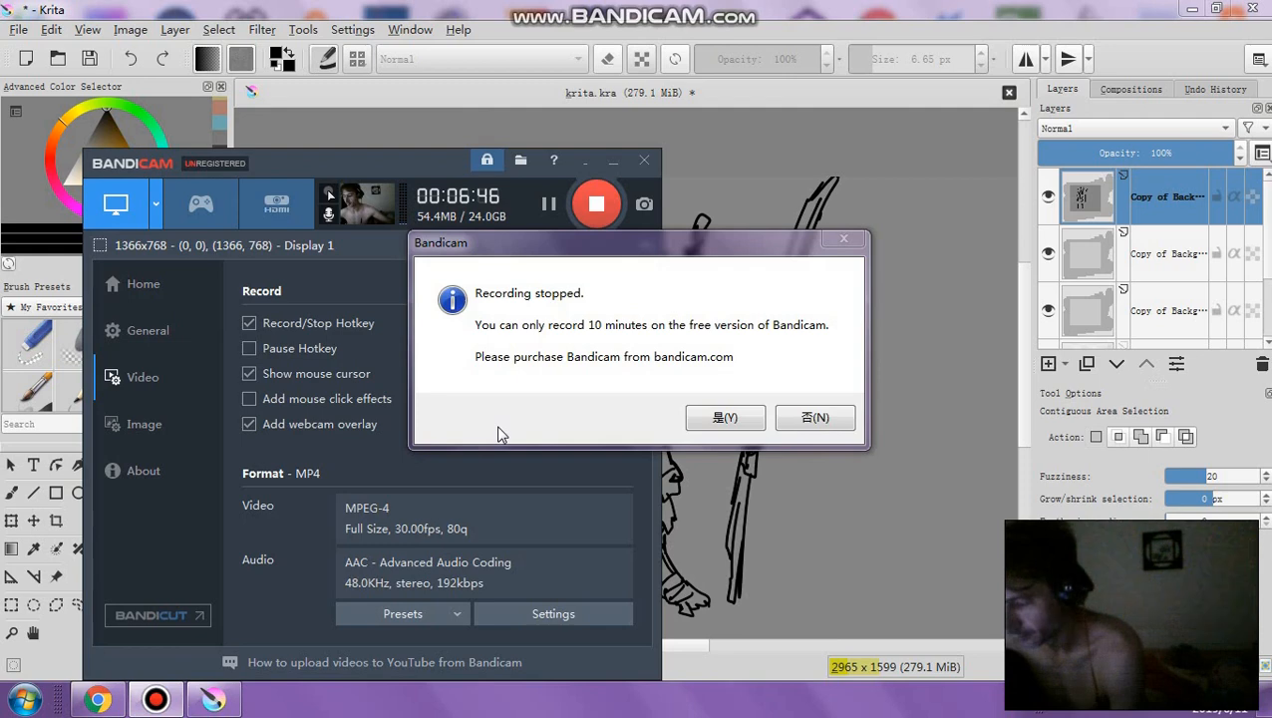
{"action": "left_click", "coordinate": [799, 417]}
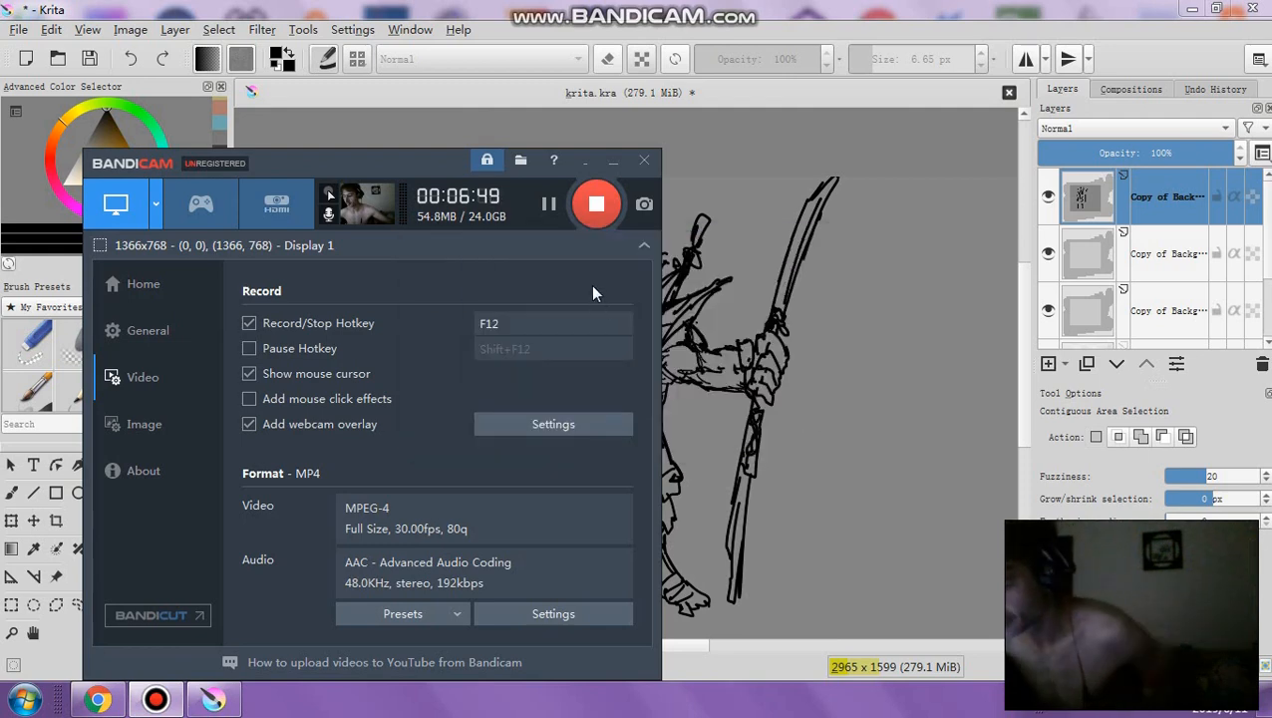
{"action": "left_click", "coordinate": [590, 203]}
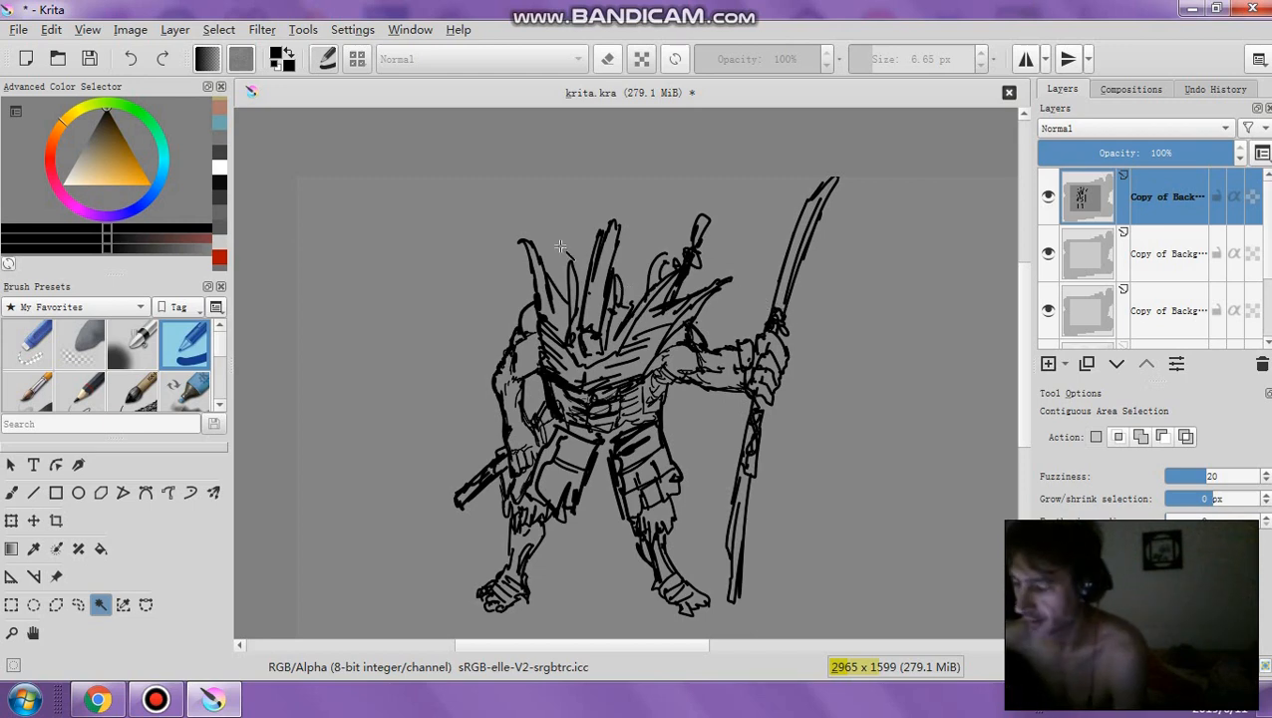
Activate the freehand brush with the Basic-1 preset and enlarge its size to 11.48 px
{"action": "left_click", "coordinate": [14, 493]}
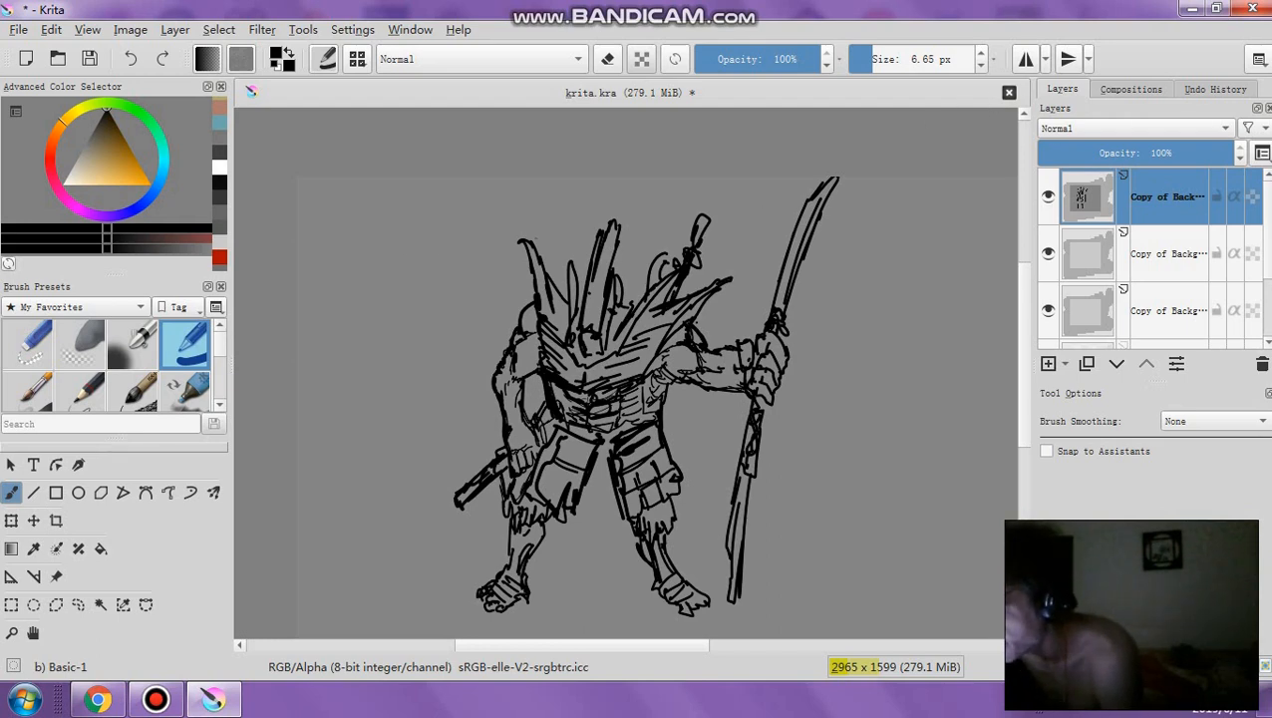
{"action": "left_click", "coordinate": [877, 59]}
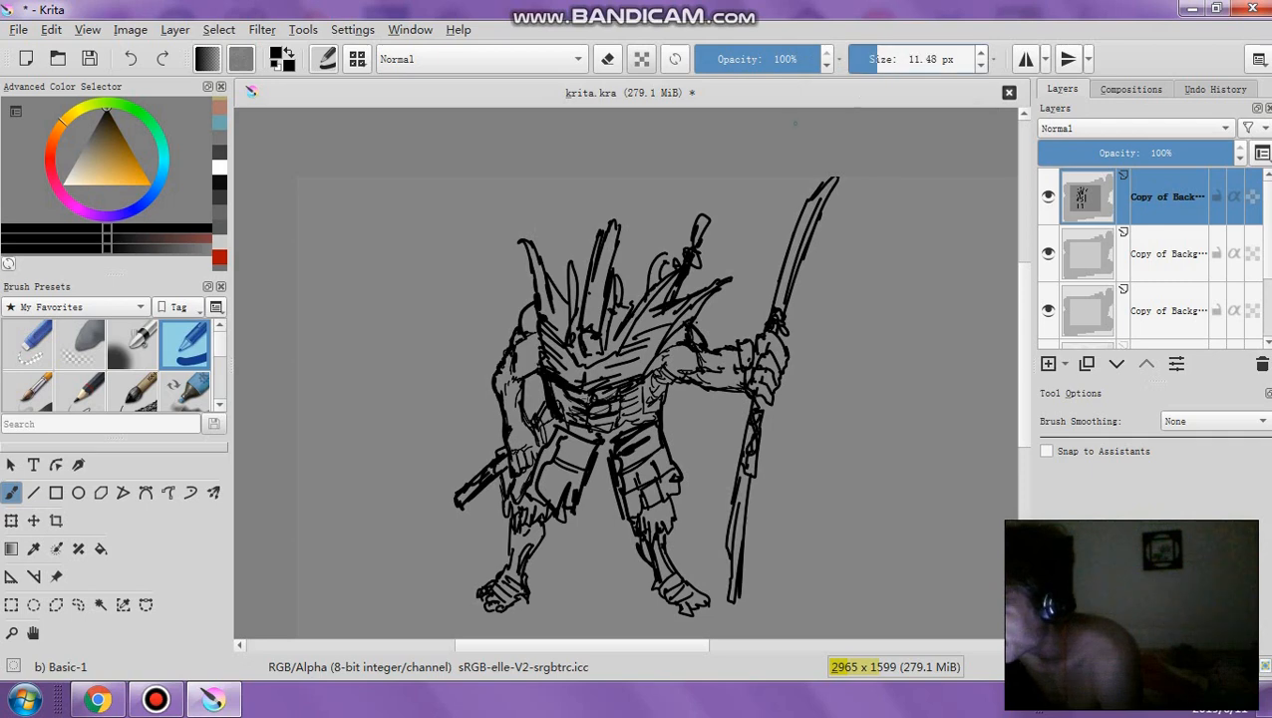
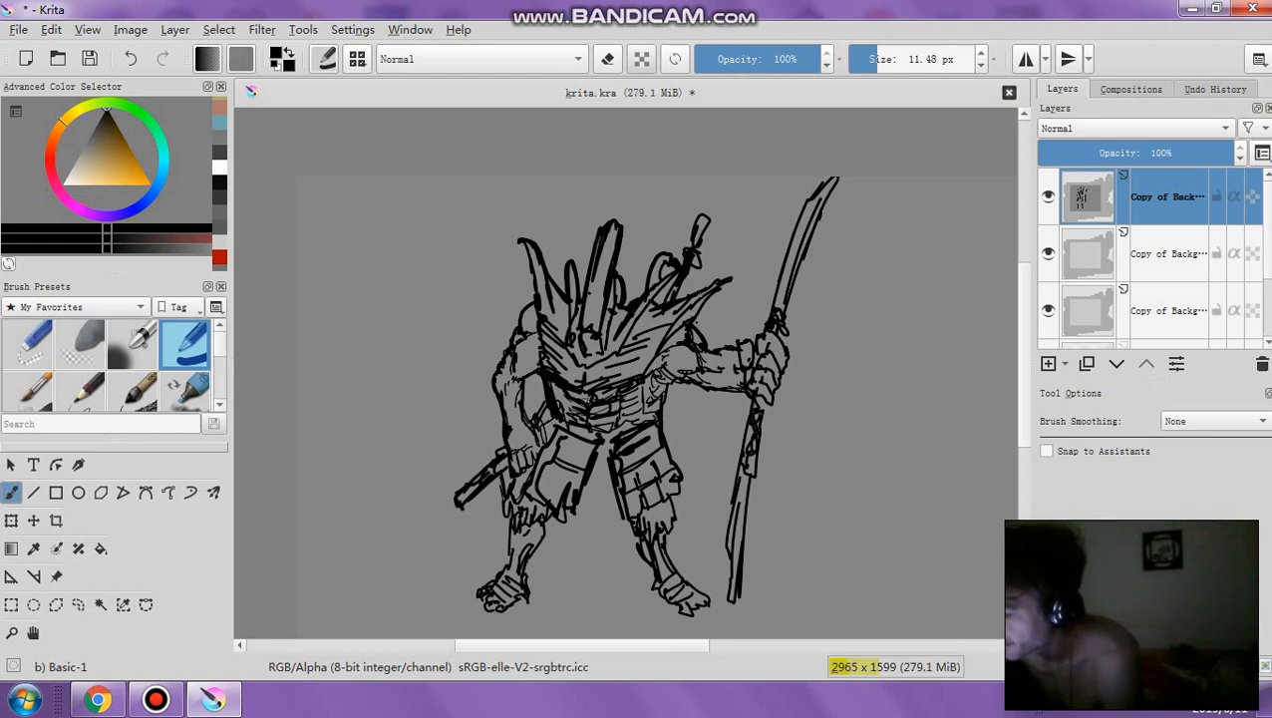
Thicken the black outlines of the collar spikes, the outstretched arm, the blade, the hanging arm and the waist cloth
{"action": "left_click_drag", "start_coordinate": [730, 279], "coordinate": [714, 292]}
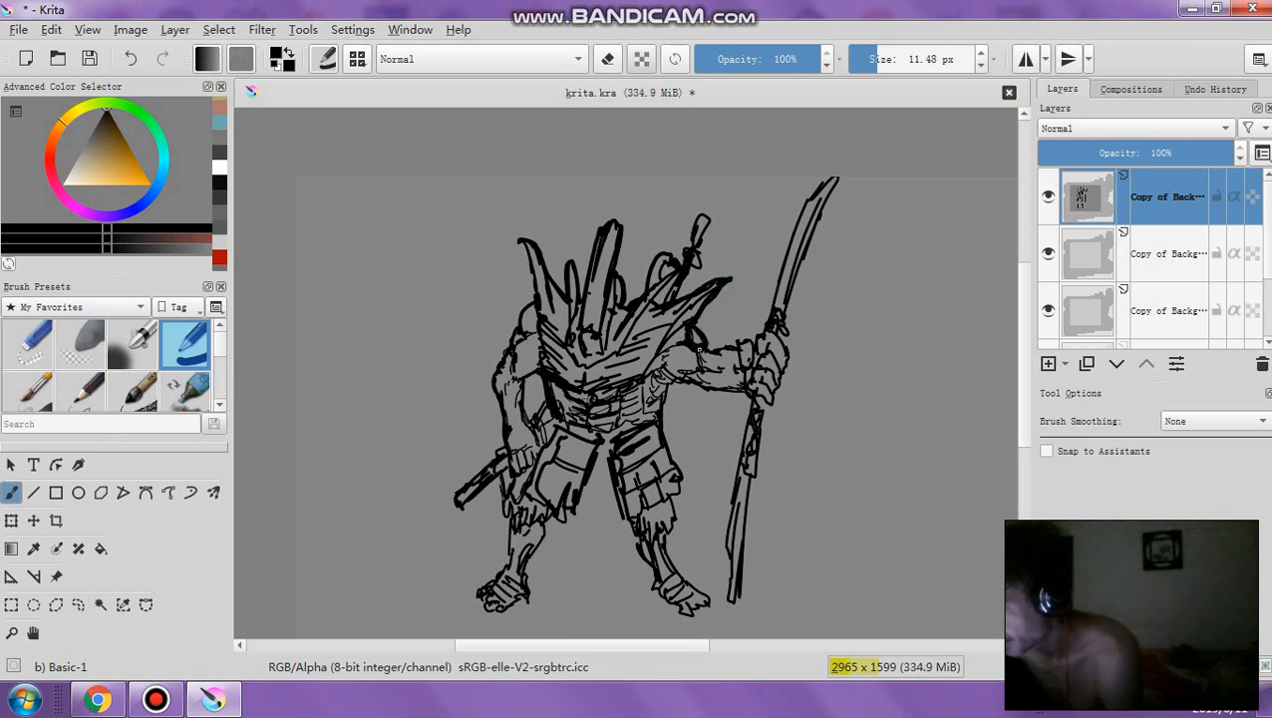
{"action": "left_click_drag", "start_coordinate": [714, 350], "coordinate": [736, 349]}
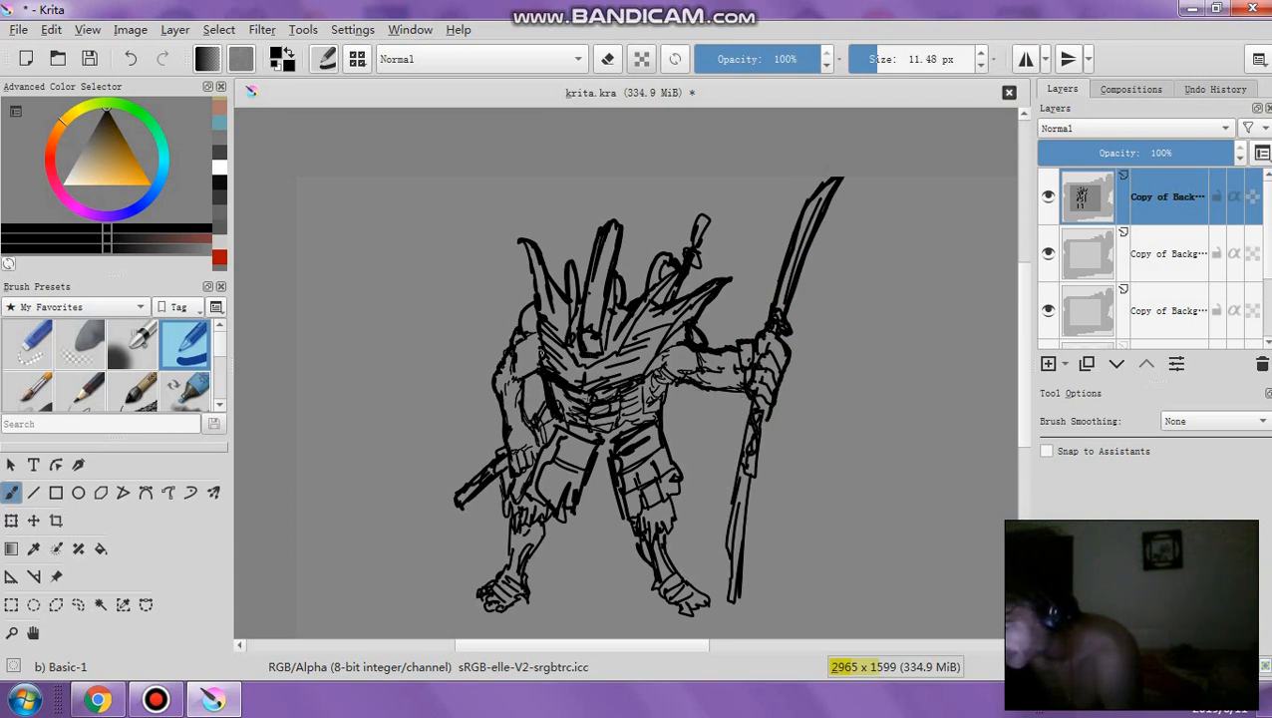
{"action": "mouse_move", "coordinate": [517, 375]}
{"action": "left_mouse_down"}
{"action": "mouse_move", "coordinate": [529, 380]}
{"action": "mouse_move", "coordinate": [526, 435]}
{"action": "mouse_move", "coordinate": [554, 478]}
{"action": "mouse_move", "coordinate": [546, 471]}
{"action": "left_mouse_up"}
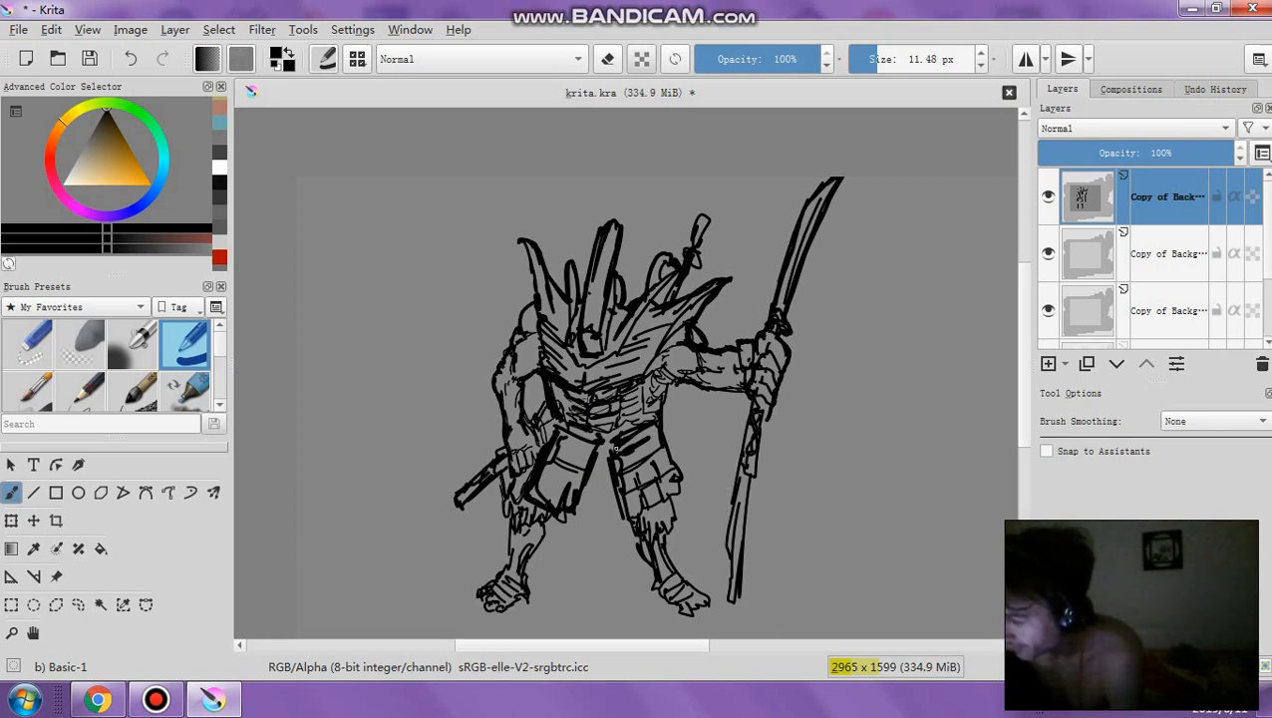
{"action": "left_click_drag", "start_coordinate": [618, 440], "coordinate": [602, 451]}
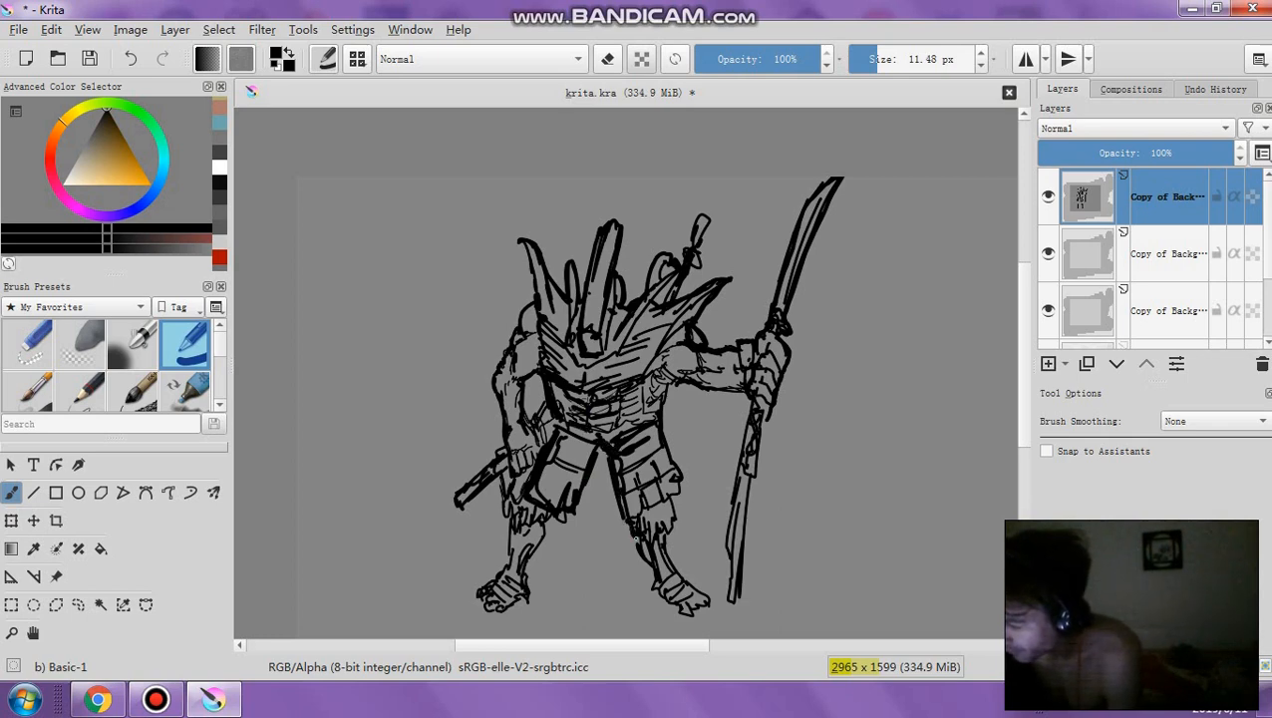
Thicken the black outlines of both lower legs and feet, the thigh armour plates and the lower end of the polearm
{"action": "mouse_move", "coordinate": [637, 548]}
{"action": "left_mouse_down"}
{"action": "mouse_move", "coordinate": [656, 594]}
{"action": "mouse_move", "coordinate": [663, 543]}
{"action": "mouse_move", "coordinate": [684, 579]}
{"action": "left_mouse_up"}
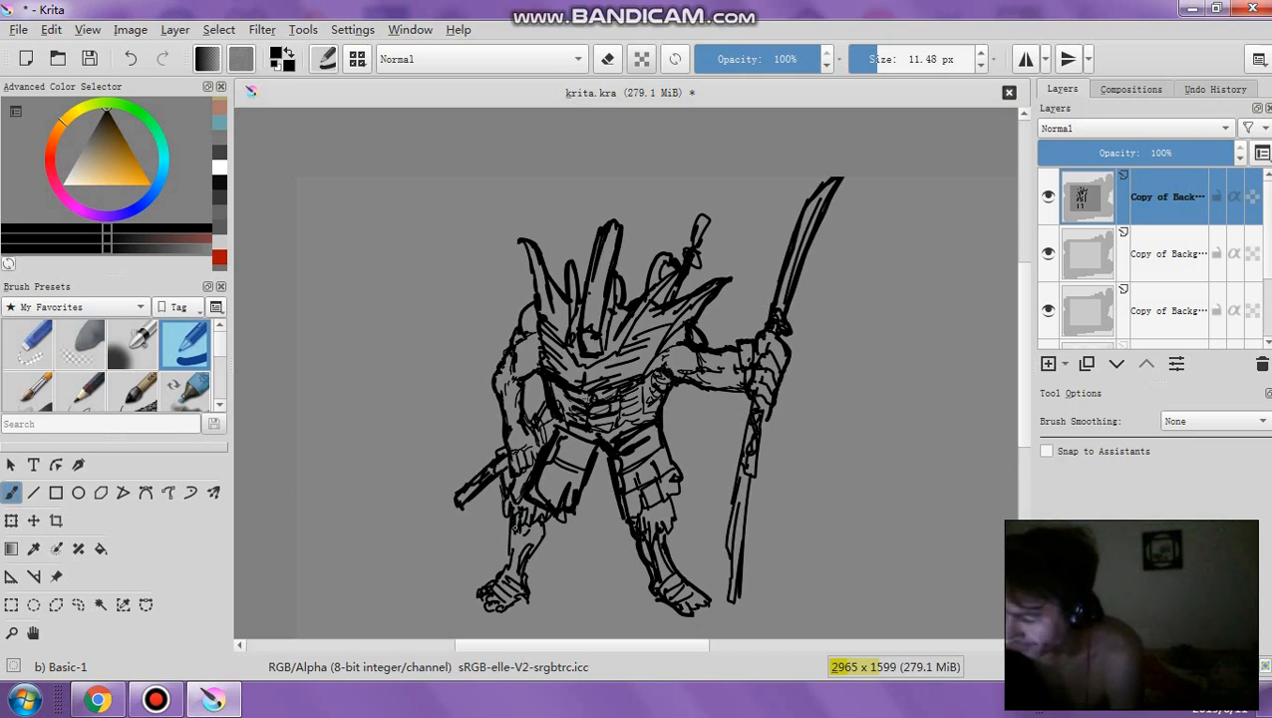
{"action": "left_click_drag", "start_coordinate": [514, 526], "coordinate": [512, 566]}
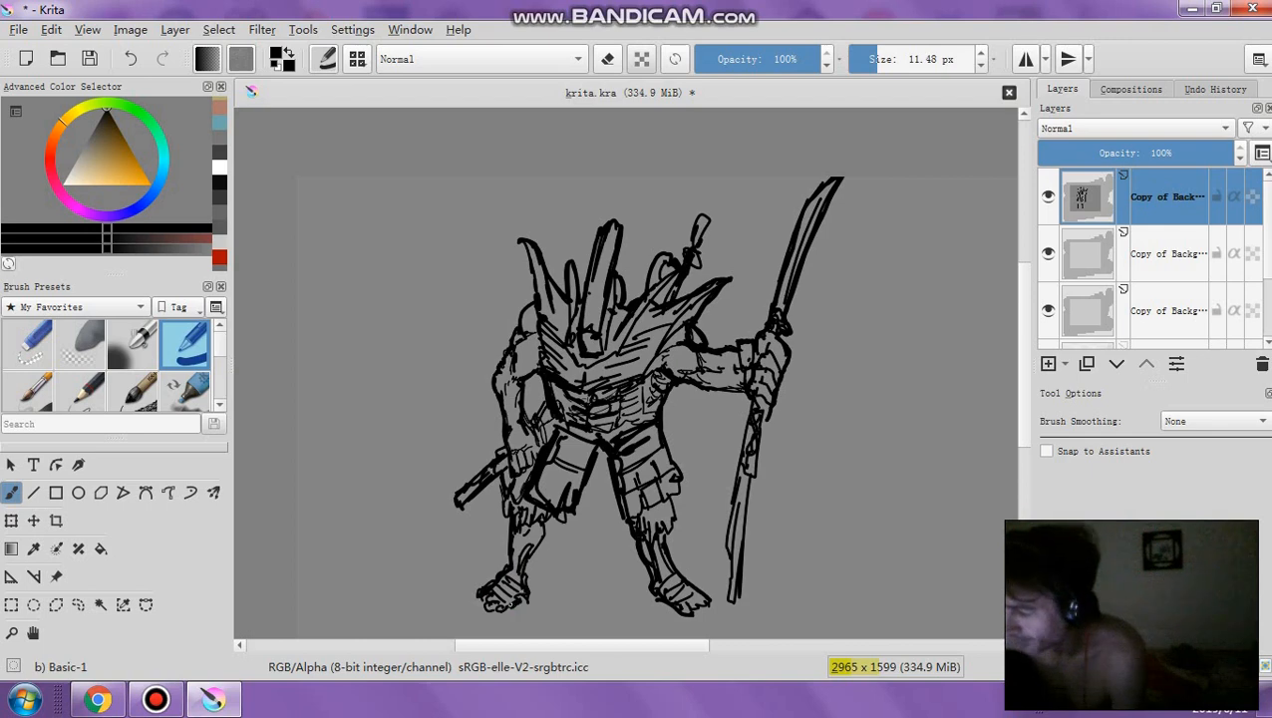
{"action": "mouse_move", "coordinate": [668, 467]}
{"action": "left_mouse_down"}
{"action": "mouse_move", "coordinate": [676, 477]}
{"action": "mouse_move", "coordinate": [634, 512]}
{"action": "left_mouse_up"}
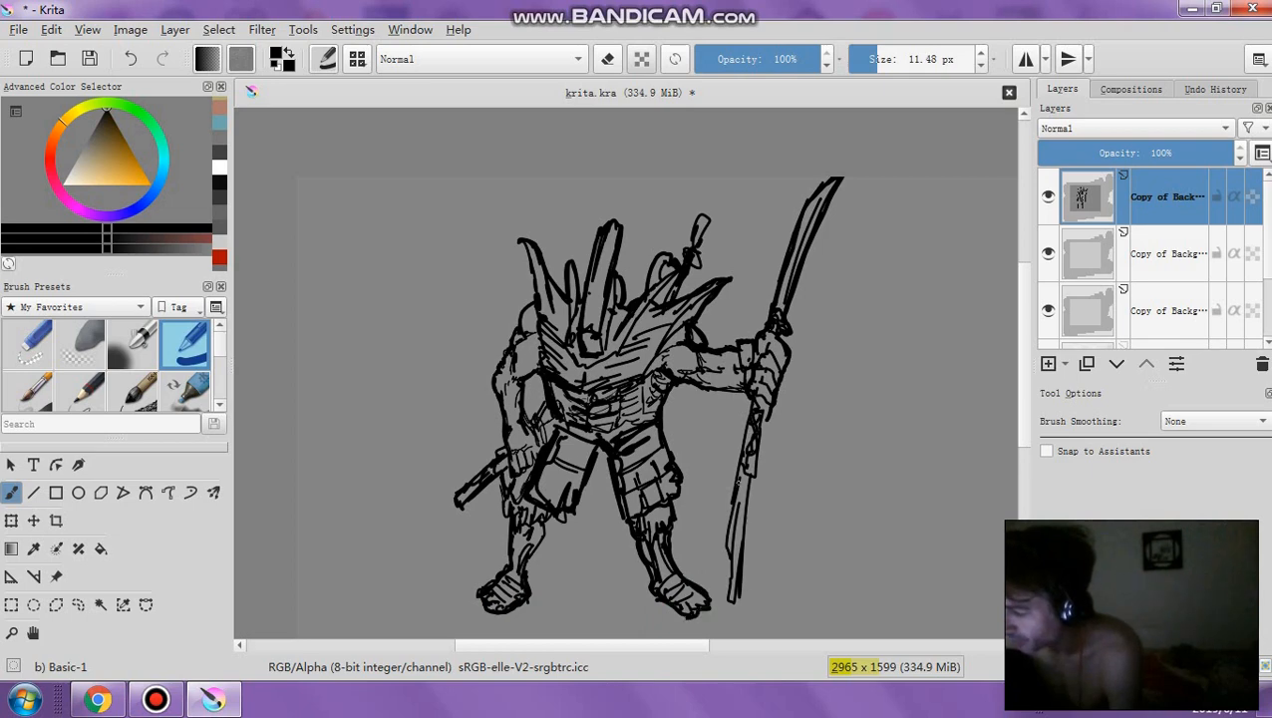
{"action": "left_click_drag", "start_coordinate": [729, 604], "coordinate": [744, 556]}
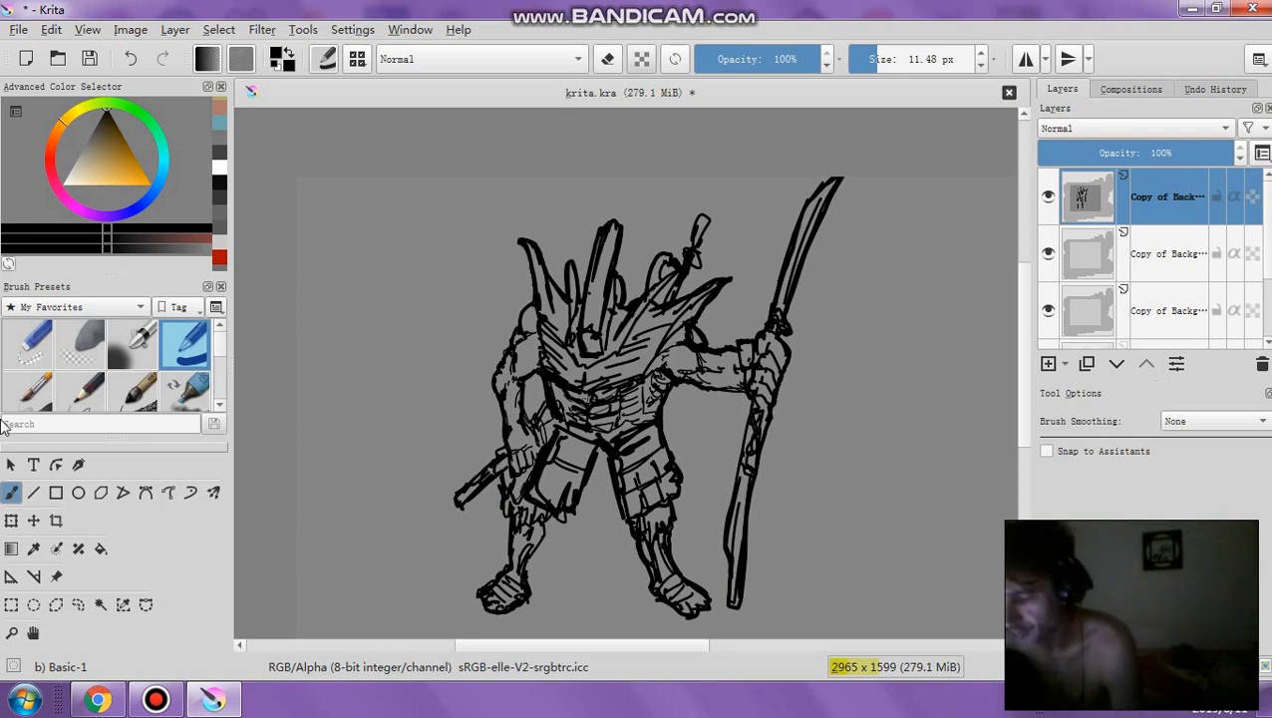
Try moving the whole character layer with the Transform tool and undo the move
{"action": "left_click", "coordinate": [11, 520]}
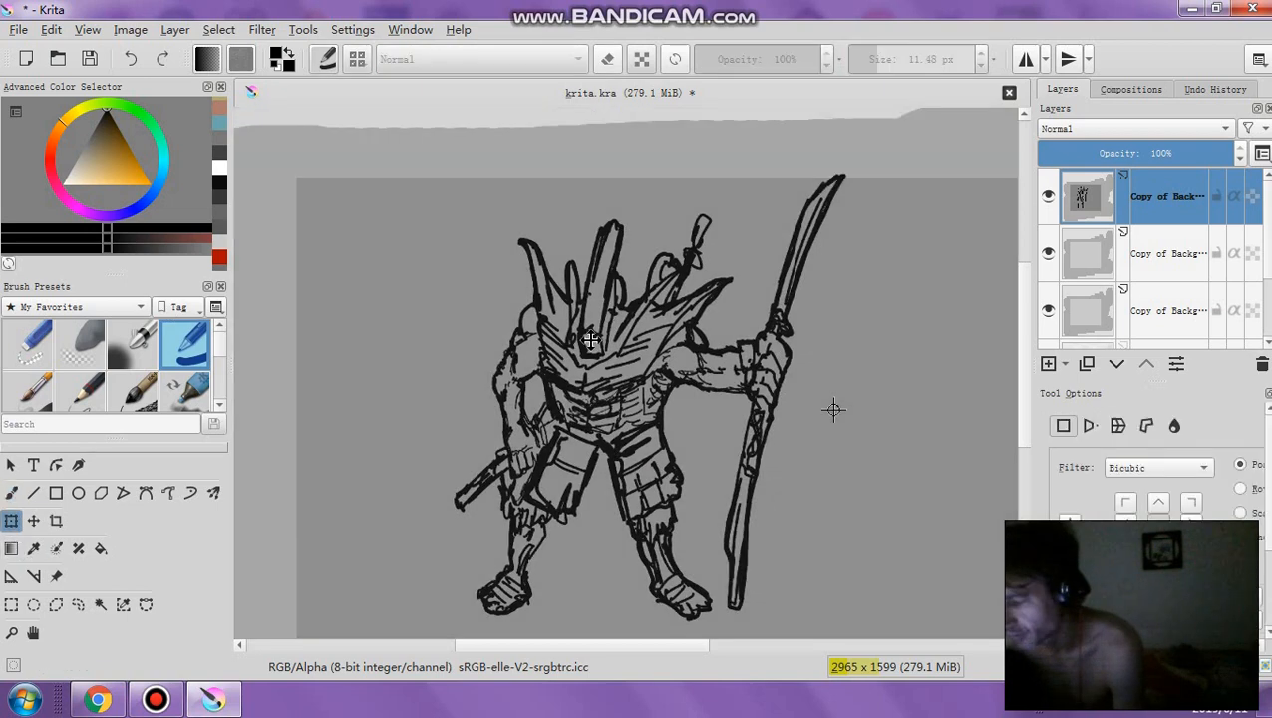
{"action": "mouse_move", "coordinate": [591, 340]}
{"action": "left_mouse_down"}
{"action": "mouse_move", "coordinate": [575, 356]}
{"action": "mouse_move", "coordinate": [618, 314]}
{"action": "mouse_move", "coordinate": [571, 357]}
{"action": "left_mouse_up"}
{"action": "mouse_move", "coordinate": [802, 447]}
{"action": "left_mouse_down"}
{"action": "mouse_move", "coordinate": [712, 457]}
{"action": "mouse_move", "coordinate": [673, 435]}
{"action": "mouse_move", "coordinate": [697, 418]}
{"action": "mouse_move", "coordinate": [824, 432]}
{"action": "mouse_move", "coordinate": [911, 415]}
{"action": "mouse_move", "coordinate": [828, 431]}
{"action": "mouse_move", "coordinate": [827, 405]}
{"action": "left_mouse_up"}
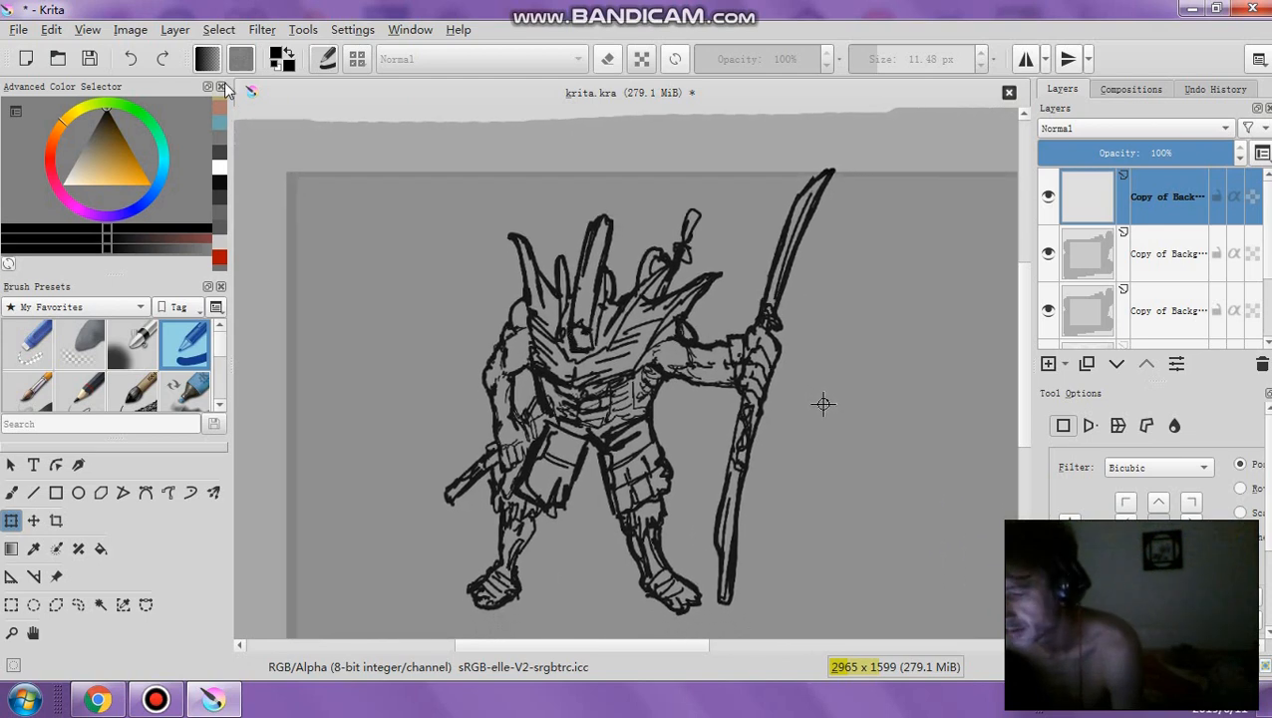
{"action": "left_click", "coordinate": [137, 63]}
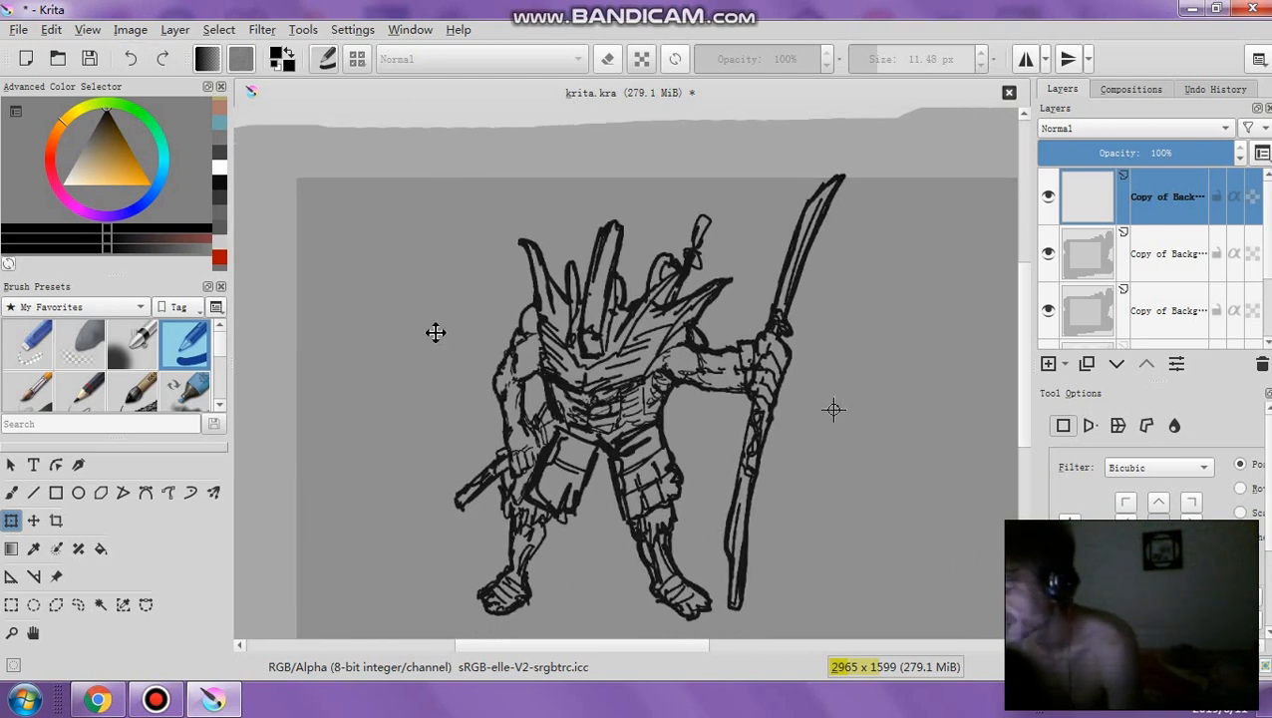
{"action": "scroll", "coordinate": [886, 219], "scroll_direction": "down", "scroll_amount": 3}
{"action": "scroll", "coordinate": [867, 225], "scroll_direction": "up", "scroll_amount": 2}
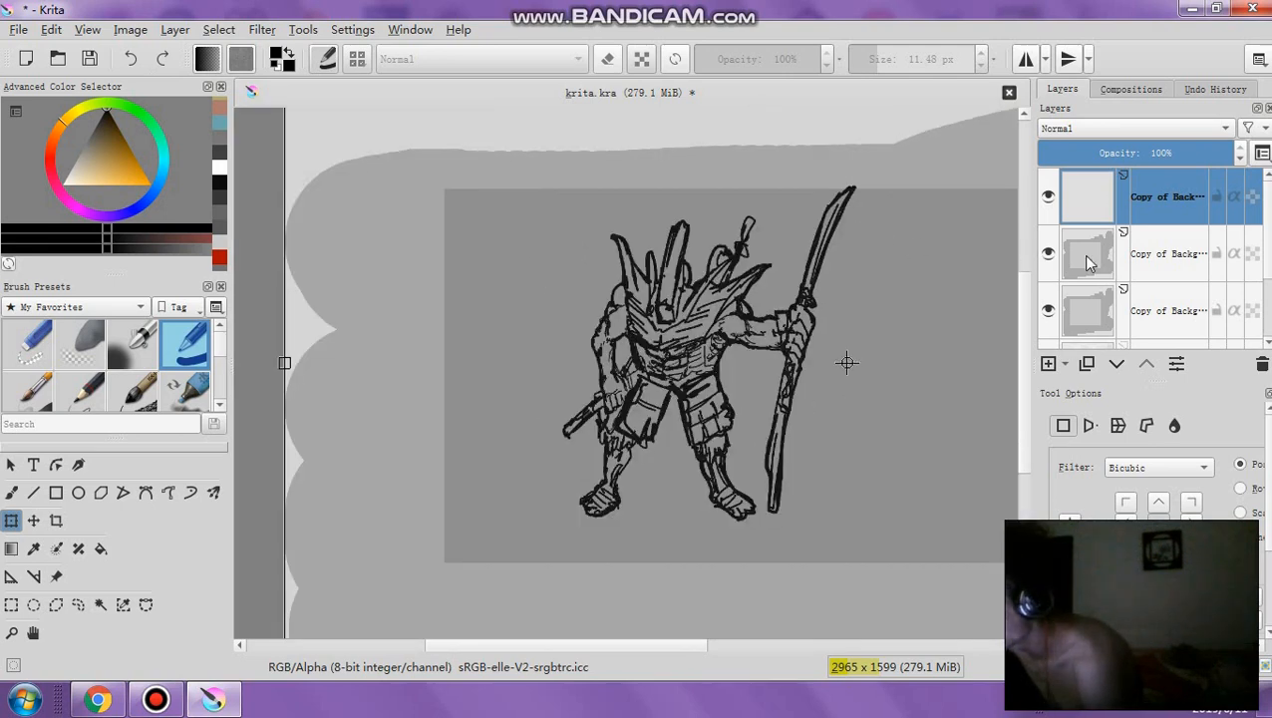
{"action": "scroll", "coordinate": [1089, 262], "scroll_direction": "down", "scroll_amount": 3}
{"action": "scroll", "coordinate": [985, 264], "scroll_direction": "up", "scroll_amount": 2}
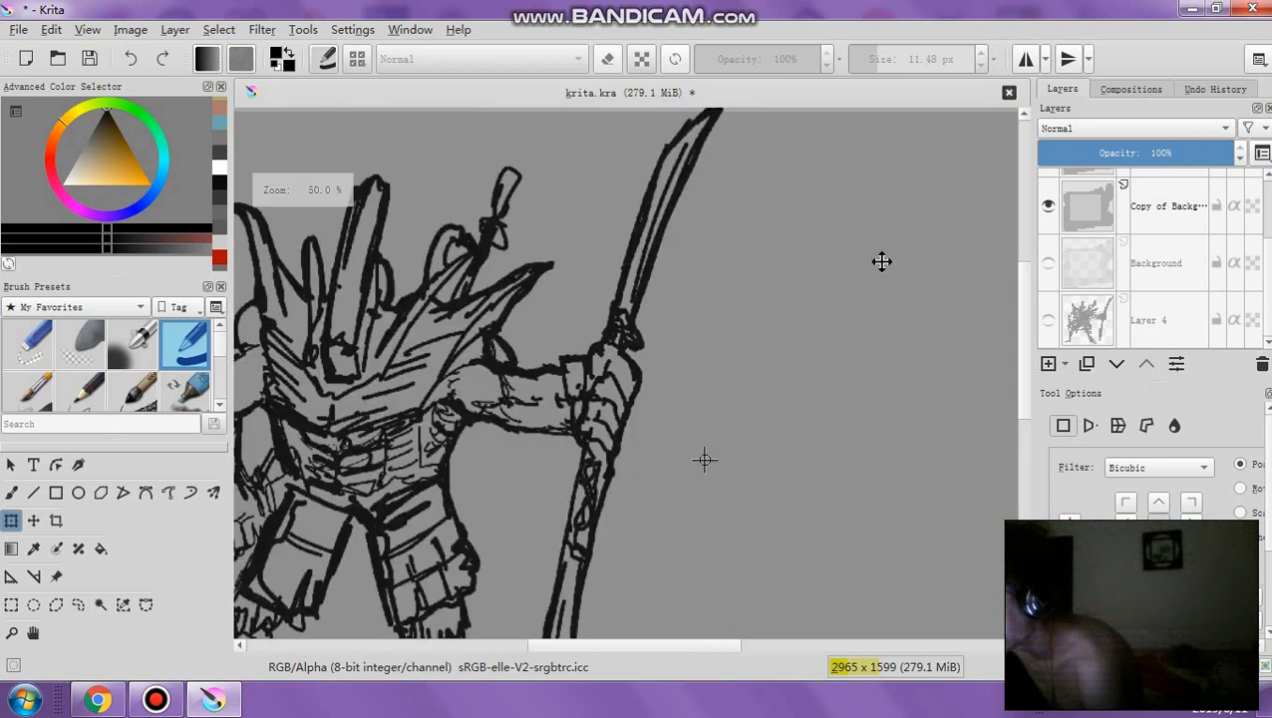
{"action": "scroll", "coordinate": [878, 261], "scroll_direction": "down", "scroll_amount": 1}
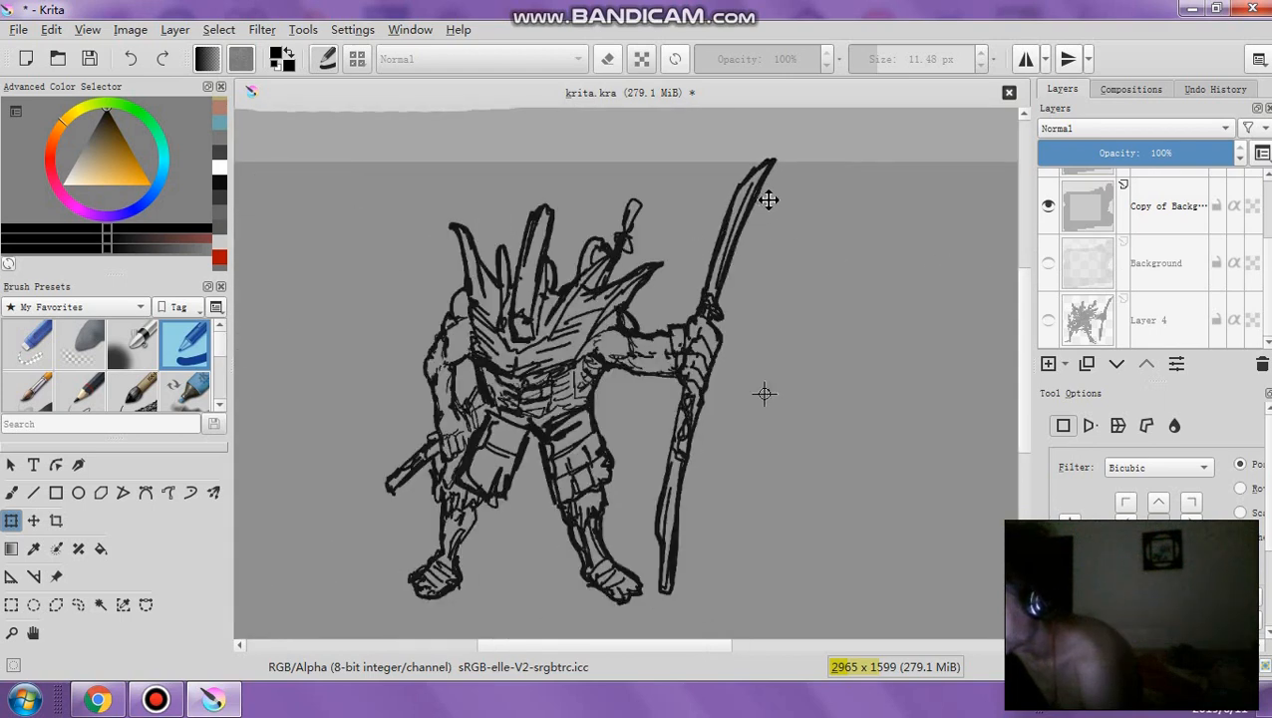
{"action": "scroll", "coordinate": [731, 185], "scroll_direction": "up", "scroll_amount": 1}
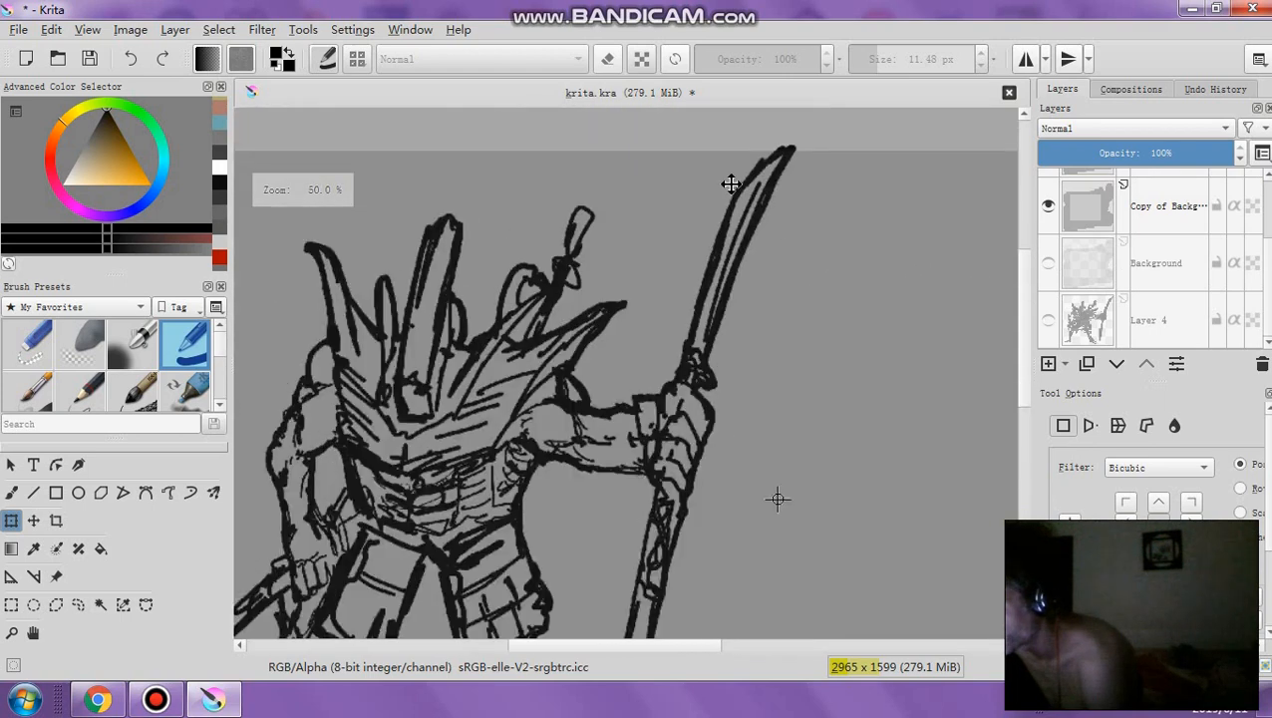
{"action": "scroll", "coordinate": [731, 186], "scroll_direction": "down", "scroll_amount": 1}
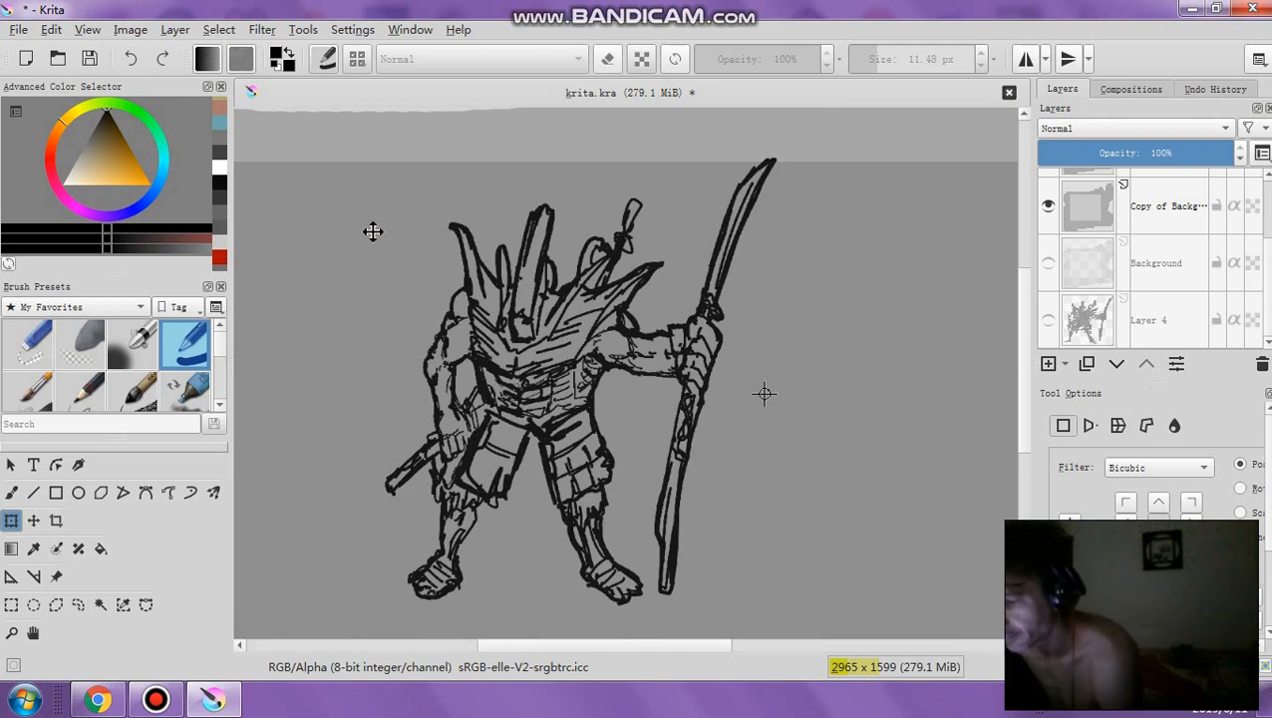
Make a rectangular selection enclosing the whole character, from the blade tip down to the feet
{"action": "left_click", "coordinate": [11, 604]}
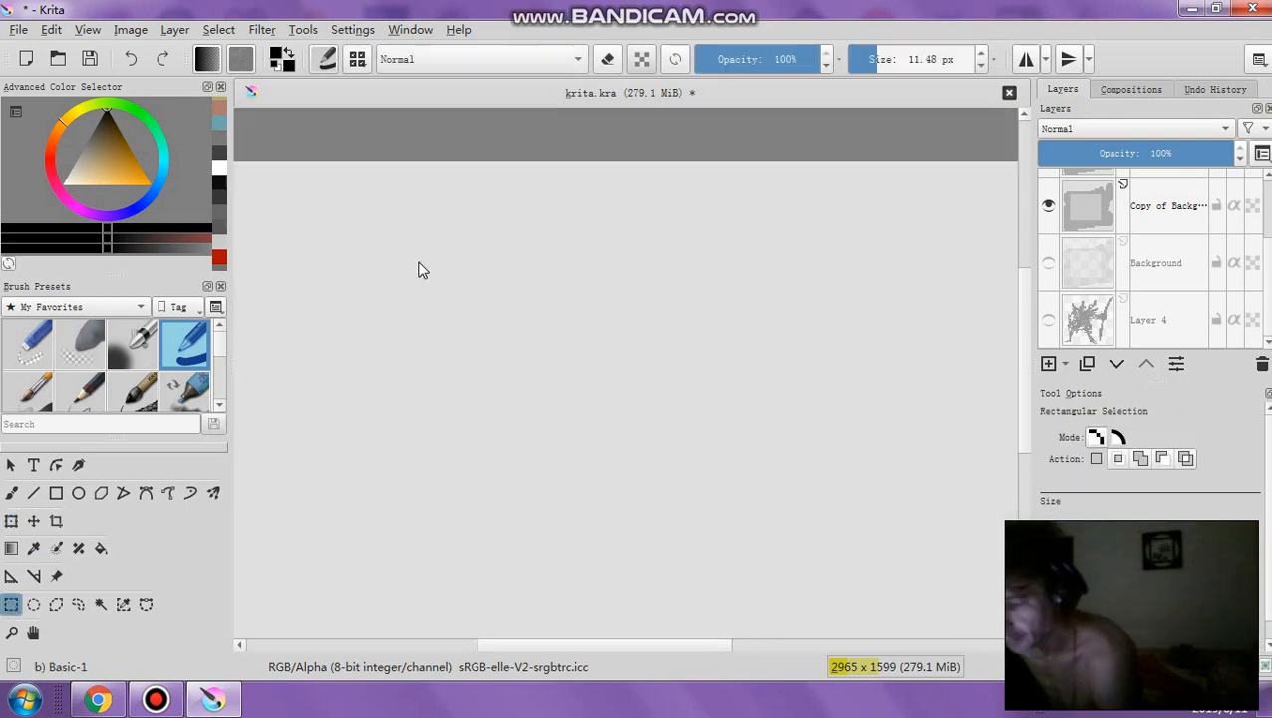
{"action": "left_click_drag", "start_coordinate": [647, 303], "coordinate": [770, 534]}
{"action": "mouse_move", "coordinate": [809, 156]}
{"action": "left_mouse_down"}
{"action": "mouse_move", "coordinate": [688, 303]}
{"action": "mouse_move", "coordinate": [379, 558]}
{"action": "mouse_move", "coordinate": [355, 622]}
{"action": "left_mouse_up"}
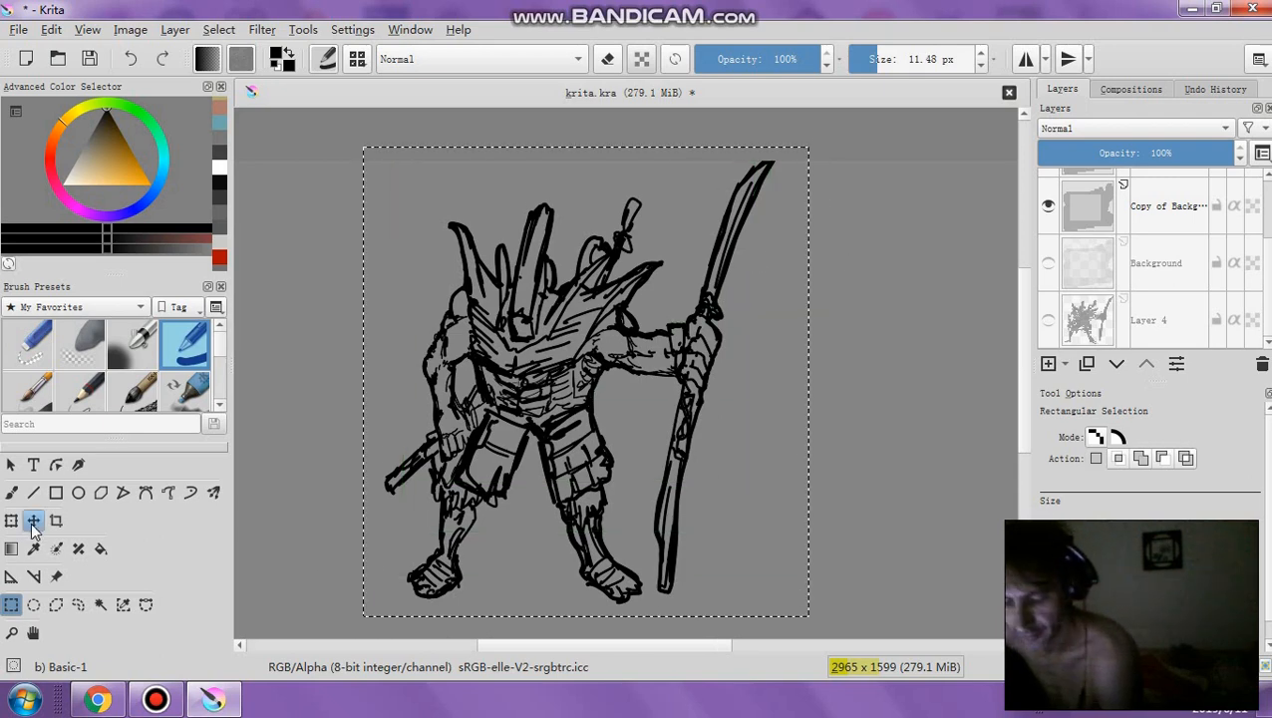
{"action": "left_click_drag", "start_coordinate": [421, 411], "coordinate": [418, 424]}
{"action": "left_click_drag", "start_coordinate": [693, 294], "coordinate": [783, 614]}
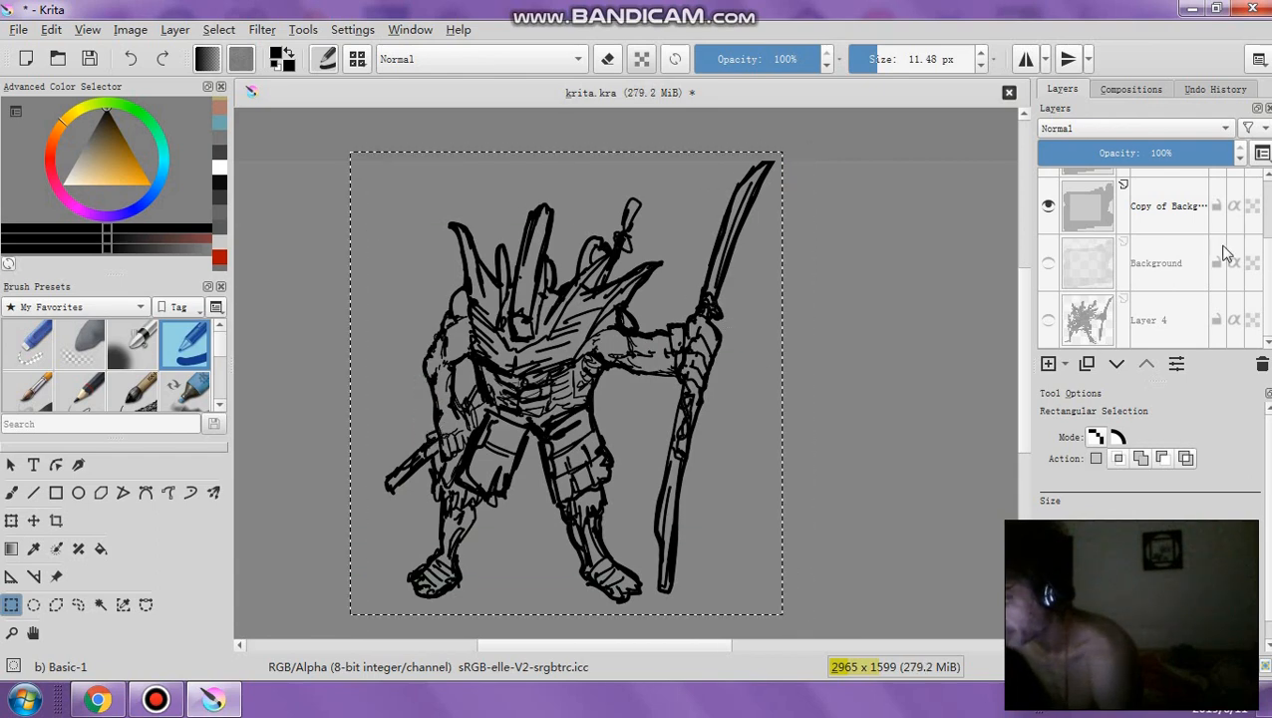
Try moving the selected character downward with the Transform tool, and undo the move and the last rectangular selection
{"action": "scroll", "coordinate": [1218, 245], "scroll_direction": "up", "scroll_amount": 3}
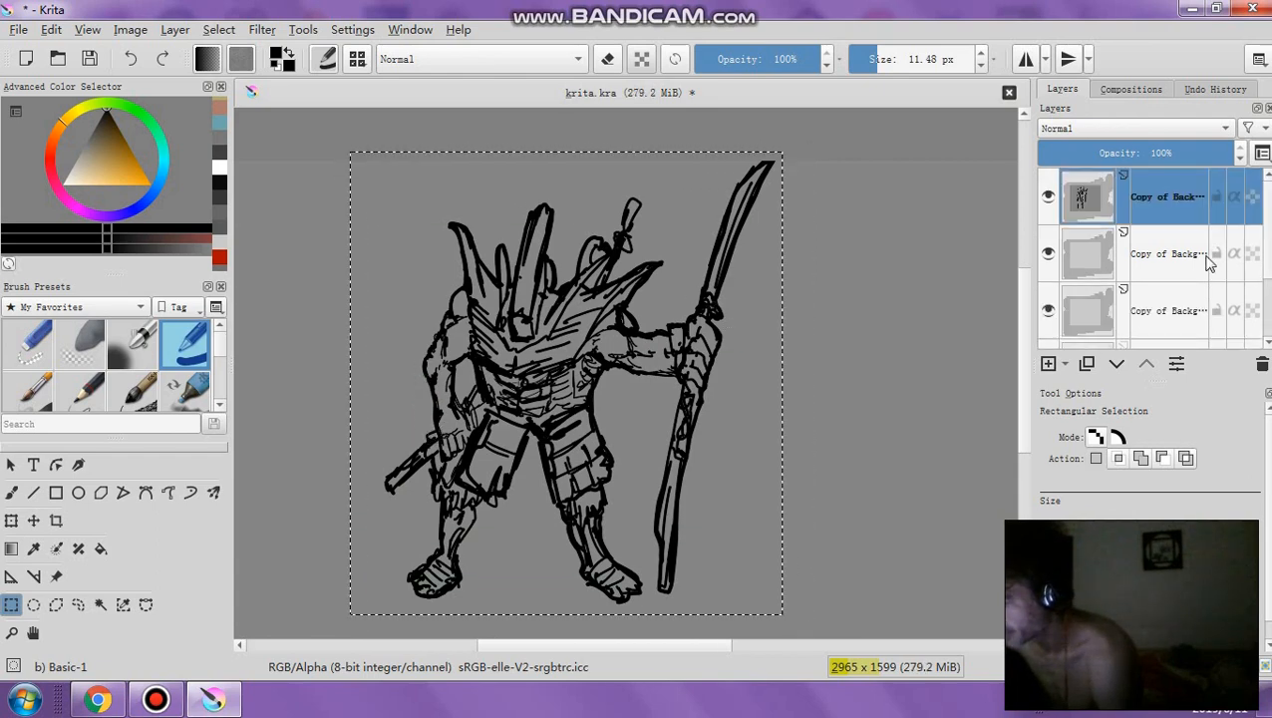
{"action": "left_click", "coordinate": [11, 520]}
{"action": "left_click_drag", "start_coordinate": [610, 342], "coordinate": [599, 369]}
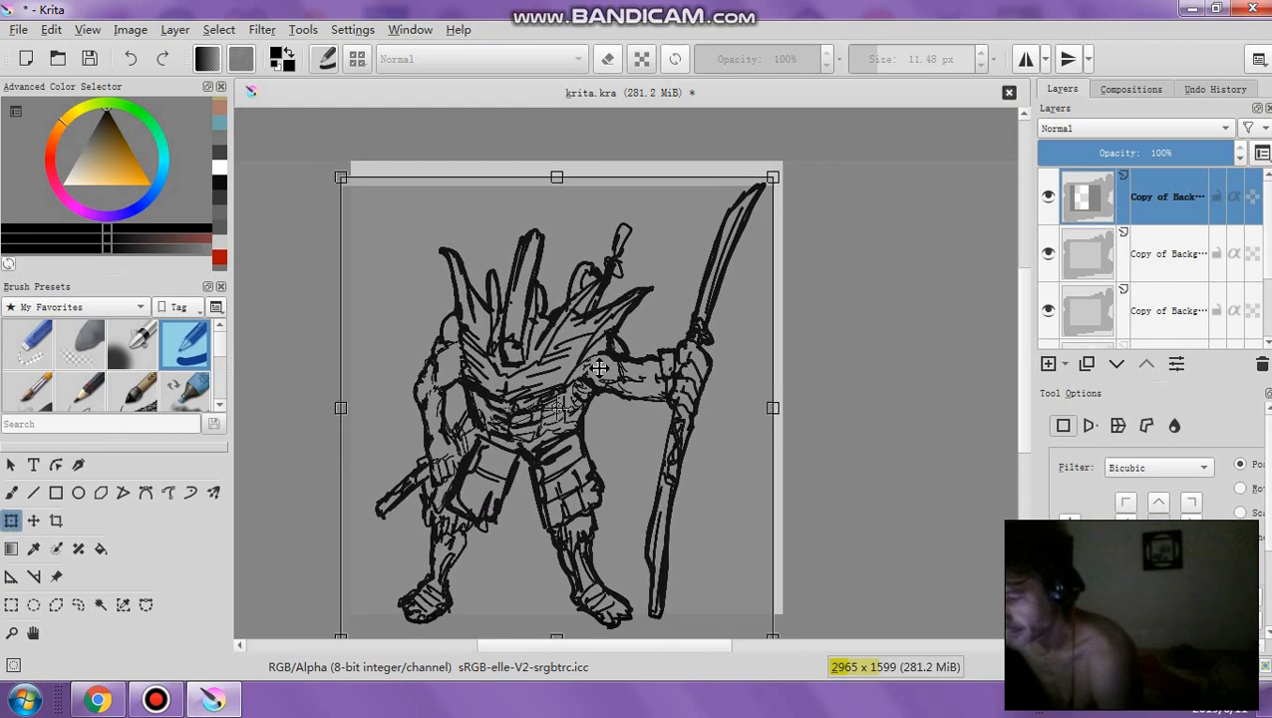
{"action": "left_click", "coordinate": [130, 58]}
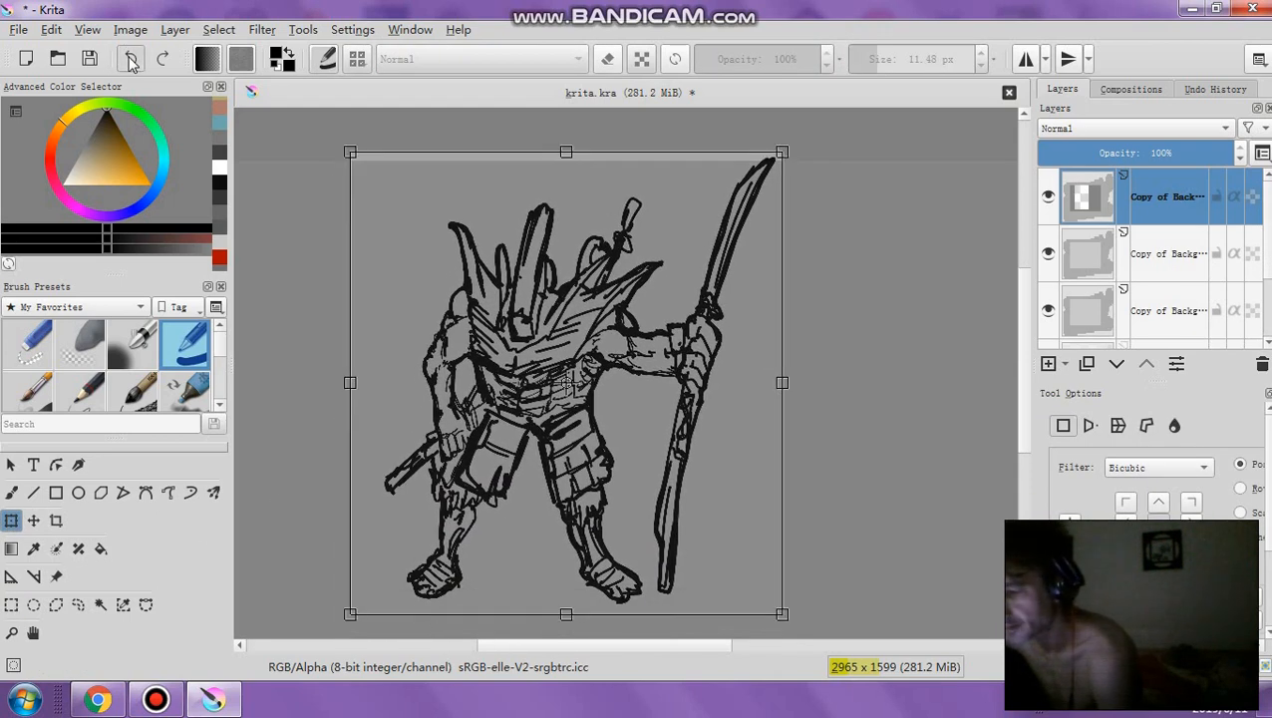
{"action": "left_click", "coordinate": [132, 59]}
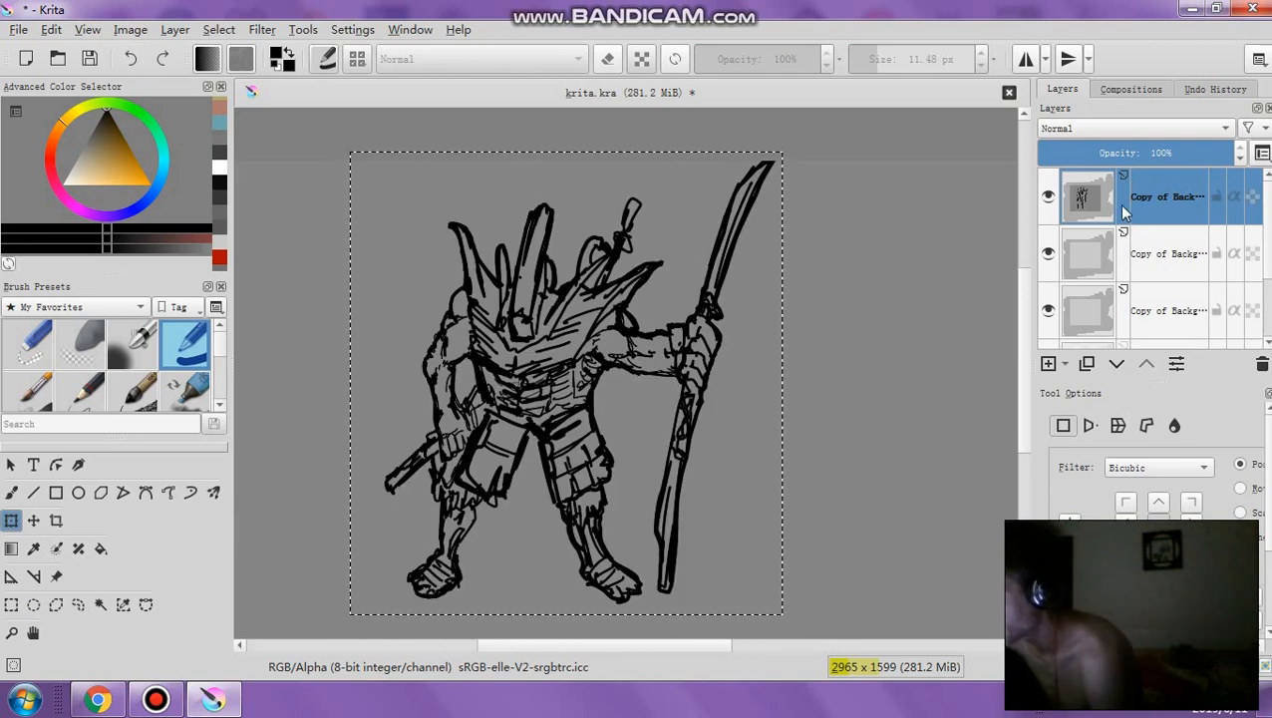
{"action": "mouse_move", "coordinate": [1102, 211]}
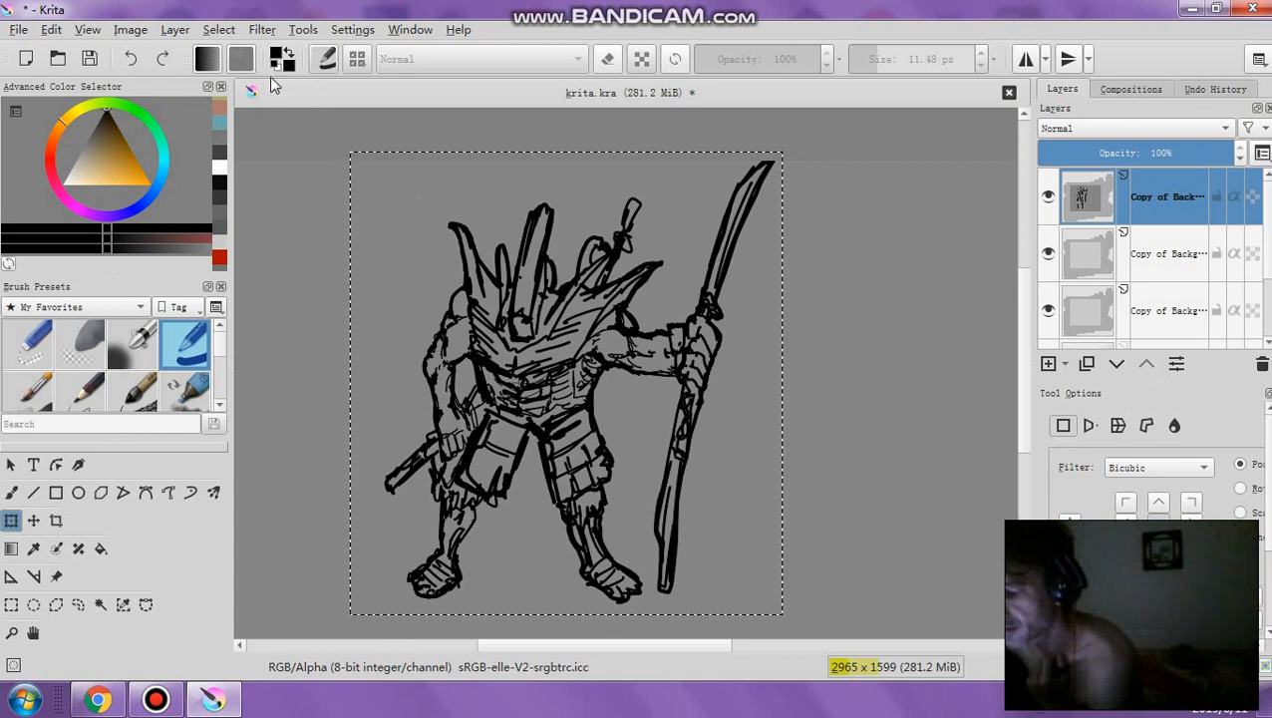
{"action": "left_click", "coordinate": [132, 59]}
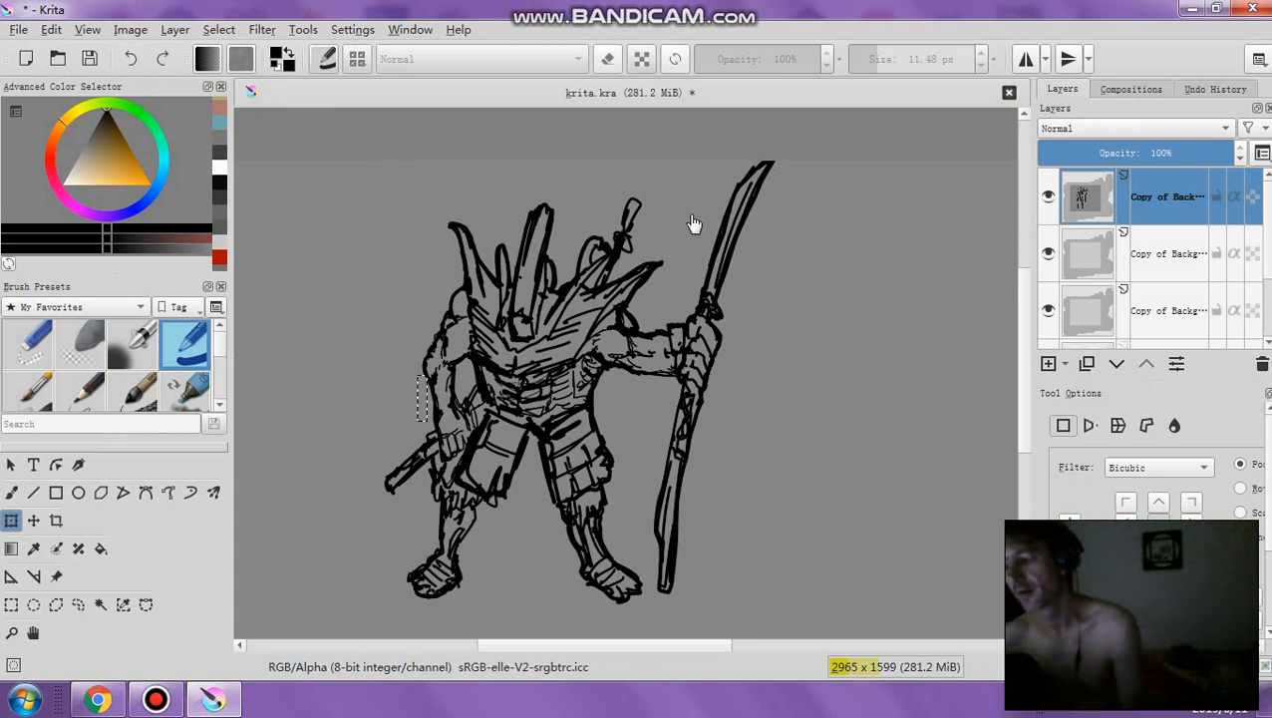
Clear the small leftover selection beside the character's hanging arm
{"action": "scroll", "coordinate": [881, 221], "scroll_direction": "up", "scroll_amount": 3}
{"action": "scroll", "coordinate": [882, 221], "scroll_direction": "down", "scroll_amount": 4}
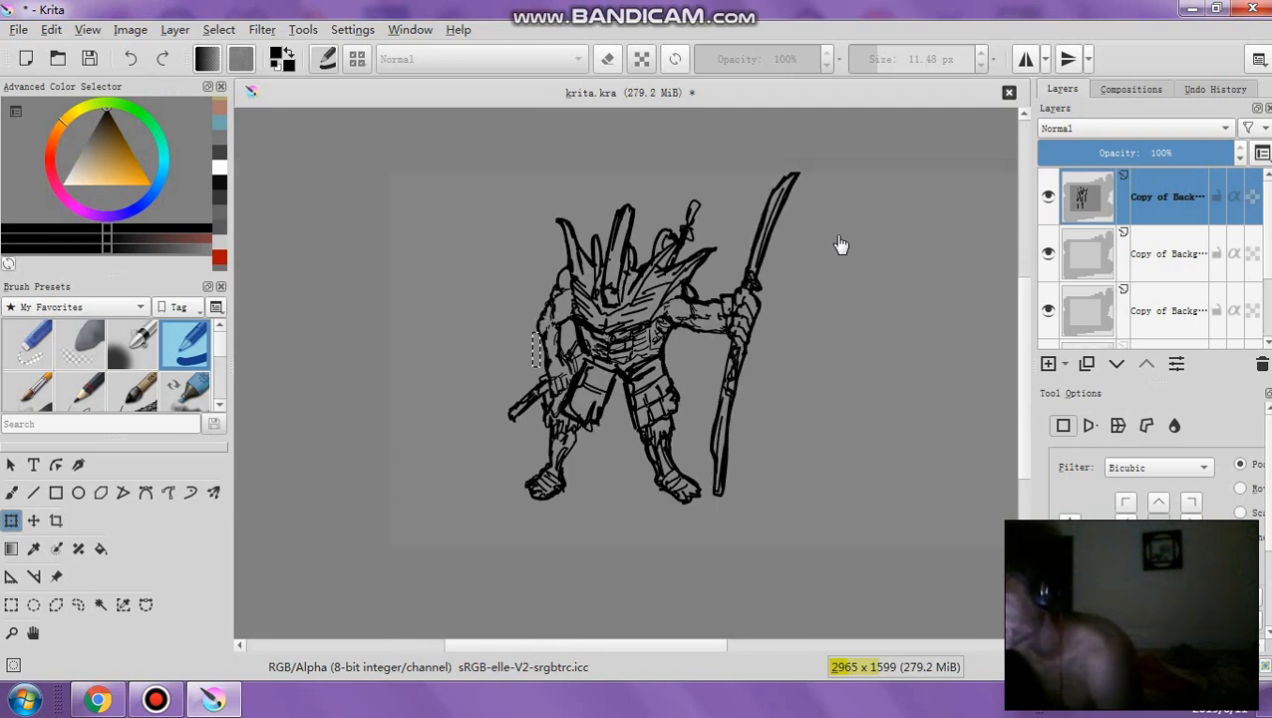
{"action": "scroll", "coordinate": [778, 267], "scroll_direction": "up", "scroll_amount": 1}
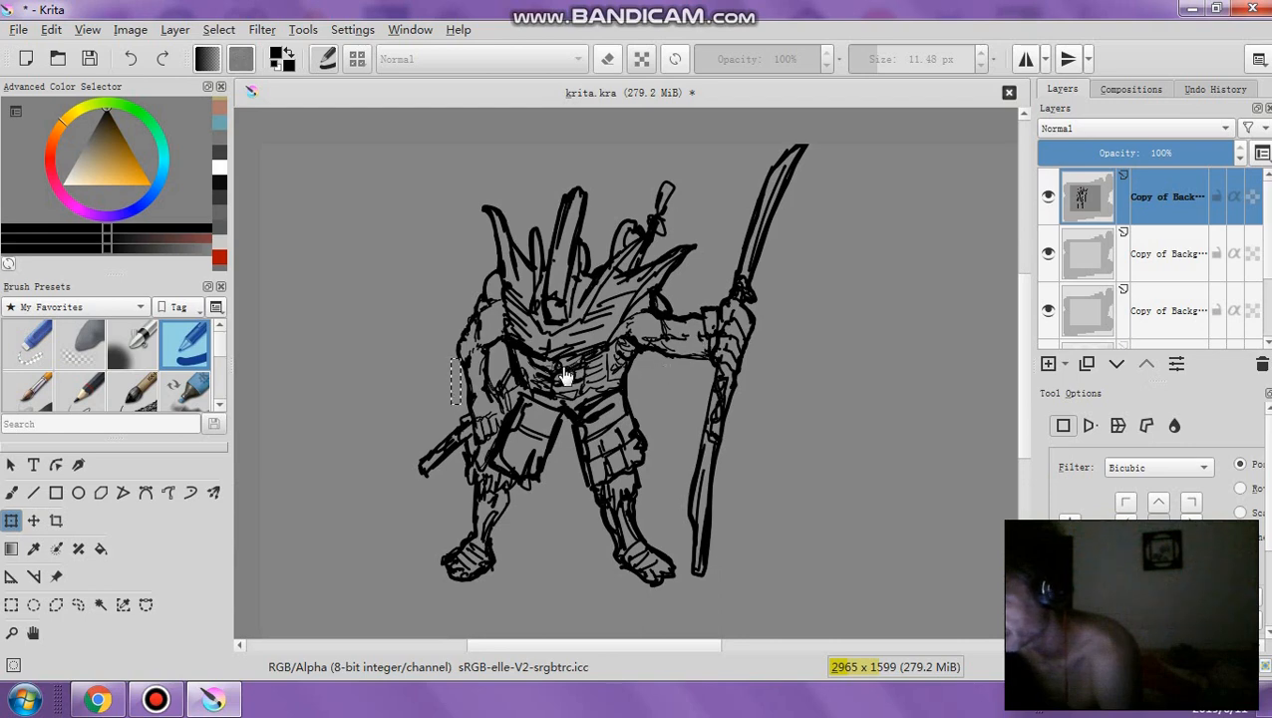
{"action": "left_click", "coordinate": [219, 30]}
{"action": "left_click", "coordinate": [228, 75]}
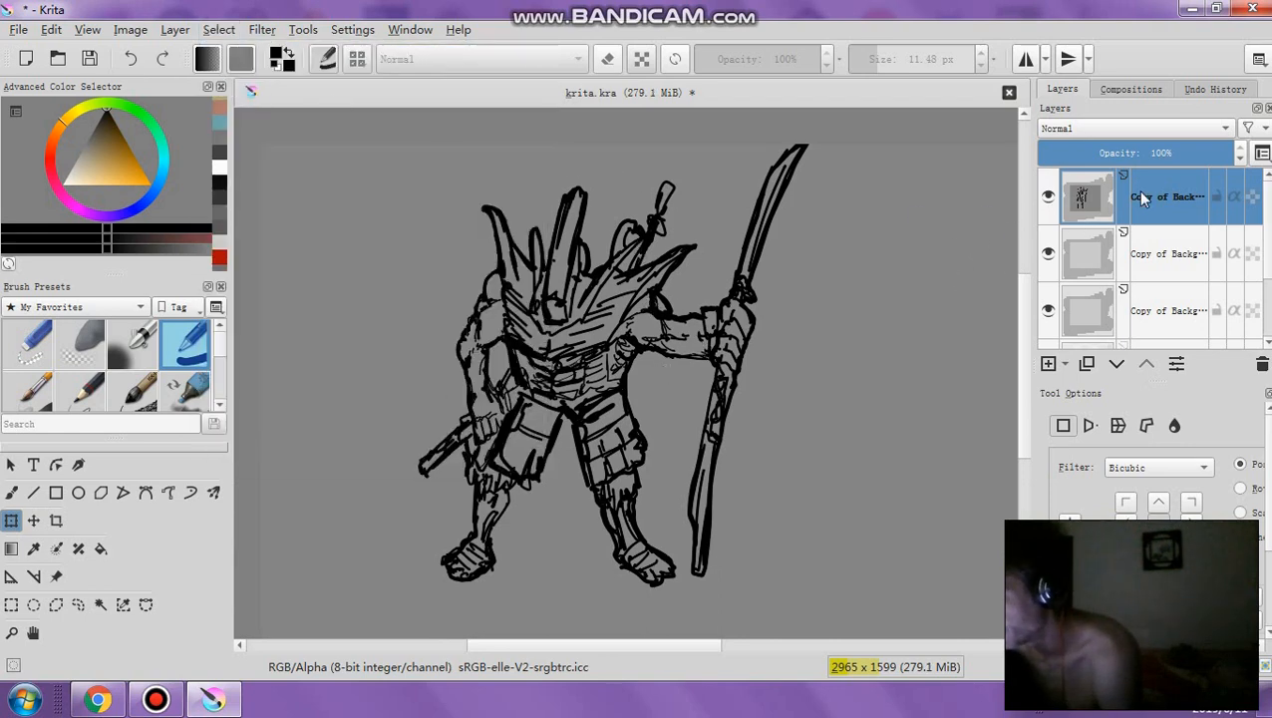
Select the grey background around the character with Contiguous Area Selection and delete it from the drawing layer
{"action": "mouse_move", "coordinate": [1142, 199]}
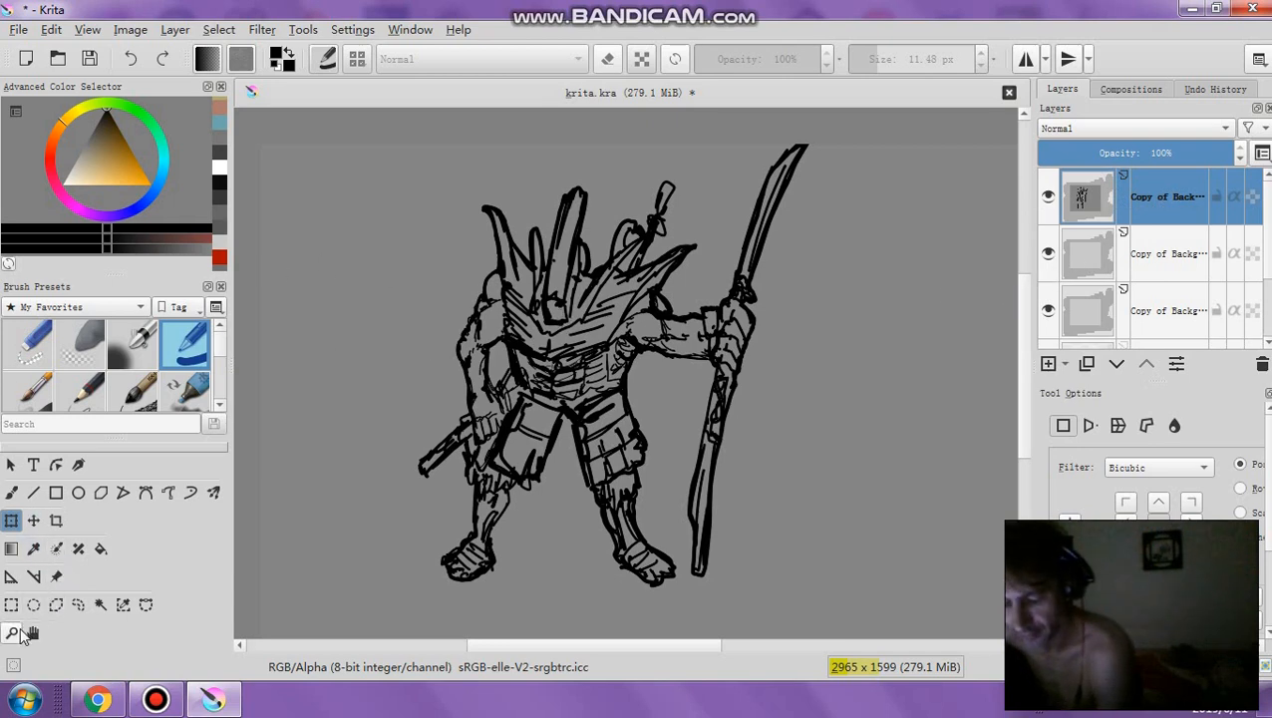
{"action": "left_click", "coordinate": [101, 605]}
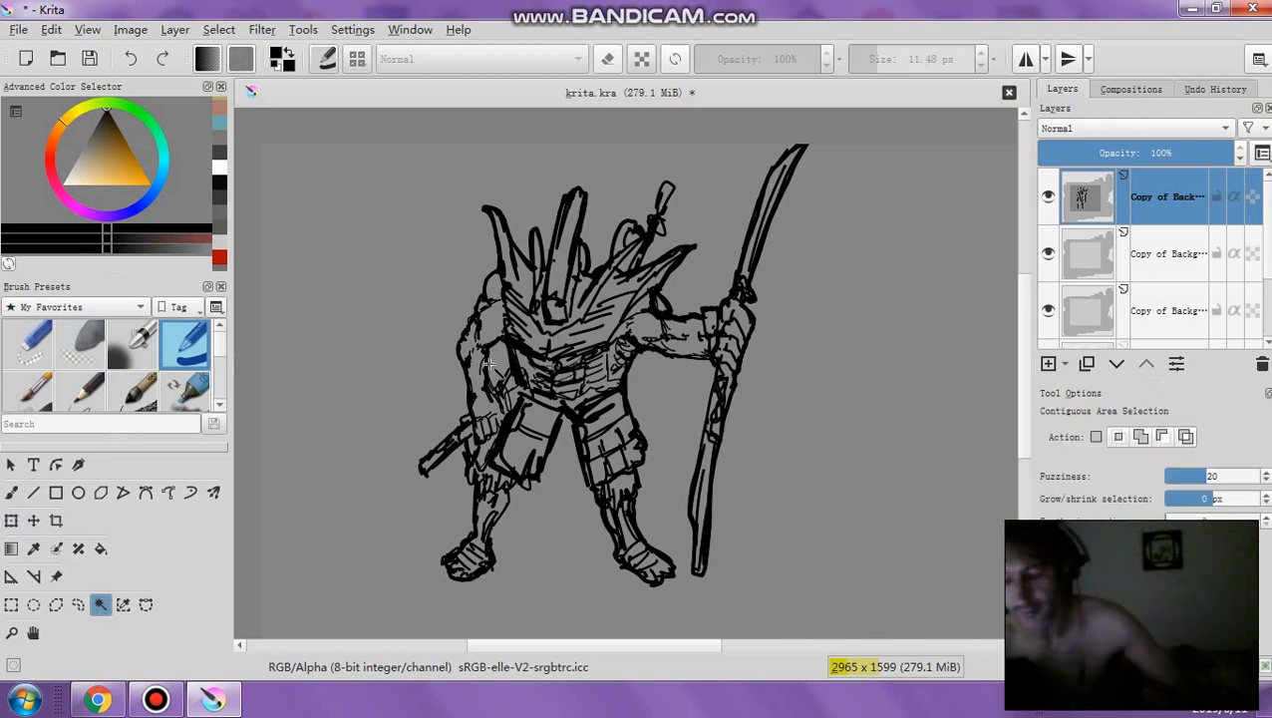
{"action": "left_click", "coordinate": [450, 292]}
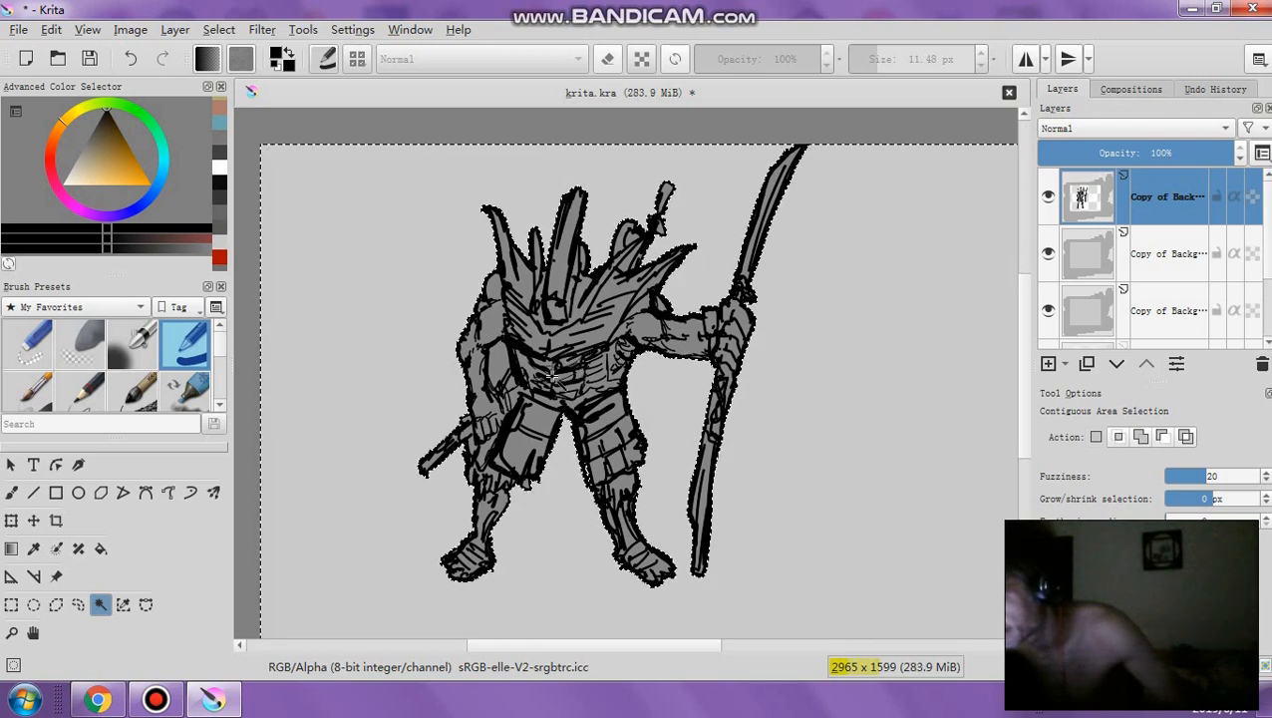
Select the enclosed grey area between the hanging arm and the torso and delete its fill
{"action": "left_click", "coordinate": [499, 367]}
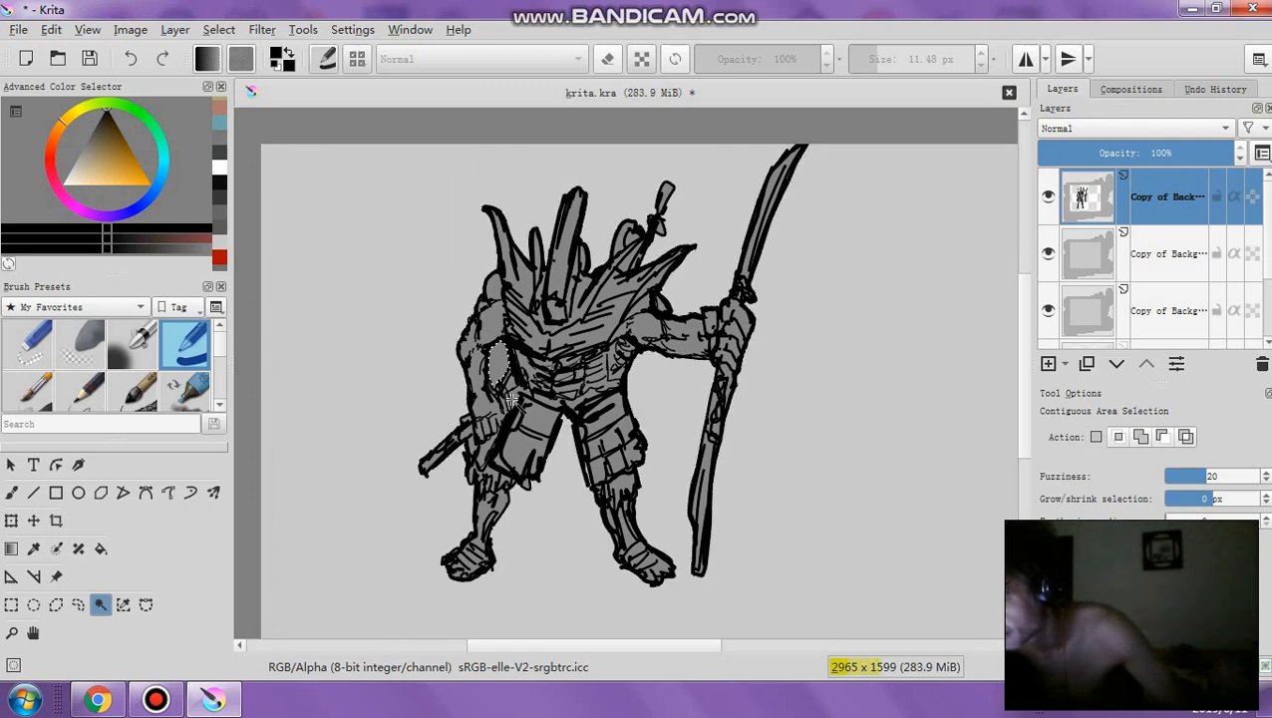
{"action": "key", "text": "Delete"}
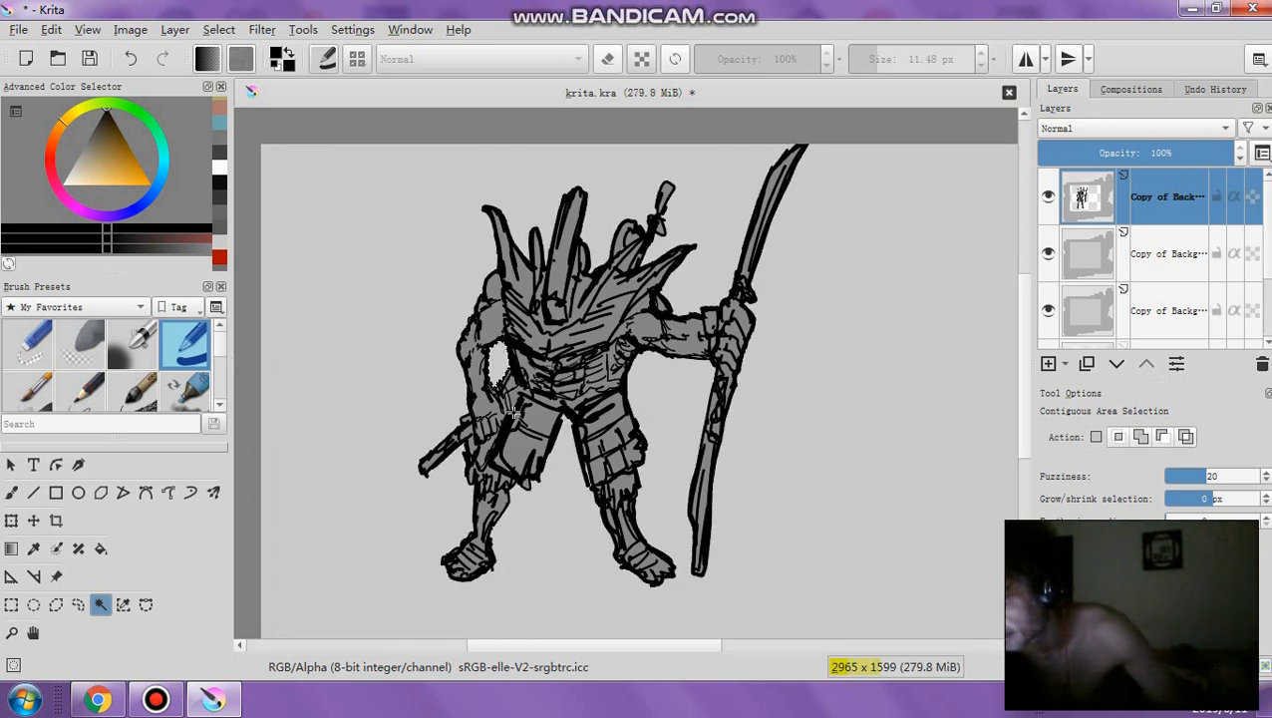
{"action": "scroll", "coordinate": [512, 412], "scroll_direction": "up", "scroll_amount": 3}
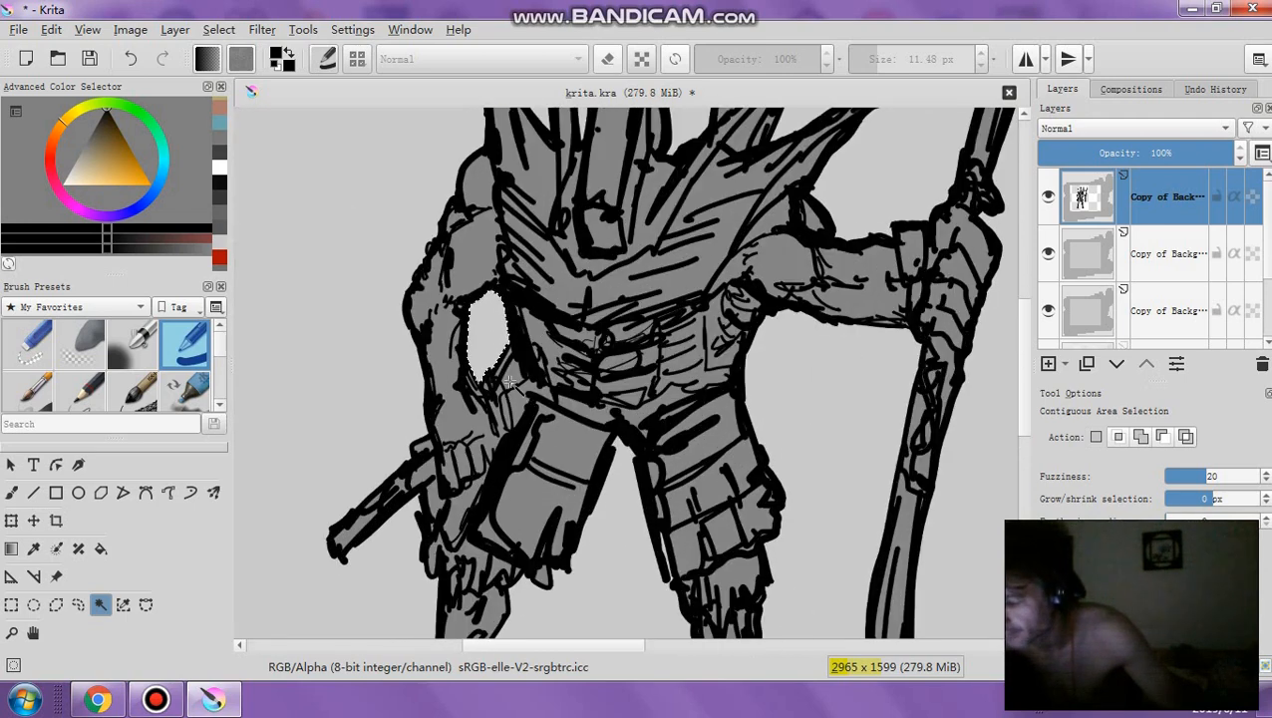
Select the small enclosed grey gap between the hanging arm's weapon and the torso and delete its fill
{"action": "key", "text": "ctrl+z"}
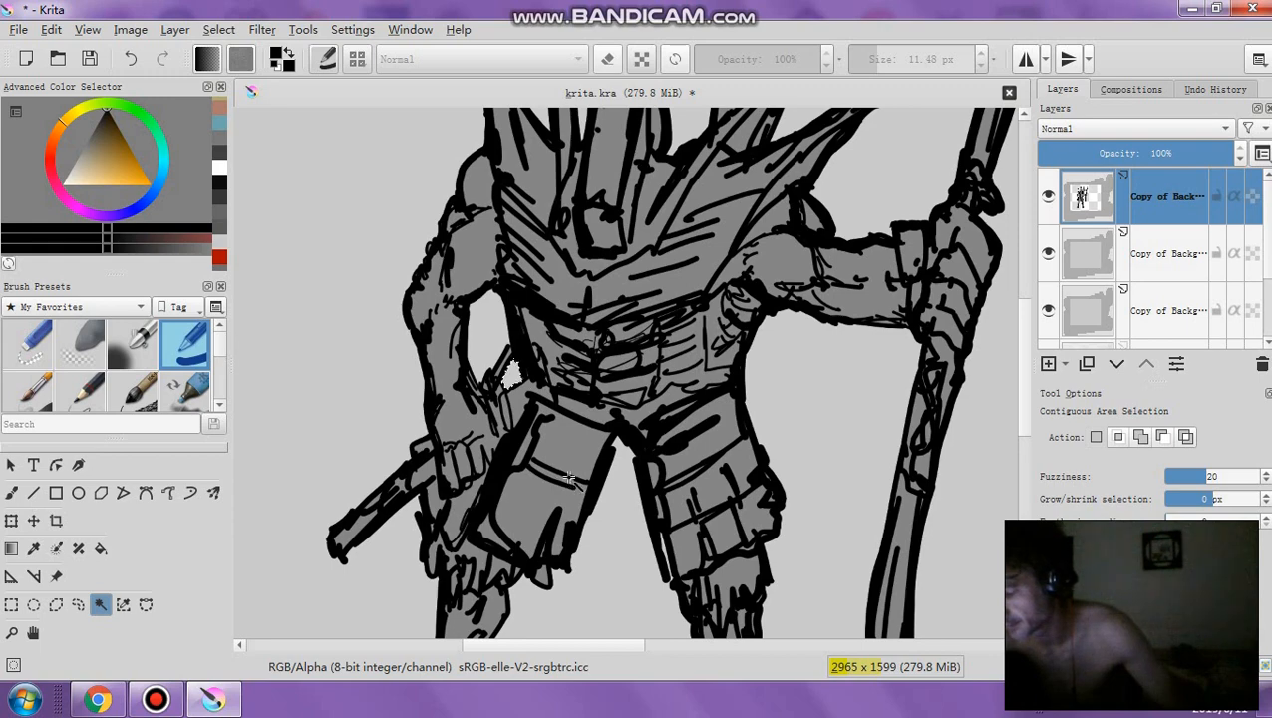
{"action": "scroll", "coordinate": [568, 478], "scroll_direction": "up", "scroll_amount": 1}
{"action": "scroll", "coordinate": [663, 465], "scroll_direction": "down", "scroll_amount": 3}
{"action": "scroll", "coordinate": [756, 439], "scroll_direction": "down", "scroll_amount": 1}
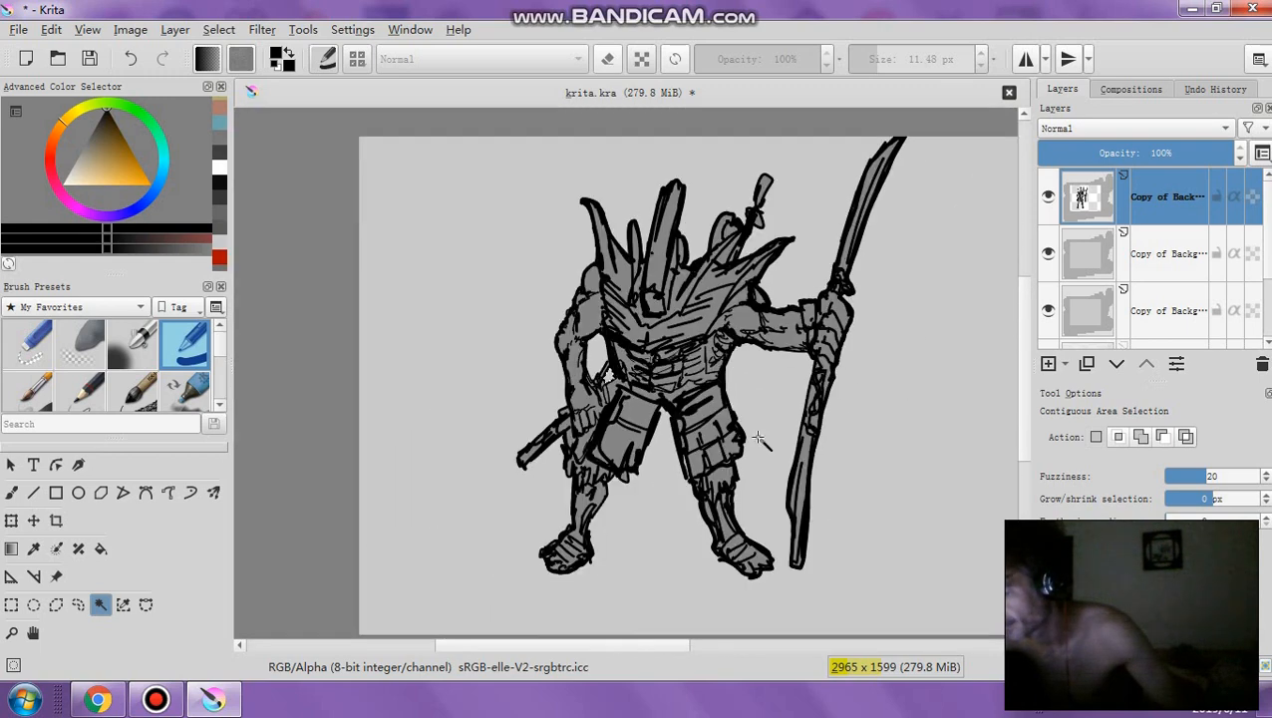
{"action": "left_click_drag", "start_coordinate": [513, 645], "coordinate": [554, 645]}
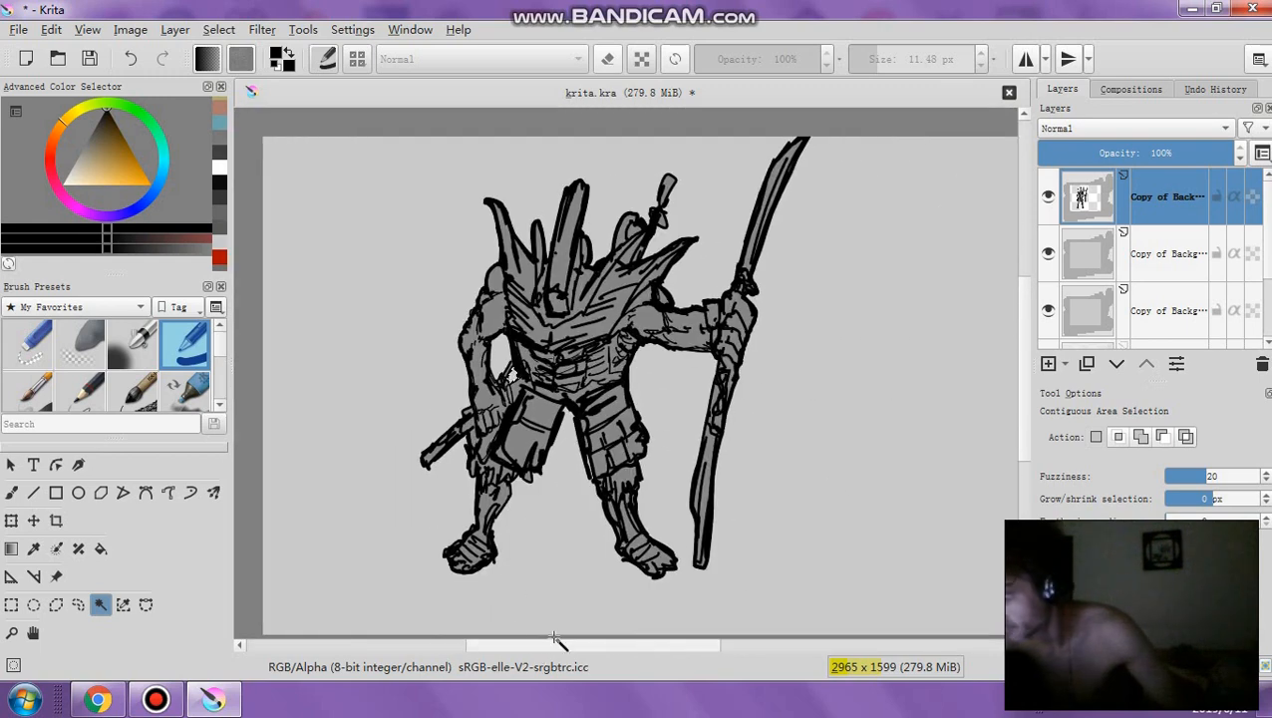
Check the character cutout by hiding the two background copies beneath it and showing them again
{"action": "left_click", "coordinate": [1047, 253]}
{"action": "left_click", "coordinate": [1048, 304]}
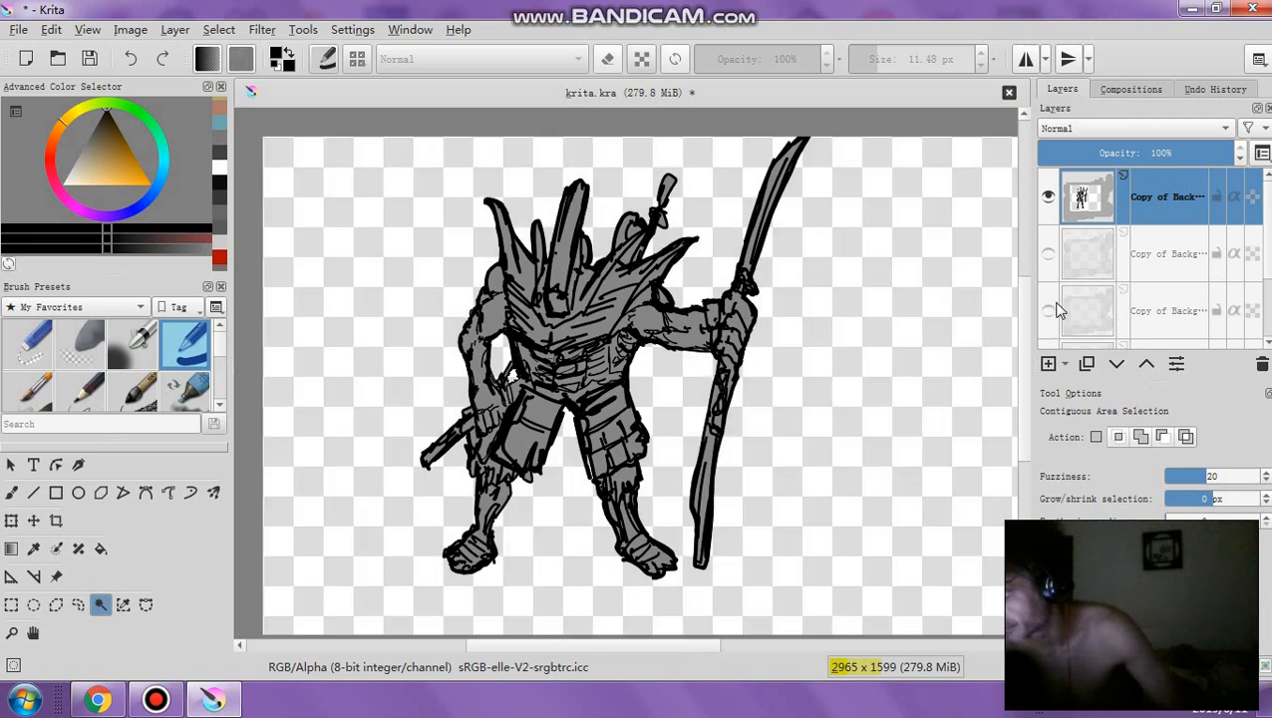
{"action": "scroll", "coordinate": [1147, 304], "scroll_direction": "down", "scroll_amount": 2}
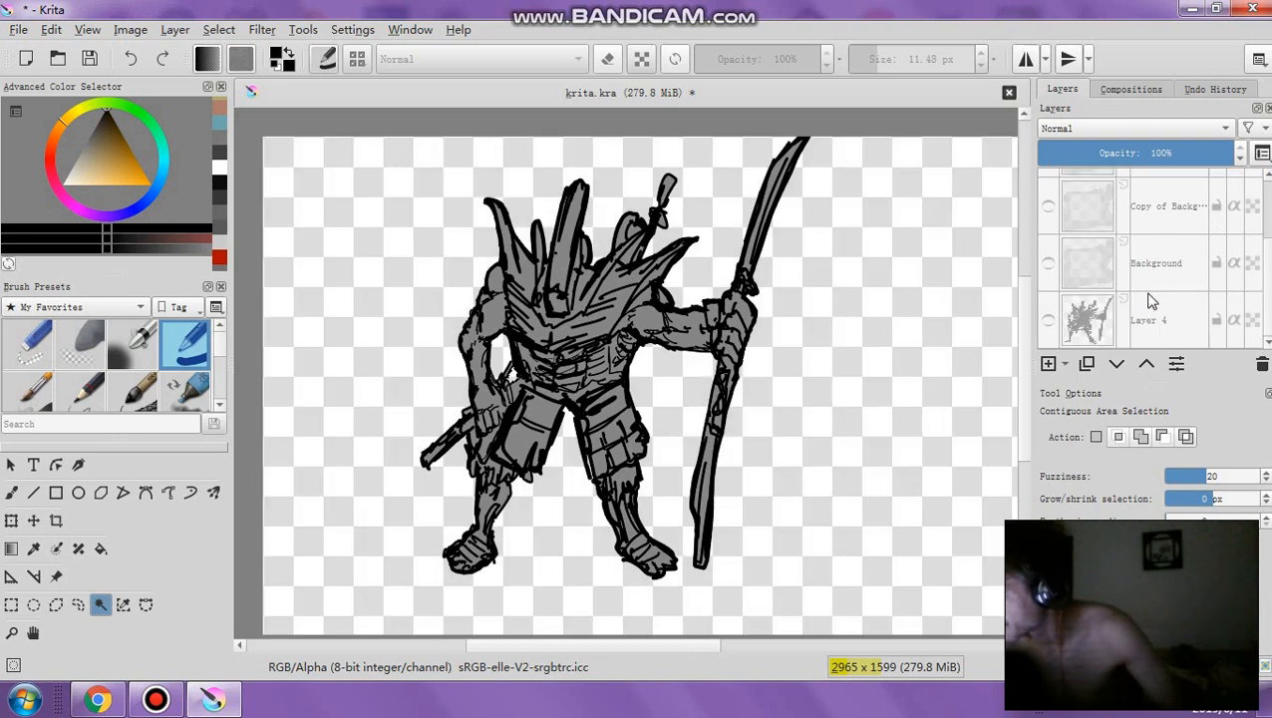
{"action": "scroll", "coordinate": [1154, 301], "scroll_direction": "up", "scroll_amount": 3}
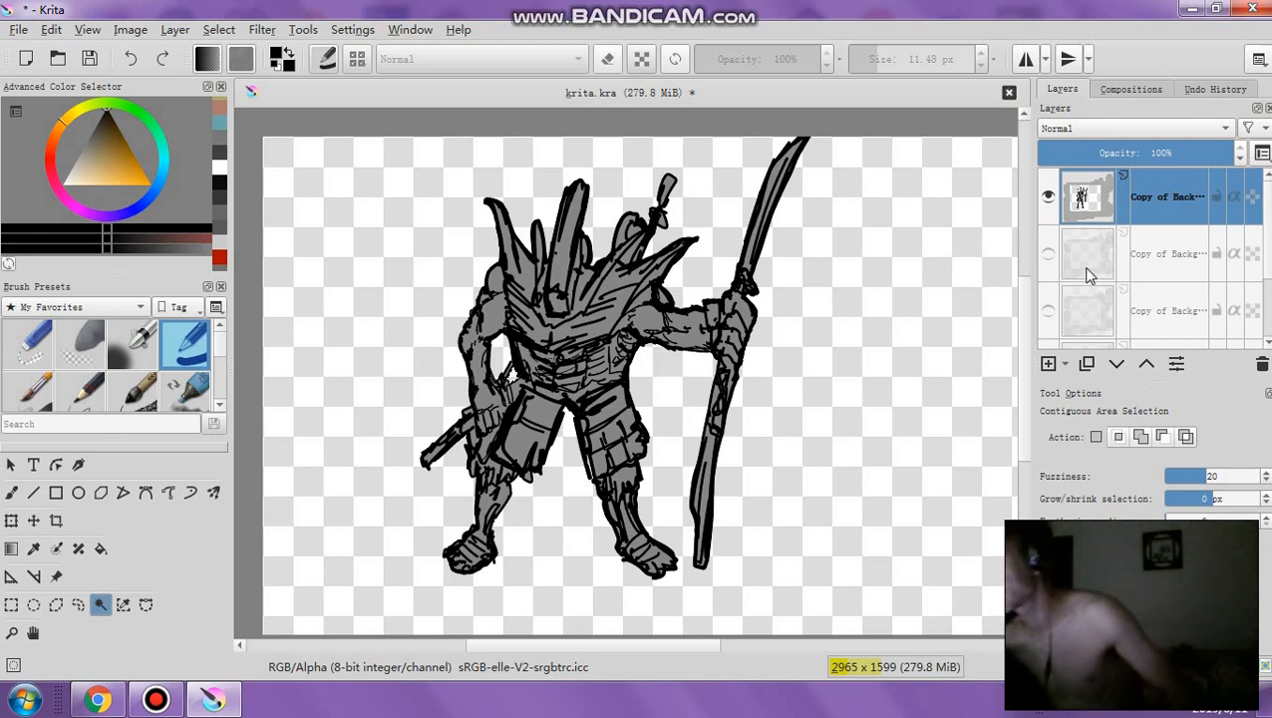
{"action": "left_click", "coordinate": [1047, 255]}
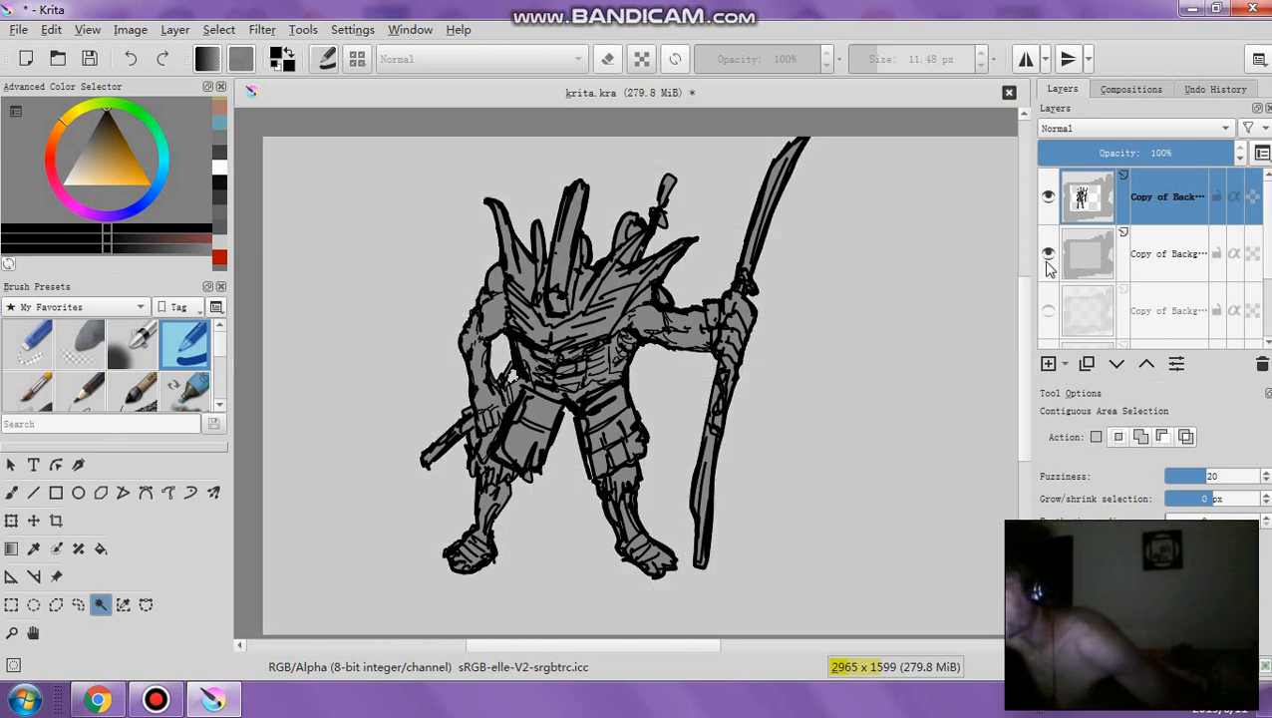
{"action": "left_click", "coordinate": [1047, 314]}
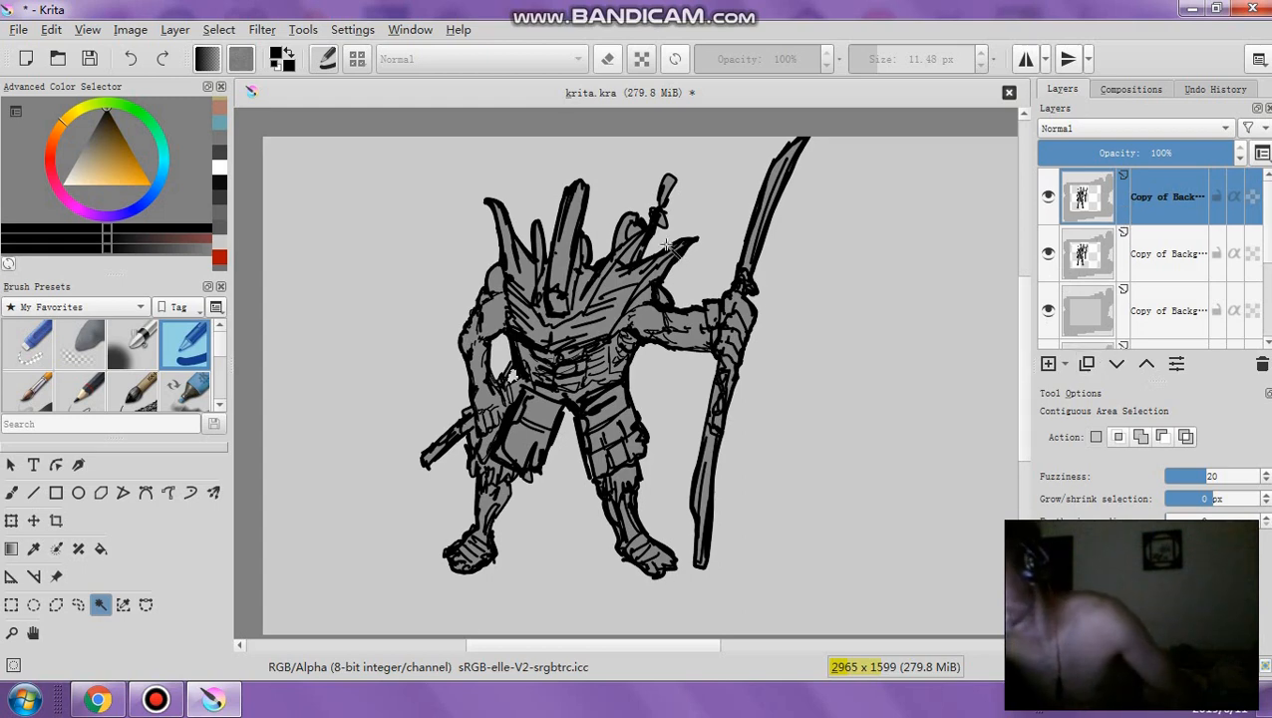
Duplicate the character layer and delete the extra copy
{"action": "left_click", "coordinate": [1262, 365]}
{"action": "scroll", "coordinate": [1024, 334], "scroll_direction": "up", "scroll_amount": 1}
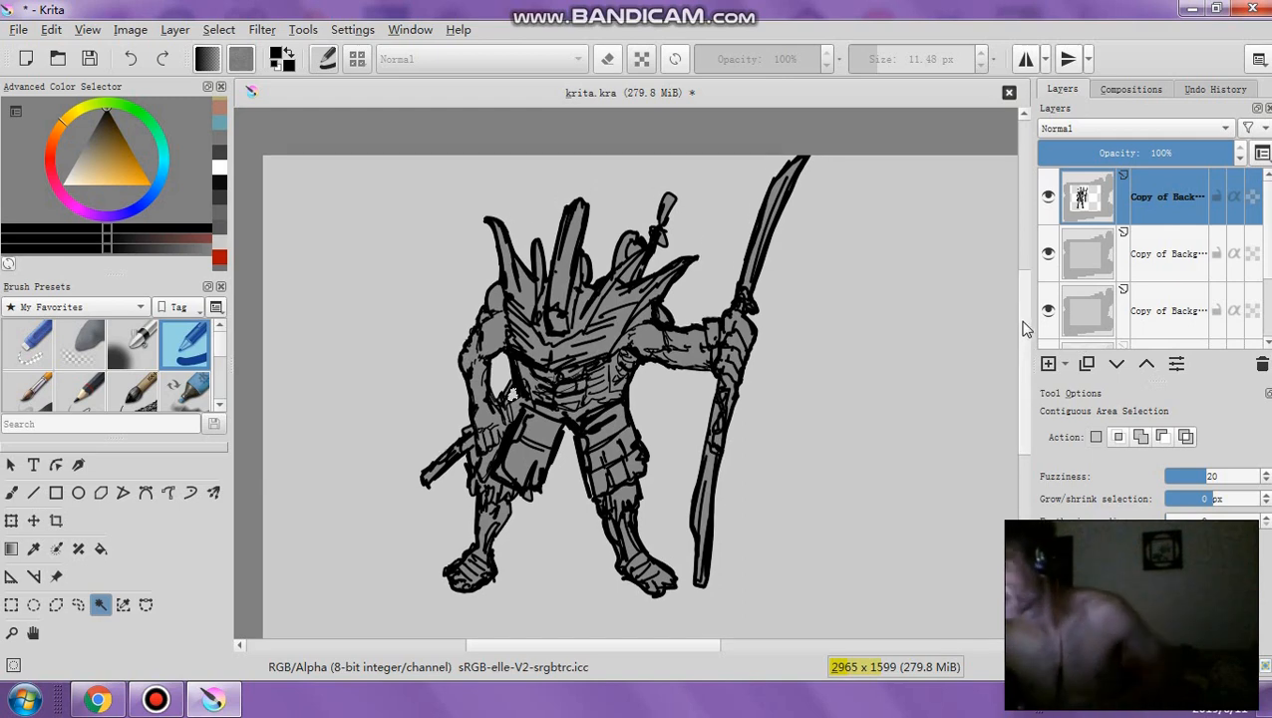
Clear the remaining selection and set up the Freehand Brush with a teal-blue colour and a size of 364.43 px
{"action": "left_click", "coordinate": [110, 151]}
{"action": "left_click", "coordinate": [109, 147]}
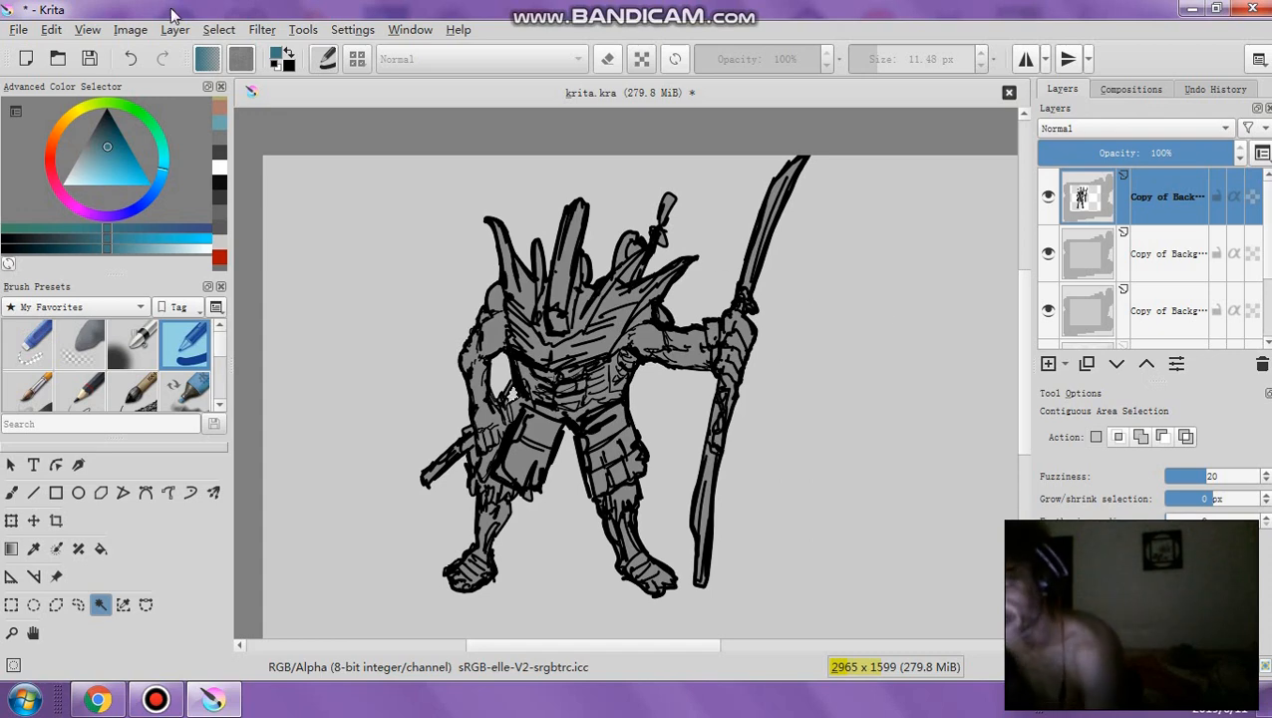
{"action": "left_click", "coordinate": [220, 30]}
{"action": "left_click", "coordinate": [238, 74]}
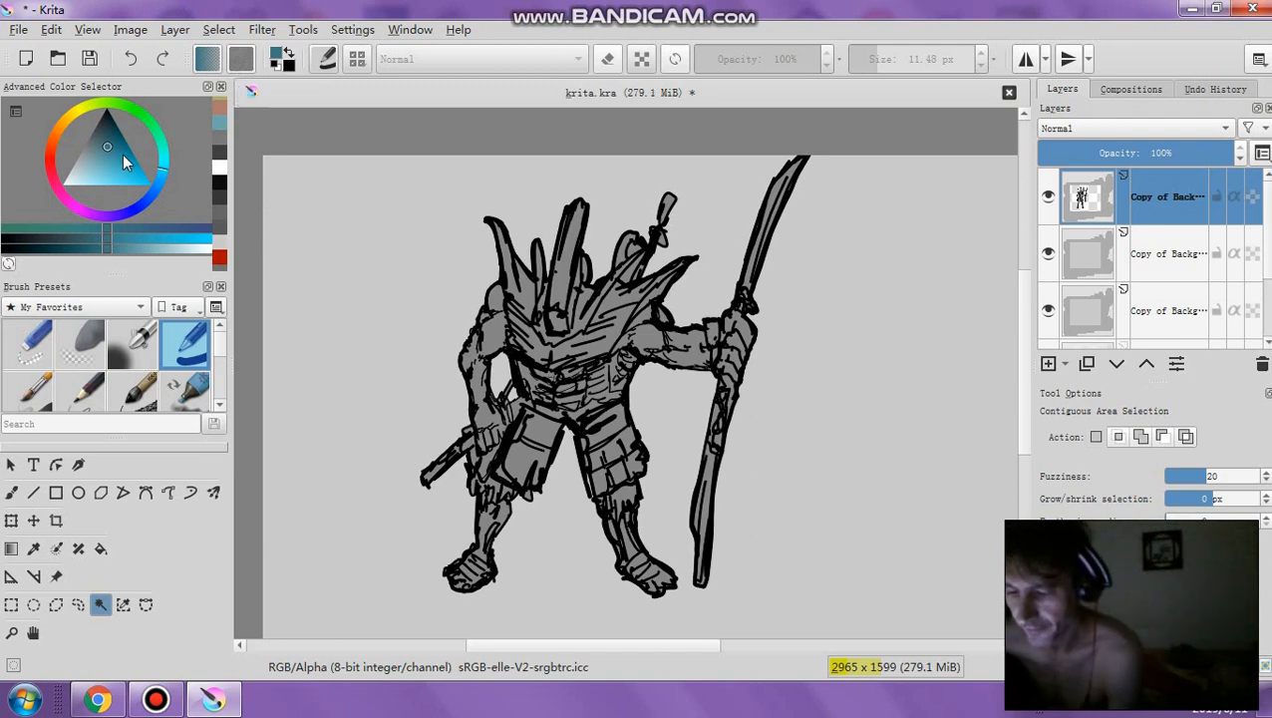
{"action": "left_click", "coordinate": [122, 155]}
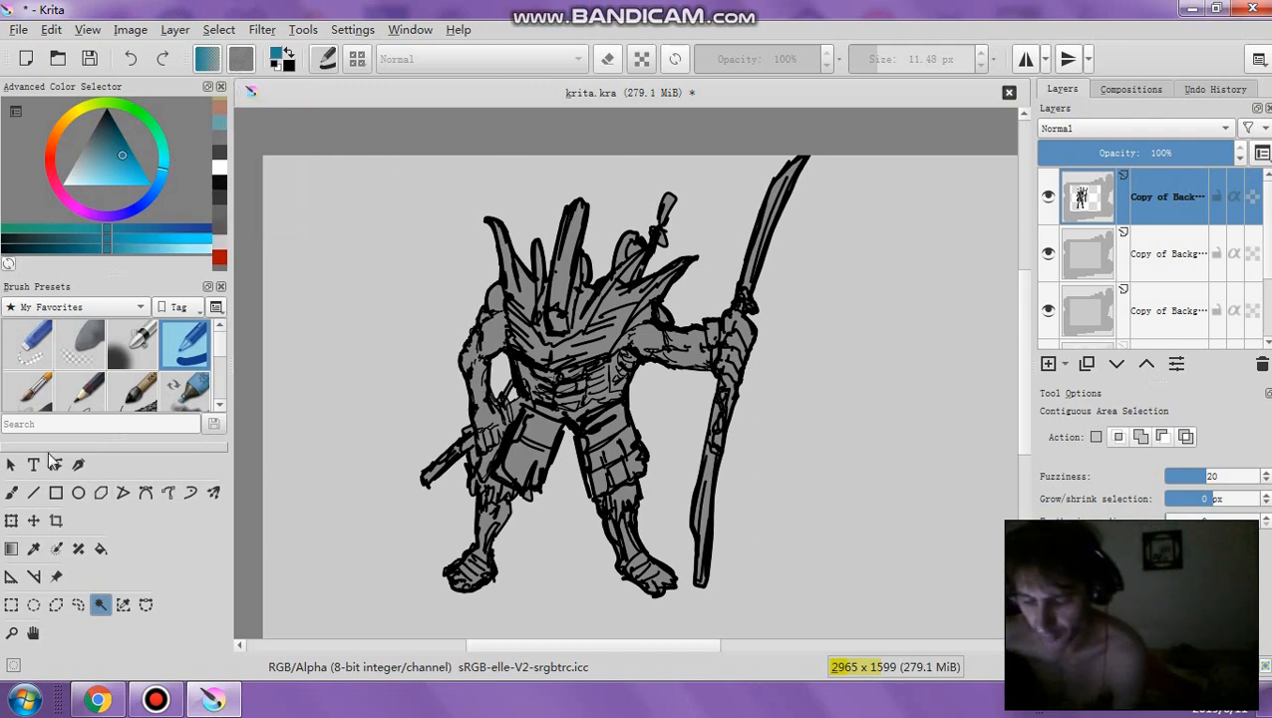
{"action": "left_click", "coordinate": [12, 492]}
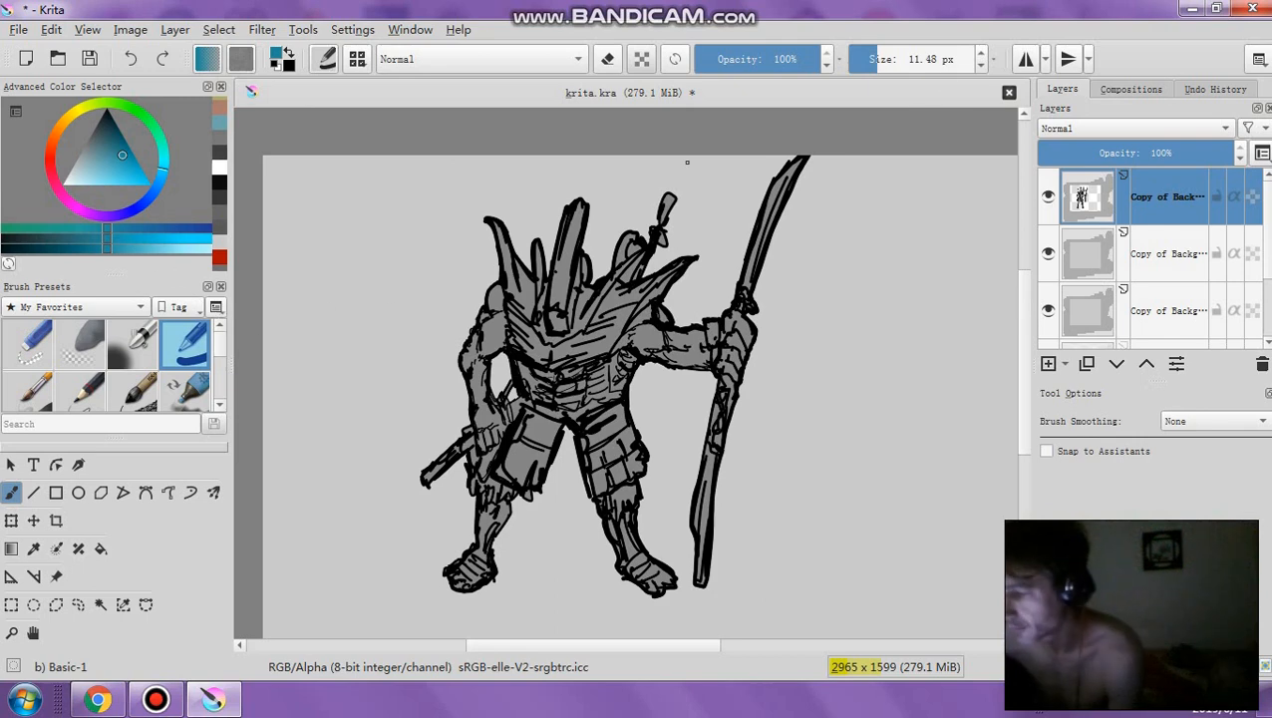
{"action": "left_click", "coordinate": [937, 59]}
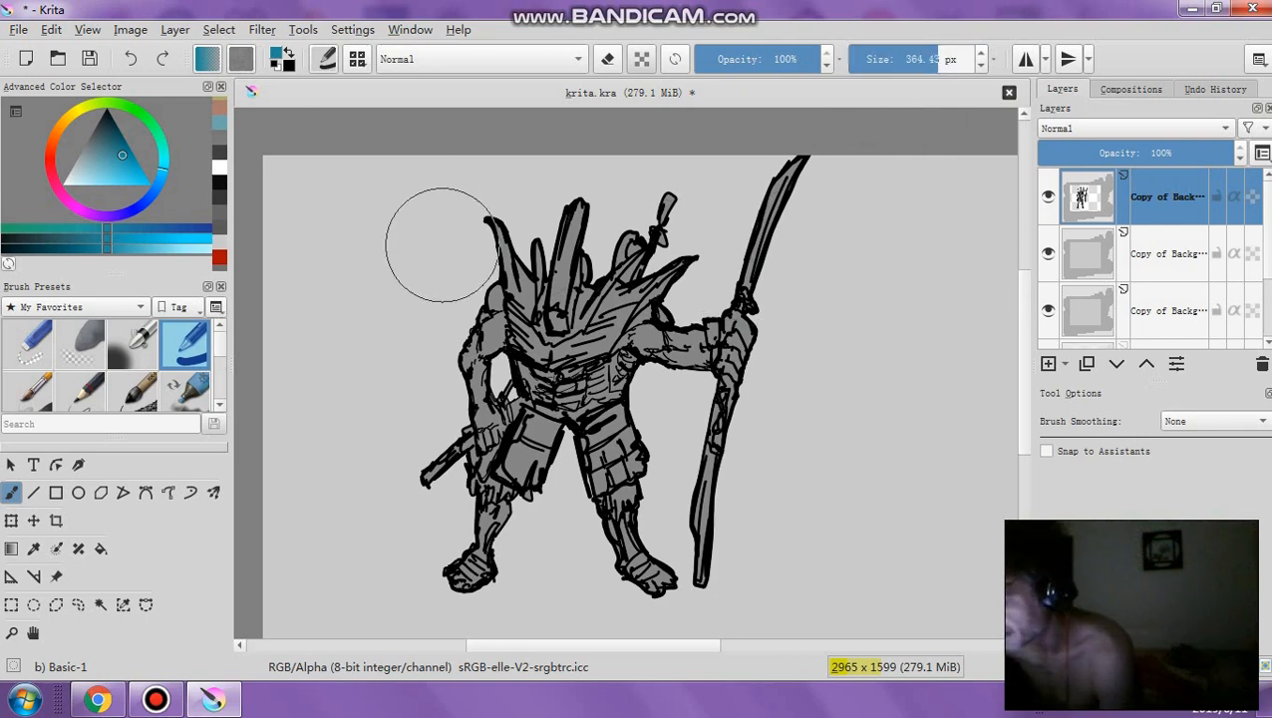
Try a broad diagonal blue stroke on the character layer with the Overlay blending mode, and undo both
{"action": "mouse_move", "coordinate": [442, 245]}
{"action": "left_mouse_down"}
{"action": "mouse_move", "coordinate": [544, 359]}
{"action": "mouse_move", "coordinate": [753, 491]}
{"action": "left_mouse_up"}
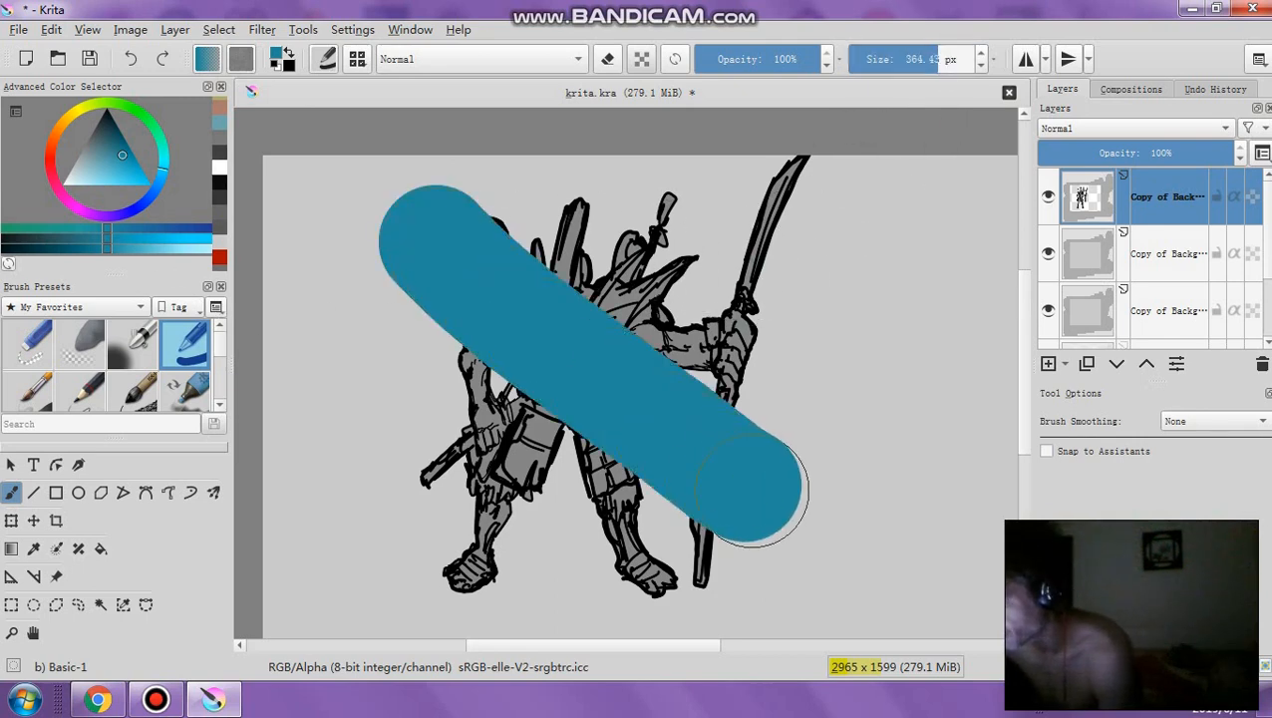
{"action": "left_click", "coordinate": [1137, 138]}
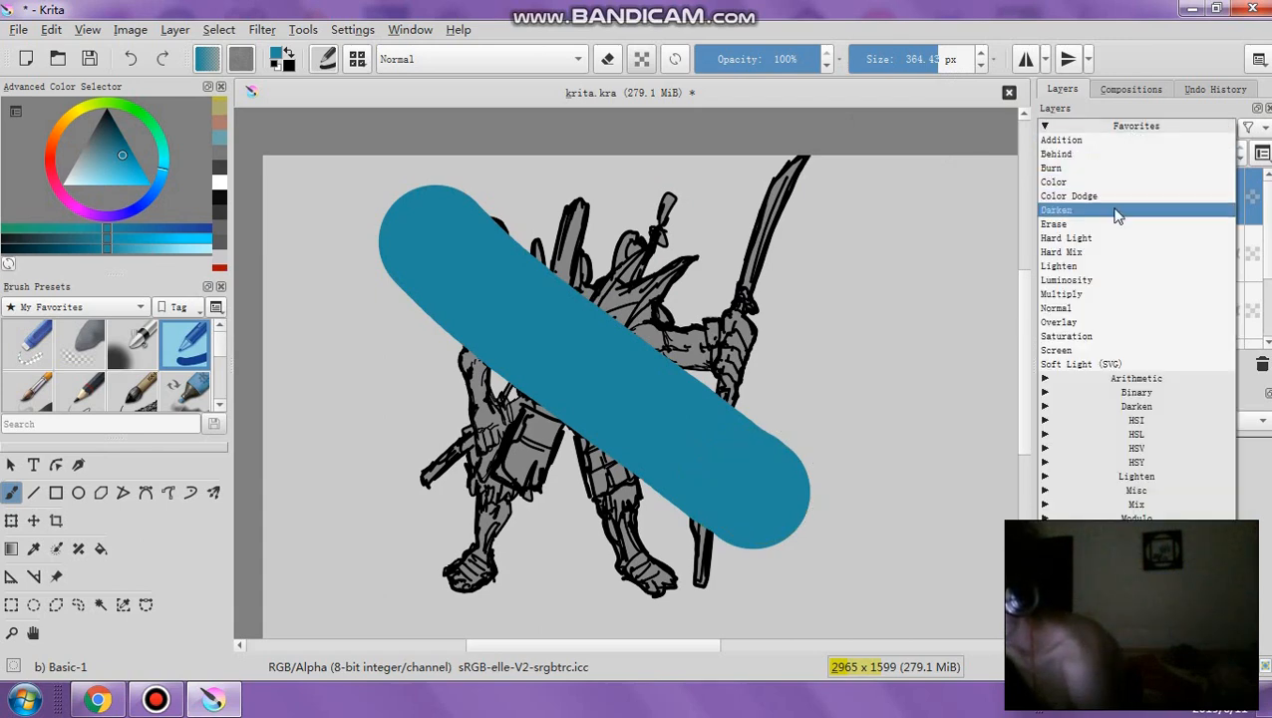
{"action": "left_click", "coordinate": [1106, 324]}
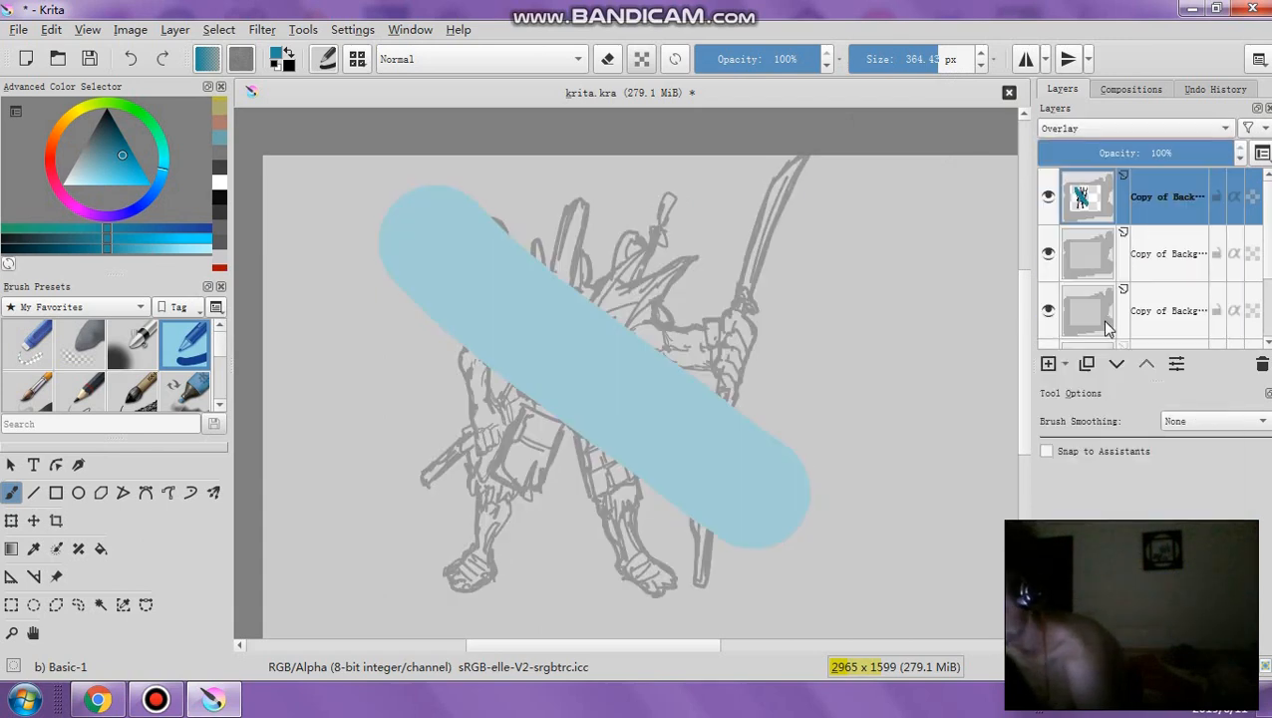
{"action": "left_click", "coordinate": [140, 59]}
{"action": "left_click", "coordinate": [140, 59]}
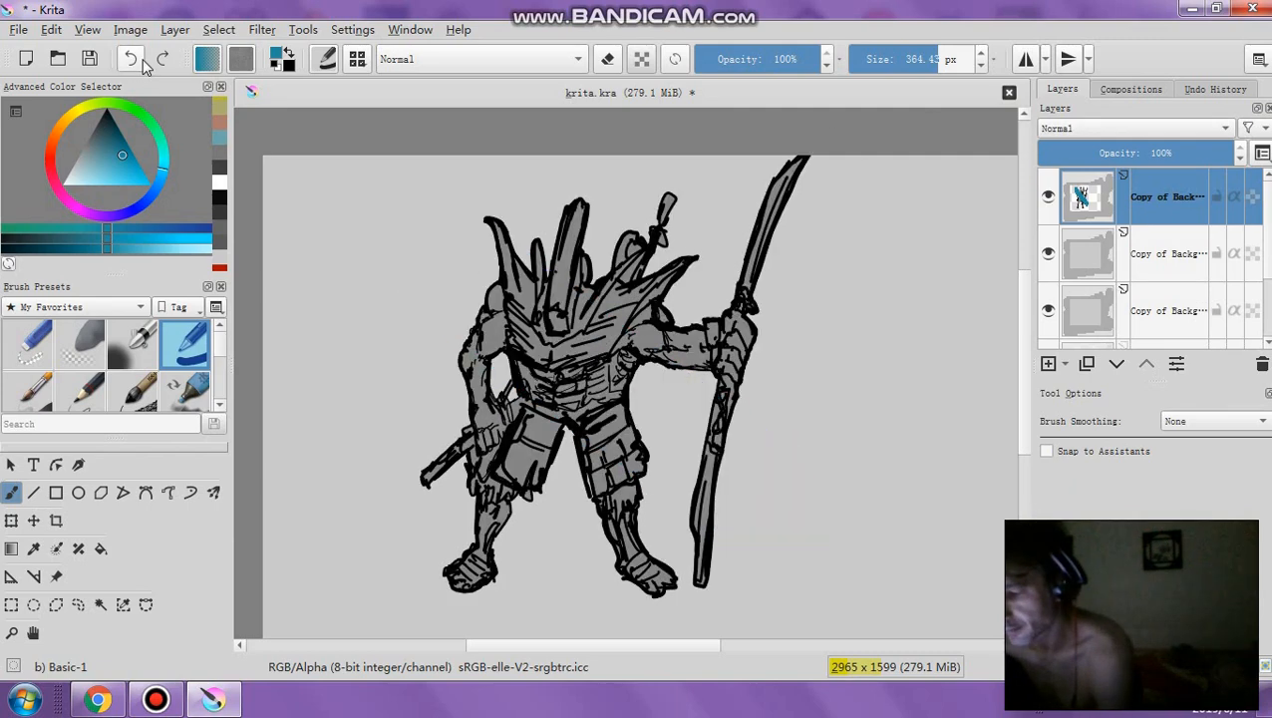
Add a new layer, paint a broad diagonal blue stroke across the character, and set the layer's blending mode to Overlay
{"action": "left_click", "coordinate": [1048, 363]}
{"action": "mouse_move", "coordinate": [369, 229]}
{"action": "left_mouse_down"}
{"action": "mouse_move", "coordinate": [460, 313]}
{"action": "mouse_move", "coordinate": [827, 499]}
{"action": "mouse_move", "coordinate": [838, 538]}
{"action": "left_mouse_up"}
{"action": "left_click", "coordinate": [1100, 130]}
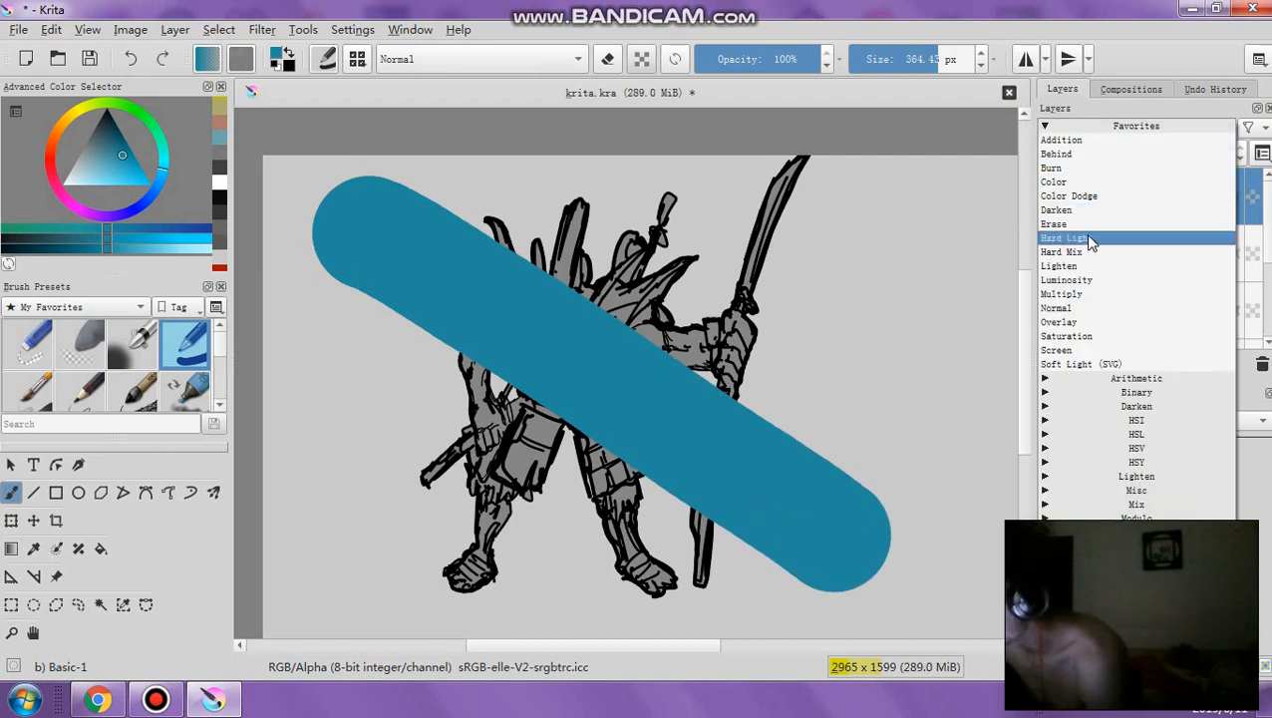
{"action": "left_click", "coordinate": [1086, 321]}
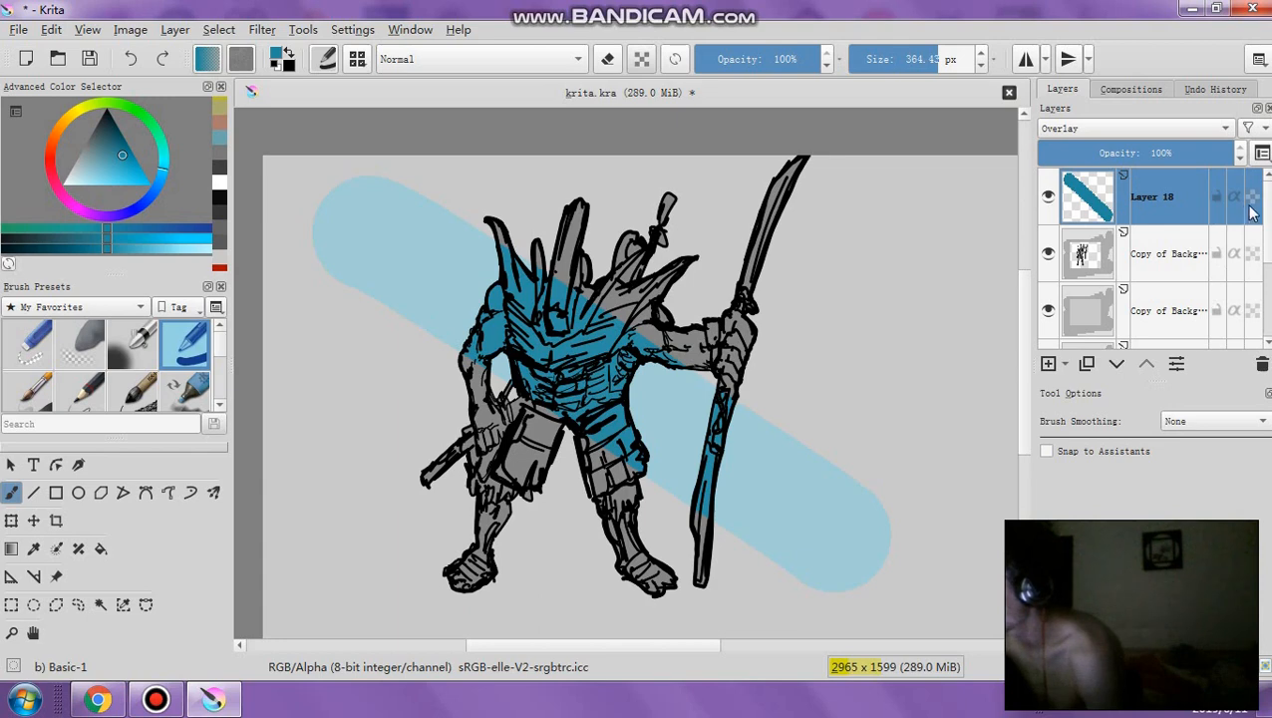
Delete the Overlay layer with the diagonal blue stroke
{"action": "left_click", "coordinate": [1198, 263]}
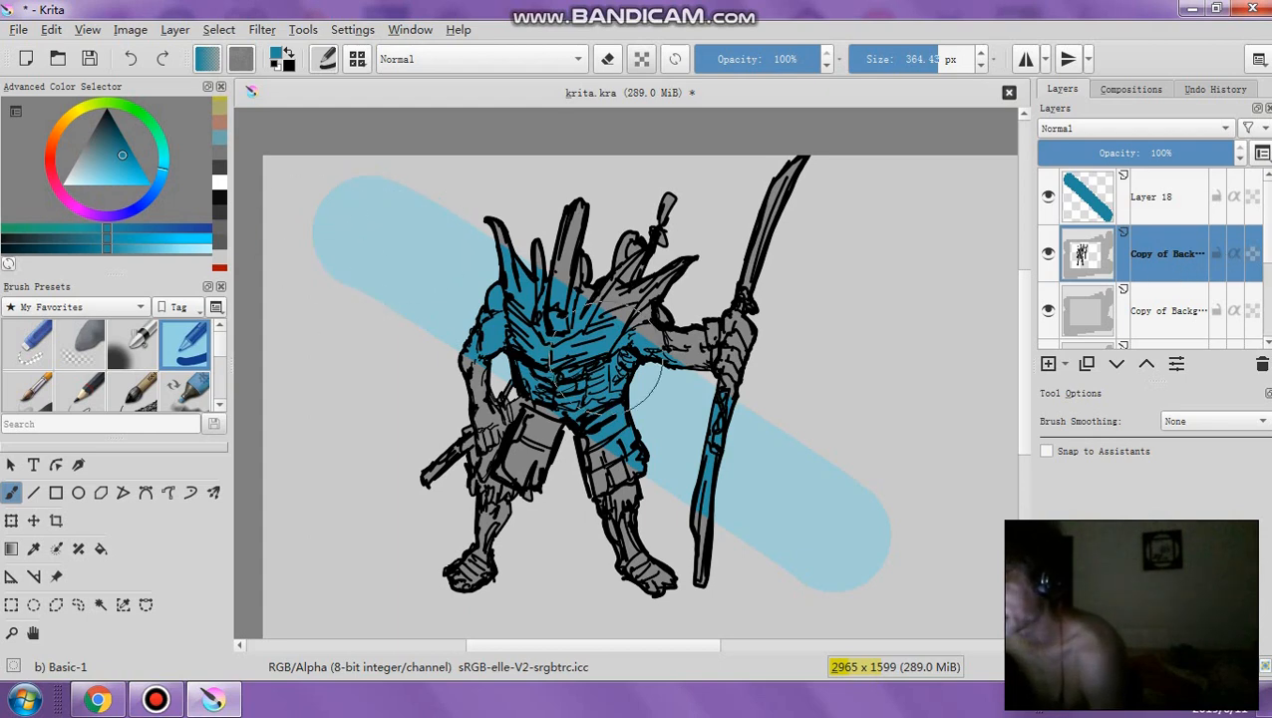
{"action": "left_click", "coordinate": [1217, 255]}
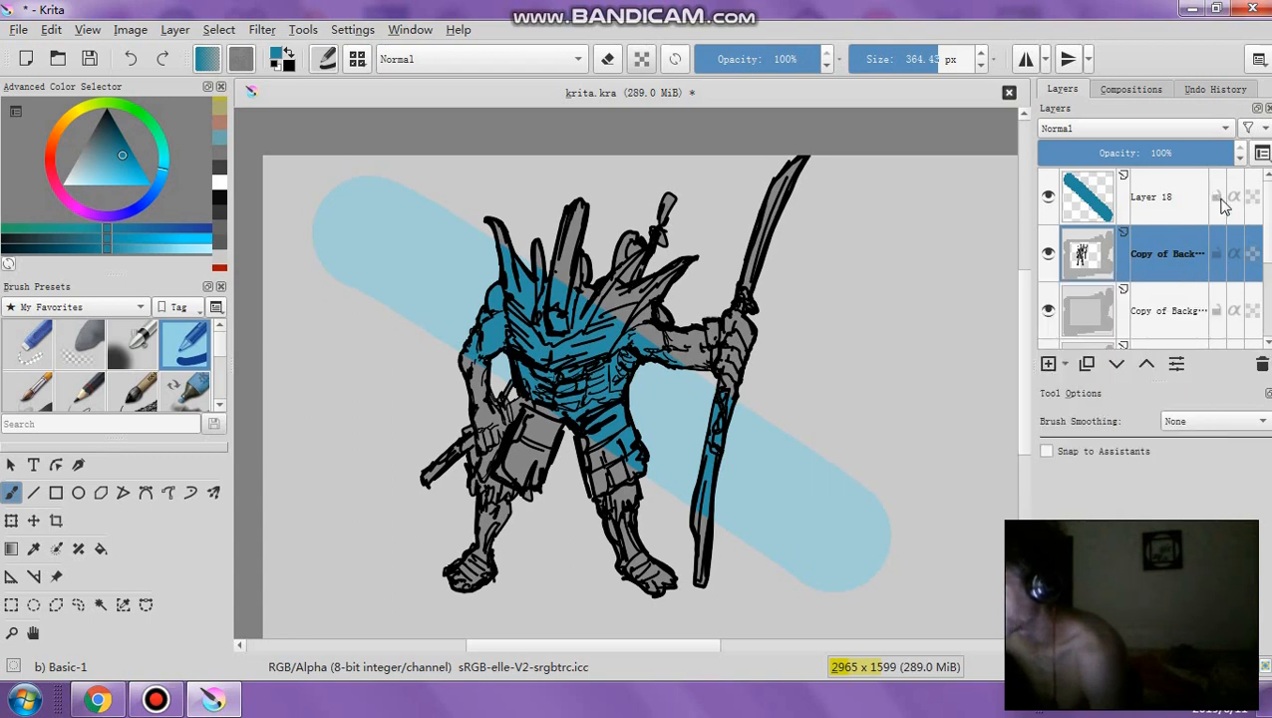
{"action": "left_click", "coordinate": [1151, 203]}
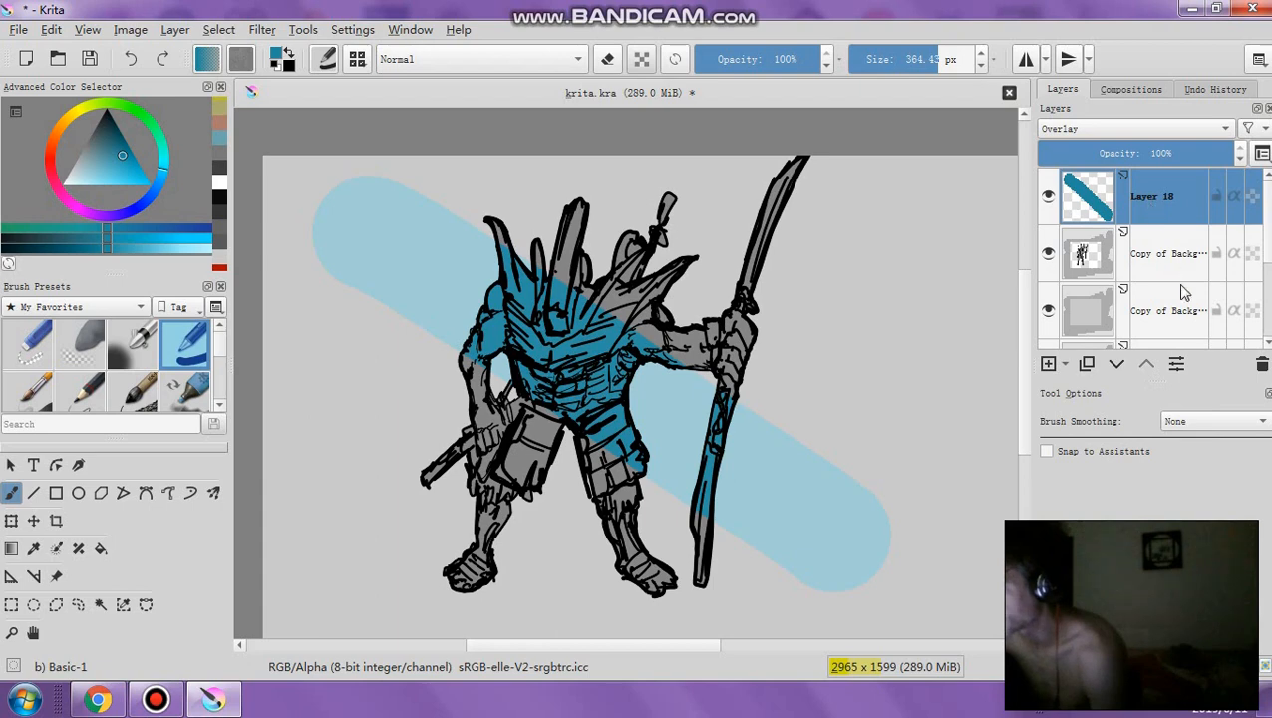
{"action": "left_click", "coordinate": [1261, 366]}
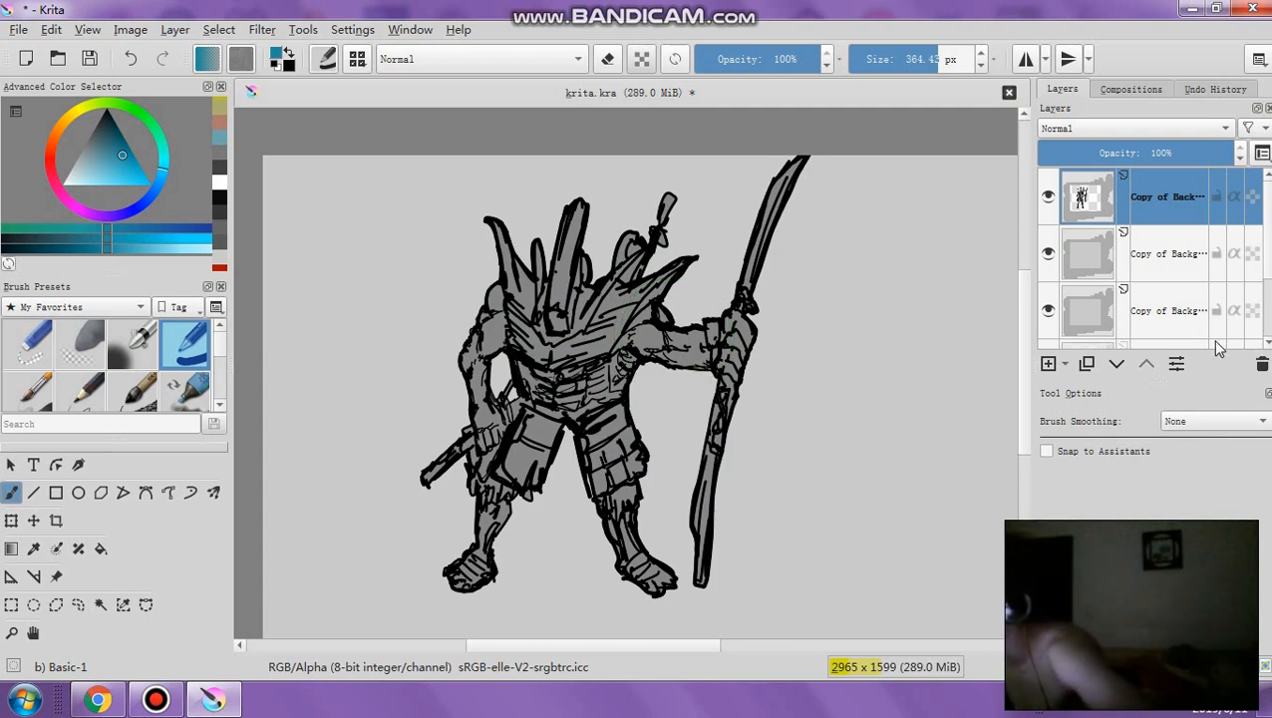
Add a new layer directly above the character layer and paint a large solid blue patch over the character's upper body
{"action": "left_click", "coordinate": [1159, 254]}
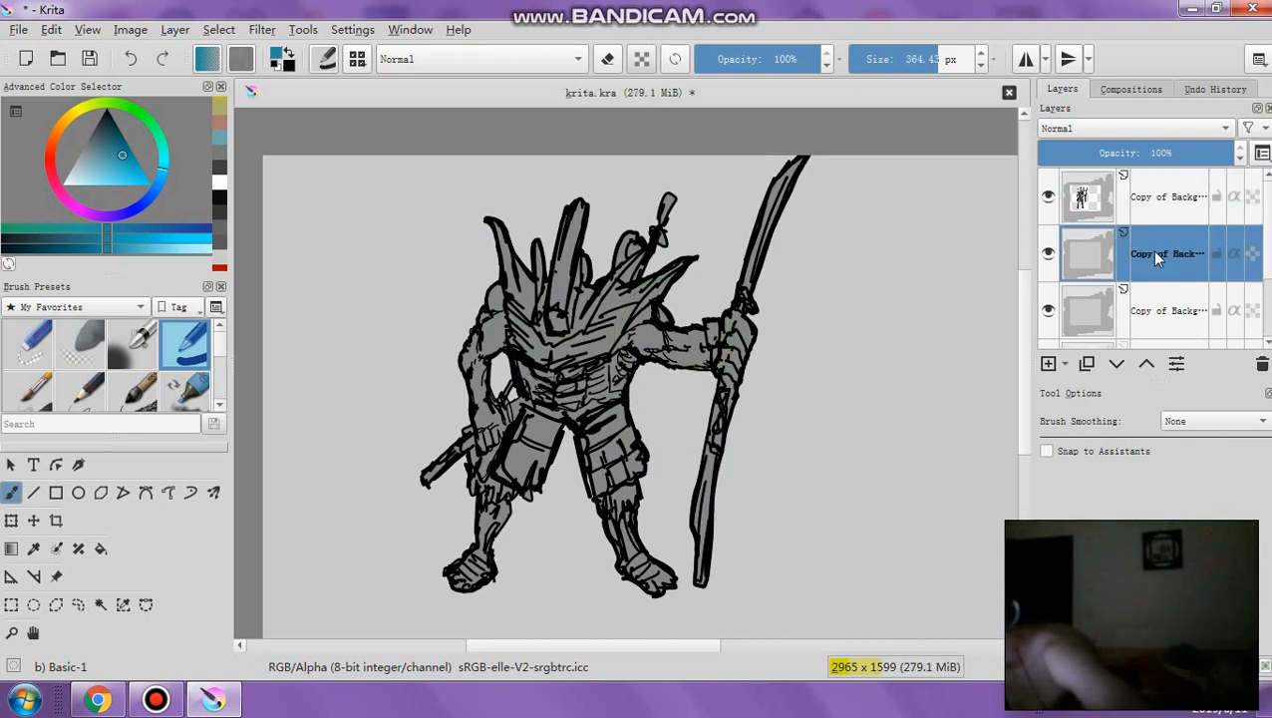
{"action": "left_click", "coordinate": [1146, 205]}
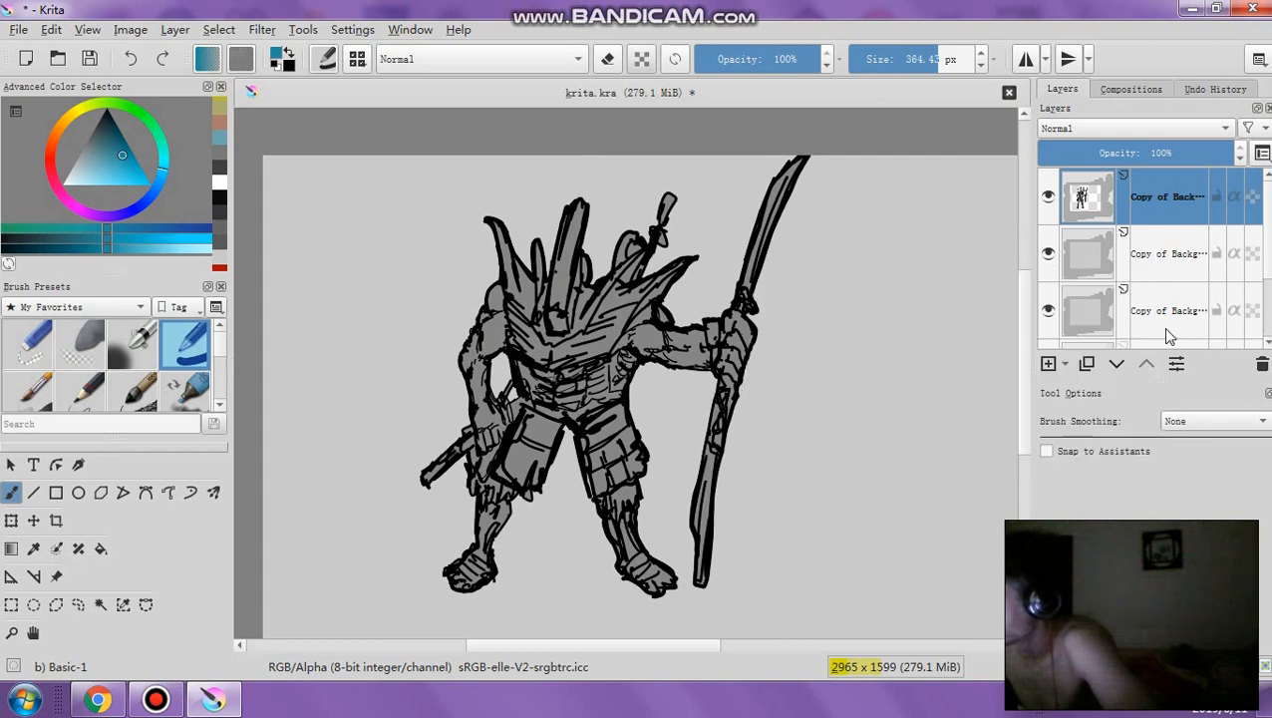
{"action": "key", "text": "Insert"}
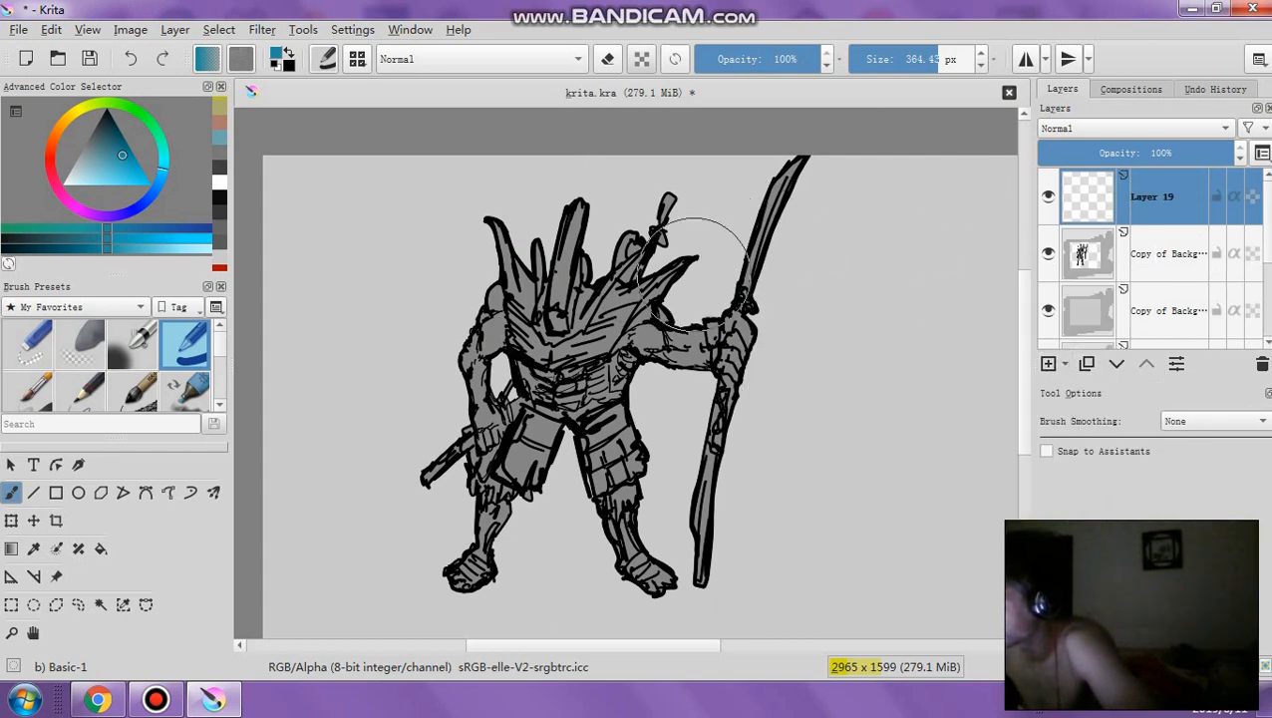
{"action": "left_click_drag", "start_coordinate": [518, 337], "coordinate": [568, 329]}
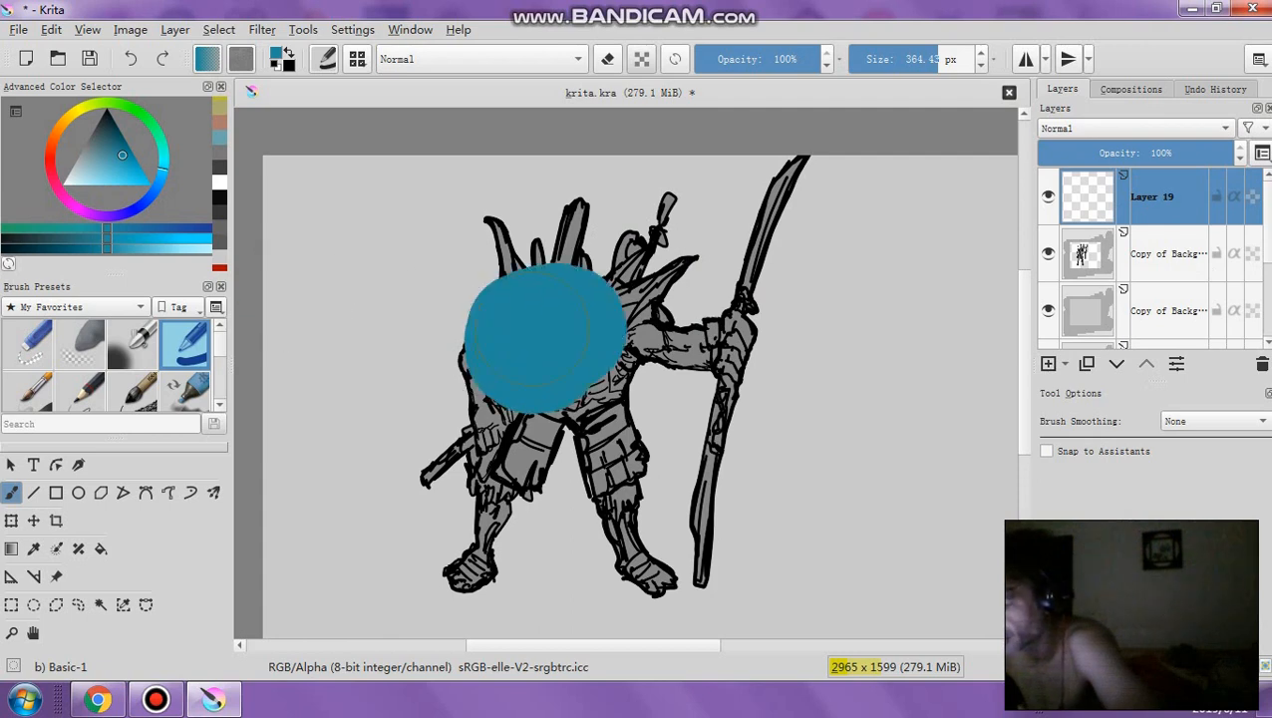
{"action": "left_click_drag", "start_coordinate": [455, 307], "coordinate": [568, 261]}
Try the layer lock, inherit alpha and alpha lock settings on the character layer, and turn them off again
{"action": "left_click", "coordinate": [1216, 253]}
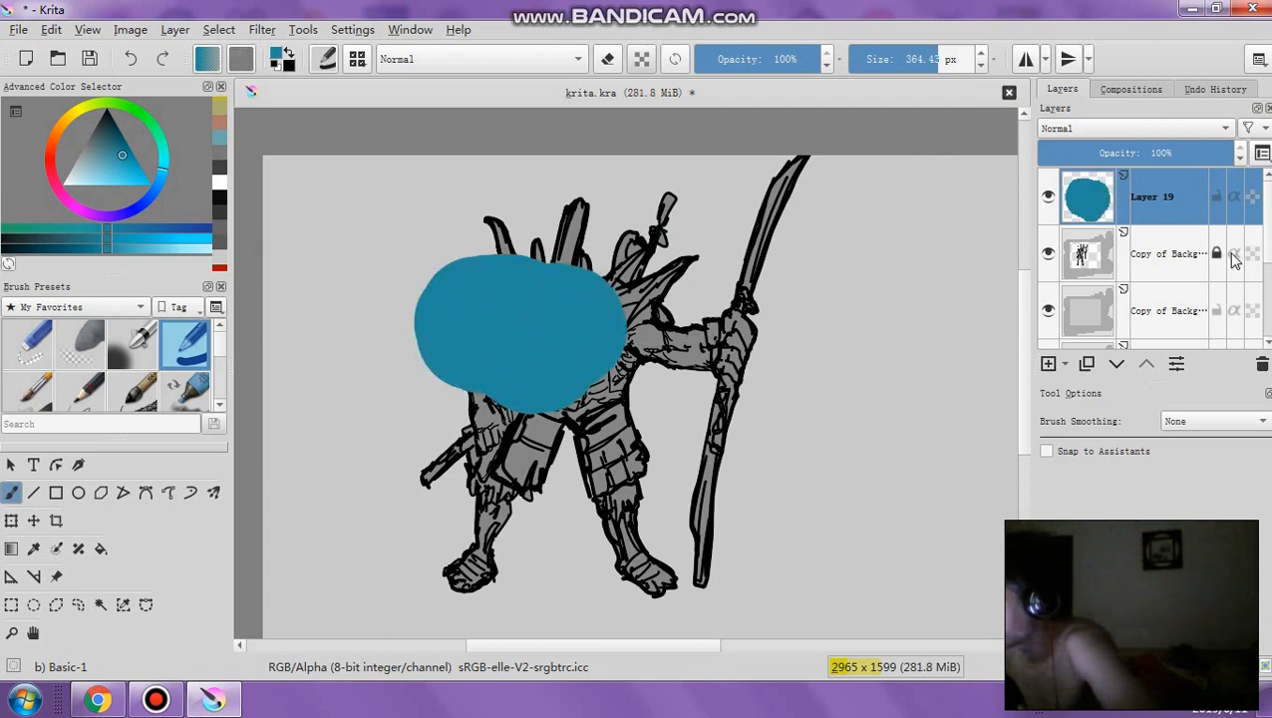
{"action": "left_click", "coordinate": [1234, 253]}
{"action": "left_click", "coordinate": [1253, 253]}
{"action": "left_click", "coordinate": [1235, 254]}
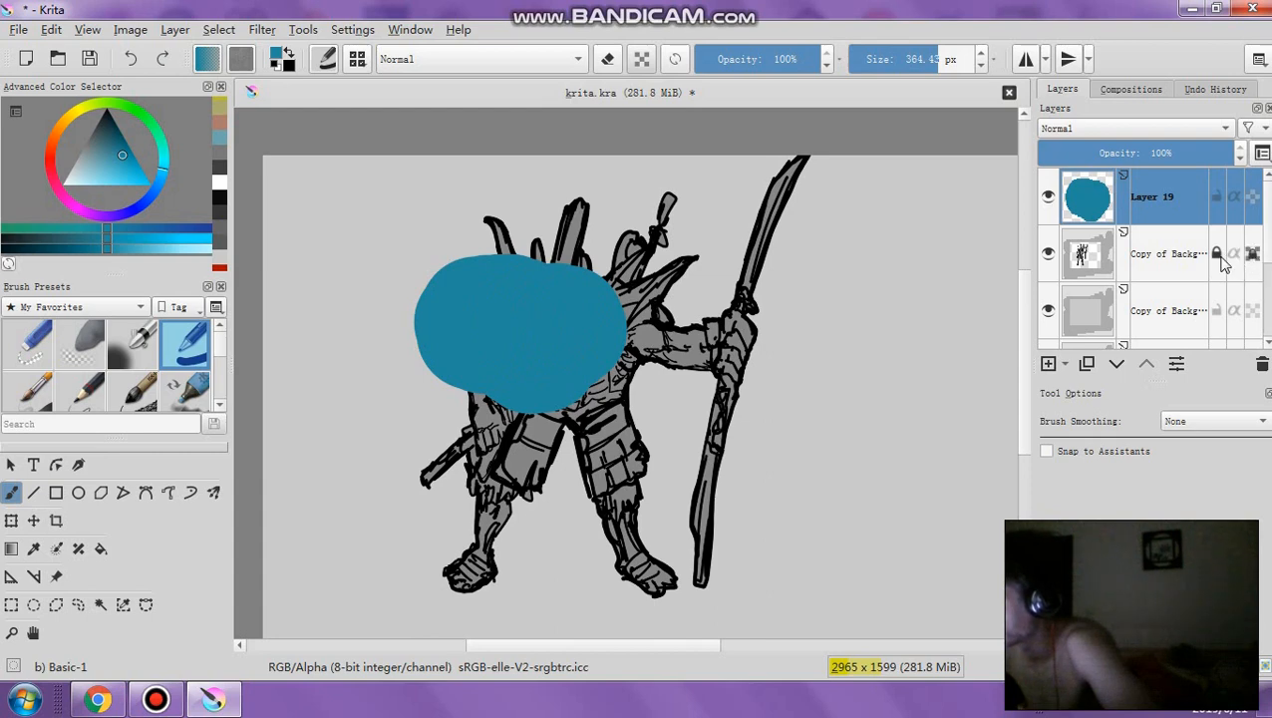
{"action": "left_click", "coordinate": [1216, 253]}
{"action": "left_click", "coordinate": [1253, 253]}
Try inherit alpha and alpha lock on the blue patch's layer, turning its layer lock on and off
{"action": "left_click", "coordinate": [1216, 197]}
{"action": "left_click", "coordinate": [1234, 197]}
{"action": "left_click", "coordinate": [1253, 196]}
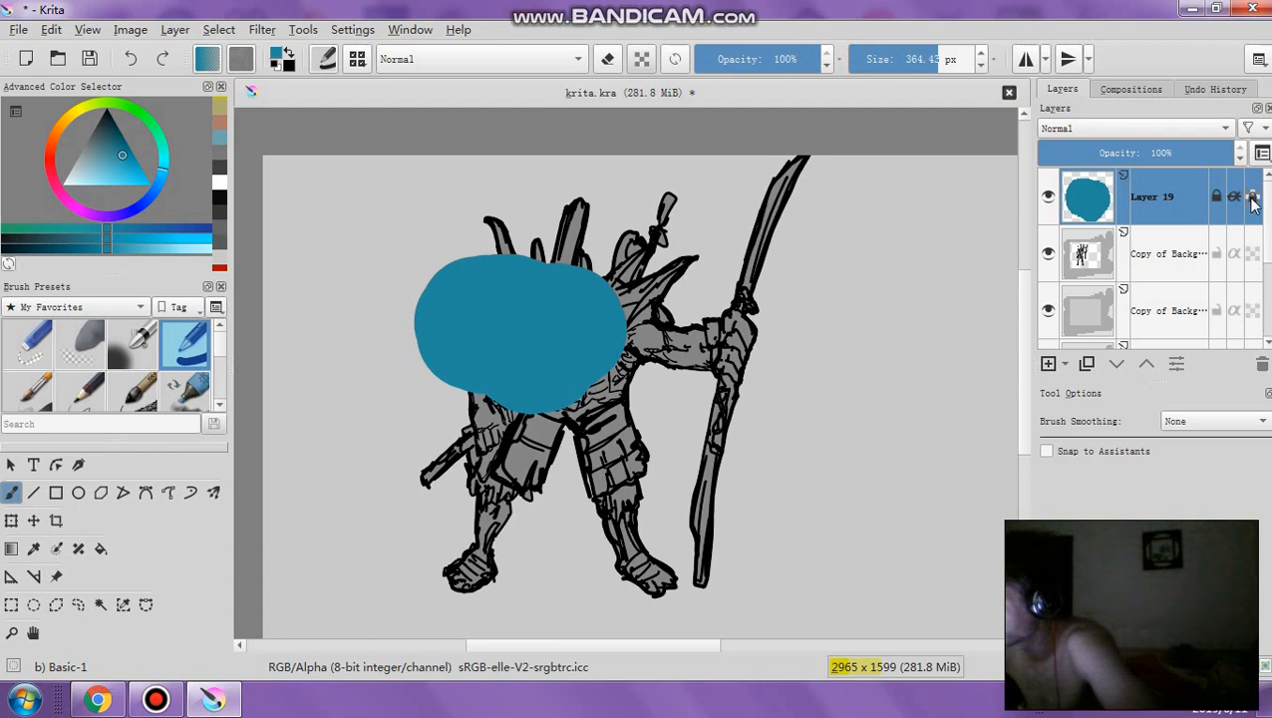
{"action": "left_click", "coordinate": [1217, 200]}
{"action": "mouse_move", "coordinate": [1238, 200]}
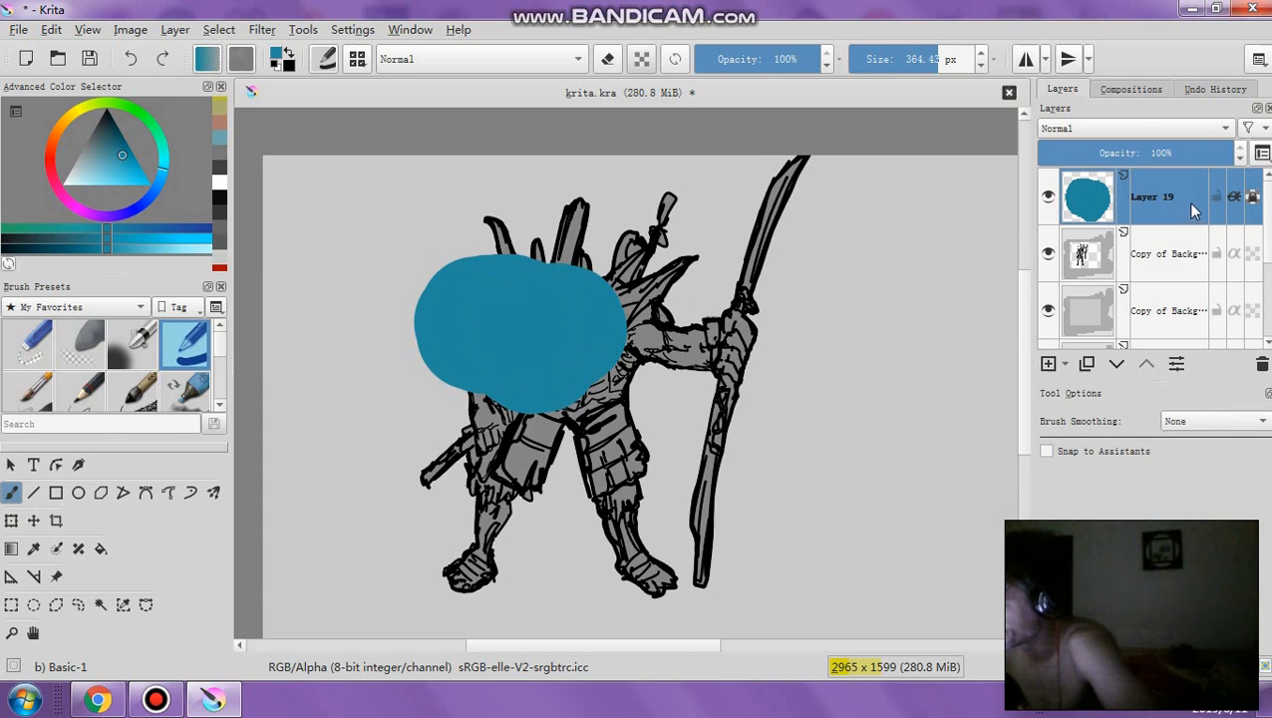
{"action": "mouse_move", "coordinate": [1192, 204]}
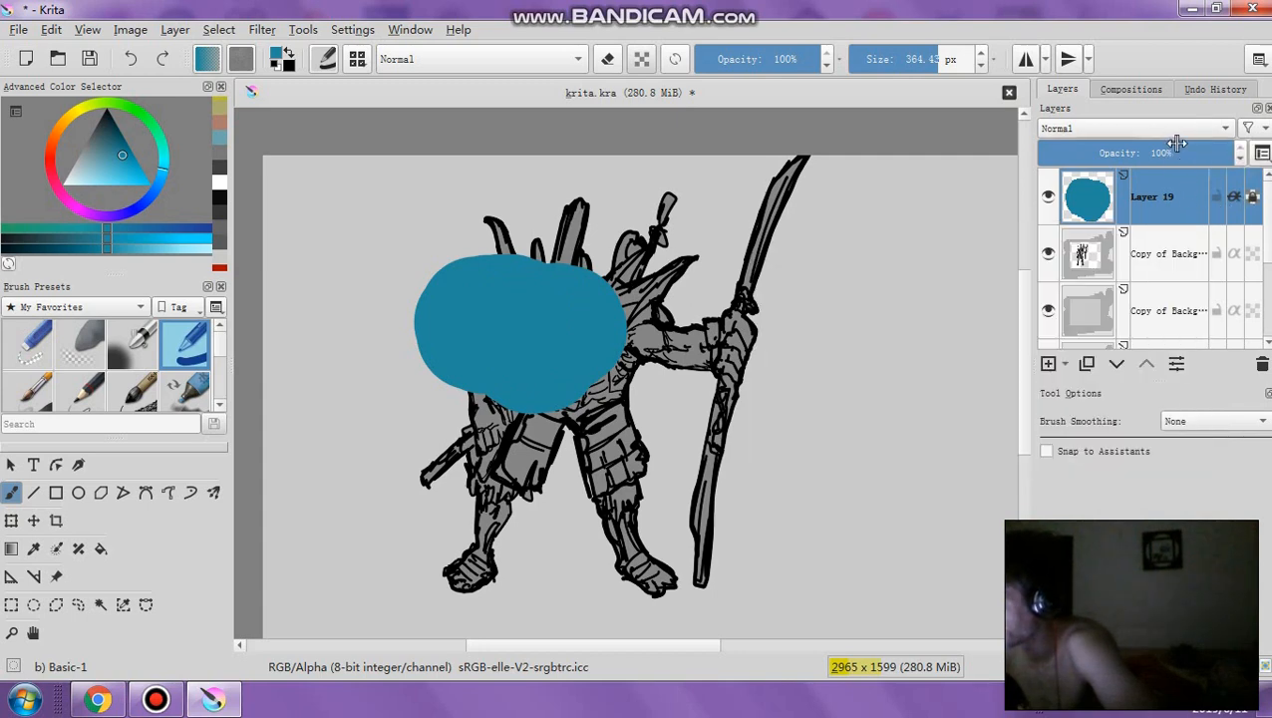
Test locking the character layer together with its alpha settings, and switch all of them back off
{"action": "left_click", "coordinate": [1217, 253]}
{"action": "left_click", "coordinate": [1251, 256]}
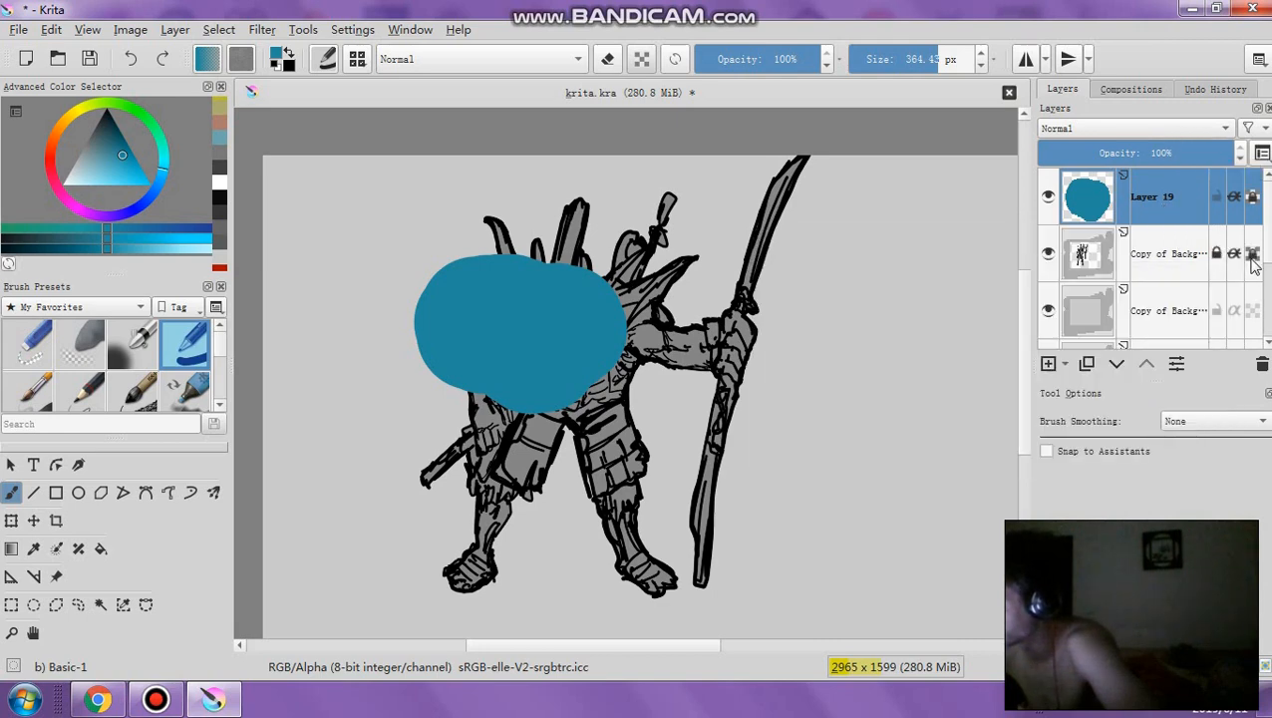
{"action": "left_click", "coordinate": [1216, 255]}
{"action": "left_click", "coordinate": [1234, 255]}
{"action": "left_click", "coordinate": [1252, 255]}
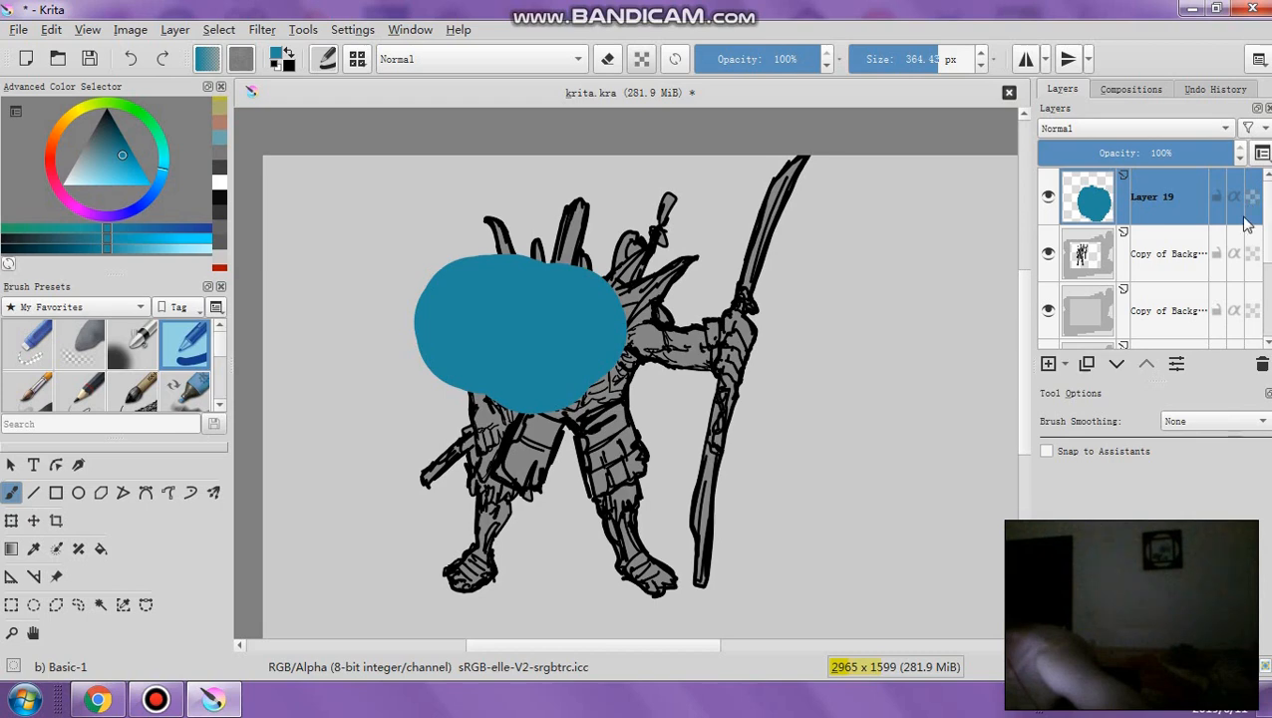
Delete the layer holding the blue patch and duplicate the character layer
{"action": "left_click", "coordinate": [1217, 254]}
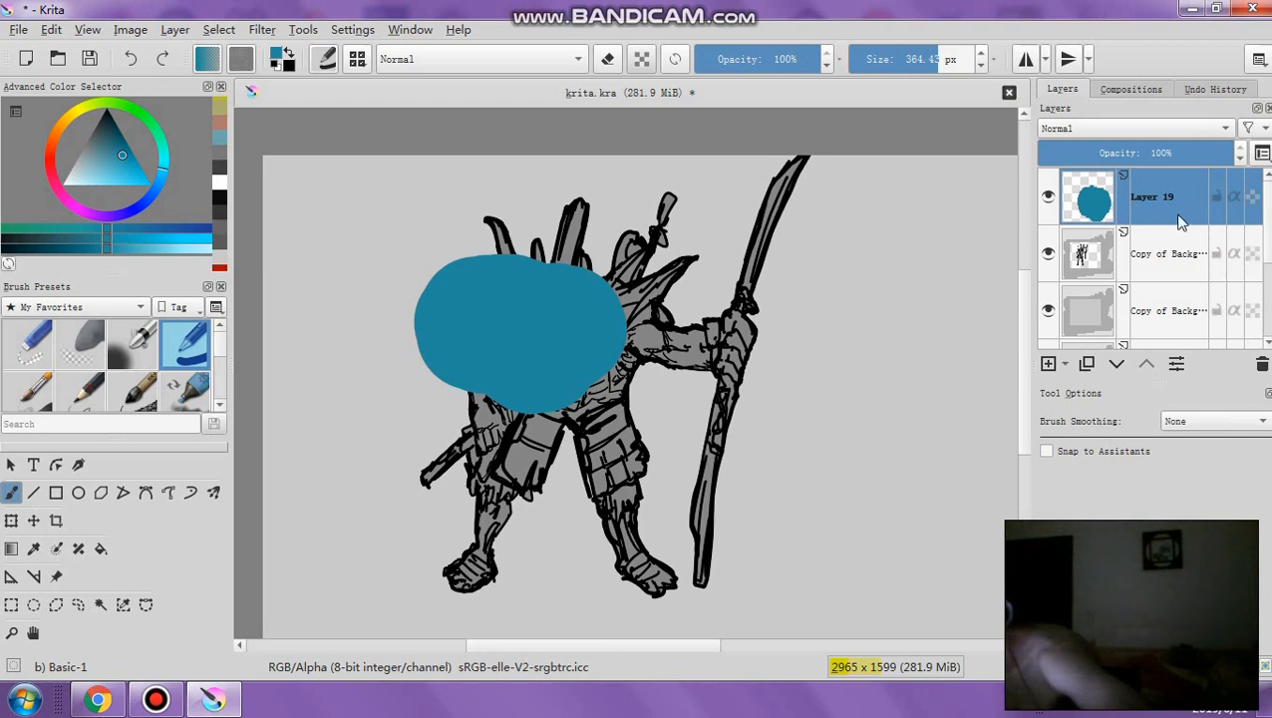
{"action": "left_click", "coordinate": [1262, 364]}
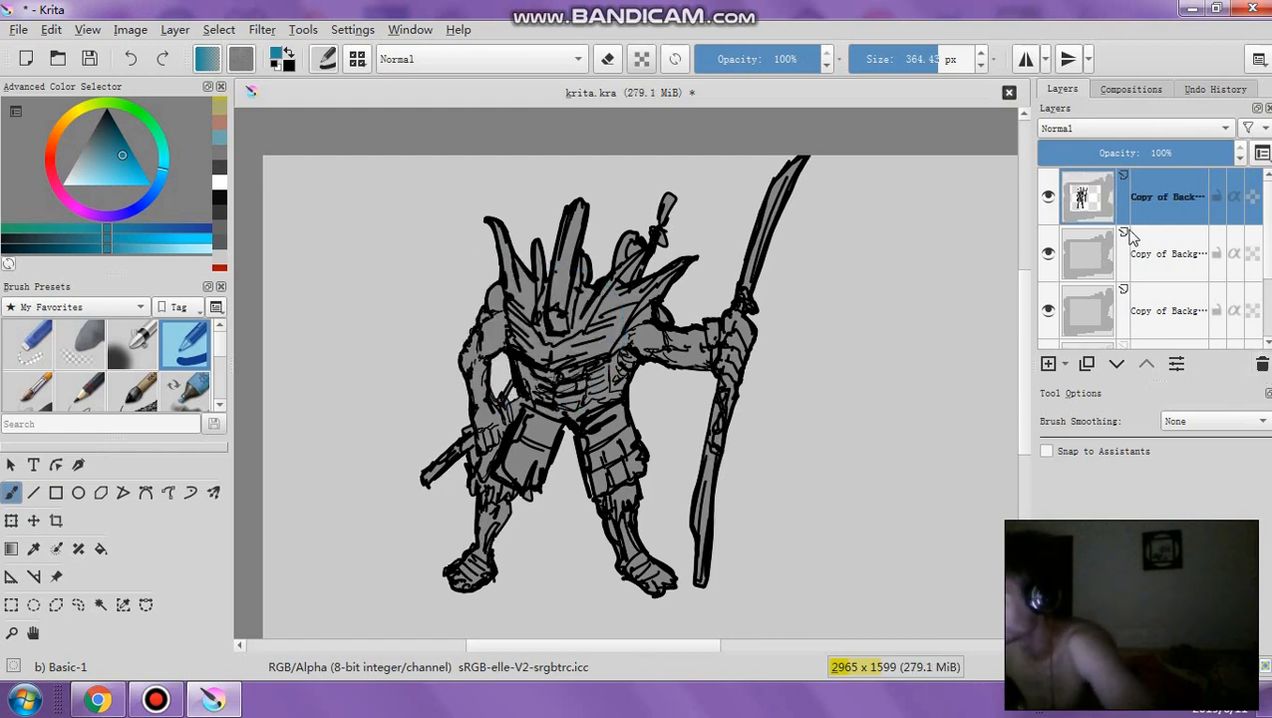
{"action": "left_click", "coordinate": [1087, 365]}
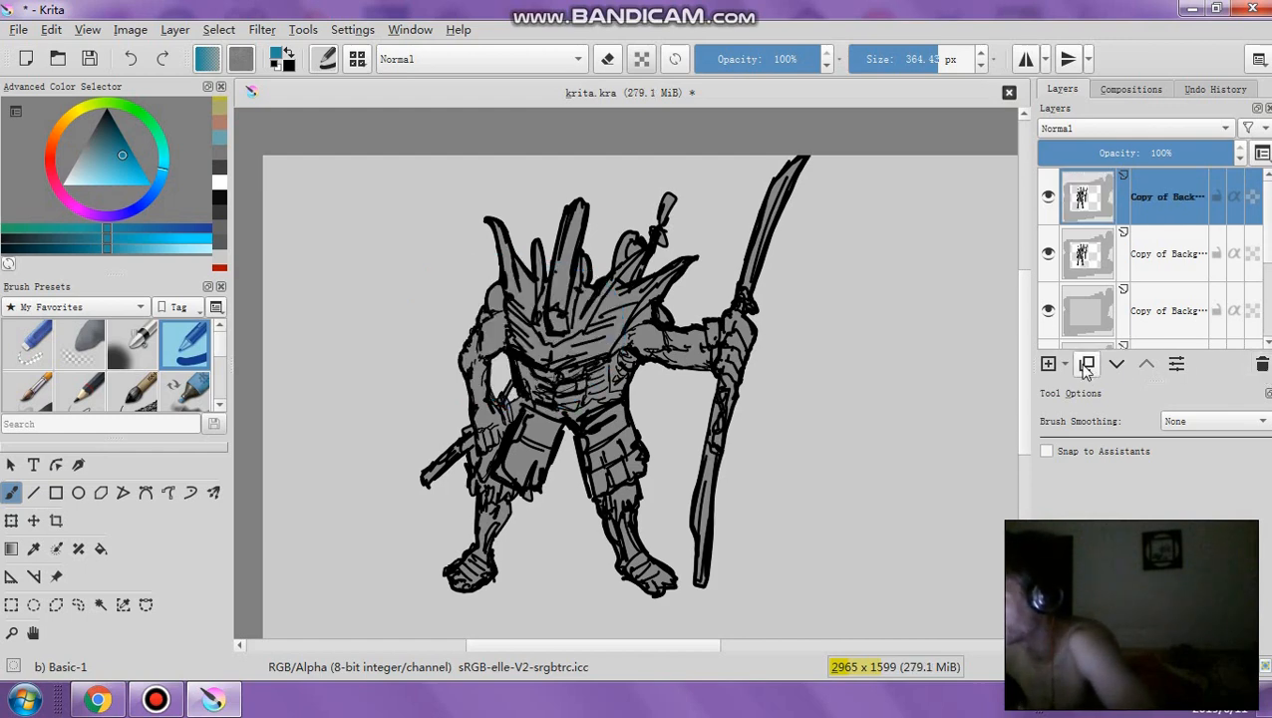
Darken the duplicated character layer with the Levels filter, setting the output white level to 114
{"action": "left_click", "coordinate": [267, 31]}
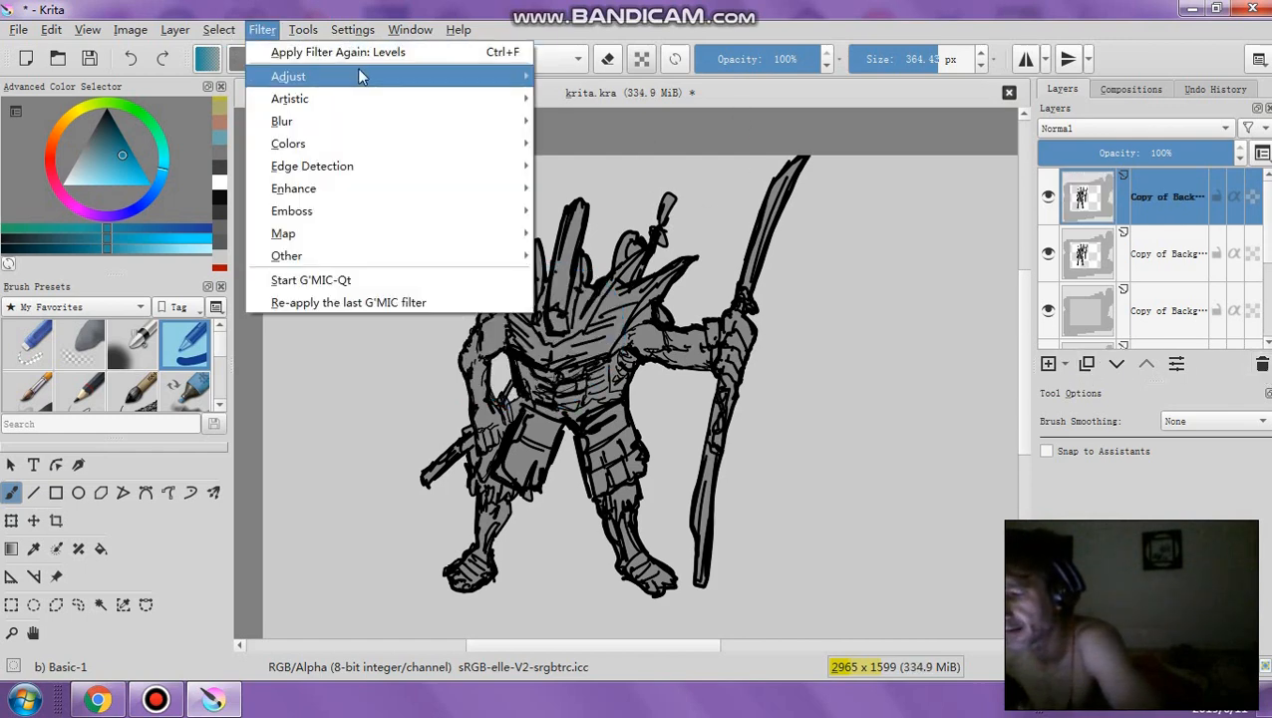
{"action": "mouse_move", "coordinate": [361, 77]}
{"action": "left_click", "coordinate": [566, 280]}
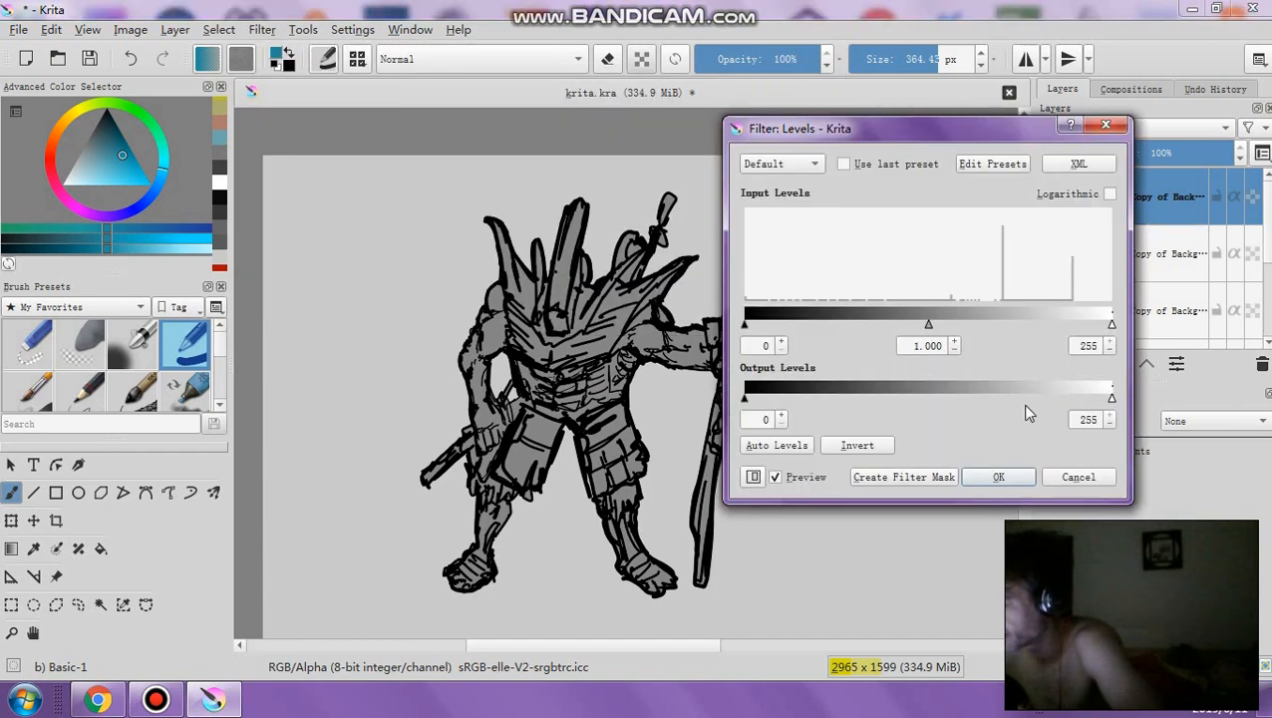
{"action": "left_click_drag", "start_coordinate": [1111, 398], "coordinate": [907, 395]}
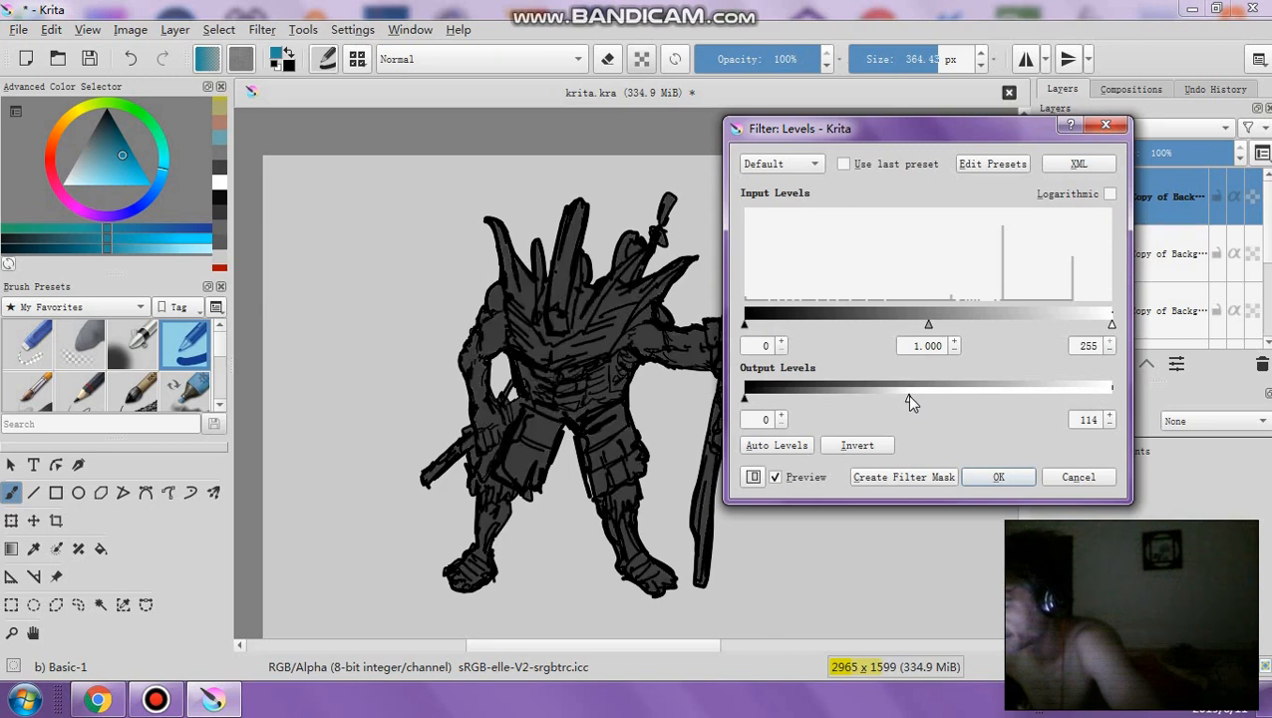
{"action": "left_click", "coordinate": [992, 479]}
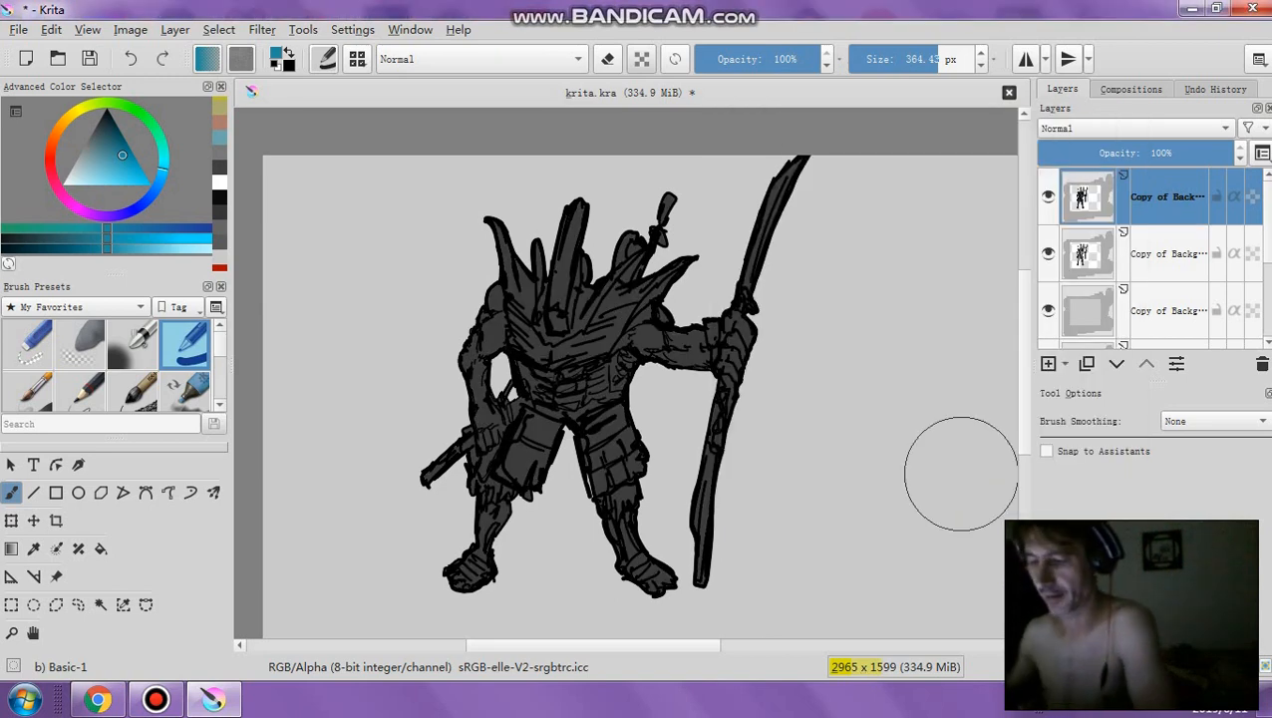
With a 16.71 px brush in eraser mode, erase the dark tone over the warrior's spikes, chest armour and torso
{"action": "left_click", "coordinate": [609, 58]}
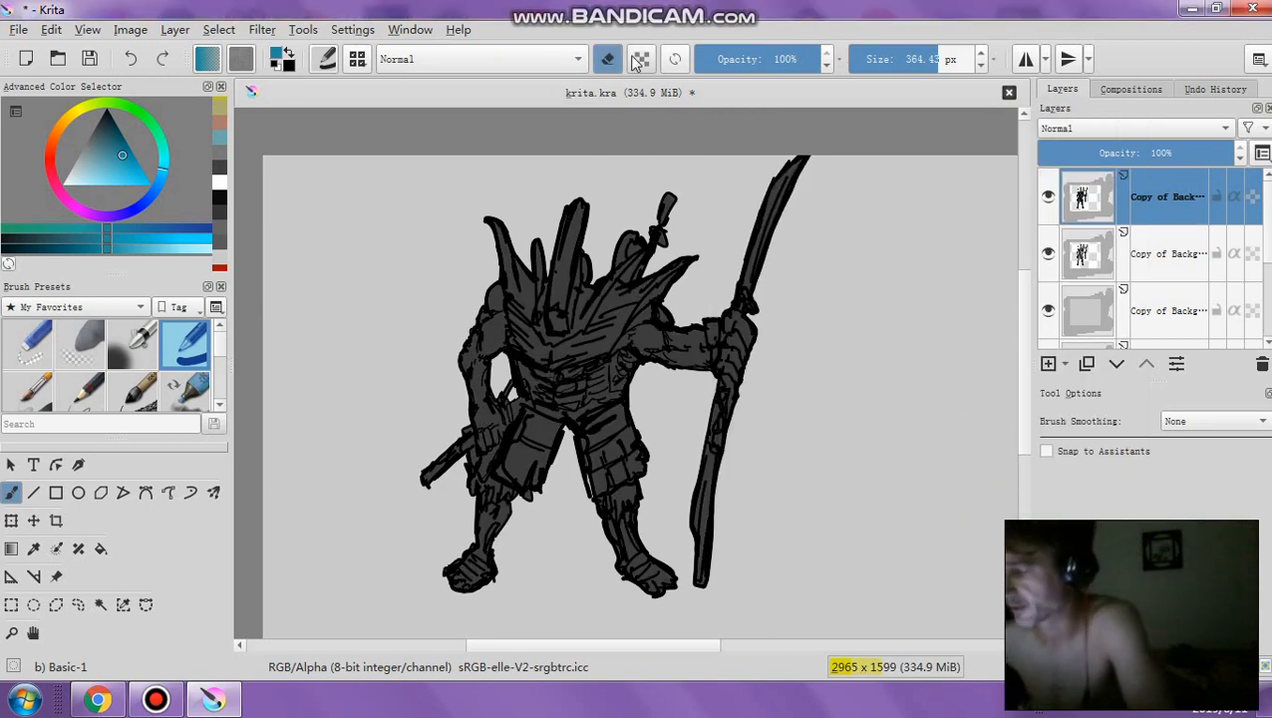
{"action": "left_click_drag", "start_coordinate": [945, 59], "coordinate": [855, 58]}
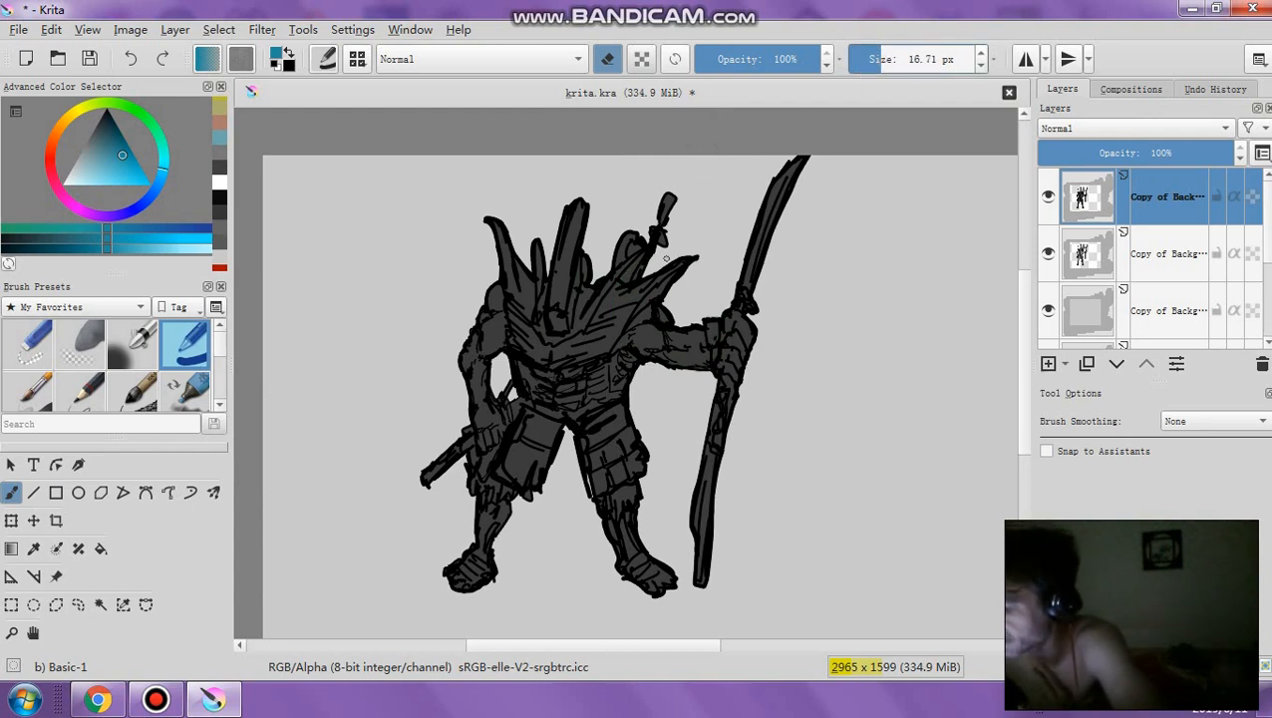
{"action": "left_click_drag", "start_coordinate": [552, 307], "coordinate": [574, 204]}
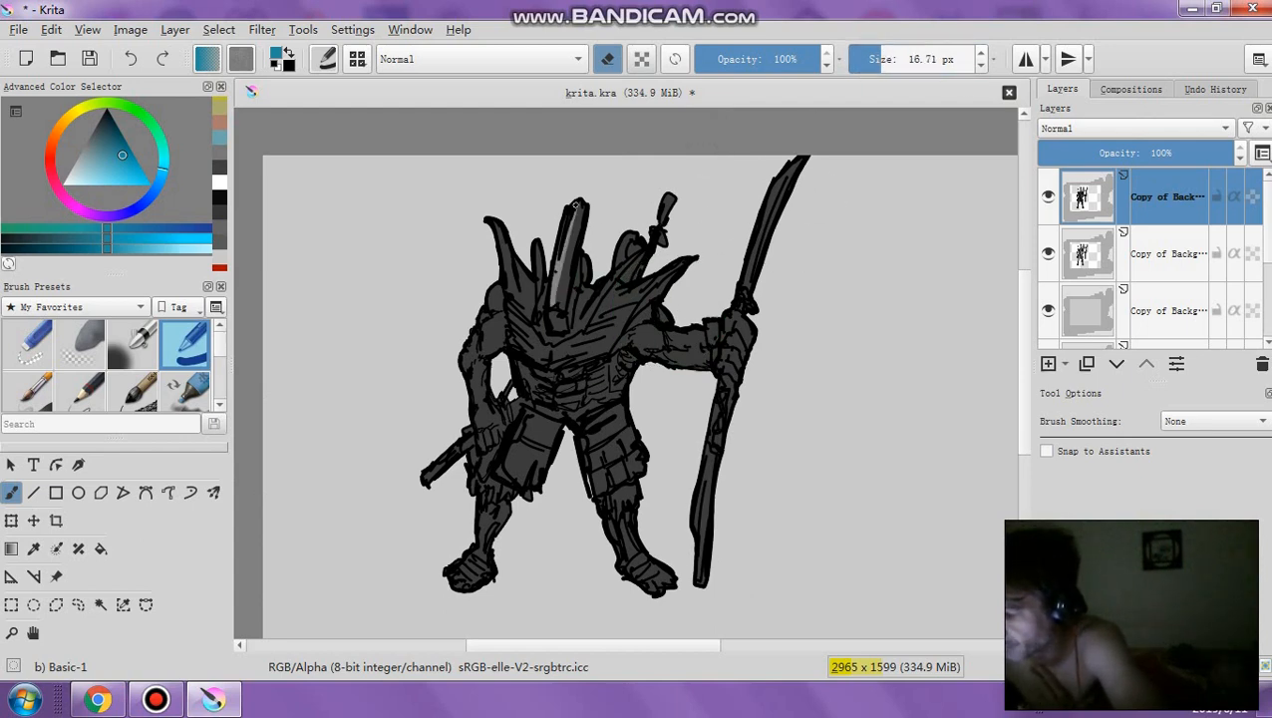
{"action": "left_click_drag", "start_coordinate": [558, 291], "coordinate": [577, 205]}
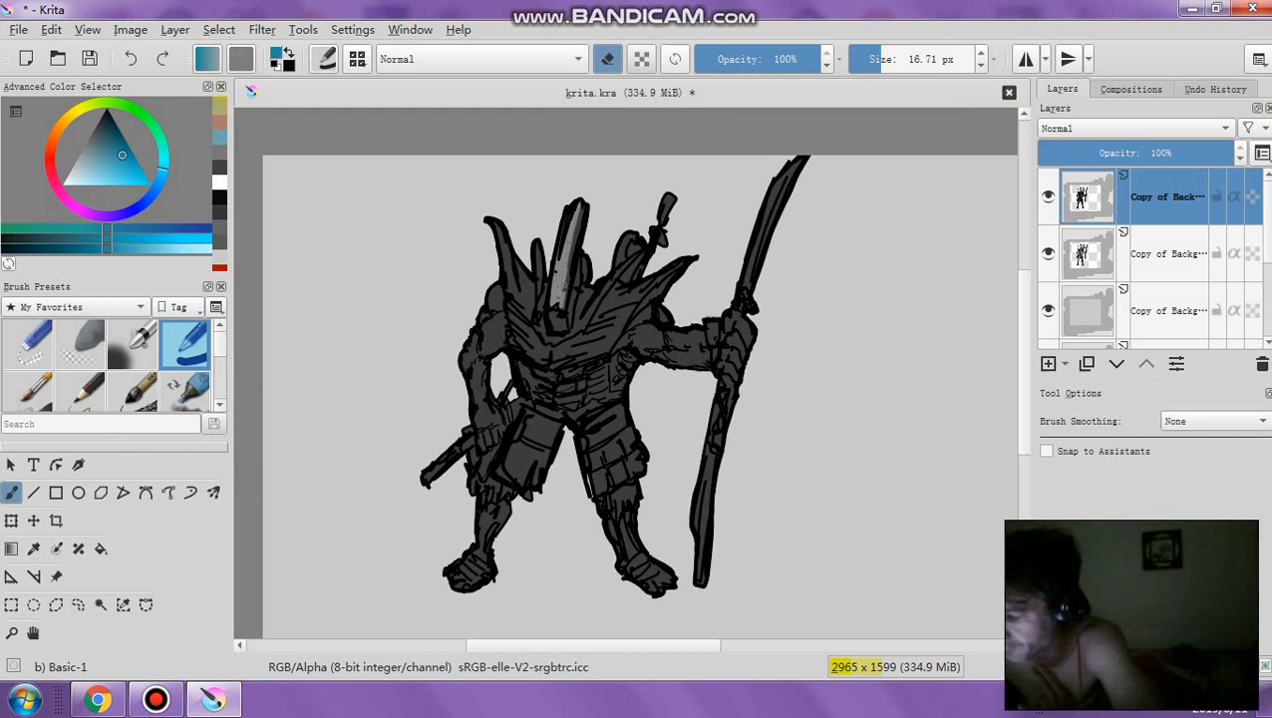
{"action": "left_click_drag", "start_coordinate": [562, 304], "coordinate": [583, 207]}
{"action": "mouse_move", "coordinate": [572, 267]}
{"action": "left_mouse_down"}
{"action": "mouse_move", "coordinate": [571, 321]}
{"action": "mouse_move", "coordinate": [580, 271]}
{"action": "mouse_move", "coordinate": [568, 323]}
{"action": "mouse_move", "coordinate": [544, 264]}
{"action": "mouse_move", "coordinate": [530, 307]}
{"action": "mouse_move", "coordinate": [495, 219]}
{"action": "mouse_move", "coordinate": [521, 287]}
{"action": "mouse_move", "coordinate": [510, 322]}
{"action": "mouse_move", "coordinate": [529, 322]}
{"action": "mouse_move", "coordinate": [518, 341]}
{"action": "mouse_move", "coordinate": [536, 359]}
{"action": "mouse_move", "coordinate": [604, 346]}
{"action": "mouse_move", "coordinate": [590, 331]}
{"action": "mouse_move", "coordinate": [624, 302]}
{"action": "left_mouse_up"}
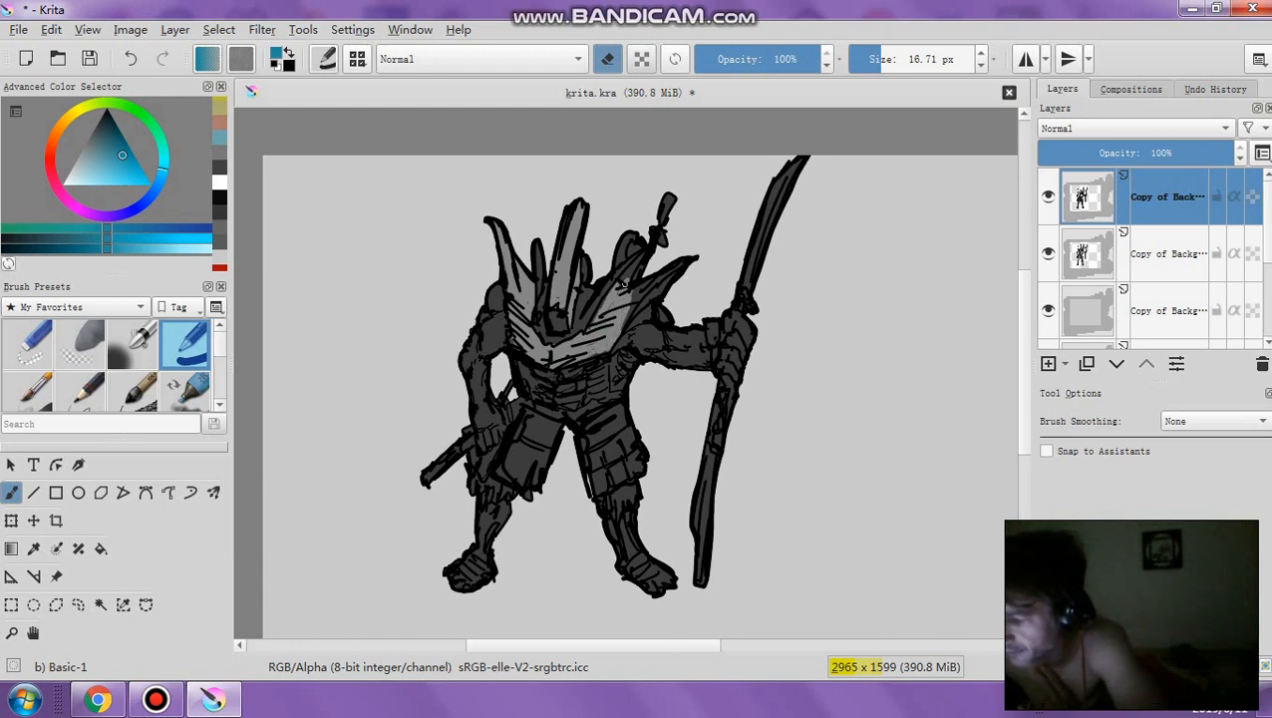
{"action": "mouse_move", "coordinate": [647, 275]}
{"action": "left_mouse_down"}
{"action": "mouse_move", "coordinate": [635, 291]}
{"action": "mouse_move", "coordinate": [660, 277]}
{"action": "mouse_move", "coordinate": [658, 291]}
{"action": "mouse_move", "coordinate": [670, 271]}
{"action": "left_mouse_up"}
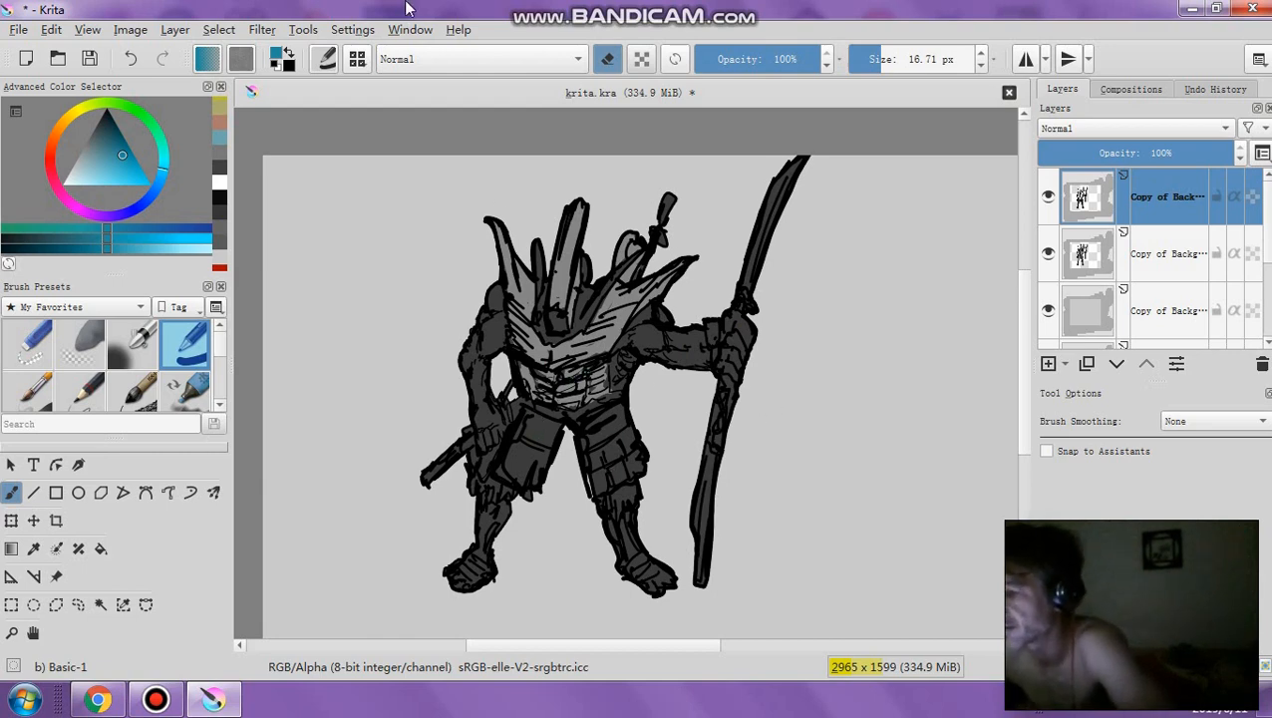
Erase the dark tone over the waist and thigh armour, and undo the stroke made on the scabbard
{"action": "mouse_move", "coordinate": [561, 8]}
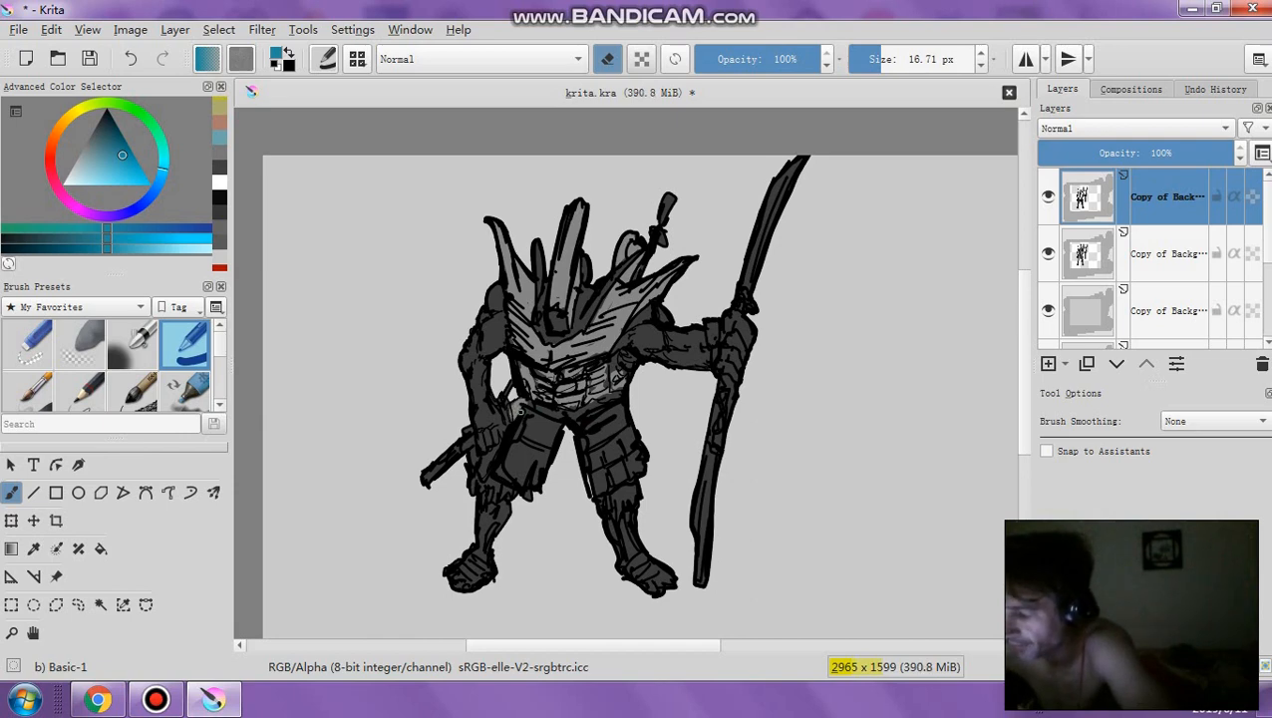
{"action": "mouse_move", "coordinate": [519, 410]}
{"action": "left_mouse_down"}
{"action": "mouse_move", "coordinate": [551, 422]}
{"action": "mouse_move", "coordinate": [506, 458]}
{"action": "mouse_move", "coordinate": [474, 457]}
{"action": "mouse_move", "coordinate": [539, 448]}
{"action": "left_mouse_up"}
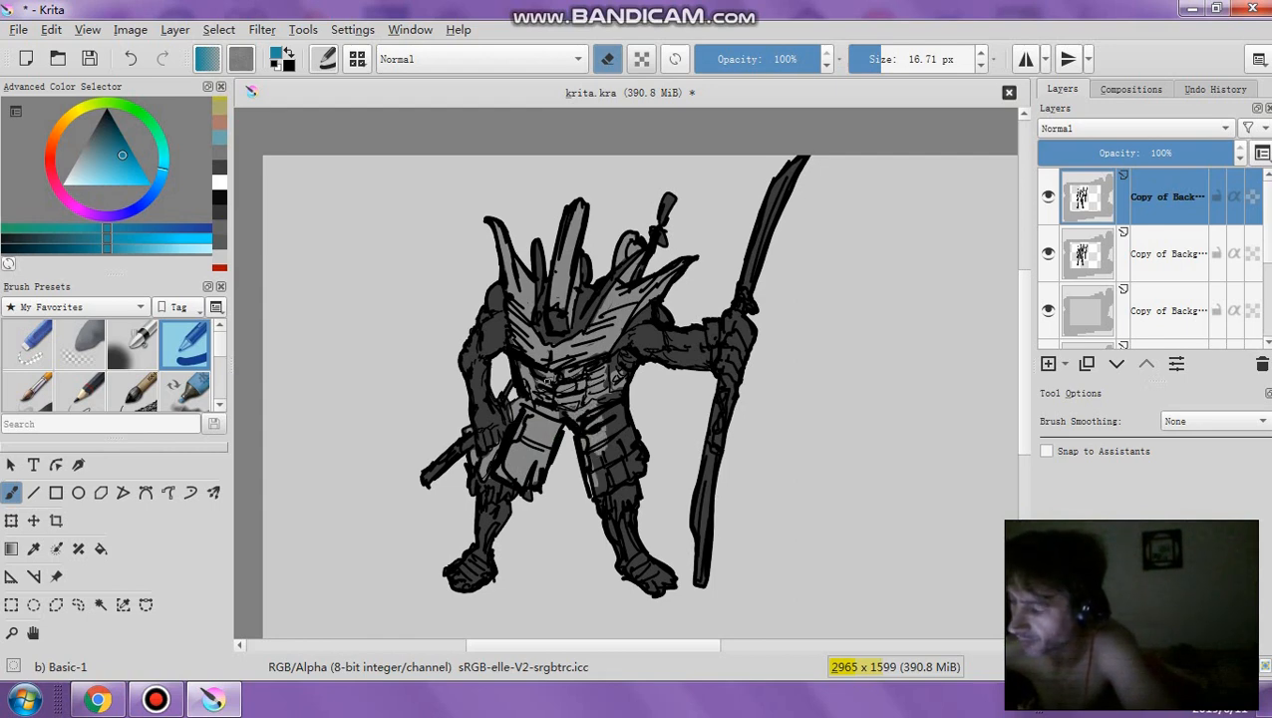
{"action": "mouse_move", "coordinate": [546, 377]}
{"action": "left_mouse_down"}
{"action": "mouse_move", "coordinate": [610, 418]}
{"action": "mouse_move", "coordinate": [602, 397]}
{"action": "mouse_move", "coordinate": [618, 393]}
{"action": "mouse_move", "coordinate": [622, 445]}
{"action": "mouse_move", "coordinate": [591, 481]}
{"action": "left_mouse_up"}
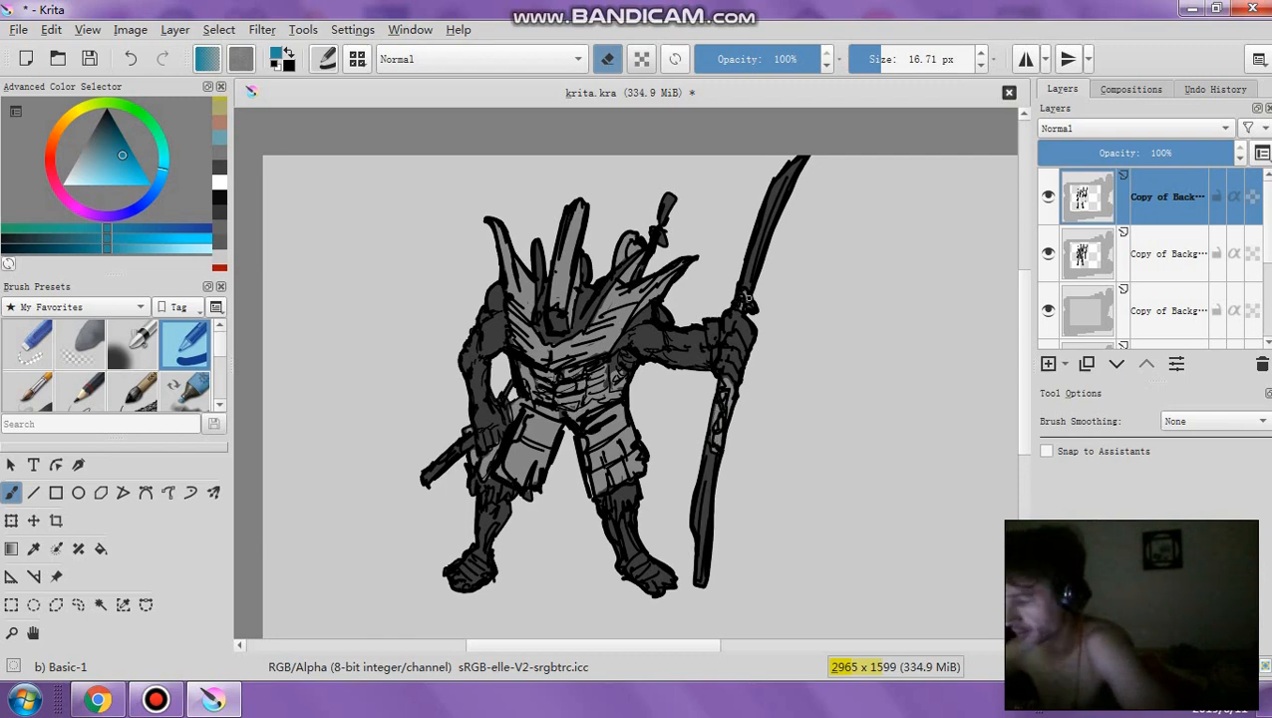
{"action": "left_click_drag", "start_coordinate": [468, 444], "coordinate": [429, 477]}
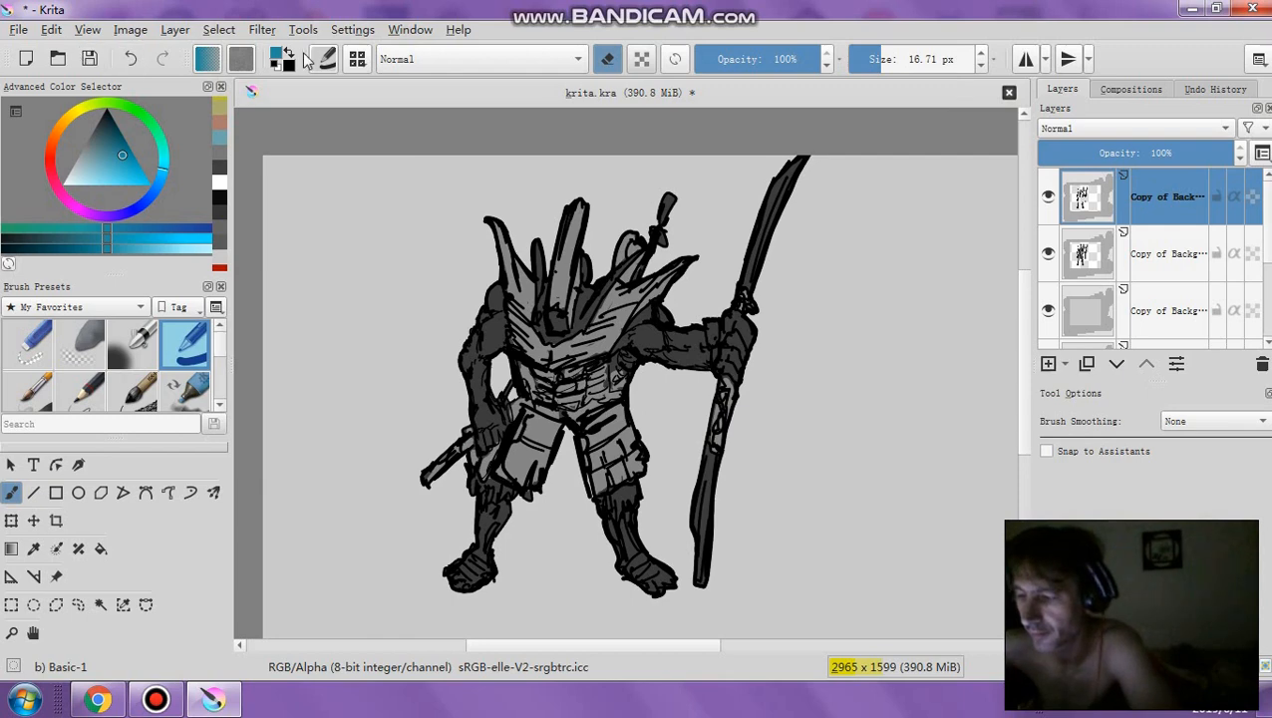
{"action": "left_click", "coordinate": [140, 57]}
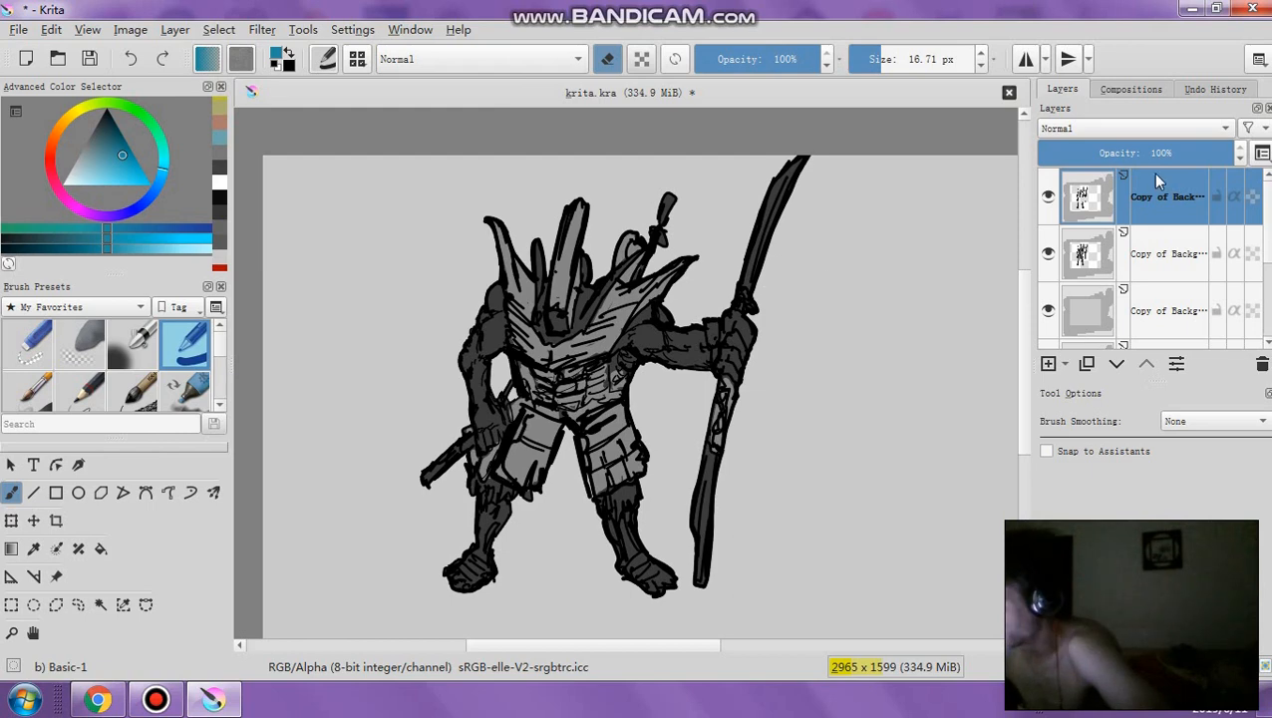
Merge the partly erased layer with the character layer below it and duplicate the merged layer
{"action": "right_click", "coordinate": [1169, 201]}
{"action": "left_click", "coordinate": [1107, 396]}
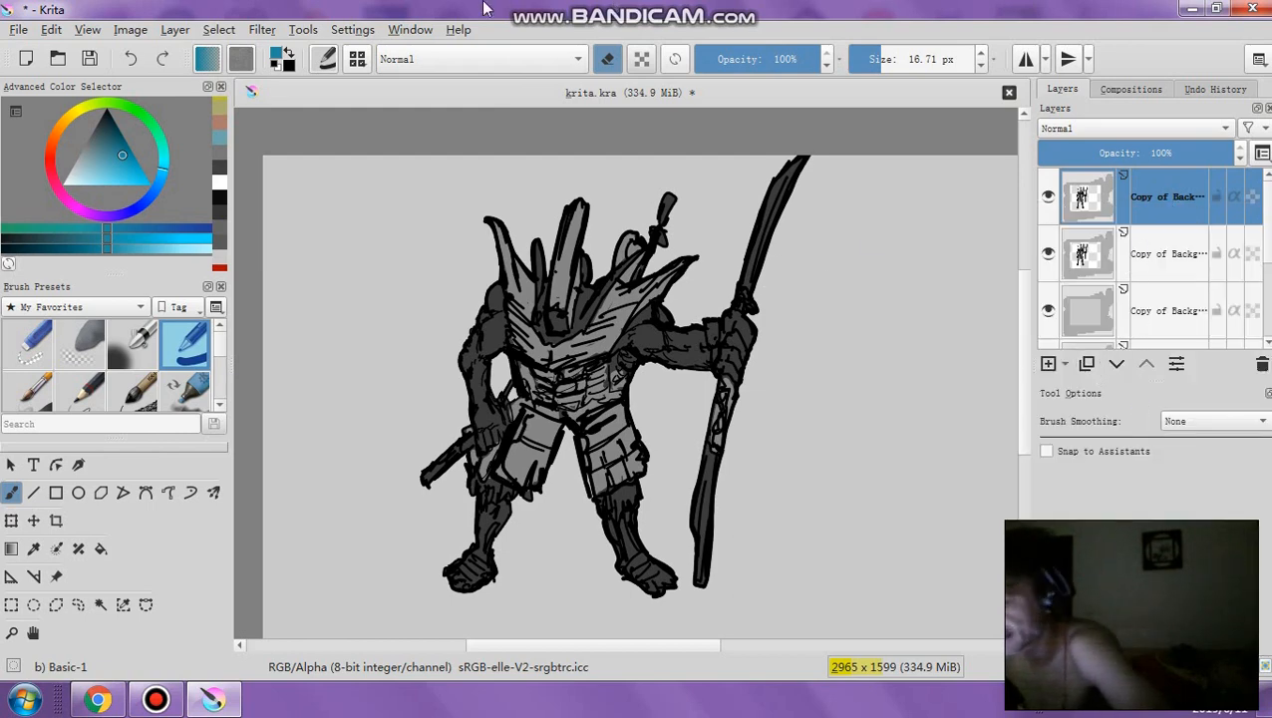
Brighten the top character layer with the Levels filter, setting the input white level to 112
{"action": "left_click", "coordinate": [263, 31]}
{"action": "mouse_move", "coordinate": [424, 80]}
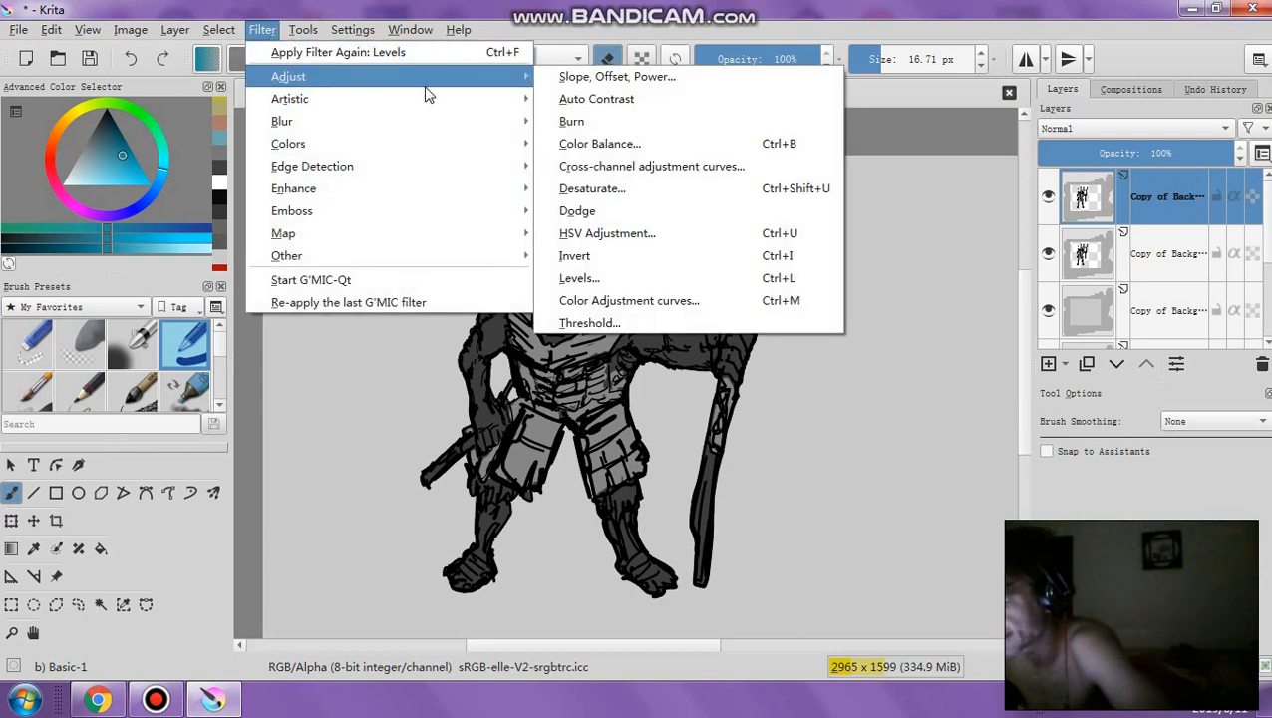
{"action": "left_click", "coordinate": [609, 275]}
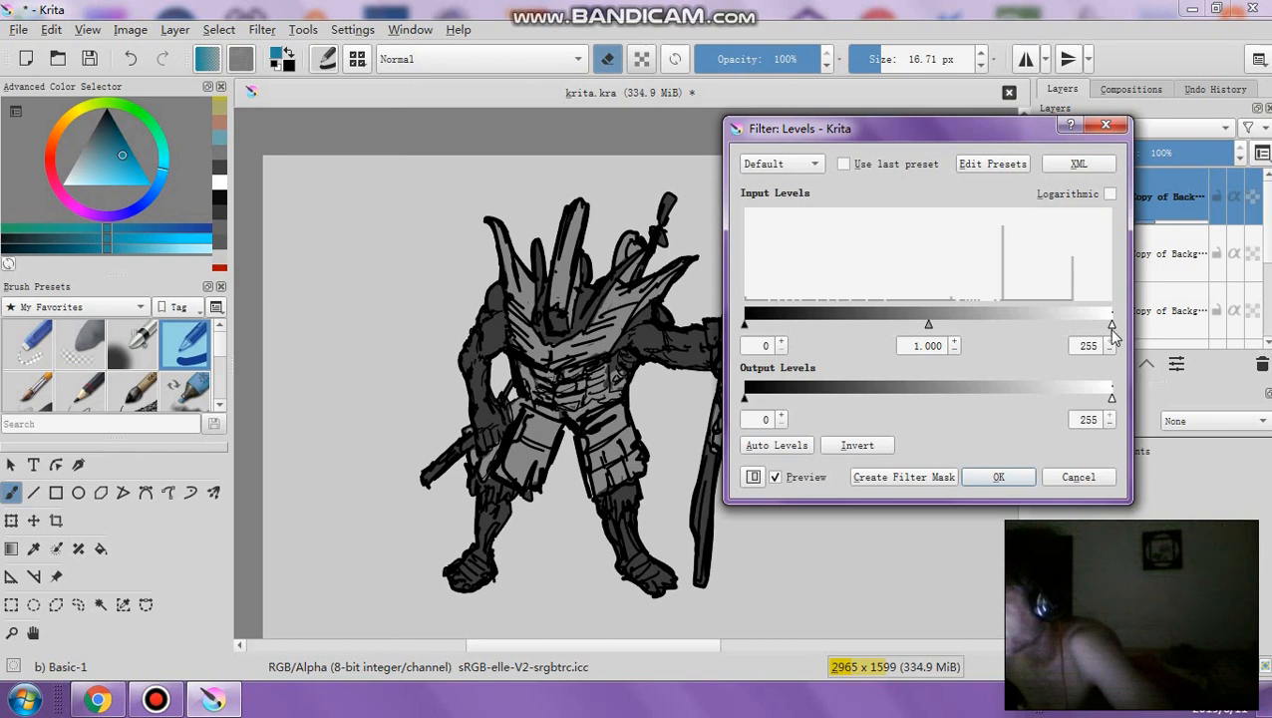
{"action": "left_click_drag", "start_coordinate": [1113, 325], "coordinate": [1032, 326]}
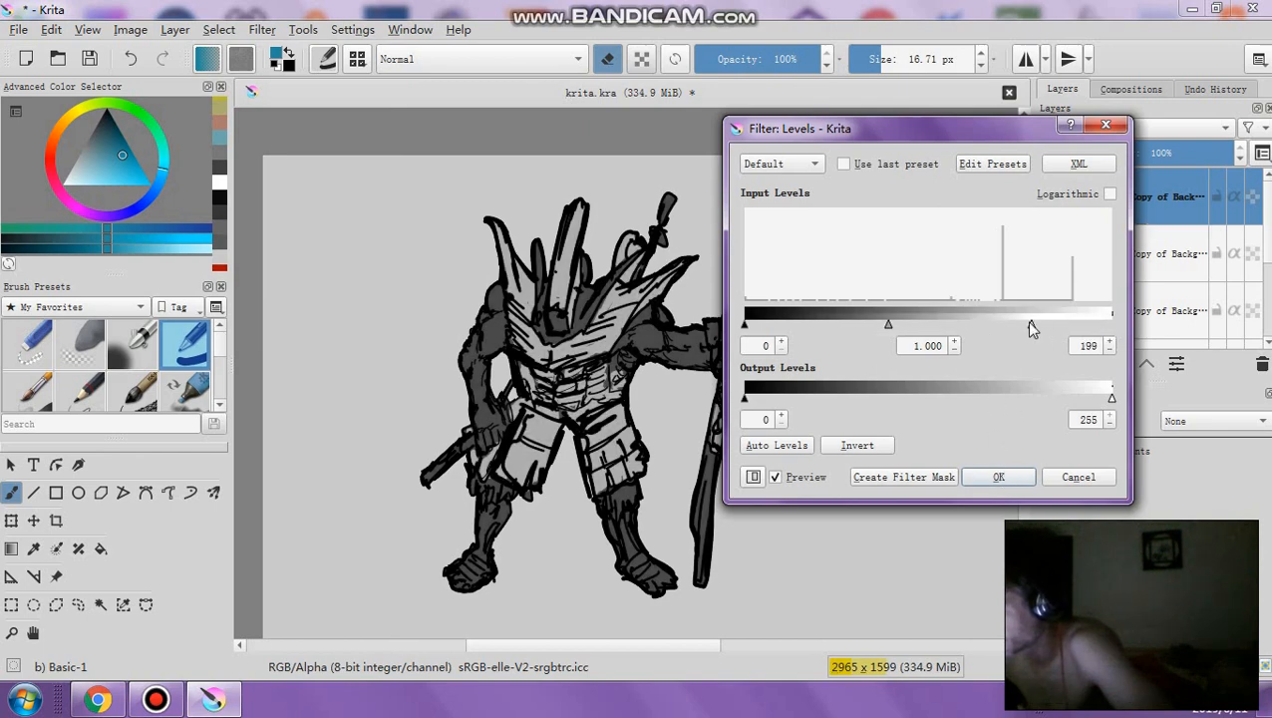
{"action": "left_click_drag", "start_coordinate": [1031, 324], "coordinate": [907, 331]}
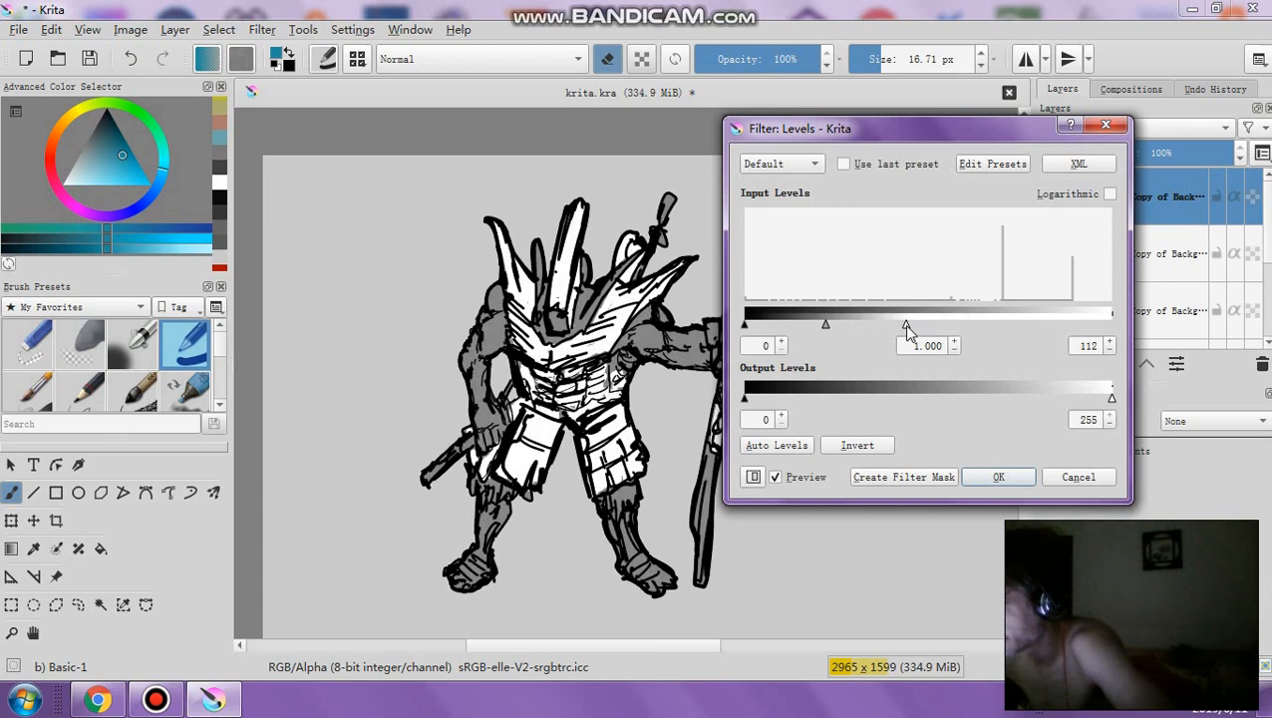
{"action": "left_click", "coordinate": [998, 478]}
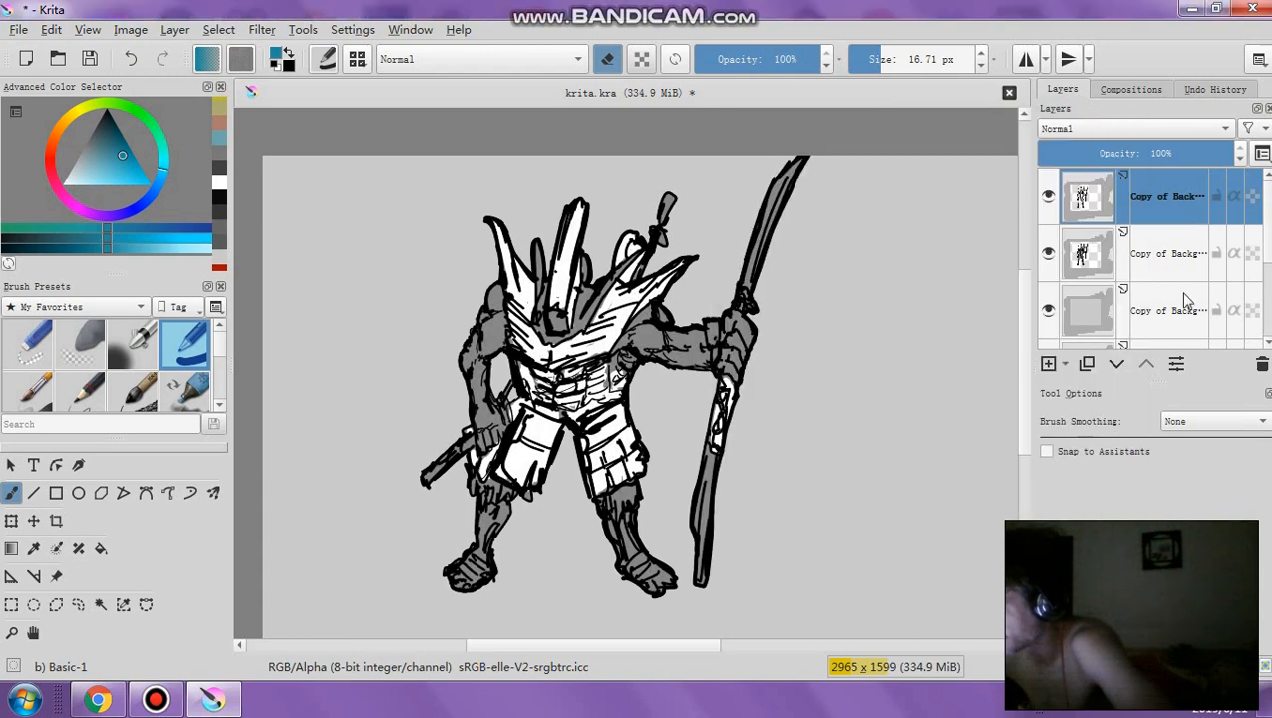
Move the brightened layer below the darker copy and erase the dark copy over the shoulder and upper arm on the scabbard side
{"action": "left_click", "coordinate": [1174, 253]}
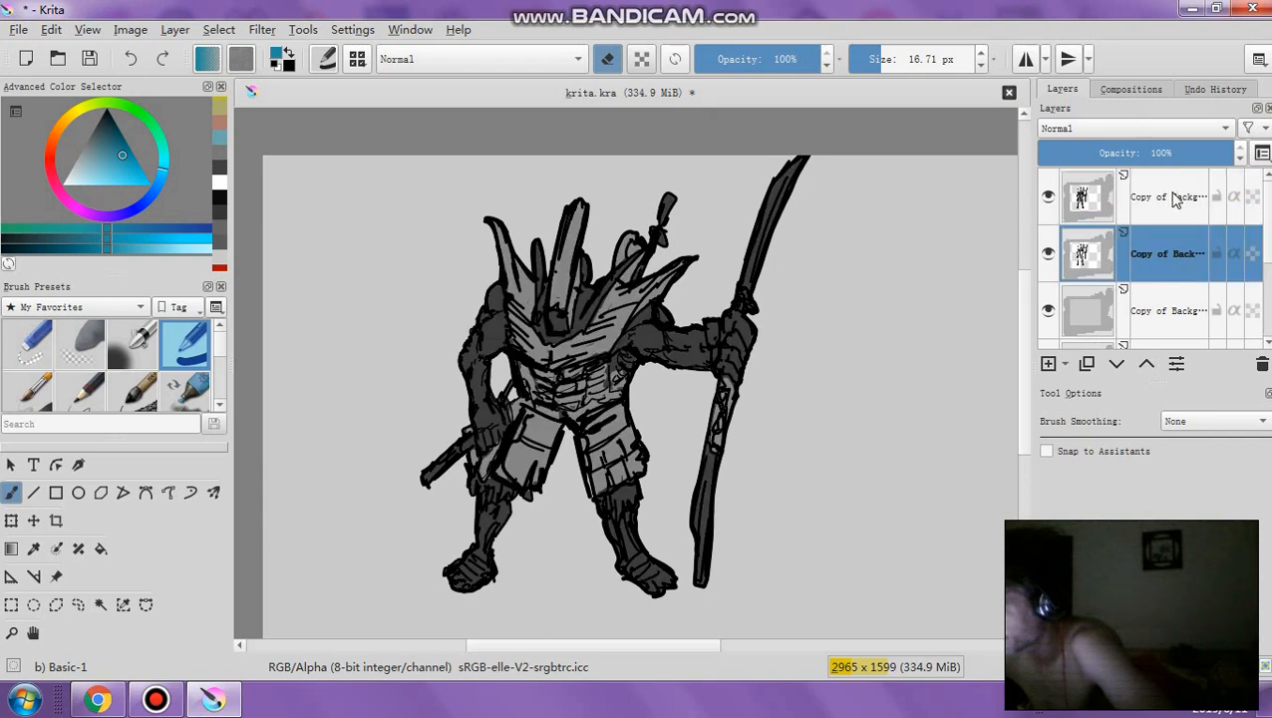
{"action": "left_click", "coordinate": [1176, 196]}
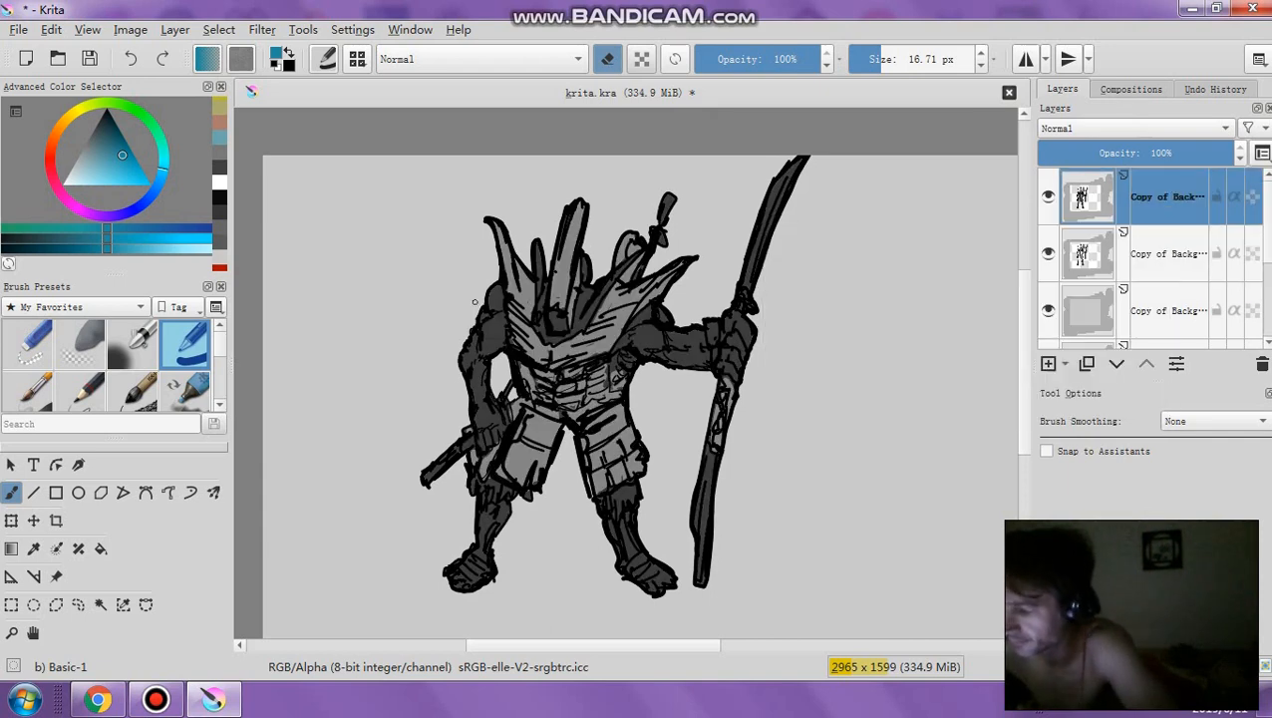
{"action": "mouse_move", "coordinate": [478, 300]}
{"action": "left_mouse_down"}
{"action": "mouse_move", "coordinate": [489, 340]}
{"action": "mouse_move", "coordinate": [496, 289]}
{"action": "mouse_move", "coordinate": [500, 344]}
{"action": "mouse_move", "coordinate": [479, 369]}
{"action": "left_mouse_up"}
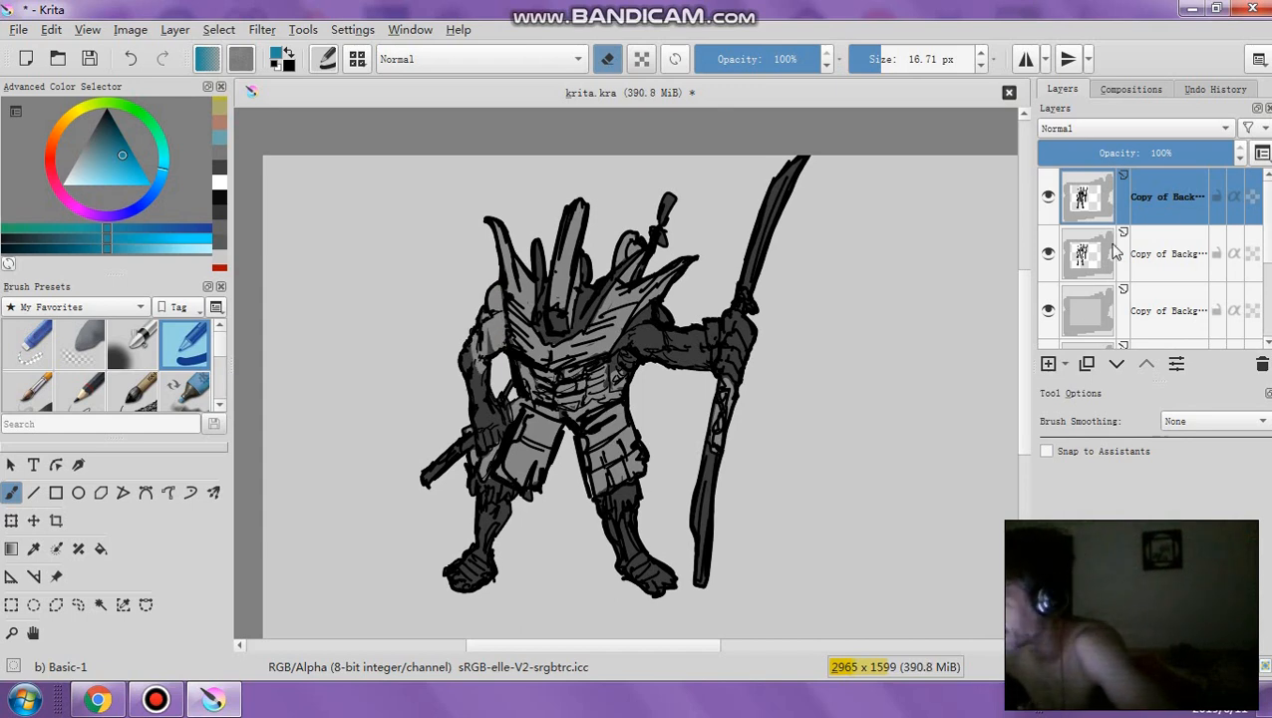
Set the eraser size to 33.80 px and erase the dark tone over the forearm and hand by the scabbard and both lower legs
{"action": "mouse_move", "coordinate": [1116, 250]}
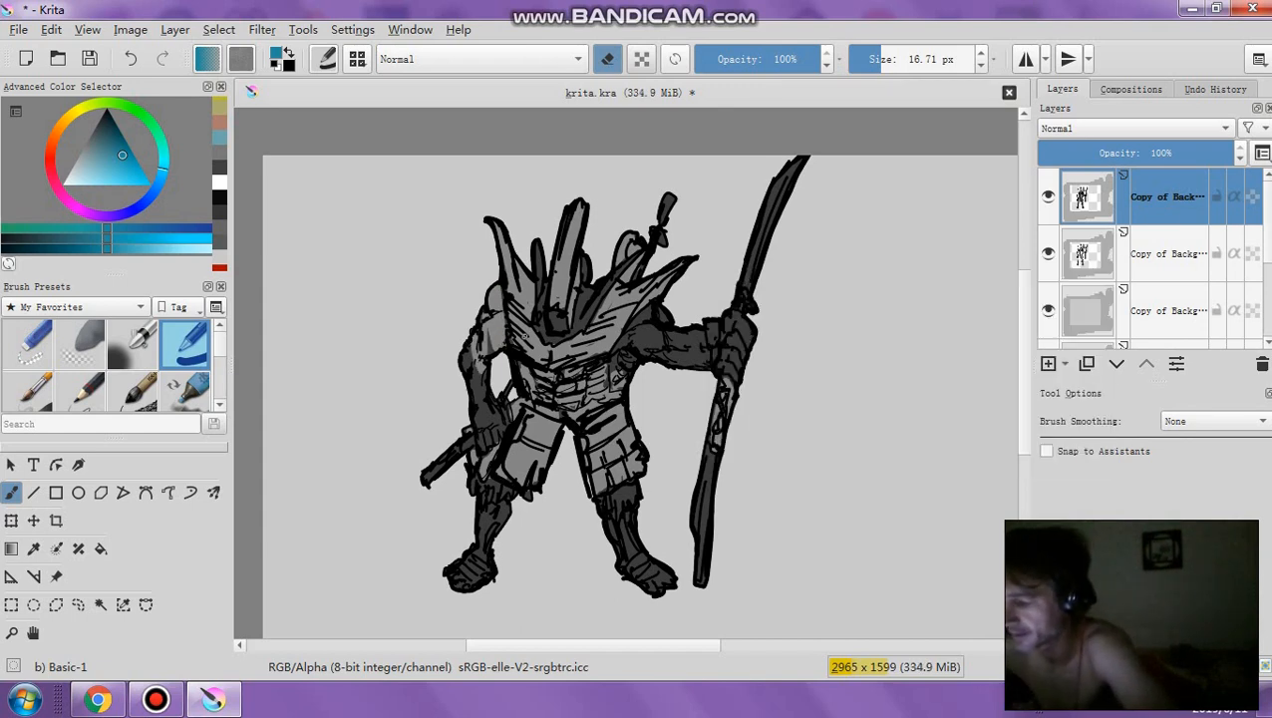
{"action": "left_click", "coordinate": [889, 52]}
{"action": "mouse_move", "coordinate": [464, 387]}
{"action": "left_mouse_down"}
{"action": "mouse_move", "coordinate": [475, 357]}
{"action": "mouse_move", "coordinate": [490, 356]}
{"action": "mouse_move", "coordinate": [477, 400]}
{"action": "mouse_move", "coordinate": [496, 440]}
{"action": "left_mouse_up"}
{"action": "mouse_move", "coordinate": [485, 509]}
{"action": "left_mouse_down"}
{"action": "mouse_move", "coordinate": [496, 527]}
{"action": "mouse_move", "coordinate": [481, 544]}
{"action": "left_mouse_up"}
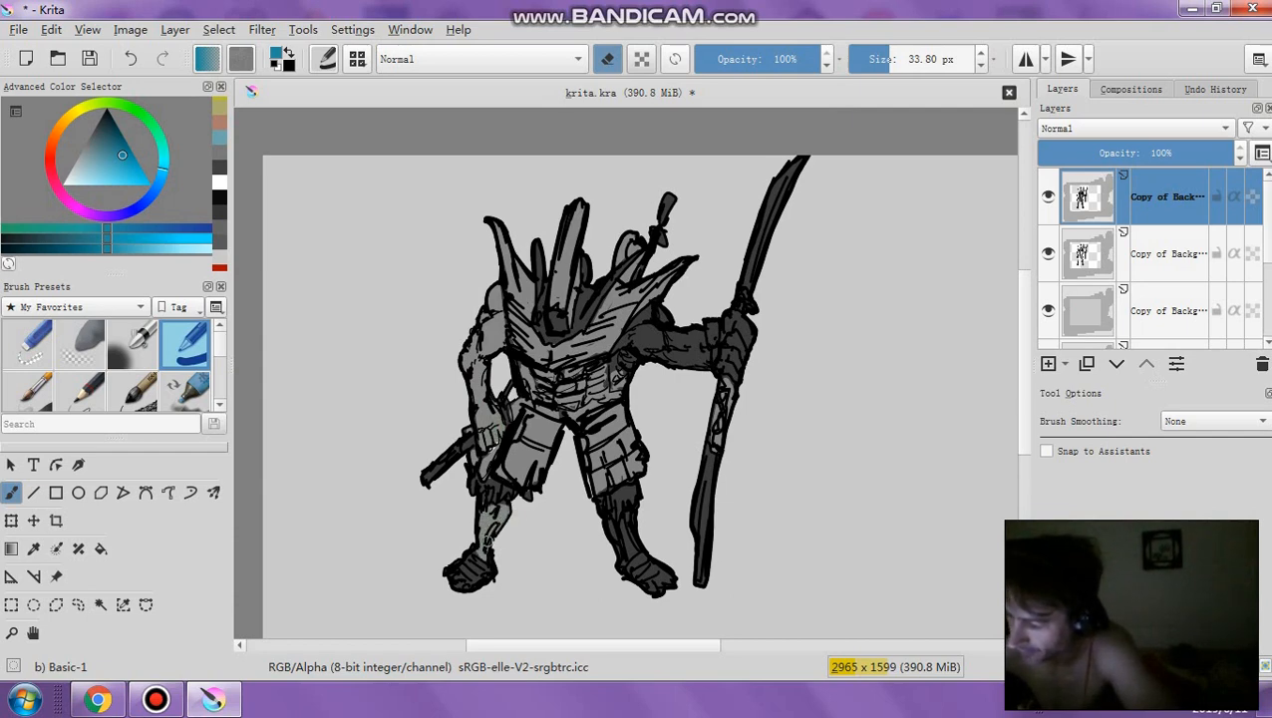
{"action": "left_click_drag", "start_coordinate": [608, 516], "coordinate": [633, 552]}
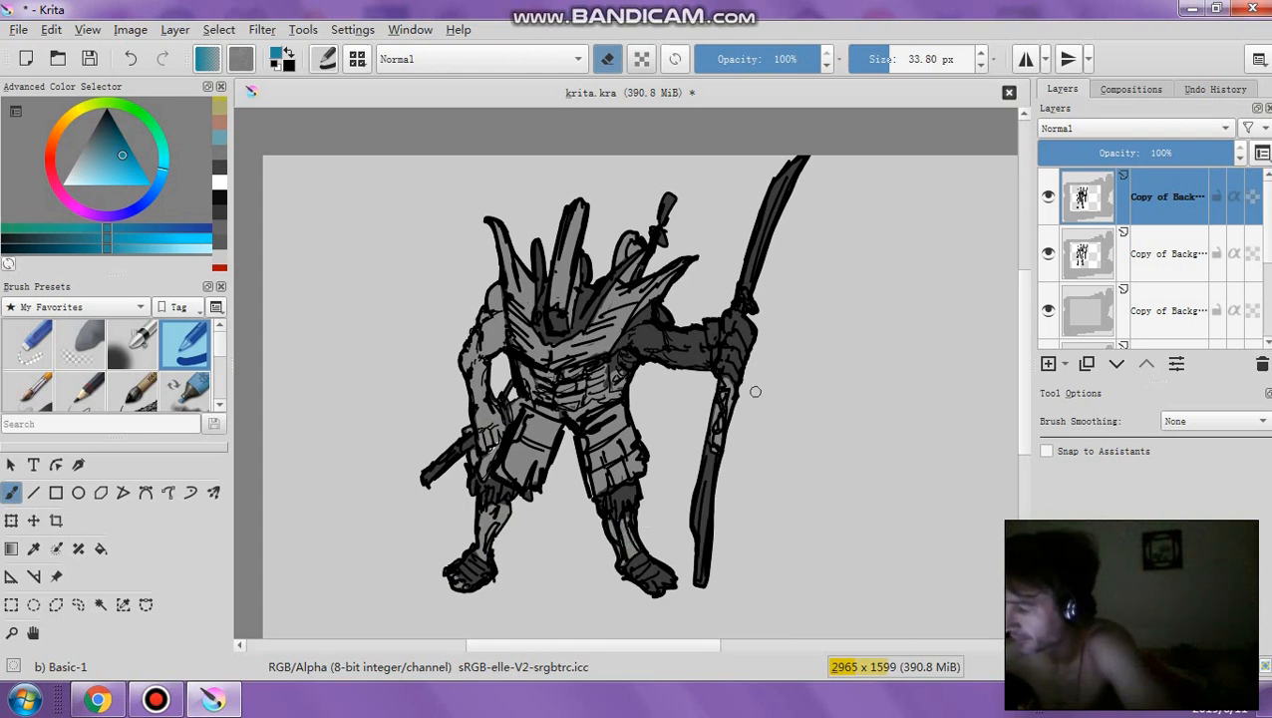
Erase the dark tone over the spear-holding arm and hand, undoing the first stroke that strays onto the armour edge
{"action": "mouse_move", "coordinate": [621, 358]}
{"action": "left_mouse_down"}
{"action": "mouse_move", "coordinate": [631, 337]}
{"action": "mouse_move", "coordinate": [639, 346]}
{"action": "left_mouse_up"}
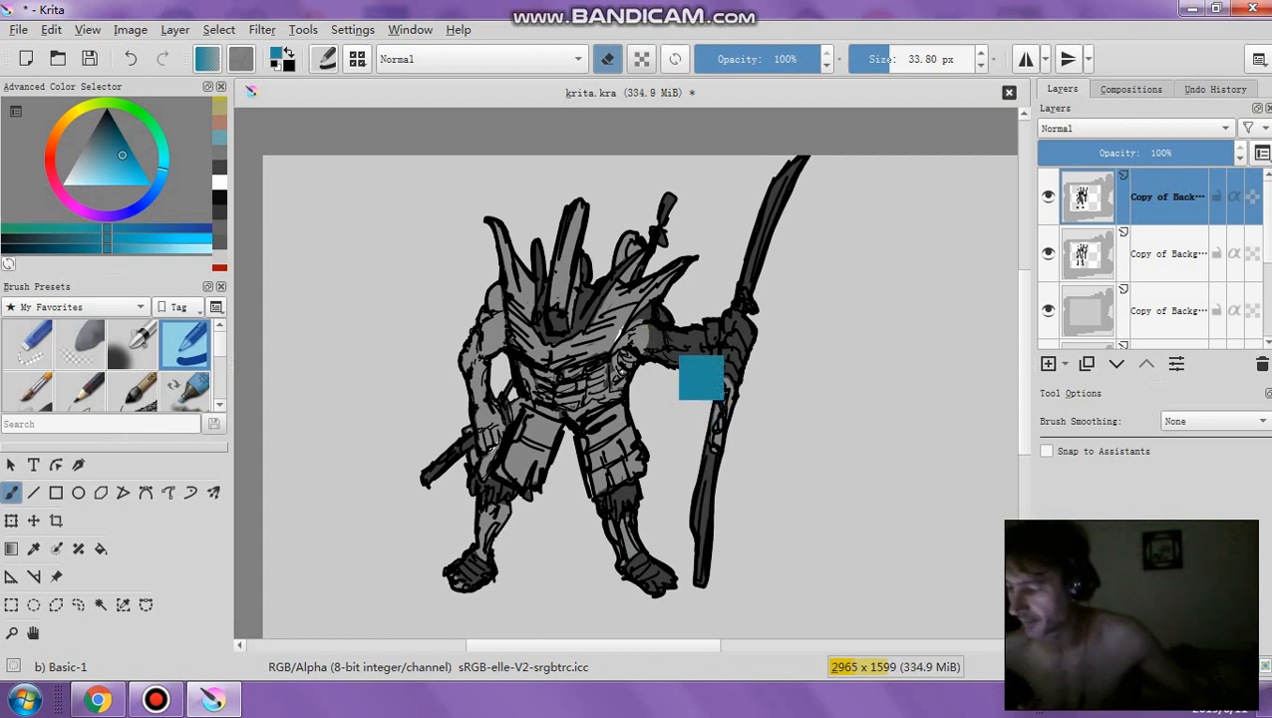
{"action": "key", "text": "ctrl+z"}
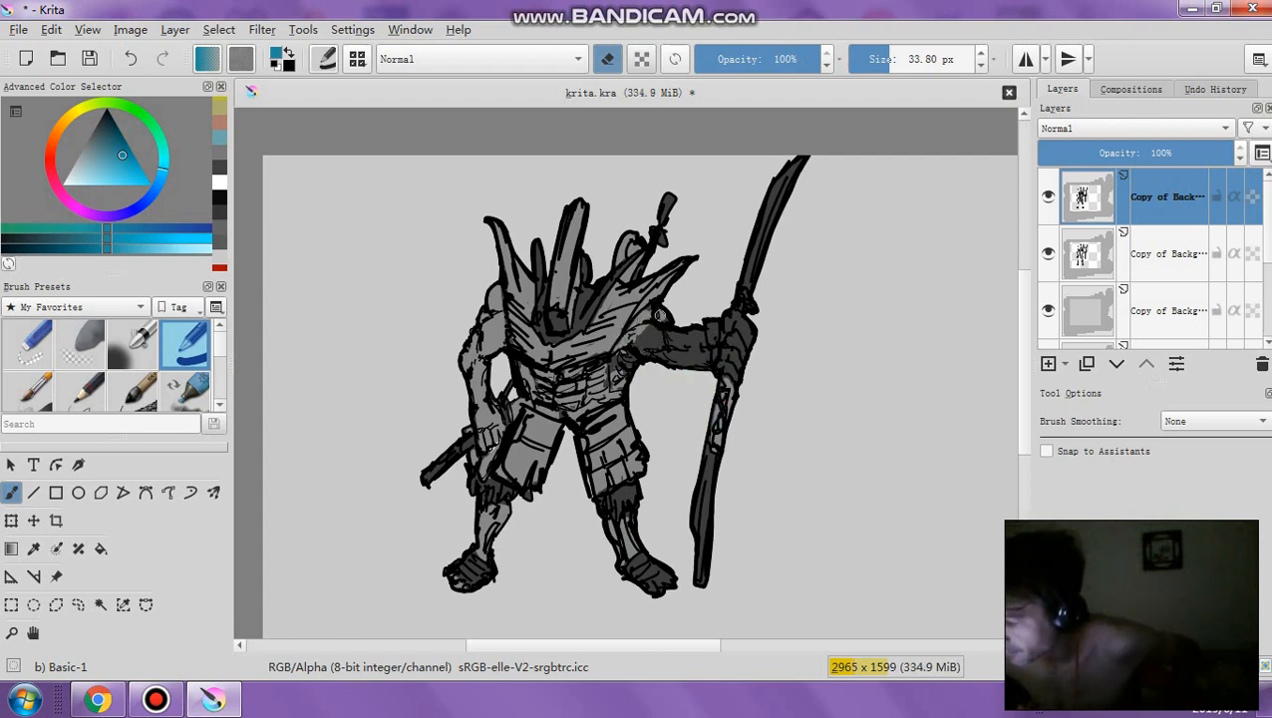
{"action": "mouse_move", "coordinate": [659, 317]}
{"action": "left_mouse_down"}
{"action": "mouse_move", "coordinate": [630, 351]}
{"action": "mouse_move", "coordinate": [640, 362]}
{"action": "mouse_move", "coordinate": [652, 312]}
{"action": "left_mouse_up"}
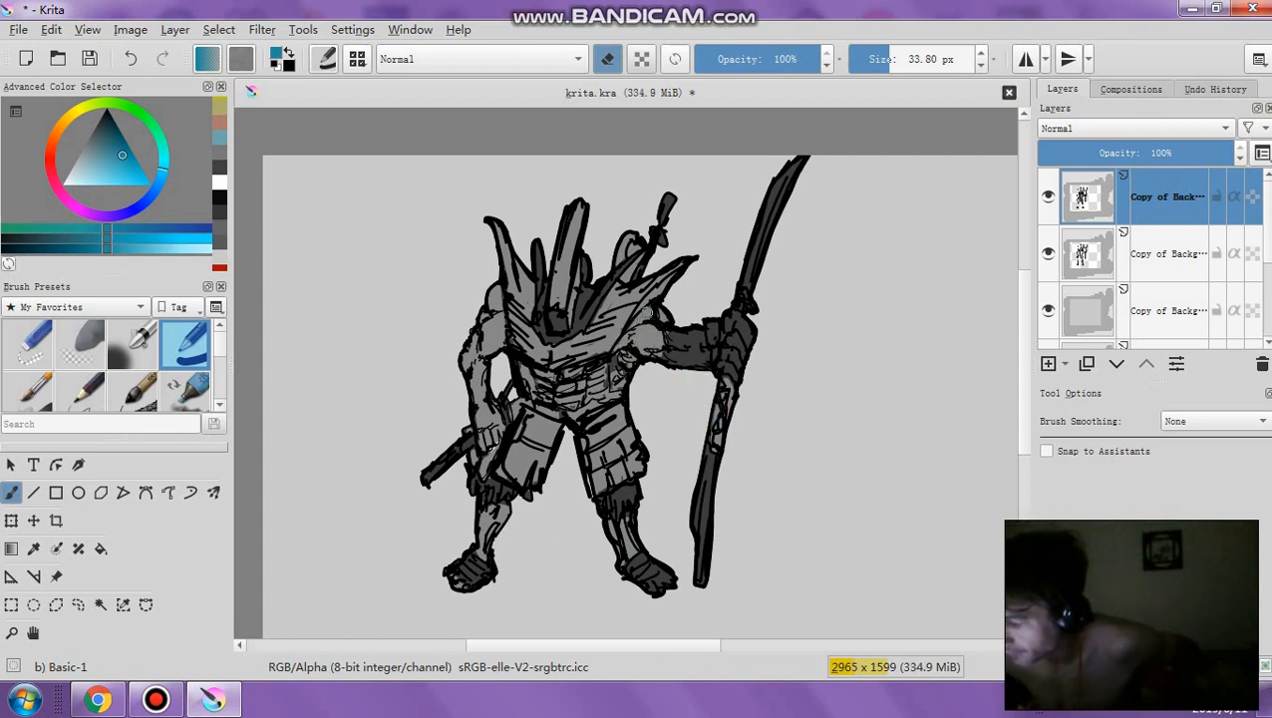
{"action": "mouse_move", "coordinate": [628, 354]}
{"action": "left_mouse_down"}
{"action": "mouse_move", "coordinate": [665, 326]}
{"action": "mouse_move", "coordinate": [707, 372]}
{"action": "mouse_move", "coordinate": [728, 315]}
{"action": "mouse_move", "coordinate": [748, 346]}
{"action": "mouse_move", "coordinate": [735, 326]}
{"action": "mouse_move", "coordinate": [745, 369]}
{"action": "left_mouse_up"}
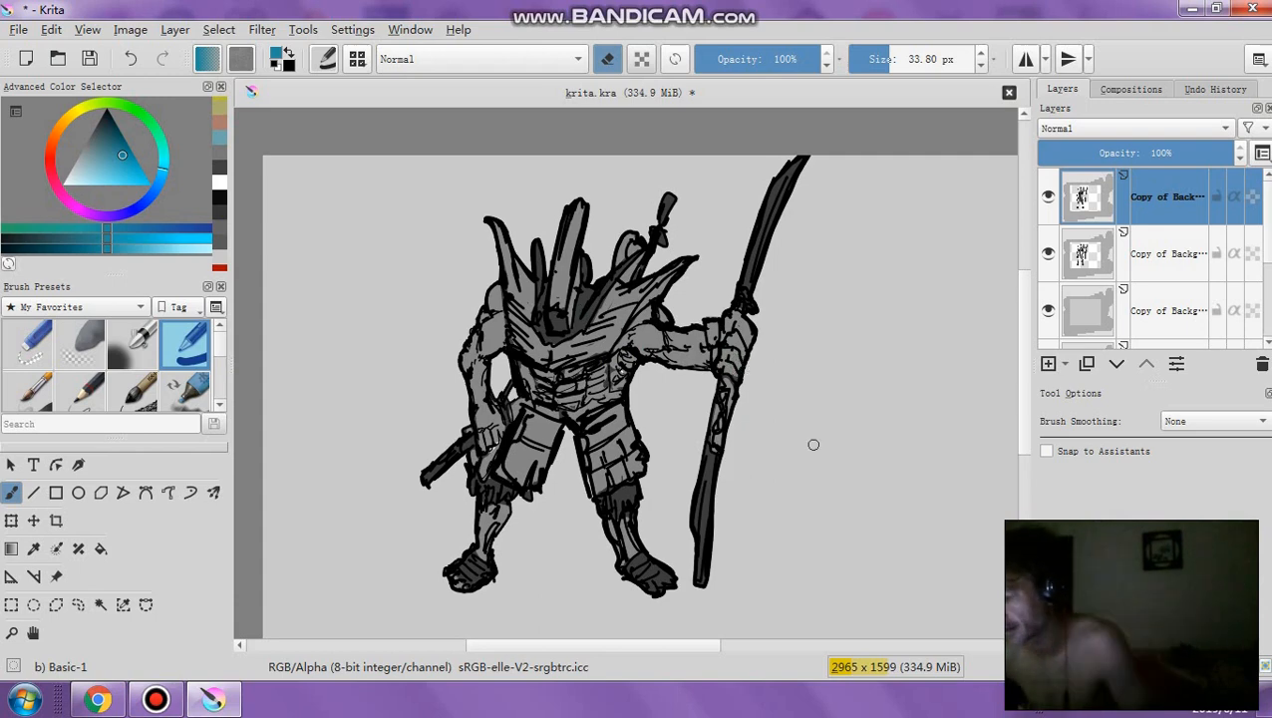
Darken the top character layer with the Levels filter, setting the output white level to 162
{"action": "left_click", "coordinate": [270, 32]}
{"action": "mouse_move", "coordinate": [299, 77]}
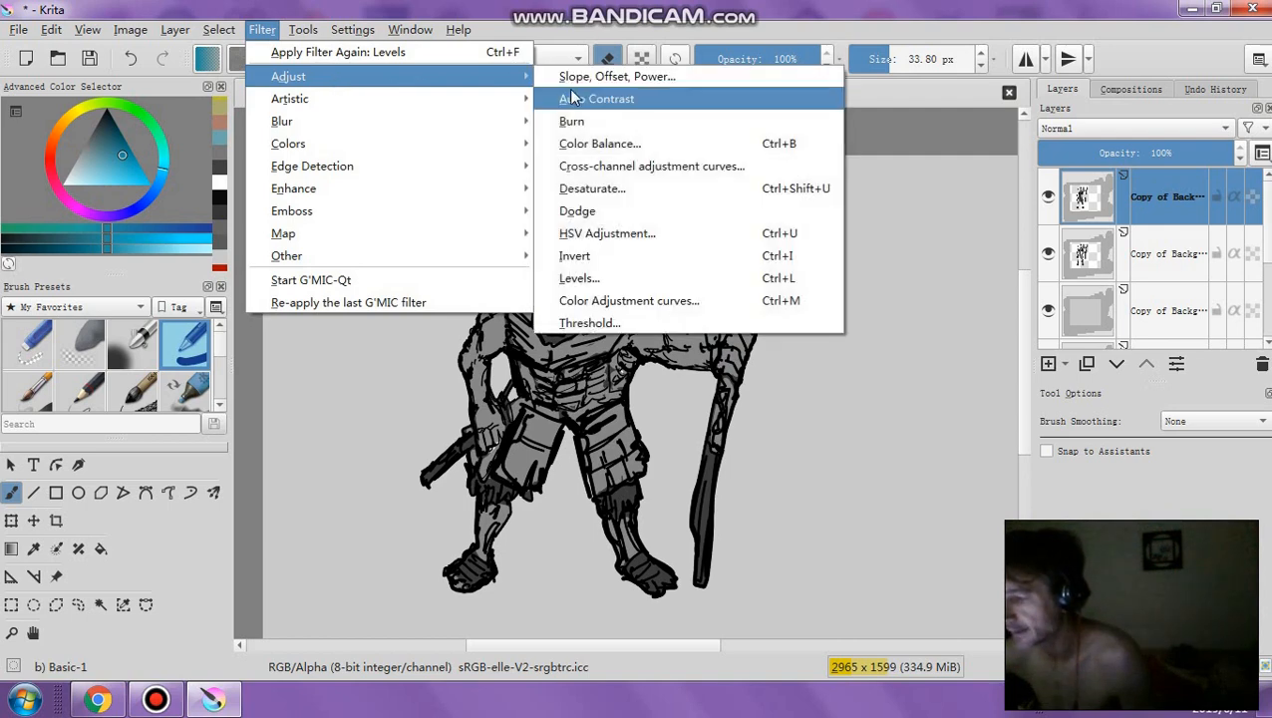
{"action": "left_click", "coordinate": [580, 277]}
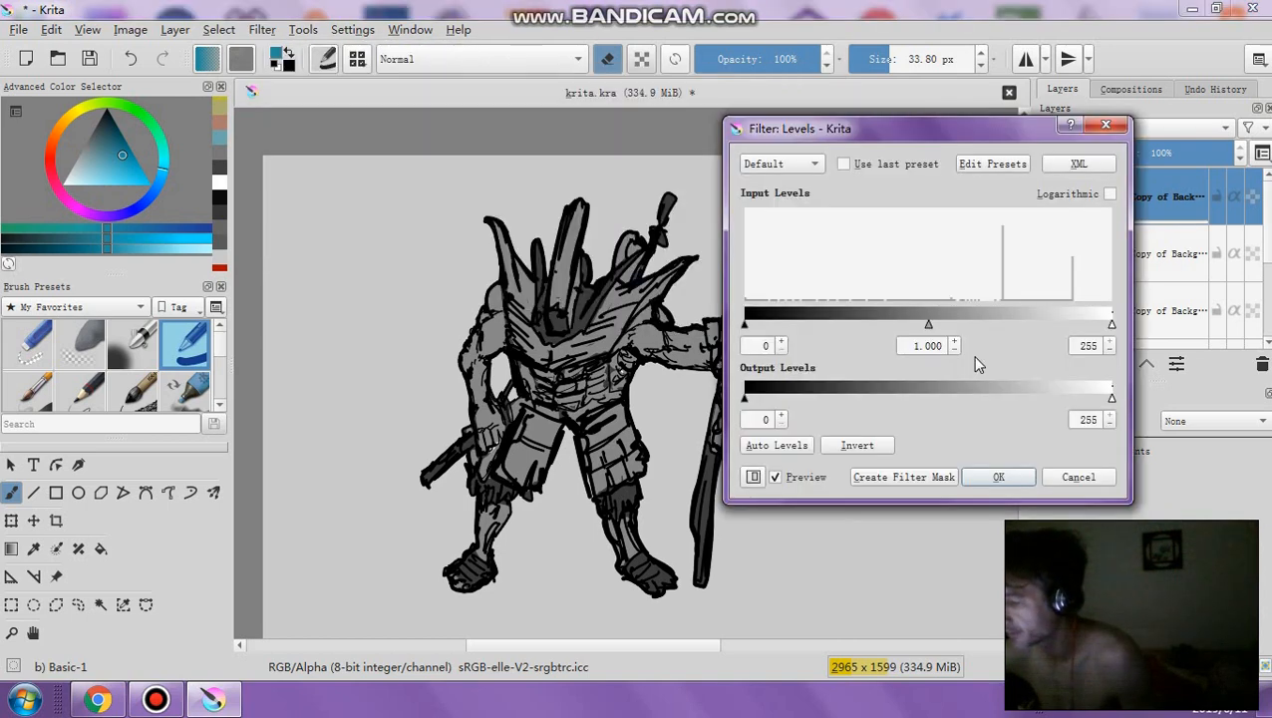
{"action": "left_click_drag", "start_coordinate": [1112, 398], "coordinate": [982, 399]}
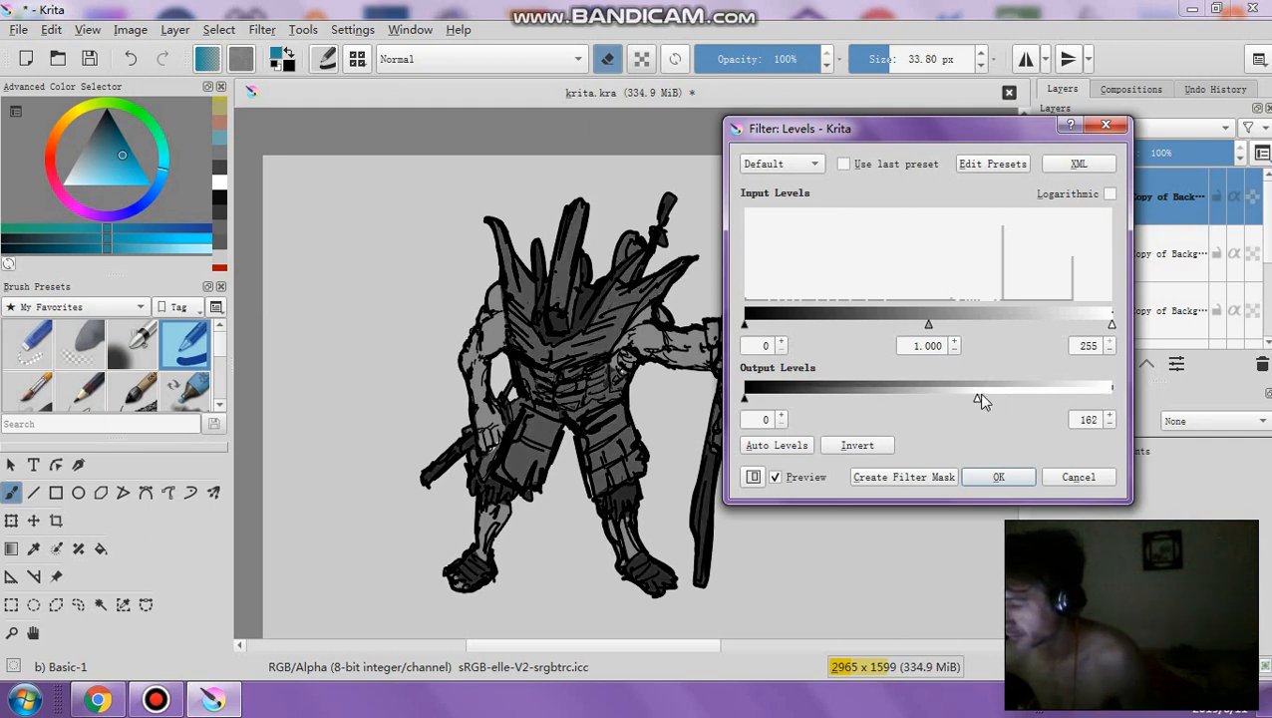
{"action": "left_click", "coordinate": [999, 476]}
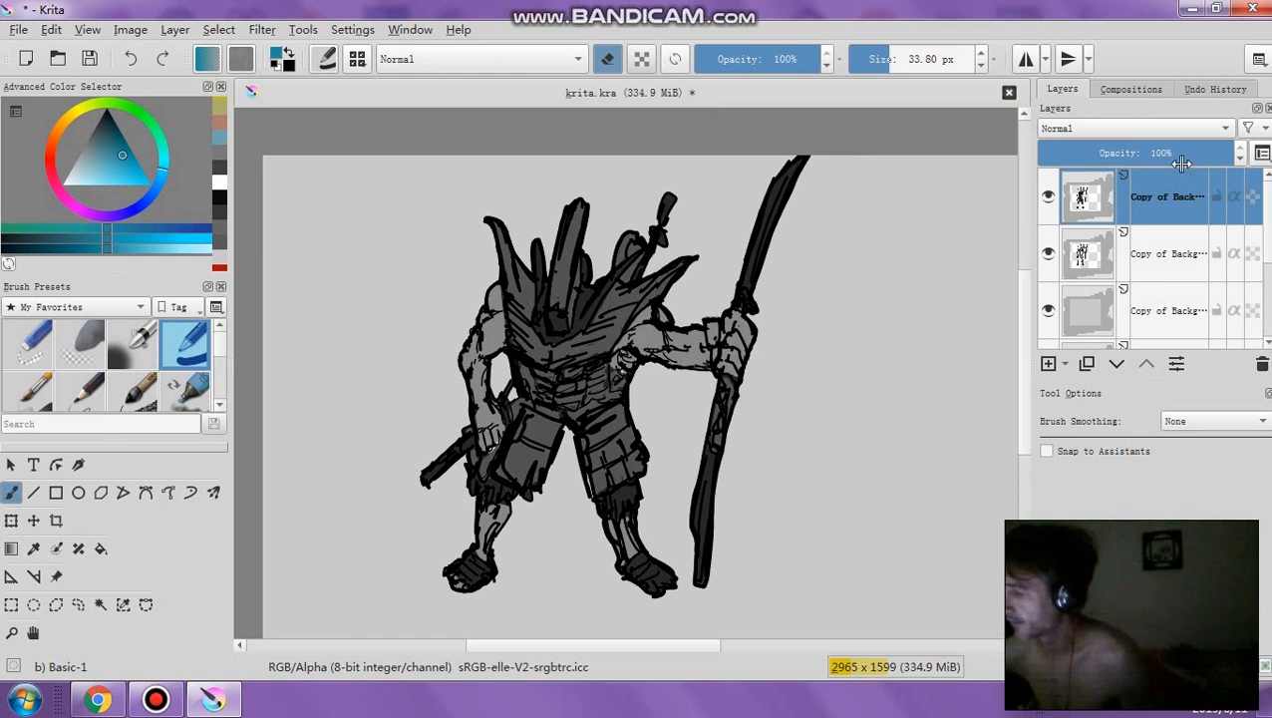
Merge the darkened layer with the layer below and duplicate the merged character layer
{"action": "right_click", "coordinate": [1179, 198]}
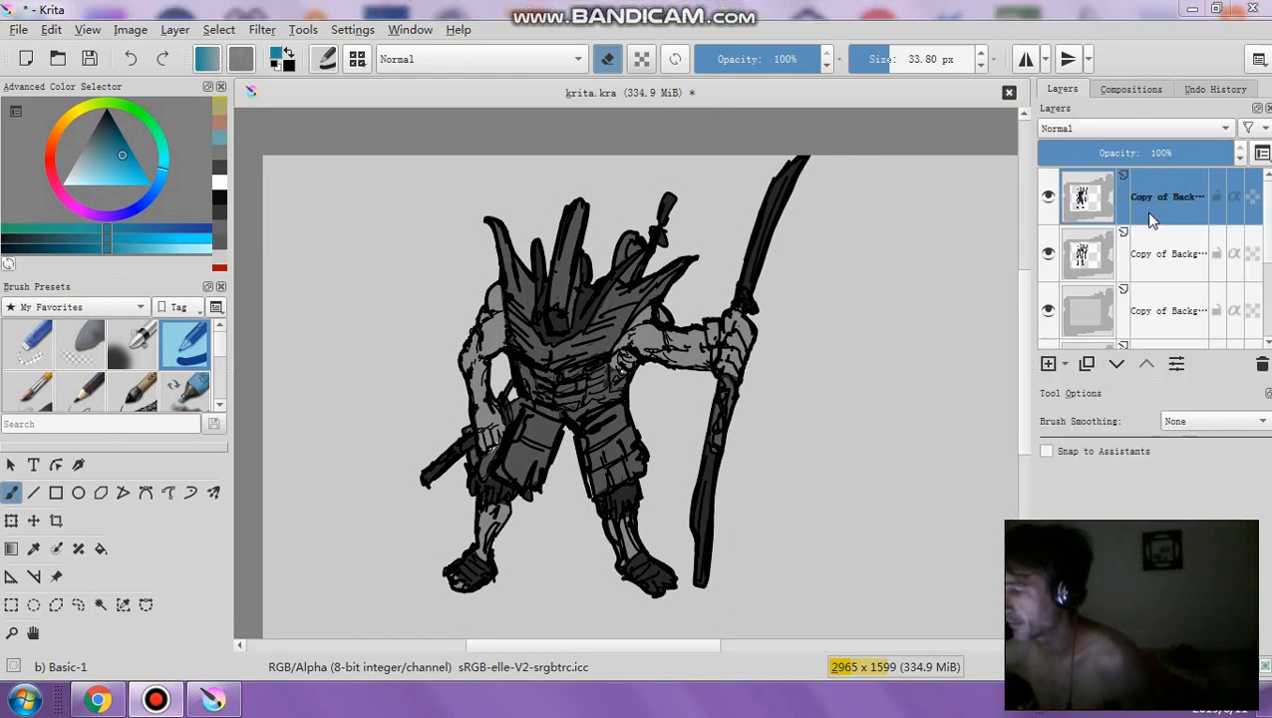
{"action": "right_click", "coordinate": [1151, 212]}
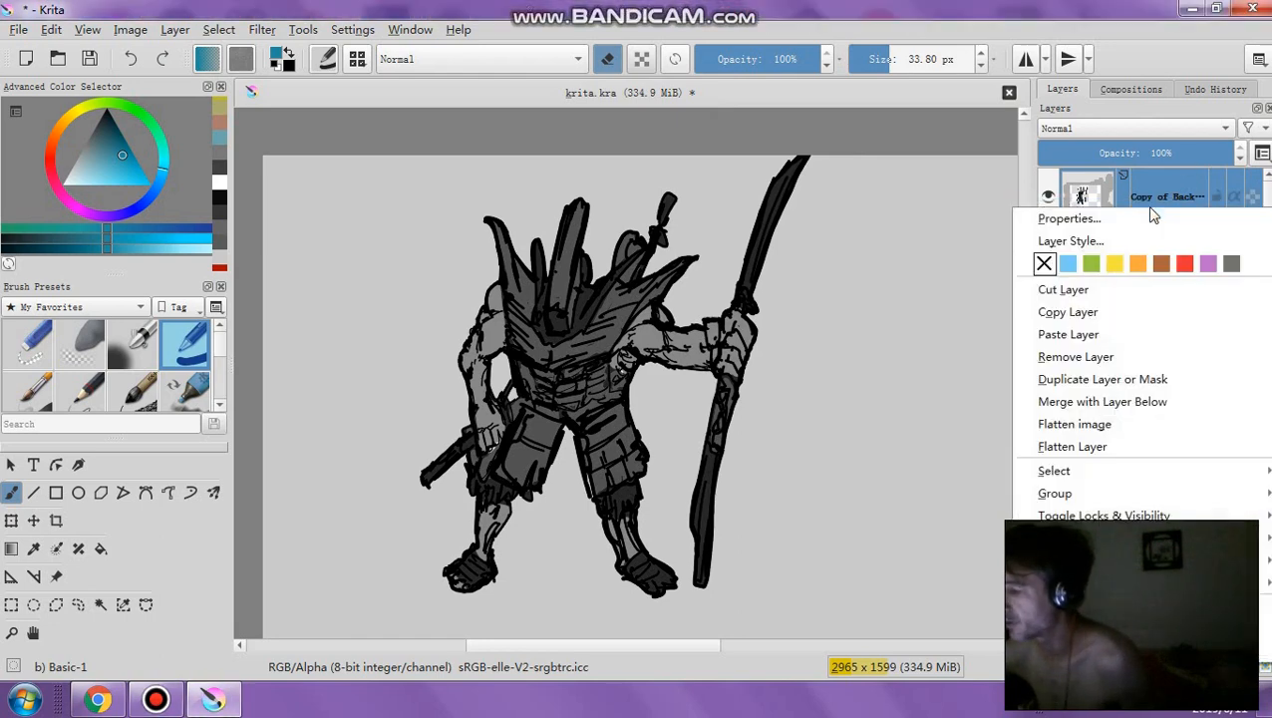
{"action": "left_click", "coordinate": [1112, 405]}
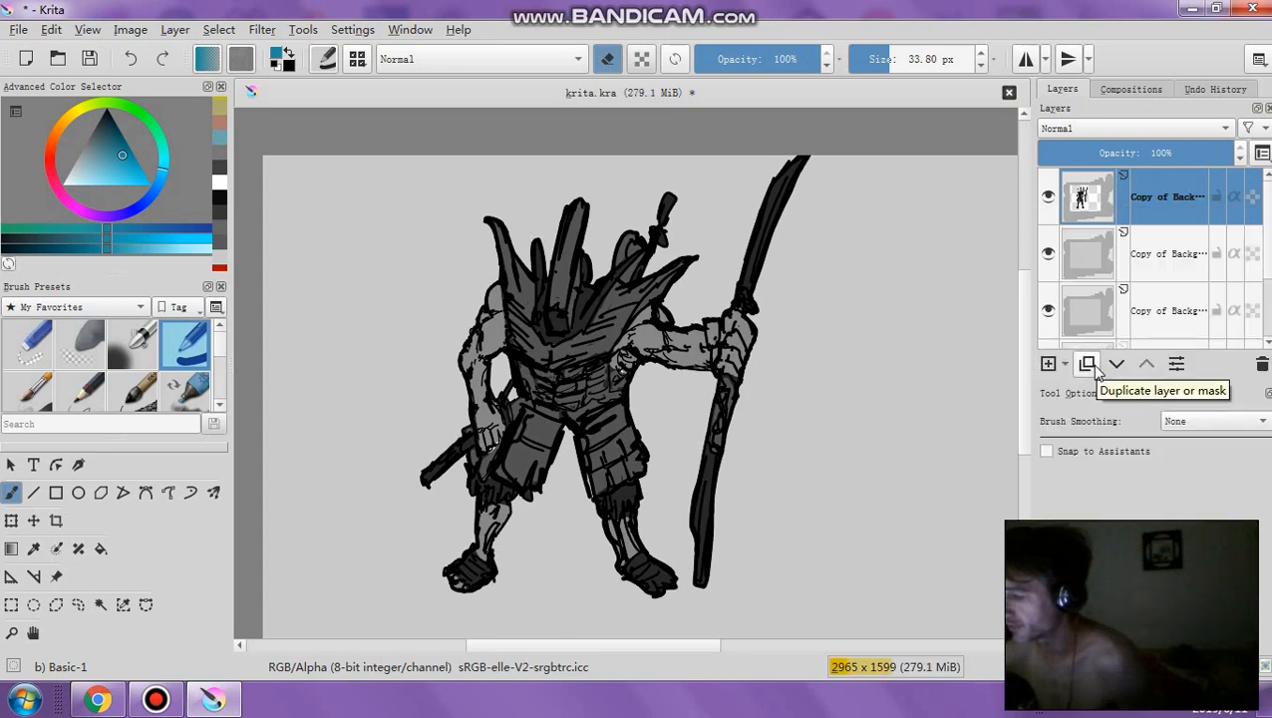
{"action": "left_click", "coordinate": [1092, 366]}
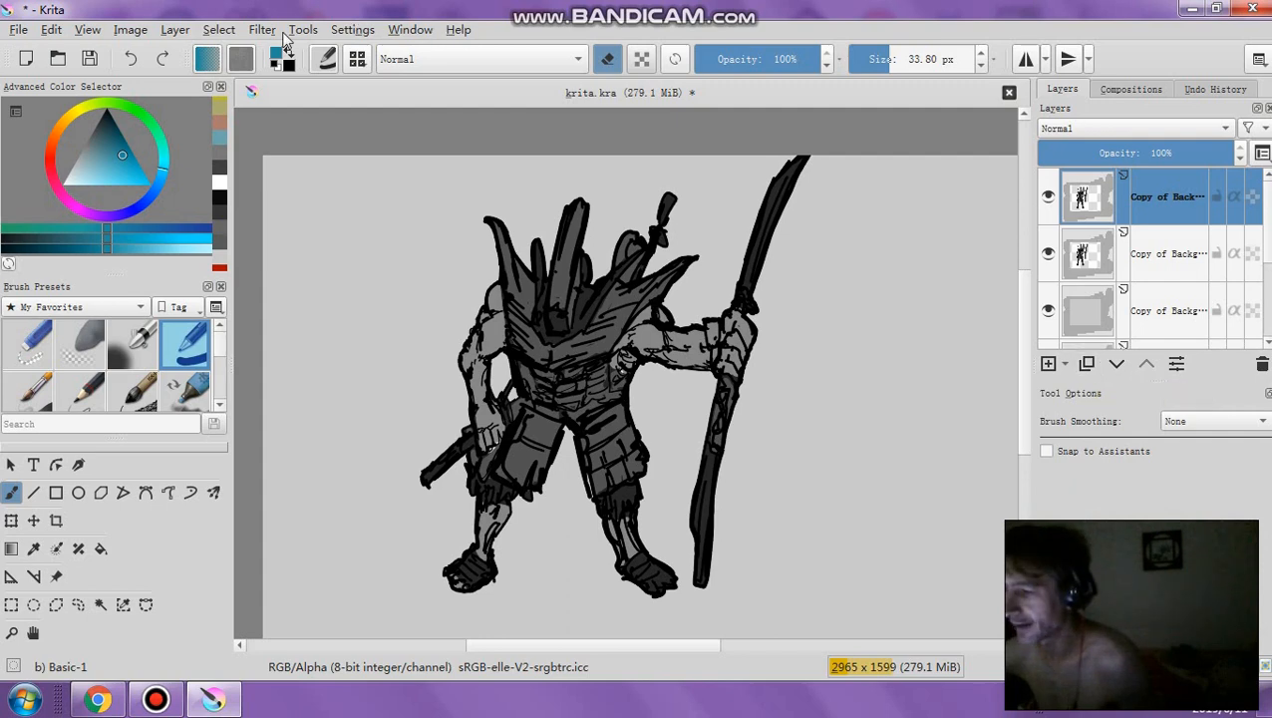
Darken the duplicated layer with the Levels filter, setting the input white level to 254 and the output white level to 176
{"action": "left_click", "coordinate": [262, 30]}
{"action": "mouse_move", "coordinate": [450, 106]}
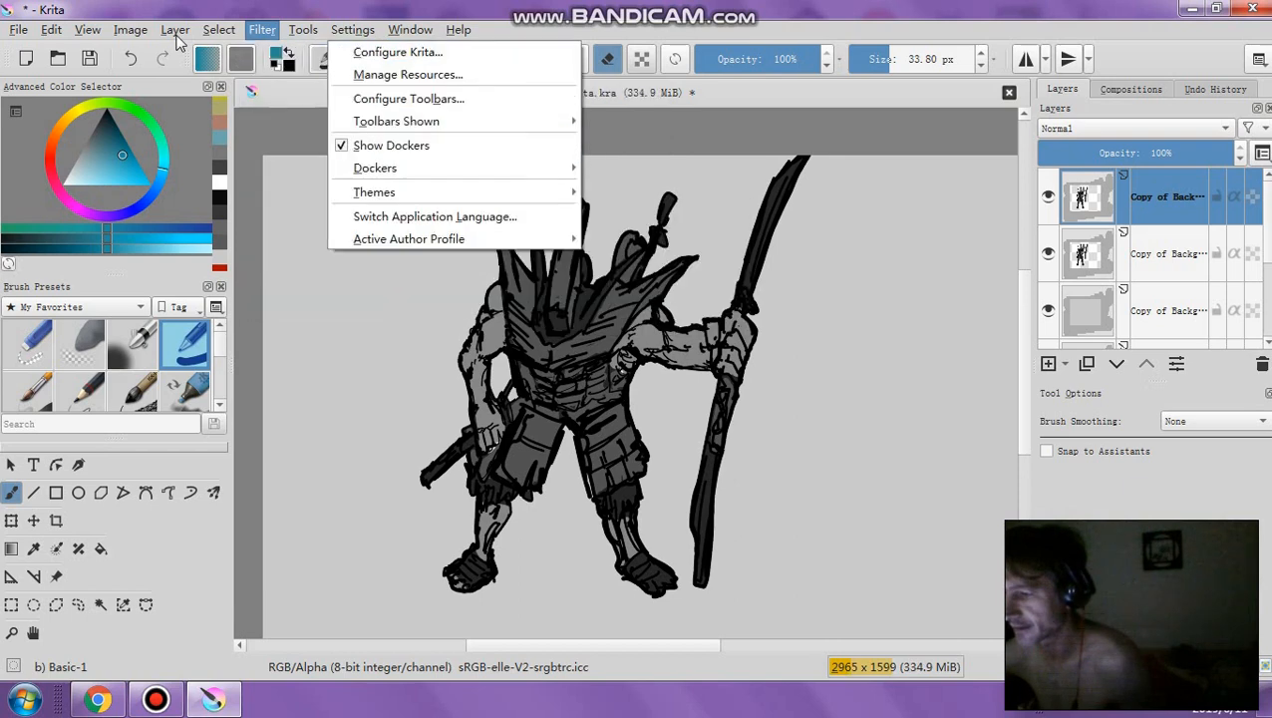
{"action": "mouse_move", "coordinate": [263, 30]}
{"action": "mouse_move", "coordinate": [330, 80]}
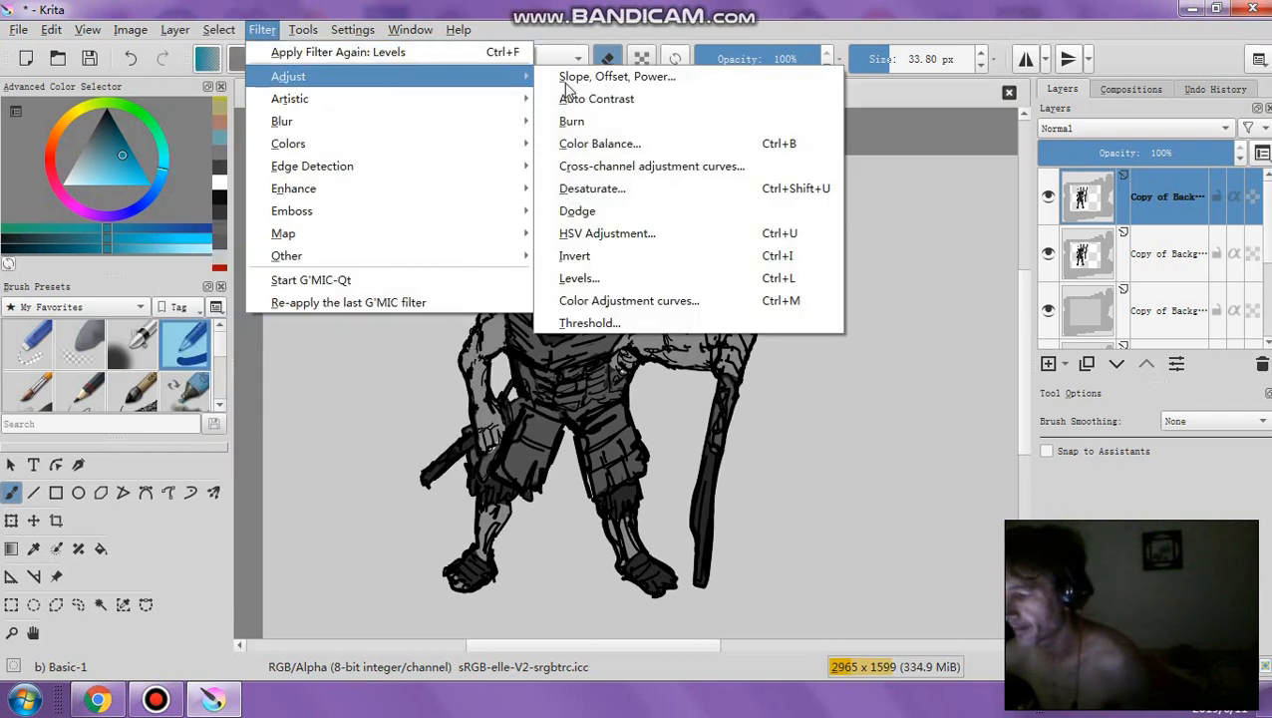
{"action": "left_click", "coordinate": [713, 284]}
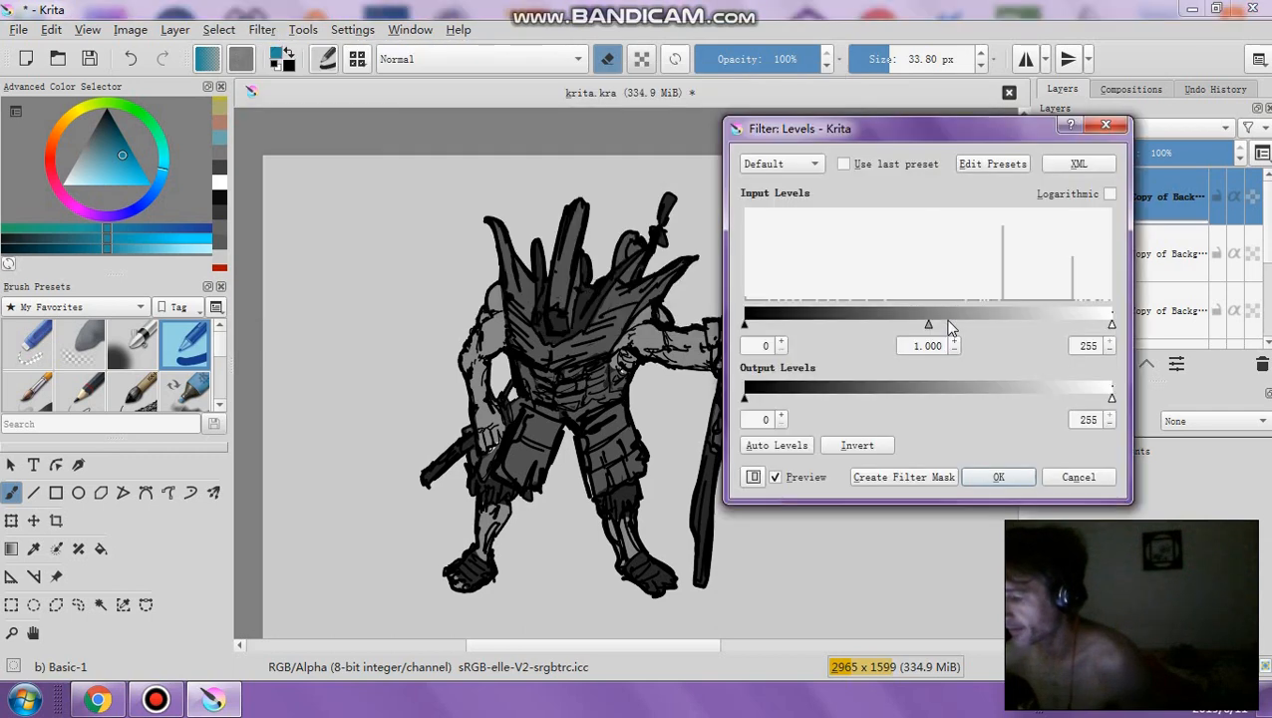
{"action": "left_click_drag", "start_coordinate": [1113, 326], "coordinate": [1042, 322]}
{"action": "left_click_drag", "start_coordinate": [1157, 323], "coordinate": [1155, 326]}
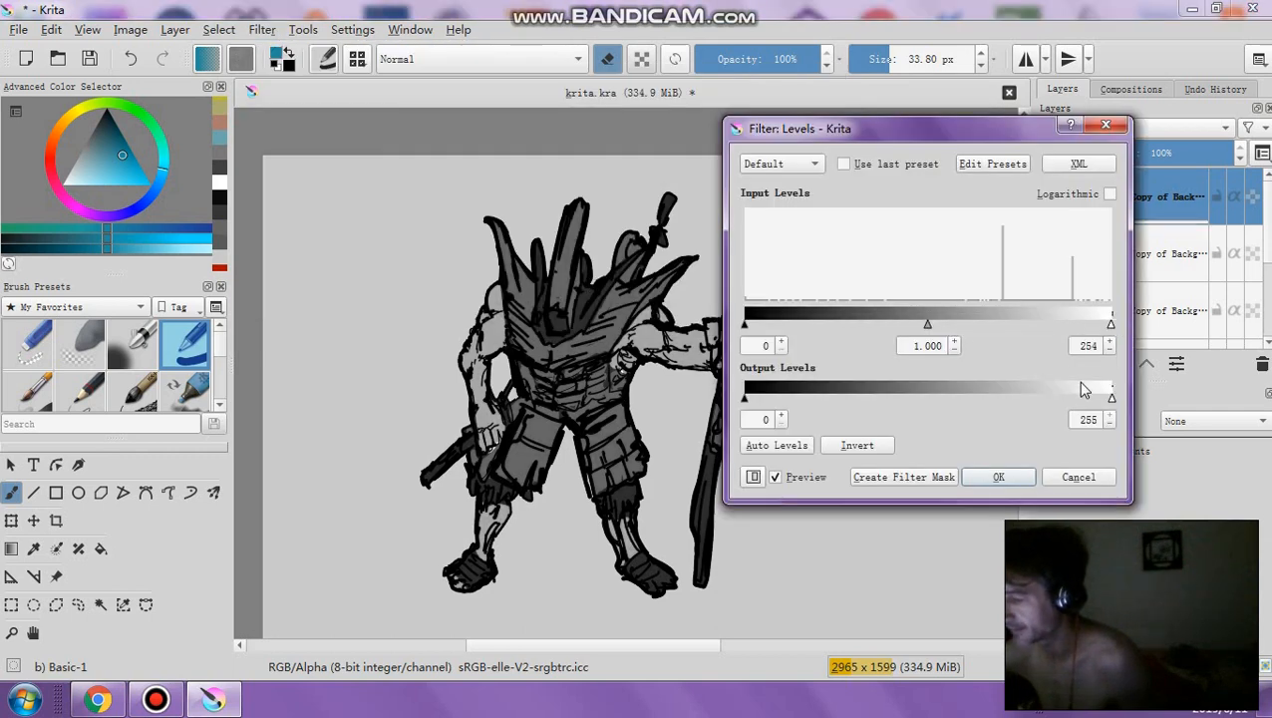
{"action": "left_click_drag", "start_coordinate": [1110, 399], "coordinate": [1000, 399]}
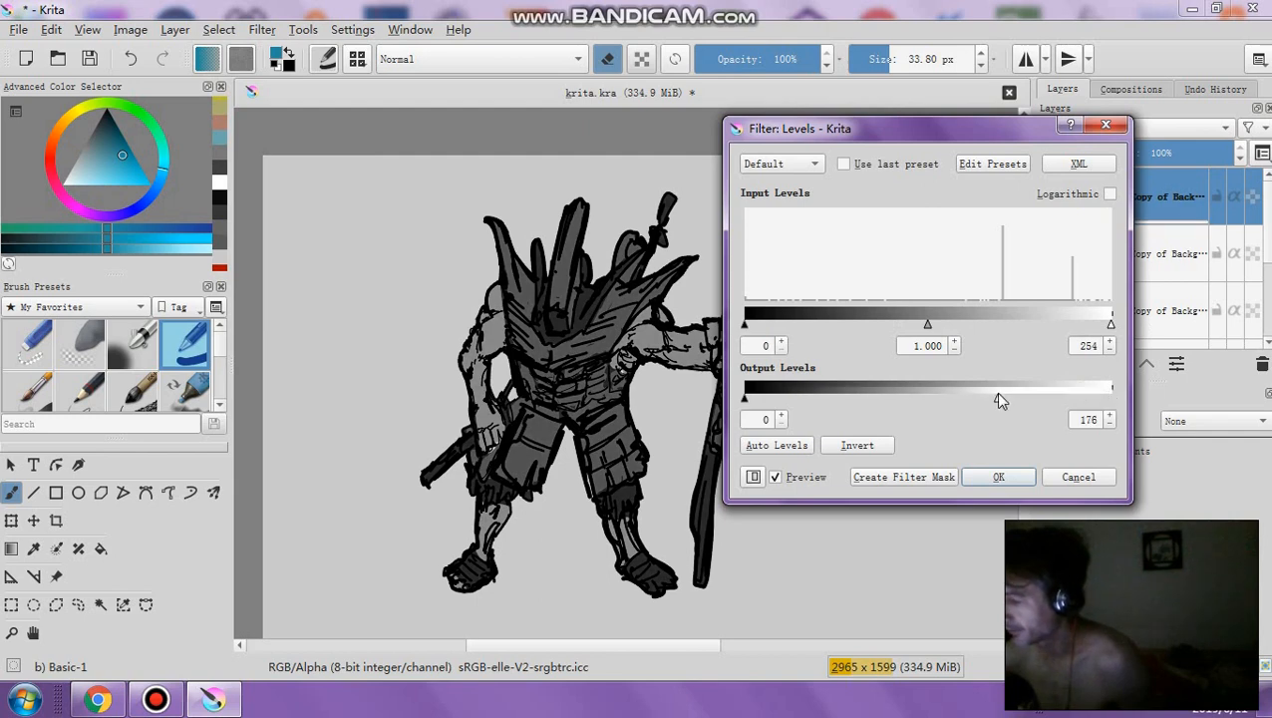
{"action": "left_click", "coordinate": [999, 477]}
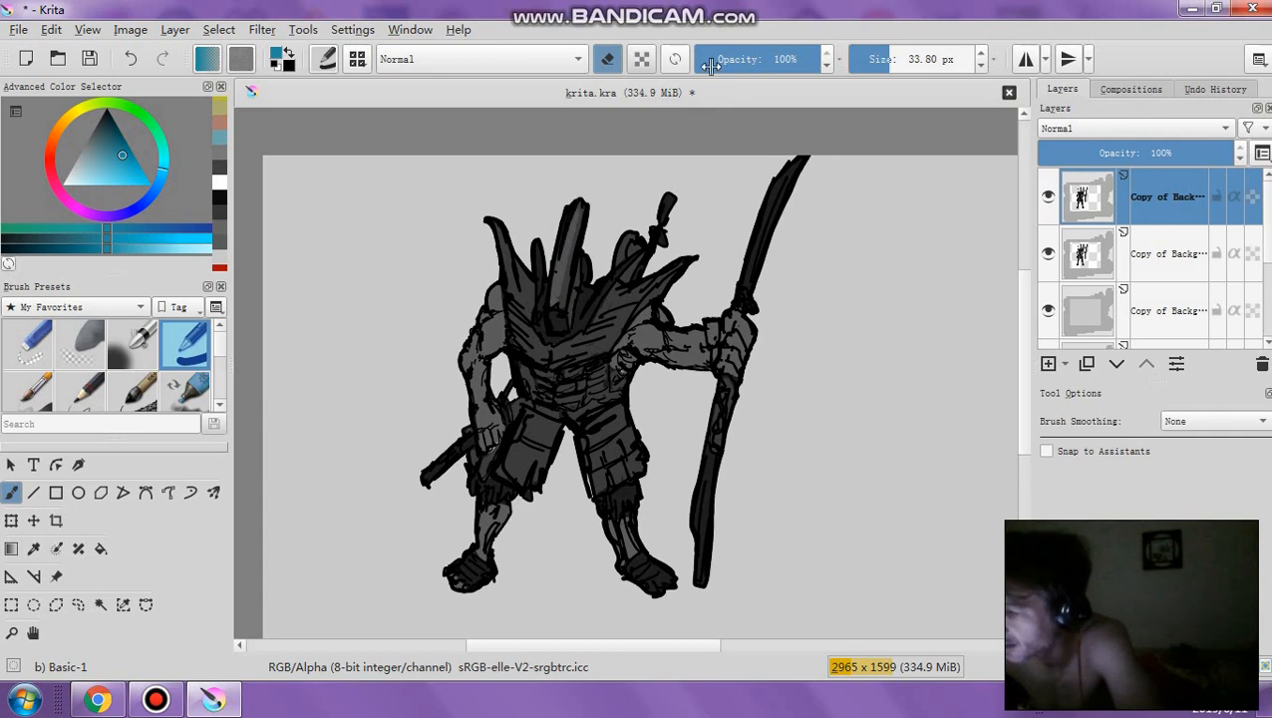
Reduce the eraser to 10.37 px and erase thin highlights along the armour spikes, chest, thigh plates and both arms, undoing a stray stroke
{"action": "key", "text": "bracketleft"}
{"action": "key", "text": "bracketleft"}
{"action": "key", "text": "bracketleft"}
{"action": "key", "text": "bracketleft"}
{"action": "mouse_move", "coordinate": [549, 314]}
{"action": "left_mouse_down"}
{"action": "mouse_move", "coordinate": [520, 273]}
{"action": "mouse_move", "coordinate": [509, 285]}
{"action": "mouse_move", "coordinate": [503, 239]}
{"action": "left_mouse_up"}
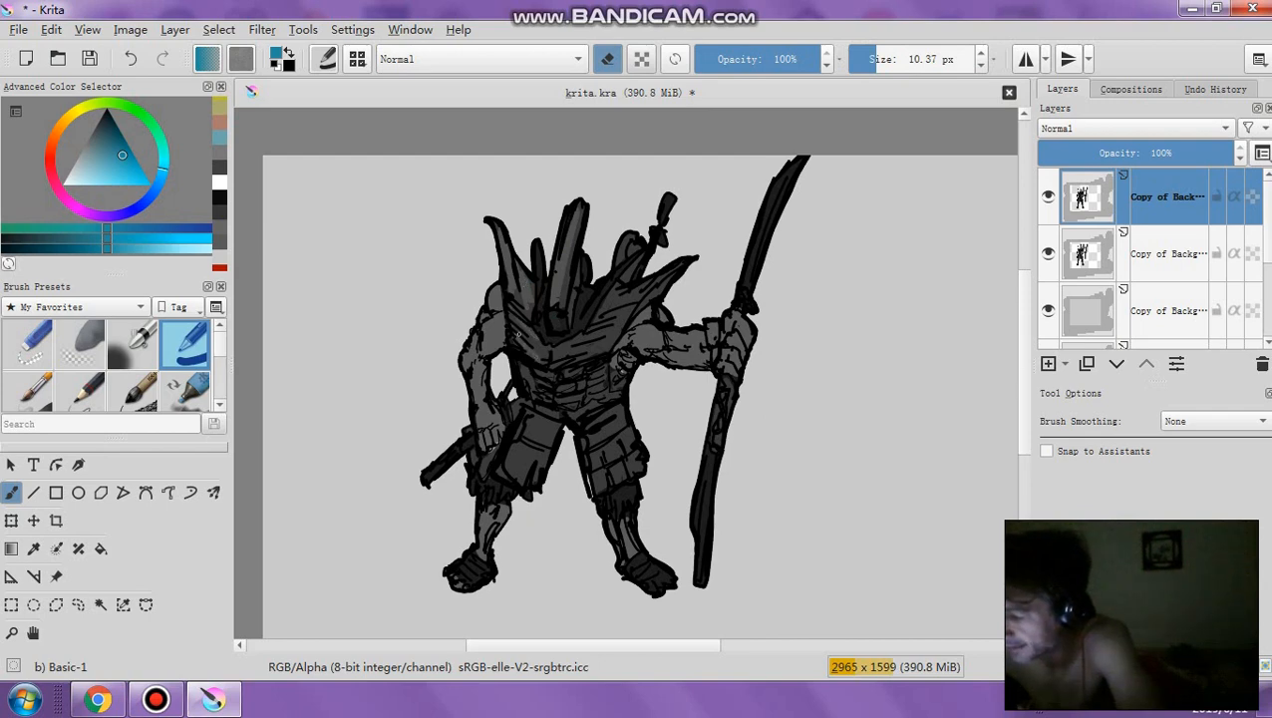
{"action": "left_click_drag", "start_coordinate": [517, 334], "coordinate": [572, 357]}
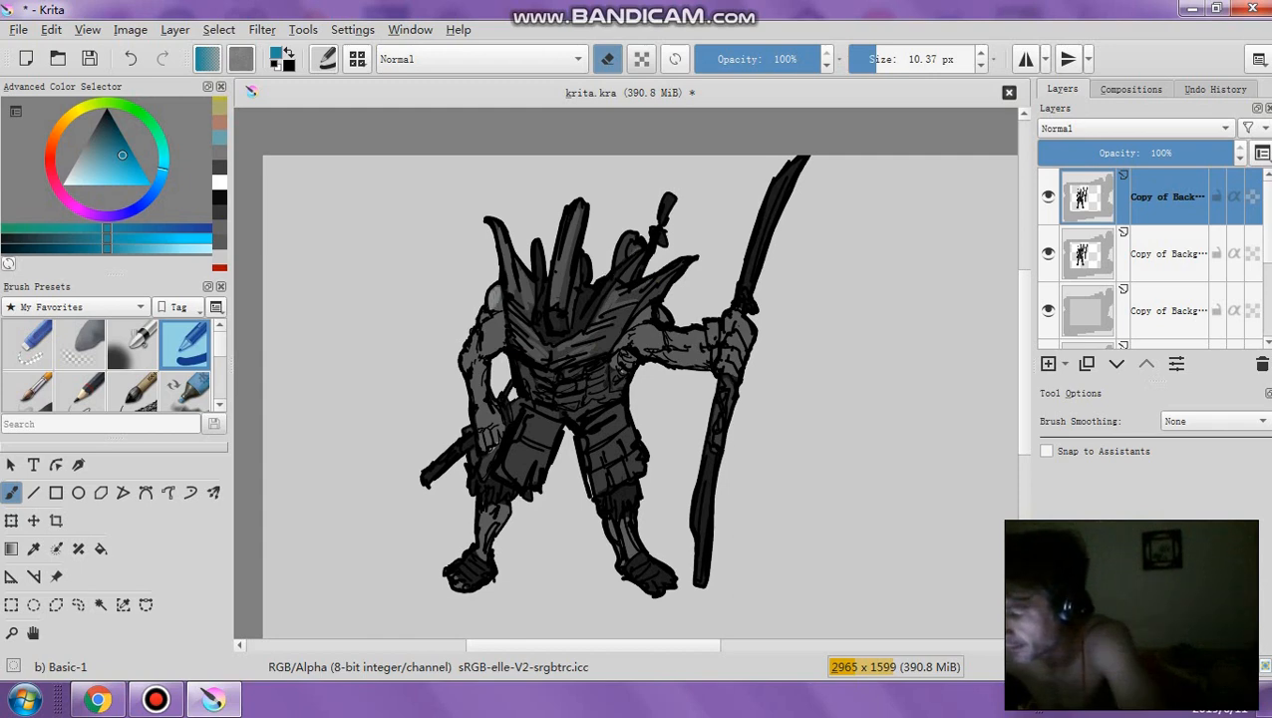
{"action": "left_click_drag", "start_coordinate": [481, 327], "coordinate": [487, 343]}
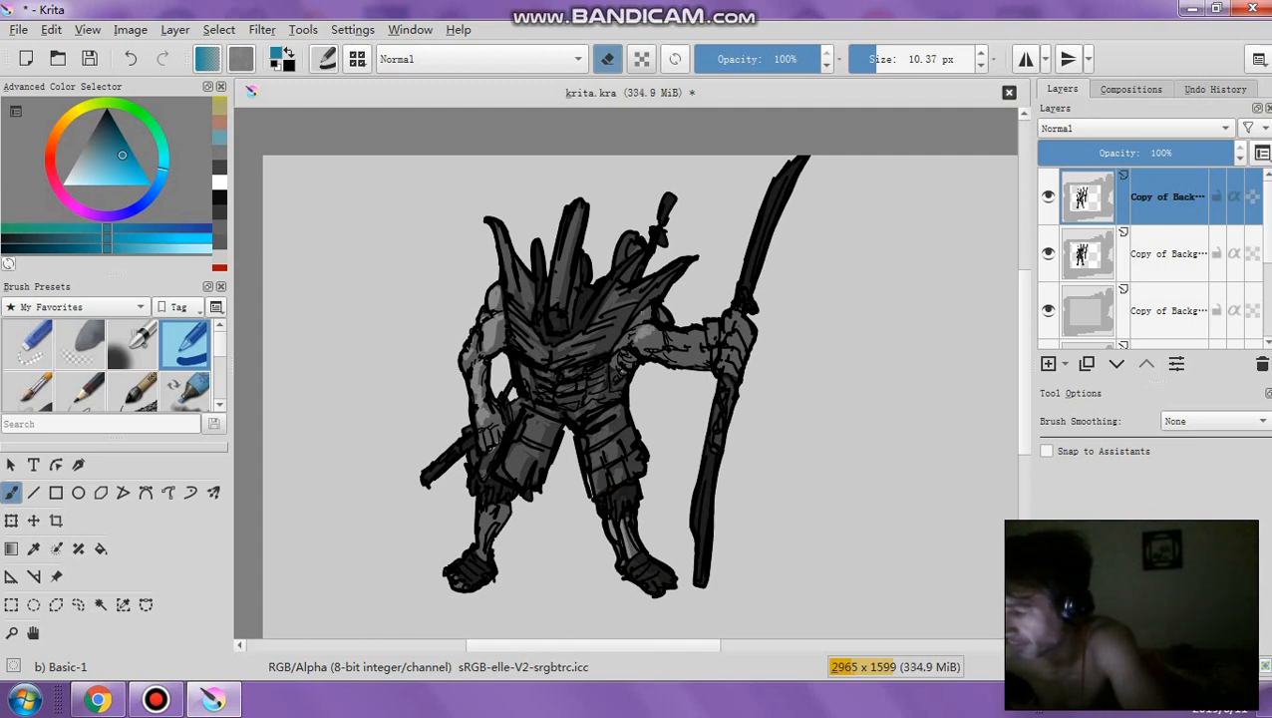
{"action": "left_click", "coordinate": [131, 59]}
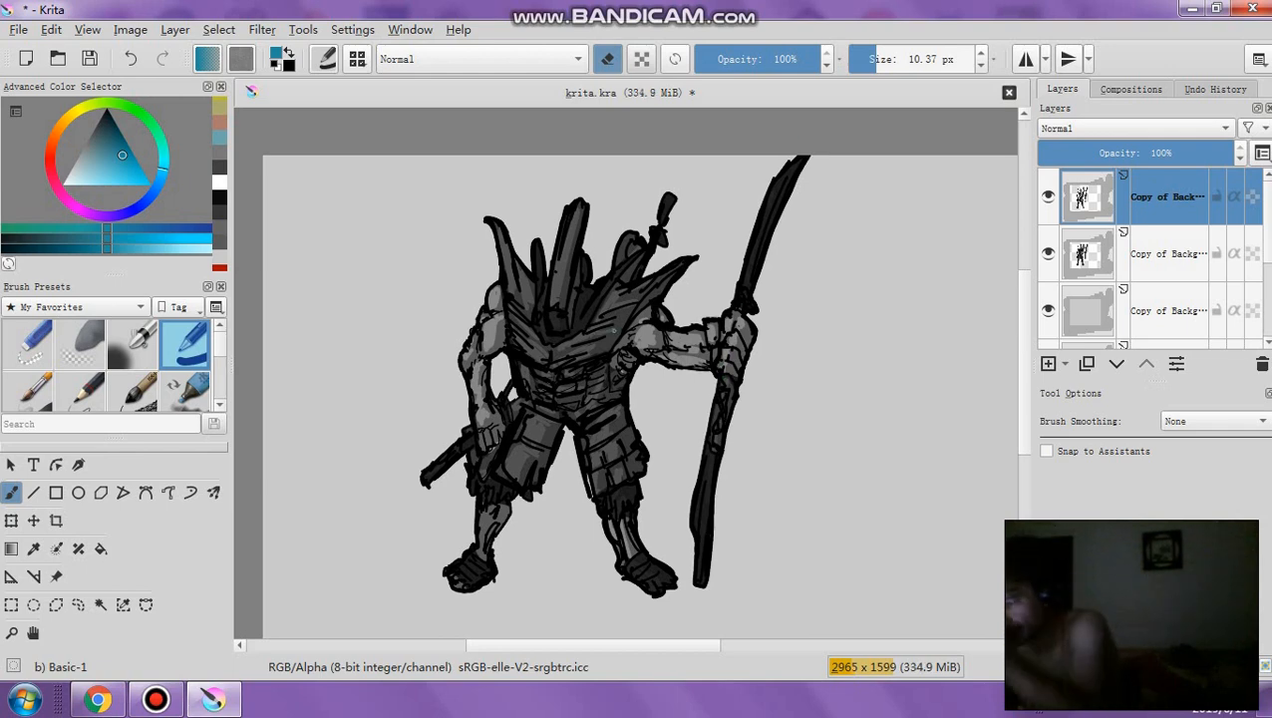
Merge the highlighted layer with the layer below and duplicate the merged character layer
{"action": "right_click", "coordinate": [1181, 198]}
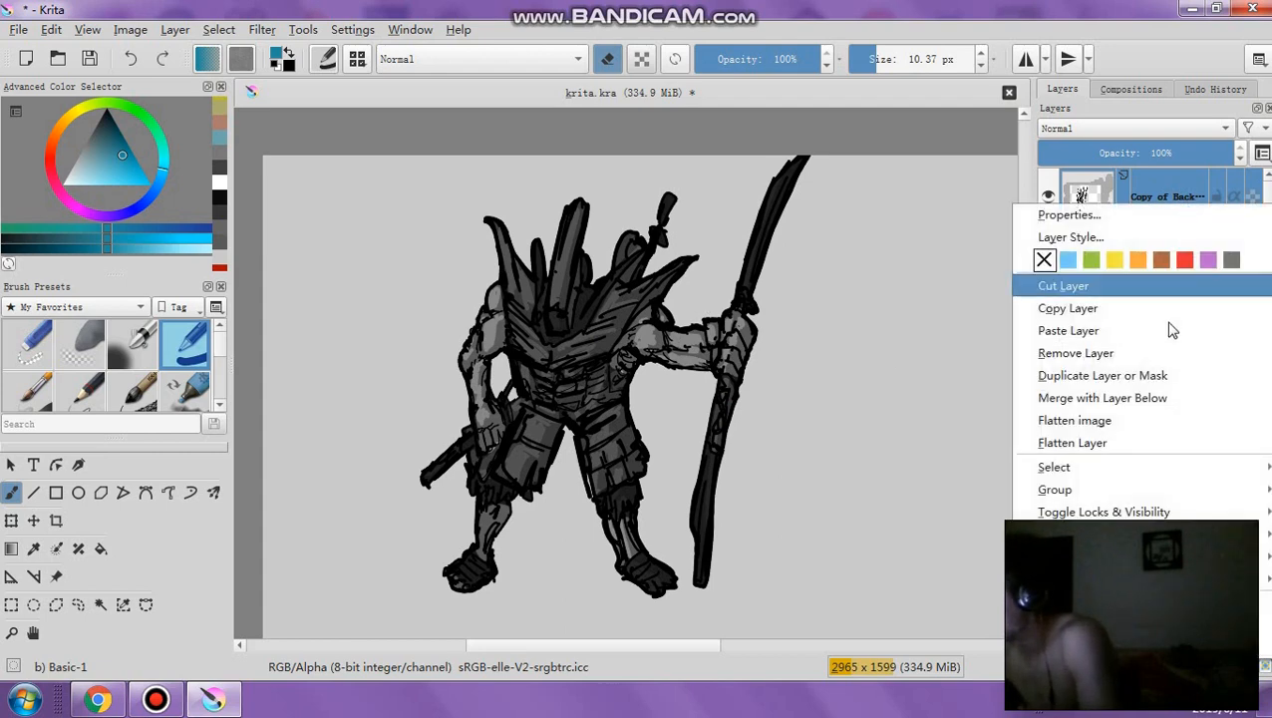
{"action": "left_click", "coordinate": [1136, 389]}
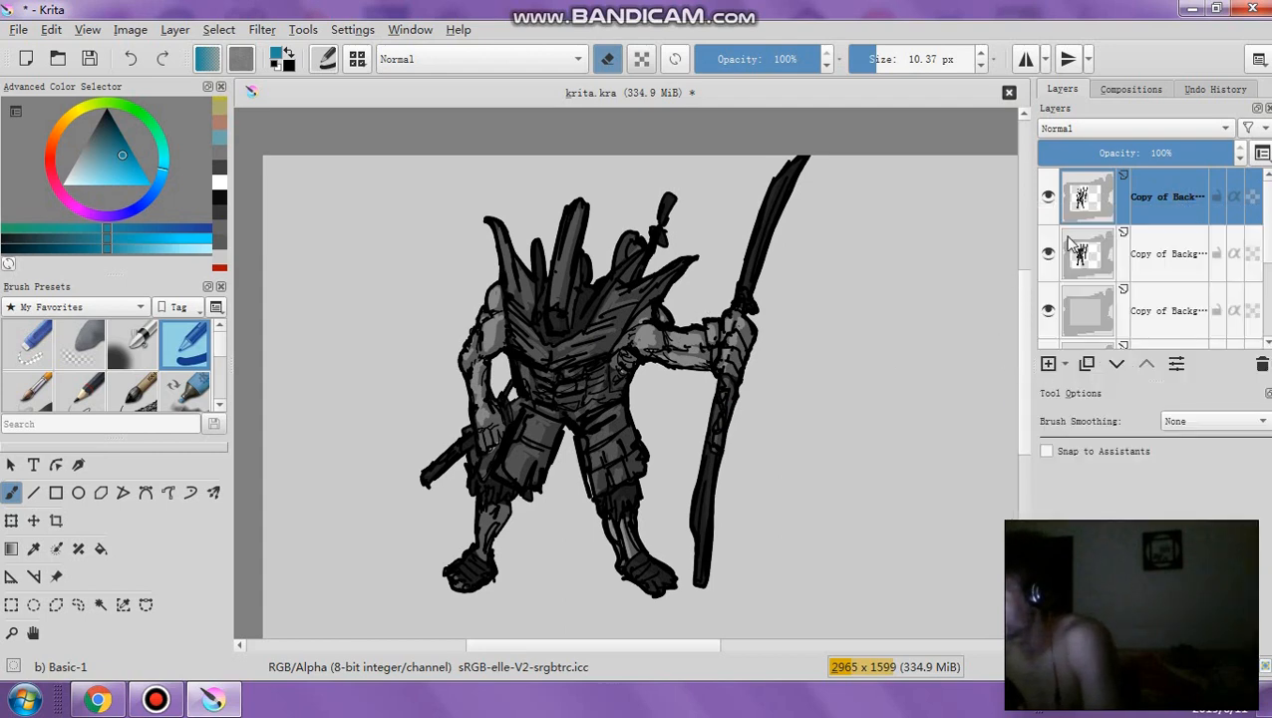
{"action": "right_click", "coordinate": [1158, 214]}
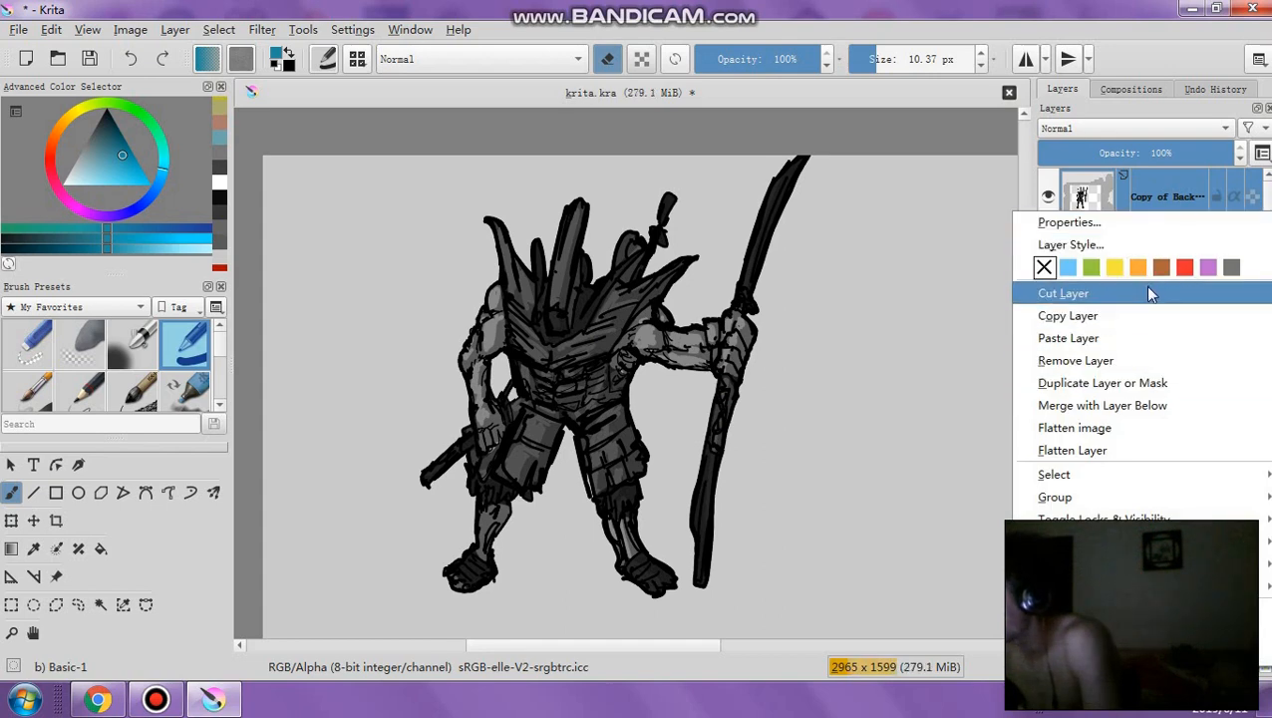
{"action": "left_click", "coordinate": [1147, 107]}
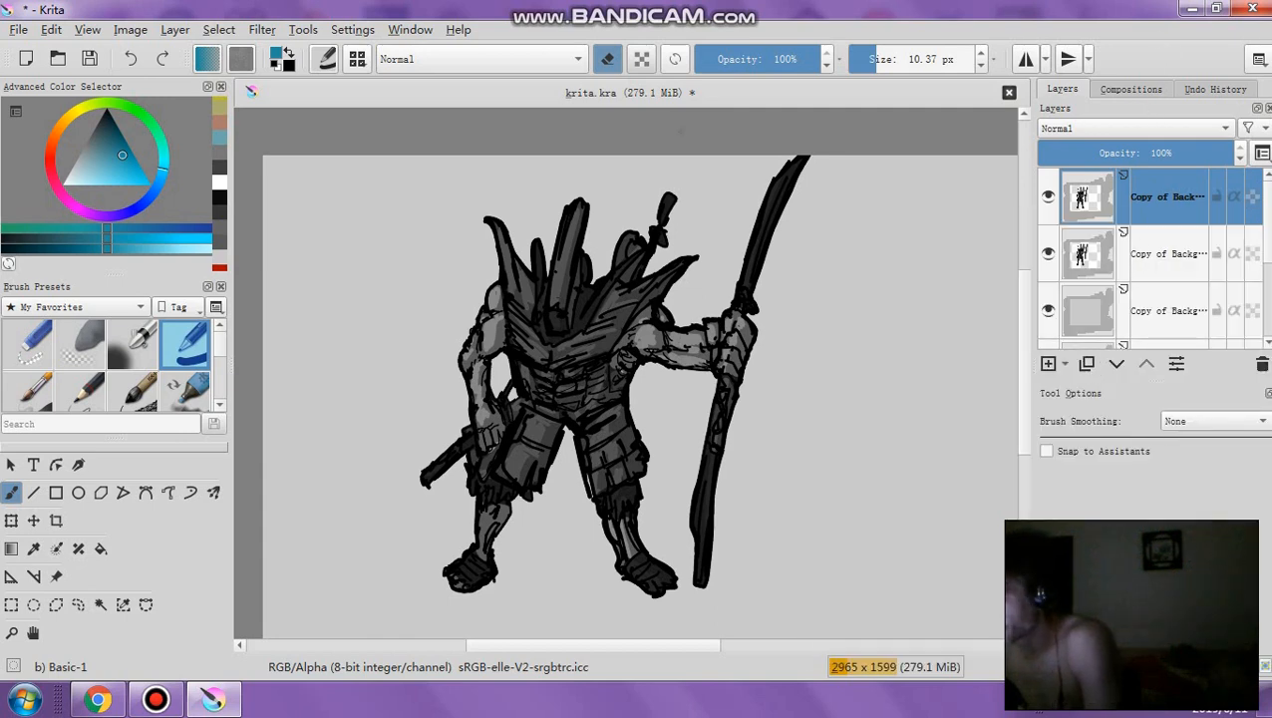
Brighten the duplicate by lowering its input white level with the Levels filter, and place it below the darker copy
{"action": "left_click", "coordinate": [262, 30]}
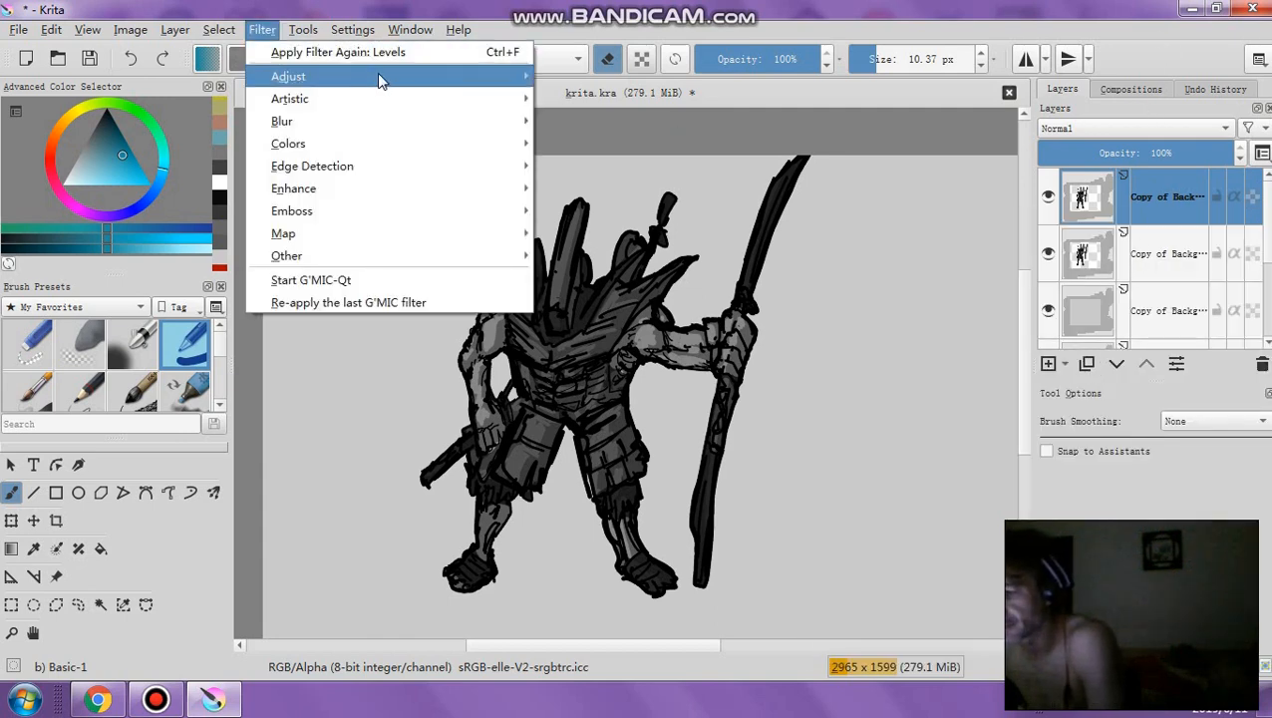
{"action": "mouse_move", "coordinate": [379, 78]}
{"action": "left_click", "coordinate": [638, 280]}
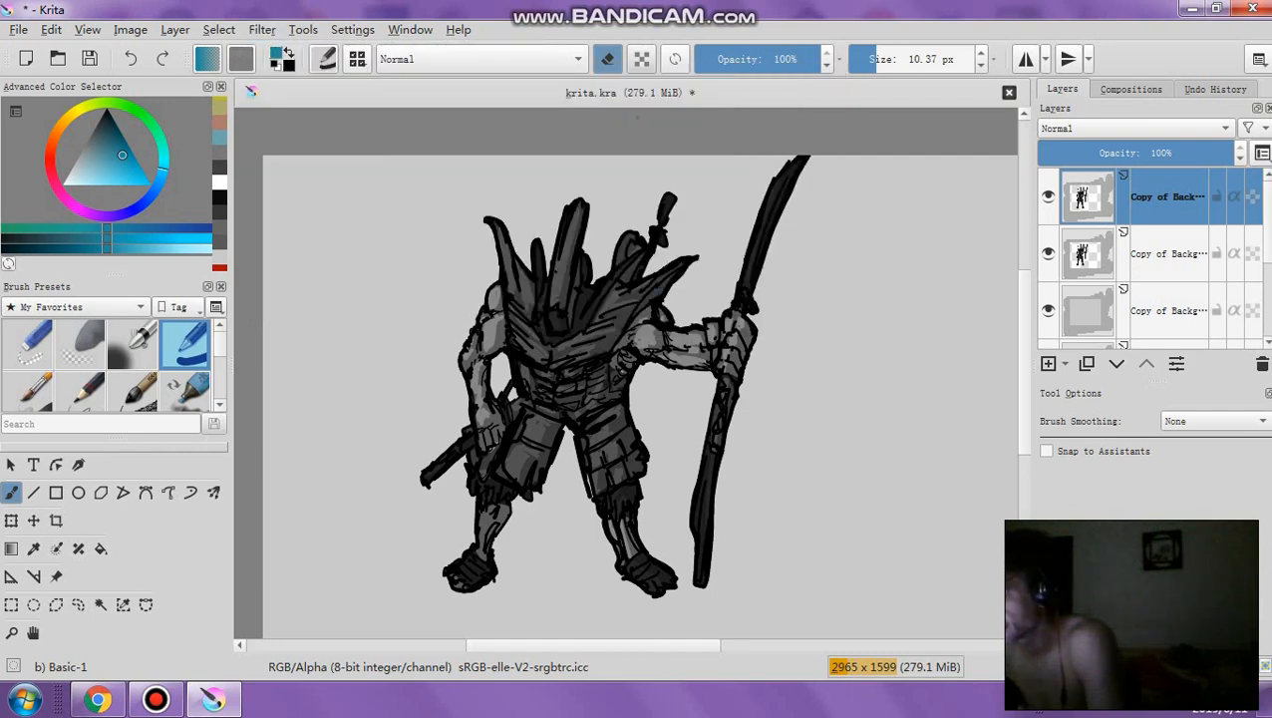
{"action": "left_click_drag", "start_coordinate": [1108, 330], "coordinate": [1013, 336]}
{"action": "left_click", "coordinate": [997, 477]}
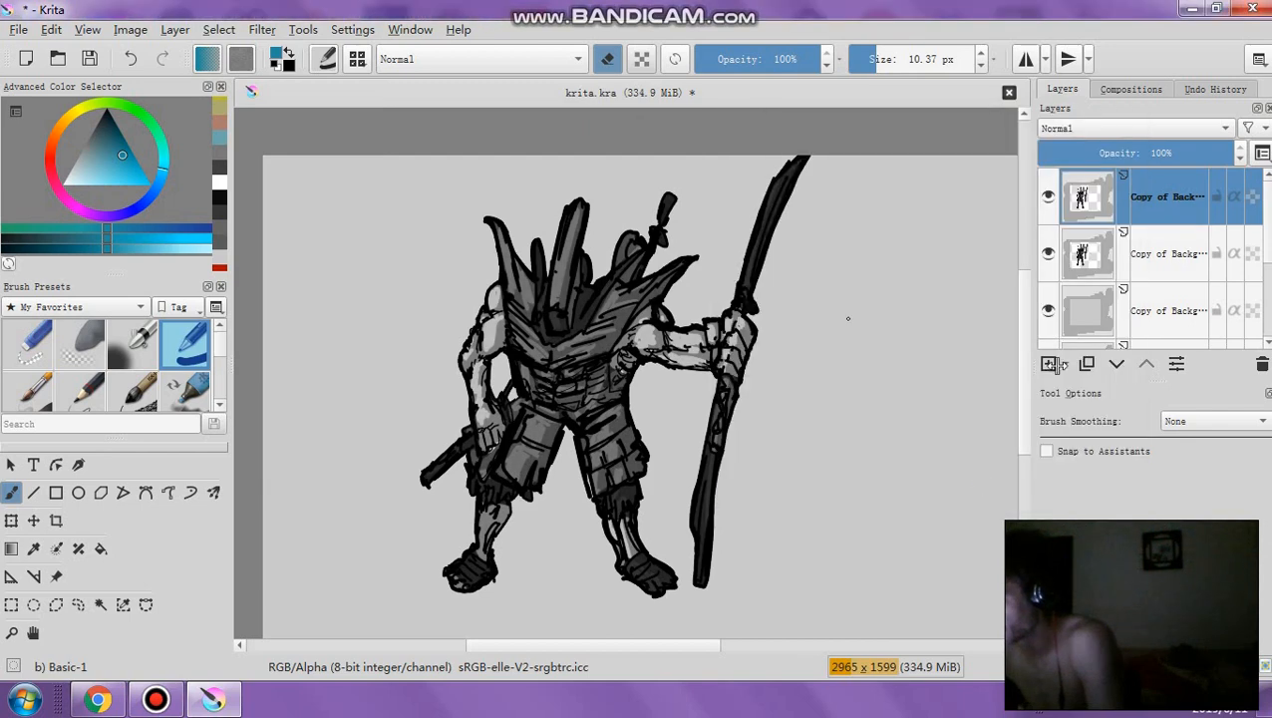
{"action": "left_click", "coordinate": [1159, 269]}
{"action": "key", "text": "ctrl+z"}
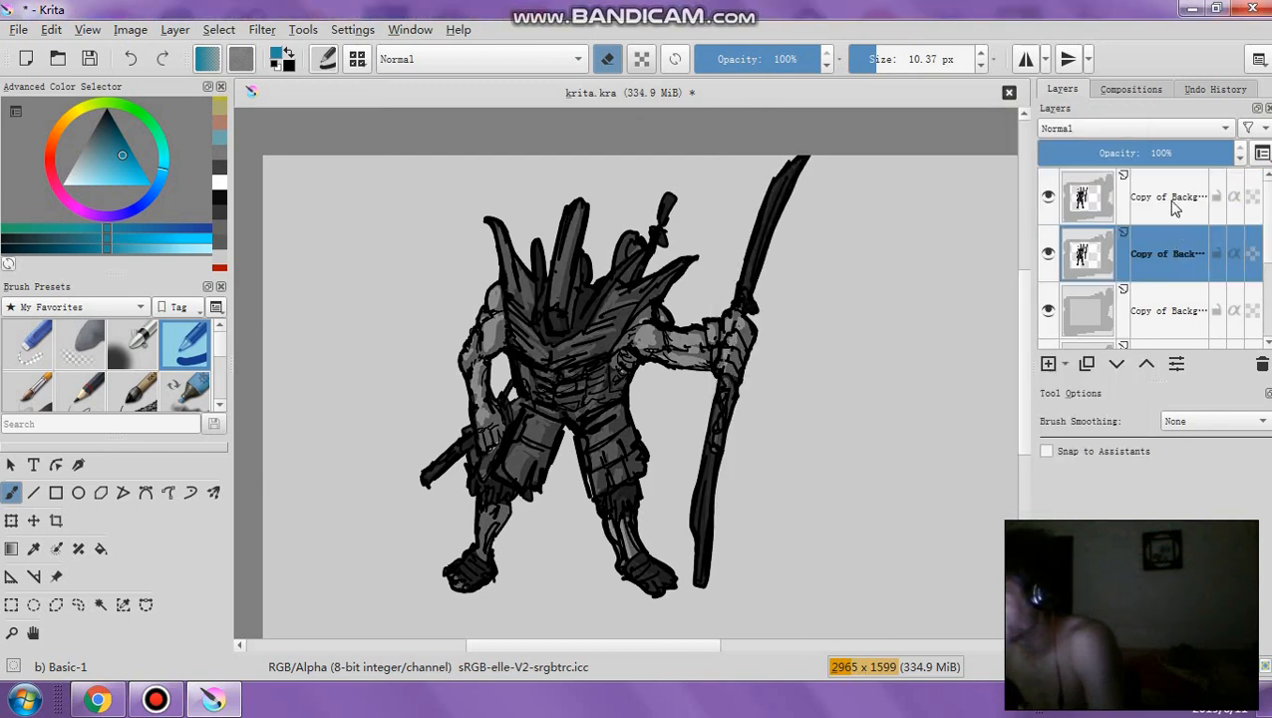
Erase brighter highlights through the darker top copy on the armour and limbs, and merge it with the layer below
{"action": "left_click", "coordinate": [1176, 203]}
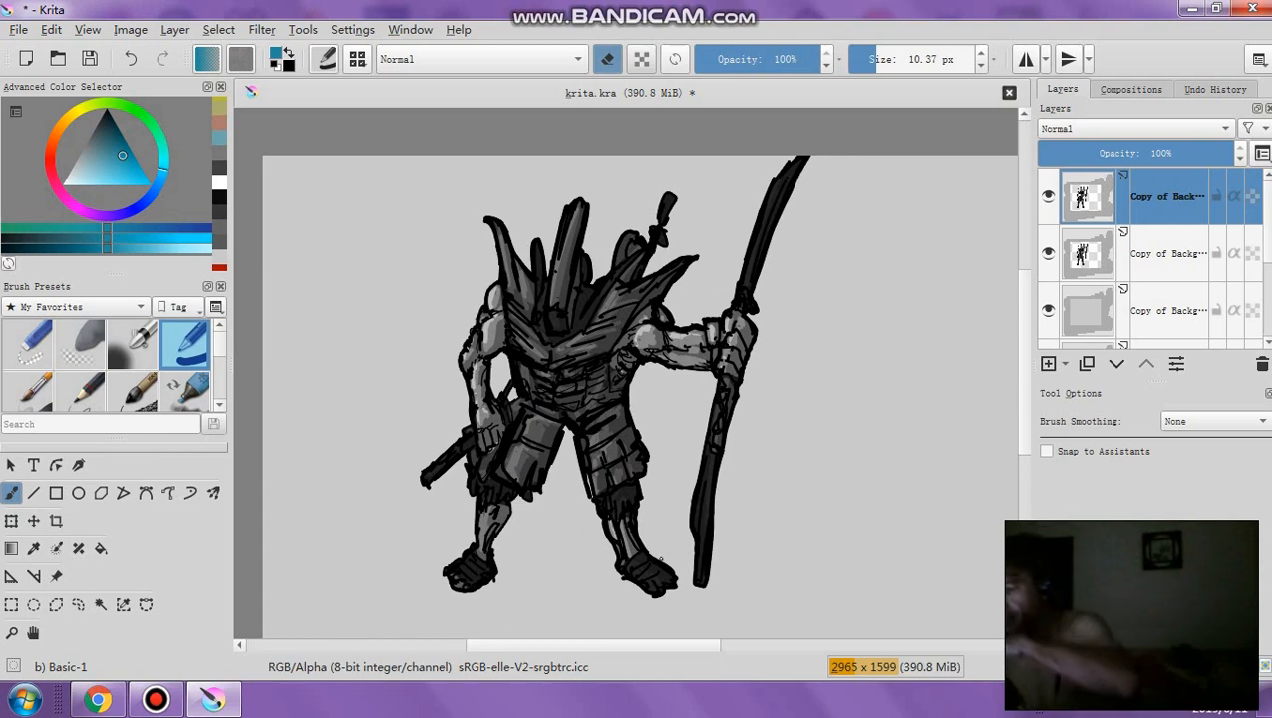
{"action": "right_click", "coordinate": [1157, 202]}
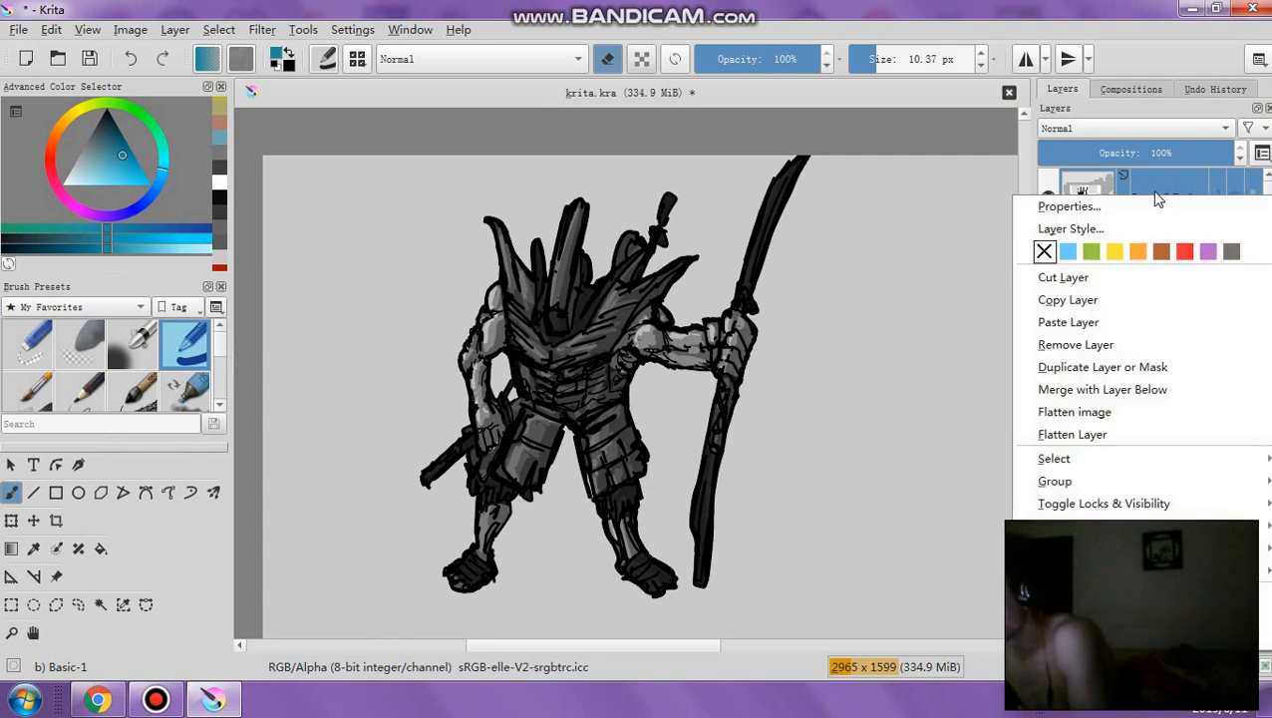
{"action": "left_click", "coordinate": [1147, 389]}
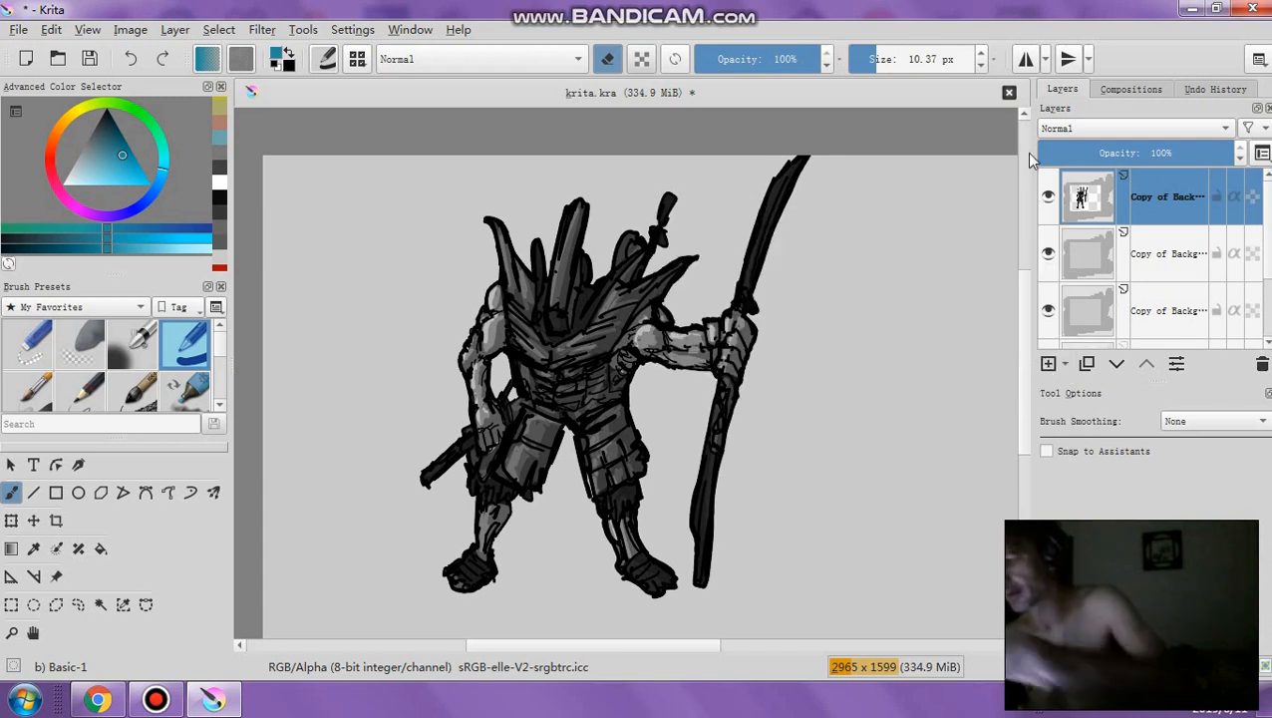
Adjust the character layer with the Levels filter: input 12 to 244, output 18 to 232, with the midtones fine-tuned
{"action": "left_click", "coordinate": [269, 33]}
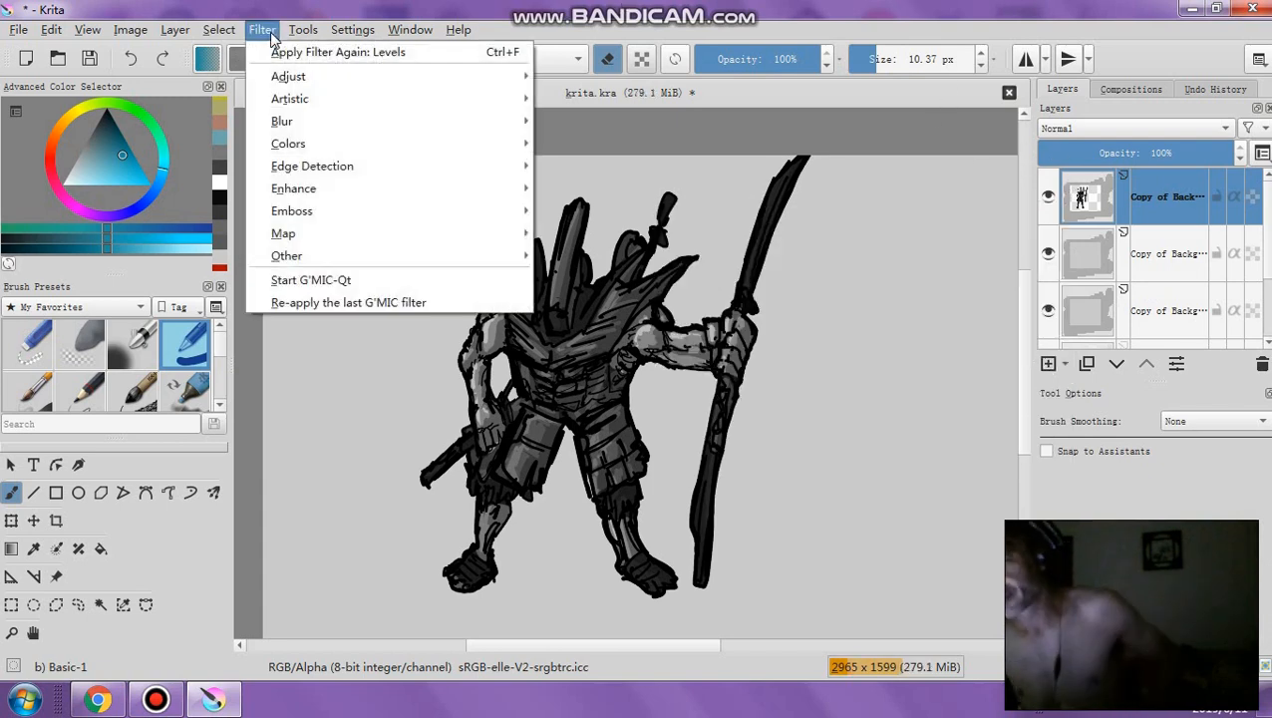
{"action": "mouse_move", "coordinate": [314, 84]}
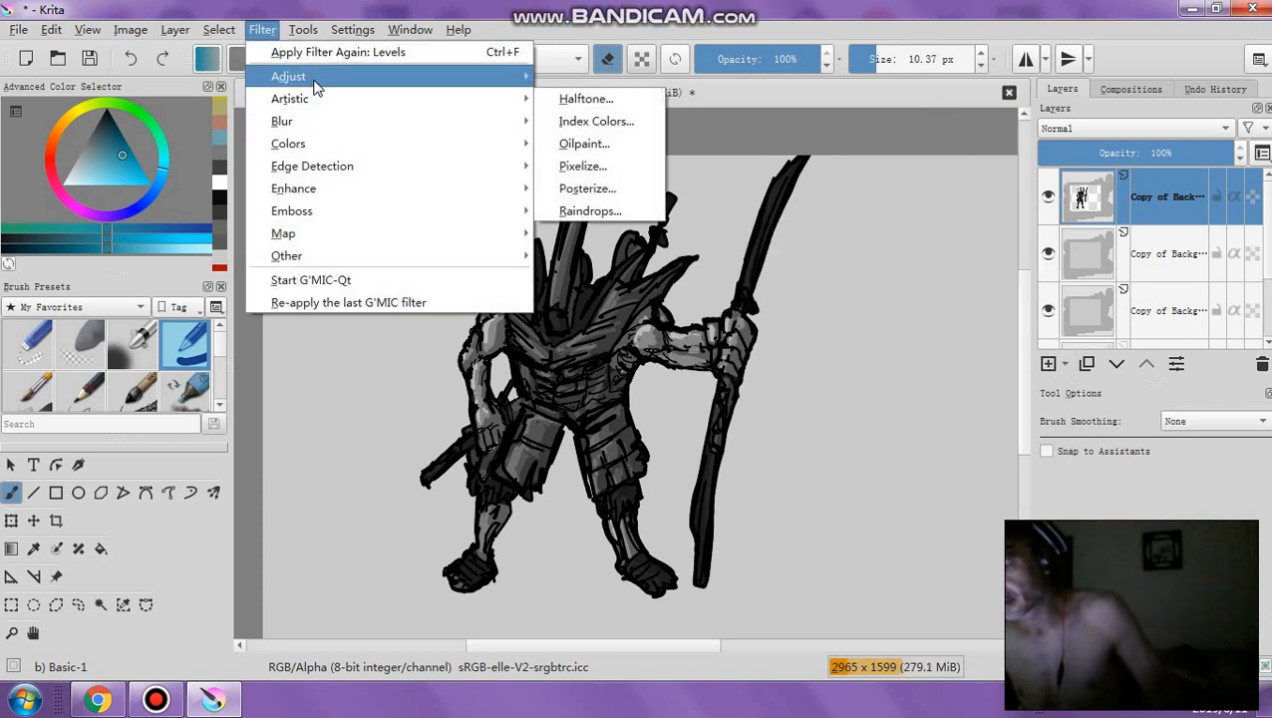
{"action": "left_click", "coordinate": [604, 285]}
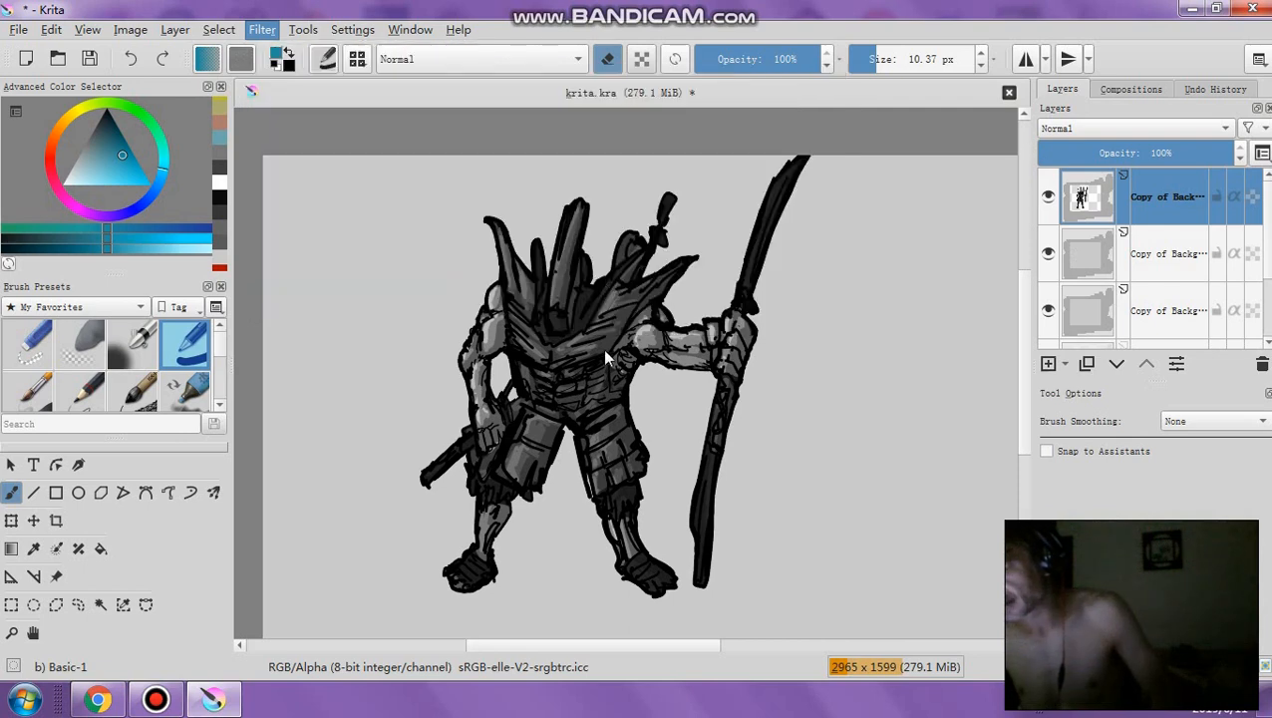
{"action": "left_click_drag", "start_coordinate": [746, 397], "coordinate": [770, 404]}
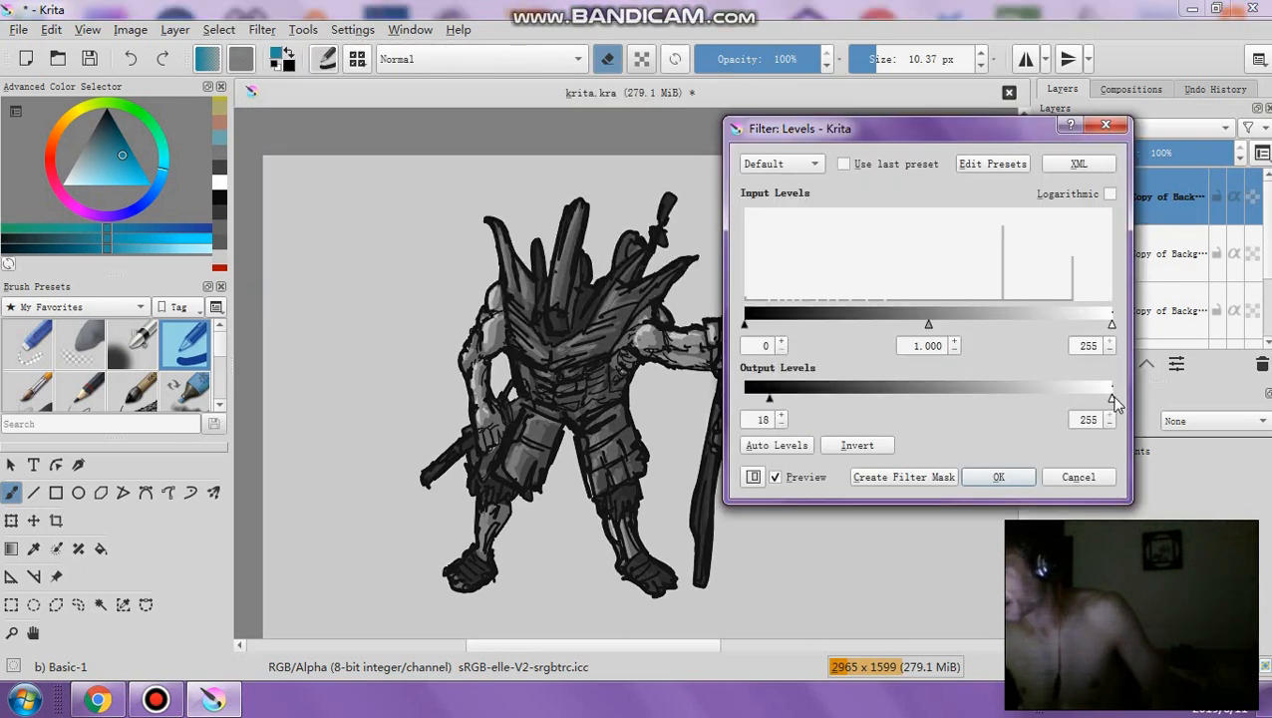
{"action": "left_click_drag", "start_coordinate": [1101, 401], "coordinate": [1078, 400]}
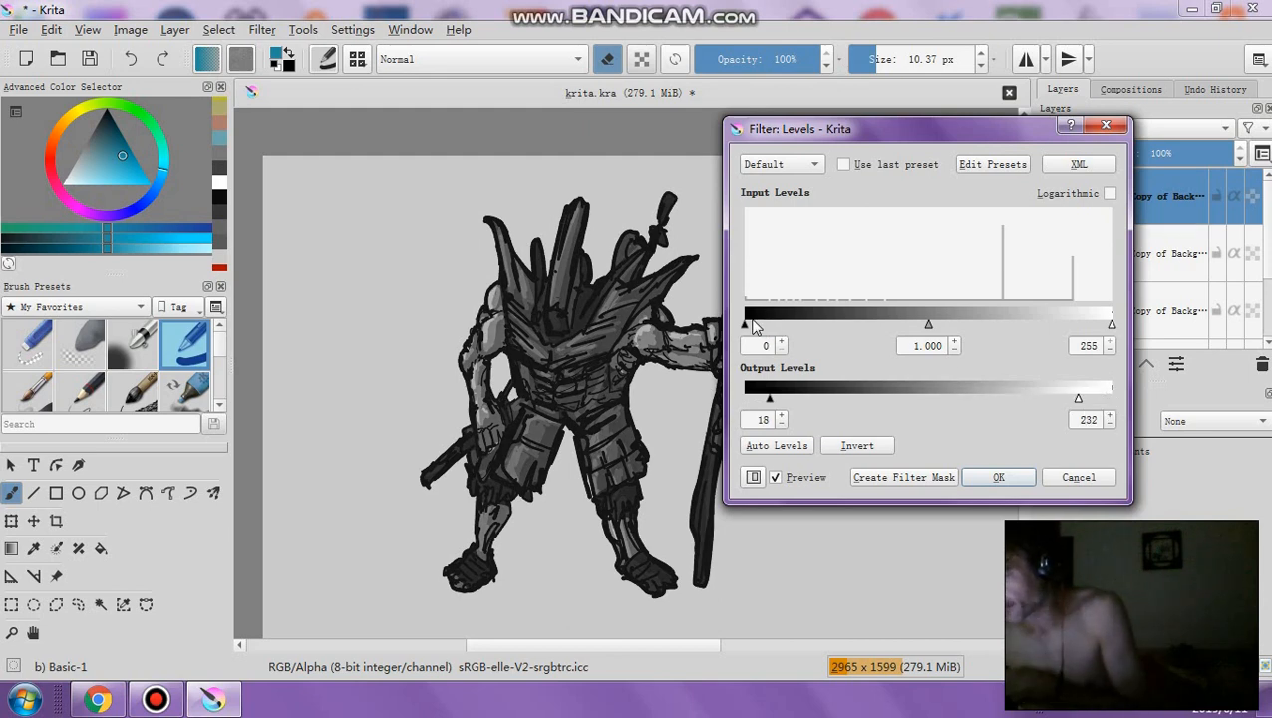
{"action": "left_click_drag", "start_coordinate": [745, 324], "coordinate": [761, 324]}
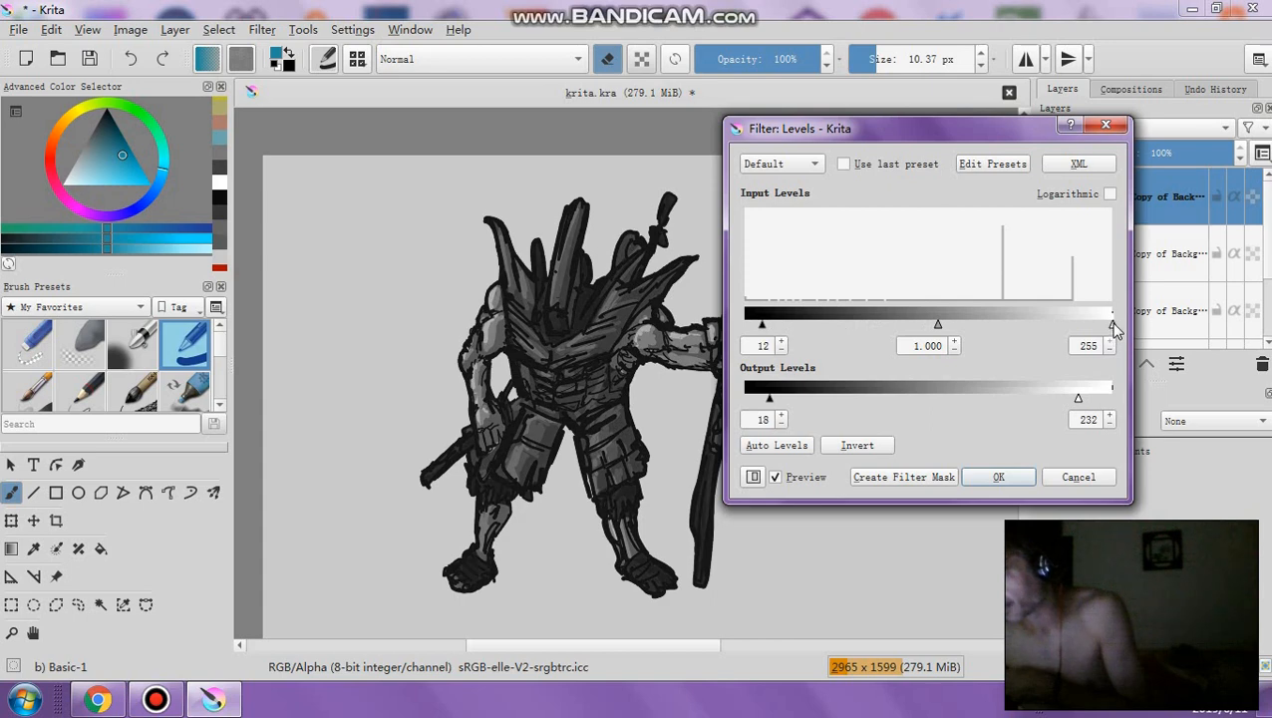
{"action": "left_click_drag", "start_coordinate": [1111, 325], "coordinate": [1096, 327]}
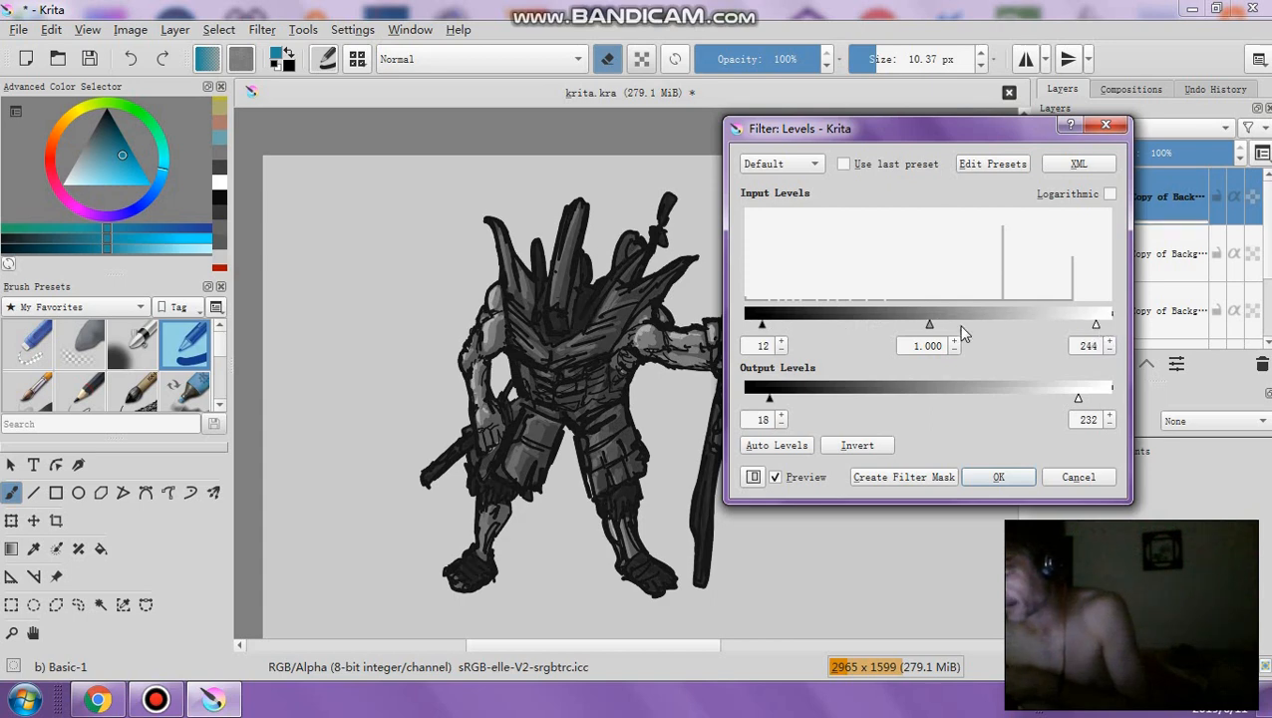
{"action": "left_click_drag", "start_coordinate": [938, 329], "coordinate": [935, 329]}
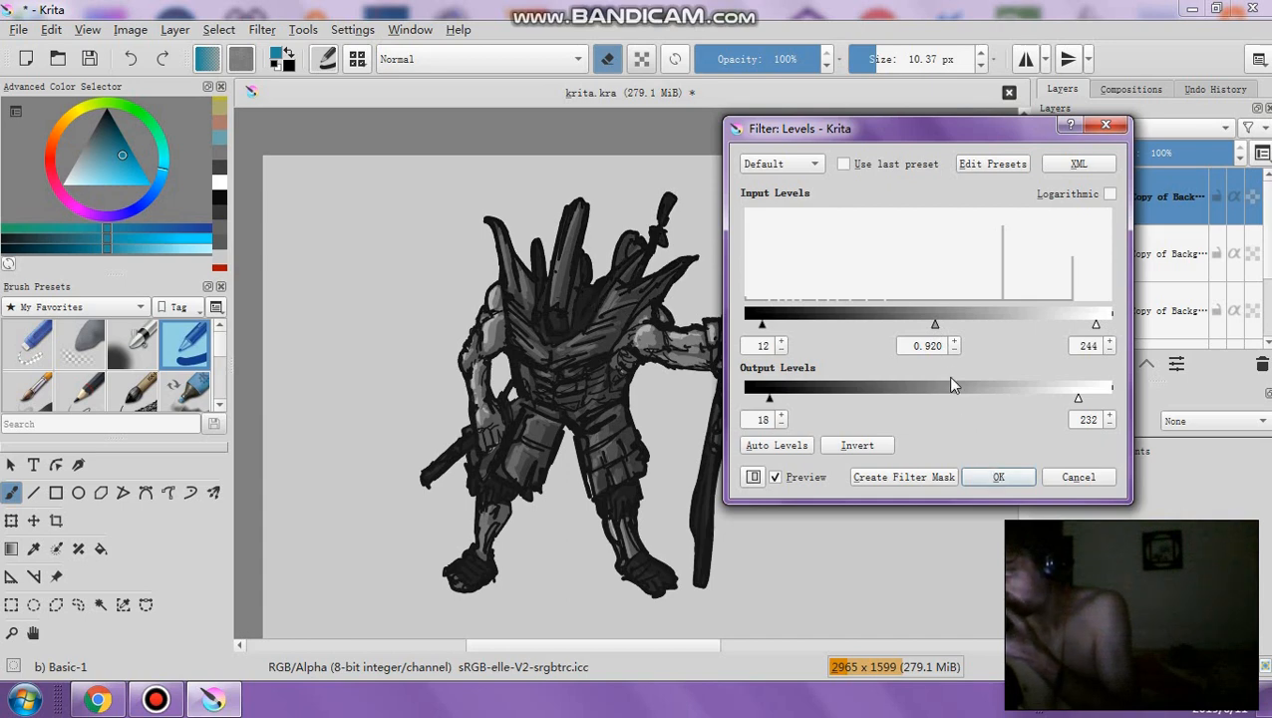
{"action": "left_click_drag", "start_coordinate": [935, 329], "coordinate": [918, 326]}
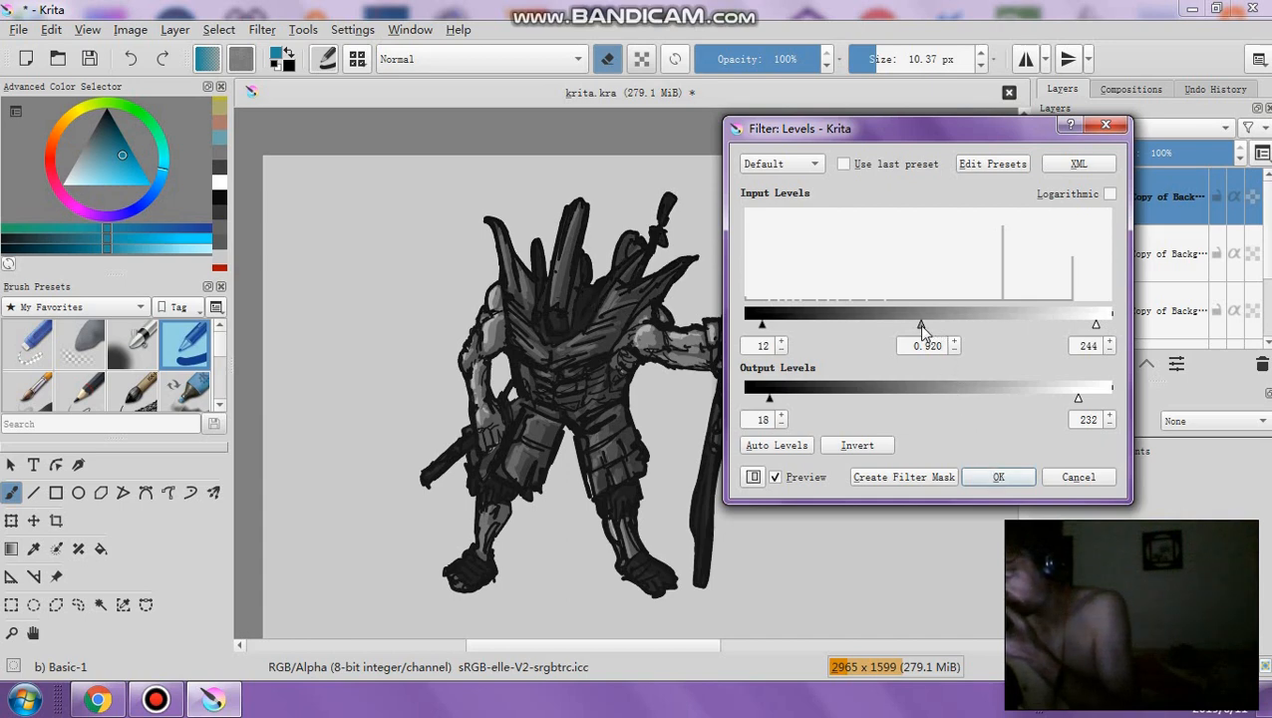
{"action": "left_click", "coordinate": [997, 477]}
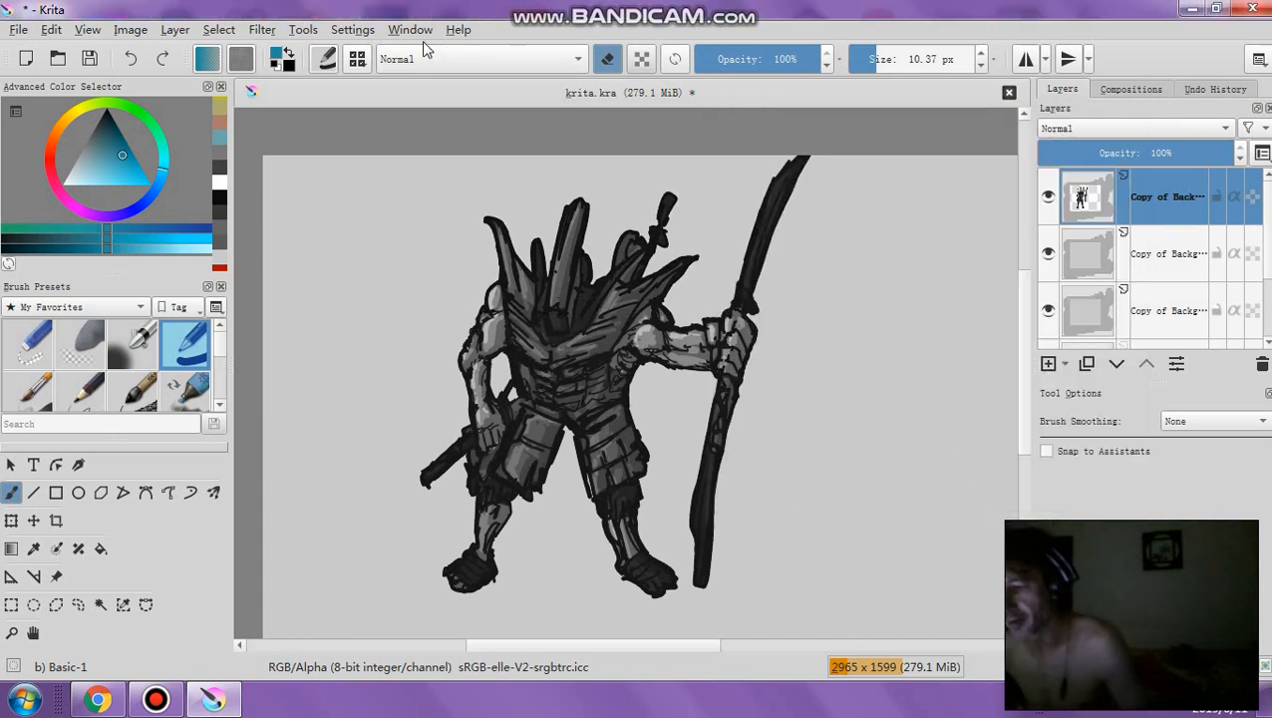
Soften the character layer with a Gaussian Blur of 5.00 px horizontal and vertical radius
{"action": "left_click", "coordinate": [262, 30]}
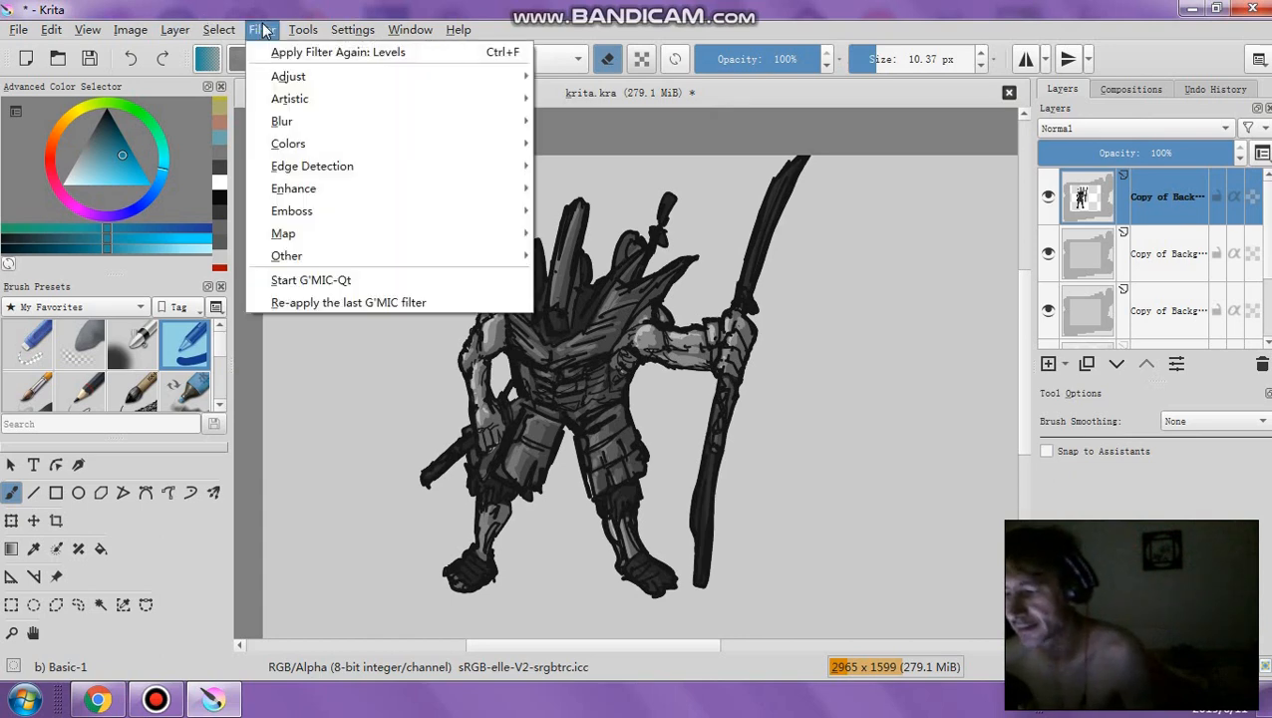
{"action": "mouse_move", "coordinate": [336, 85]}
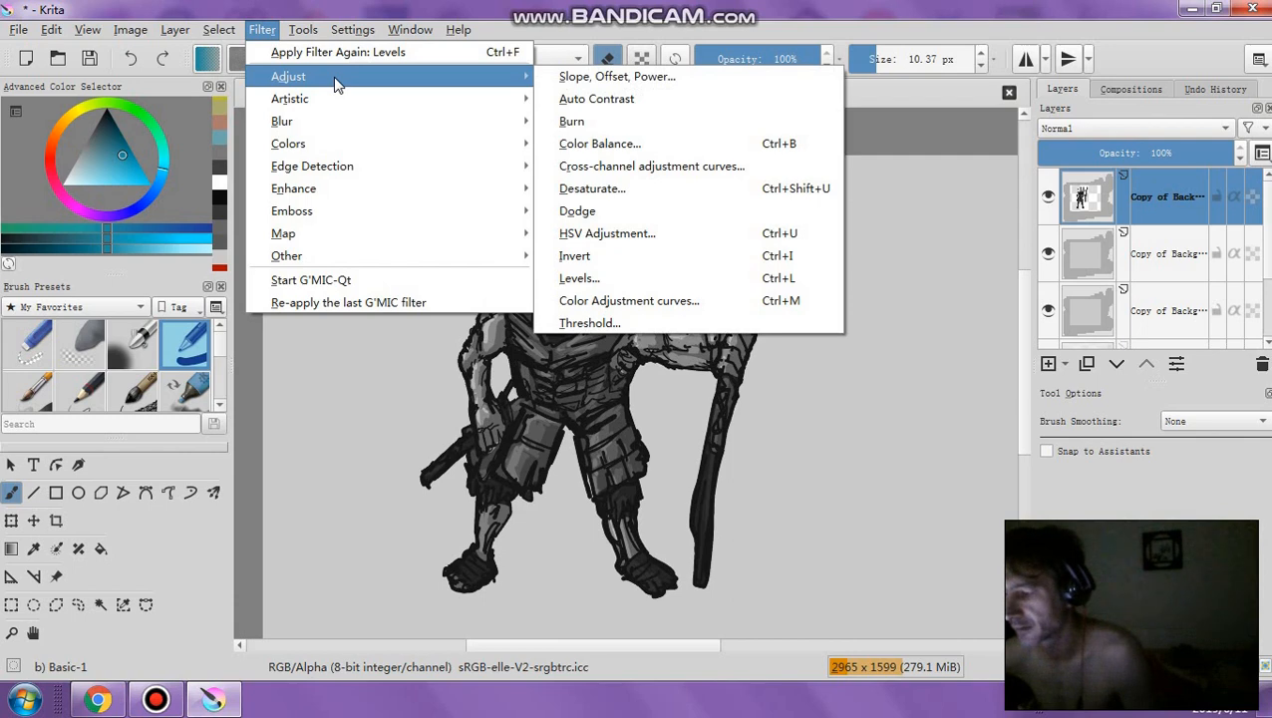
{"action": "mouse_move", "coordinate": [503, 121]}
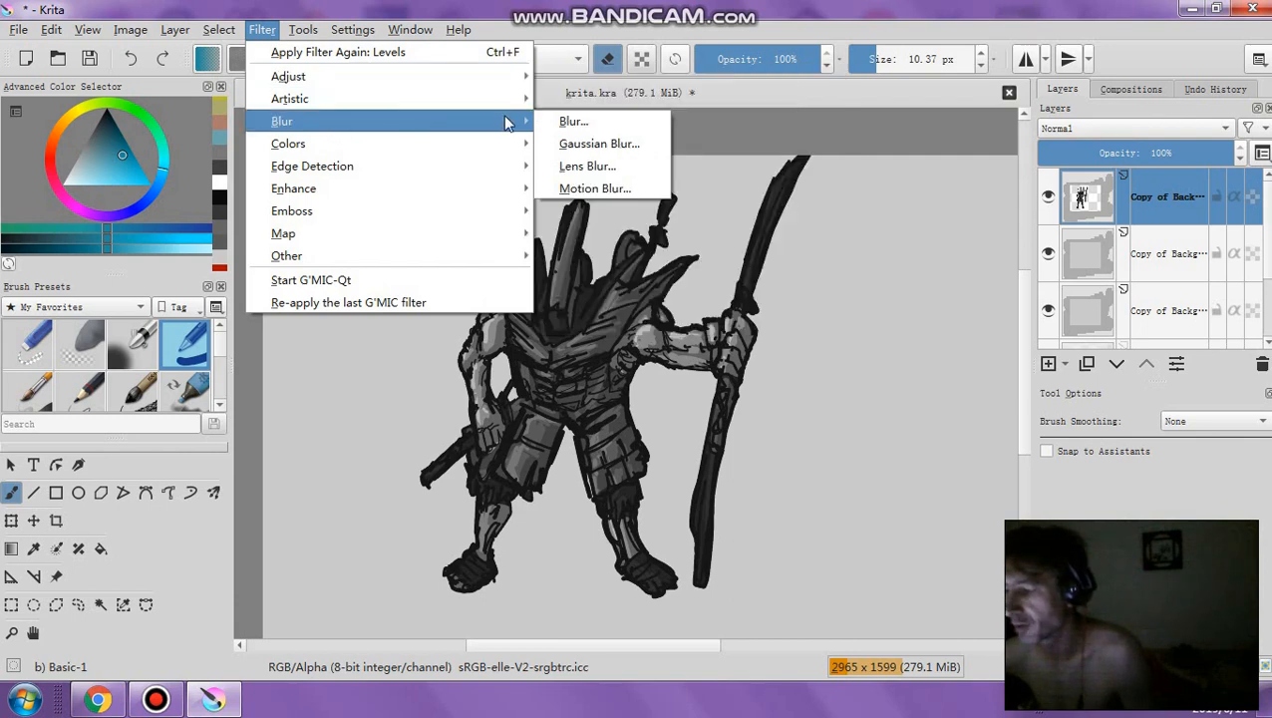
{"action": "left_click", "coordinate": [573, 143]}
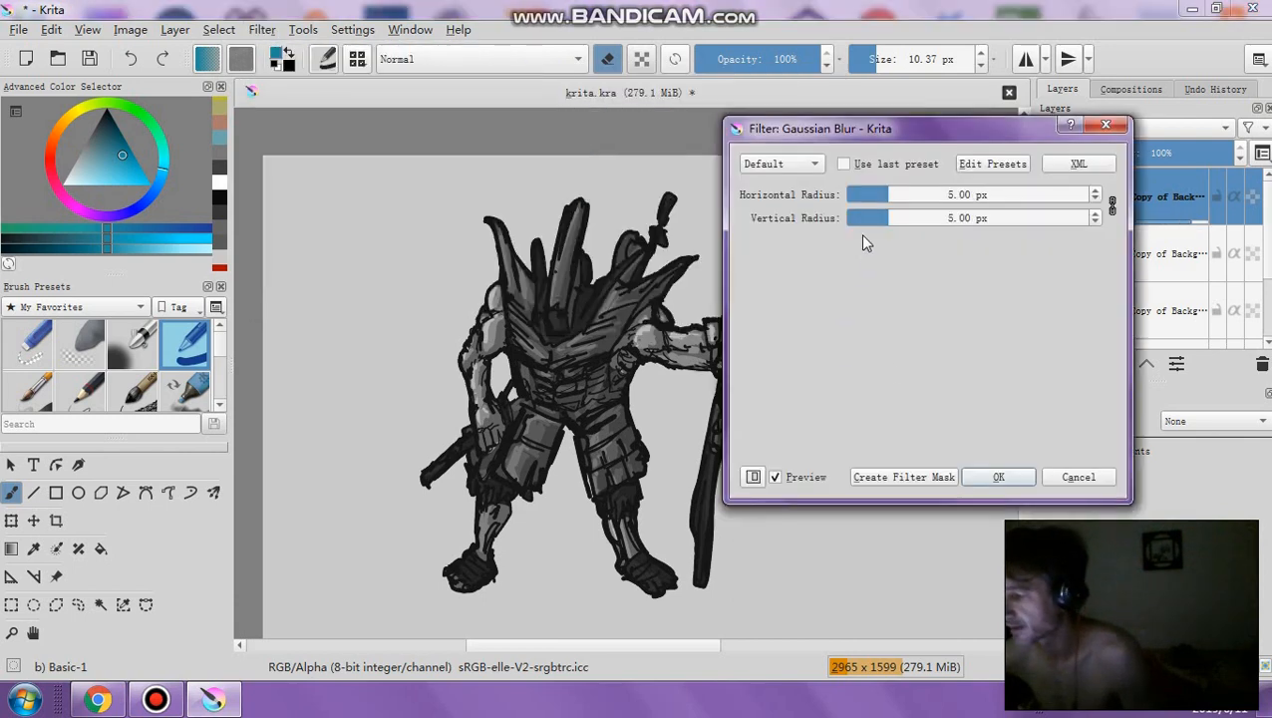
{"action": "left_click", "coordinate": [992, 478]}
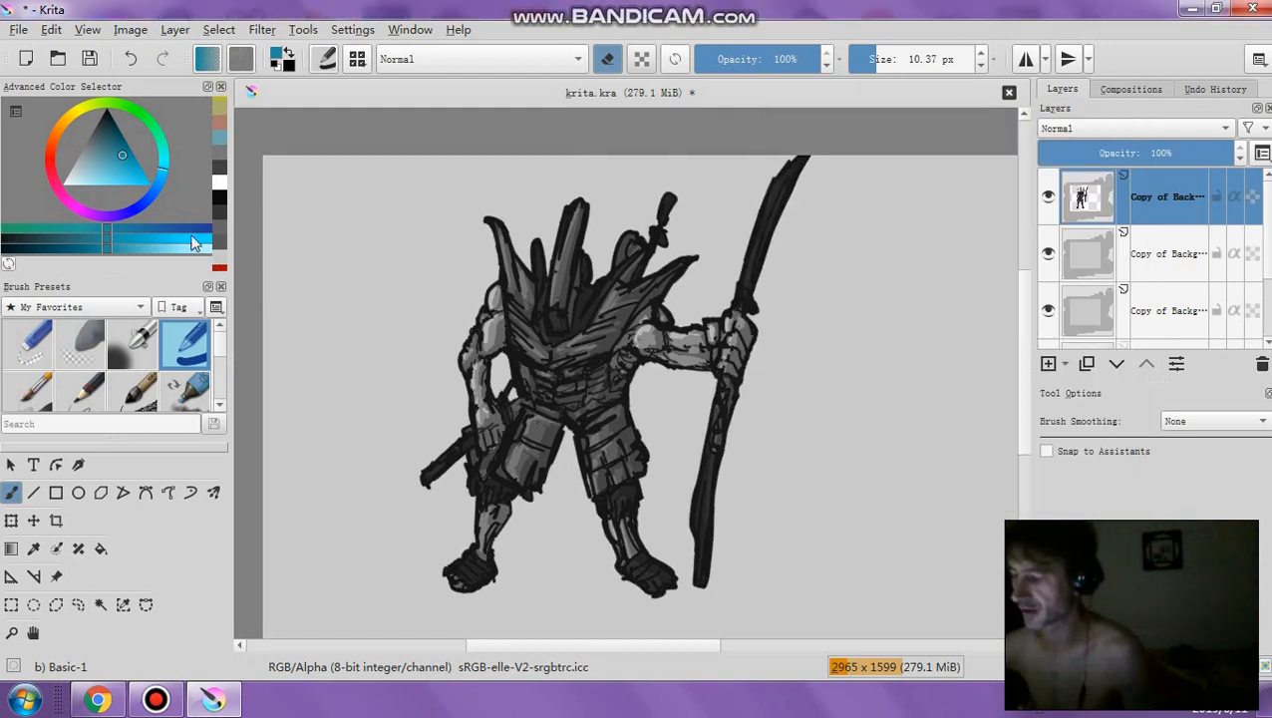
Increase the blurred character layer's contrast with the Levels filter, setting the input black level to 9 and white level to 226
{"action": "left_click", "coordinate": [263, 30]}
{"action": "mouse_move", "coordinate": [403, 79]}
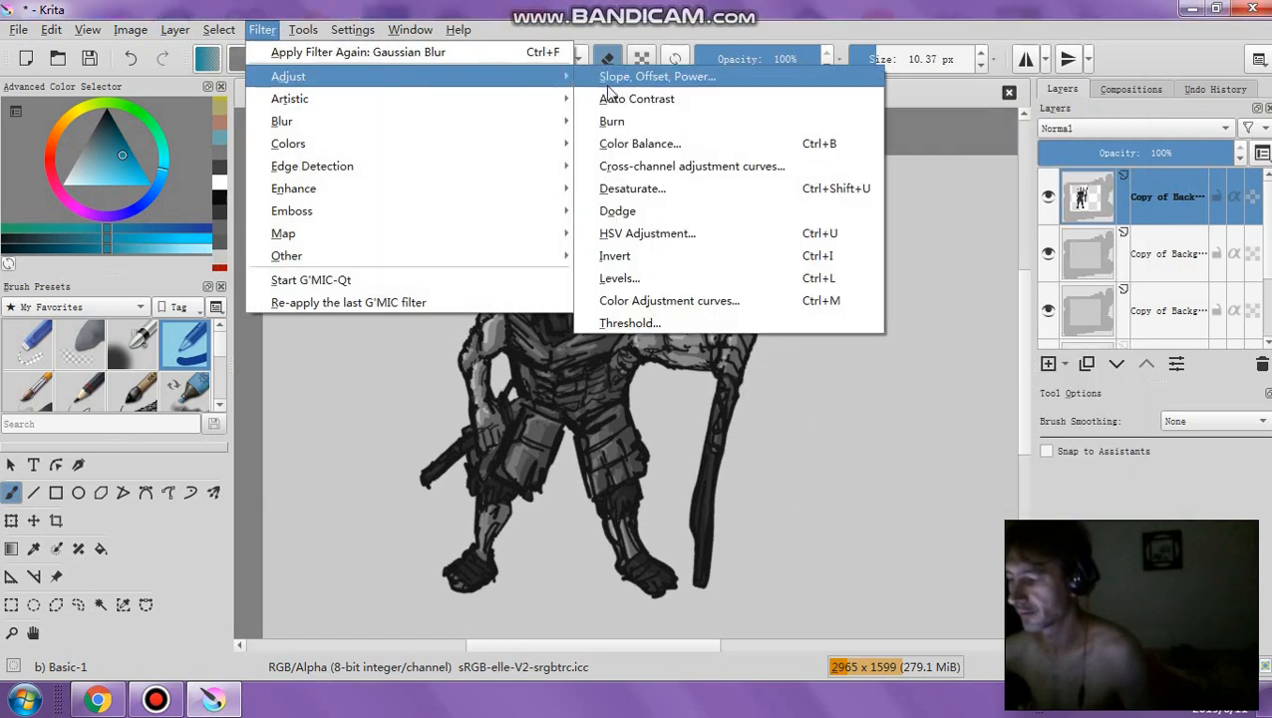
{"action": "left_click", "coordinate": [642, 275]}
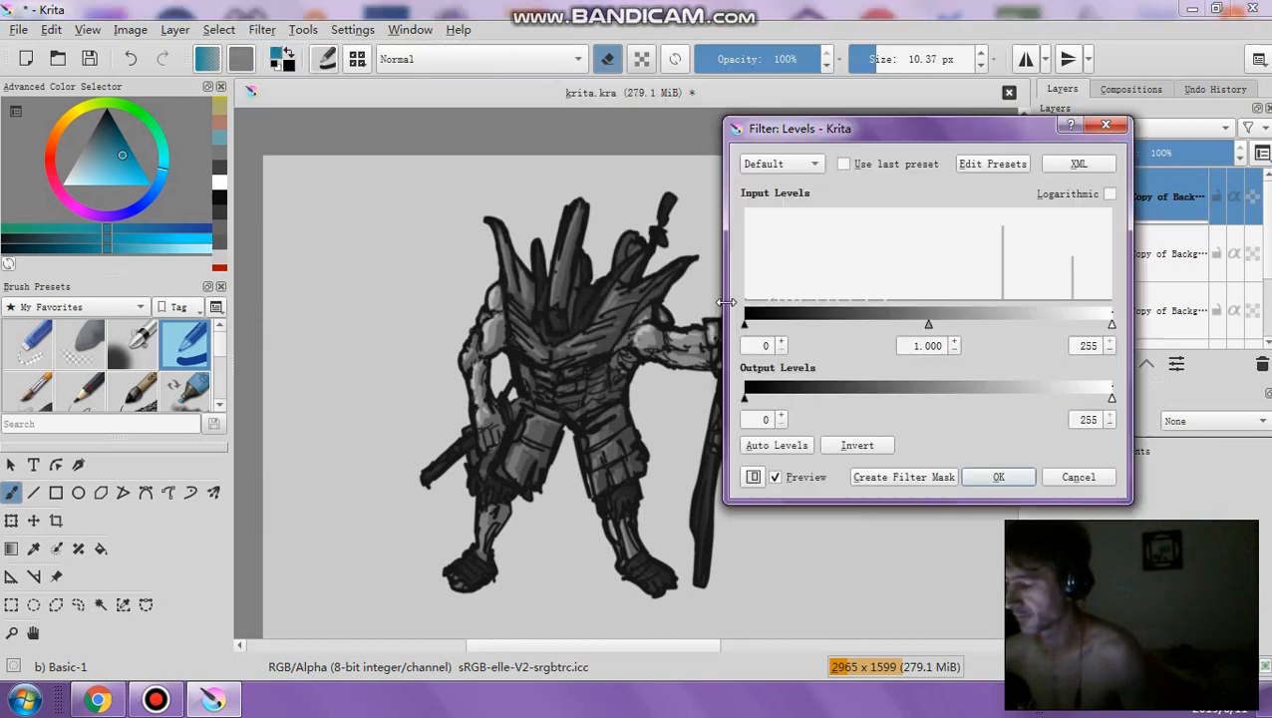
{"action": "left_click_drag", "start_coordinate": [768, 325], "coordinate": [757, 327]}
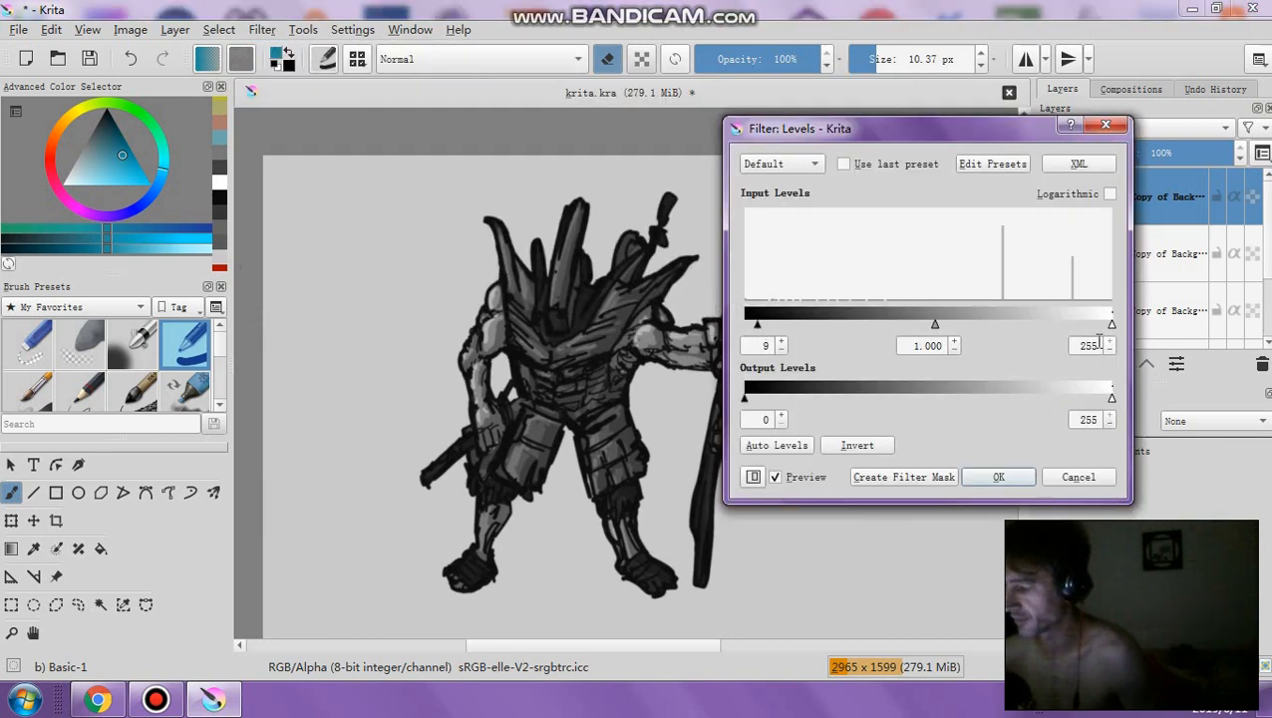
{"action": "left_click_drag", "start_coordinate": [1111, 324], "coordinate": [1070, 325]}
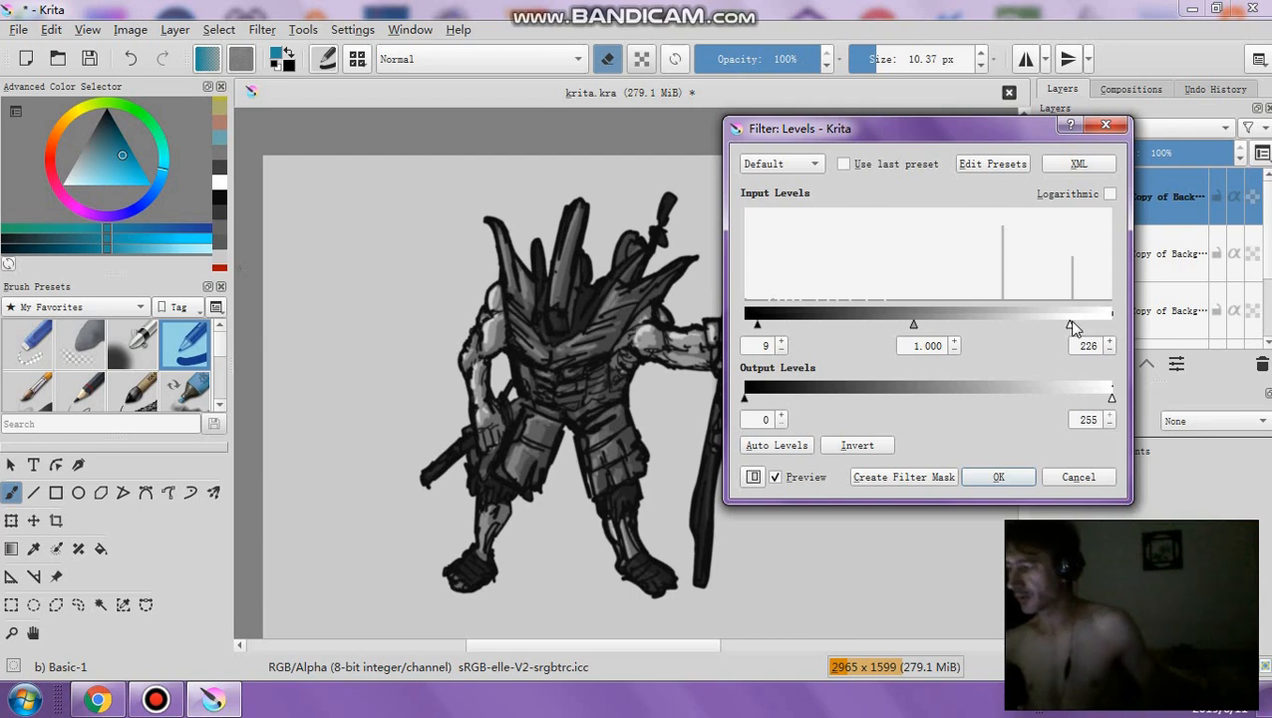
{"action": "left_click", "coordinate": [1000, 474]}
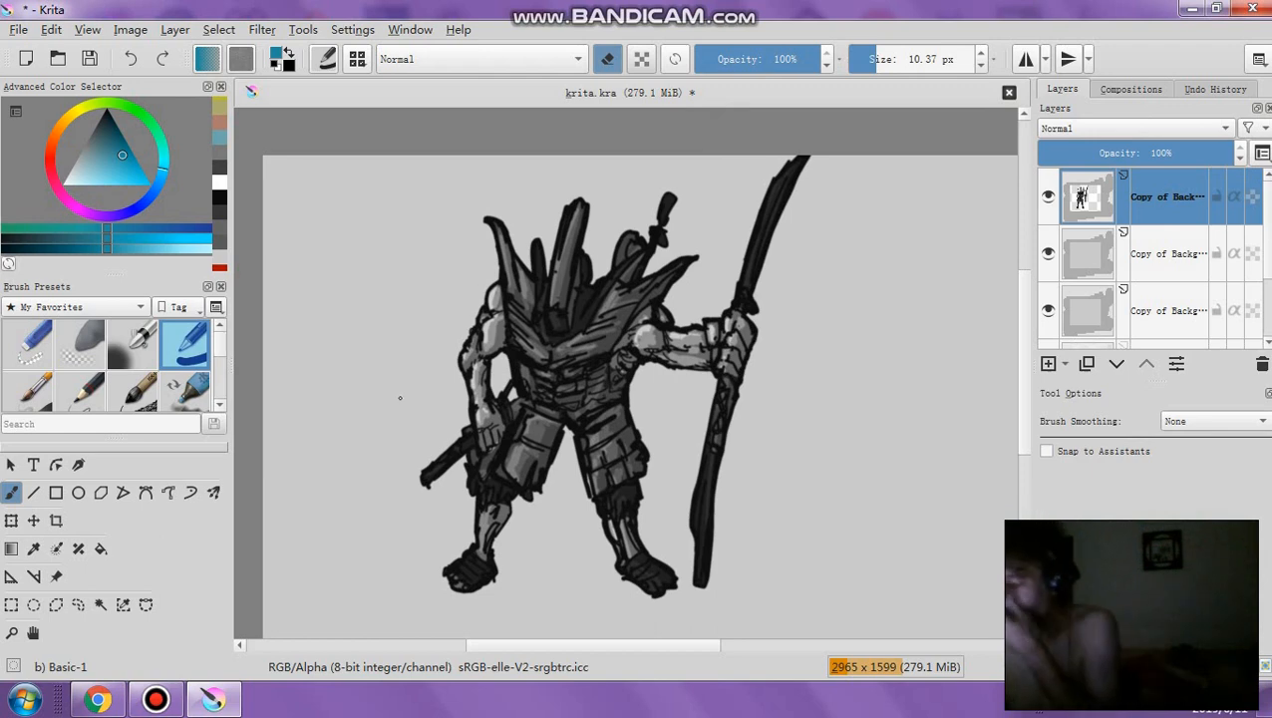
Darken the background copy directly below the character to dark grey by lowering its output white level with the Levels filter
{"action": "left_click", "coordinate": [1166, 277]}
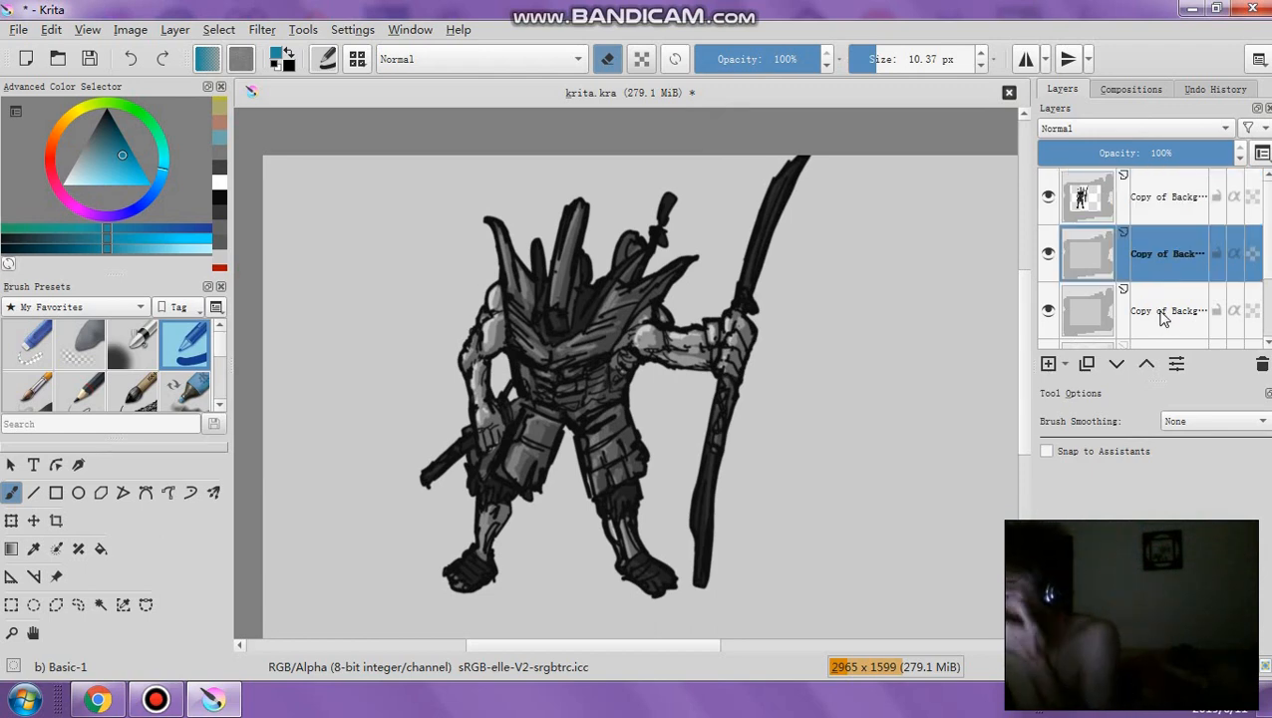
{"action": "left_click", "coordinate": [261, 30]}
{"action": "mouse_move", "coordinate": [469, 79]}
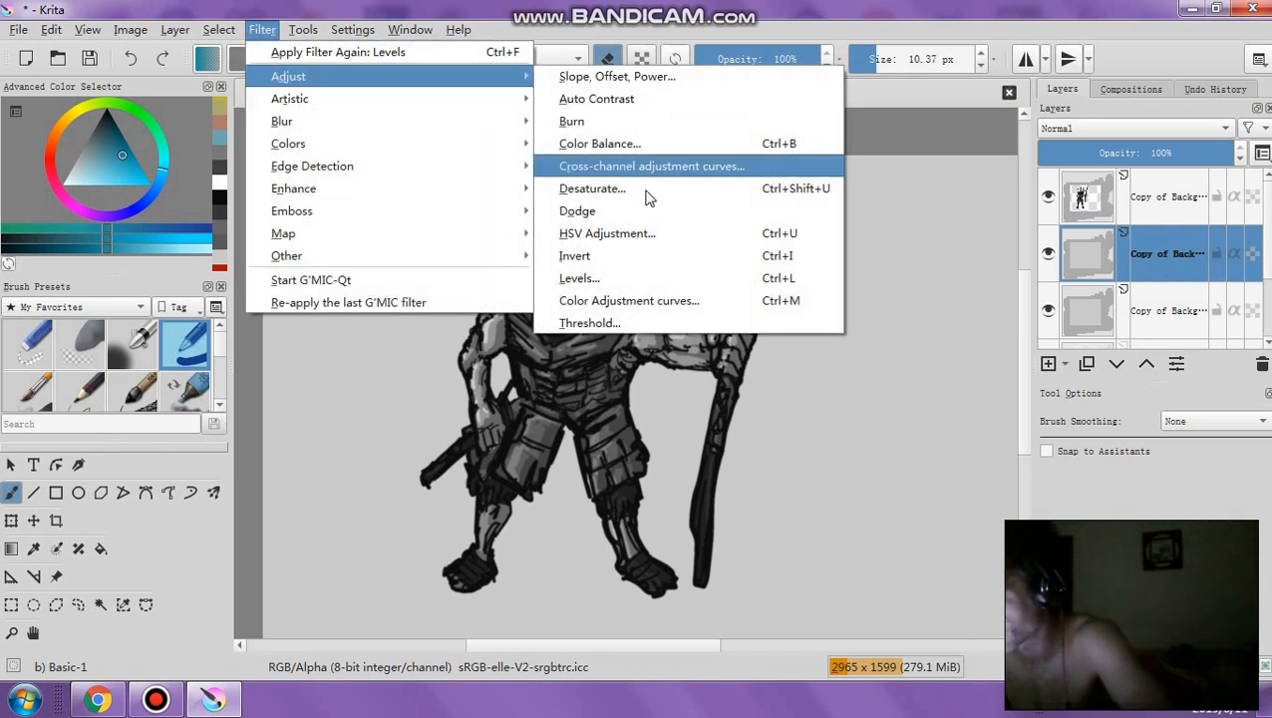
{"action": "left_click", "coordinate": [633, 278]}
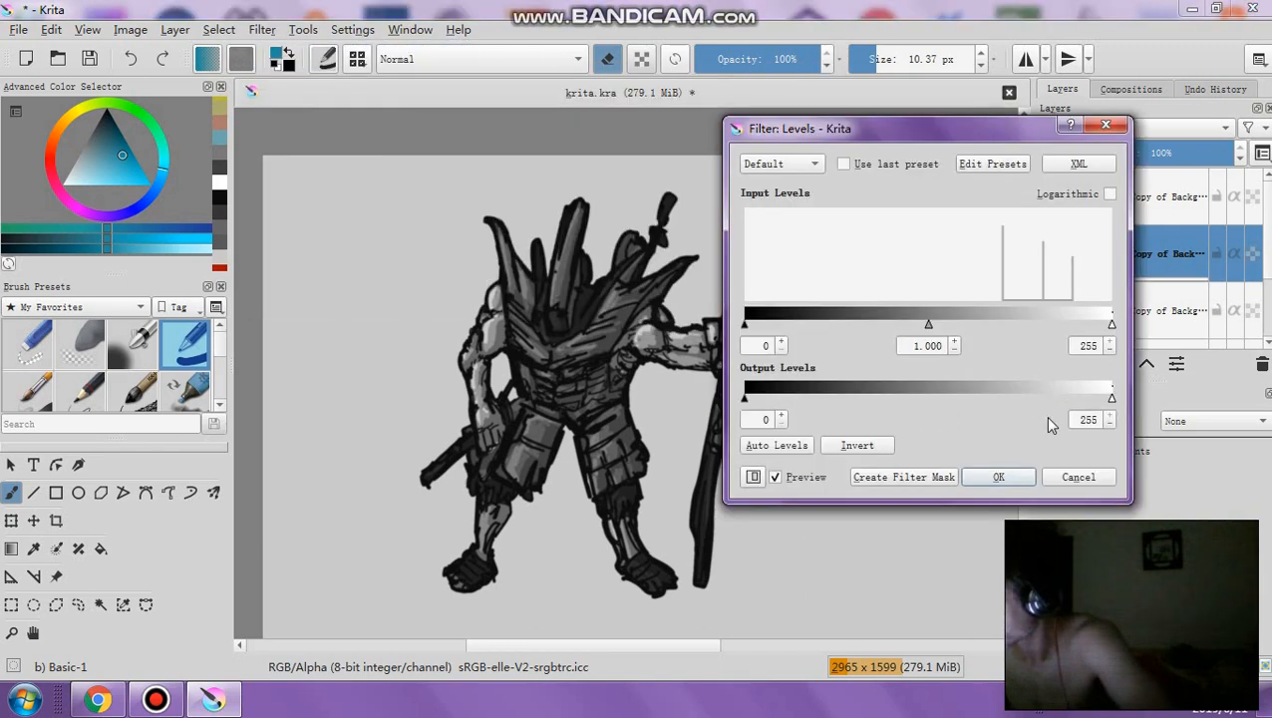
{"action": "left_click_drag", "start_coordinate": [1110, 398], "coordinate": [841, 400]}
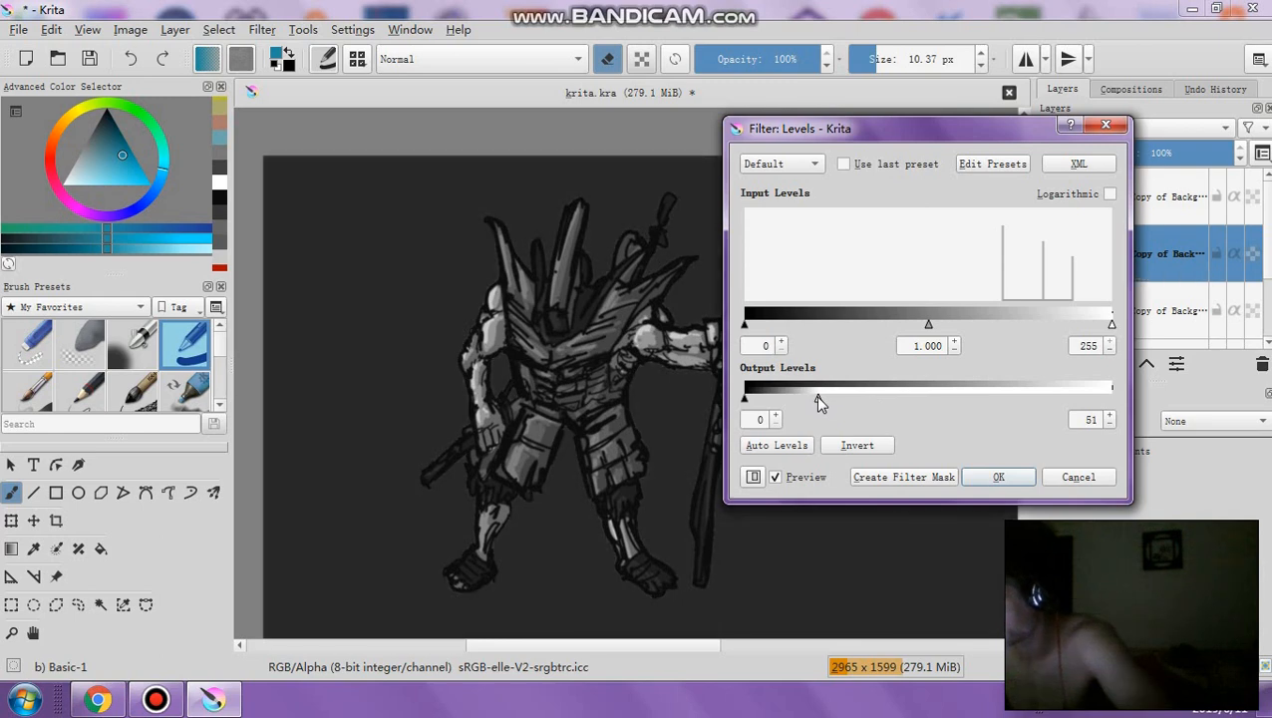
{"action": "left_click_drag", "start_coordinate": [817, 400], "coordinate": [827, 399]}
{"action": "left_click", "coordinate": [995, 477]}
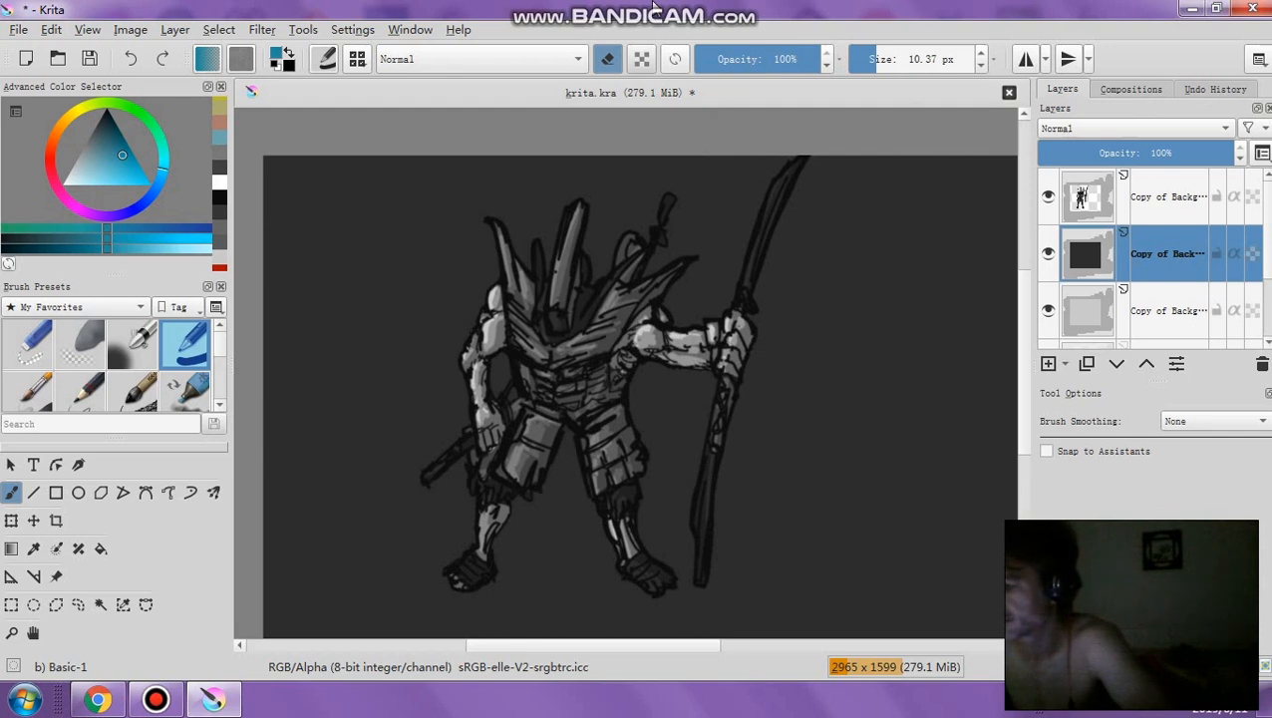
{"action": "mouse_move", "coordinate": [653, 8]}
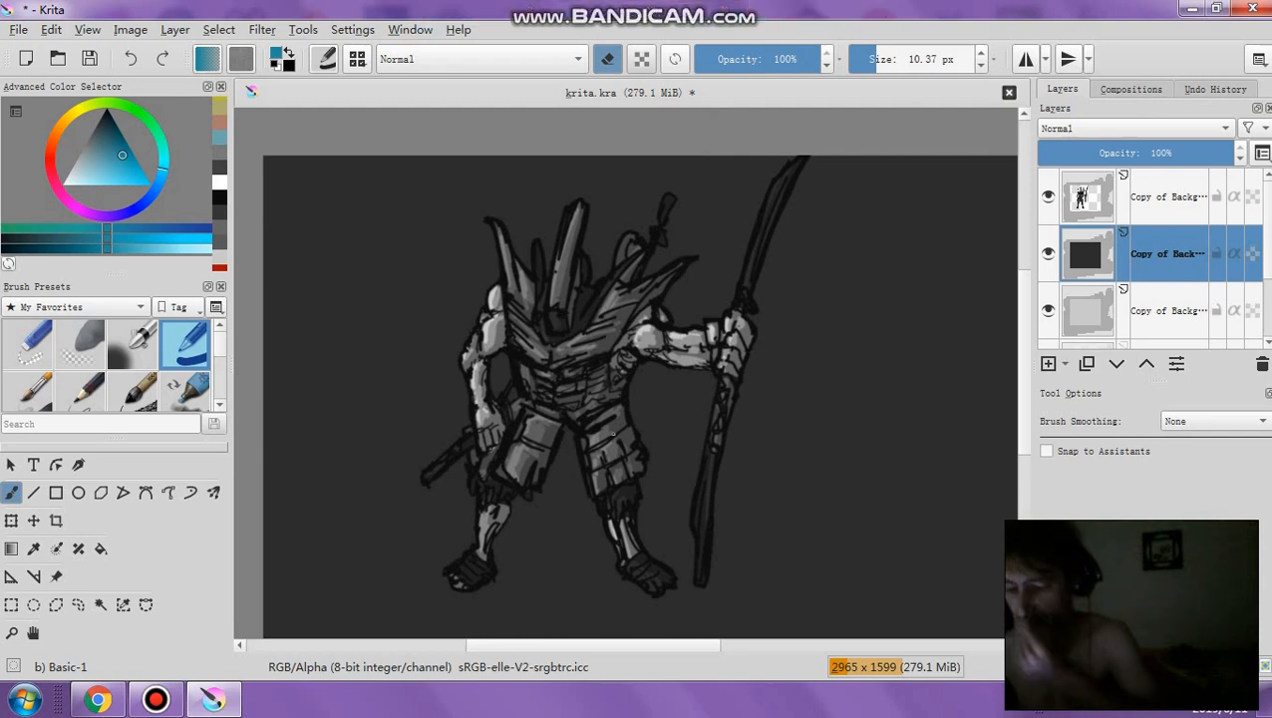
Erase faint streaks across the dark background using the Ink-8 Sumi-e brush as an eraser at 17% opacity and 341.90 px
{"action": "scroll", "coordinate": [221, 356], "scroll_direction": "down", "scroll_amount": 2}
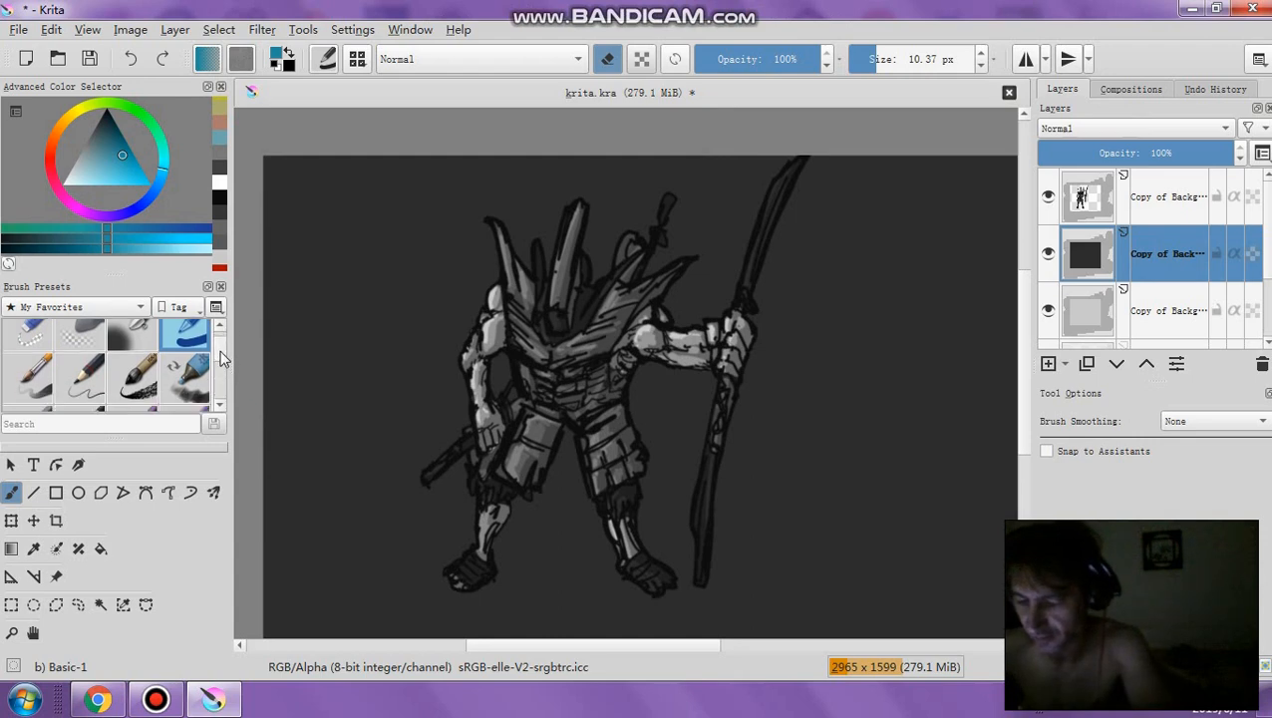
{"action": "left_click", "coordinate": [127, 381]}
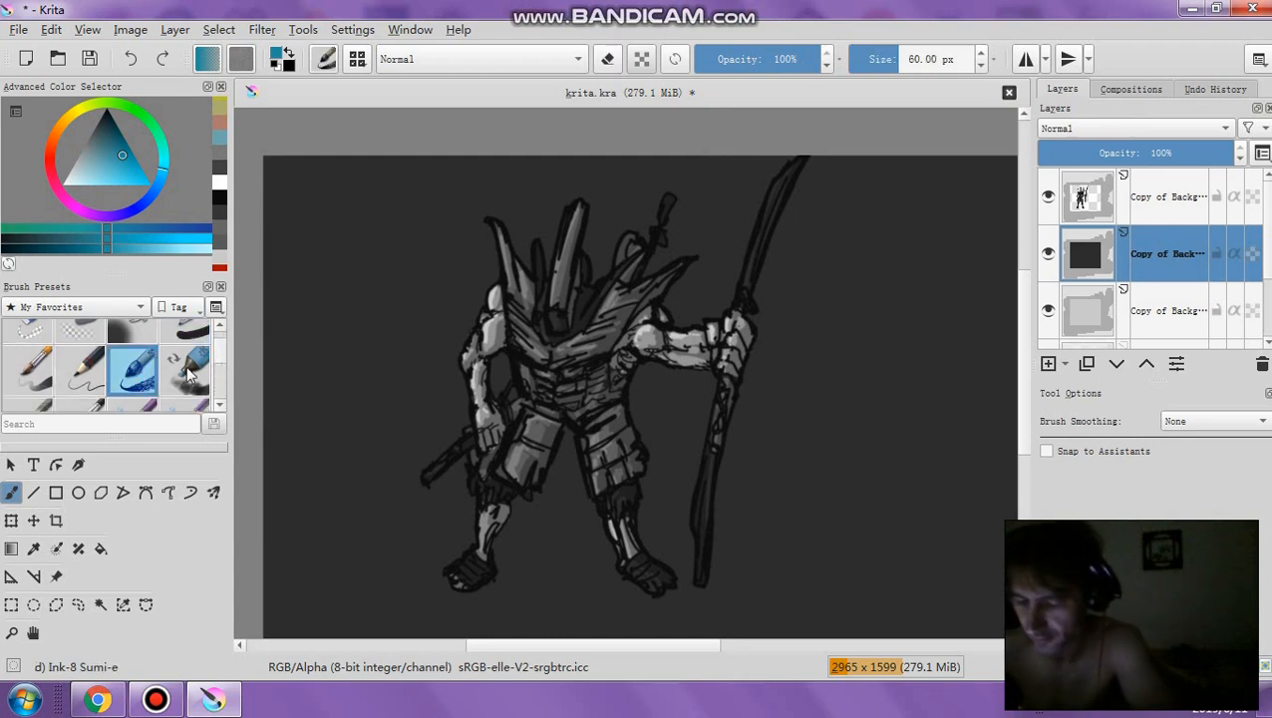
{"action": "left_click", "coordinate": [610, 58]}
{"action": "left_click", "coordinate": [718, 58]}
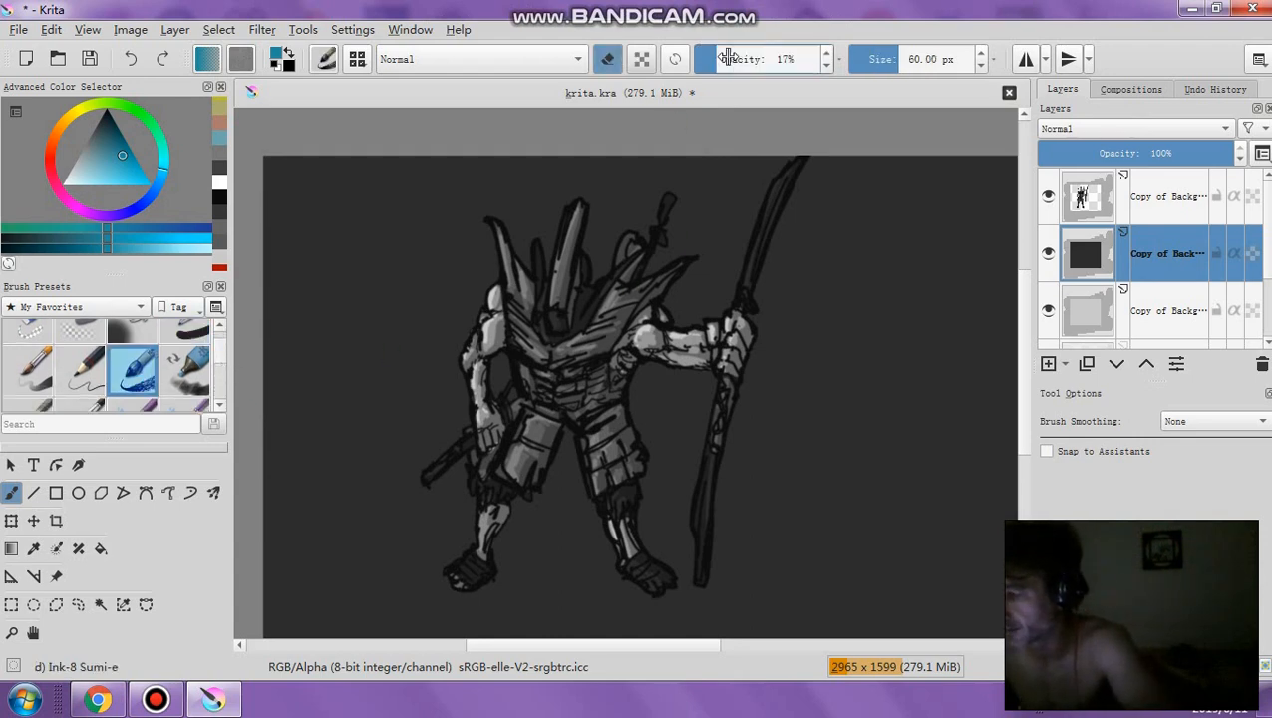
{"action": "left_click", "coordinate": [937, 59]}
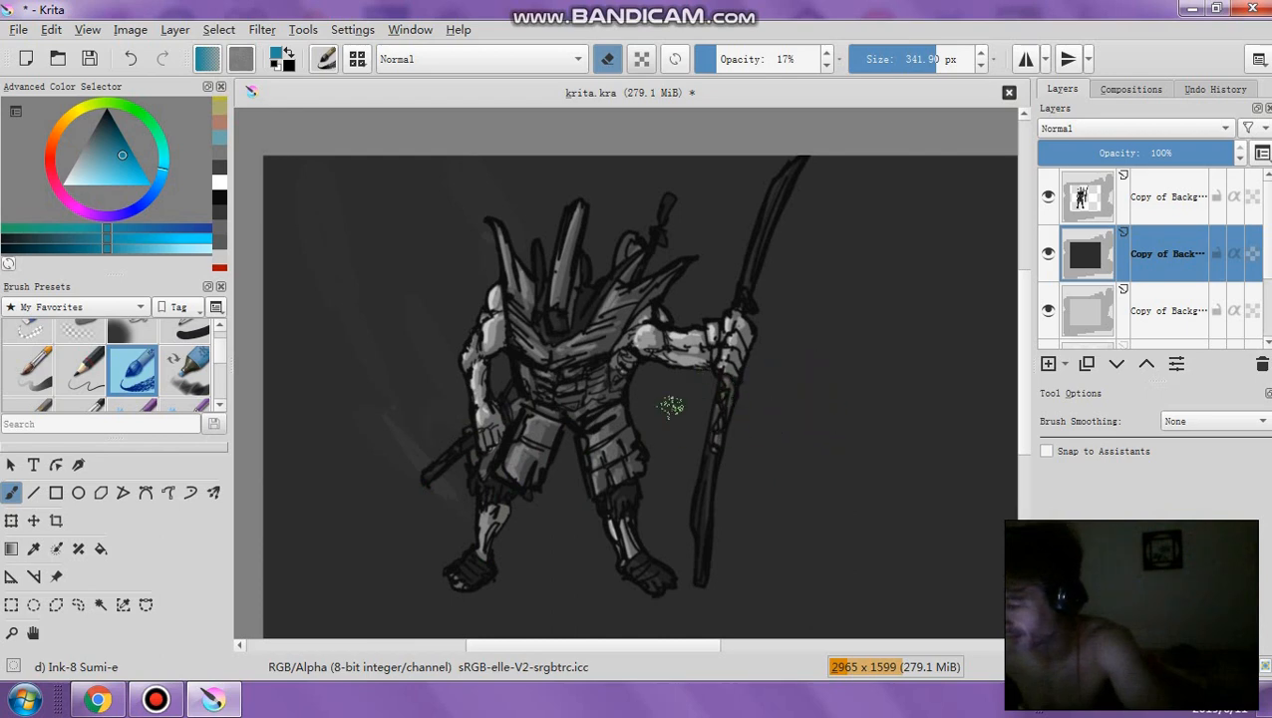
{"action": "mouse_move", "coordinate": [904, 313]}
{"action": "left_mouse_down"}
{"action": "mouse_move", "coordinate": [868, 350]}
{"action": "mouse_move", "coordinate": [810, 373]}
{"action": "left_mouse_up"}
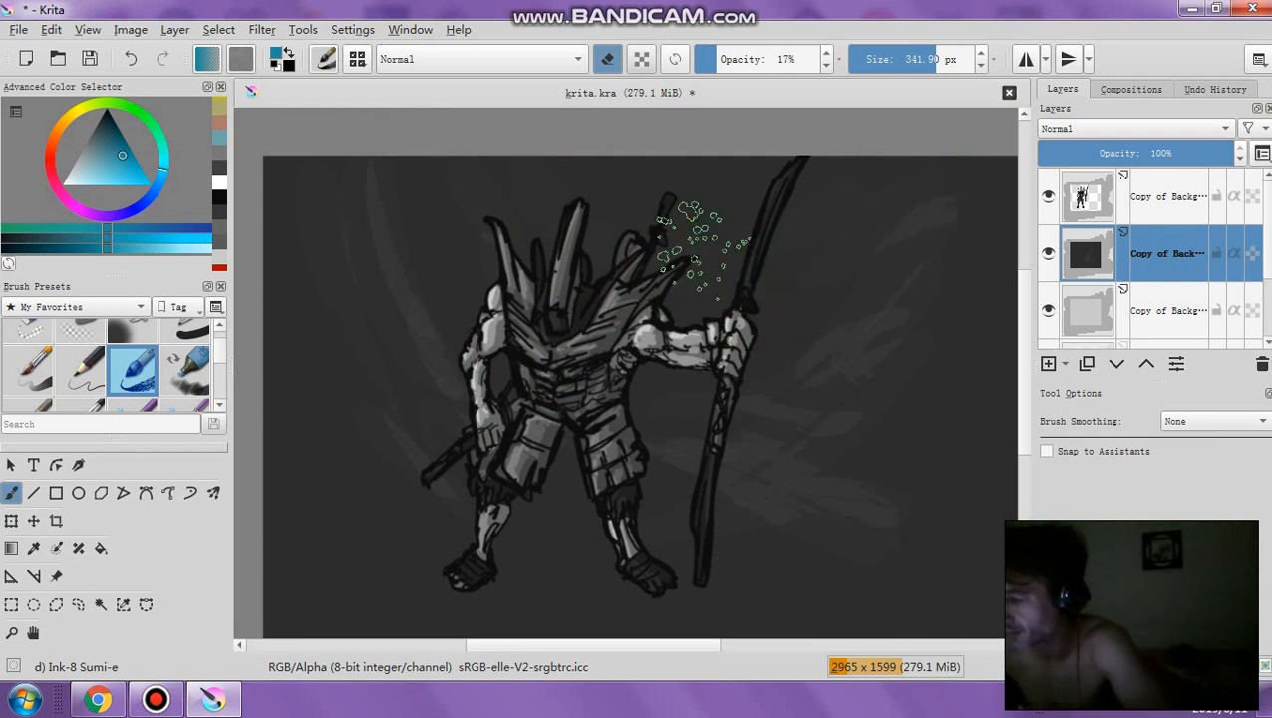
Raise the eraser opacity to 26%, reduce its size to 243.04 px and erase a soft glow between the shoulder spikes and the staff
{"action": "left_click_drag", "start_coordinate": [735, 57], "coordinate": [728, 58]}
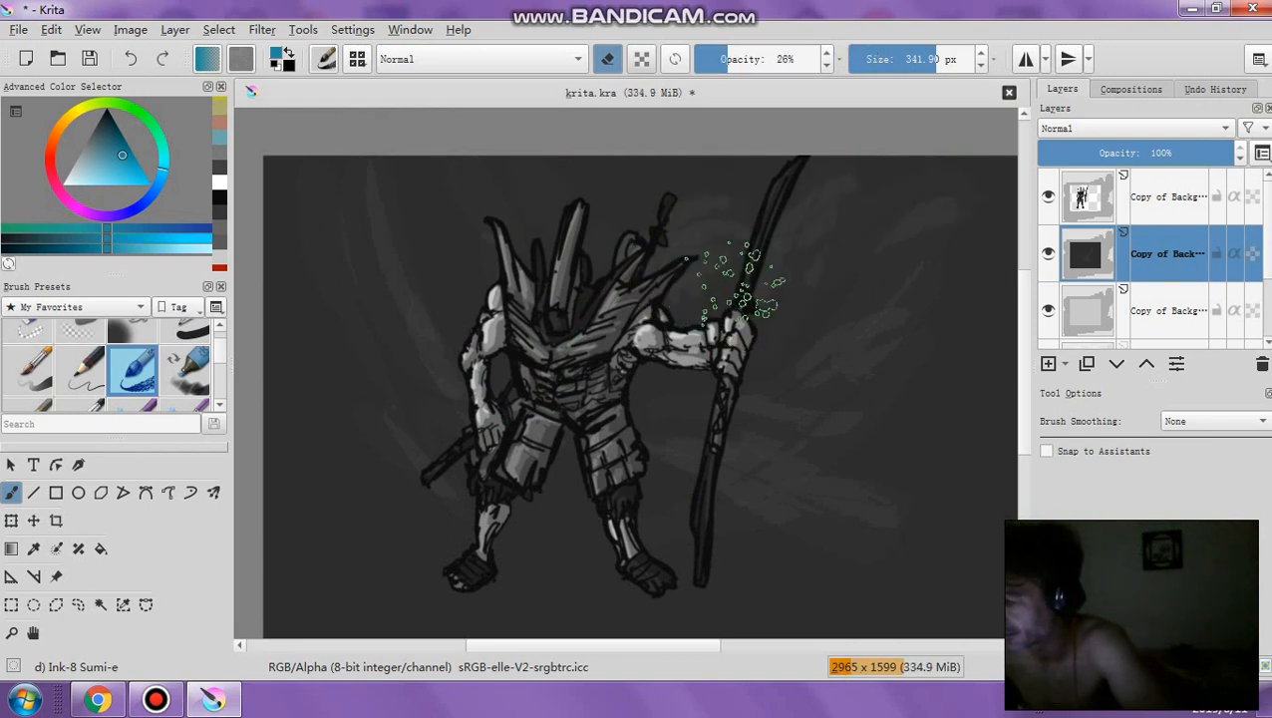
{"action": "left_click_drag", "start_coordinate": [744, 270], "coordinate": [698, 289]}
{"action": "left_click", "coordinate": [923, 62]}
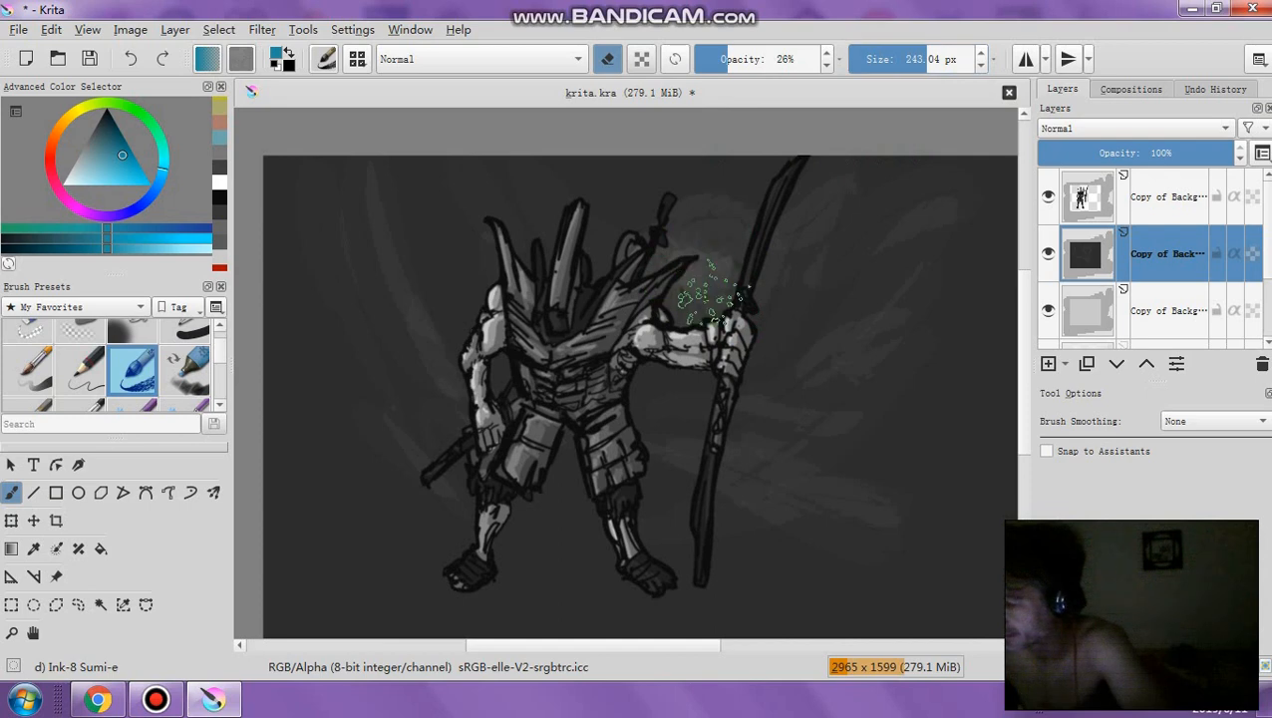
{"action": "mouse_move", "coordinate": [735, 294]}
{"action": "left_mouse_down"}
{"action": "mouse_move", "coordinate": [705, 290]}
{"action": "mouse_move", "coordinate": [725, 254]}
{"action": "mouse_move", "coordinate": [675, 299]}
{"action": "mouse_move", "coordinate": [722, 299]}
{"action": "mouse_move", "coordinate": [740, 259]}
{"action": "left_mouse_up"}
Set the eraser to 122.21 px and 57% opacity and erase a brighter cloud shape behind the shoulder and staff
{"action": "left_click", "coordinate": [902, 62]}
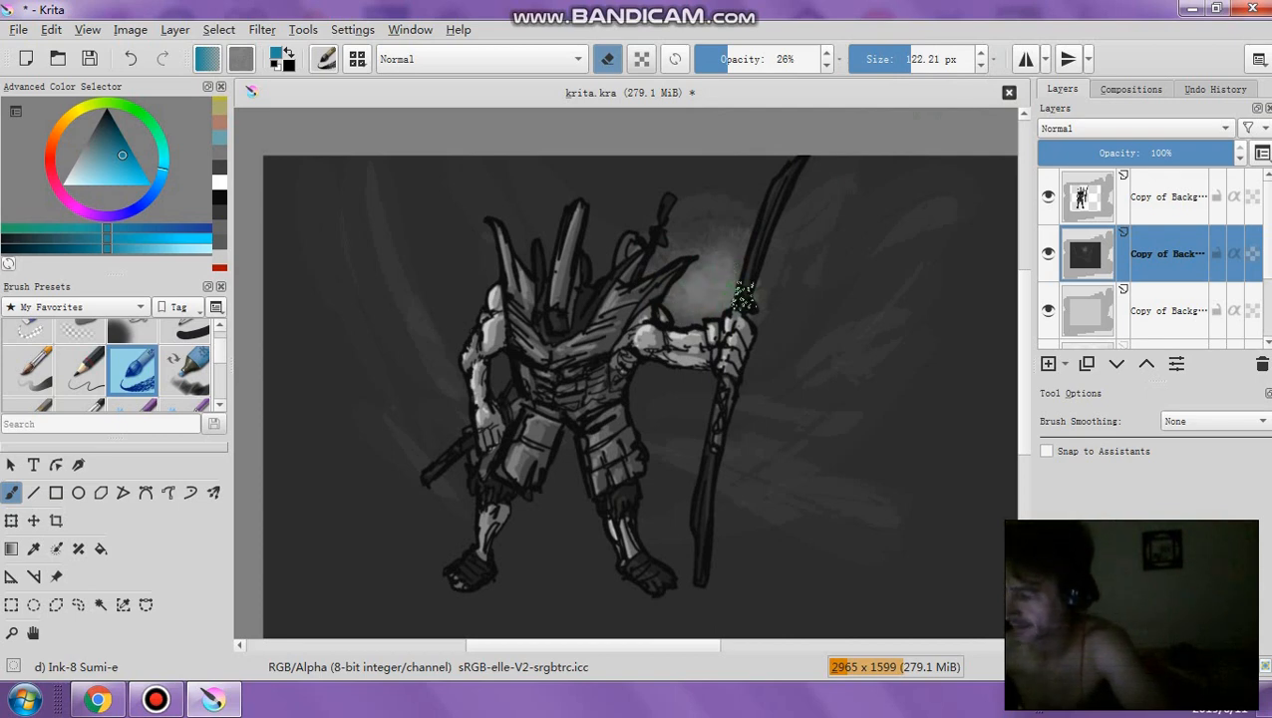
{"action": "left_click", "coordinate": [764, 59]}
{"action": "mouse_move", "coordinate": [666, 294]}
{"action": "left_mouse_down"}
{"action": "mouse_move", "coordinate": [711, 269]}
{"action": "mouse_move", "coordinate": [717, 281]}
{"action": "mouse_move", "coordinate": [719, 261]}
{"action": "mouse_move", "coordinate": [690, 290]}
{"action": "mouse_move", "coordinate": [800, 301]}
{"action": "mouse_move", "coordinate": [750, 271]}
{"action": "mouse_move", "coordinate": [736, 234]}
{"action": "mouse_move", "coordinate": [744, 249]}
{"action": "mouse_move", "coordinate": [604, 289]}
{"action": "mouse_move", "coordinate": [662, 269]}
{"action": "mouse_move", "coordinate": [645, 261]}
{"action": "mouse_move", "coordinate": [662, 241]}
{"action": "mouse_move", "coordinate": [687, 249]}
{"action": "mouse_move", "coordinate": [702, 224]}
{"action": "mouse_move", "coordinate": [747, 274]}
{"action": "mouse_move", "coordinate": [697, 264]}
{"action": "mouse_move", "coordinate": [733, 287]}
{"action": "left_mouse_up"}
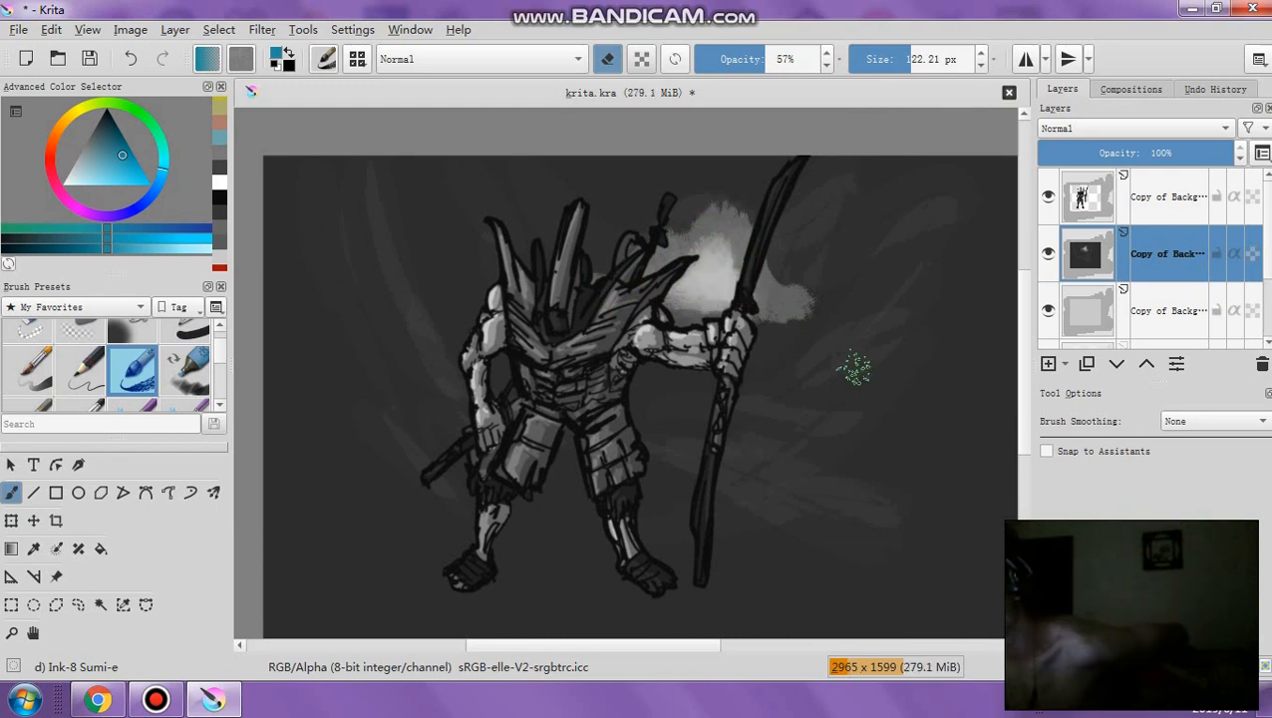
Lower the eraser opacity to 21%, soften the cloud behind the staff with light erasing, and undo the last stroke
{"action": "left_click_drag", "start_coordinate": [774, 59], "coordinate": [722, 58]}
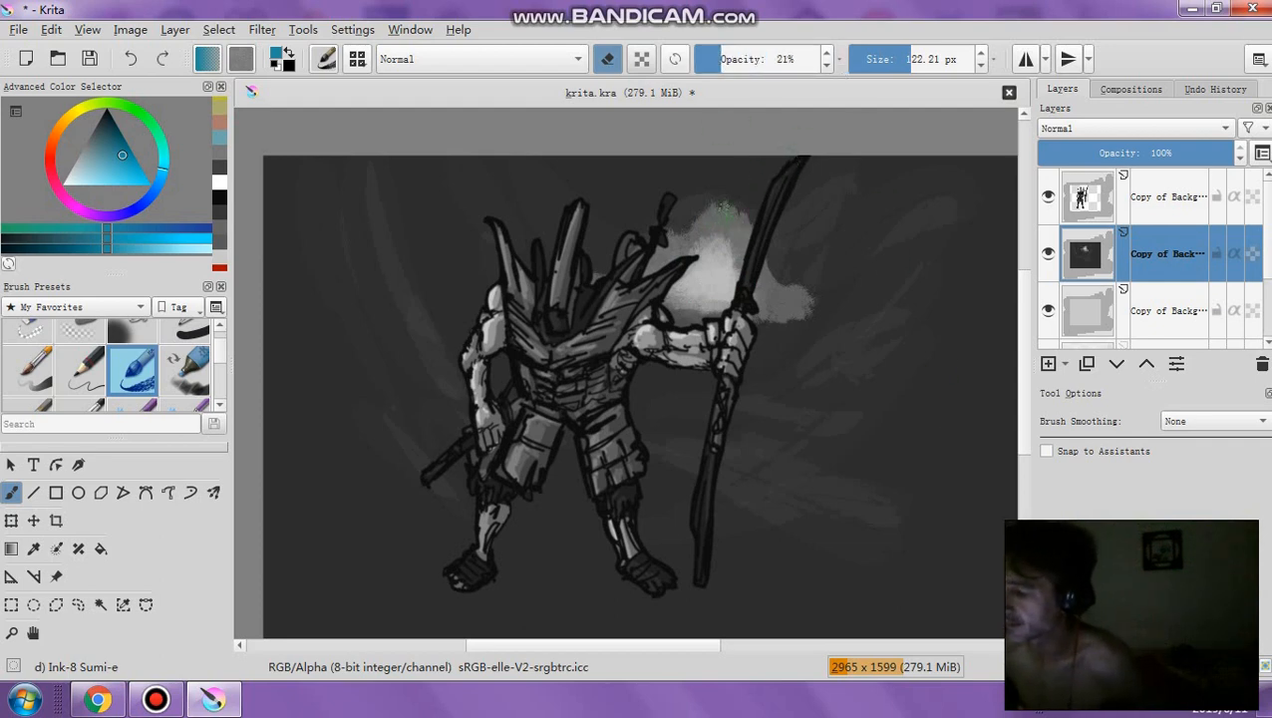
{"action": "left_click_drag", "start_coordinate": [753, 244], "coordinate": [748, 289]}
{"action": "left_click", "coordinate": [750, 59]}
{"action": "mouse_move", "coordinate": [720, 238]}
{"action": "left_mouse_down"}
{"action": "mouse_move", "coordinate": [733, 265]}
{"action": "mouse_move", "coordinate": [724, 287]}
{"action": "left_mouse_up"}
{"action": "key", "text": "ctrl+z"}
Set the eraser to 225.89 px and 30% opacity and erase brighter streaks in the background on both sides of the warrior
{"action": "left_click", "coordinate": [712, 58]}
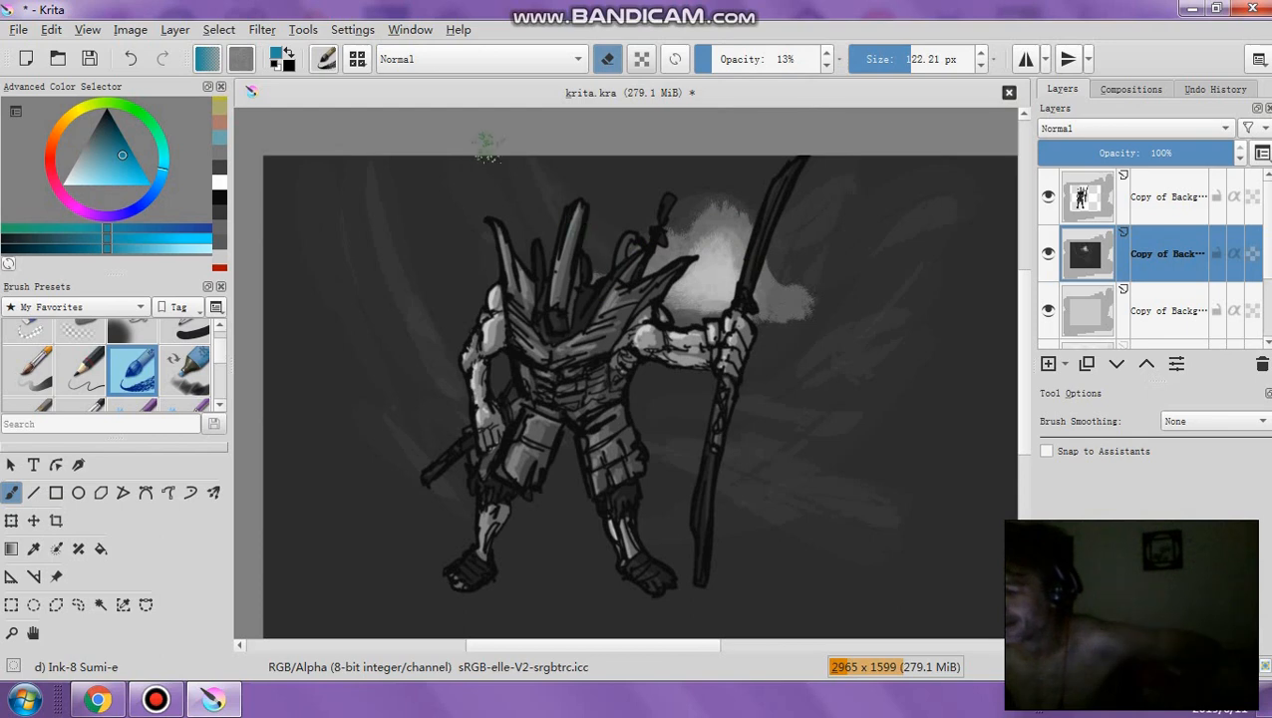
{"action": "left_click", "coordinate": [723, 62]}
{"action": "left_click", "coordinate": [891, 62]}
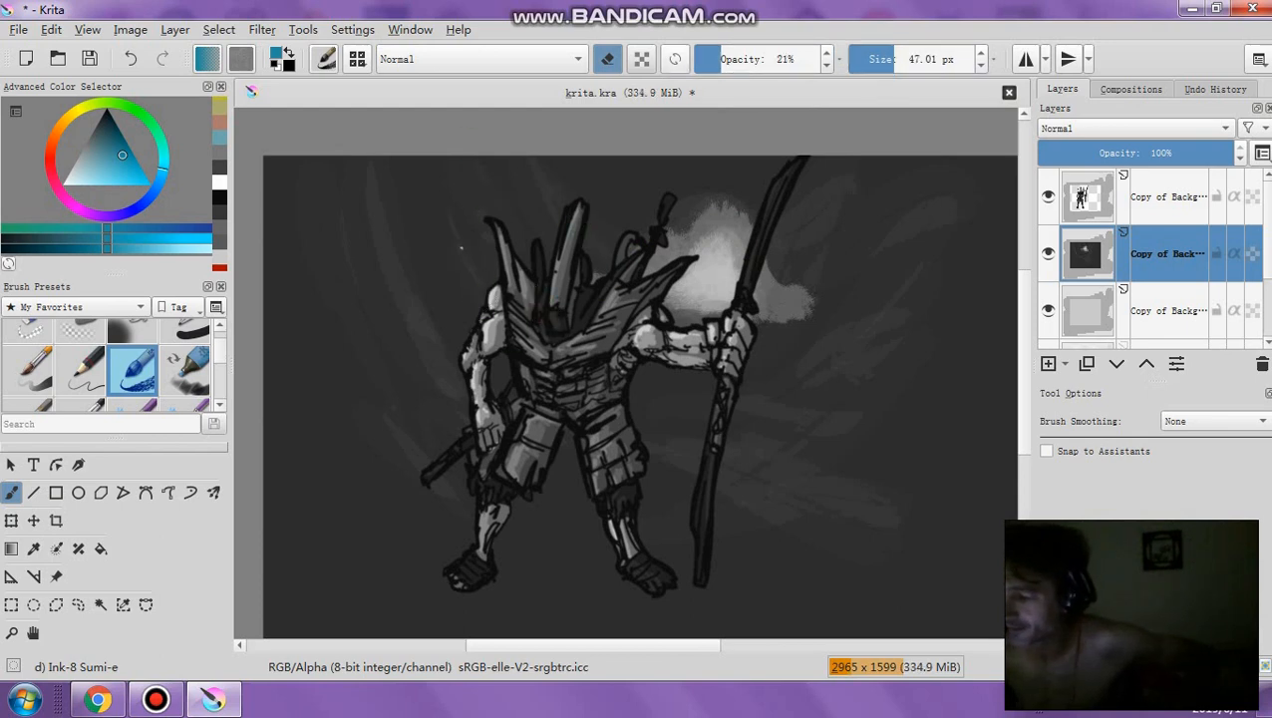
{"action": "left_click", "coordinate": [922, 62]}
{"action": "left_click", "coordinate": [738, 61]}
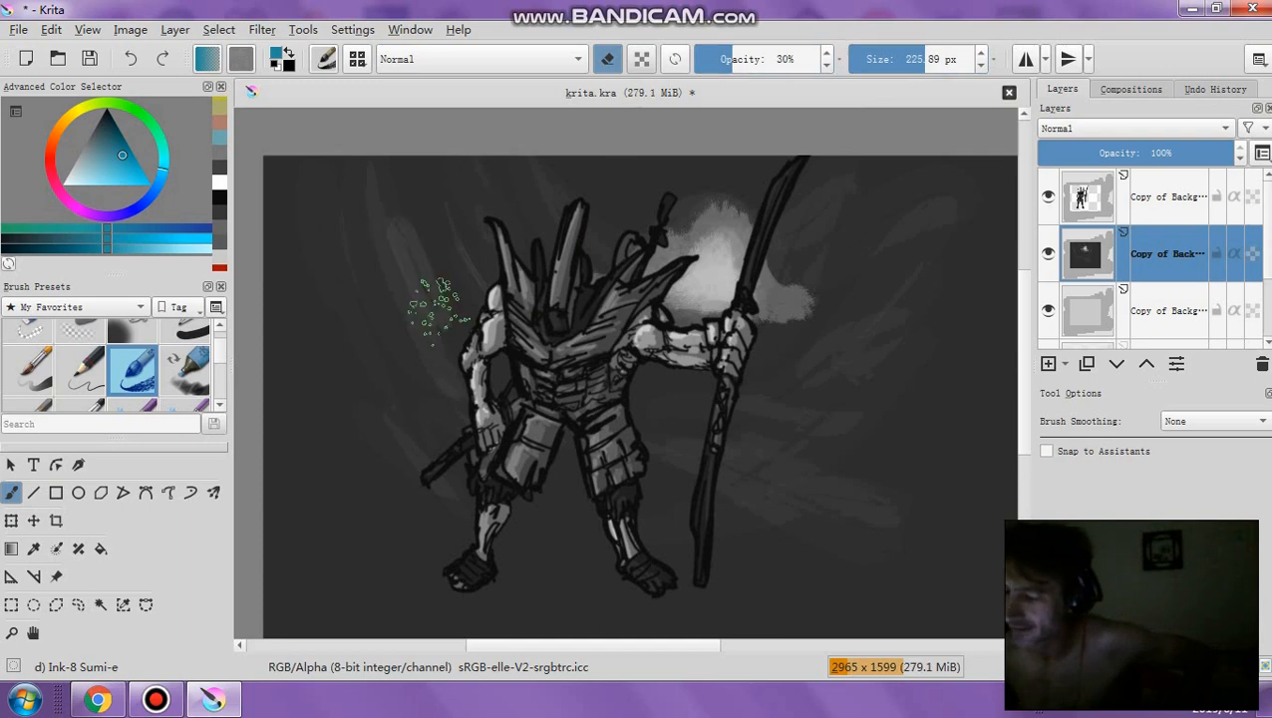
{"action": "left_click_drag", "start_coordinate": [396, 214], "coordinate": [456, 354]}
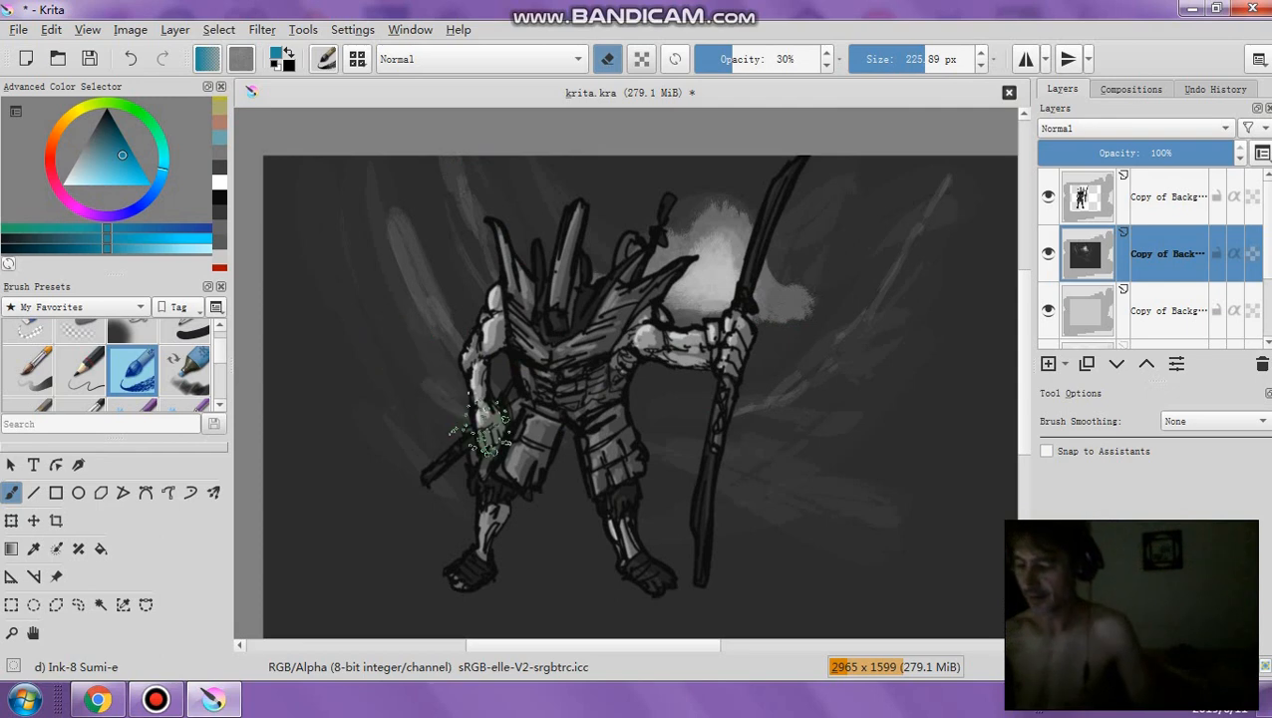
Reduce the eraser to 87.30 px at 22% opacity and erase thin streaks around the warrior and across the ground
{"action": "key", "text": "i"}
{"action": "key", "text": "i"}
{"action": "key", "text": "i"}
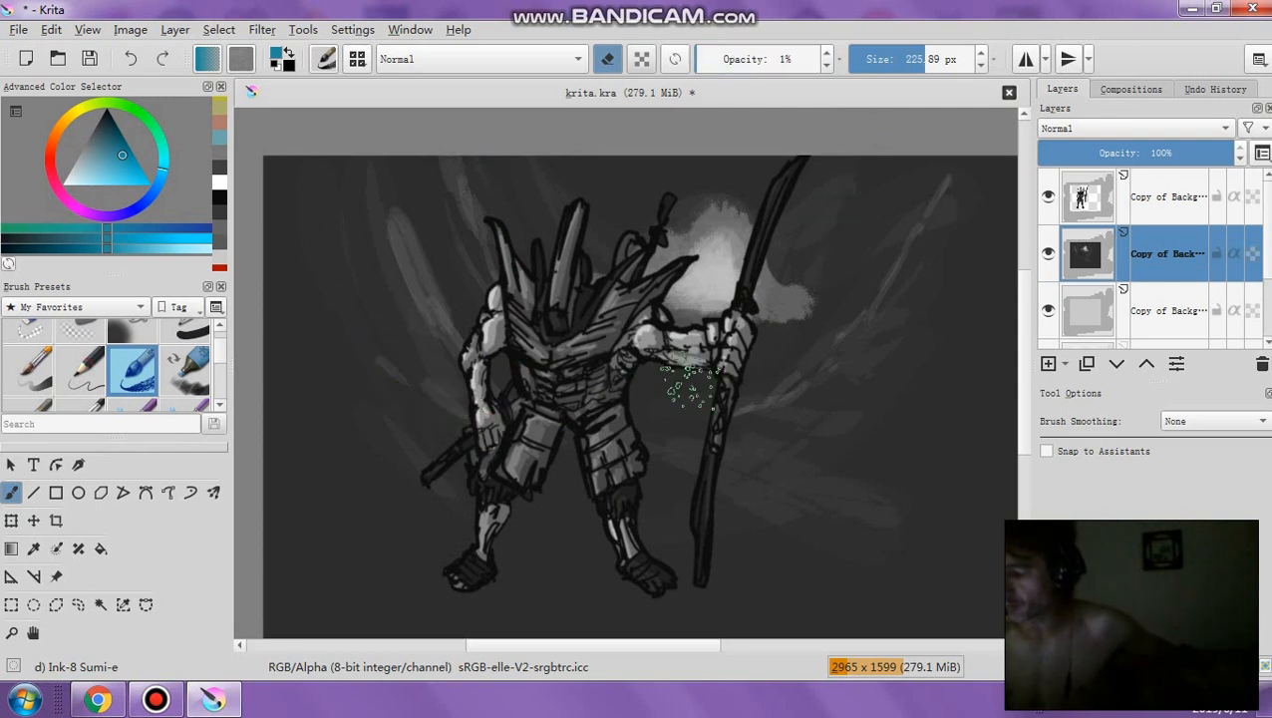
{"action": "left_click", "coordinate": [904, 60]}
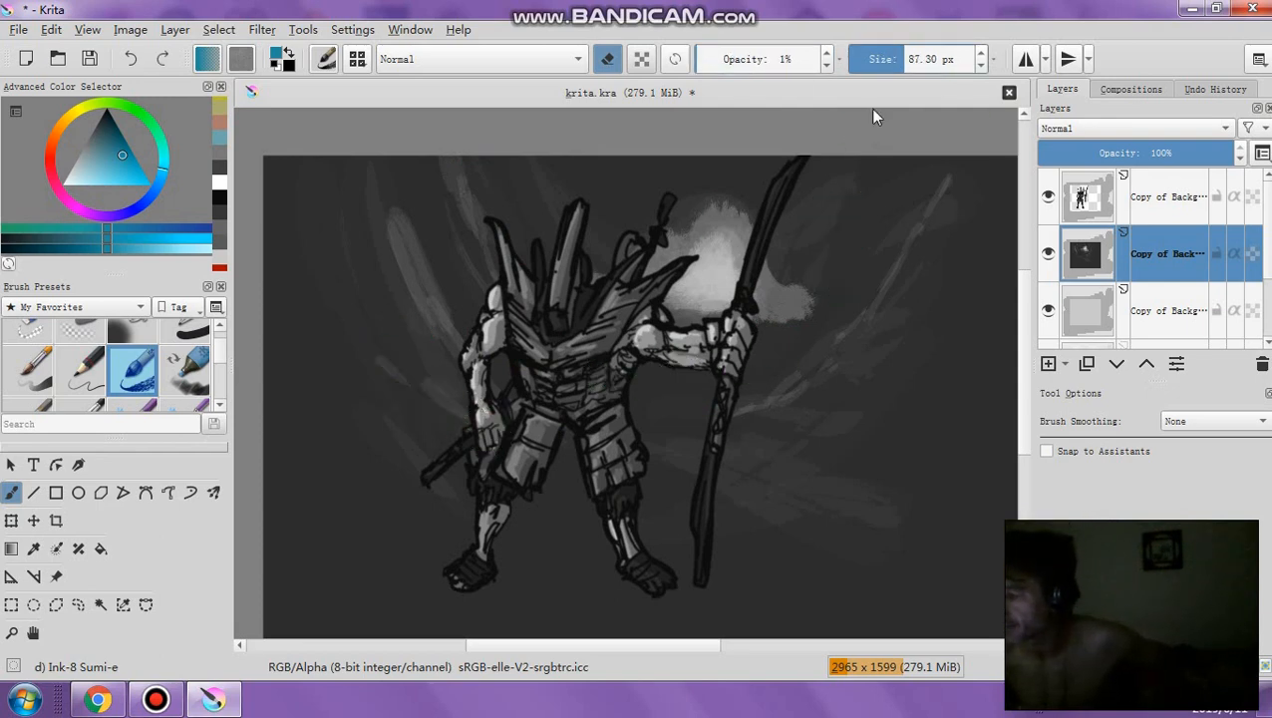
{"action": "key", "text": "o"}
{"action": "key", "text": "o"}
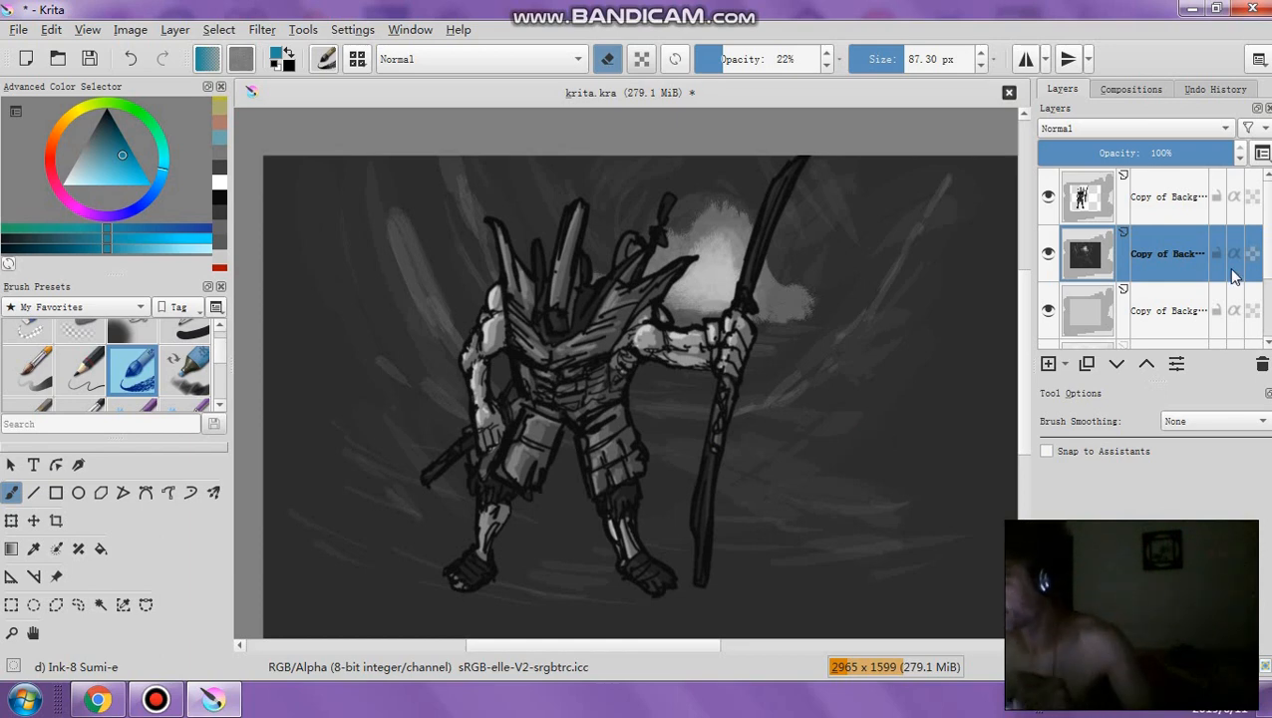
Merge the dark background layer with the layer below and increase its contrast with Levels, lowering the input white level to 210
{"action": "right_click", "coordinate": [1174, 265]}
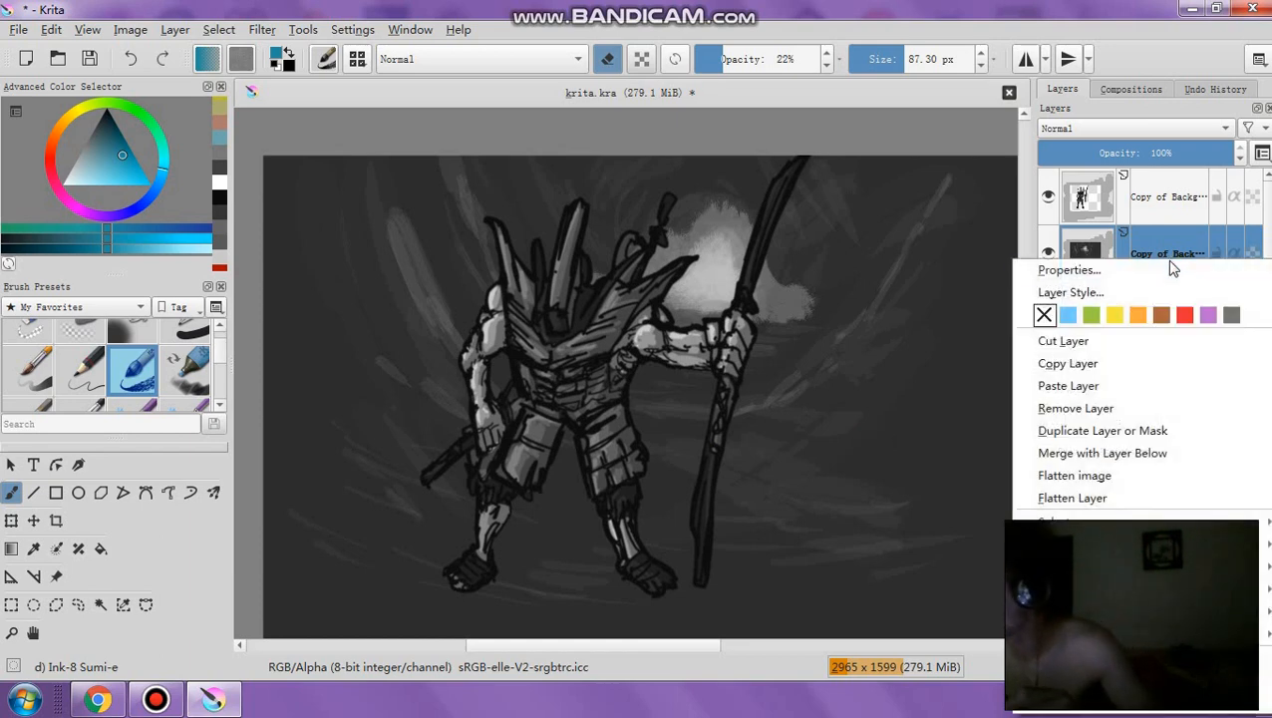
{"action": "left_click", "coordinate": [1140, 453]}
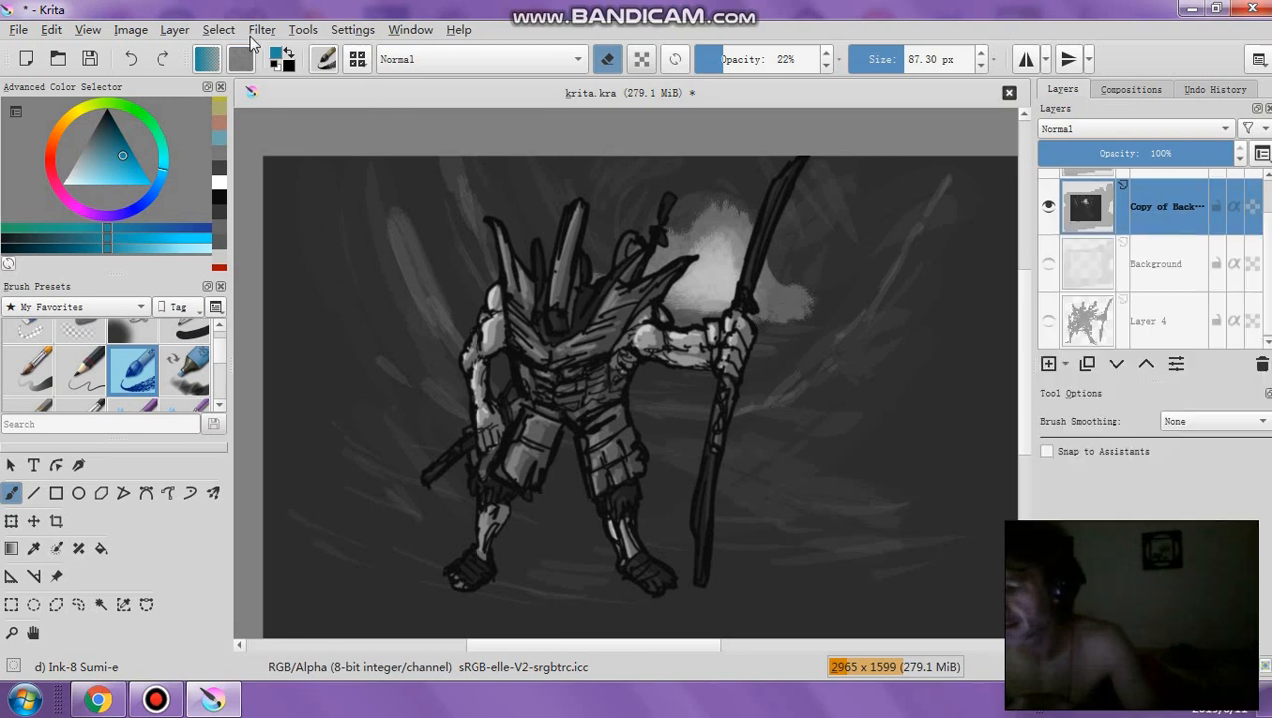
{"action": "left_click", "coordinate": [259, 31]}
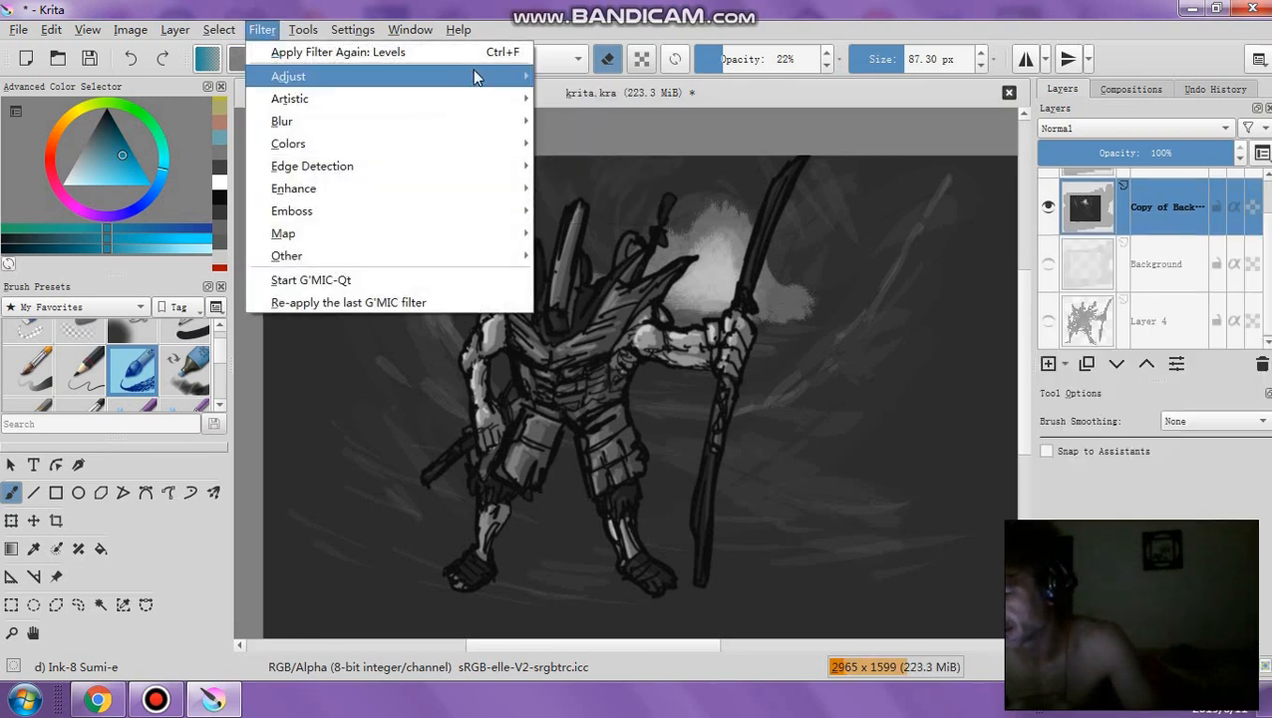
{"action": "mouse_move", "coordinate": [477, 77]}
{"action": "left_click", "coordinate": [598, 275]}
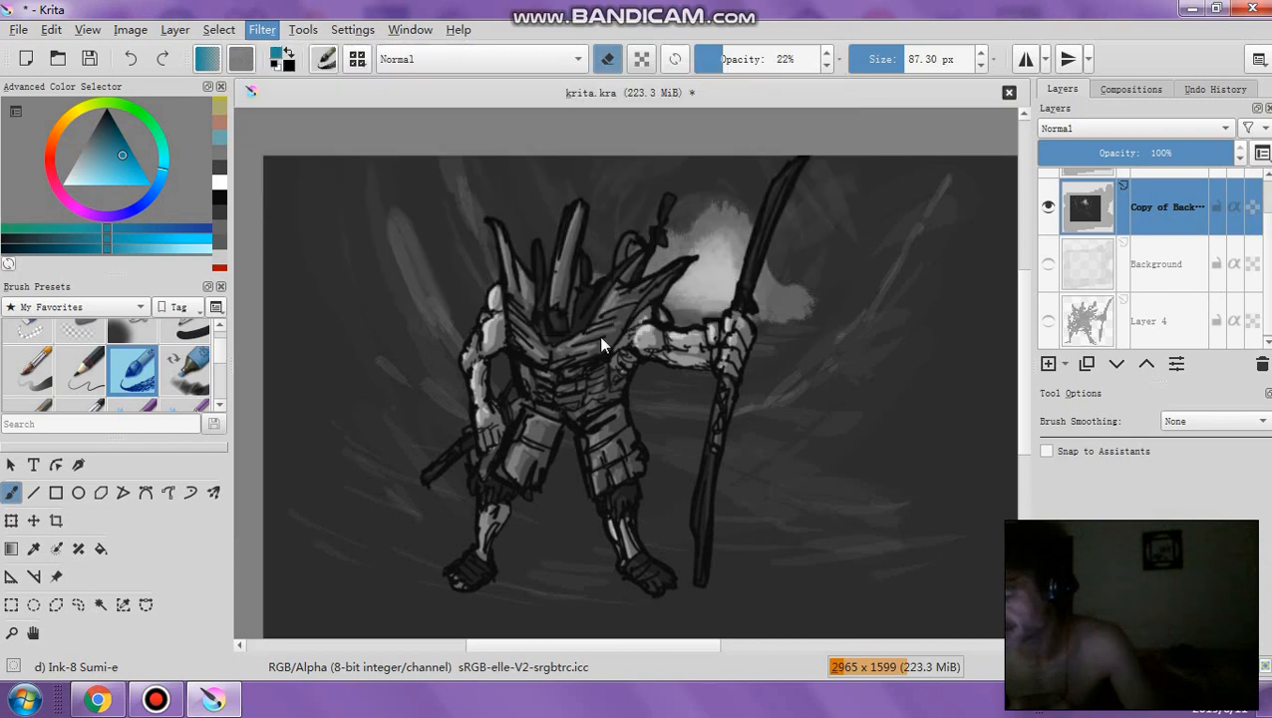
{"action": "left_click_drag", "start_coordinate": [747, 324], "coordinate": [796, 327]}
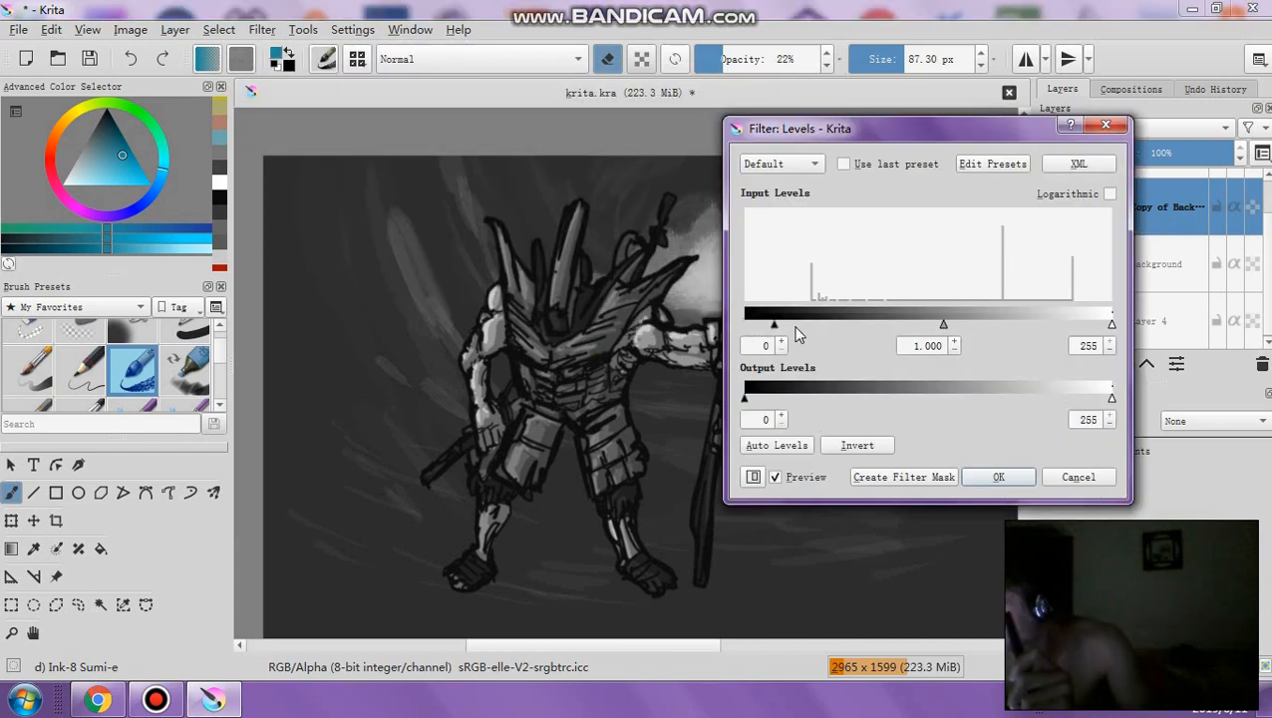
{"action": "left_click_drag", "start_coordinate": [1095, 327], "coordinate": [1047, 327]}
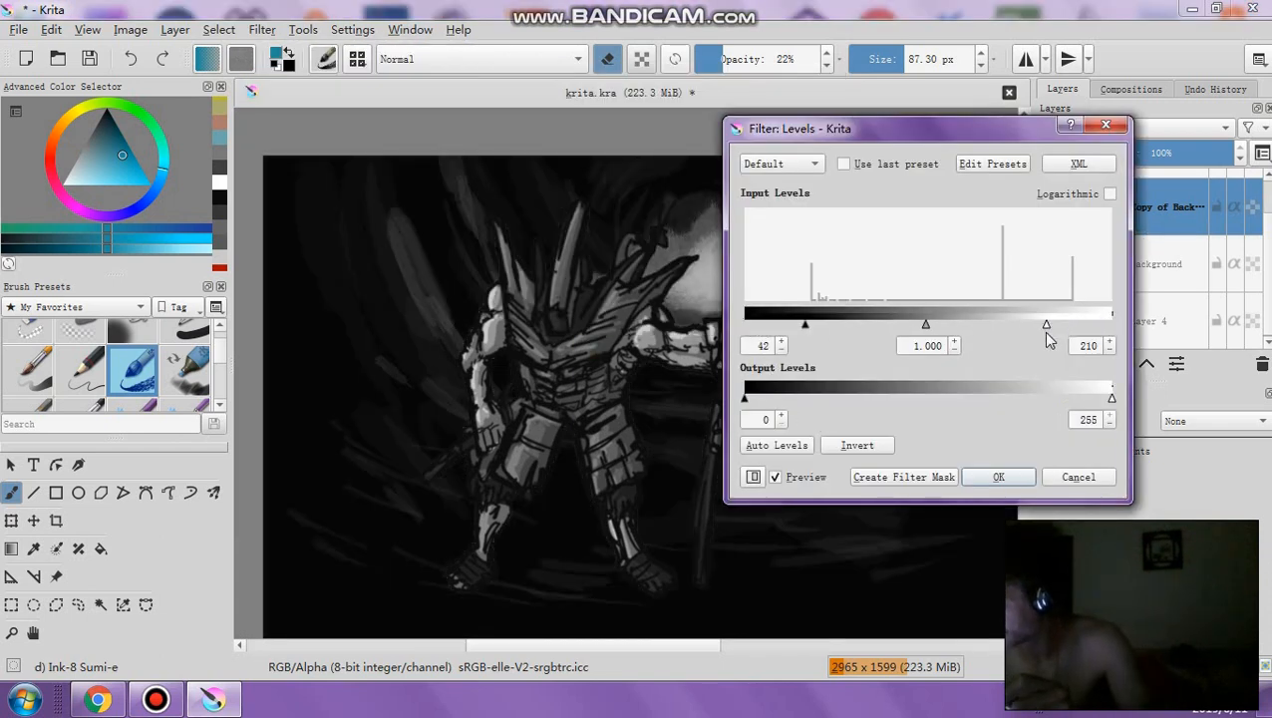
{"action": "left_click_drag", "start_coordinate": [824, 329], "coordinate": [769, 326]}
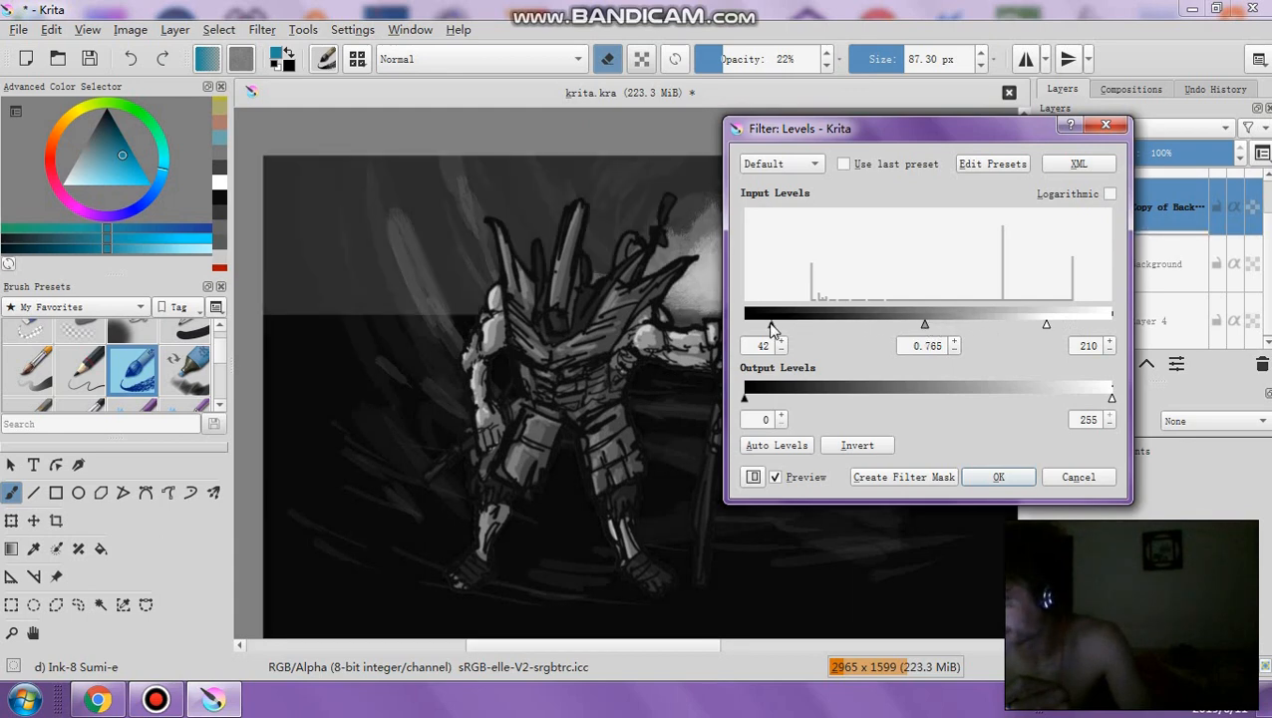
{"action": "left_click_drag", "start_coordinate": [868, 128], "coordinate": [973, 143]}
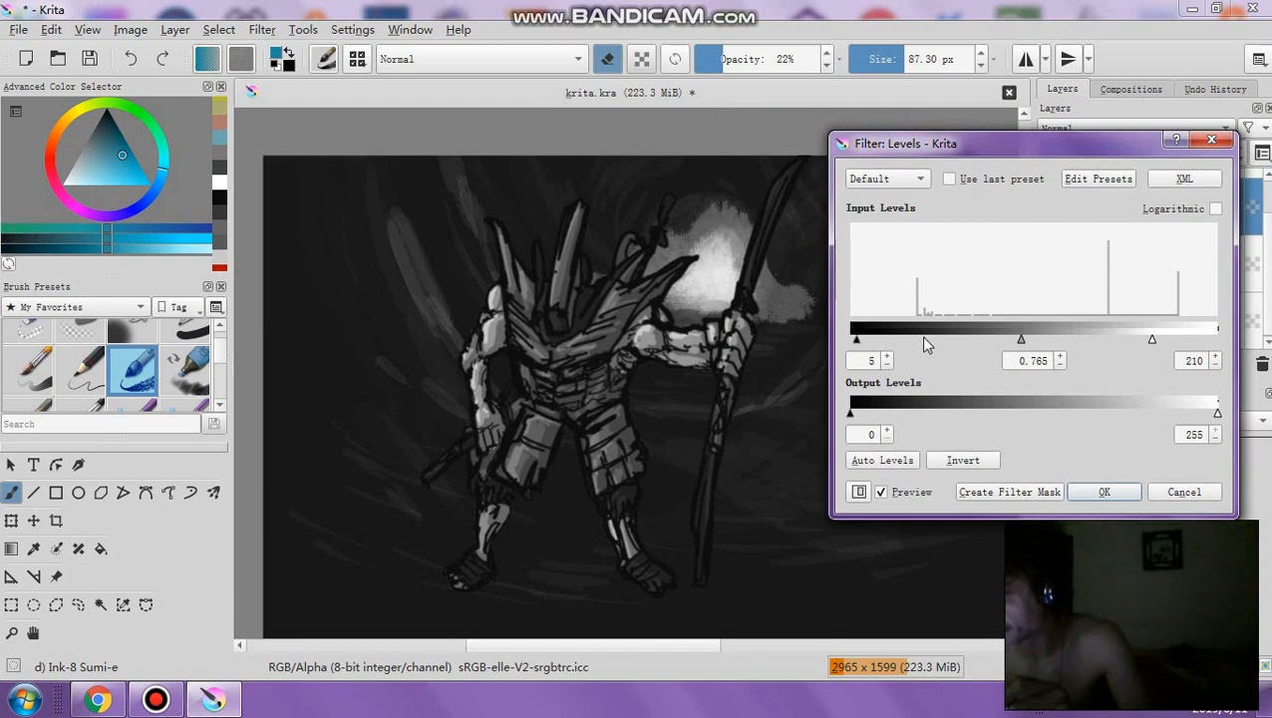
{"action": "left_click", "coordinate": [1102, 491]}
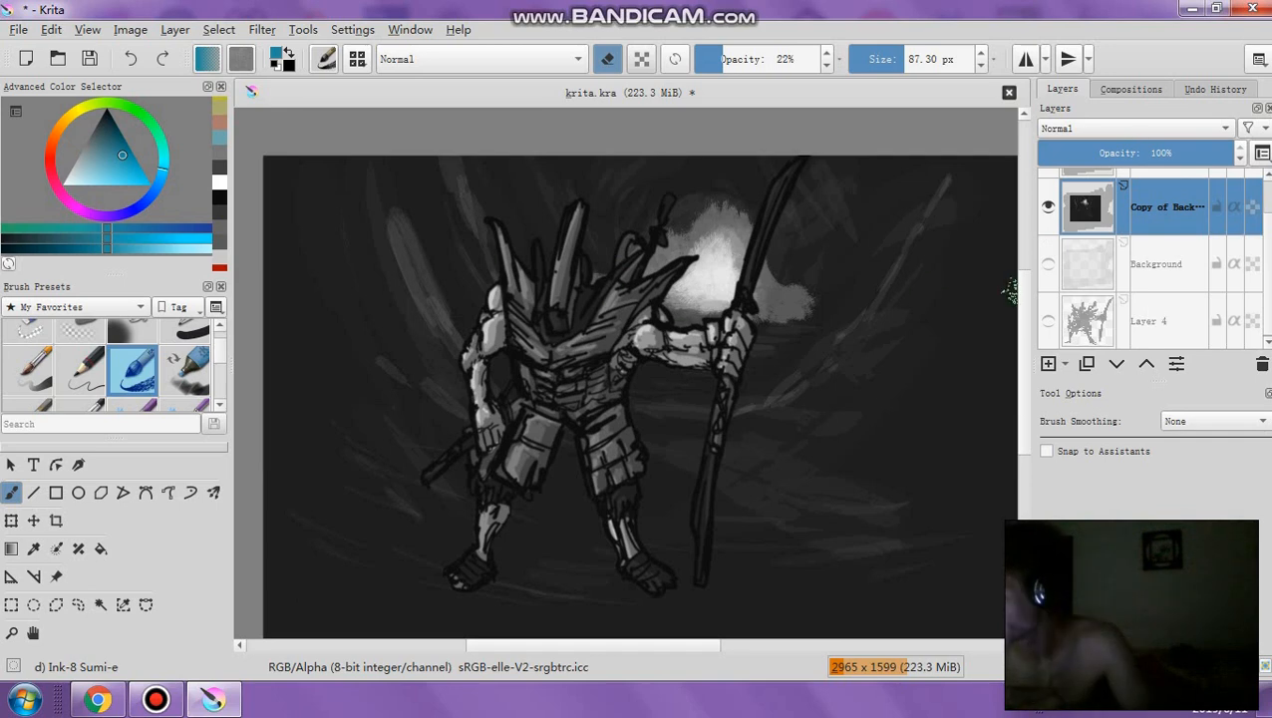
Add a new layer beneath the character and paint a white glow around the cloud with Airbrush Soft at 600 px
{"action": "scroll", "coordinate": [1118, 209], "scroll_direction": "up", "scroll_amount": 1}
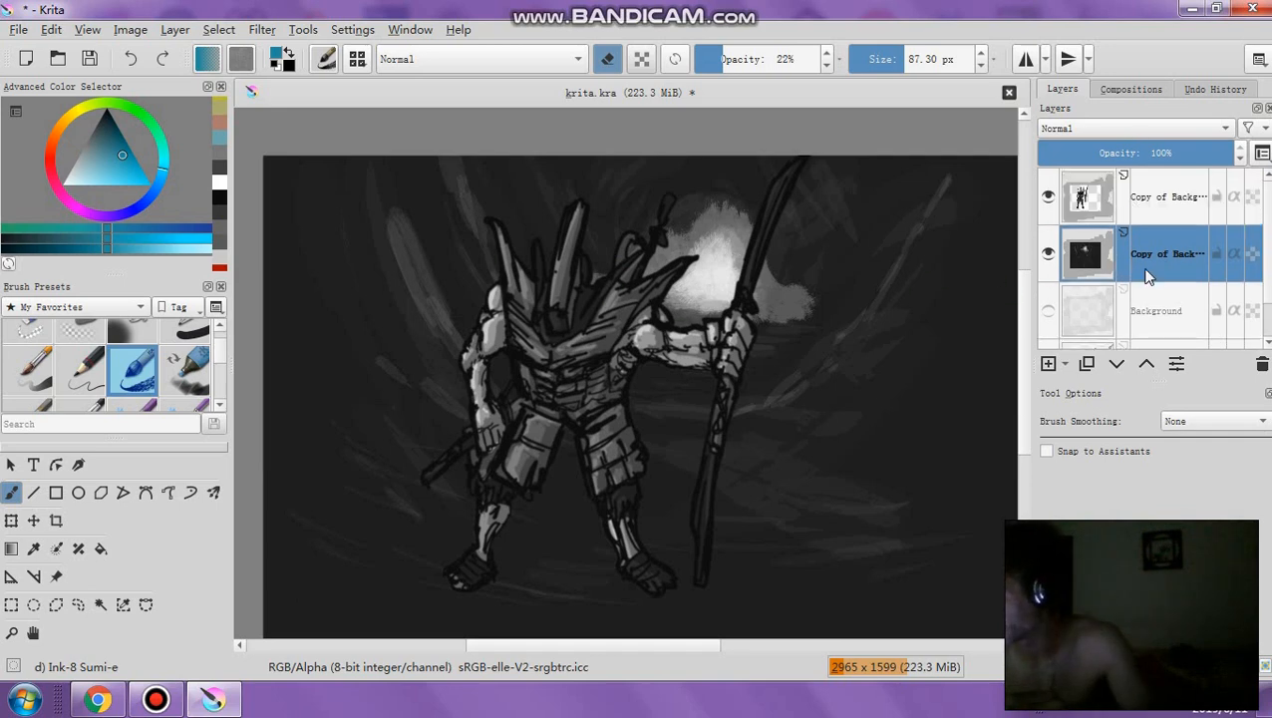
{"action": "key", "text": "Insert"}
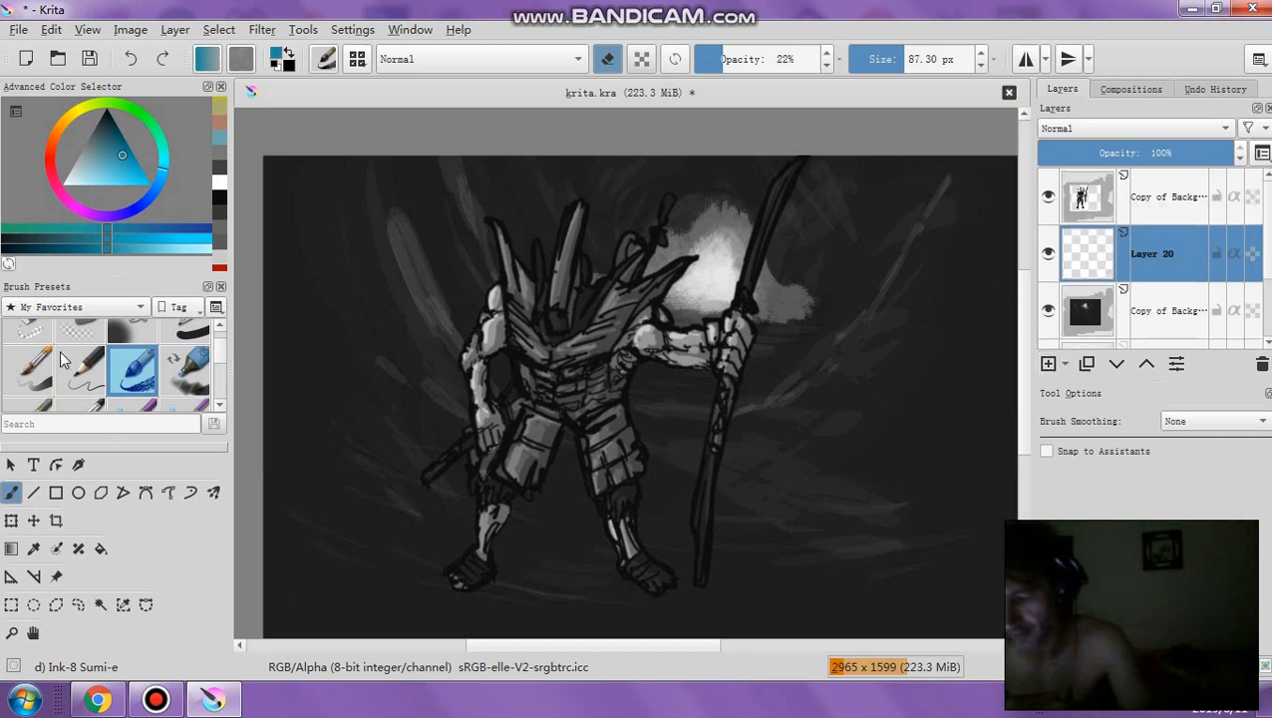
{"action": "left_click", "coordinate": [122, 339]}
{"action": "scroll", "coordinate": [122, 339], "scroll_direction": "up", "scroll_amount": 1}
{"action": "left_click_drag", "start_coordinate": [127, 164], "coordinate": [44, 179]}
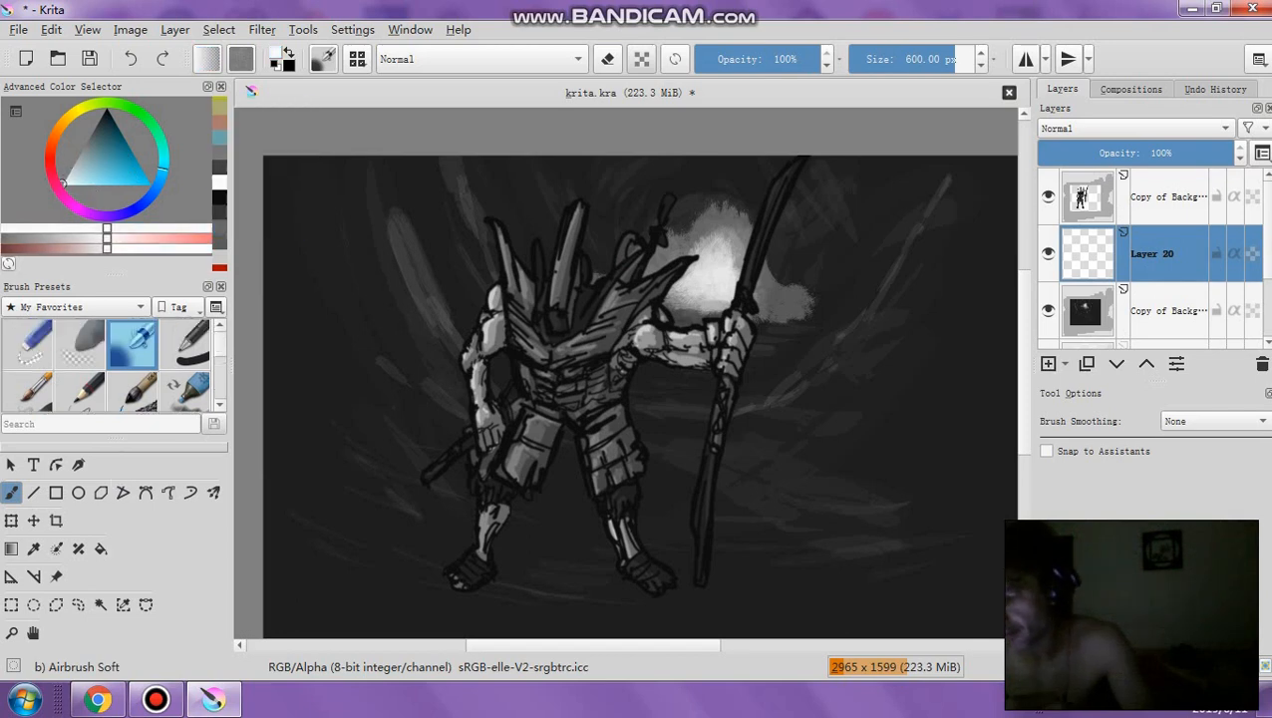
{"action": "mouse_move", "coordinate": [753, 181]}
{"action": "left_mouse_down"}
{"action": "mouse_move", "coordinate": [682, 244]}
{"action": "mouse_move", "coordinate": [647, 242]}
{"action": "mouse_move", "coordinate": [743, 230]}
{"action": "left_mouse_up"}
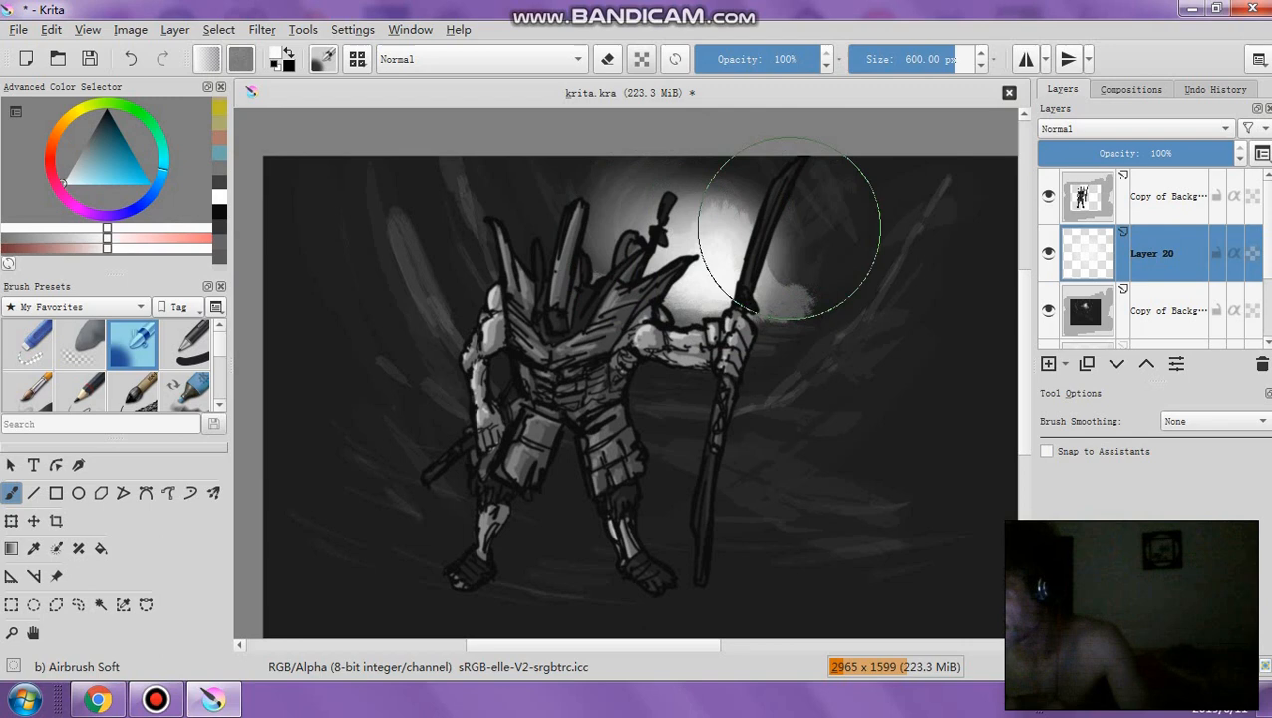
Set the glow layer to Hard Light at 44% opacity and extend the white glow around the staff and shoulder spikes
{"action": "left_click", "coordinate": [1146, 136]}
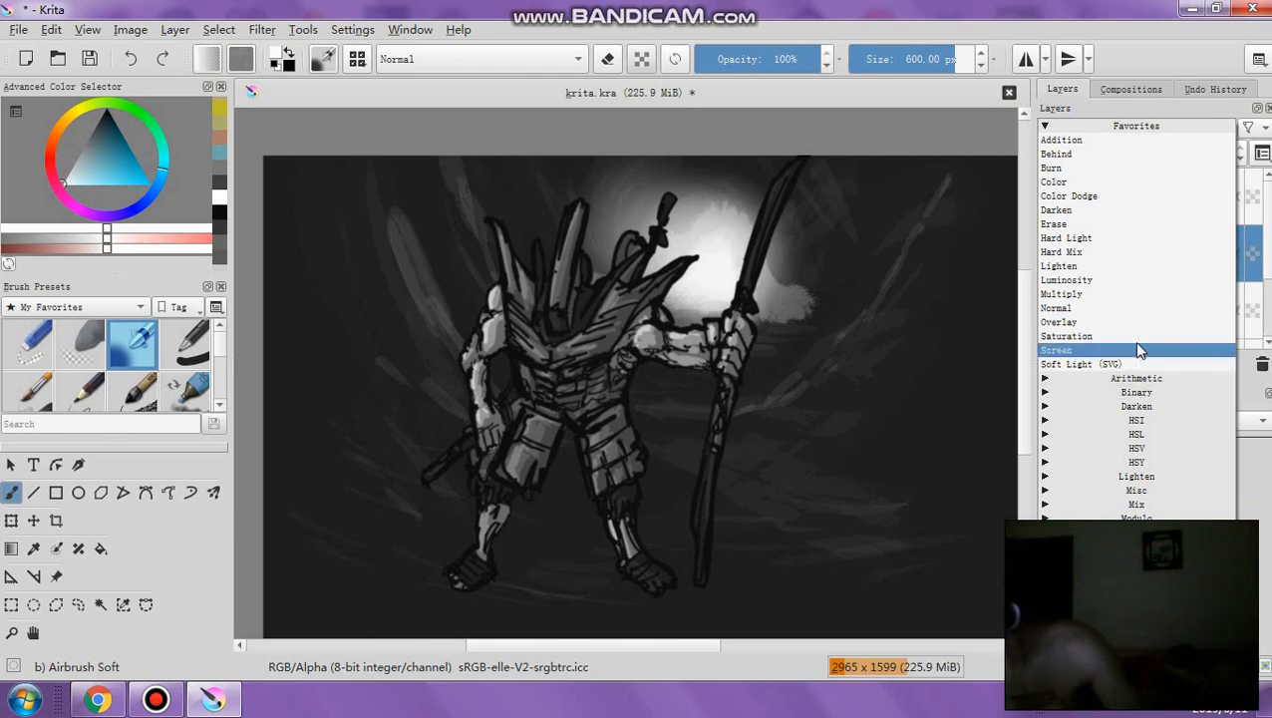
{"action": "left_click", "coordinate": [1125, 239]}
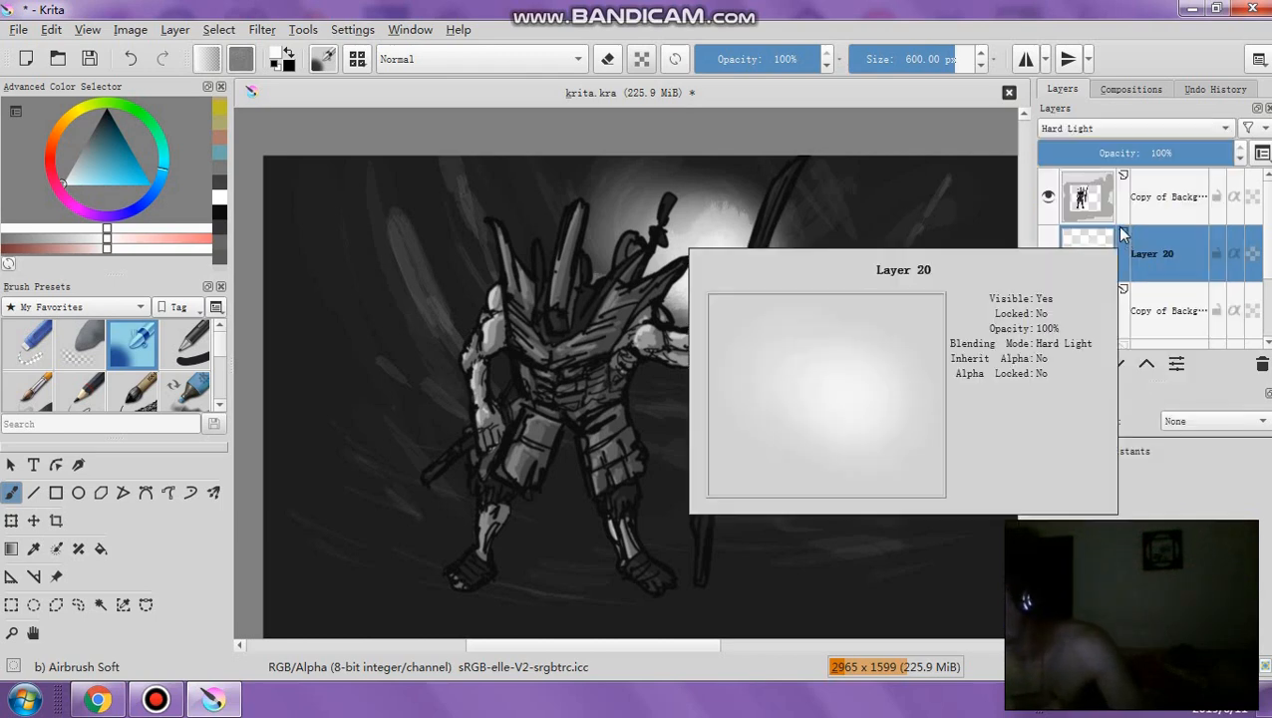
{"action": "left_click", "coordinate": [1175, 153]}
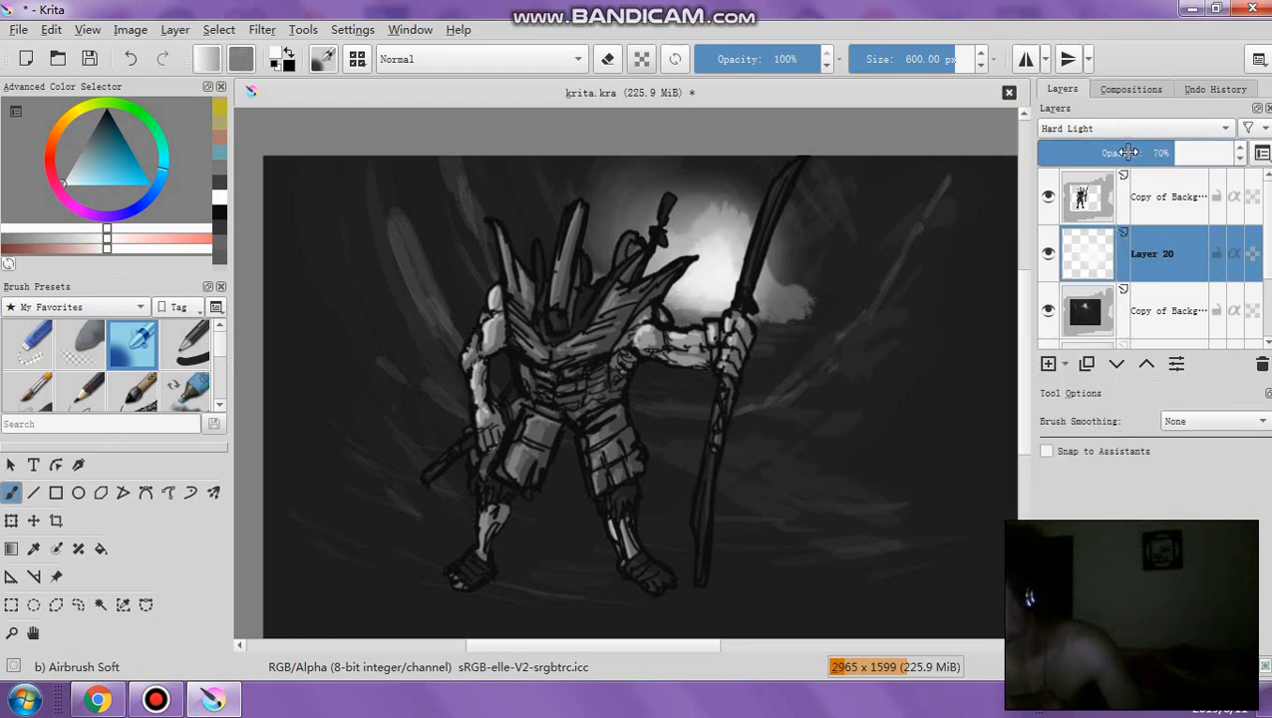
{"action": "mouse_move", "coordinate": [783, 234]}
{"action": "left_mouse_down"}
{"action": "mouse_move", "coordinate": [743, 340]}
{"action": "mouse_move", "coordinate": [745, 368]}
{"action": "mouse_move", "coordinate": [744, 325]}
{"action": "mouse_move", "coordinate": [698, 301]}
{"action": "mouse_move", "coordinate": [588, 300]}
{"action": "left_mouse_up"}
{"action": "left_click", "coordinate": [1151, 155]}
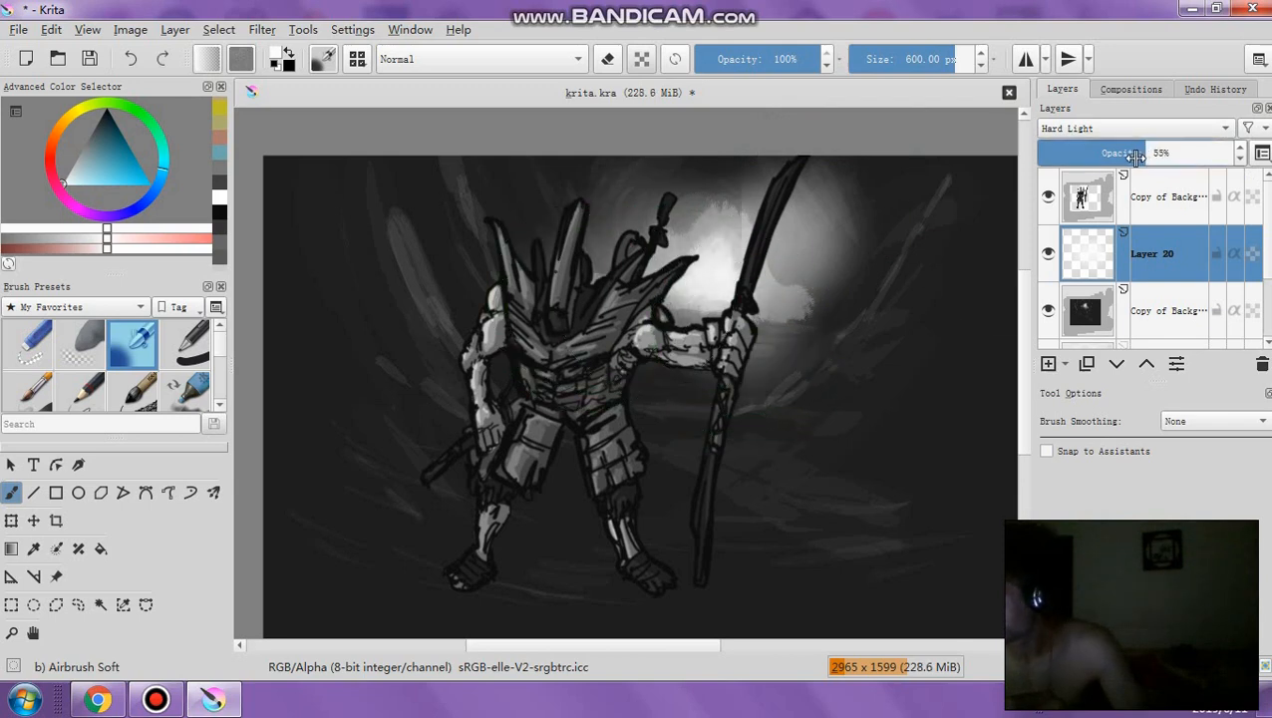
{"action": "left_click", "coordinate": [1124, 158]}
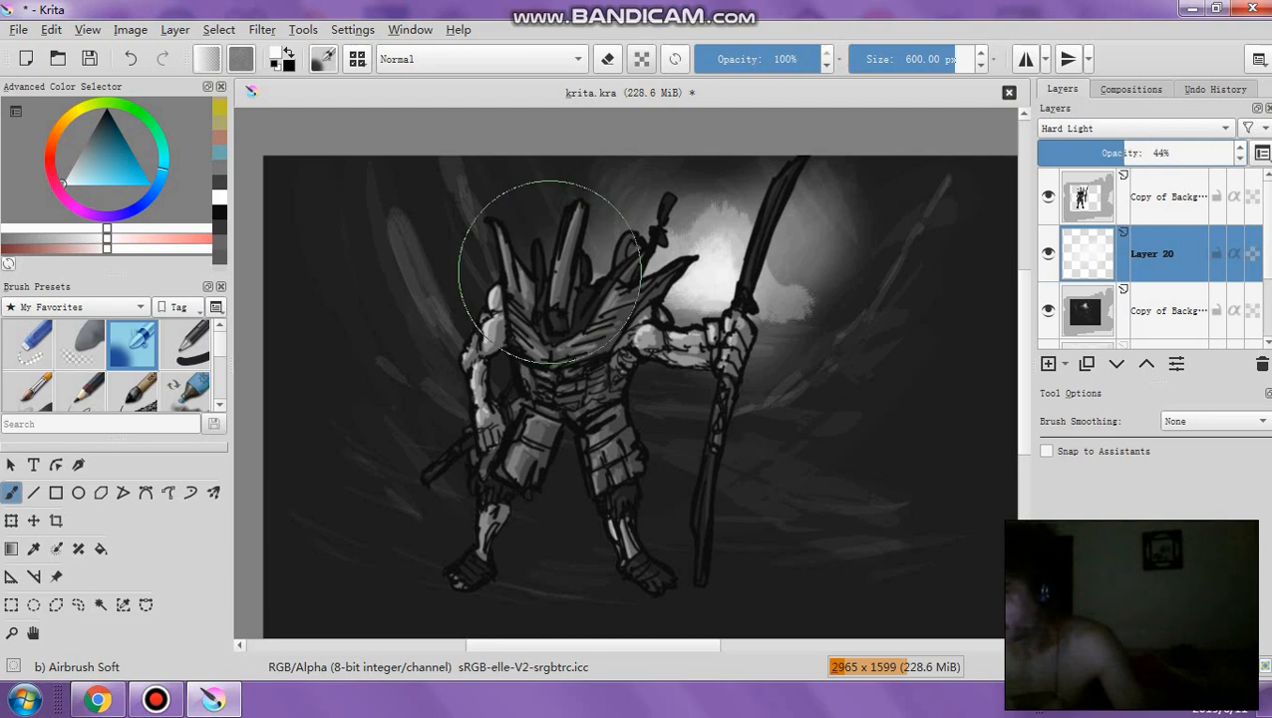
Airbrush more white glow beside both shoulders, around the staff and across the upper background
{"action": "left_click", "coordinate": [421, 262]}
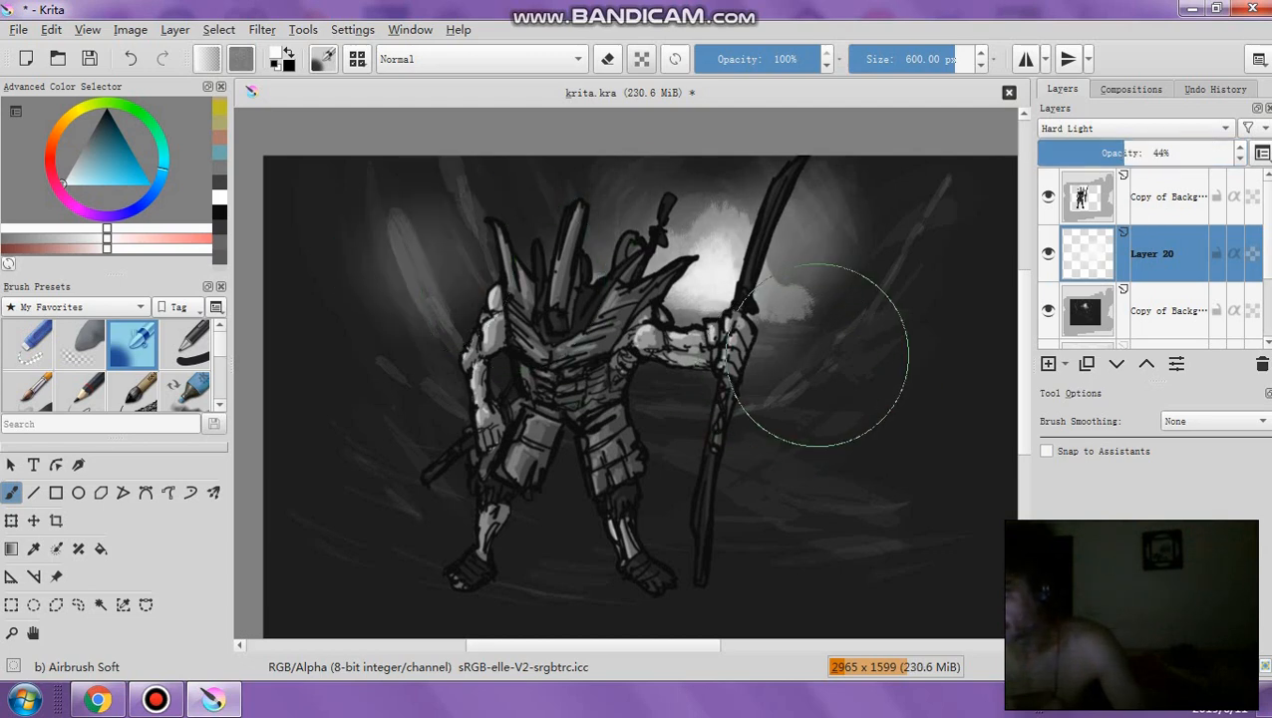
{"action": "left_click_drag", "start_coordinate": [823, 359], "coordinate": [903, 358]}
{"action": "left_click", "coordinate": [719, 426]}
{"action": "left_click_drag", "start_coordinate": [369, 283], "coordinate": [389, 186]}
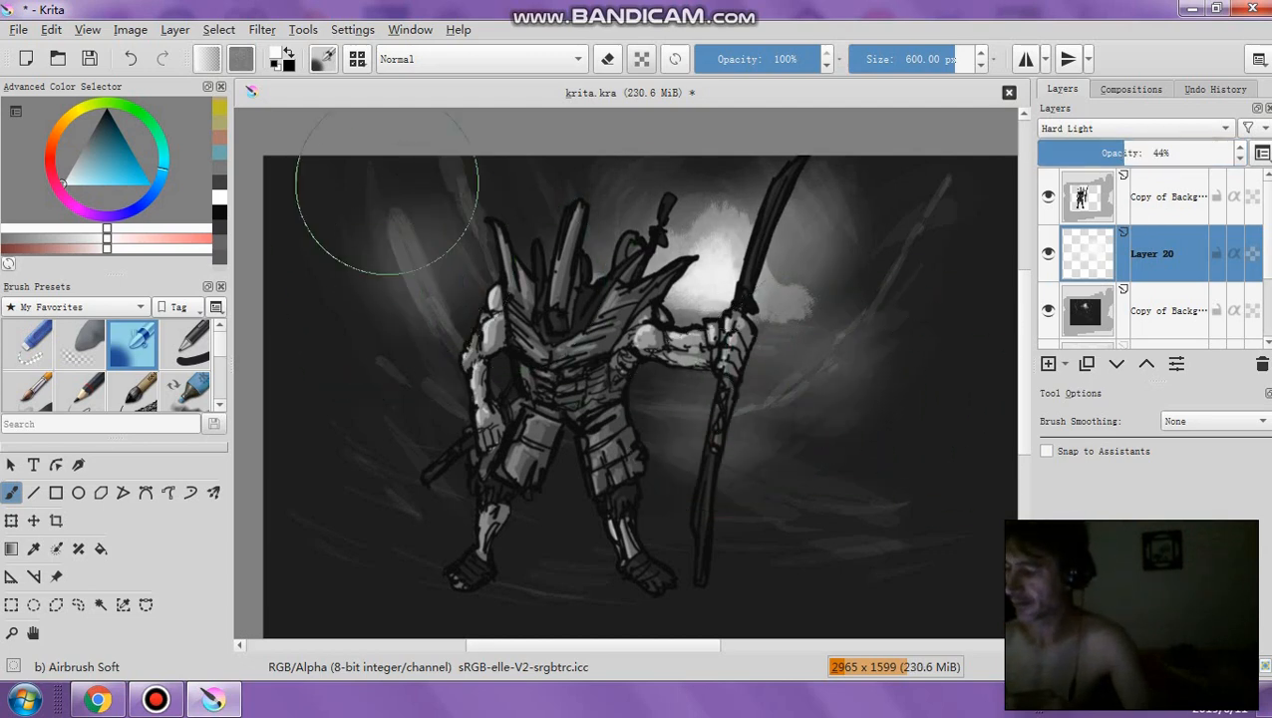
{"action": "left_click", "coordinate": [608, 194]}
{"action": "left_click", "coordinate": [812, 199]}
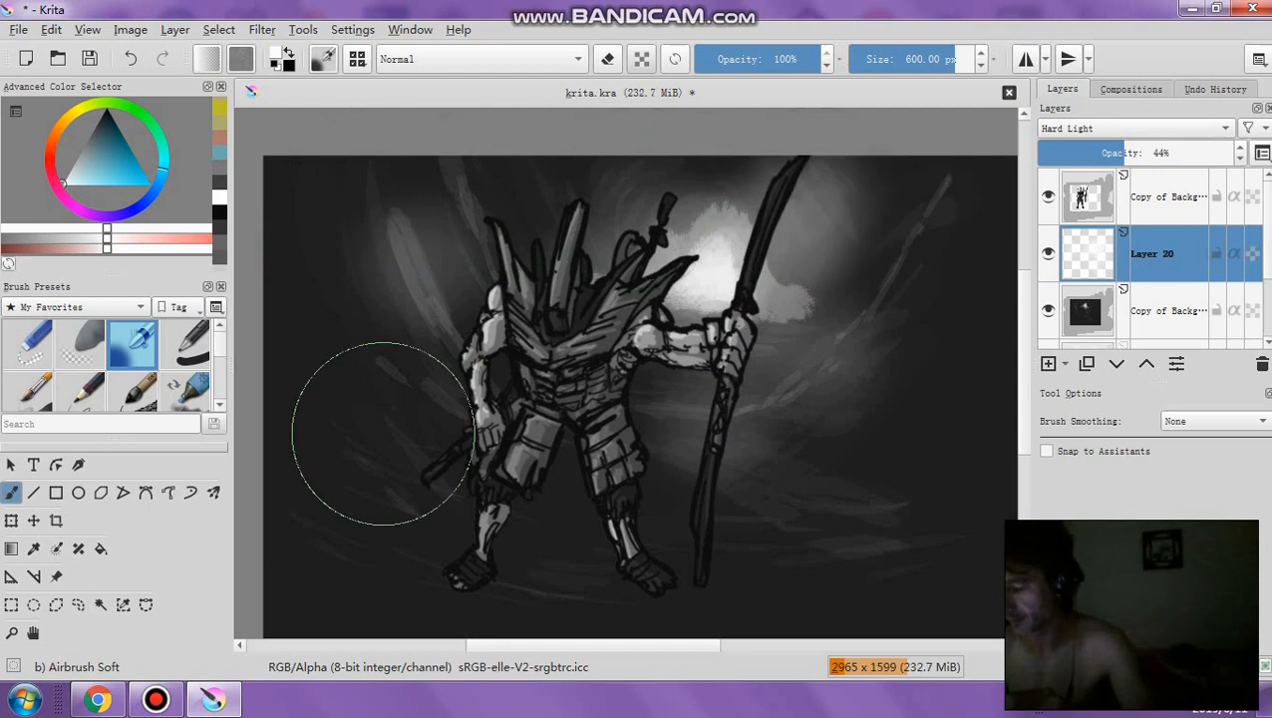
Lower the airbrush opacity to 27% and add faint glow beside the sheathed sword, between the legs and beyond the staff
{"action": "left_click", "coordinate": [730, 61]}
{"action": "left_click", "coordinate": [392, 431]}
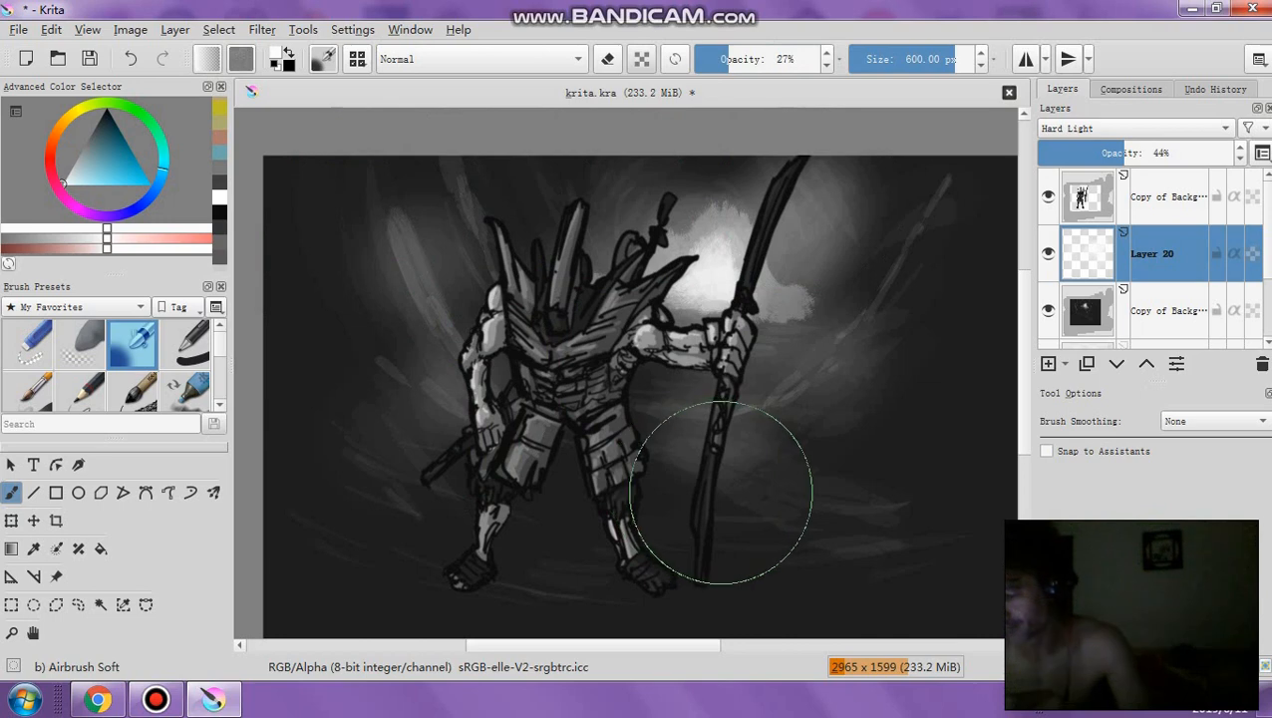
{"action": "left_click_drag", "start_coordinate": [653, 455], "coordinate": [568, 455]}
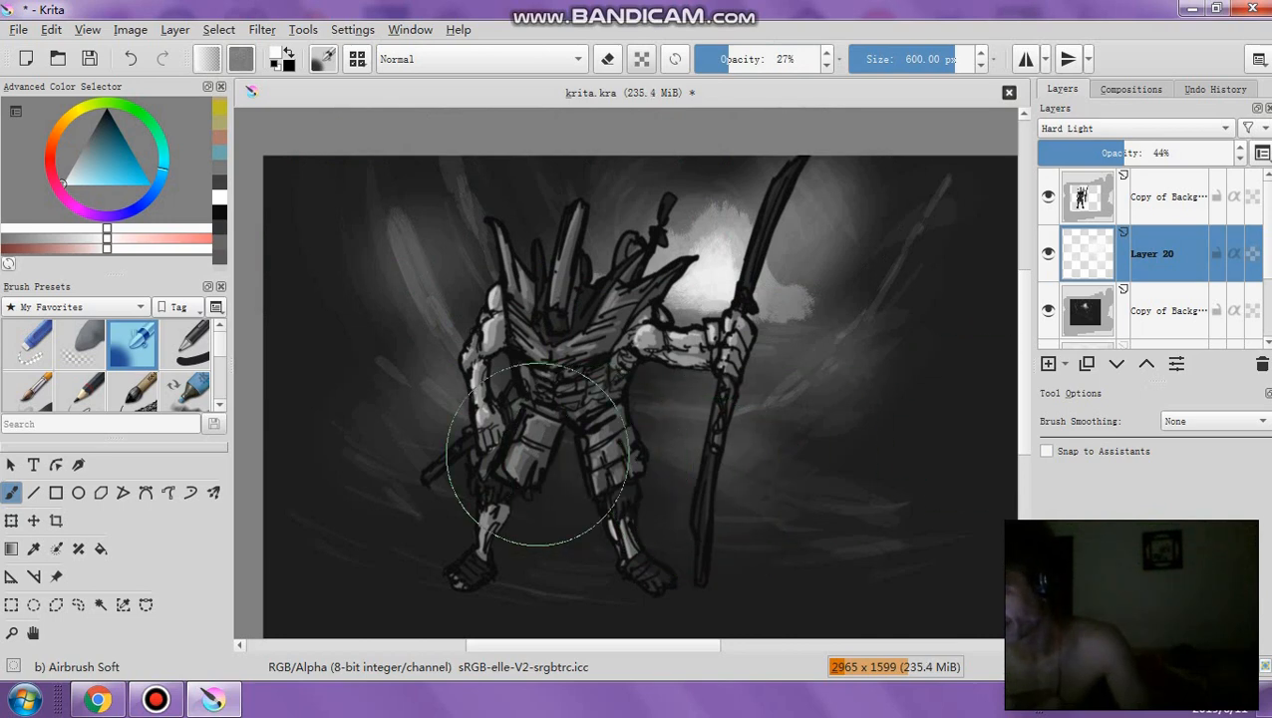
{"action": "left_click", "coordinate": [908, 404]}
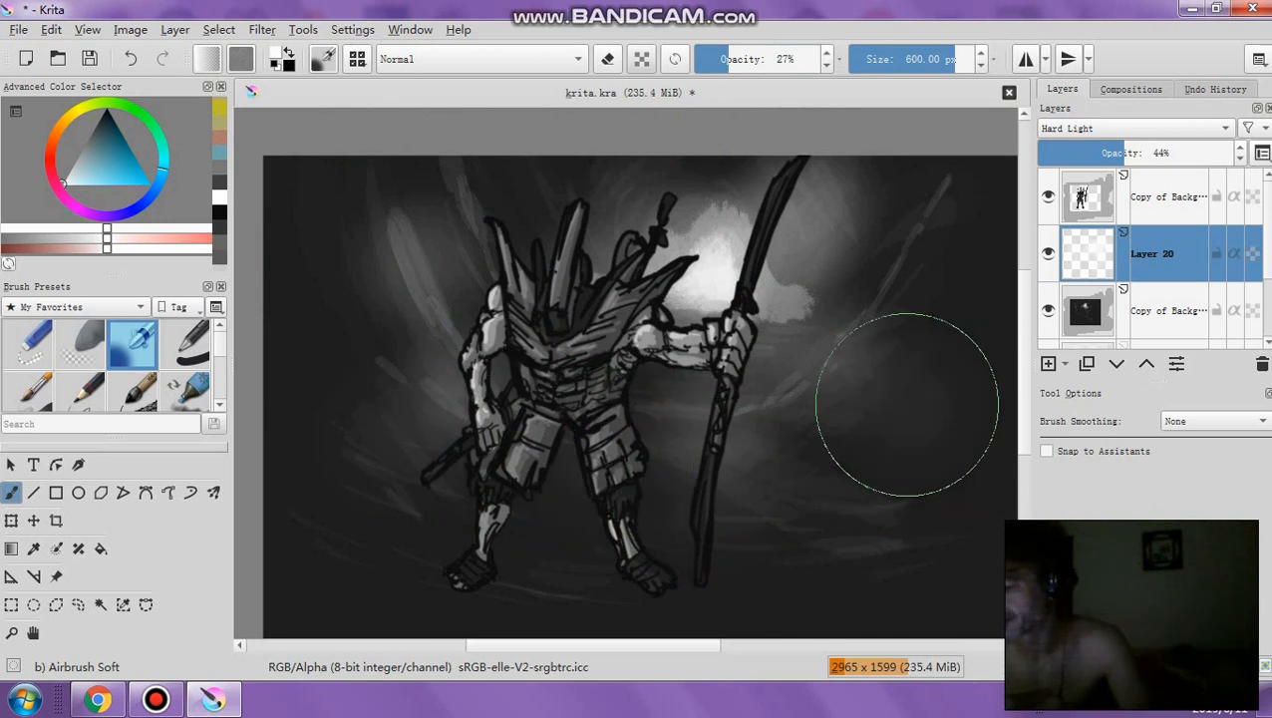
Lock the character layer and add a new layer beneath it set to Hard Light at 50% opacity
{"action": "left_click", "coordinate": [1215, 198]}
{"action": "key", "text": "Insert"}
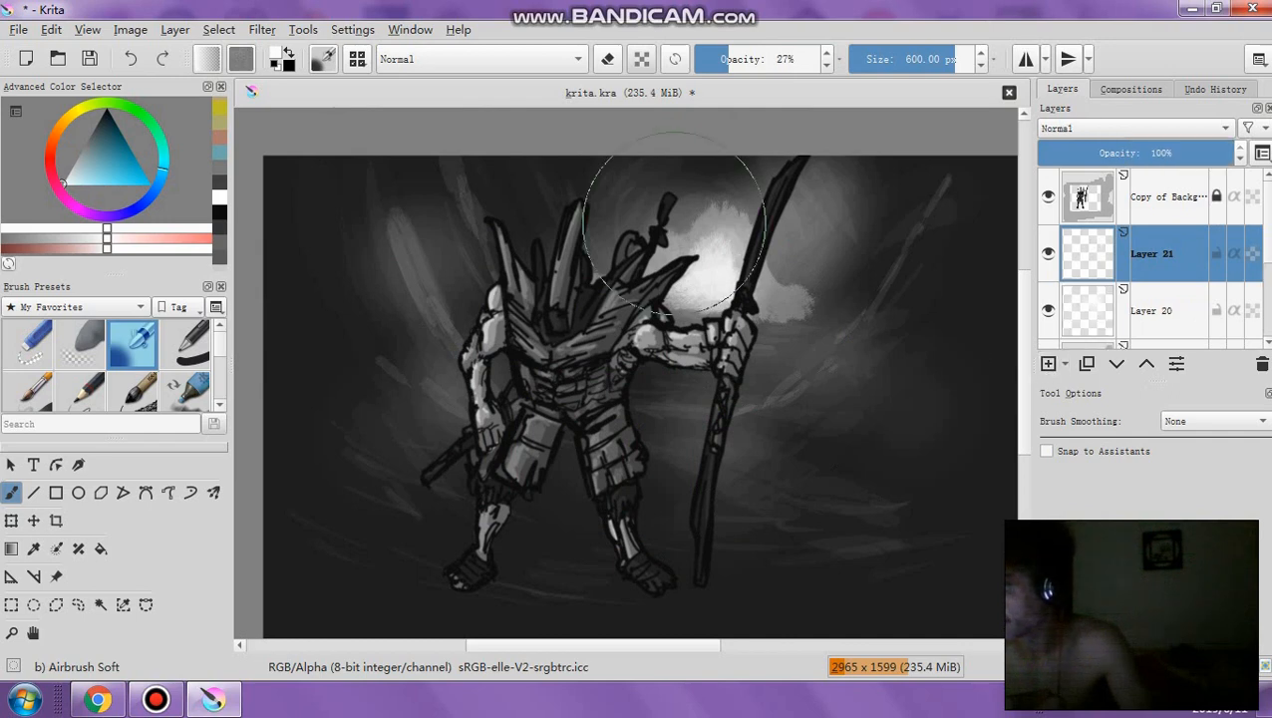
{"action": "left_click", "coordinate": [876, 257]}
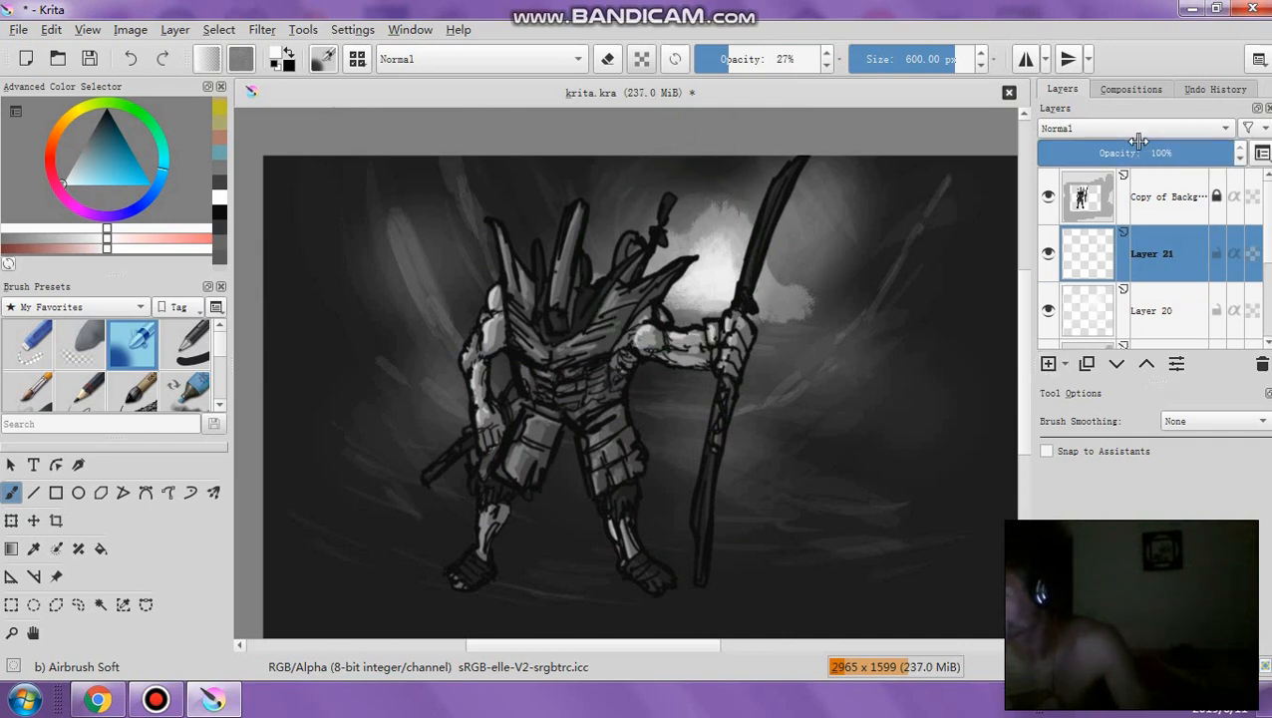
{"action": "left_click", "coordinate": [1137, 150]}
{"action": "left_click", "coordinate": [1104, 130]}
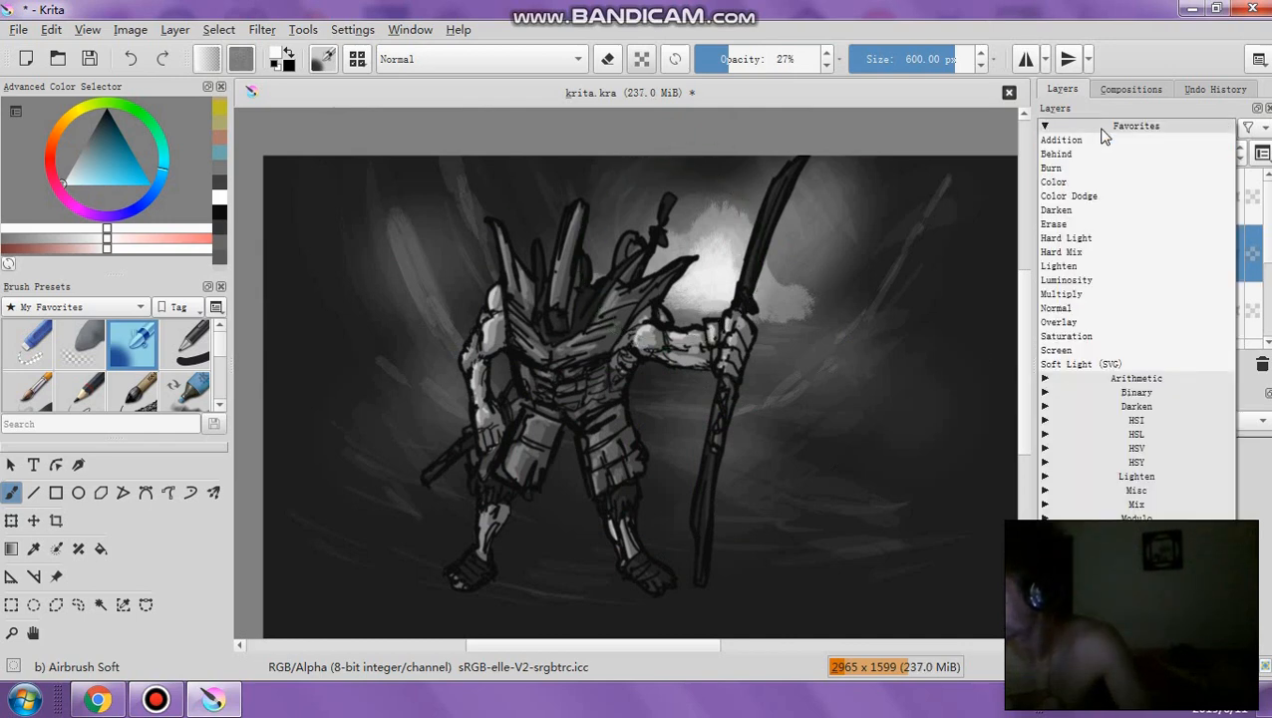
{"action": "left_click", "coordinate": [1089, 237]}
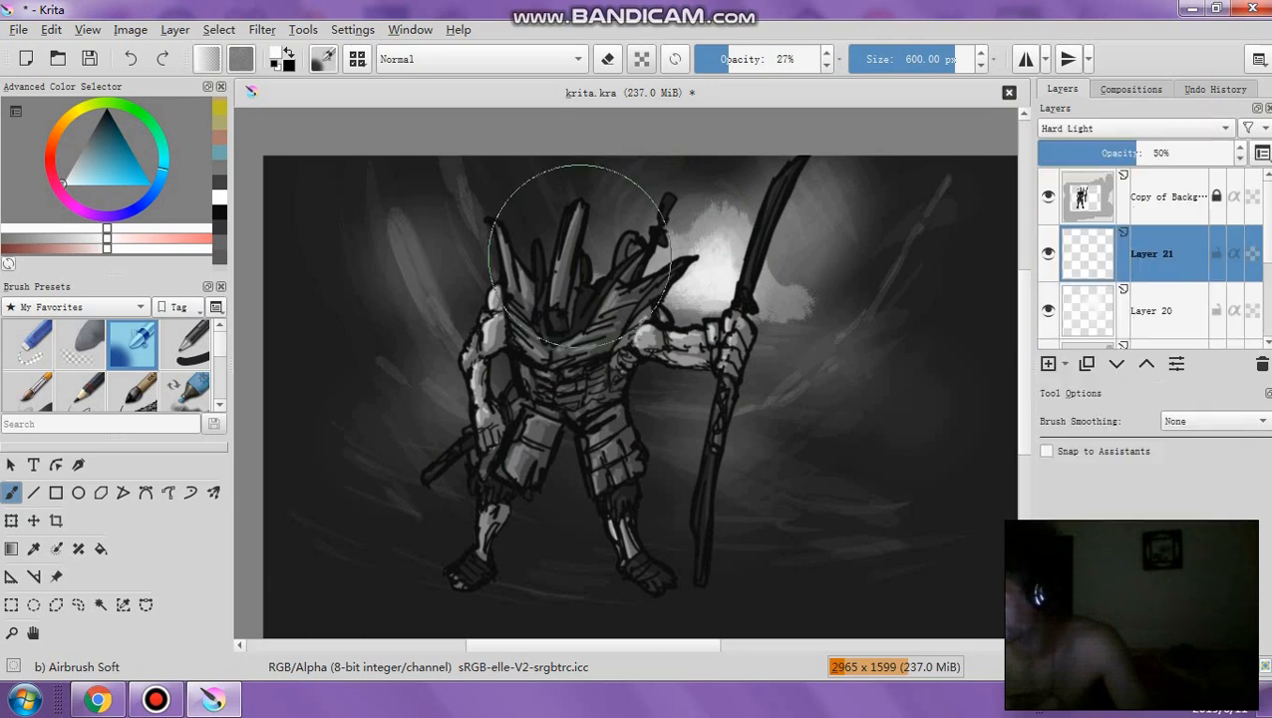
Move the new Hard Light layer above the character and brush white glow over the shoulder at about 492 px
{"action": "left_click", "coordinate": [948, 60]}
{"action": "left_click", "coordinate": [948, 60]}
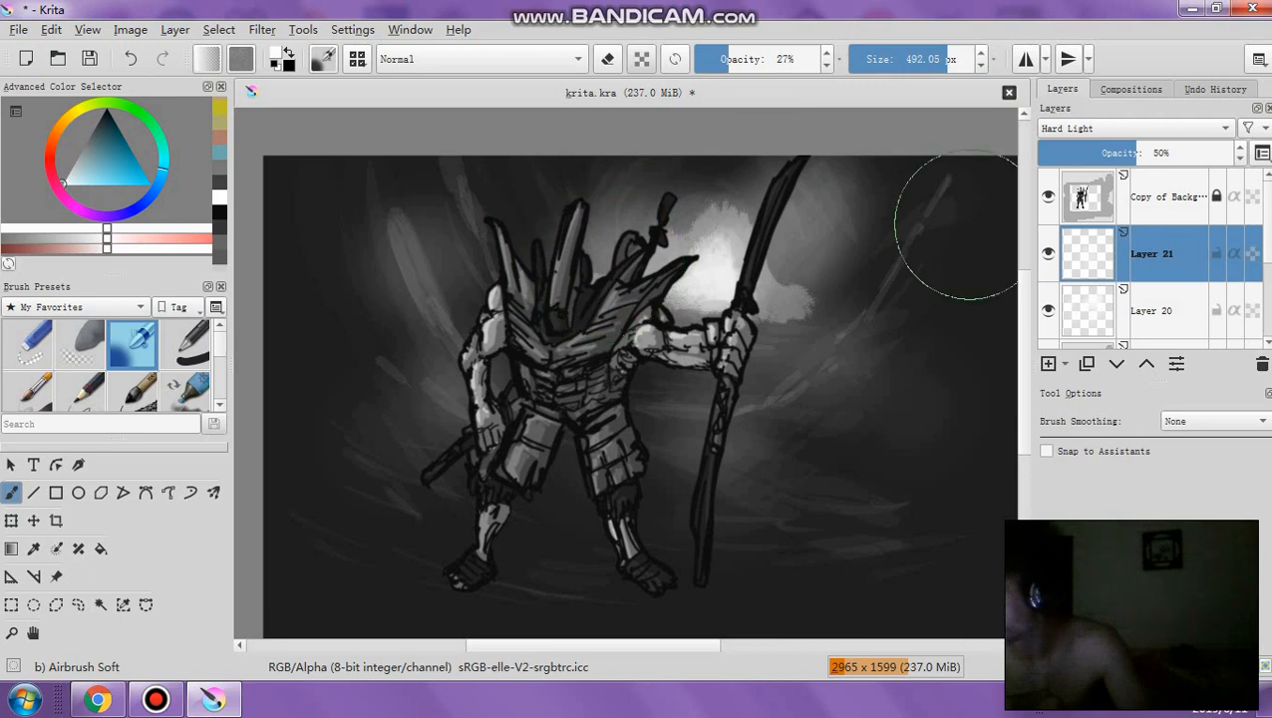
{"action": "left_click_drag", "start_coordinate": [1133, 246], "coordinate": [1145, 154]}
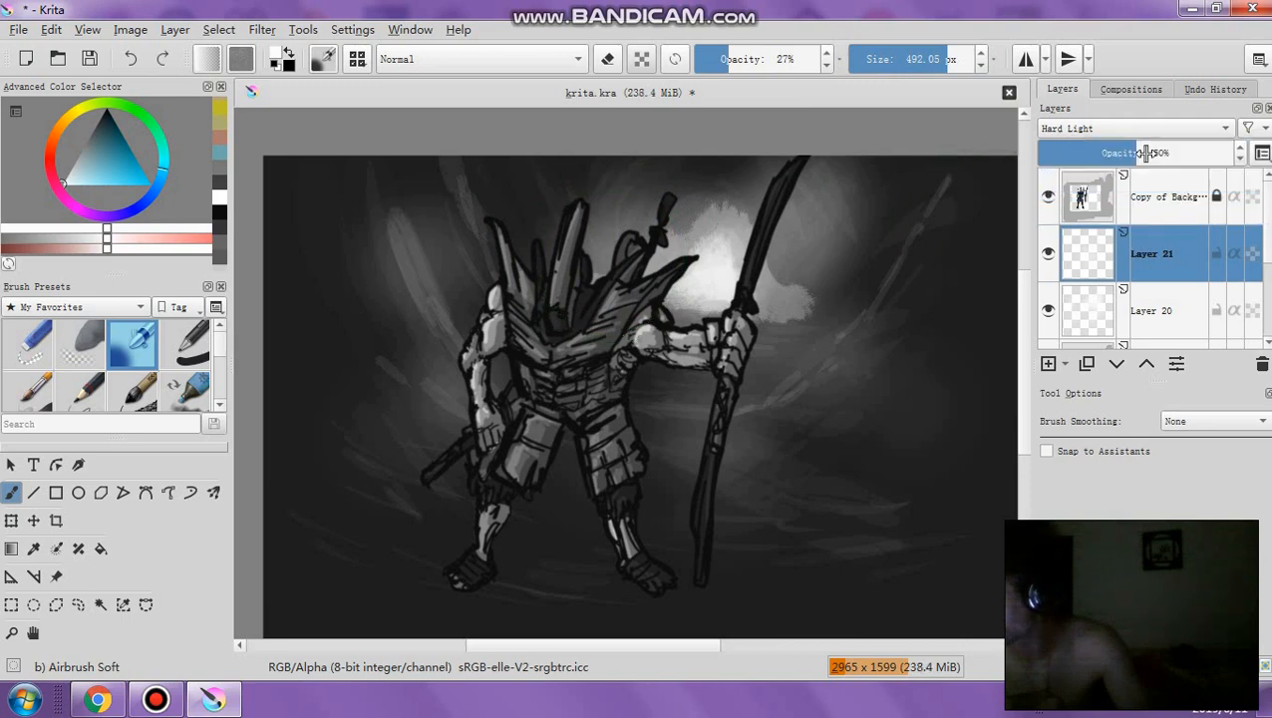
{"action": "left_click_drag", "start_coordinate": [1168, 197], "coordinate": [1159, 279]}
{"action": "left_click", "coordinate": [1161, 214]}
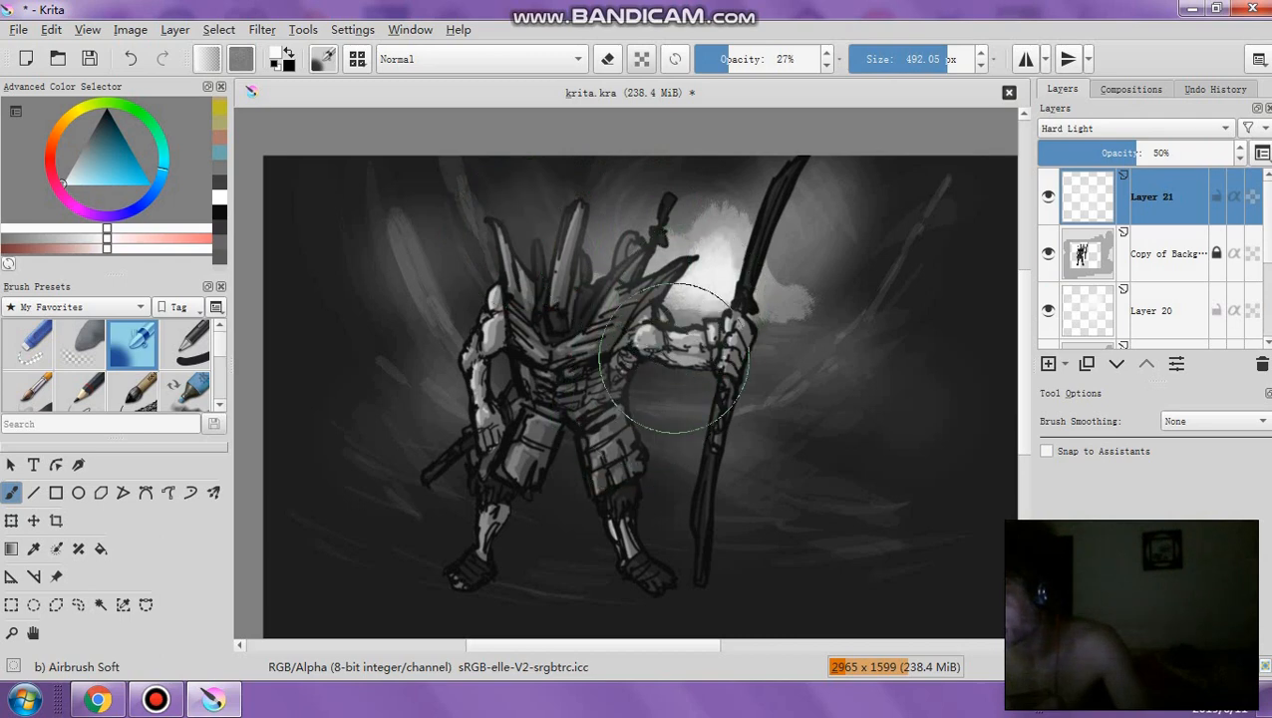
{"action": "mouse_move", "coordinate": [498, 319]}
{"action": "left_mouse_down"}
{"action": "mouse_move", "coordinate": [429, 279]}
{"action": "mouse_move", "coordinate": [518, 329]}
{"action": "left_mouse_up"}
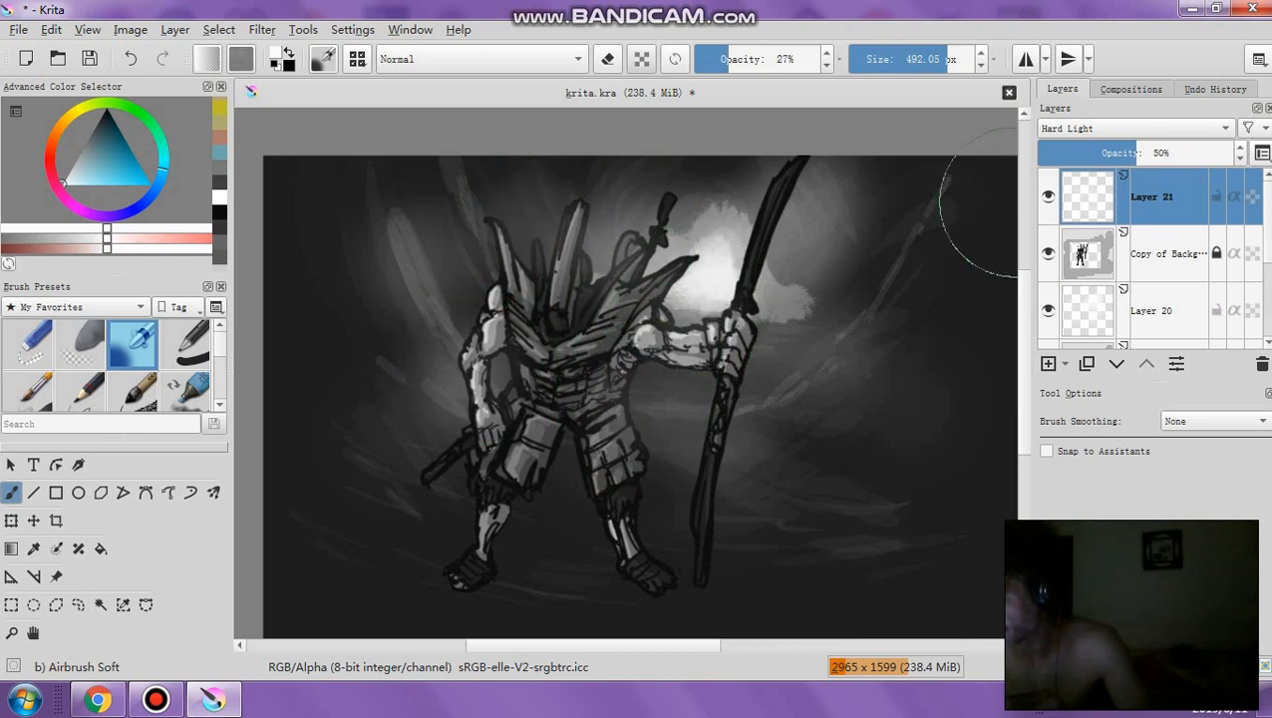
Set the airbrush to 39% opacity and about 388 px and paint glow over the staff, leg armour, spikes and upper-left background
{"action": "left_click", "coordinate": [744, 60]}
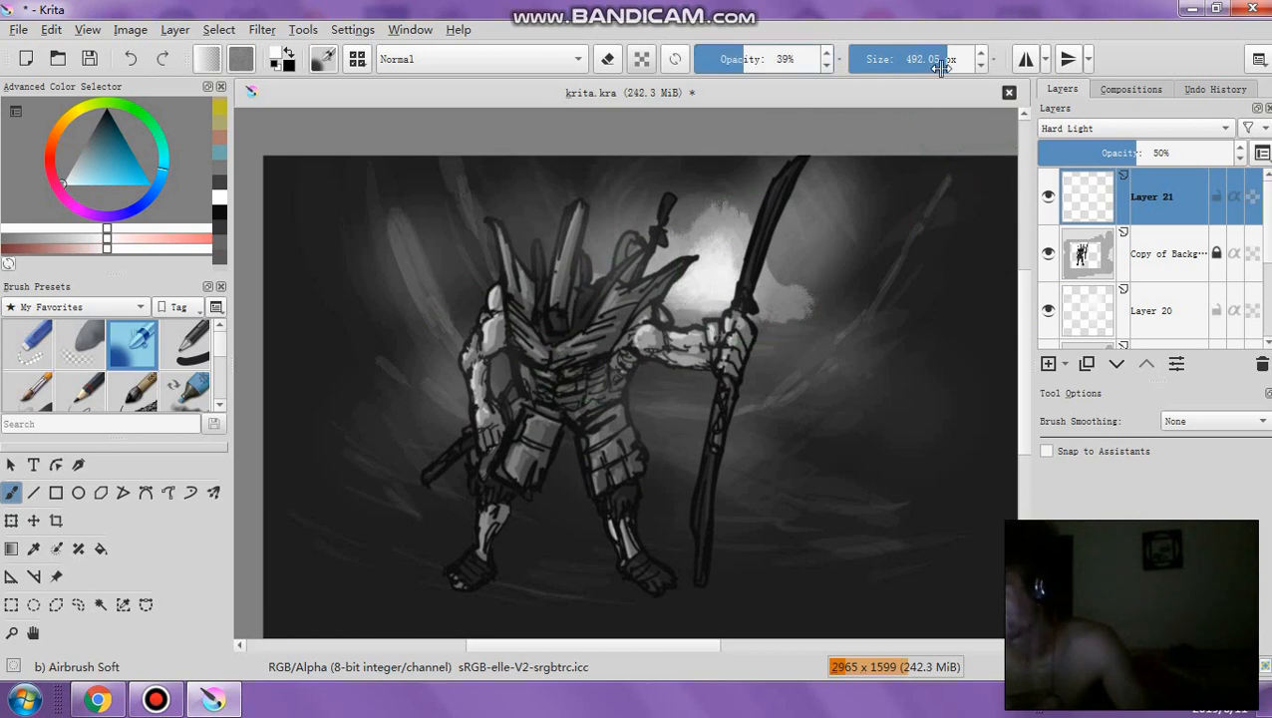
{"action": "left_click", "coordinate": [923, 60]}
{"action": "mouse_move", "coordinate": [744, 213]}
{"action": "left_mouse_down"}
{"action": "mouse_move", "coordinate": [758, 211]}
{"action": "mouse_move", "coordinate": [754, 237]}
{"action": "mouse_move", "coordinate": [658, 329]}
{"action": "mouse_move", "coordinate": [643, 321]}
{"action": "left_mouse_up"}
{"action": "mouse_move", "coordinate": [491, 479]}
{"action": "left_mouse_down"}
{"action": "mouse_move", "coordinate": [469, 478]}
{"action": "mouse_move", "coordinate": [508, 419]}
{"action": "mouse_move", "coordinate": [516, 436]}
{"action": "mouse_move", "coordinate": [543, 354]}
{"action": "mouse_move", "coordinate": [528, 329]}
{"action": "mouse_move", "coordinate": [558, 235]}
{"action": "mouse_move", "coordinate": [536, 242]}
{"action": "mouse_move", "coordinate": [539, 229]}
{"action": "left_mouse_up"}
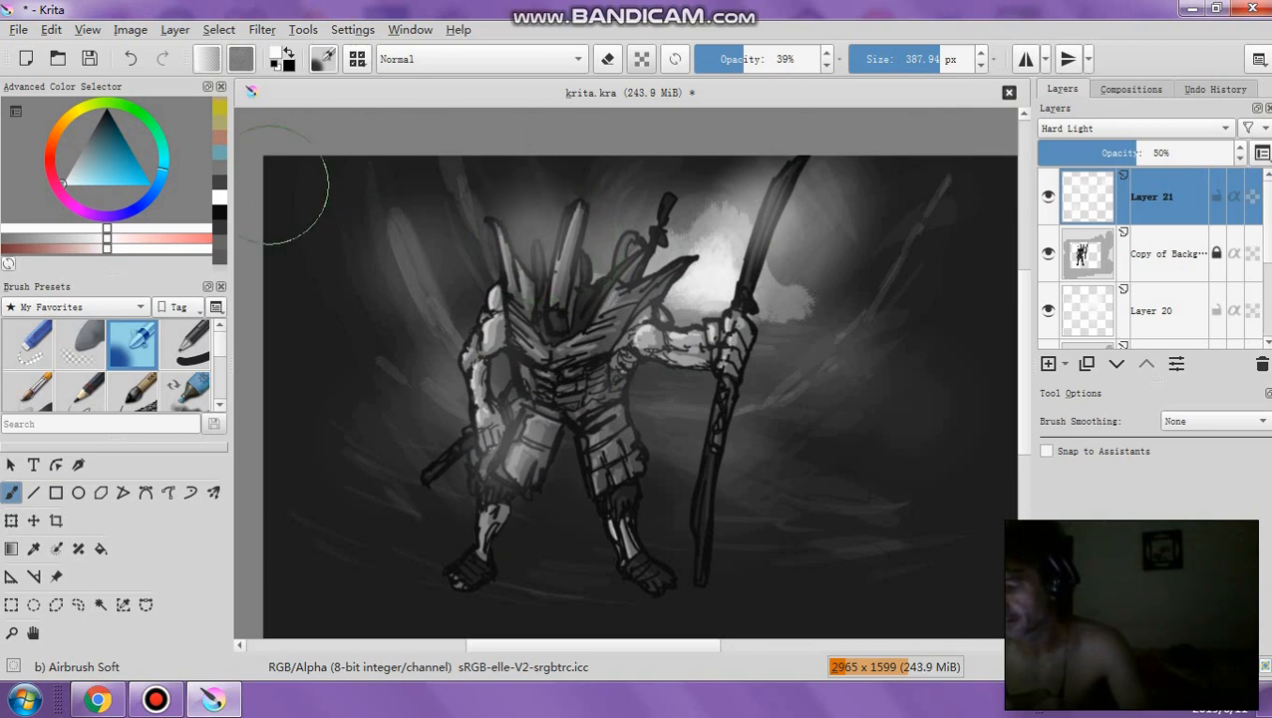
{"action": "mouse_move", "coordinate": [267, 185]}
{"action": "left_mouse_down"}
{"action": "mouse_move", "coordinate": [380, 171]}
{"action": "mouse_move", "coordinate": [411, 136]}
{"action": "mouse_move", "coordinate": [285, 176]}
{"action": "mouse_move", "coordinate": [242, 173]}
{"action": "mouse_move", "coordinate": [328, 179]}
{"action": "mouse_move", "coordinate": [391, 162]}
{"action": "mouse_move", "coordinate": [297, 241]}
{"action": "mouse_move", "coordinate": [253, 229]}
{"action": "mouse_move", "coordinate": [387, 223]}
{"action": "mouse_move", "coordinate": [445, 240]}
{"action": "mouse_move", "coordinate": [369, 309]}
{"action": "mouse_move", "coordinate": [540, 254]}
{"action": "mouse_move", "coordinate": [577, 229]}
{"action": "mouse_move", "coordinate": [528, 250]}
{"action": "left_mouse_up"}
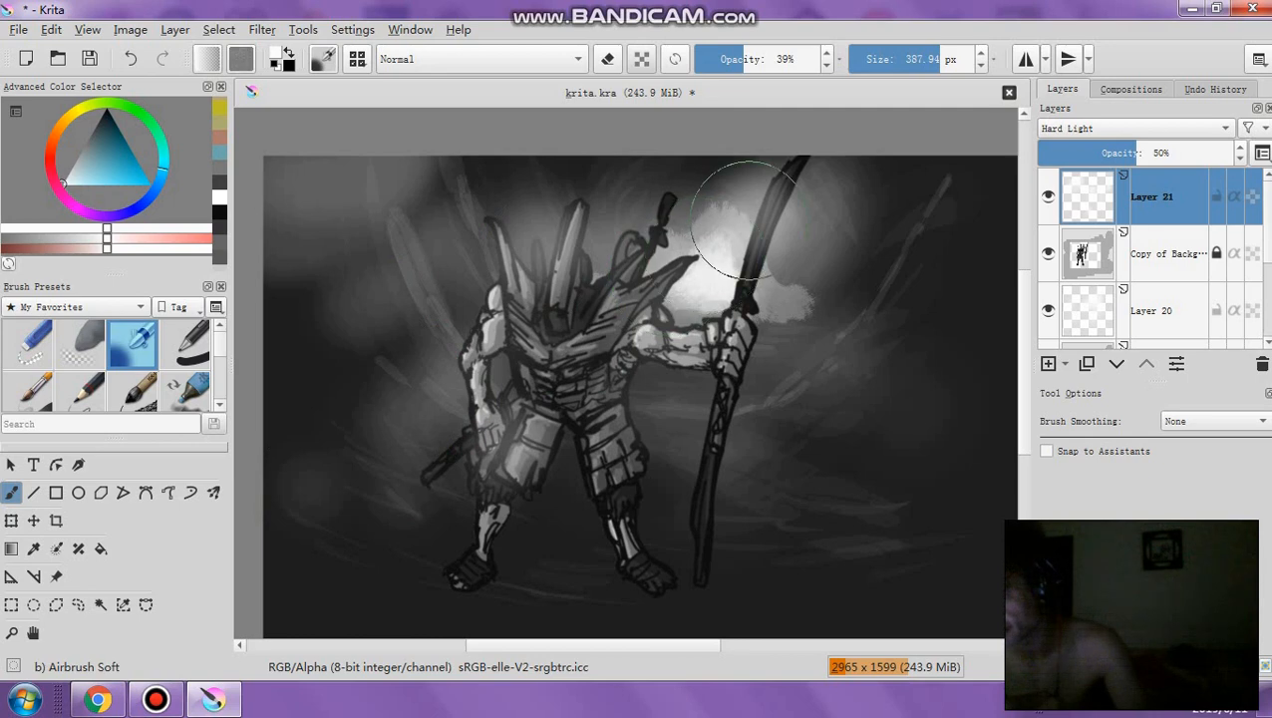
Add a new top layer and paint a bright spot in the image's upper-left corner with a small airbrush at 84% opacity
{"action": "left_click", "coordinate": [802, 67]}
{"action": "left_click", "coordinate": [909, 59]}
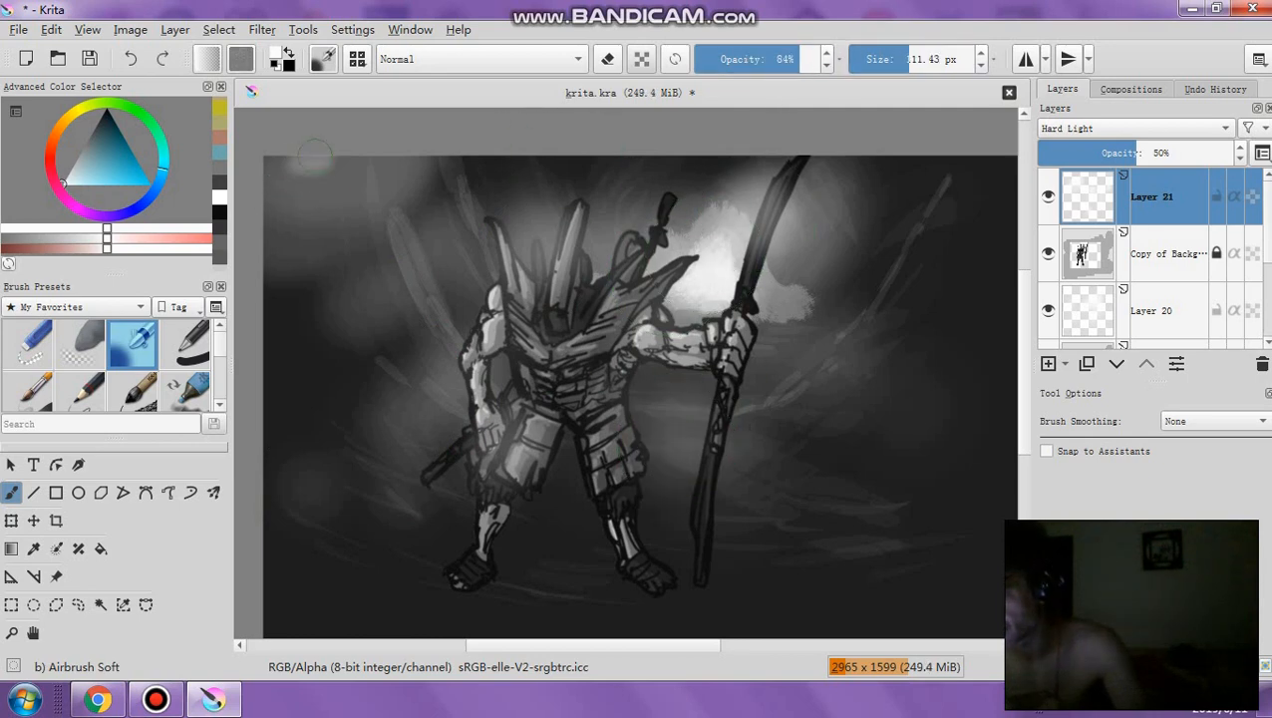
{"action": "left_click", "coordinate": [1049, 364]}
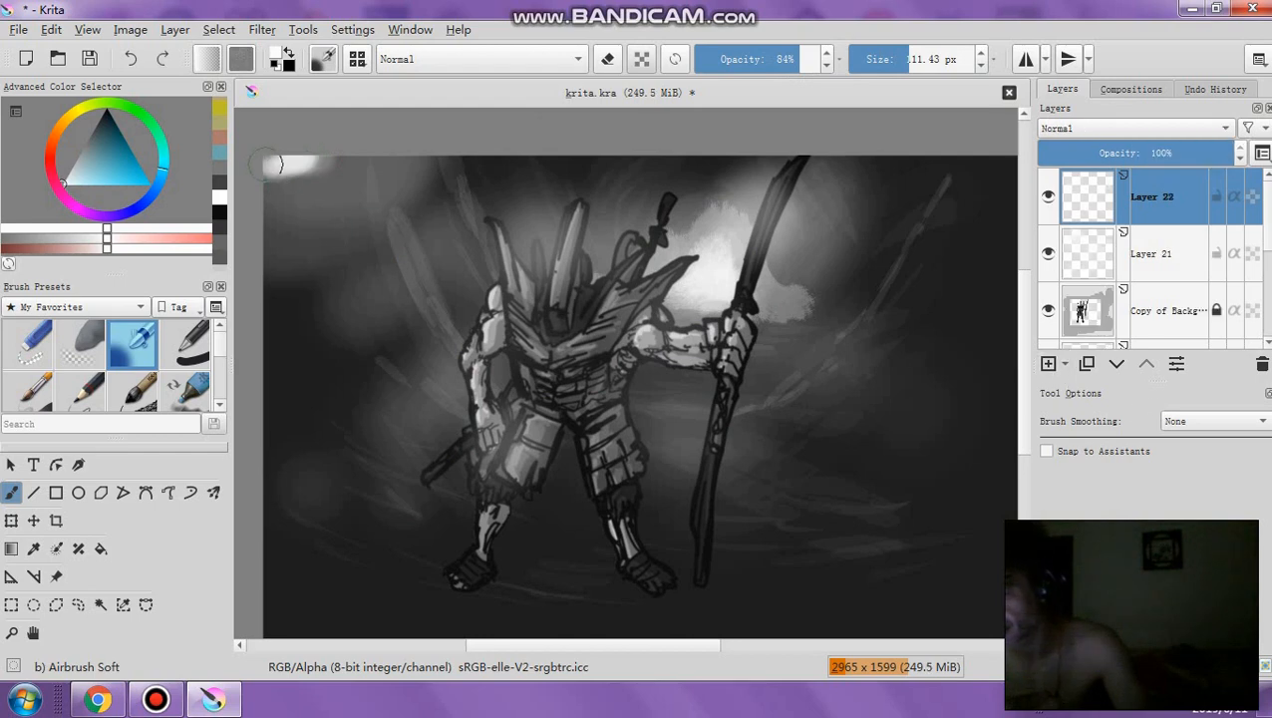
Spread faint glow around the corner spot with the airbrush at 734.49 px and 6% opacity, and lower the layer's opacity to 20%
{"action": "left_click", "coordinate": [962, 59]}
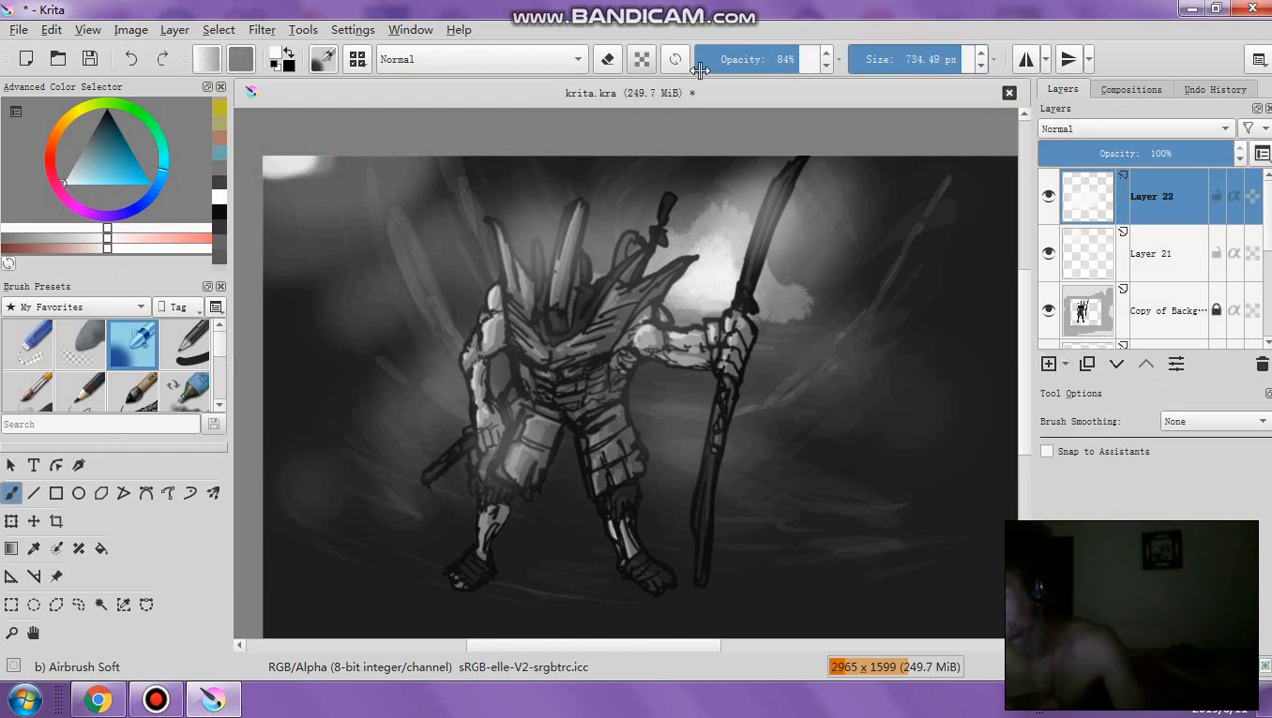
{"action": "left_click", "coordinate": [703, 58]}
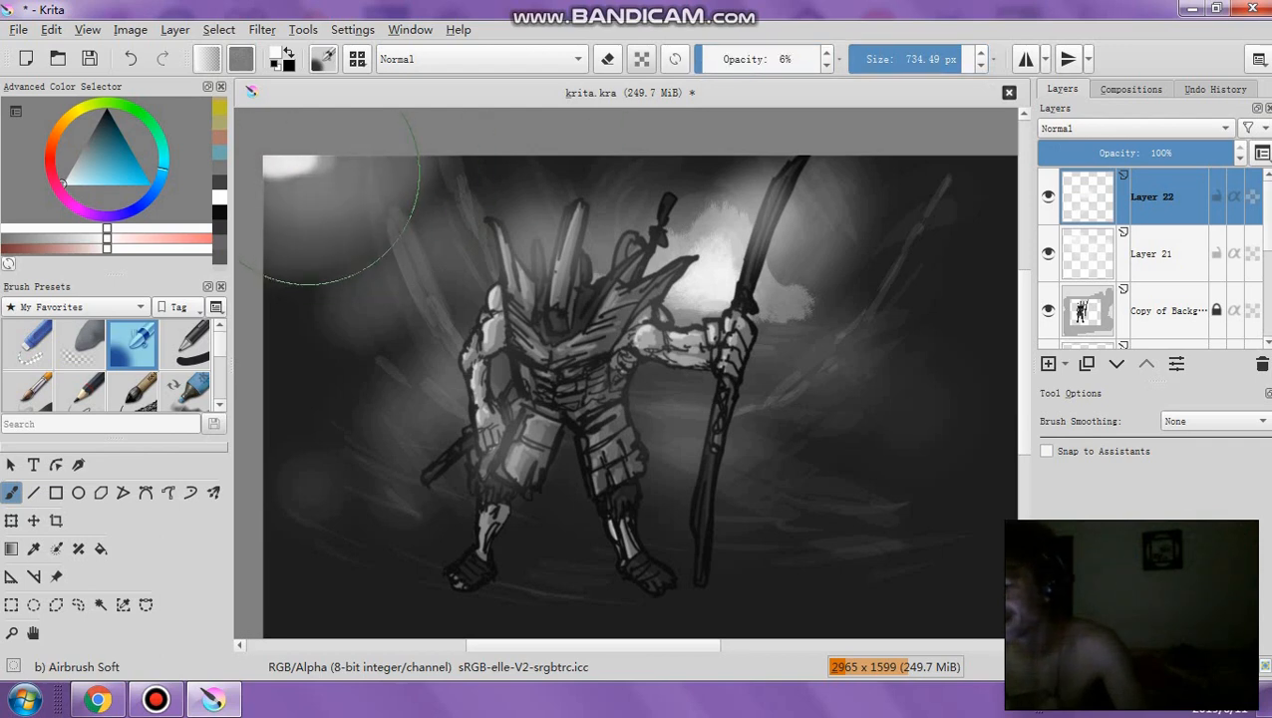
{"action": "left_click_drag", "start_coordinate": [299, 165], "coordinate": [289, 135]}
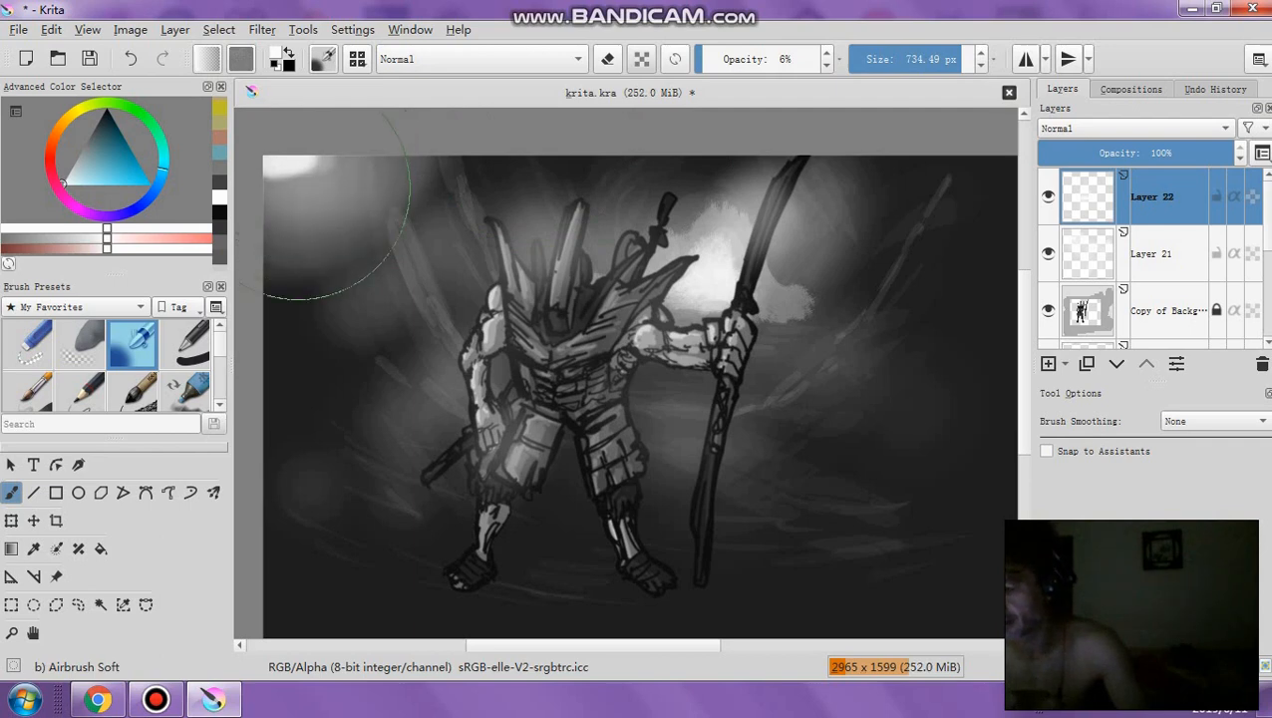
{"action": "mouse_move", "coordinate": [336, 210]}
{"action": "left_mouse_down"}
{"action": "mouse_move", "coordinate": [838, 405]}
{"action": "mouse_move", "coordinate": [614, 527]}
{"action": "left_mouse_up"}
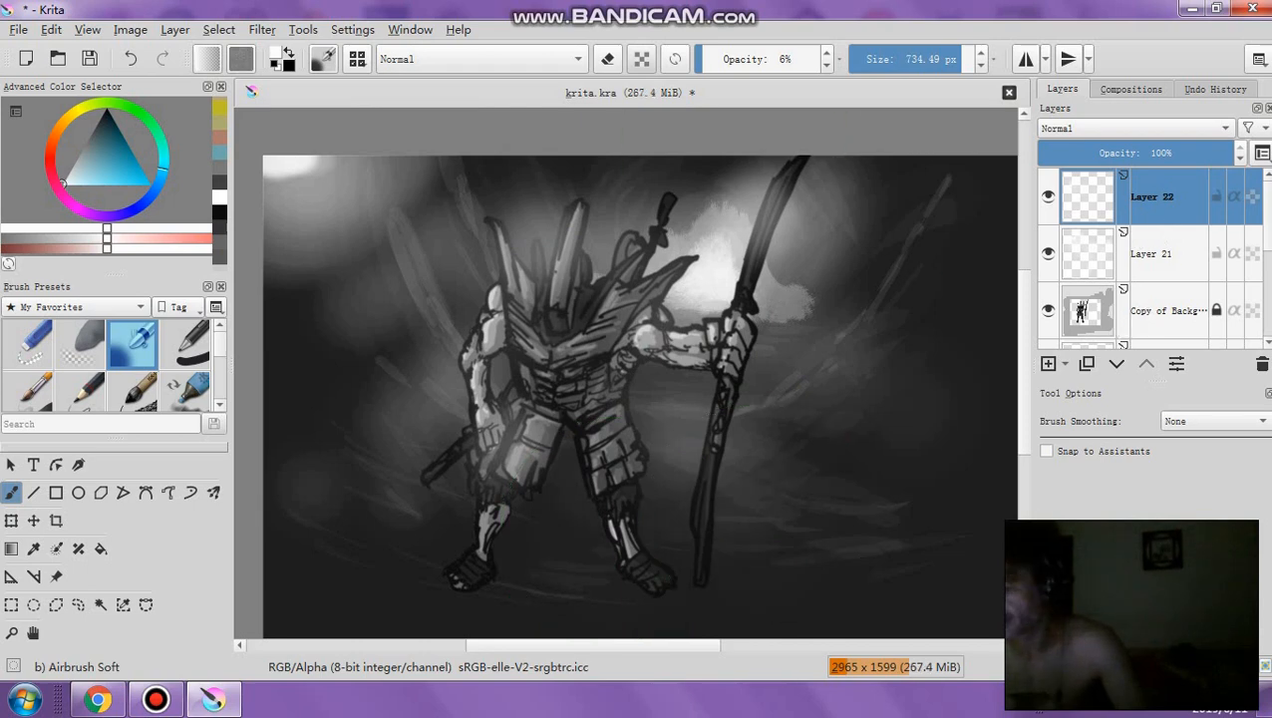
{"action": "left_click_drag", "start_coordinate": [1178, 140], "coordinate": [1096, 150]}
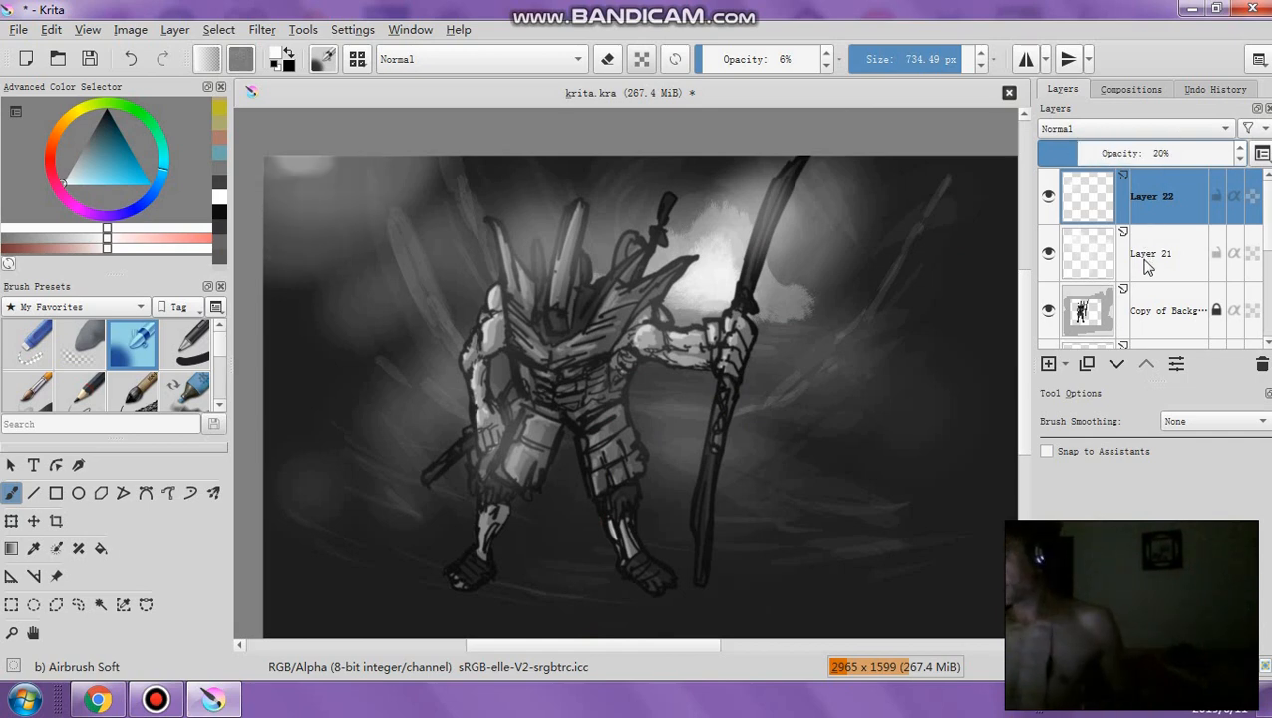
Unlock the character layer and darken it with a Levels adjustment, setting the output white level to 209
{"action": "left_click", "coordinate": [1157, 310]}
{"action": "left_click", "coordinate": [262, 29]}
{"action": "mouse_move", "coordinate": [509, 86]}
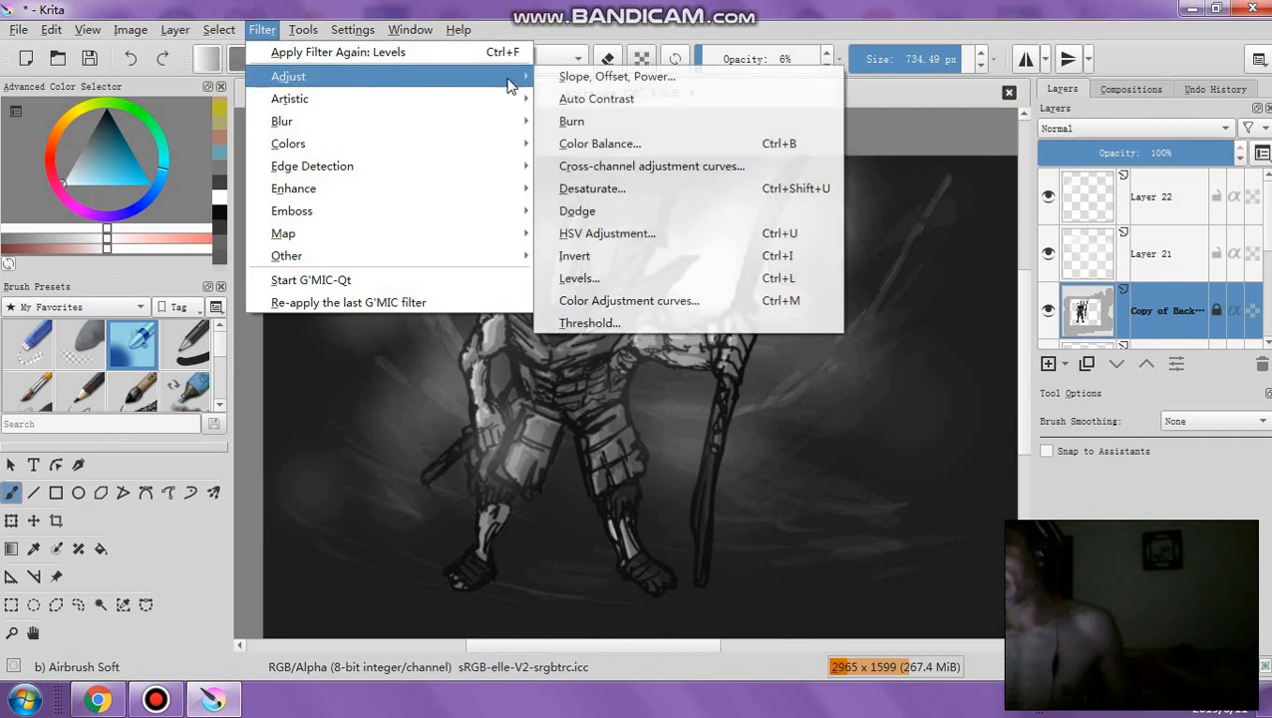
{"action": "left_click", "coordinate": [579, 279]}
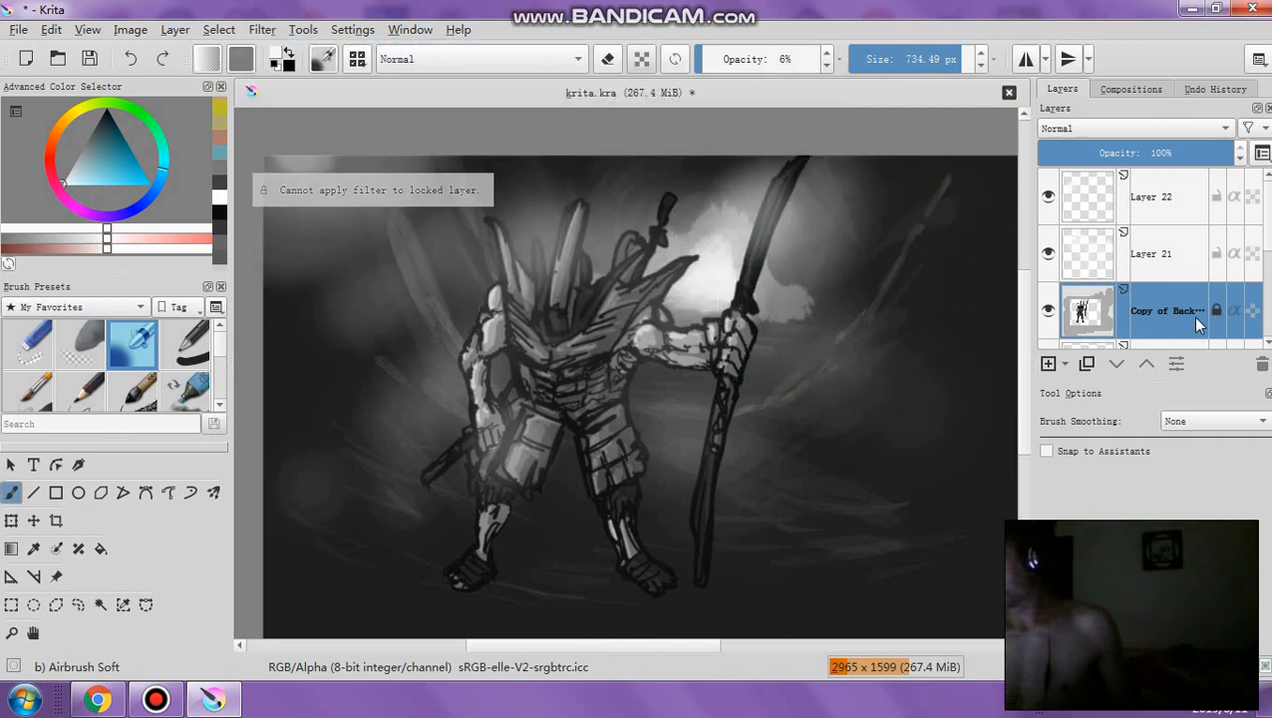
{"action": "left_click", "coordinate": [262, 29]}
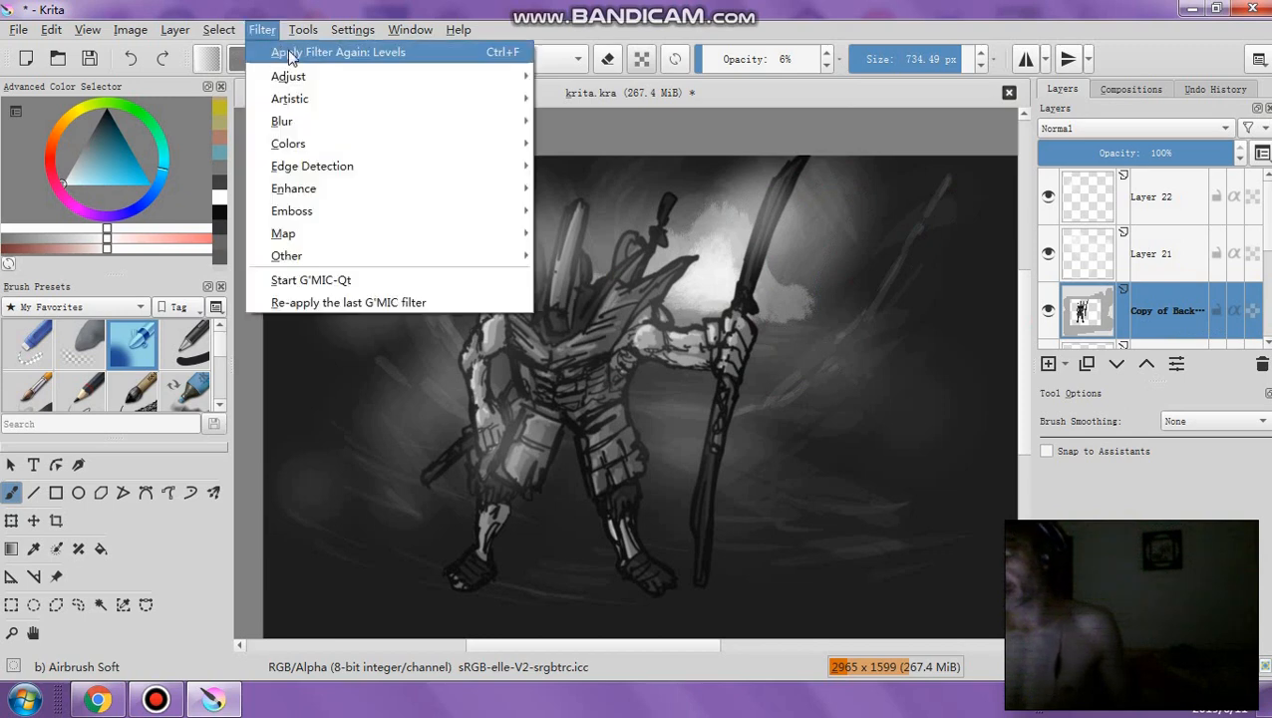
{"action": "mouse_move", "coordinate": [425, 80]}
{"action": "left_click", "coordinate": [568, 283]}
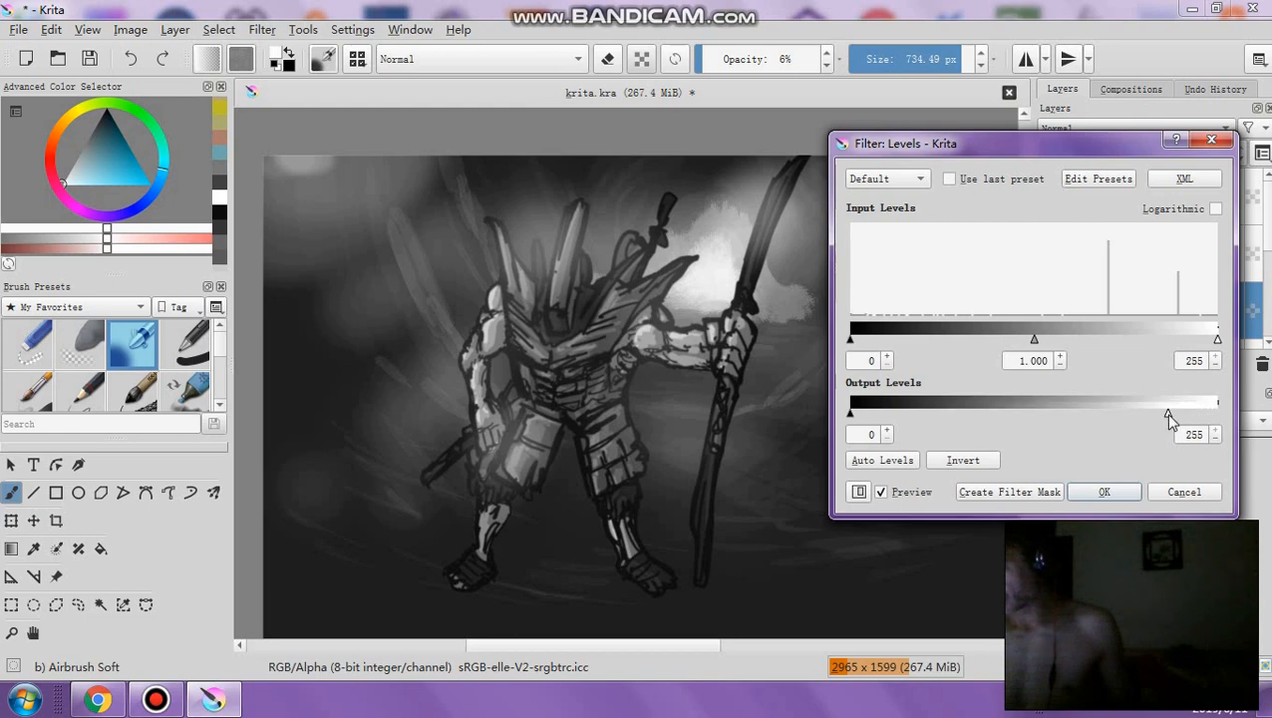
{"action": "left_click_drag", "start_coordinate": [1165, 413], "coordinate": [1147, 413]}
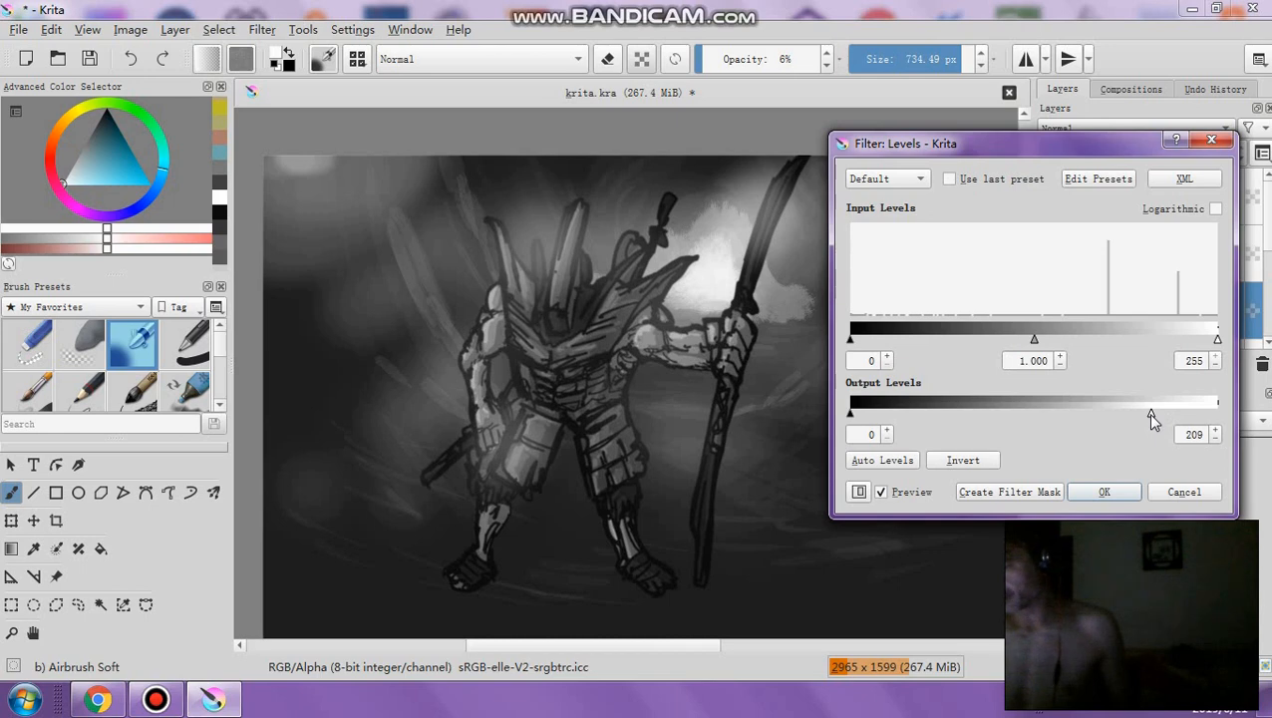
{"action": "left_click", "coordinate": [1095, 491]}
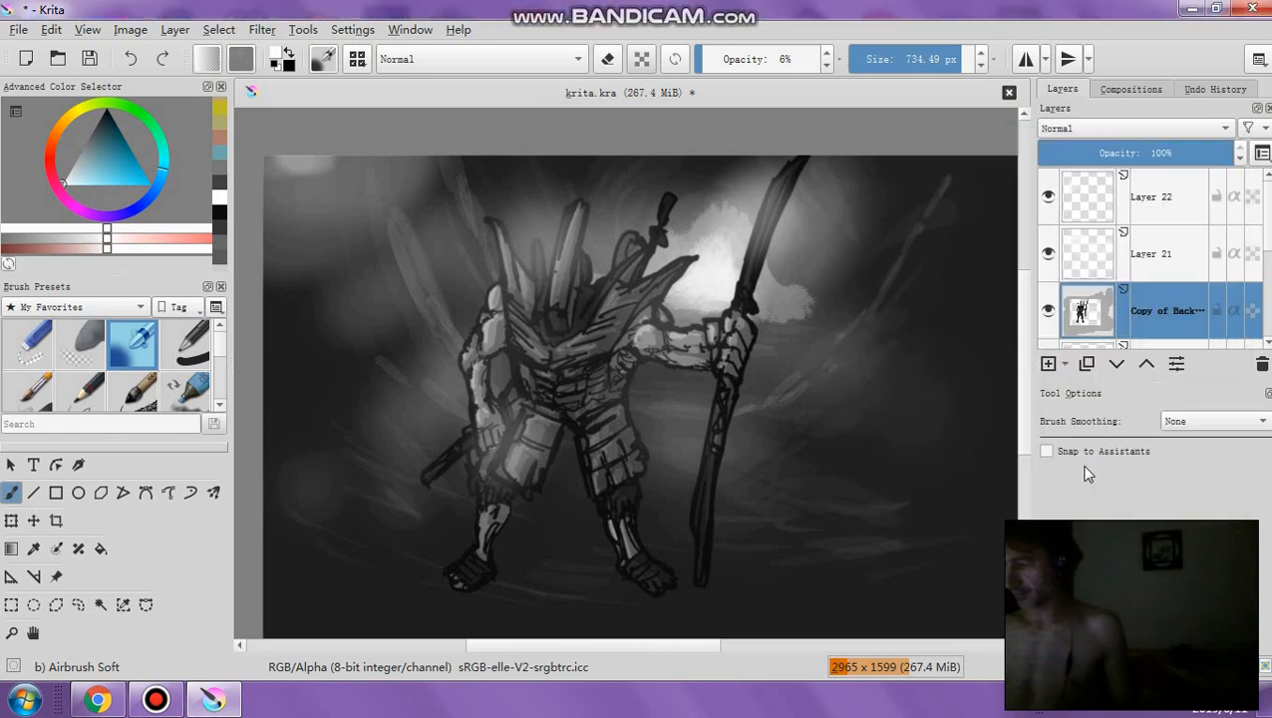
Reselect the top glow layer and examine the overall composition at different zoom levels
{"action": "left_click", "coordinate": [1163, 189]}
{"action": "right_click", "coordinate": [1163, 192]}
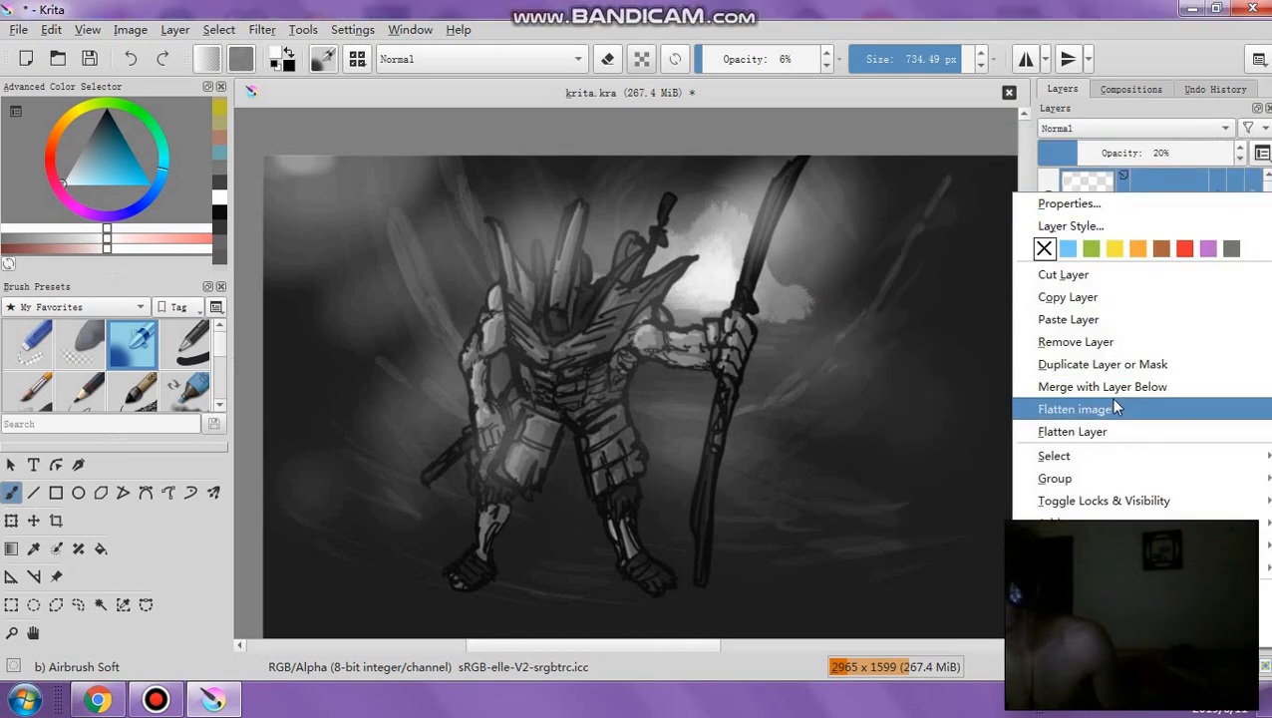
{"action": "left_click", "coordinate": [921, 7]}
{"action": "scroll", "coordinate": [833, 294], "scroll_direction": "down", "scroll_amount": 1}
{"action": "scroll", "coordinate": [834, 299], "scroll_direction": "up", "scroll_amount": 2}
{"action": "scroll", "coordinate": [834, 299], "scroll_direction": "down", "scroll_amount": 1}
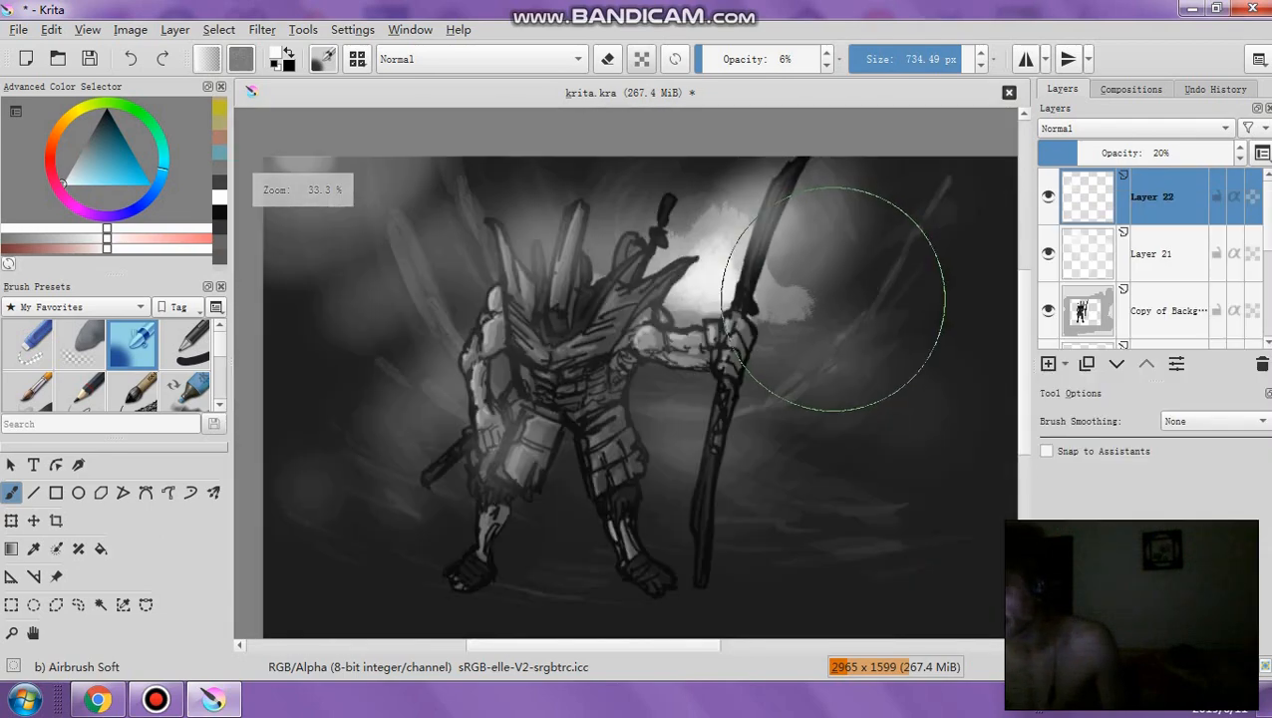
{"action": "scroll", "coordinate": [834, 299], "scroll_direction": "down", "scroll_amount": 1}
{"action": "scroll", "coordinate": [585, 321], "scroll_direction": "up", "scroll_amount": 1}
{"action": "scroll", "coordinate": [586, 322], "scroll_direction": "down", "scroll_amount": 2}
{"action": "scroll", "coordinate": [628, 337], "scroll_direction": "up", "scroll_amount": 2}
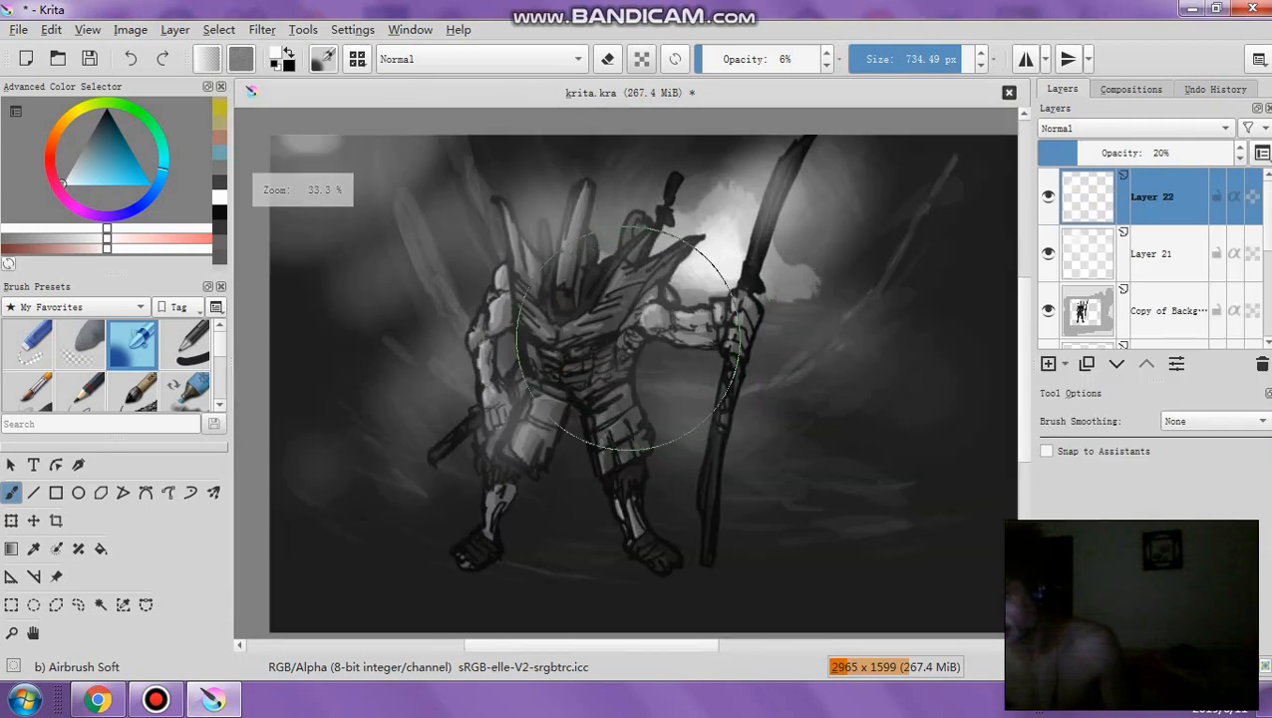
{"action": "scroll", "coordinate": [344, 351], "scroll_direction": "up", "scroll_amount": 1}
{"action": "scroll", "coordinate": [350, 359], "scroll_direction": "down", "scroll_amount": 1}
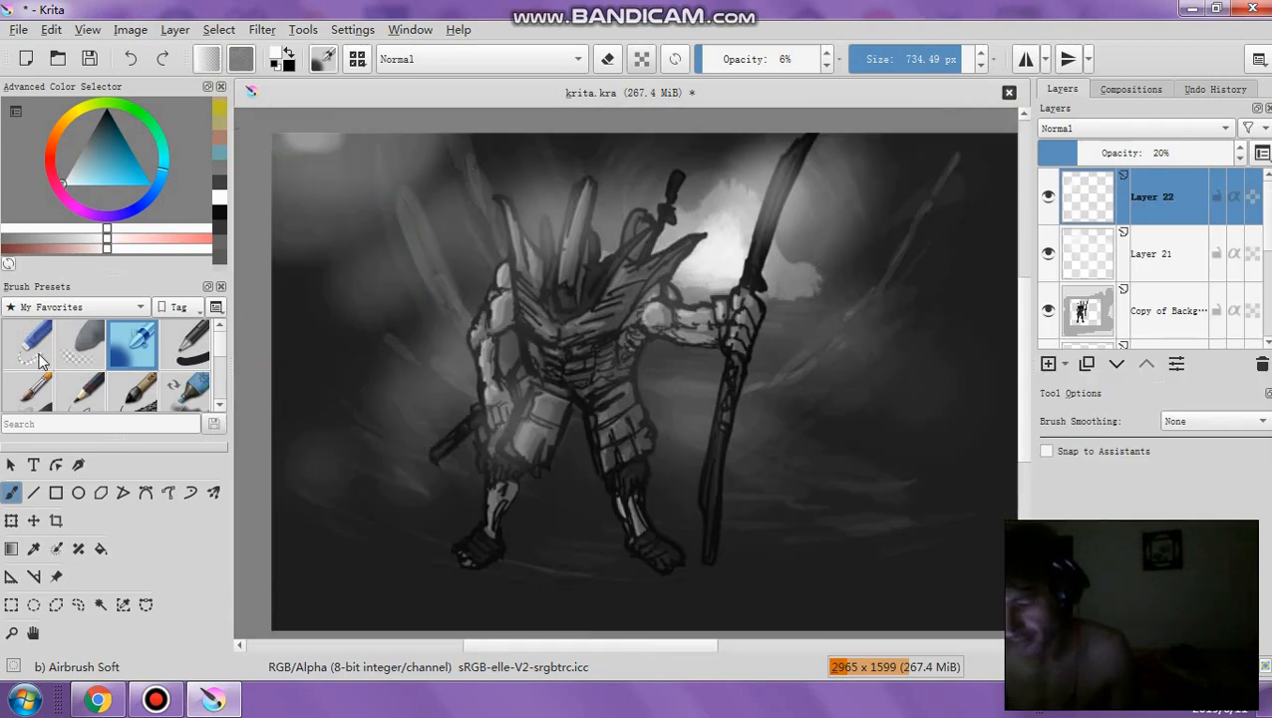
Select a rectangle of about 2235 x 1449 px framing the warrior and trim the image to that selection
{"action": "left_click", "coordinate": [14, 605]}
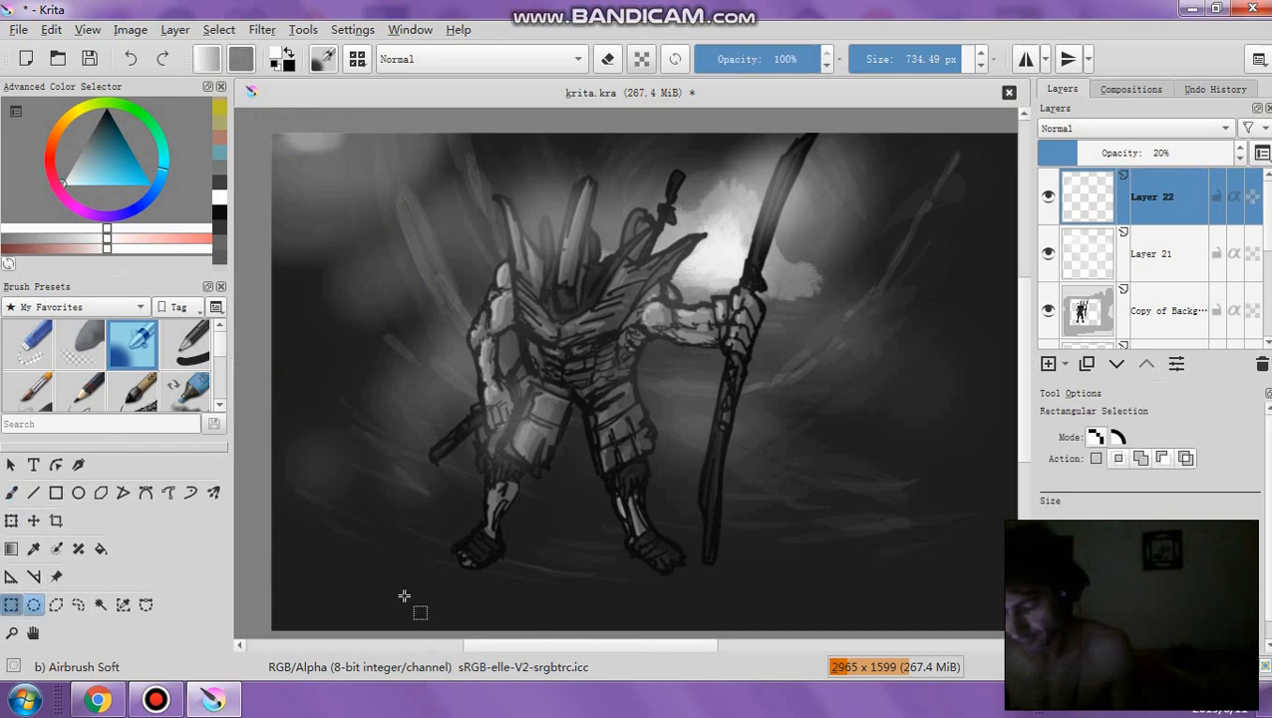
{"action": "left_click_drag", "start_coordinate": [319, 585], "coordinate": [970, 141]}
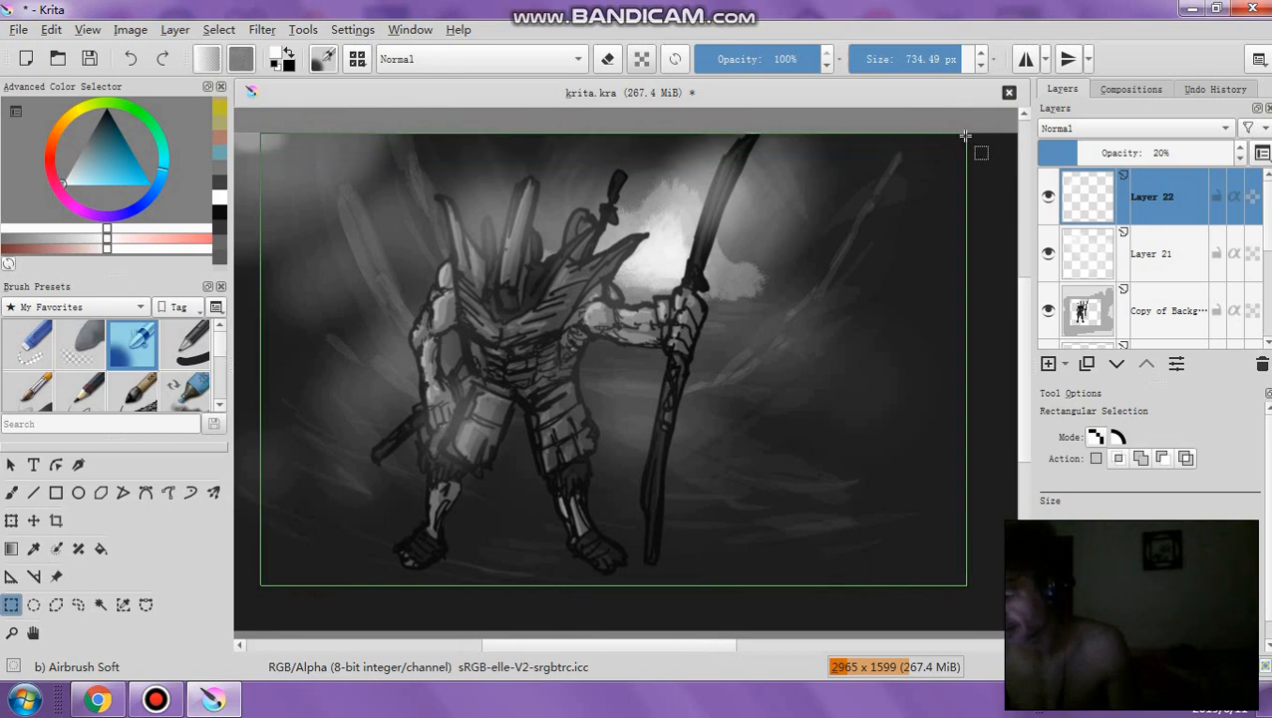
{"action": "left_click", "coordinate": [51, 30]}
{"action": "mouse_move", "coordinate": [117, 35]}
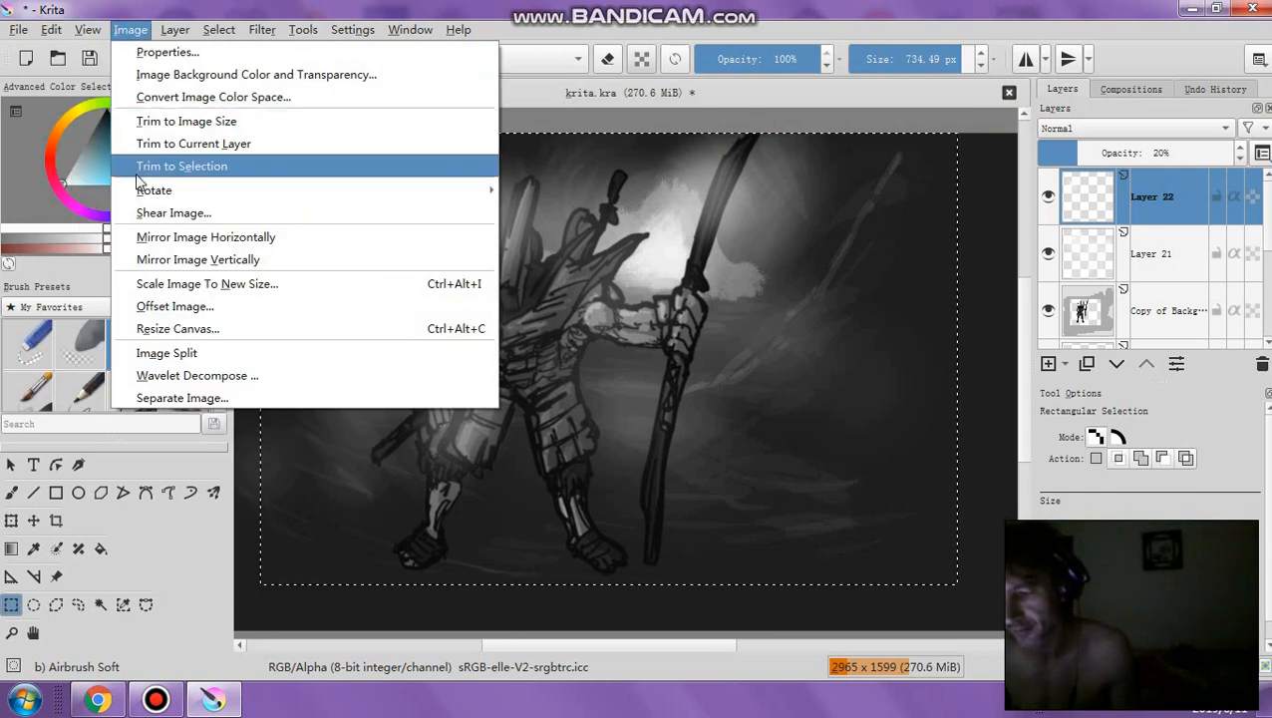
{"action": "left_click", "coordinate": [179, 167]}
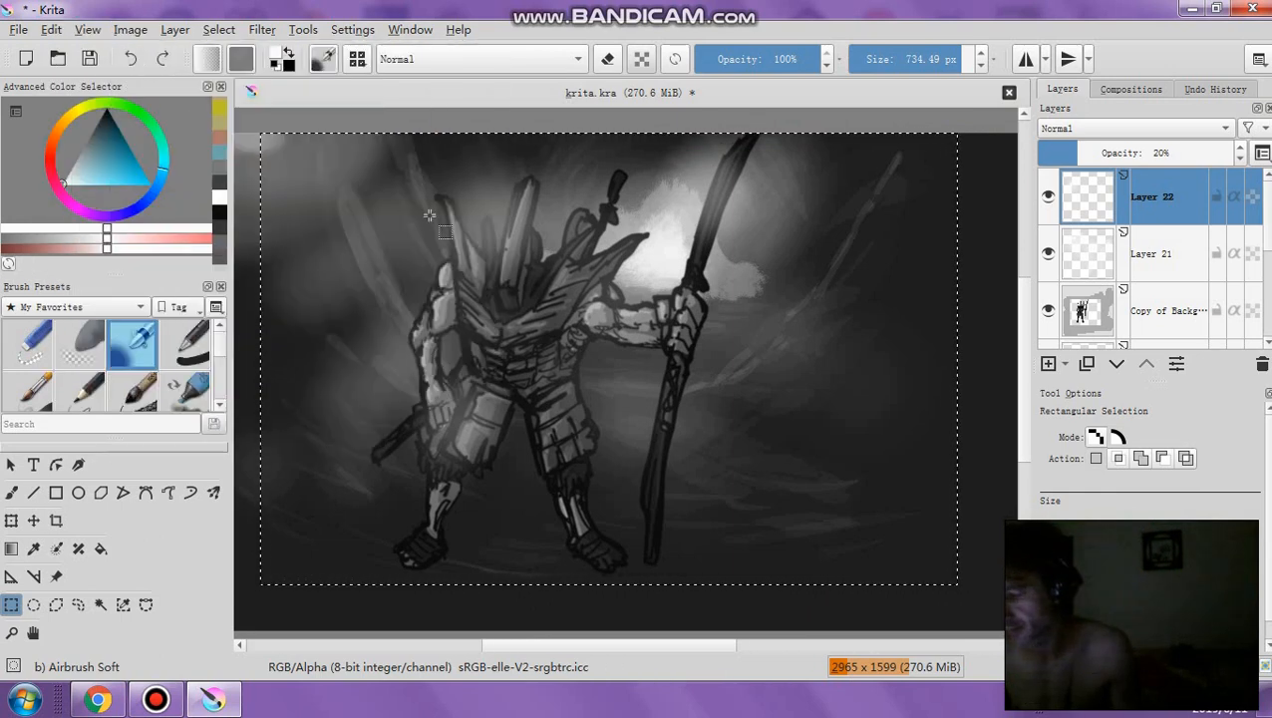
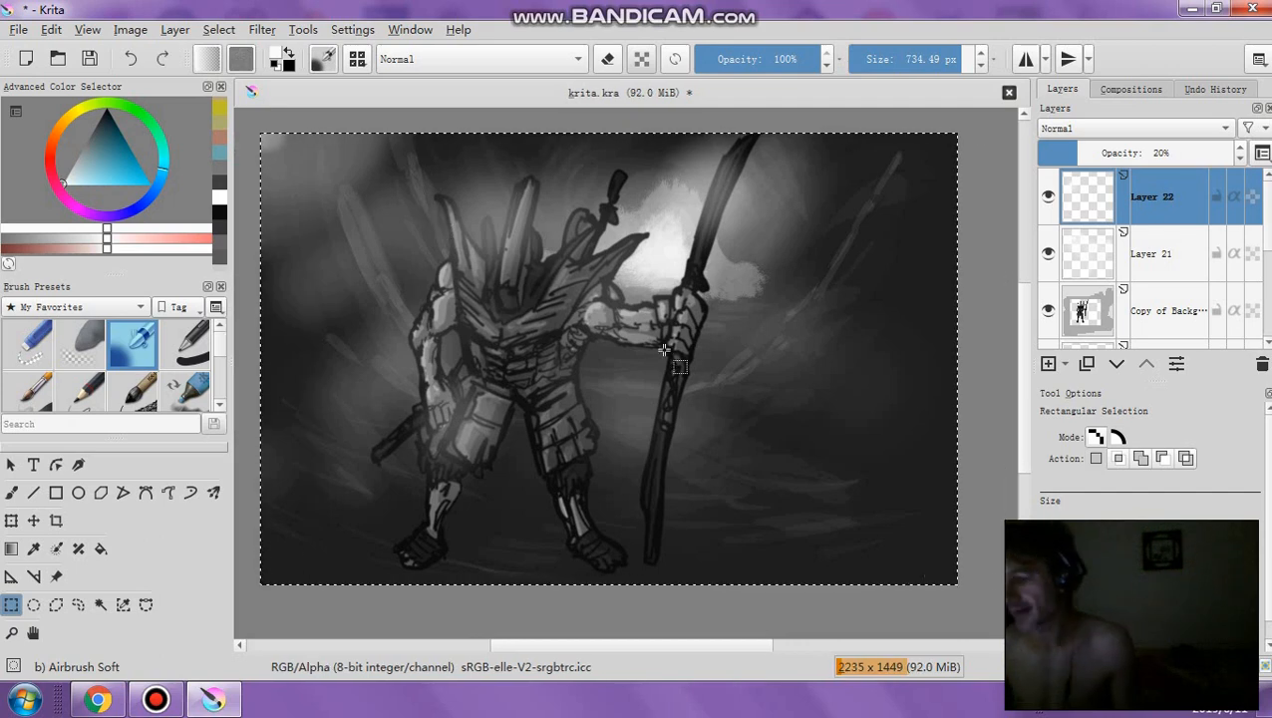
{"action": "left_click", "coordinate": [18, 29]}
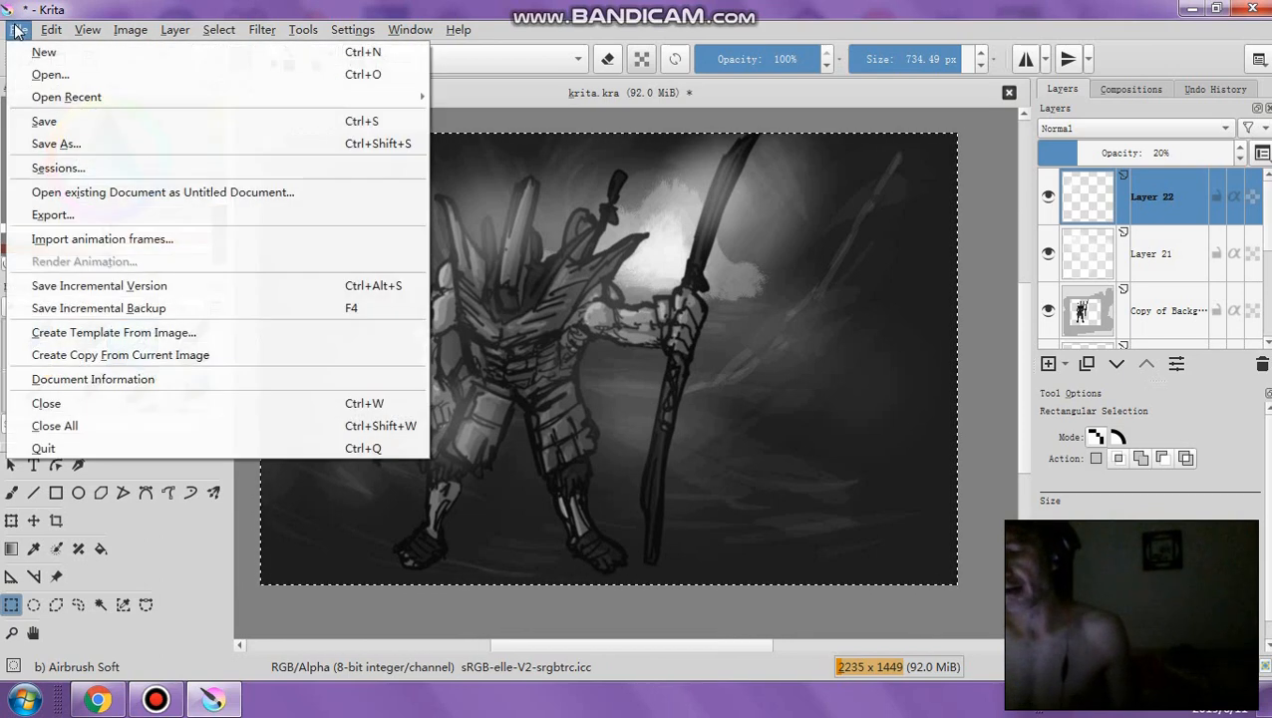
{"action": "key", "text": "Escape"}
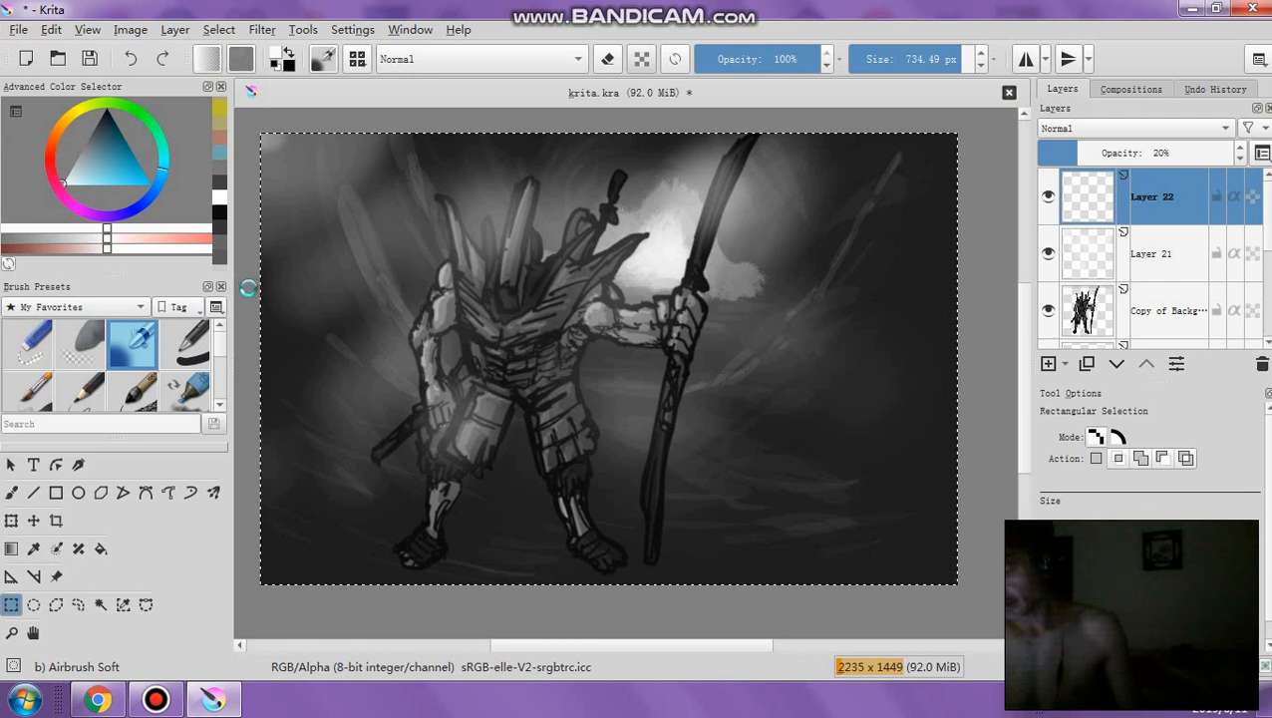
Save a copy of the cropped painting to the desktop as a PNG image named ;';'';';';
{"action": "key", "text": "ctrl+shift+s"}
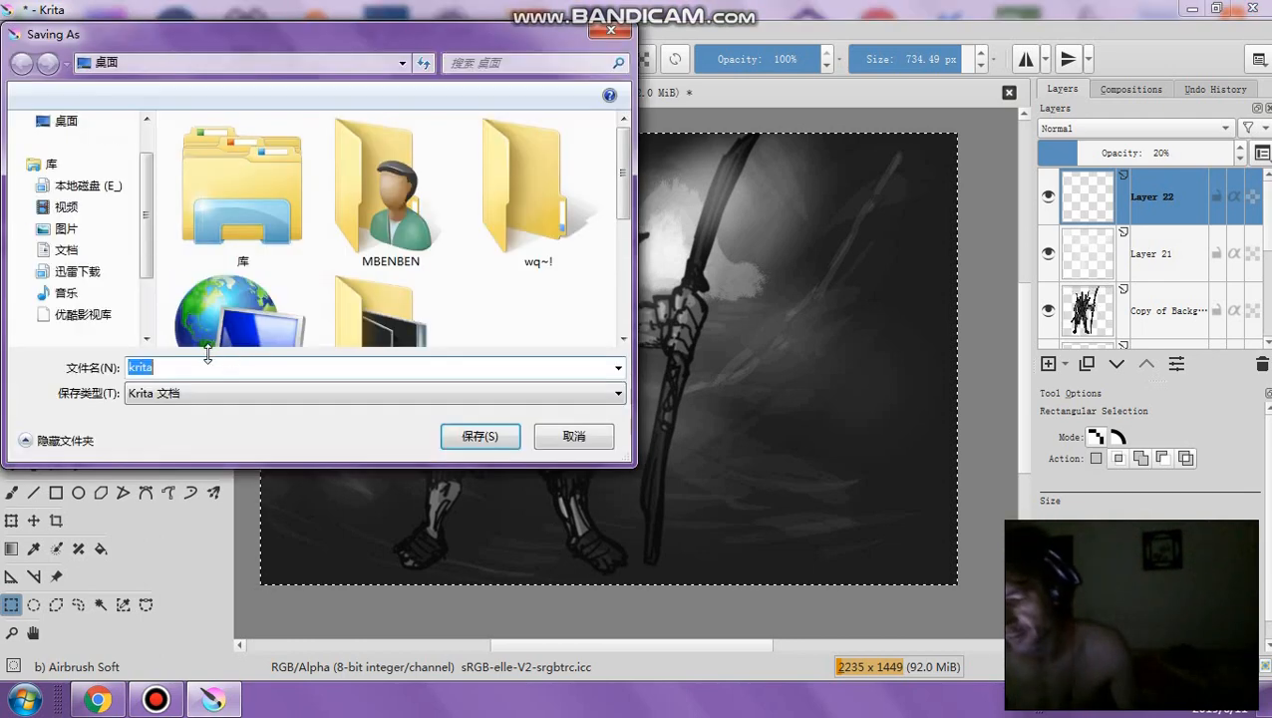
{"action": "type", "text": ";';'';';';"}
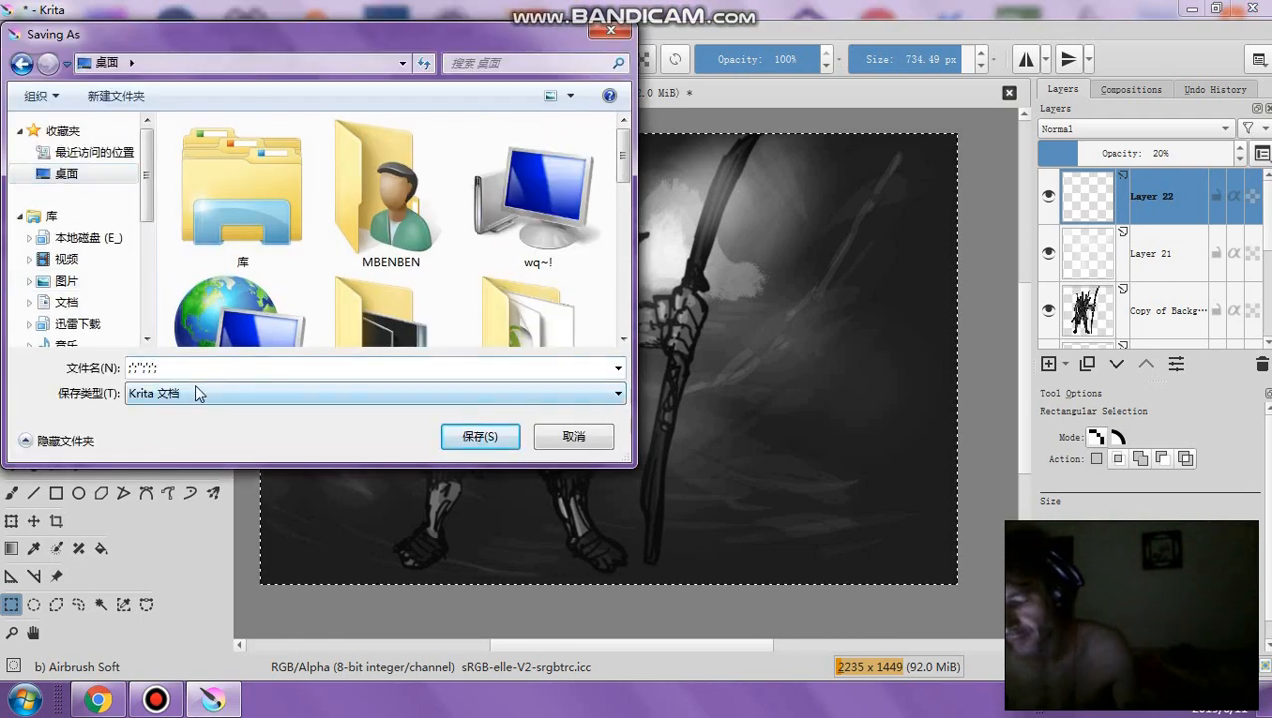
{"action": "left_click", "coordinate": [198, 393]}
{"action": "left_click", "coordinate": [247, 216]}
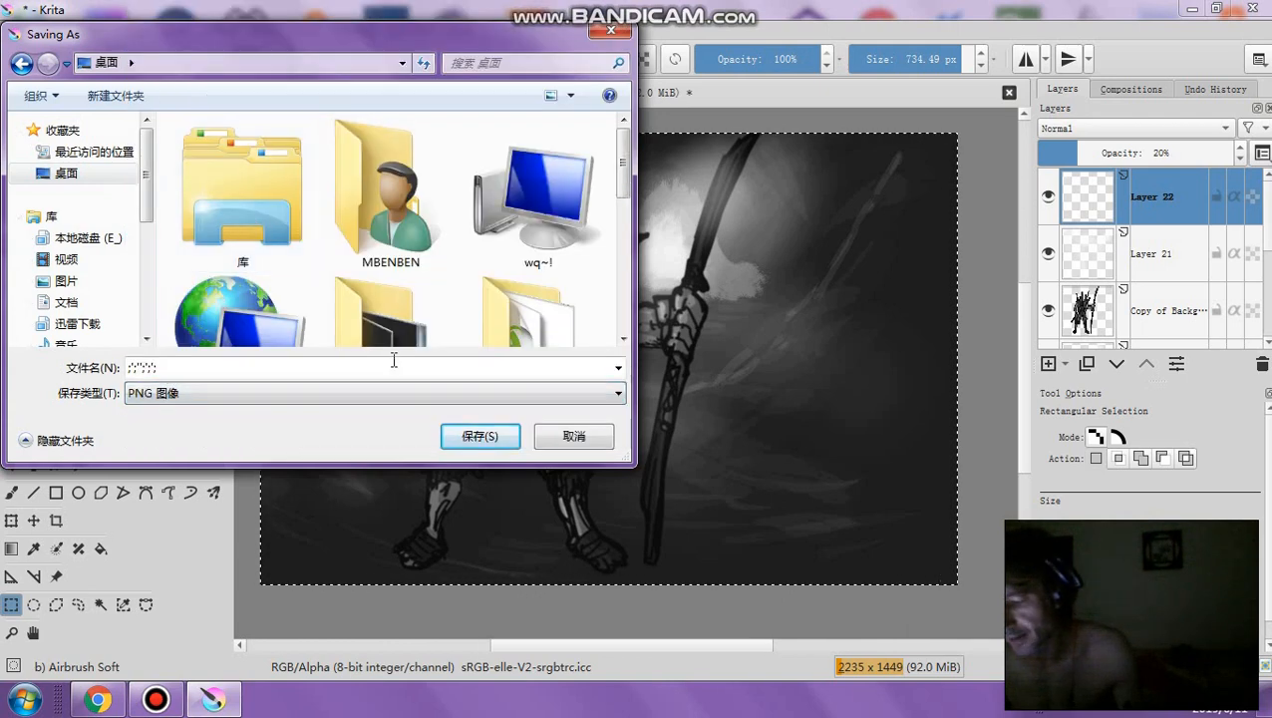
{"action": "left_click", "coordinate": [454, 435]}
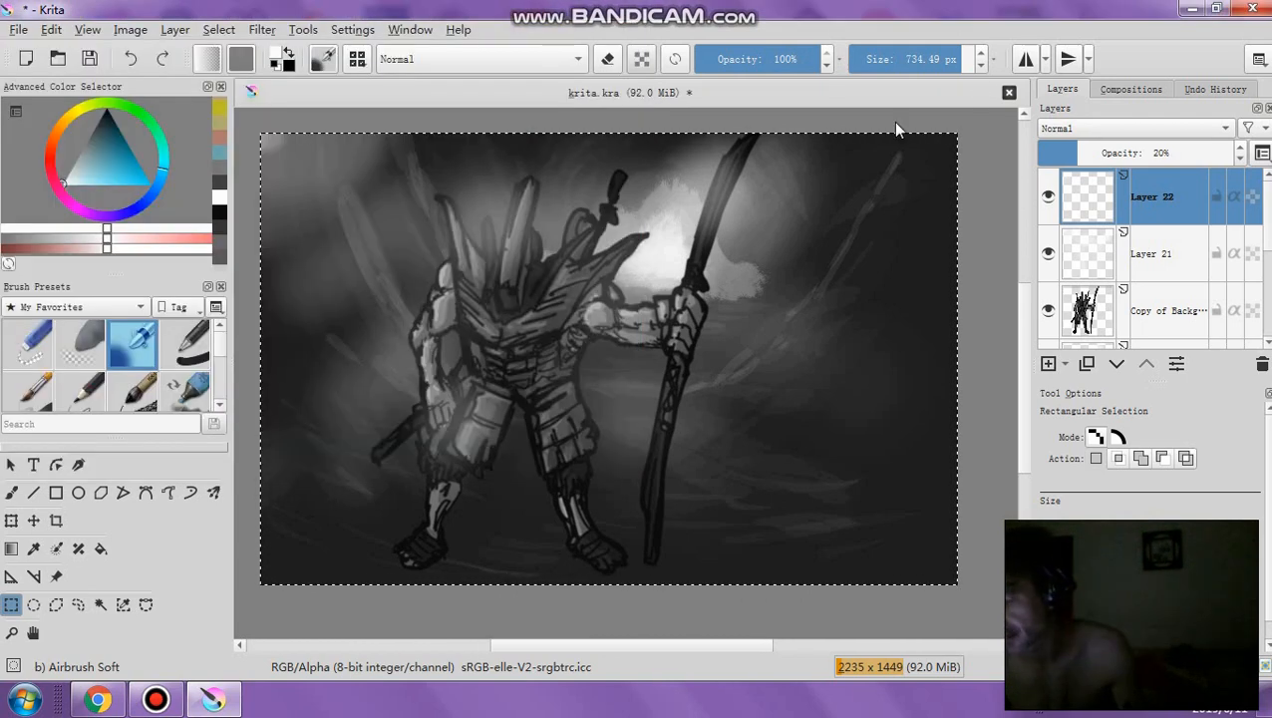
{"action": "left_click", "coordinate": [952, 647]}
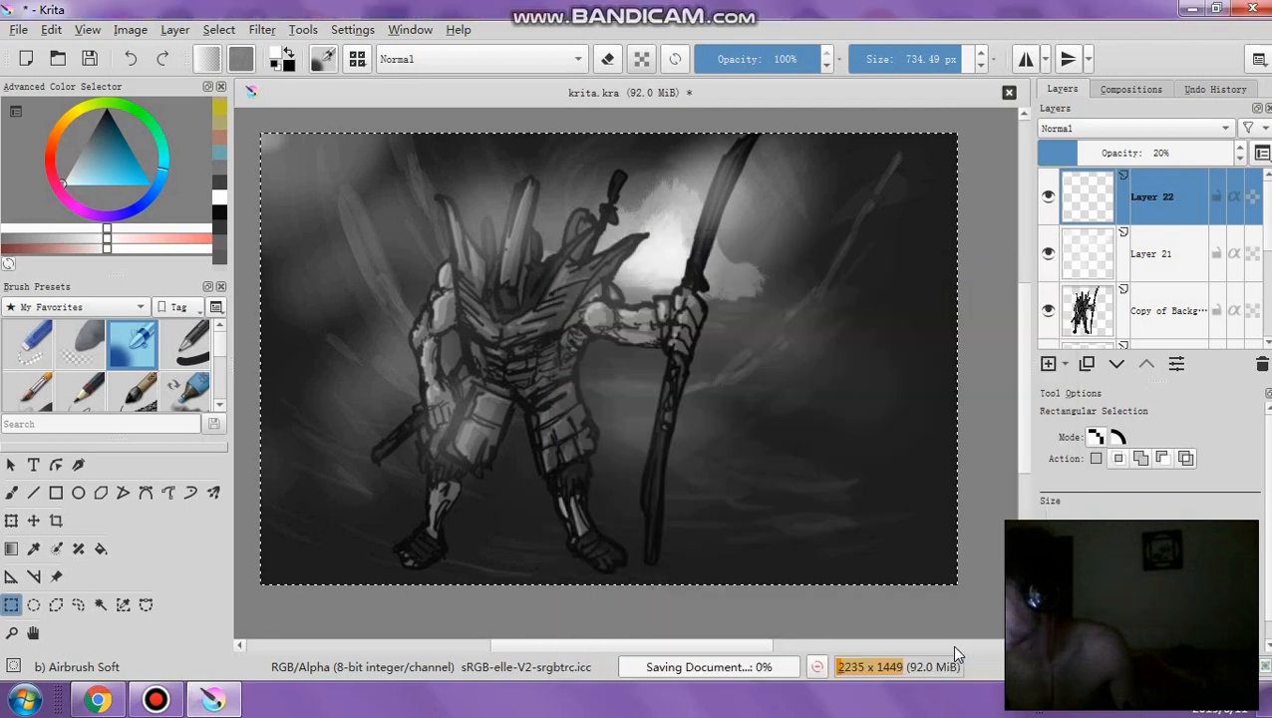
Close Krita, open the exported PNG from the desktop in FireAlpaca and dismiss the startup advertisement
{"action": "left_click", "coordinate": [1254, 9]}
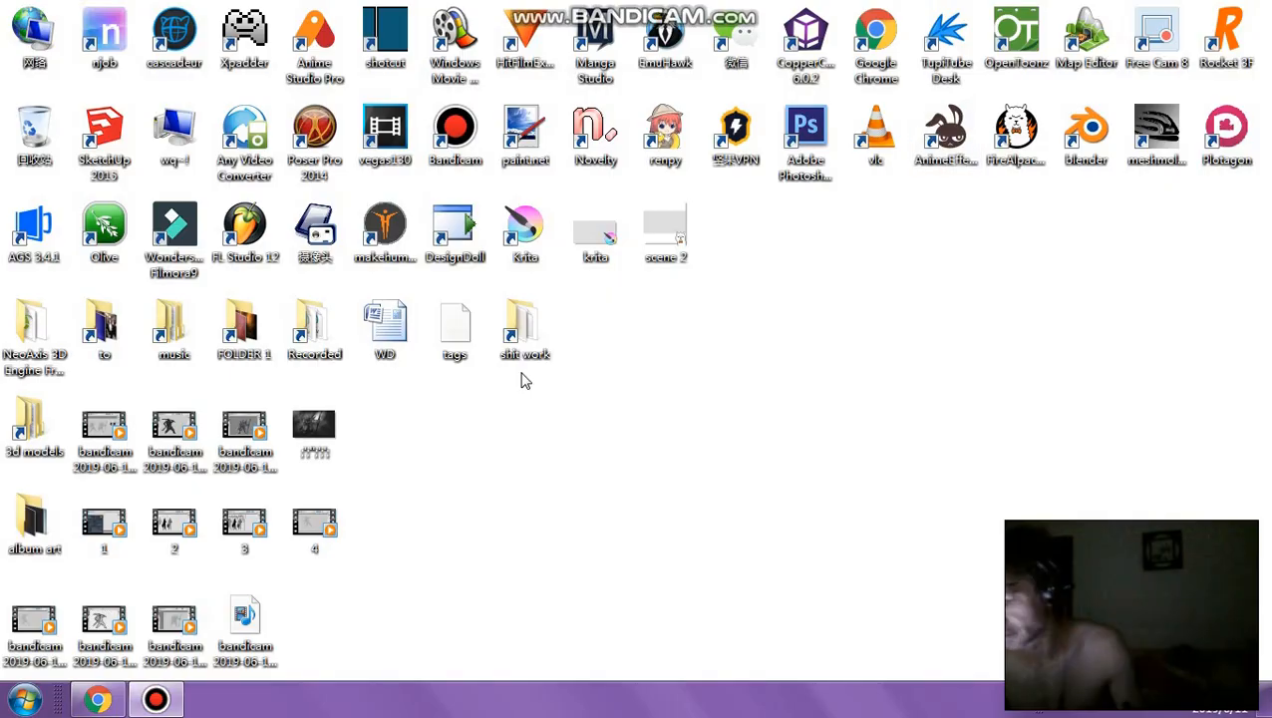
{"action": "left_click_drag", "start_coordinate": [319, 431], "coordinate": [505, 265]}
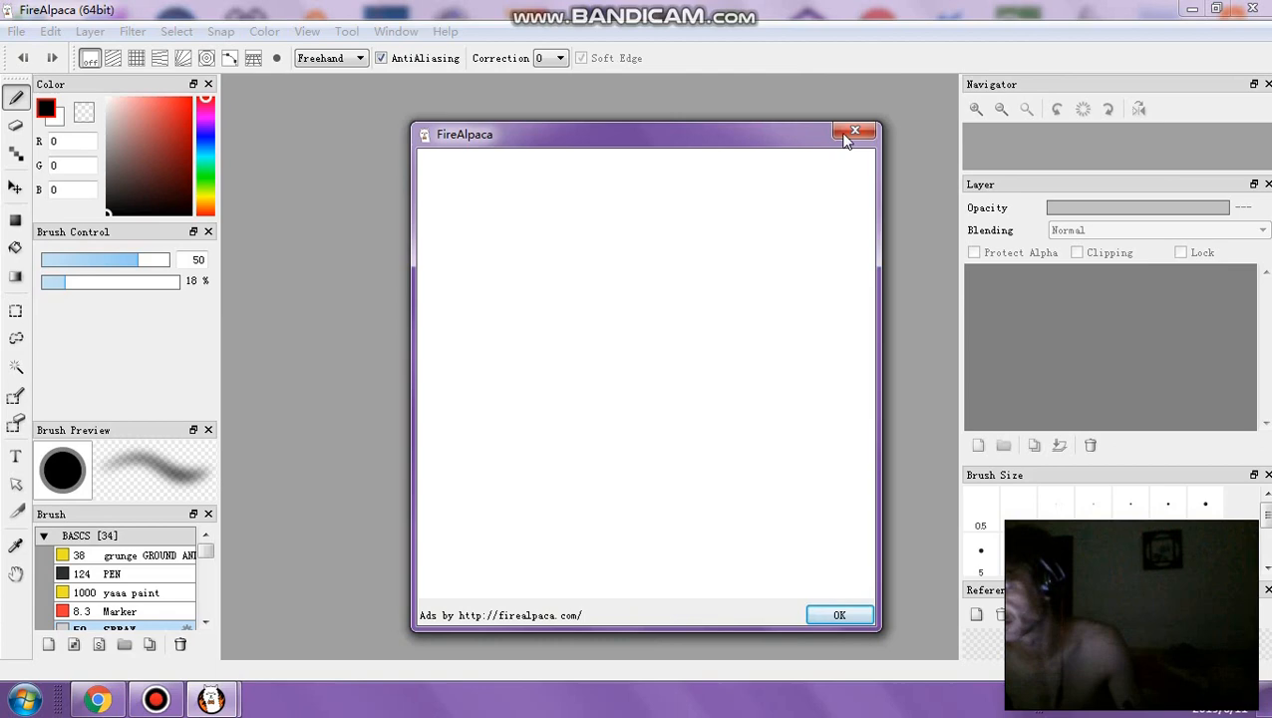
{"action": "left_click", "coordinate": [846, 135]}
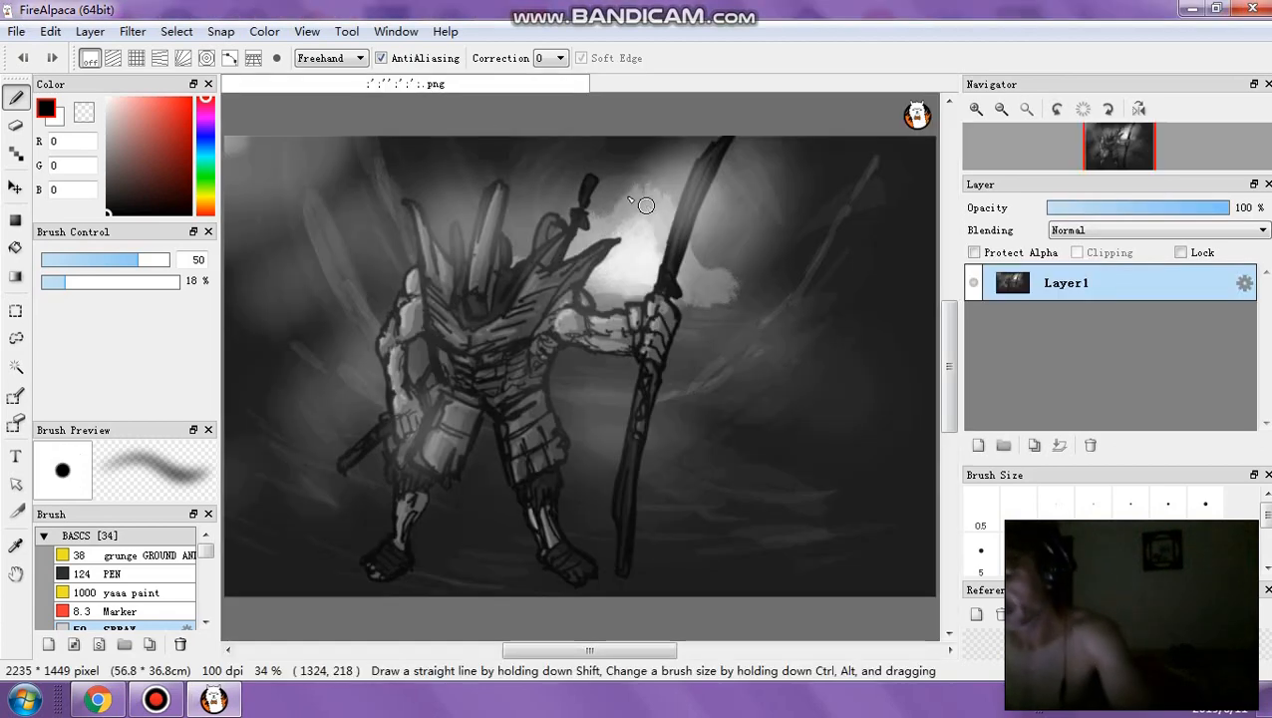
Add a new layer and fill it with a vertical linear gradient from yellow-green (182, 209, 87) down to green (88, 191, 99)
{"action": "left_click", "coordinate": [979, 445]}
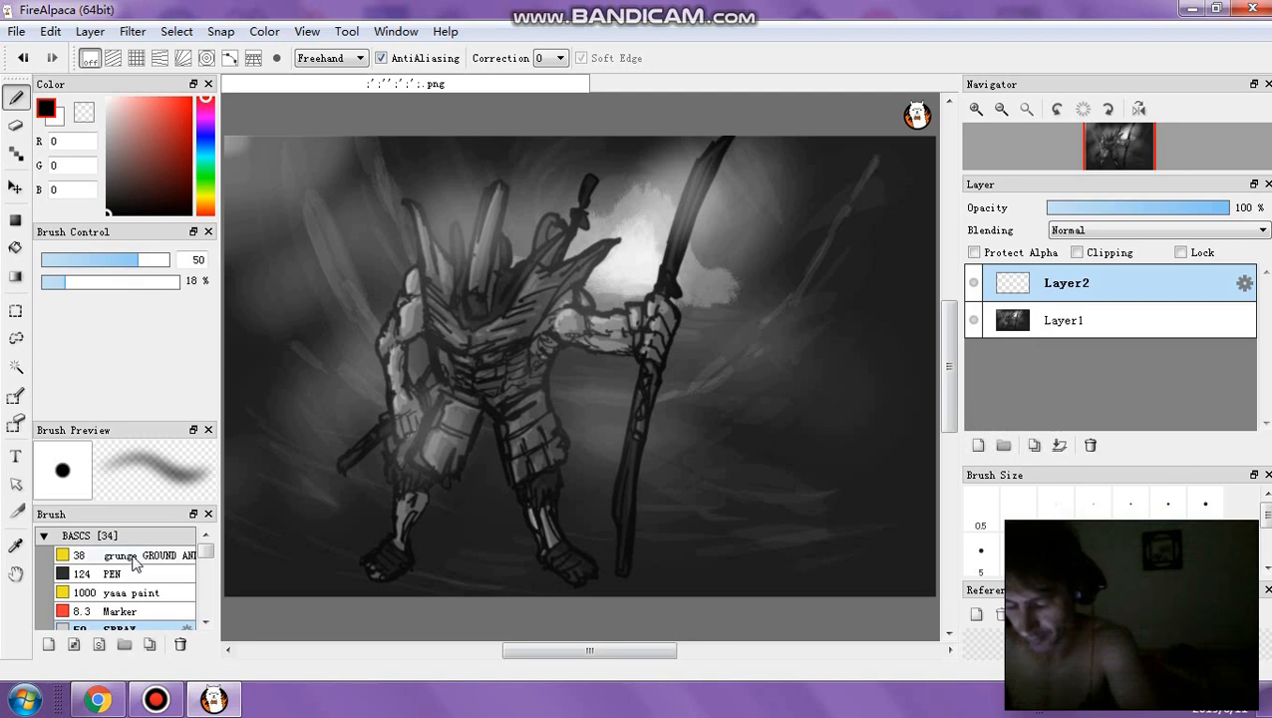
{"action": "left_click", "coordinate": [15, 277]}
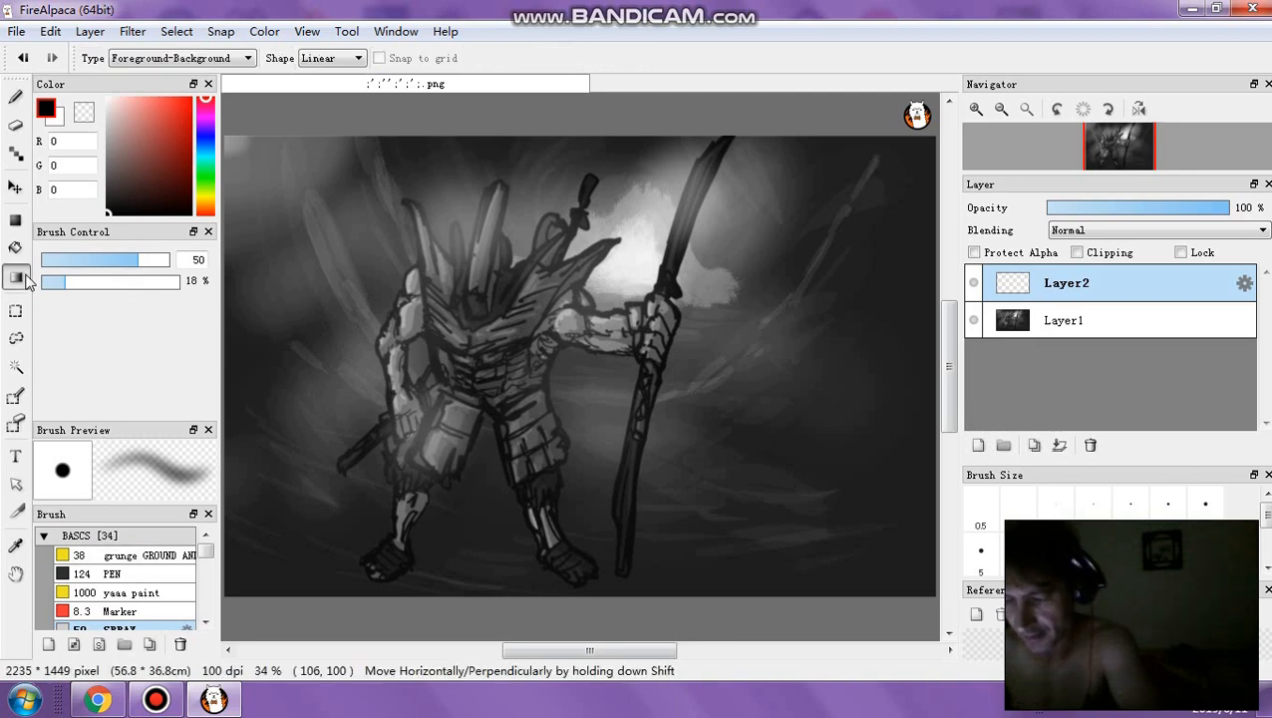
{"action": "left_click", "coordinate": [204, 196]}
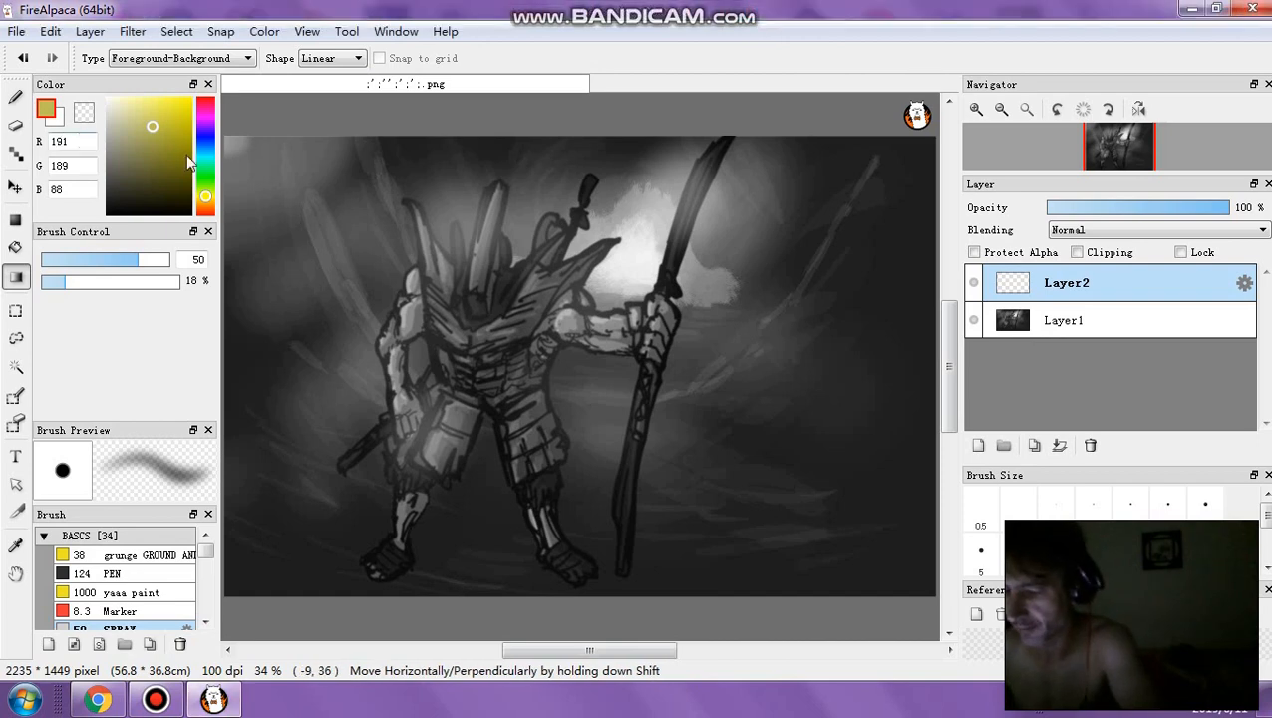
{"action": "left_click", "coordinate": [204, 174]}
{"action": "left_click", "coordinate": [58, 121]}
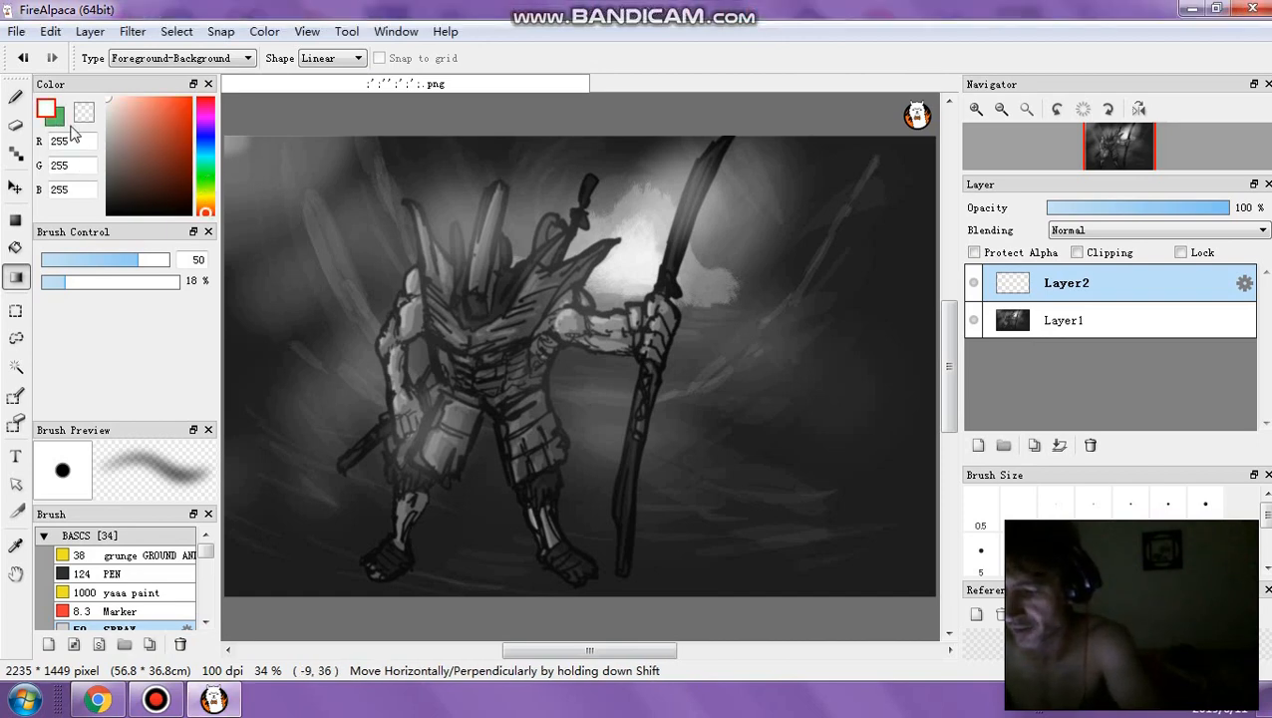
{"action": "left_click", "coordinate": [203, 192]}
{"action": "left_click", "coordinate": [157, 118]}
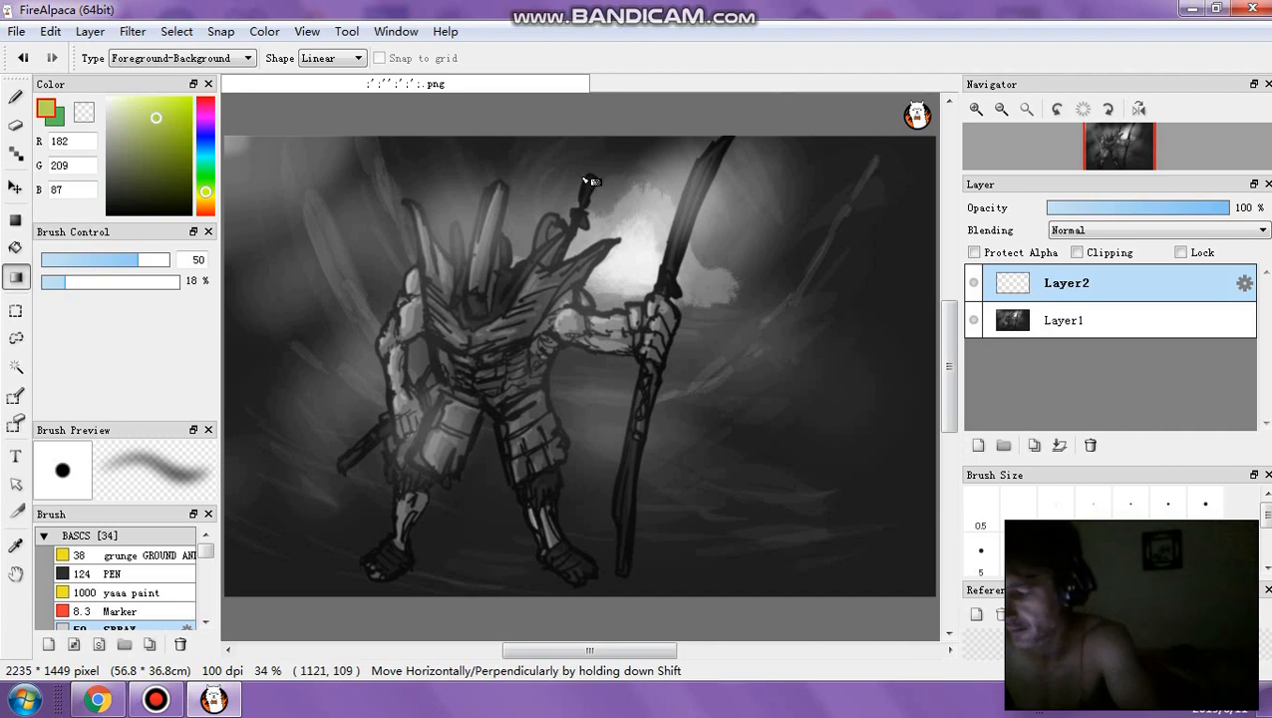
{"action": "left_click_drag", "start_coordinate": [562, 136], "coordinate": [573, 638]}
Set the green gradient layer to Color blending at 40% opacity and merge it into the painting
{"action": "left_click", "coordinate": [1104, 231]}
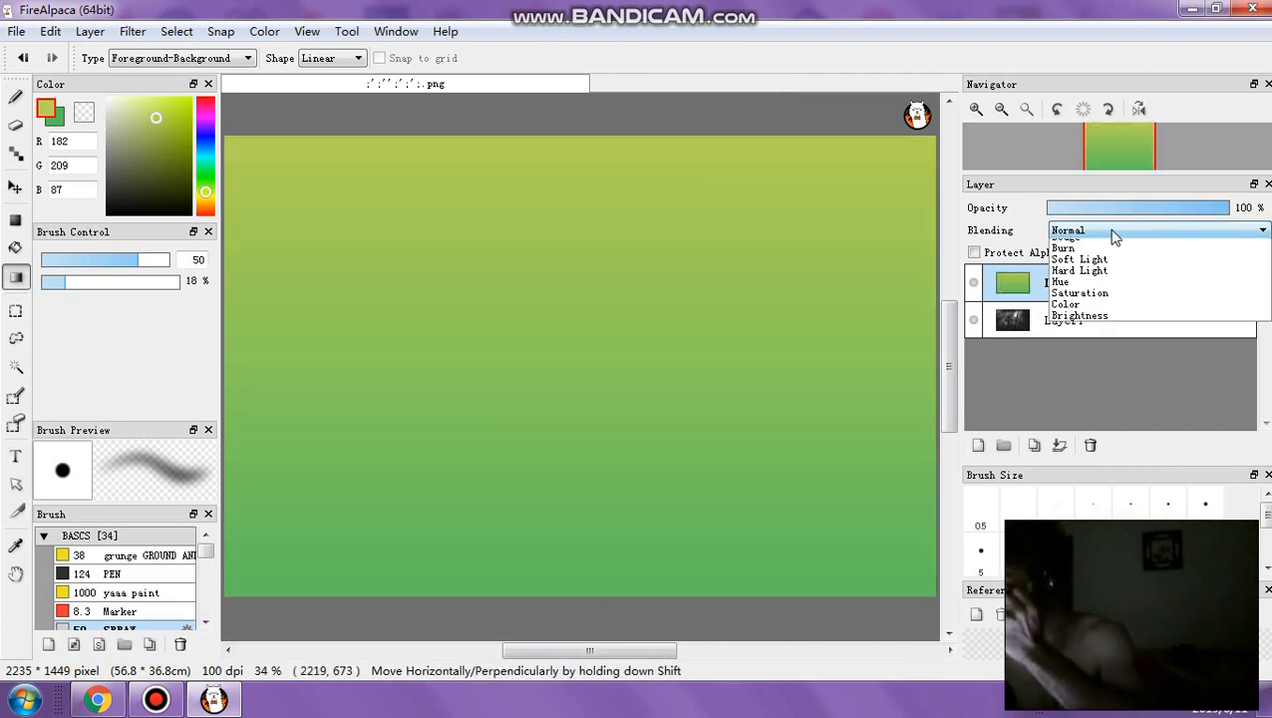
{"action": "left_click", "coordinate": [1115, 259]}
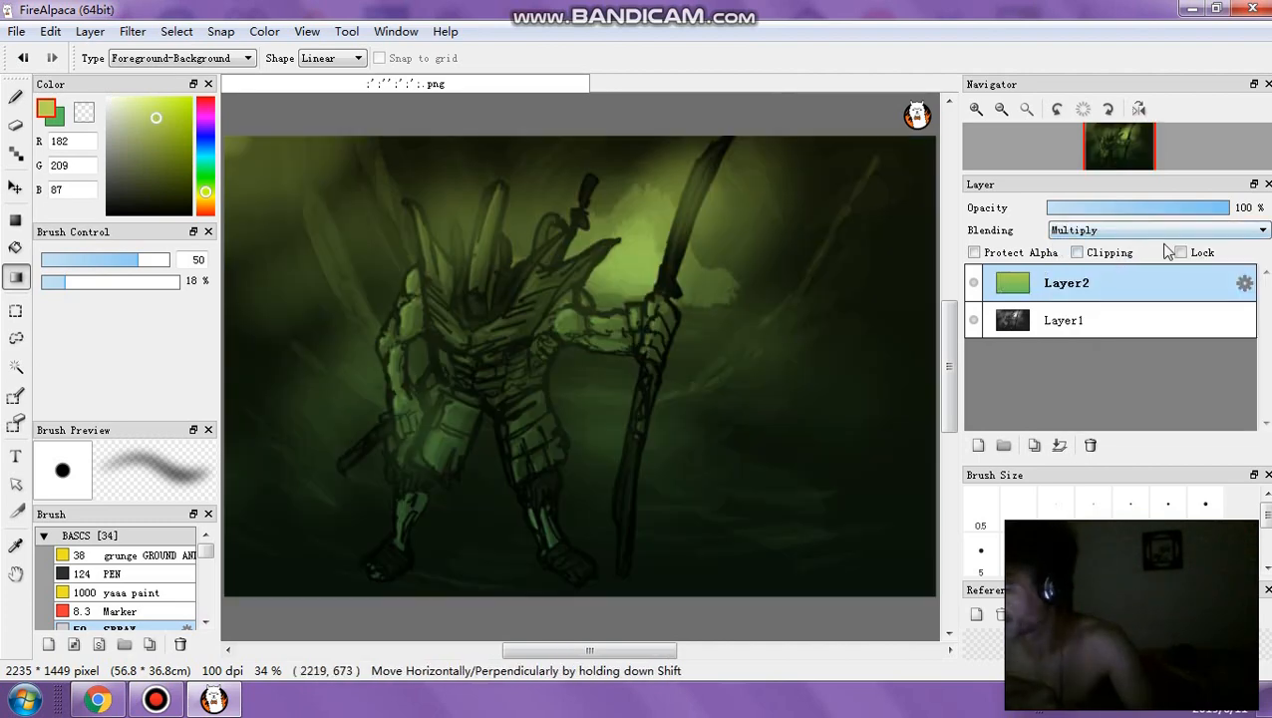
{"action": "left_click", "coordinate": [1156, 231]}
{"action": "left_click", "coordinate": [1099, 413]}
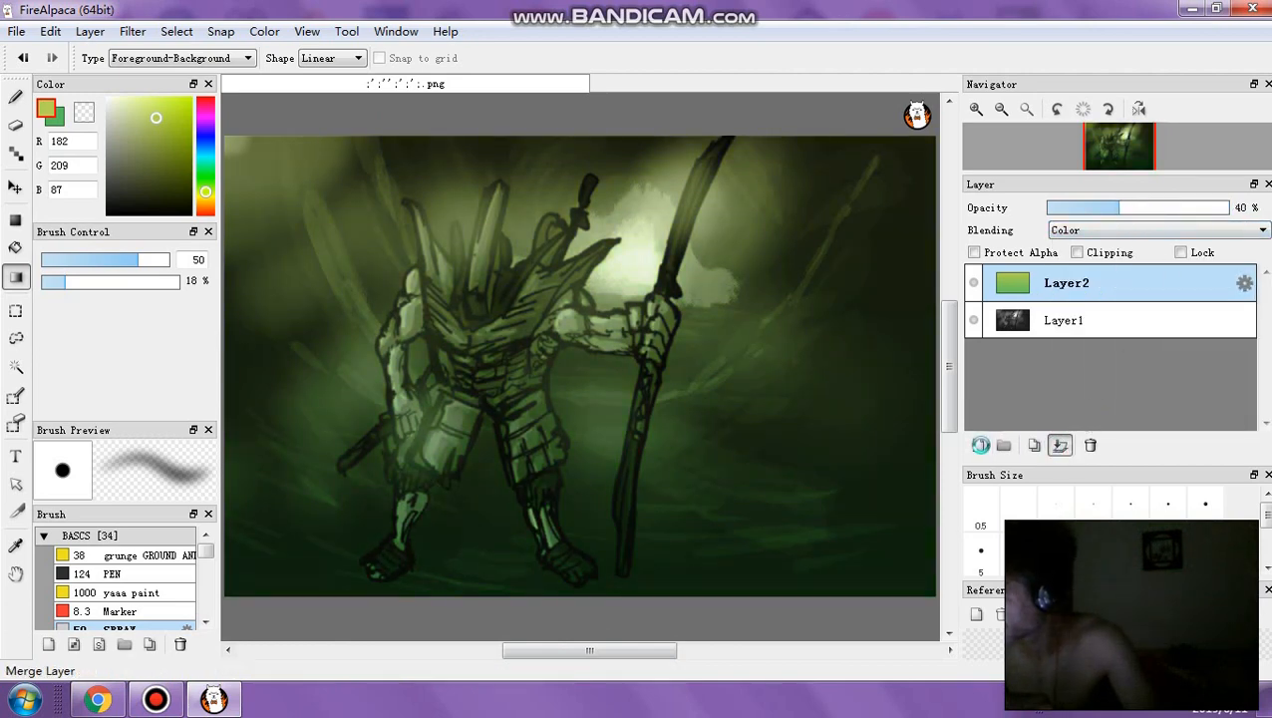
{"action": "left_click", "coordinate": [1059, 444]}
Add a new layer and fill it with a vertical linear gradient from blue (88, 94, 191) down to red
{"action": "left_click", "coordinate": [978, 444]}
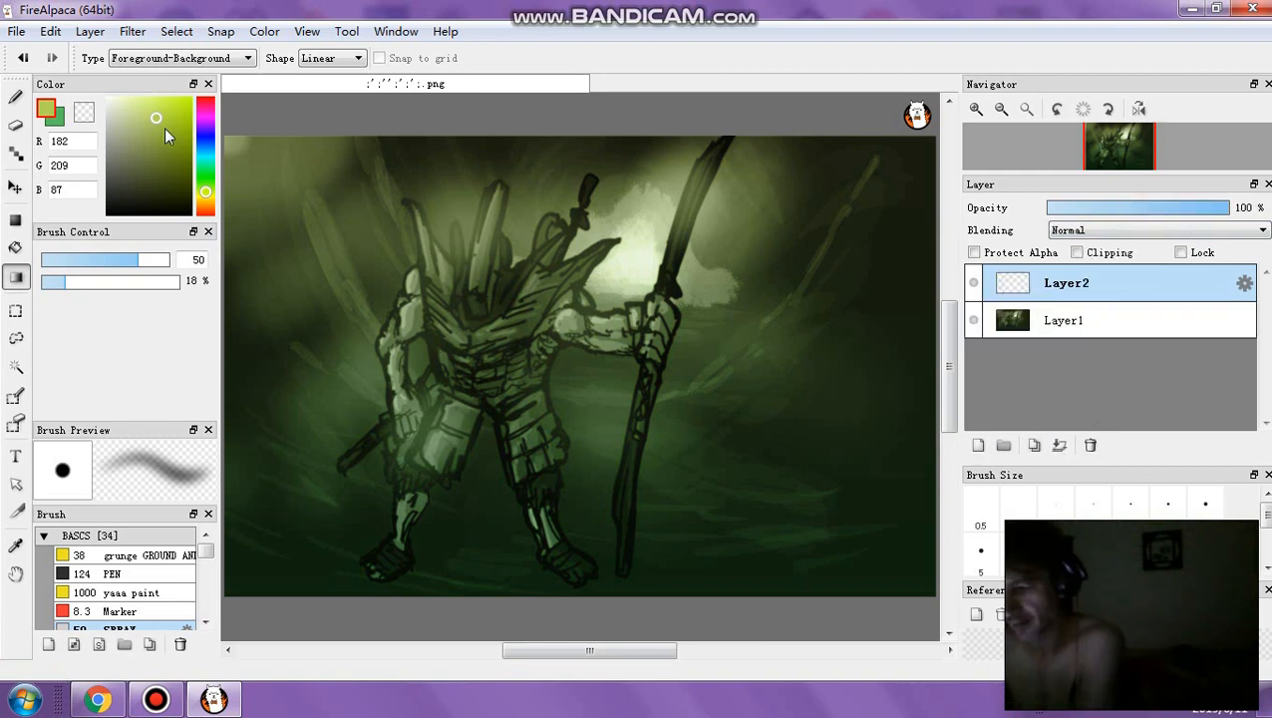
{"action": "left_click", "coordinate": [204, 104]}
{"action": "left_click", "coordinate": [60, 125]}
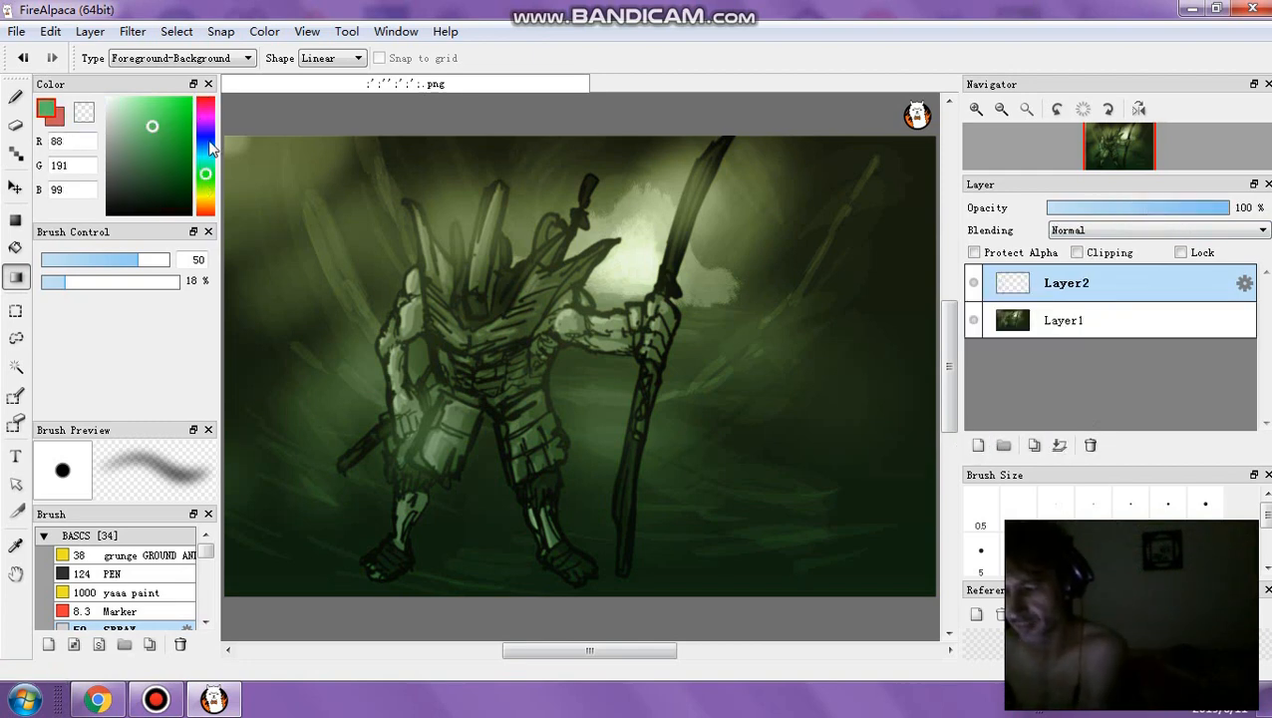
{"action": "left_click", "coordinate": [206, 138]}
{"action": "left_click_drag", "start_coordinate": [565, 182], "coordinate": [620, 594]}
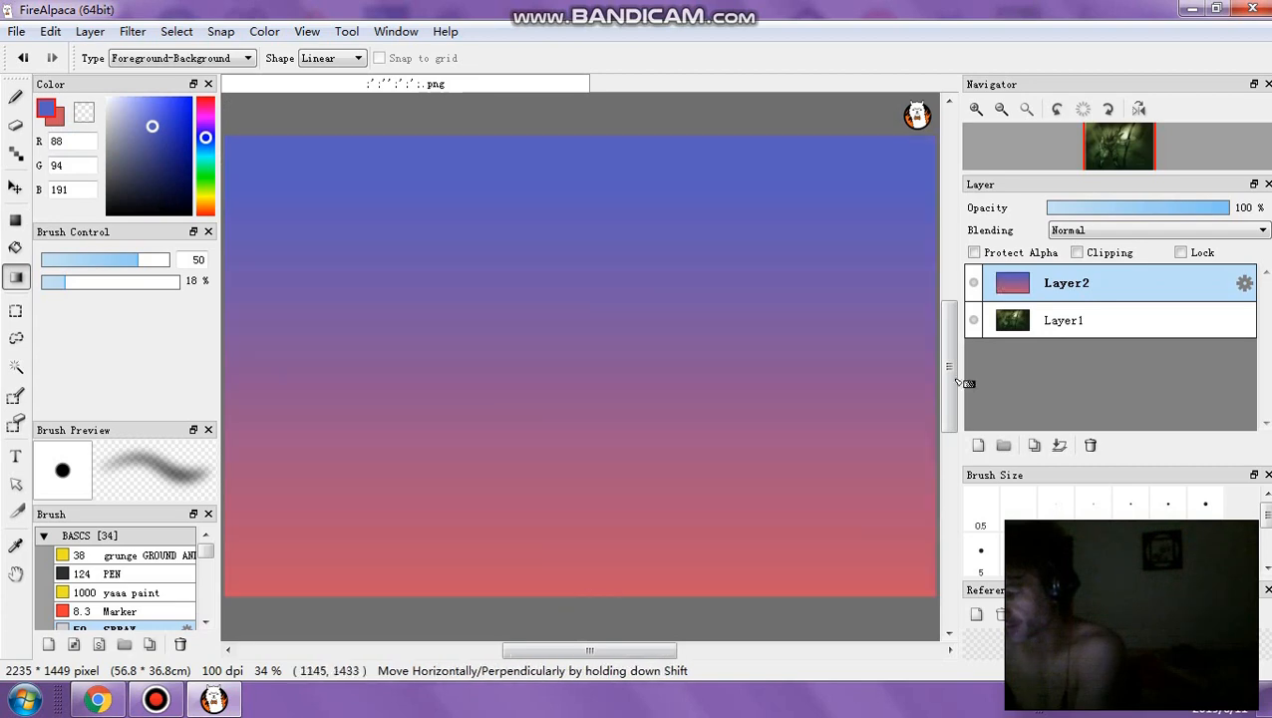
Try Multiply blending at 68% opacity on the blue-to-red gradient layer
{"action": "left_click", "coordinate": [1080, 232]}
{"action": "left_click", "coordinate": [1072, 256]}
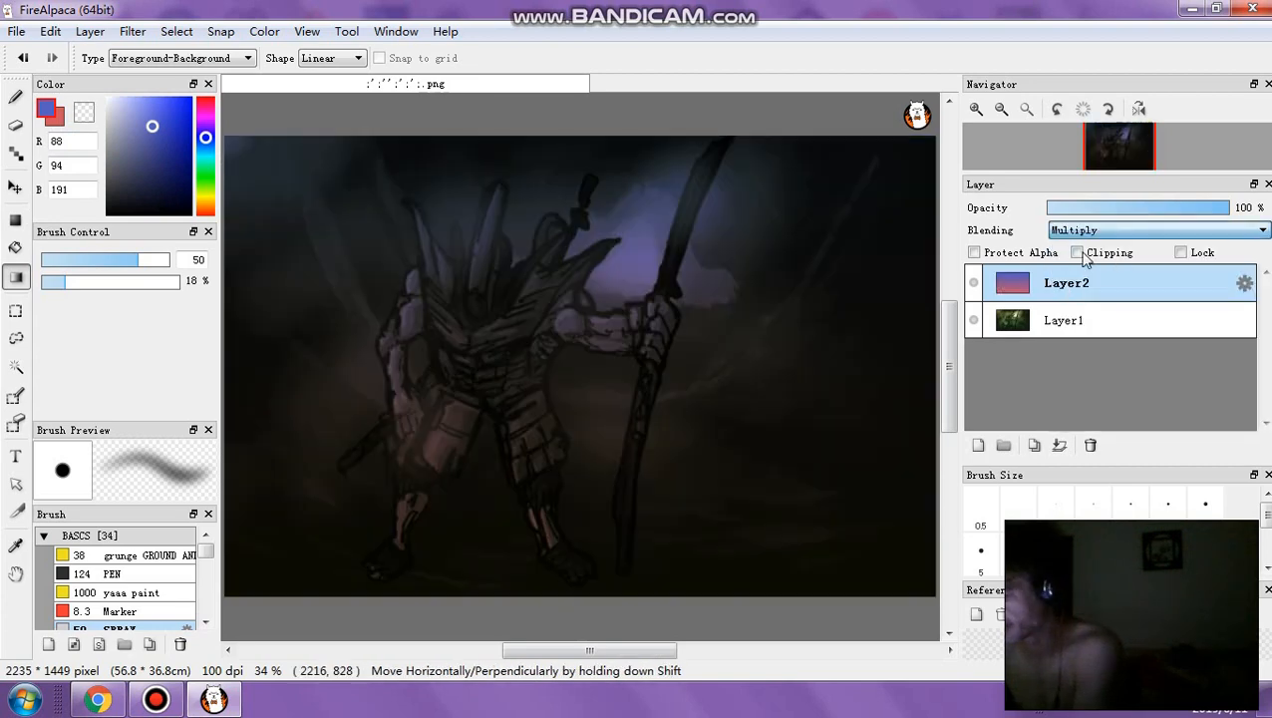
{"action": "mouse_move", "coordinate": [1143, 208]}
{"action": "left_mouse_down"}
{"action": "mouse_move", "coordinate": [1130, 215]}
{"action": "mouse_move", "coordinate": [1163, 220]}
{"action": "left_mouse_up"}
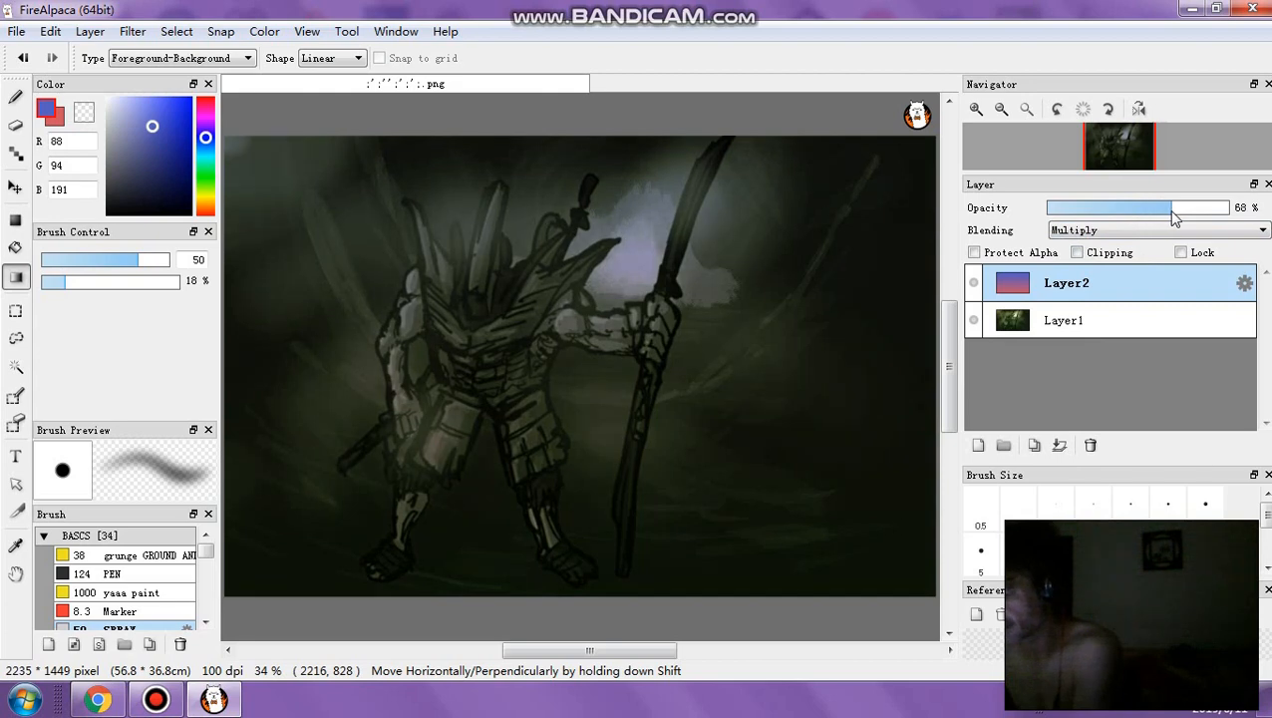
Set the blue-to-red gradient layer to Hard Light blending at 38% opacity and merge it into the painting
{"action": "left_click", "coordinate": [1124, 236]}
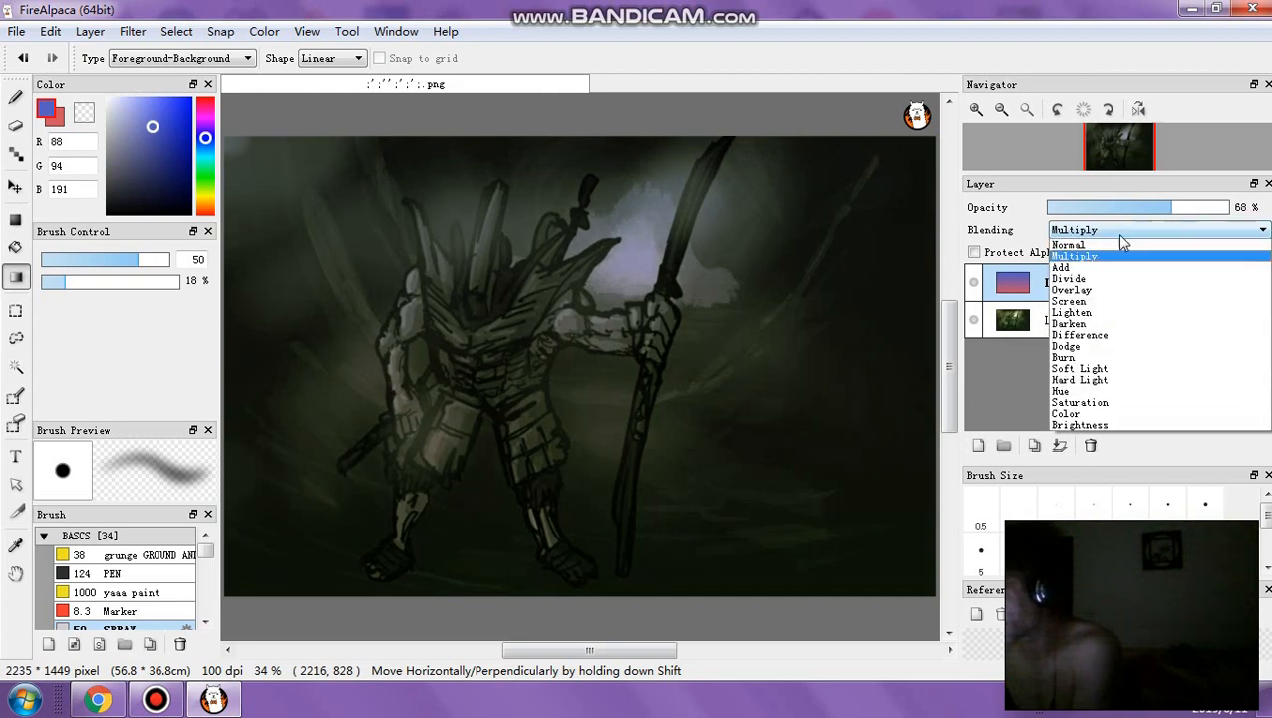
{"action": "left_click", "coordinate": [1096, 382]}
{"action": "left_click_drag", "start_coordinate": [1118, 212], "coordinate": [1098, 219]}
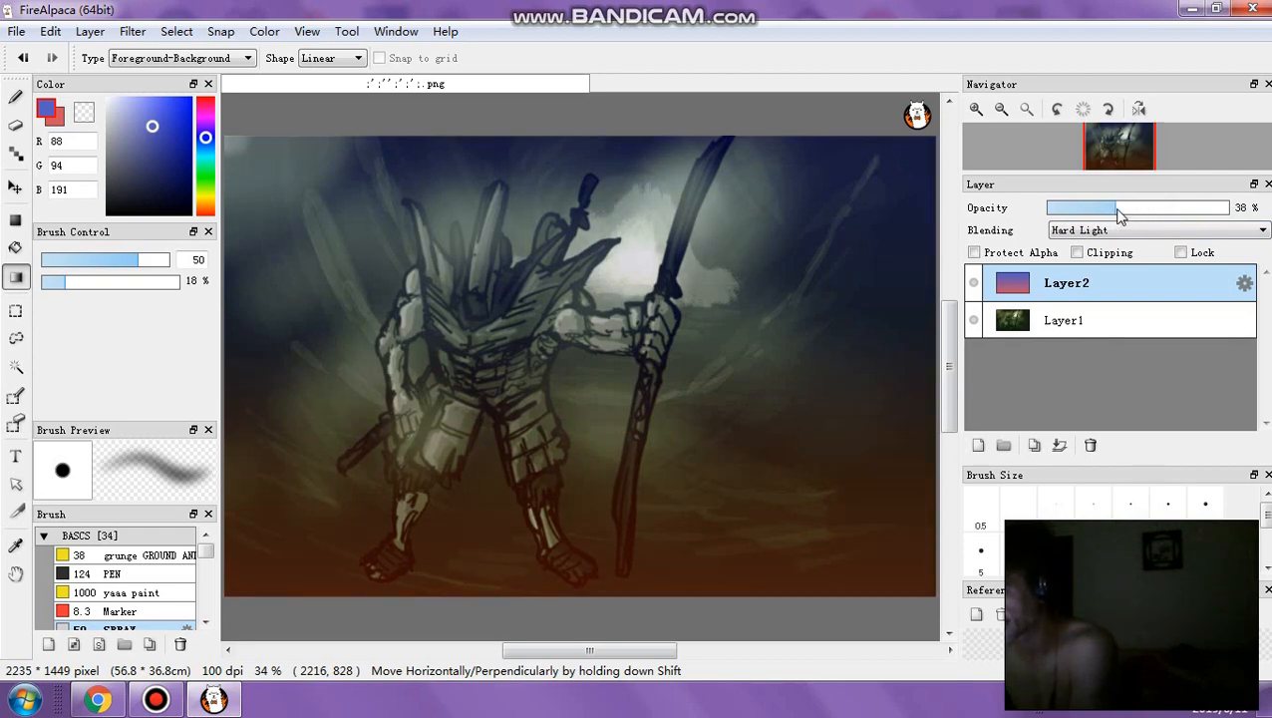
{"action": "left_click", "coordinate": [1060, 445]}
Add a new layer and spray yellow (182, 191, 88) over the upper-left background with a 1000 px brush at 18% opacity
{"action": "left_click", "coordinate": [978, 444]}
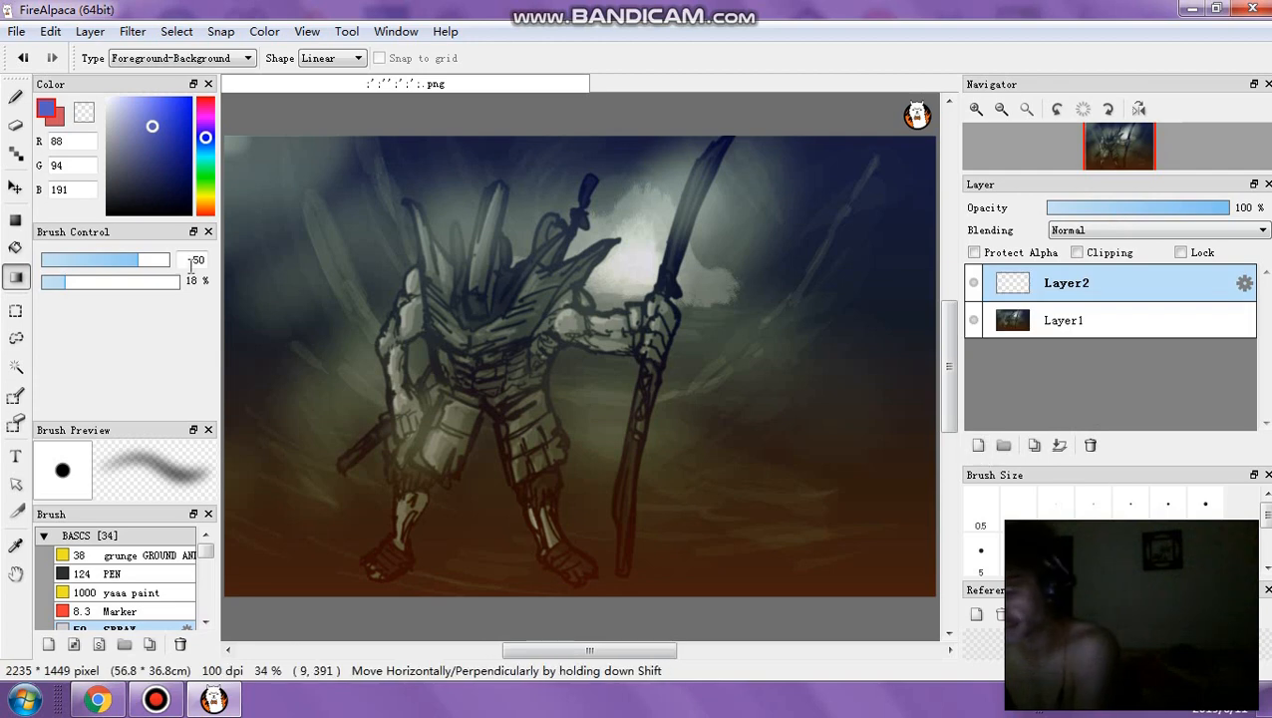
{"action": "left_click", "coordinate": [207, 194]}
{"action": "left_click", "coordinate": [15, 97]}
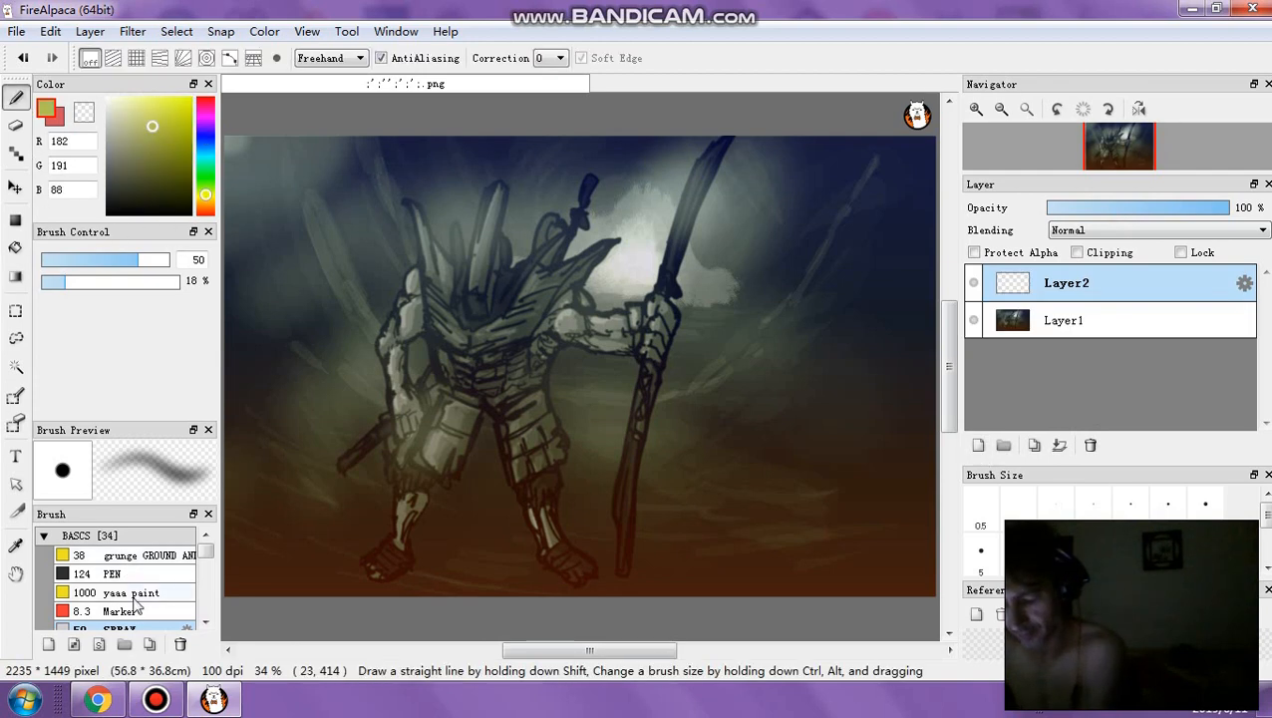
{"action": "mouse_move", "coordinate": [141, 270]}
{"action": "left_mouse_down"}
{"action": "mouse_move", "coordinate": [269, 262]}
{"action": "mouse_move", "coordinate": [341, 208]}
{"action": "left_mouse_up"}
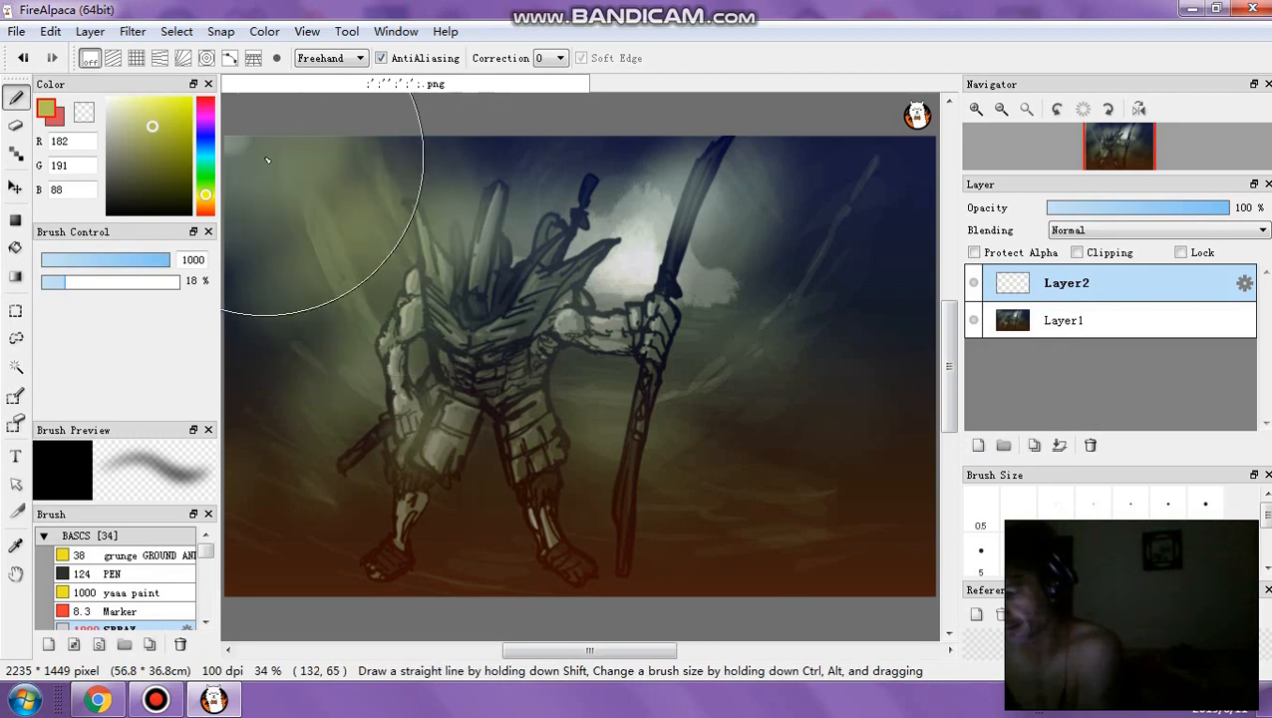
Try Hard Light and Multiply blending on the yellow spray layer
{"action": "left_click", "coordinate": [1085, 230]}
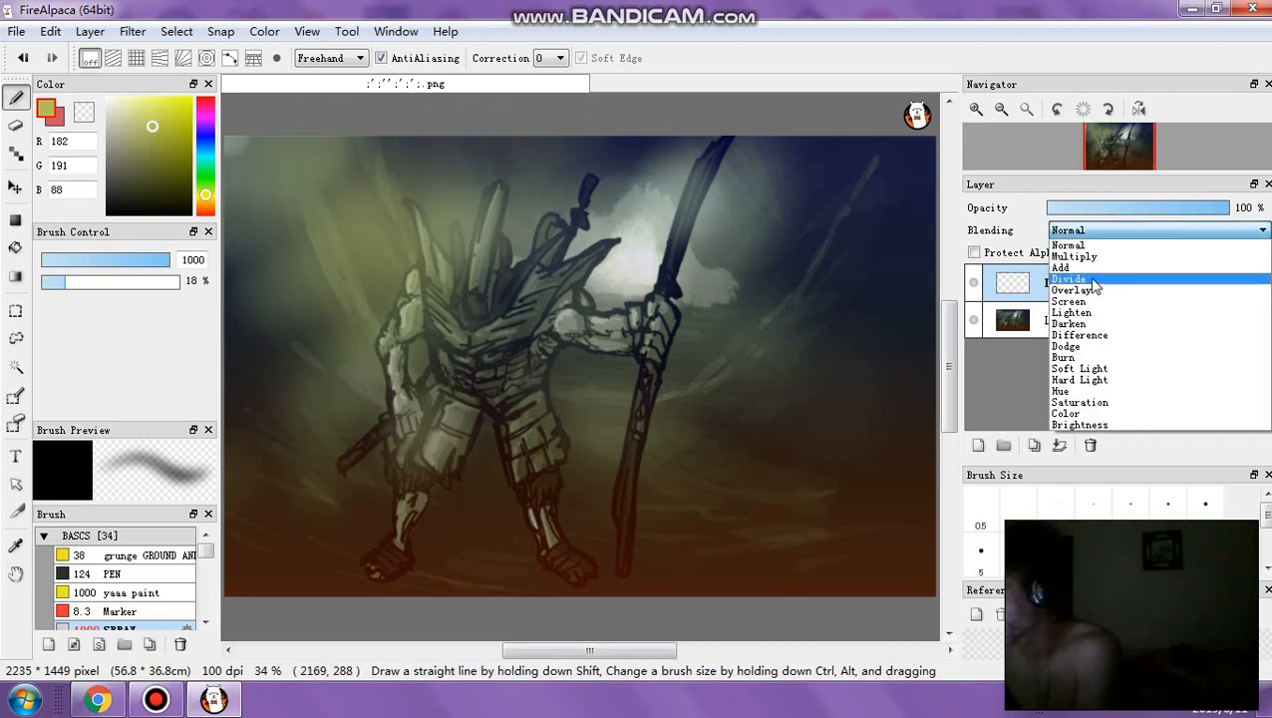
{"action": "left_click", "coordinate": [1115, 376]}
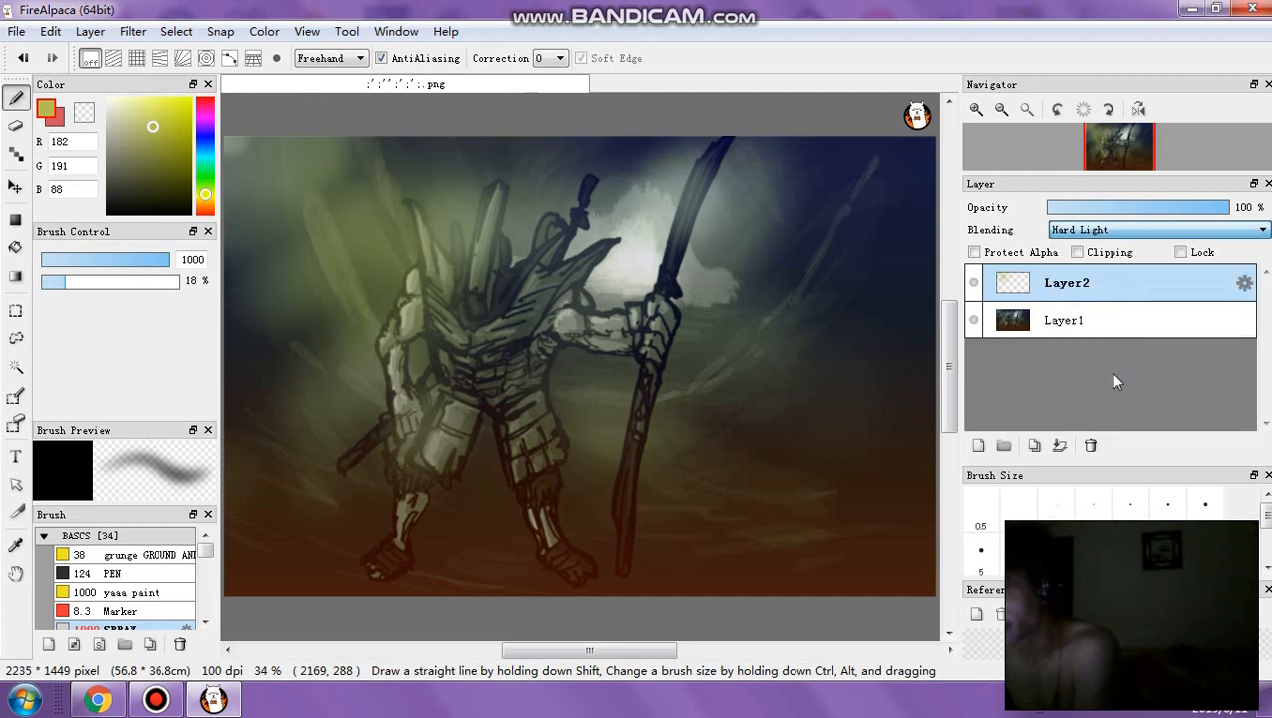
{"action": "left_click", "coordinate": [1112, 235]}
{"action": "left_click", "coordinate": [1114, 261]}
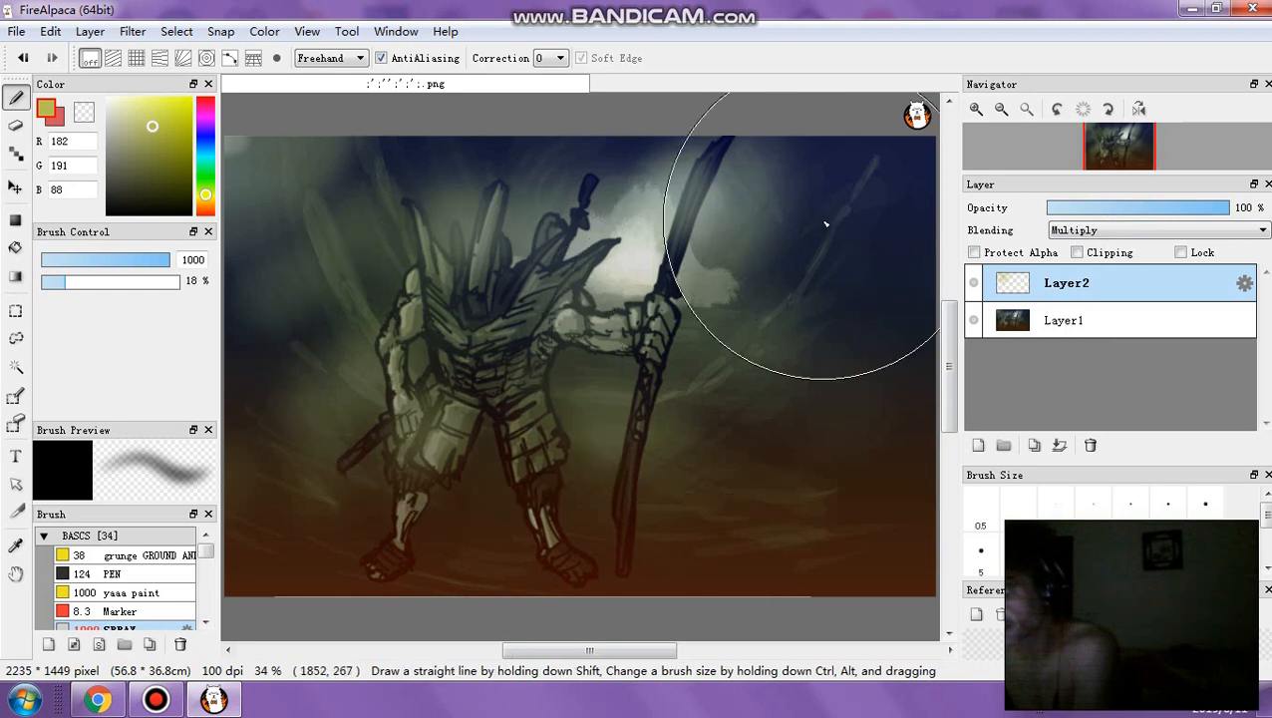
Switch the yellow spray layer to Color blending at 46% opacity and spread more yellow over the scene at 55% brush opacity
{"action": "left_click", "coordinate": [1156, 235]}
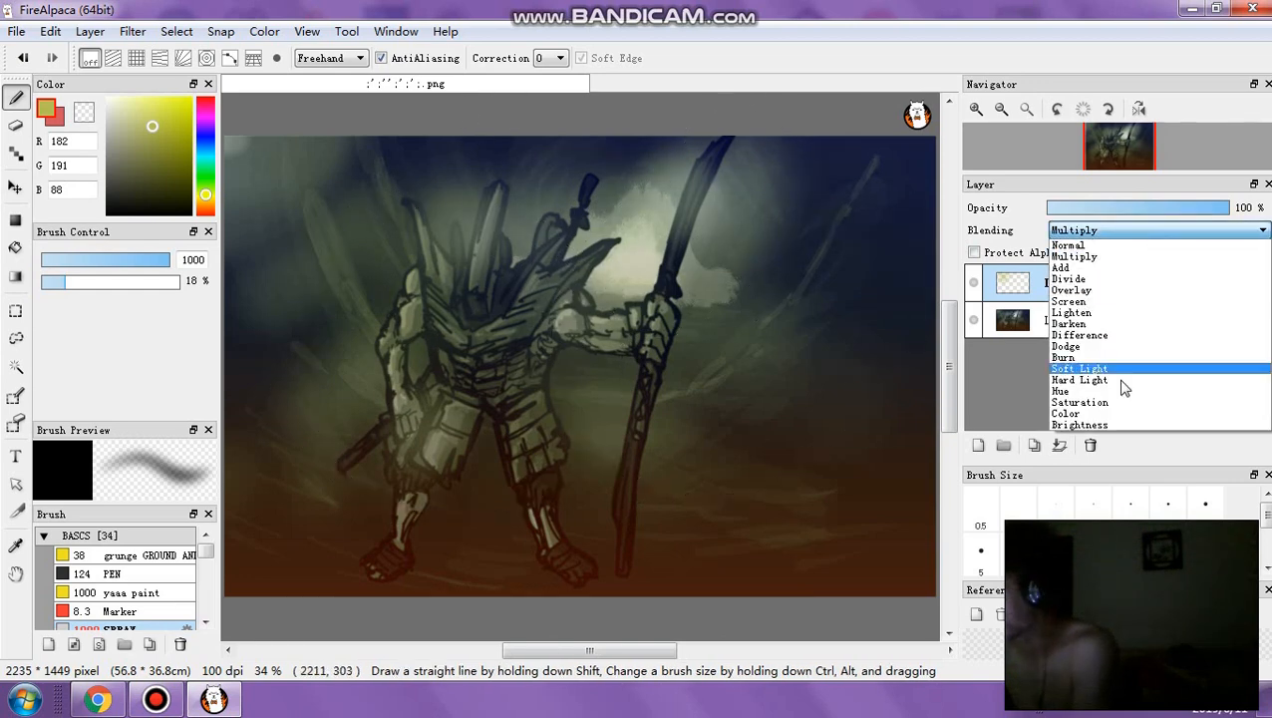
{"action": "left_click", "coordinate": [1119, 412]}
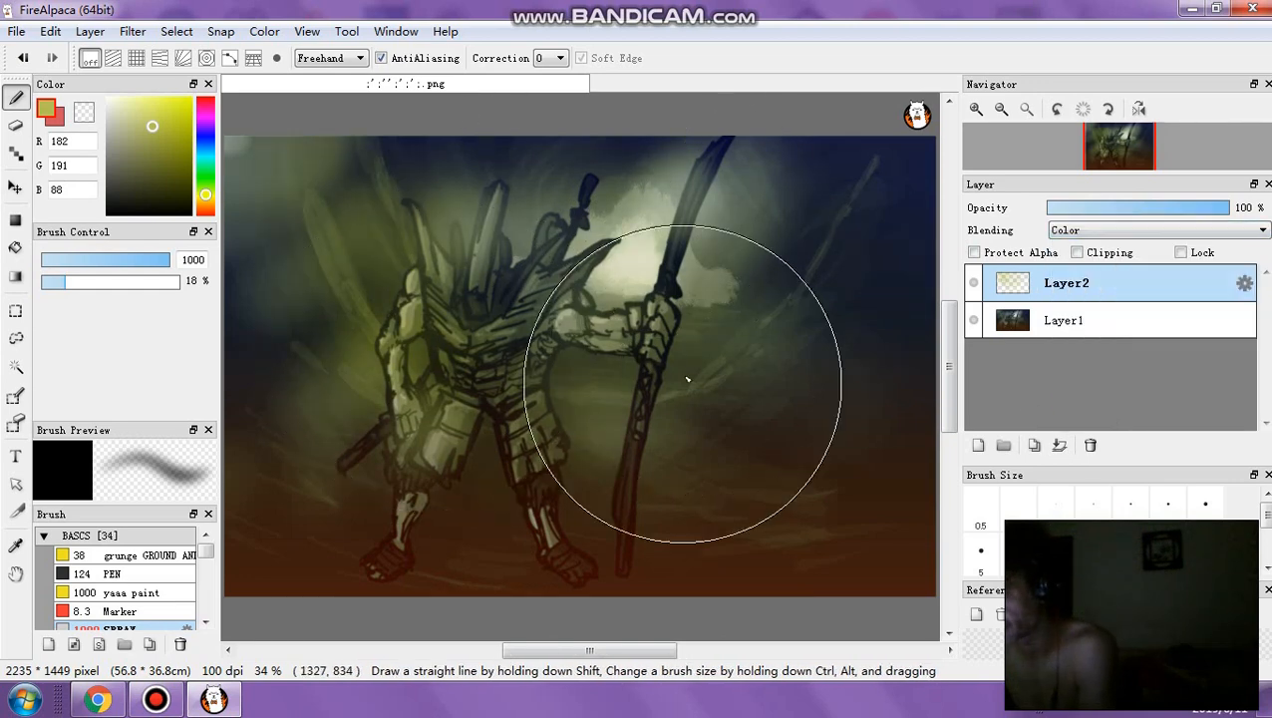
{"action": "left_click", "coordinate": [114, 286]}
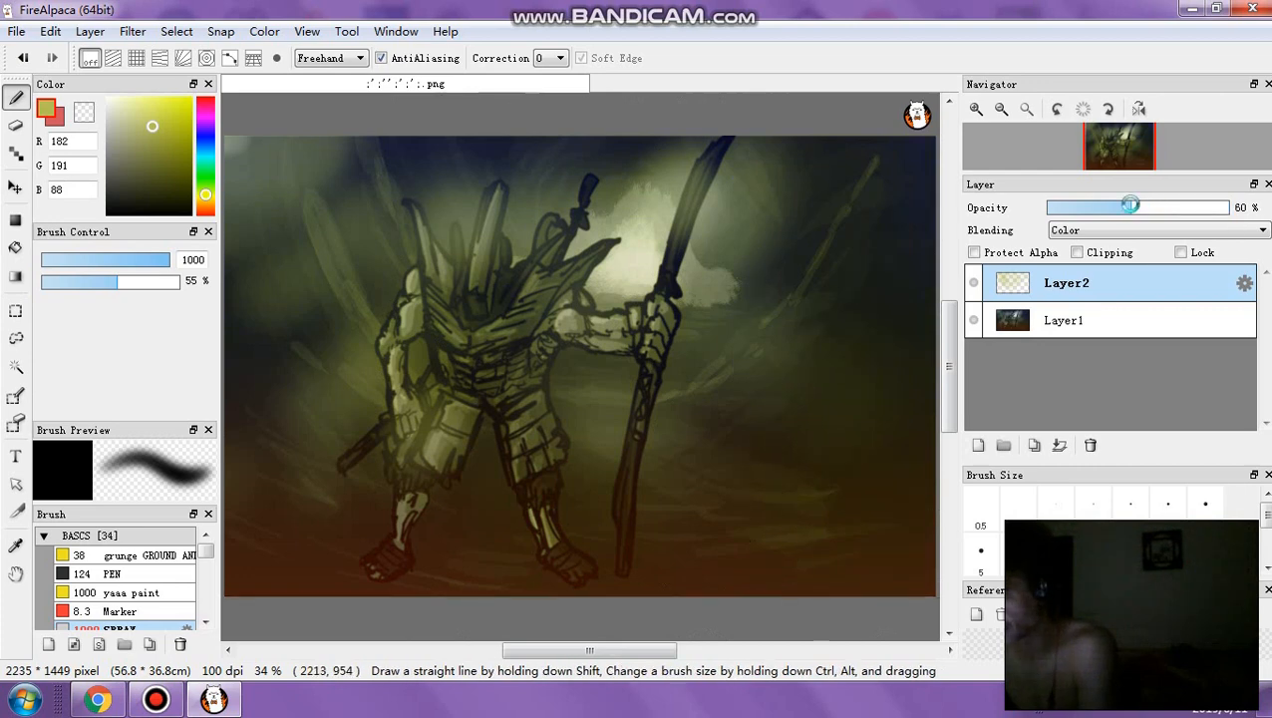
{"action": "left_click", "coordinate": [1130, 205]}
Spray blue (88, 94, 191) and pink (191, 88, 126) over the warrior and background on the Color layer at 17% brush opacity
{"action": "left_click", "coordinate": [206, 138]}
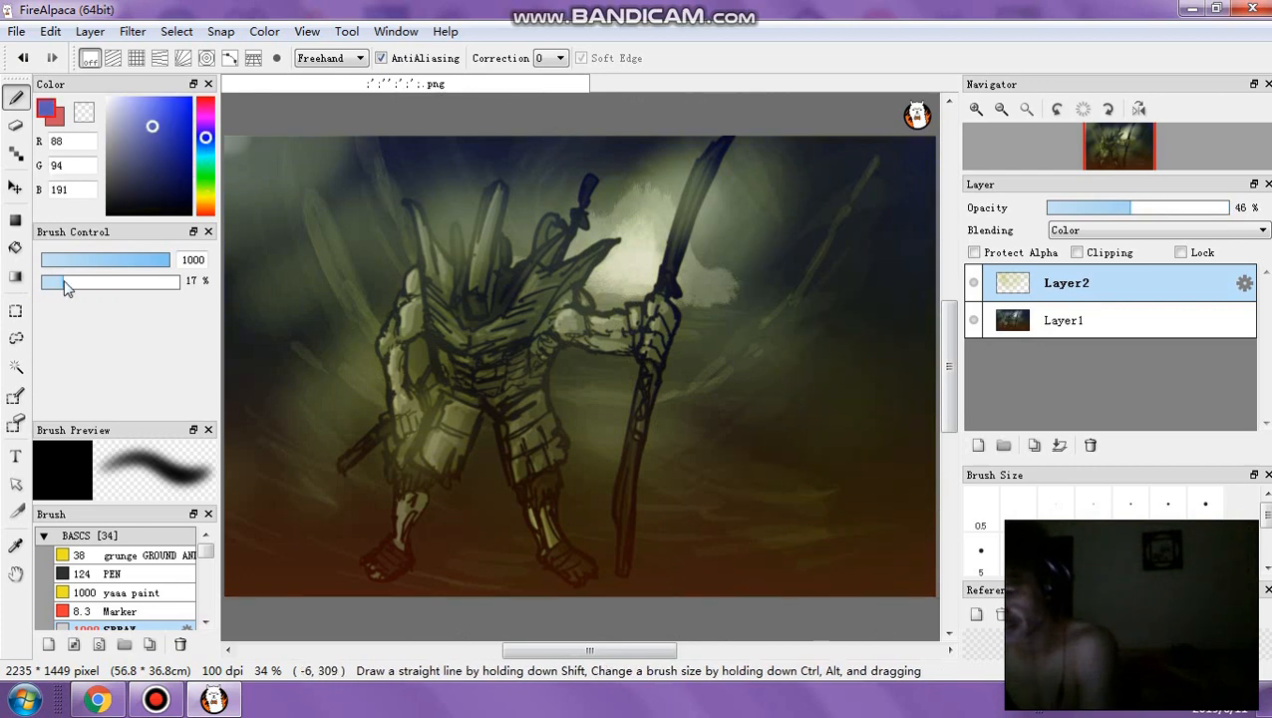
{"action": "mouse_move", "coordinate": [513, 234]}
{"action": "left_mouse_down"}
{"action": "mouse_move", "coordinate": [364, 279]}
{"action": "mouse_move", "coordinate": [300, 346]}
{"action": "mouse_move", "coordinate": [346, 317]}
{"action": "mouse_move", "coordinate": [700, 391]}
{"action": "mouse_move", "coordinate": [637, 353]}
{"action": "mouse_move", "coordinate": [614, 415]}
{"action": "mouse_move", "coordinate": [738, 457]}
{"action": "mouse_move", "coordinate": [856, 428]}
{"action": "mouse_move", "coordinate": [734, 460]}
{"action": "mouse_move", "coordinate": [419, 469]}
{"action": "mouse_move", "coordinate": [757, 536]}
{"action": "left_mouse_up"}
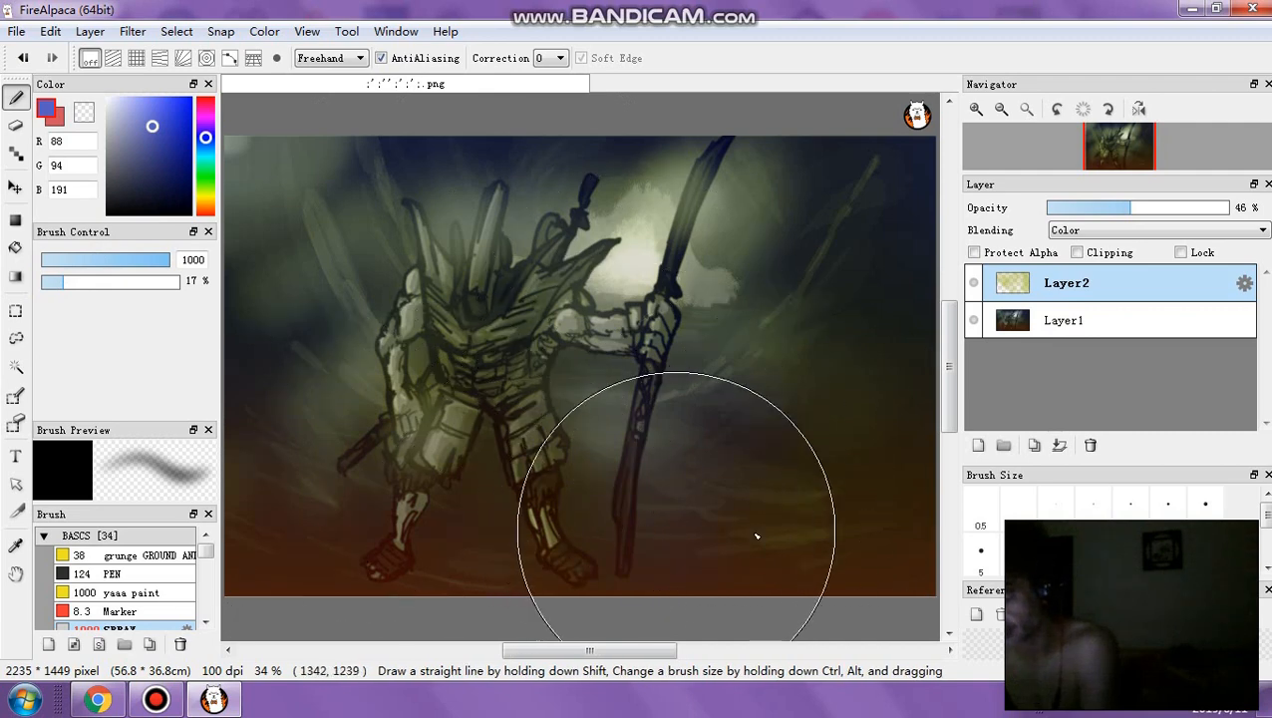
{"action": "left_click", "coordinate": [205, 104]}
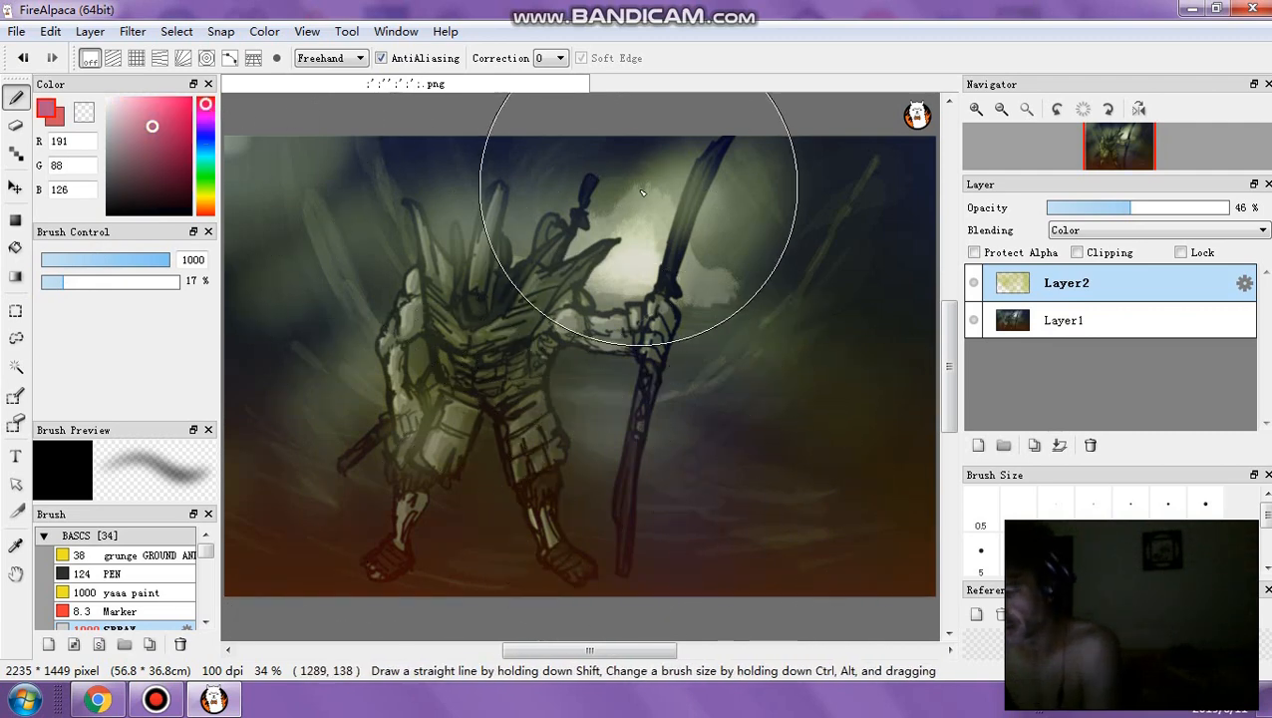
{"action": "mouse_move", "coordinate": [642, 192]}
{"action": "left_mouse_down"}
{"action": "mouse_move", "coordinate": [610, 156]}
{"action": "mouse_move", "coordinate": [505, 176]}
{"action": "mouse_move", "coordinate": [772, 244]}
{"action": "mouse_move", "coordinate": [477, 282]}
{"action": "mouse_move", "coordinate": [455, 216]}
{"action": "mouse_move", "coordinate": [426, 440]}
{"action": "mouse_move", "coordinate": [385, 270]}
{"action": "left_mouse_up"}
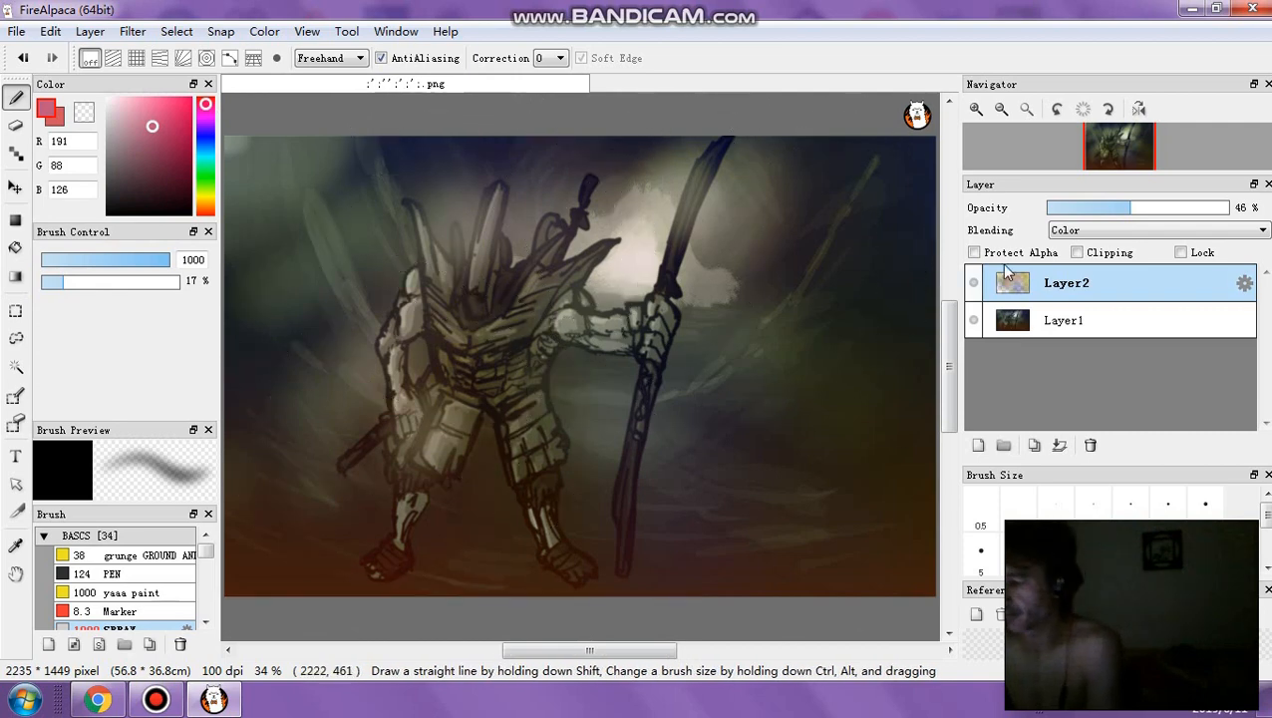
Add a new layer, spray pink patches over the scene, set it to Color blending and merge the layers down into the painting
{"action": "left_click", "coordinate": [978, 445]}
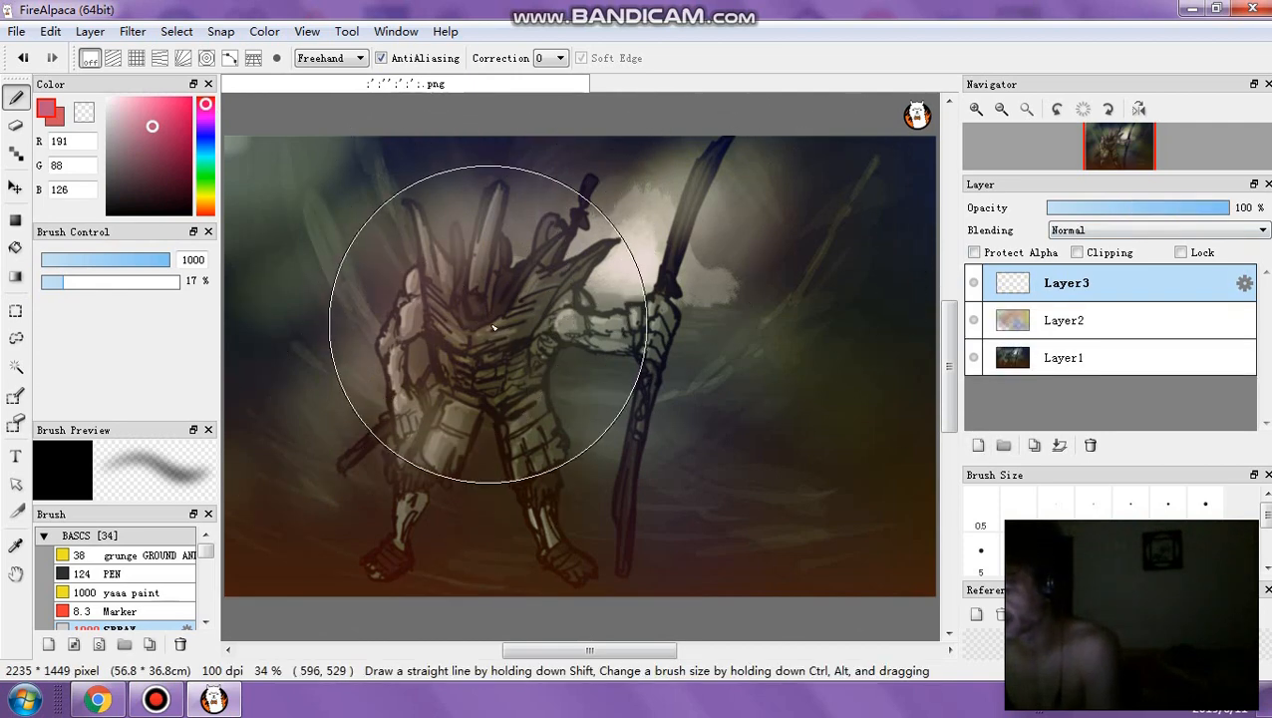
{"action": "mouse_move", "coordinate": [698, 447]}
{"action": "left_mouse_down"}
{"action": "mouse_move", "coordinate": [885, 491]}
{"action": "mouse_move", "coordinate": [497, 368]}
{"action": "mouse_move", "coordinate": [300, 444]}
{"action": "mouse_move", "coordinate": [397, 360]}
{"action": "mouse_move", "coordinate": [381, 215]}
{"action": "mouse_move", "coordinate": [948, 253]}
{"action": "mouse_move", "coordinate": [616, 488]}
{"action": "left_mouse_up"}
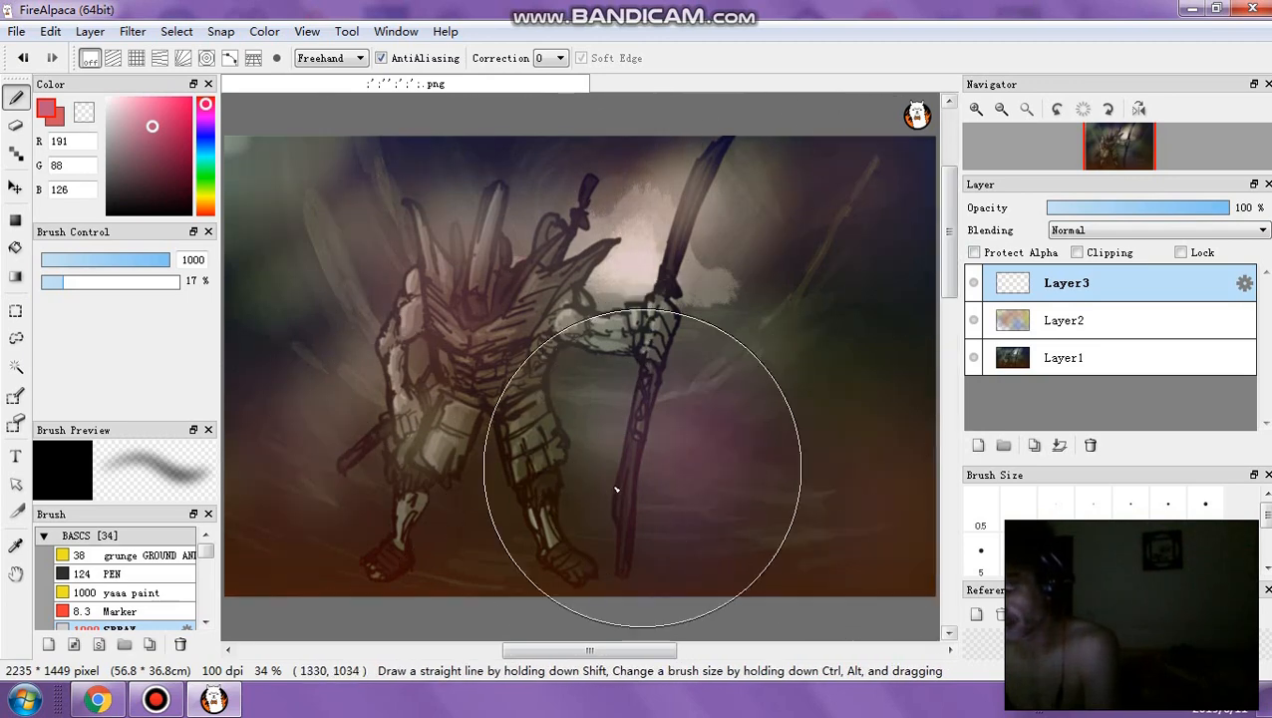
{"action": "left_click", "coordinate": [1214, 232]}
{"action": "left_click", "coordinate": [1063, 414]}
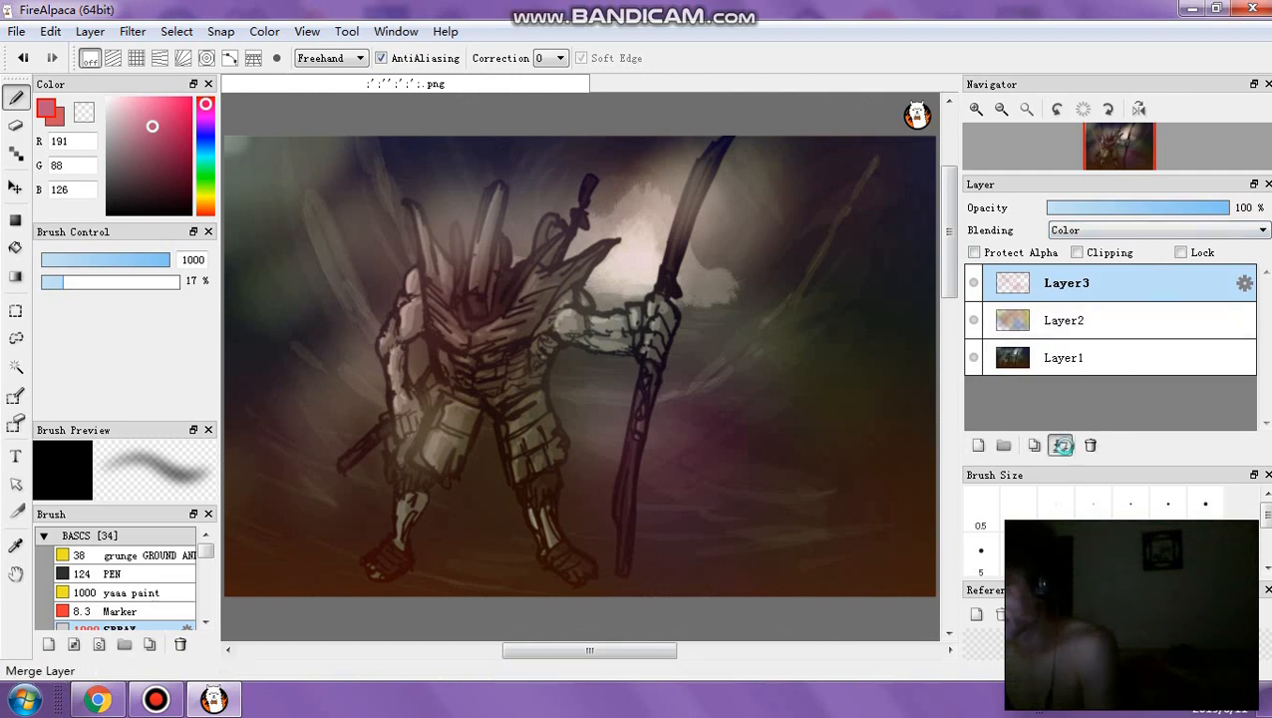
{"action": "left_click", "coordinate": [1061, 445]}
Raise the merged painting's saturation to +82
{"action": "left_click", "coordinate": [176, 31]}
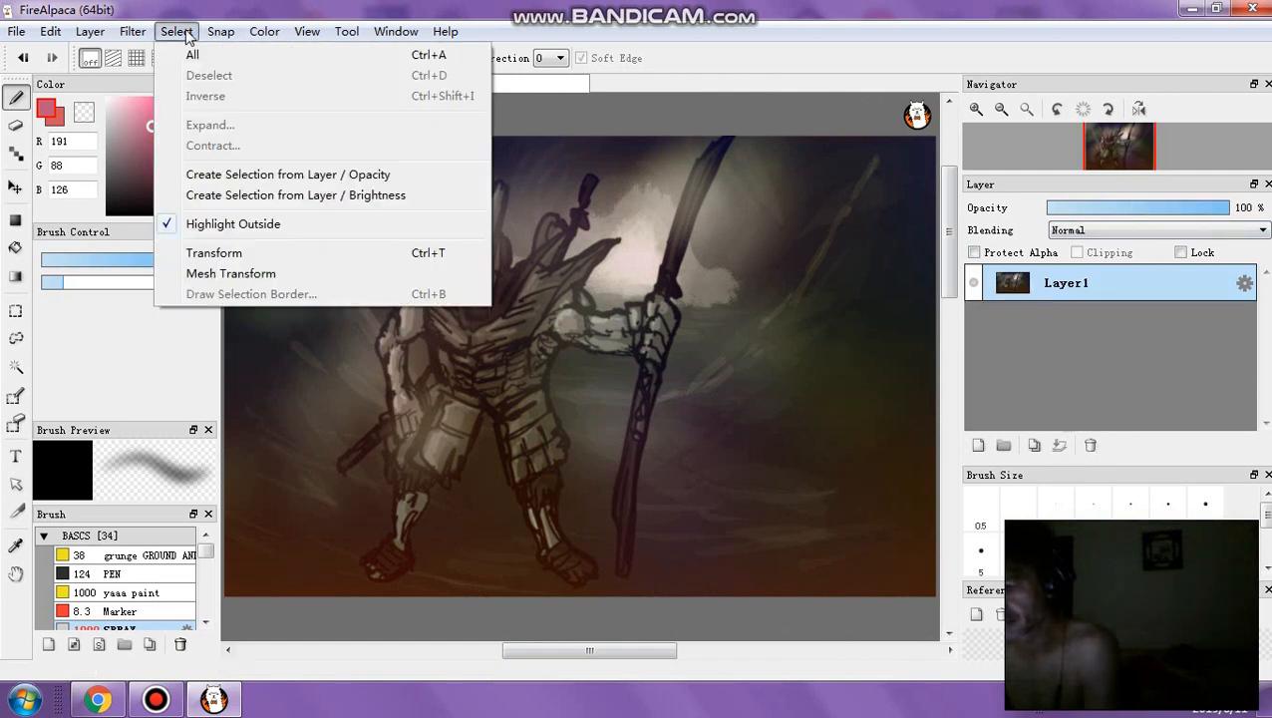
{"action": "left_click", "coordinate": [170, 77]}
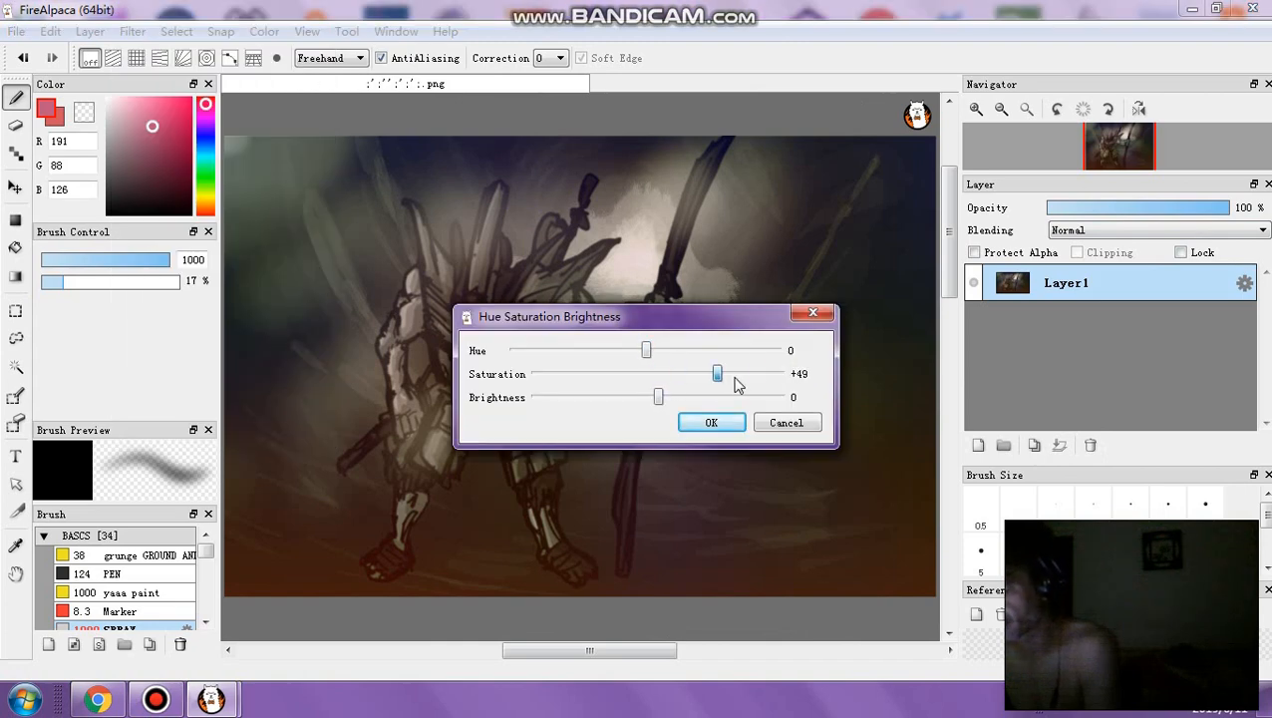
{"action": "left_click_drag", "start_coordinate": [654, 321], "coordinate": [869, 176]}
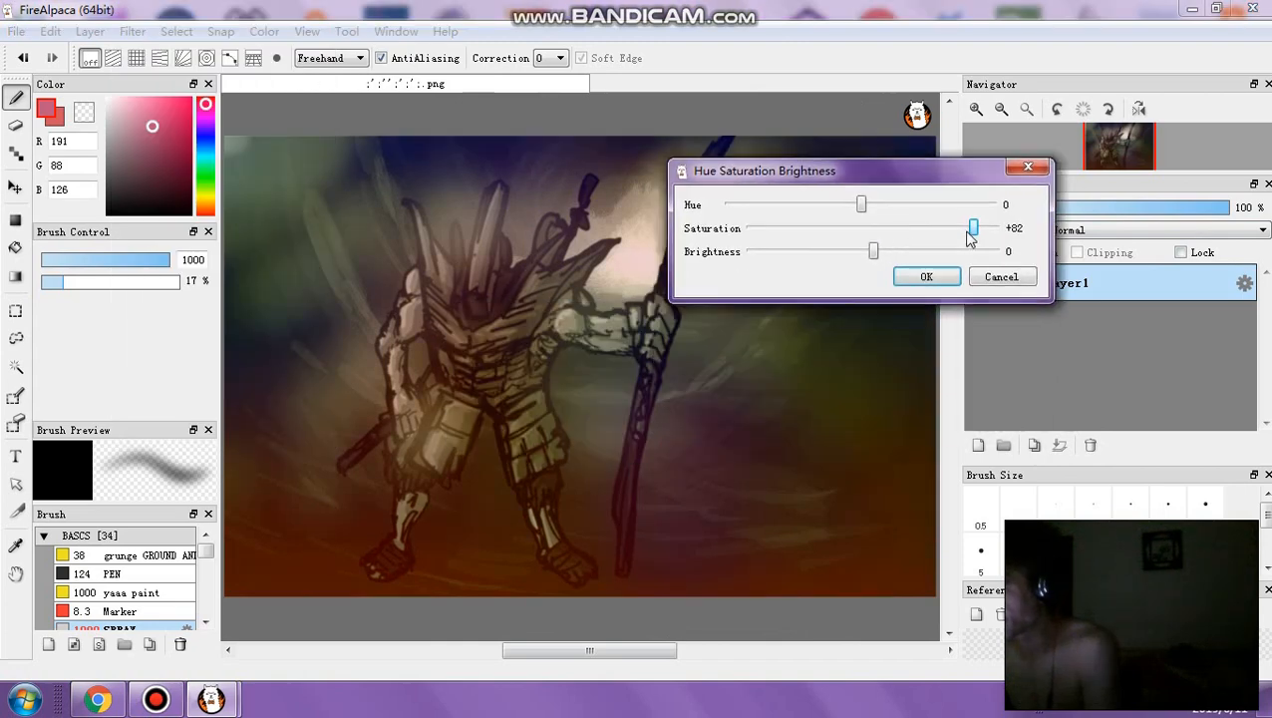
{"action": "left_click", "coordinate": [927, 277]}
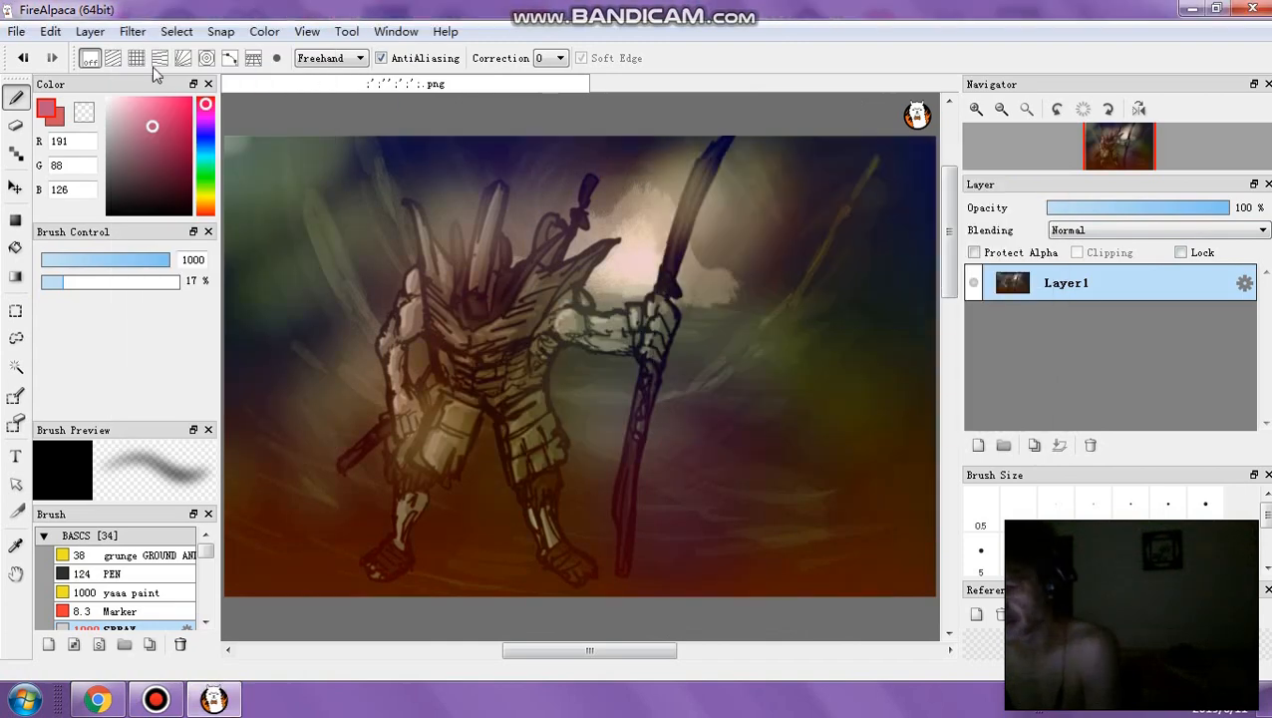
Boost the painting's saturation a second time with a smaller Hue Saturation Brightness adjustment
{"action": "left_click", "coordinate": [133, 31]}
{"action": "left_click", "coordinate": [154, 77]}
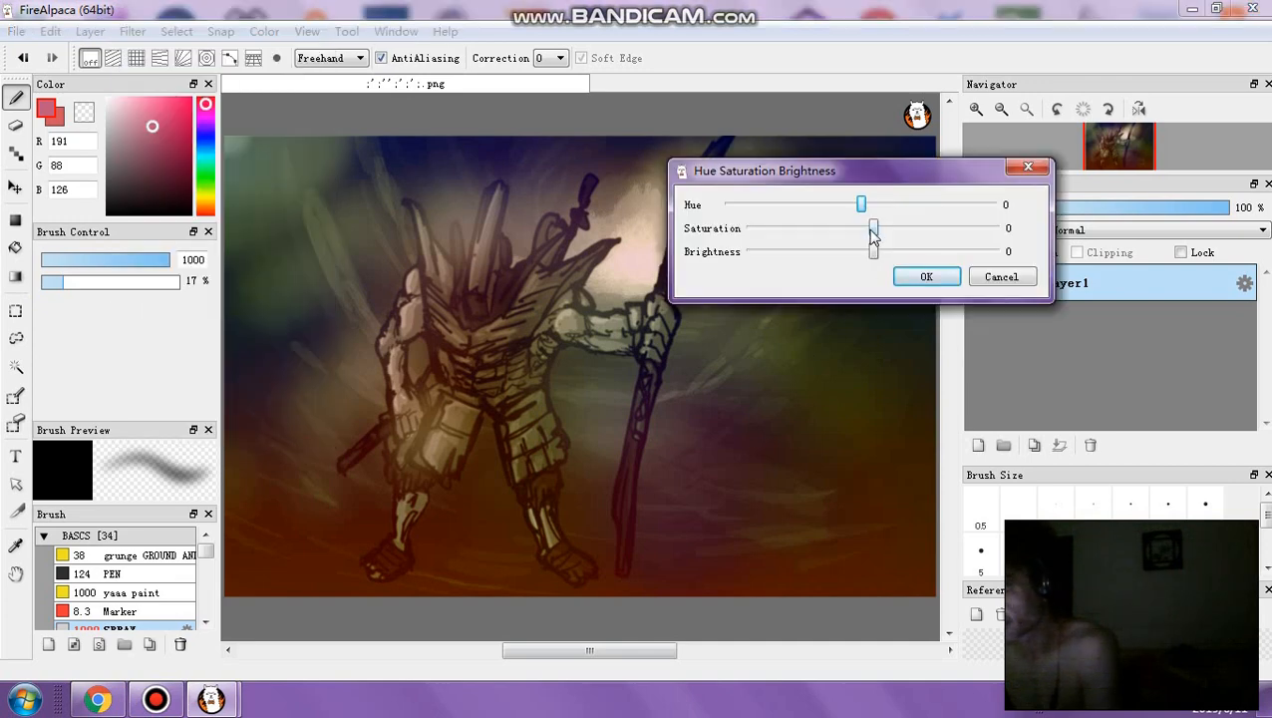
{"action": "left_click_drag", "start_coordinate": [873, 229], "coordinate": [906, 232]}
{"action": "left_click", "coordinate": [926, 276]}
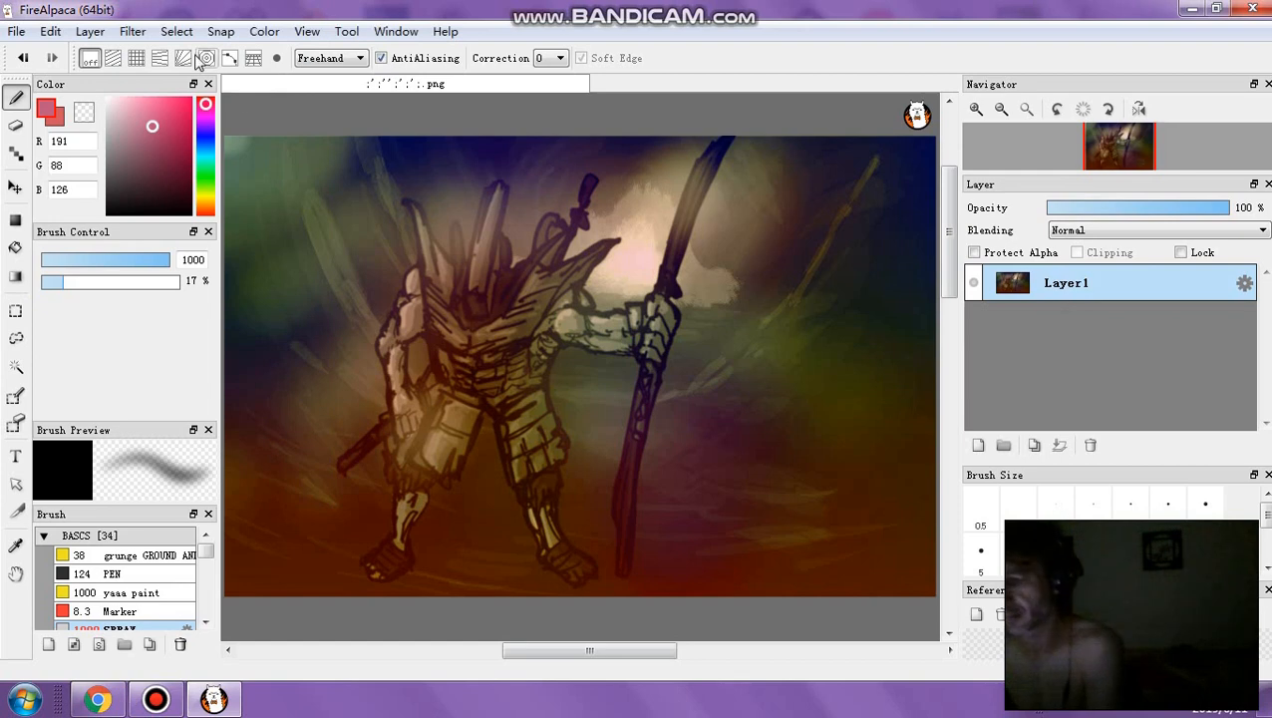
Lower the white input level slightly with Levels to brighten the highlights, and duplicate the painting layer
{"action": "left_click", "coordinate": [132, 31]}
{"action": "left_click", "coordinate": [152, 52]}
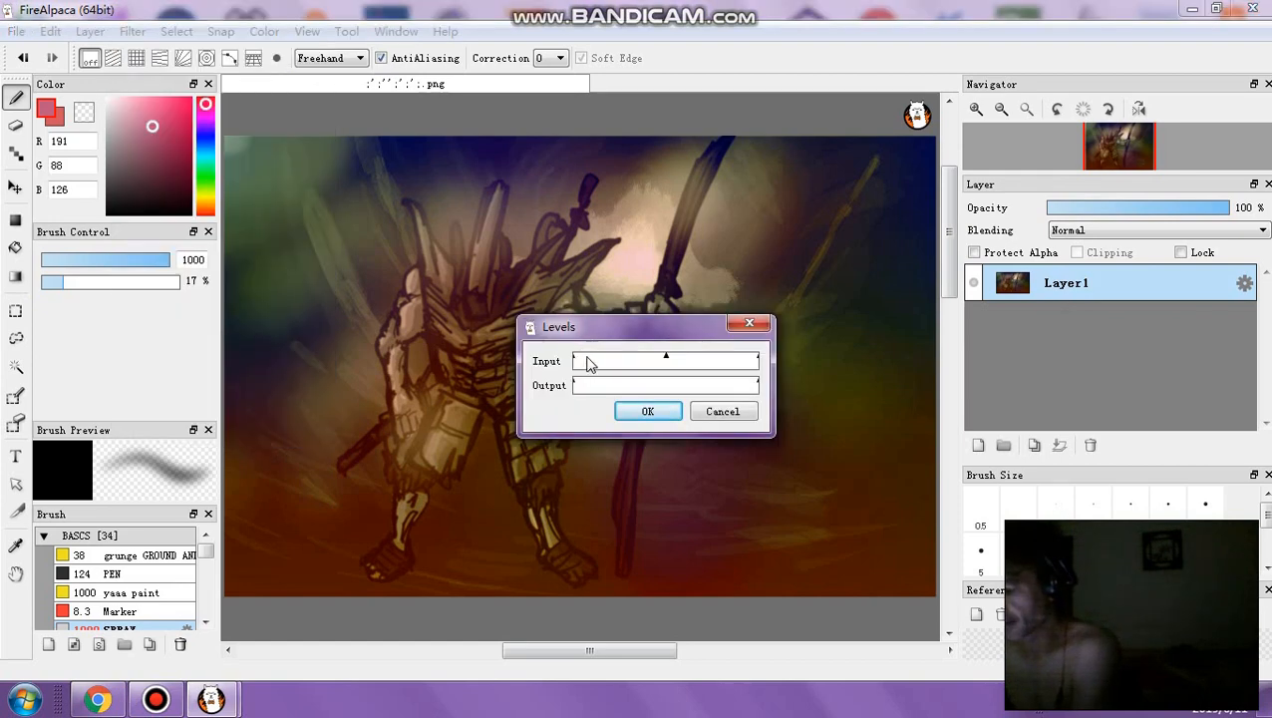
{"action": "left_click_drag", "start_coordinate": [580, 359], "coordinate": [584, 369]}
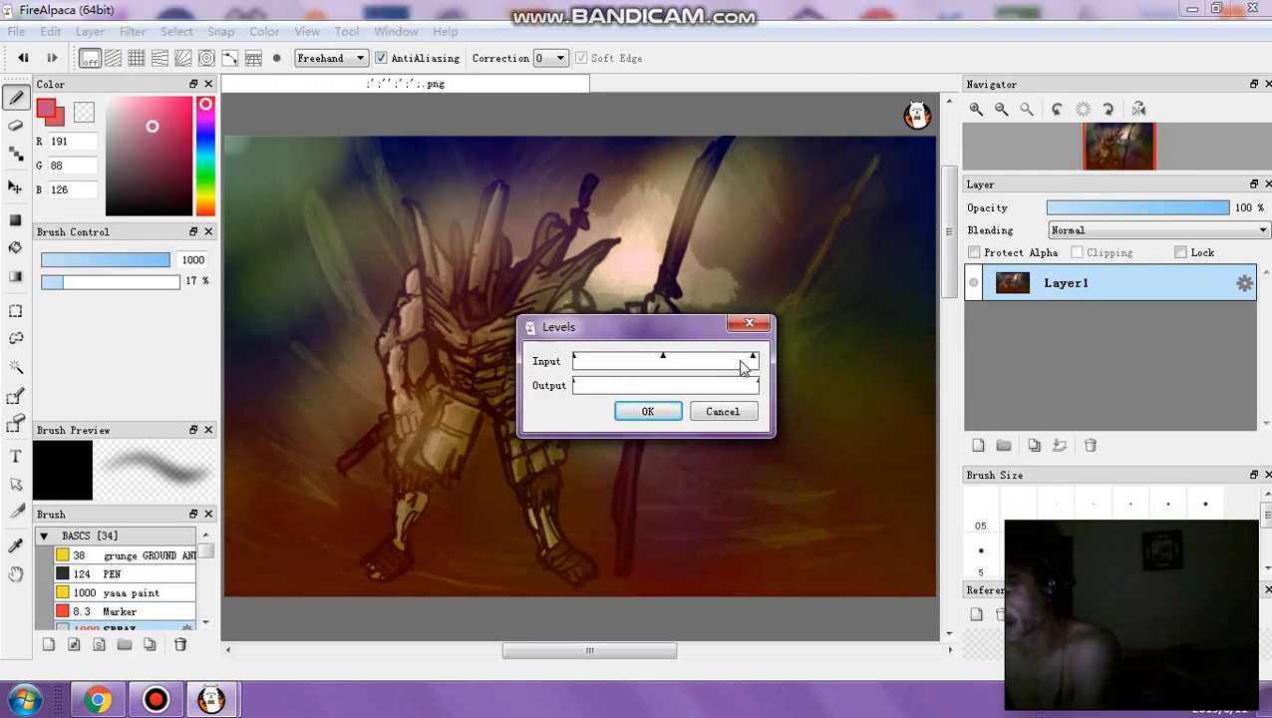
{"action": "left_click", "coordinate": [648, 412]}
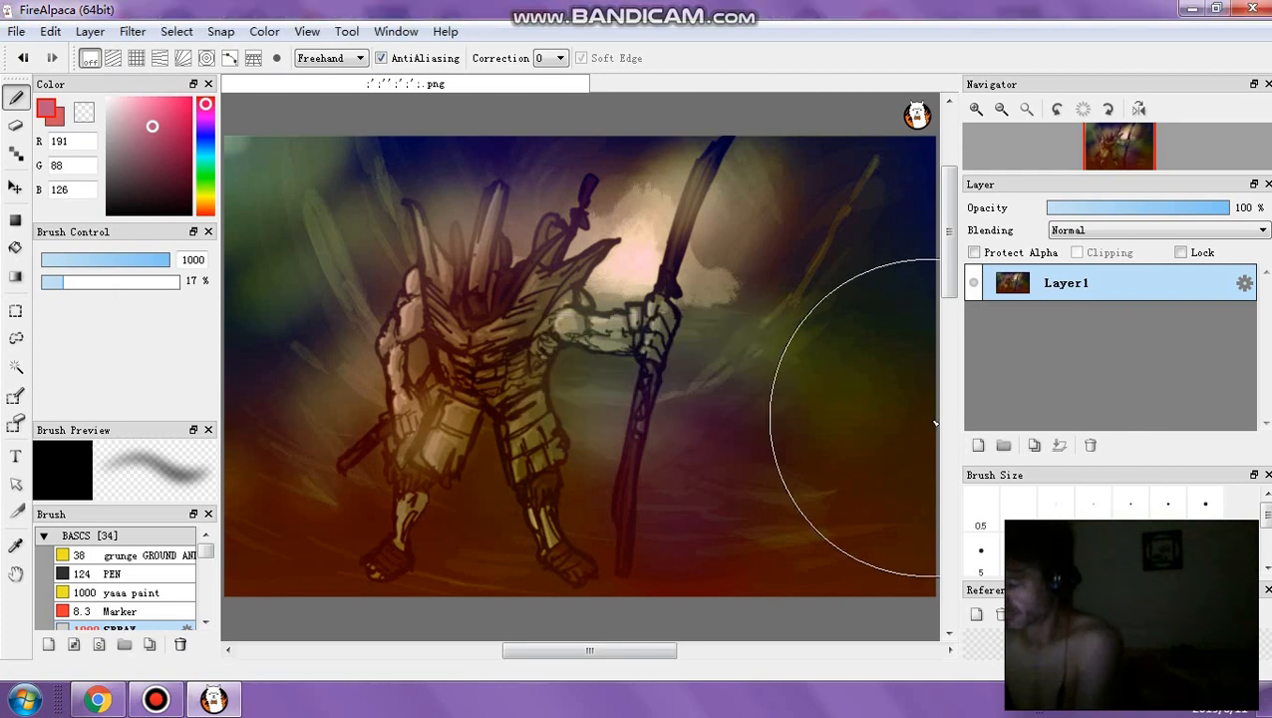
{"action": "left_click", "coordinate": [1034, 445]}
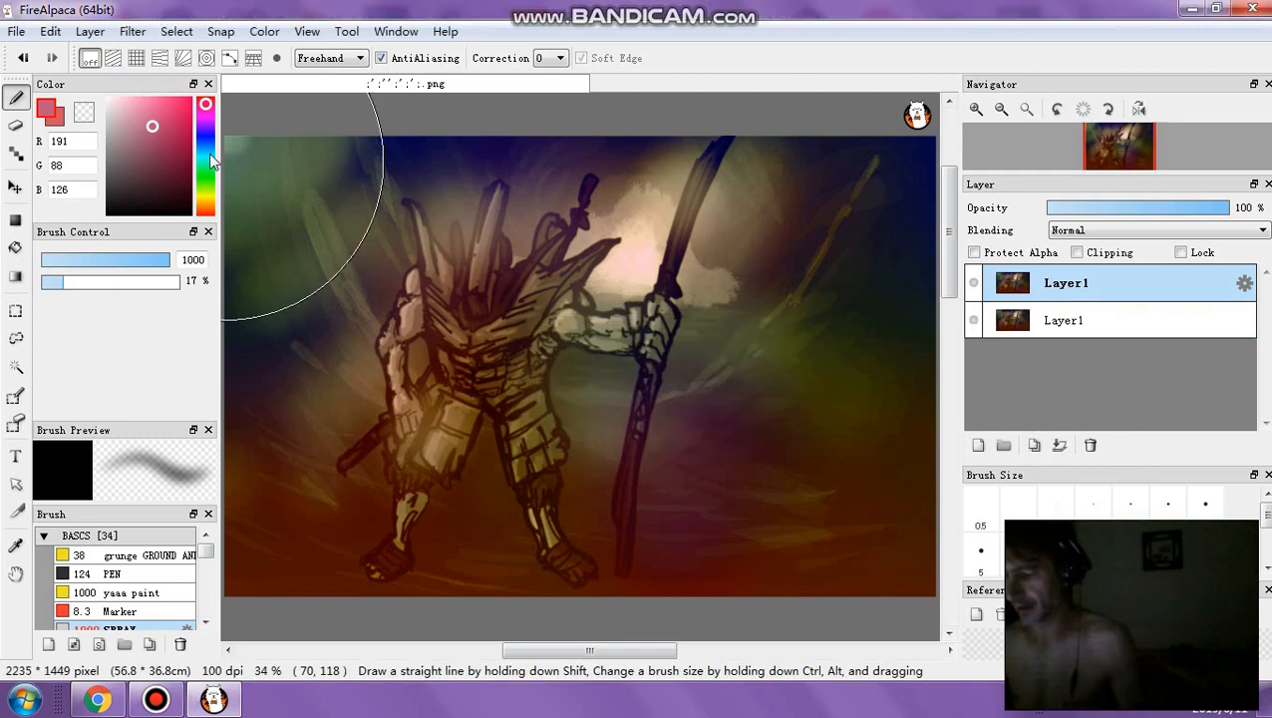
{"action": "left_click", "coordinate": [132, 31]}
{"action": "left_click", "coordinate": [165, 97]}
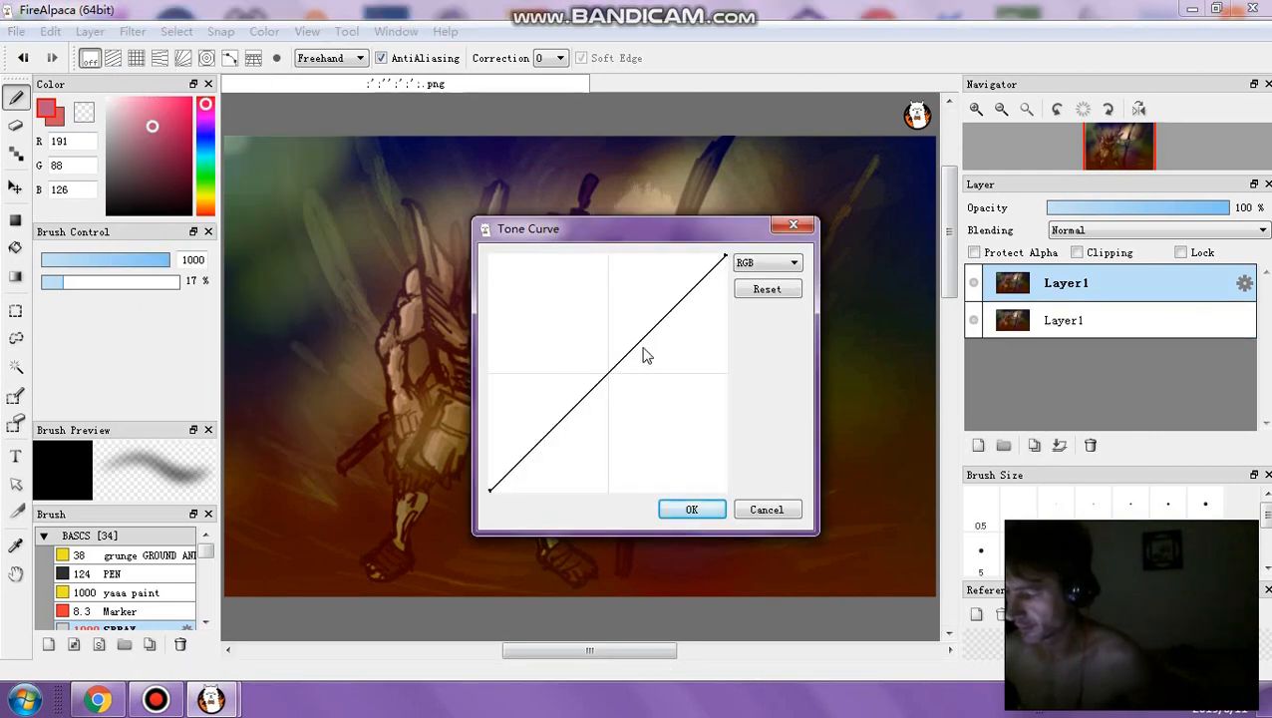
{"action": "left_click_drag", "start_coordinate": [643, 355], "coordinate": [659, 406]}
{"action": "left_click_drag", "start_coordinate": [635, 242], "coordinate": [912, 203]}
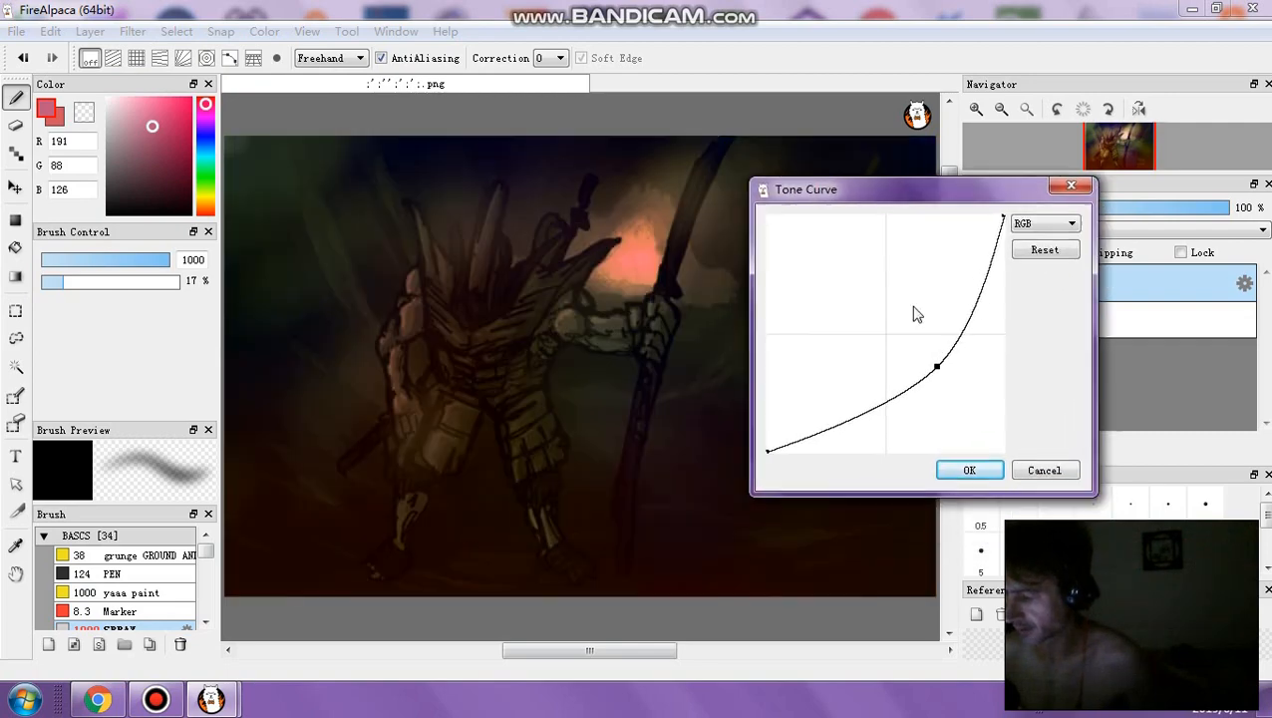
{"action": "left_click", "coordinate": [1033, 471]}
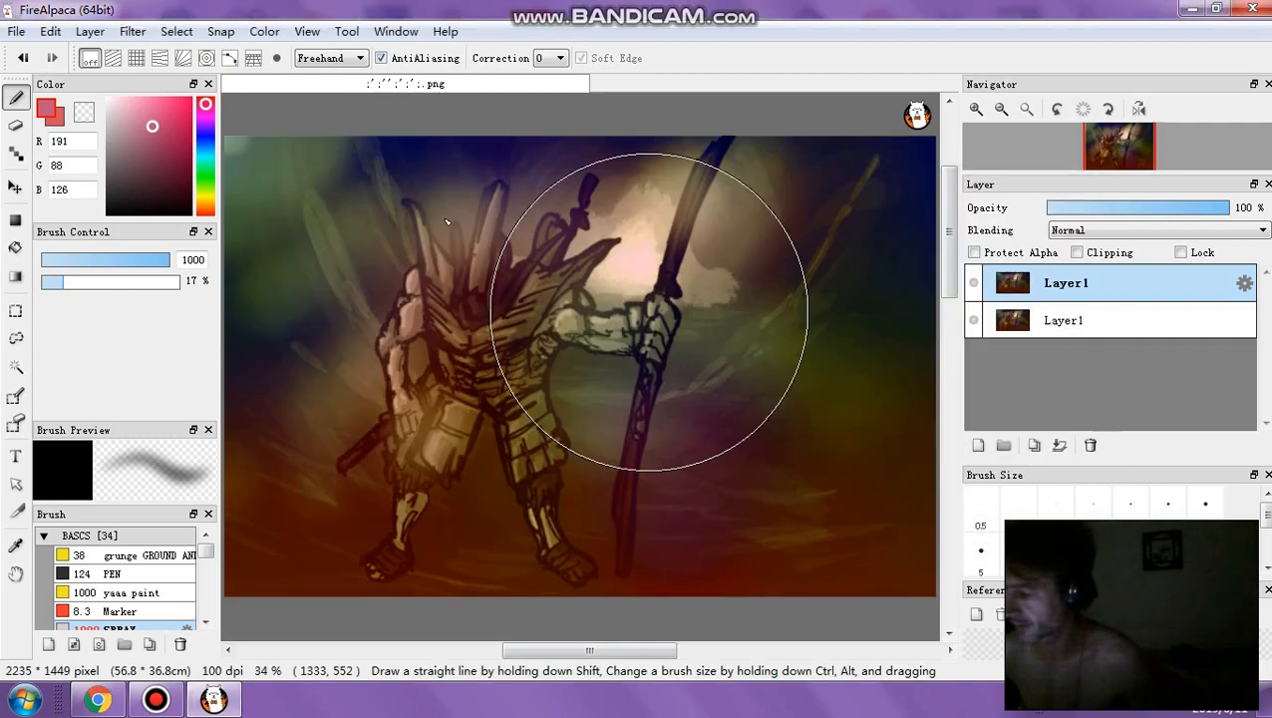
Darken the duplicated layer heavily by pulling the middle of its RGB tone curve well below the diagonal
{"action": "left_click", "coordinate": [127, 33]}
{"action": "mouse_move", "coordinate": [89, 36]}
{"action": "mouse_move", "coordinate": [145, 38]}
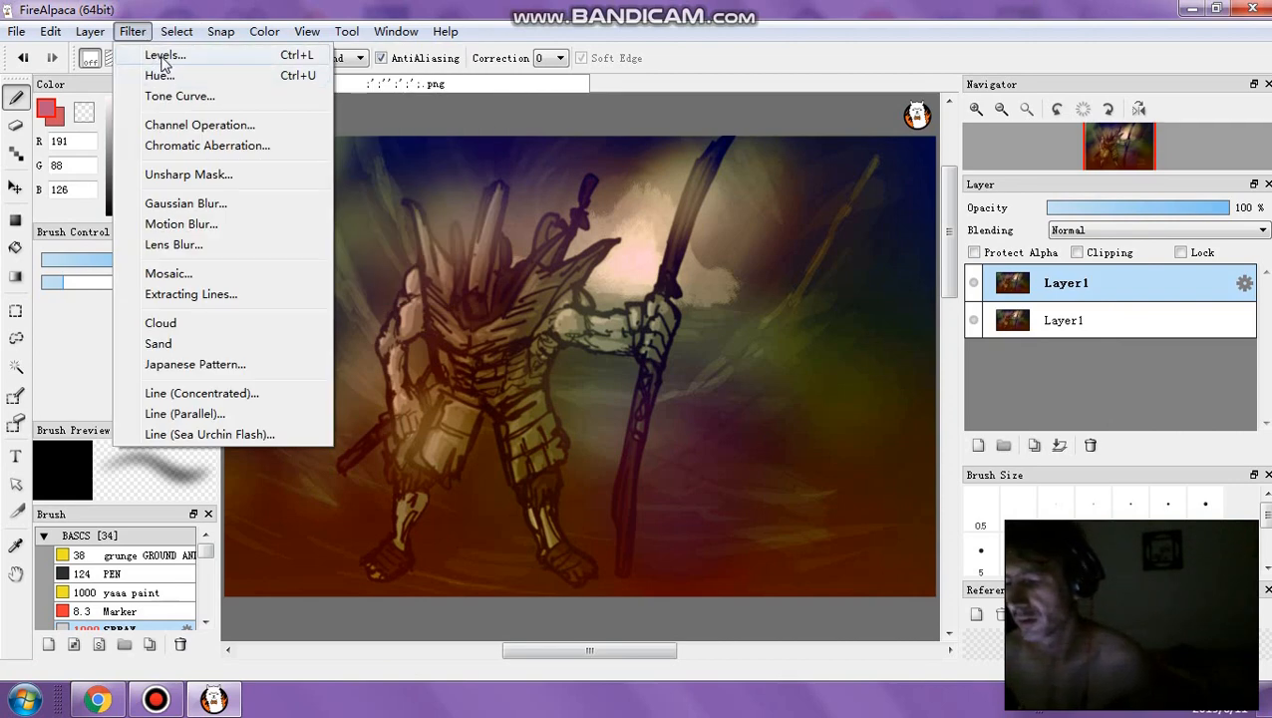
{"action": "left_click", "coordinate": [169, 96]}
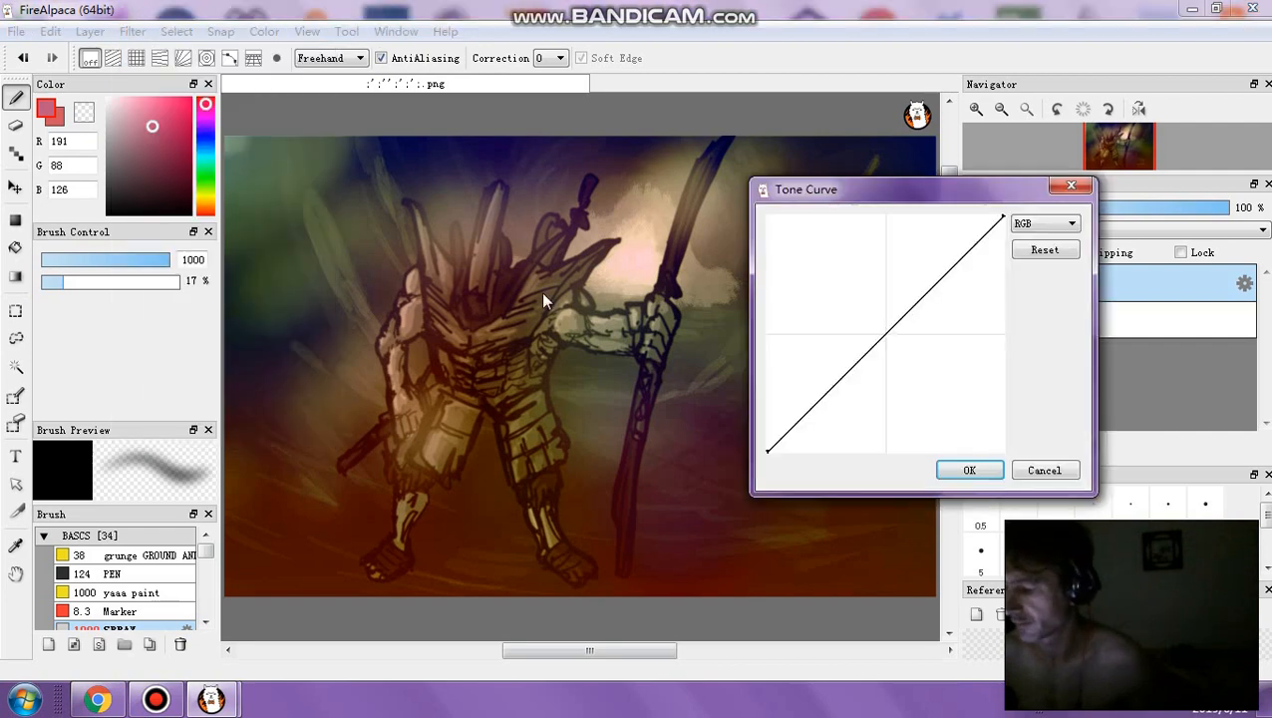
{"action": "left_click_drag", "start_coordinate": [917, 312], "coordinate": [944, 388]}
{"action": "left_click", "coordinate": [971, 468]}
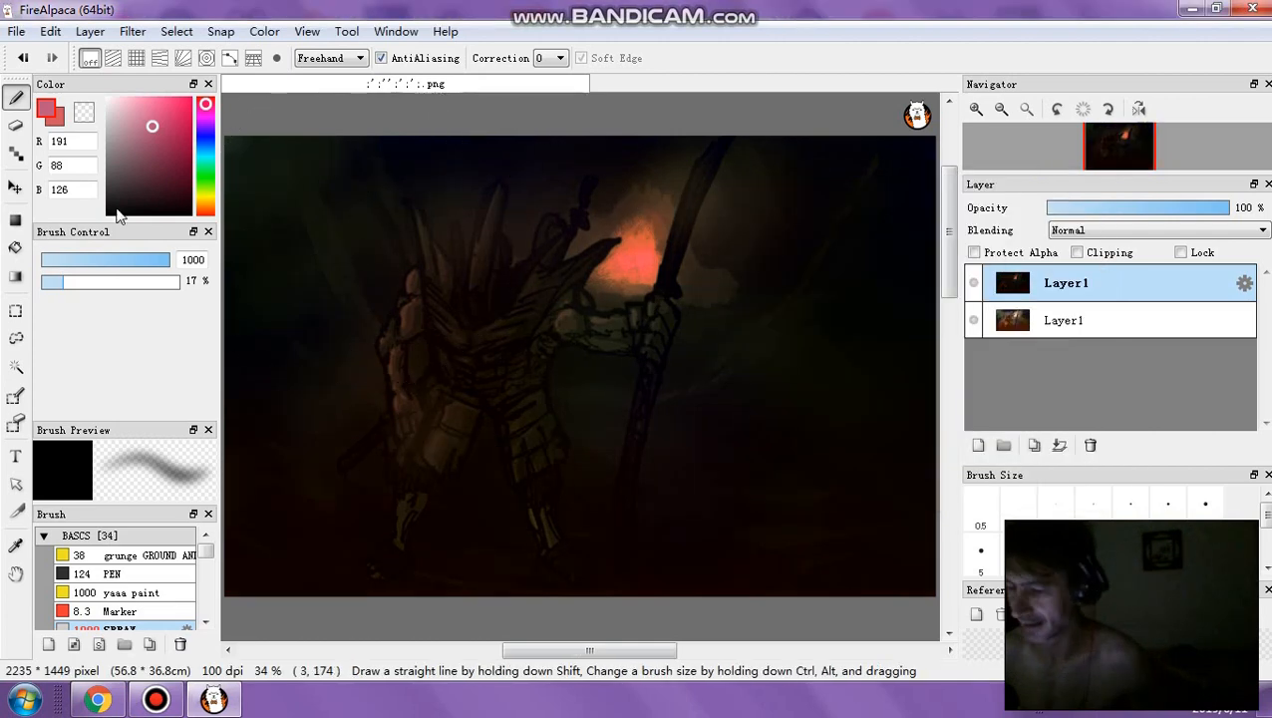
Erase the dark layer softly over the glowing light and the warrior's shoulder with a 479 px eraser at 8% opacity
{"action": "left_click", "coordinate": [17, 127]}
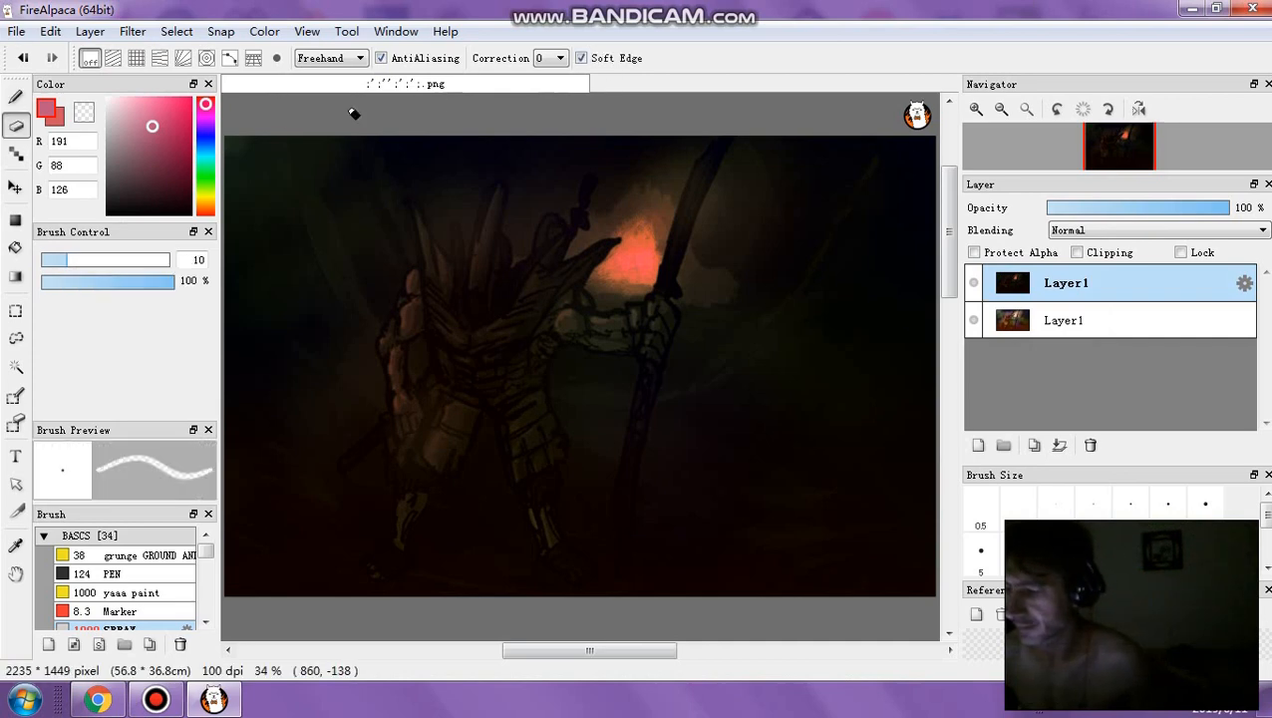
{"action": "left_click_drag", "start_coordinate": [139, 258], "coordinate": [230, 275]}
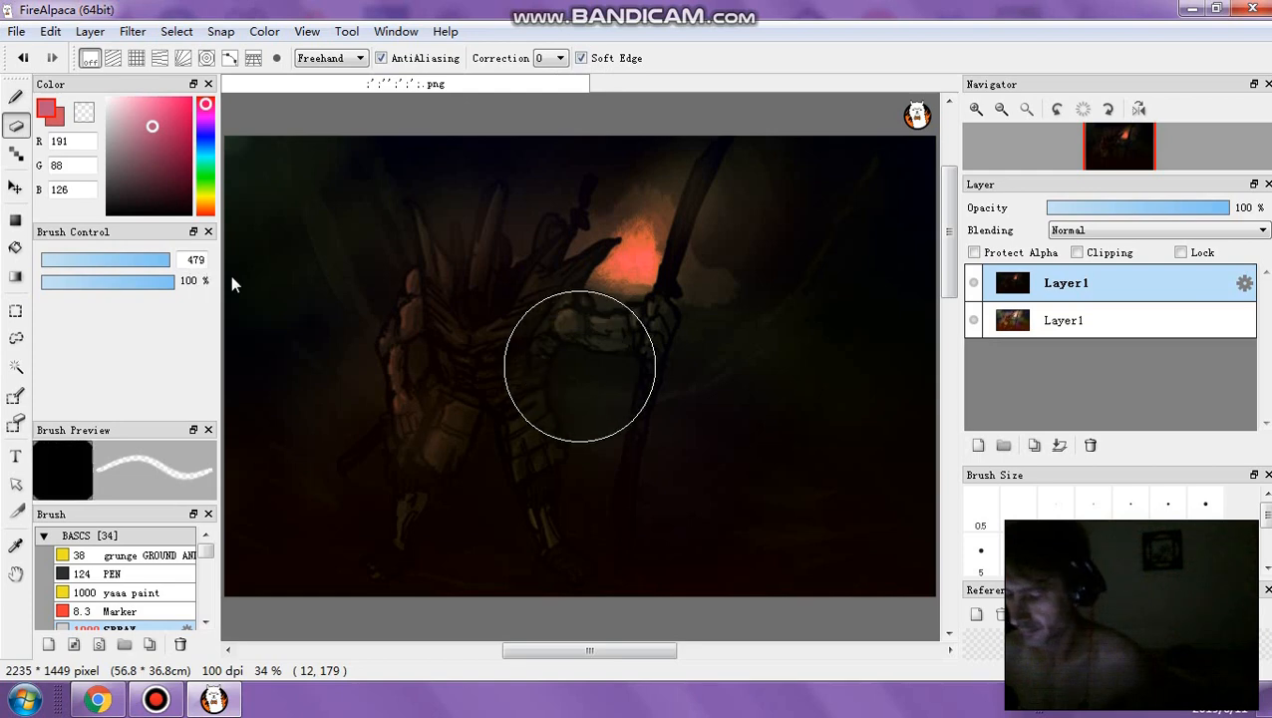
{"action": "left_click", "coordinate": [52, 281]}
{"action": "left_click_drag", "start_coordinate": [639, 258], "coordinate": [636, 256]}
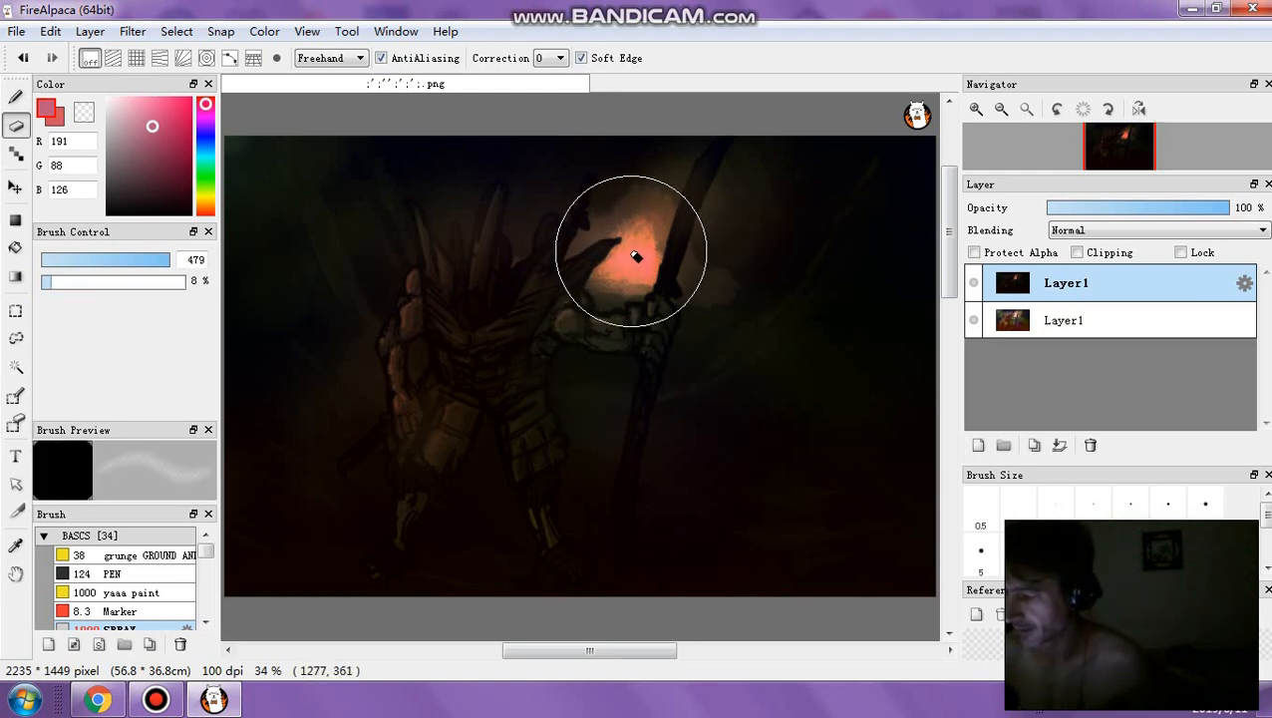
{"action": "left_click_drag", "start_coordinate": [431, 297], "coordinate": [419, 271]}
Erase more of the dark layer over the warrior and background with a 644 px eraser at 8% opacity, and merge it down
{"action": "mouse_move", "coordinate": [160, 263]}
{"action": "left_mouse_down"}
{"action": "mouse_move", "coordinate": [258, 273]}
{"action": "mouse_move", "coordinate": [84, 278]}
{"action": "left_mouse_up"}
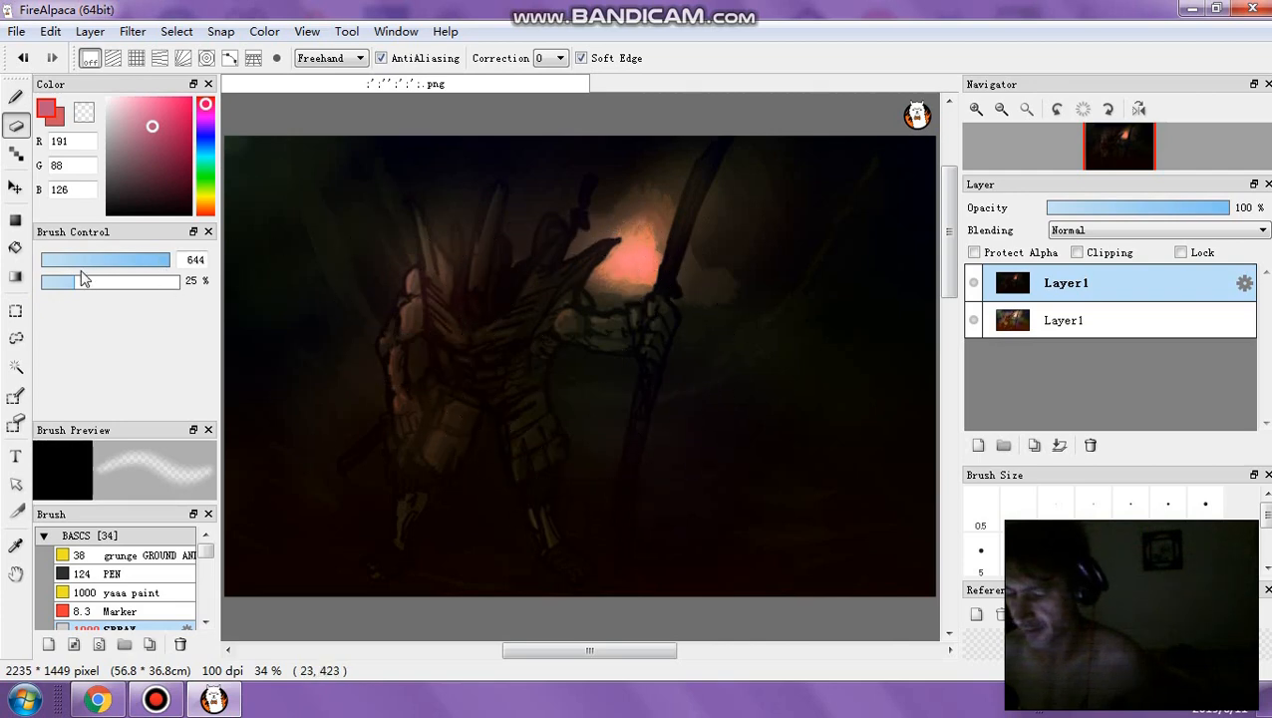
{"action": "mouse_move", "coordinate": [344, 198]}
{"action": "left_mouse_down"}
{"action": "mouse_move", "coordinate": [361, 280]}
{"action": "mouse_move", "coordinate": [399, 344]}
{"action": "mouse_move", "coordinate": [449, 242]}
{"action": "mouse_move", "coordinate": [533, 211]}
{"action": "mouse_move", "coordinate": [512, 332]}
{"action": "mouse_move", "coordinate": [466, 357]}
{"action": "mouse_move", "coordinate": [488, 387]}
{"action": "mouse_move", "coordinate": [487, 430]}
{"action": "mouse_move", "coordinate": [439, 485]}
{"action": "mouse_move", "coordinate": [398, 489]}
{"action": "mouse_move", "coordinate": [356, 459]}
{"action": "mouse_move", "coordinate": [538, 352]}
{"action": "mouse_move", "coordinate": [546, 279]}
{"action": "mouse_move", "coordinate": [581, 248]}
{"action": "mouse_move", "coordinate": [554, 246]}
{"action": "mouse_move", "coordinate": [582, 302]}
{"action": "mouse_move", "coordinate": [593, 306]}
{"action": "mouse_move", "coordinate": [595, 270]}
{"action": "mouse_move", "coordinate": [616, 272]}
{"action": "mouse_move", "coordinate": [555, 372]}
{"action": "mouse_move", "coordinate": [583, 370]}
{"action": "mouse_move", "coordinate": [601, 403]}
{"action": "mouse_move", "coordinate": [583, 428]}
{"action": "mouse_move", "coordinate": [613, 456]}
{"action": "mouse_move", "coordinate": [613, 484]}
{"action": "mouse_move", "coordinate": [603, 511]}
{"action": "mouse_move", "coordinate": [534, 461]}
{"action": "mouse_move", "coordinate": [496, 458]}
{"action": "mouse_move", "coordinate": [479, 507]}
{"action": "mouse_move", "coordinate": [446, 536]}
{"action": "mouse_move", "coordinate": [339, 559]}
{"action": "mouse_move", "coordinate": [349, 519]}
{"action": "mouse_move", "coordinate": [298, 495]}
{"action": "mouse_move", "coordinate": [327, 468]}
{"action": "mouse_move", "coordinate": [336, 352]}
{"action": "mouse_move", "coordinate": [296, 272]}
{"action": "mouse_move", "coordinate": [642, 161]}
{"action": "left_mouse_up"}
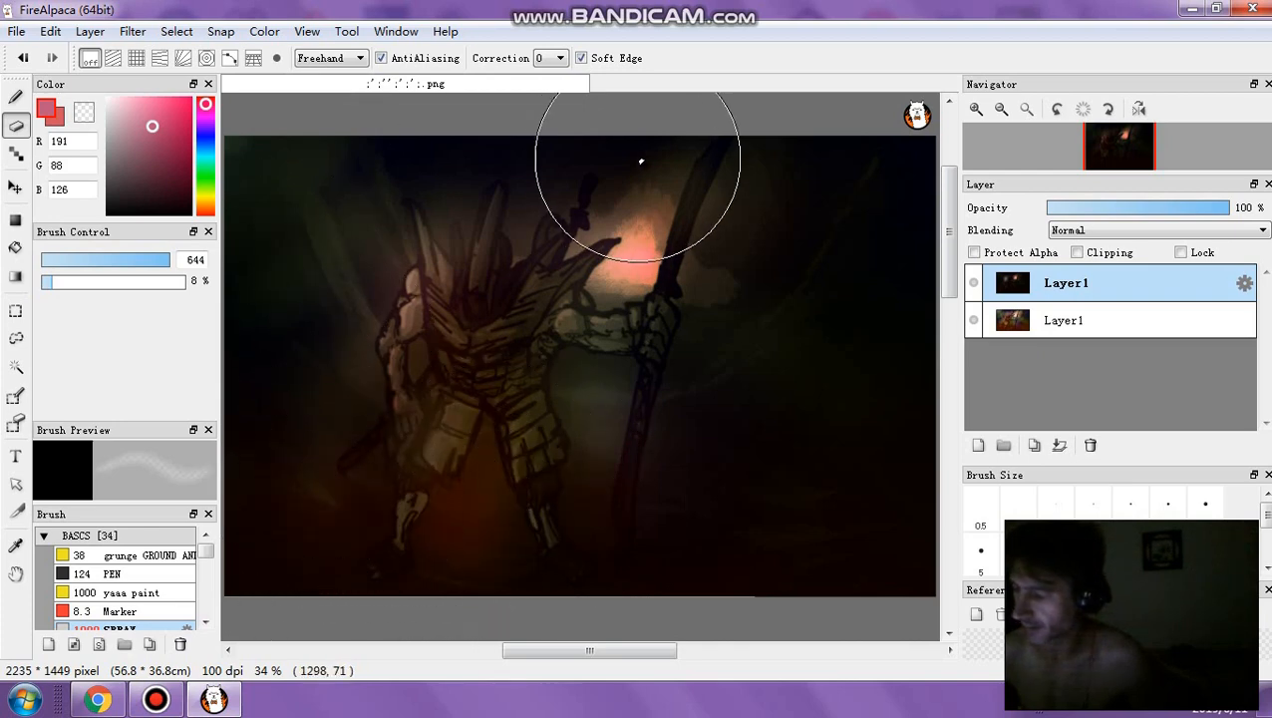
{"action": "mouse_move", "coordinate": [481, 180]}
{"action": "left_mouse_down"}
{"action": "mouse_move", "coordinate": [733, 170]}
{"action": "mouse_move", "coordinate": [733, 189]}
{"action": "mouse_move", "coordinate": [763, 171]}
{"action": "mouse_move", "coordinate": [683, 261]}
{"action": "mouse_move", "coordinate": [760, 286]}
{"action": "mouse_move", "coordinate": [791, 246]}
{"action": "mouse_move", "coordinate": [808, 187]}
{"action": "mouse_move", "coordinate": [827, 353]}
{"action": "mouse_move", "coordinate": [784, 415]}
{"action": "mouse_move", "coordinate": [821, 326]}
{"action": "mouse_move", "coordinate": [763, 418]}
{"action": "mouse_move", "coordinate": [715, 426]}
{"action": "mouse_move", "coordinate": [828, 365]}
{"action": "mouse_move", "coordinate": [879, 302]}
{"action": "mouse_move", "coordinate": [896, 203]}
{"action": "mouse_move", "coordinate": [836, 434]}
{"action": "mouse_move", "coordinate": [789, 466]}
{"action": "mouse_move", "coordinate": [680, 478]}
{"action": "mouse_move", "coordinate": [608, 434]}
{"action": "mouse_move", "coordinate": [591, 461]}
{"action": "mouse_move", "coordinate": [781, 509]}
{"action": "mouse_move", "coordinate": [835, 493]}
{"action": "mouse_move", "coordinate": [880, 500]}
{"action": "mouse_move", "coordinate": [887, 380]}
{"action": "mouse_move", "coordinate": [922, 411]}
{"action": "left_mouse_up"}
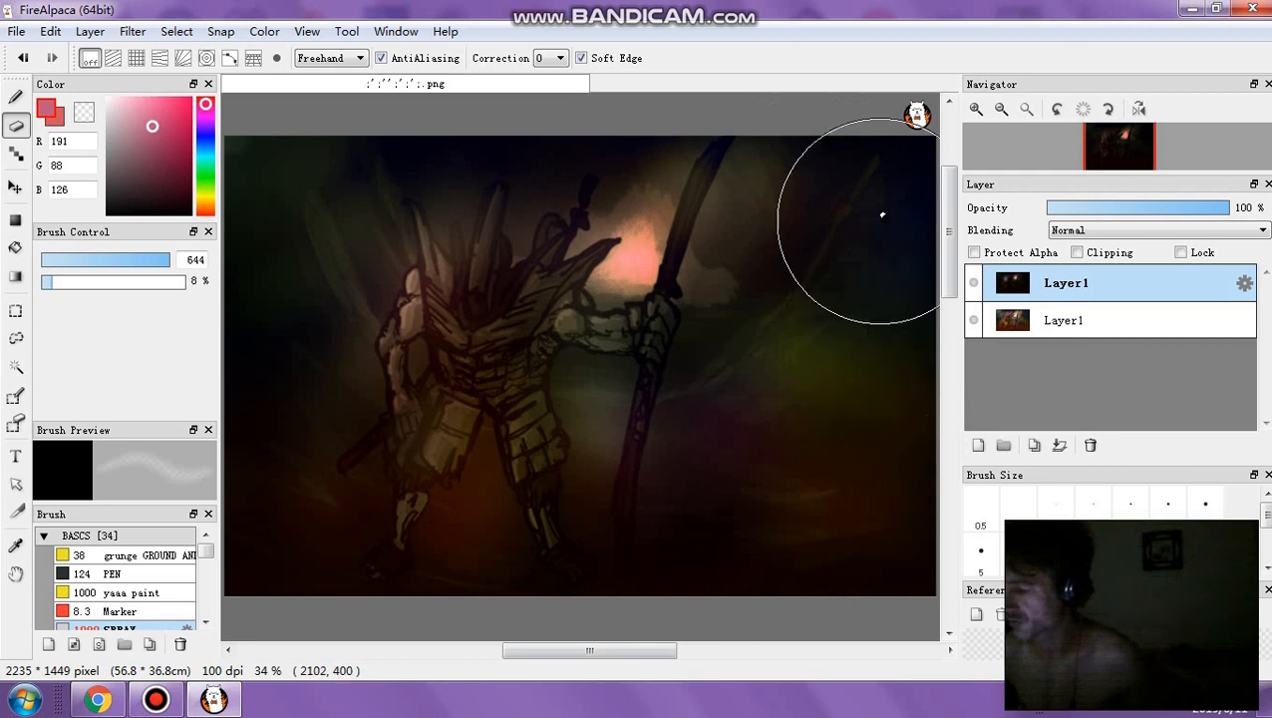
{"action": "left_click_drag", "start_coordinate": [882, 214], "coordinate": [884, 196]}
{"action": "mouse_move", "coordinate": [830, 279]}
{"action": "left_mouse_down"}
{"action": "mouse_move", "coordinate": [750, 321]}
{"action": "mouse_move", "coordinate": [459, 229]}
{"action": "mouse_move", "coordinate": [571, 154]}
{"action": "mouse_move", "coordinate": [503, 158]}
{"action": "mouse_move", "coordinate": [542, 348]}
{"action": "mouse_move", "coordinate": [565, 231]}
{"action": "mouse_move", "coordinate": [500, 453]}
{"action": "mouse_move", "coordinate": [503, 342]}
{"action": "mouse_move", "coordinate": [429, 392]}
{"action": "mouse_move", "coordinate": [374, 357]}
{"action": "mouse_move", "coordinate": [353, 455]}
{"action": "mouse_move", "coordinate": [286, 279]}
{"action": "mouse_move", "coordinate": [304, 218]}
{"action": "mouse_move", "coordinate": [666, 400]}
{"action": "mouse_move", "coordinate": [670, 478]}
{"action": "mouse_move", "coordinate": [604, 366]}
{"action": "mouse_move", "coordinate": [598, 475]}
{"action": "mouse_move", "coordinate": [540, 479]}
{"action": "mouse_move", "coordinate": [491, 412]}
{"action": "mouse_move", "coordinate": [462, 412]}
{"action": "mouse_move", "coordinate": [431, 480]}
{"action": "mouse_move", "coordinate": [328, 539]}
{"action": "mouse_move", "coordinate": [366, 600]}
{"action": "mouse_move", "coordinate": [386, 572]}
{"action": "mouse_move", "coordinate": [582, 542]}
{"action": "mouse_move", "coordinate": [623, 564]}
{"action": "mouse_move", "coordinate": [505, 522]}
{"action": "mouse_move", "coordinate": [572, 545]}
{"action": "mouse_move", "coordinate": [650, 525]}
{"action": "mouse_move", "coordinate": [646, 546]}
{"action": "mouse_move", "coordinate": [800, 557]}
{"action": "mouse_move", "coordinate": [714, 433]}
{"action": "mouse_move", "coordinate": [686, 323]}
{"action": "mouse_move", "coordinate": [721, 295]}
{"action": "mouse_move", "coordinate": [720, 508]}
{"action": "mouse_move", "coordinate": [774, 524]}
{"action": "mouse_move", "coordinate": [824, 516]}
{"action": "left_mouse_up"}
{"action": "mouse_move", "coordinate": [588, 248]}
{"action": "left_mouse_down"}
{"action": "mouse_move", "coordinate": [508, 248]}
{"action": "mouse_move", "coordinate": [544, 285]}
{"action": "mouse_move", "coordinate": [535, 341]}
{"action": "mouse_move", "coordinate": [464, 254]}
{"action": "mouse_move", "coordinate": [439, 233]}
{"action": "left_mouse_up"}
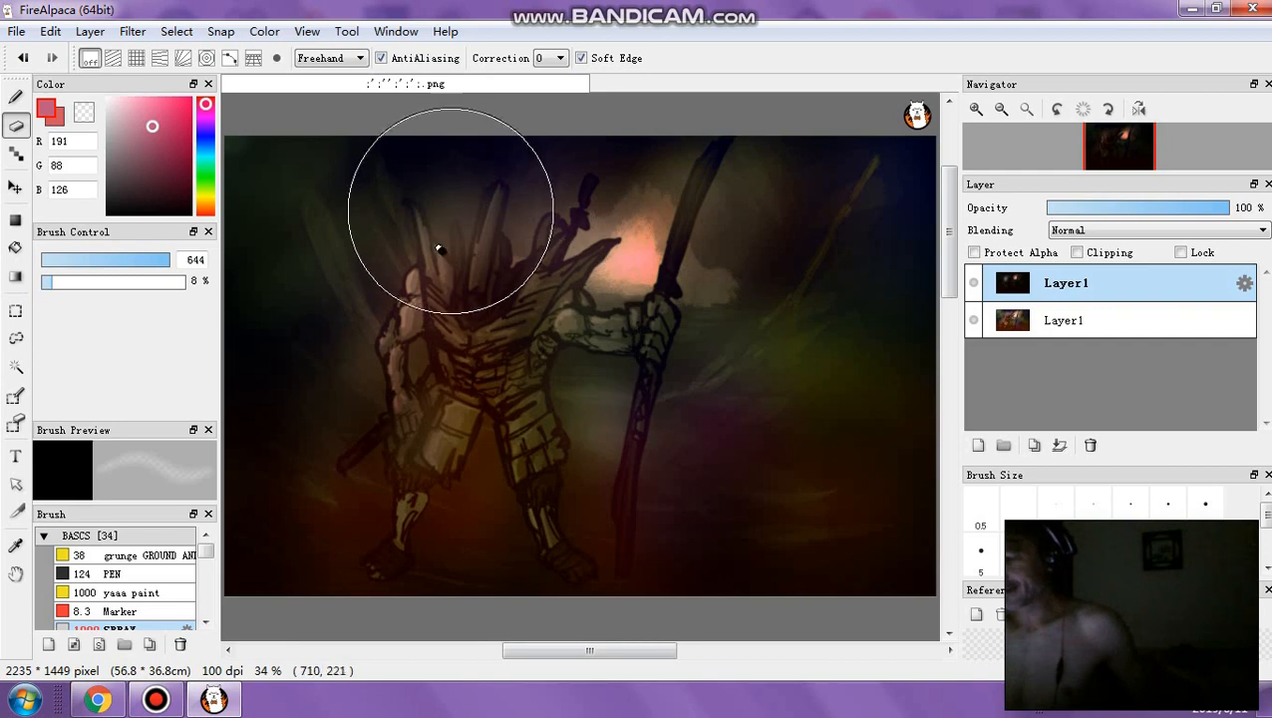
{"action": "mouse_move", "coordinate": [777, 267]}
{"action": "left_mouse_down"}
{"action": "mouse_move", "coordinate": [742, 275]}
{"action": "mouse_move", "coordinate": [729, 172]}
{"action": "mouse_move", "coordinate": [562, 221]}
{"action": "mouse_move", "coordinate": [620, 194]}
{"action": "mouse_move", "coordinate": [580, 189]}
{"action": "mouse_move", "coordinate": [582, 369]}
{"action": "mouse_move", "coordinate": [541, 421]}
{"action": "mouse_move", "coordinate": [498, 372]}
{"action": "mouse_move", "coordinate": [485, 472]}
{"action": "mouse_move", "coordinate": [521, 503]}
{"action": "mouse_move", "coordinate": [428, 448]}
{"action": "mouse_move", "coordinate": [473, 406]}
{"action": "mouse_move", "coordinate": [377, 413]}
{"action": "mouse_move", "coordinate": [385, 462]}
{"action": "mouse_move", "coordinate": [367, 457]}
{"action": "mouse_move", "coordinate": [398, 441]}
{"action": "mouse_move", "coordinate": [510, 288]}
{"action": "mouse_move", "coordinate": [534, 413]}
{"action": "mouse_move", "coordinate": [596, 524]}
{"action": "mouse_move", "coordinate": [681, 485]}
{"action": "mouse_move", "coordinate": [839, 484]}
{"action": "mouse_move", "coordinate": [866, 502]}
{"action": "mouse_move", "coordinate": [783, 480]}
{"action": "mouse_move", "coordinate": [595, 274]}
{"action": "mouse_move", "coordinate": [495, 270]}
{"action": "mouse_move", "coordinate": [472, 286]}
{"action": "mouse_move", "coordinate": [486, 338]}
{"action": "mouse_move", "coordinate": [399, 340]}
{"action": "mouse_move", "coordinate": [379, 326]}
{"action": "mouse_move", "coordinate": [350, 432]}
{"action": "left_mouse_up"}
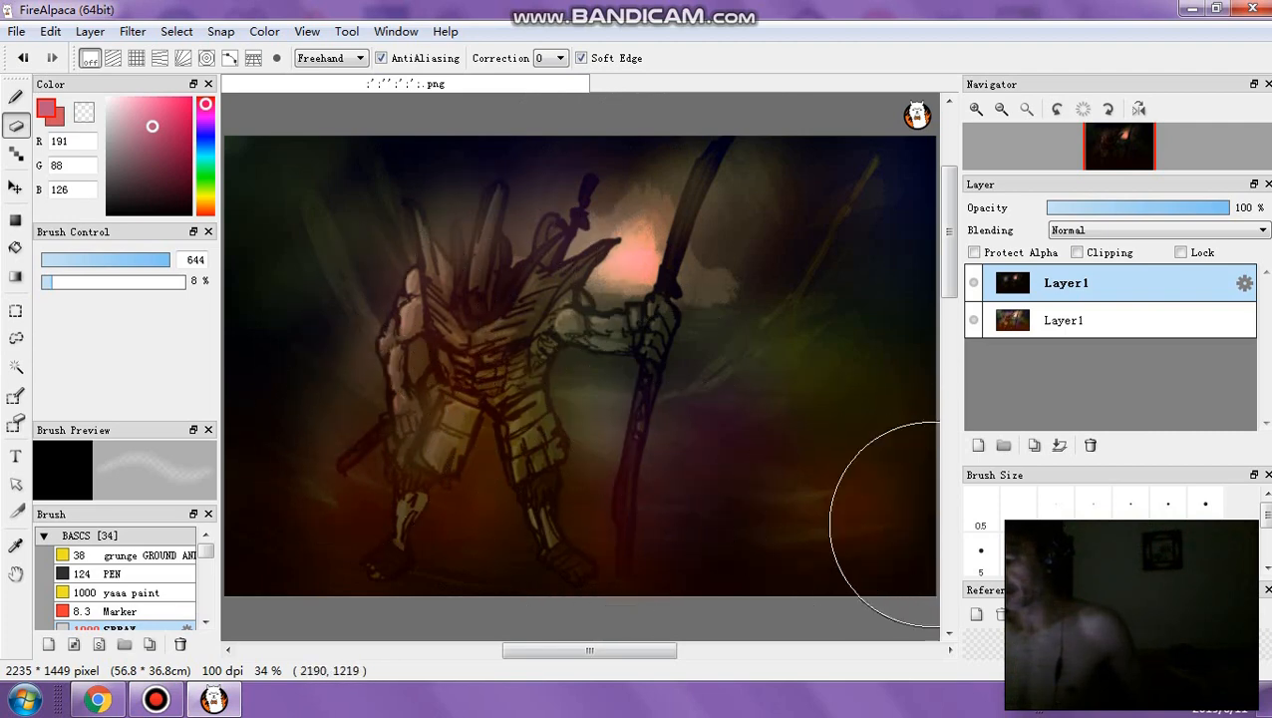
{"action": "mouse_move", "coordinate": [577, 293]}
{"action": "left_mouse_down"}
{"action": "mouse_move", "coordinate": [500, 233]}
{"action": "mouse_move", "coordinate": [490, 301]}
{"action": "mouse_move", "coordinate": [461, 284]}
{"action": "mouse_move", "coordinate": [415, 198]}
{"action": "mouse_move", "coordinate": [651, 193]}
{"action": "mouse_move", "coordinate": [643, 180]}
{"action": "mouse_move", "coordinate": [628, 189]}
{"action": "mouse_move", "coordinate": [707, 207]}
{"action": "mouse_move", "coordinate": [728, 274]}
{"action": "mouse_move", "coordinate": [638, 294]}
{"action": "left_mouse_up"}
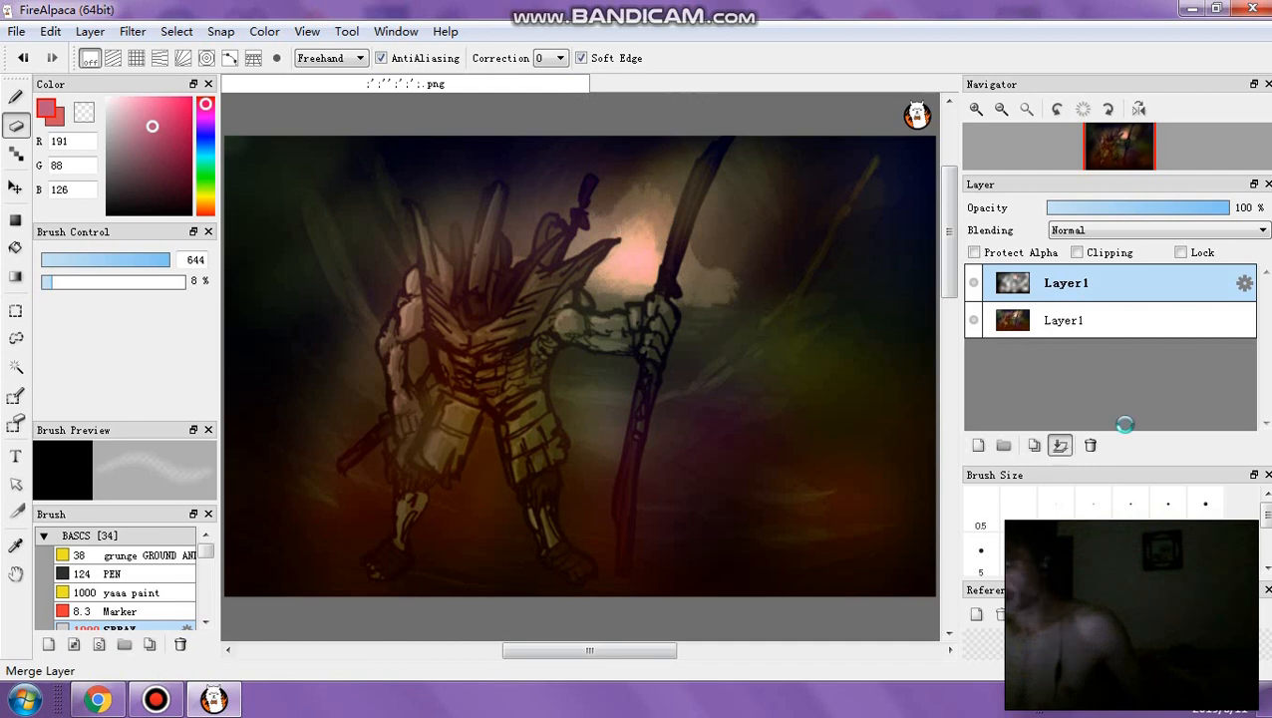
Increase the painting's contrast with Levels by raising the black input slightly and lowering the white input
{"action": "left_click", "coordinate": [132, 31]}
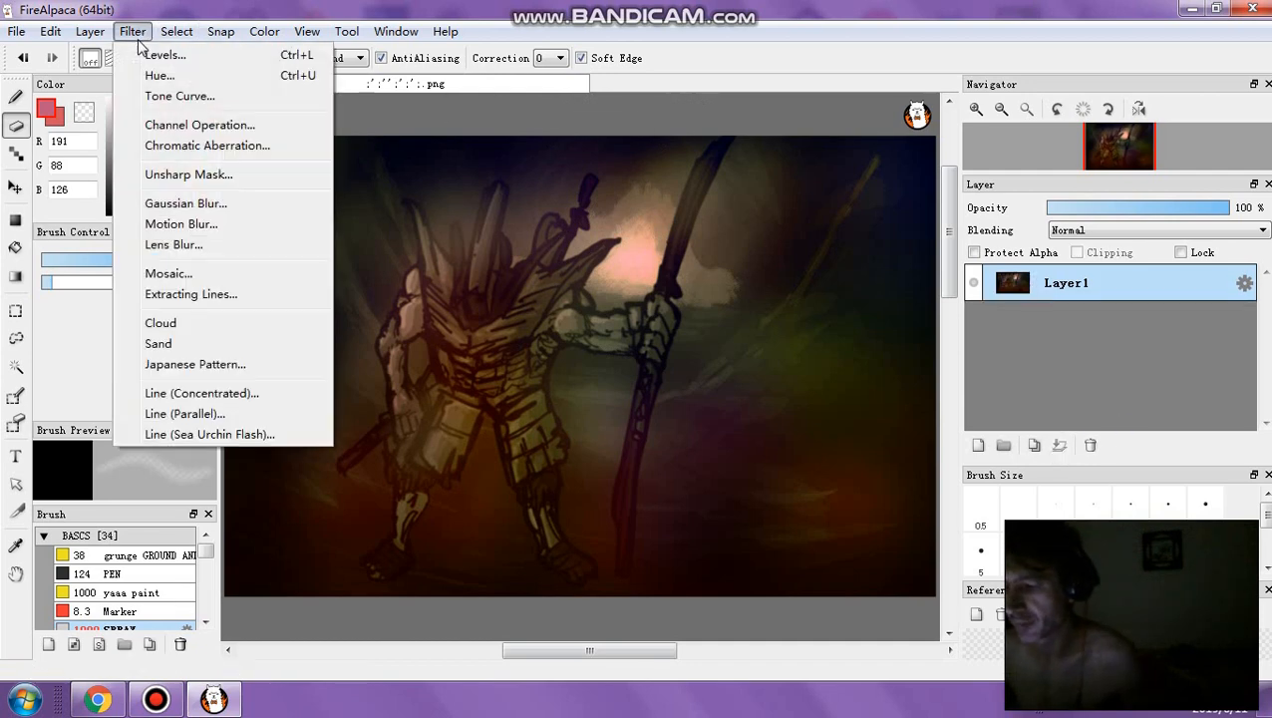
{"action": "left_click", "coordinate": [159, 51]}
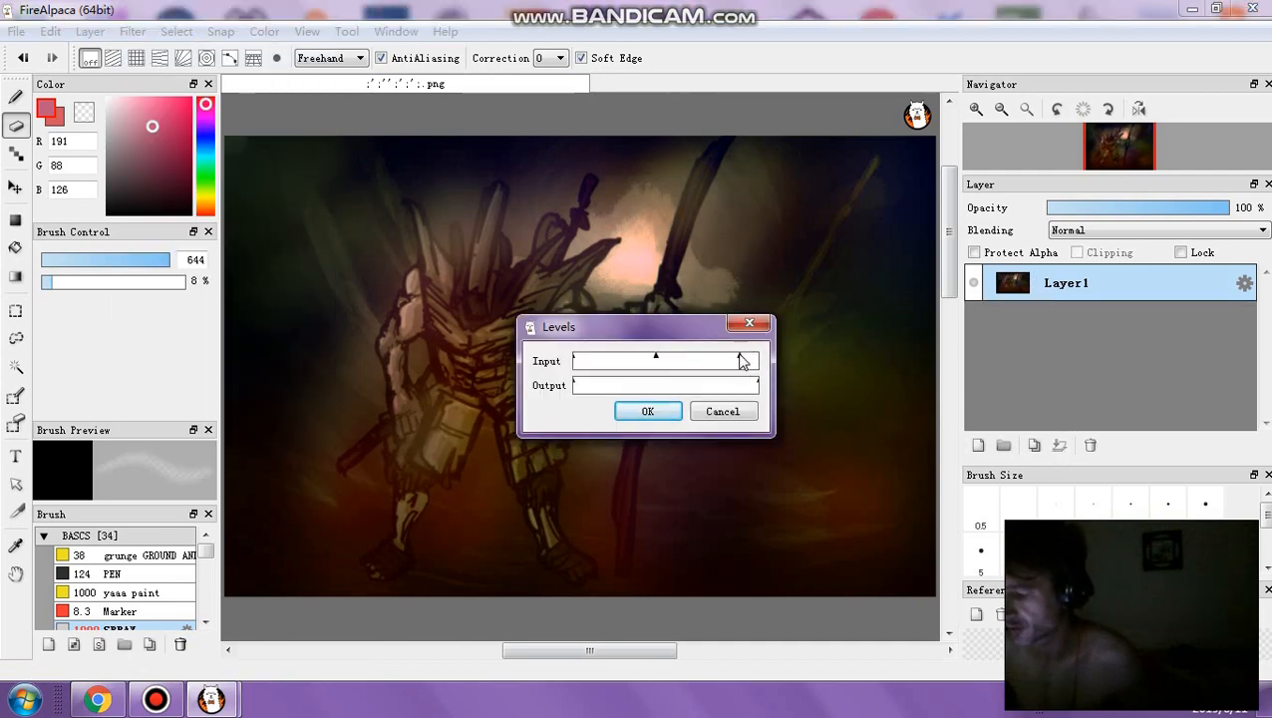
{"action": "left_click_drag", "start_coordinate": [739, 357], "coordinate": [738, 357]}
{"action": "left_click_drag", "start_coordinate": [574, 359], "coordinate": [582, 360]}
{"action": "left_click_drag", "start_coordinate": [733, 361], "coordinate": [726, 362]}
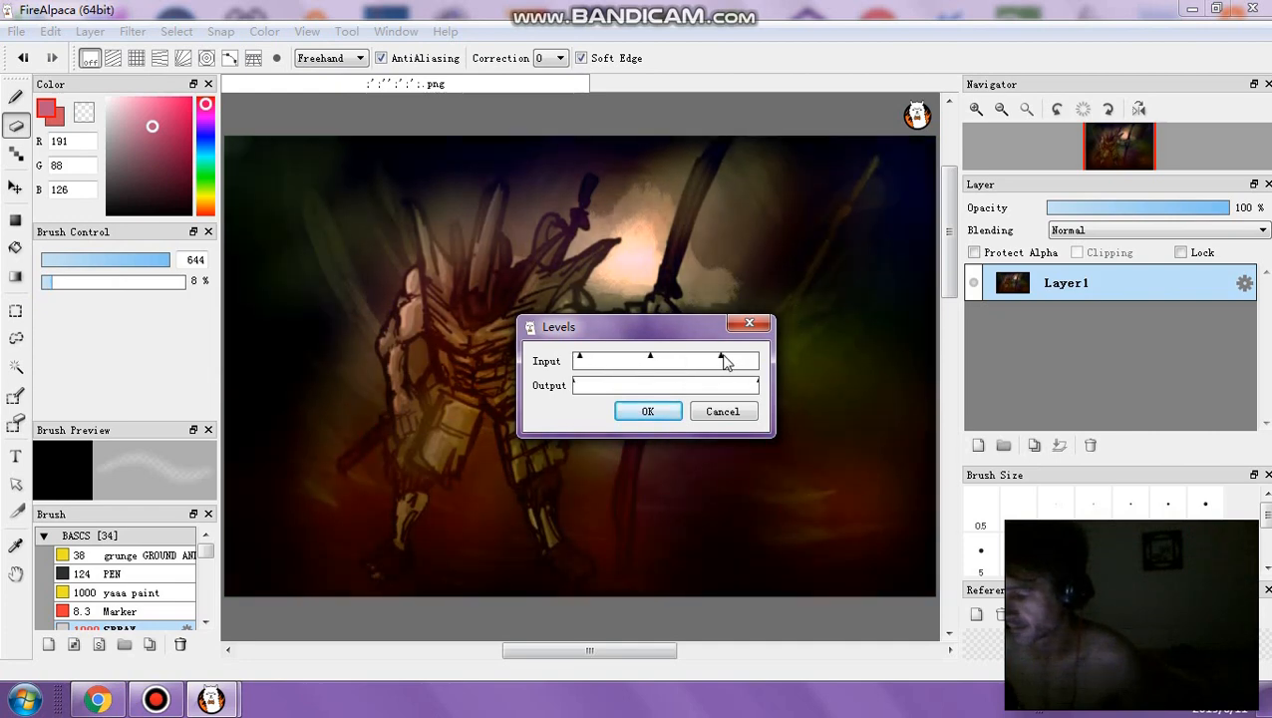
{"action": "left_click", "coordinate": [648, 410]}
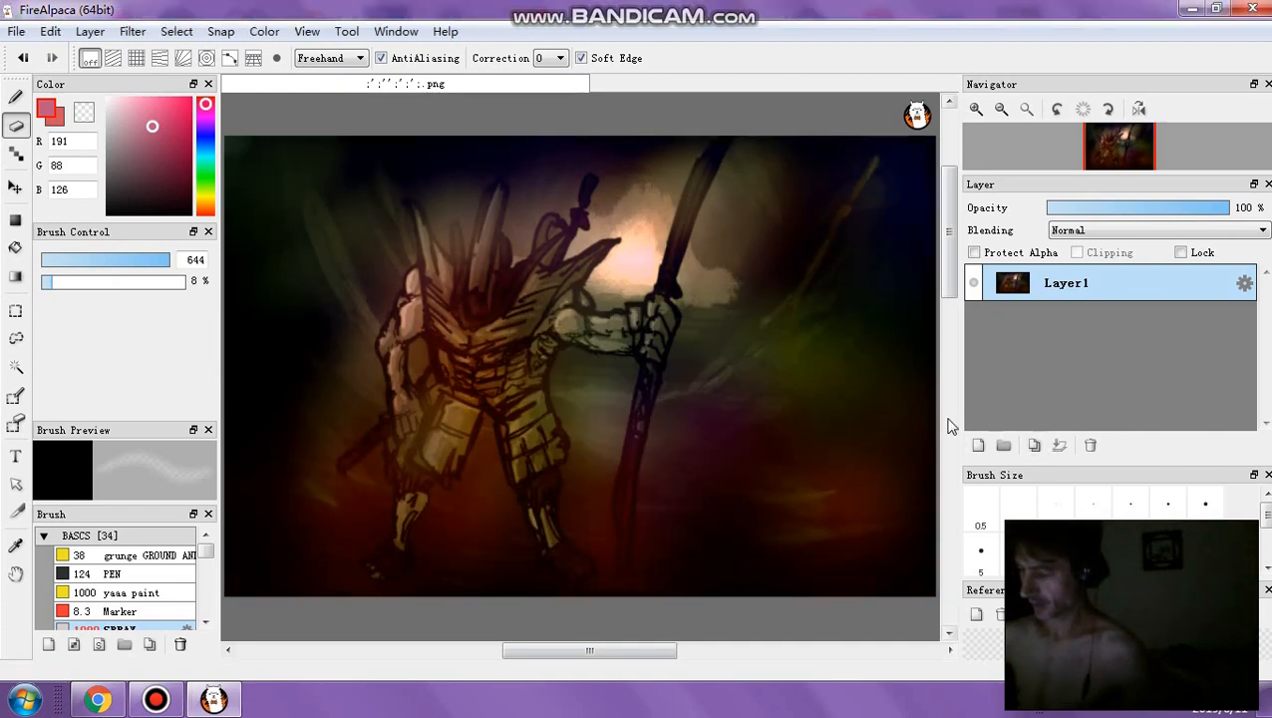
Duplicate the painting layer and darken the copy by pulling the upper middle of its RGB tone curve well below the diagonal
{"action": "left_click", "coordinate": [1037, 446]}
{"action": "left_click", "coordinate": [131, 33]}
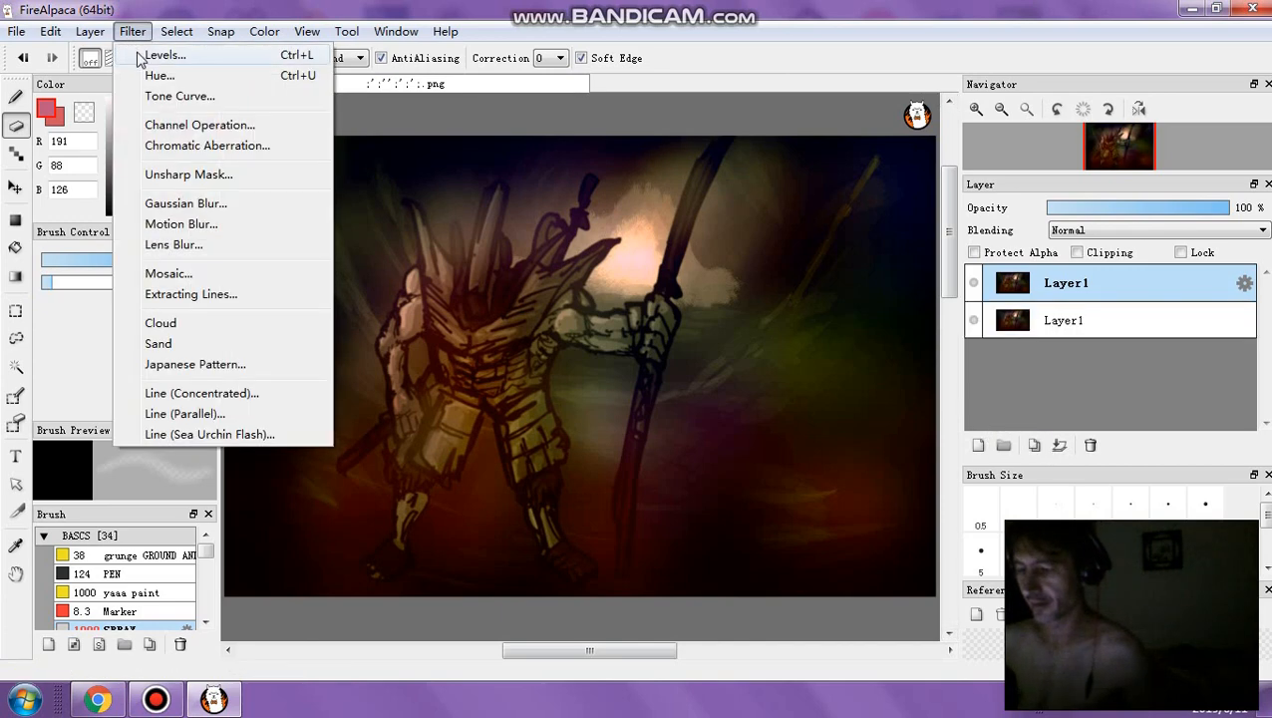
{"action": "left_click", "coordinate": [176, 97]}
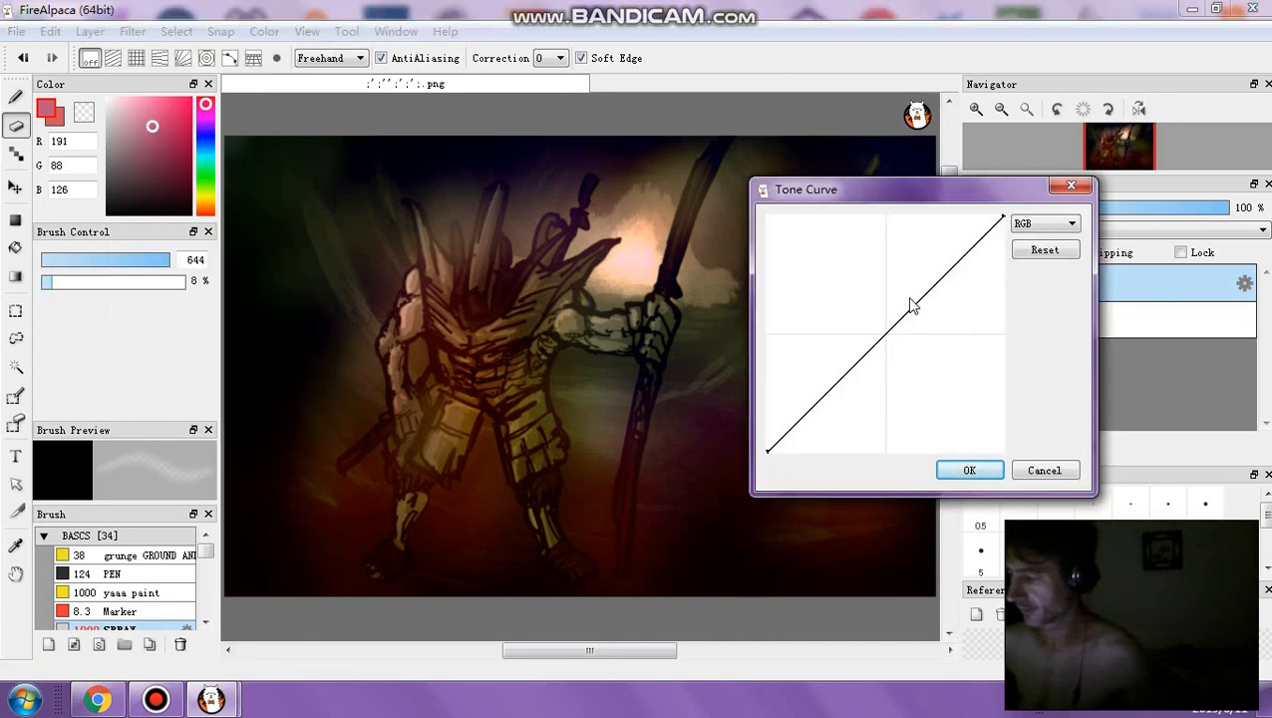
{"action": "left_click_drag", "start_coordinate": [915, 306], "coordinate": [938, 344]}
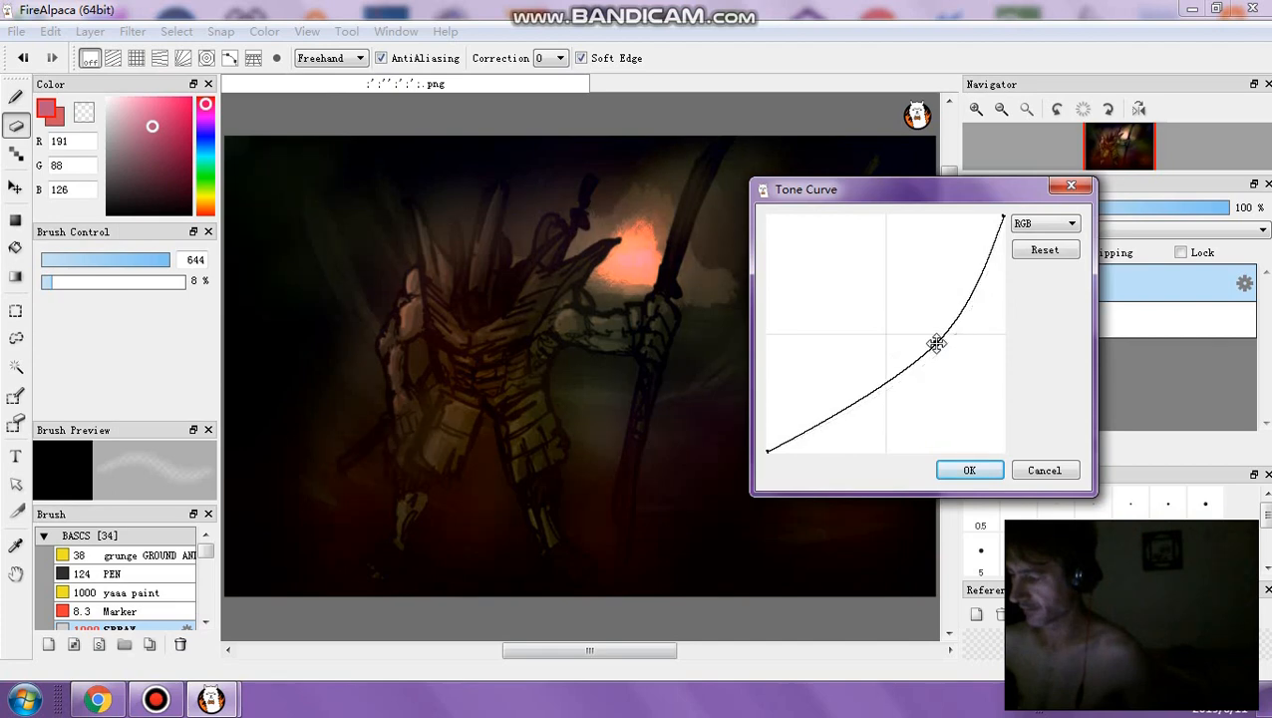
{"action": "left_click", "coordinate": [969, 470]}
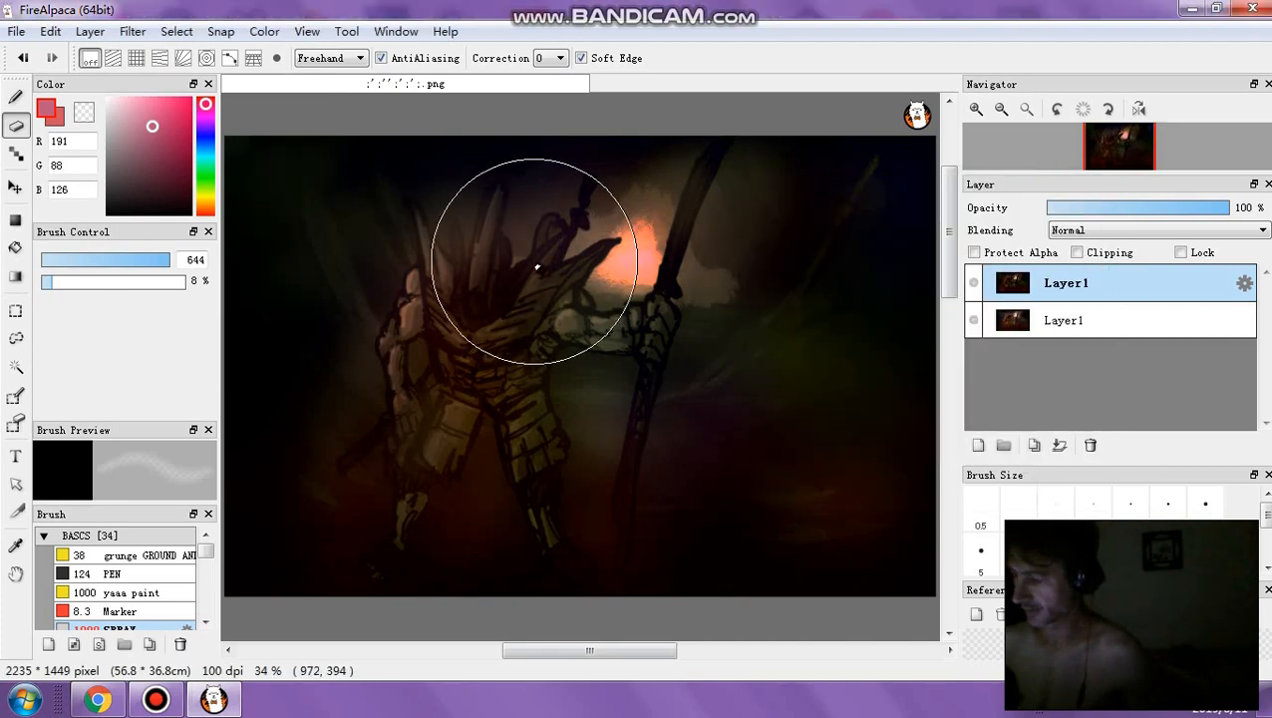
Erase the dark copy softly over the warrior, glow and background with a 644 px eraser at 8% opacity, and merge it down
{"action": "mouse_move", "coordinate": [495, 403]}
{"action": "left_mouse_down"}
{"action": "mouse_move", "coordinate": [321, 510]}
{"action": "mouse_move", "coordinate": [433, 463]}
{"action": "mouse_move", "coordinate": [482, 414]}
{"action": "mouse_move", "coordinate": [518, 483]}
{"action": "mouse_move", "coordinate": [579, 508]}
{"action": "mouse_move", "coordinate": [512, 423]}
{"action": "mouse_move", "coordinate": [560, 512]}
{"action": "mouse_move", "coordinate": [550, 431]}
{"action": "mouse_move", "coordinate": [399, 205]}
{"action": "mouse_move", "coordinate": [561, 324]}
{"action": "mouse_move", "coordinate": [600, 306]}
{"action": "mouse_move", "coordinate": [643, 225]}
{"action": "mouse_move", "coordinate": [688, 179]}
{"action": "mouse_move", "coordinate": [707, 217]}
{"action": "mouse_move", "coordinate": [761, 261]}
{"action": "left_mouse_up"}
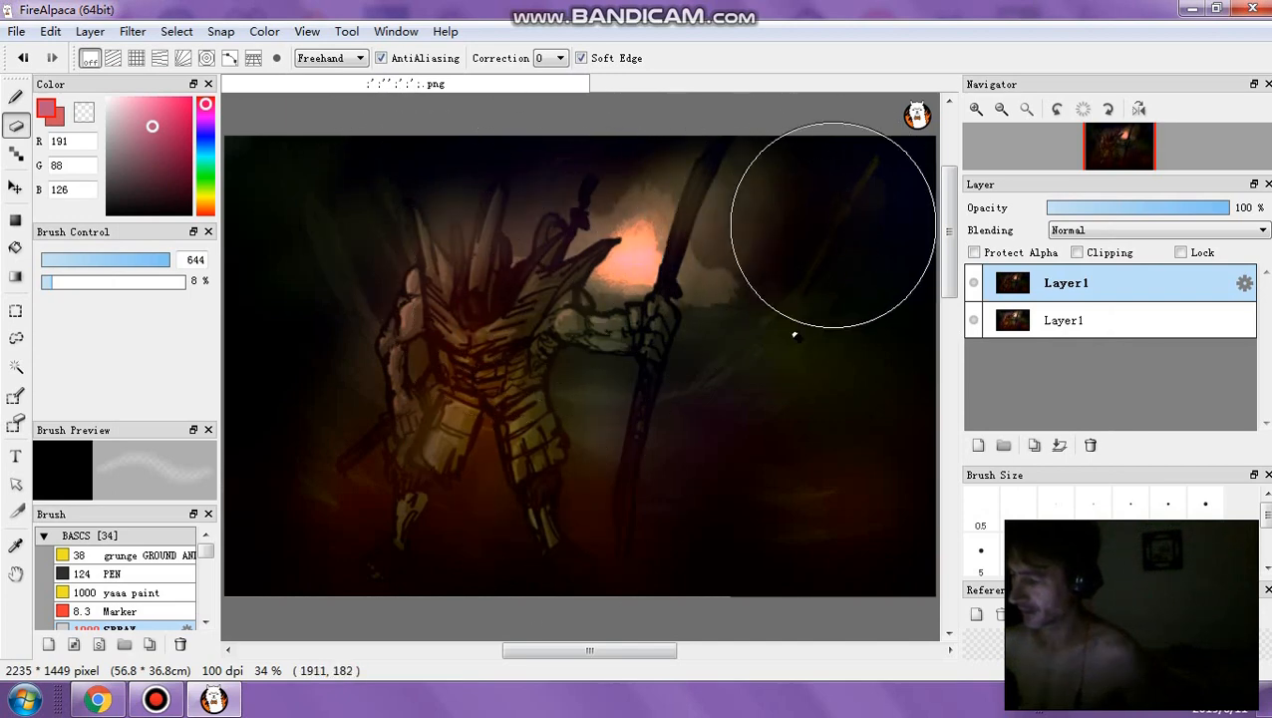
{"action": "mouse_move", "coordinate": [797, 342]}
{"action": "left_mouse_down"}
{"action": "mouse_move", "coordinate": [722, 400]}
{"action": "mouse_move", "coordinate": [849, 317]}
{"action": "mouse_move", "coordinate": [761, 429]}
{"action": "mouse_move", "coordinate": [763, 419]}
{"action": "mouse_move", "coordinate": [691, 465]}
{"action": "mouse_move", "coordinate": [856, 502]}
{"action": "mouse_move", "coordinate": [636, 473]}
{"action": "mouse_move", "coordinate": [846, 414]}
{"action": "mouse_move", "coordinate": [844, 308]}
{"action": "mouse_move", "coordinate": [752, 398]}
{"action": "mouse_move", "coordinate": [823, 266]}
{"action": "mouse_move", "coordinate": [697, 455]}
{"action": "mouse_move", "coordinate": [604, 475]}
{"action": "left_mouse_up"}
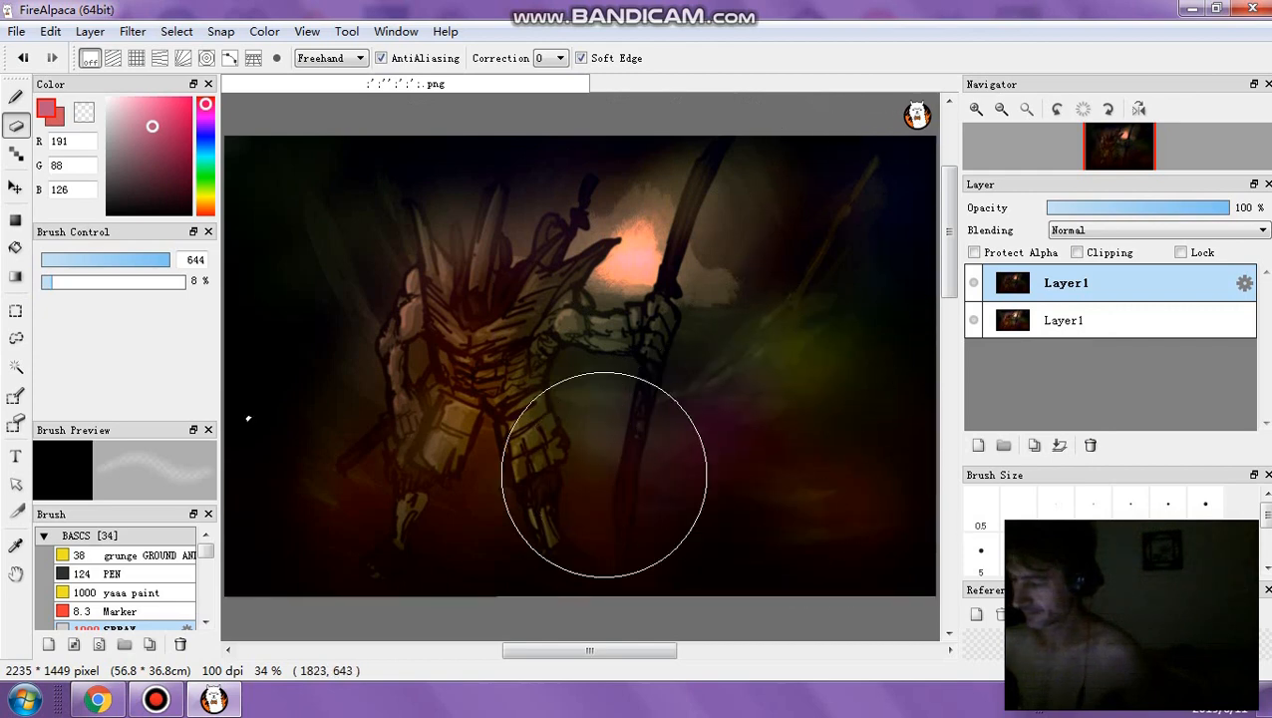
{"action": "mouse_move", "coordinate": [341, 318]}
{"action": "left_mouse_down"}
{"action": "mouse_move", "coordinate": [307, 165]}
{"action": "mouse_move", "coordinate": [390, 122]}
{"action": "mouse_move", "coordinate": [452, 112]}
{"action": "mouse_move", "coordinate": [363, 443]}
{"action": "mouse_move", "coordinate": [255, 526]}
{"action": "mouse_move", "coordinate": [468, 525]}
{"action": "mouse_move", "coordinate": [471, 576]}
{"action": "left_mouse_up"}
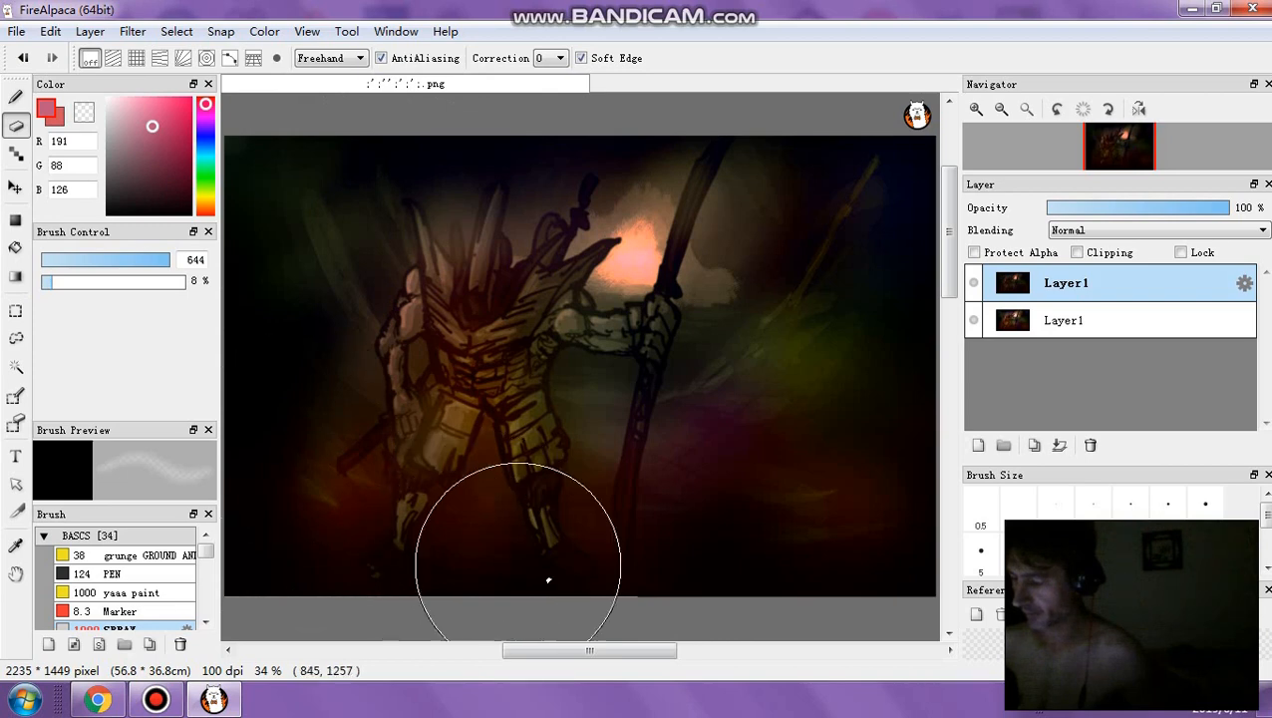
{"action": "mouse_move", "coordinate": [547, 579]}
{"action": "left_mouse_down"}
{"action": "mouse_move", "coordinate": [663, 578]}
{"action": "mouse_move", "coordinate": [752, 514]}
{"action": "mouse_move", "coordinate": [590, 247]}
{"action": "mouse_move", "coordinate": [610, 194]}
{"action": "left_mouse_up"}
{"action": "mouse_move", "coordinate": [785, 223]}
{"action": "left_mouse_down"}
{"action": "mouse_move", "coordinate": [860, 445]}
{"action": "mouse_move", "coordinate": [418, 164]}
{"action": "mouse_move", "coordinate": [321, 292]}
{"action": "mouse_move", "coordinate": [685, 229]}
{"action": "left_mouse_up"}
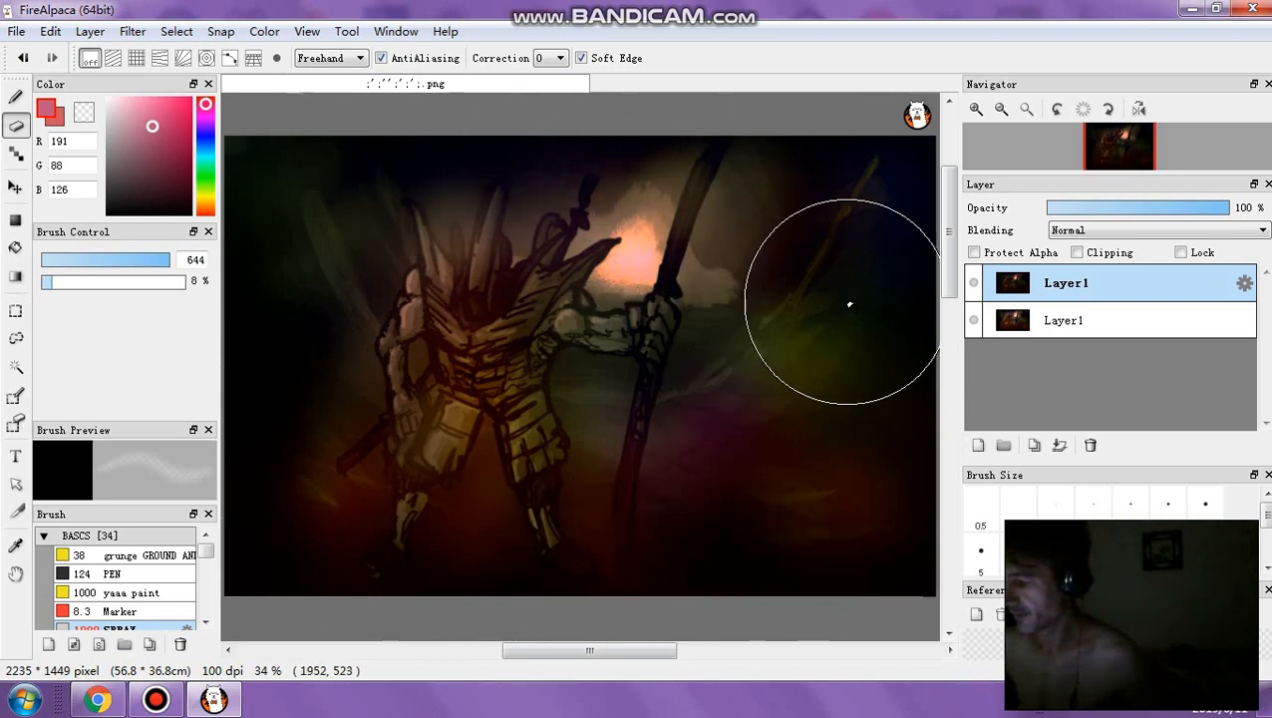
{"action": "left_click", "coordinate": [1060, 445]}
Add a new layer above the painting, sample the pale orange of the glowing light, and set the layer's blending to Hard Light
{"action": "left_click", "coordinate": [979, 445]}
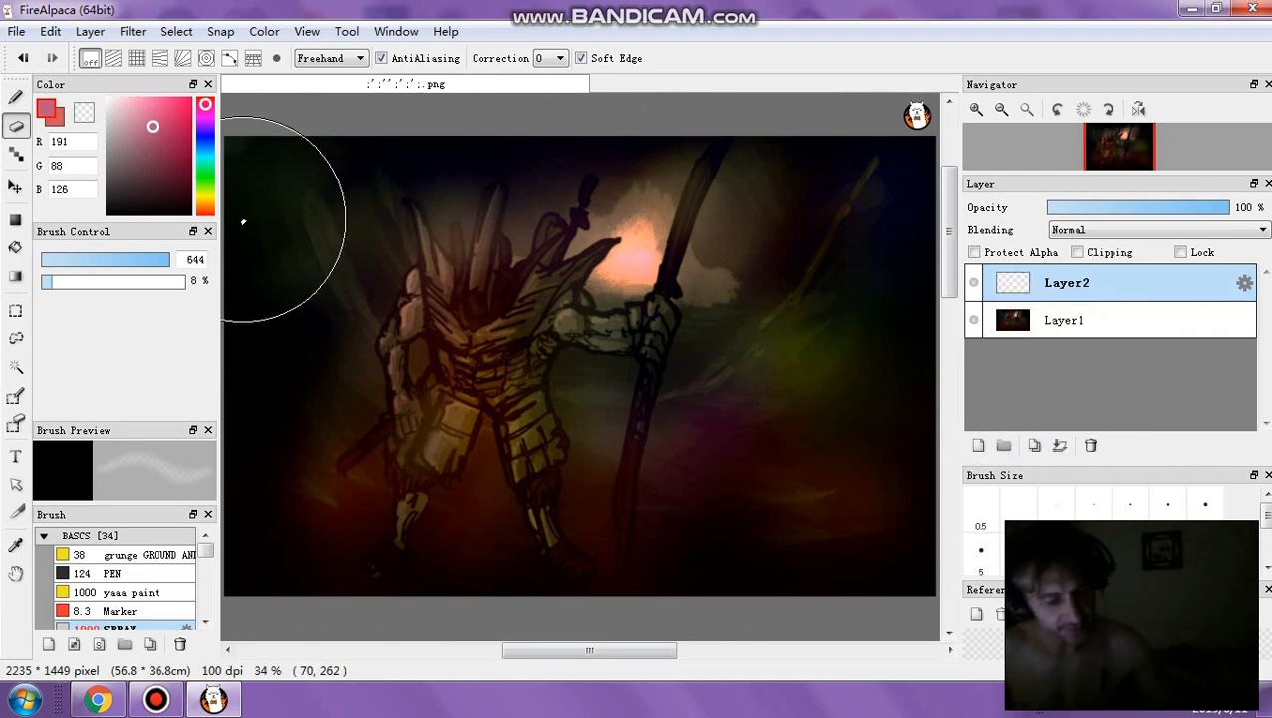
{"action": "left_click", "coordinate": [648, 235], "text": "alt"}
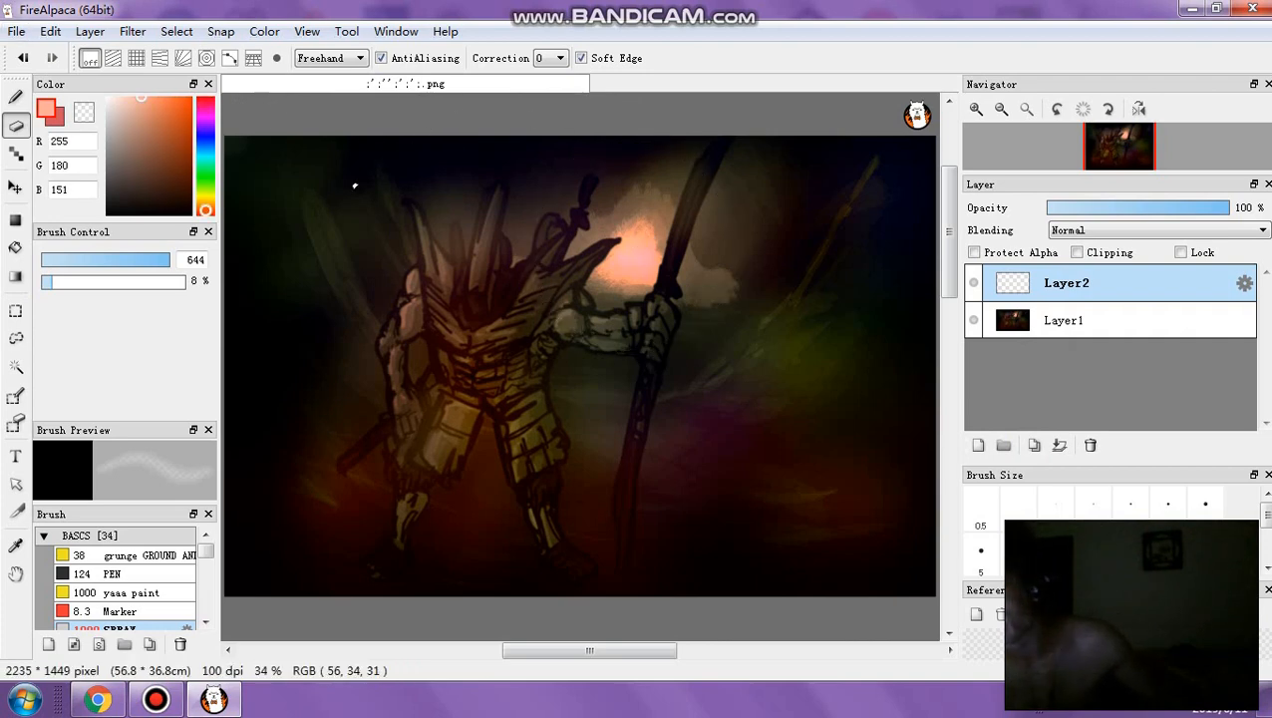
{"action": "left_click", "coordinate": [1120, 231]}
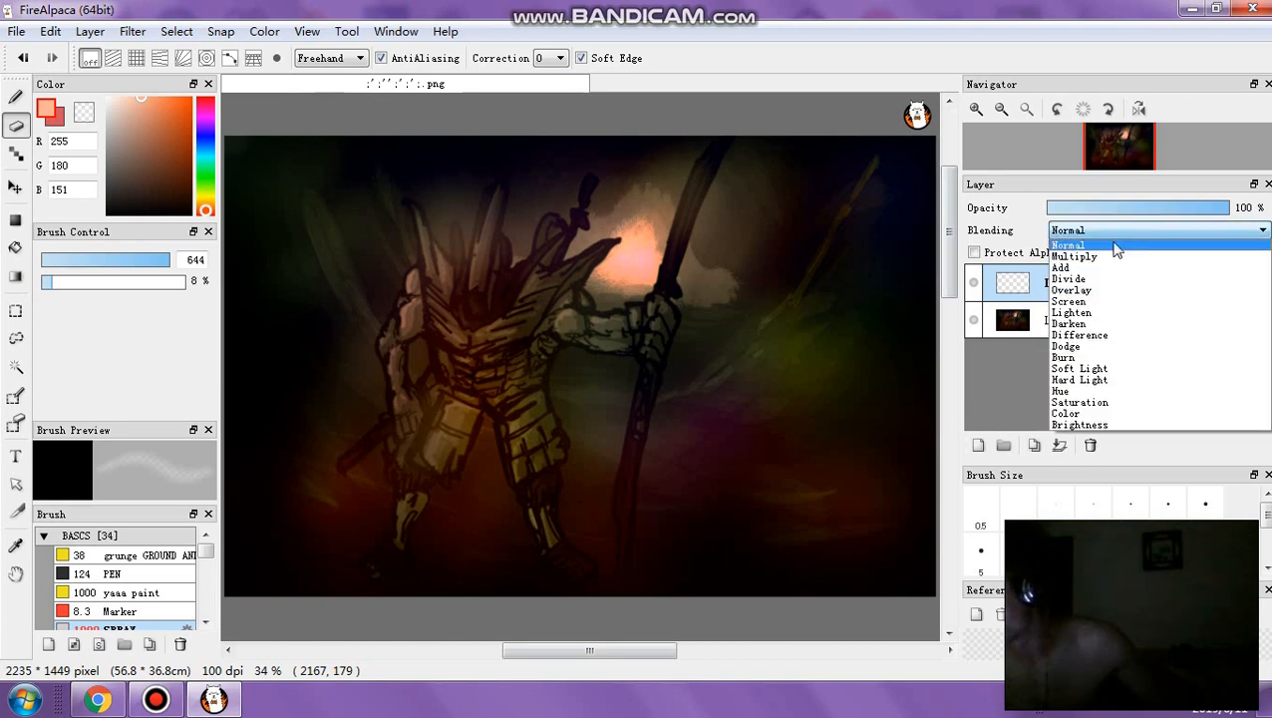
{"action": "left_click", "coordinate": [1108, 380]}
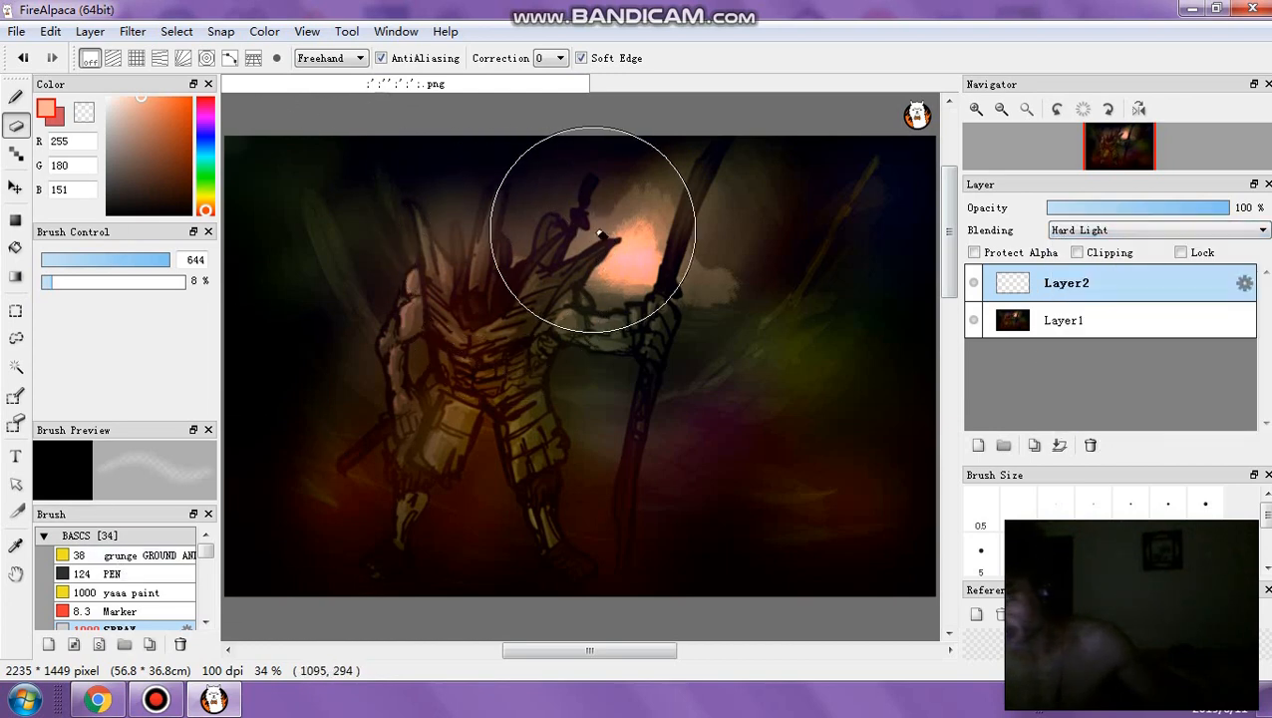
Spray the pale orange glow around the light, headgear and outstretched arm at 17% opacity, reducing the brush from 1000 to 363 px
{"action": "left_click", "coordinate": [16, 98]}
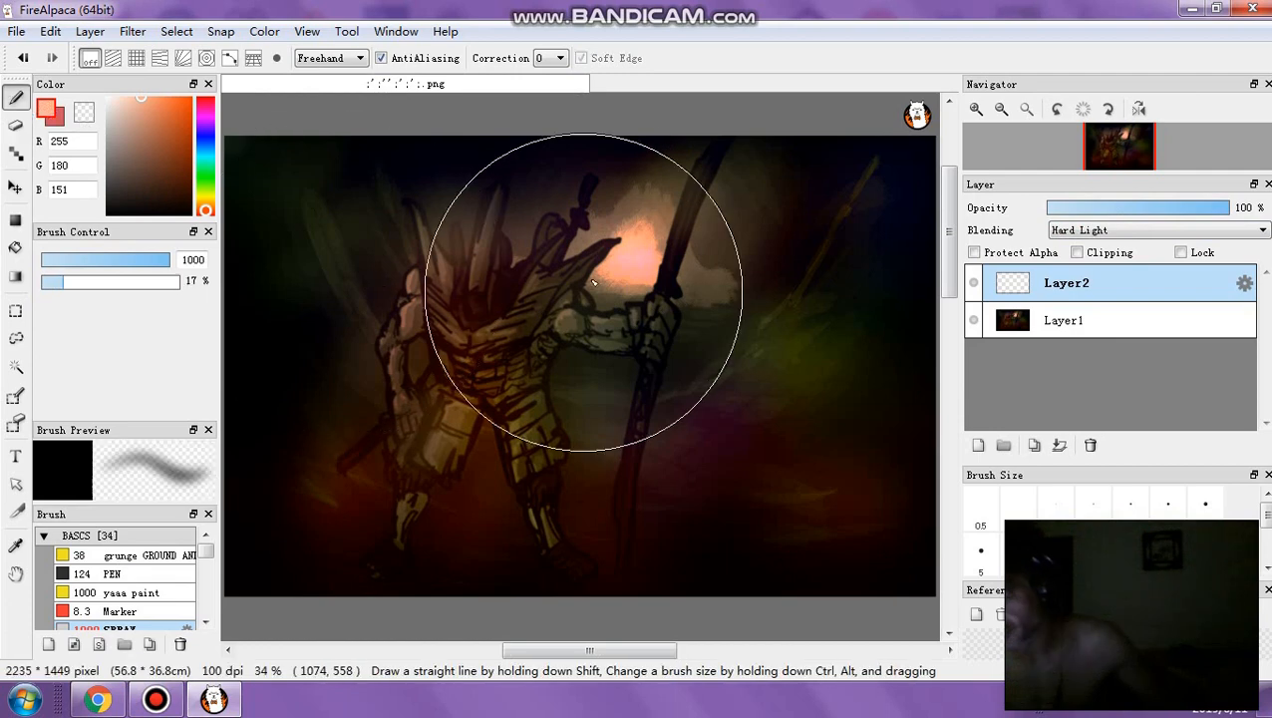
{"action": "mouse_move", "coordinate": [569, 253]}
{"action": "left_mouse_down"}
{"action": "mouse_move", "coordinate": [610, 240]}
{"action": "mouse_move", "coordinate": [602, 174]}
{"action": "mouse_move", "coordinate": [588, 185]}
{"action": "left_mouse_up"}
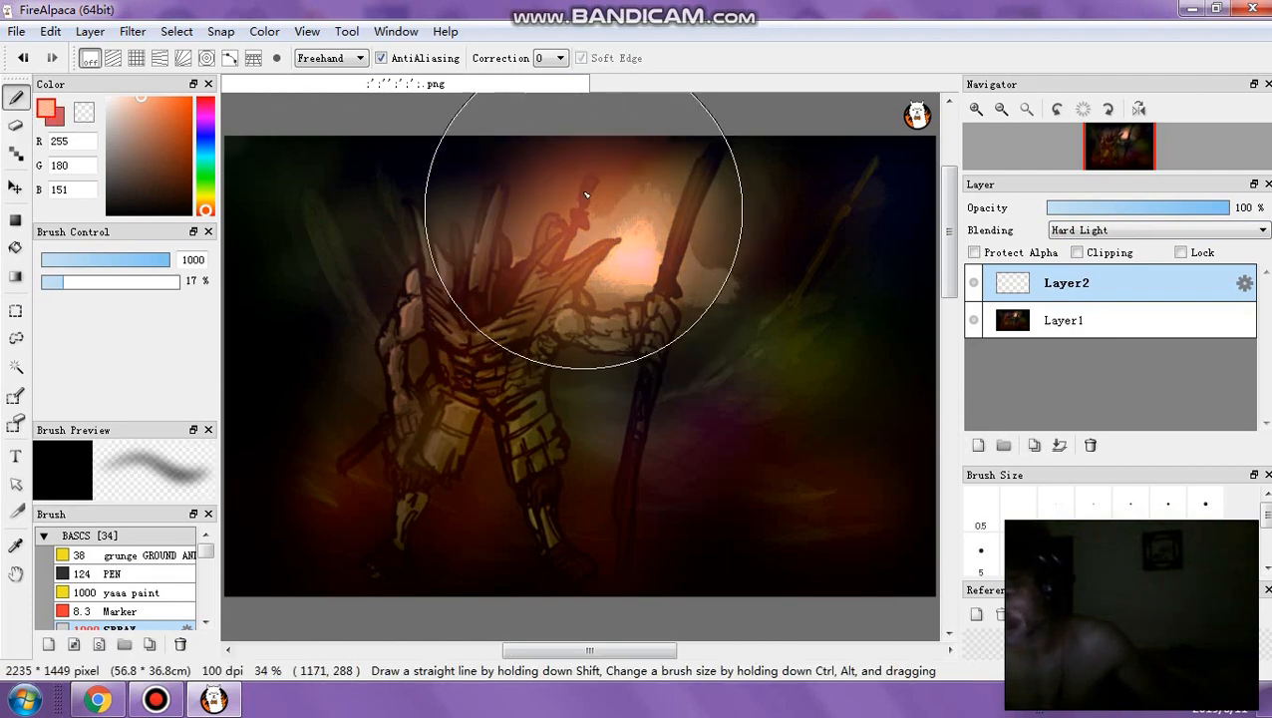
{"action": "left_click_drag", "start_coordinate": [157, 261], "coordinate": [267, 266]}
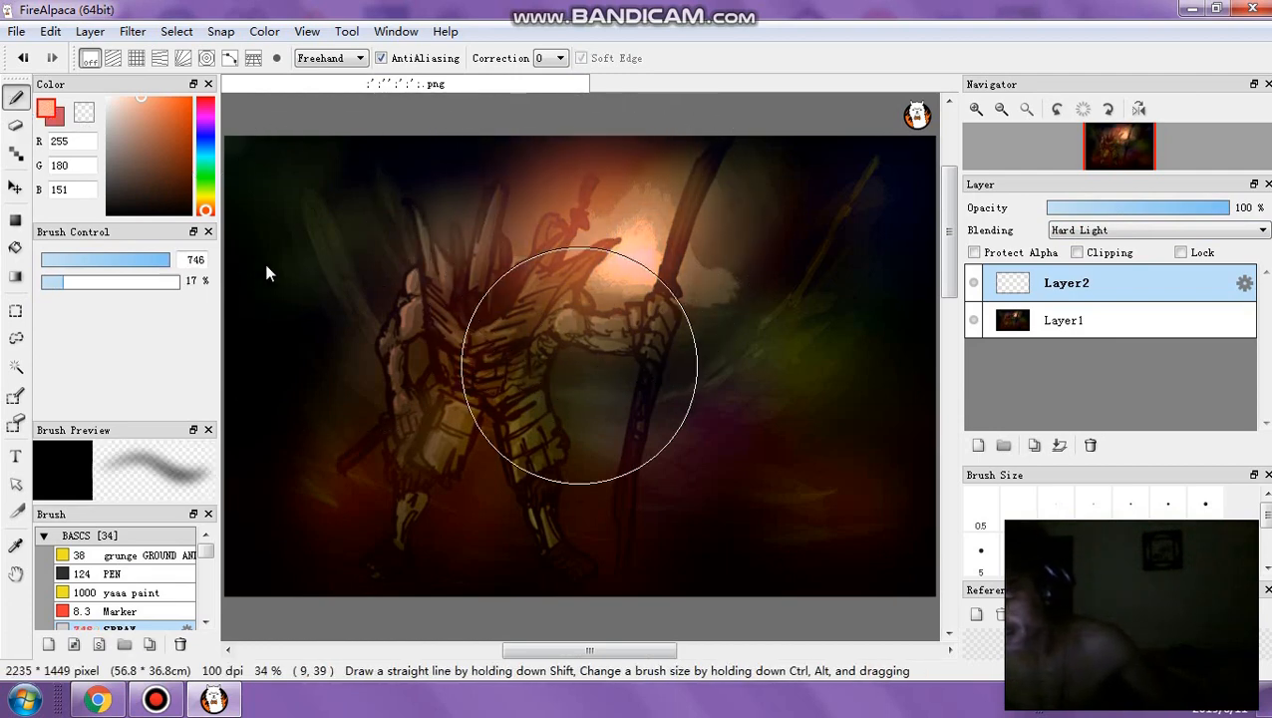
{"action": "left_click_drag", "start_coordinate": [576, 365], "coordinate": [598, 365]}
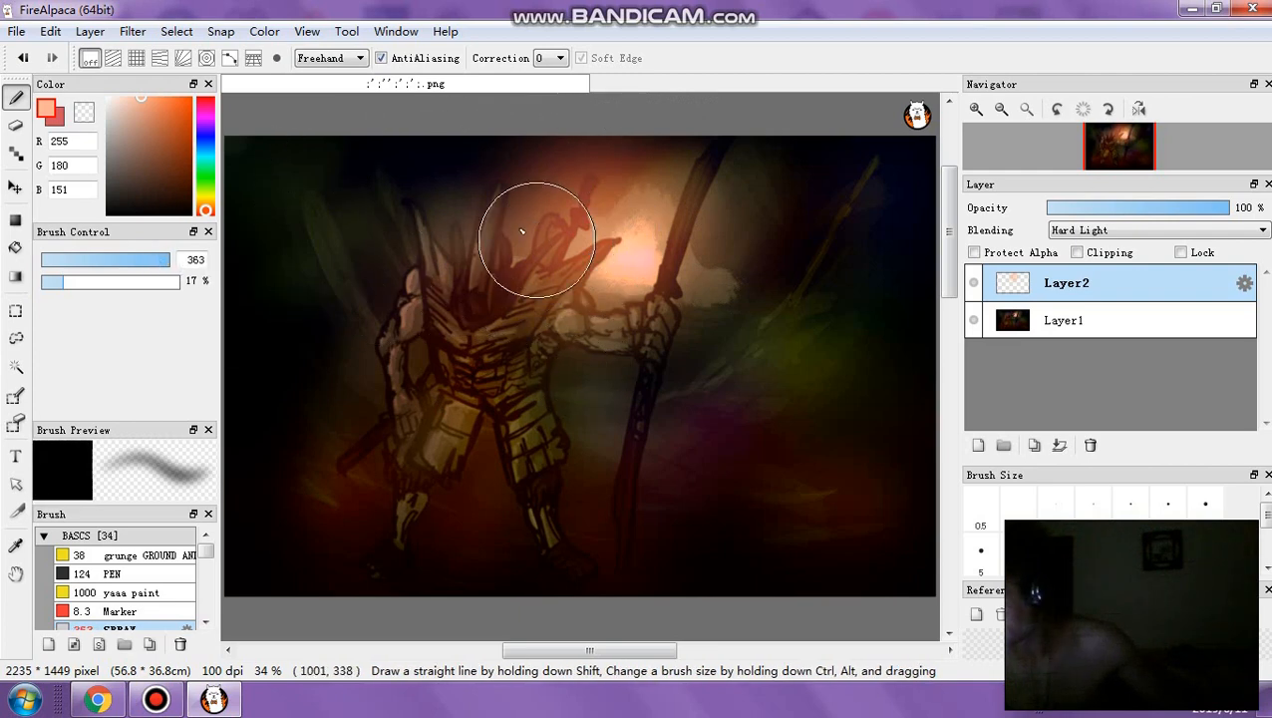
{"action": "mouse_move", "coordinate": [573, 230]}
{"action": "left_mouse_down"}
{"action": "mouse_move", "coordinate": [530, 209]}
{"action": "mouse_move", "coordinate": [556, 335]}
{"action": "mouse_move", "coordinate": [607, 293]}
{"action": "mouse_move", "coordinate": [610, 305]}
{"action": "mouse_move", "coordinate": [642, 290]}
{"action": "mouse_move", "coordinate": [590, 369]}
{"action": "left_mouse_up"}
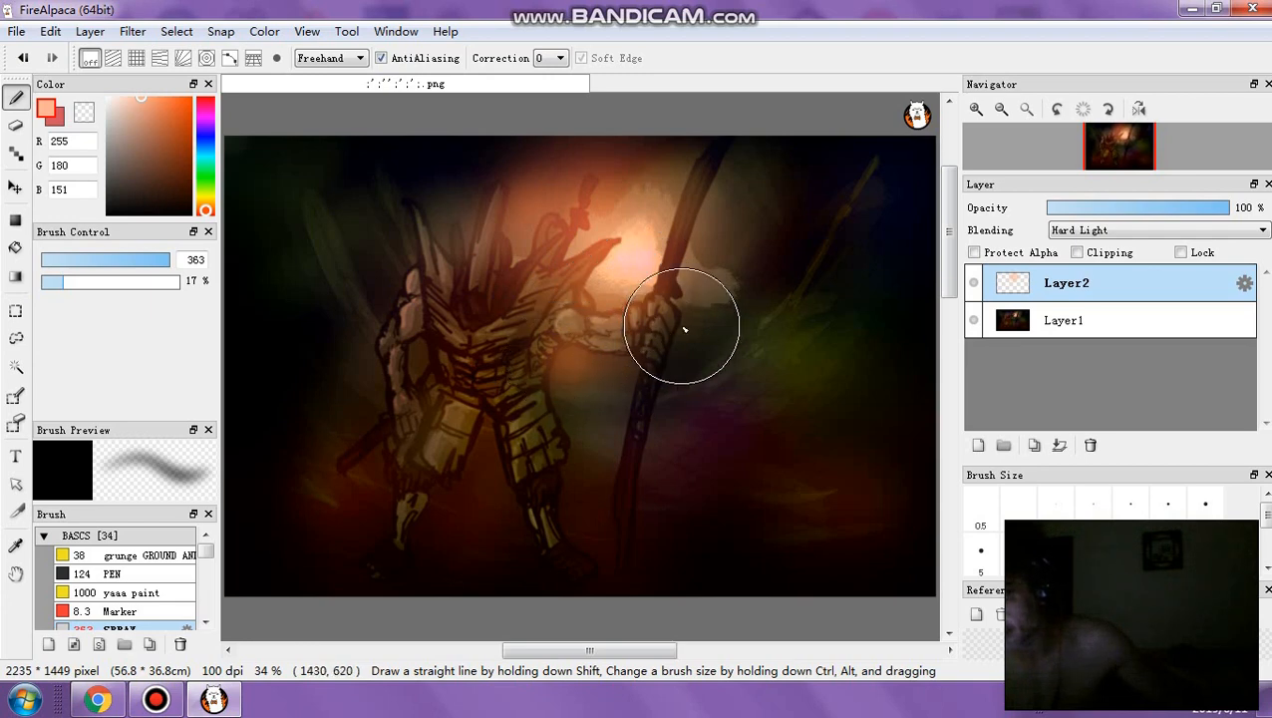
{"action": "left_click_drag", "start_coordinate": [683, 329], "coordinate": [721, 312]}
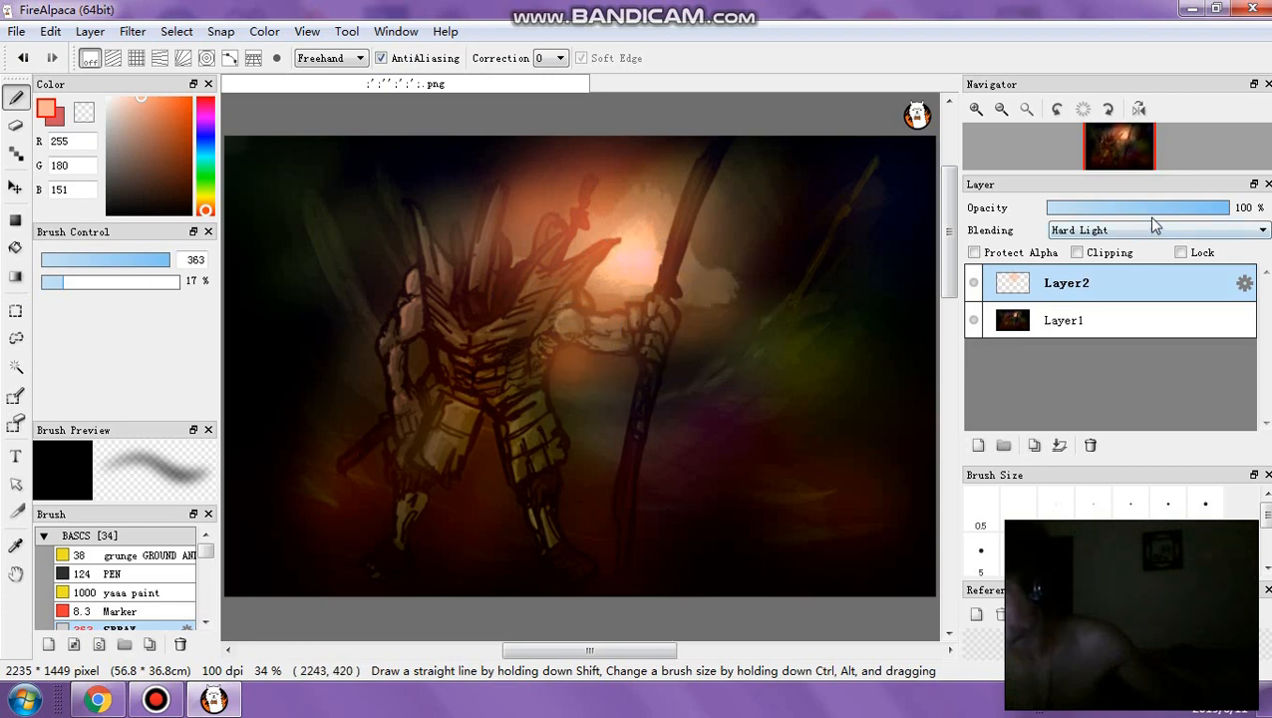
Lower the glow layer's opacity to 81% and softly blend its light over the warrior's arms, legs and surroundings, reducing brush opacity to 4%
{"action": "left_click", "coordinate": [1195, 210]}
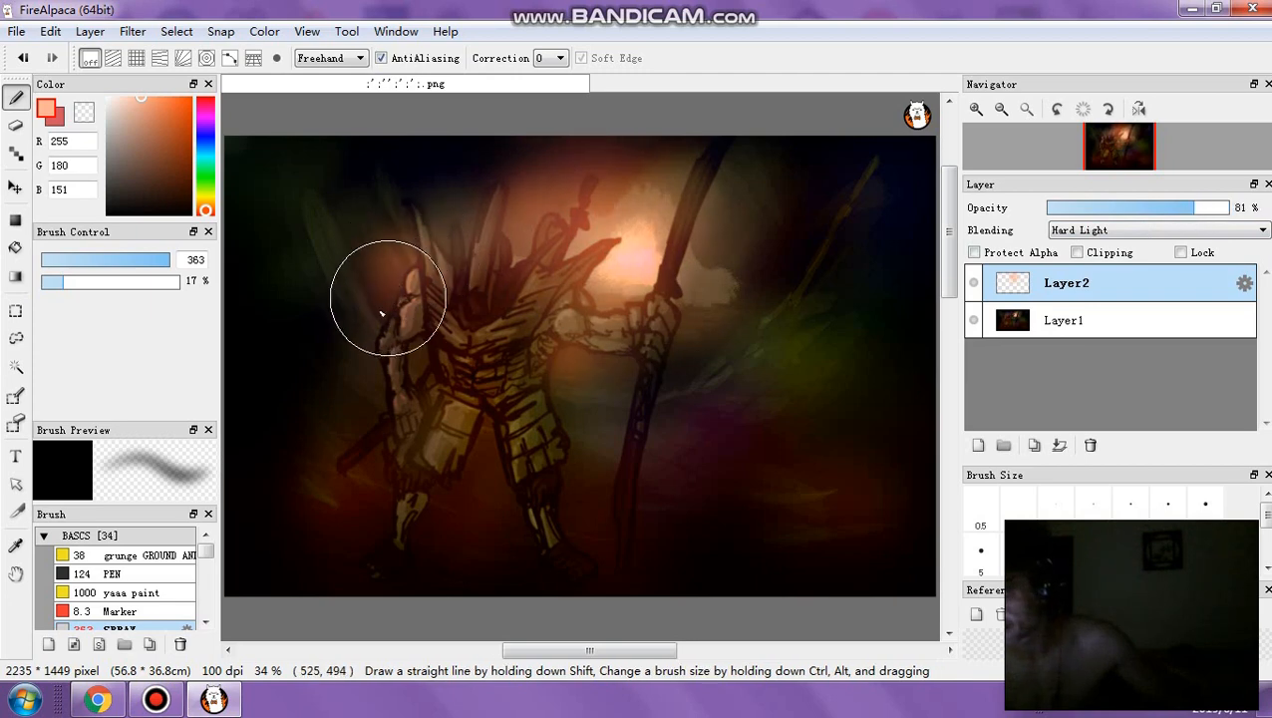
{"action": "mouse_move", "coordinate": [369, 374]}
{"action": "left_mouse_down"}
{"action": "mouse_move", "coordinate": [406, 383]}
{"action": "mouse_move", "coordinate": [369, 506]}
{"action": "mouse_move", "coordinate": [503, 442]}
{"action": "mouse_move", "coordinate": [516, 465]}
{"action": "mouse_move", "coordinate": [493, 521]}
{"action": "left_mouse_up"}
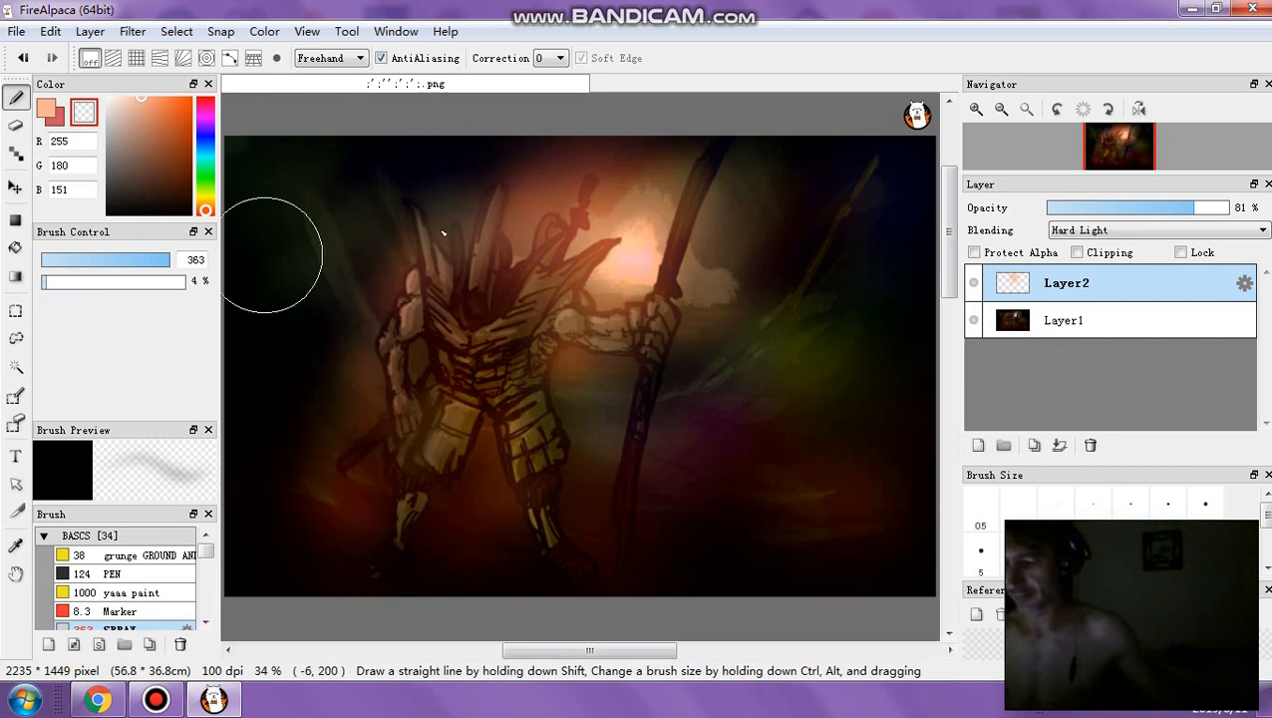
{"action": "mouse_move", "coordinate": [553, 198]}
{"action": "left_mouse_down"}
{"action": "mouse_move", "coordinate": [531, 213]}
{"action": "mouse_move", "coordinate": [688, 277]}
{"action": "left_mouse_up"}
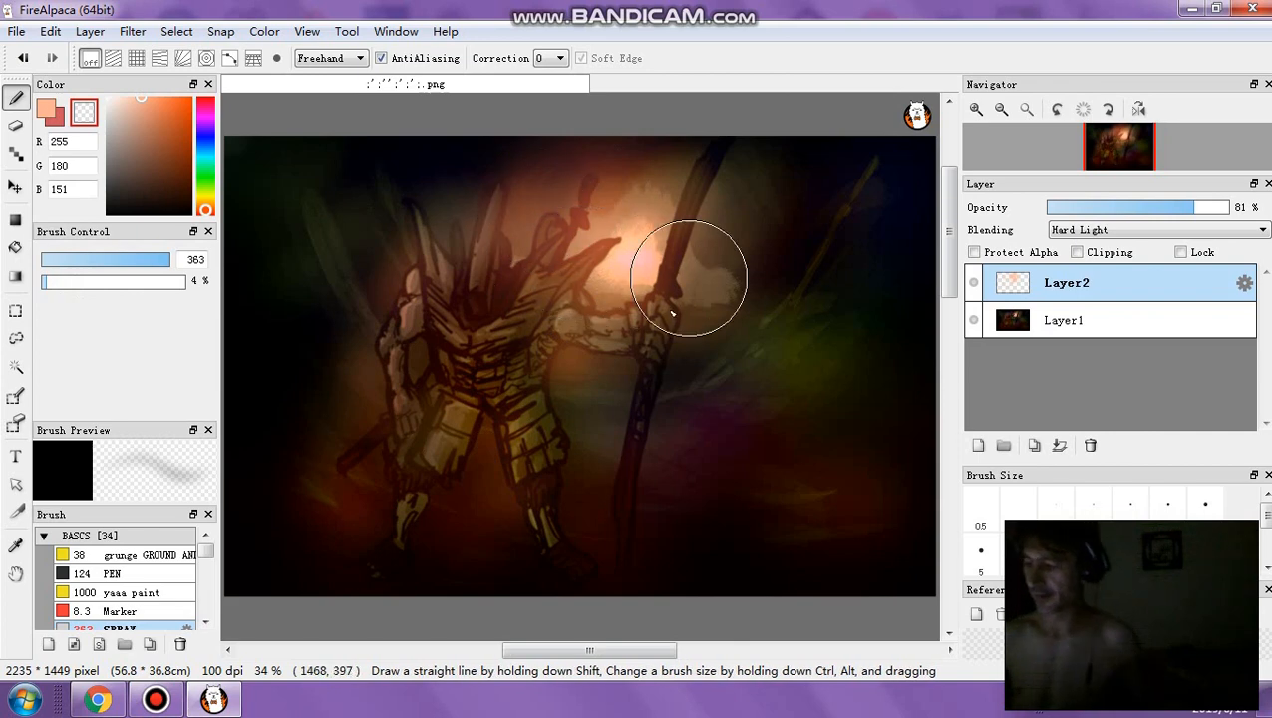
{"action": "mouse_move", "coordinate": [613, 294]}
{"action": "left_mouse_down"}
{"action": "mouse_move", "coordinate": [629, 387]}
{"action": "mouse_move", "coordinate": [620, 438]}
{"action": "left_mouse_up"}
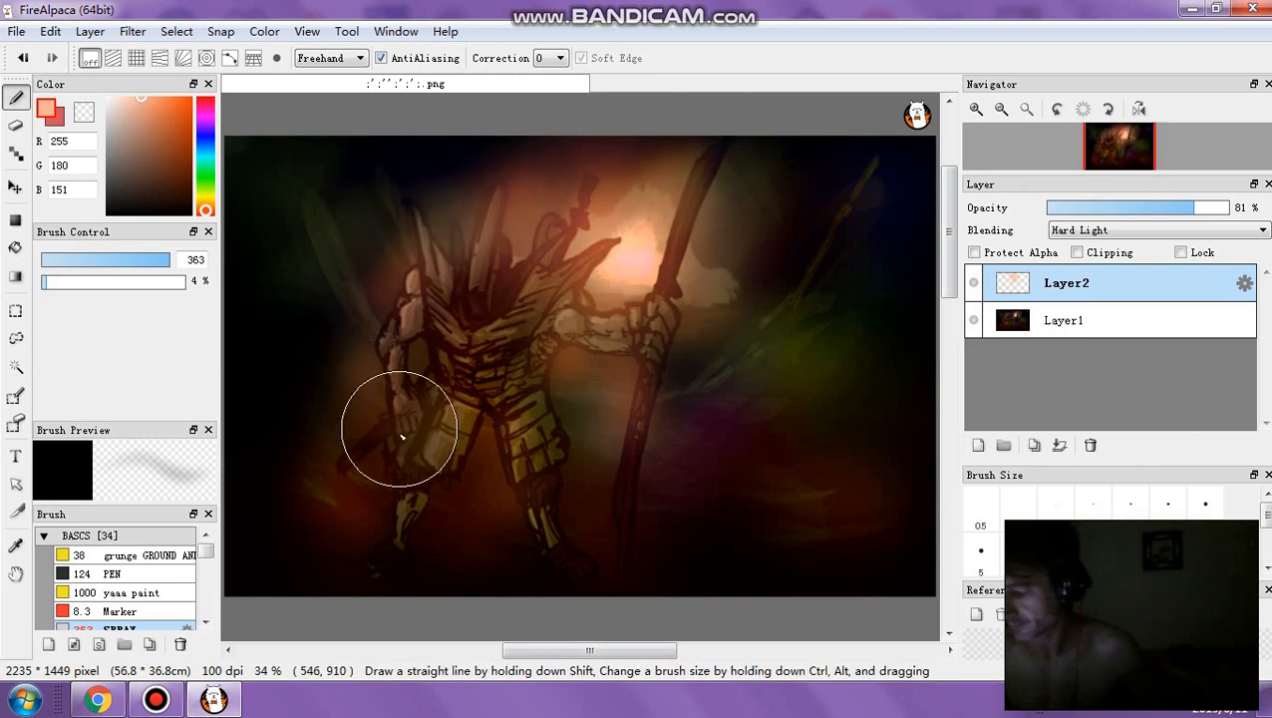
{"action": "left_click_drag", "start_coordinate": [503, 505], "coordinate": [429, 568]}
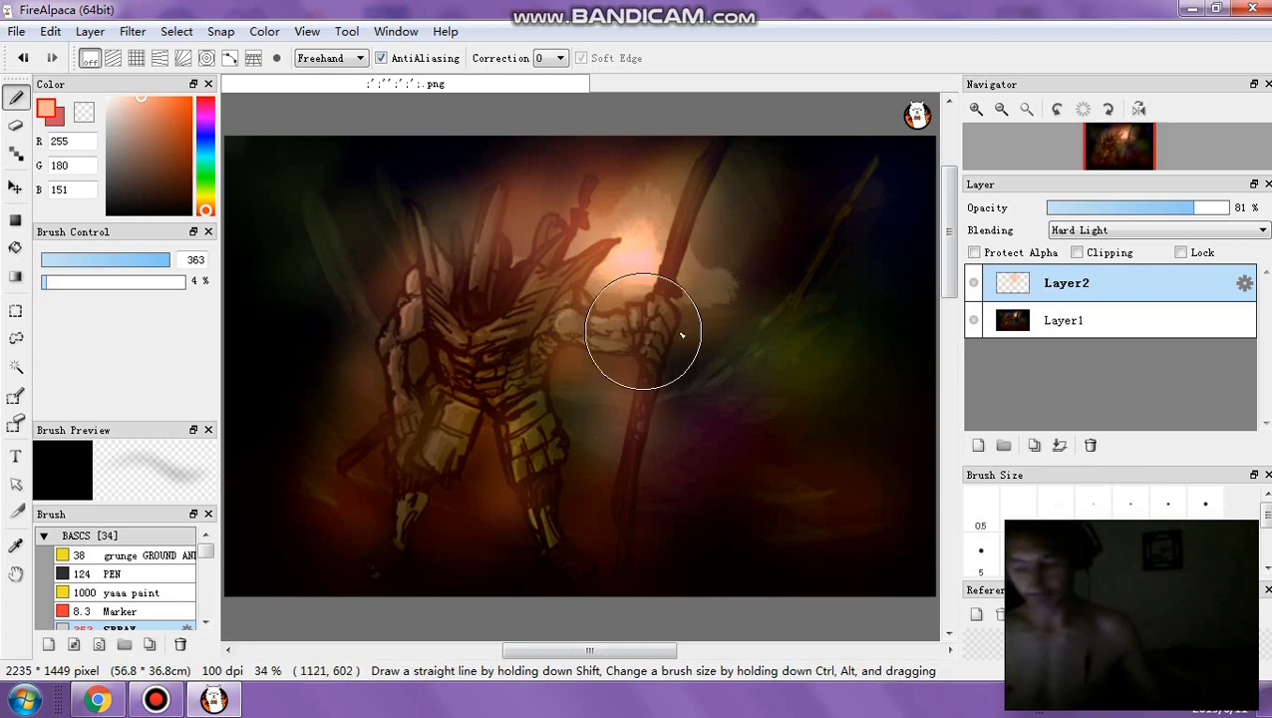
Sample dark olive green from the background, spray it beside the staff, and lighten the brush colour to RGB 105, 113, 54
{"action": "left_click", "coordinate": [786, 342], "text": "alt"}
{"action": "left_click_drag", "start_coordinate": [786, 342], "coordinate": [743, 321]}
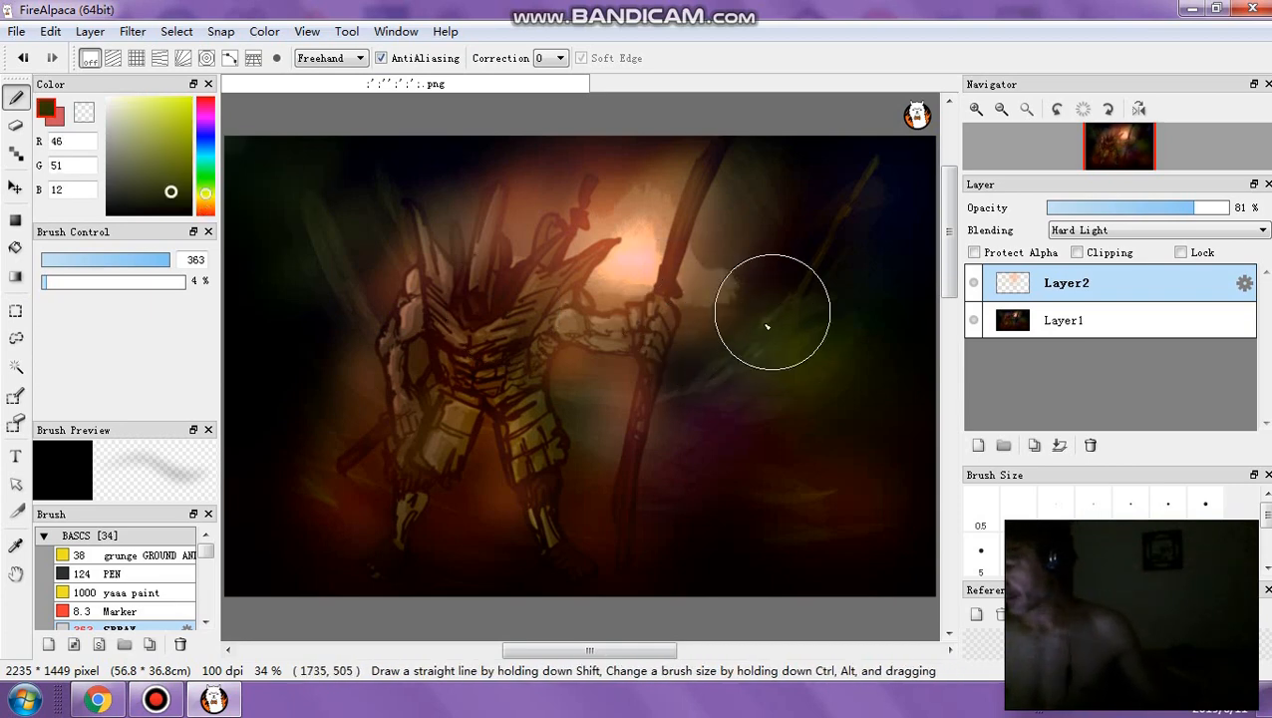
{"action": "left_click", "coordinate": [151, 162]}
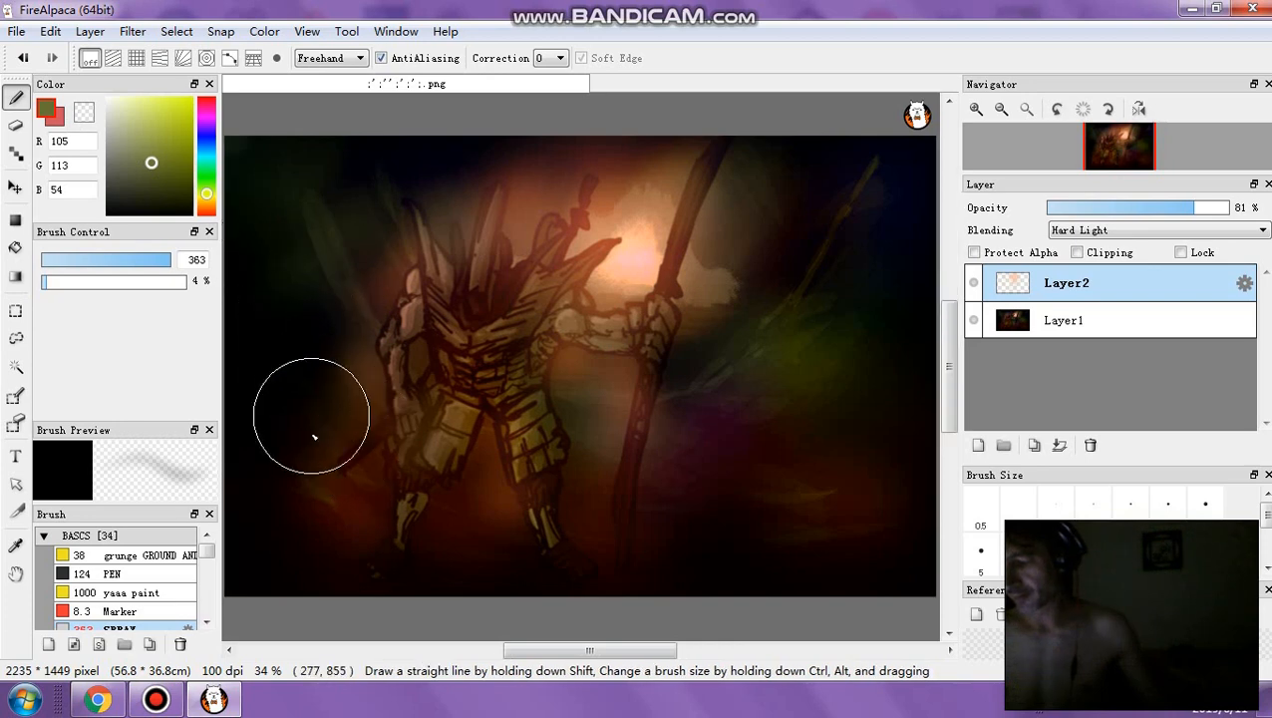
Add a third layer with Hard Light blending at 67% opacity and set the brush to a muted pink, RGB 221, 180, 164
{"action": "left_click", "coordinate": [591, 332], "text": "alt"}
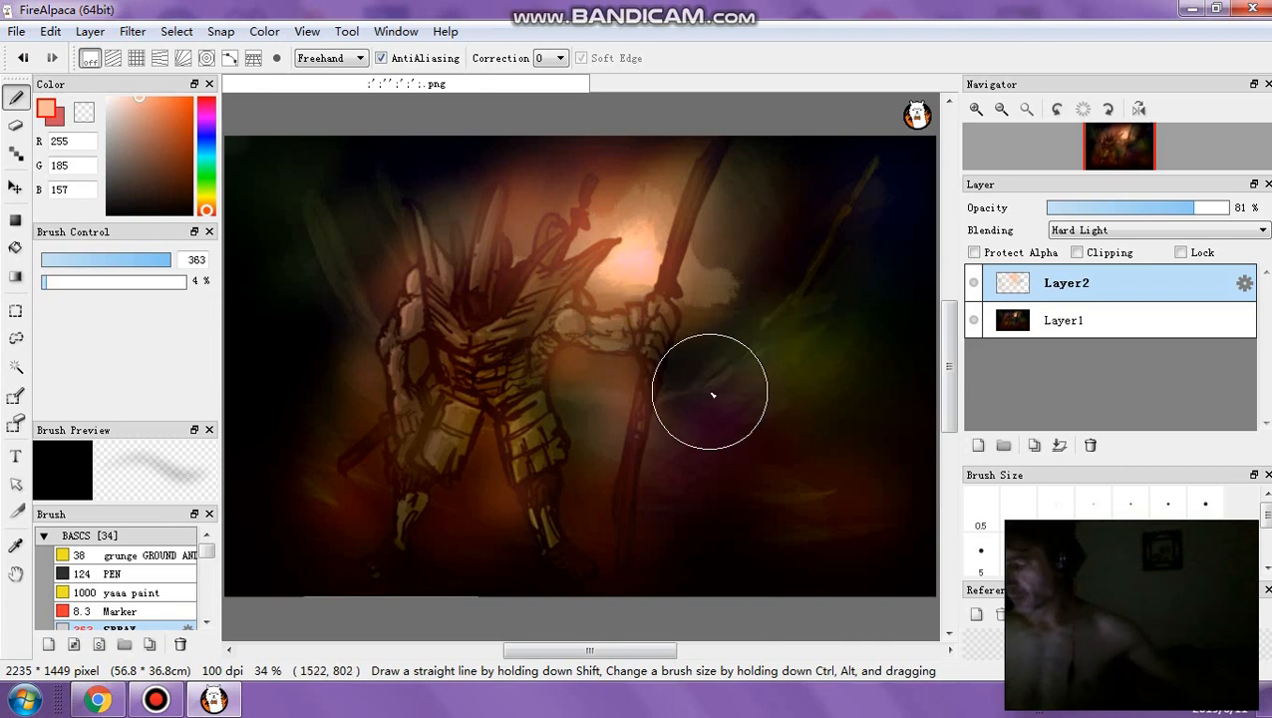
{"action": "left_click", "coordinate": [979, 444]}
{"action": "left_click", "coordinate": [1117, 233]}
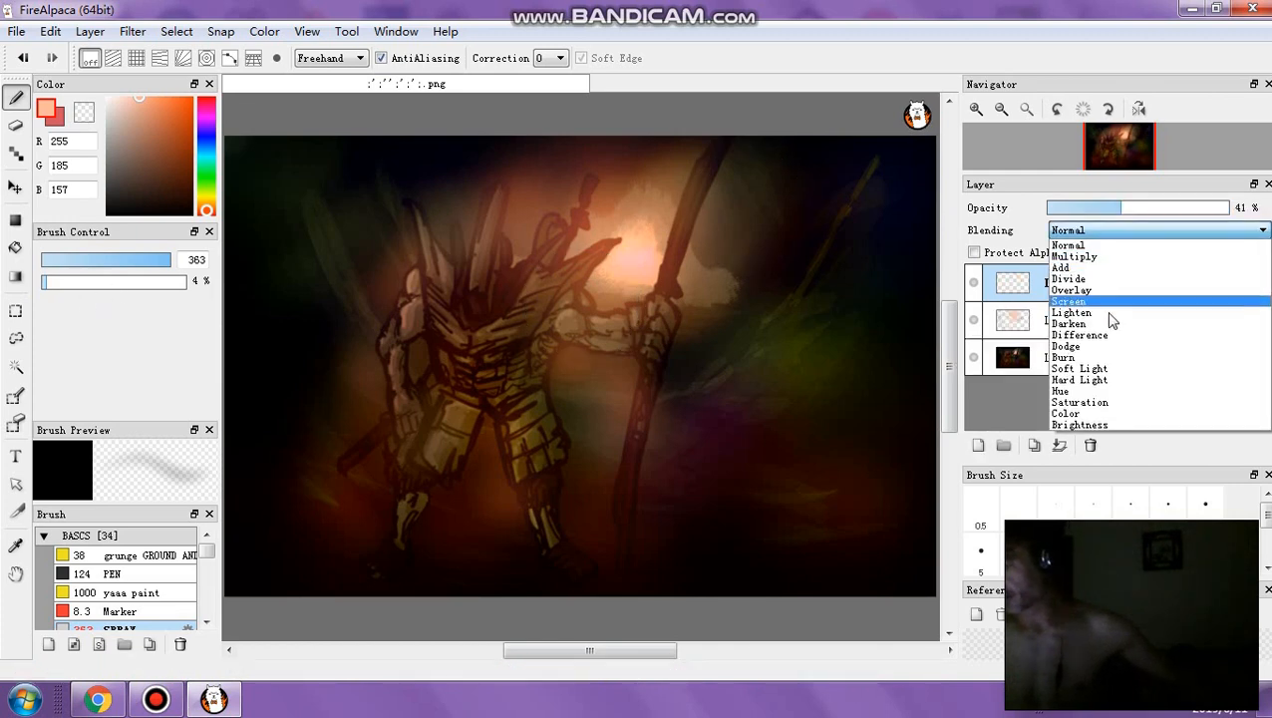
{"action": "left_click", "coordinate": [1077, 379]}
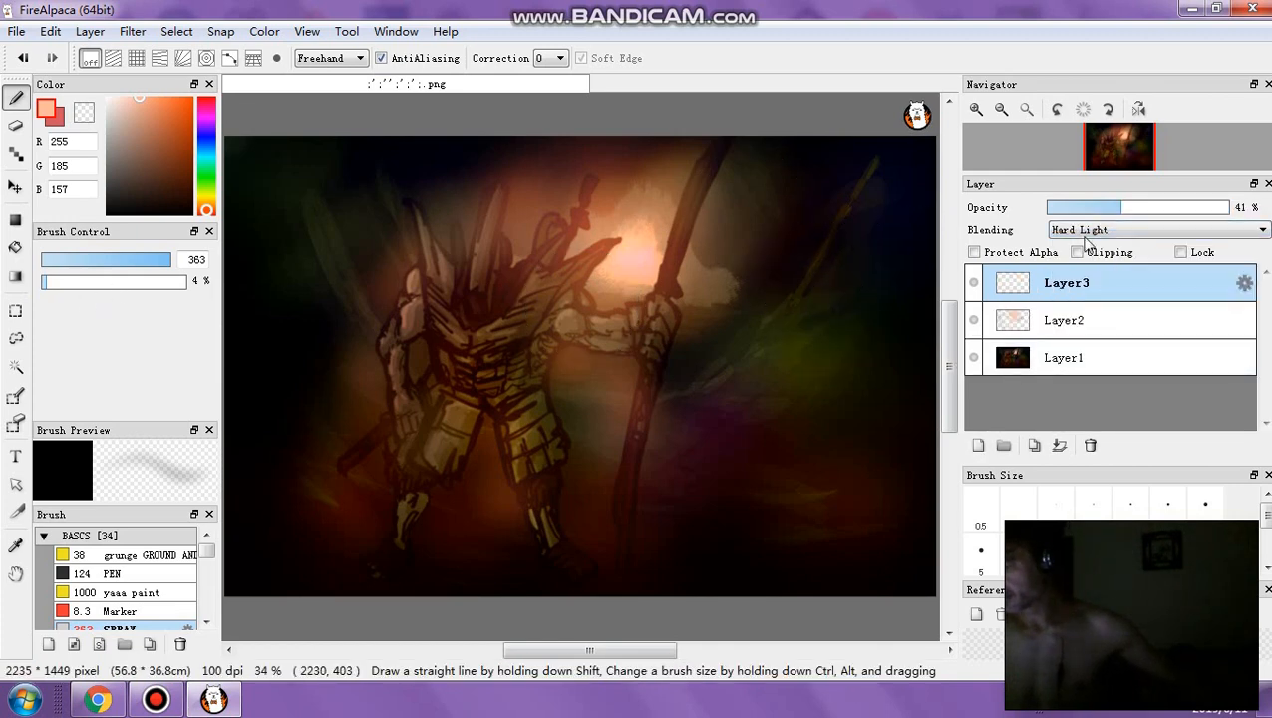
{"action": "left_click", "coordinate": [128, 112]}
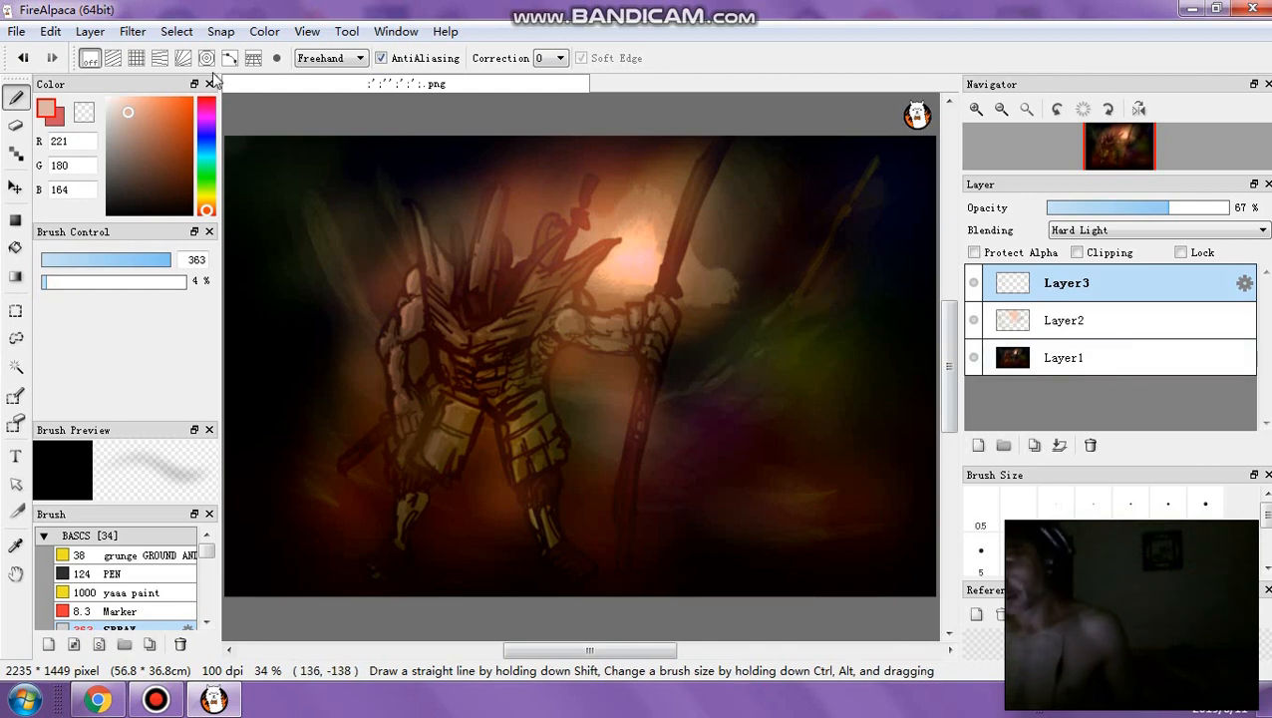
Merge all layers of the painting into a single layer, with Preserve Unmerged Layers enabled and Exclude Text Layers disabled
{"action": "right_click", "coordinate": [1041, 295]}
{"action": "left_click", "coordinate": [1102, 318]}
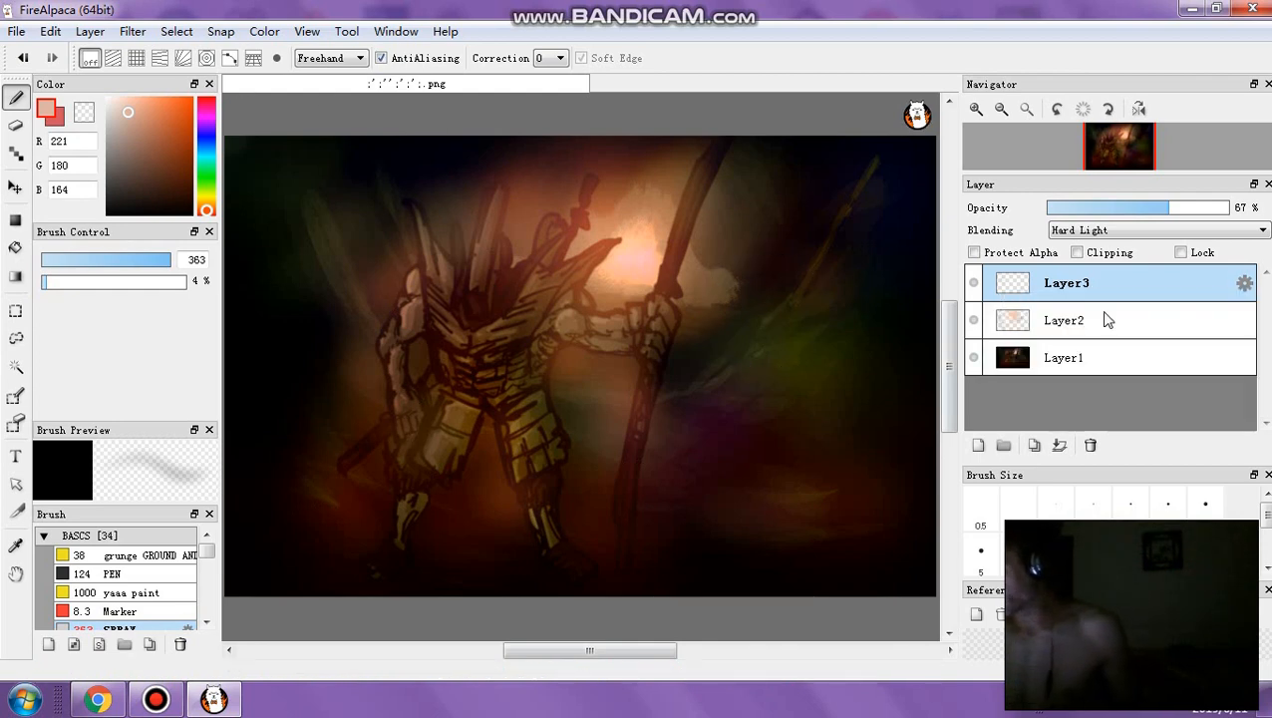
{"action": "left_click", "coordinate": [1097, 321]}
{"action": "right_click", "coordinate": [1101, 323]}
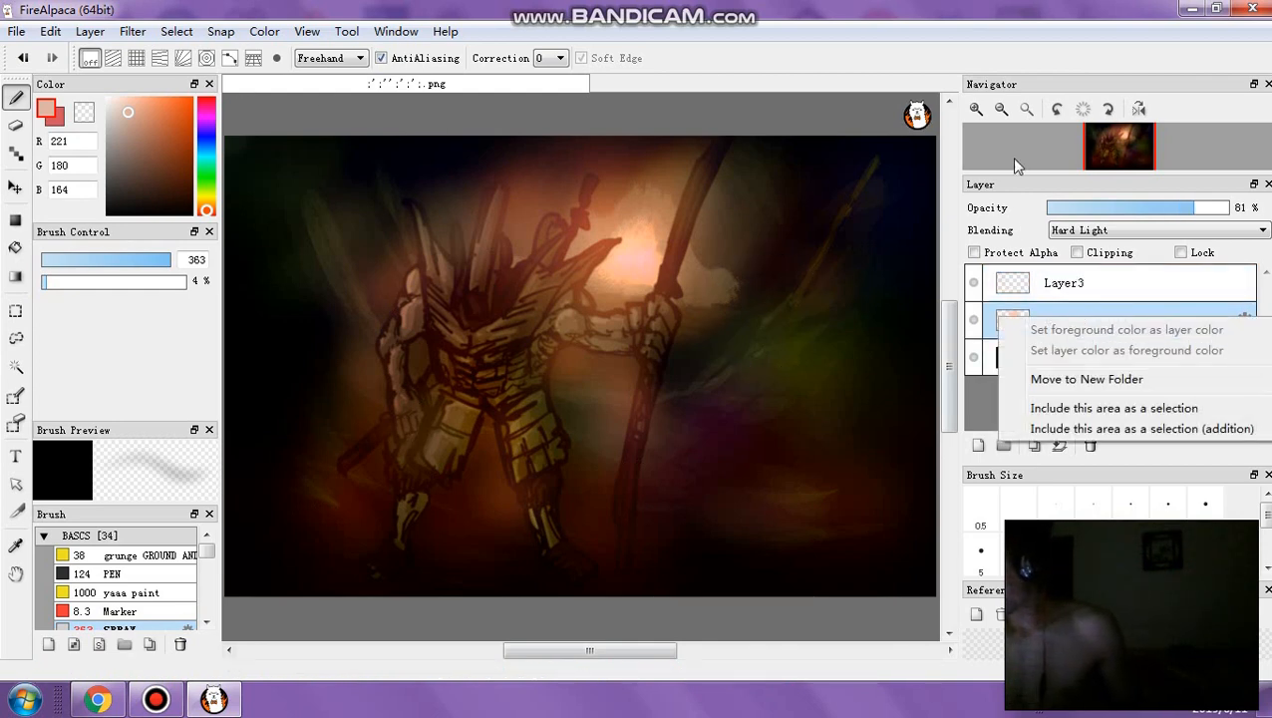
{"action": "left_click", "coordinate": [95, 34]}
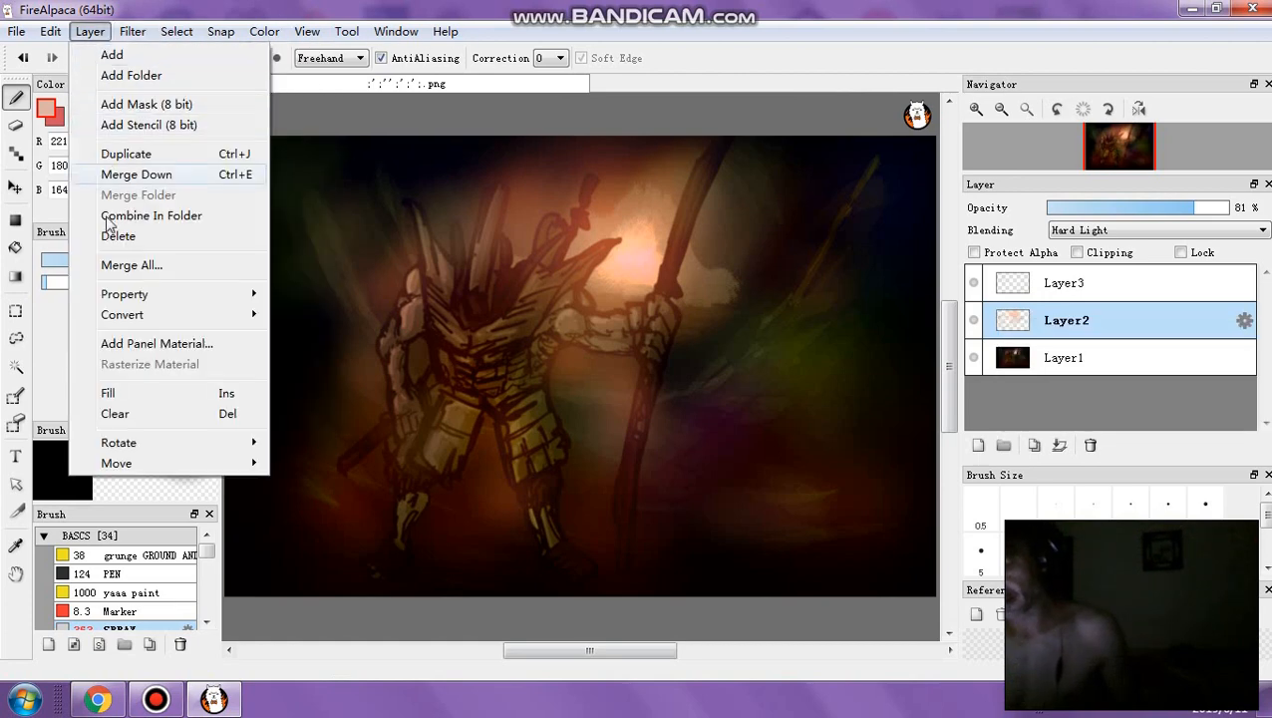
{"action": "left_click", "coordinate": [131, 265]}
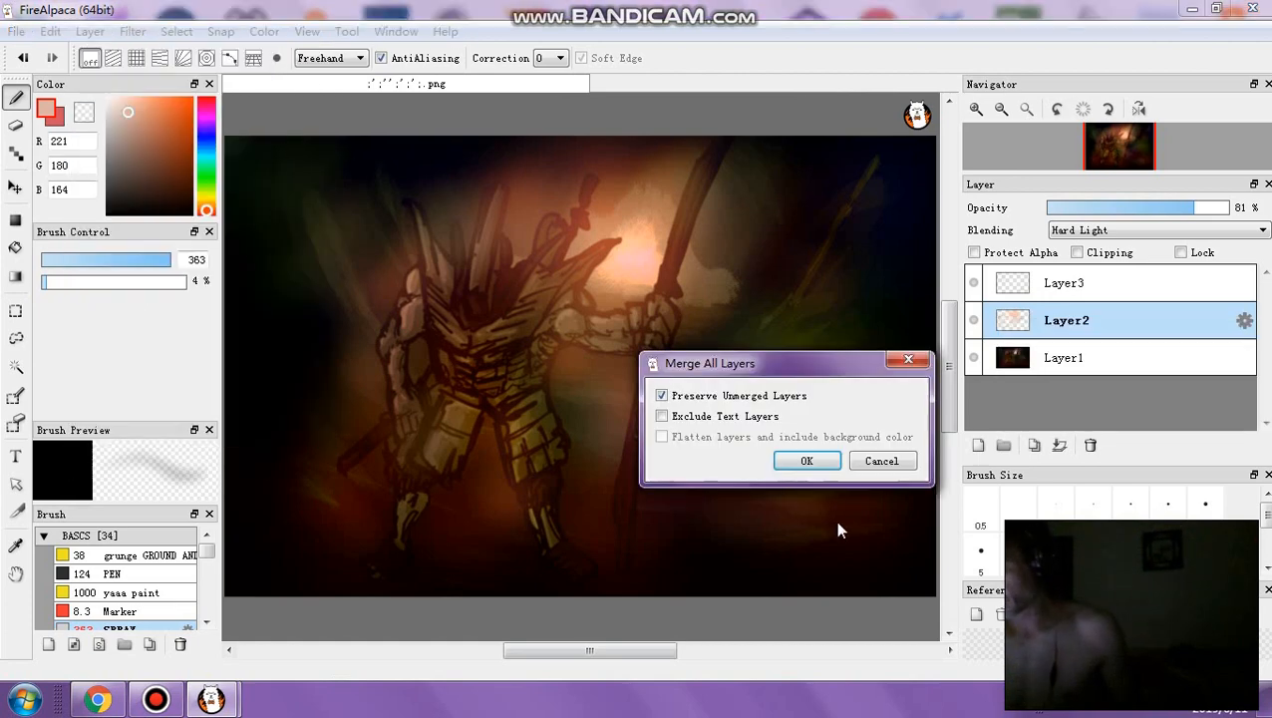
{"action": "left_click", "coordinate": [806, 465]}
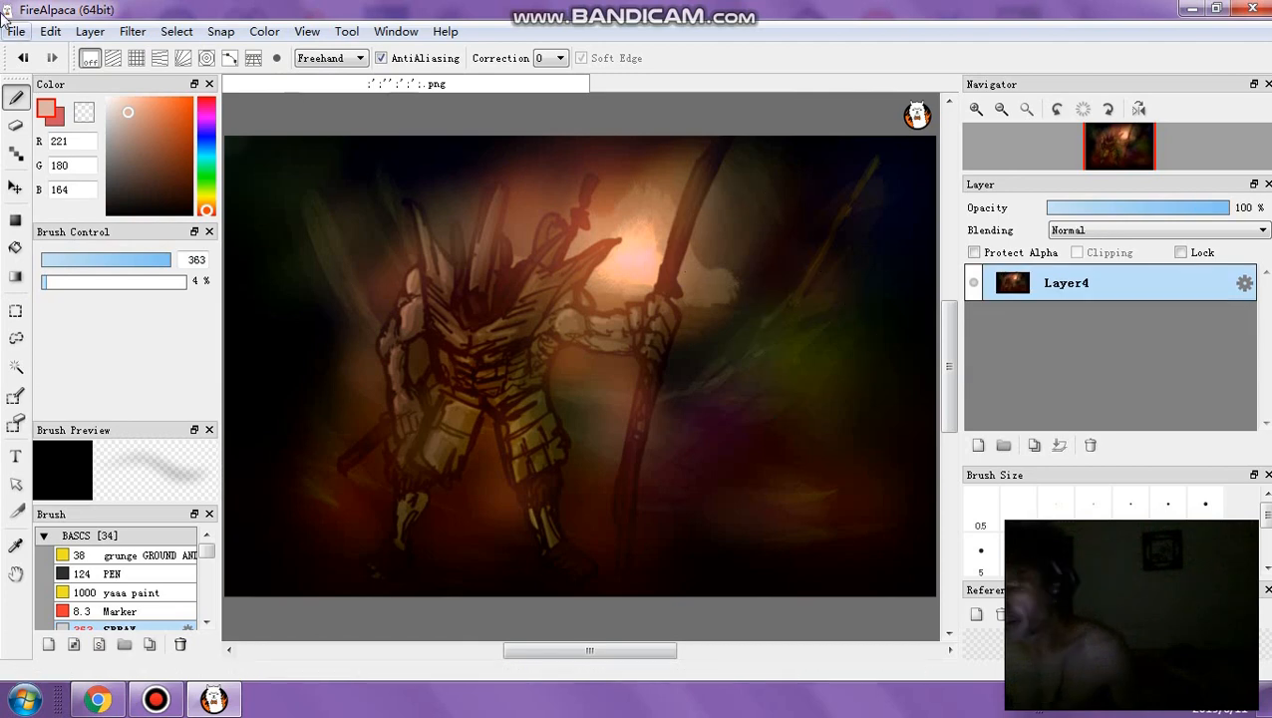
Adjust the merged layer's Levels, raising the input black point slightly and lowering the input white point to strengthen contrast
{"action": "left_click", "coordinate": [133, 32]}
{"action": "left_click", "coordinate": [139, 57]}
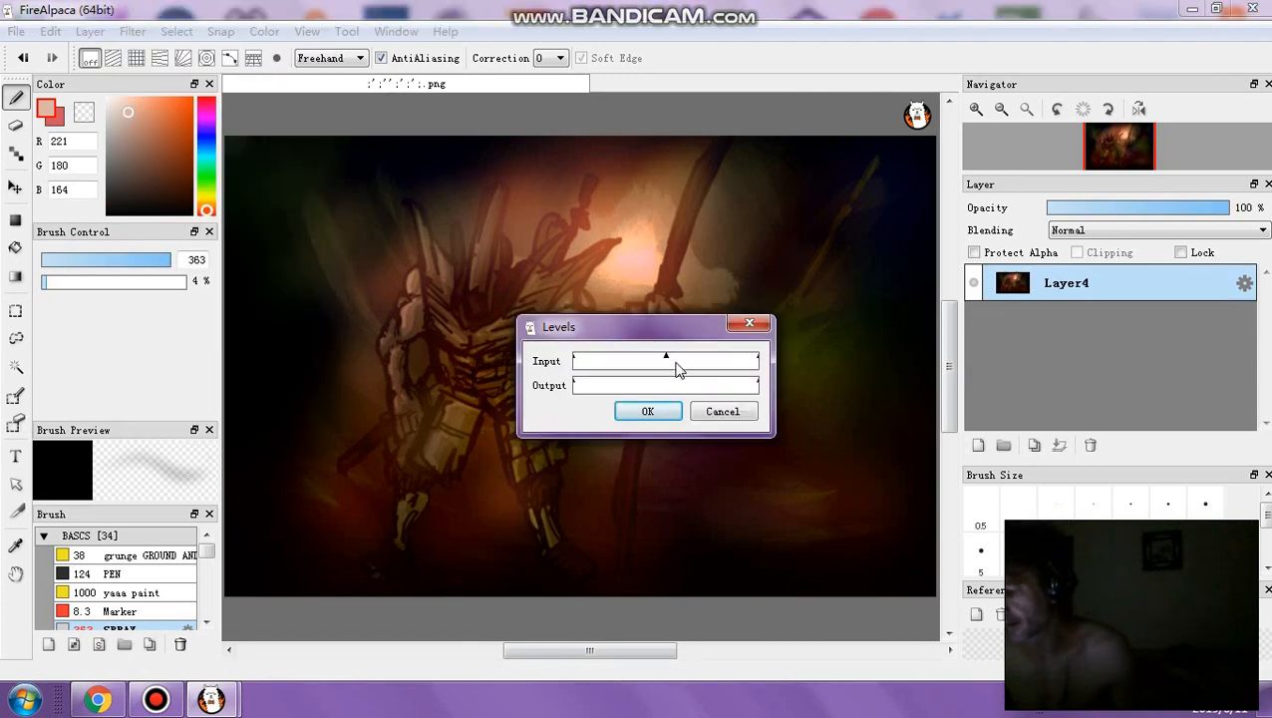
{"action": "left_click_drag", "start_coordinate": [676, 364], "coordinate": [671, 361]}
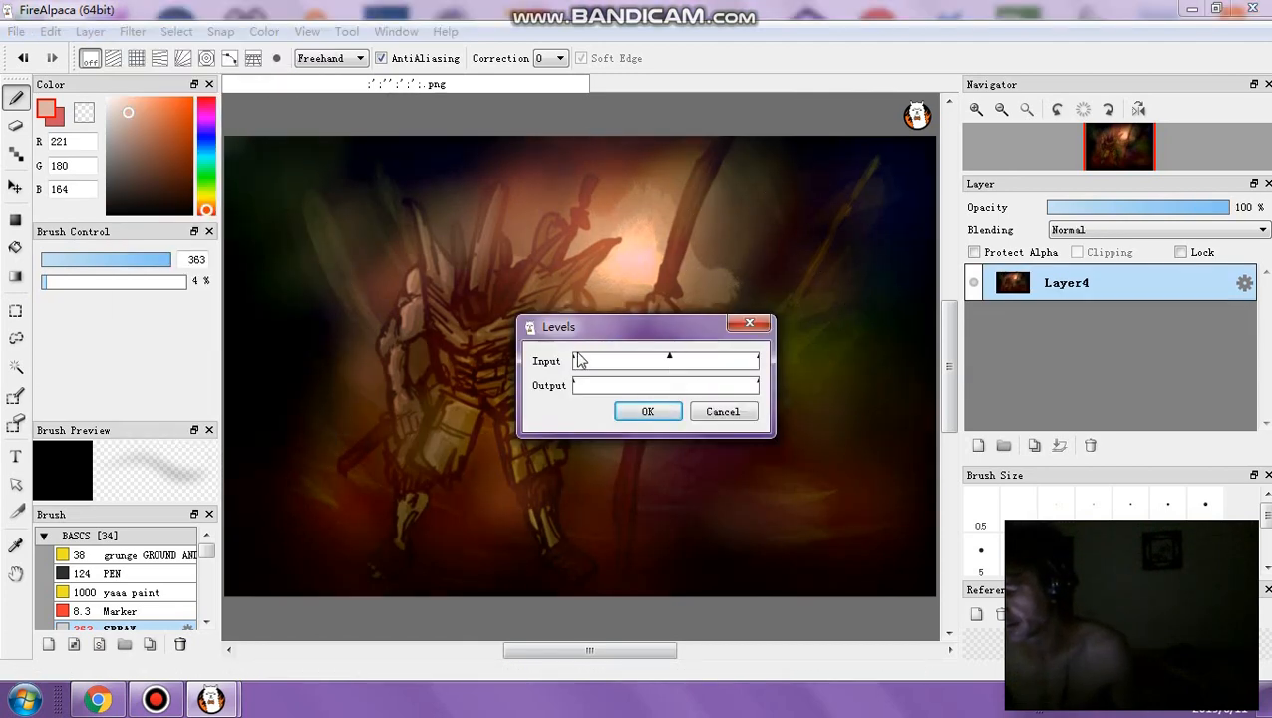
{"action": "left_click_drag", "start_coordinate": [577, 354], "coordinate": [575, 361]}
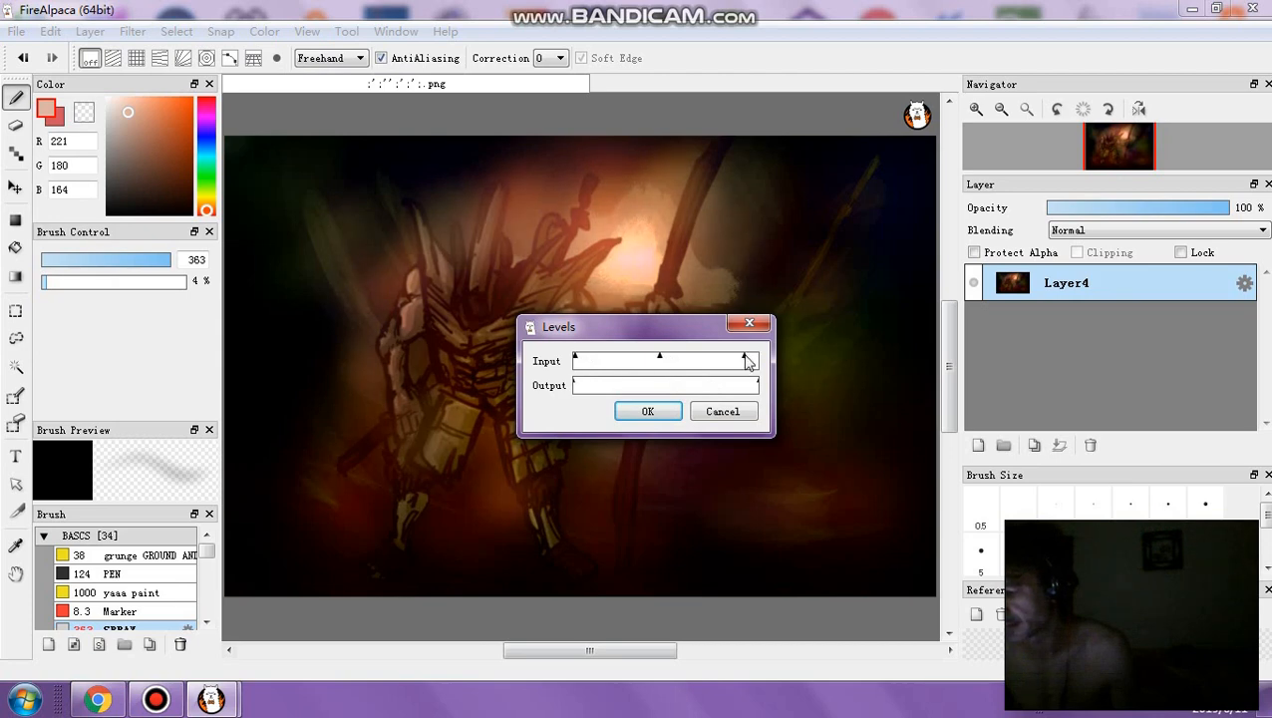
{"action": "left_click", "coordinate": [648, 411]}
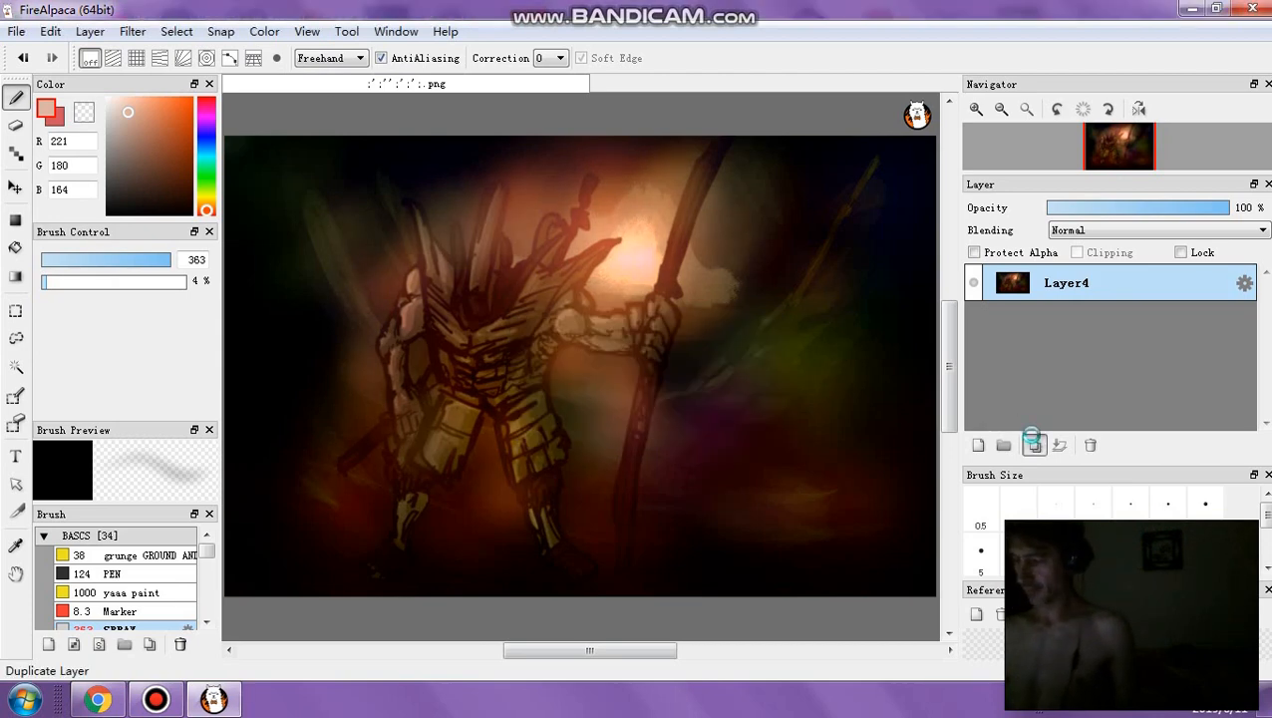
Duplicate the merged layer and strongly darken the copy with a Tone Curve pulled below the diagonal
{"action": "left_click", "coordinate": [1034, 445]}
{"action": "left_click", "coordinate": [132, 31]}
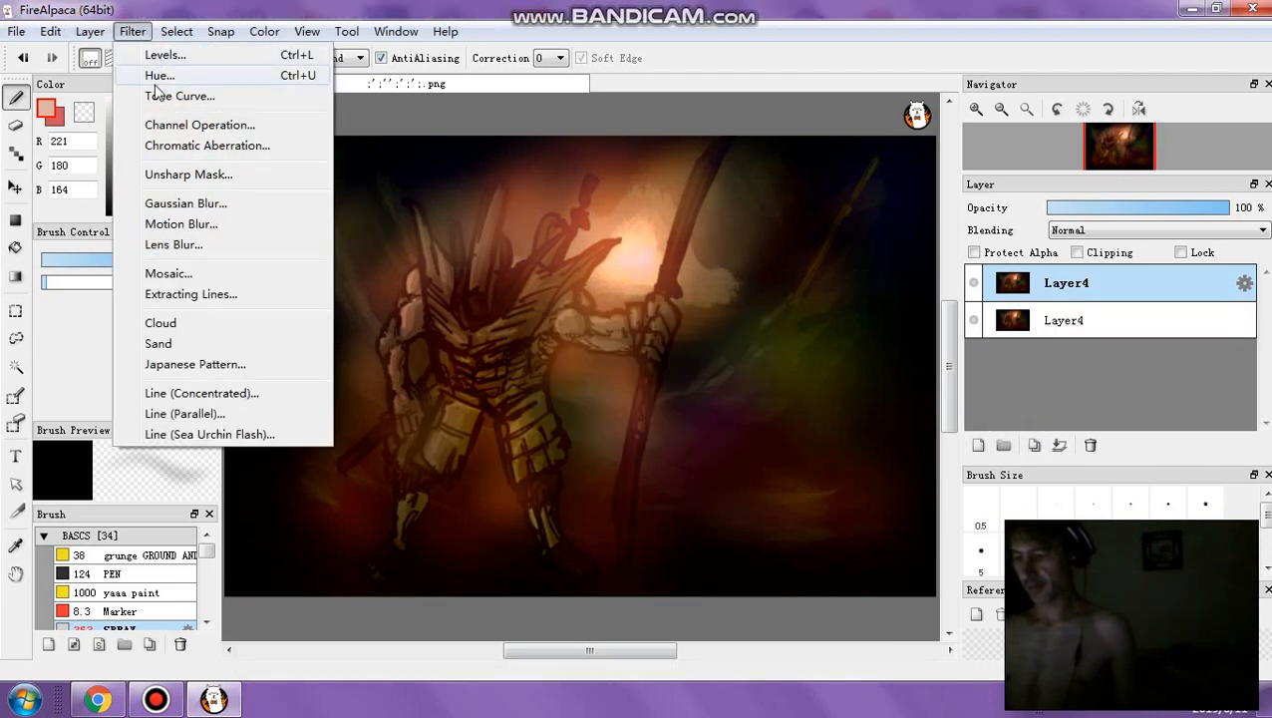
{"action": "left_click", "coordinate": [159, 97]}
{"action": "left_click_drag", "start_coordinate": [909, 311], "coordinate": [845, 419]}
{"action": "left_click", "coordinate": [962, 471]}
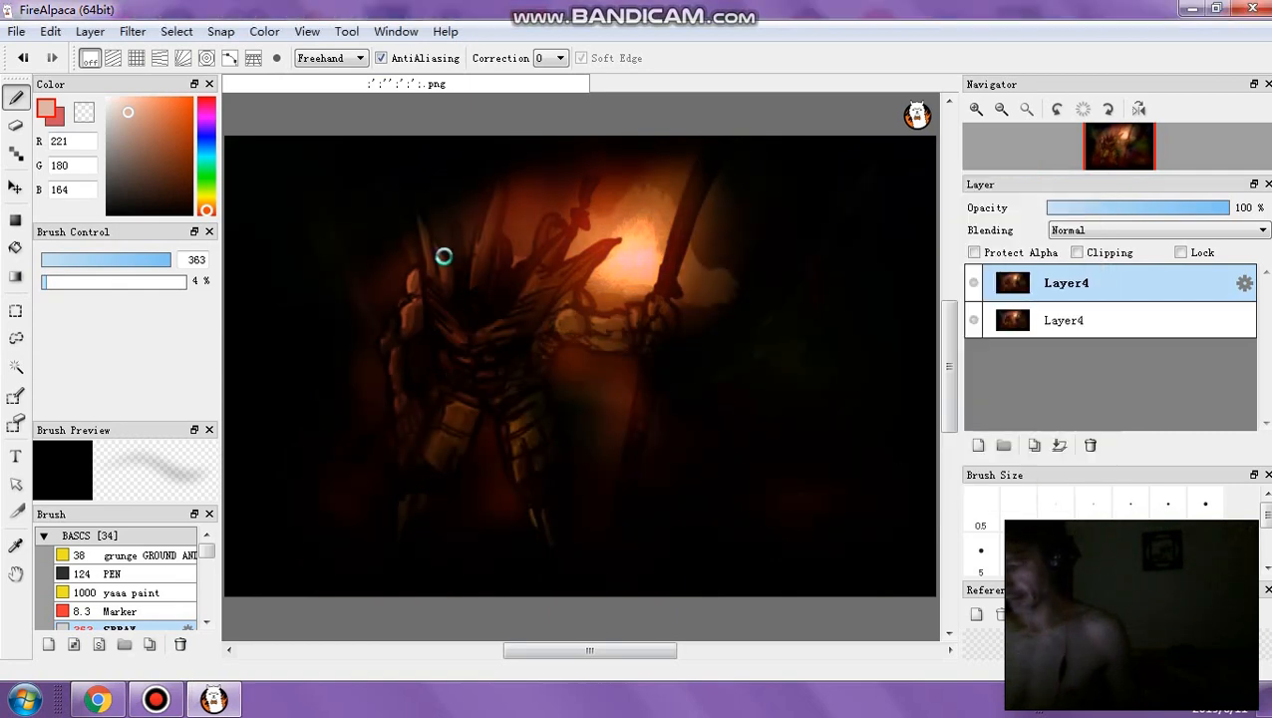
Softly erase the dark copy over the warrior's headgear, chest and outstretched arm at 4% opacity, reducing the eraser from 644 to 442 px
{"action": "left_click", "coordinate": [15, 125]}
{"action": "left_click", "coordinate": [46, 283]}
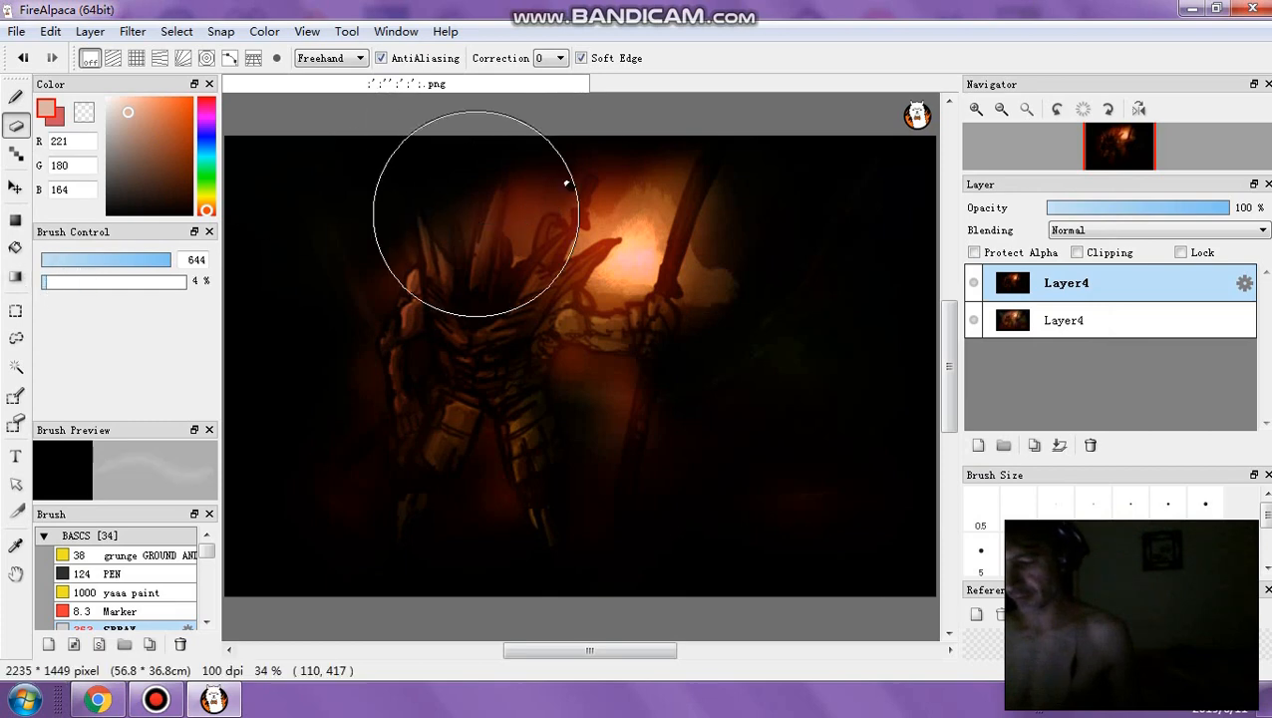
{"action": "left_click_drag", "start_coordinate": [479, 217], "coordinate": [518, 295]}
{"action": "mouse_move", "coordinate": [303, 239]}
{"action": "left_mouse_down"}
{"action": "mouse_move", "coordinate": [455, 205]}
{"action": "mouse_move", "coordinate": [488, 225]}
{"action": "left_mouse_up"}
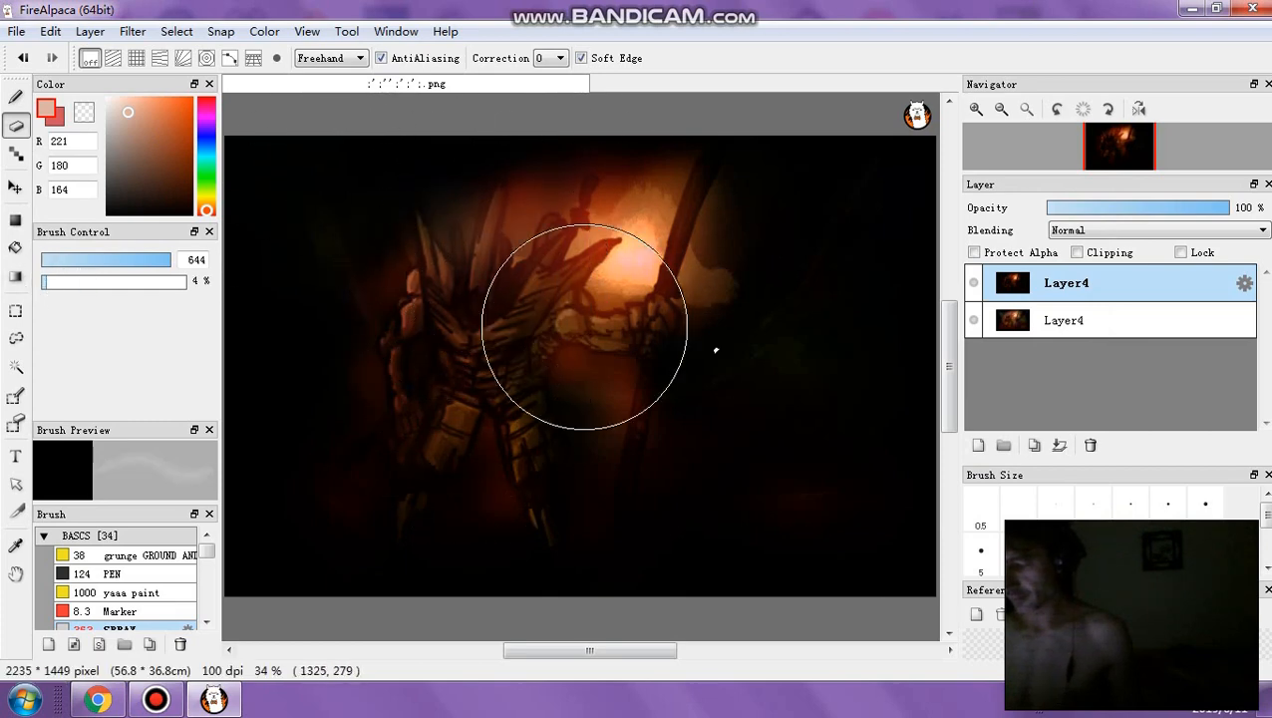
{"action": "left_click_drag", "start_coordinate": [578, 365], "coordinate": [650, 364]}
{"action": "mouse_move", "coordinate": [365, 271]}
{"action": "left_mouse_down"}
{"action": "mouse_move", "coordinate": [300, 232]}
{"action": "mouse_move", "coordinate": [393, 237]}
{"action": "left_mouse_up"}
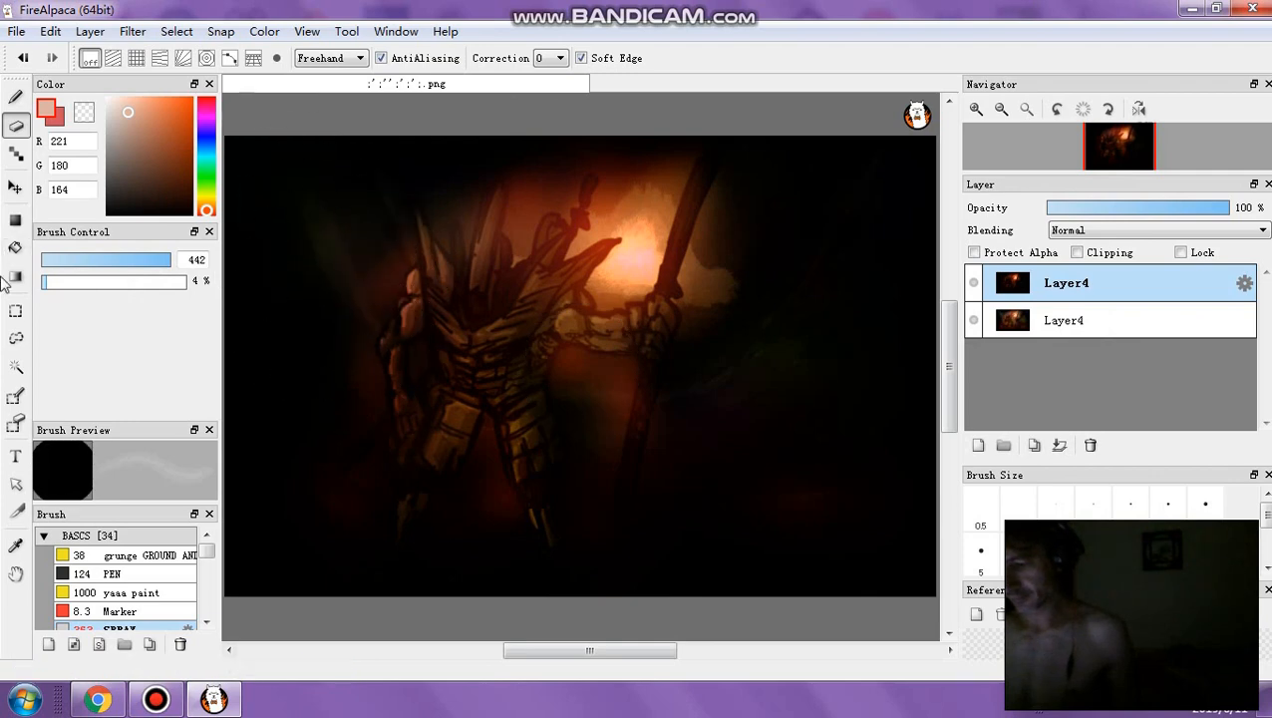
Try erasing the headgear and hanging arm at 13% opacity, undo strokes, and erase over the legs and right background at 4%
{"action": "left_click", "coordinate": [59, 288]}
{"action": "mouse_move", "coordinate": [329, 278]}
{"action": "left_mouse_down"}
{"action": "mouse_move", "coordinate": [426, 220]}
{"action": "mouse_move", "coordinate": [461, 167]}
{"action": "mouse_move", "coordinate": [453, 272]}
{"action": "mouse_move", "coordinate": [404, 351]}
{"action": "left_mouse_up"}
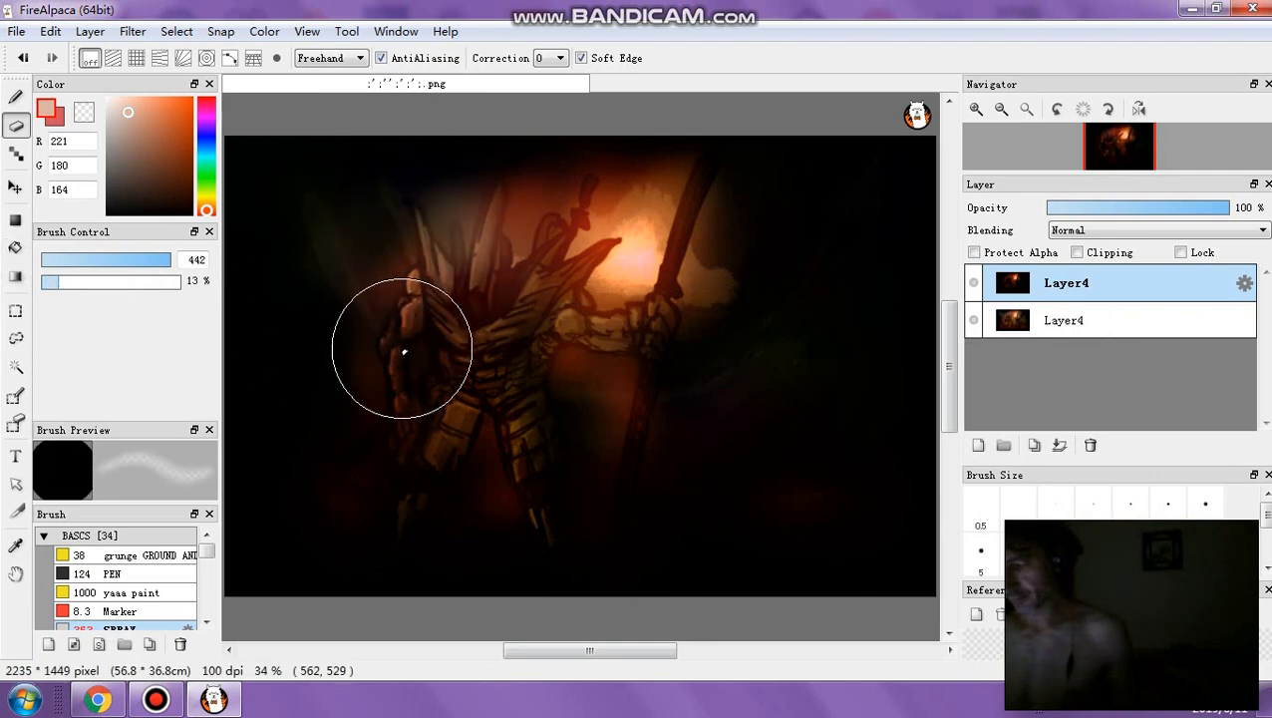
{"action": "key", "text": "ctrl+z"}
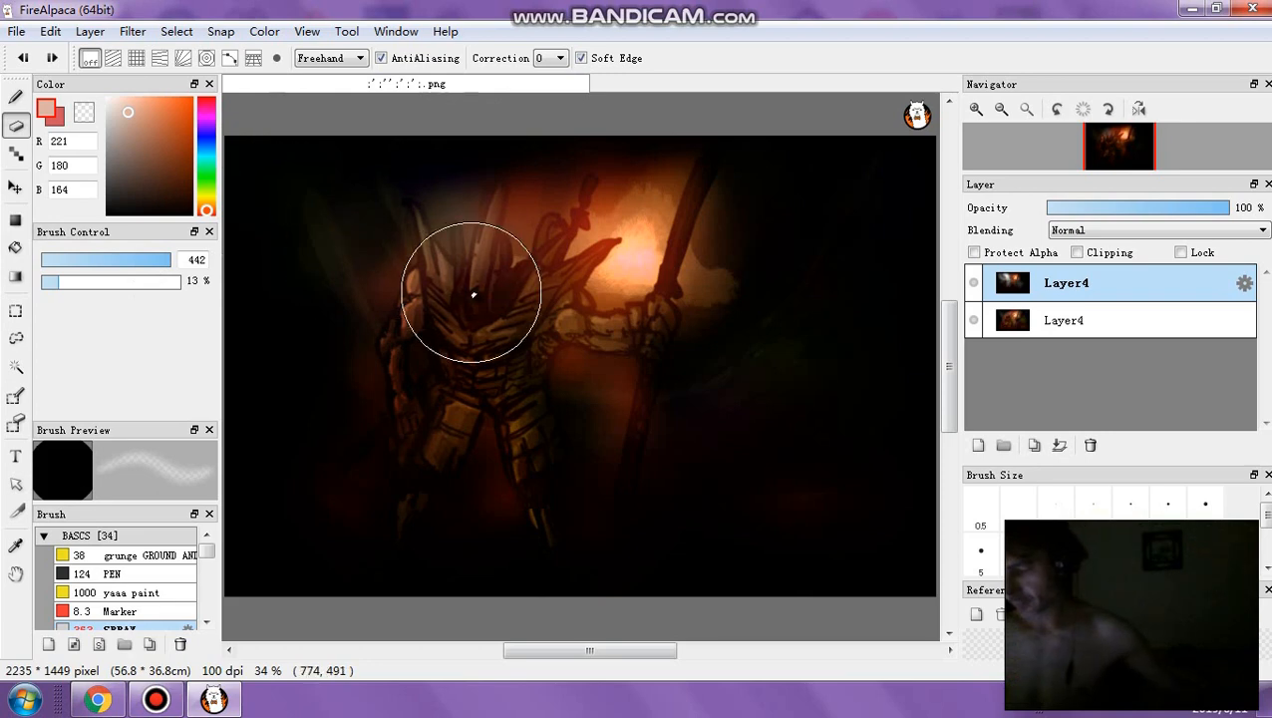
{"action": "key", "text": "ctrl+z"}
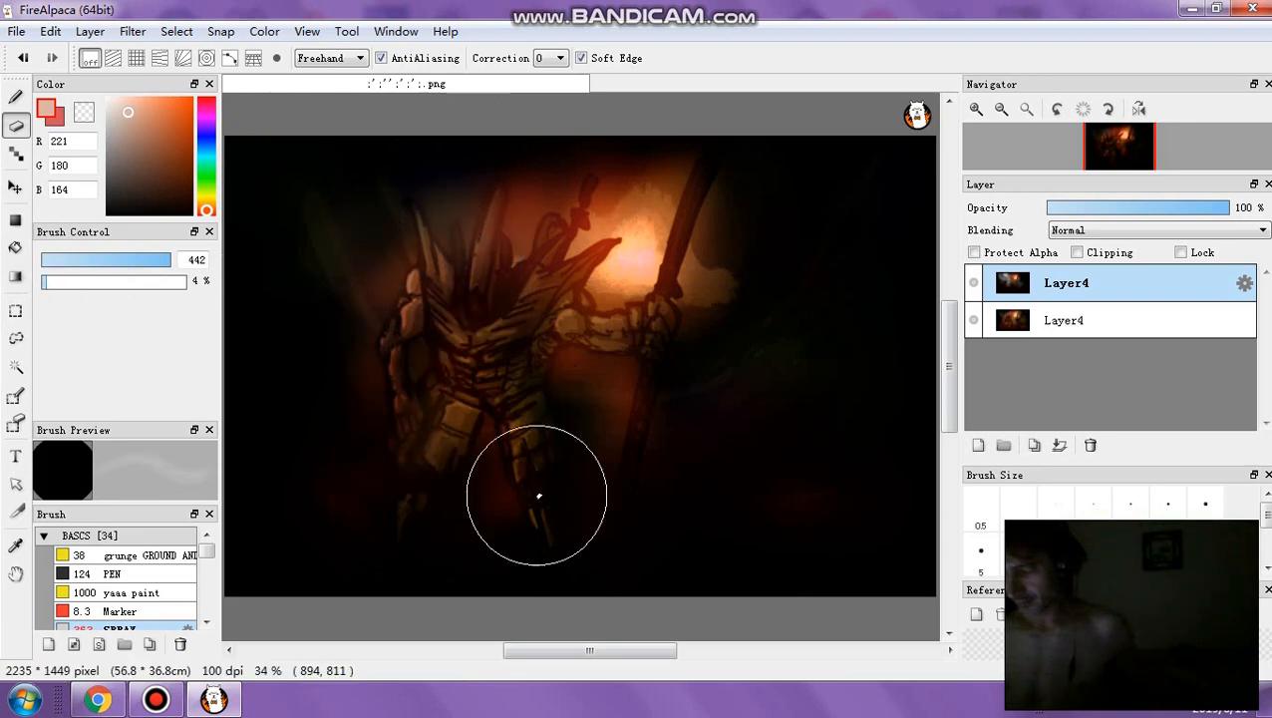
{"action": "mouse_move", "coordinate": [539, 495]}
{"action": "left_mouse_down"}
{"action": "mouse_move", "coordinate": [388, 407]}
{"action": "mouse_move", "coordinate": [386, 486]}
{"action": "mouse_move", "coordinate": [425, 365]}
{"action": "mouse_move", "coordinate": [464, 324]}
{"action": "mouse_move", "coordinate": [467, 283]}
{"action": "mouse_move", "coordinate": [468, 317]}
{"action": "mouse_move", "coordinate": [466, 212]}
{"action": "mouse_move", "coordinate": [446, 243]}
{"action": "mouse_move", "coordinate": [587, 334]}
{"action": "mouse_move", "coordinate": [610, 318]}
{"action": "mouse_move", "coordinate": [633, 342]}
{"action": "mouse_move", "coordinate": [644, 420]}
{"action": "mouse_move", "coordinate": [678, 332]}
{"action": "mouse_move", "coordinate": [800, 415]}
{"action": "mouse_move", "coordinate": [841, 409]}
{"action": "mouse_move", "coordinate": [736, 330]}
{"action": "mouse_move", "coordinate": [787, 355]}
{"action": "mouse_move", "coordinate": [801, 325]}
{"action": "mouse_move", "coordinate": [793, 397]}
{"action": "left_mouse_up"}
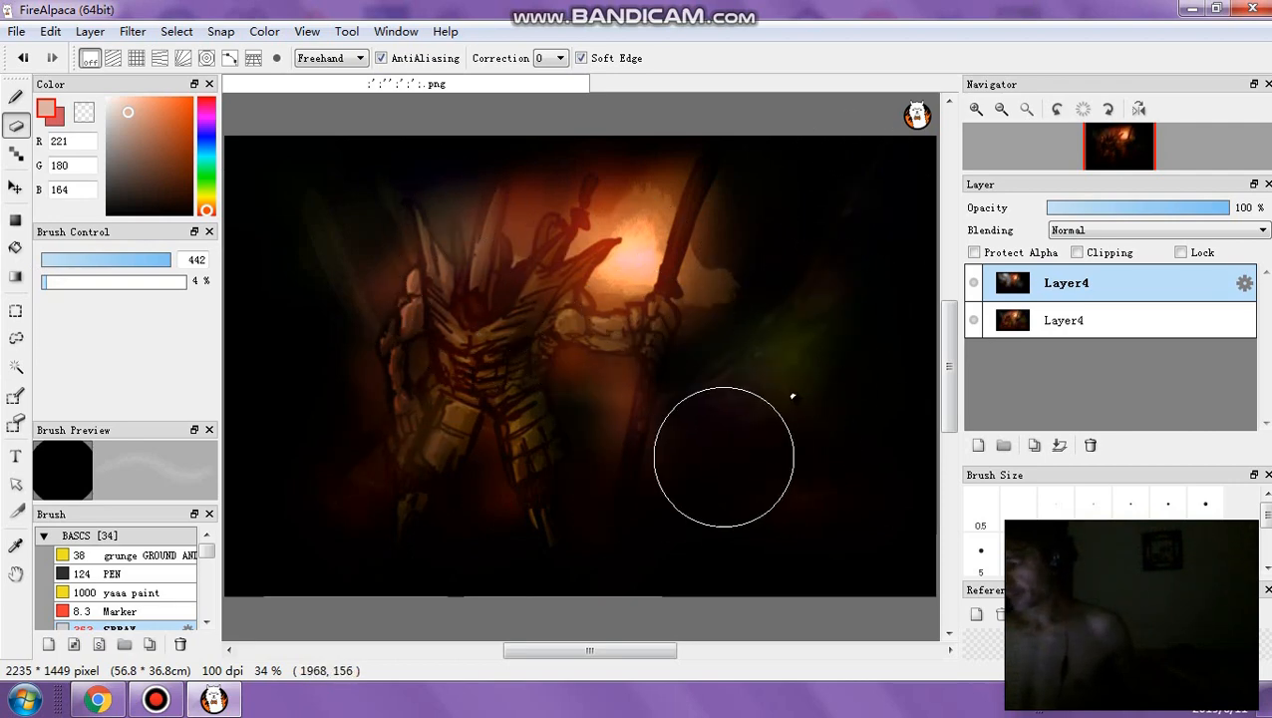
Erase the dark copy broadly around the warrior and the background with a 1000 px eraser at 18% opacity, undoing an unwanted stroke
{"action": "left_click_drag", "start_coordinate": [153, 265], "coordinate": [184, 261]}
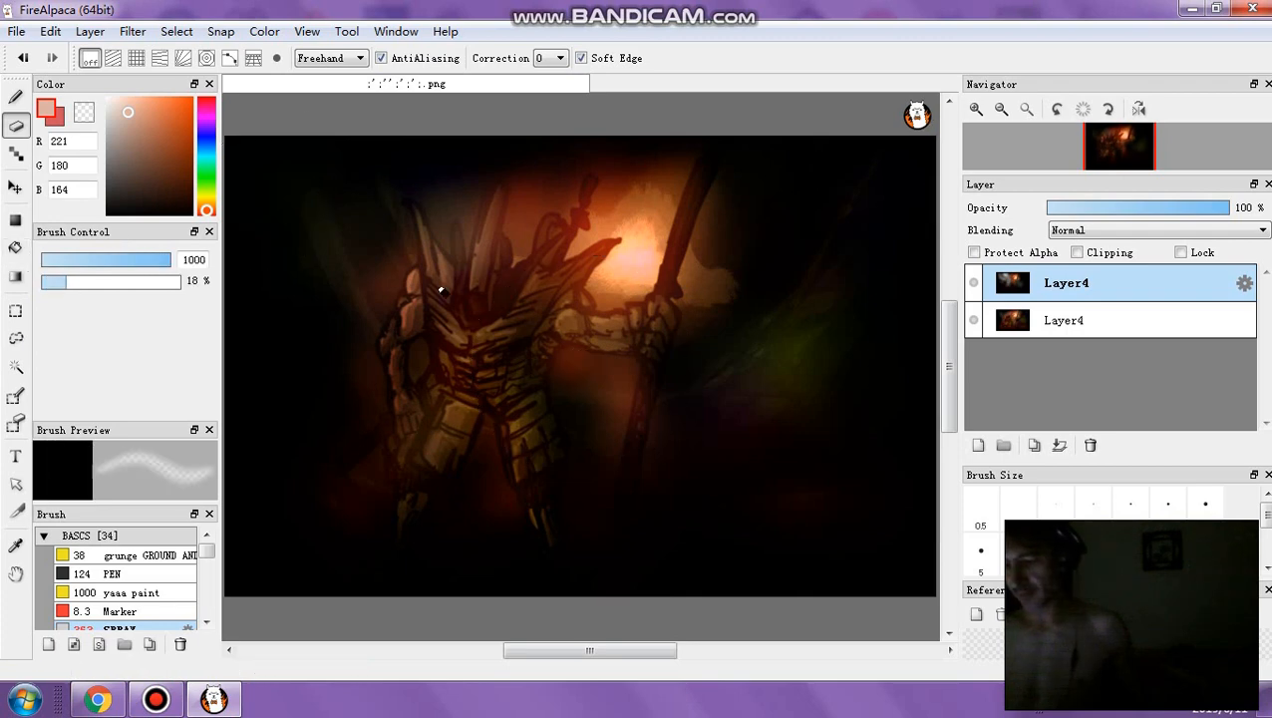
{"action": "mouse_move", "coordinate": [778, 379]}
{"action": "left_mouse_down"}
{"action": "mouse_move", "coordinate": [876, 291]}
{"action": "mouse_move", "coordinate": [872, 241]}
{"action": "mouse_move", "coordinate": [758, 349]}
{"action": "mouse_move", "coordinate": [667, 406]}
{"action": "mouse_move", "coordinate": [698, 384]}
{"action": "mouse_move", "coordinate": [759, 219]}
{"action": "mouse_move", "coordinate": [734, 188]}
{"action": "mouse_move", "coordinate": [904, 505]}
{"action": "mouse_move", "coordinate": [419, 295]}
{"action": "mouse_move", "coordinate": [393, 257]}
{"action": "mouse_move", "coordinate": [336, 235]}
{"action": "mouse_move", "coordinate": [339, 262]}
{"action": "mouse_move", "coordinate": [286, 187]}
{"action": "mouse_move", "coordinate": [291, 114]}
{"action": "mouse_move", "coordinate": [416, 127]}
{"action": "mouse_move", "coordinate": [500, 161]}
{"action": "mouse_move", "coordinate": [525, 137]}
{"action": "mouse_move", "coordinate": [331, 128]}
{"action": "mouse_move", "coordinate": [290, 144]}
{"action": "mouse_move", "coordinate": [280, 303]}
{"action": "mouse_move", "coordinate": [306, 396]}
{"action": "mouse_move", "coordinate": [284, 443]}
{"action": "mouse_move", "coordinate": [574, 506]}
{"action": "mouse_move", "coordinate": [807, 533]}
{"action": "mouse_move", "coordinate": [771, 533]}
{"action": "mouse_move", "coordinate": [576, 414]}
{"action": "left_mouse_up"}
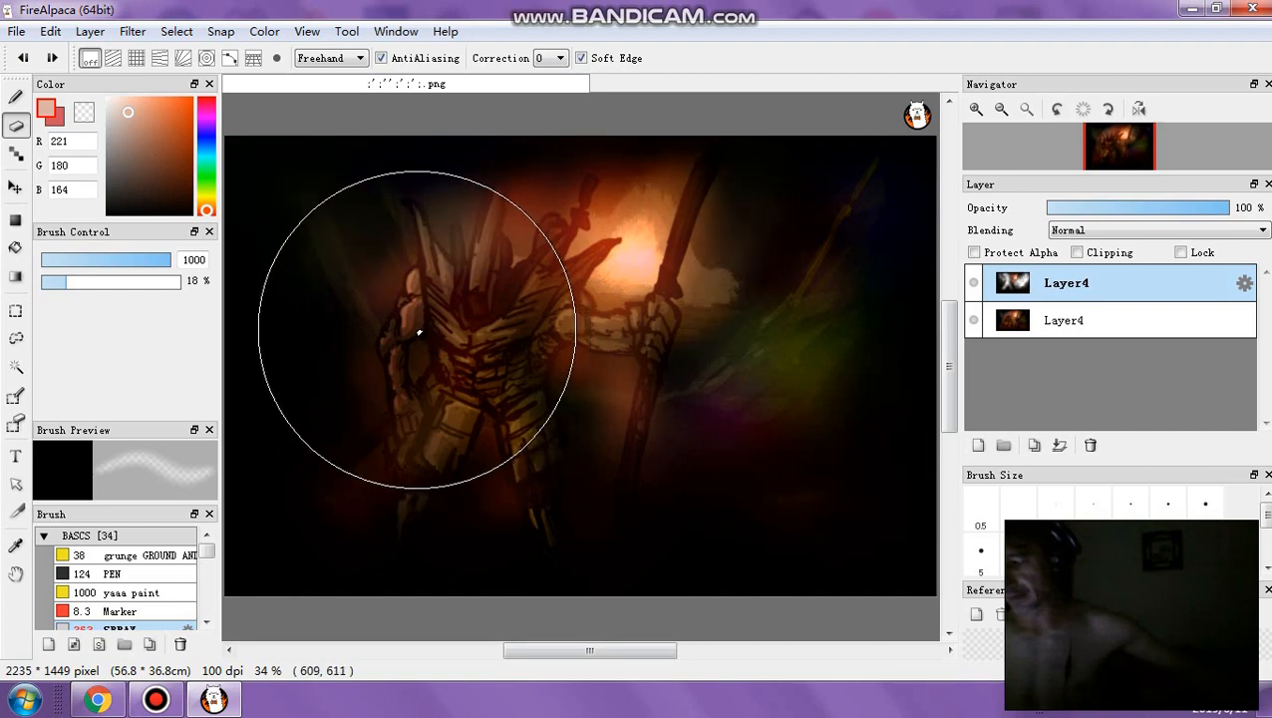
{"action": "key", "text": "ctrl+z"}
{"action": "mouse_move", "coordinate": [763, 383]}
{"action": "left_mouse_down"}
{"action": "mouse_move", "coordinate": [869, 196]}
{"action": "mouse_move", "coordinate": [725, 197]}
{"action": "mouse_move", "coordinate": [777, 240]}
{"action": "mouse_move", "coordinate": [735, 182]}
{"action": "mouse_move", "coordinate": [708, 285]}
{"action": "mouse_move", "coordinate": [699, 457]}
{"action": "mouse_move", "coordinate": [607, 464]}
{"action": "mouse_move", "coordinate": [589, 419]}
{"action": "mouse_move", "coordinate": [780, 444]}
{"action": "mouse_move", "coordinate": [814, 493]}
{"action": "mouse_move", "coordinate": [359, 441]}
{"action": "mouse_move", "coordinate": [319, 371]}
{"action": "mouse_move", "coordinate": [236, 289]}
{"action": "left_mouse_up"}
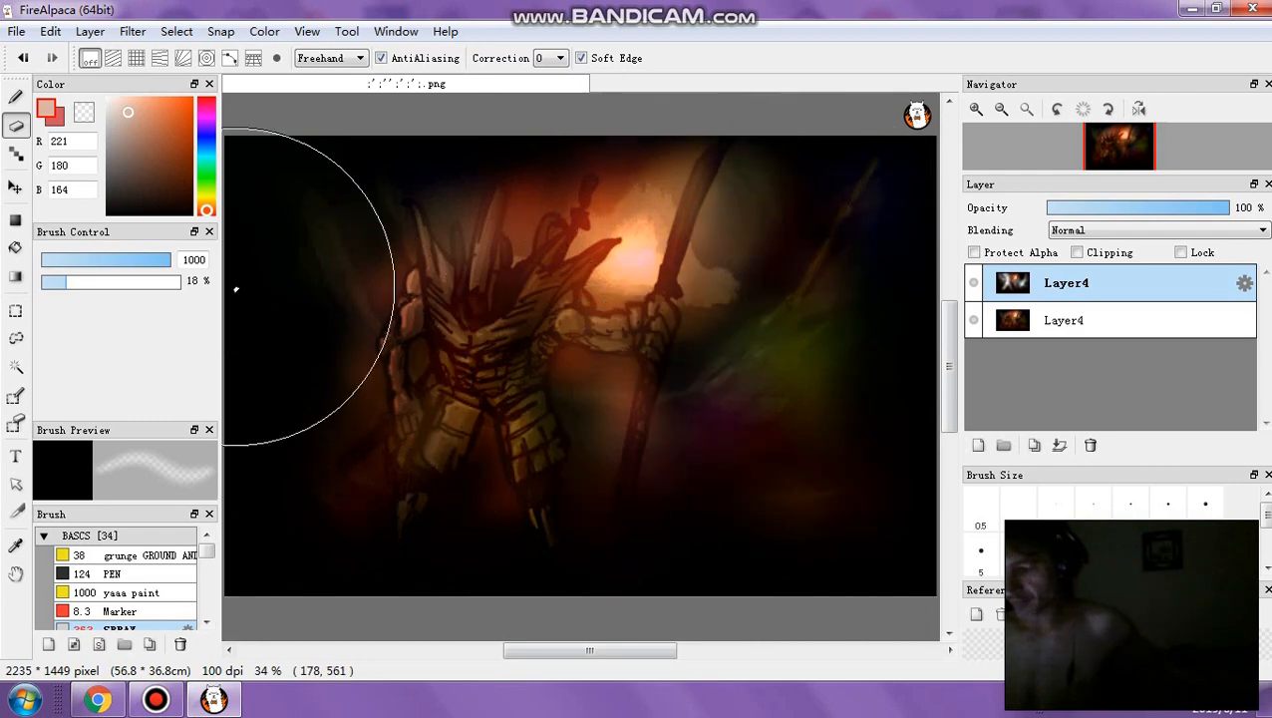
Refine the erased areas over the lower legs, headgear and light with a 371 px eraser at 5% opacity, and merge the copy down
{"action": "mouse_move", "coordinate": [159, 261]}
{"action": "left_mouse_down"}
{"action": "mouse_move", "coordinate": [65, 269]}
{"action": "mouse_move", "coordinate": [78, 279]}
{"action": "left_mouse_up"}
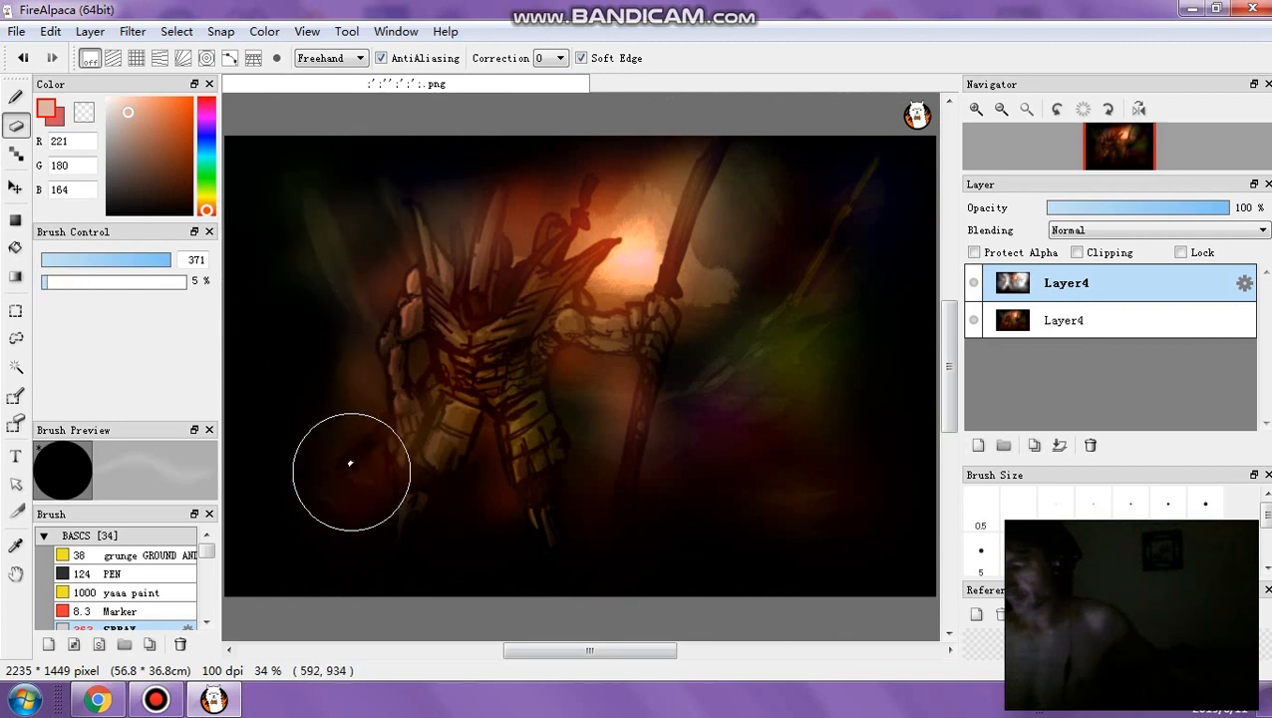
{"action": "mouse_move", "coordinate": [436, 507]}
{"action": "left_mouse_down"}
{"action": "mouse_move", "coordinate": [460, 530]}
{"action": "mouse_move", "coordinate": [541, 550]}
{"action": "left_mouse_up"}
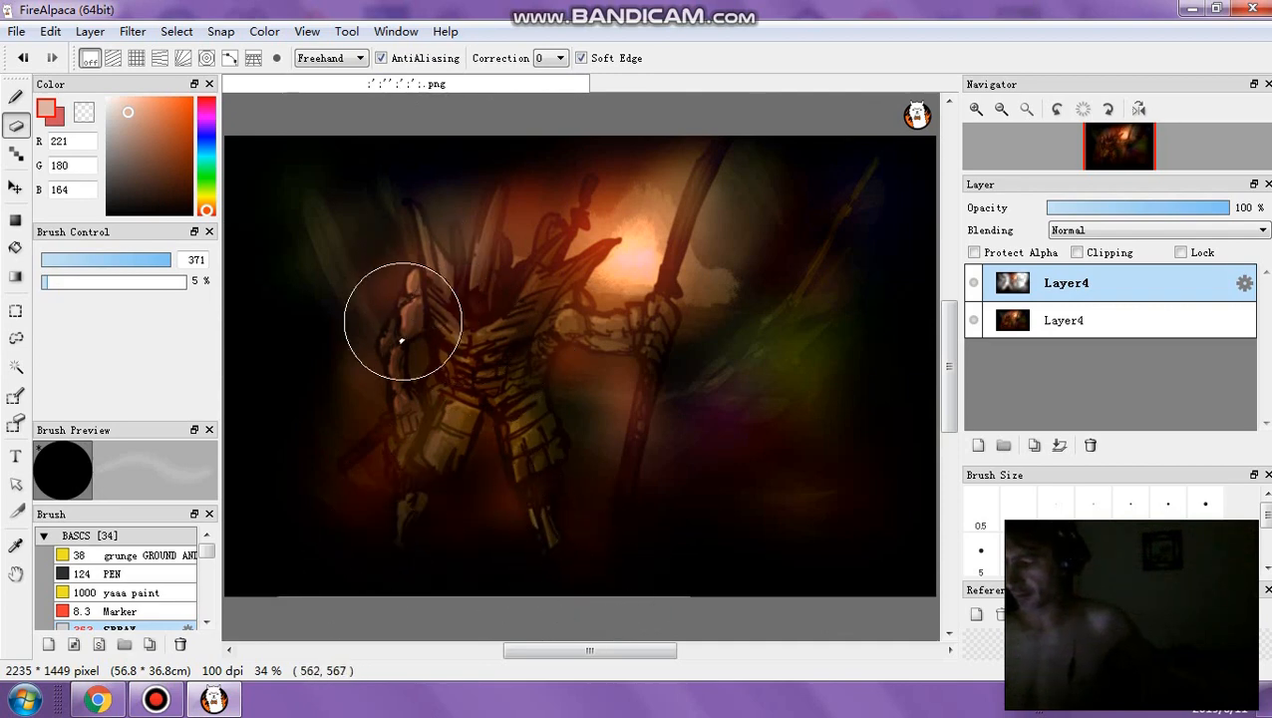
{"action": "left_click_drag", "start_coordinate": [429, 249], "coordinate": [528, 300]}
{"action": "mouse_move", "coordinate": [584, 243]}
{"action": "left_mouse_down"}
{"action": "mouse_move", "coordinate": [552, 186]}
{"action": "mouse_move", "coordinate": [471, 173]}
{"action": "mouse_move", "coordinate": [521, 153]}
{"action": "mouse_move", "coordinate": [698, 242]}
{"action": "left_mouse_up"}
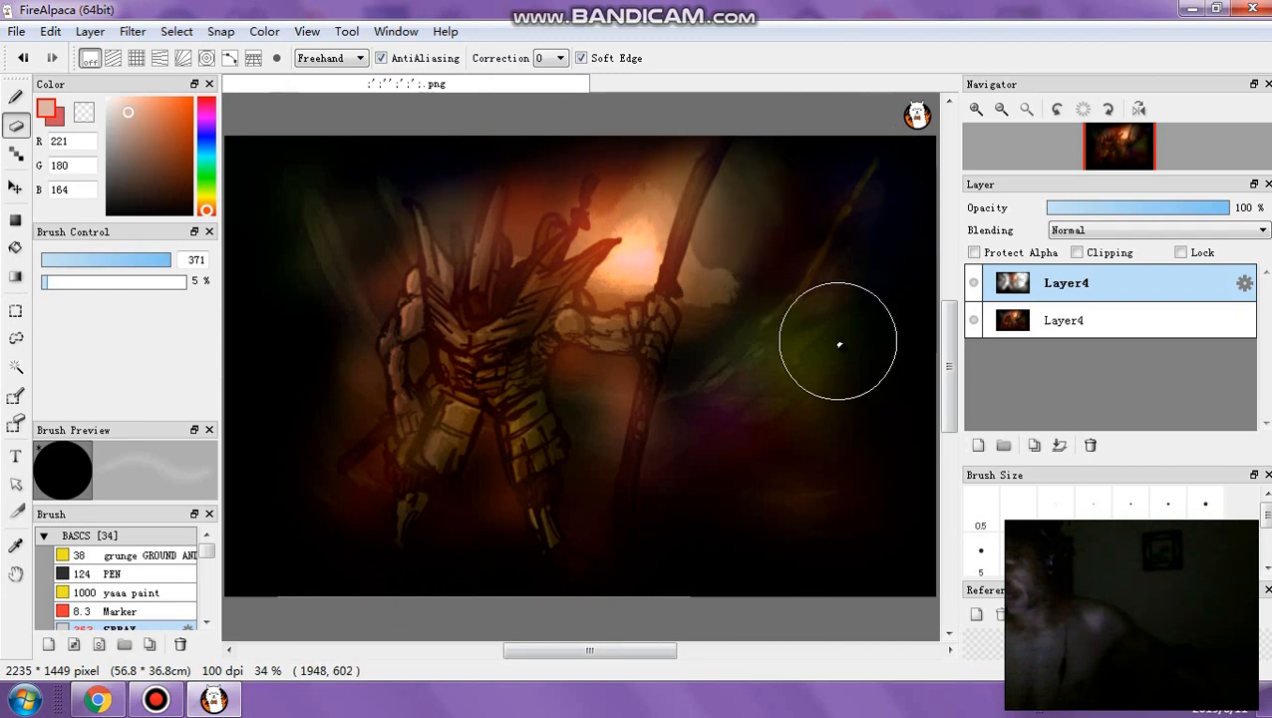
{"action": "left_click", "coordinate": [1060, 445]}
Add a Hard Light layer and prepare a 708 px spray brush in pale orange sampled from the light, RGB 255, 197, 178
{"action": "left_click", "coordinate": [977, 445]}
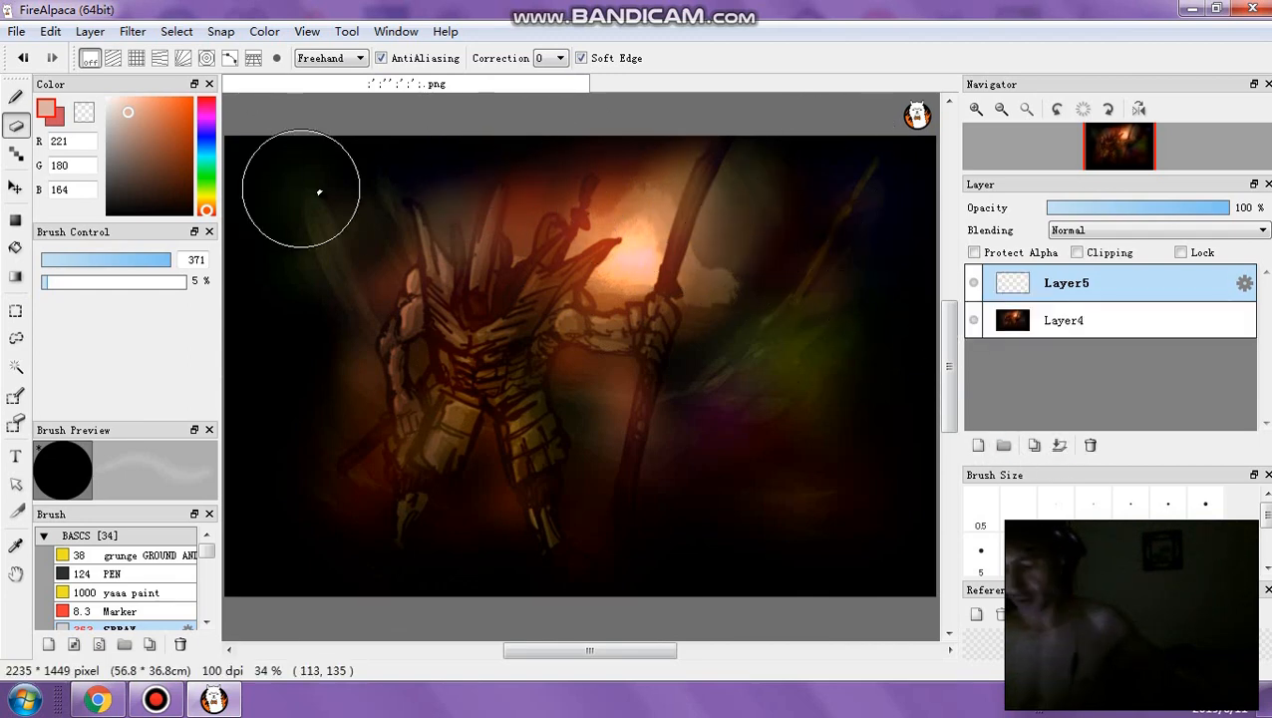
{"action": "left_click", "coordinate": [636, 248], "text": "alt"}
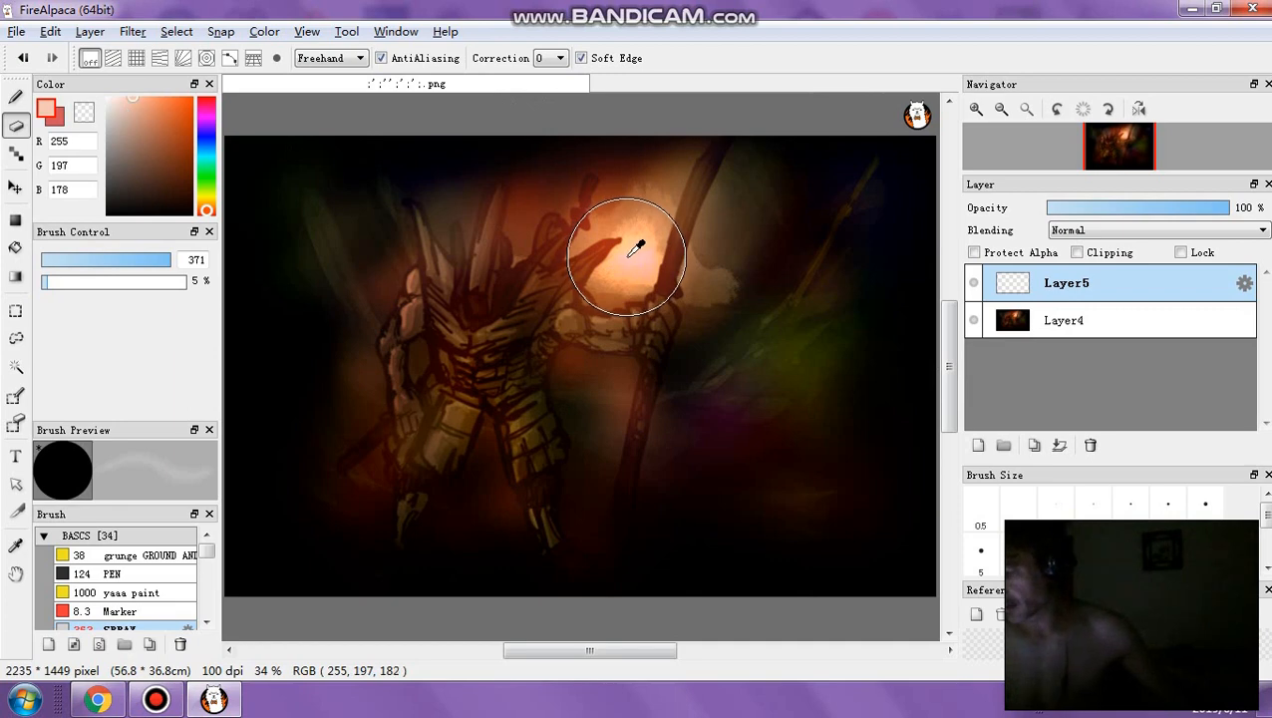
{"action": "left_click", "coordinate": [15, 97]}
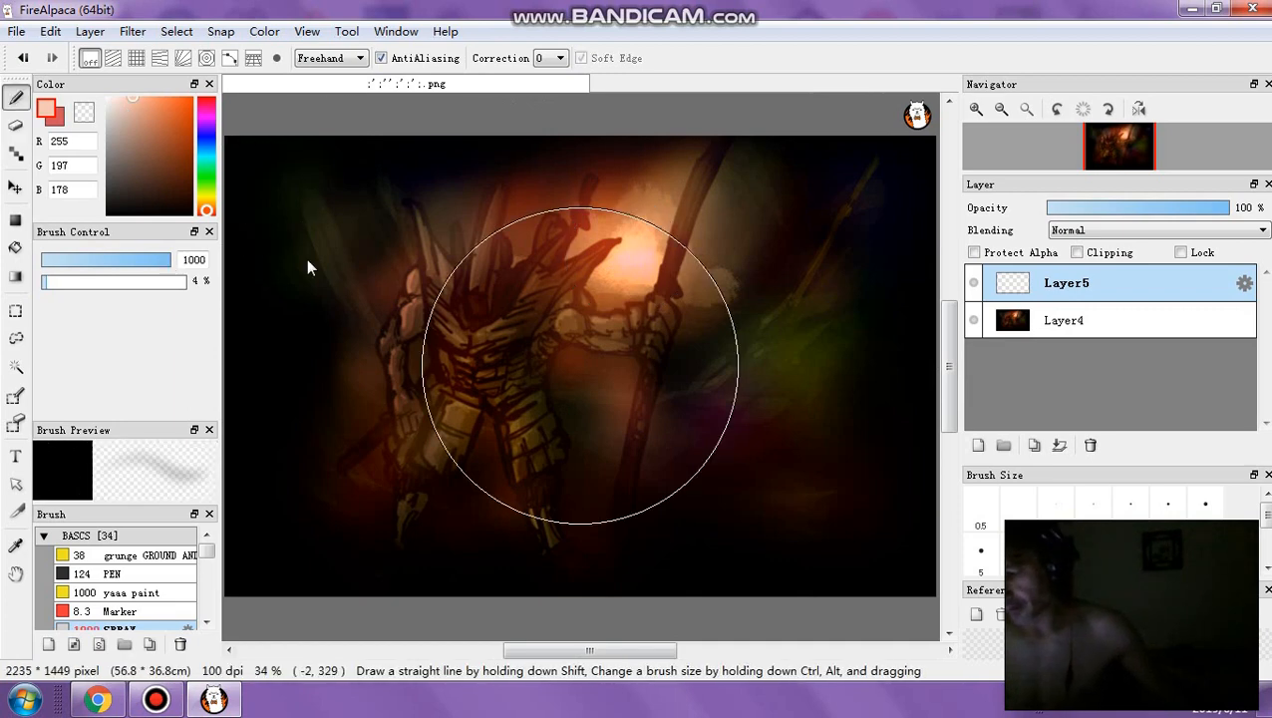
{"action": "key", "text": "bracketleft"}
{"action": "left_click", "coordinate": [1157, 231]}
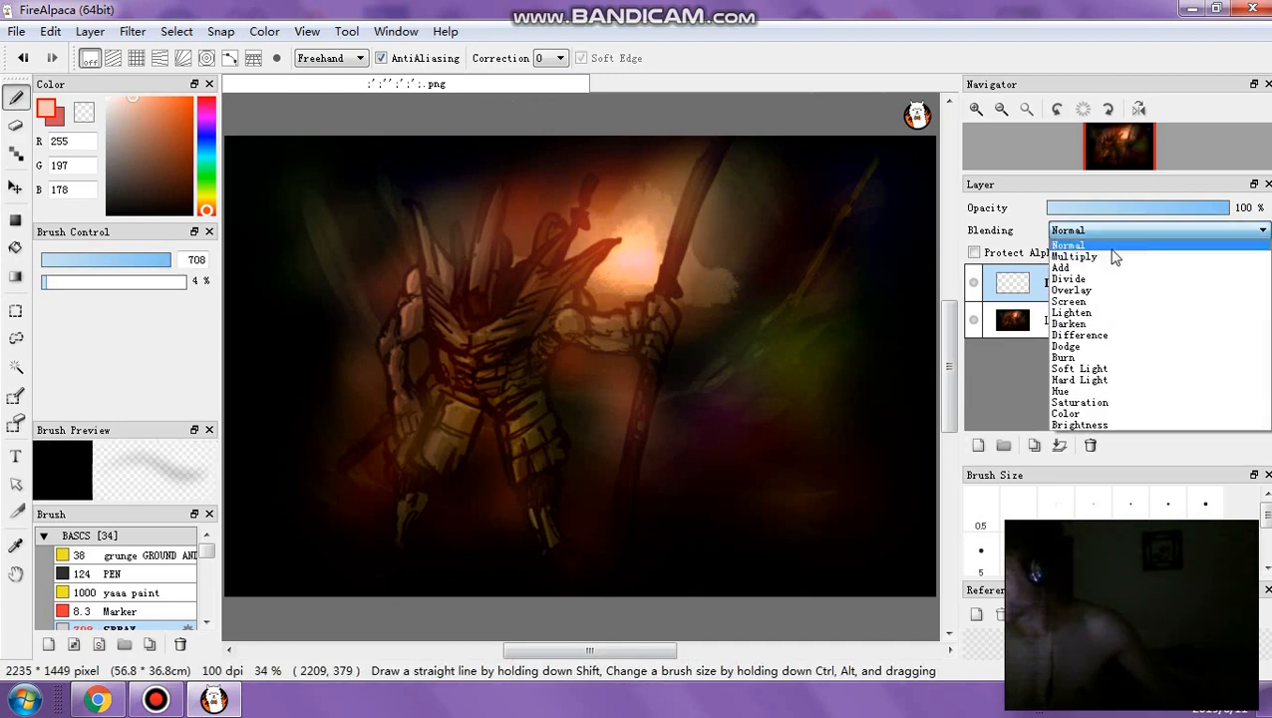
{"action": "left_click", "coordinate": [1078, 380]}
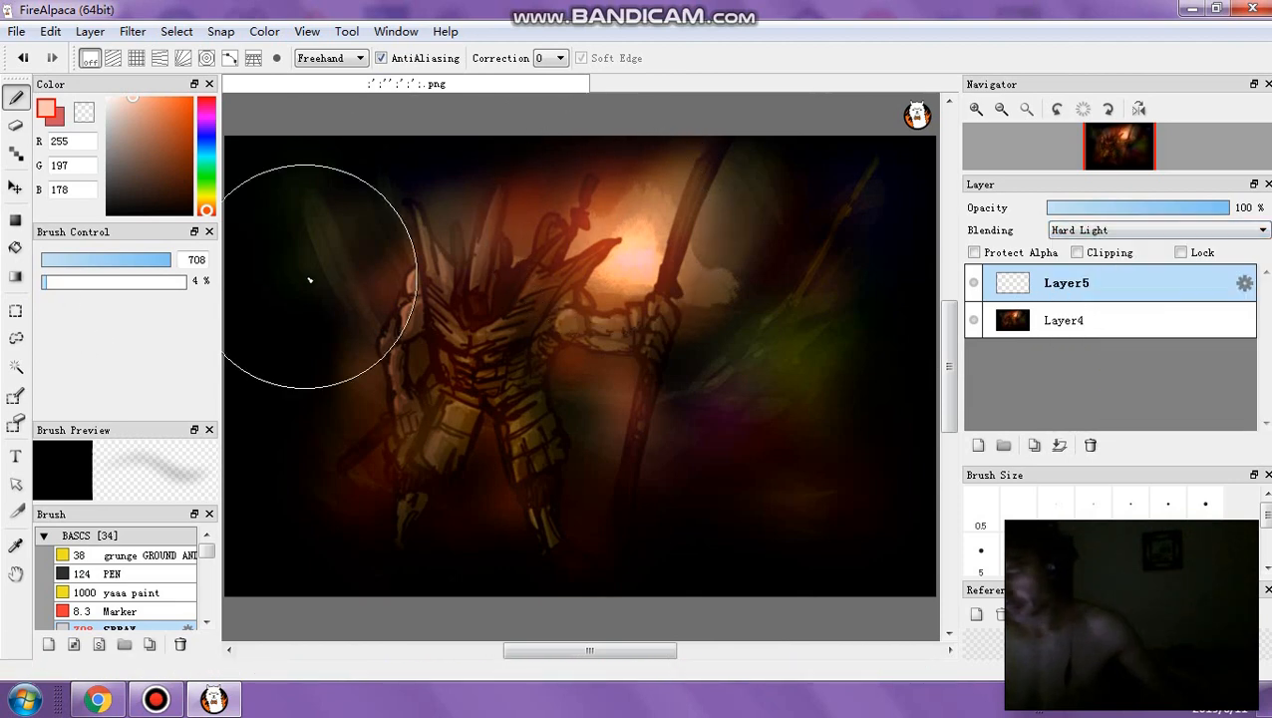
Spray pale orange glow around the headgear, light, staff and torso at 25% opacity, undoing unwanted strokes, and reduce brush opacity to 8%
{"action": "left_click_drag", "start_coordinate": [56, 283], "coordinate": [76, 282]}
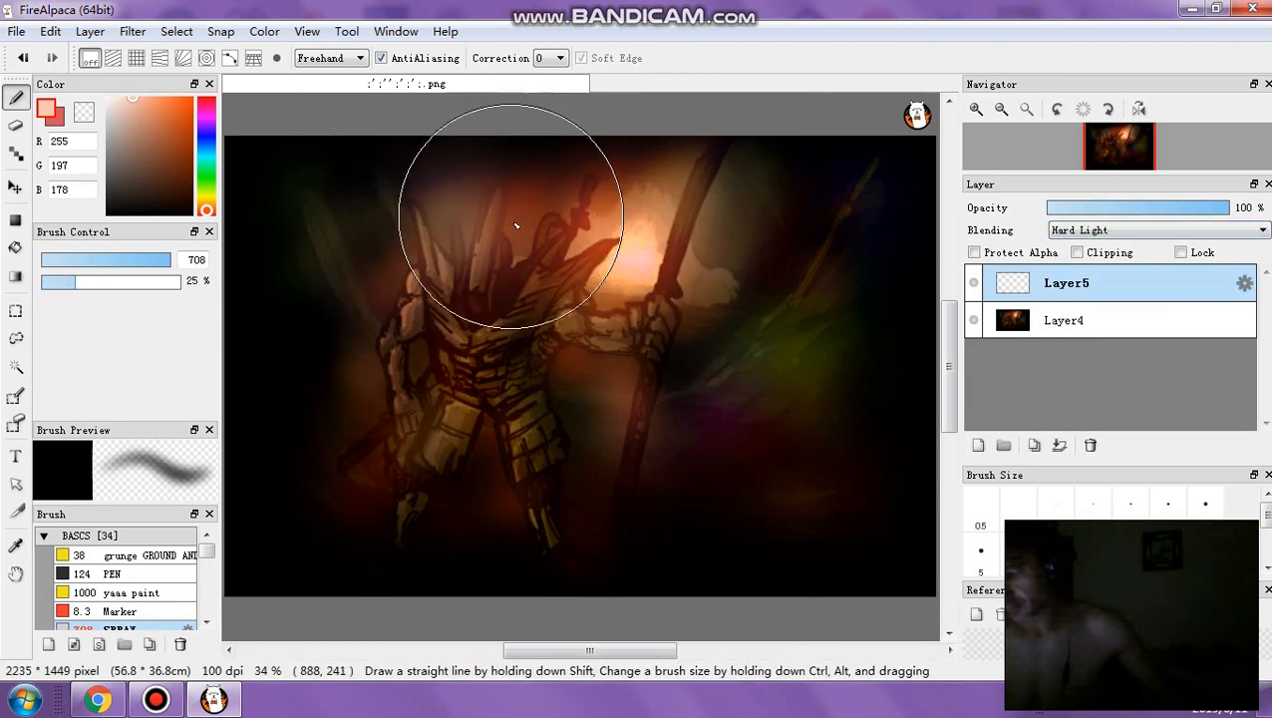
{"action": "key", "text": "ctrl+z"}
{"action": "left_click_drag", "start_coordinate": [540, 227], "coordinate": [578, 267]}
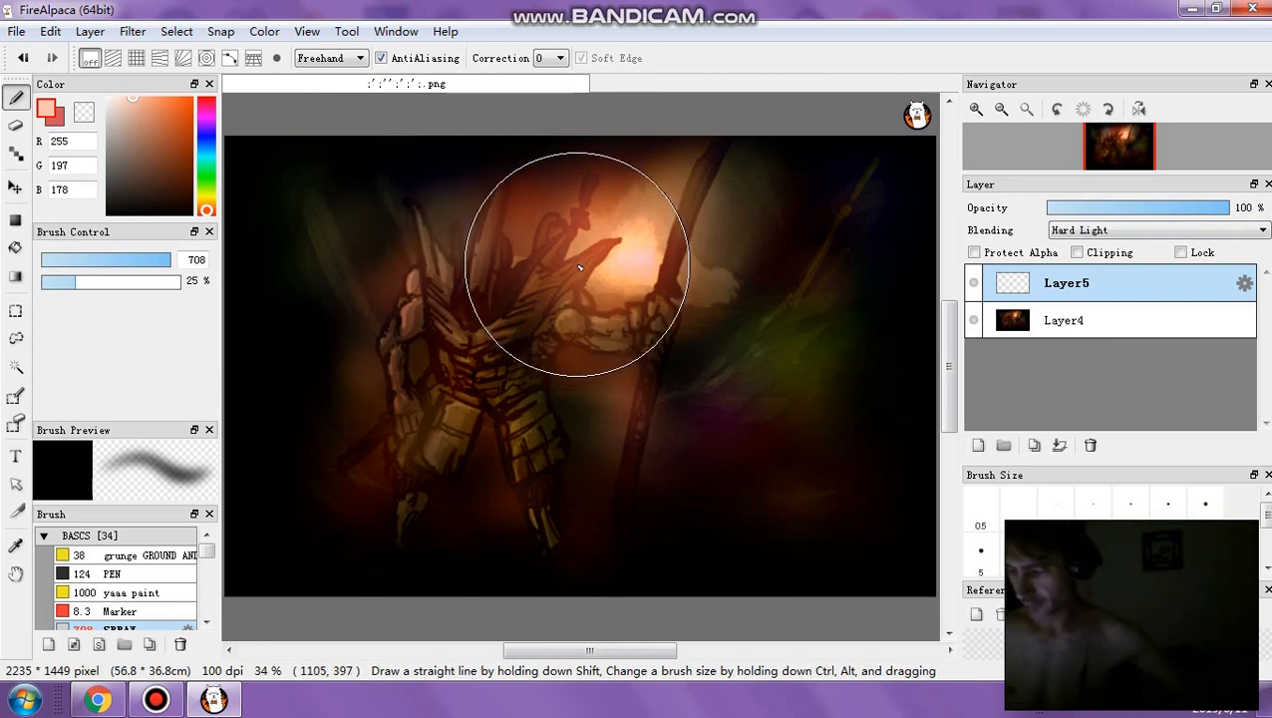
{"action": "left_click_drag", "start_coordinate": [574, 196], "coordinate": [579, 286]}
{"action": "left_click_drag", "start_coordinate": [686, 244], "coordinate": [703, 248]}
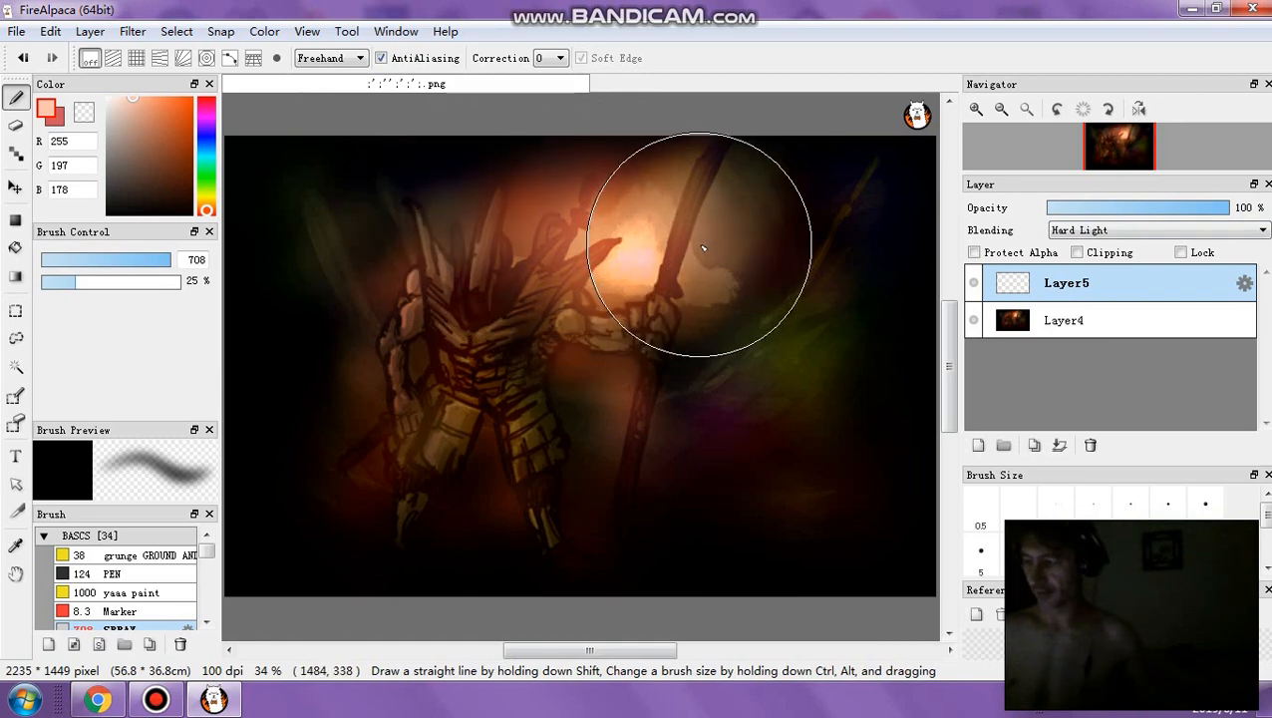
{"action": "left_click", "coordinate": [700, 285]}
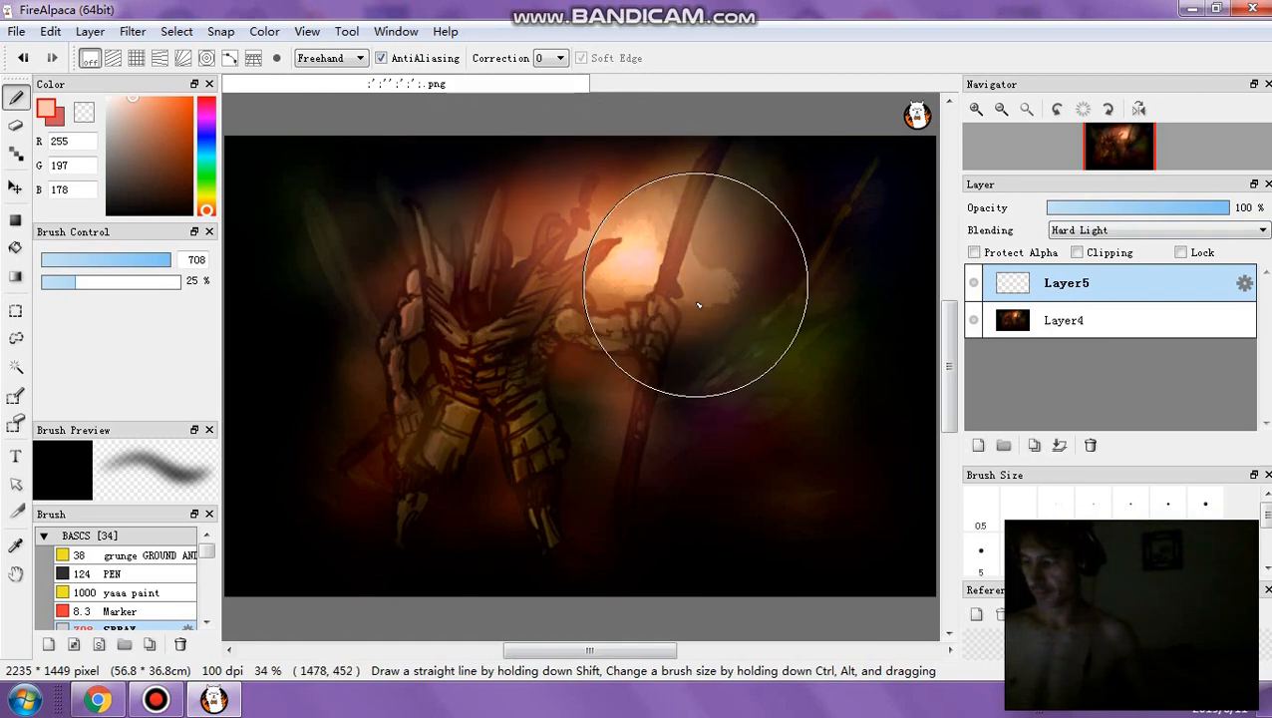
{"action": "left_click", "coordinate": [574, 365]}
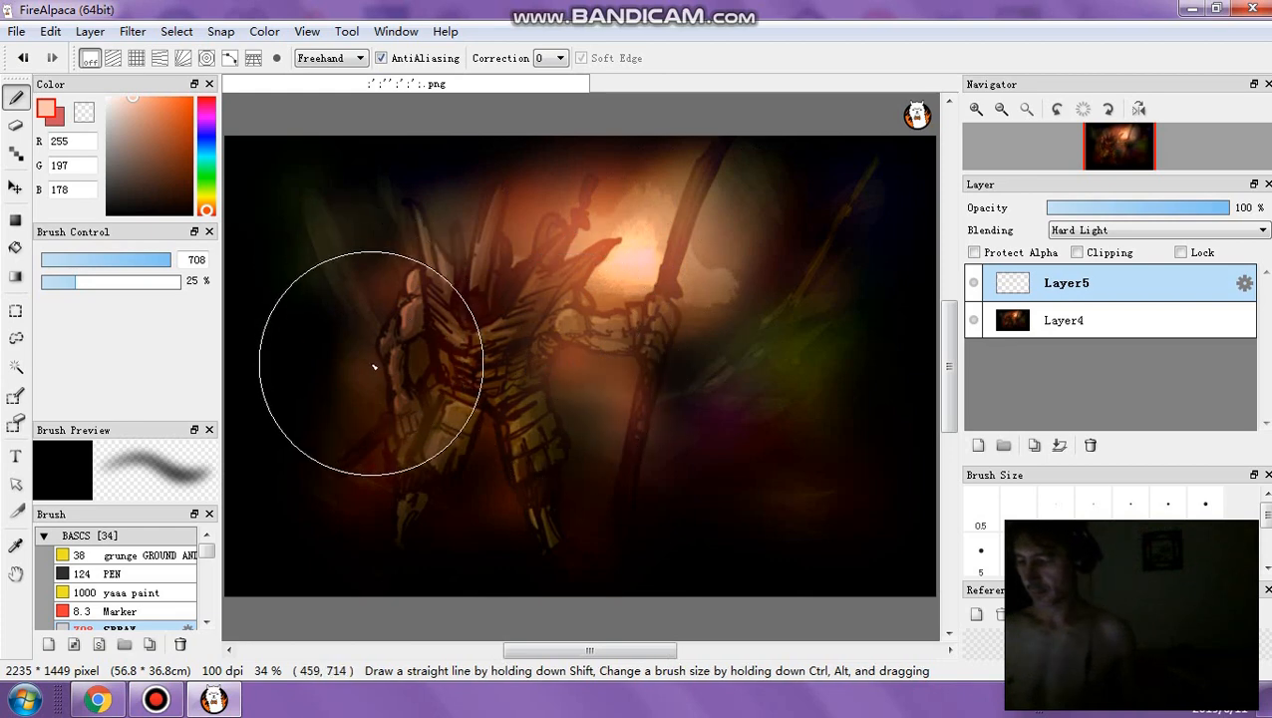
{"action": "left_click", "coordinate": [53, 282]}
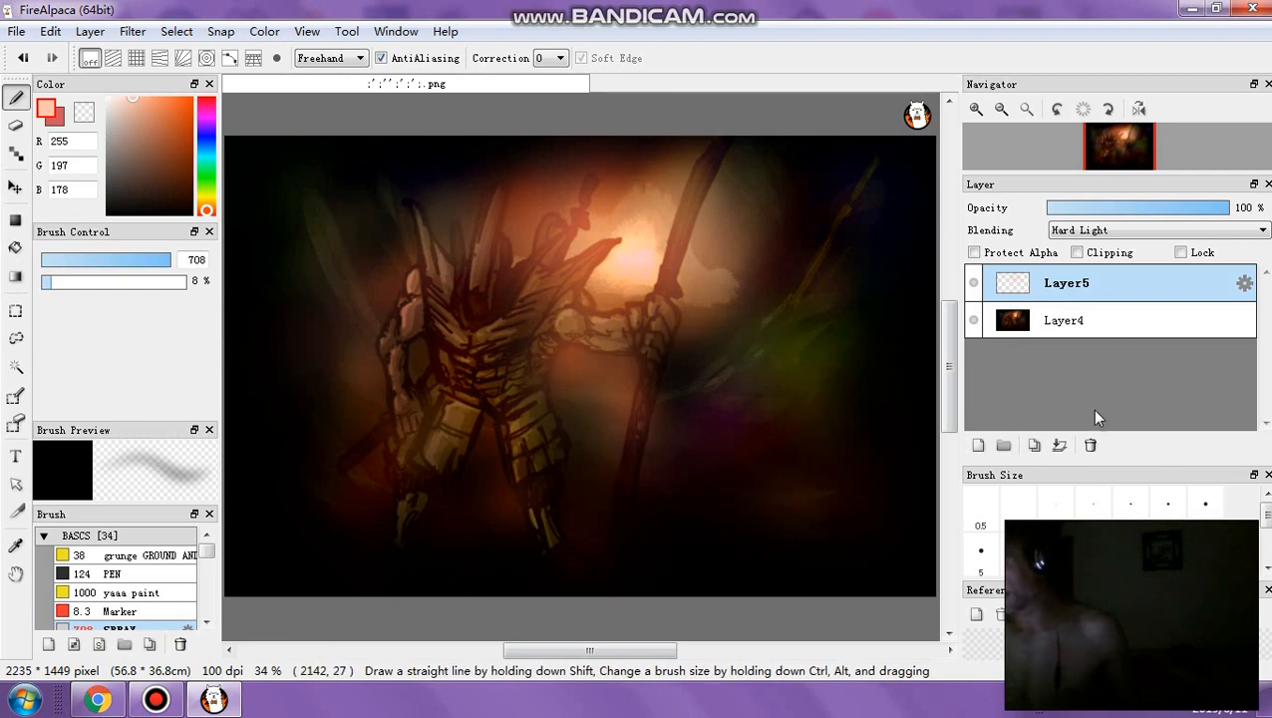
Apply Levels to the painting layer, slightly lowering the input white point and keeping the input and output black points at minimum
{"action": "left_click", "coordinate": [132, 31]}
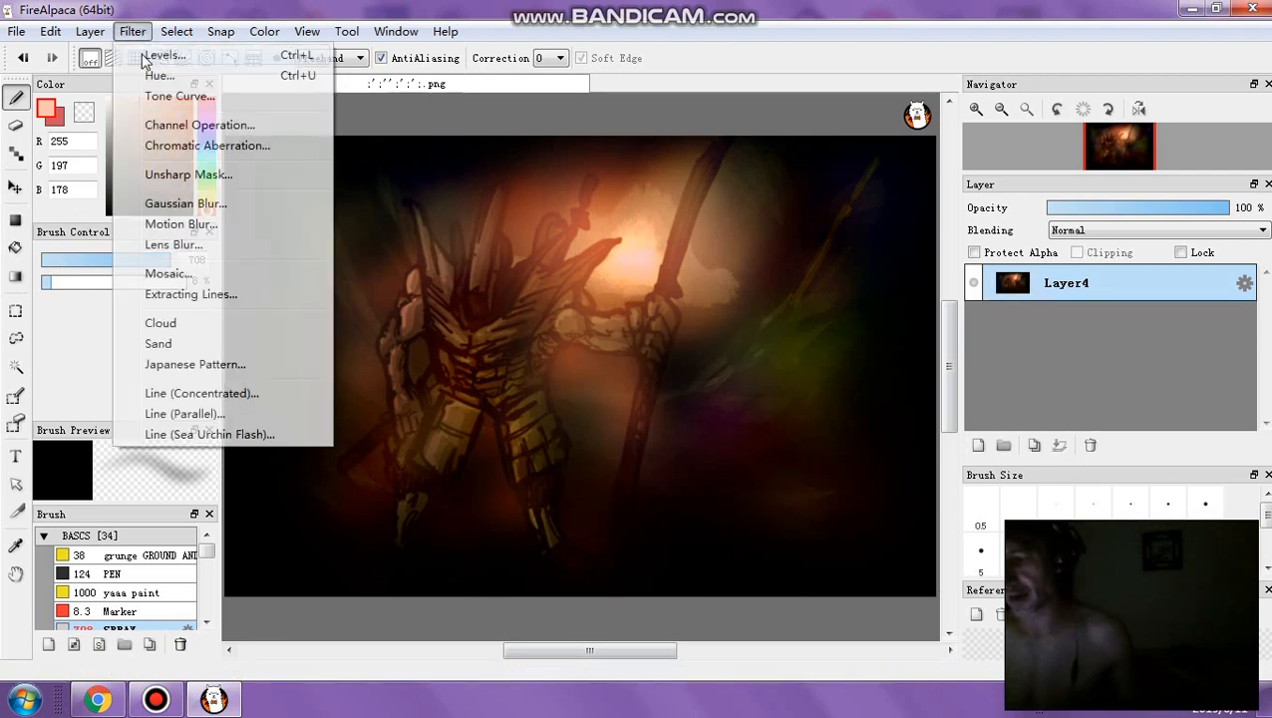
{"action": "left_click", "coordinate": [165, 53]}
{"action": "left_click_drag", "start_coordinate": [574, 357], "coordinate": [580, 361]}
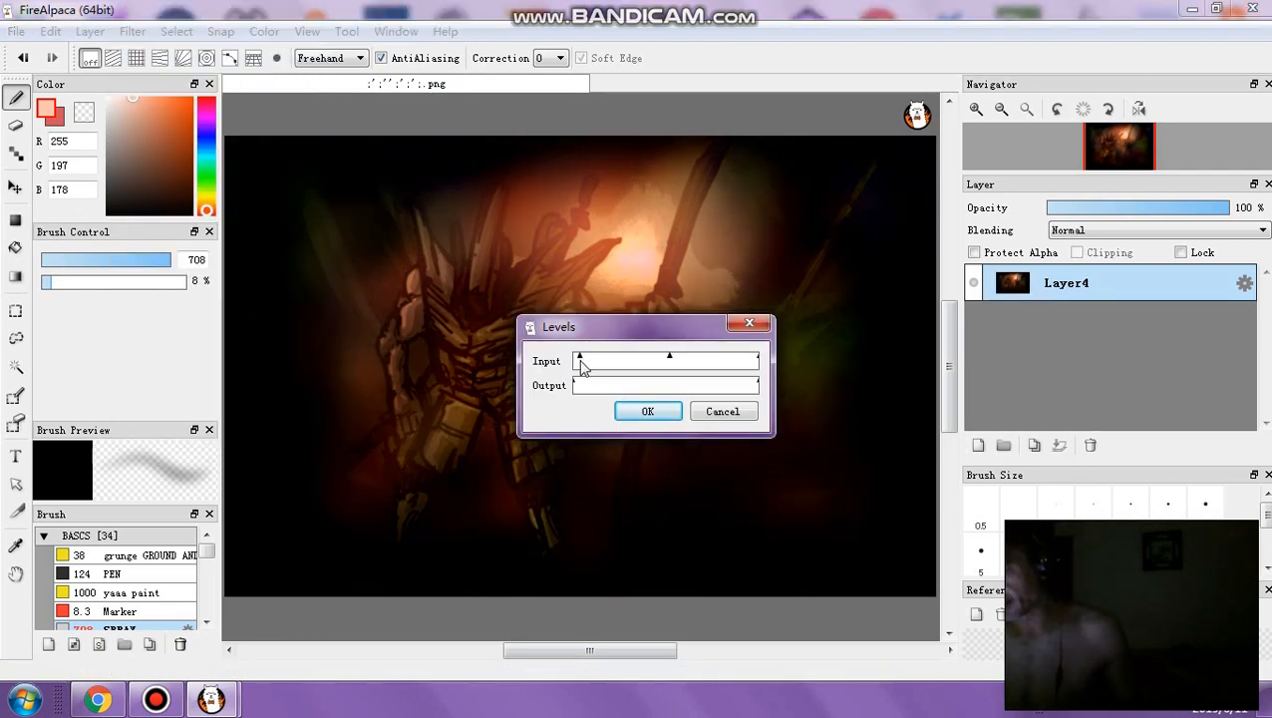
{"action": "mouse_move", "coordinate": [757, 361]}
{"action": "left_mouse_down"}
{"action": "mouse_move", "coordinate": [673, 361]}
{"action": "mouse_move", "coordinate": [813, 369]}
{"action": "mouse_move", "coordinate": [715, 372]}
{"action": "mouse_move", "coordinate": [736, 369]}
{"action": "left_mouse_up"}
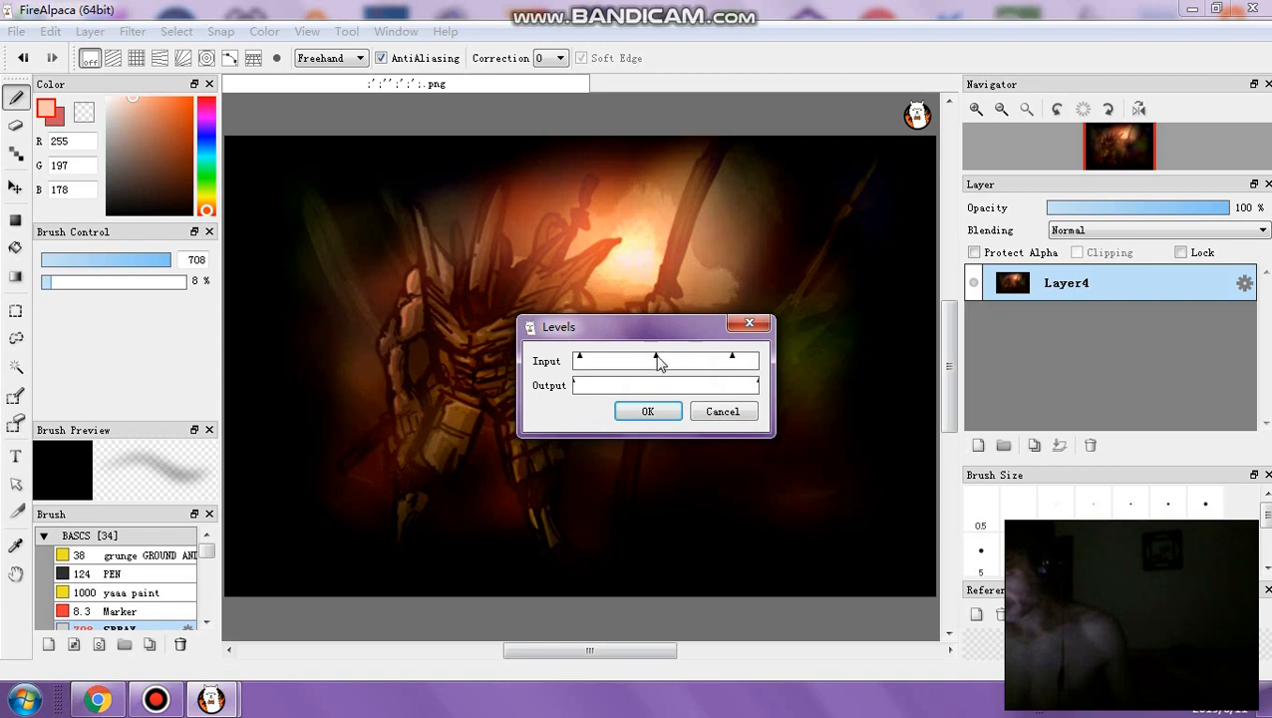
{"action": "left_click_drag", "start_coordinate": [659, 365], "coordinate": [576, 389]}
{"action": "left_click_drag", "start_coordinate": [756, 389], "coordinate": [747, 390]}
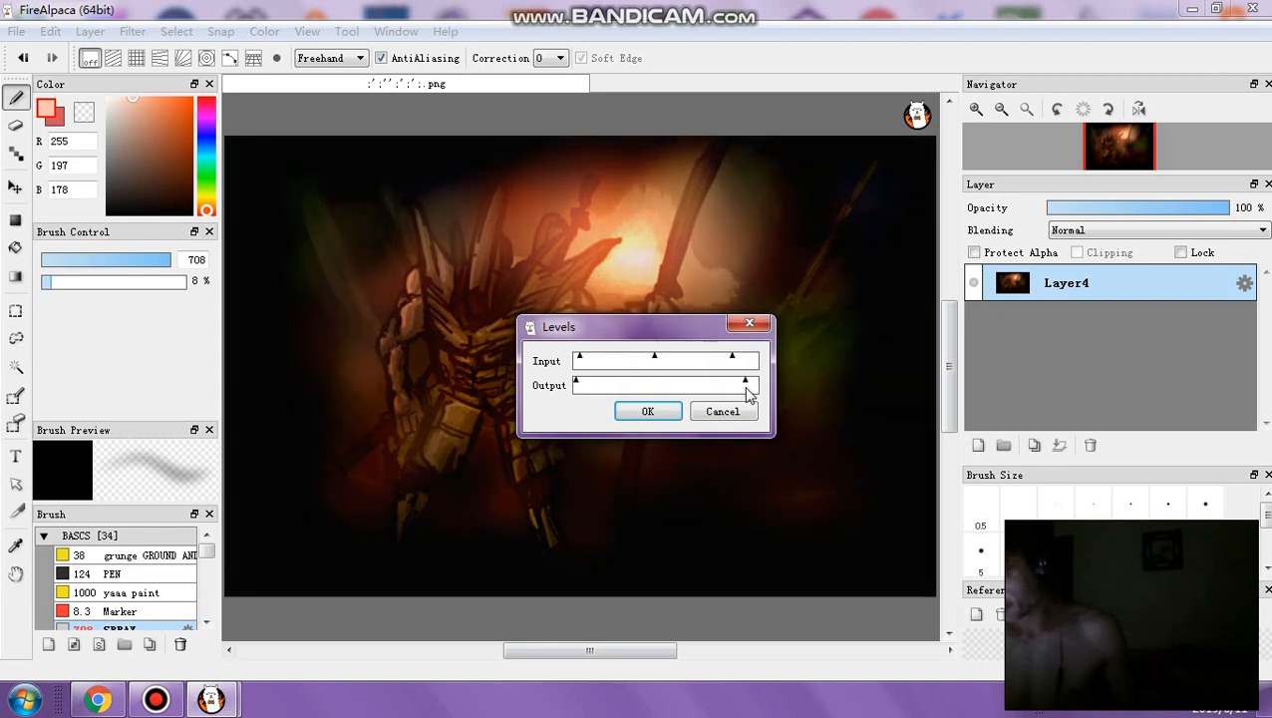
{"action": "left_click_drag", "start_coordinate": [578, 365], "coordinate": [573, 365]}
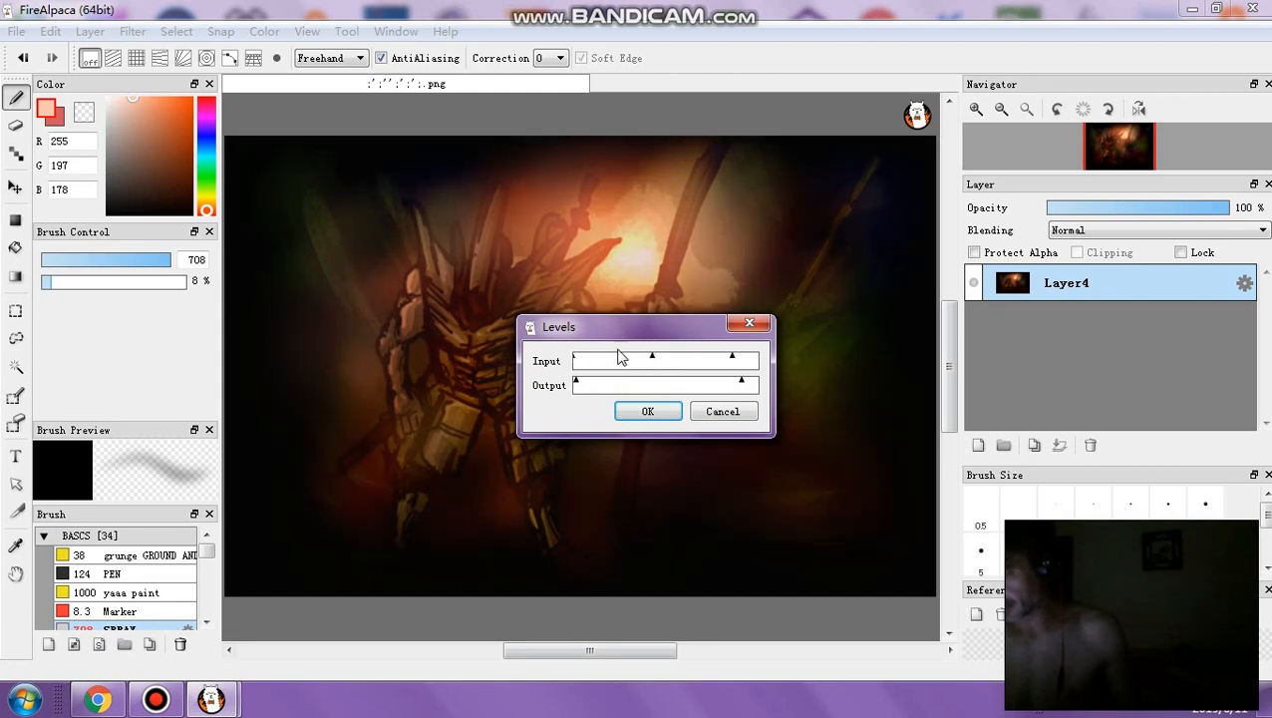
{"action": "left_click_drag", "start_coordinate": [742, 364], "coordinate": [755, 367]}
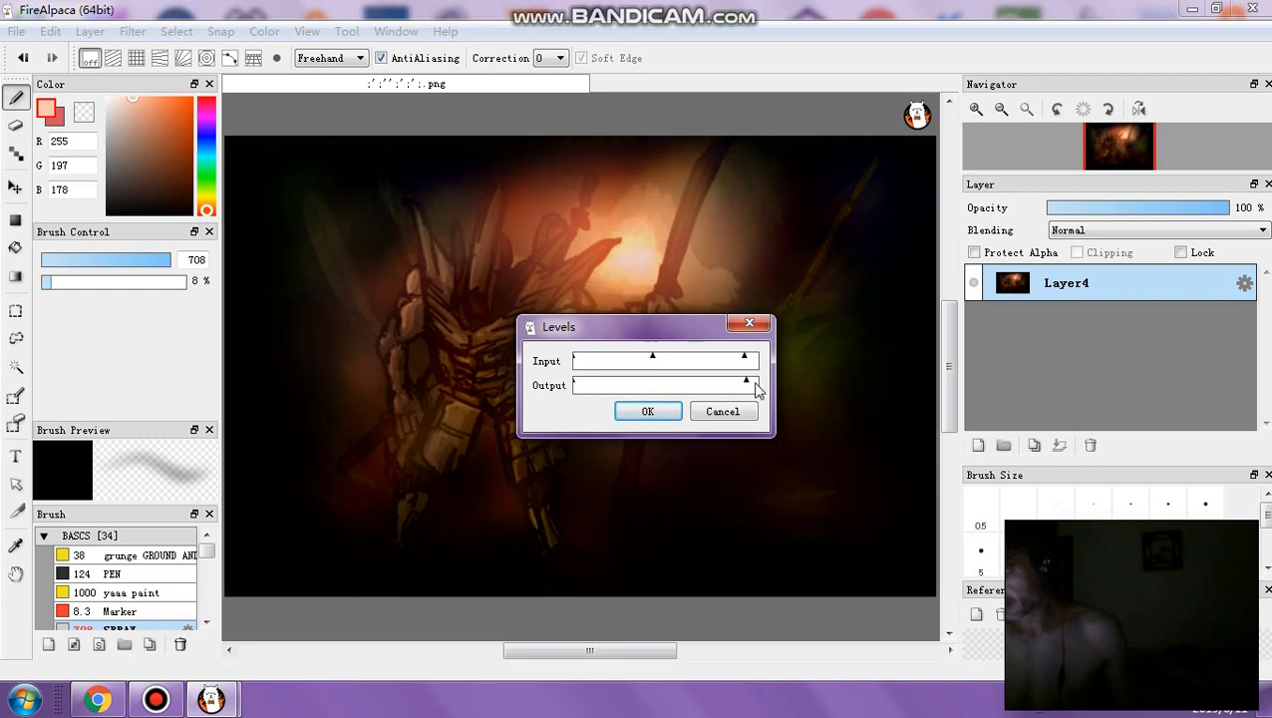
{"action": "left_click", "coordinate": [648, 410]}
Save the painting as a PNG on the desktop, overwriting the existing greyscale image and accepting the save settings
{"action": "left_click", "coordinate": [17, 31]}
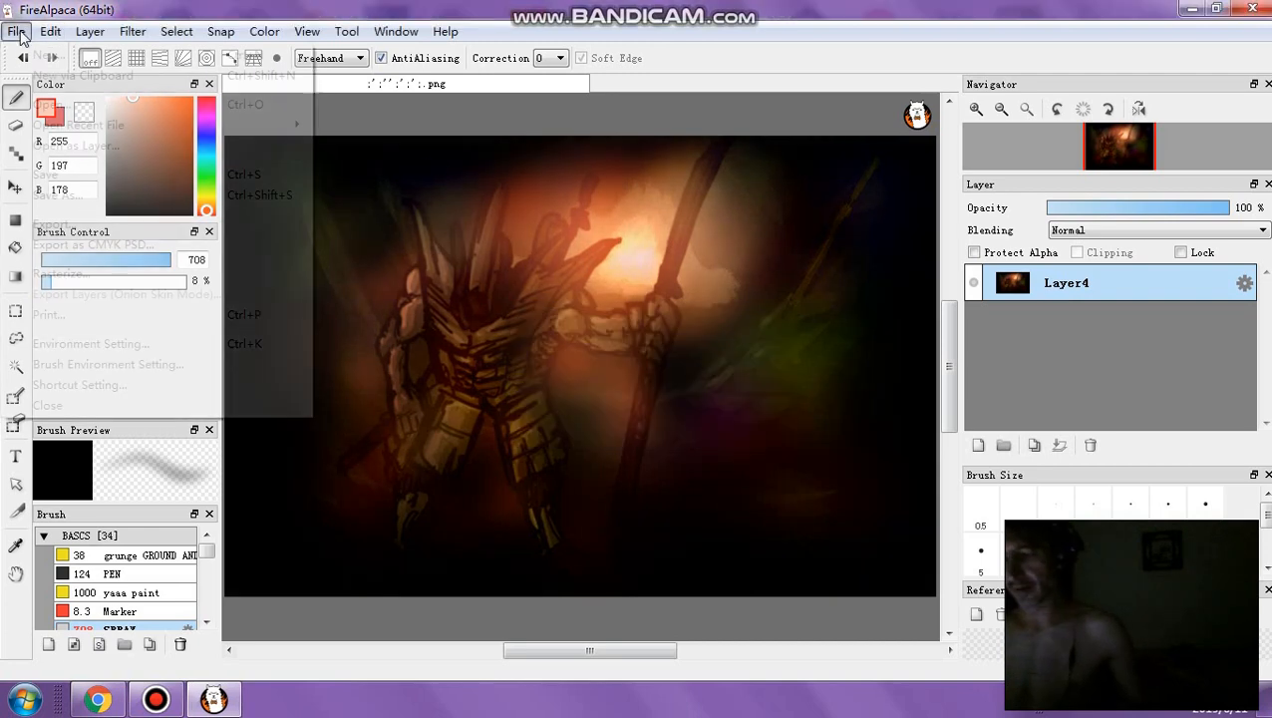
{"action": "left_click", "coordinate": [50, 196]}
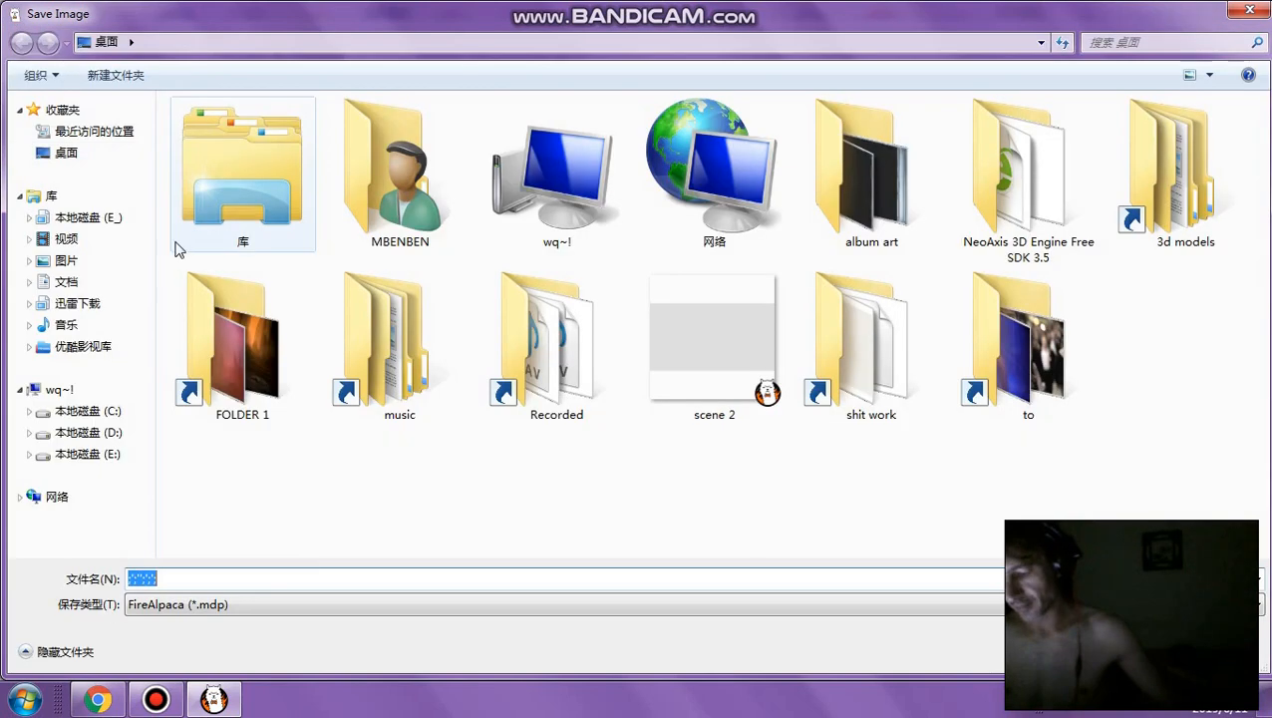
{"action": "type", "text": "lglggl"}
{"action": "left_click", "coordinate": [561, 604]}
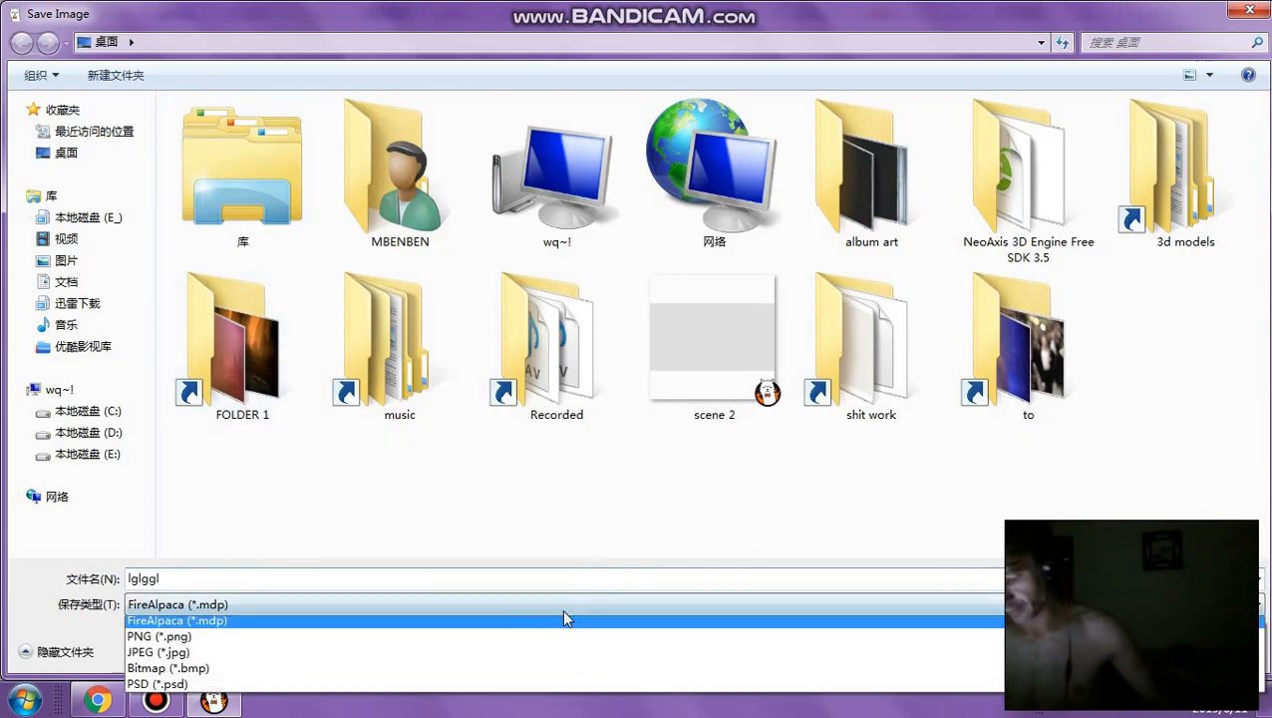
{"action": "left_click", "coordinate": [499, 645]}
{"action": "left_click", "coordinate": [1184, 189]}
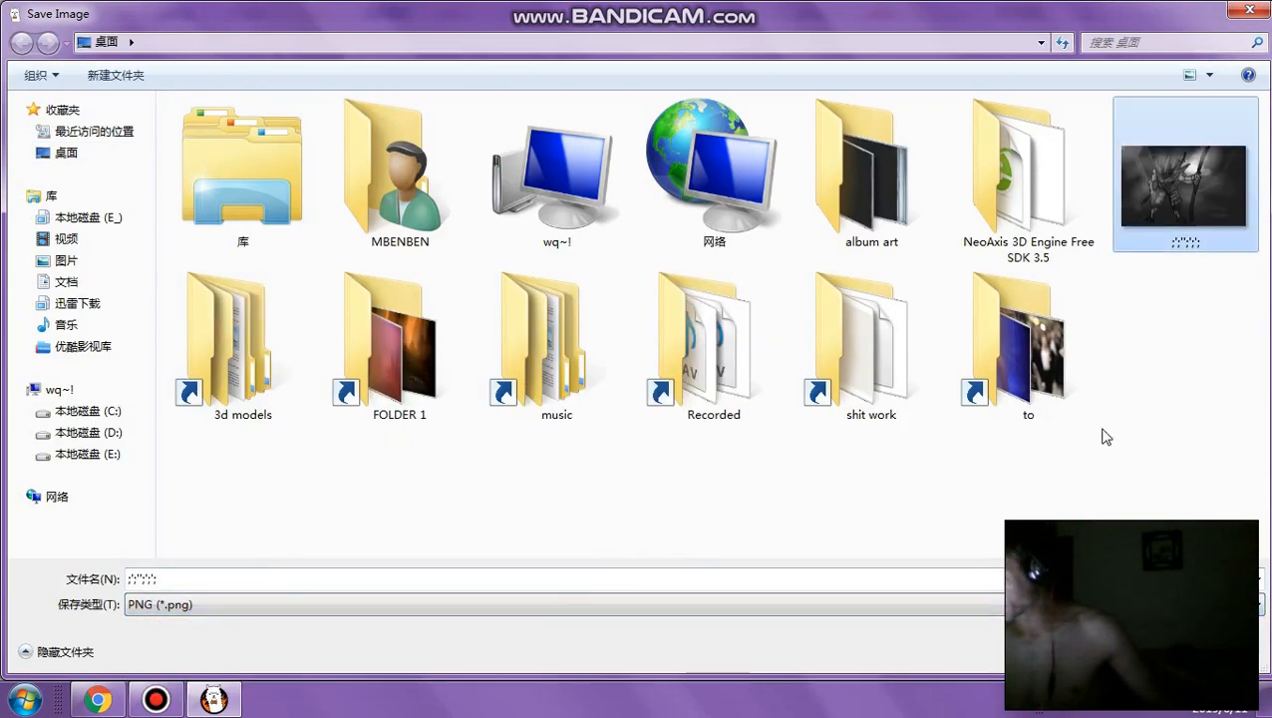
{"action": "key", "text": "Return"}
{"action": "left_click", "coordinate": [677, 346]}
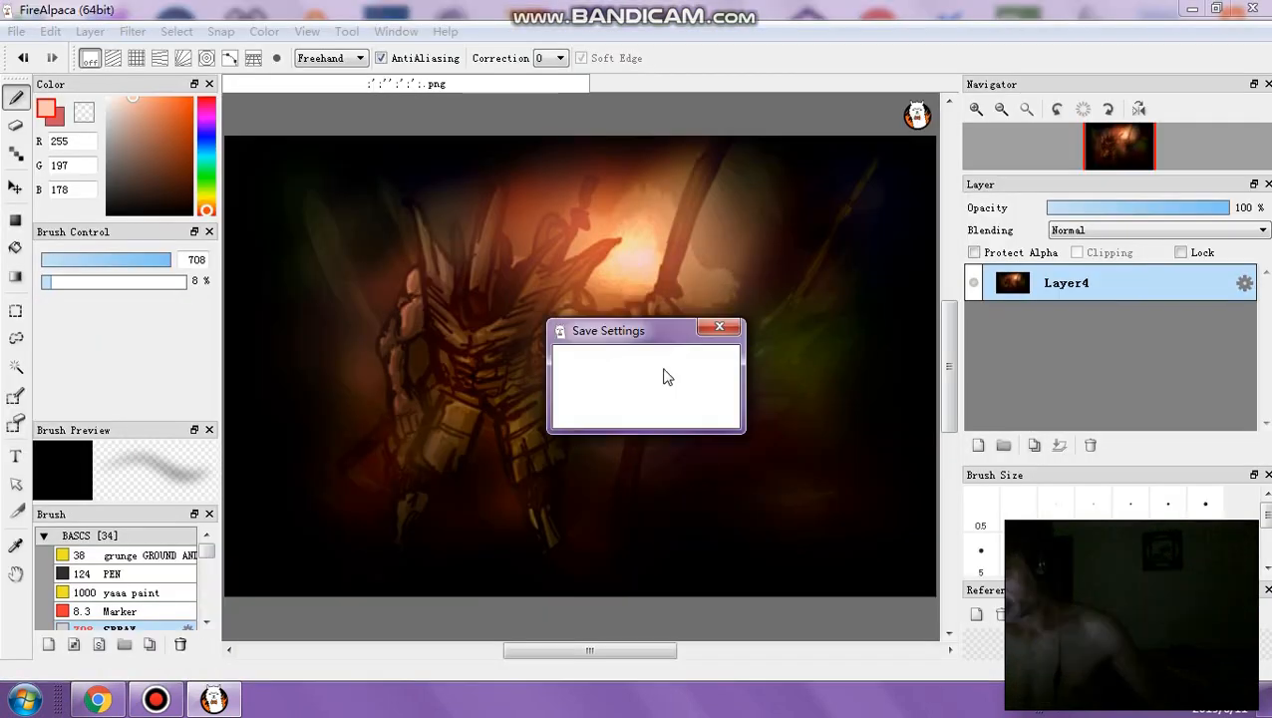
{"action": "left_click", "coordinate": [618, 408]}
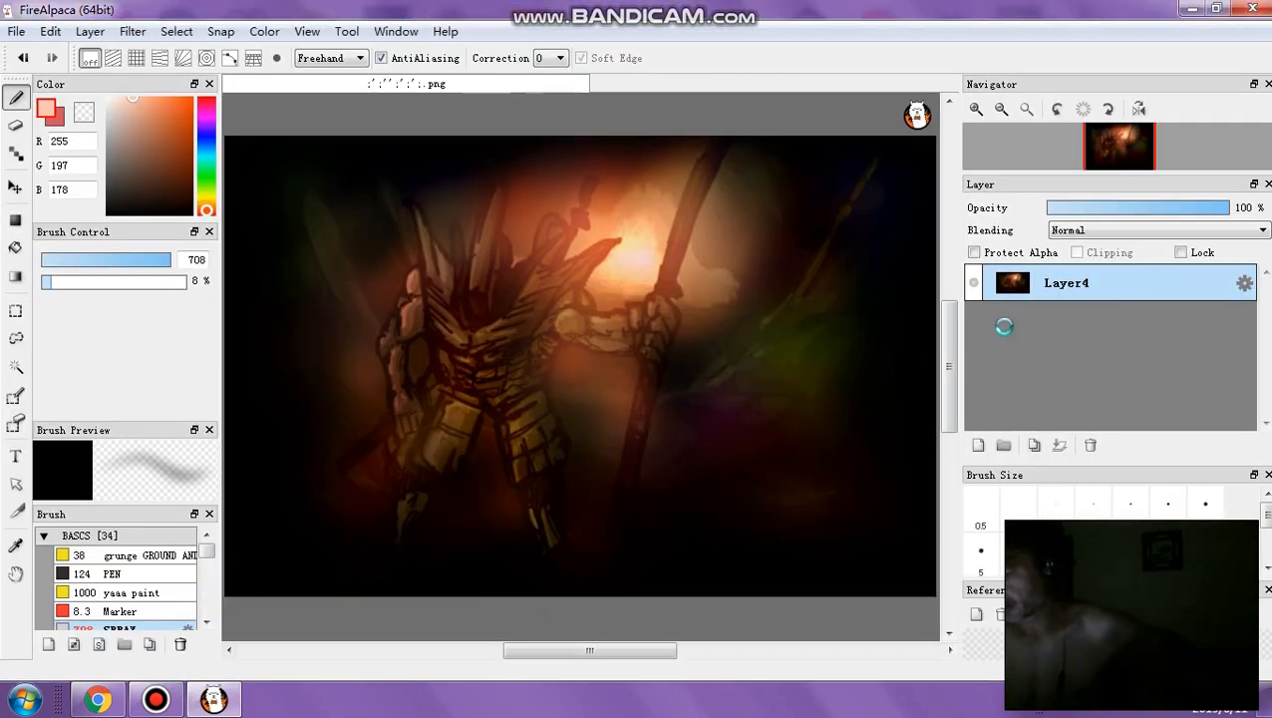
Close FireAlpaca, declining the recorder's purchase offer, and open the saved PNG from the desktop in Windows Photo Viewer
{"action": "left_click", "coordinate": [1252, 8]}
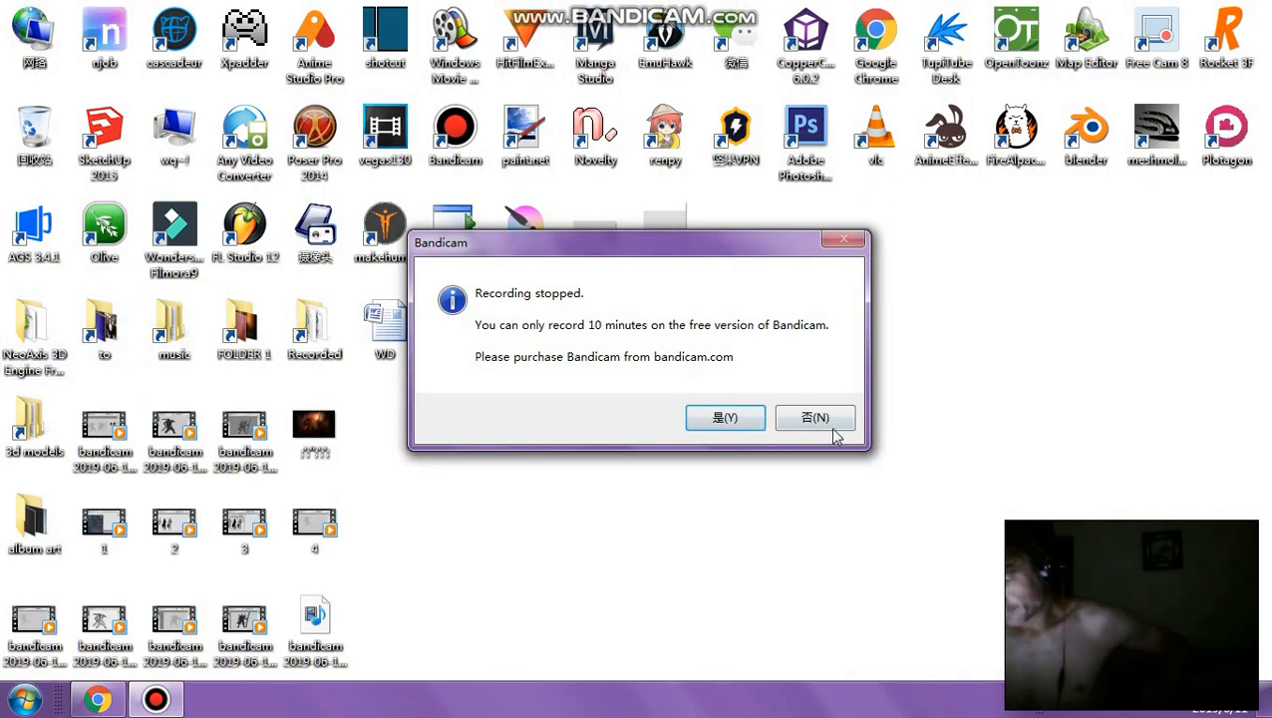
{"action": "left_click", "coordinate": [834, 429]}
{"action": "mouse_move", "coordinate": [590, 9]}
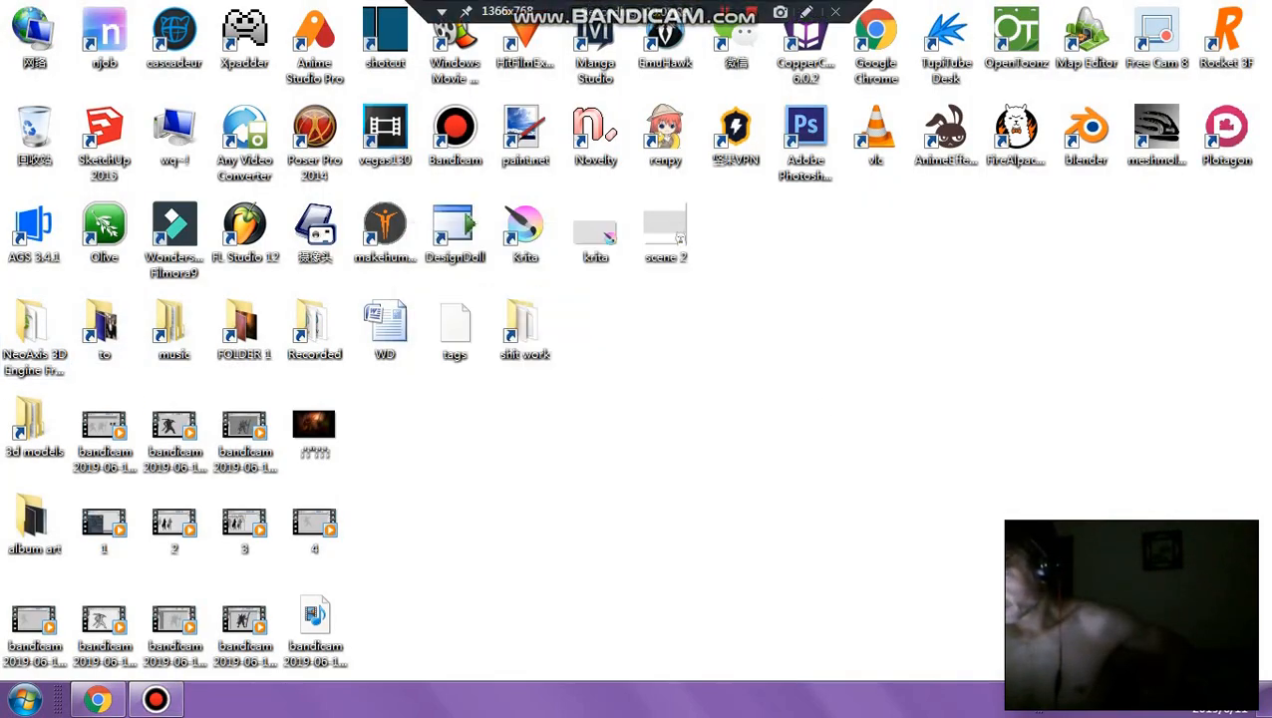
{"action": "double_click", "coordinate": [314, 439]}
{"action": "mouse_move", "coordinate": [691, 8]}
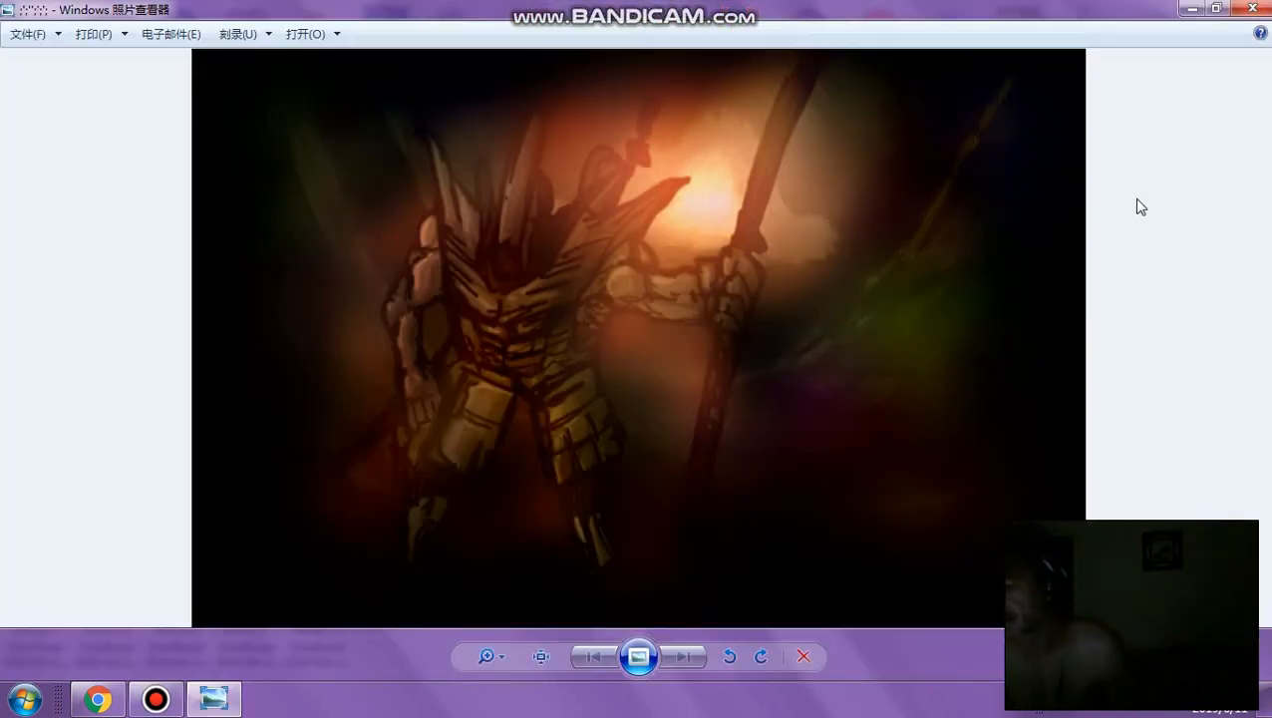
Restore the photo viewer to a floating window and resize it to view the finished painting beside the desktop icons
{"action": "left_click_drag", "start_coordinate": [825, 8], "coordinate": [465, 48]}
{"action": "left_click_drag", "start_coordinate": [810, 504], "coordinate": [911, 709]}
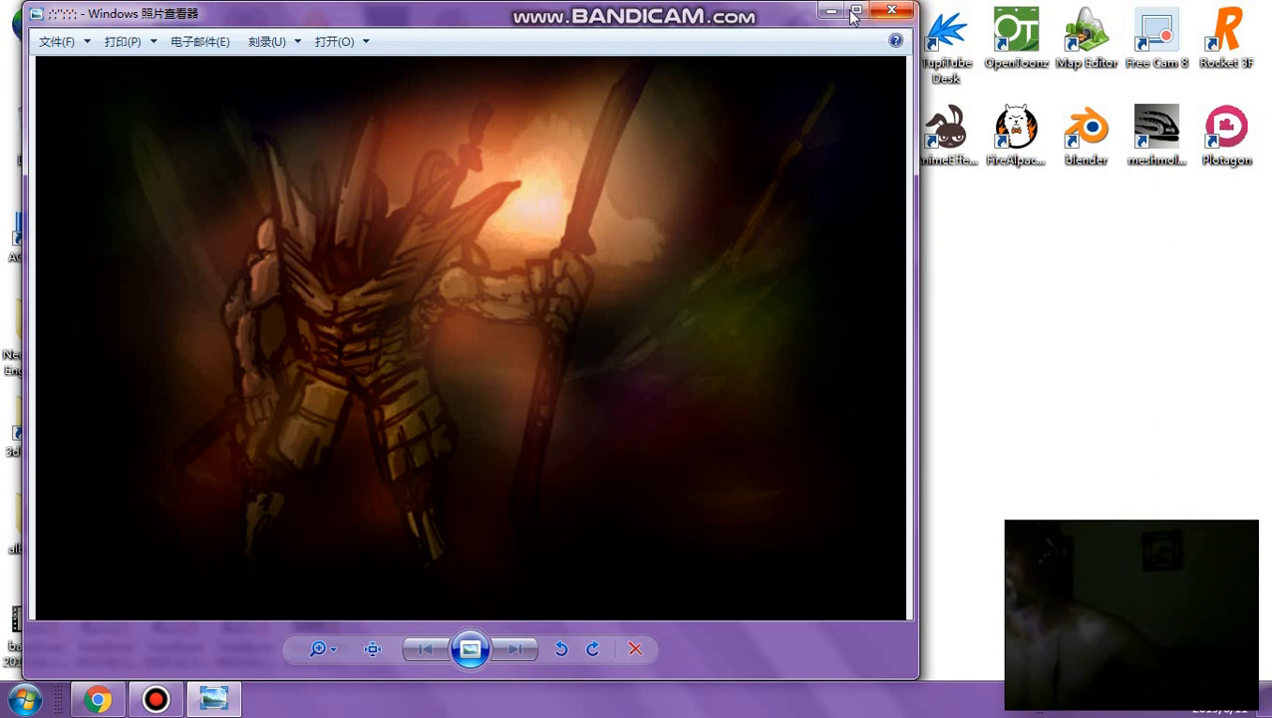
{"action": "mouse_move", "coordinate": [703, 9]}
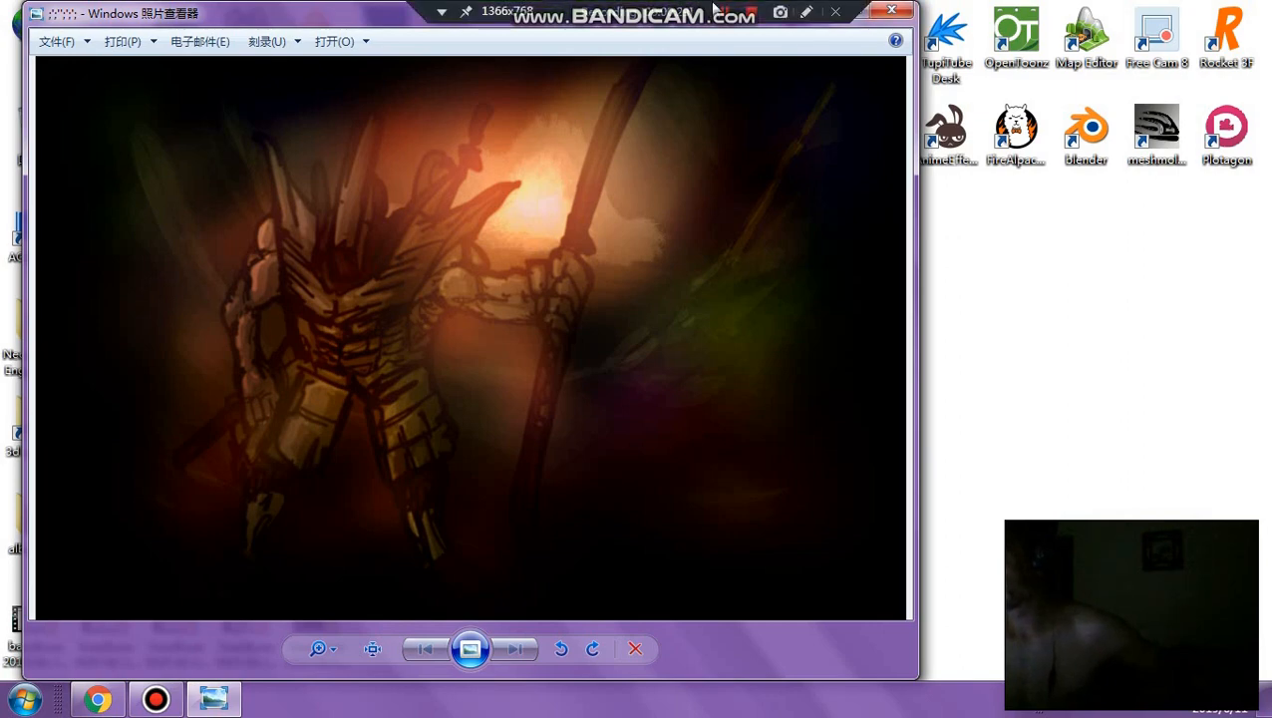